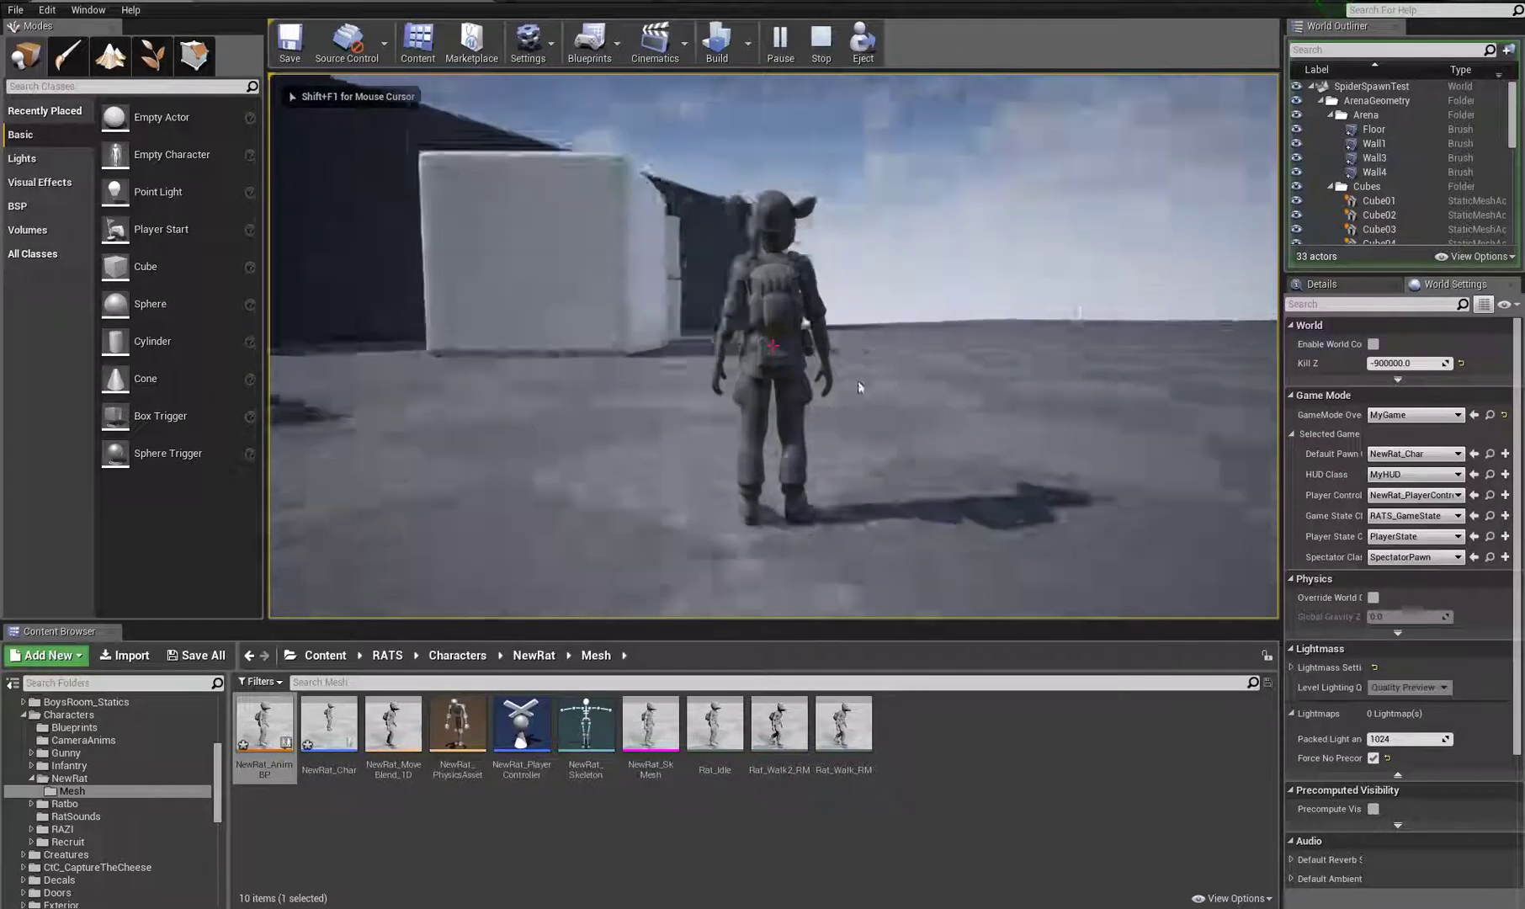
# Step: Walk the rat character around the arena in the running play session to examine its walk and idle animations, and end the session
pyautogui.press('w')
pyautogui.press('w')
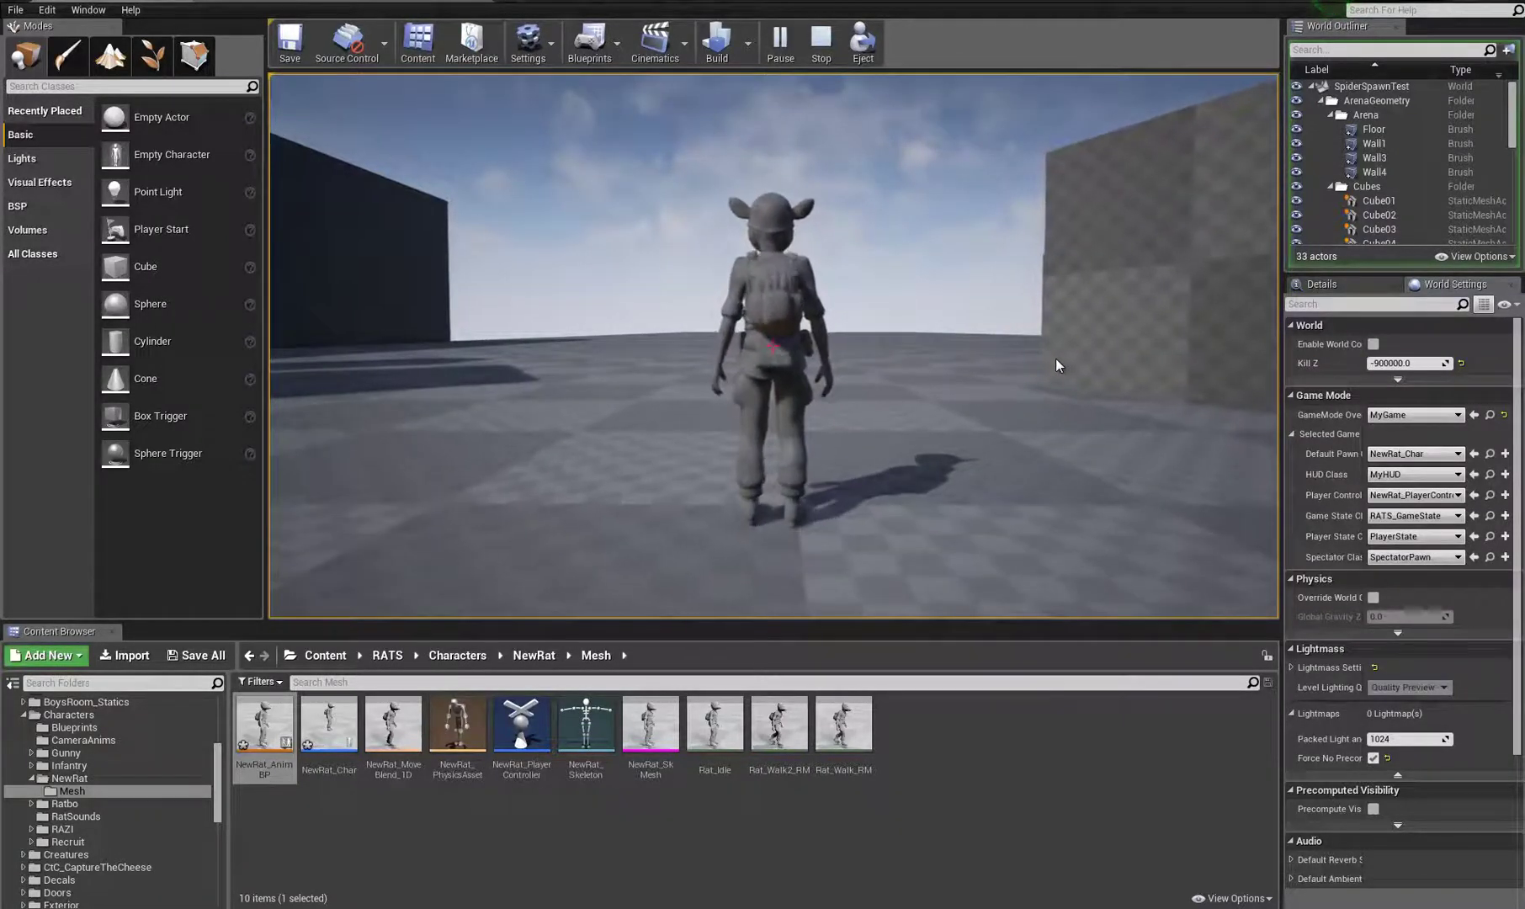
pyautogui.press('w')
pyautogui.press('w')
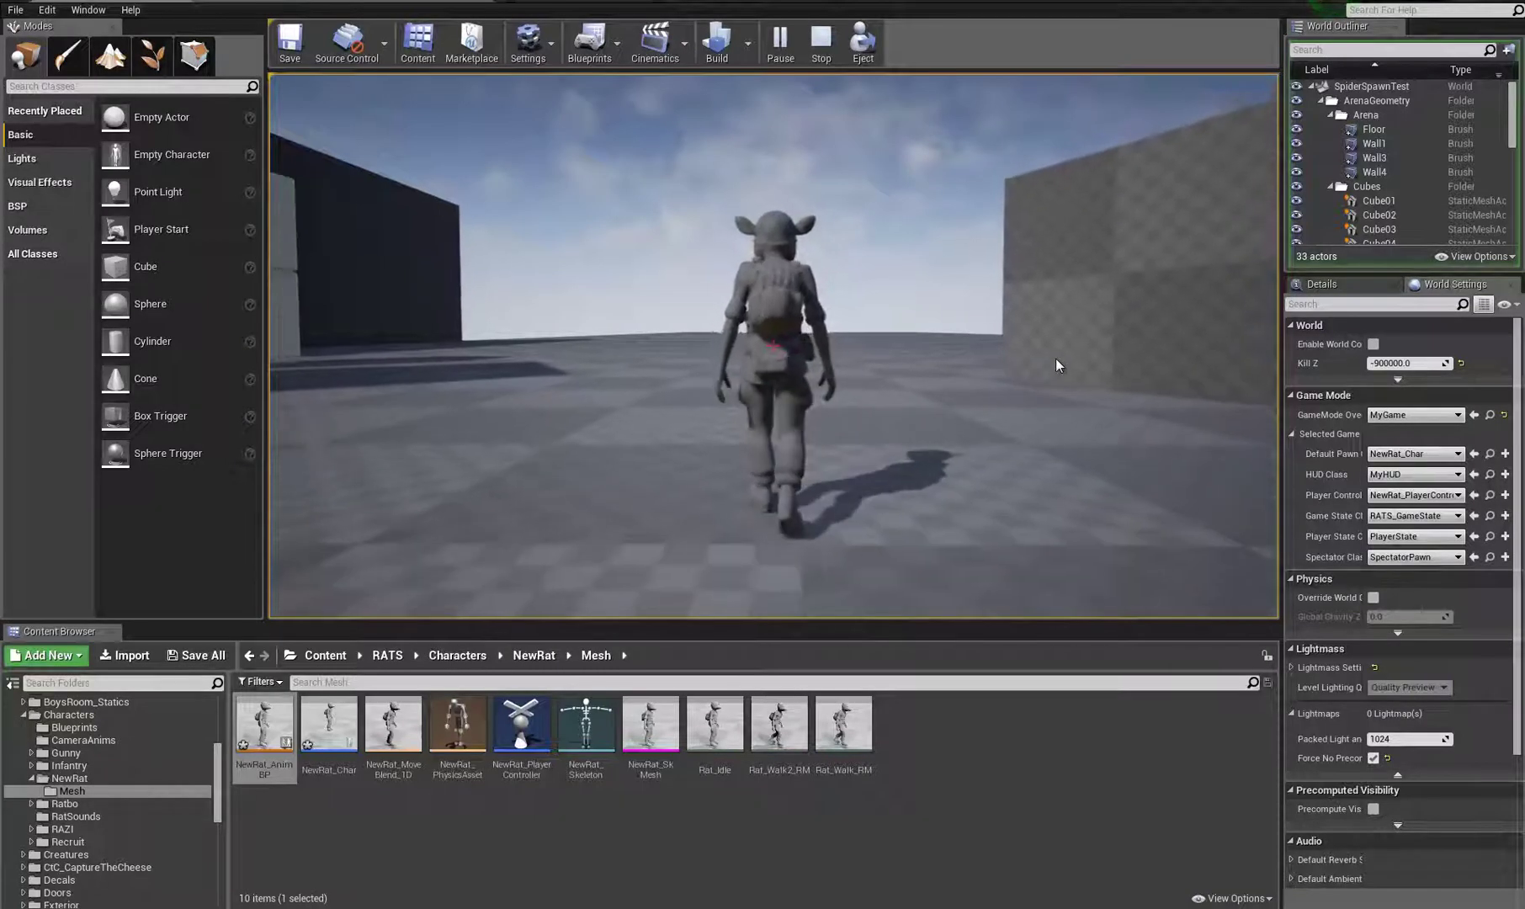
pyautogui.press('w')
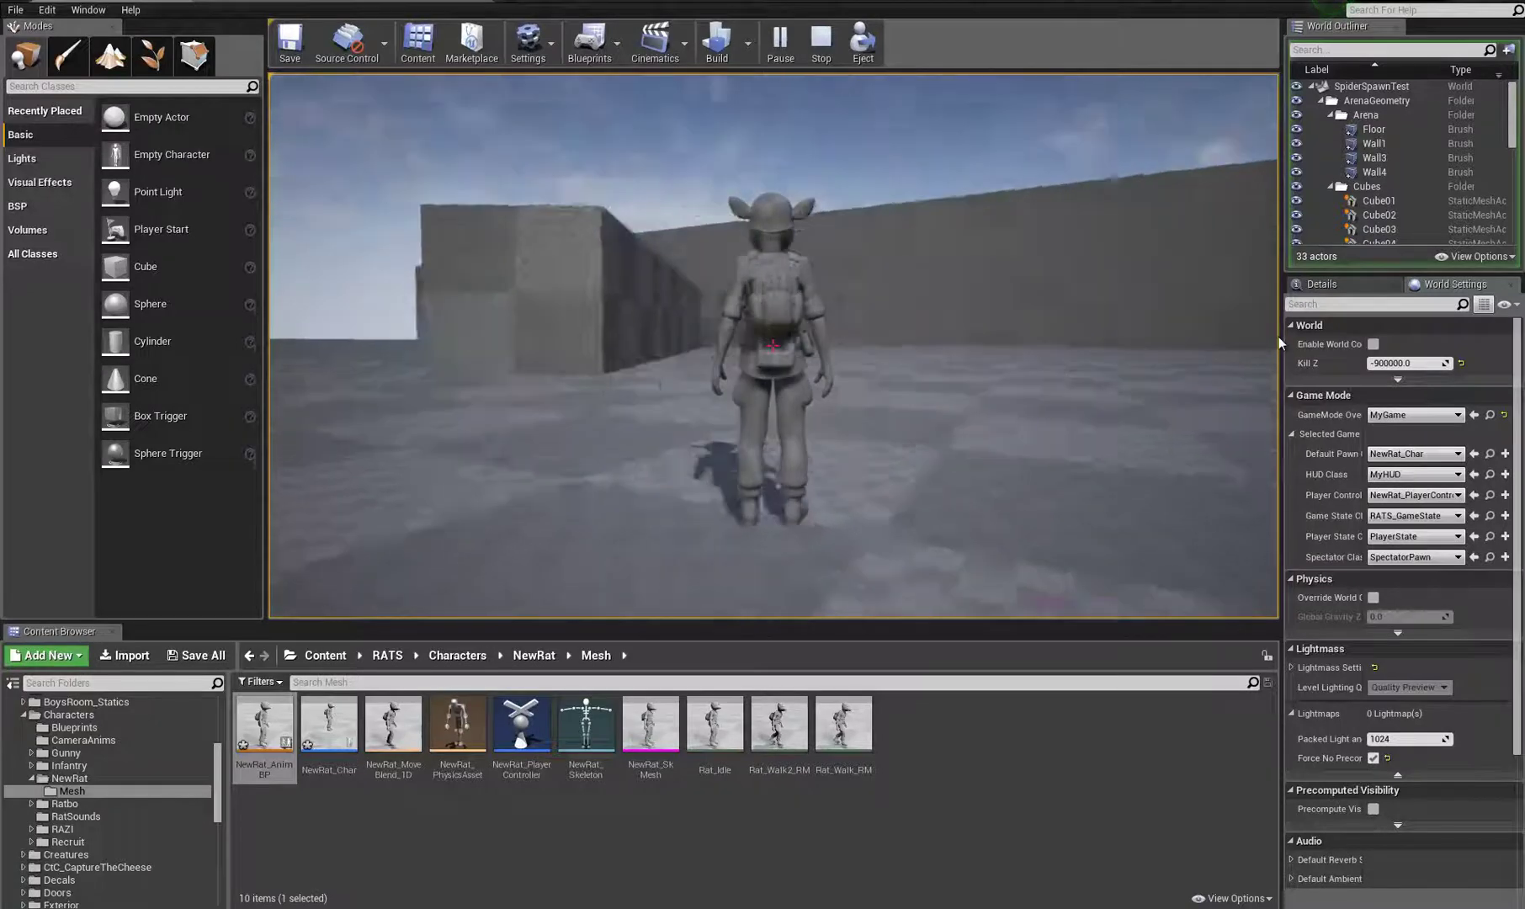
pyautogui.moveTo(1252, 348); pyautogui.dragTo(1253, 243)
pyautogui.press('w')
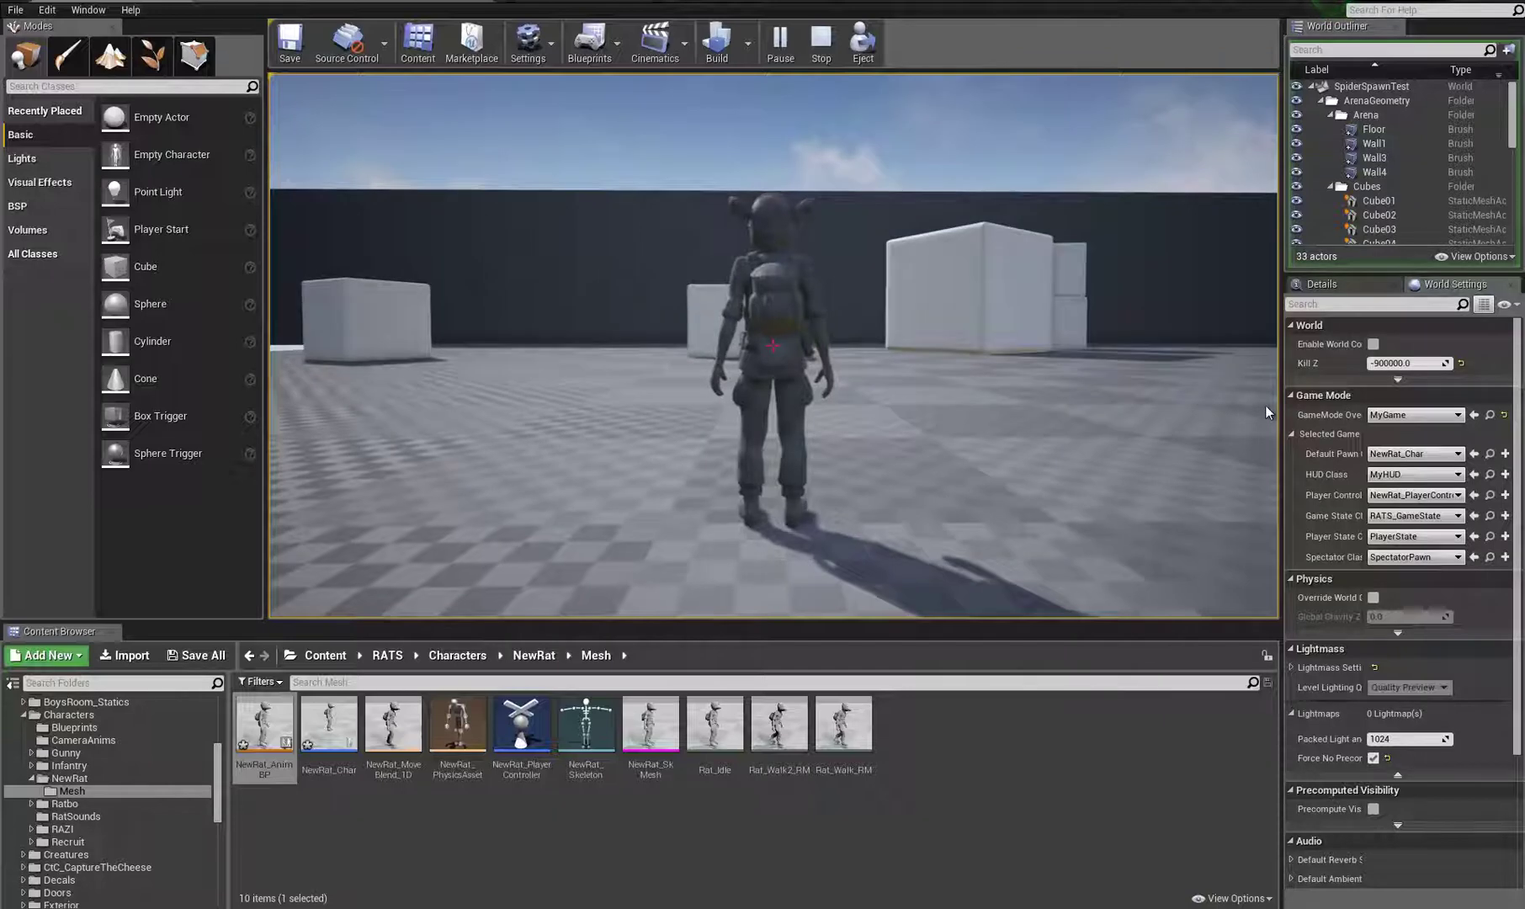
pyautogui.press('w')
pyautogui.press('w')
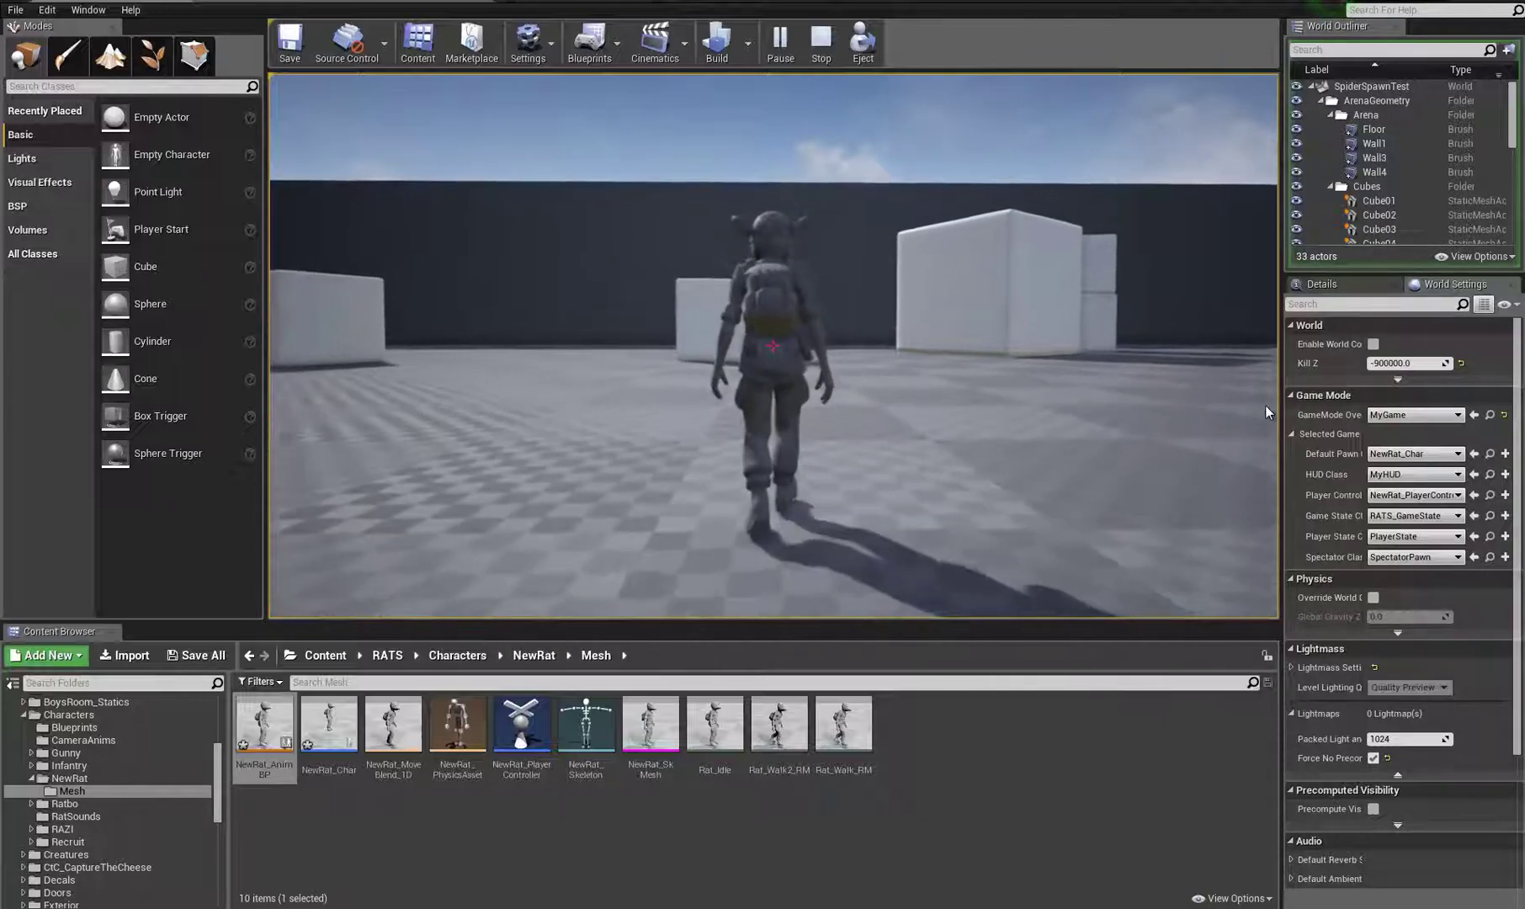
pyautogui.press('w')
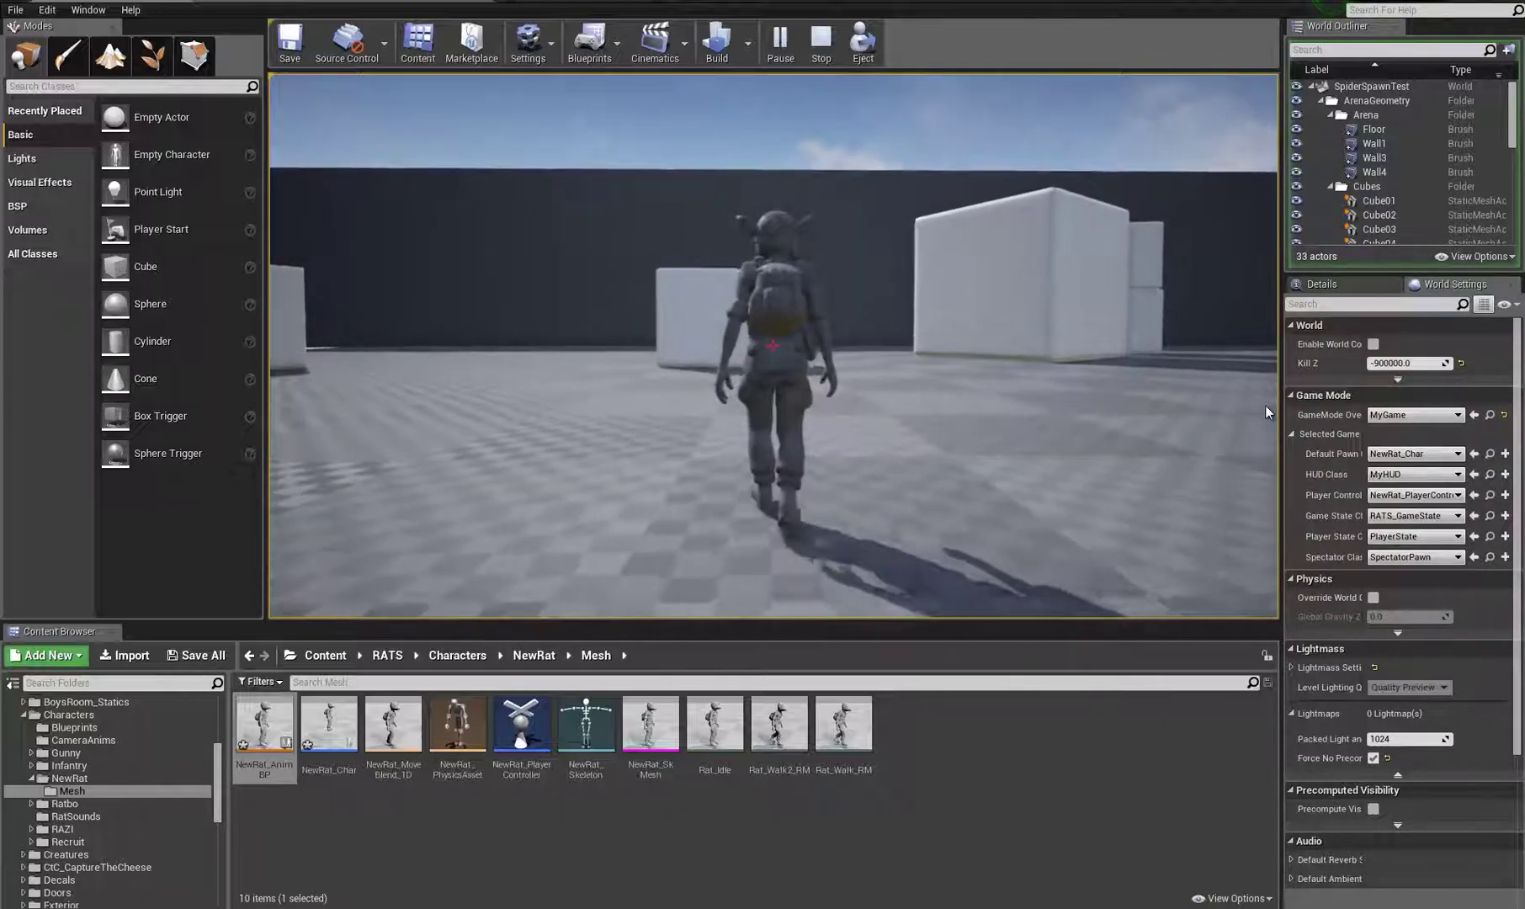
pyautogui.press('w')
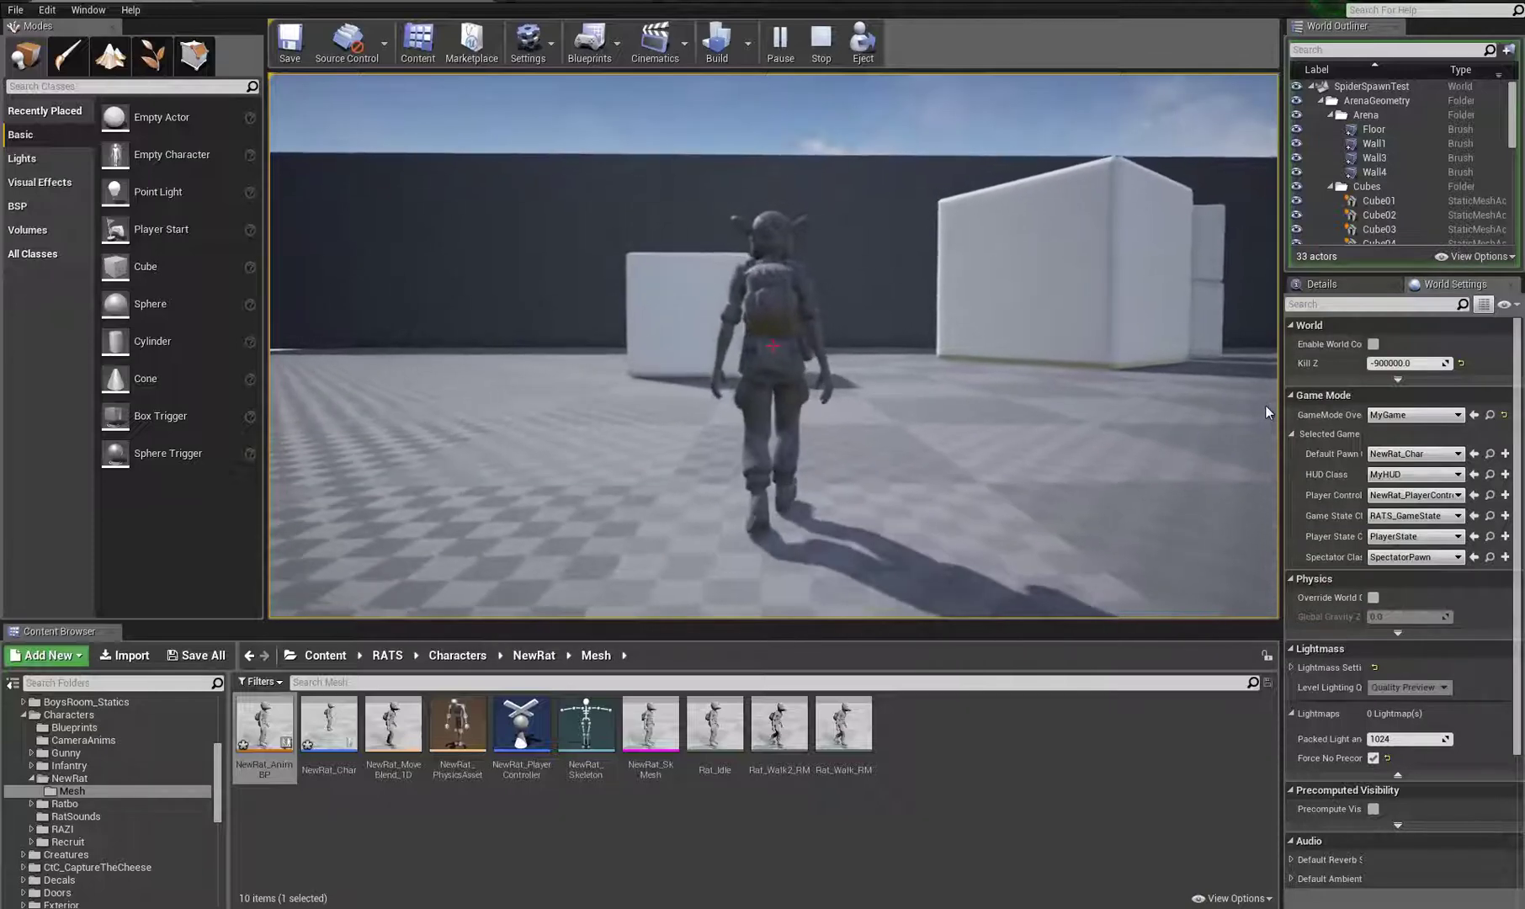
pyautogui.press('w')
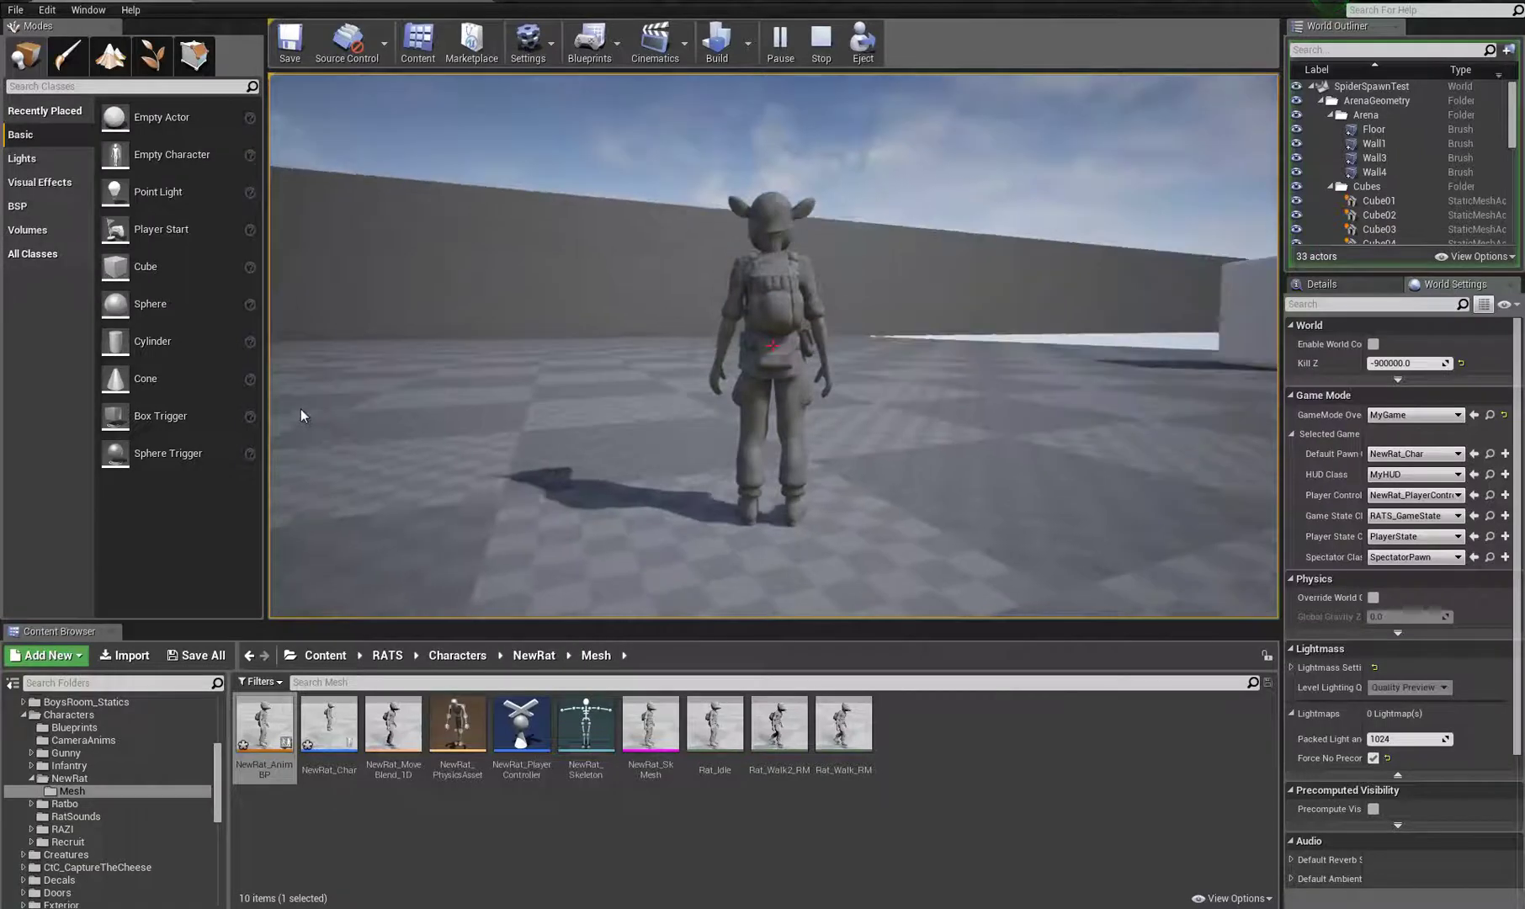
pyautogui.moveTo(301, 409); pyautogui.dragTo(268, 473)
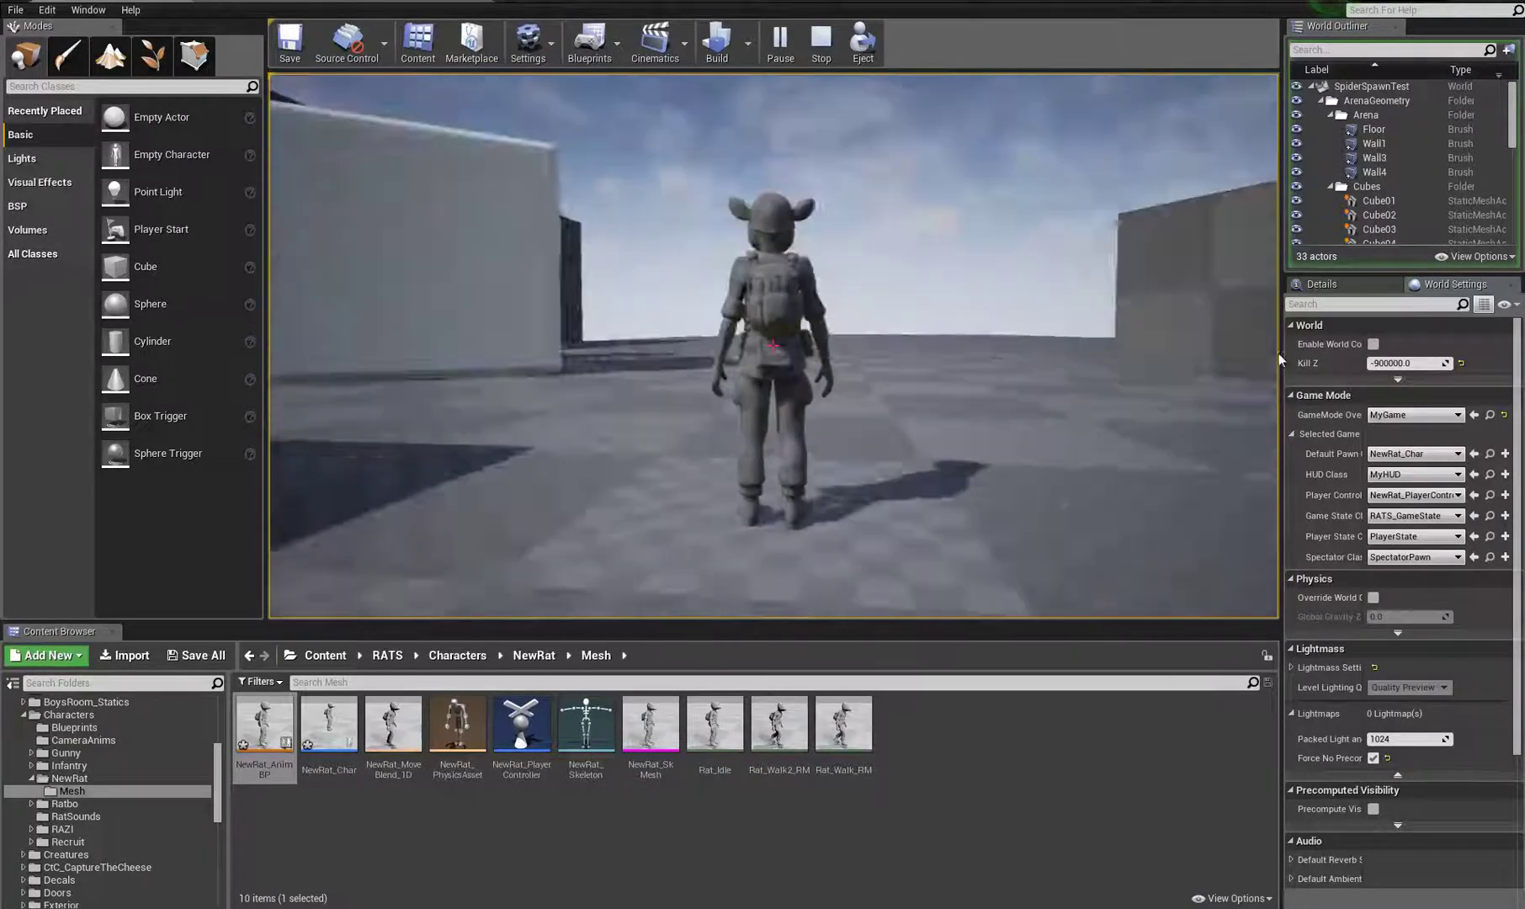
pyautogui.press('w')
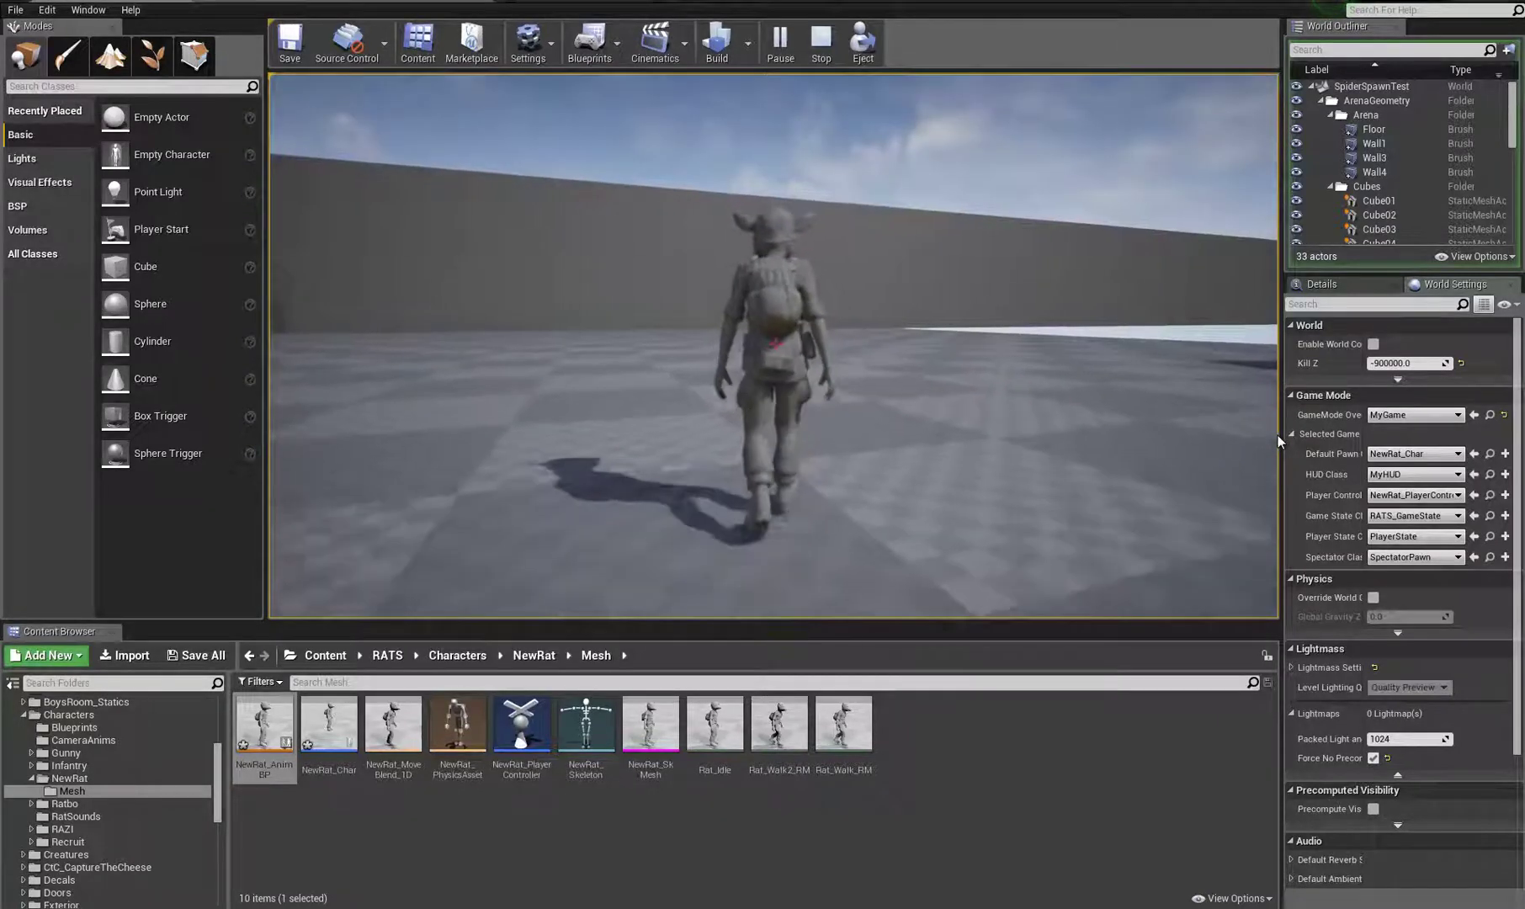
pyautogui.moveTo(1278, 435); pyautogui.dragTo(1072, 411)
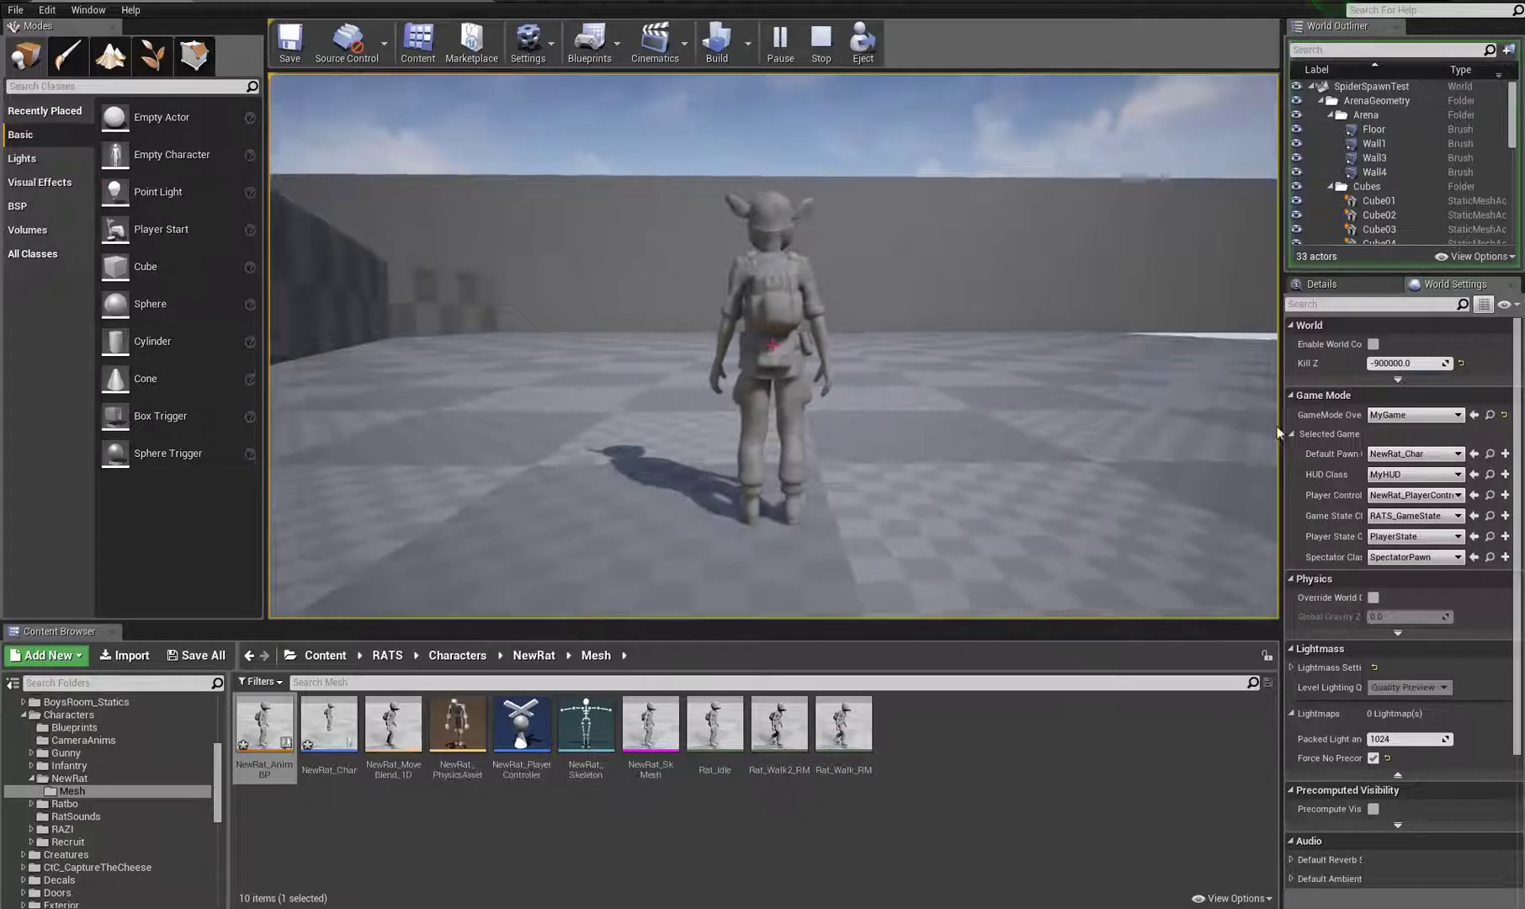
pyautogui.press('w')
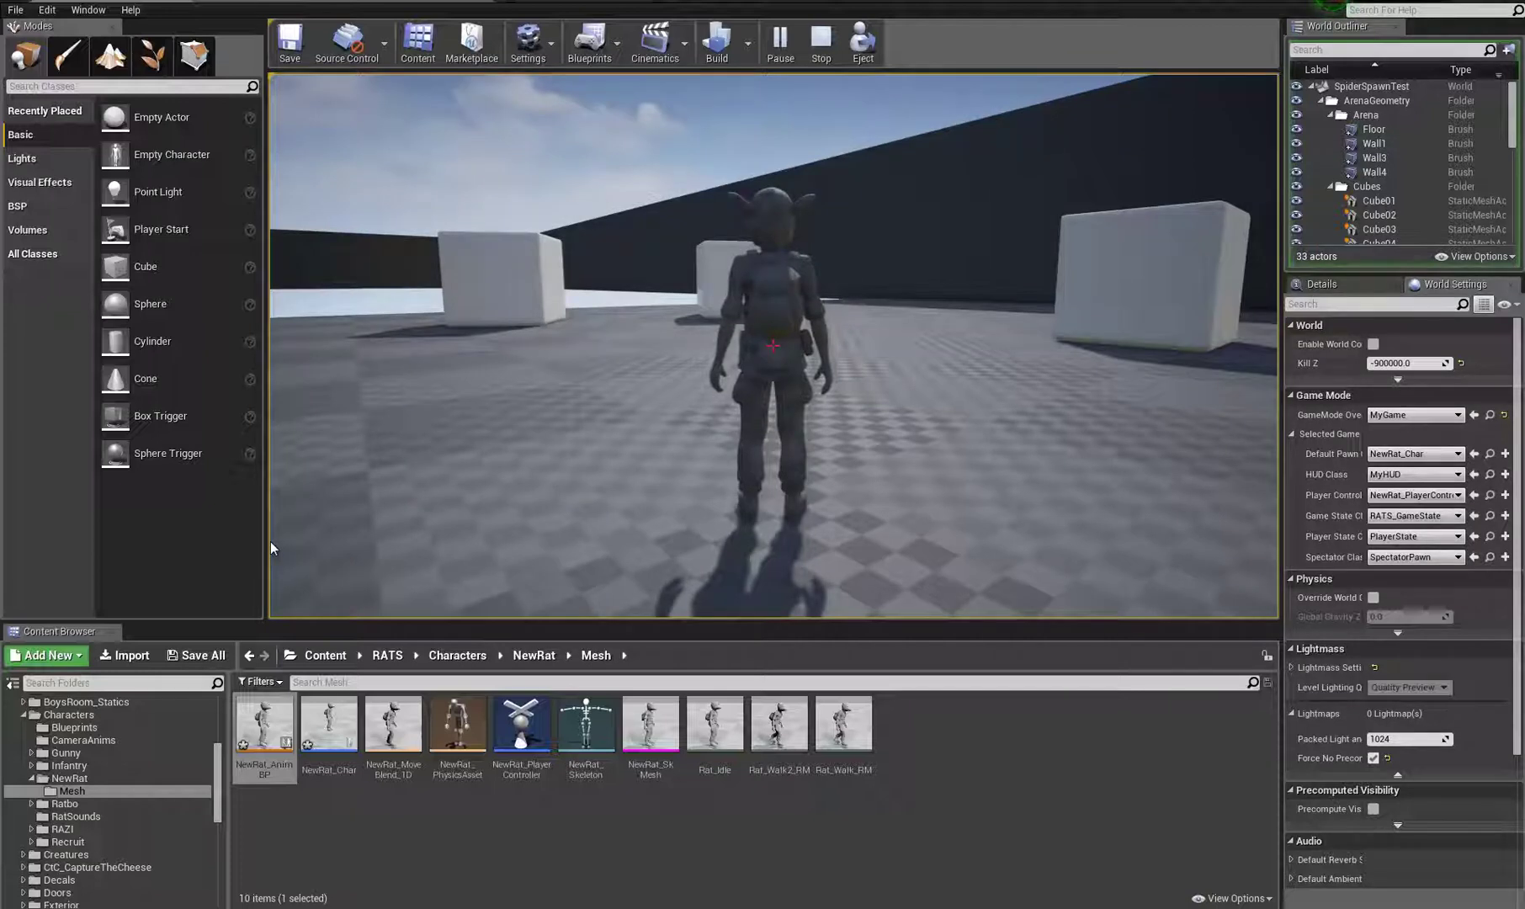
pyautogui.moveTo(271, 543); pyautogui.dragTo(280, 544)
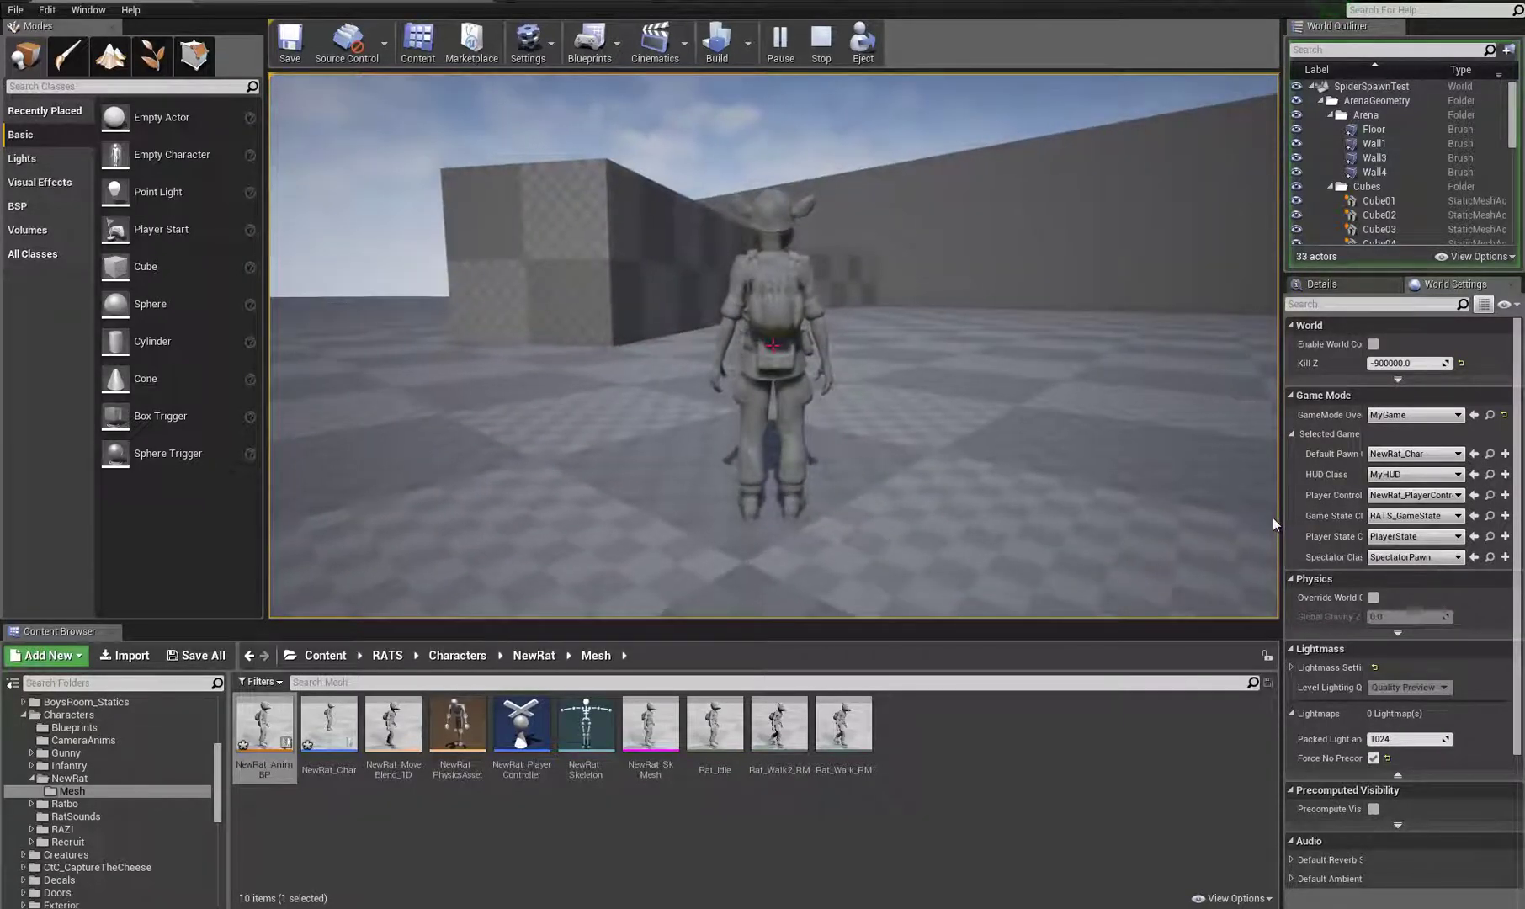
pyautogui.press('s')
pyautogui.press('w')
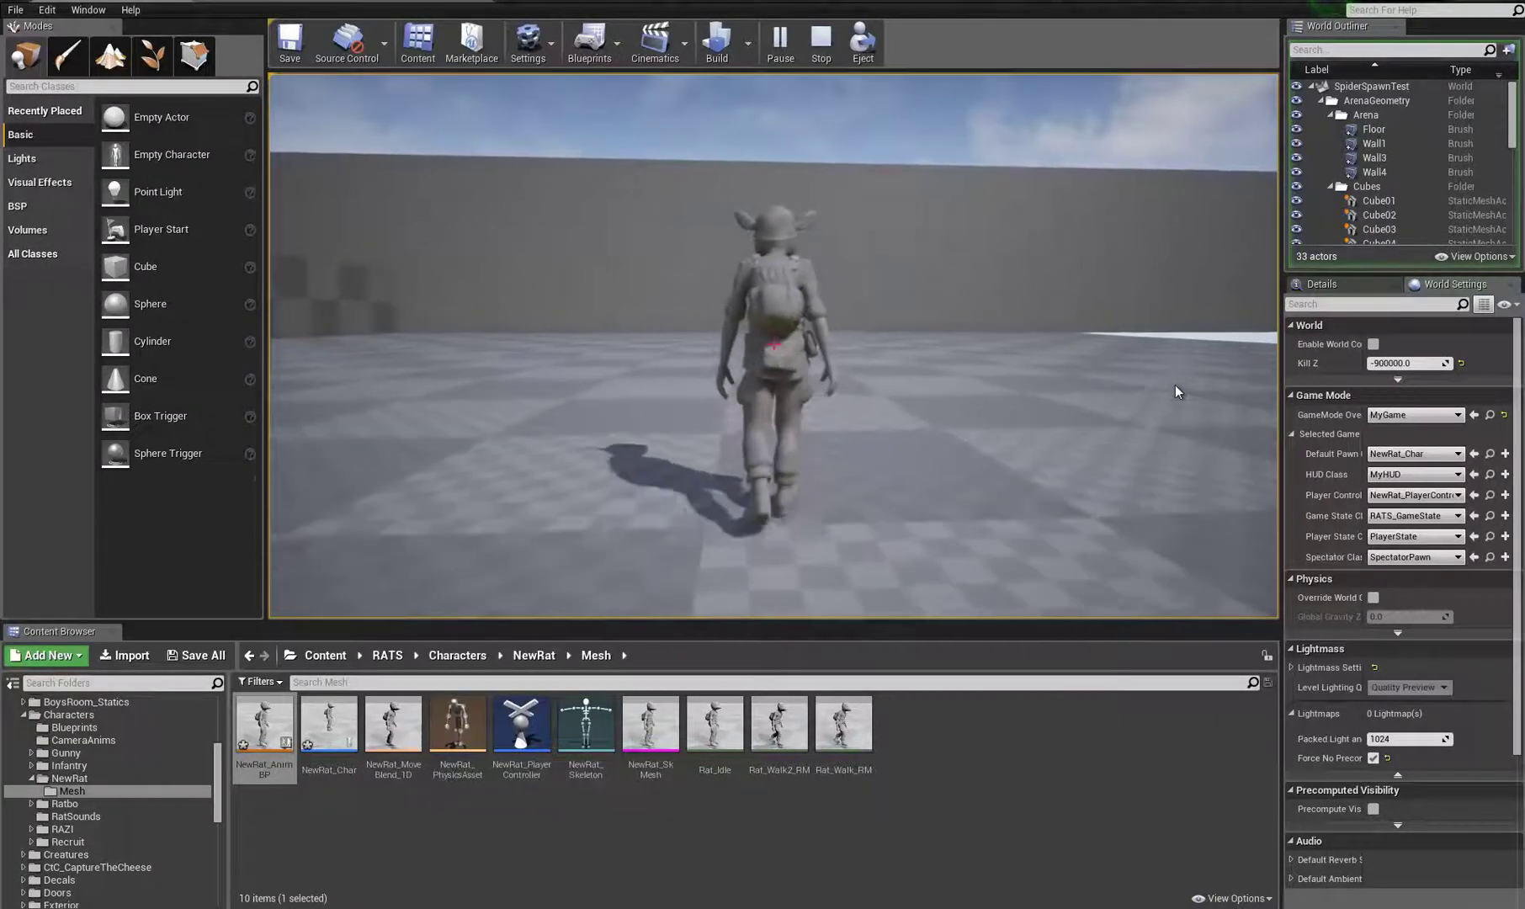
pyautogui.moveTo(1175, 385); pyautogui.dragTo(269, 343)
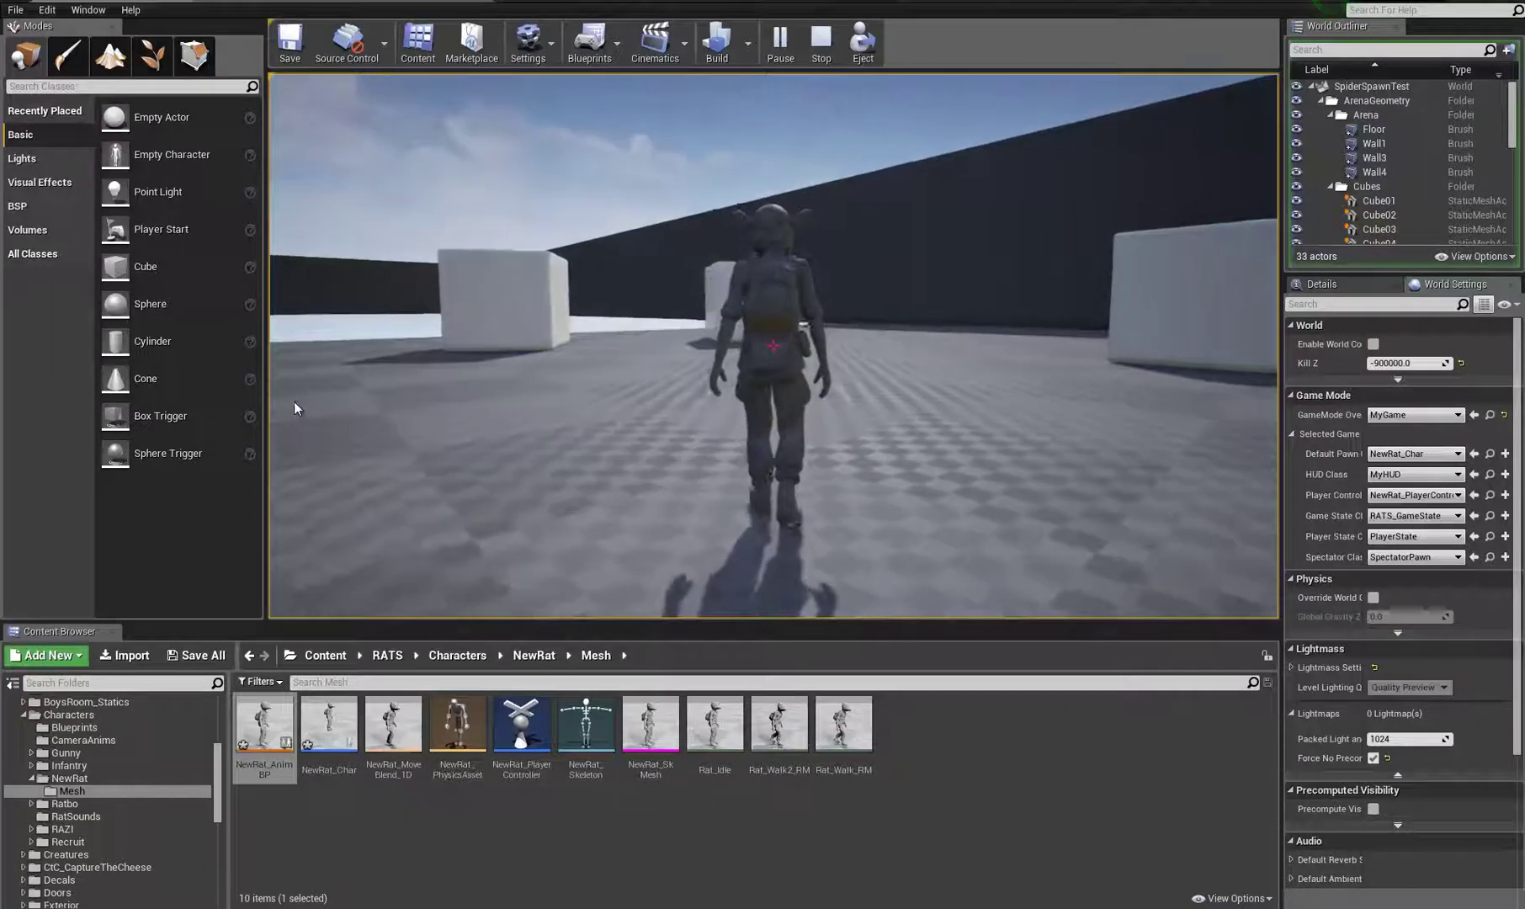
pyautogui.moveTo(311, 407); pyautogui.dragTo(269, 521)
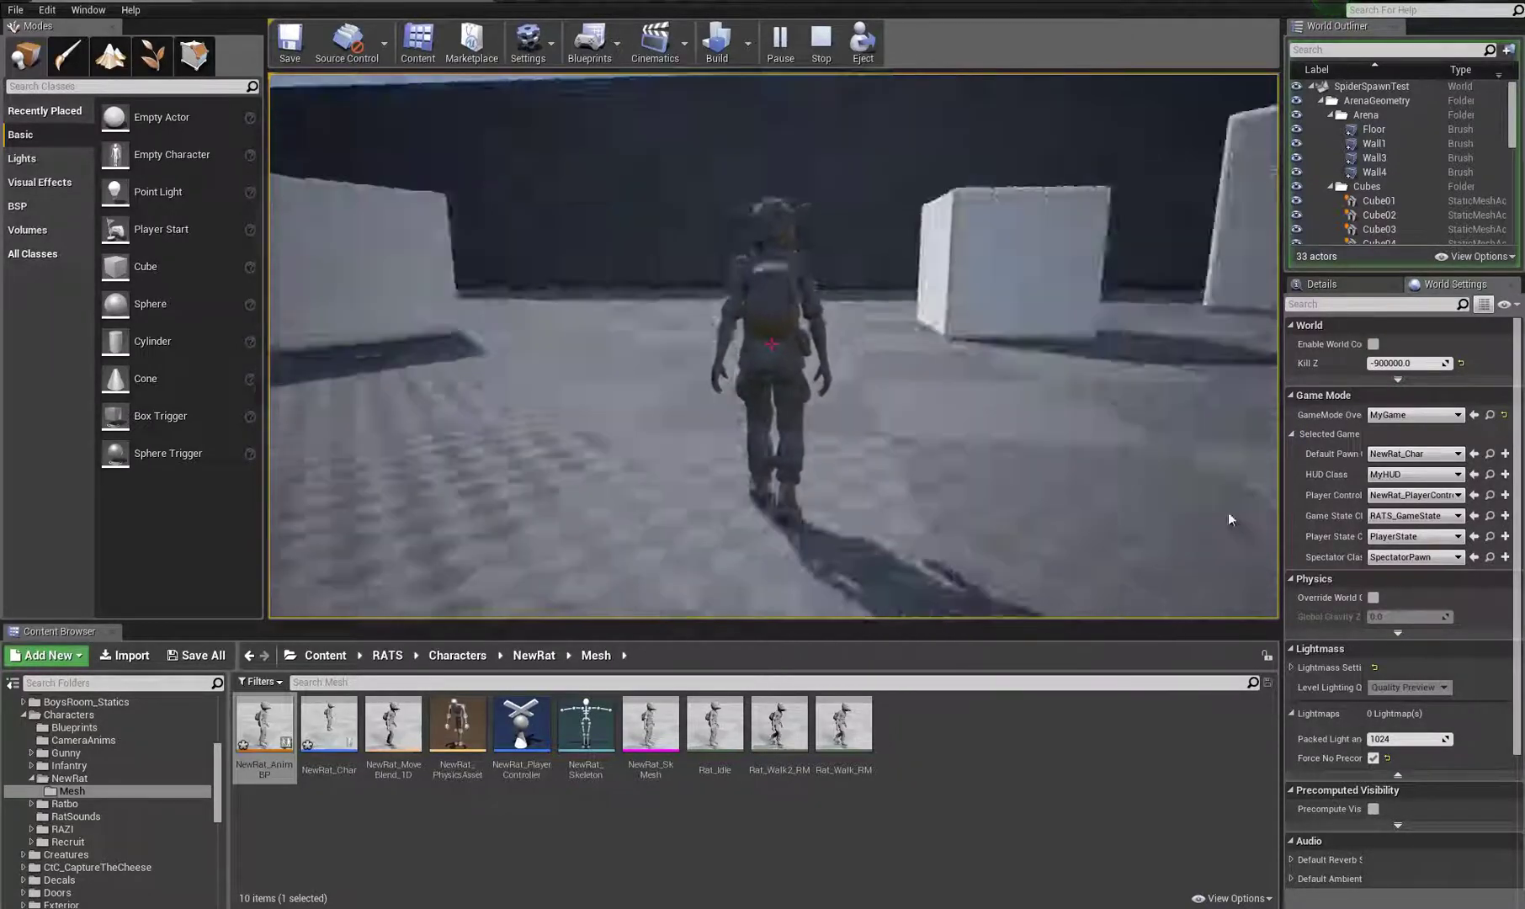
pyautogui.moveTo(1278, 431); pyautogui.dragTo(1133, 436)
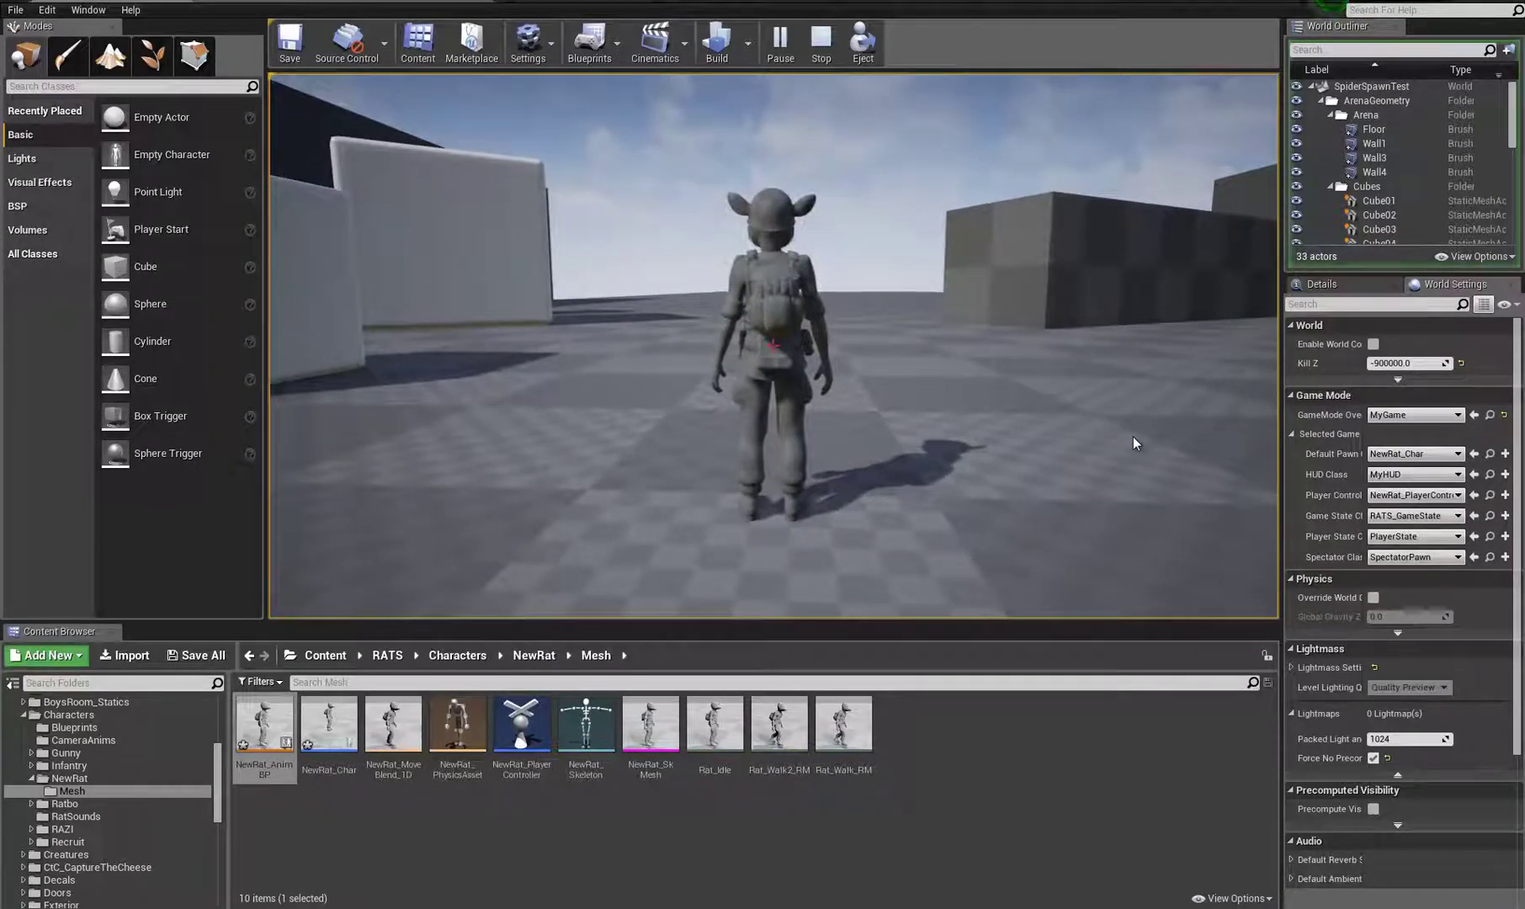
pyautogui.press('w')
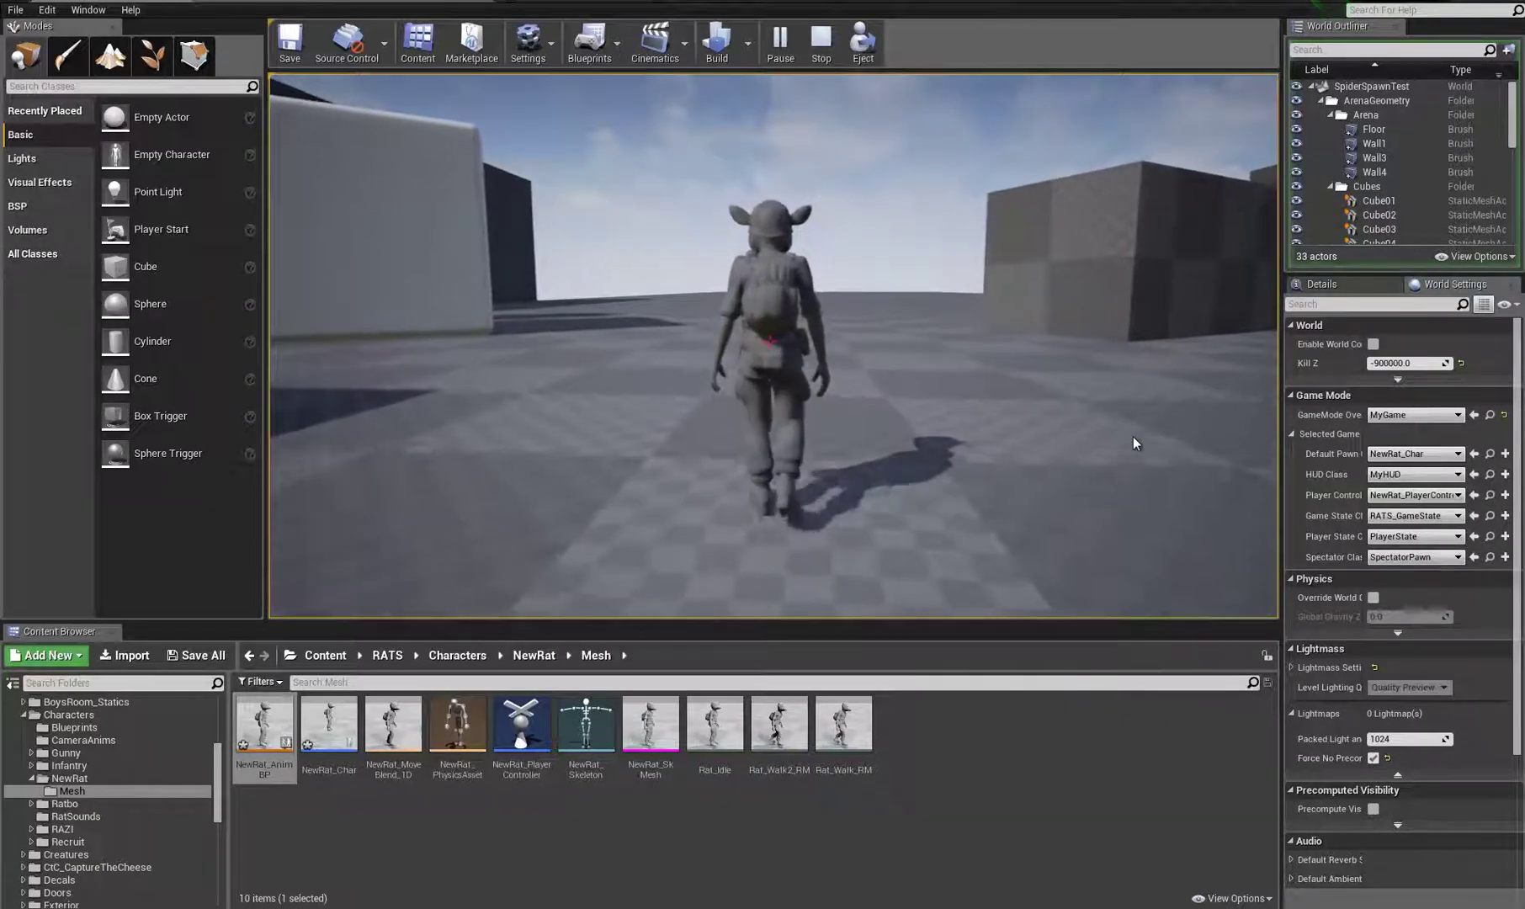
pyautogui.press('s')
pyautogui.press('Escape')
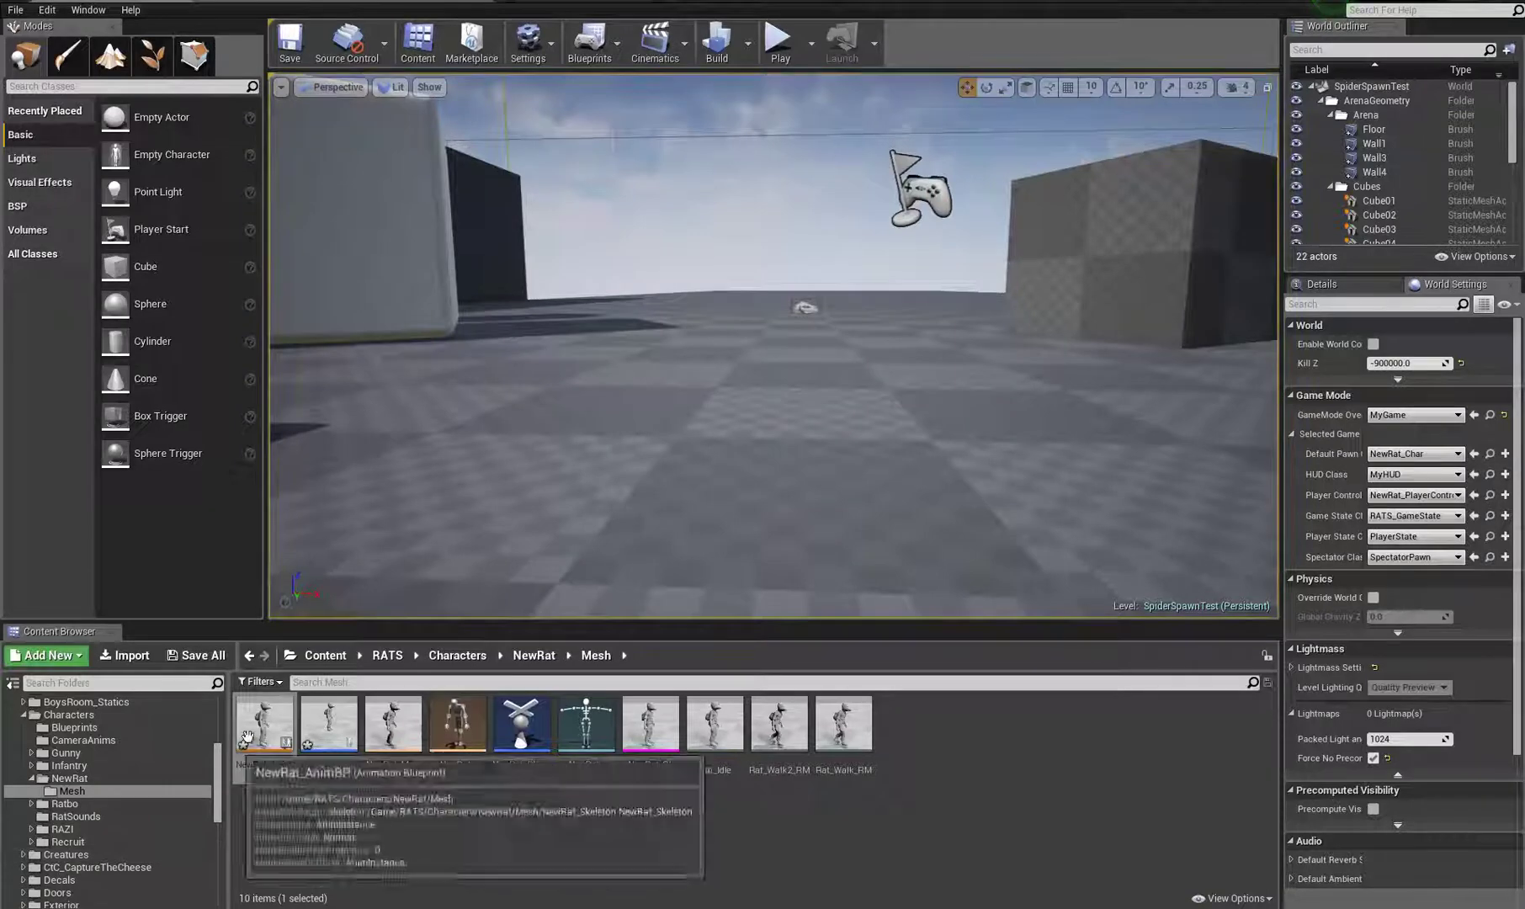
# Step: Create a folder named TutorialVersion inside the NewRat folder
pyautogui.keyDown('shift'); pyautogui.click(854, 711); pyautogui.keyUp('shift')
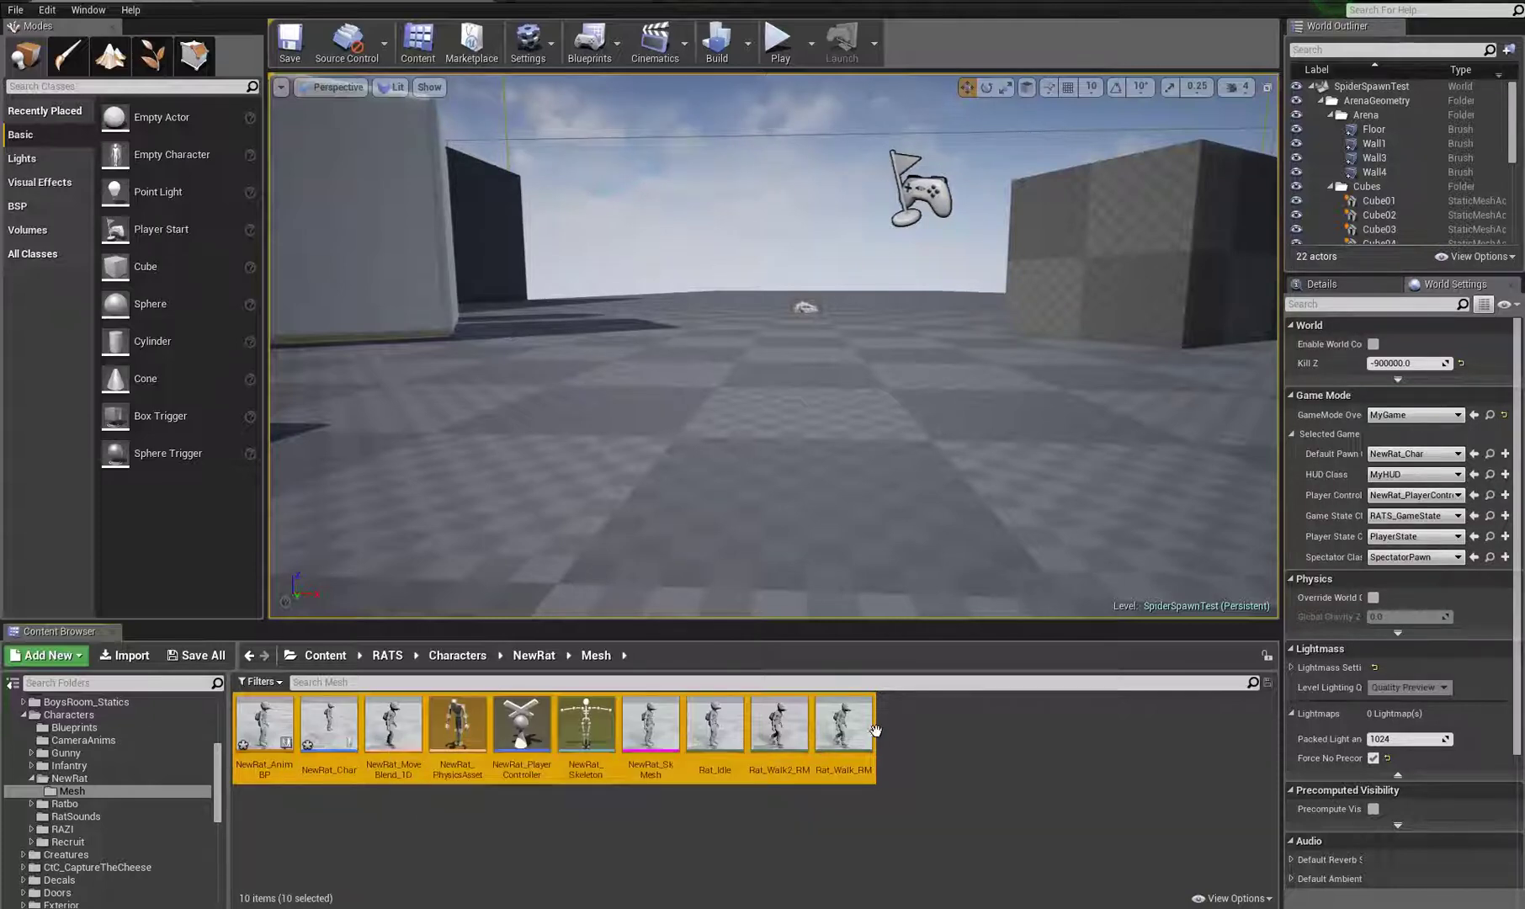
pyautogui.rightClick(73, 778)
pyautogui.click(151, 519)
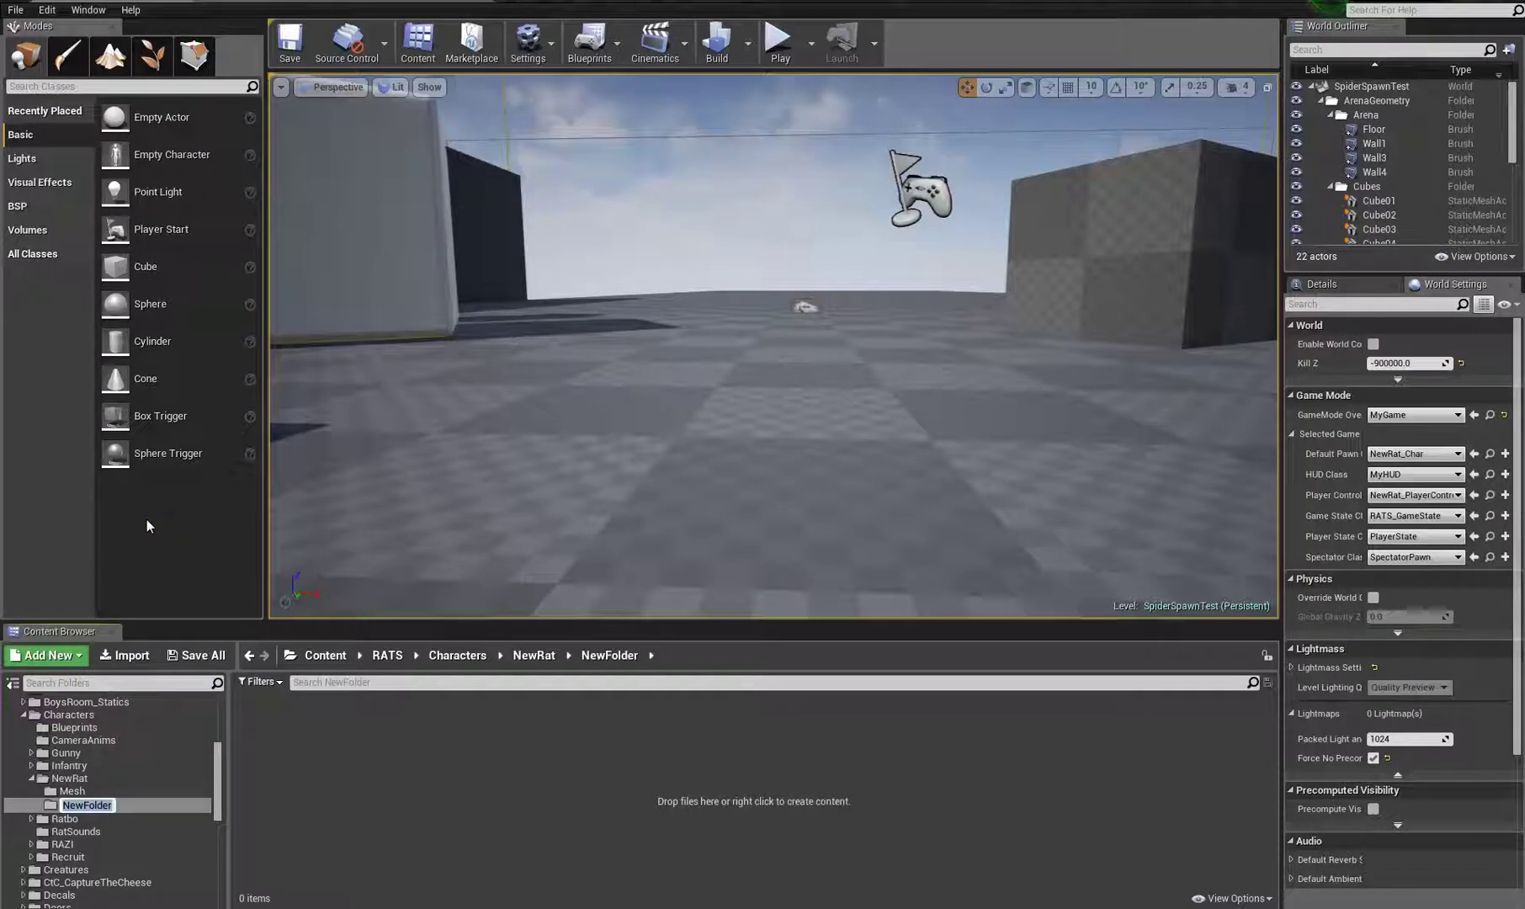
pyautogui.write('TutorialVersion')
pyautogui.press('Return')
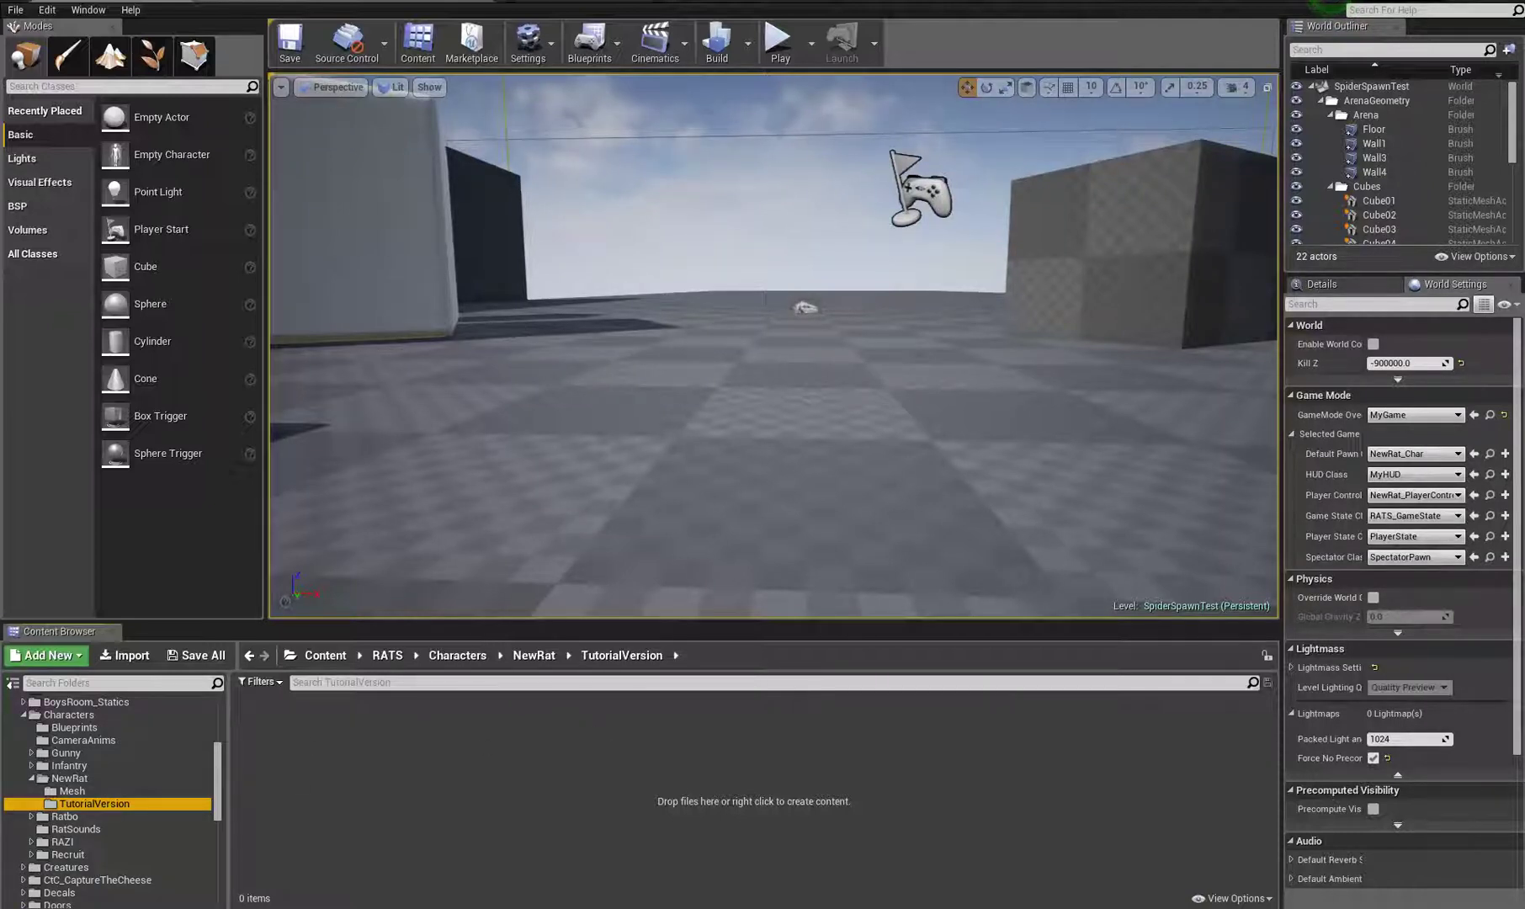
# Step: Switch to 3ds Max and examine the rigged InfantryRat character from the front and side, down to the hips and legs
pyautogui.moveTo(612, 908)
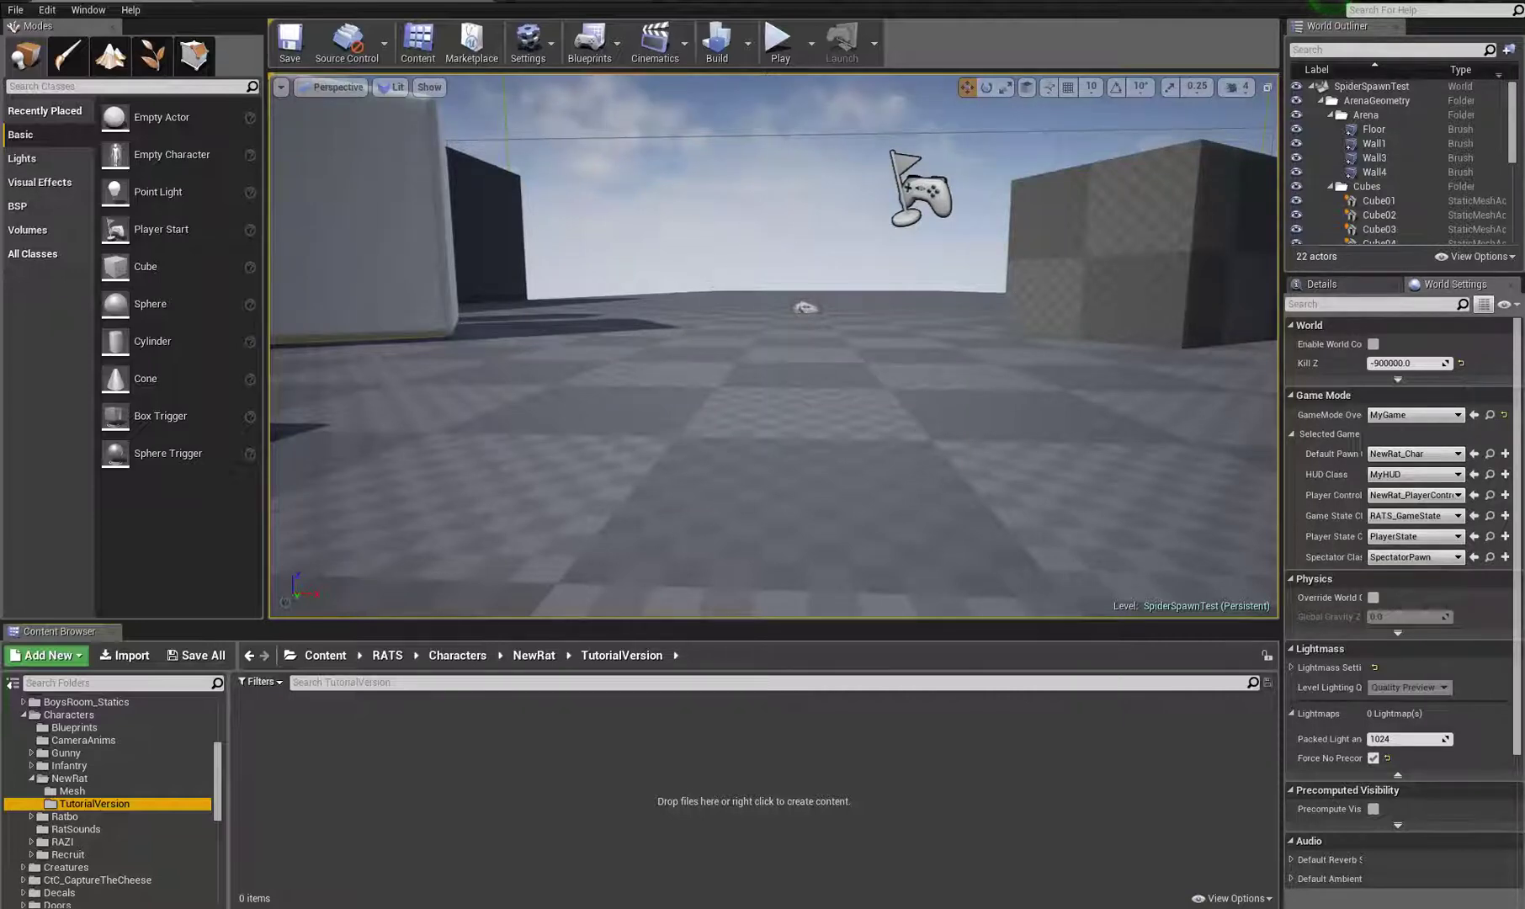
pyautogui.click(619, 908)
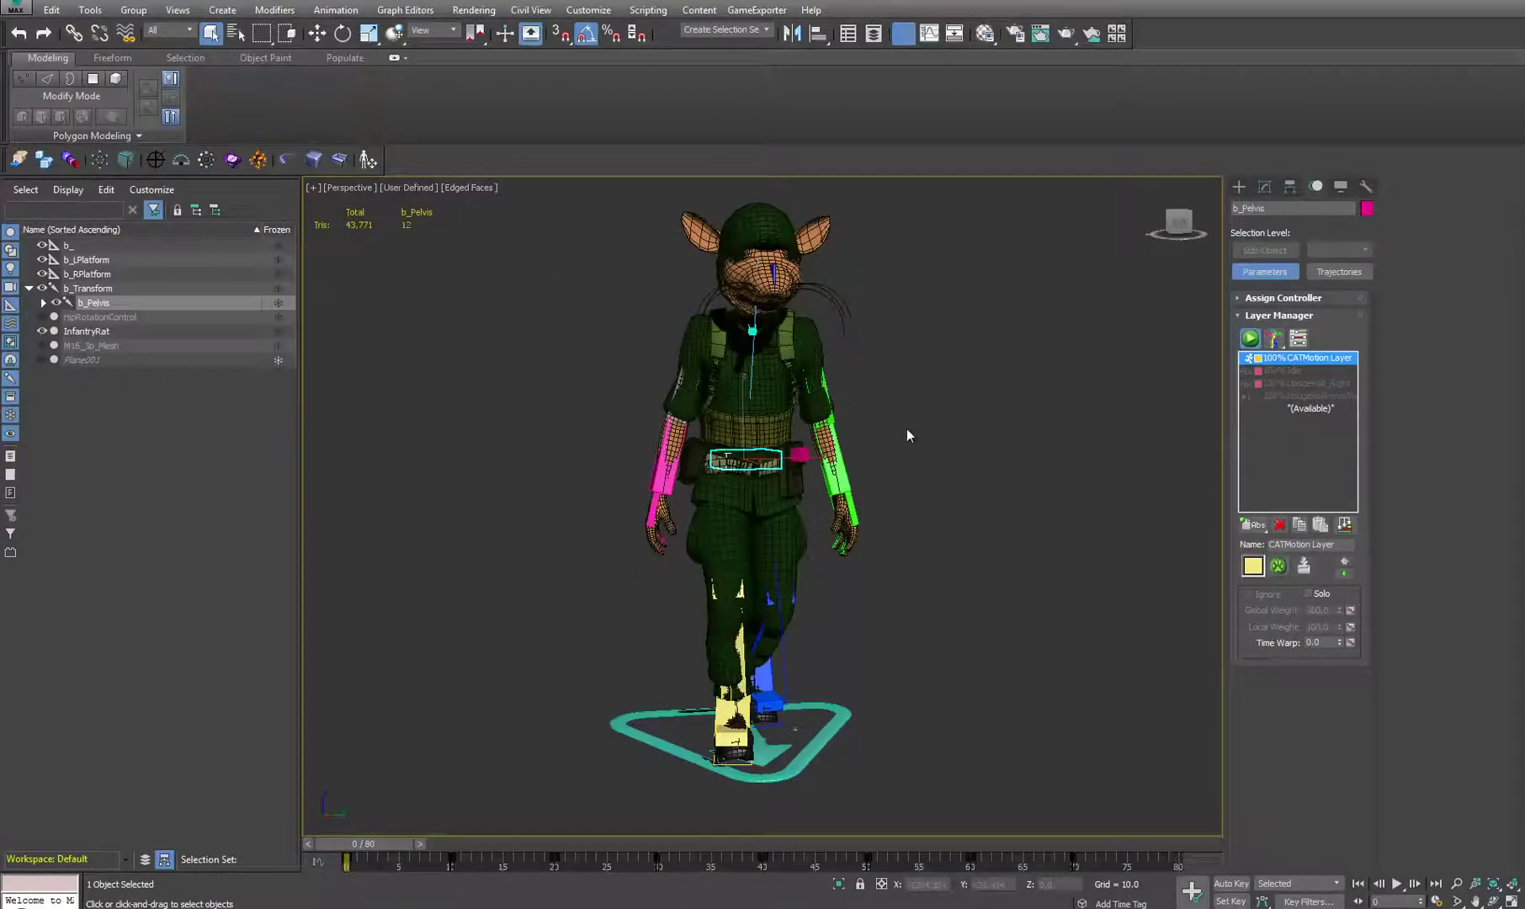
pyautogui.keyDown('alt'); pyautogui.moveTo(873, 516); pyautogui.dragTo(878, 438, button='middle'); pyautogui.keyUp('alt')
pyautogui.click(878, 439)
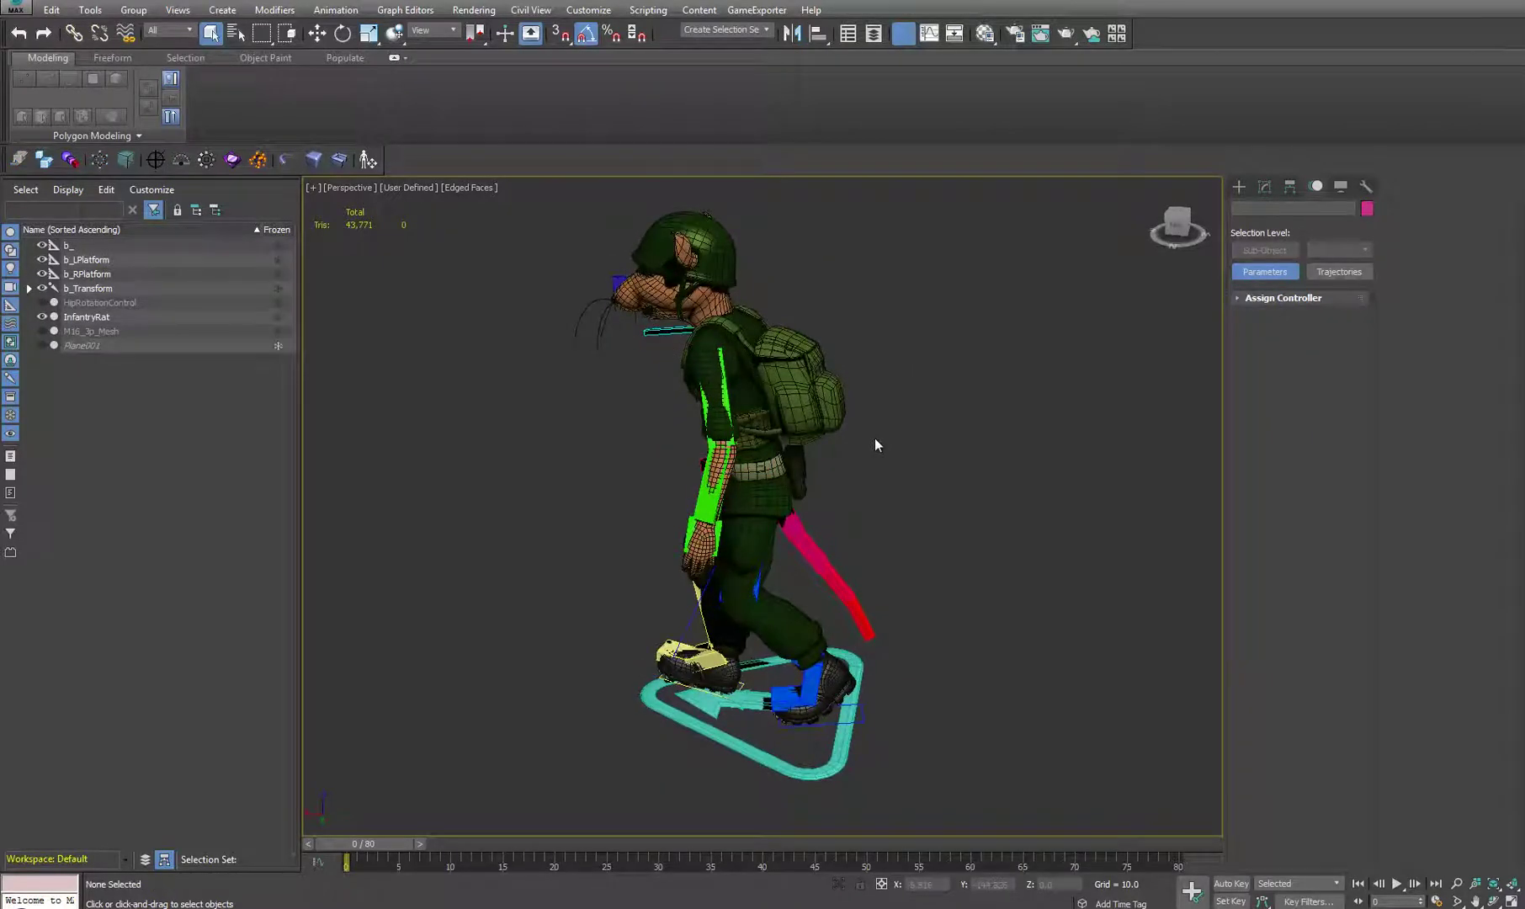
pyautogui.keyDown('alt'); pyautogui.moveTo(438, 563); pyautogui.dragTo(649, 573, button='middle'); pyautogui.keyUp('alt')
pyautogui.moveTo(480, 602); pyautogui.dragTo(1020, 392, button='middle')
pyautogui.scroll(-3, 1019, 391)
pyautogui.moveTo(885, 446); pyautogui.dragTo(803, 421, button='middle')
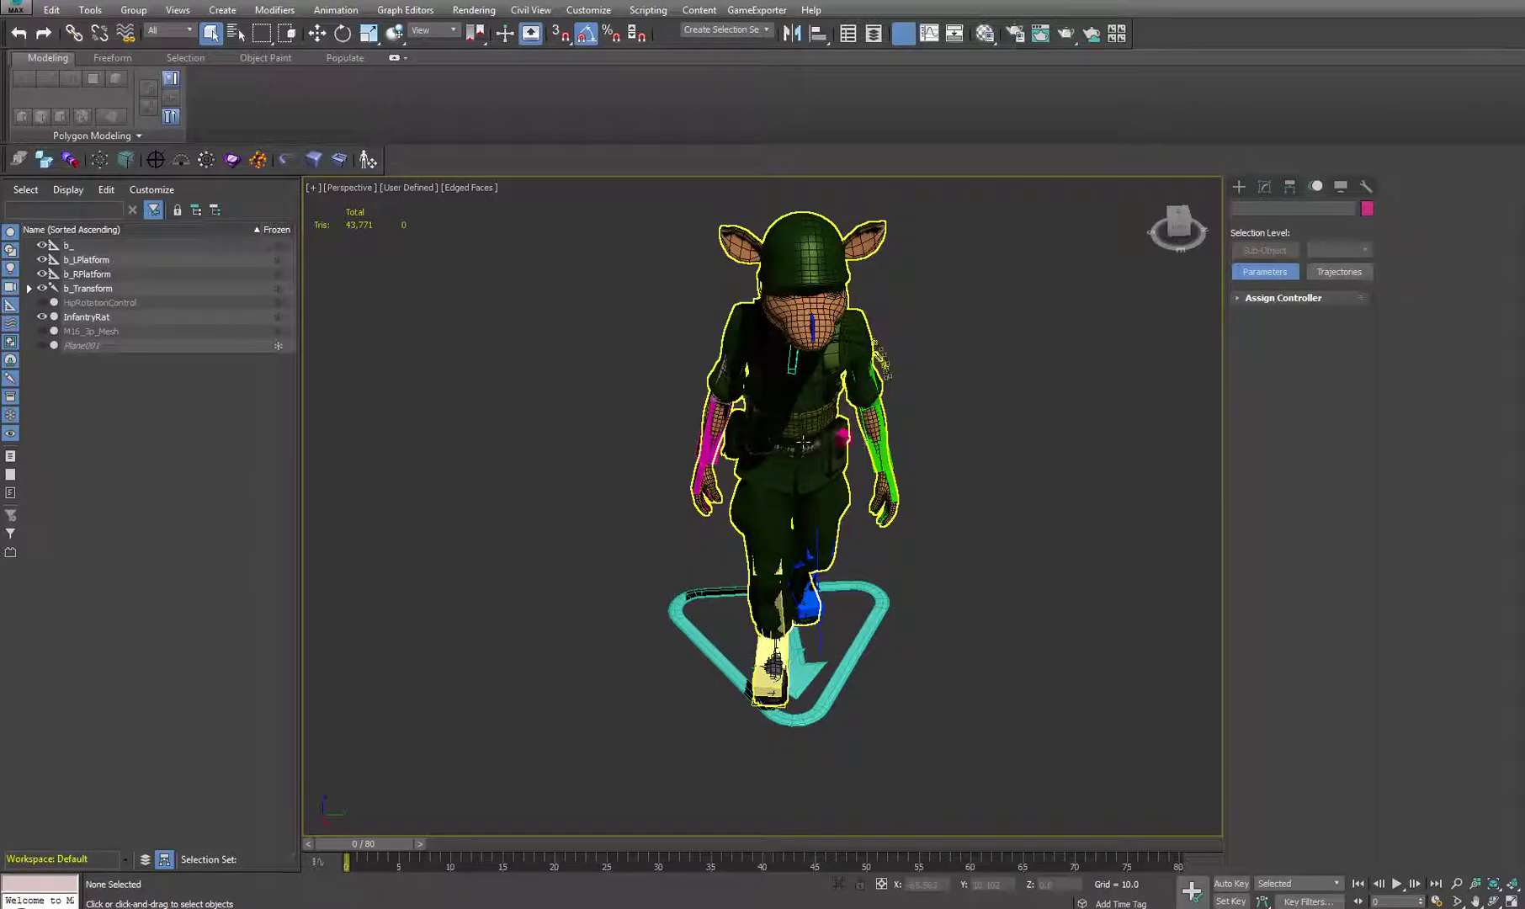
pyautogui.keyDown('alt'); pyautogui.moveTo(983, 535); pyautogui.dragTo(908, 476, button='middle'); pyautogui.keyUp('alt')
pyautogui.scroll(5, 903, 499)
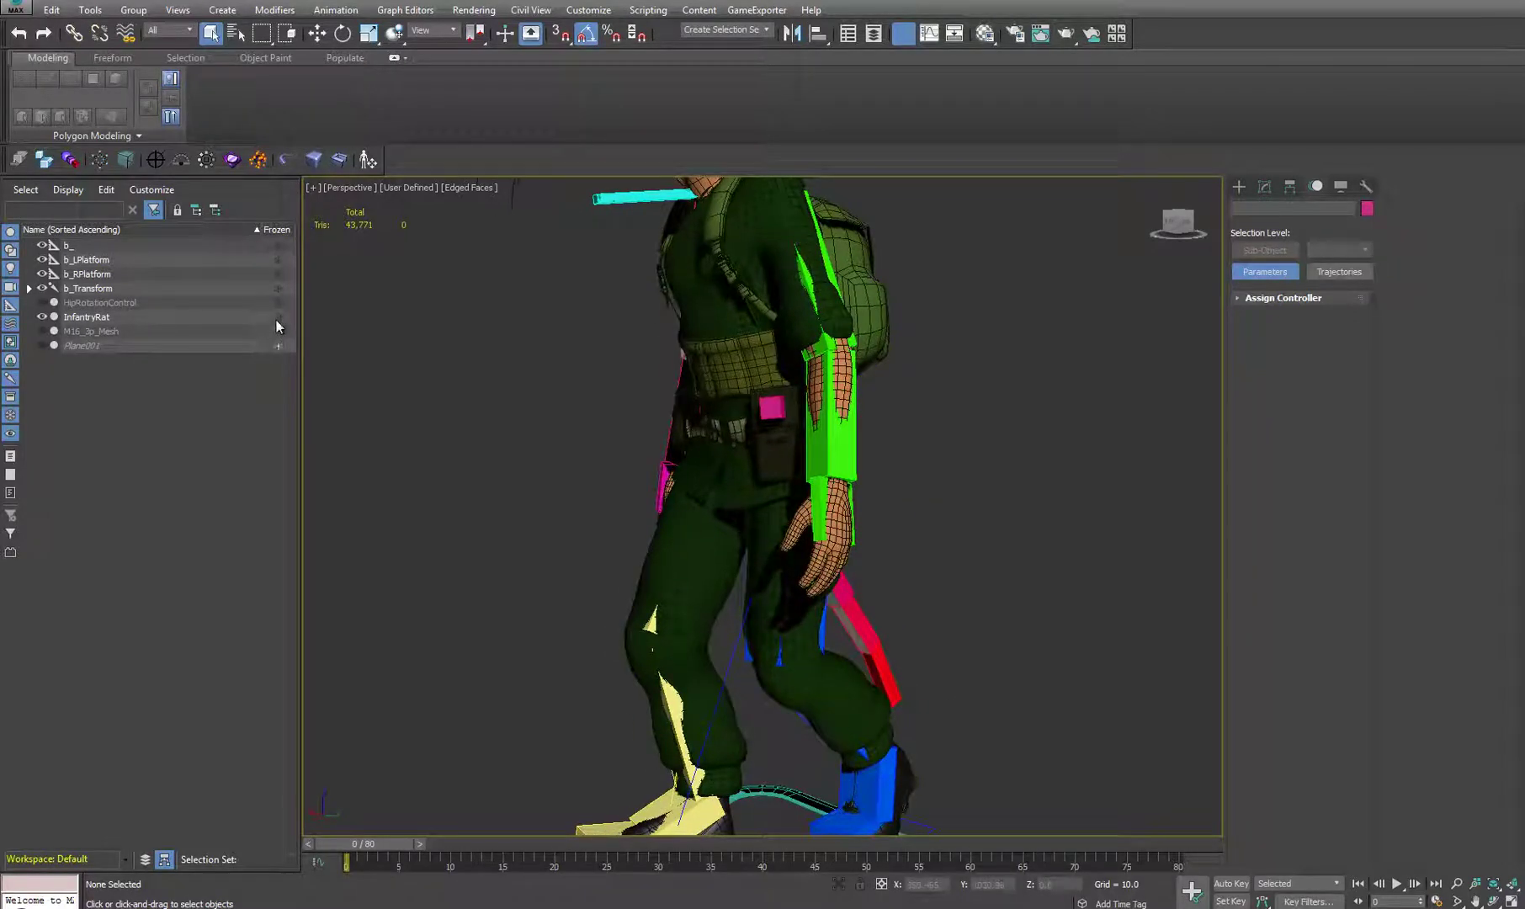
# Step: Inspect the b_Pelvis bone and the b_Transform root node of the rig in turn, ending with the pelvis selected
pyautogui.click(759, 417)
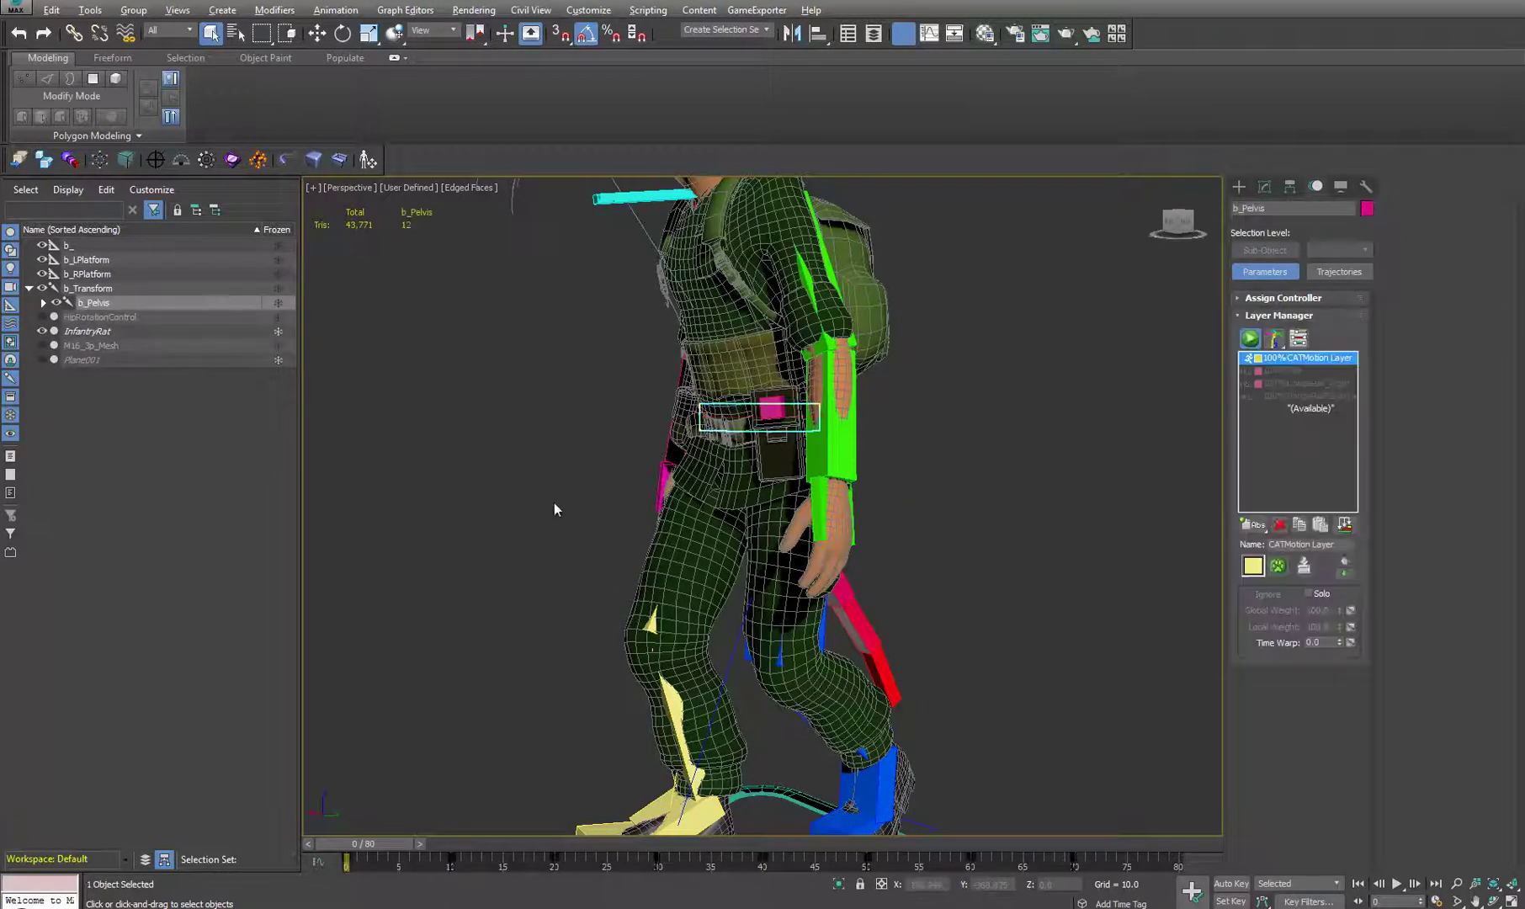
pyautogui.keyDown('alt'); pyautogui.moveTo(554, 503); pyautogui.dragTo(616, 511, button='middle'); pyautogui.keyUp('alt')
pyautogui.moveTo(1062, 523); pyautogui.dragTo(1010, 377, button='middle')
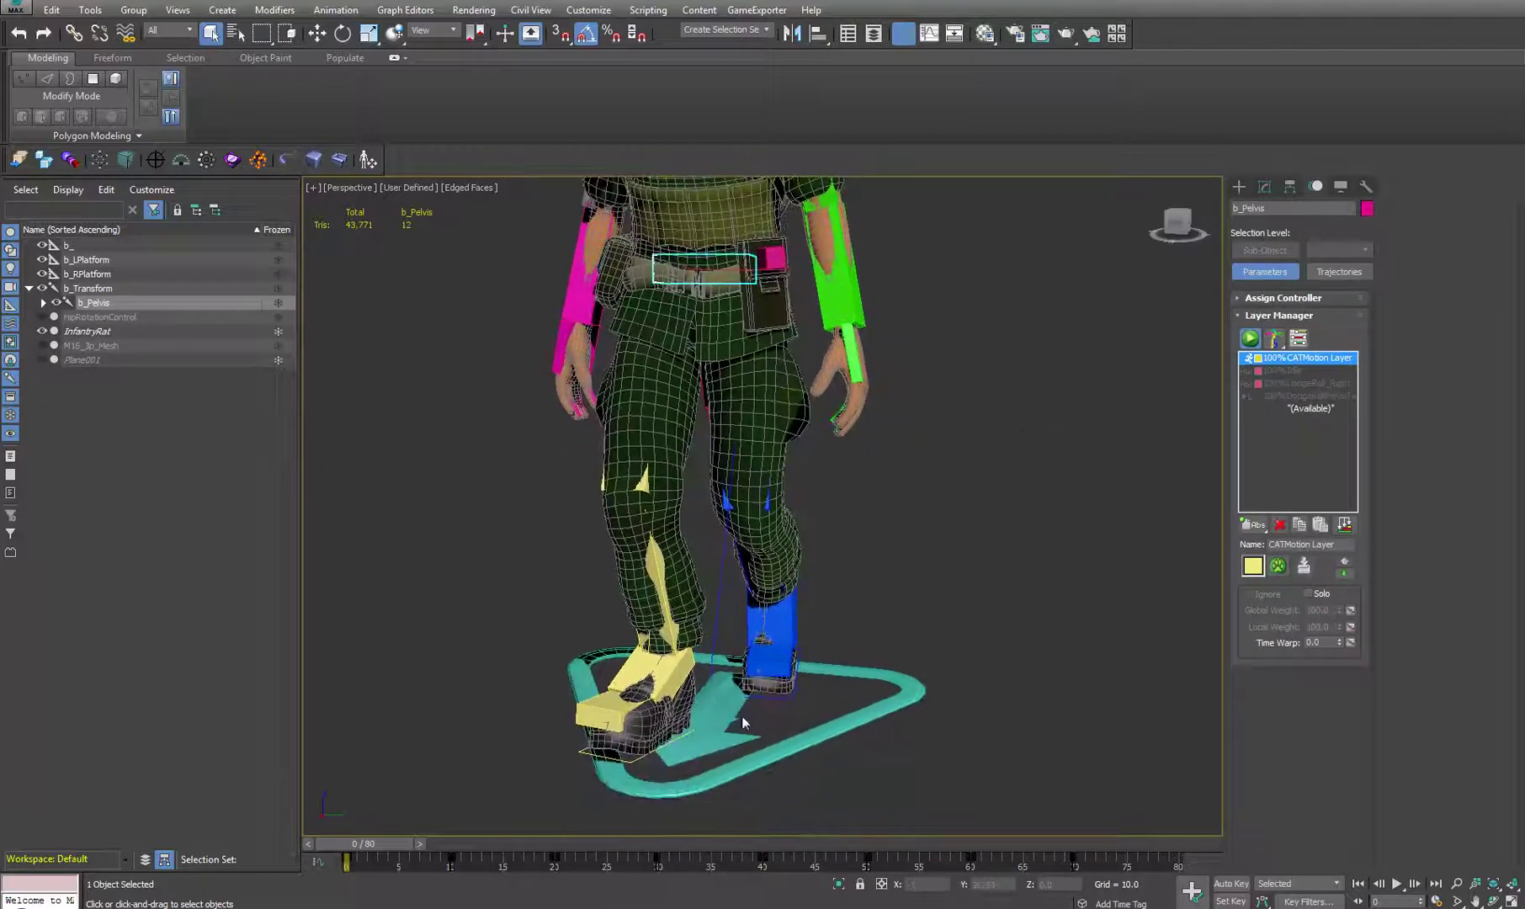
pyautogui.click(716, 748)
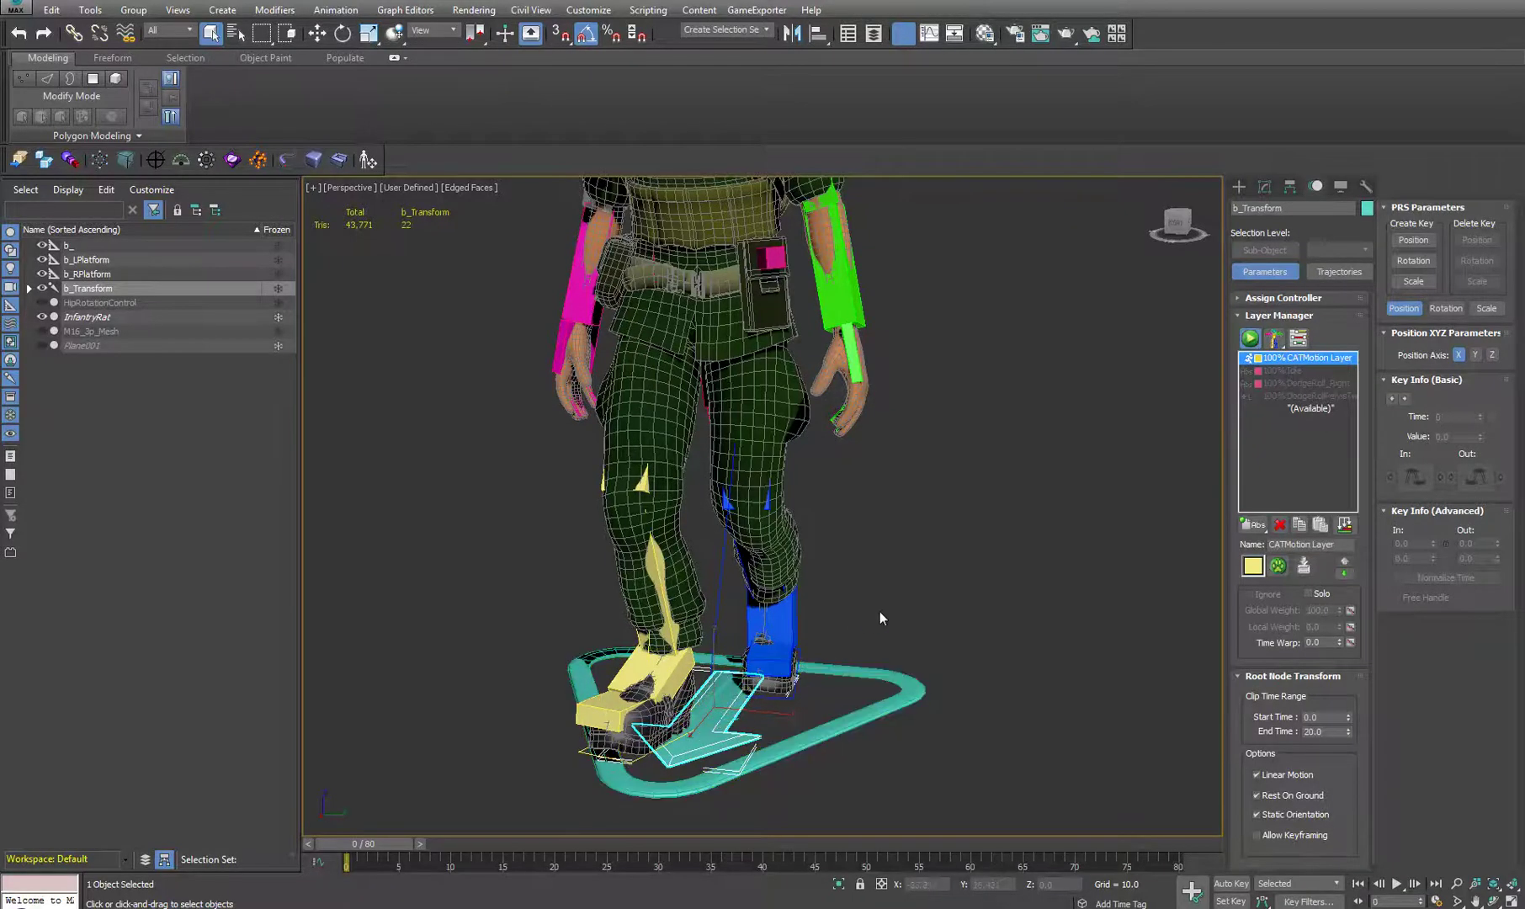
pyautogui.moveTo(879, 616)
pyautogui.keyDown('alt'); pyautogui.mouseDown(button='middle')
pyautogui.moveTo(866, 617)
pyautogui.moveTo(885, 645)
pyautogui.mouseUp(button='middle'); pyautogui.keyUp('alt')
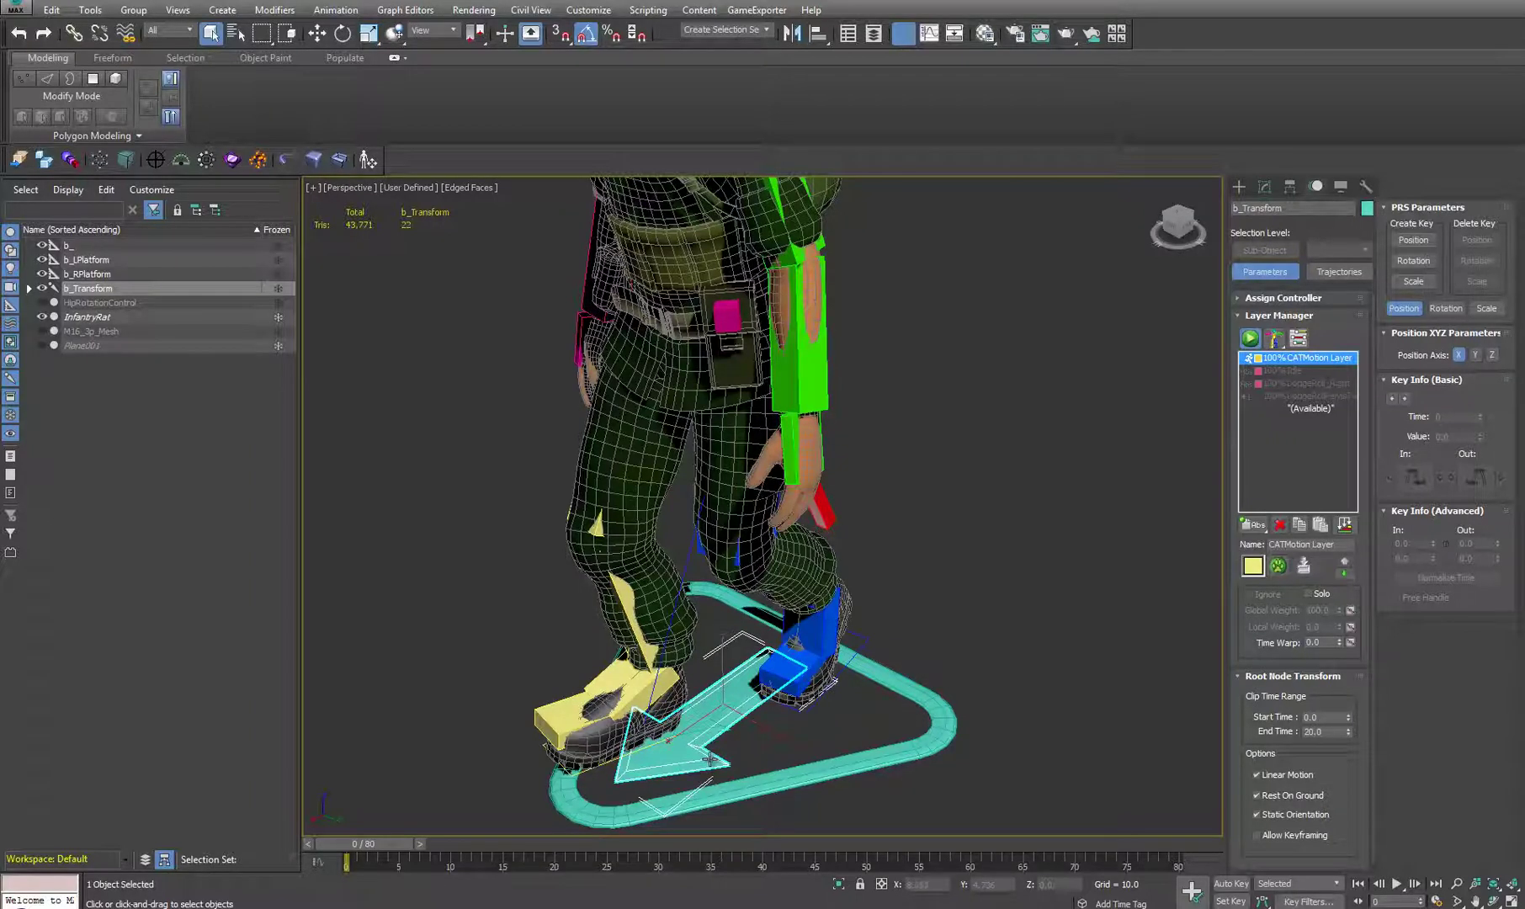
pyautogui.click(690, 328)
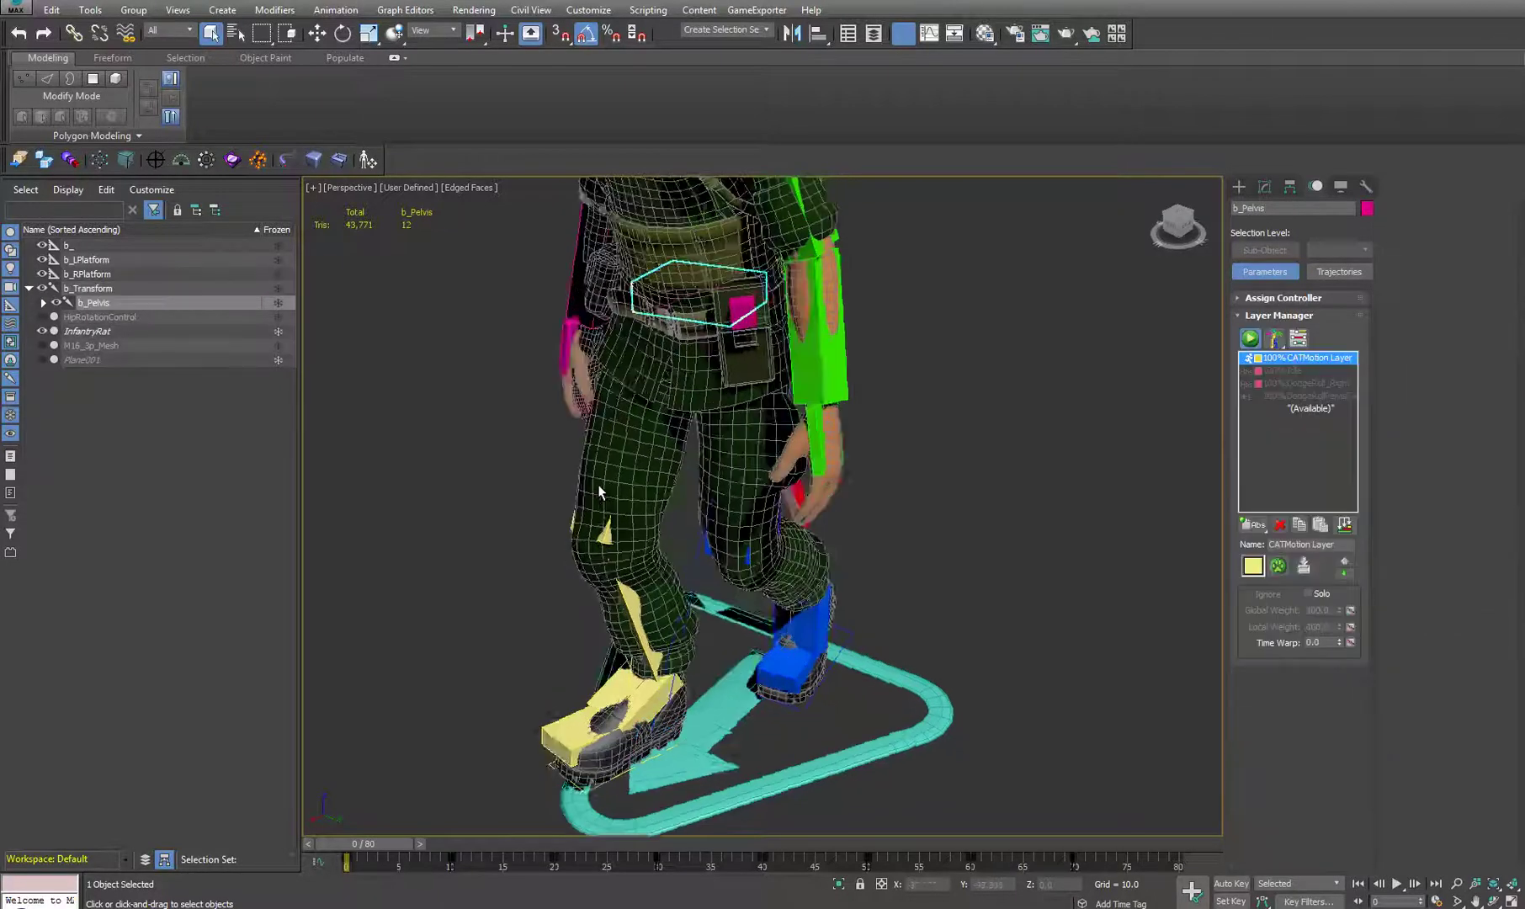
pyautogui.keyDown('alt'); pyautogui.moveTo(599, 492); pyautogui.dragTo(678, 573, button='middle'); pyautogui.keyUp('alt')
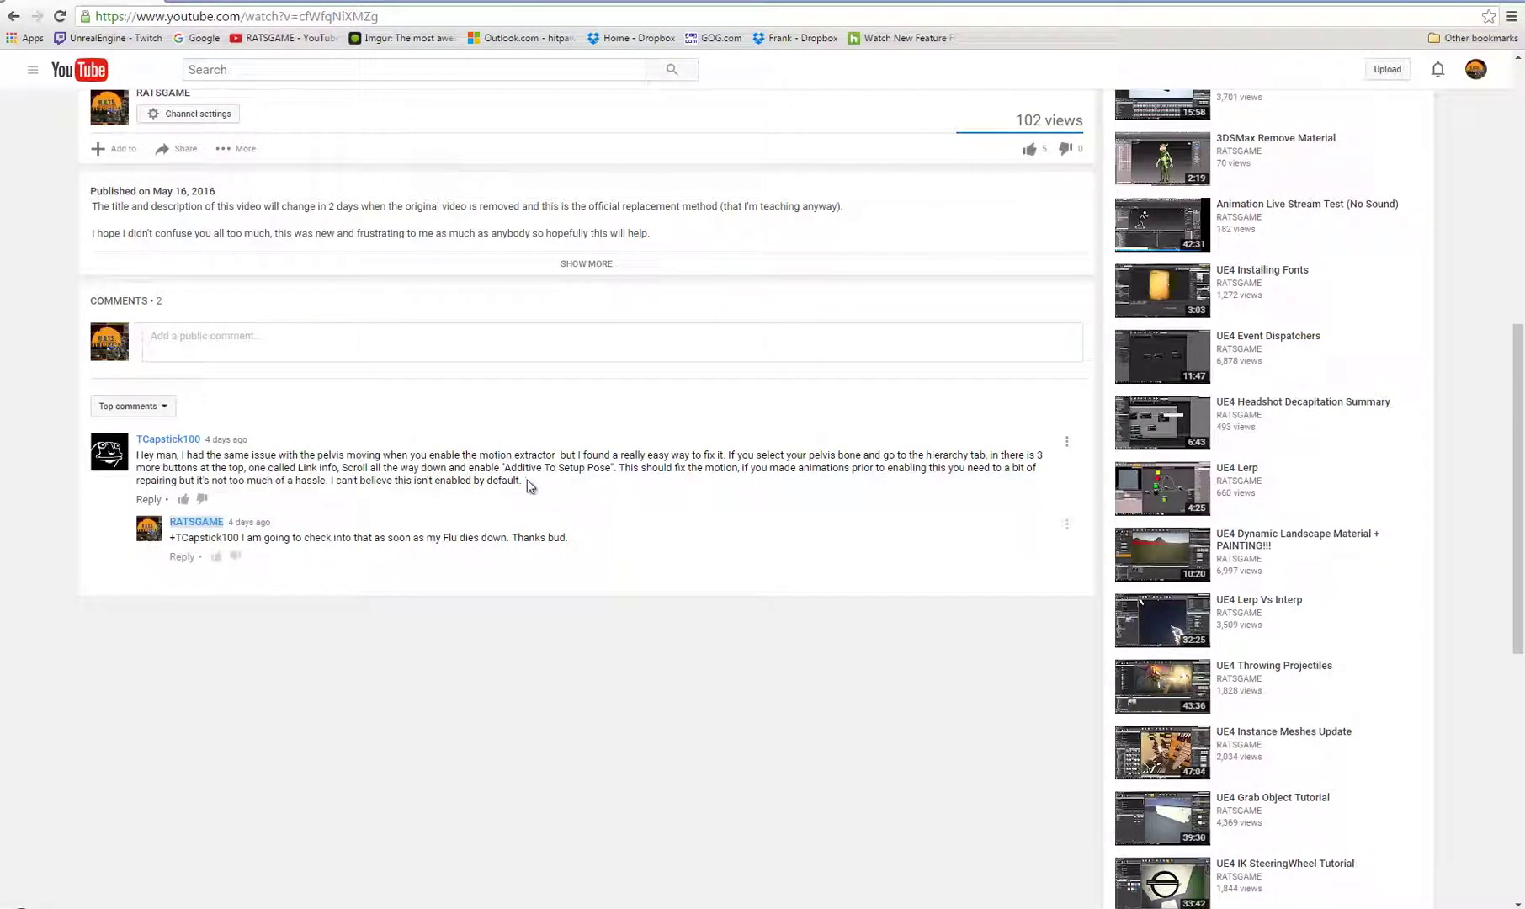
# Step: Switch to the YouTube page in the browser and highlight the comment about fixing pelvis motion, singling out "Additive To Setup Pose"
pyautogui.moveTo(523, 482); pyautogui.dragTo(120, 462)
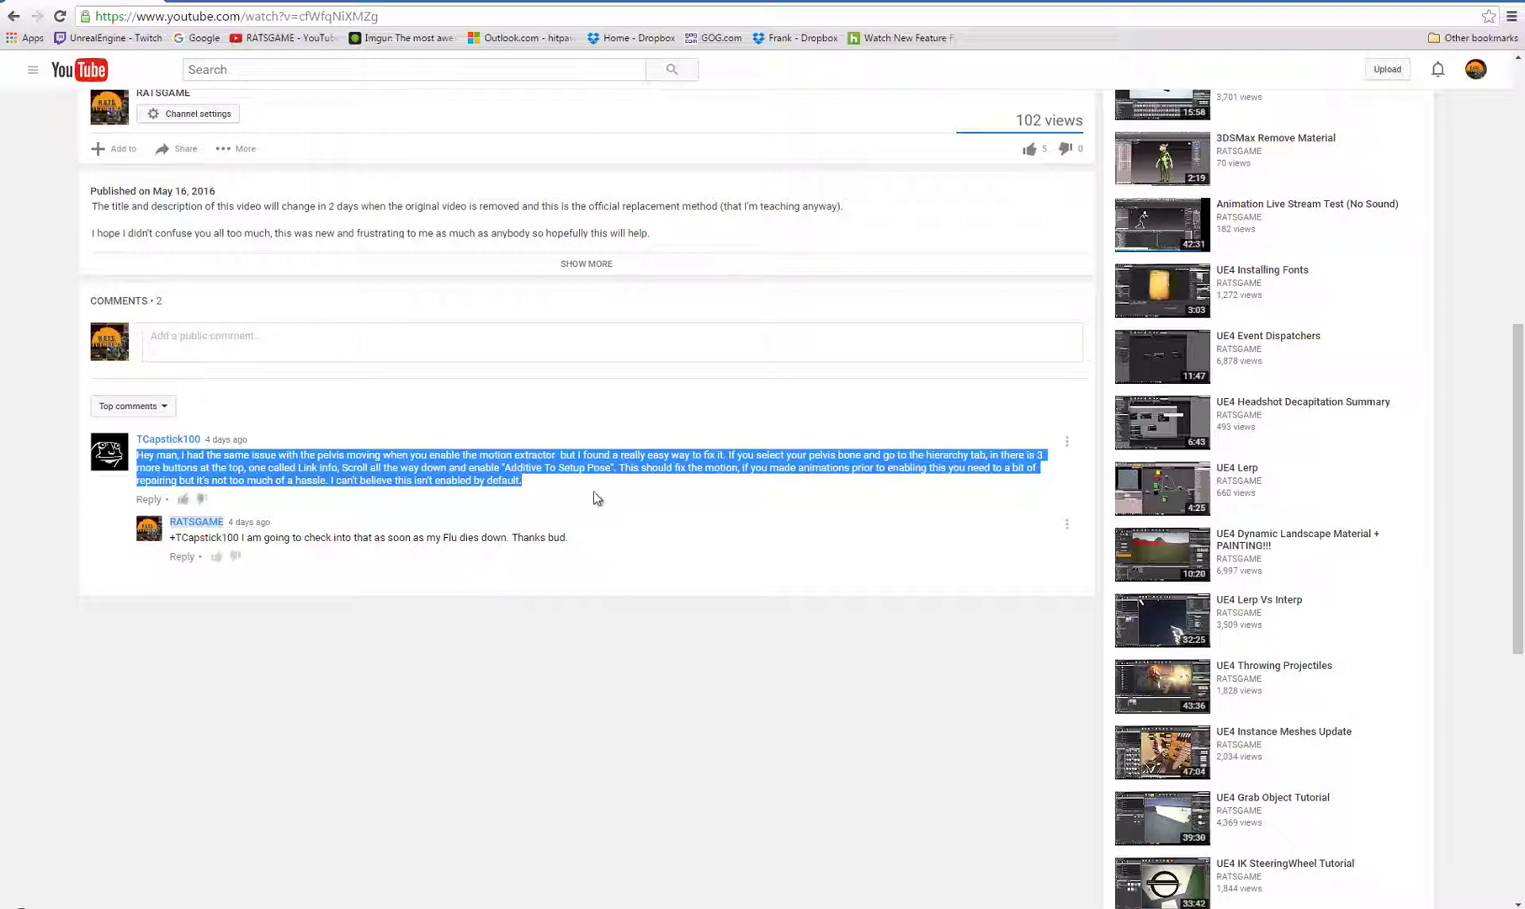
pyautogui.click(497, 468)
pyautogui.moveTo(502, 468); pyautogui.dragTo(618, 469)
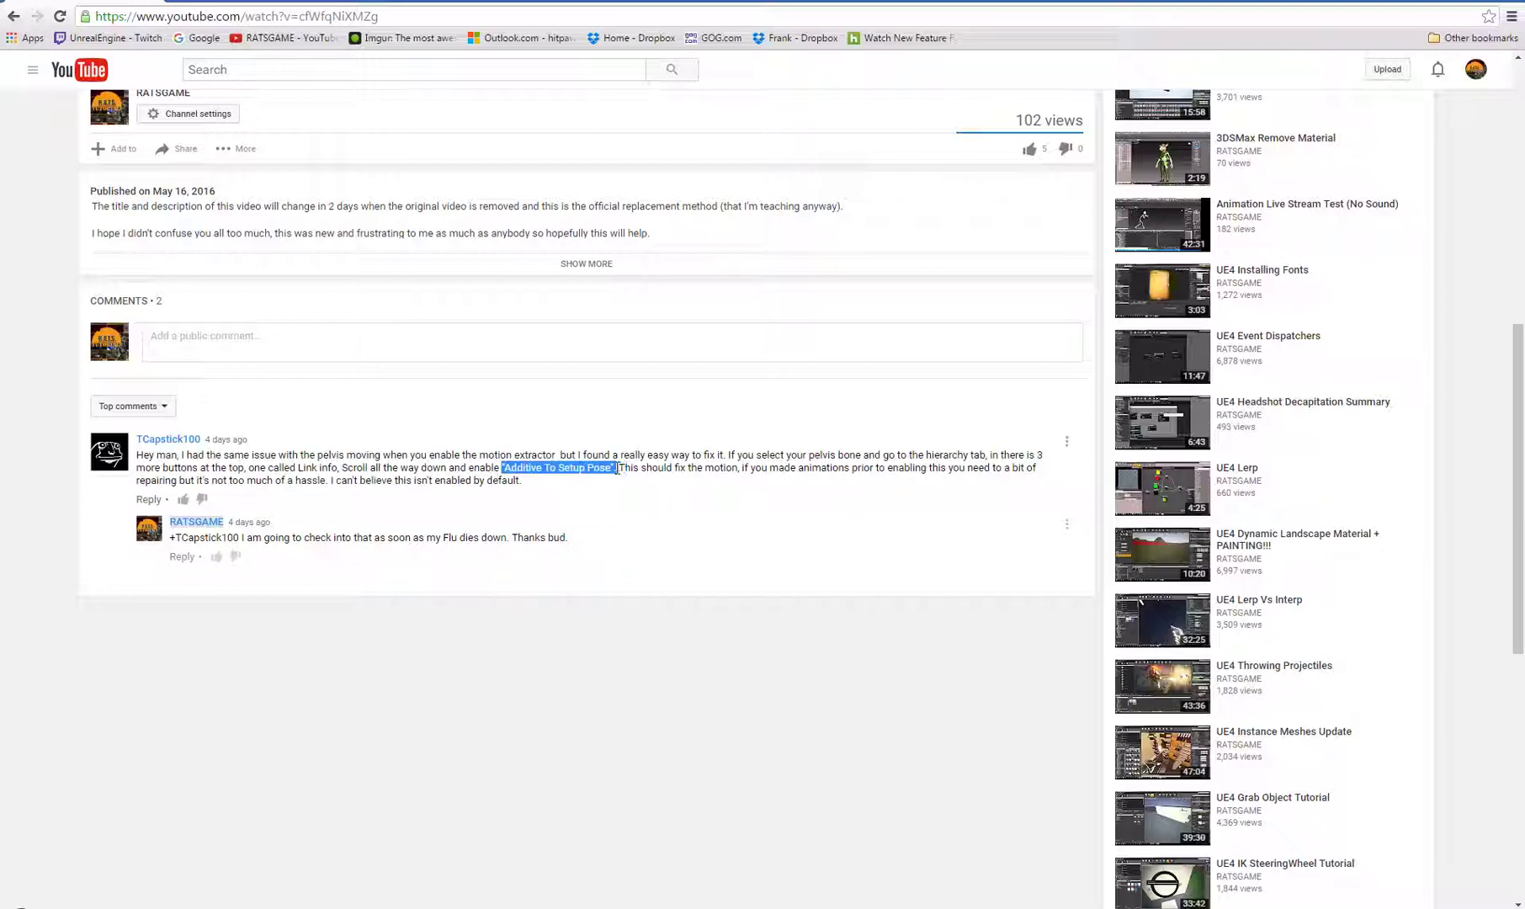
# Step: Switch to 3ds Max and unfreeze the InfantryRat mesh, viewing the character from the front down to the ground platform
pyautogui.click(613, 908)
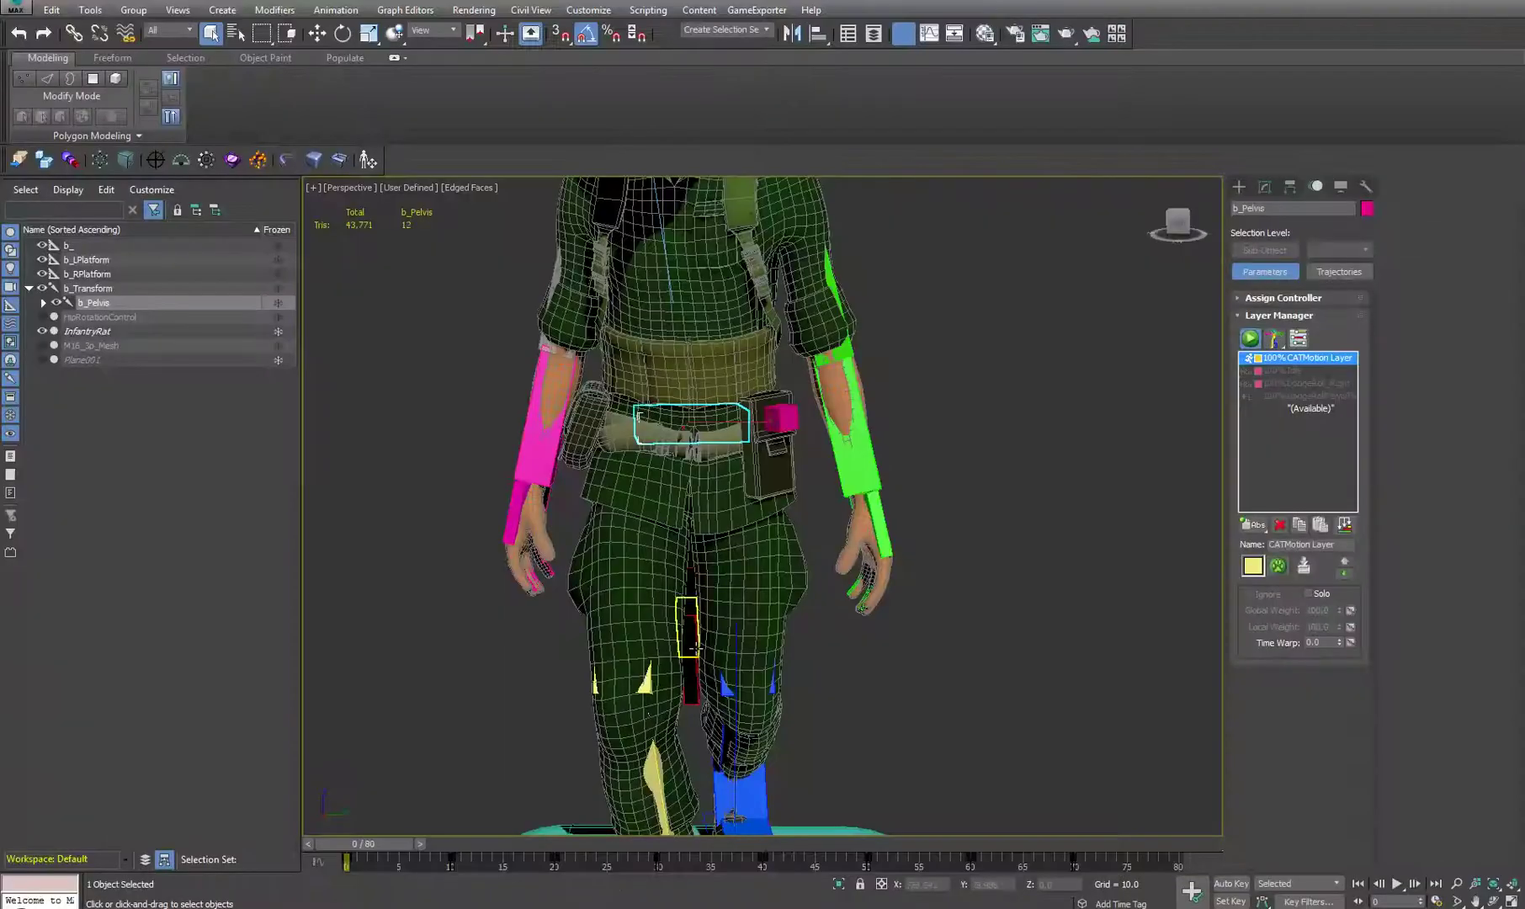
pyautogui.keyDown('alt'); pyautogui.moveTo(951, 651); pyautogui.dragTo(927, 719, button='middle'); pyautogui.keyUp('alt')
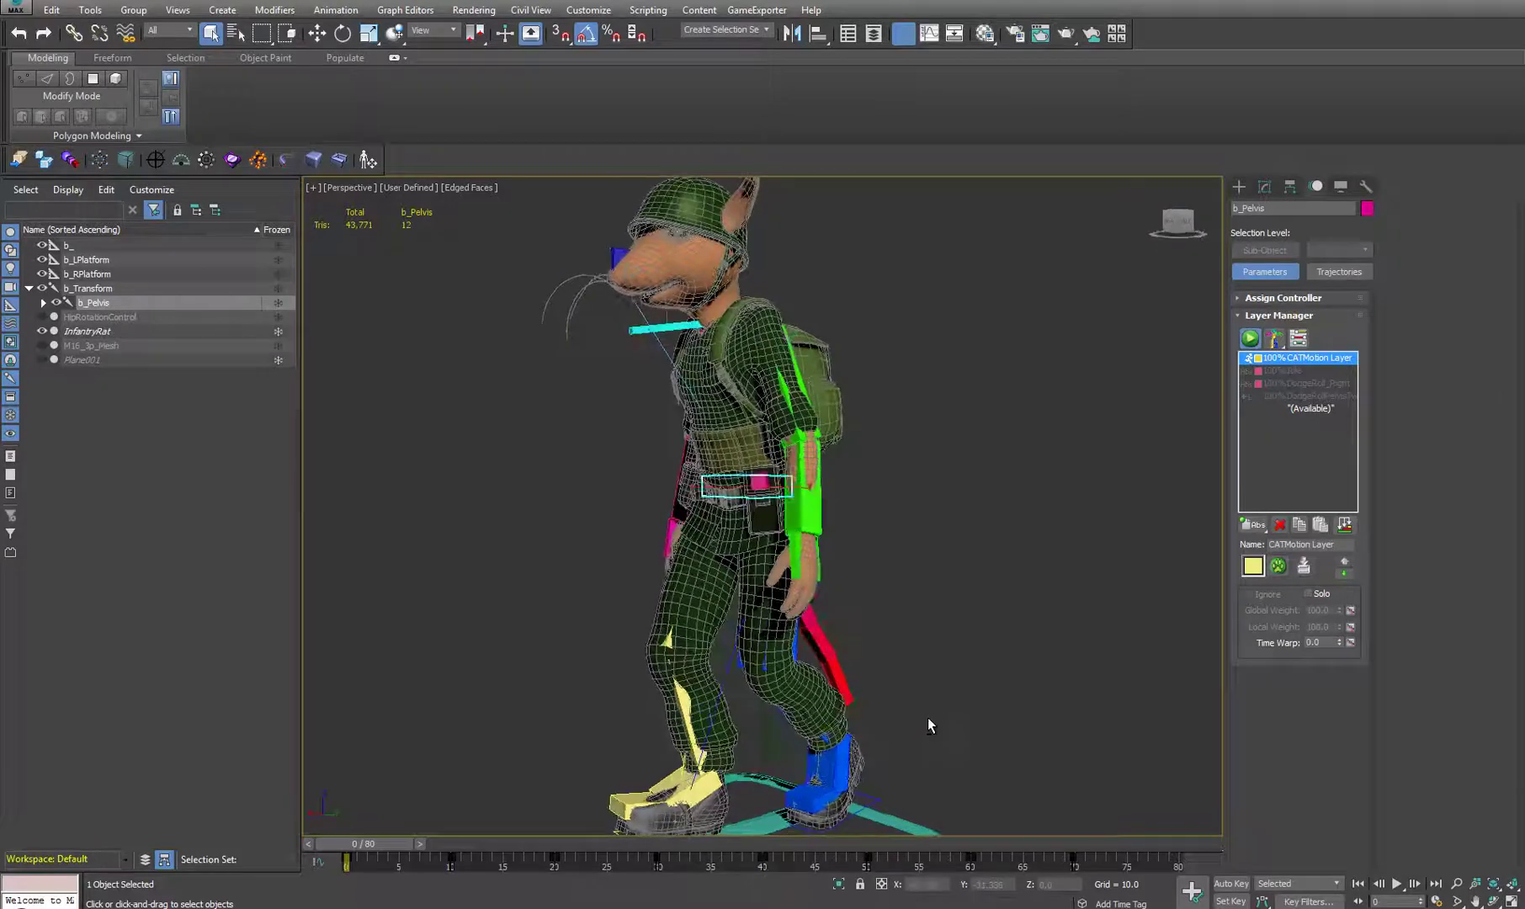
pyautogui.click(279, 331)
pyautogui.keyDown('alt'); pyautogui.moveTo(507, 640); pyautogui.dragTo(605, 659, button='middle'); pyautogui.keyUp('alt')
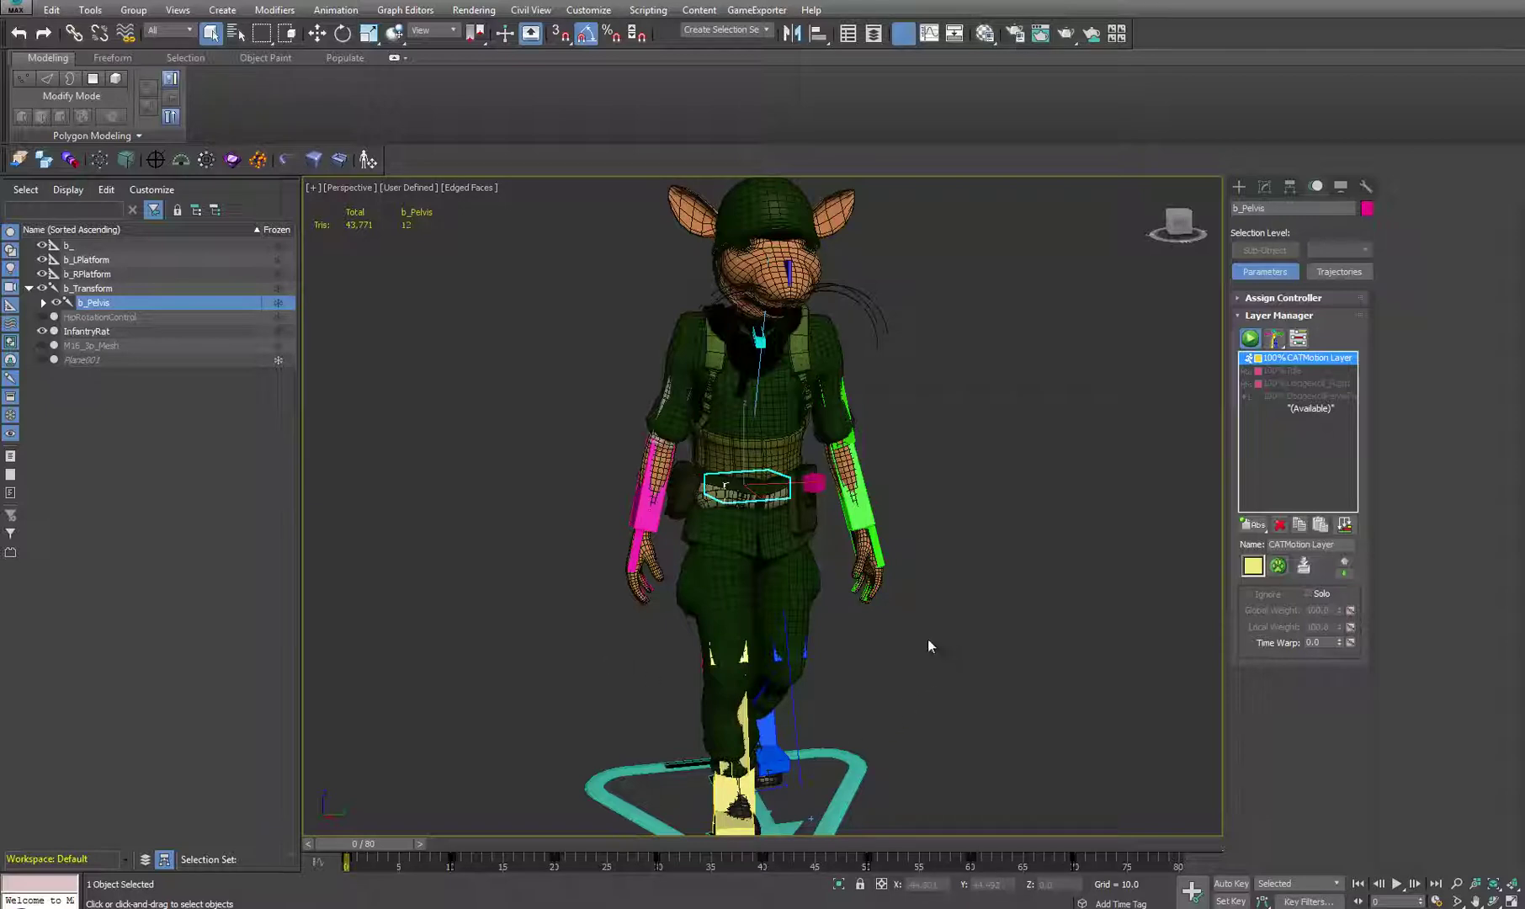
pyautogui.keyDown('alt'); pyautogui.moveTo(929, 641); pyautogui.dragTo(875, 607, button='middle'); pyautogui.keyUp('alt')
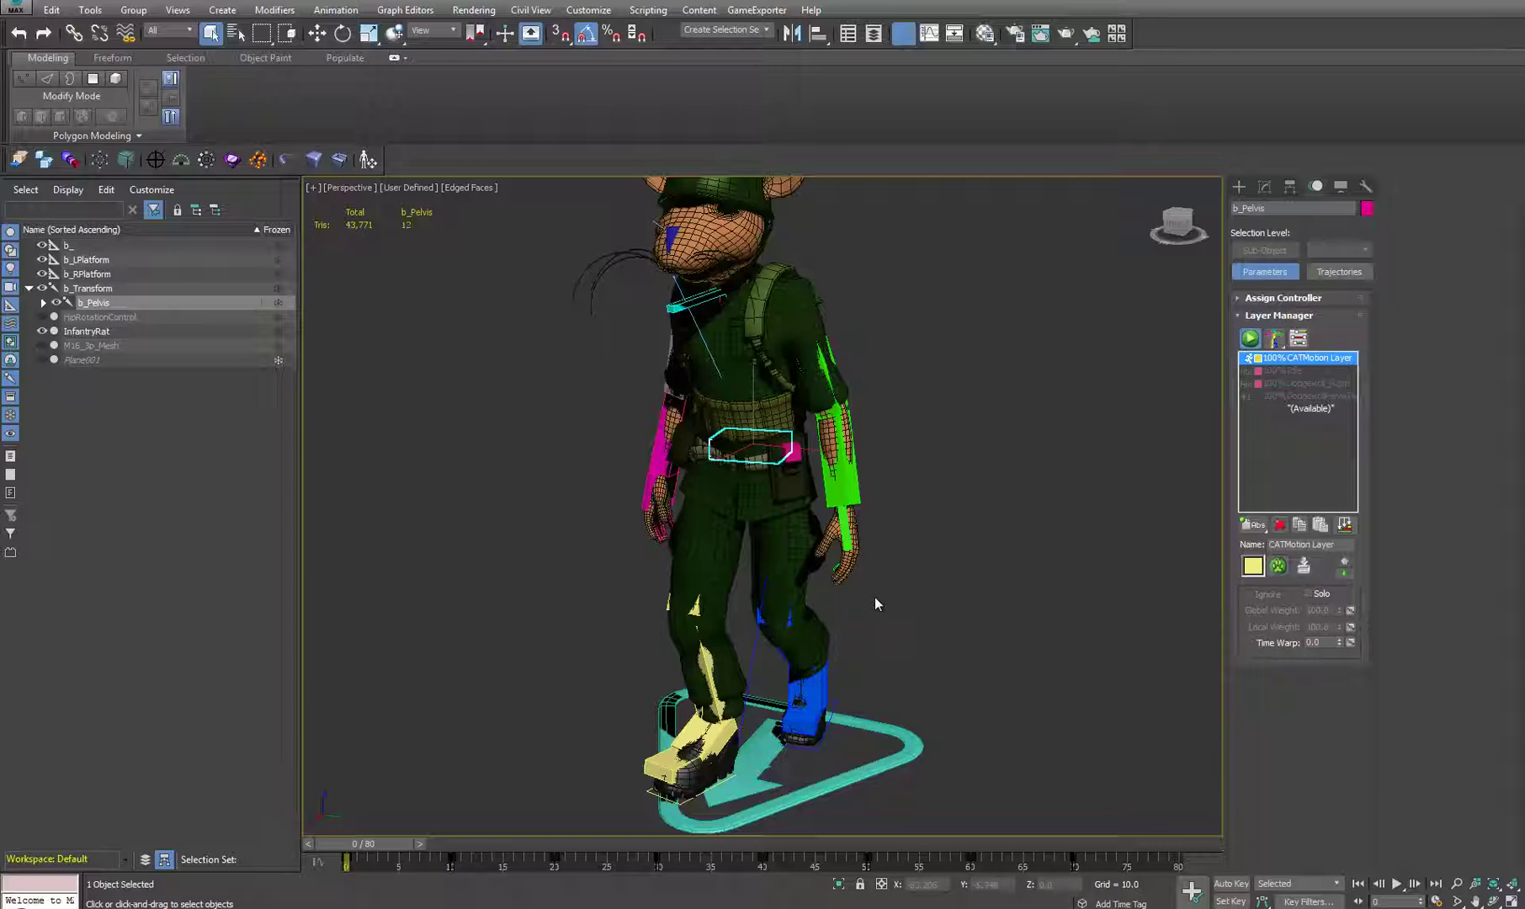
pyautogui.keyDown('alt'); pyautogui.moveTo(874, 604); pyautogui.dragTo(874, 649, button='middle'); pyautogui.keyUp('alt')
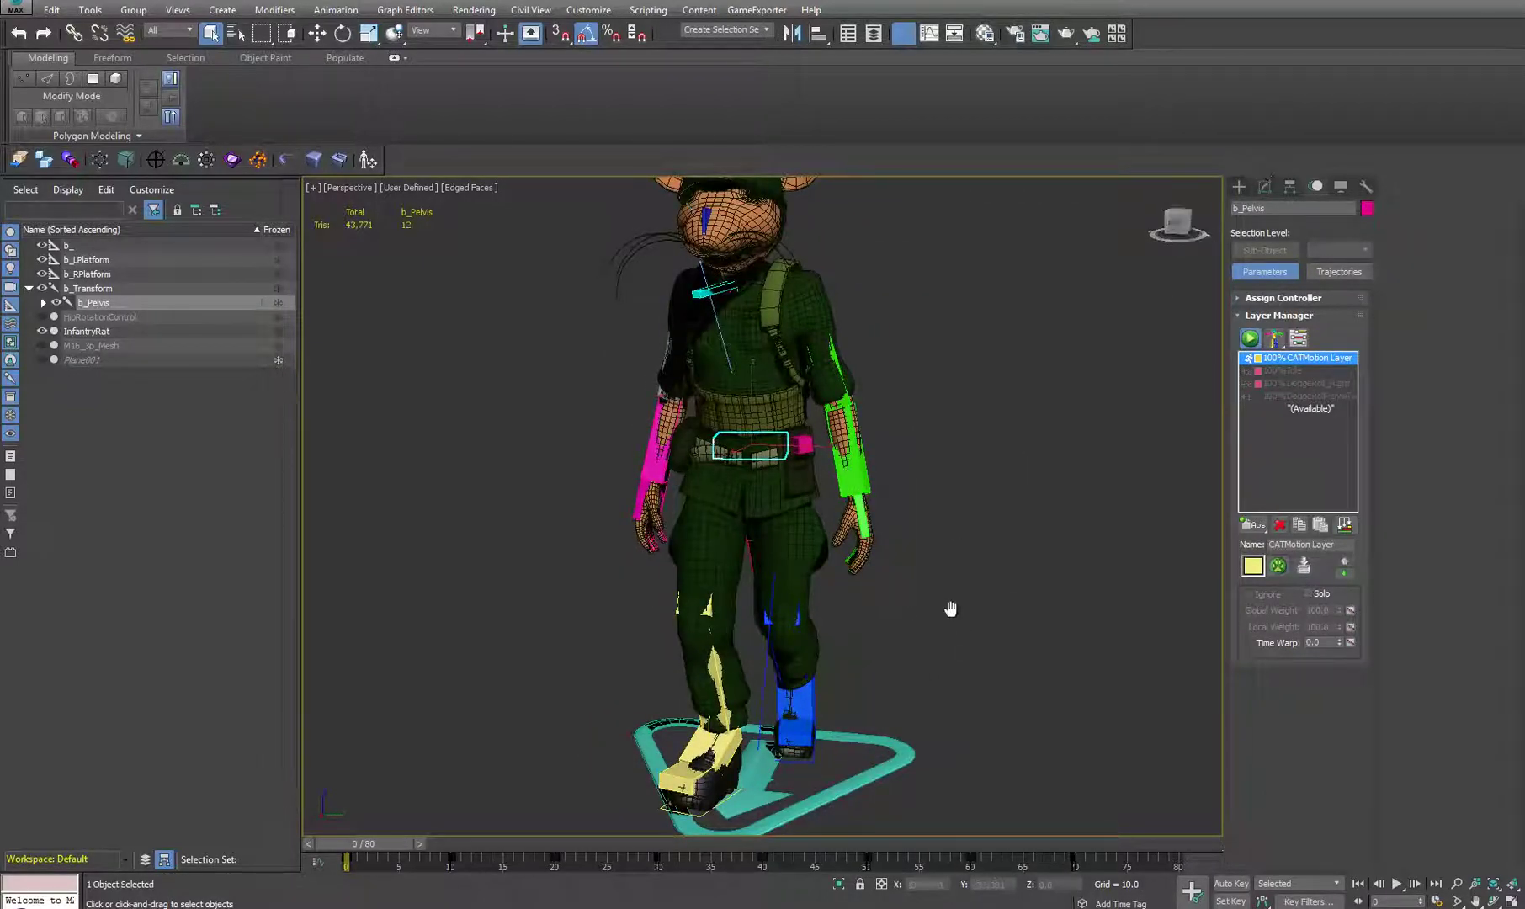
pyautogui.moveTo(952, 608); pyautogui.dragTo(958, 537, button='middle')
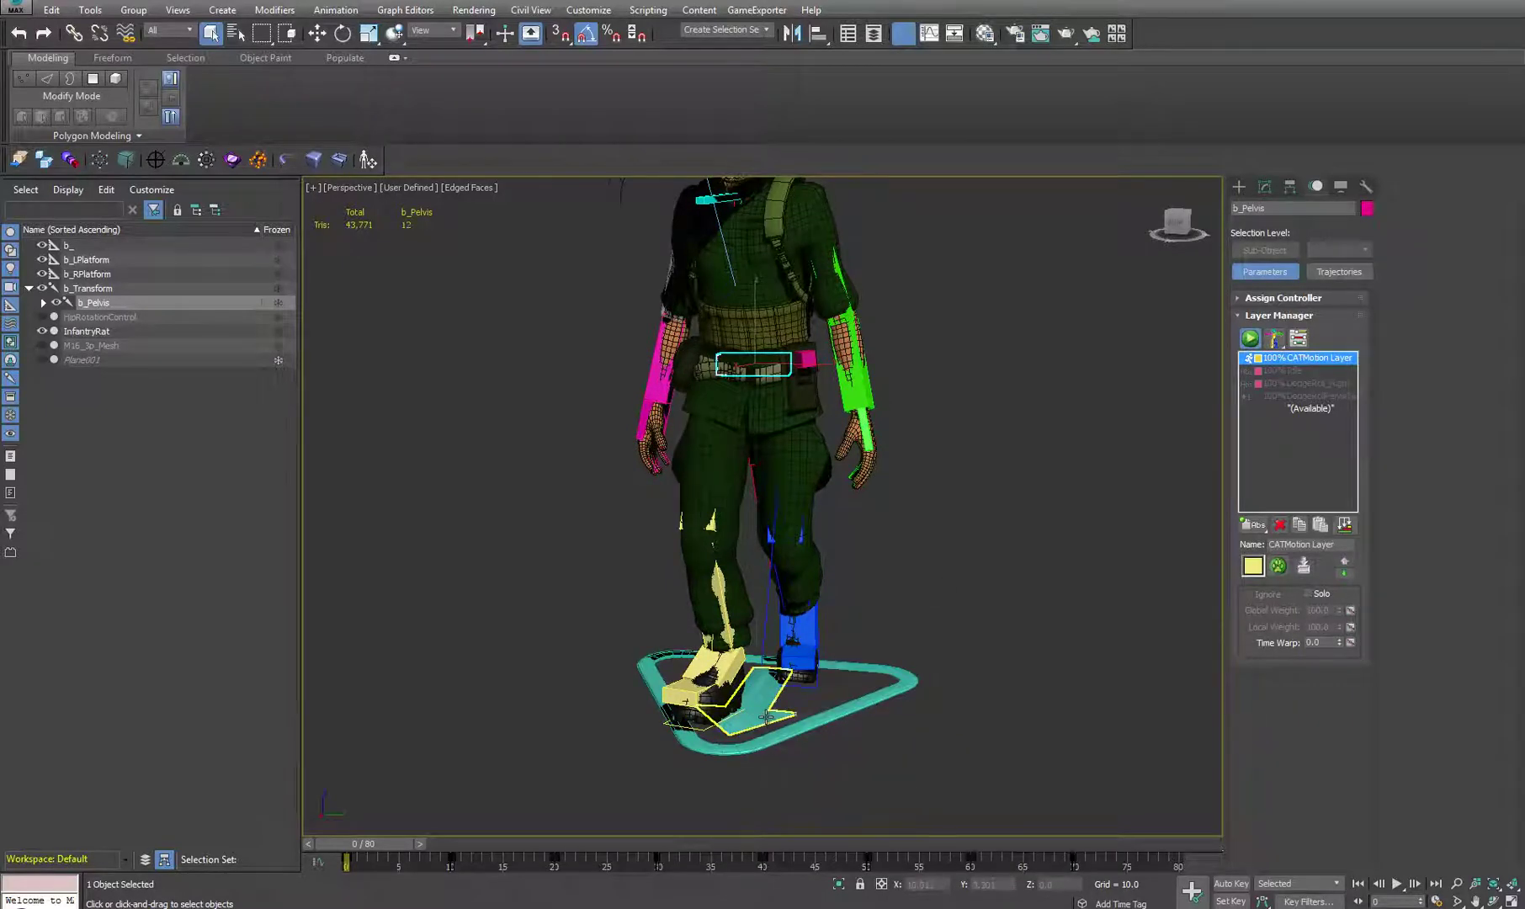
# Step: Inspect the b_Transform root node and the CAT parent b_, including its Motion Extraction Node setting
pyautogui.click(766, 717)
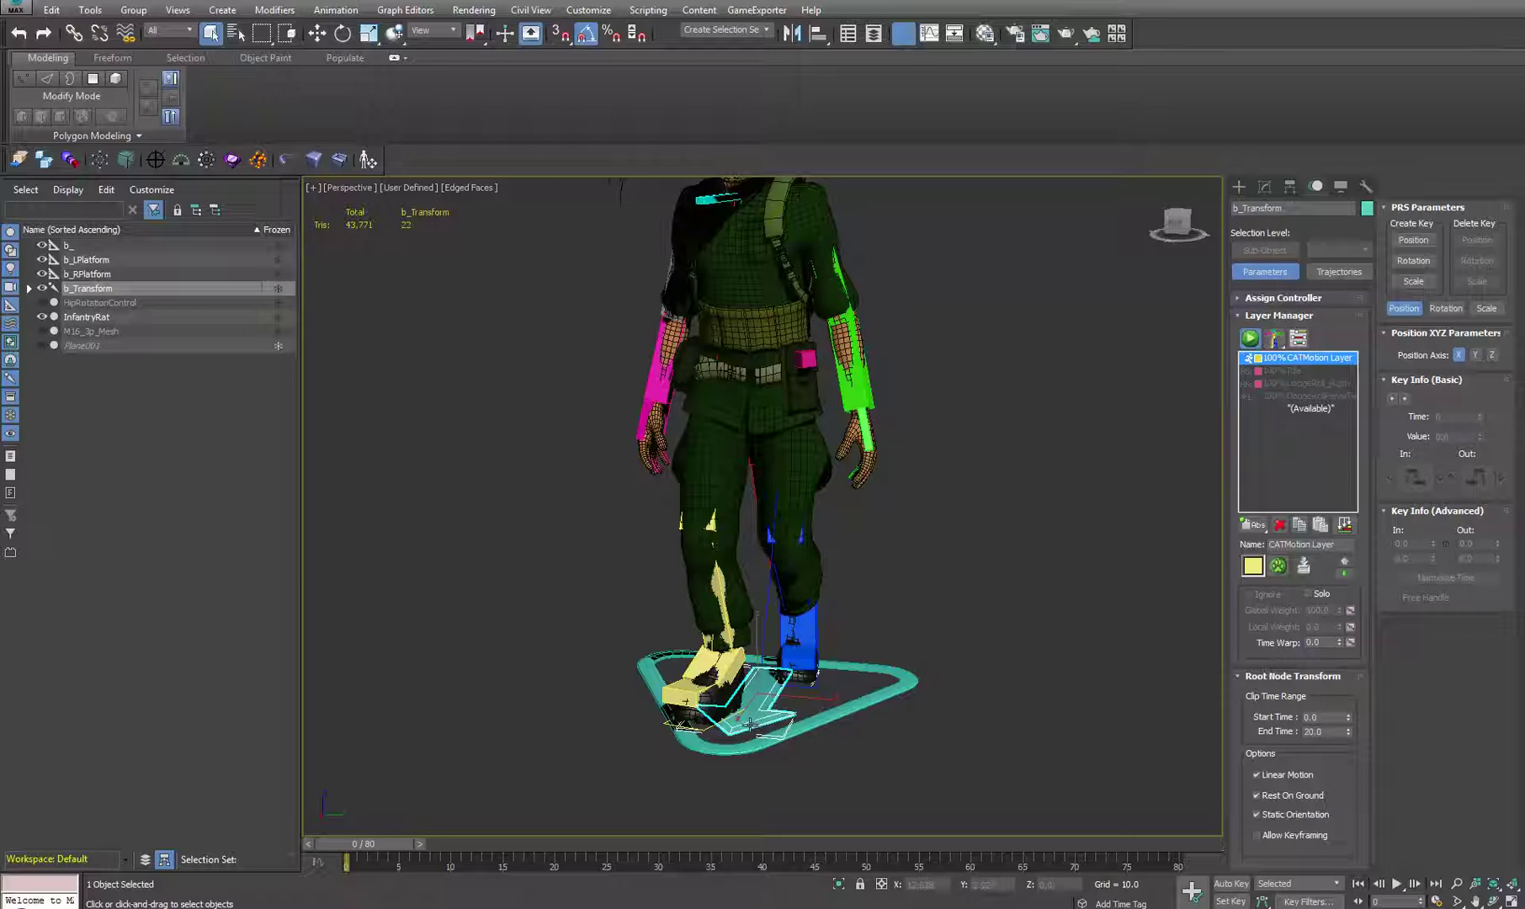
pyautogui.click(1265, 186)
pyautogui.click(989, 803)
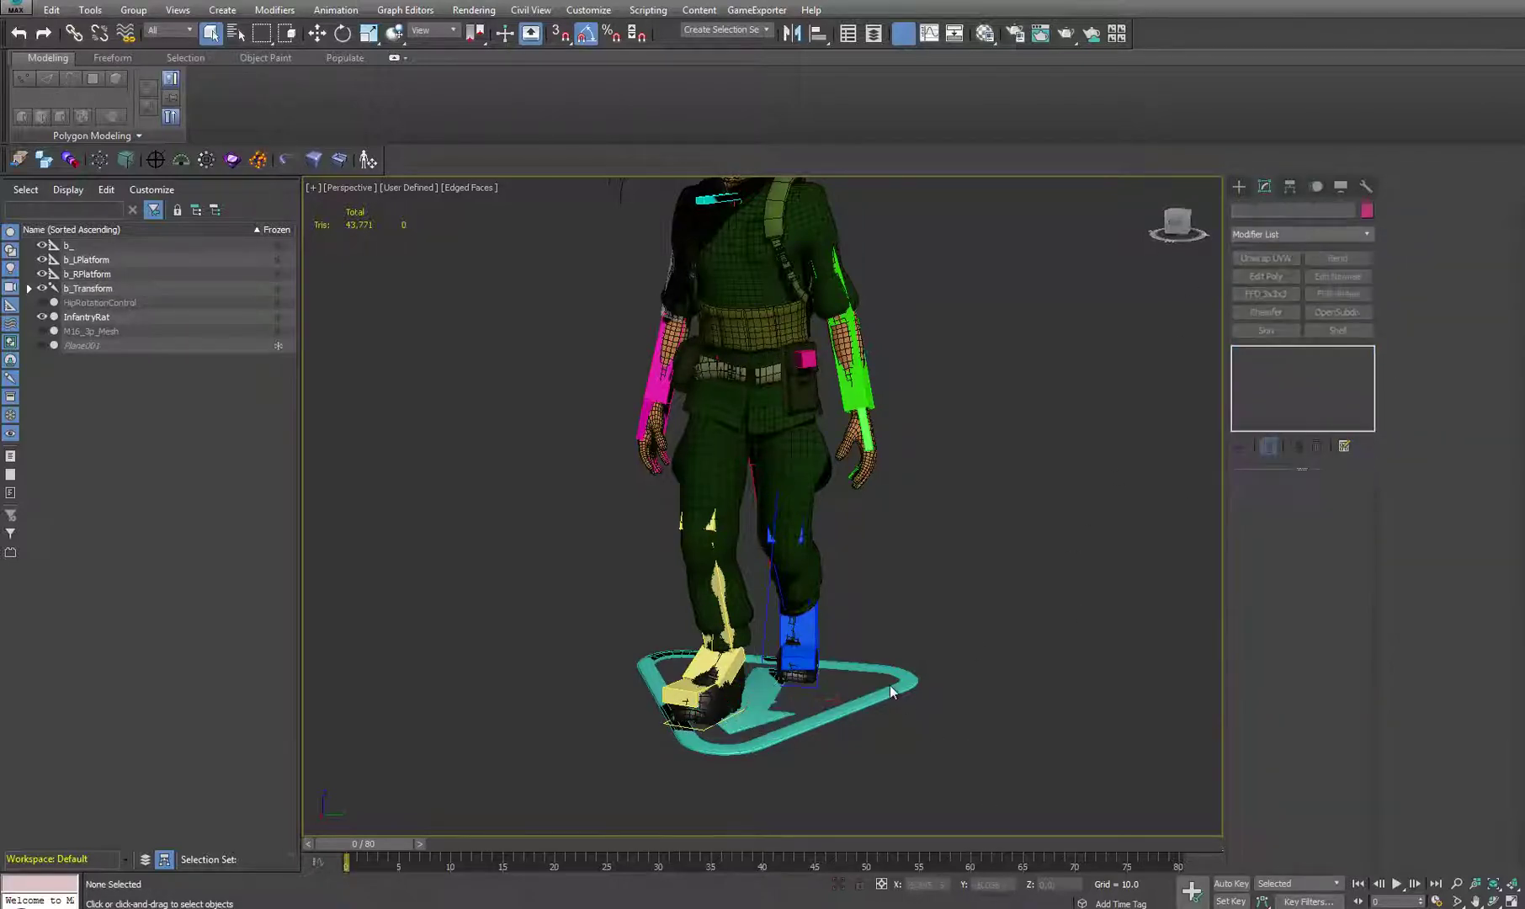
pyautogui.click(896, 686)
pyautogui.click(1298, 631)
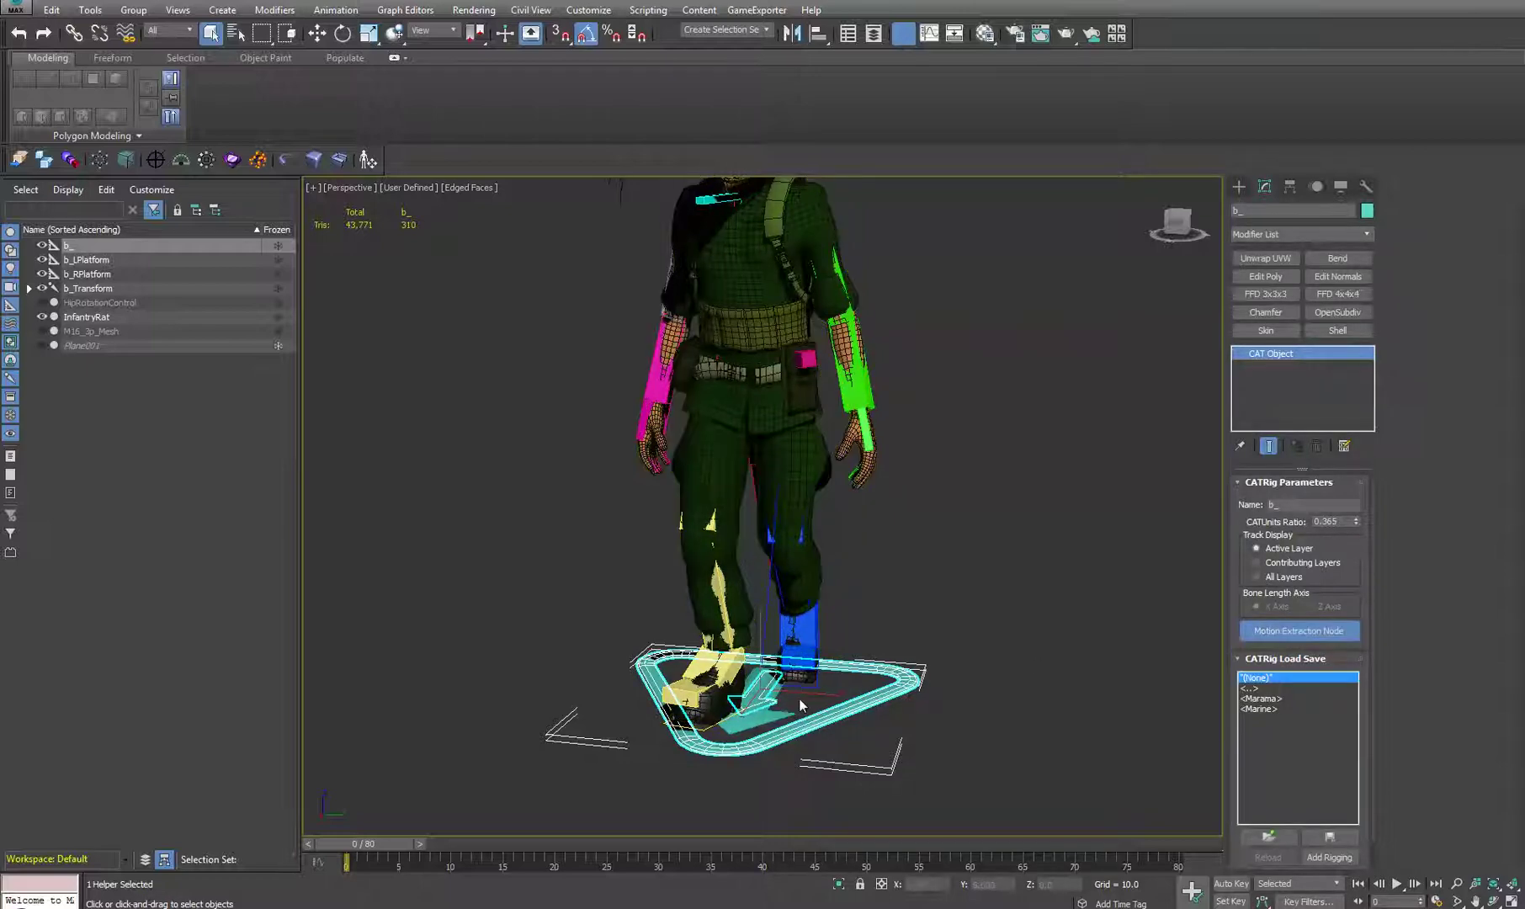
# Step: Freeze the InfantryRat mesh again and select the b_Pelvis bone
pyautogui.click(856, 481)
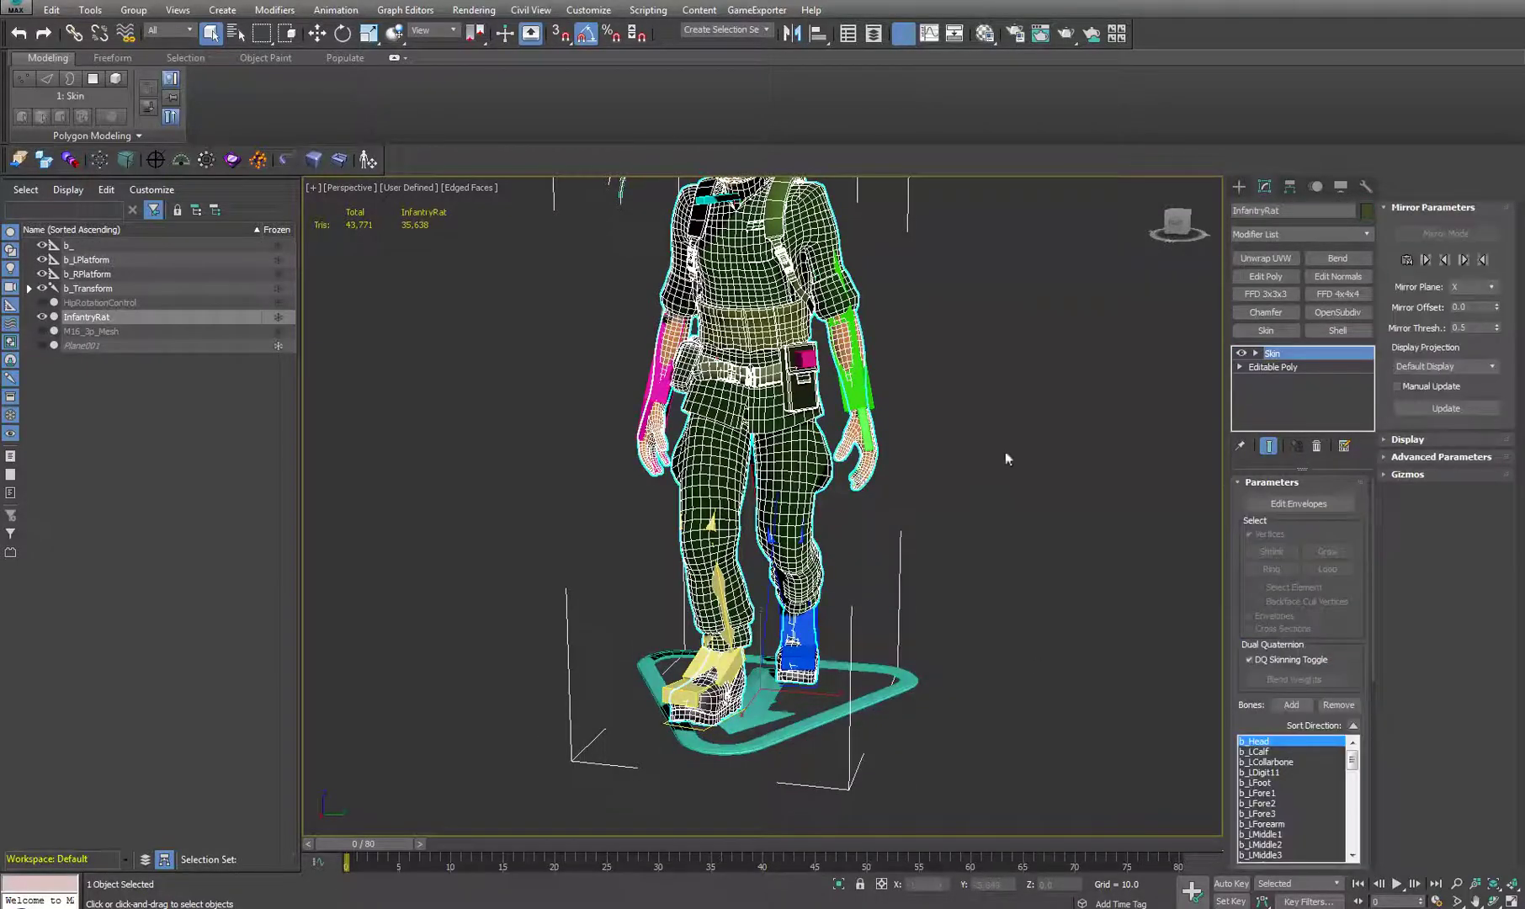
pyautogui.click(1008, 457)
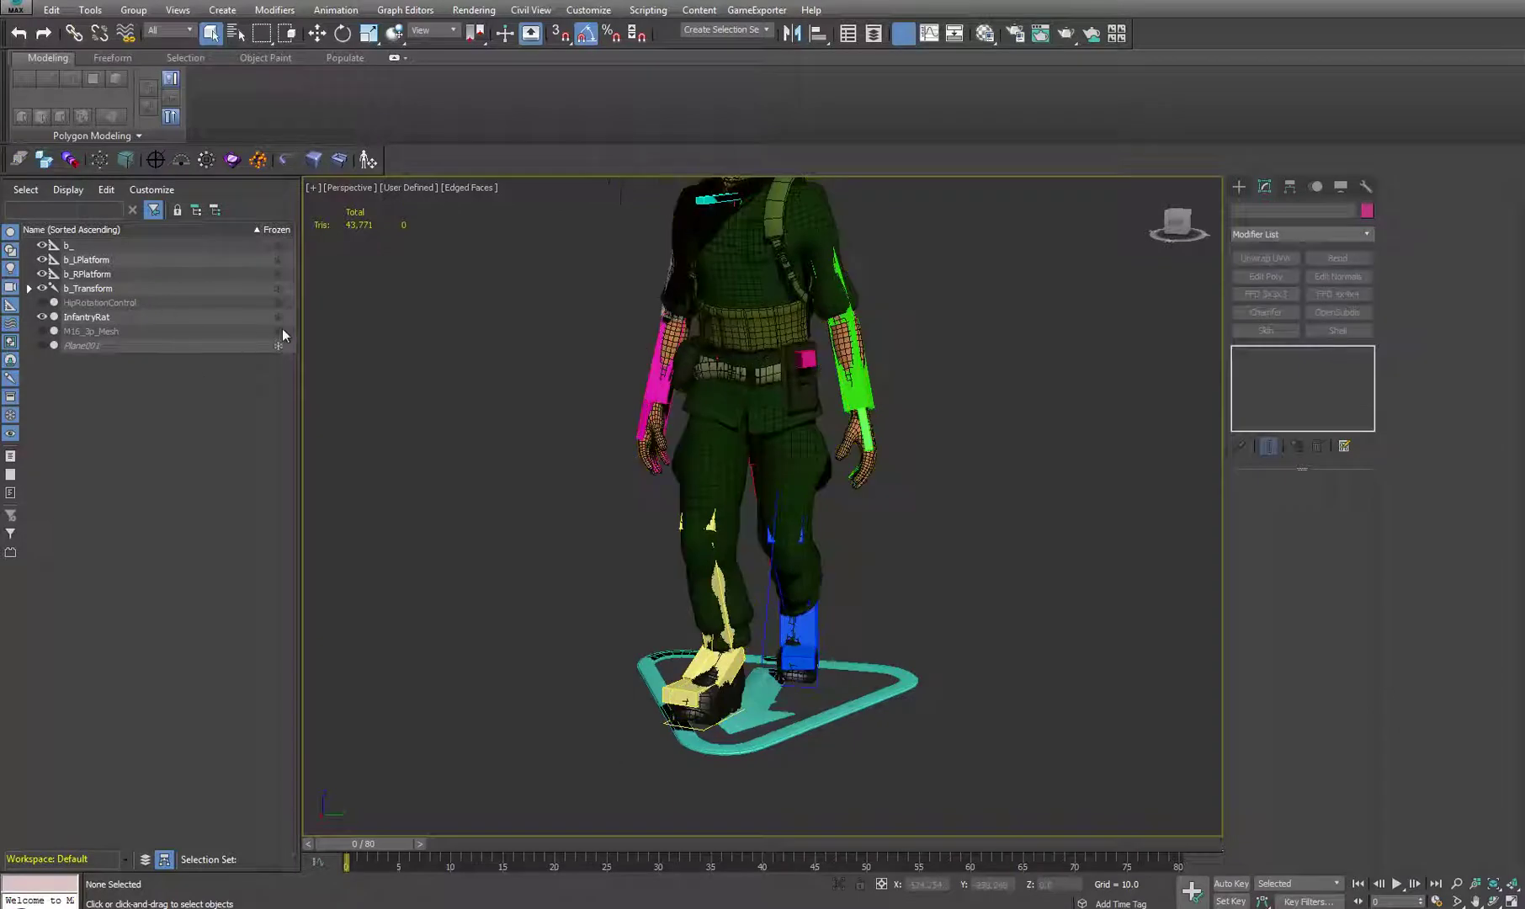
pyautogui.click(753, 364)
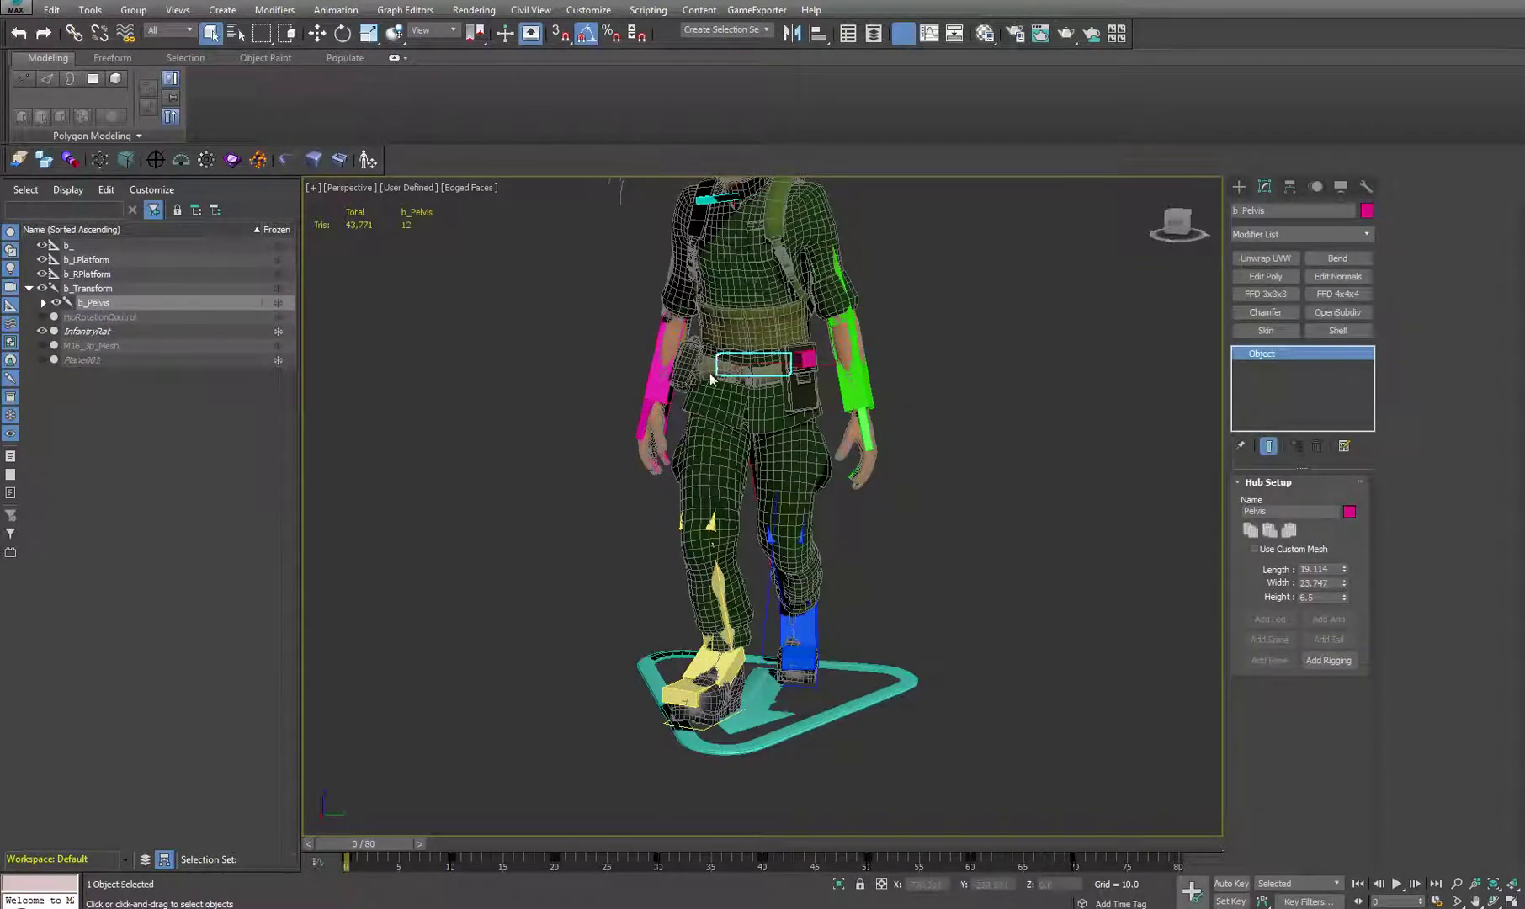
# Step: Examine the link info of b_Pelvis, down to the Additive to Setup Pose option in its layer settings
pyautogui.click(1296, 187)
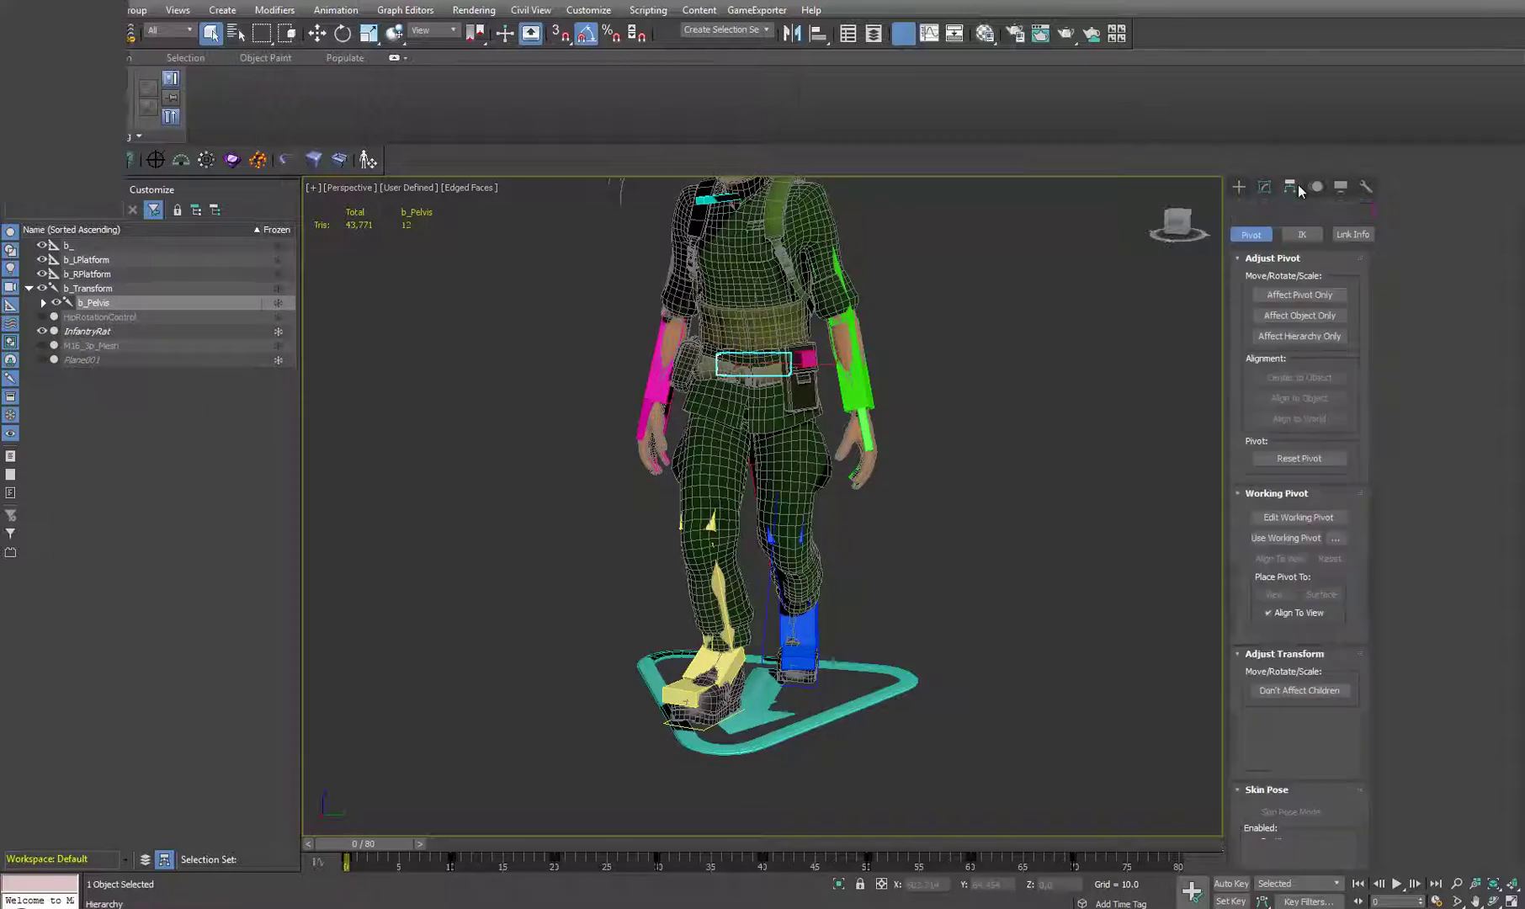
pyautogui.click(1352, 234)
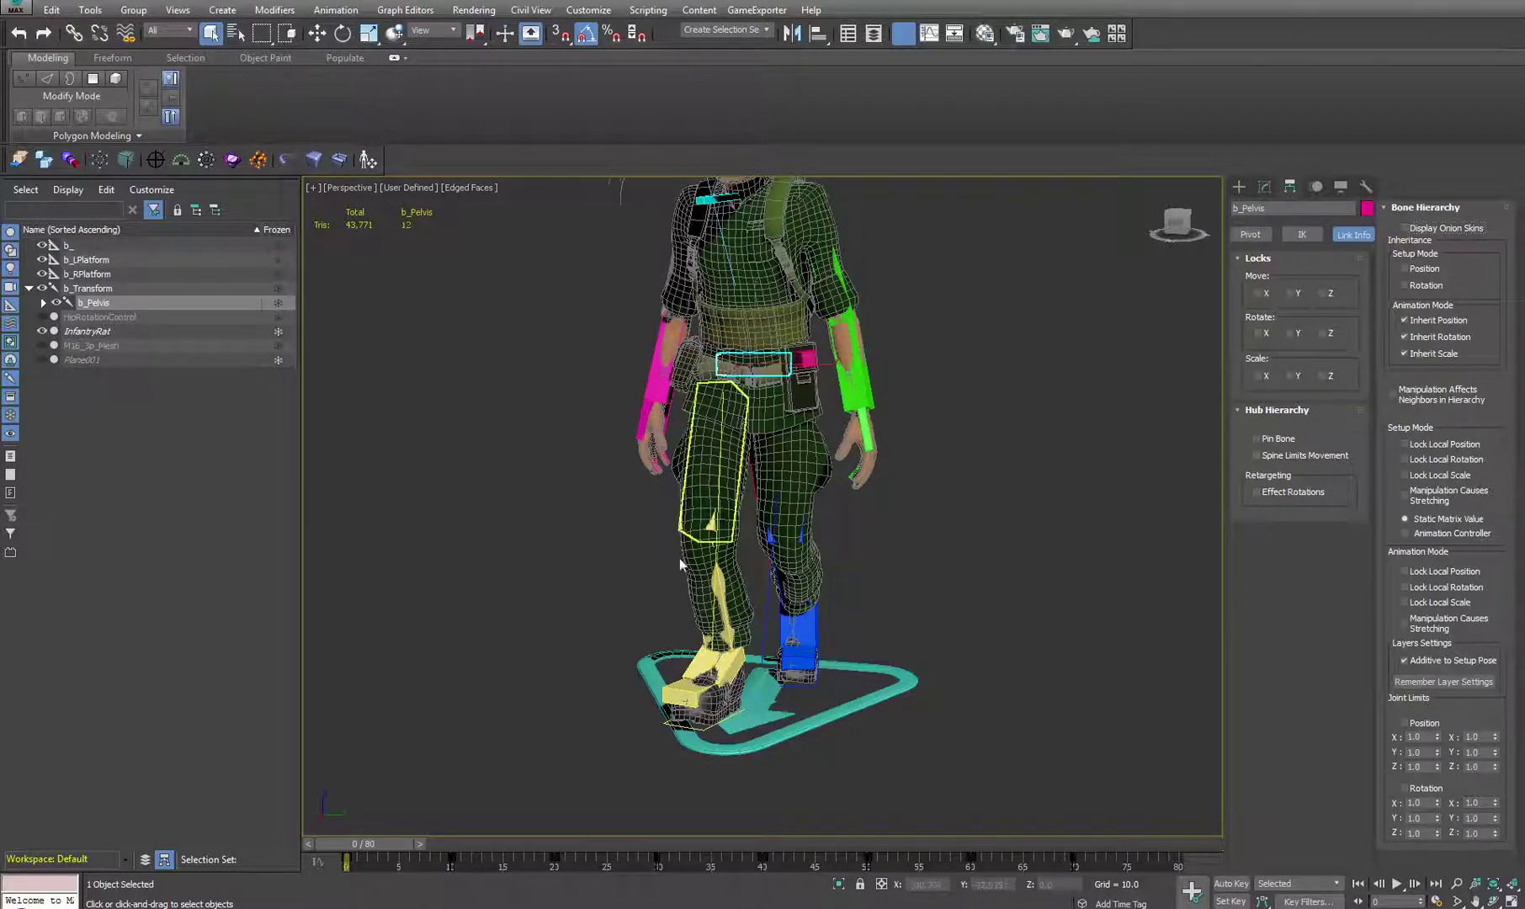
pyautogui.hotkey('alt', 'Tab')
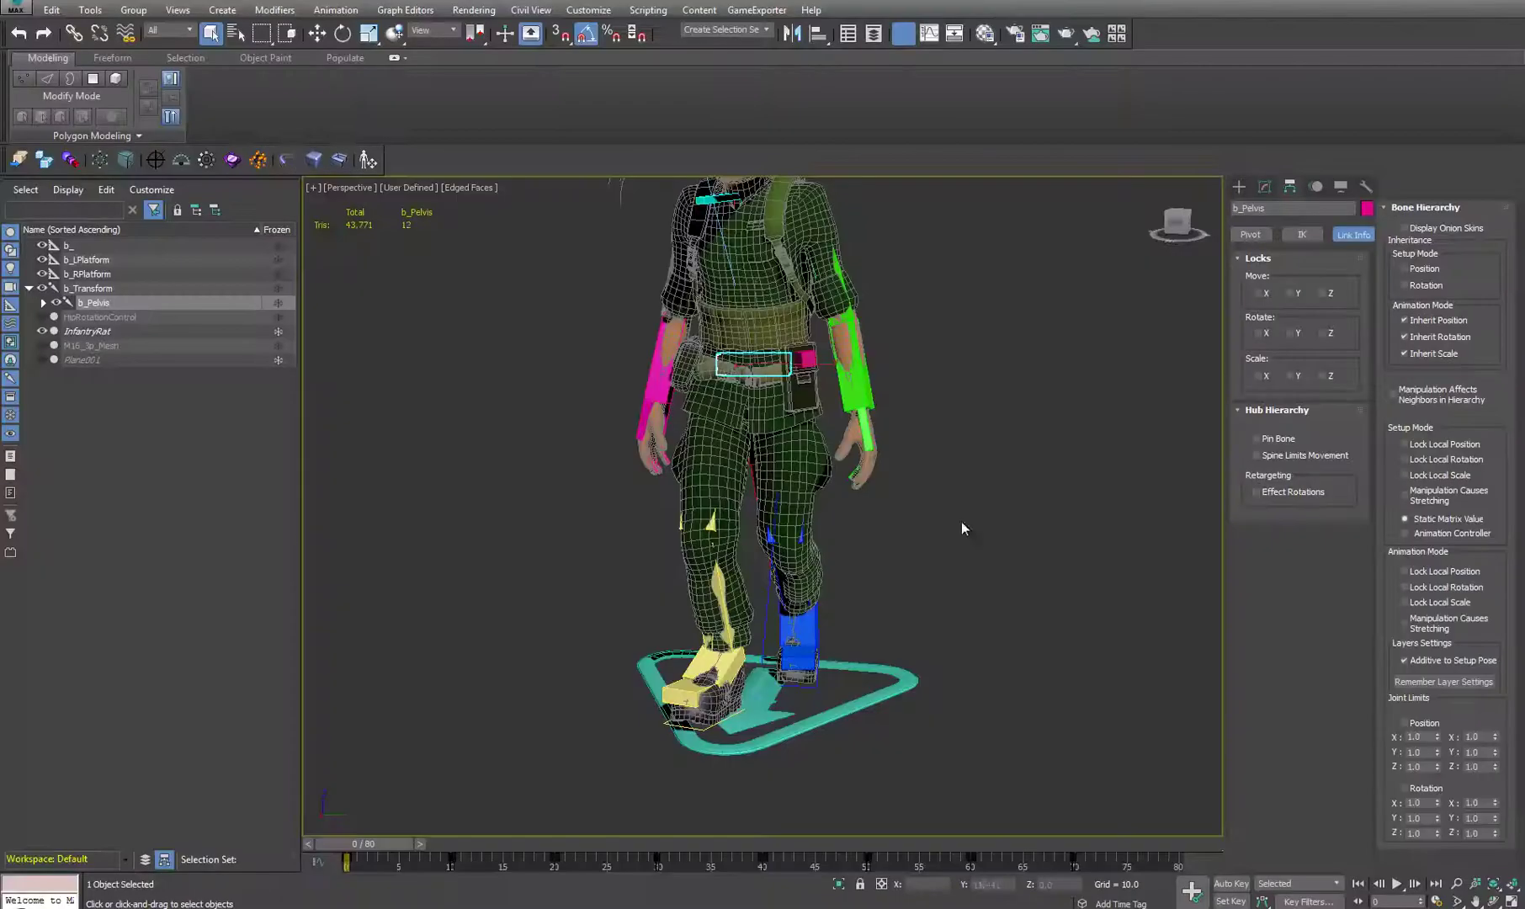
# Step: Set the Rotate tool to World coordinates with the transform coordinate center as pivot and try rotating the pelvis
pyautogui.scroll(3, 964, 528)
pyautogui.press('e')
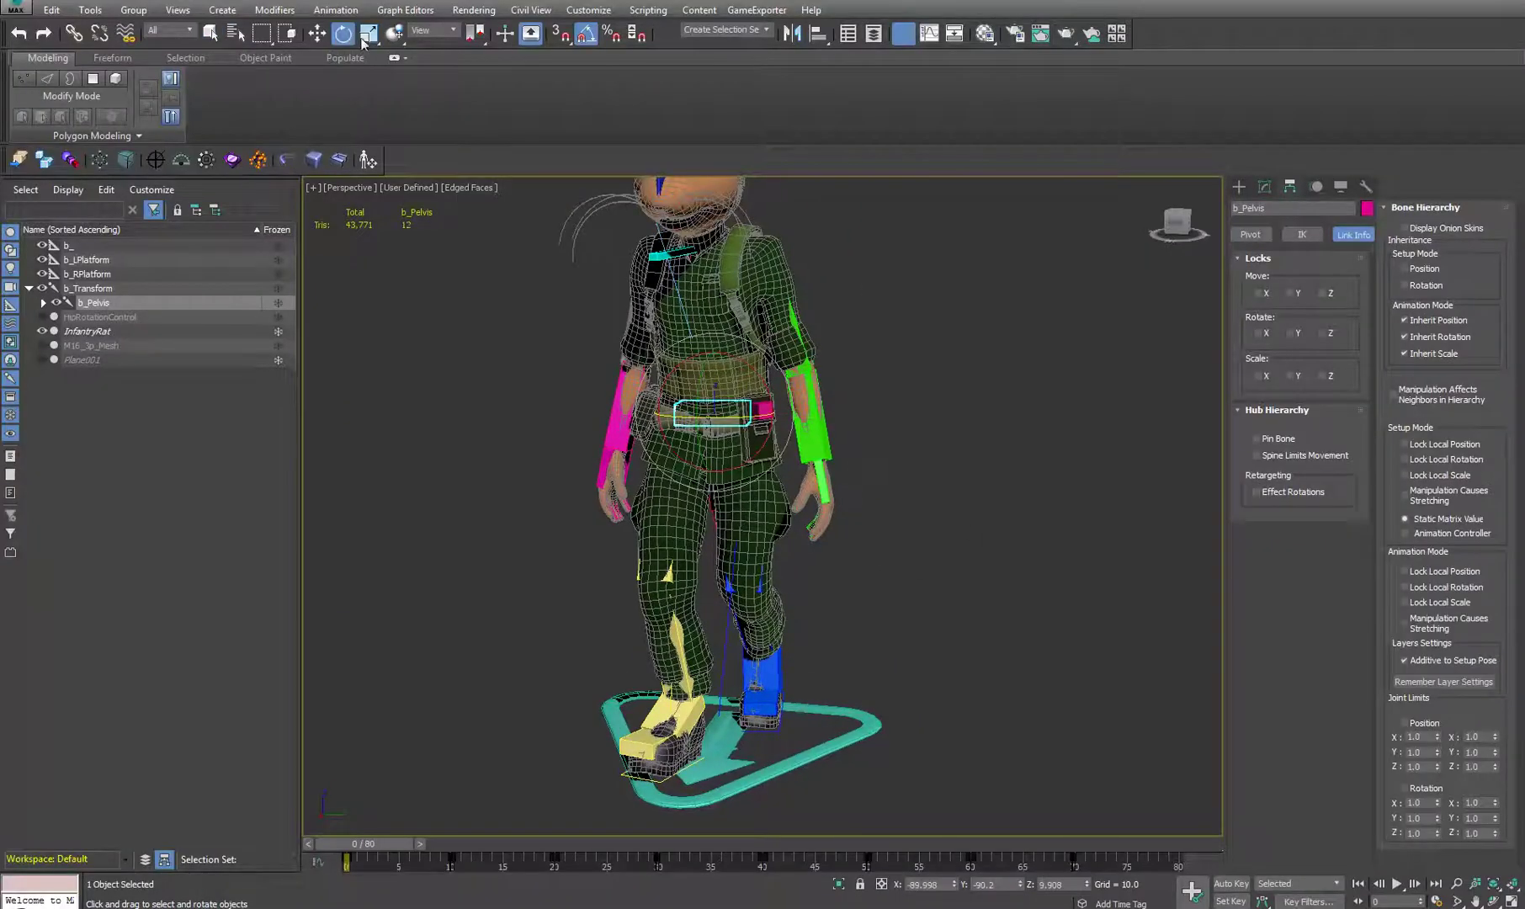
pyautogui.click(435, 34)
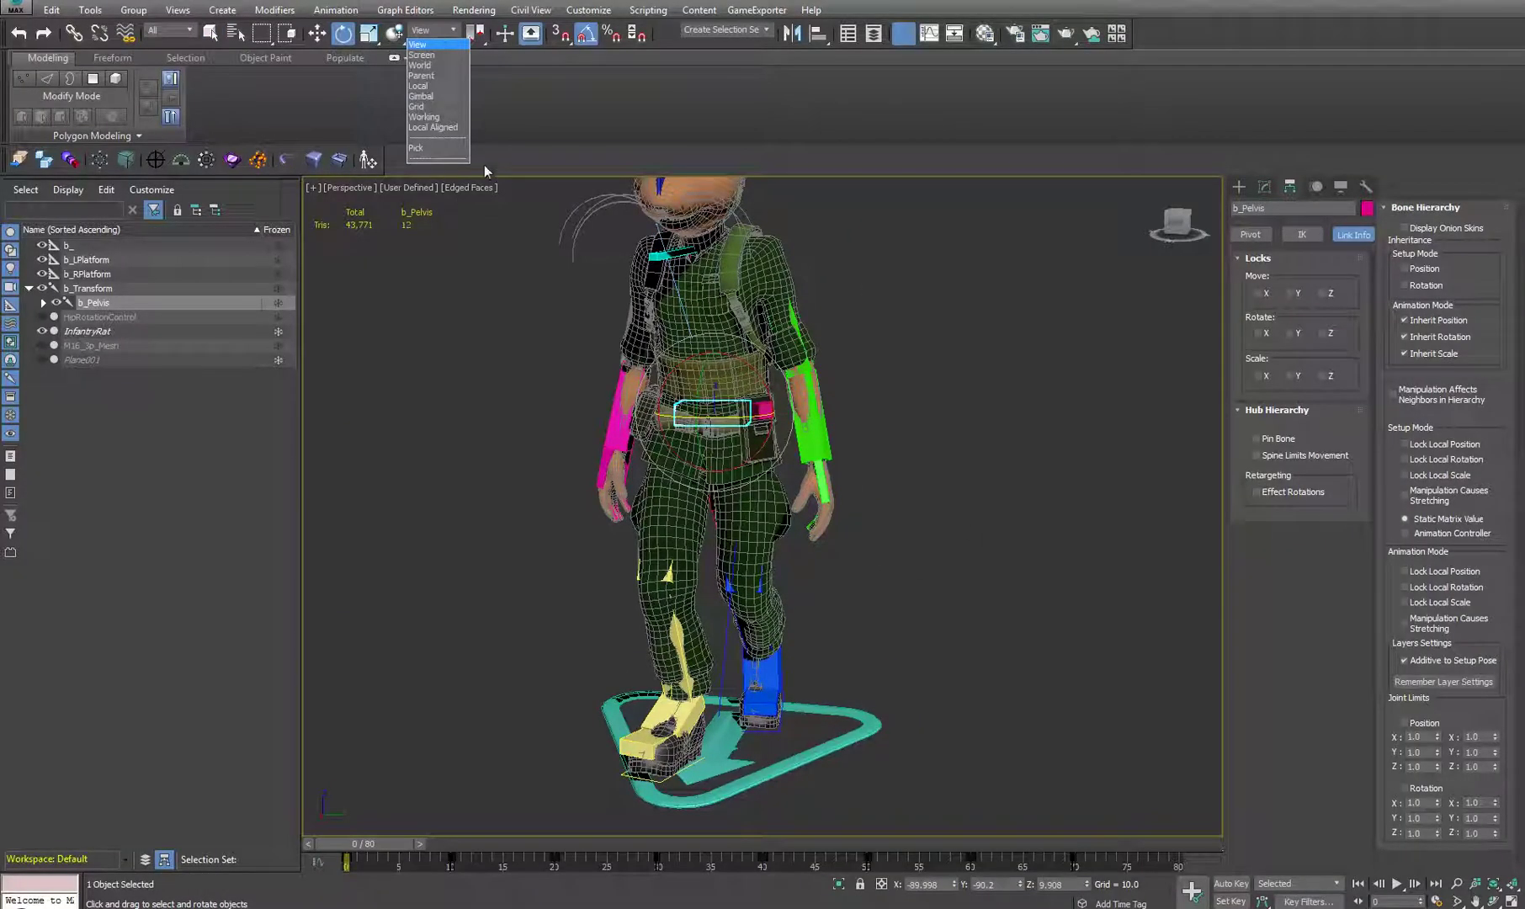
pyautogui.click(420, 67)
pyautogui.moveTo(475, 32); pyautogui.dragTo(484, 120)
pyautogui.moveTo(937, 740); pyautogui.dragTo(897, 673, button='middle')
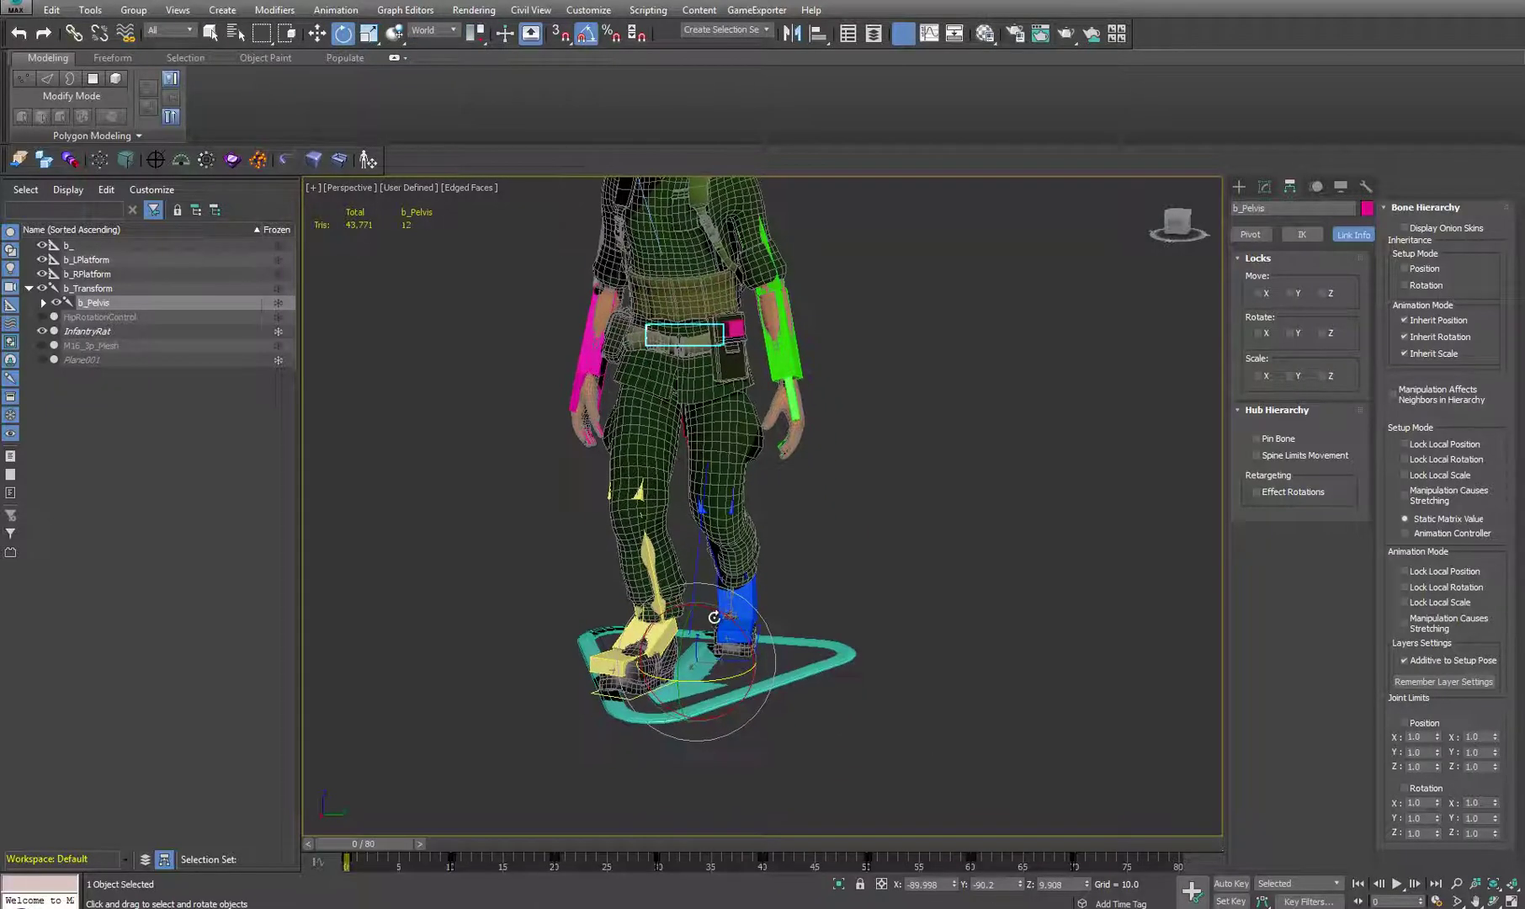
pyautogui.moveTo(724, 616); pyautogui.dragTo(759, 622)
# Step: Activate the rig's Idle animation layer by turning off its Ignore option
pyautogui.click(1315, 186)
pyautogui.moveTo(1002, 311); pyautogui.dragTo(1055, 357, button='middle')
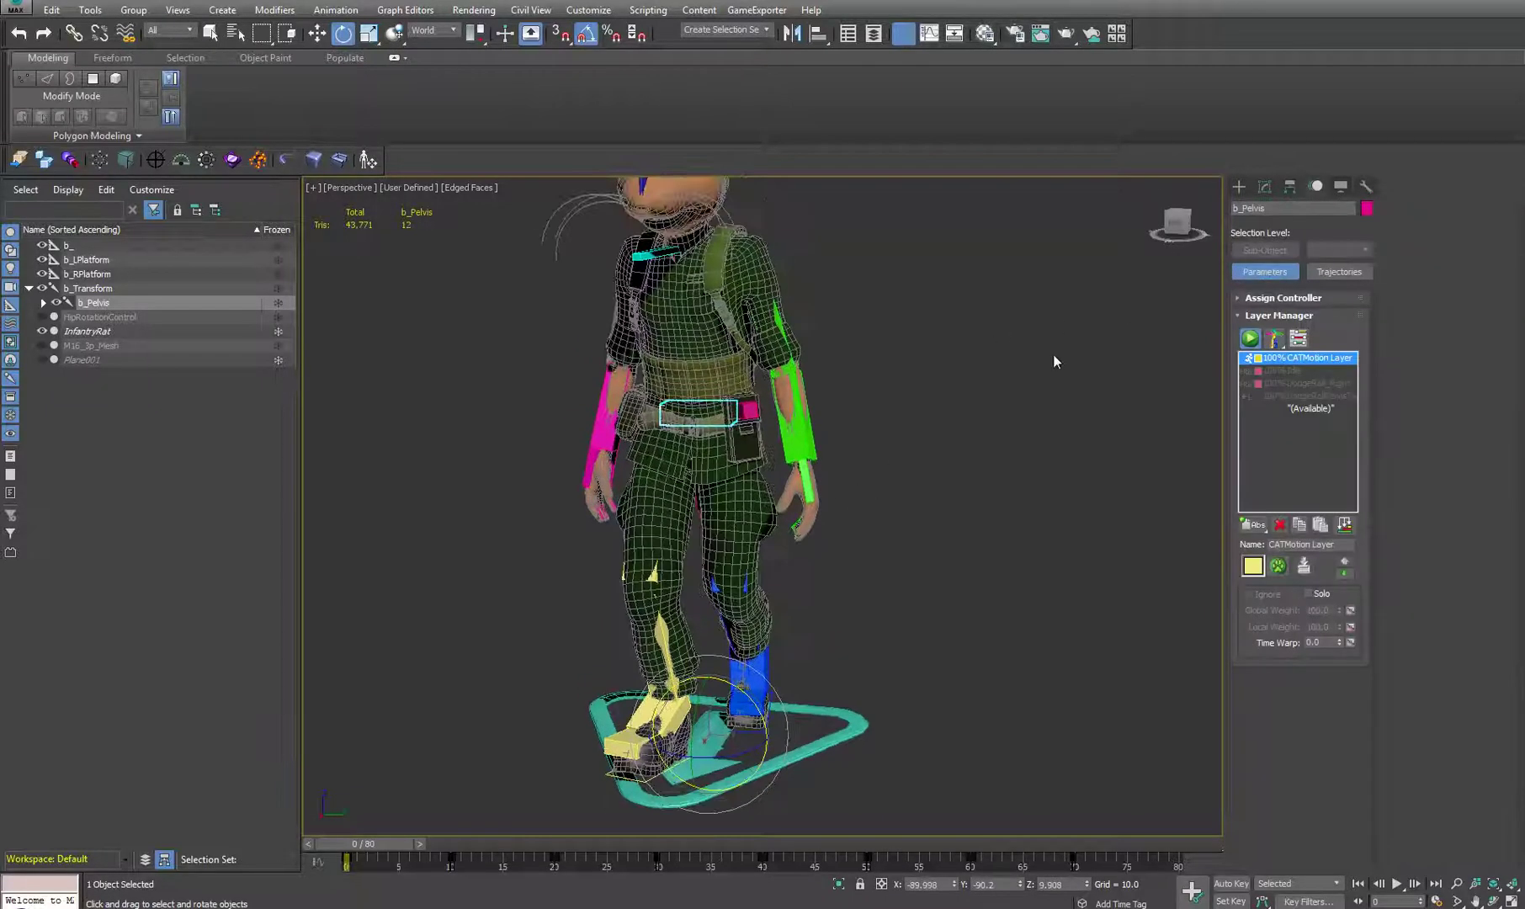
pyautogui.click(1282, 371)
pyautogui.click(1250, 595)
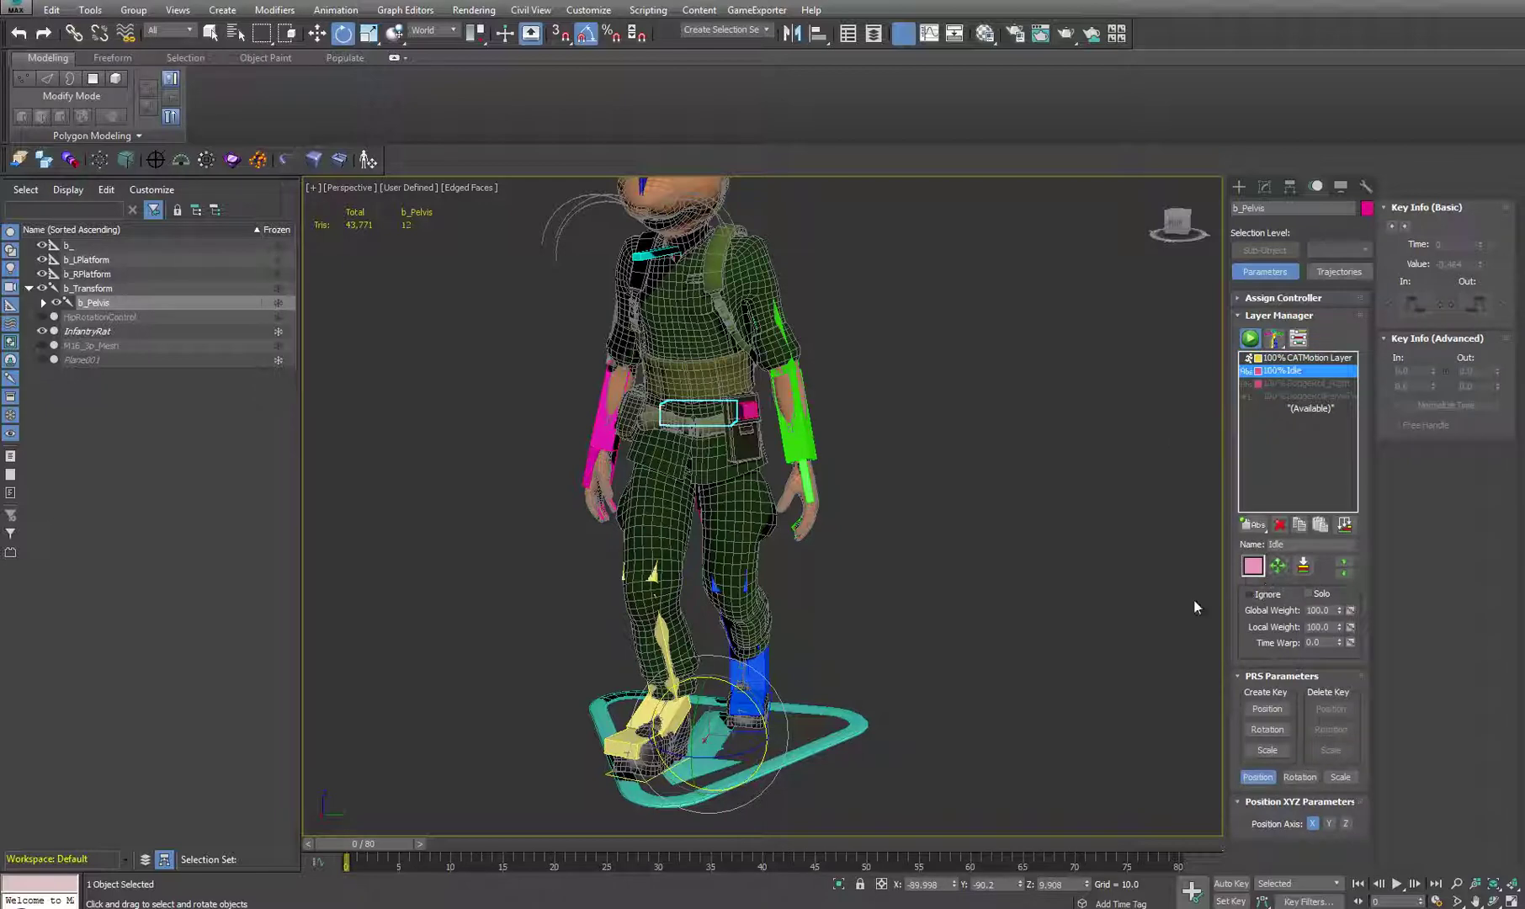
pyautogui.moveTo(728, 528); pyautogui.dragTo(683, 503, button='middle')
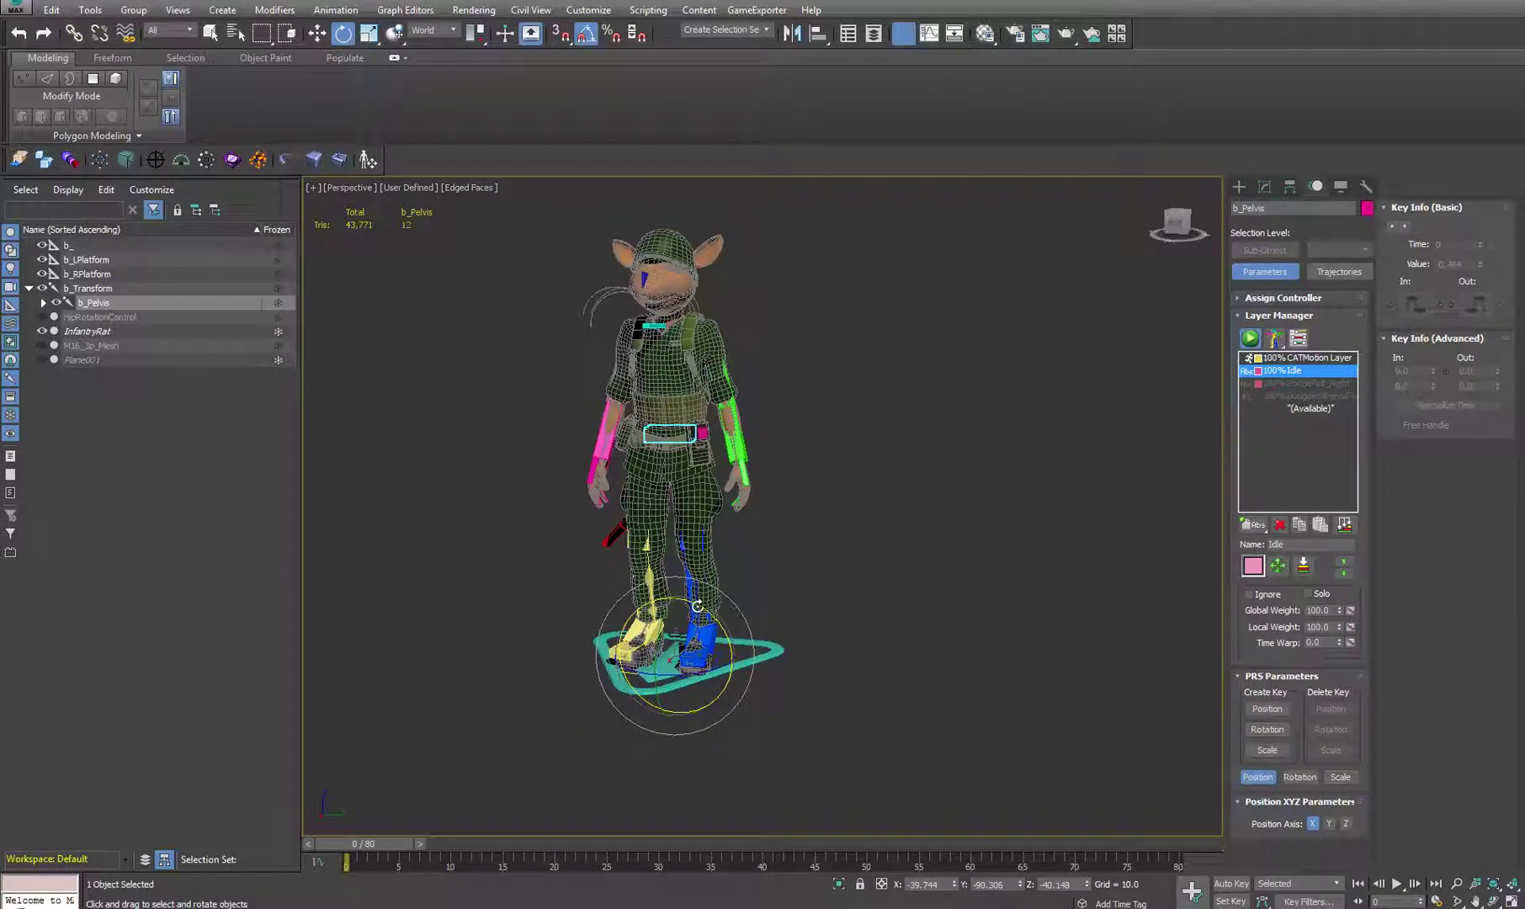
# Step: Try rotating the pelvis about the world center on the Idle layer, and undo the rotation
pyautogui.moveTo(703, 606); pyautogui.dragTo(761, 640)
pyautogui.moveTo(662, 619); pyautogui.dragTo(670, 547)
pyautogui.hotkey('ctrl', 'z')
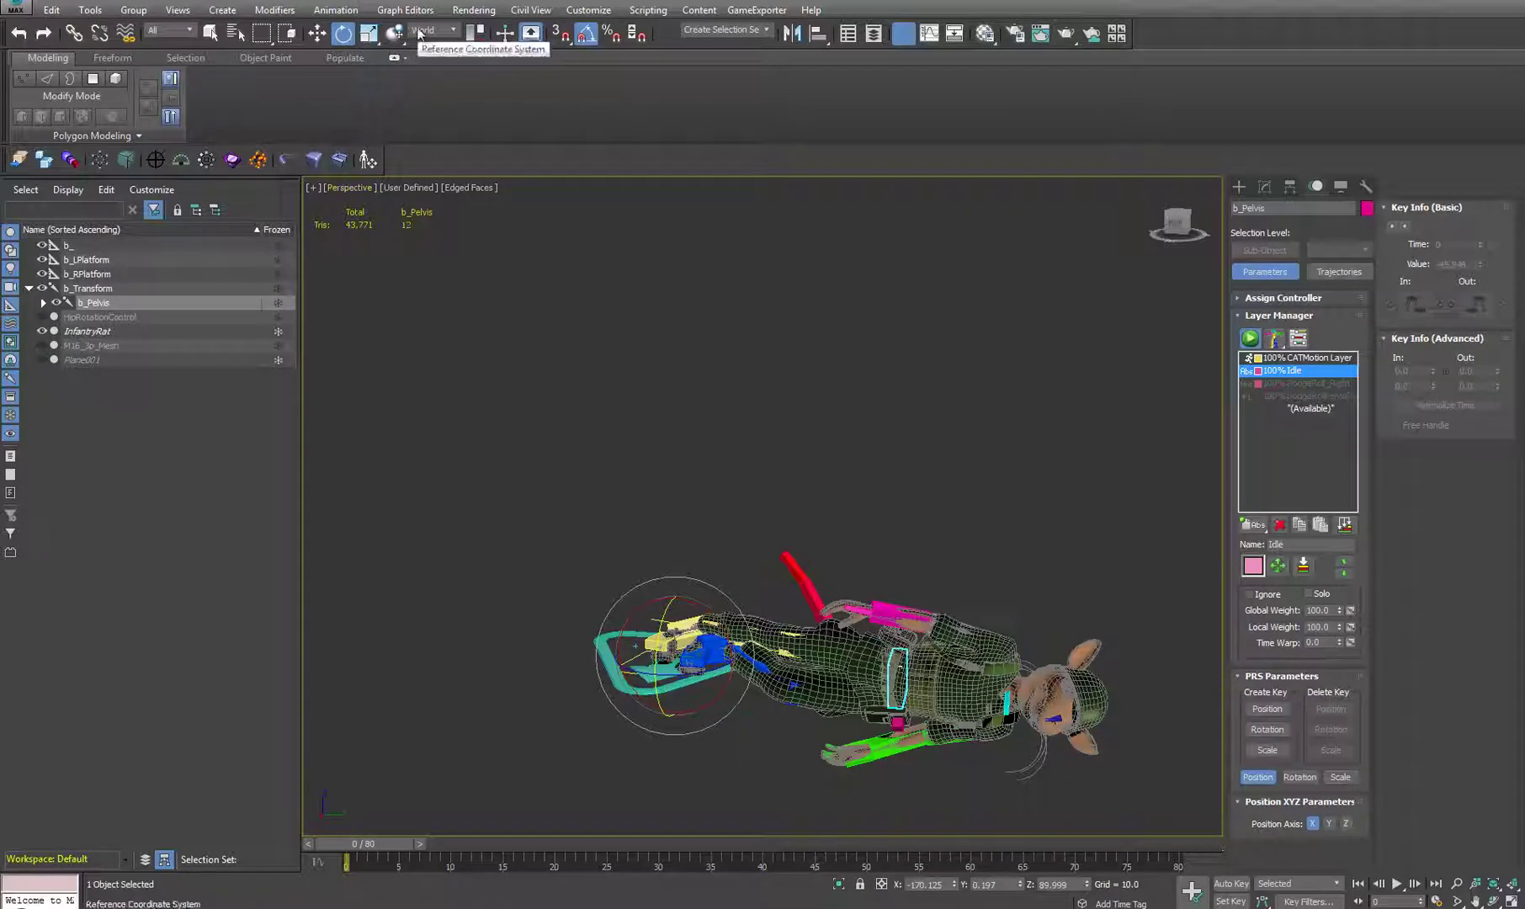
pyautogui.click(477, 37)
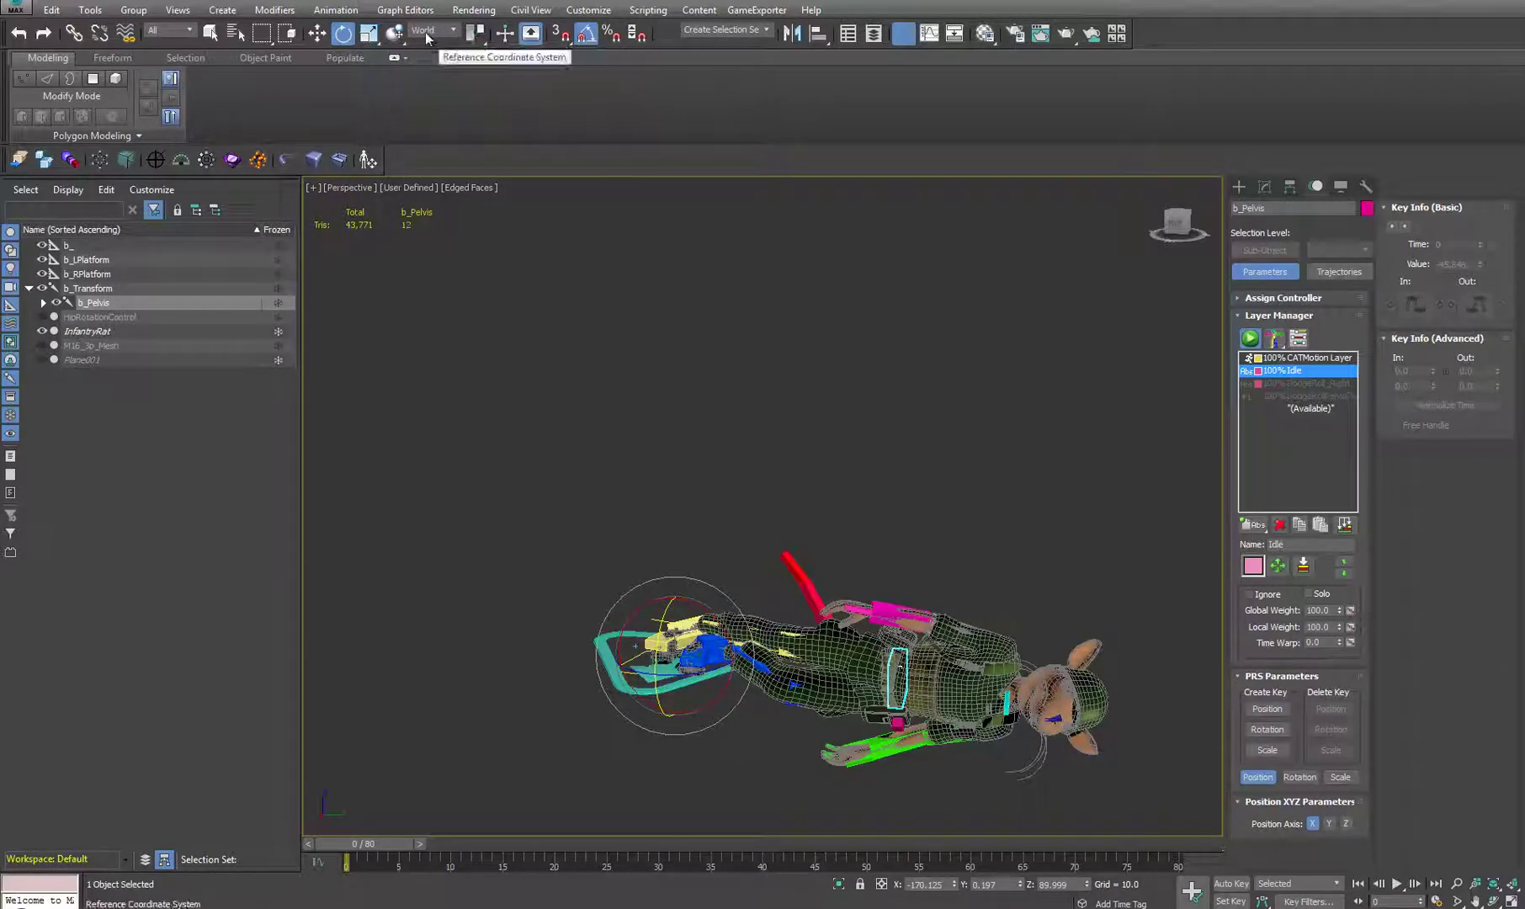
pyautogui.moveTo(721, 627); pyautogui.dragTo(678, 568)
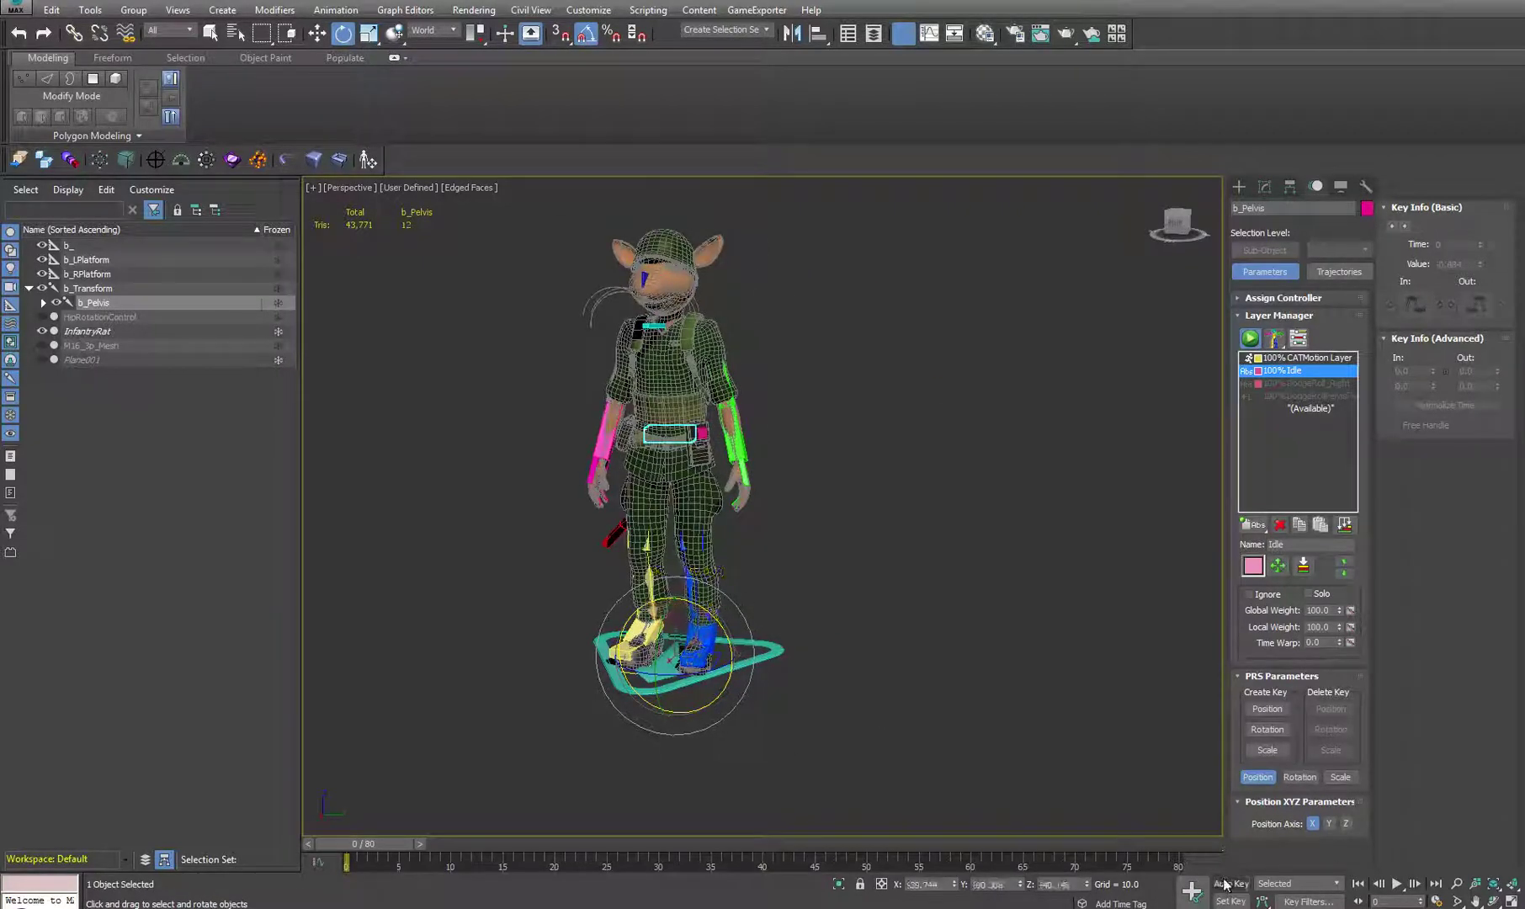
# Step: Activate the DodgeRoll_Right and DodgeRollPelvisTwist layers by turning off Ignore on each
pyautogui.keyDown('alt'); pyautogui.moveTo(762, 460); pyautogui.dragTo(926, 582, button='middle'); pyautogui.keyUp('alt')
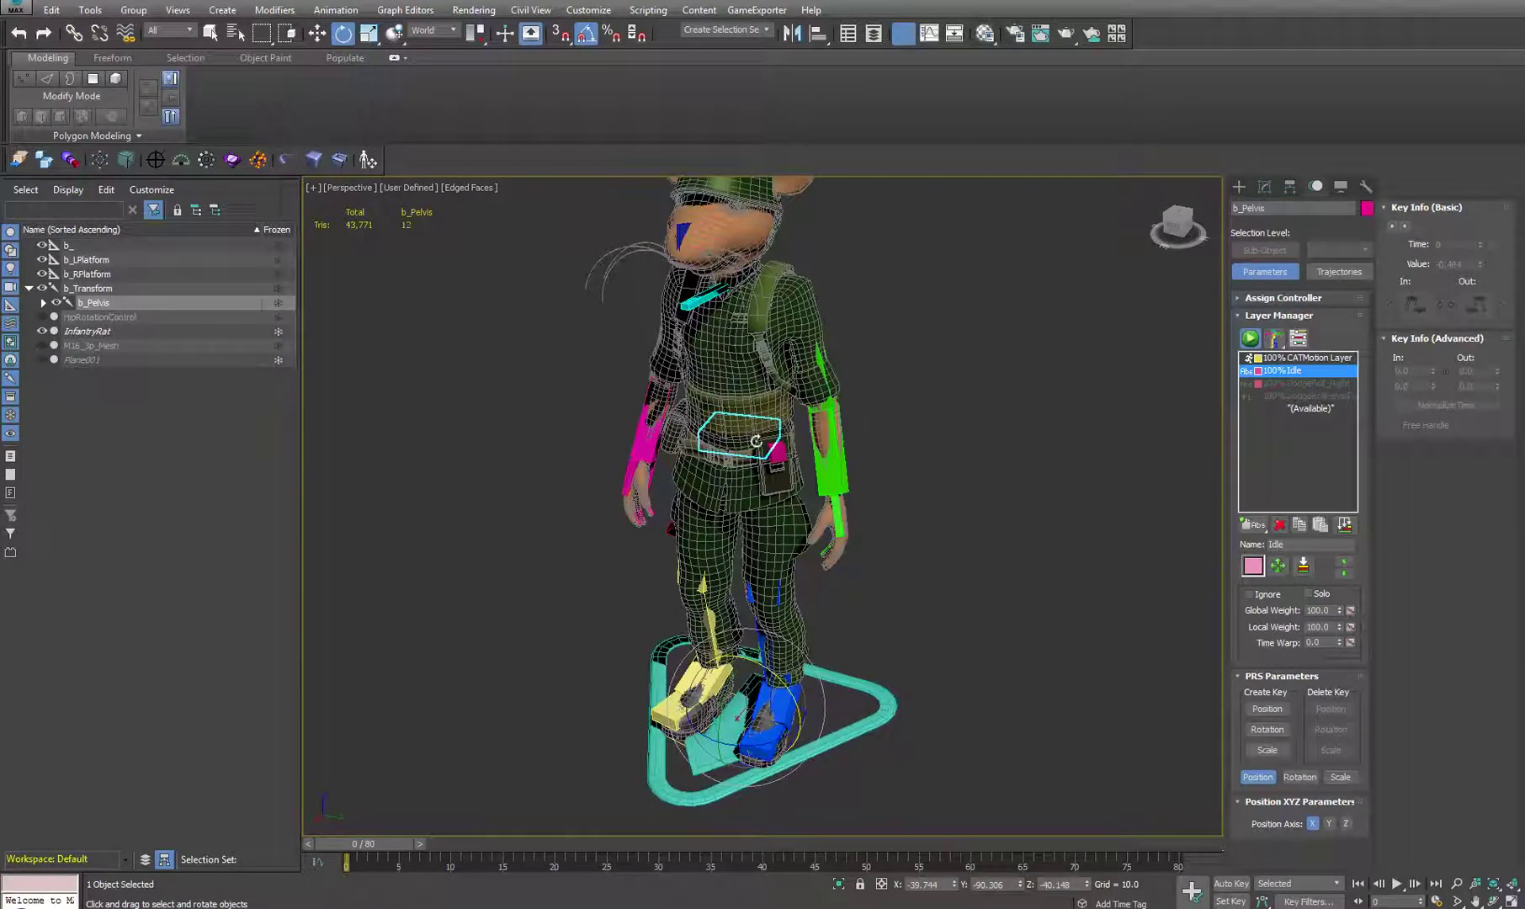
pyautogui.moveTo(885, 505); pyautogui.dragTo(882, 503, button='middle')
pyautogui.press('w')
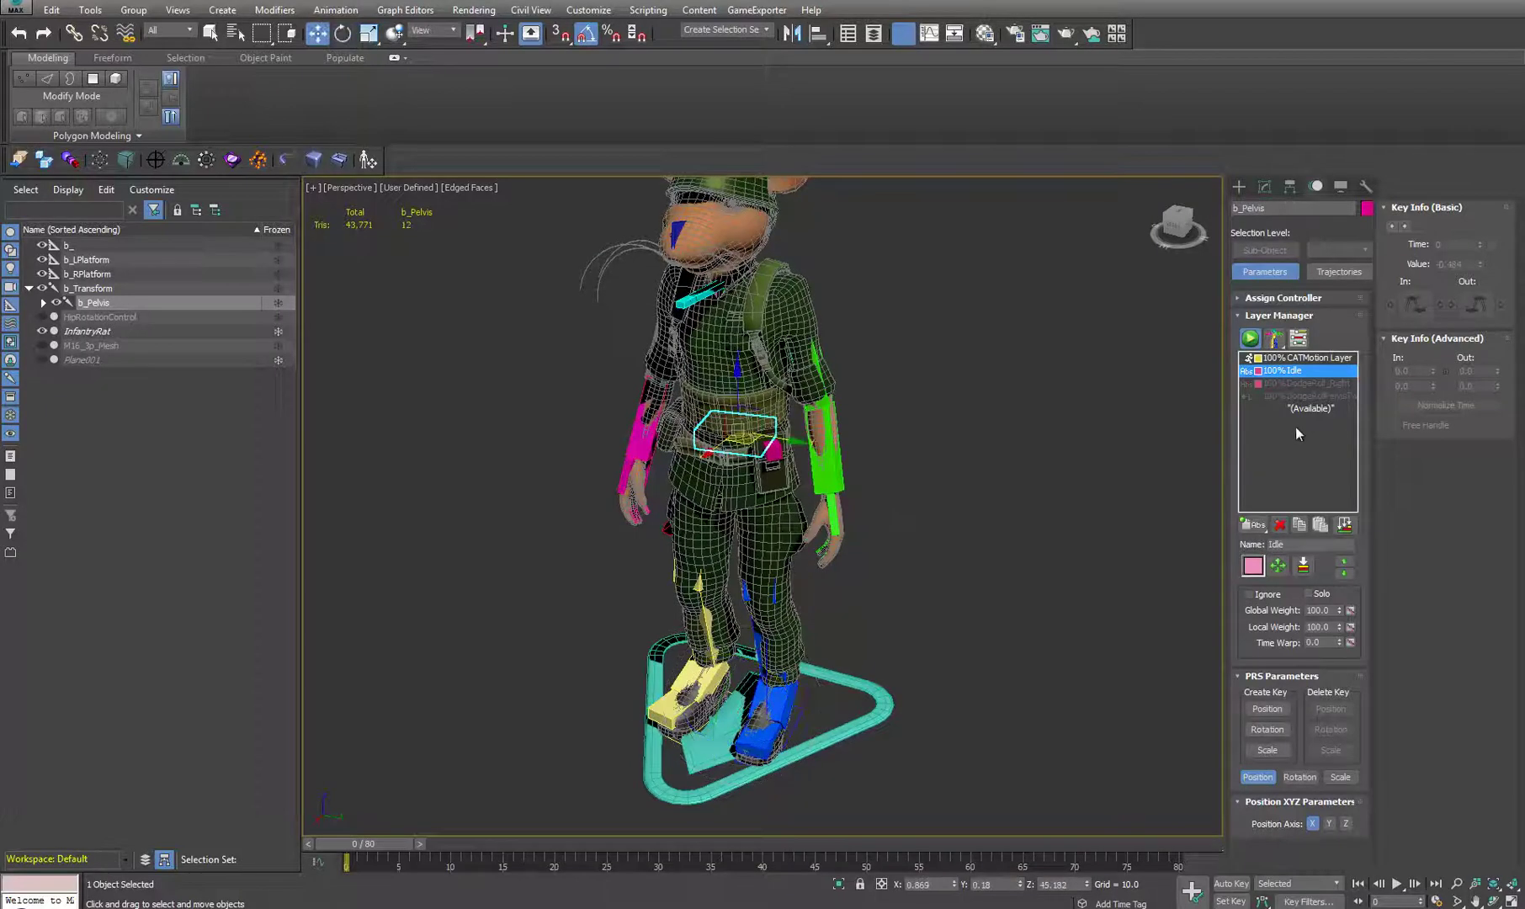
pyautogui.click(1308, 382)
pyautogui.click(1249, 594)
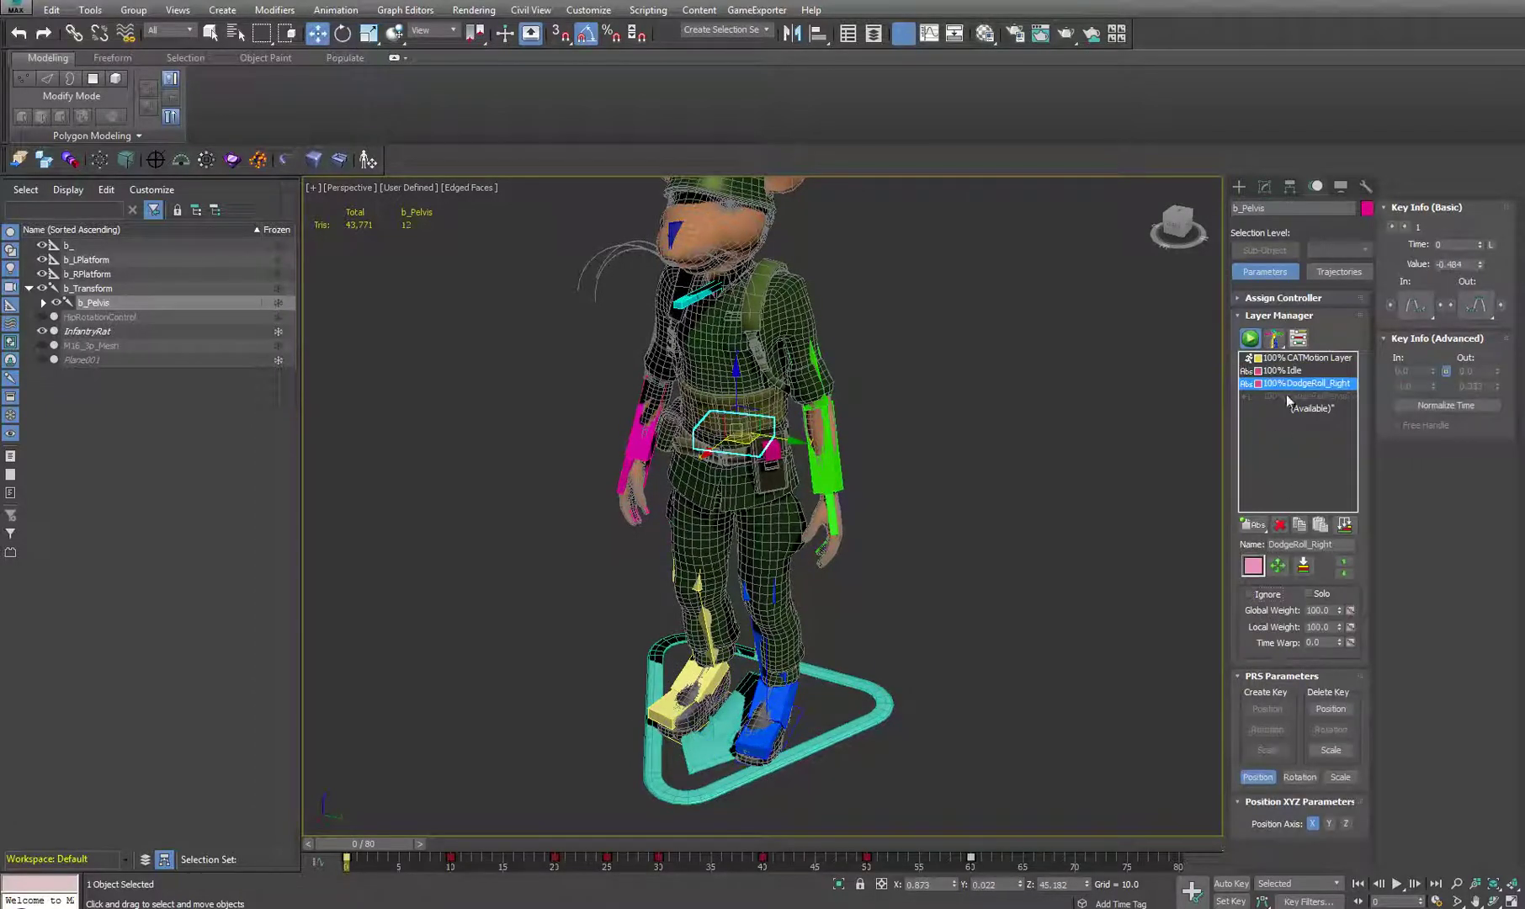
pyautogui.click(1288, 396)
pyautogui.click(1249, 593)
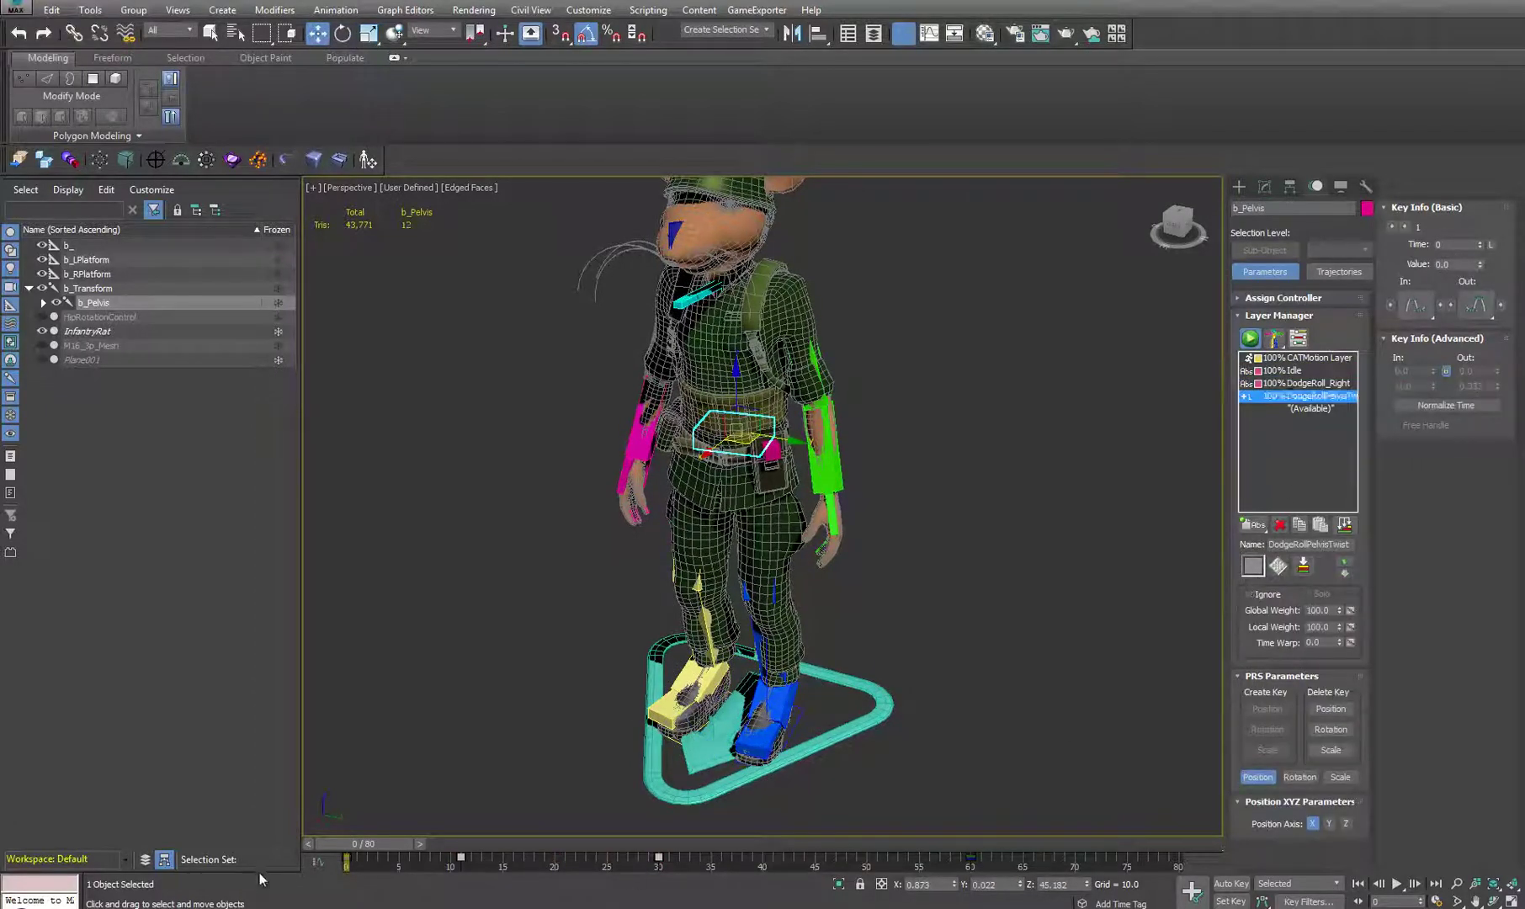
# Step: Scrub through the dodge roll to frame 27 and examine how the pelvis and root node move
pyautogui.moveTo(344, 844)
pyautogui.mouseDown()
pyautogui.moveTo(592, 821)
pyautogui.moveTo(610, 843)
pyautogui.mouseUp()
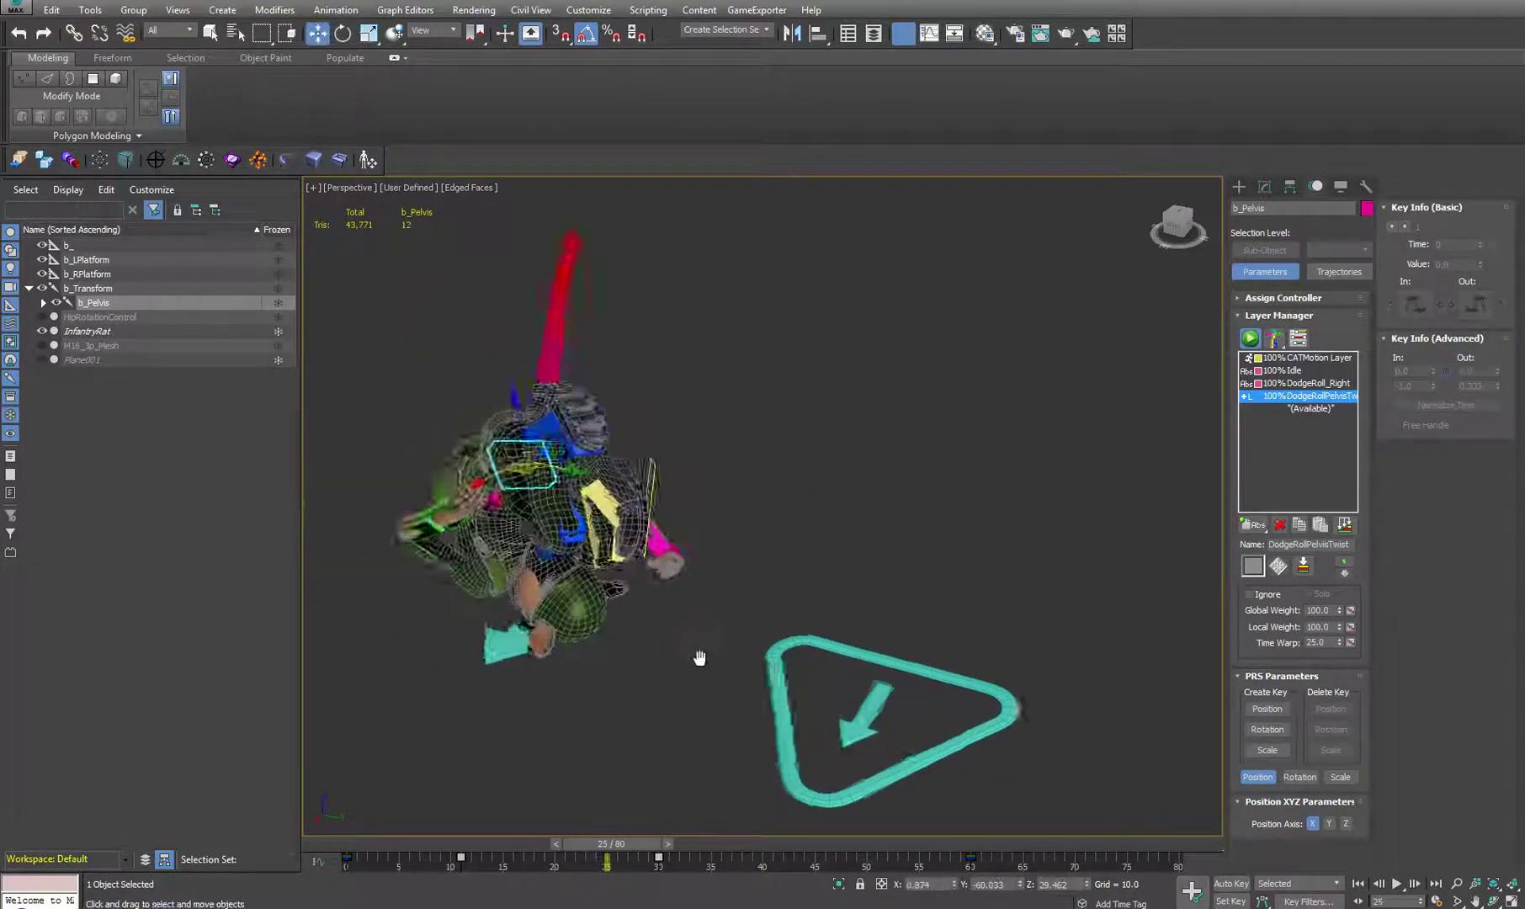
pyautogui.moveTo(699, 657); pyautogui.dragTo(904, 642, button='middle')
pyautogui.moveTo(630, 843); pyautogui.dragTo(420, 812)
pyautogui.moveTo(667, 765); pyautogui.dragTo(683, 732)
pyautogui.moveTo(681, 615); pyautogui.dragTo(624, 559, button='middle')
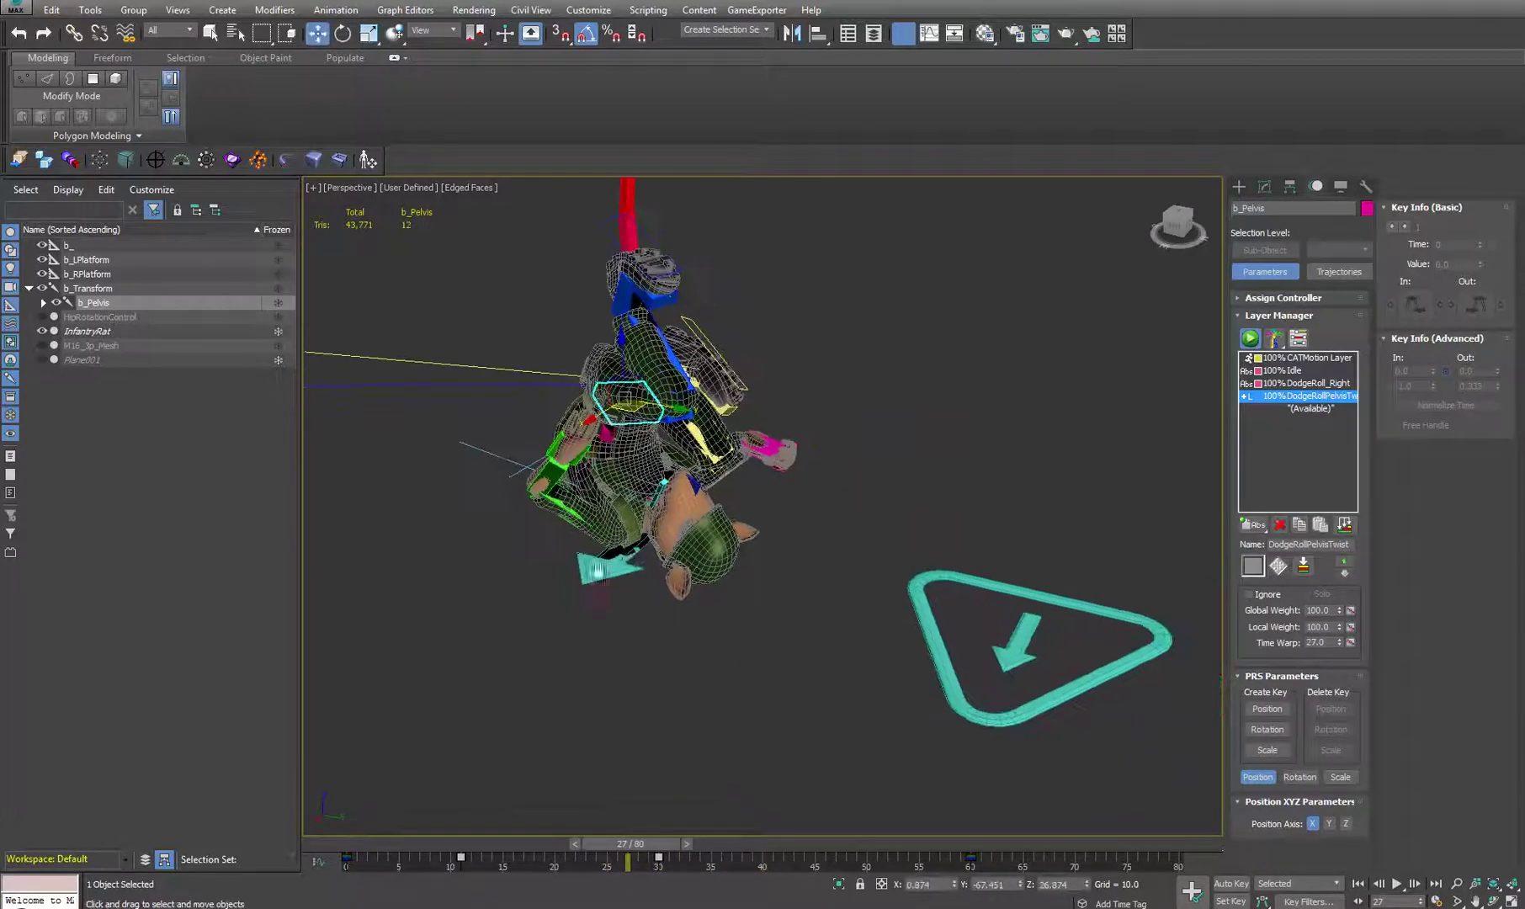
pyautogui.scroll(-3, 623, 559)
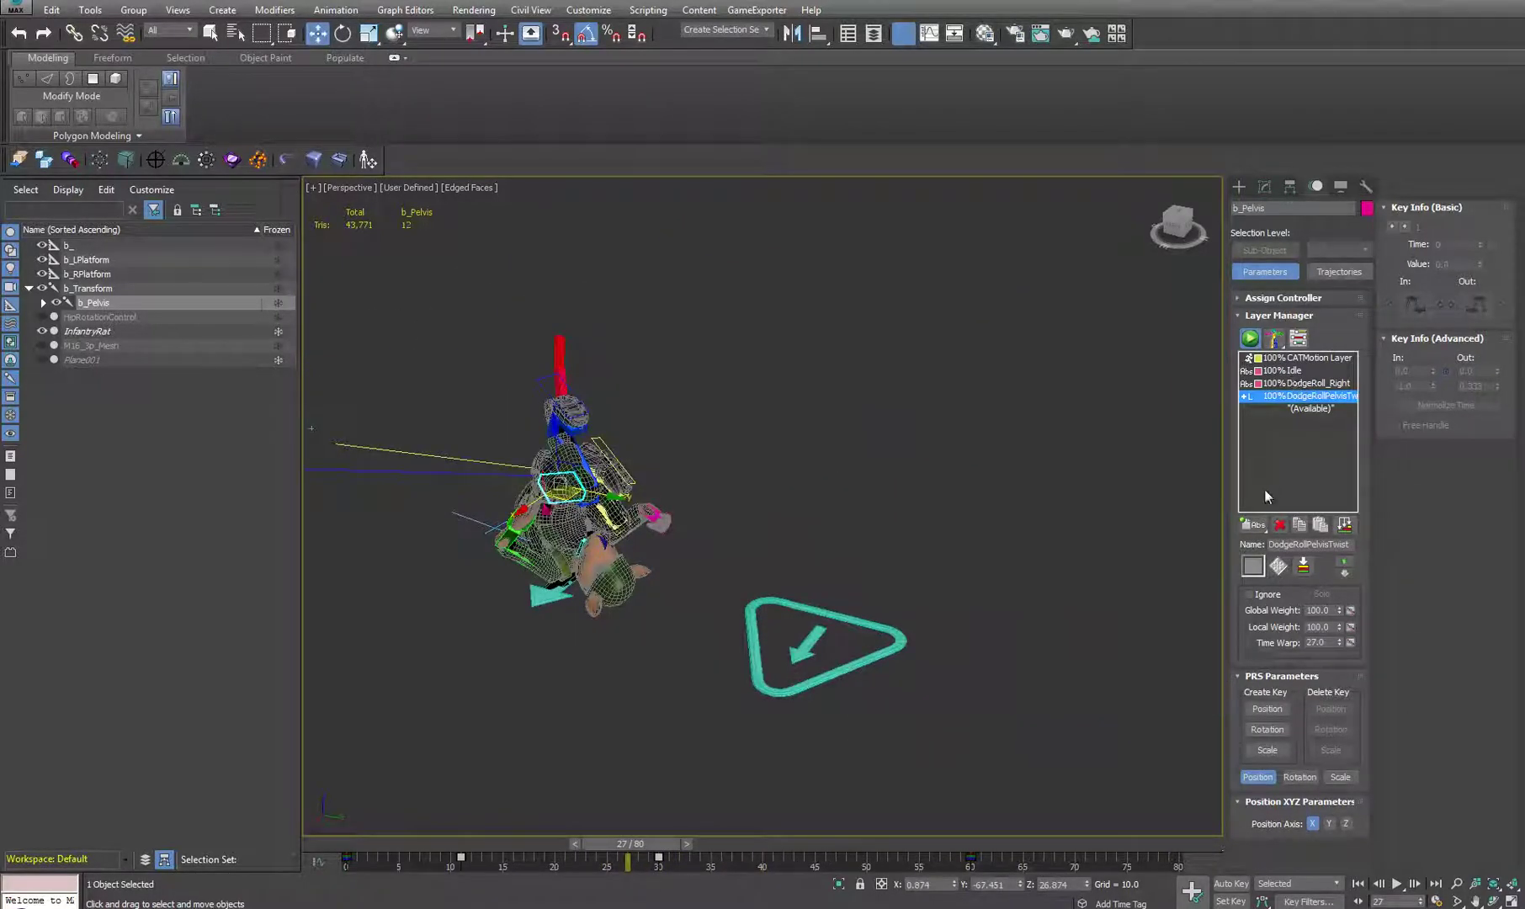
# Step: Set the DodgeRollPelvisTwist and DodgeRoll_Right layers back to Ignore and return the timeline to frame 0
pyautogui.click(1255, 596)
pyautogui.click(1290, 384)
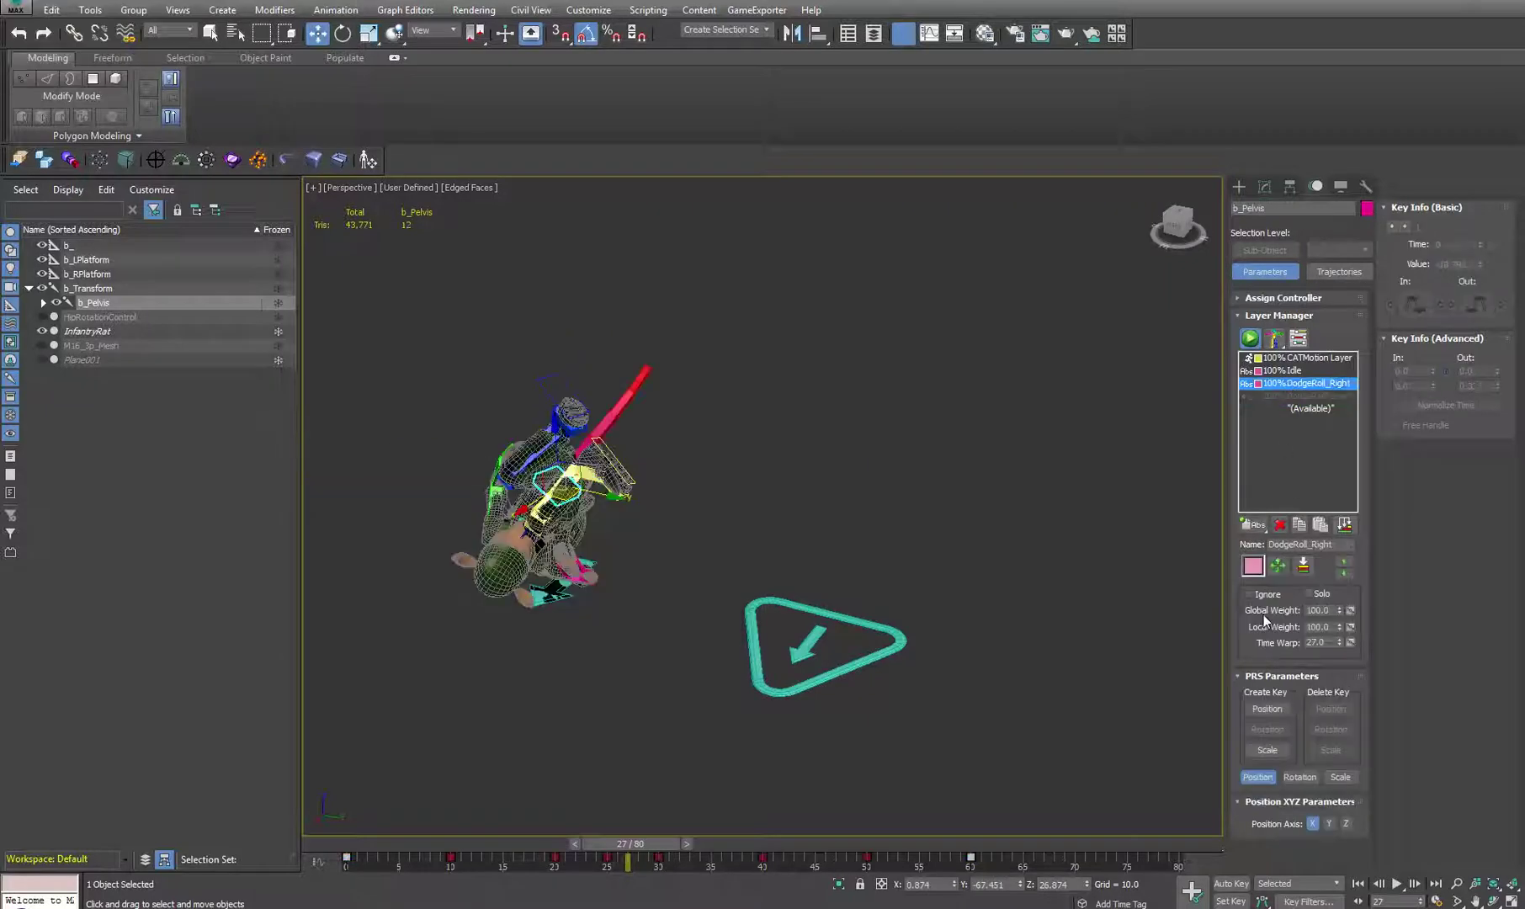
pyautogui.click(1255, 594)
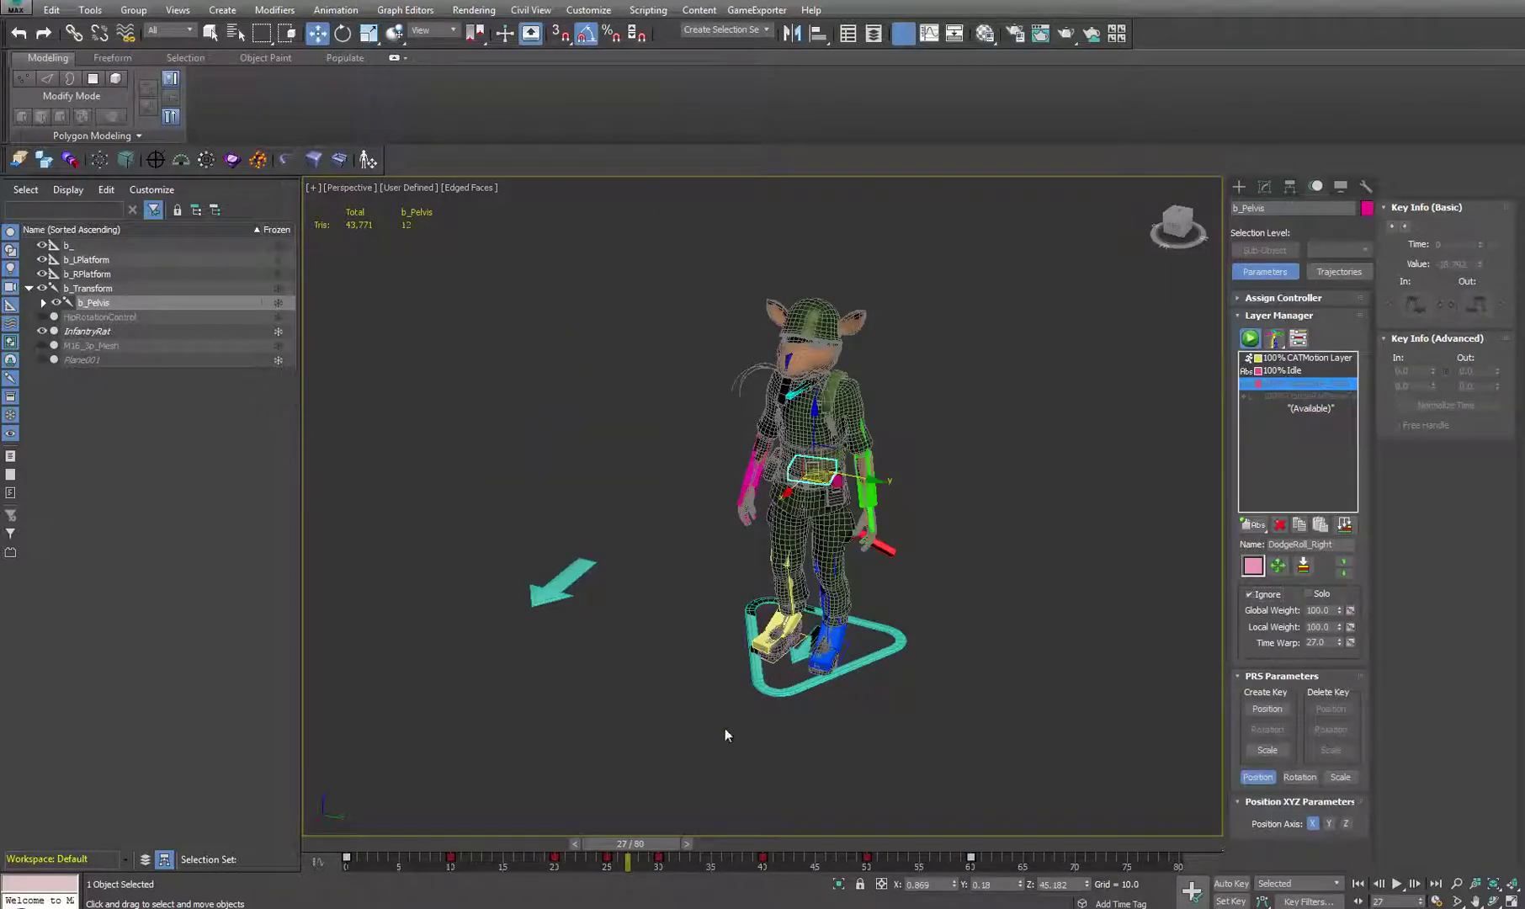
pyautogui.moveTo(665, 845); pyautogui.dragTo(362, 845)
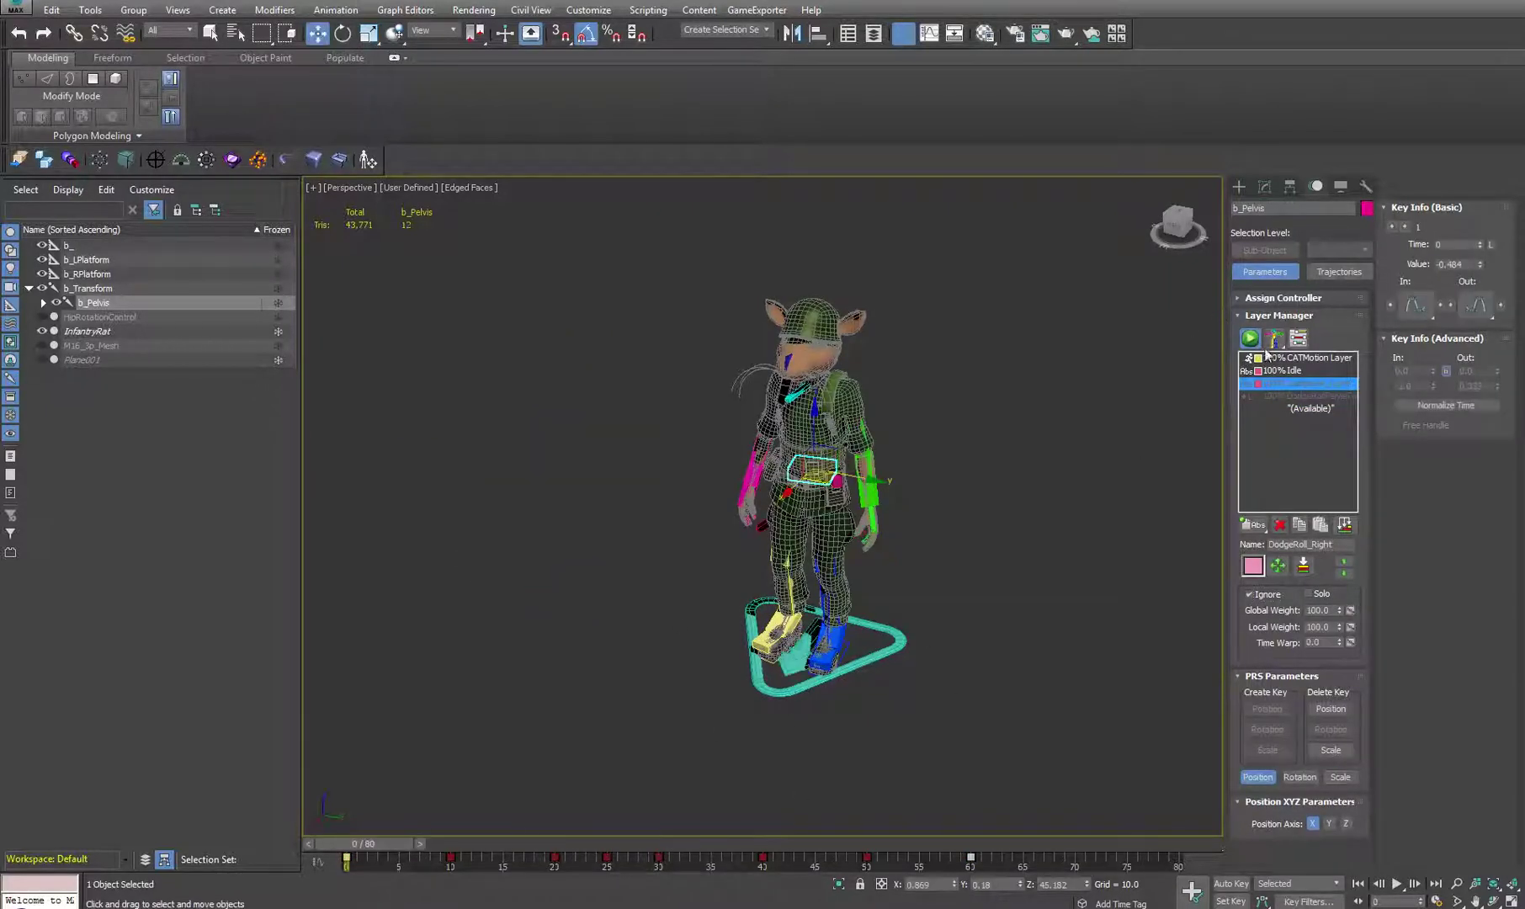
# Step: Add a new absolute animation layer after DodgeRoll_Right and turn on Auto Key
pyautogui.moveTo(1260, 548); pyautogui.dragTo(1260, 548)
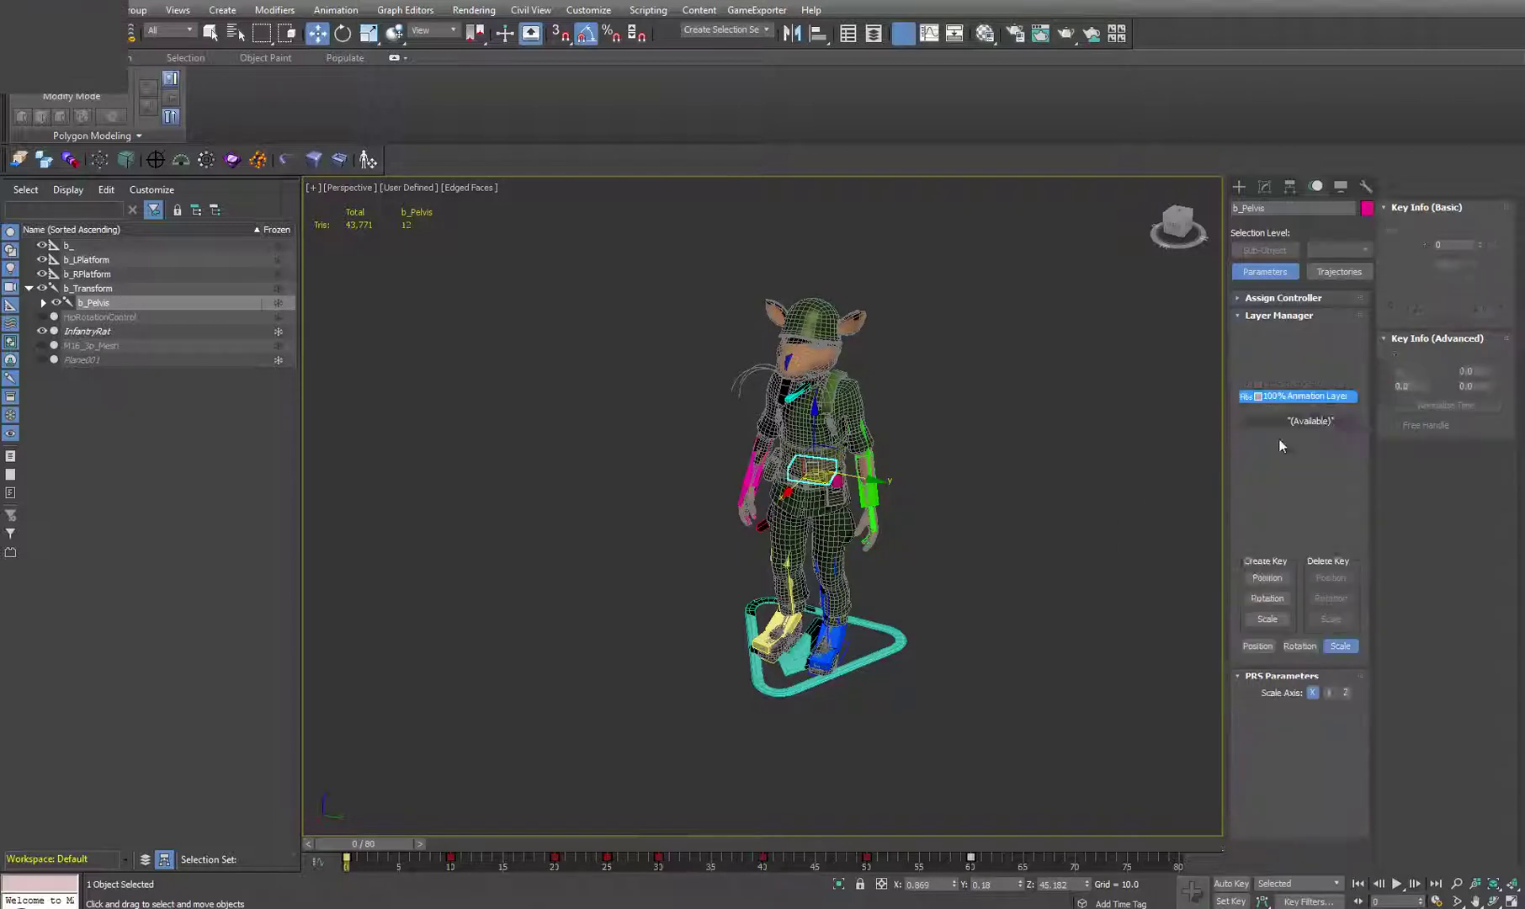
pyautogui.keyDown('alt'); pyautogui.moveTo(763, 625); pyautogui.dragTo(770, 589, button='middle'); pyautogui.keyUp('alt')
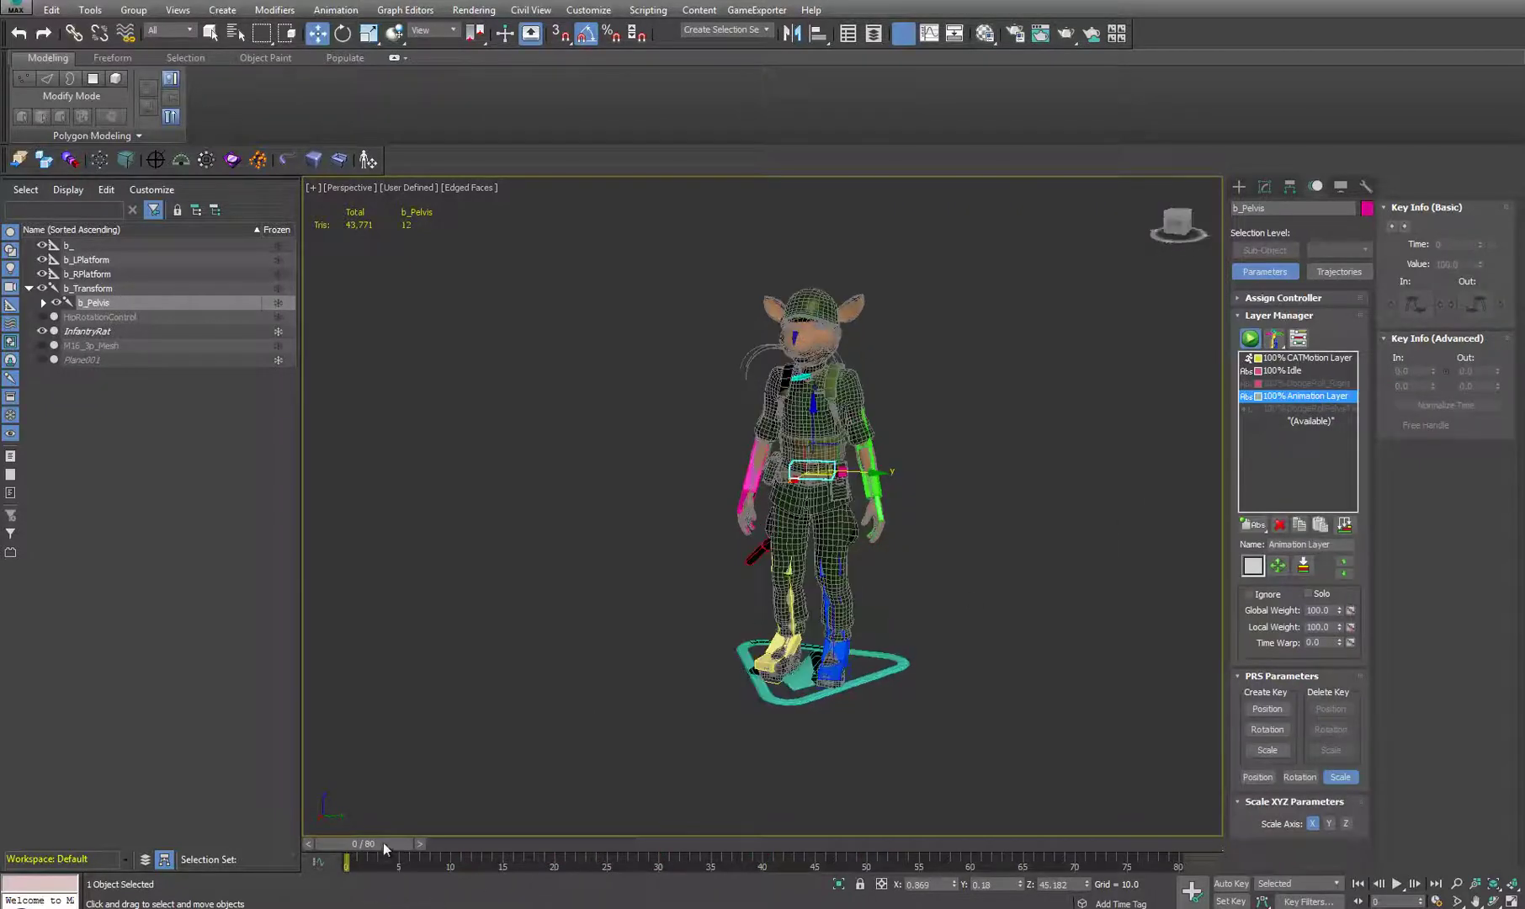
pyautogui.click(1230, 883)
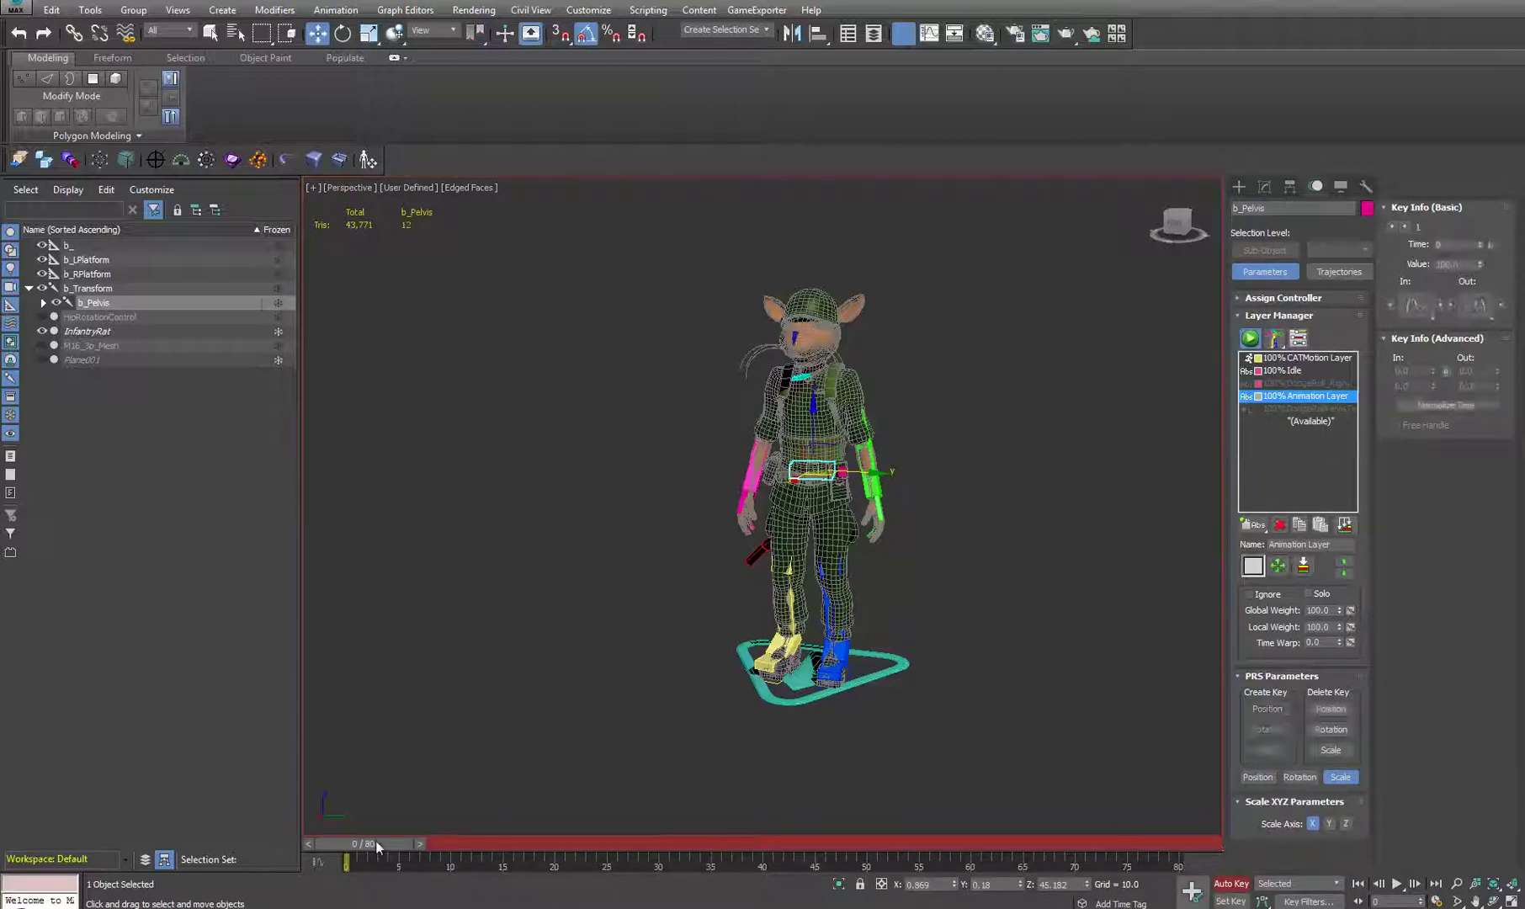
# Step: Animate the pelvis at frames 10, 20, 30 and 40, shifting it to one side, then the other, then back near the start
pyautogui.moveTo(376, 846); pyautogui.dragTo(459, 845)
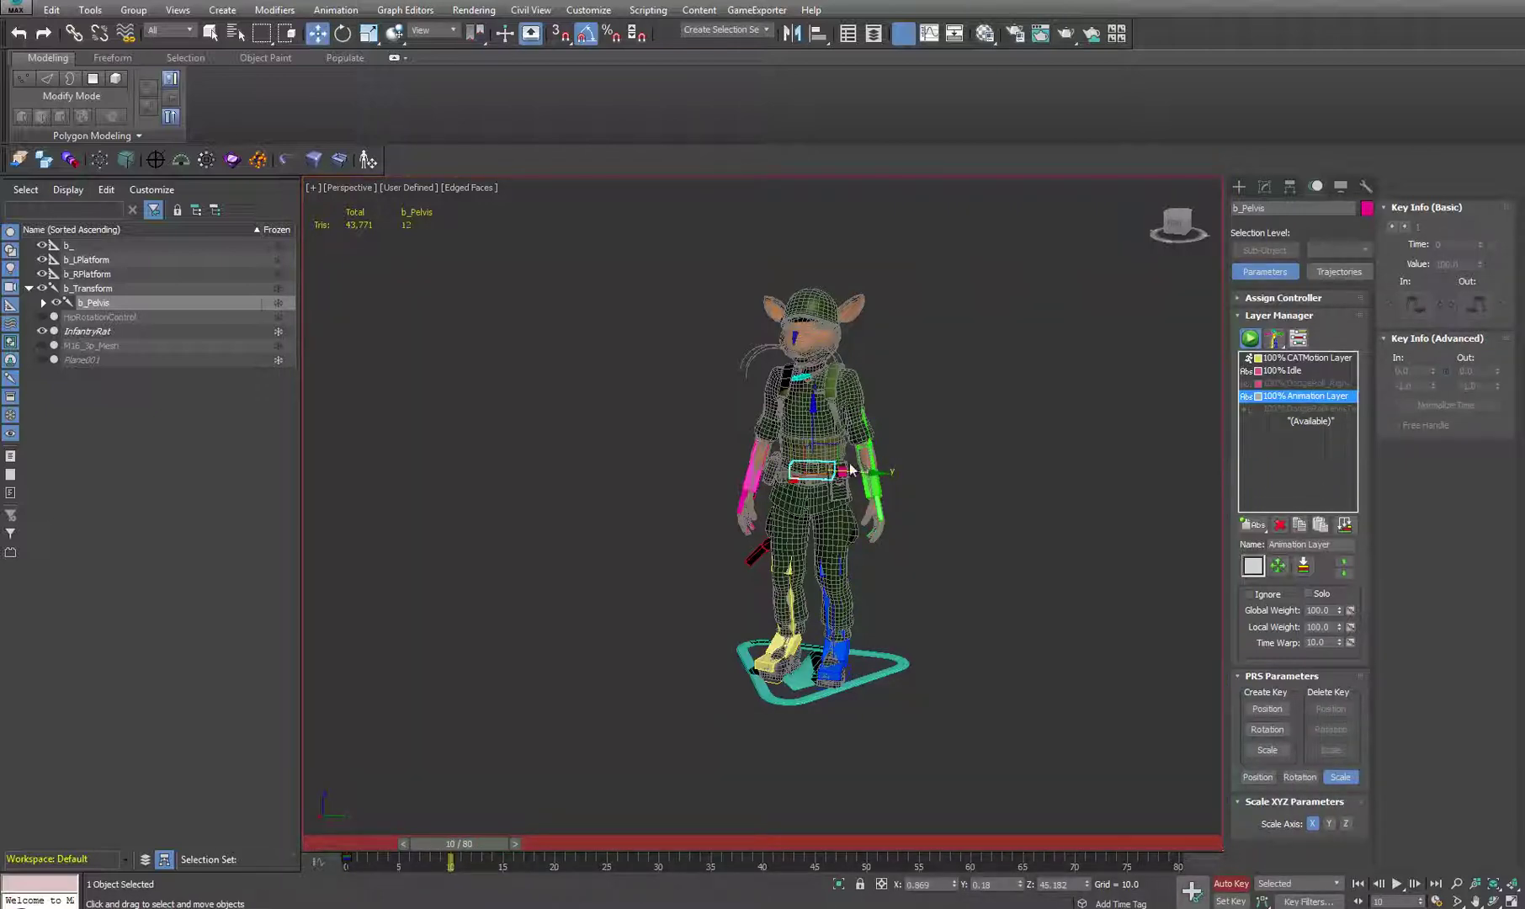
pyautogui.moveTo(836, 446); pyautogui.dragTo(798, 503)
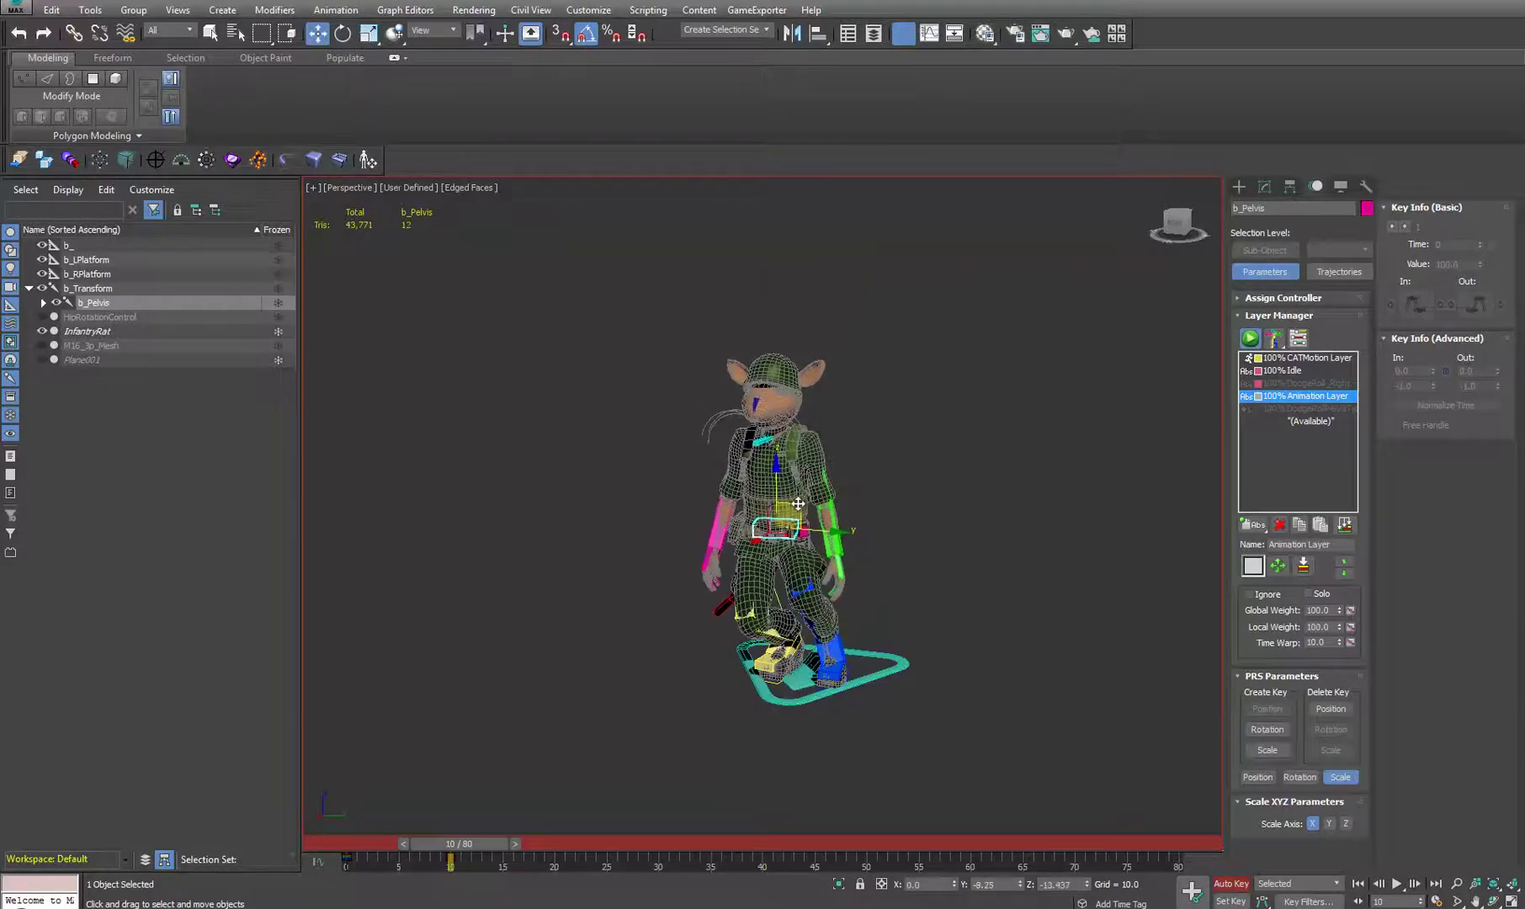
pyautogui.moveTo(481, 844); pyautogui.dragTo(576, 844)
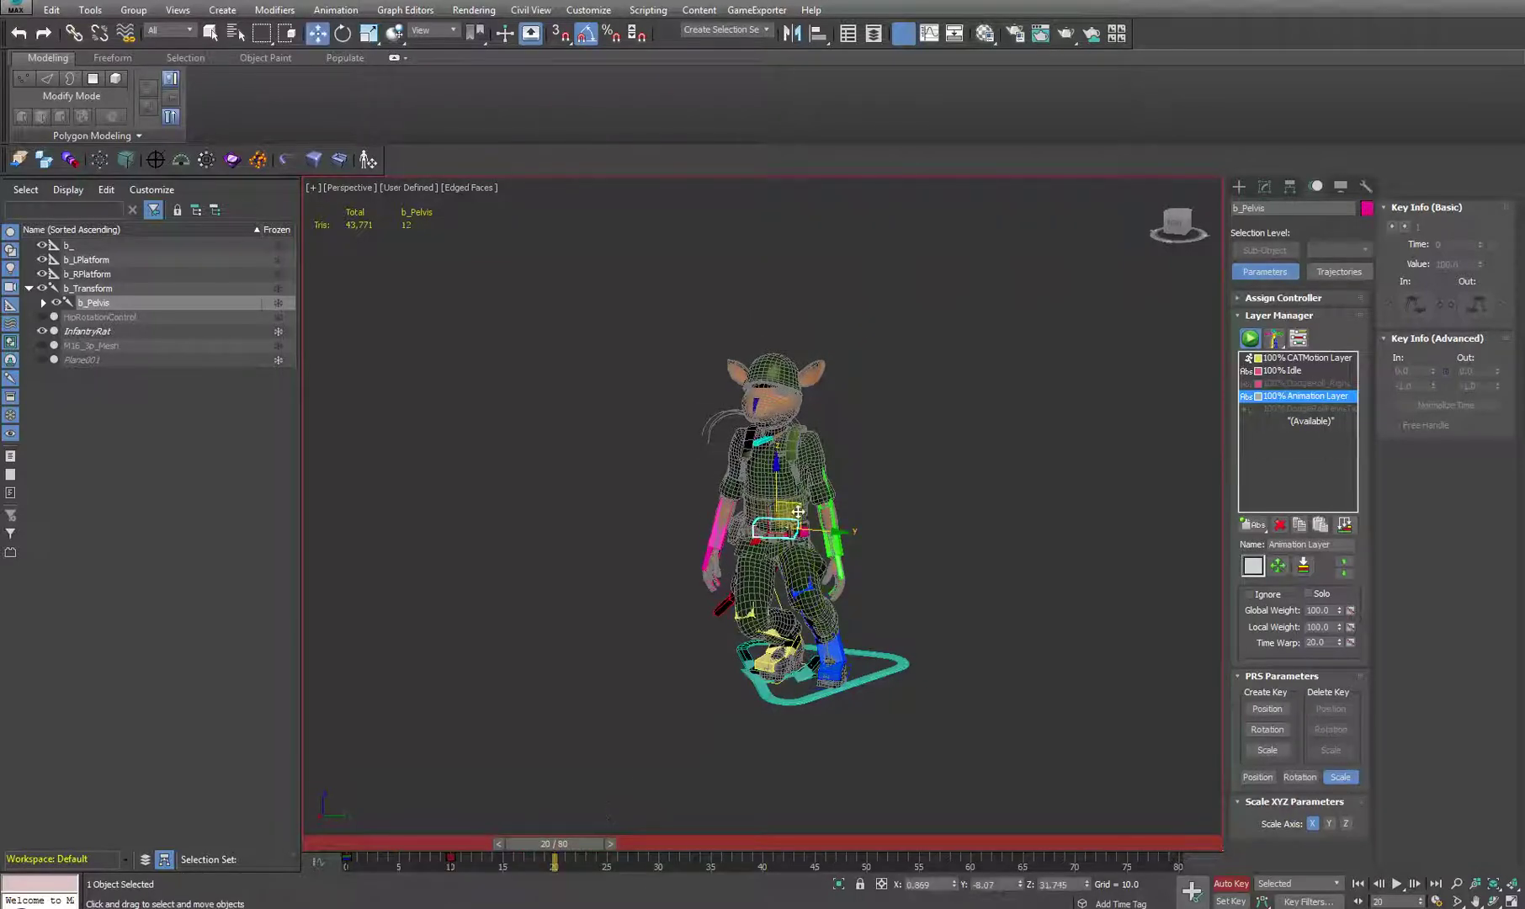
pyautogui.moveTo(806, 519); pyautogui.dragTo(853, 570)
pyautogui.moveTo(554, 844); pyautogui.dragTo(658, 844)
pyautogui.moveTo(852, 566); pyautogui.dragTo(917, 527)
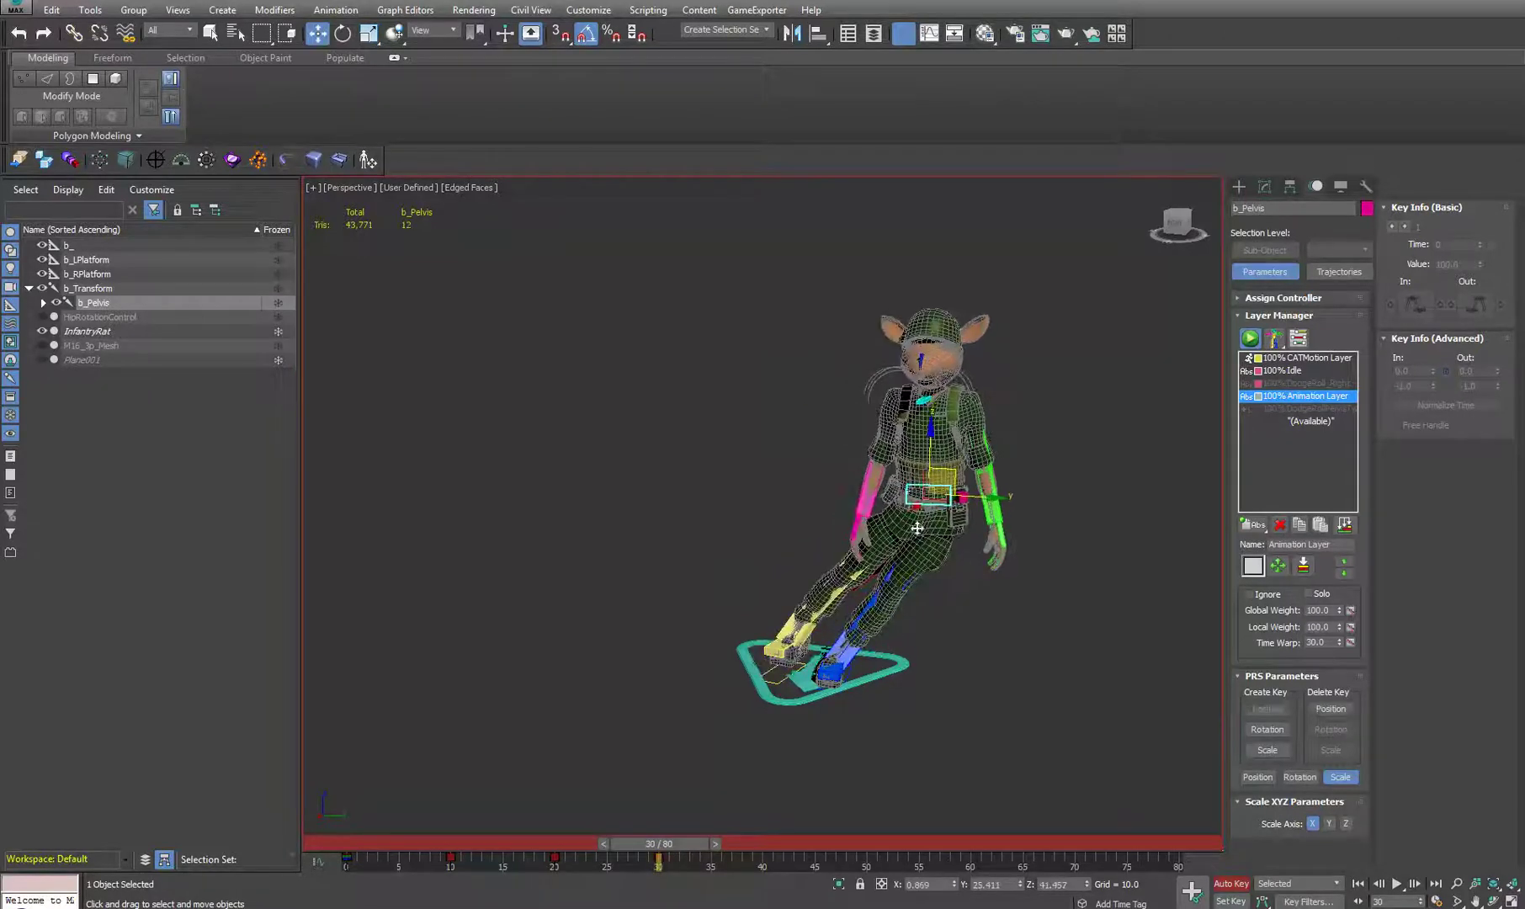
pyautogui.moveTo(703, 839); pyautogui.dragTo(800, 845)
pyautogui.press('w')
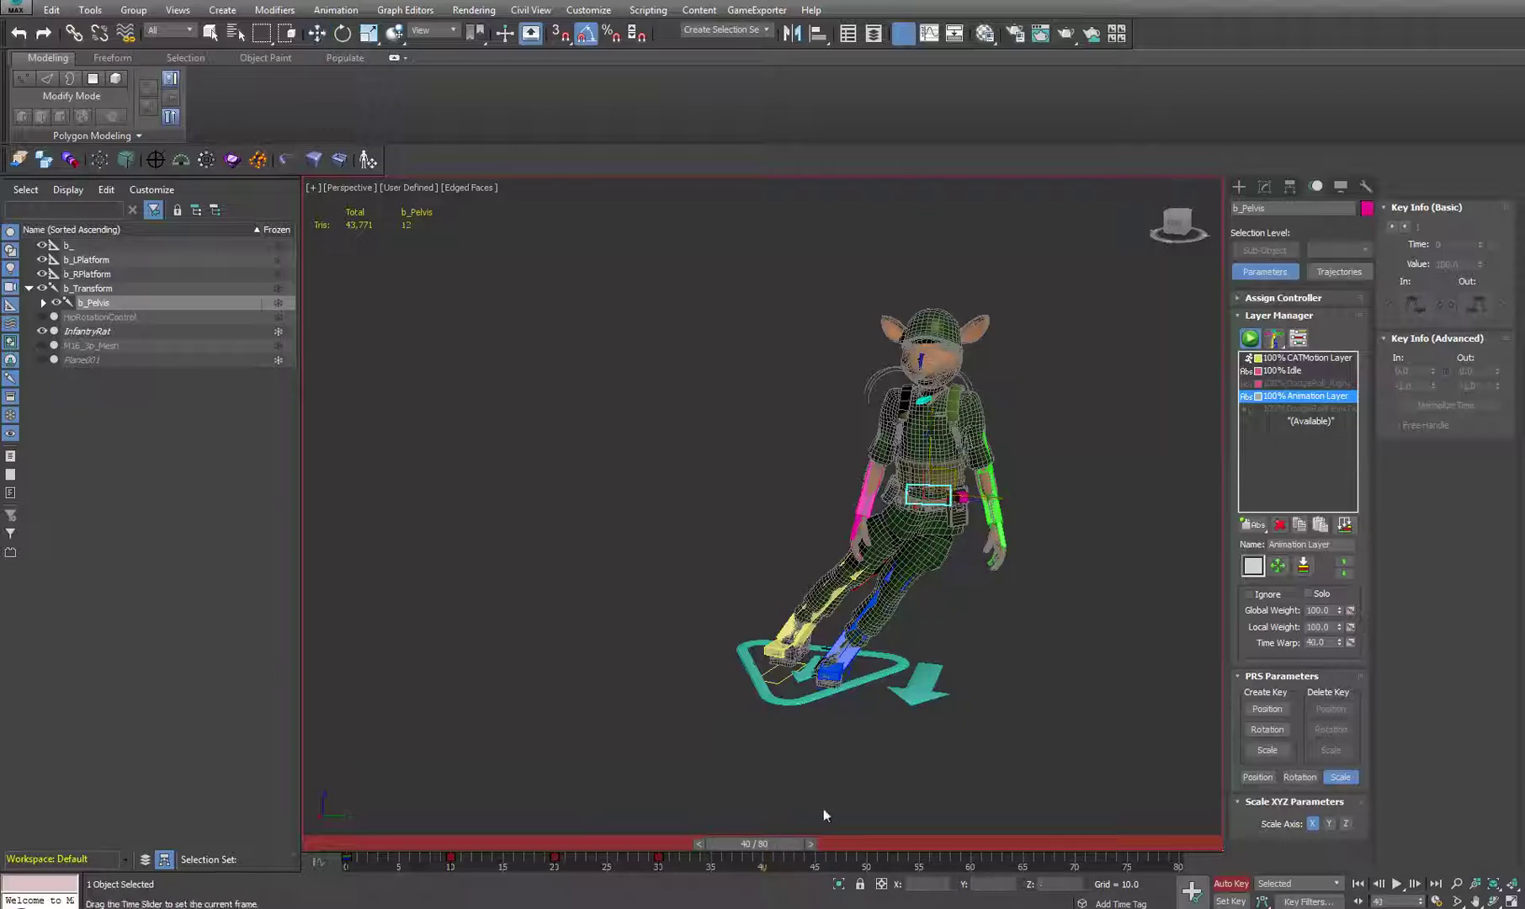
pyautogui.moveTo(947, 465); pyautogui.dragTo(894, 774)
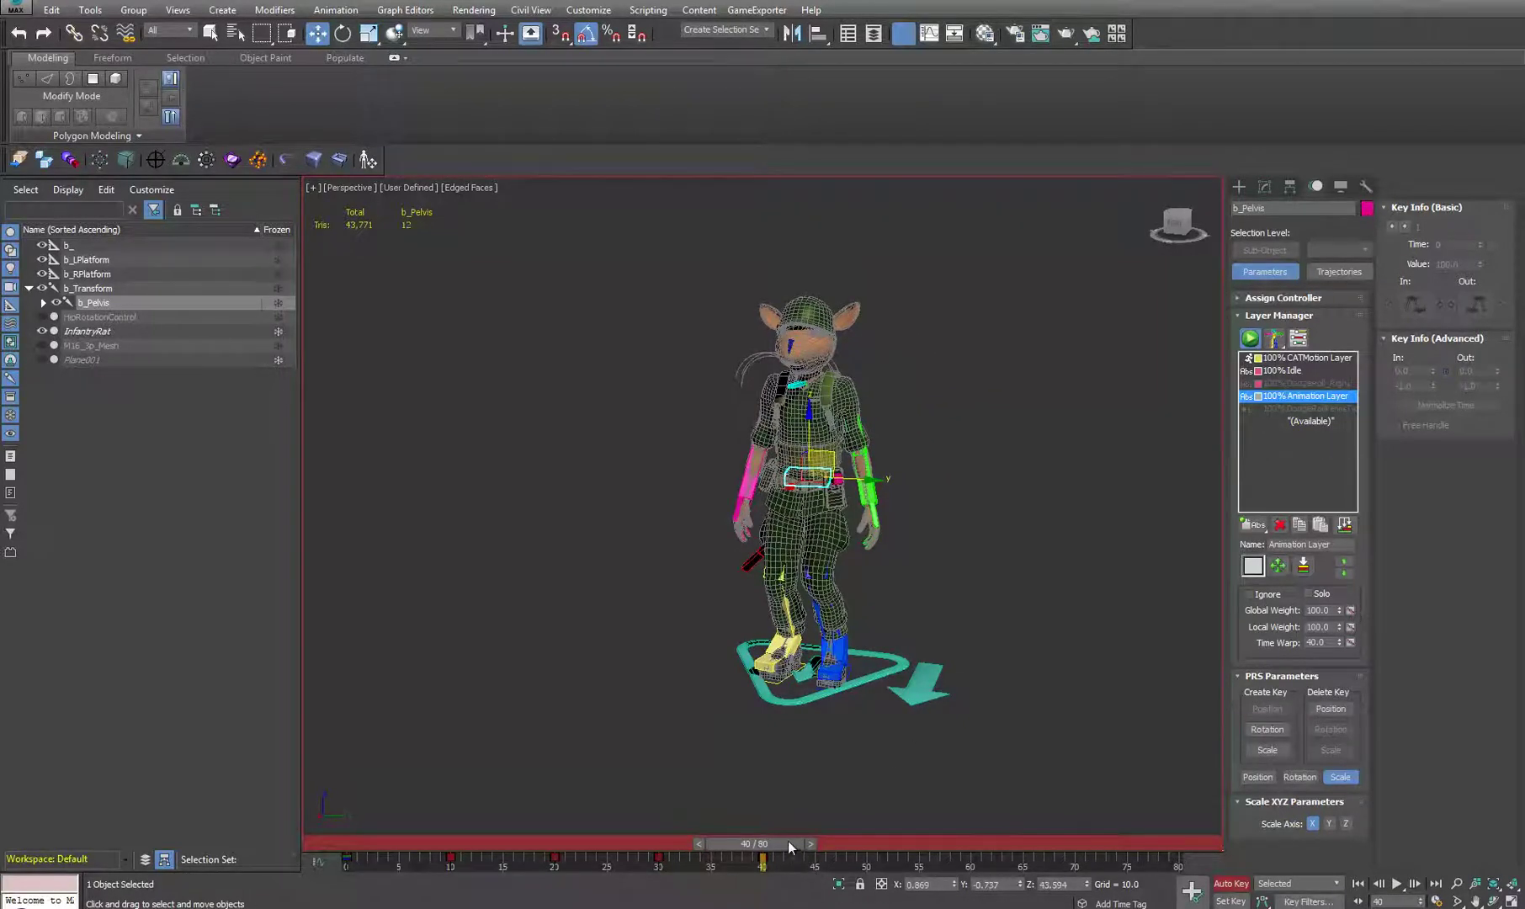
# Step: Move the pelvis far forward along X at frame 55, to about 92 units
pyautogui.moveTo(787, 841); pyautogui.dragTo(659, 867)
pyautogui.press('w')
pyautogui.click(931, 671)
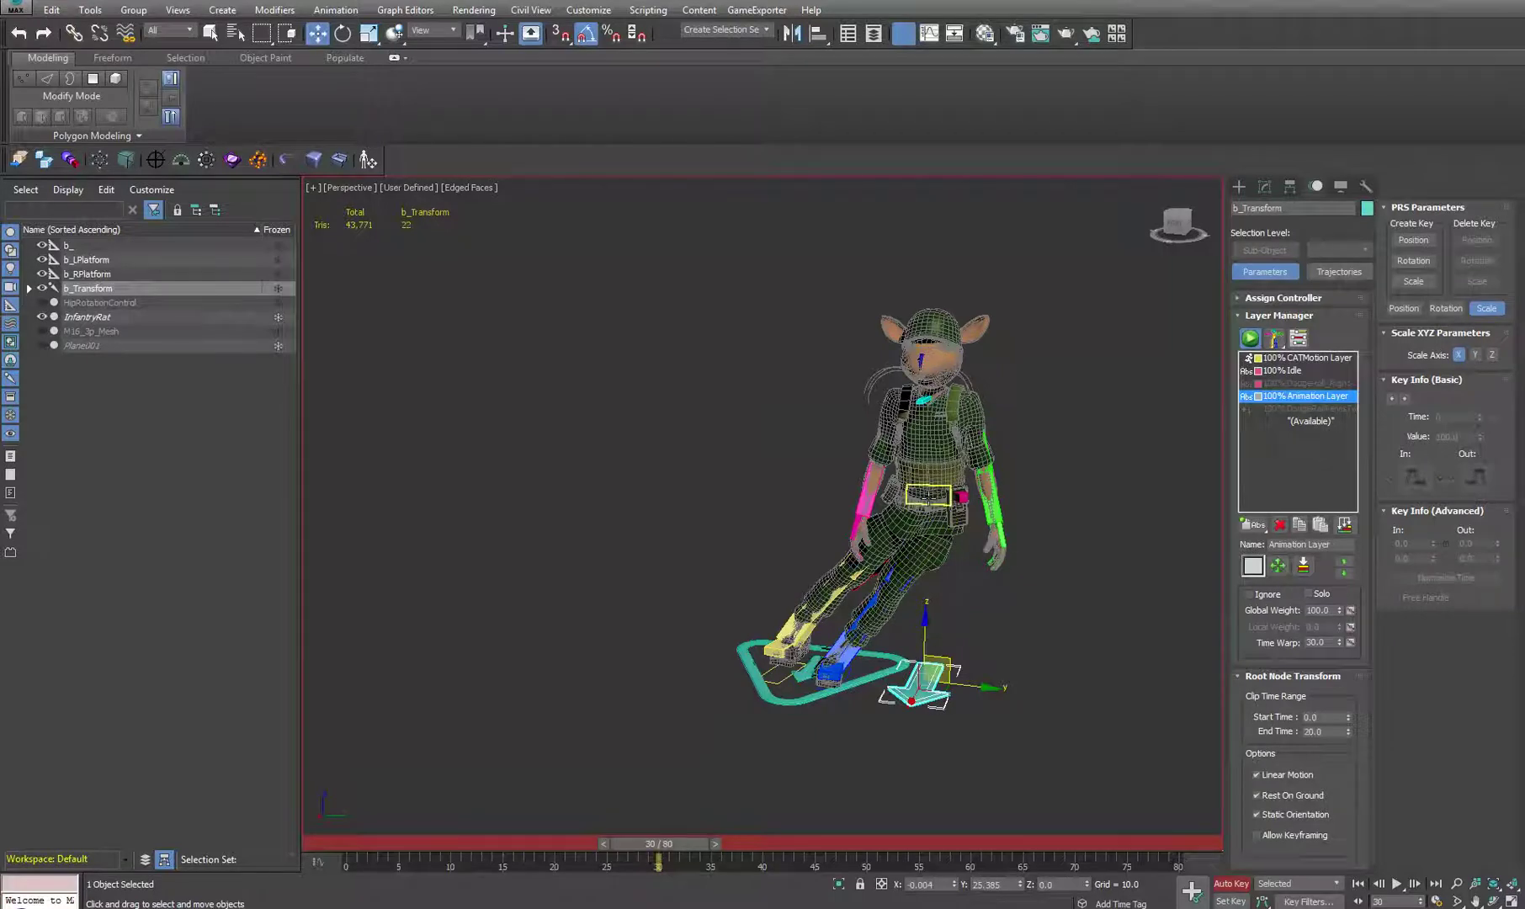
pyautogui.click(928, 496)
pyautogui.moveTo(659, 844); pyautogui.dragTo(905, 844)
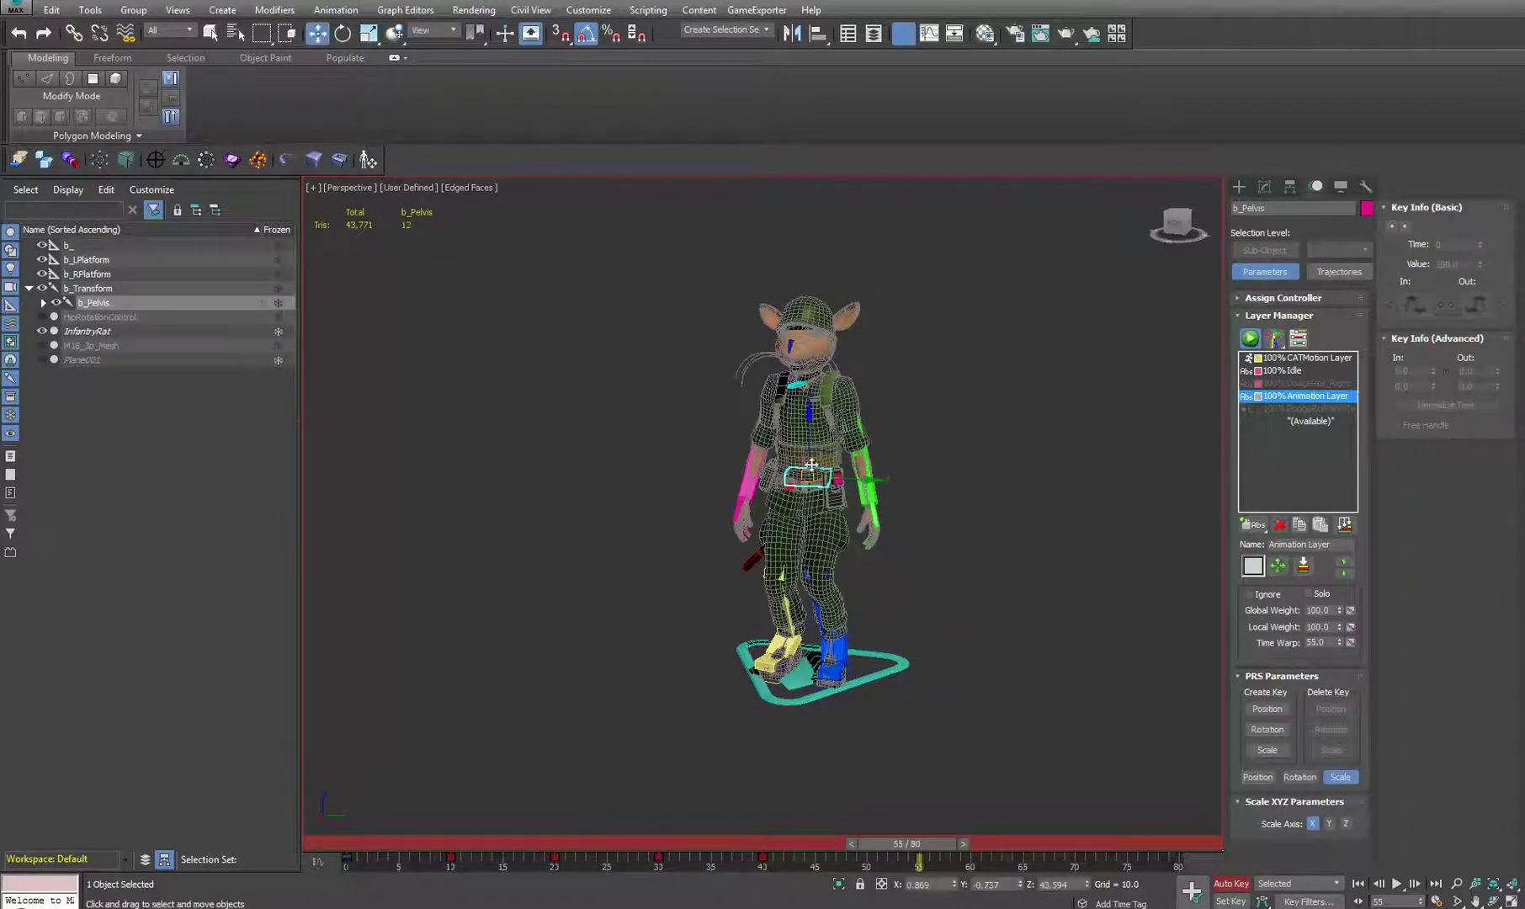
pyautogui.keyDown('alt'); pyautogui.moveTo(814, 511); pyautogui.dragTo(687, 558, button='middle'); pyautogui.keyUp('alt')
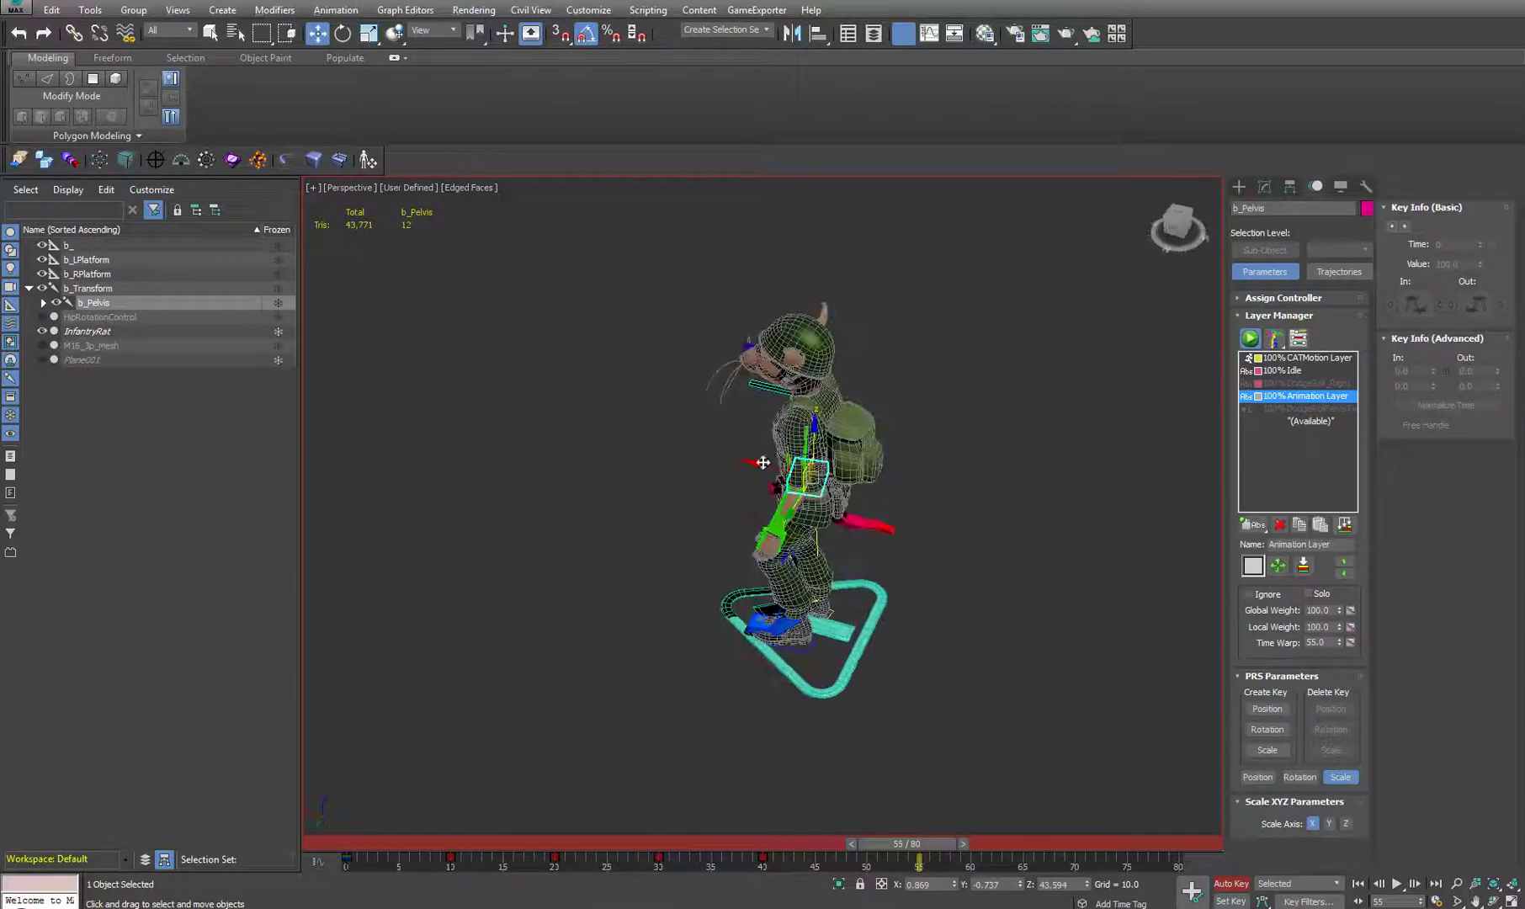
pyautogui.moveTo(693, 453); pyautogui.dragTo(463, 673)
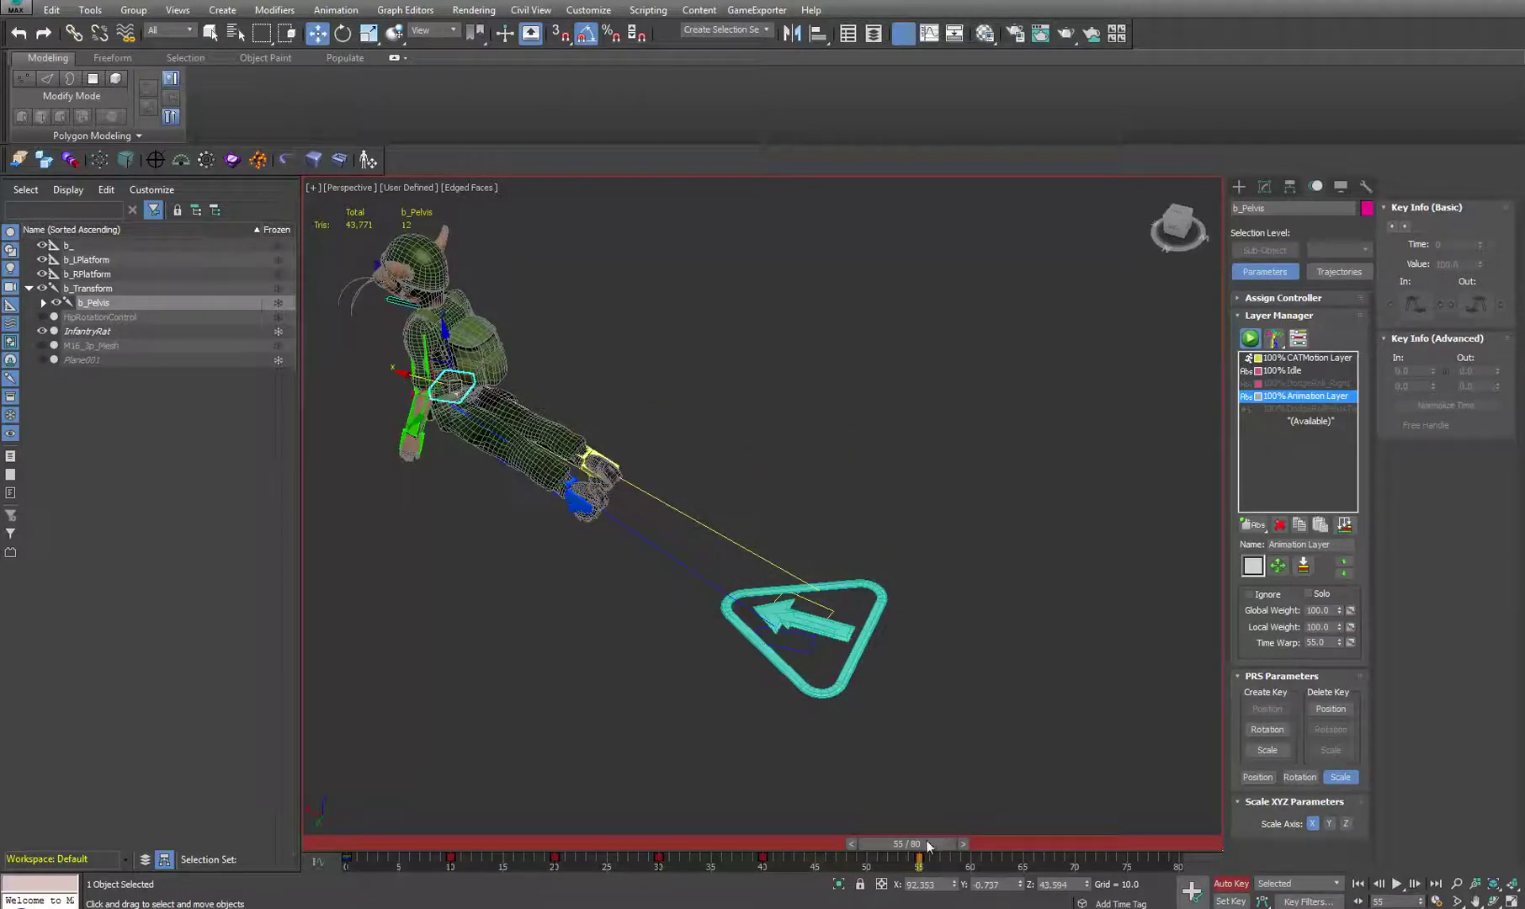
# Step: Try tilting the pelvis backward at frame 57, check the rotation against the root arrow over the timeline, and undo it
pyautogui.moveTo(928, 844)
pyautogui.mouseDown()
pyautogui.moveTo(723, 844)
pyautogui.moveTo(909, 844)
pyautogui.moveTo(953, 825)
pyautogui.mouseUp()
pyautogui.keyDown('alt'); pyautogui.moveTo(793, 691); pyautogui.dragTo(884, 640, button='middle'); pyautogui.keyUp('alt')
pyautogui.press('e')
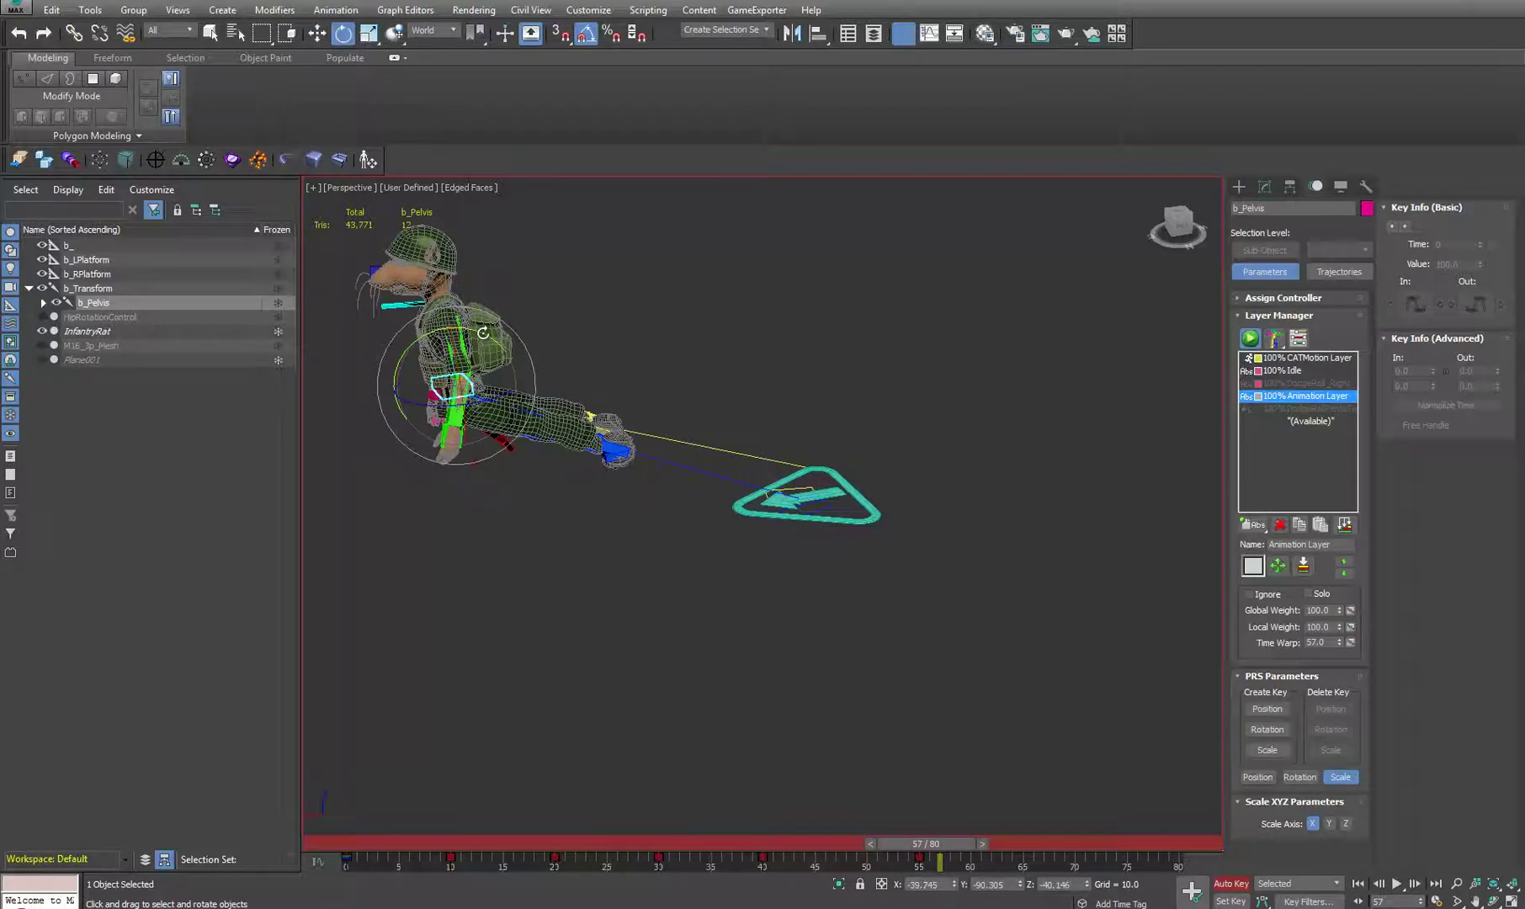
pyautogui.moveTo(483, 334); pyautogui.dragTo(476, 302)
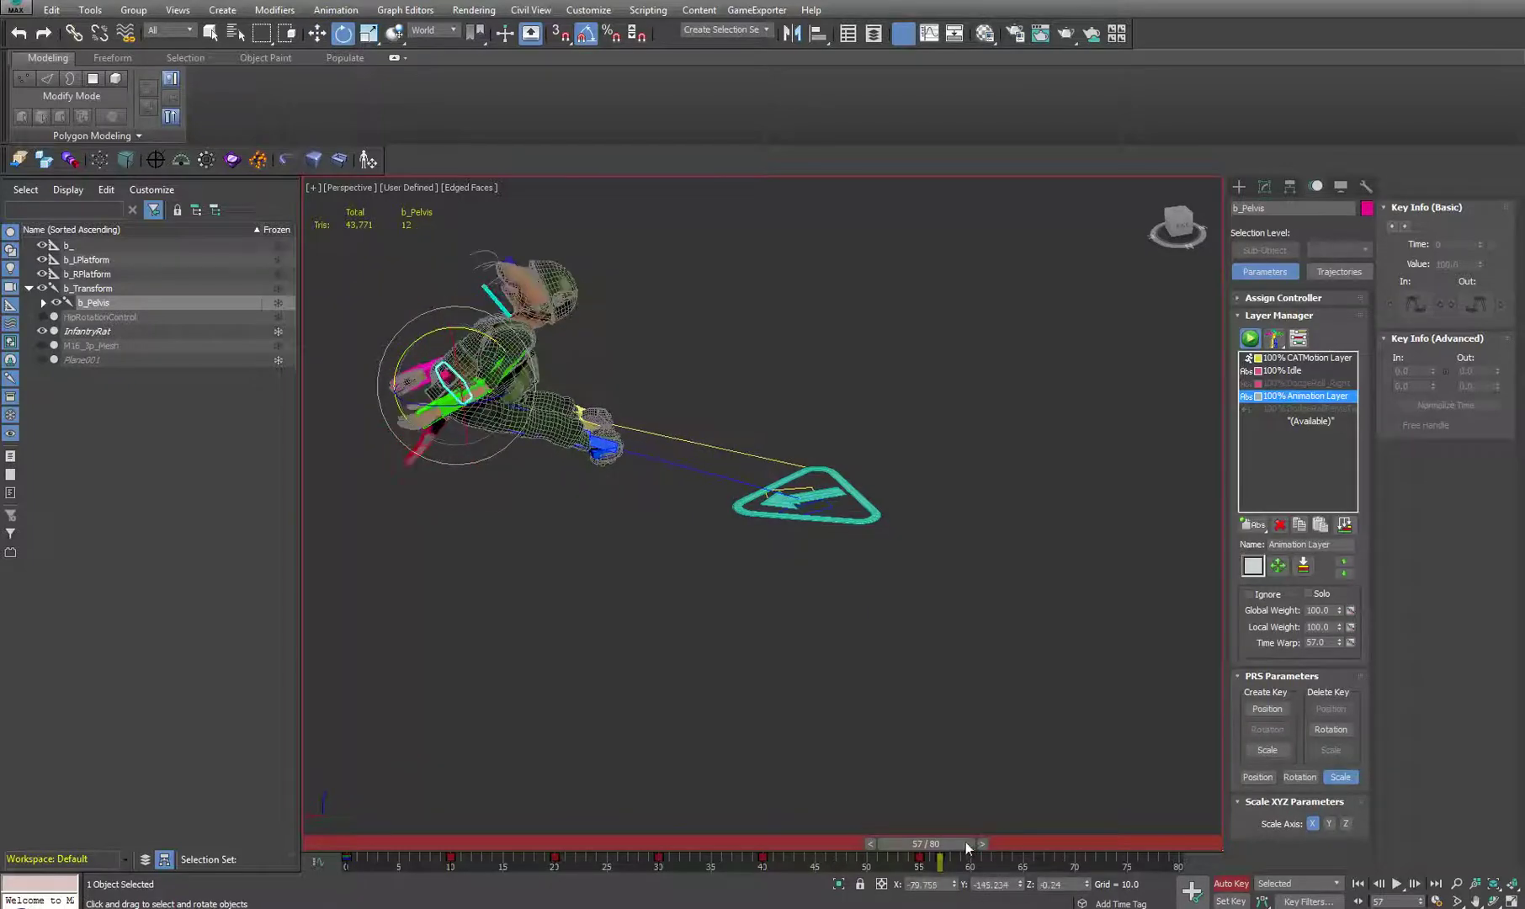
pyautogui.moveTo(966, 844); pyautogui.dragTo(673, 844)
pyautogui.press('e')
pyautogui.moveTo(709, 793); pyautogui.dragTo(926, 773)
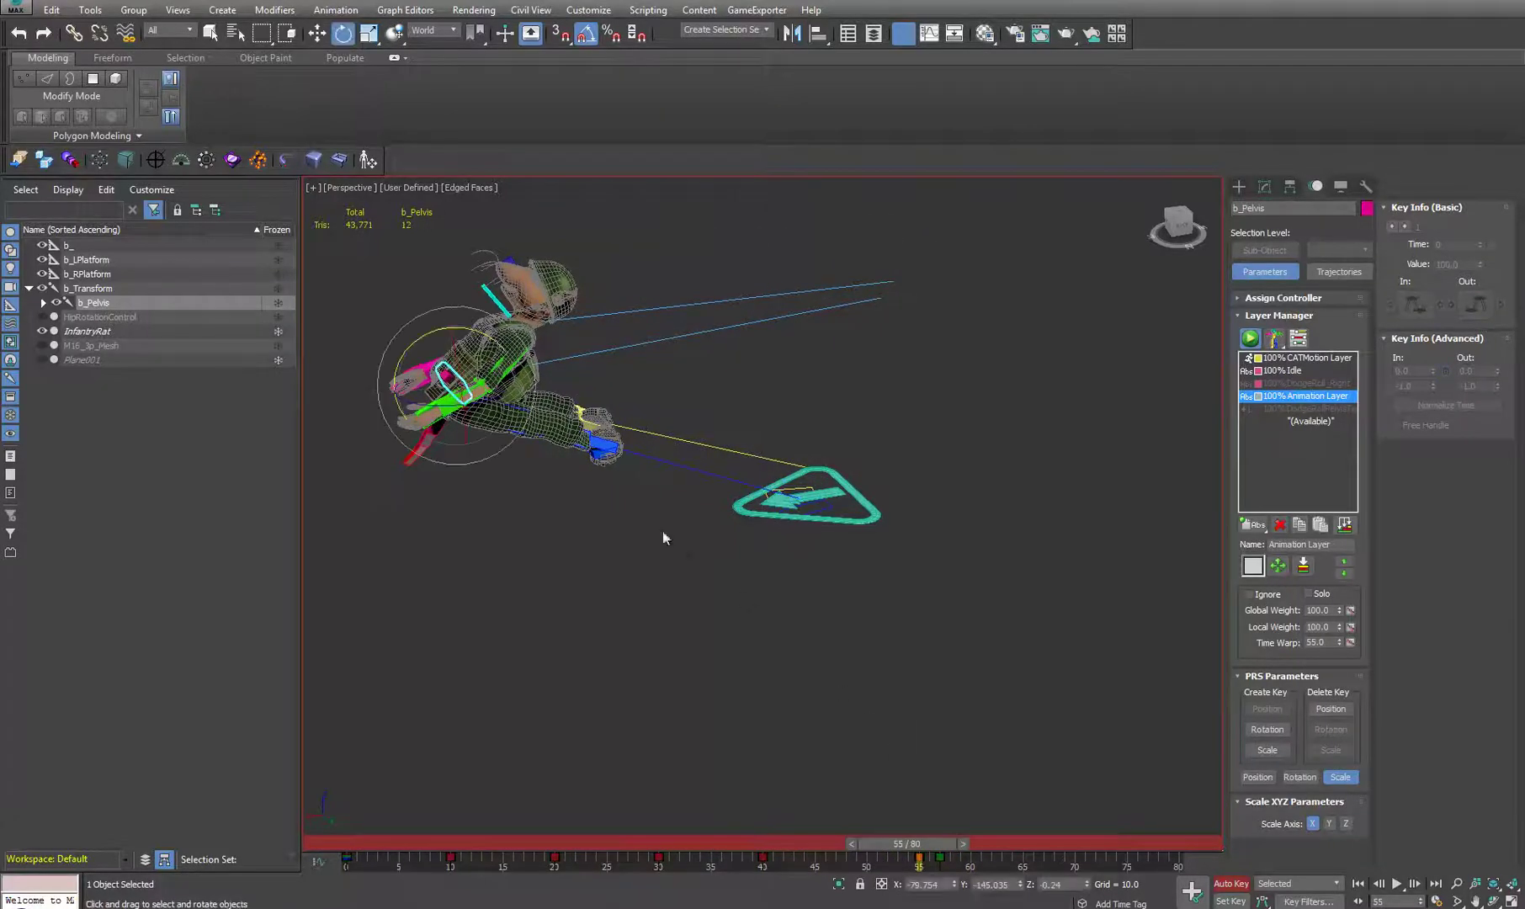
pyautogui.press('w')
pyautogui.moveTo(922, 848); pyautogui.dragTo(941, 845)
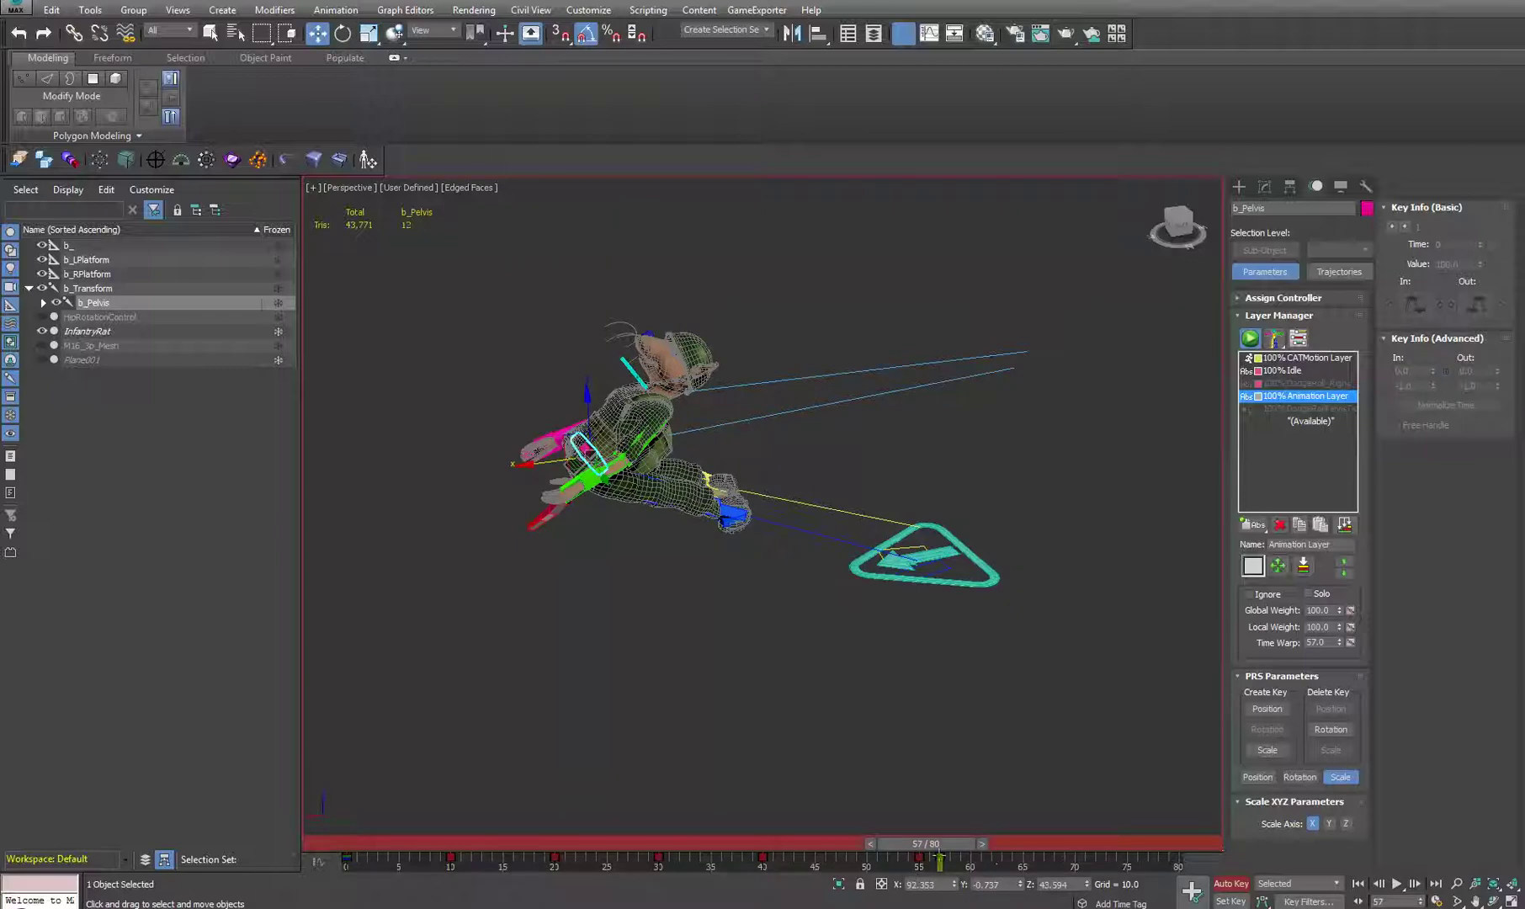
pyautogui.hotkey('ctrl', 'z')
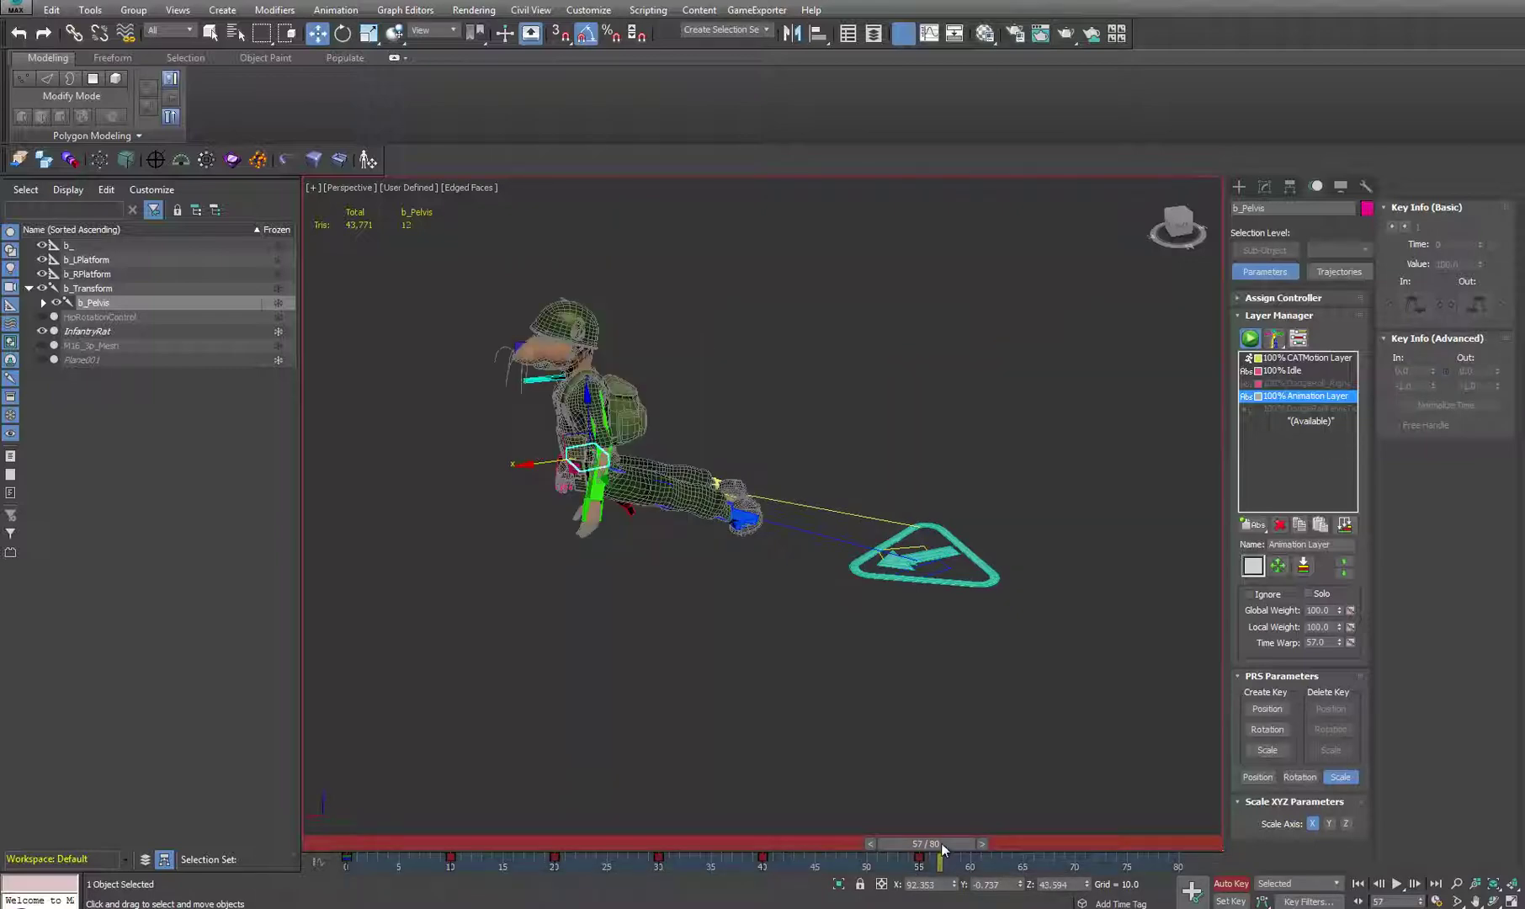
# Step: Select the b_Transform root node at frame 54 and disable its Linear Motion option
pyautogui.moveTo(941, 843); pyautogui.dragTo(917, 771)
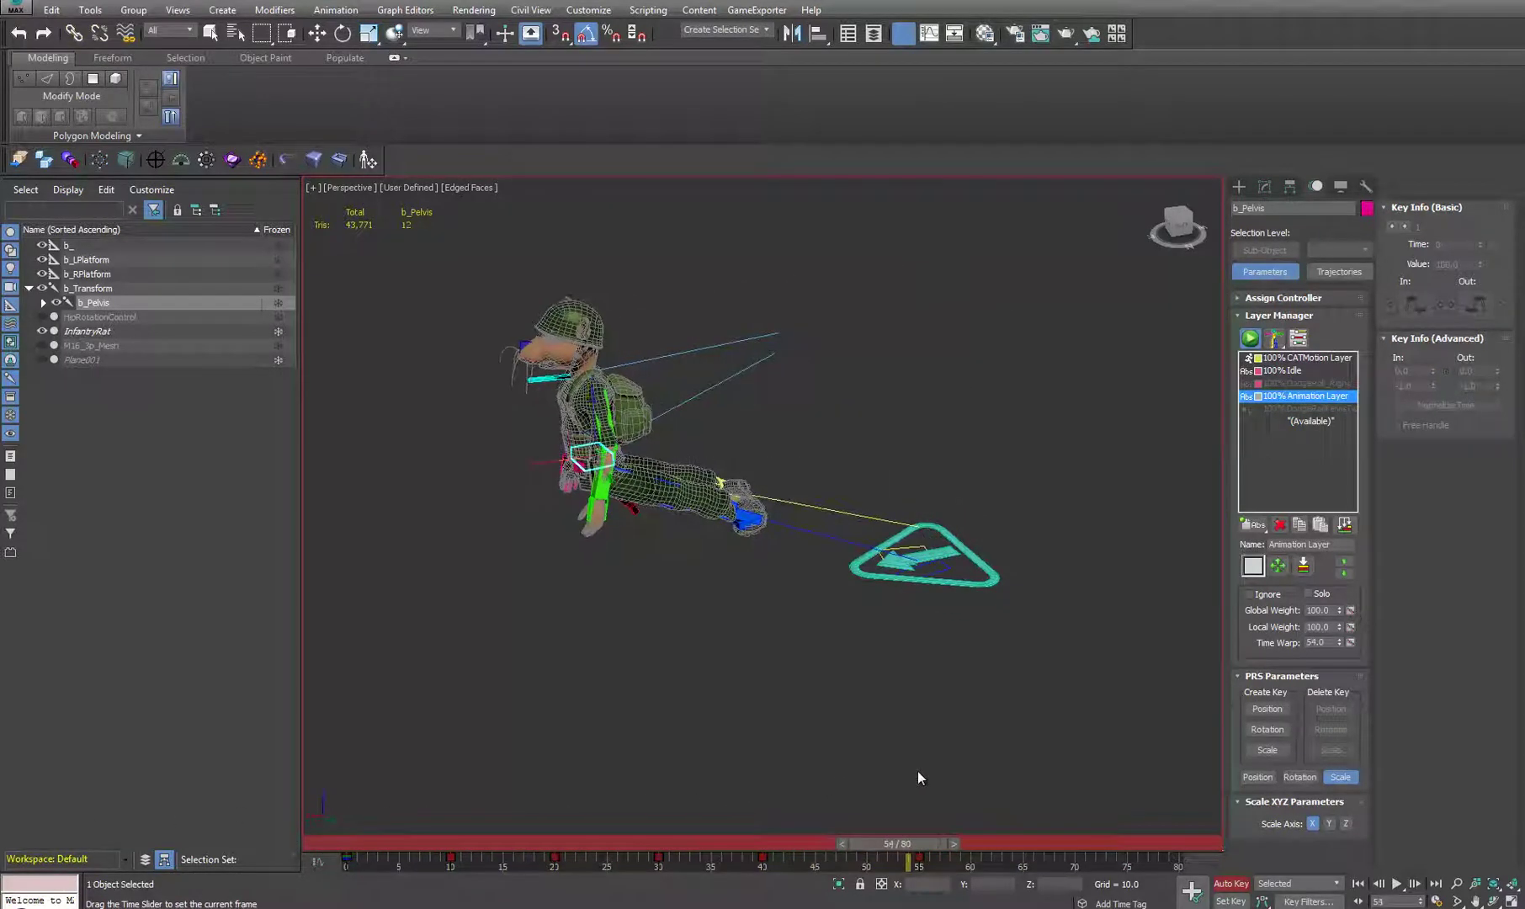
pyautogui.press('w')
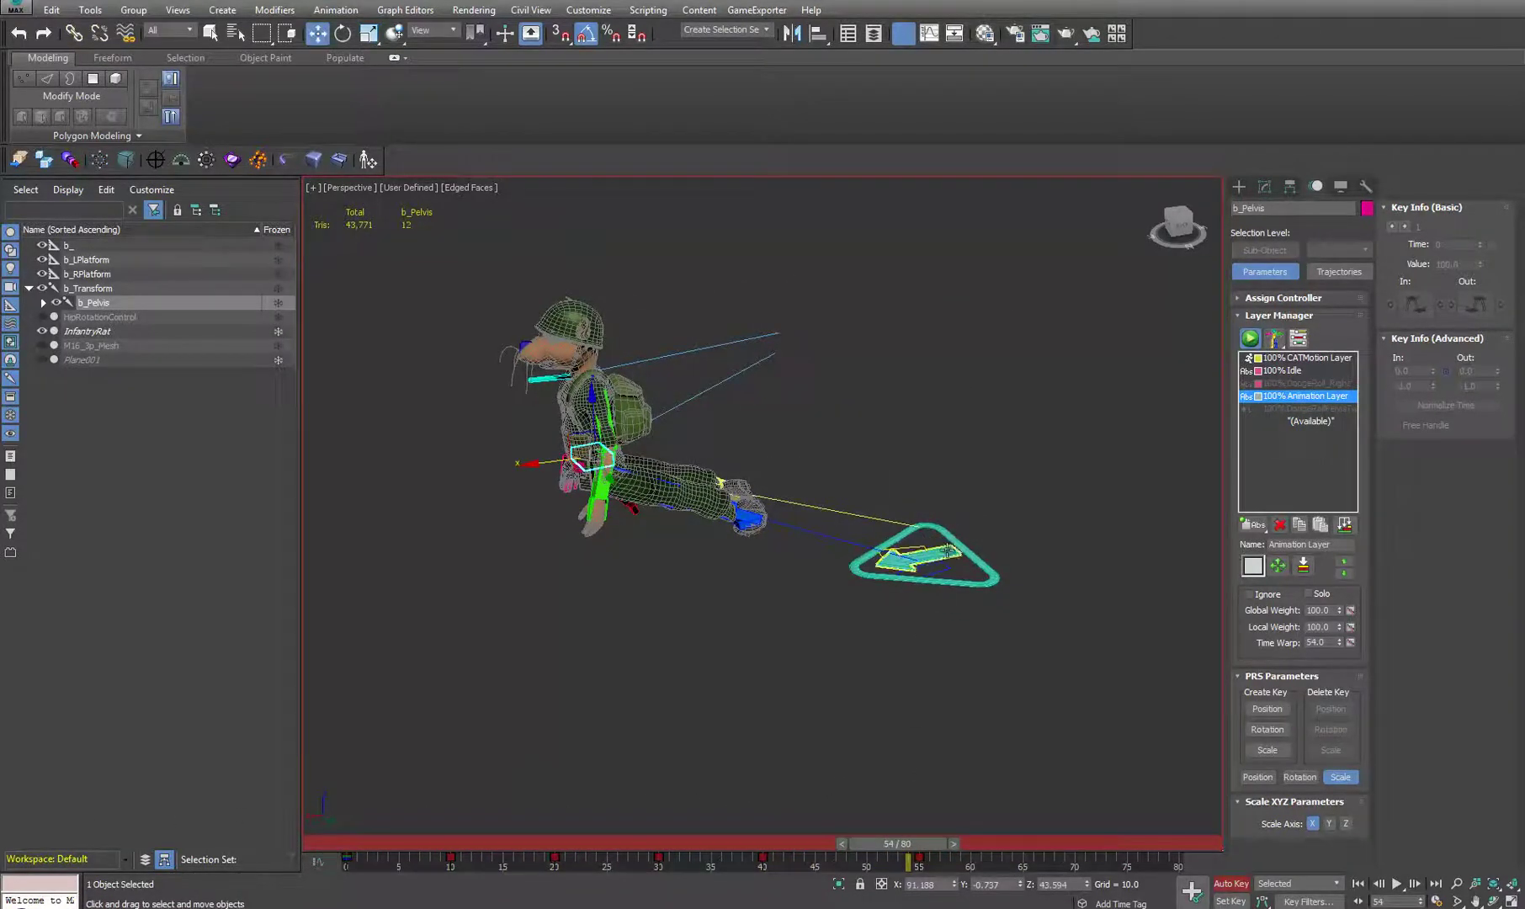
pyautogui.click(947, 548)
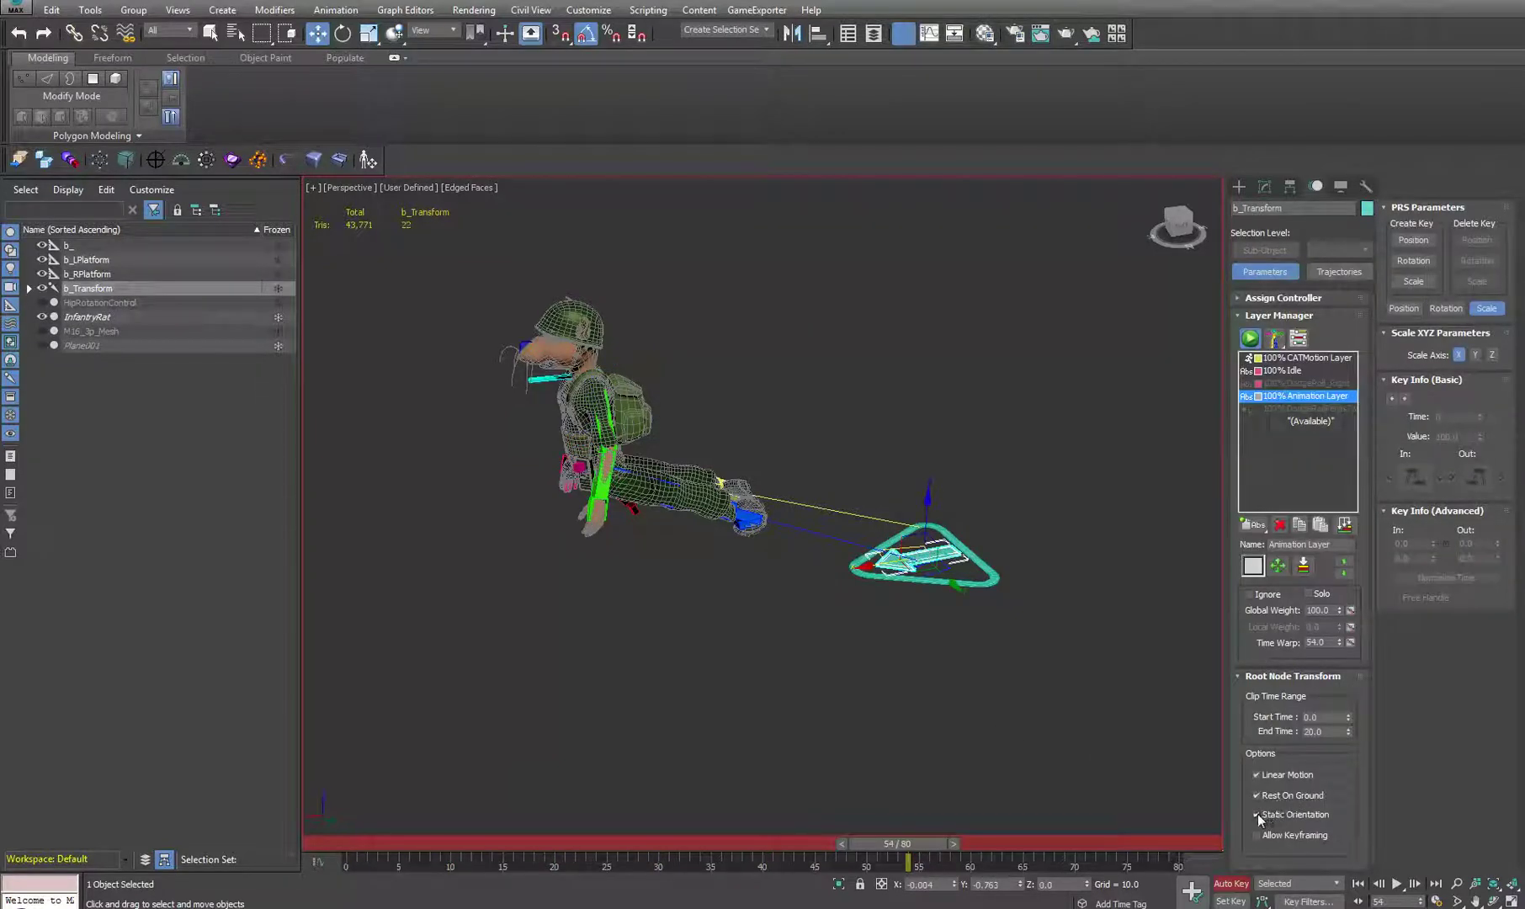
pyautogui.click(1256, 774)
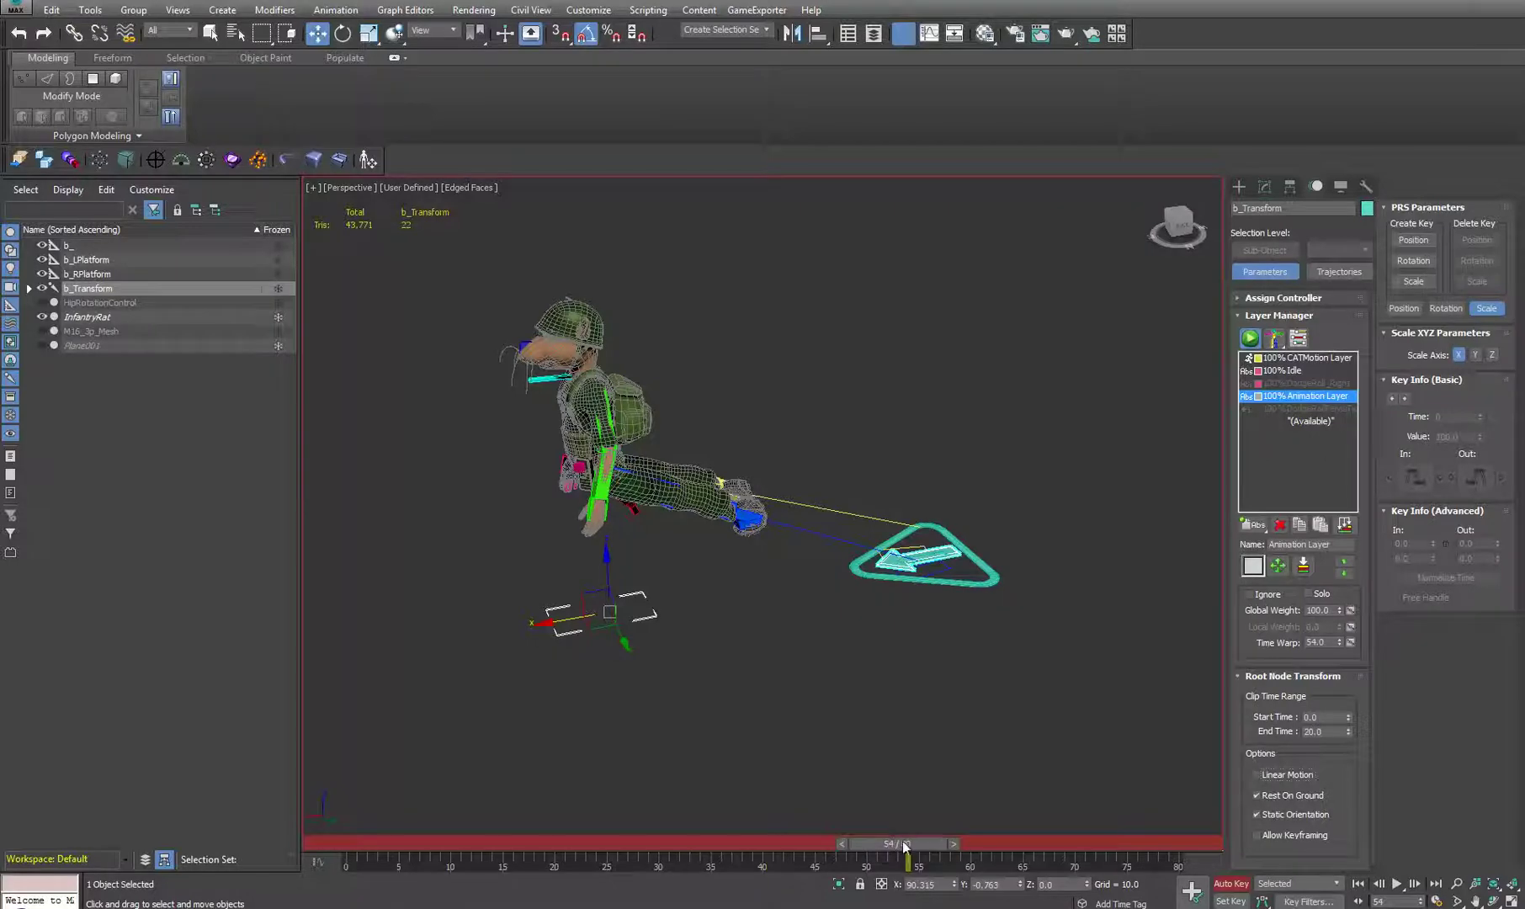
# Step: Scrub between frames 0 and 45 and examine how the root arrow follows the pelvis without Linear Motion
pyautogui.moveTo(905, 846); pyautogui.dragTo(677, 837)
pyautogui.press('w')
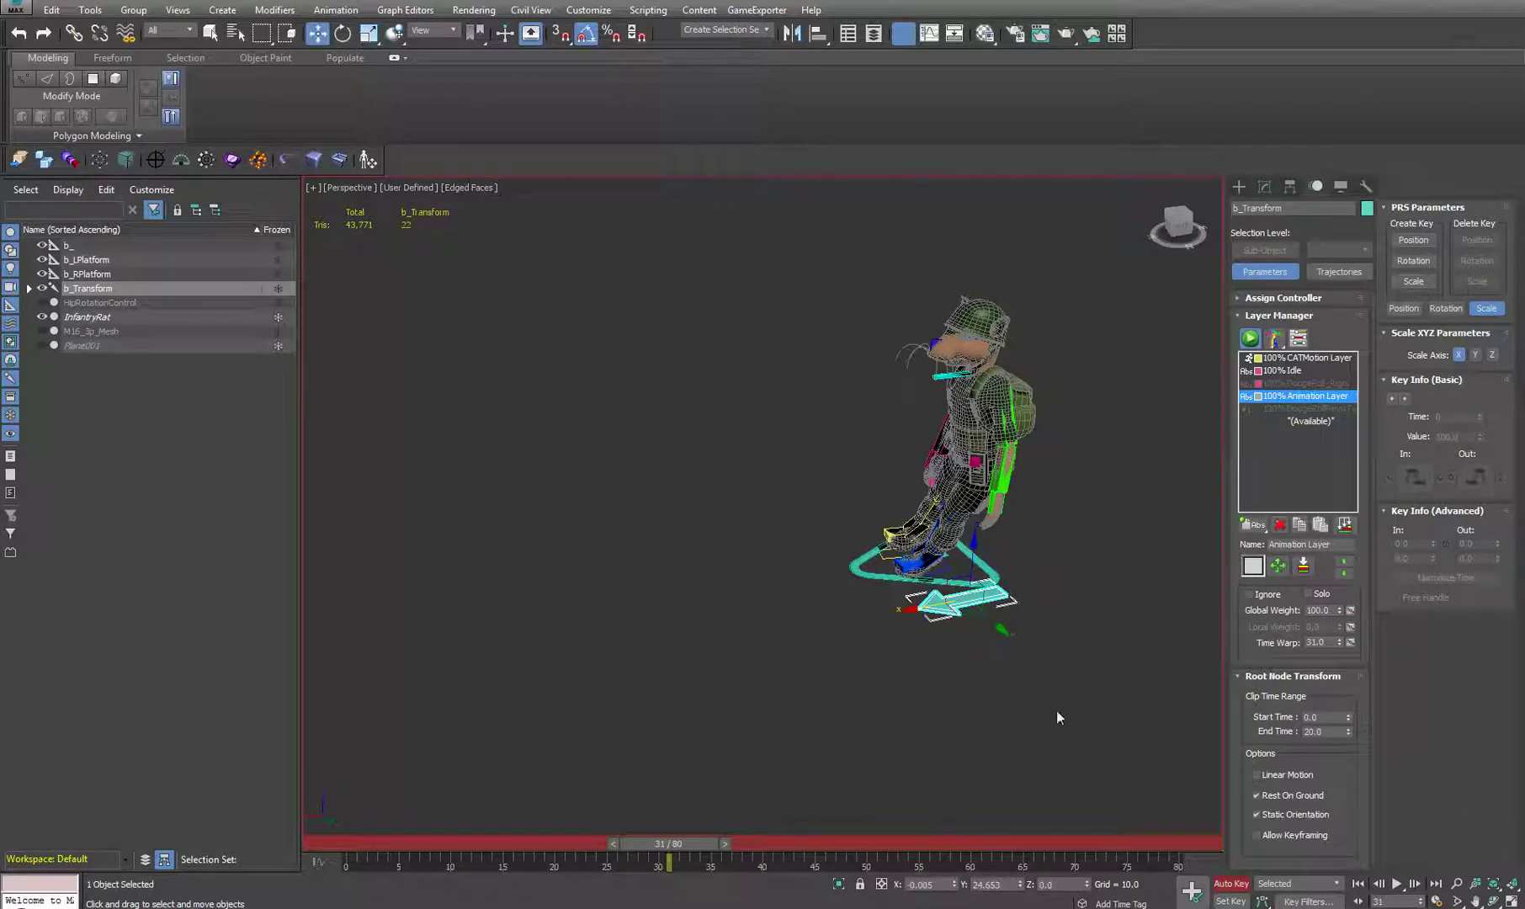
pyautogui.scroll(5, 861, 631)
pyautogui.moveTo(869, 617); pyautogui.dragTo(839, 754, button='middle')
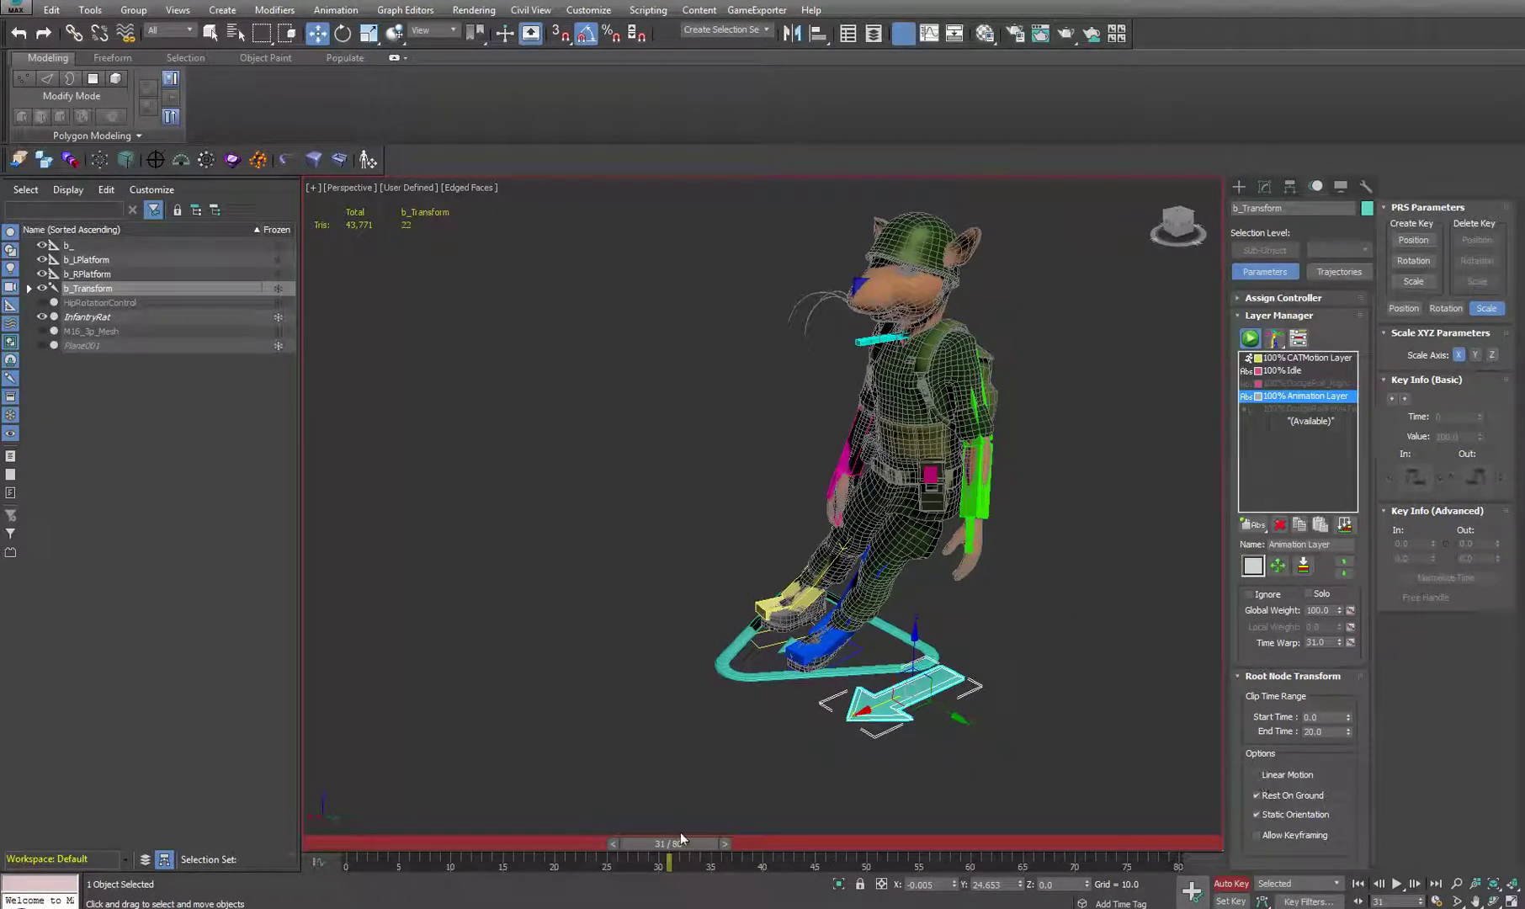
pyautogui.moveTo(680, 843); pyautogui.dragTo(250, 888)
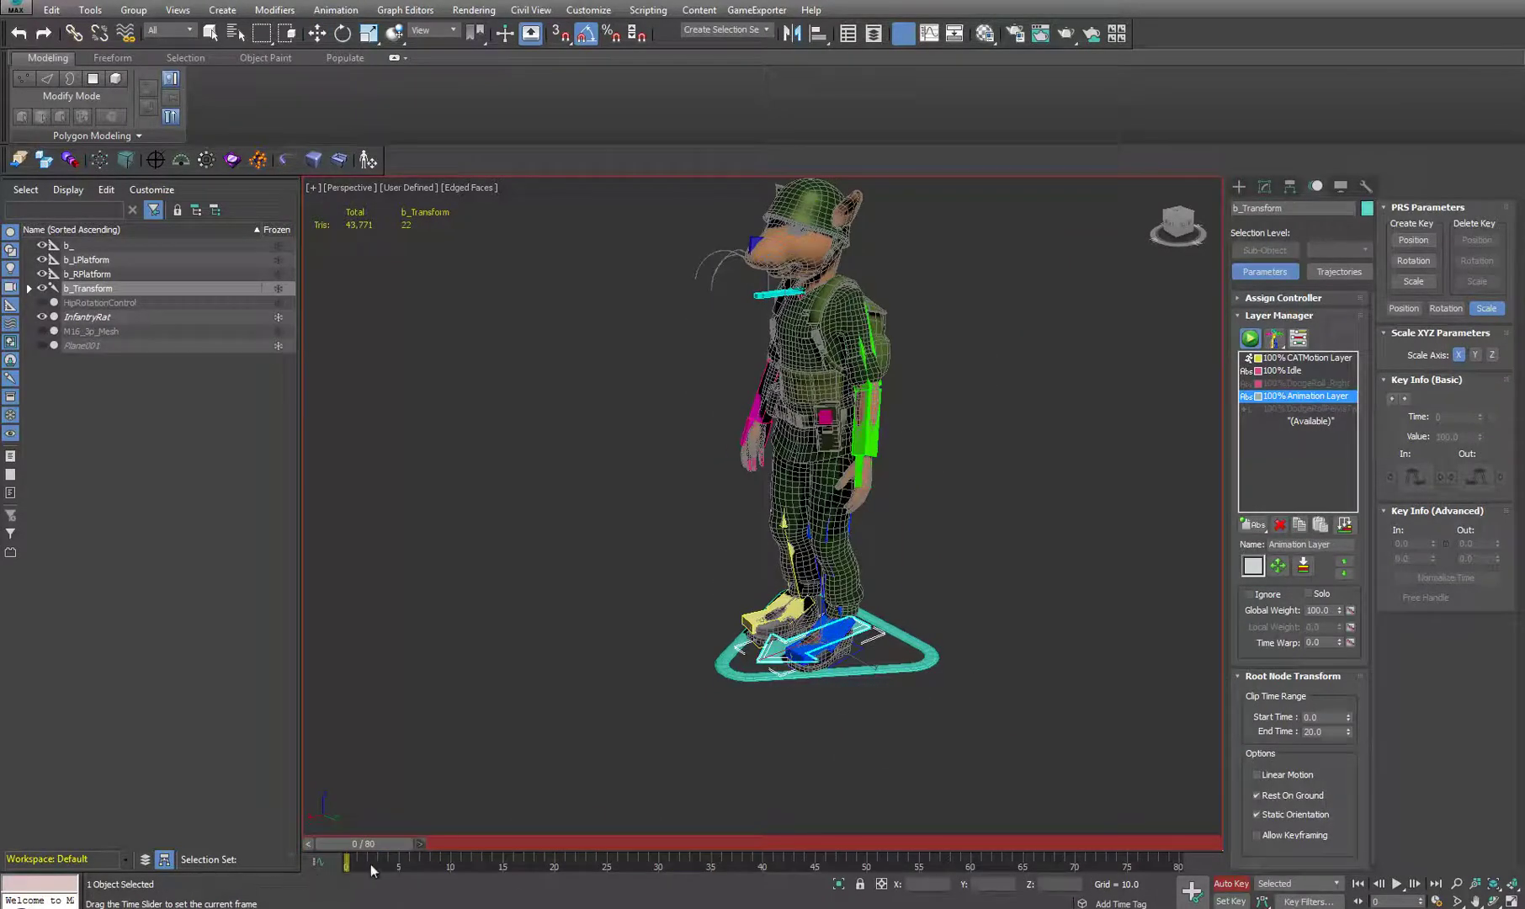
pyautogui.moveTo(370, 864); pyautogui.dragTo(820, 820)
pyautogui.press('w')
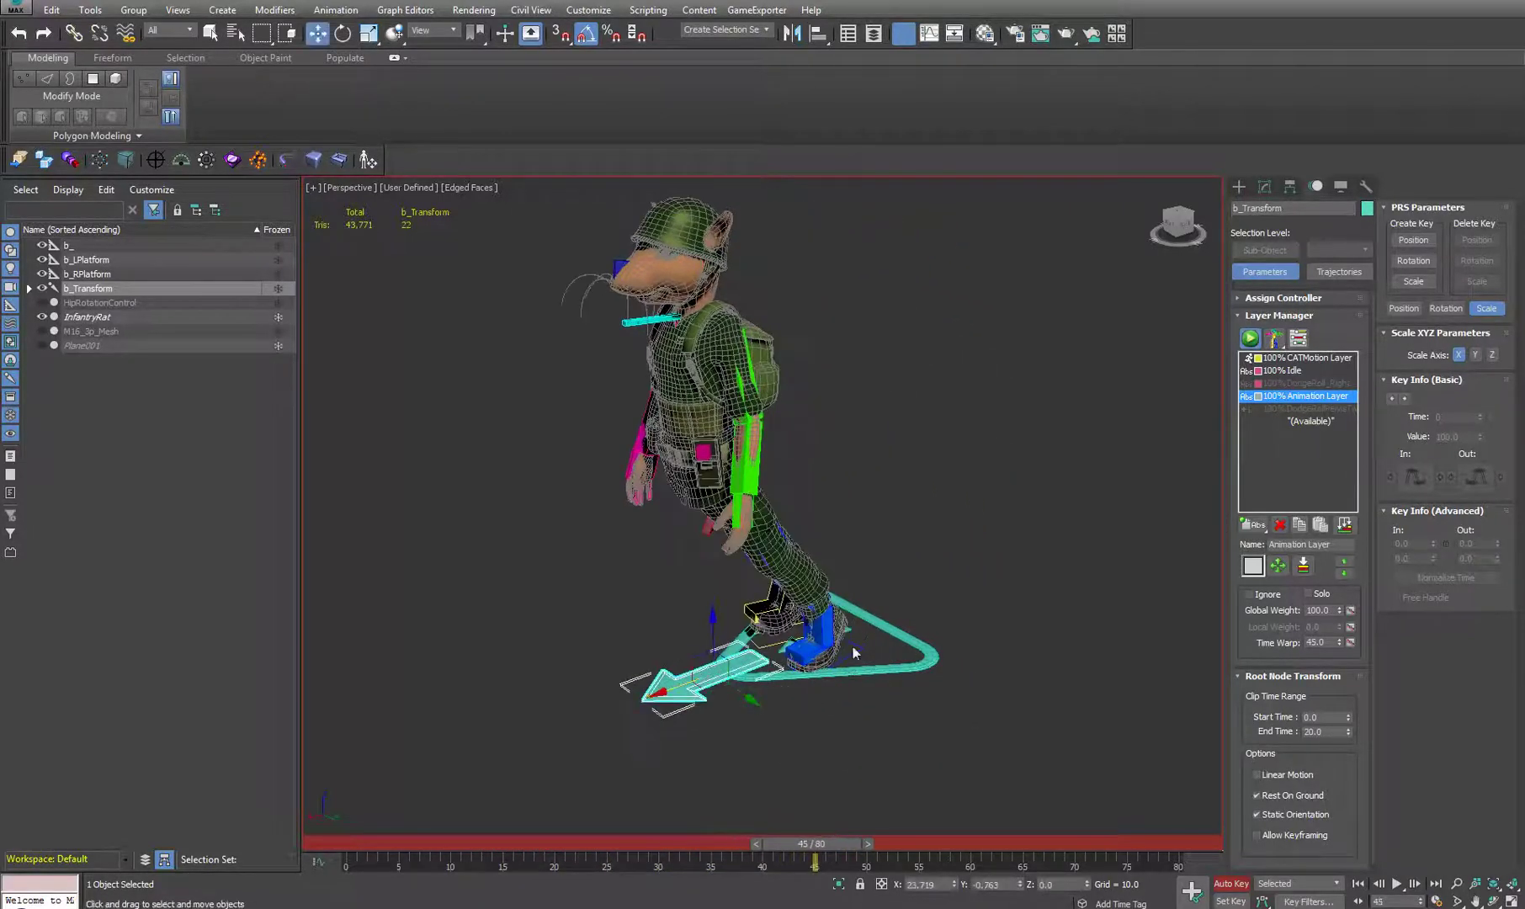
# Step: Enable Linear Motion for comparison, scrub back to frame 28, and disable the option again
pyautogui.click(1257, 775)
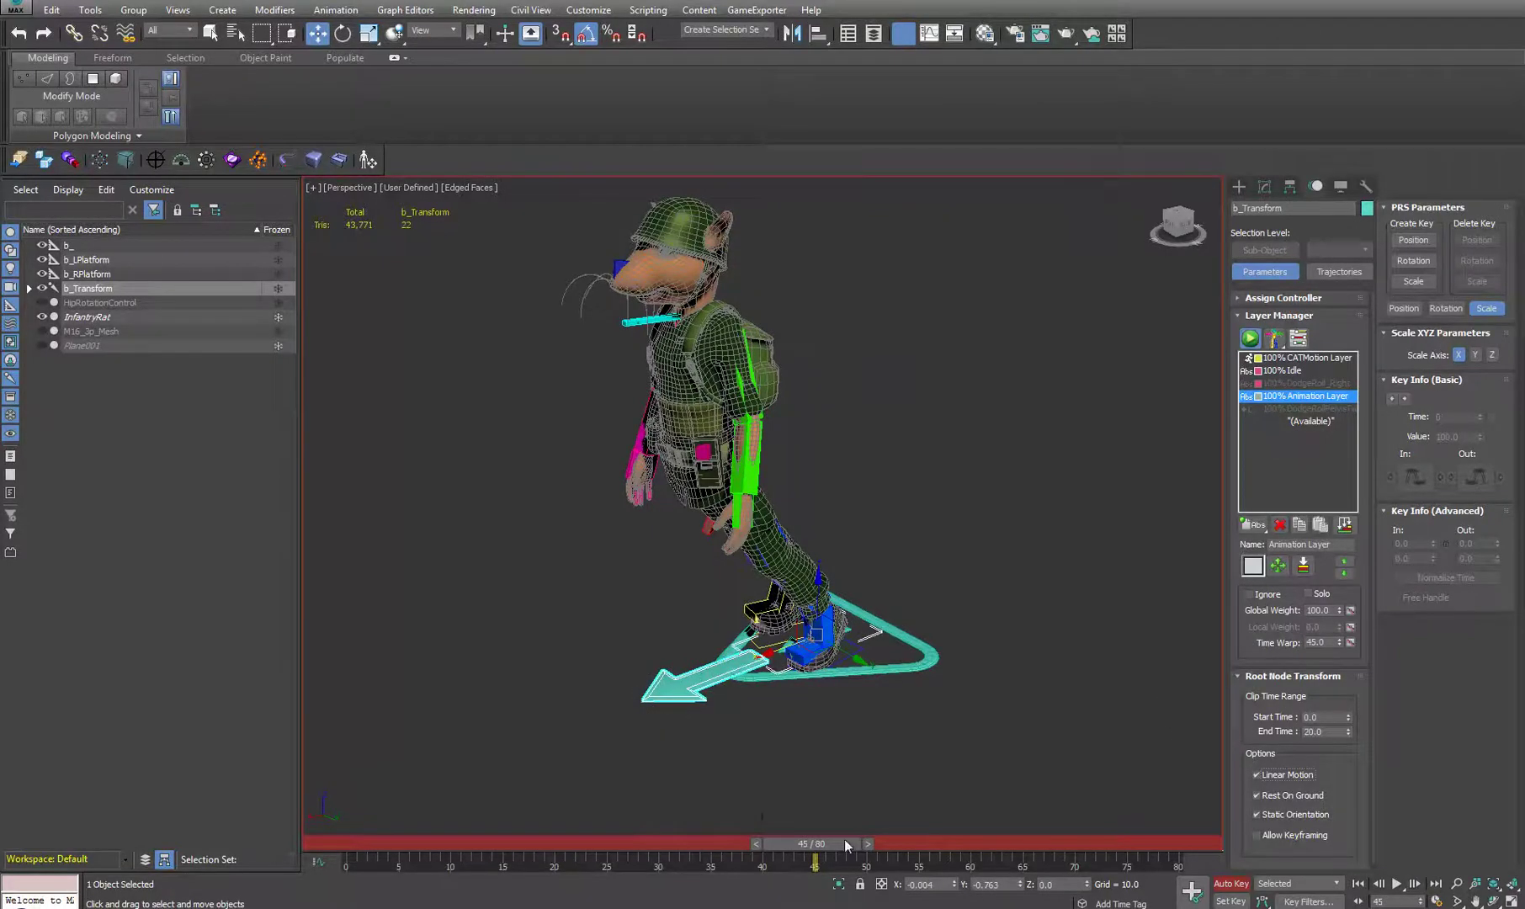
pyautogui.moveTo(845, 839); pyautogui.dragTo(638, 808)
pyautogui.press('w')
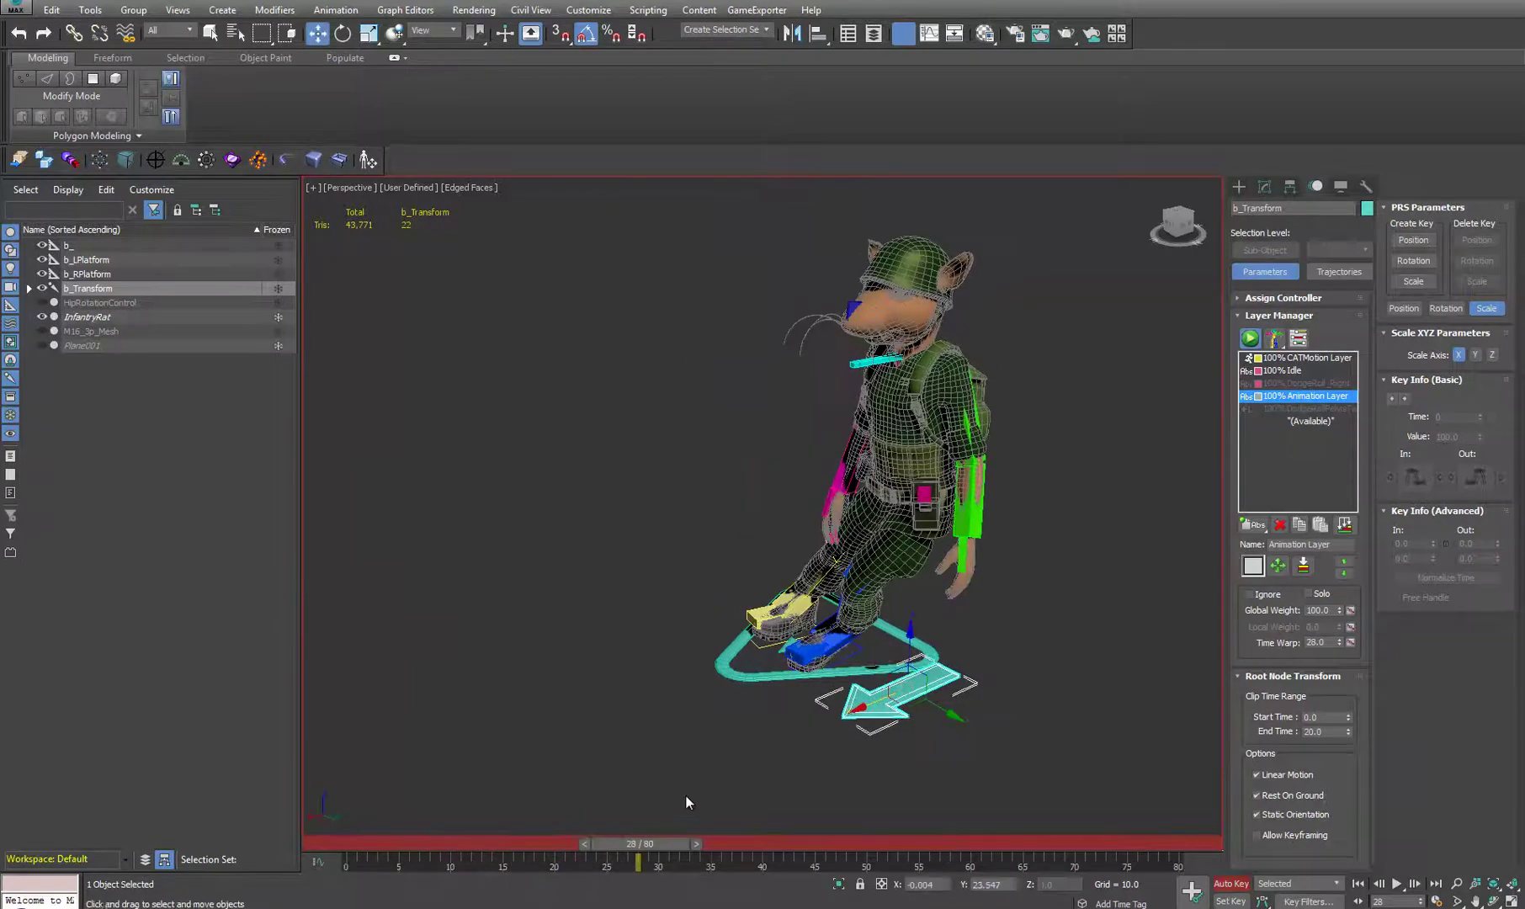
pyautogui.click(1256, 774)
# Step: Check the root arrow at frame 32 and add a local adjustment layer after the new animation layer
pyautogui.moveTo(865, 612); pyautogui.dragTo(823, 595, button='middle')
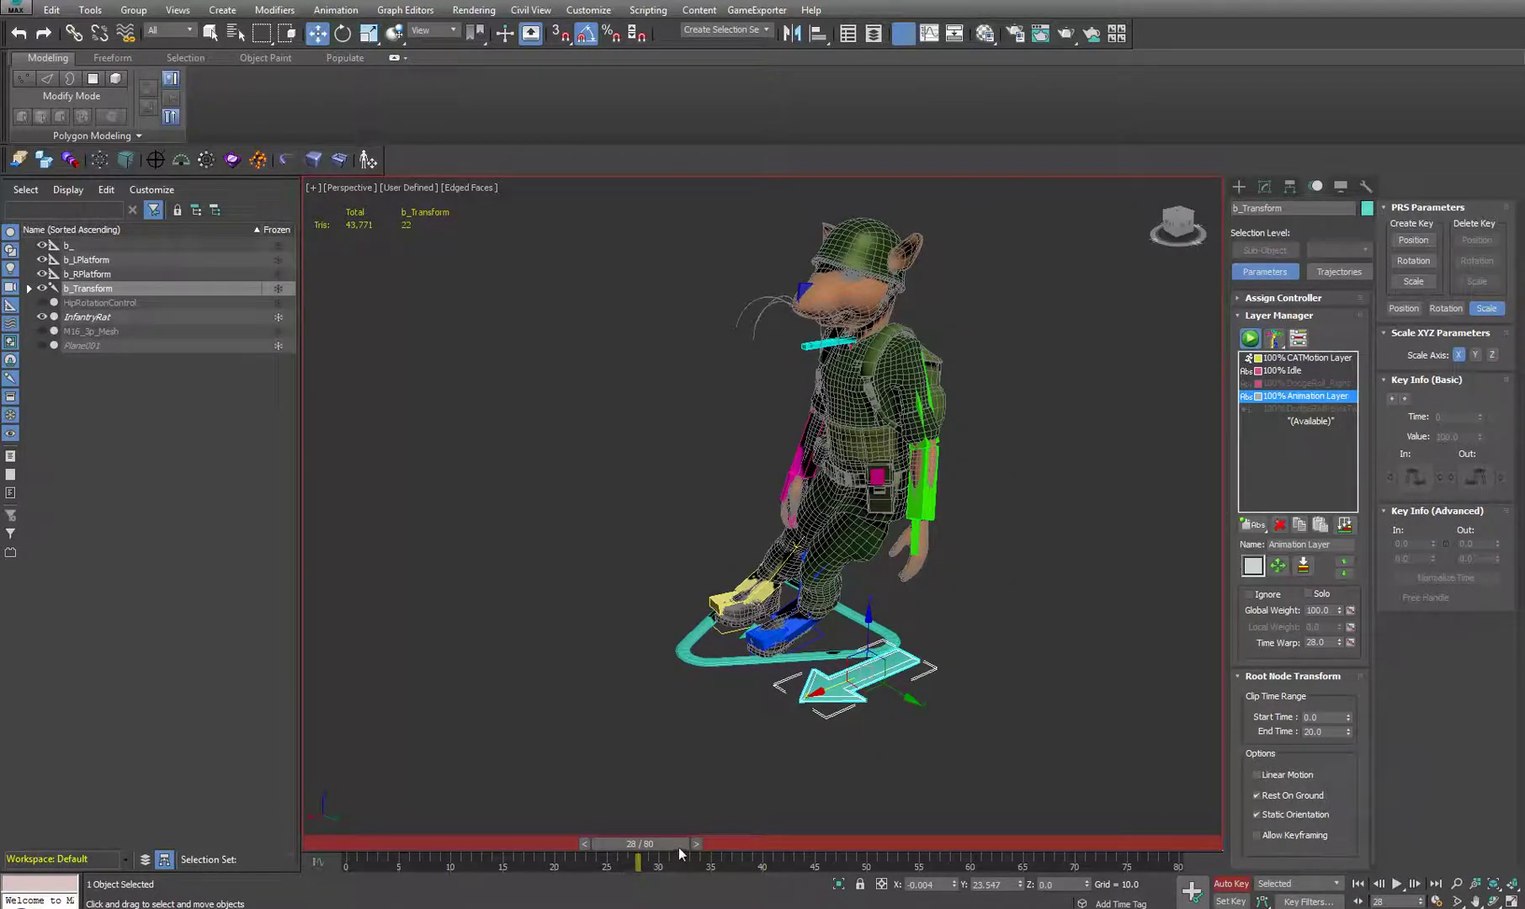
pyautogui.moveTo(680, 851); pyautogui.dragTo(760, 756)
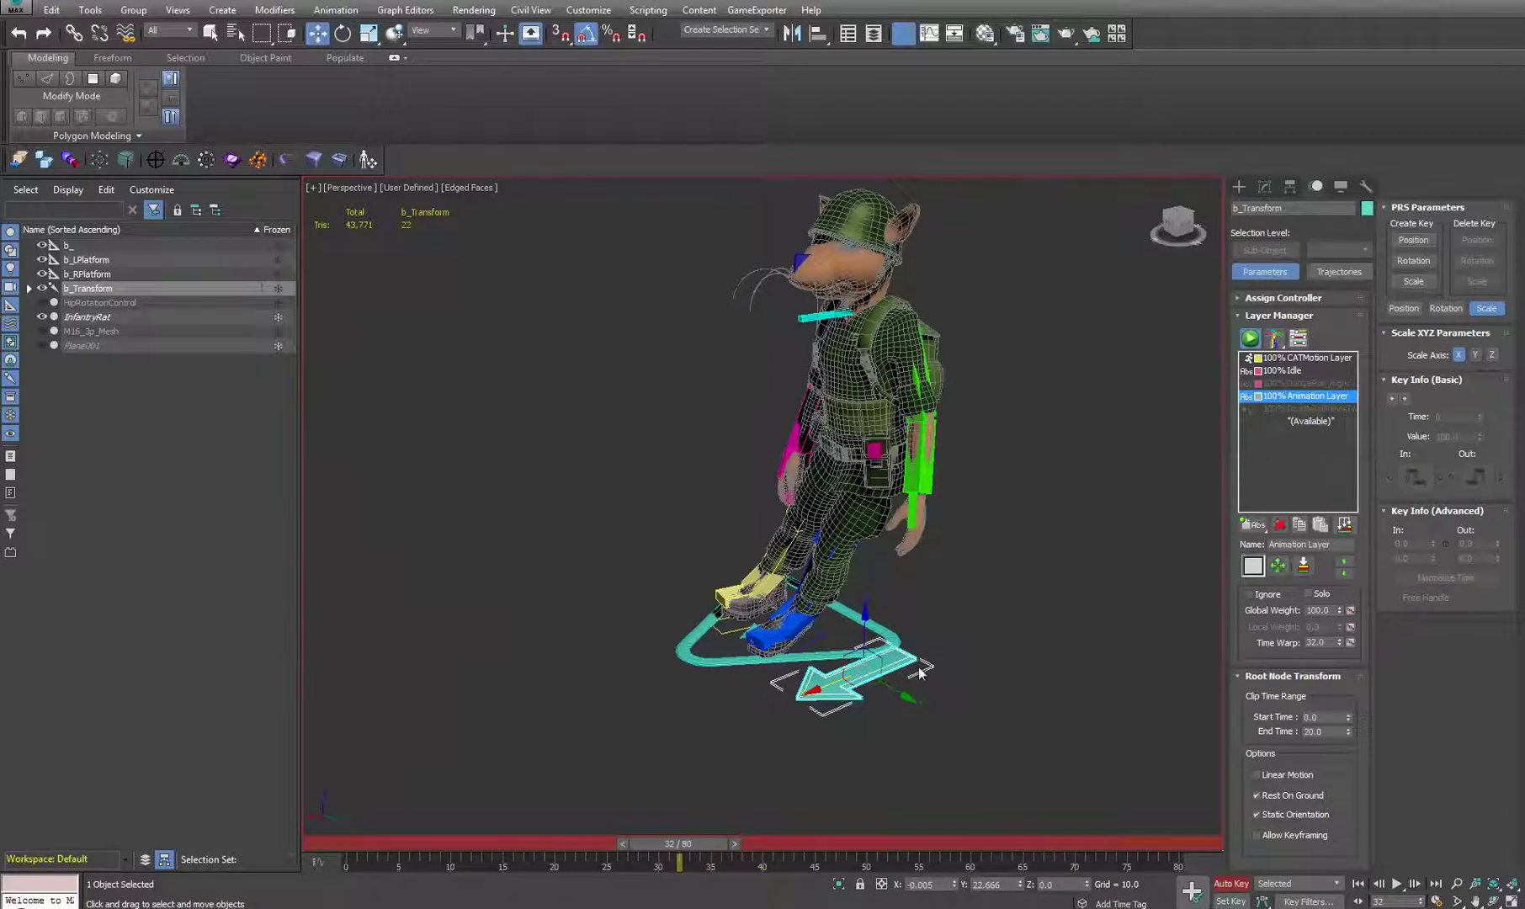
pyautogui.keyDown('alt'); pyautogui.moveTo(782, 591); pyautogui.dragTo(850, 578, button='middle'); pyautogui.keyUp('alt')
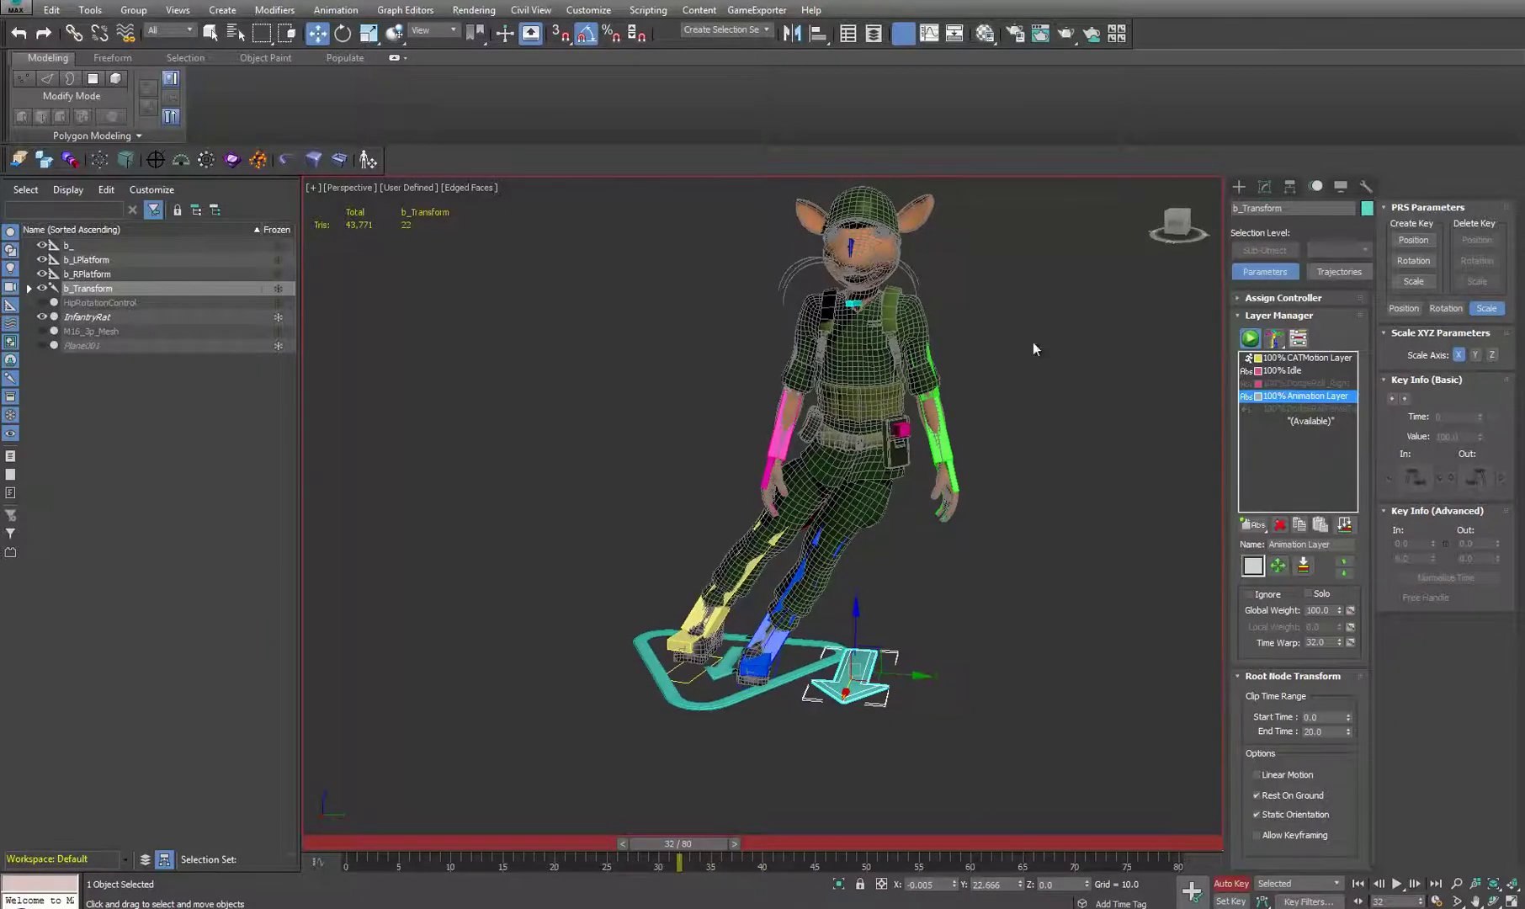
pyautogui.click(1260, 526)
pyautogui.click(1256, 564)
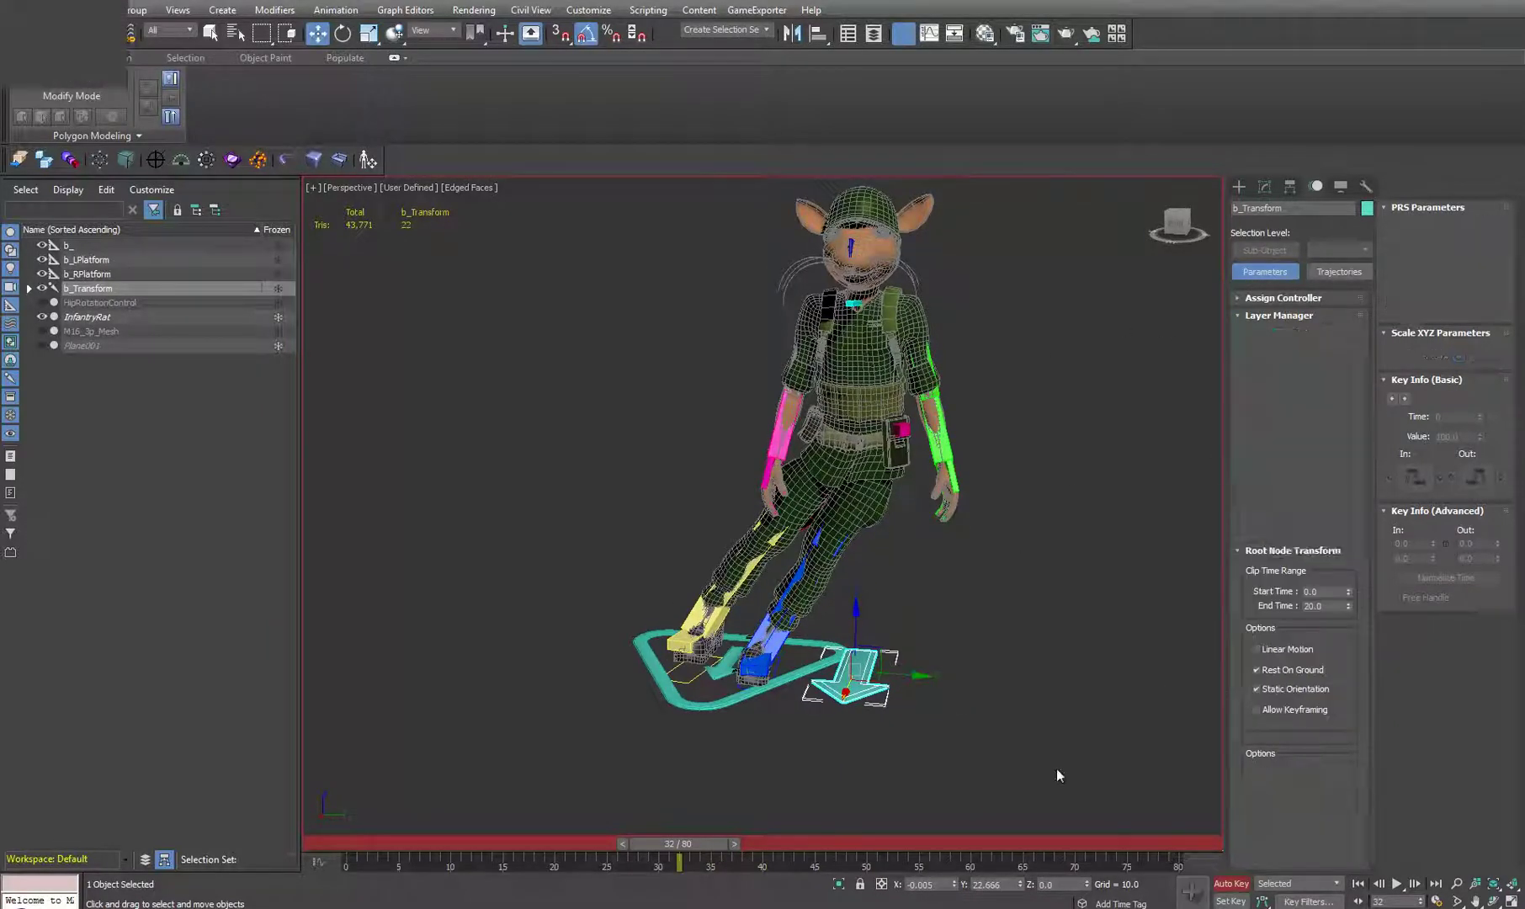
# Step: Set keys for the b_Transform root node on the adjustment layer at frames 0 and 80
pyautogui.moveTo(706, 840); pyautogui.dragTo(362, 844)
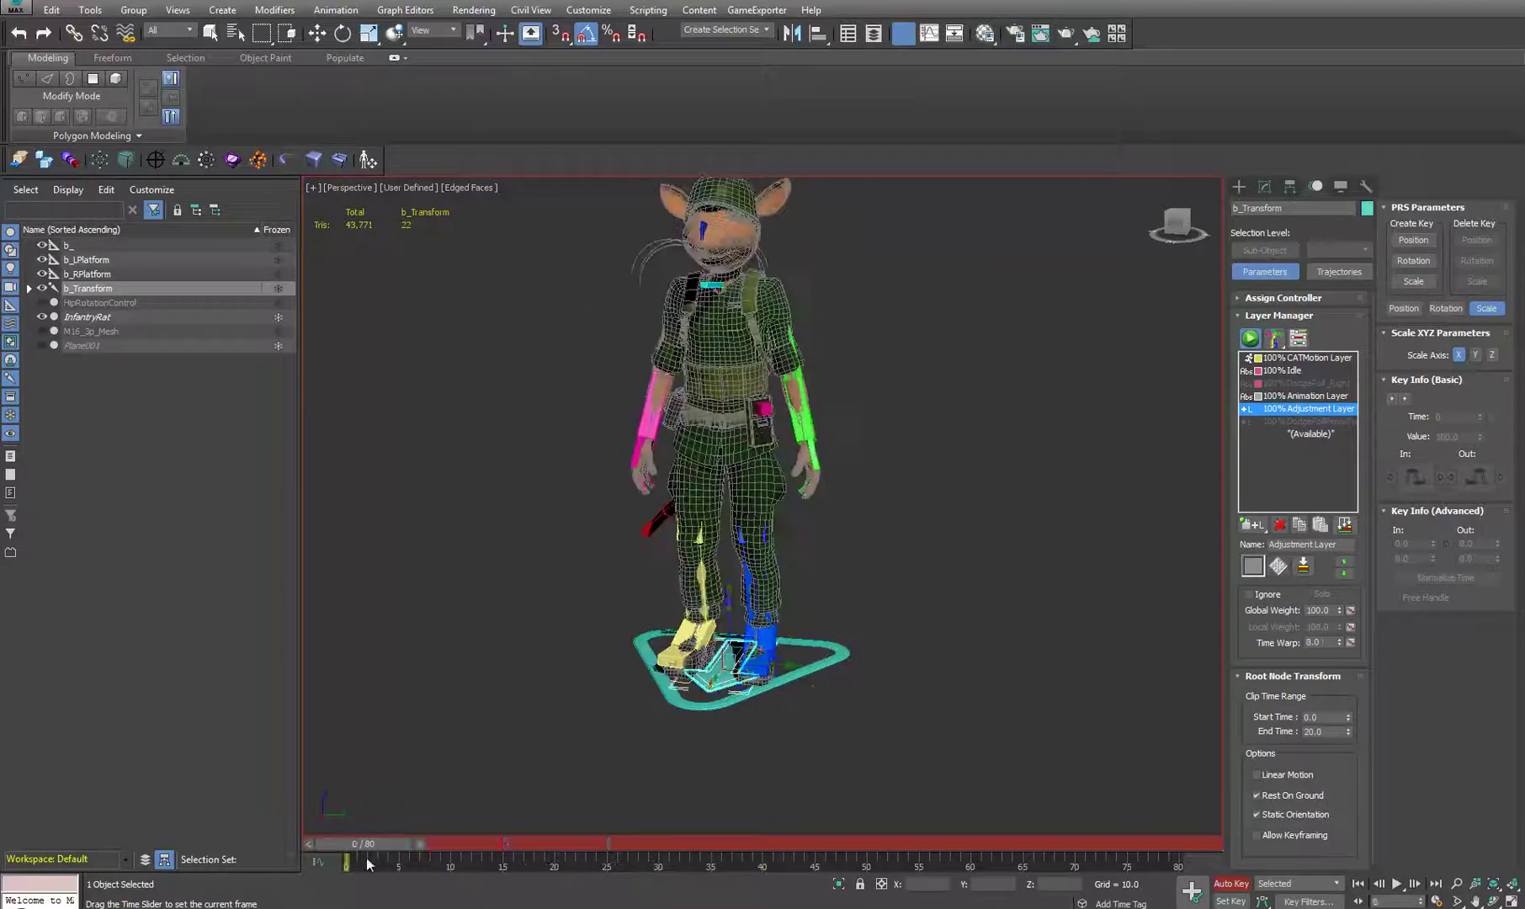
pyautogui.click(1193, 892)
pyautogui.click(1185, 845)
pyautogui.click(1192, 889)
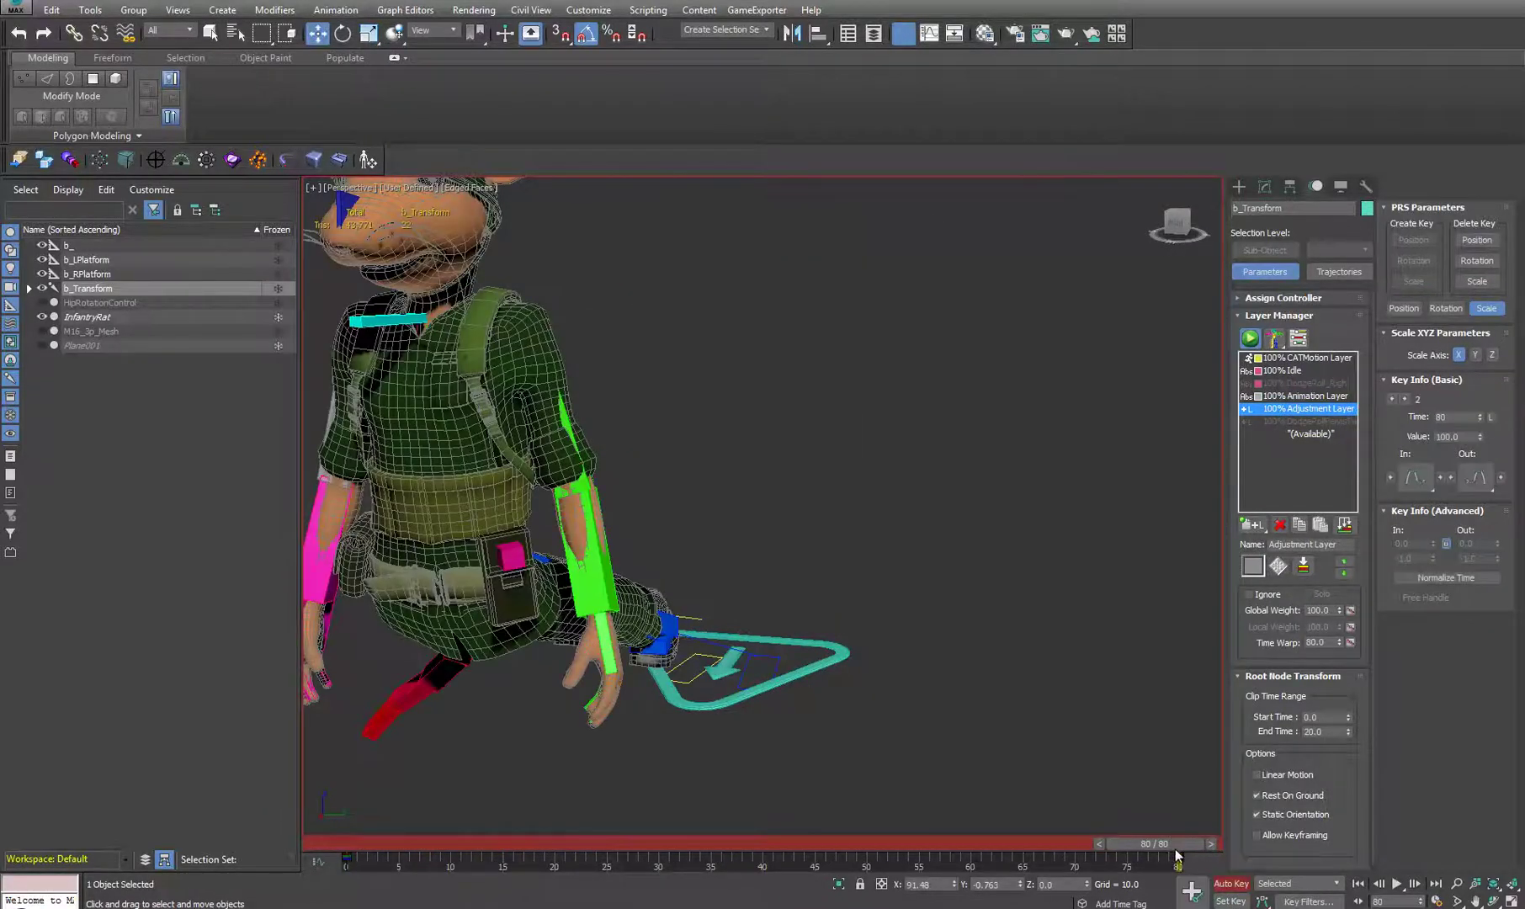
pyautogui.moveTo(544, 670); pyautogui.dragTo(674, 698, button='middle')
pyautogui.keyDown('alt'); pyautogui.moveTo(673, 698); pyautogui.dragTo(647, 707, button='middle'); pyautogui.keyUp('alt')
pyautogui.scroll(-3, 646, 707)
pyautogui.moveTo(720, 665); pyautogui.dragTo(698, 510, button='middle')
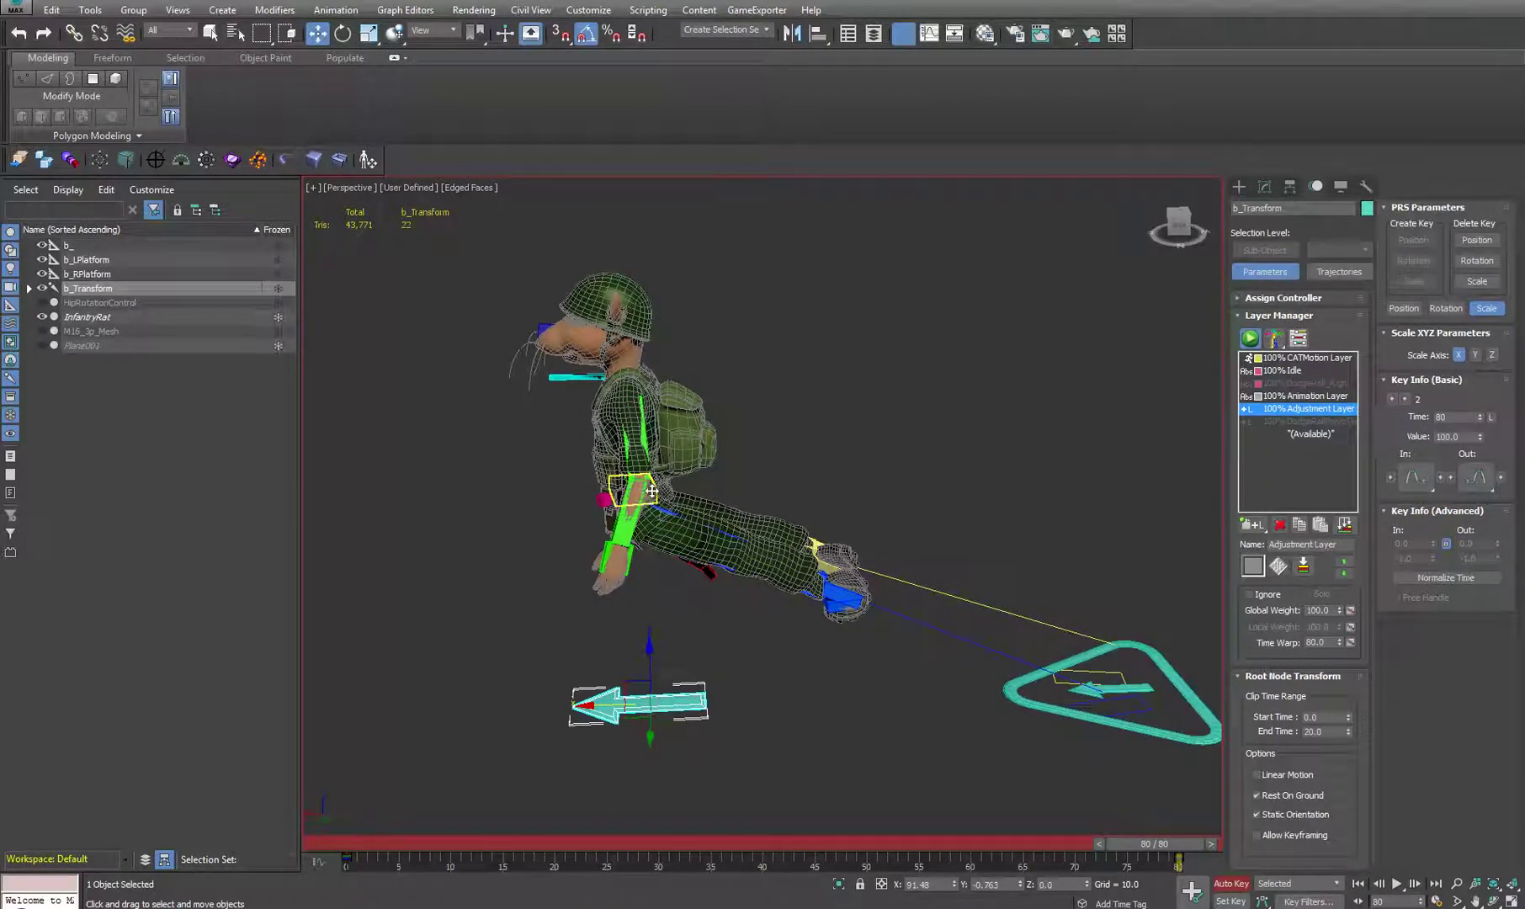
# Step: Key the pelvis at frame 80 on the adjustment layer, and shift it sideways onto the platform at frame 0
pyautogui.click(652, 491)
pyautogui.click(1195, 894)
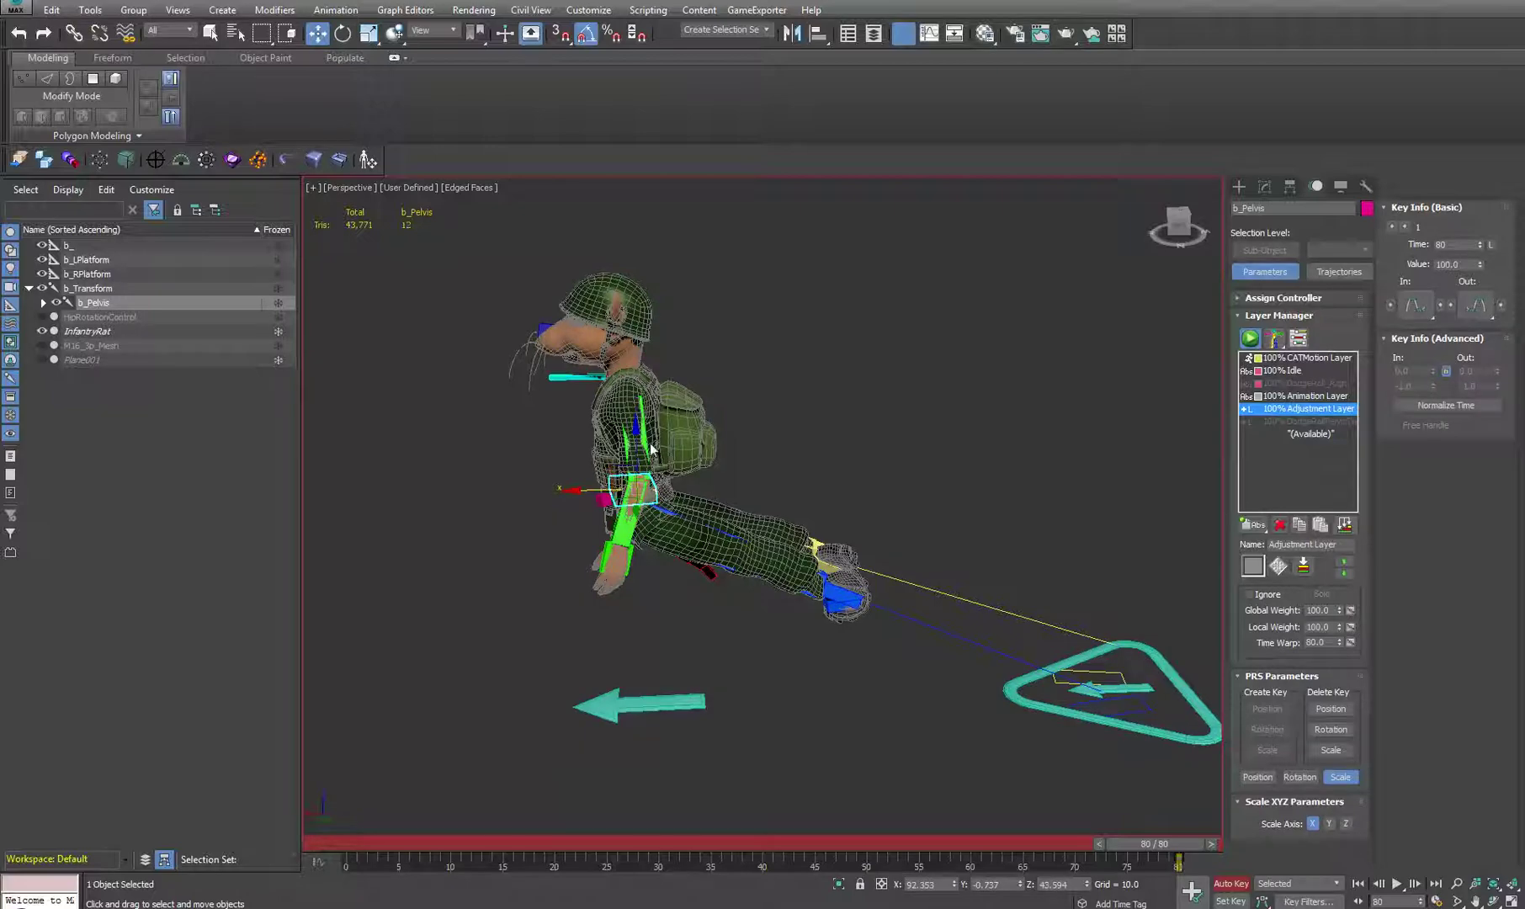
pyautogui.keyDown('alt'); pyautogui.moveTo(638, 440); pyautogui.dragTo(649, 528, button='middle'); pyautogui.keyUp('alt')
pyautogui.moveTo(738, 503); pyautogui.dragTo(934, 547)
pyautogui.moveTo(1143, 844); pyautogui.dragTo(915, 821)
pyautogui.moveTo(1139, 834); pyautogui.dragTo(314, 788)
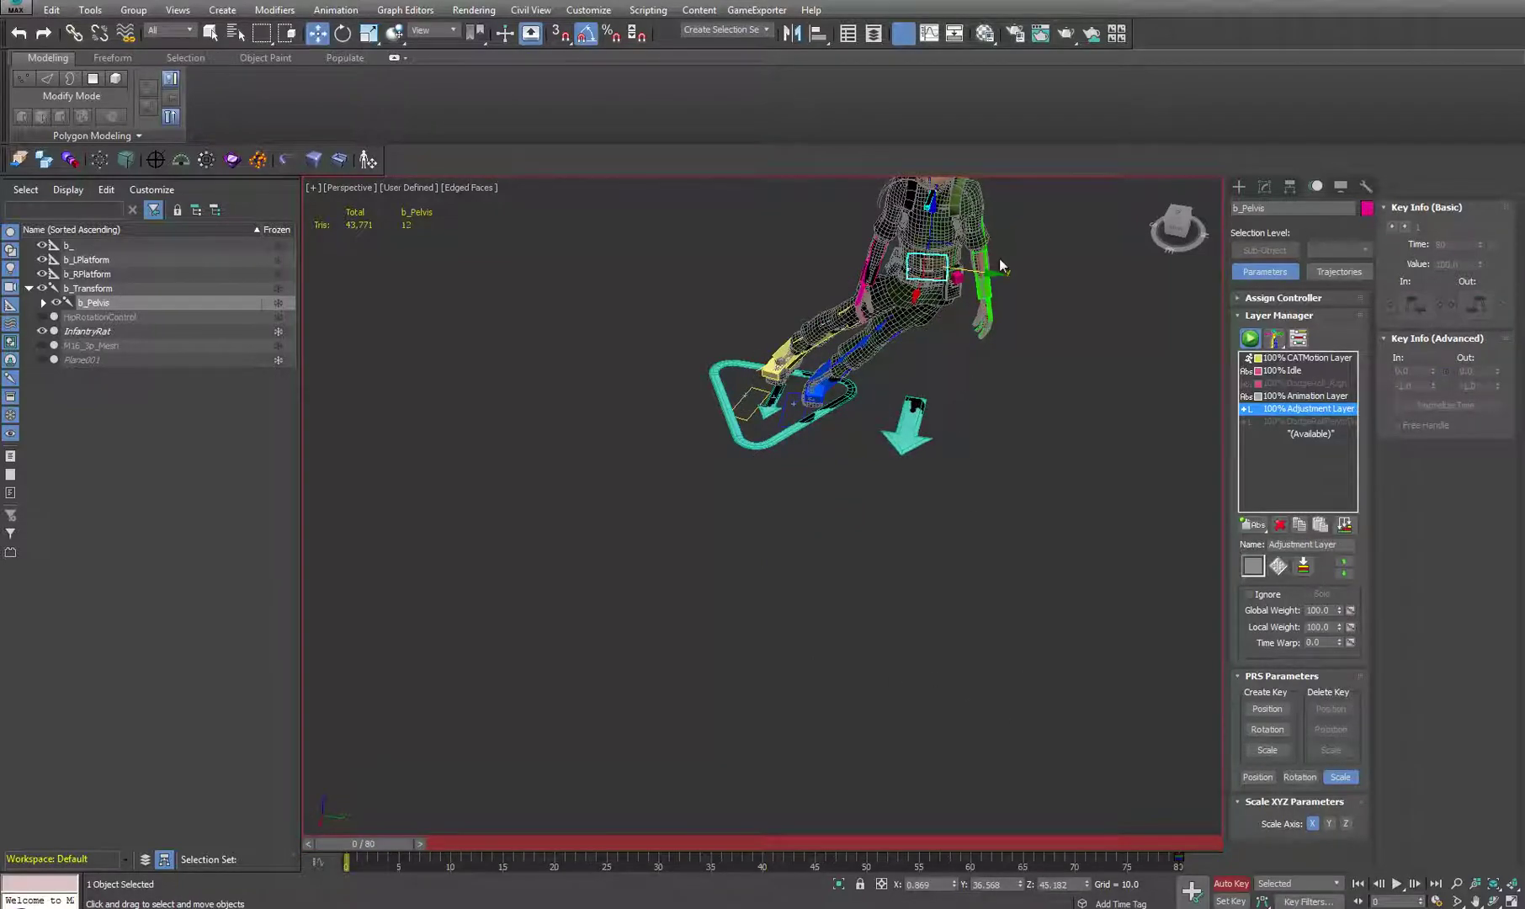
pyautogui.moveTo(995, 277); pyautogui.dragTo(836, 276)
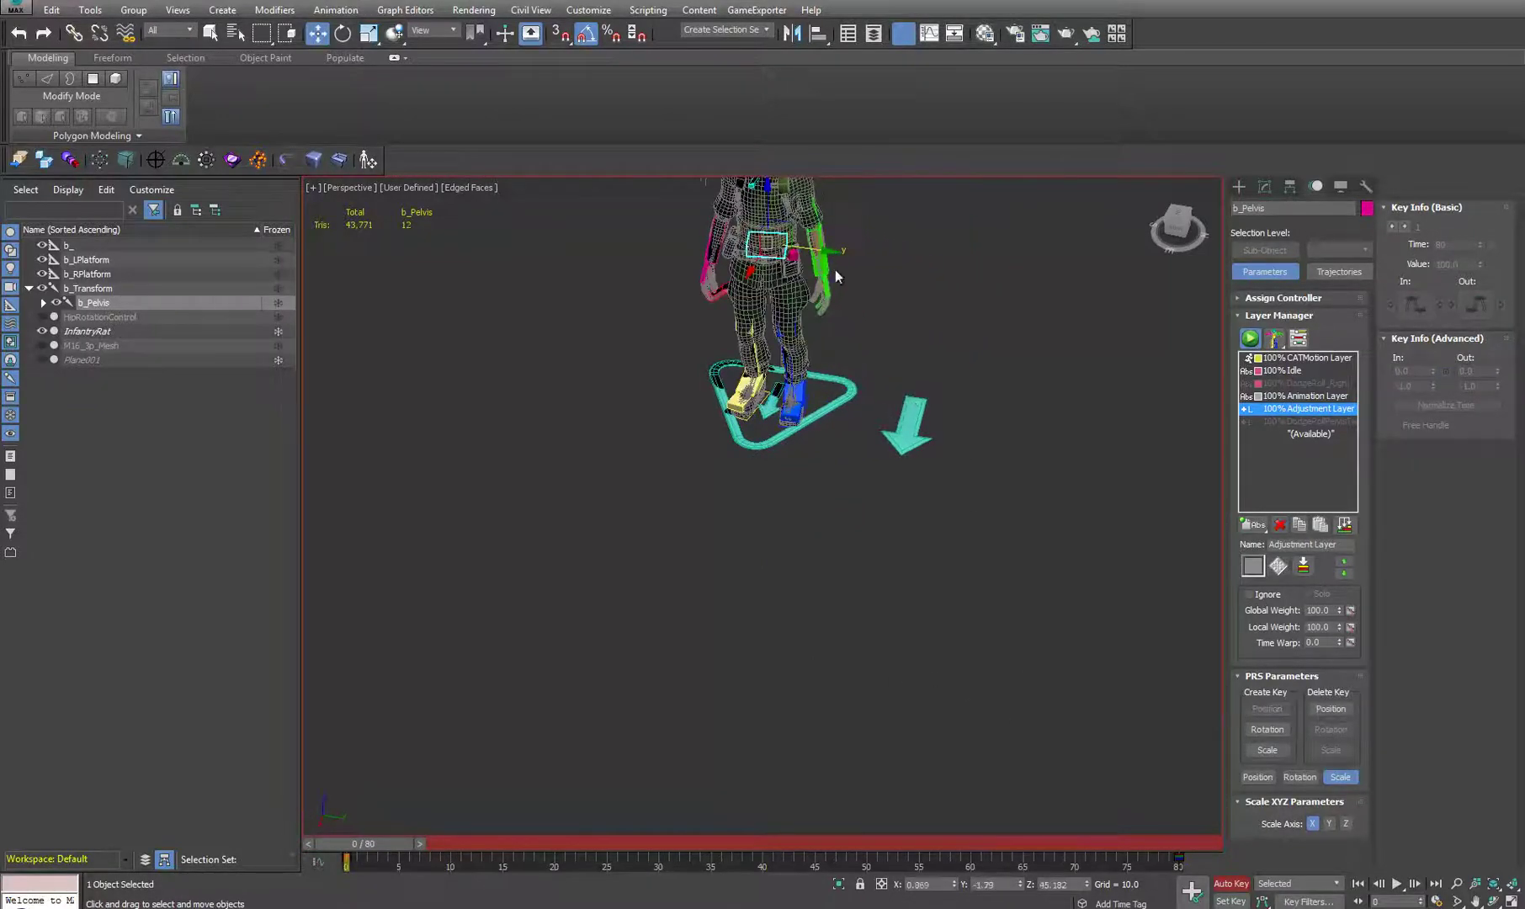
# Step: Scrub to frame 17 and examine the pelvis's Additive to Setup Pose option in its link info
pyautogui.moveTo(341, 854); pyautogui.dragTo(524, 842)
pyautogui.click(1287, 187)
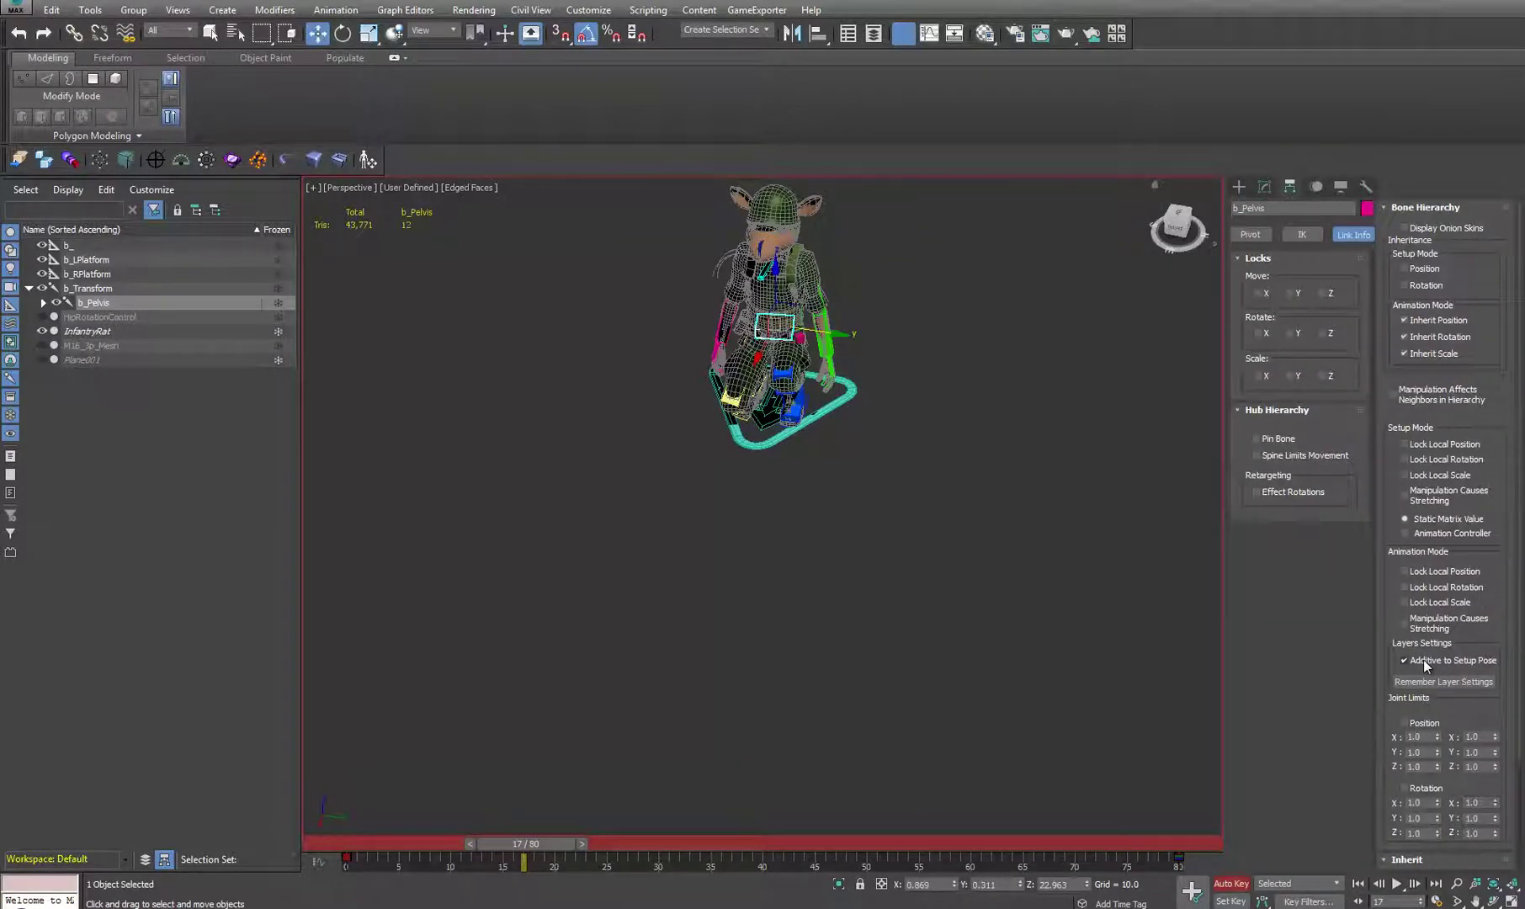
pyautogui.keyDown('alt'); pyautogui.moveTo(892, 480); pyautogui.dragTo(864, 449, button='middle'); pyautogui.keyUp('alt')
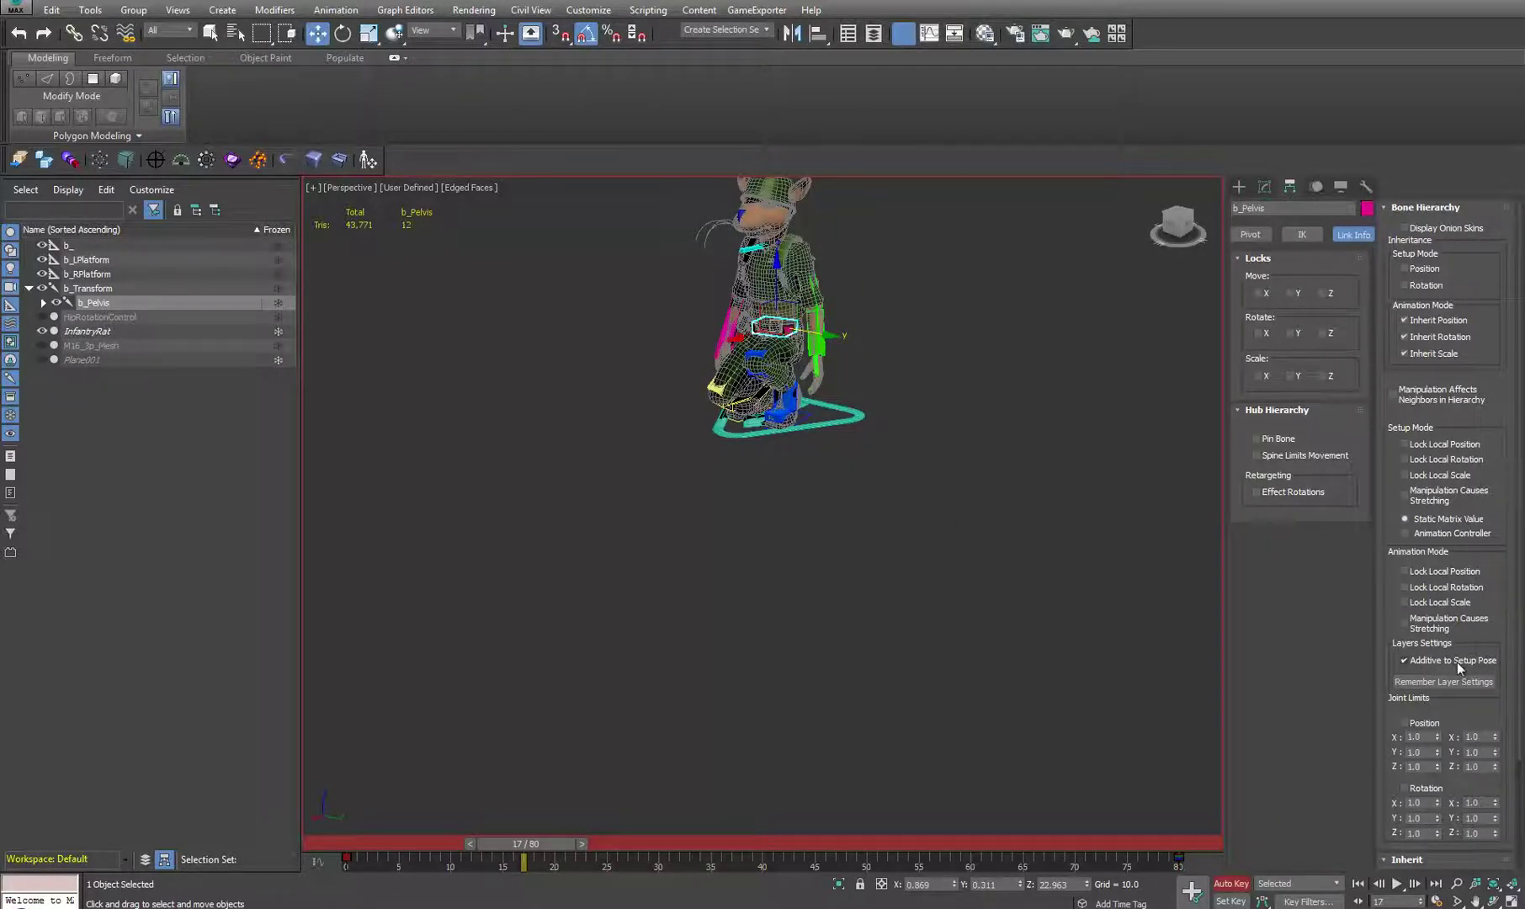
pyautogui.moveTo(447, 435); pyautogui.dragTo(516, 683, button='middle')
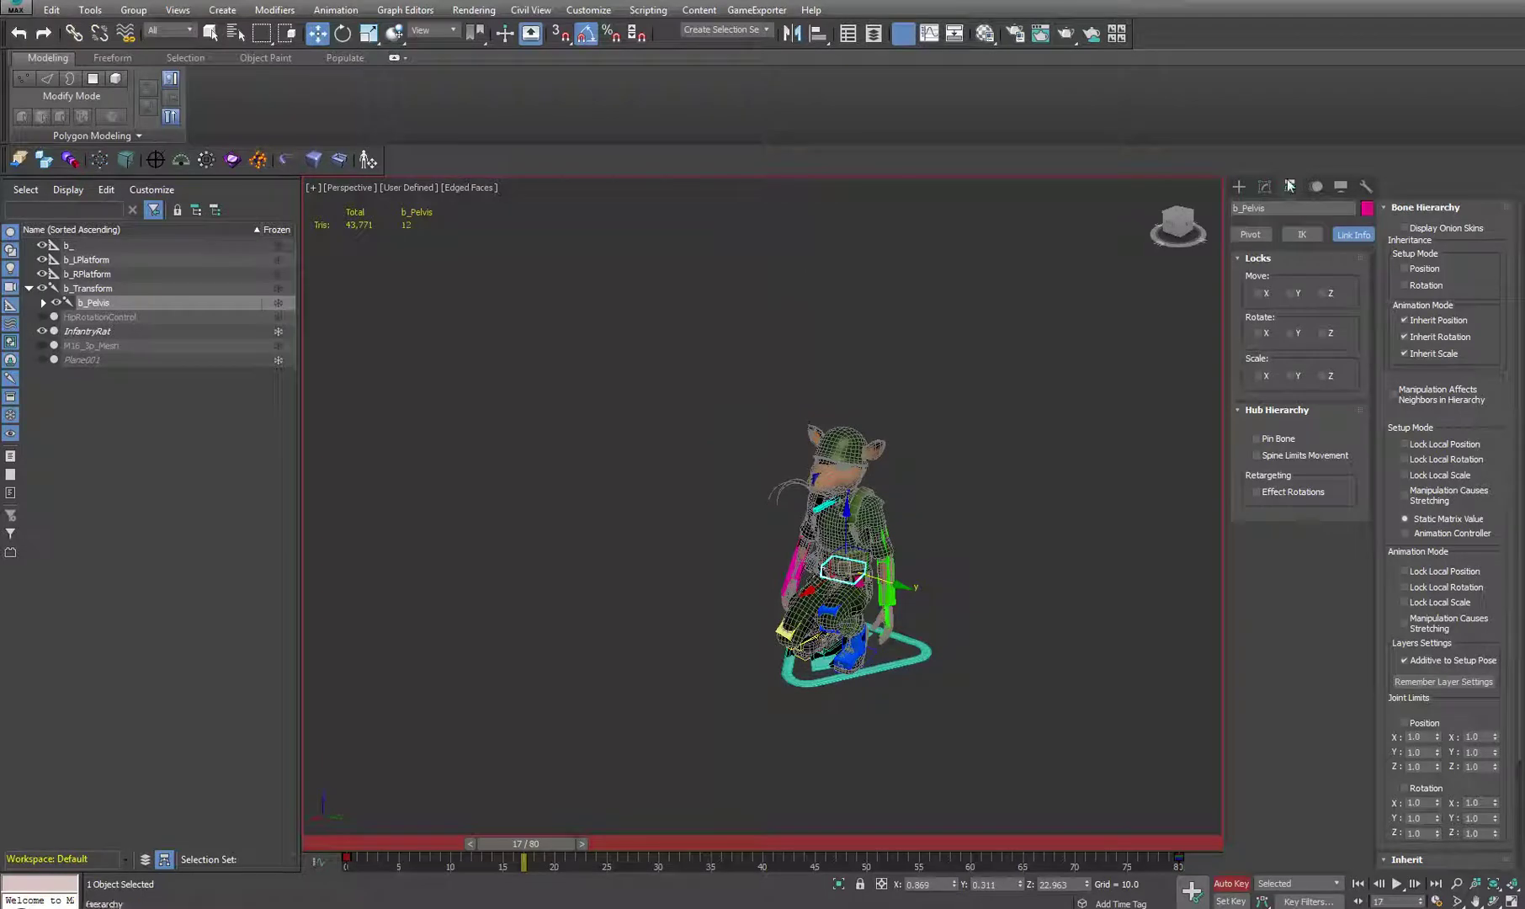
pyautogui.click(1316, 187)
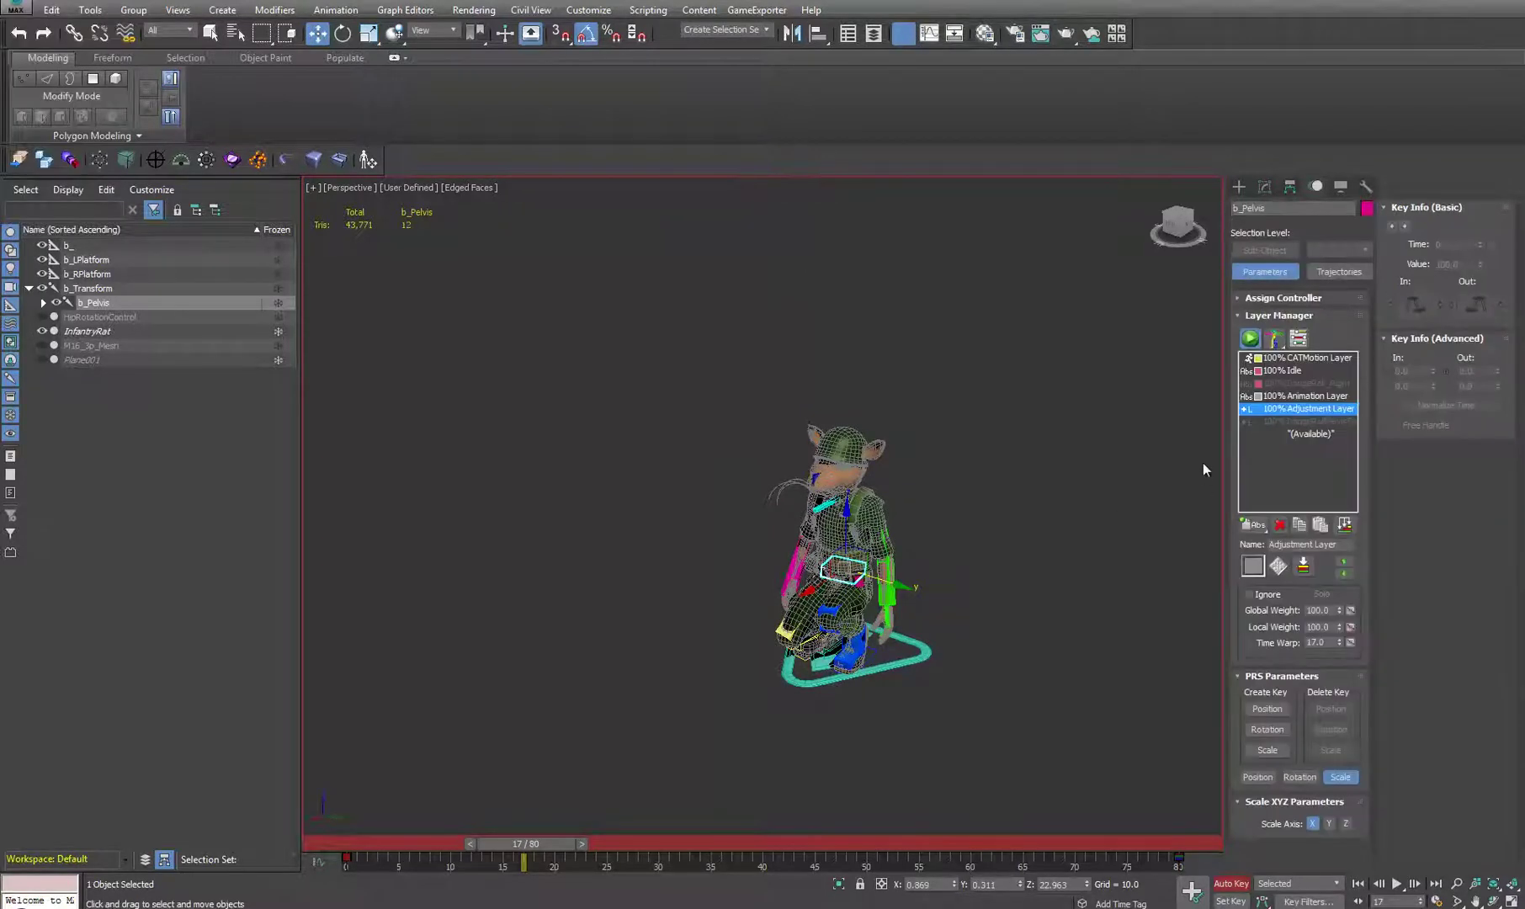
# Step: Delete the adjustment layer and the Animation Layer, and make the CATMotion Layer active
pyautogui.click(1280, 525)
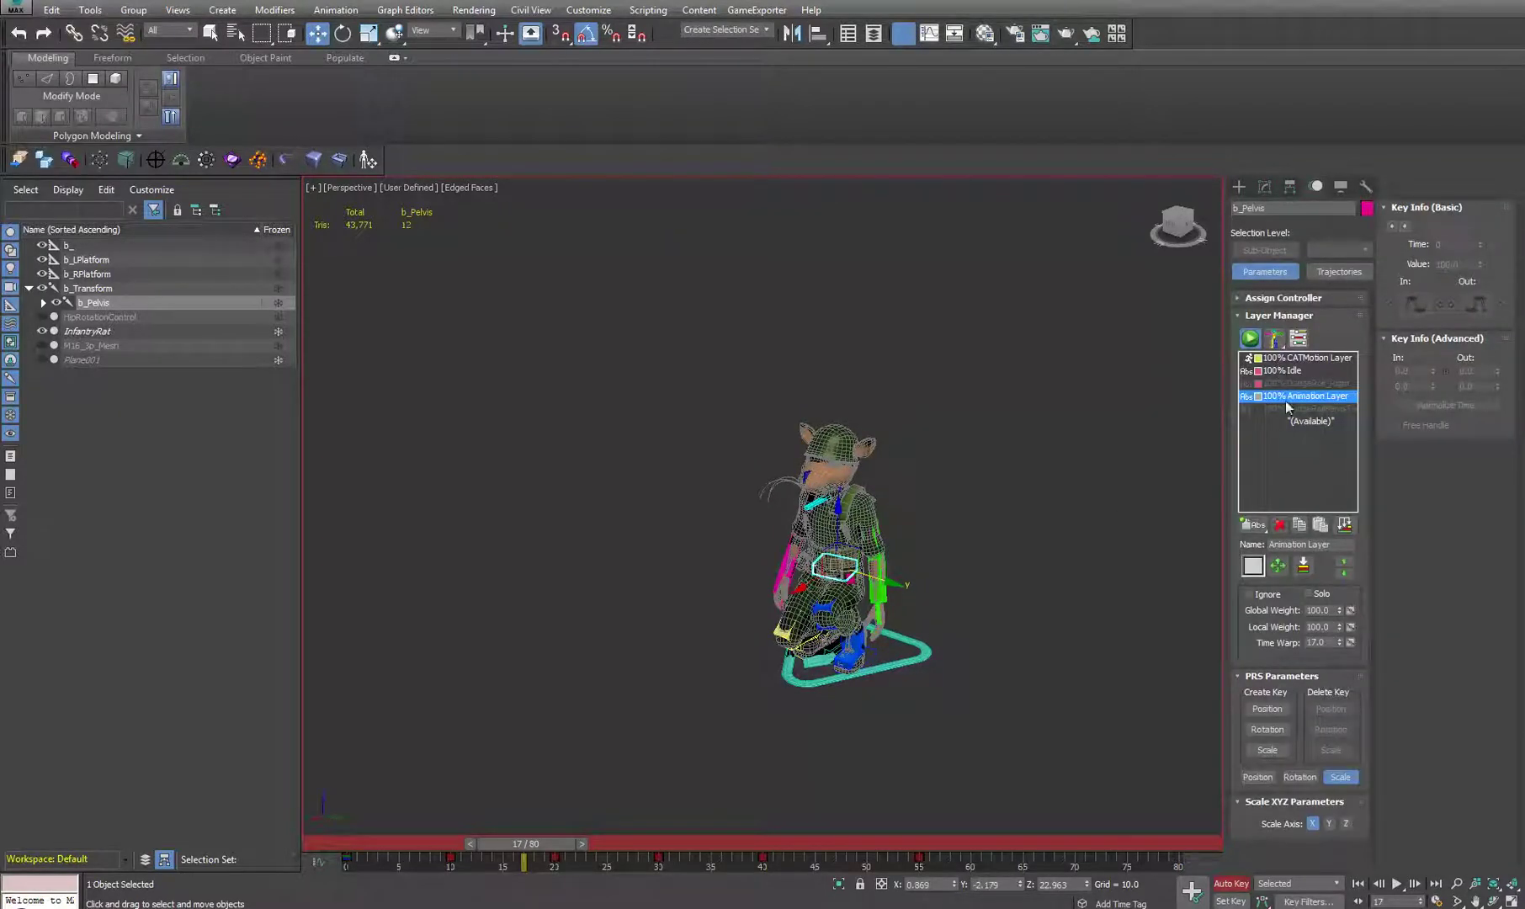
pyautogui.click(1279, 525)
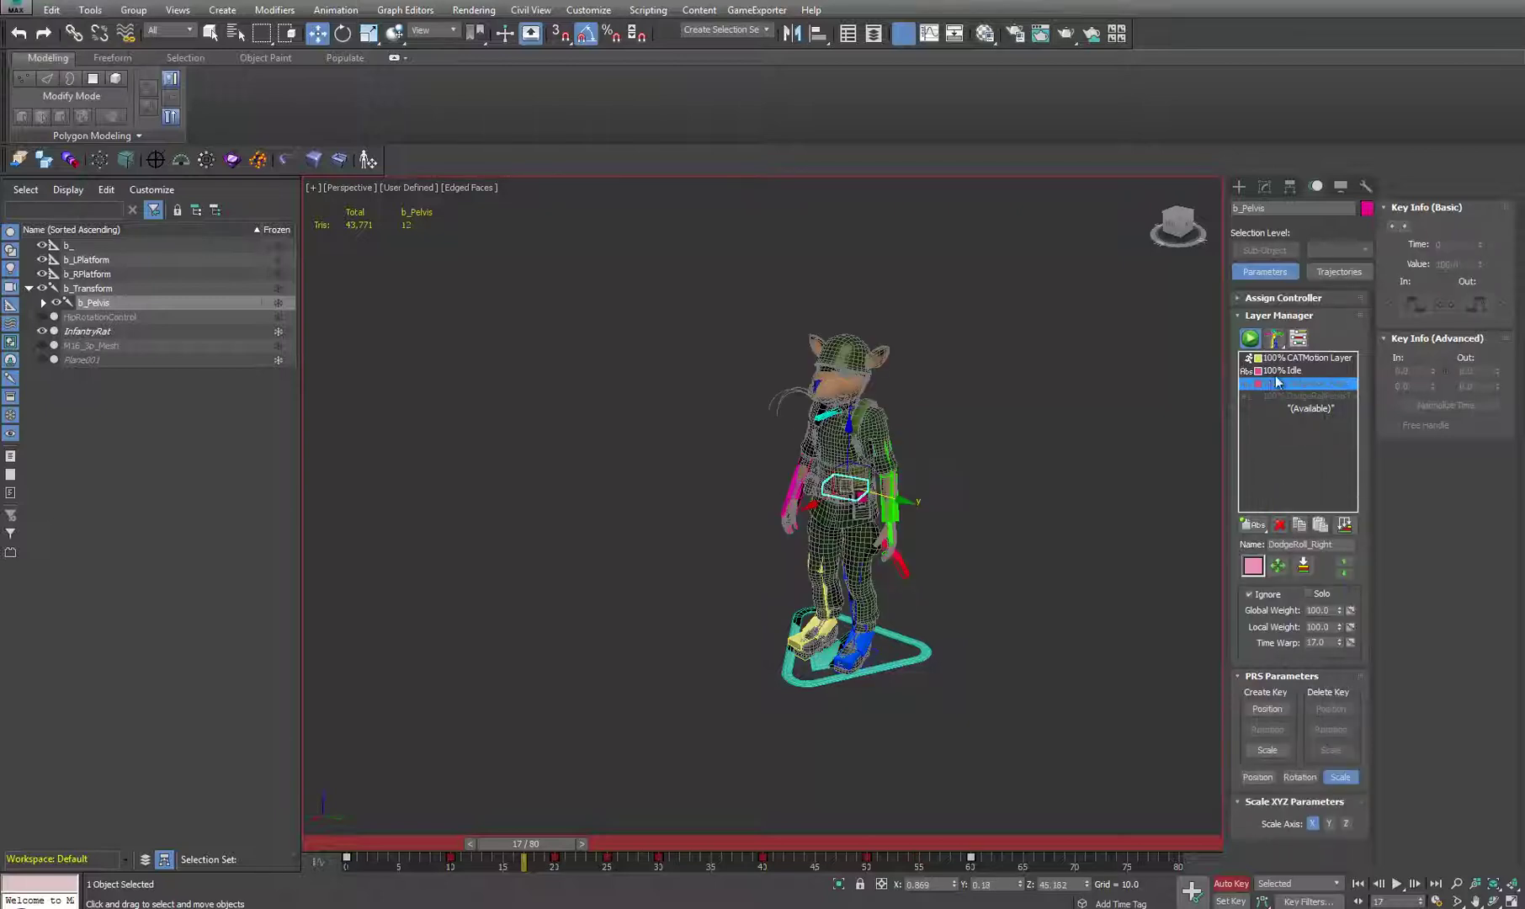
pyautogui.keyDown('alt'); pyautogui.moveTo(692, 661); pyautogui.dragTo(742, 644, button='middle'); pyautogui.keyUp('alt')
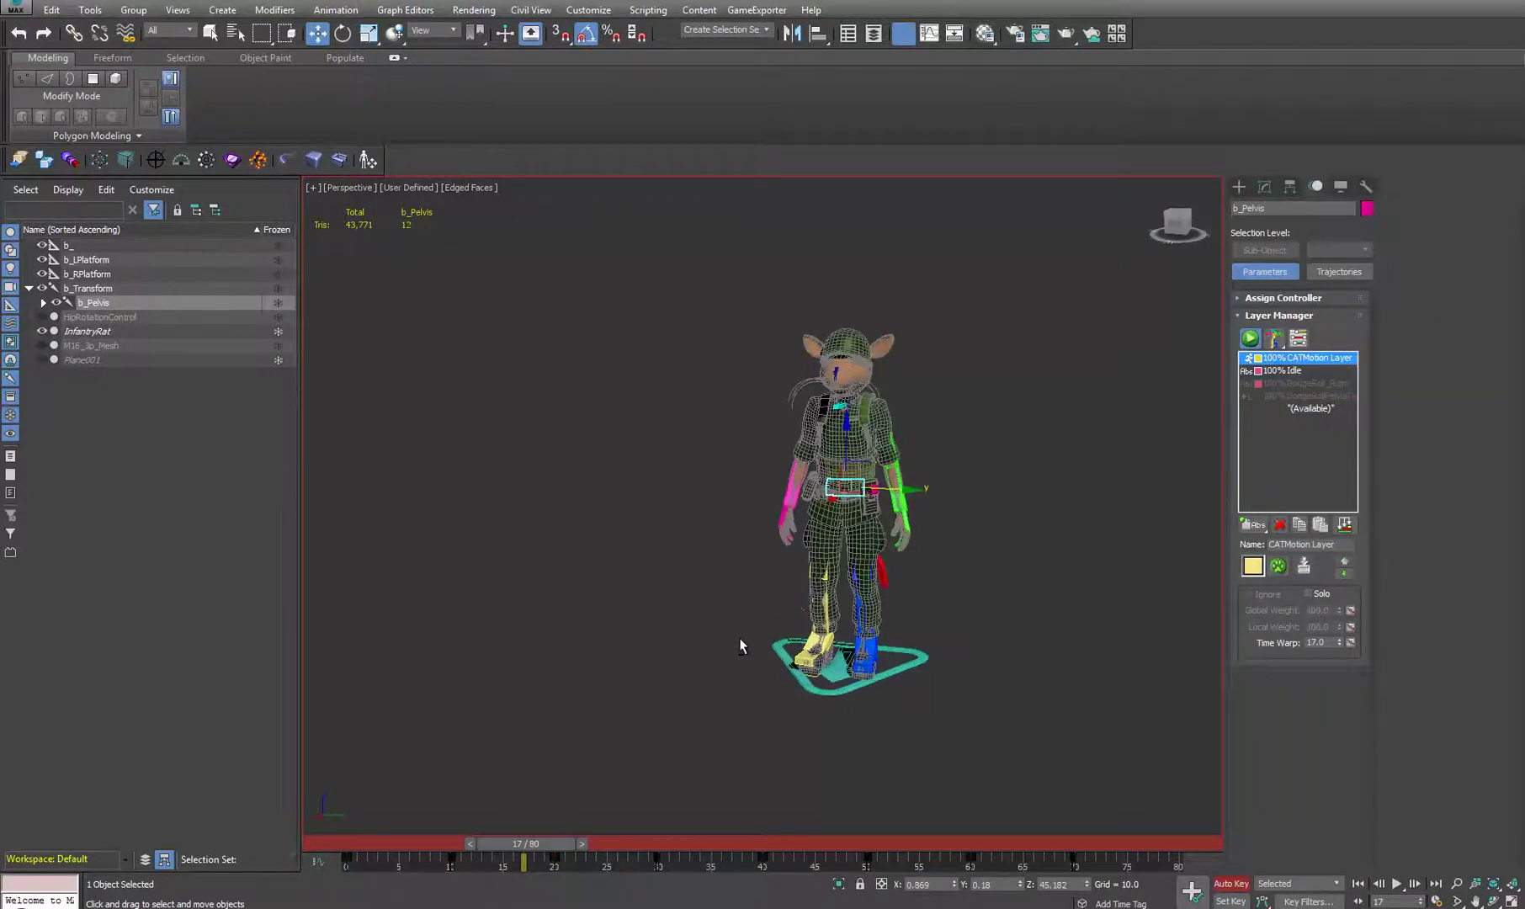
pyautogui.moveTo(1008, 439); pyautogui.dragTo(946, 493, button='middle')
pyautogui.click(1264, 528)
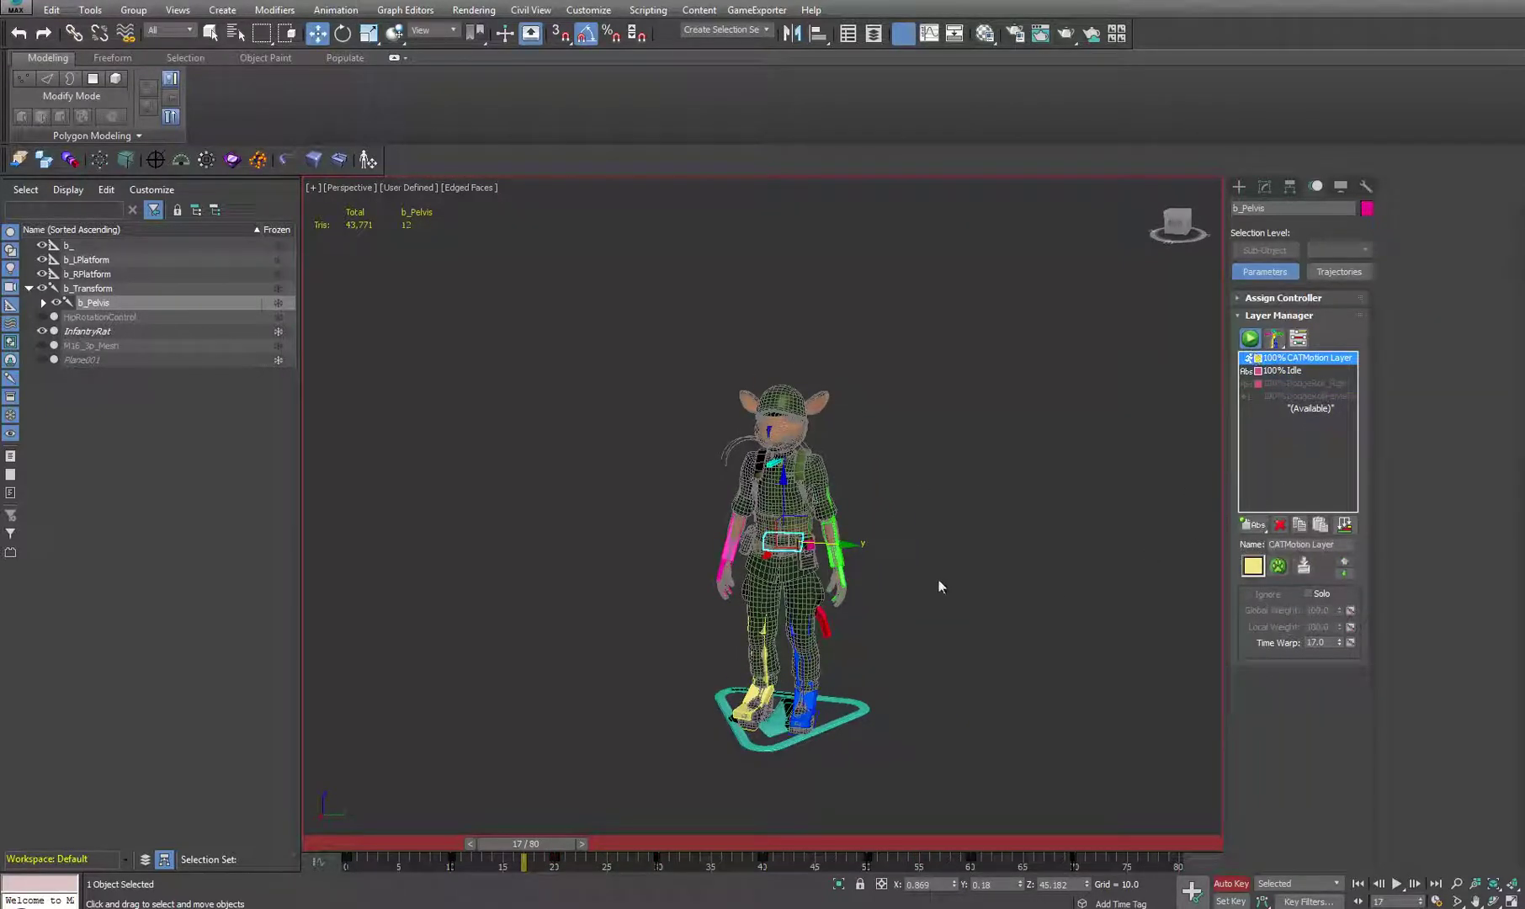
pyautogui.moveTo(940, 582); pyautogui.dragTo(872, 517, button='middle')
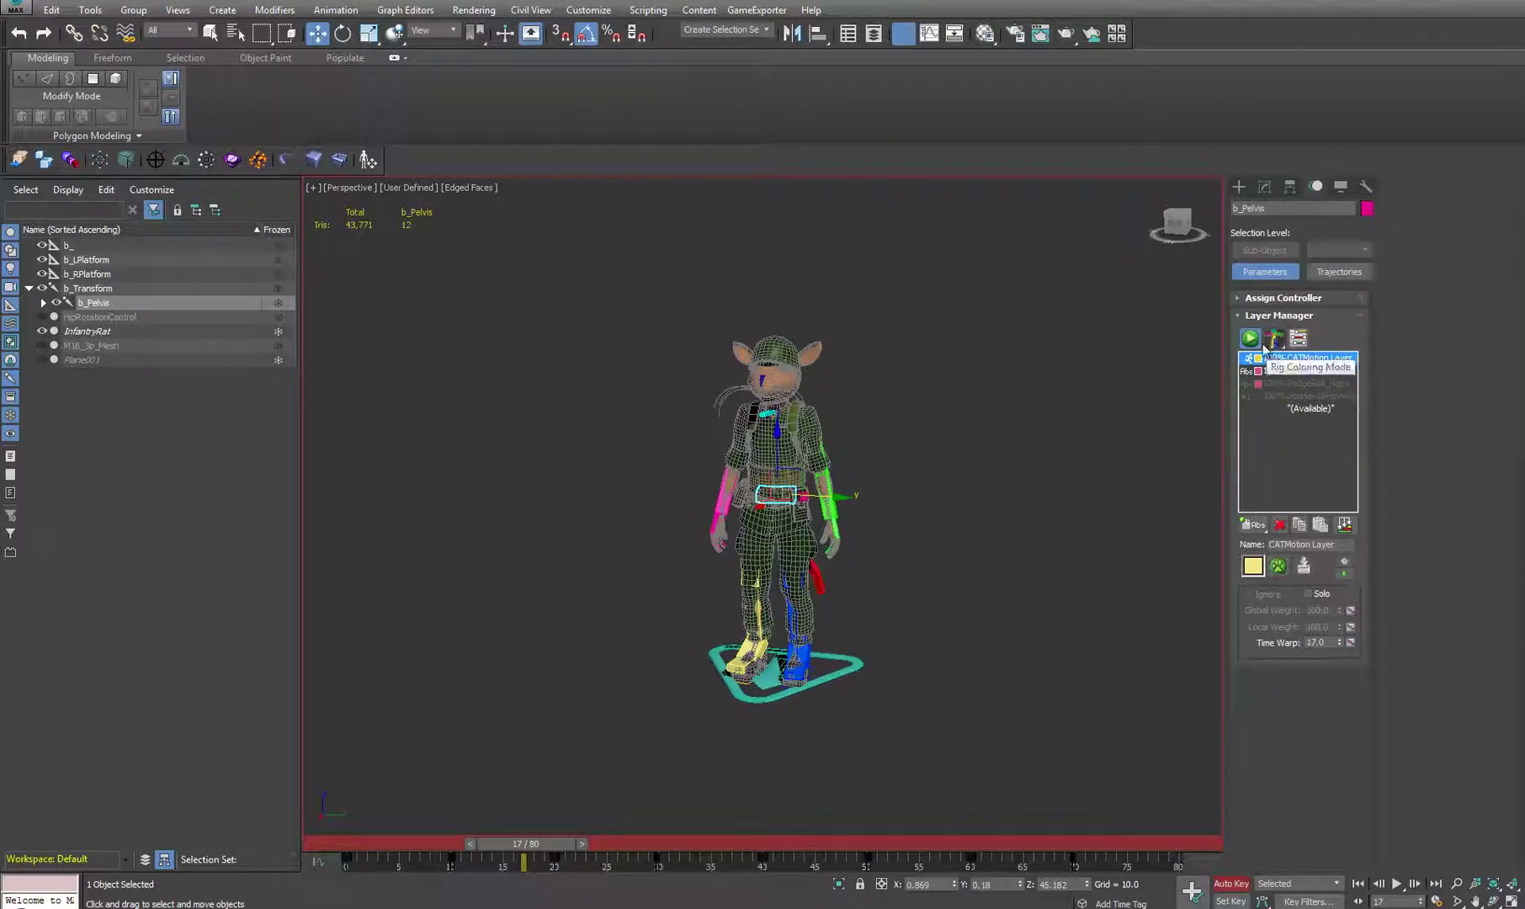
# Step: Compare the rig's animation and setup modes, leave it in Setup mode, and turn off edged faces
pyautogui.click(1250, 339)
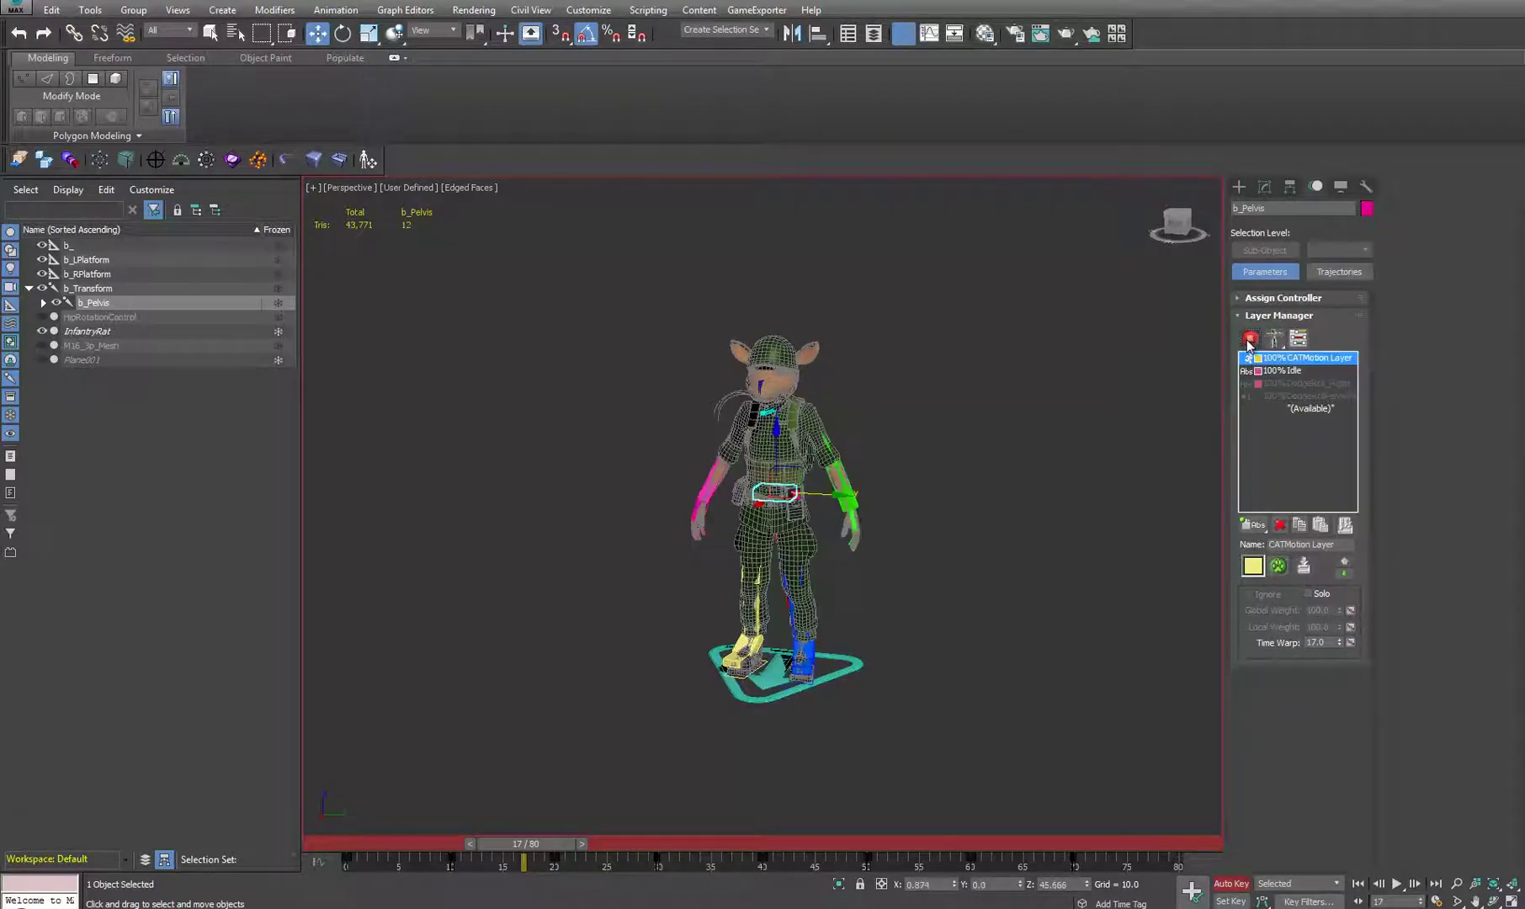
pyautogui.click(1249, 341)
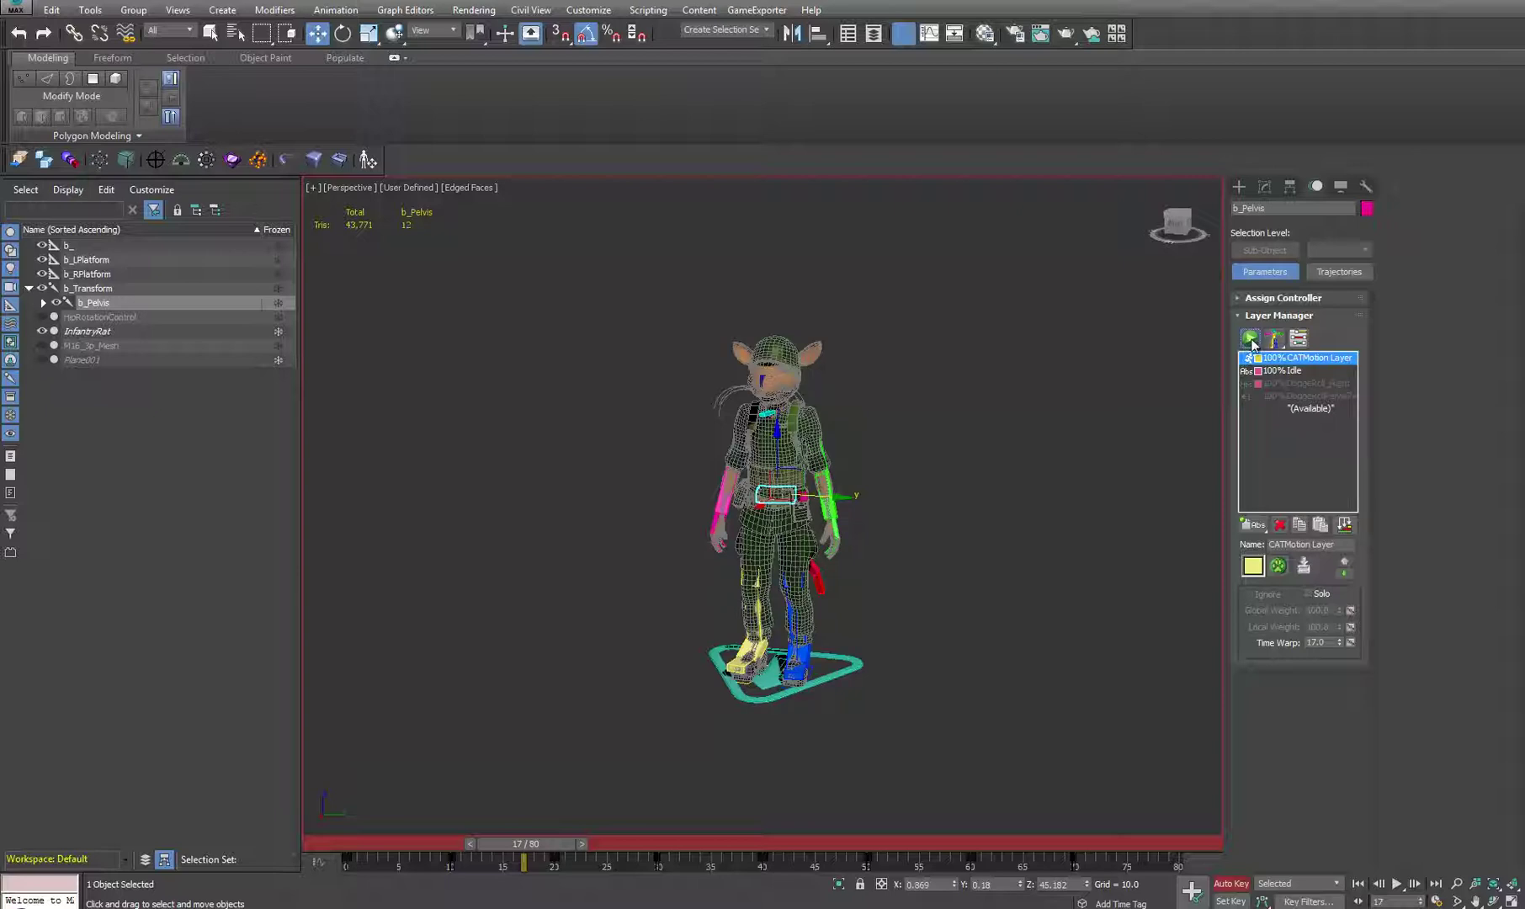
pyautogui.click(1250, 339)
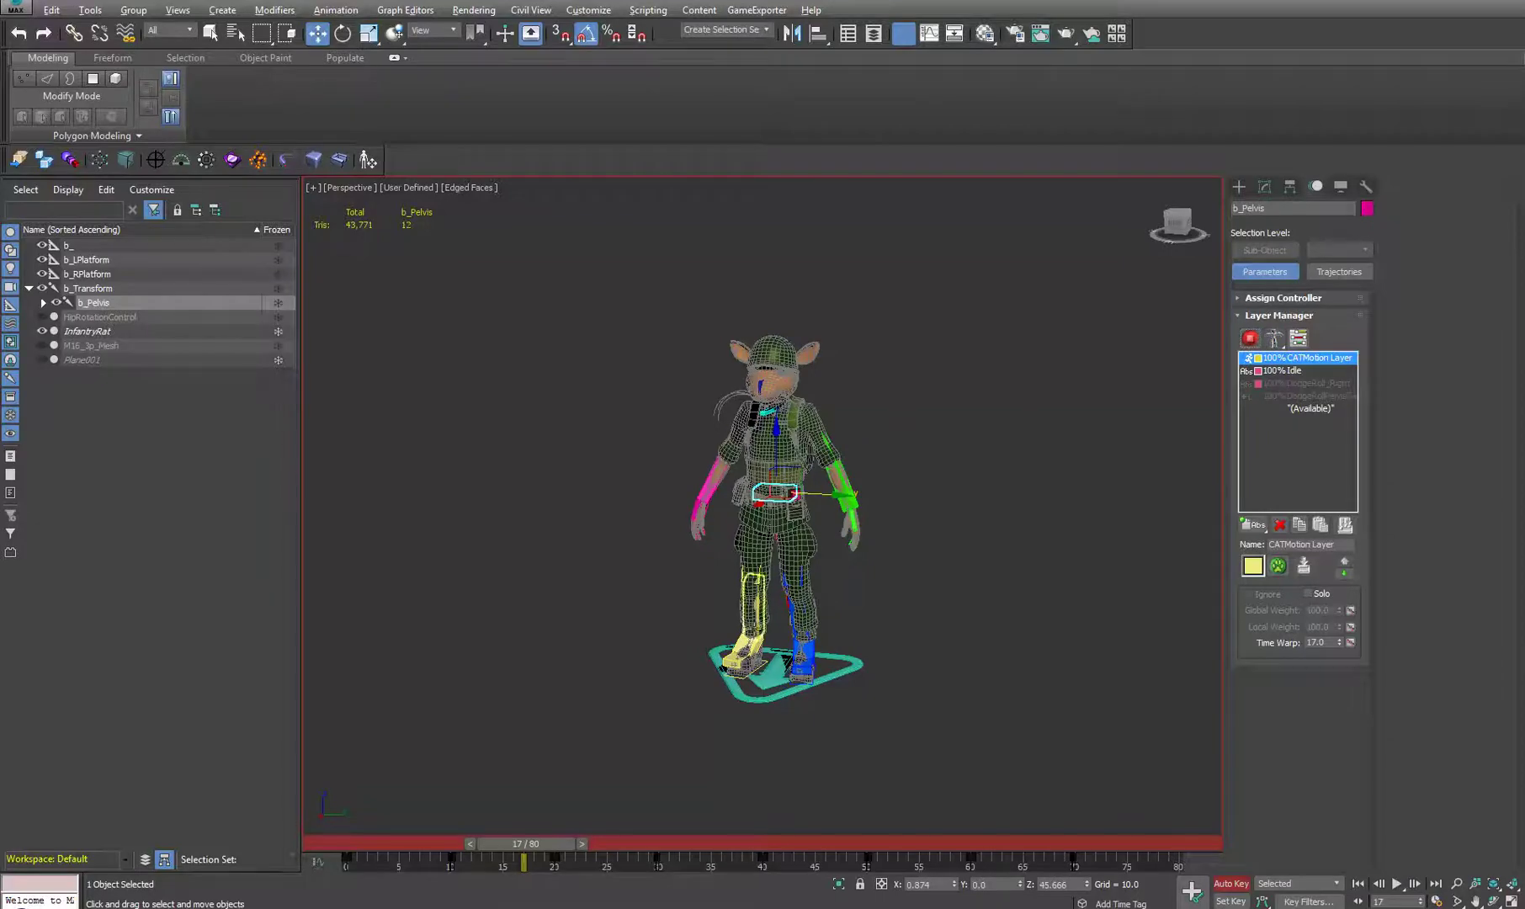
pyautogui.moveTo(752, 603)
pyautogui.keyDown('alt'); pyautogui.mouseDown(button='middle')
pyautogui.moveTo(834, 604)
pyautogui.moveTo(783, 597)
pyautogui.moveTo(764, 679)
pyautogui.moveTo(745, 553)
pyautogui.moveTo(835, 581)
pyautogui.moveTo(877, 461)
pyautogui.moveTo(865, 538)
pyautogui.moveTo(900, 399)
pyautogui.mouseUp(button='middle'); pyautogui.keyUp('alt')
pyautogui.scroll(4, 772, 537)
pyautogui.press('F4')
pyautogui.scroll(-4, 821, 554)
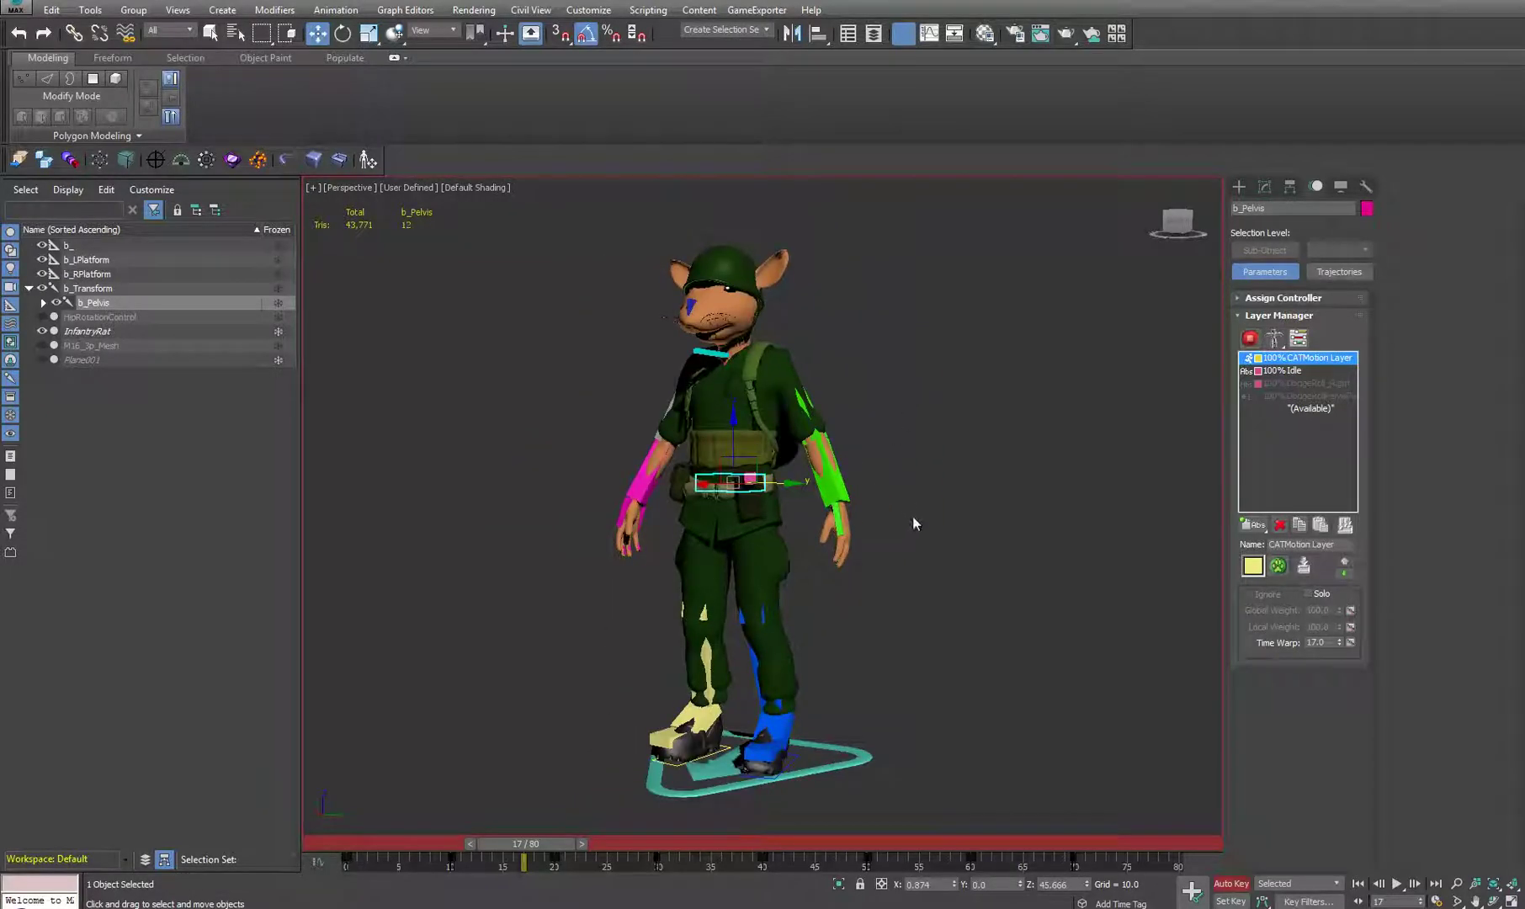
# Step: Select b_Transform with all its child bones, unfreeze the InfantryRat mesh, and add it to the selection
pyautogui.doubleClick(95, 288)
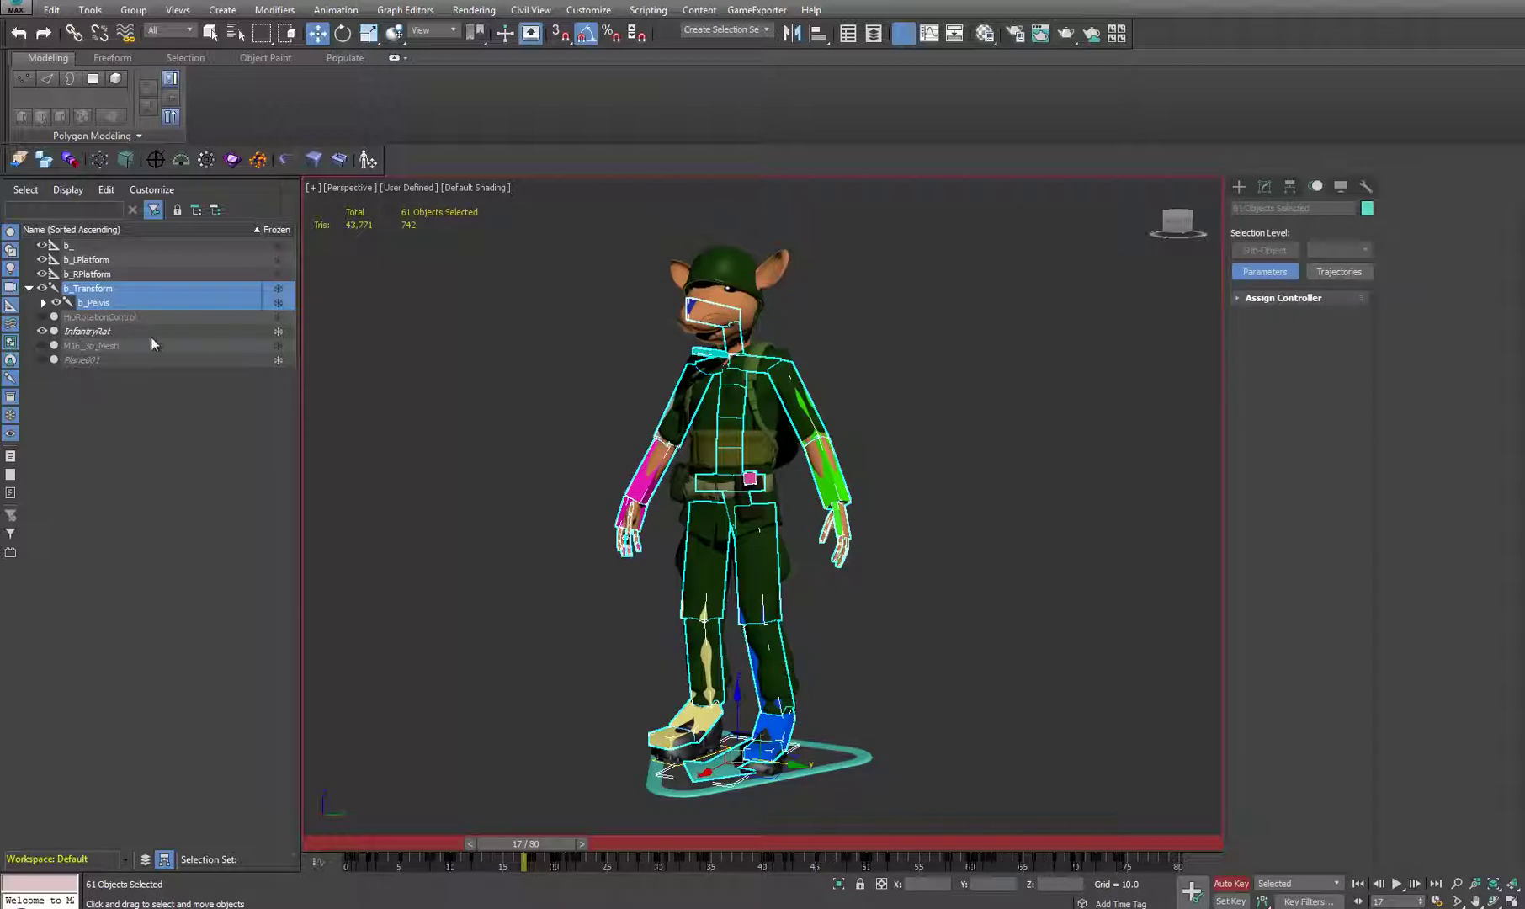
pyautogui.click(279, 332)
pyautogui.keyDown('ctrl'); pyautogui.click(779, 257); pyautogui.keyUp('ctrl')
pyautogui.keyDown('alt'); pyautogui.moveTo(904, 435); pyautogui.dragTo(947, 442, button='middle'); pyautogui.keyUp('alt')
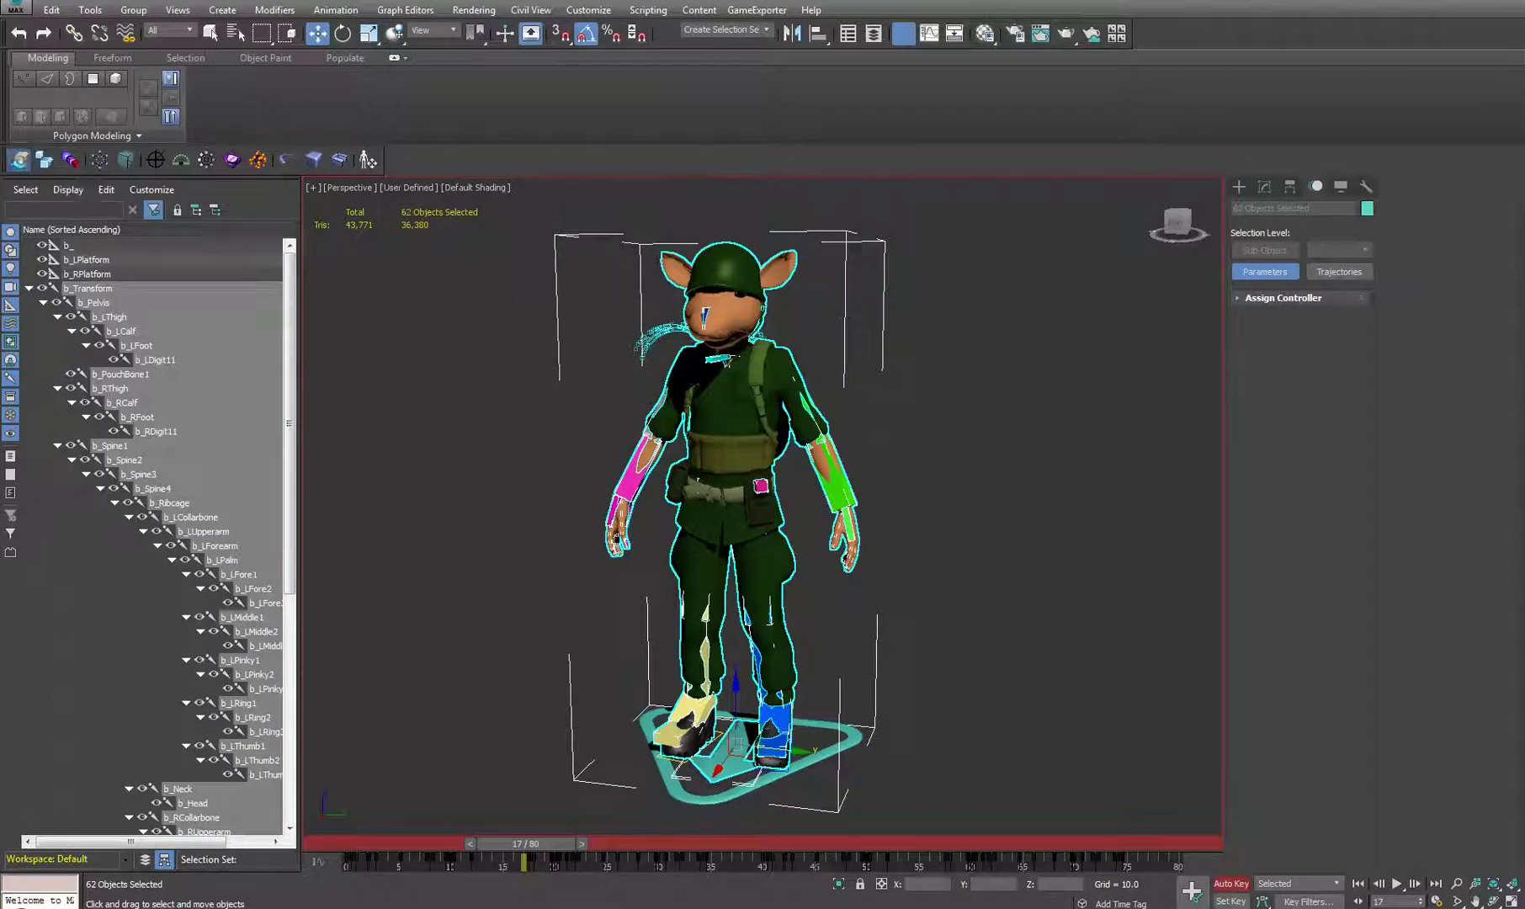
# Step: Start exporting the selection as FBX and create and open a new folder named TutorRat inside NewRatTests
pyautogui.click(19, 159)
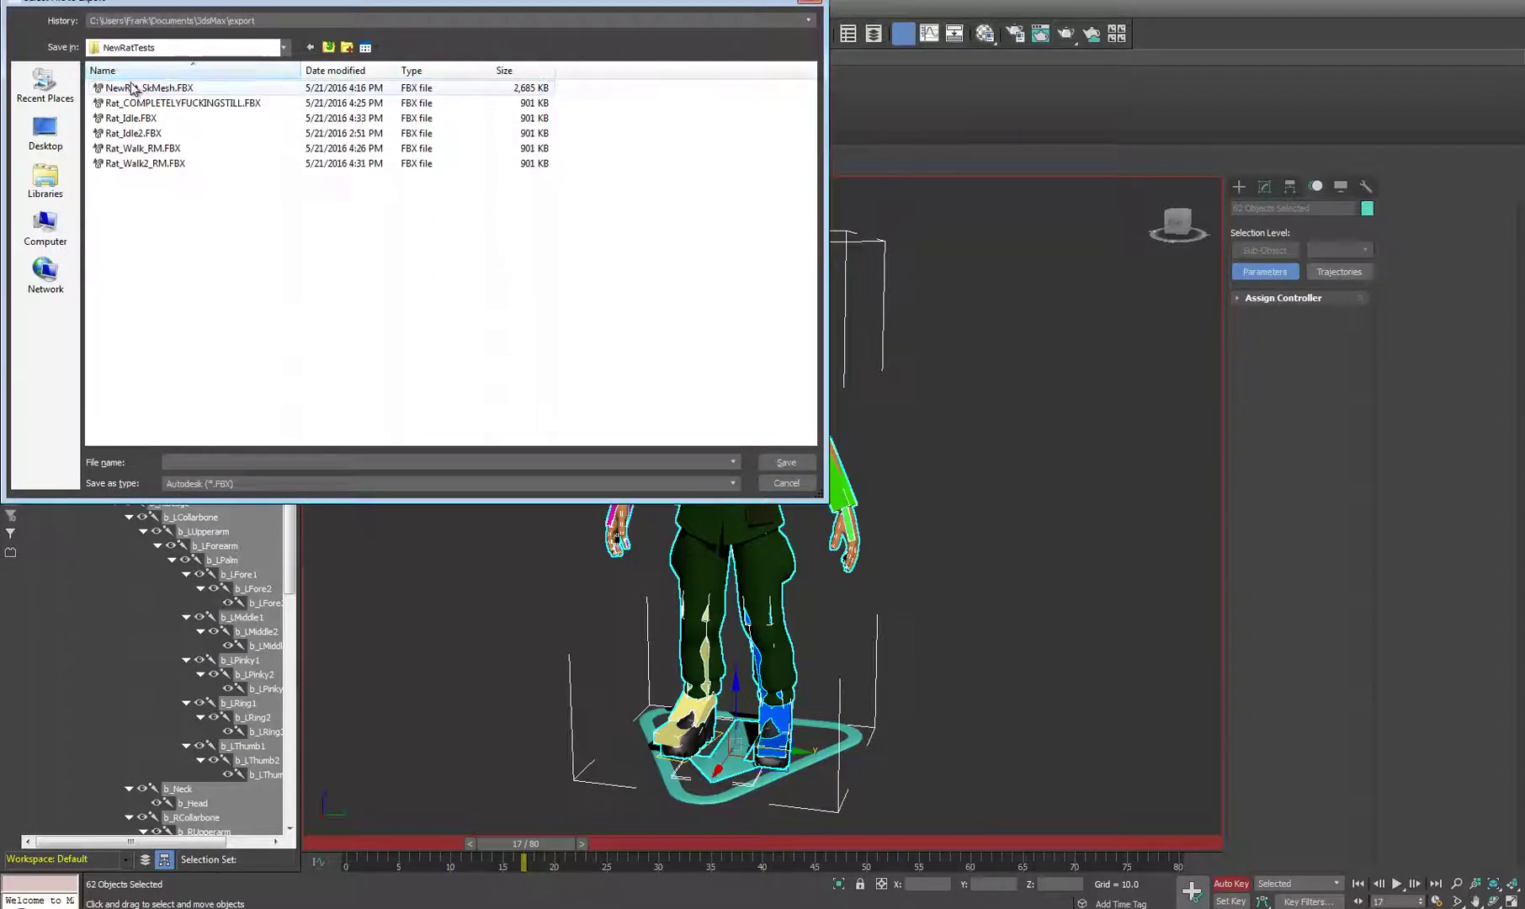
pyautogui.click(346, 47)
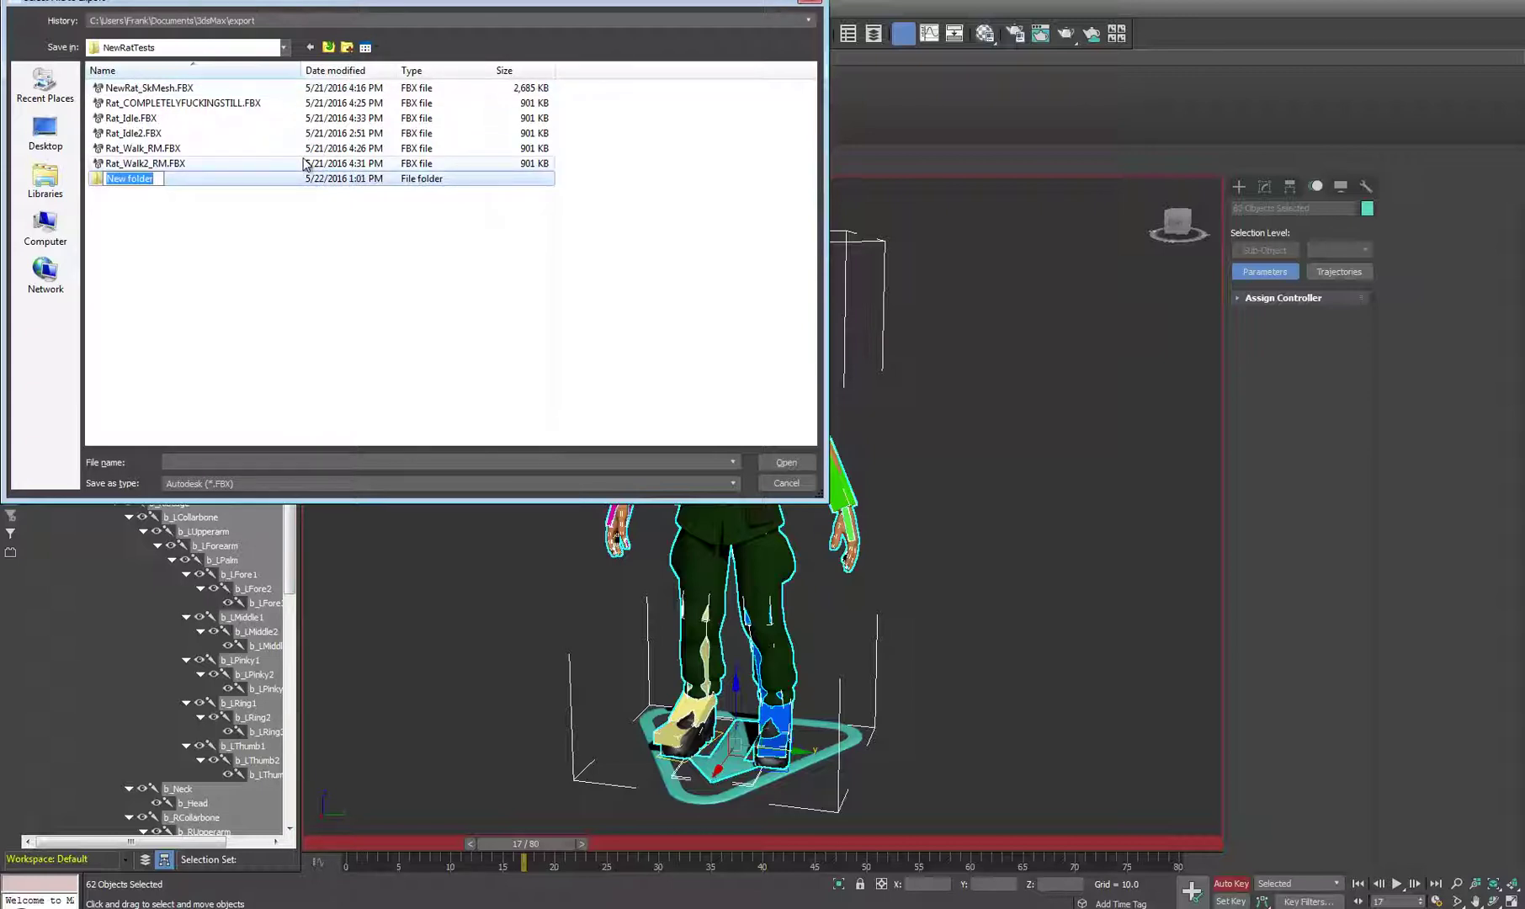
pyautogui.write('TutoRat')
pyautogui.press('BackSpace')
pyautogui.press('BackSpace')
pyautogui.press('BackSpace')
pyautogui.write('rRat')
pyautogui.press('Return')
pyautogui.doubleClick(128, 181)
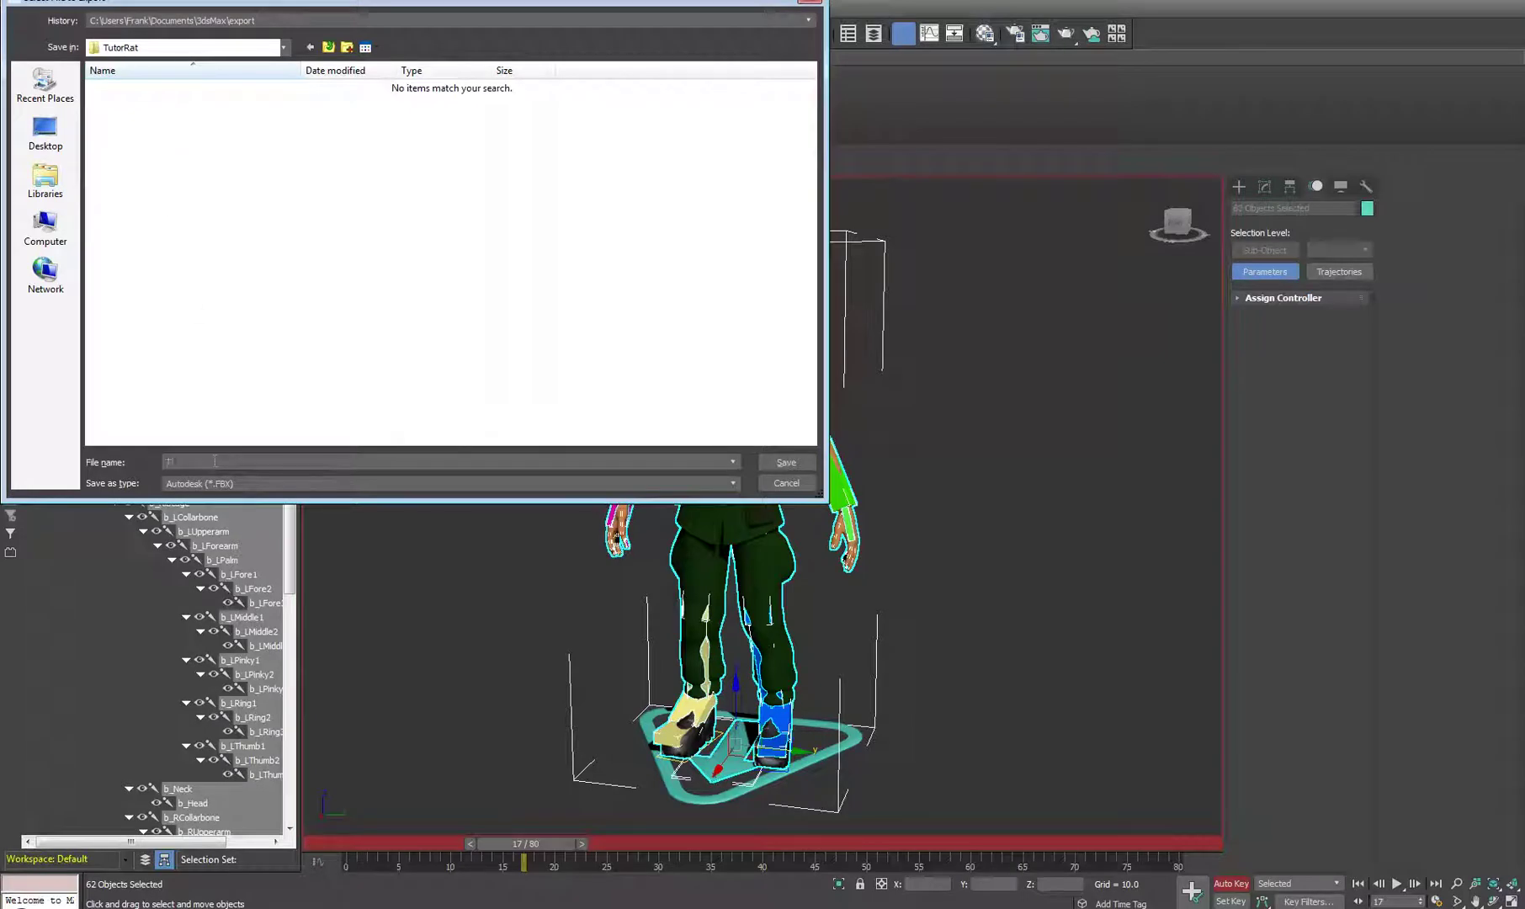
# Step: Save the export file as TutorRat_SkMesh and choose the Autodesk Media & Entertainment preset
pyautogui.write('TutorRat_SkMesh')
pyautogui.click(786, 463)
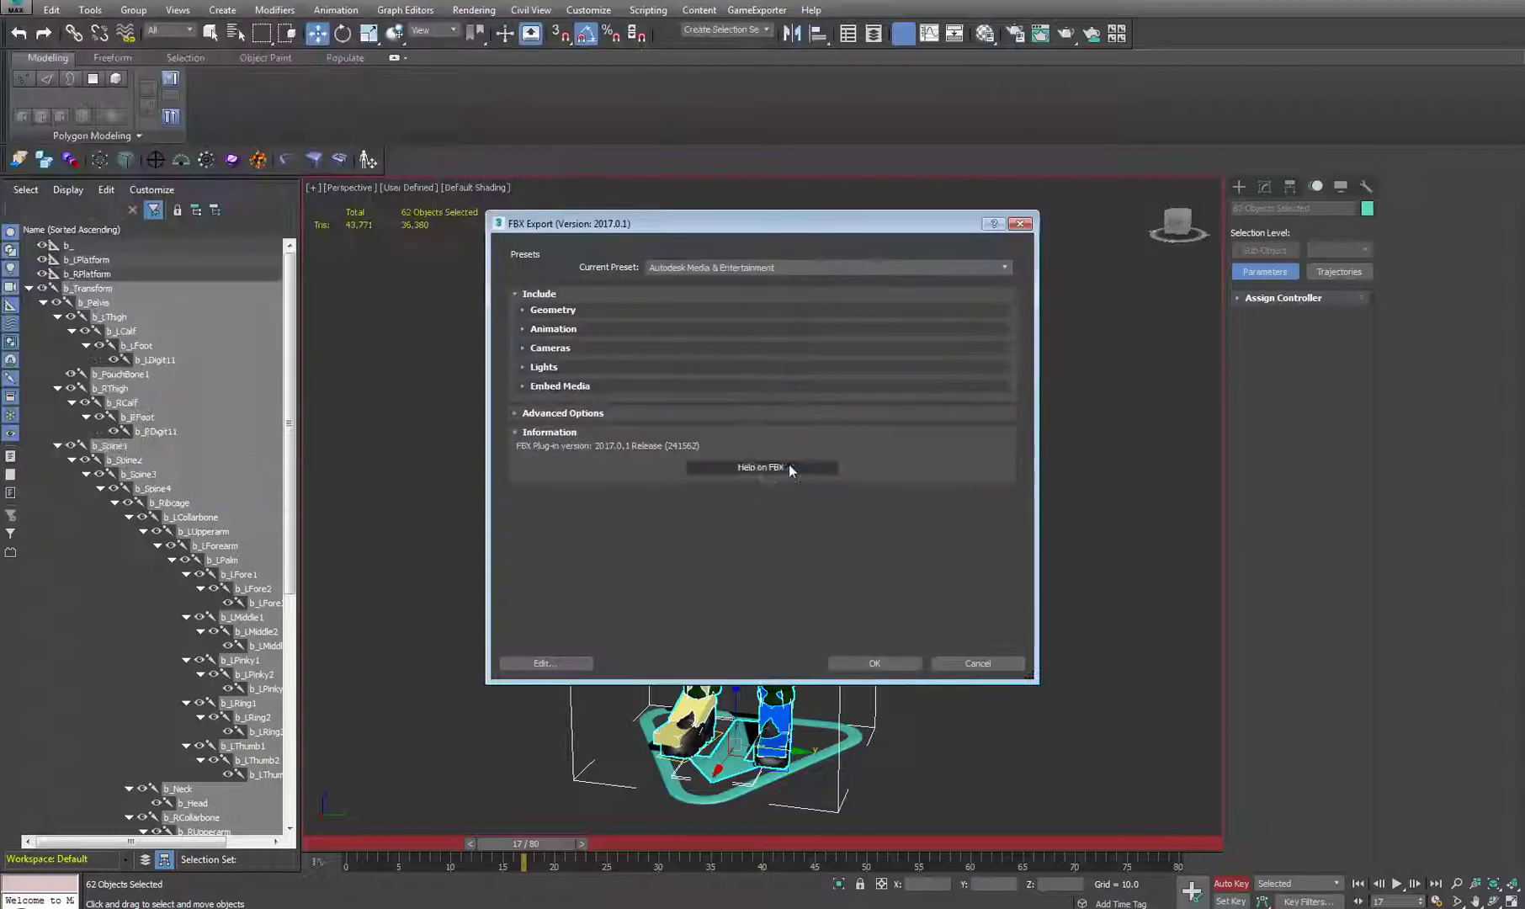
pyautogui.click(781, 268)
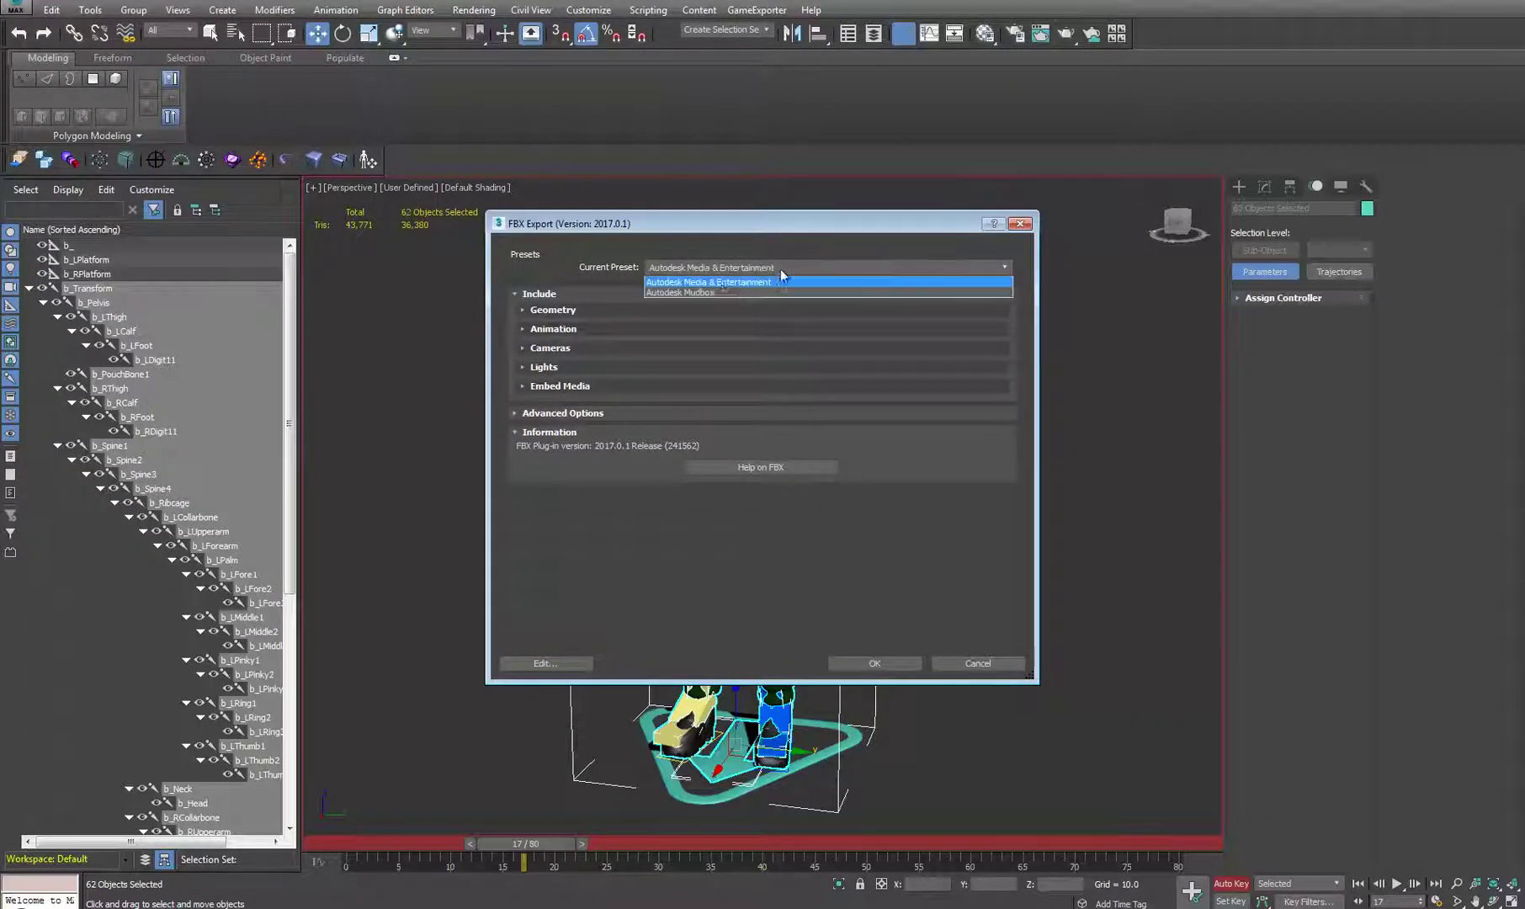
pyautogui.click(725, 284)
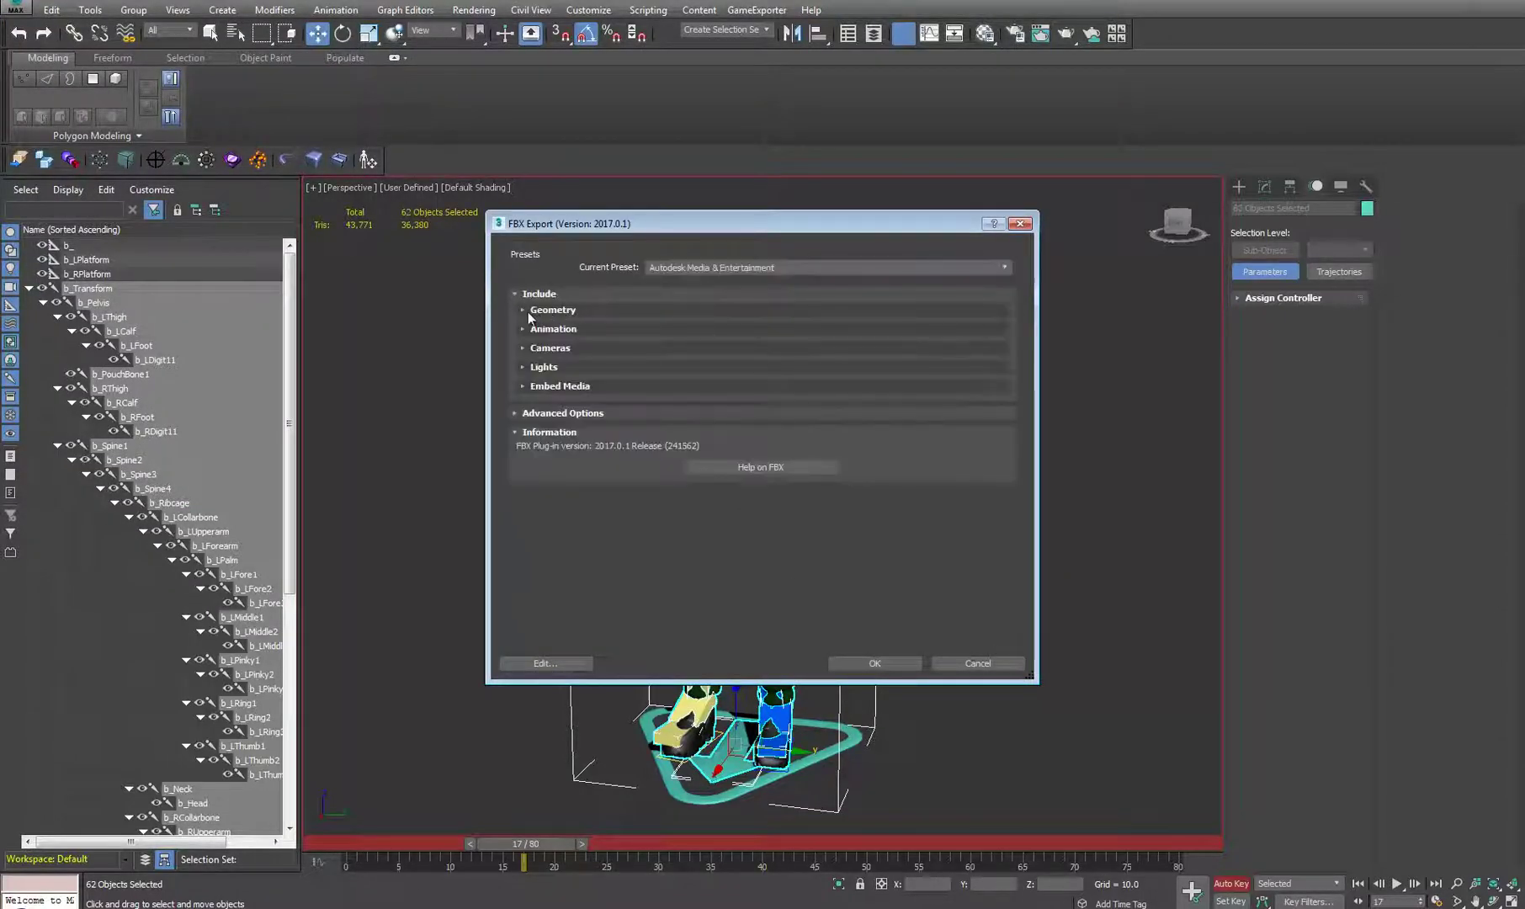
# Step: Enable Smoothing Groups and disable TurboSmooth and Preserve edge orientation in the FBX geometry options
pyautogui.click(531, 310)
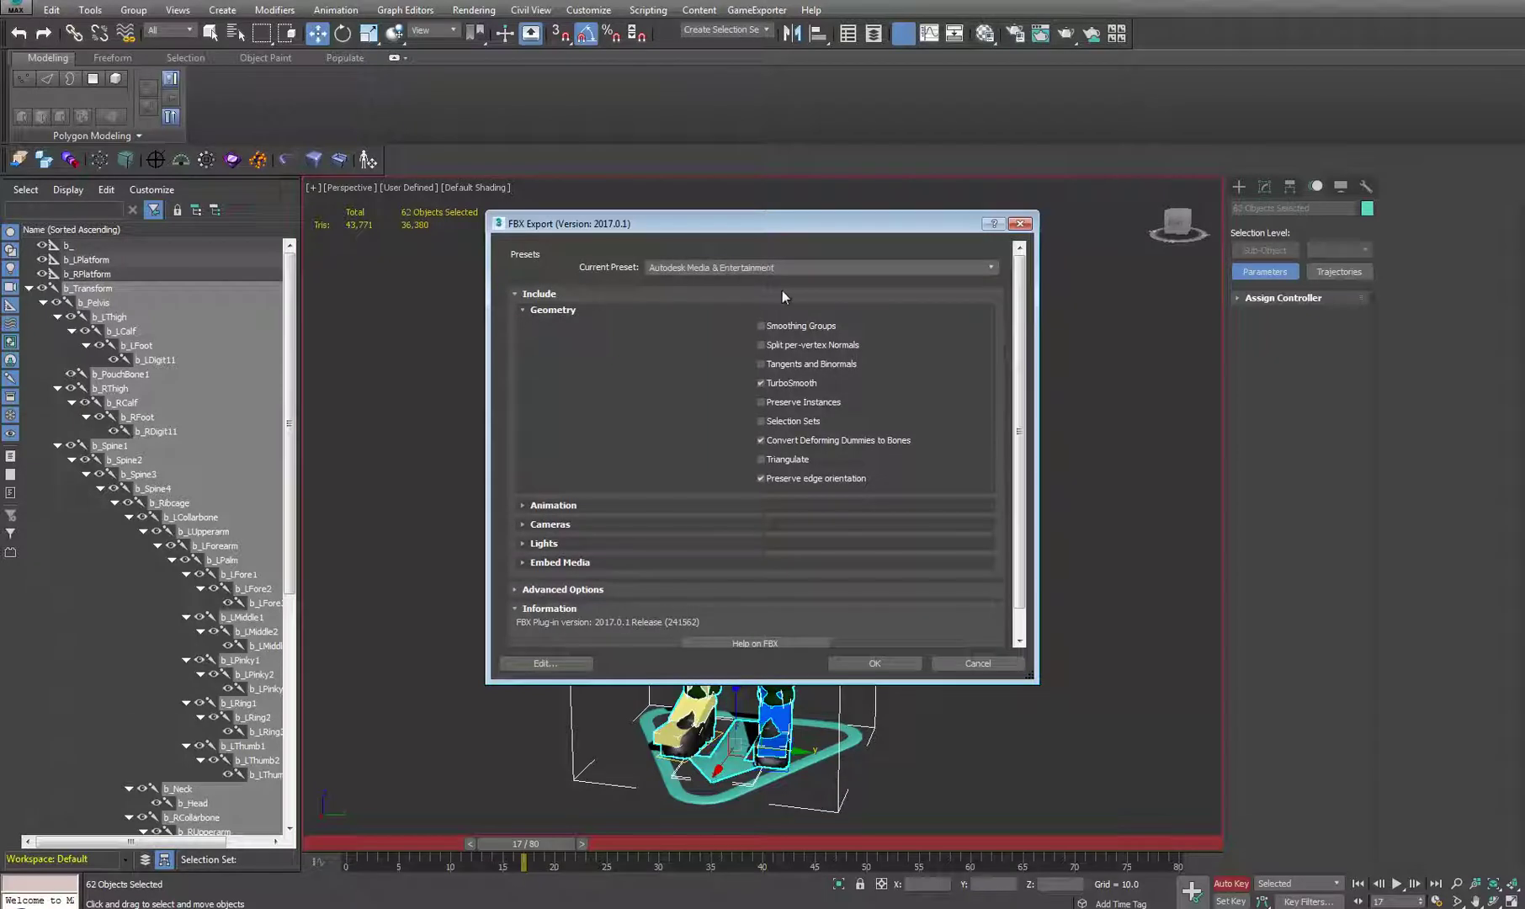
pyautogui.click(761, 477)
pyautogui.click(760, 382)
pyautogui.moveTo(713, 225); pyautogui.dragTo(722, 228)
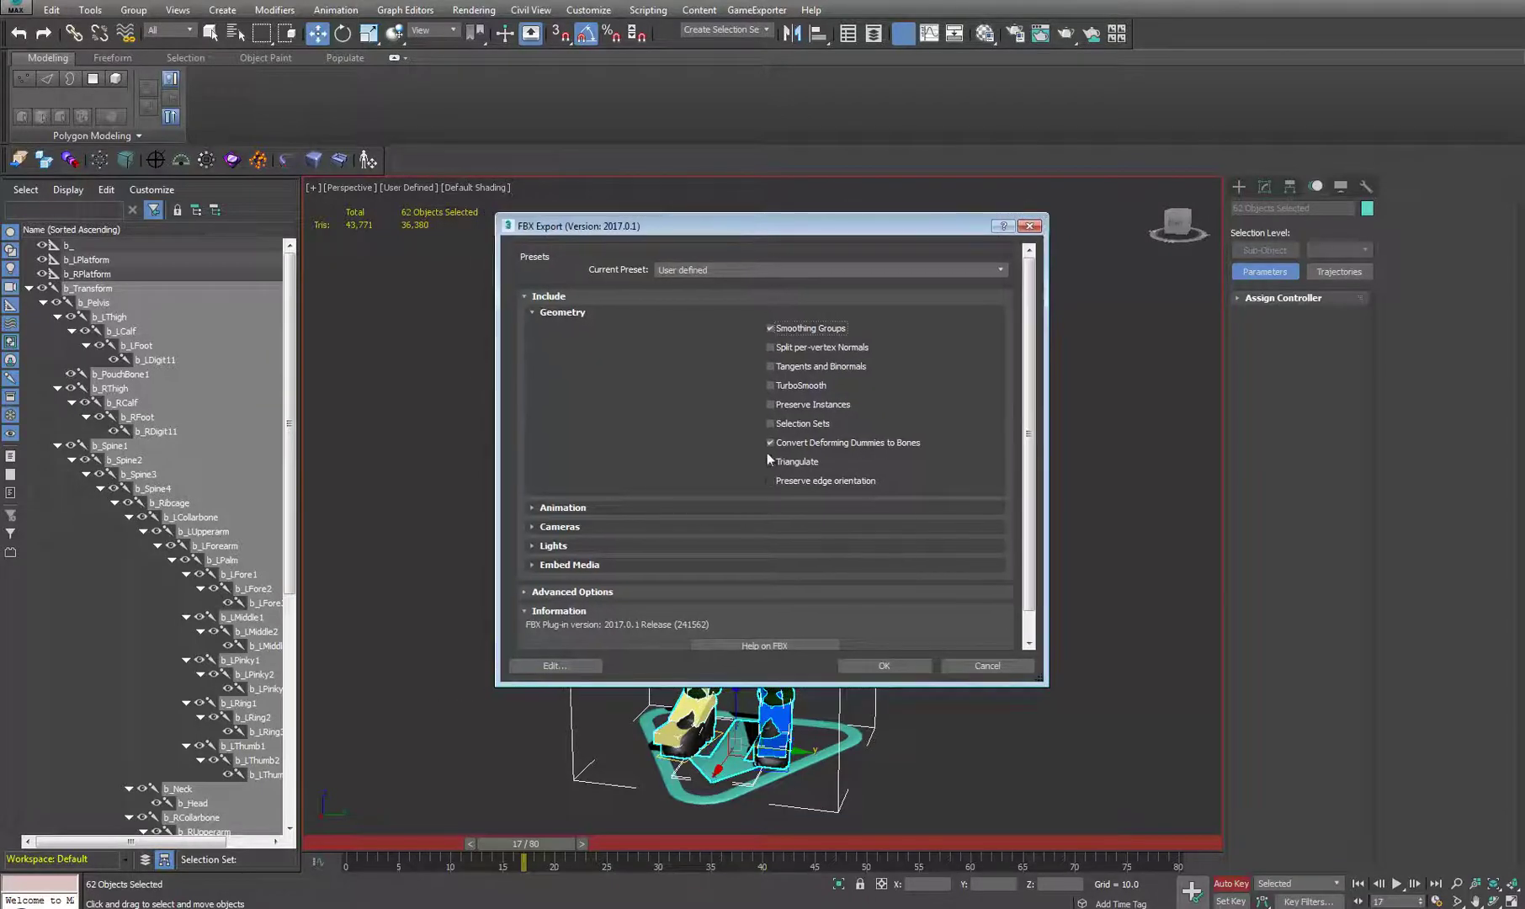
# Step: Enable Remove single key and Bake Animation in the FBX animation options, with the bake's end frame at 80
pyautogui.click(535, 507)
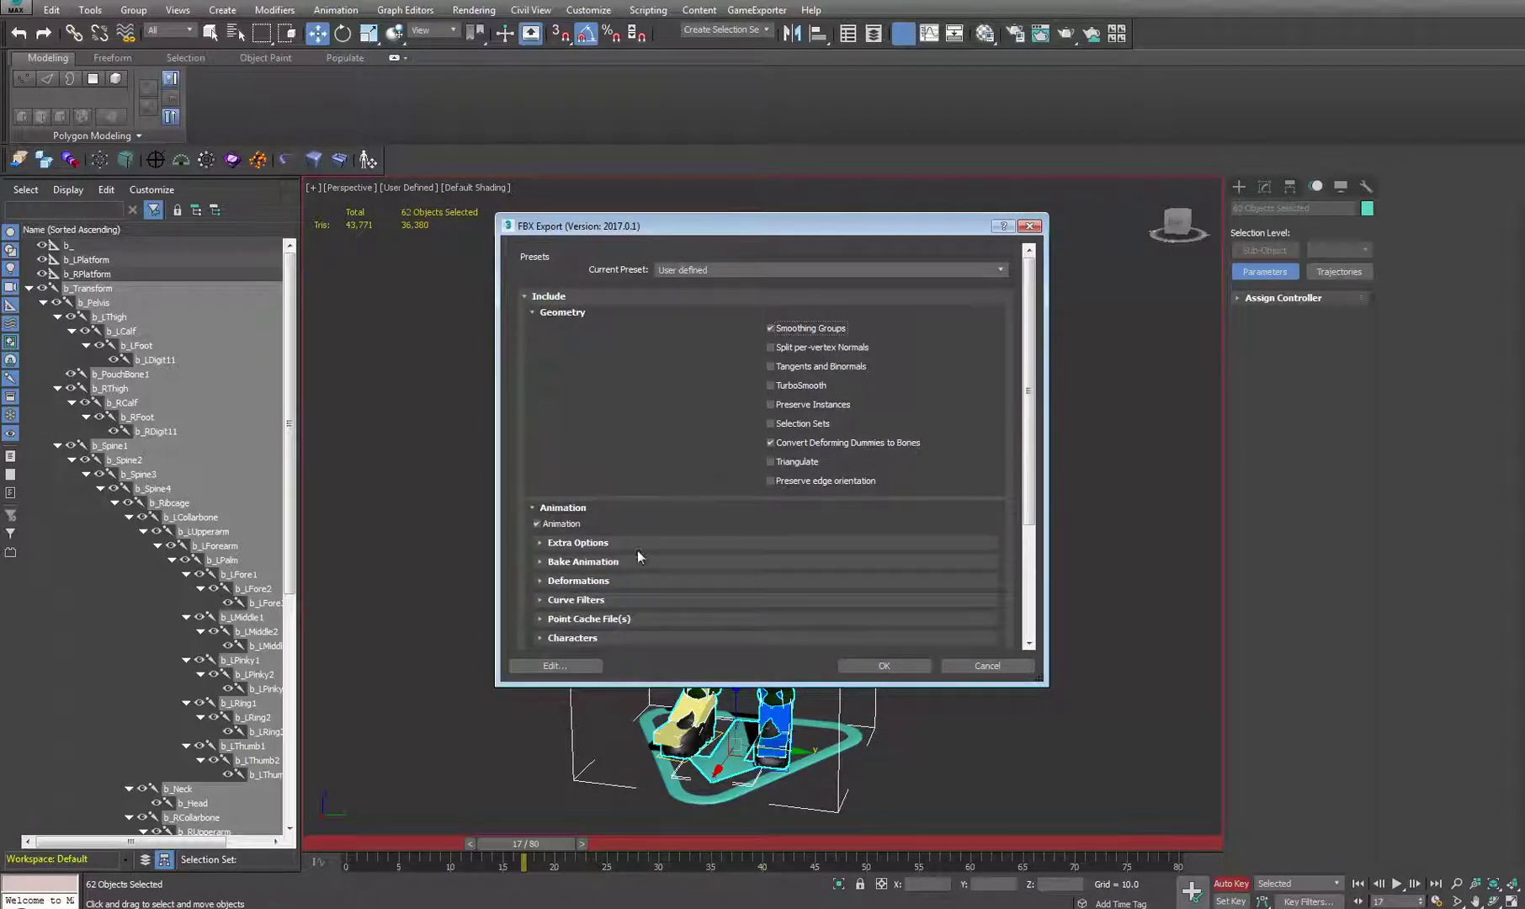
pyautogui.click(539, 543)
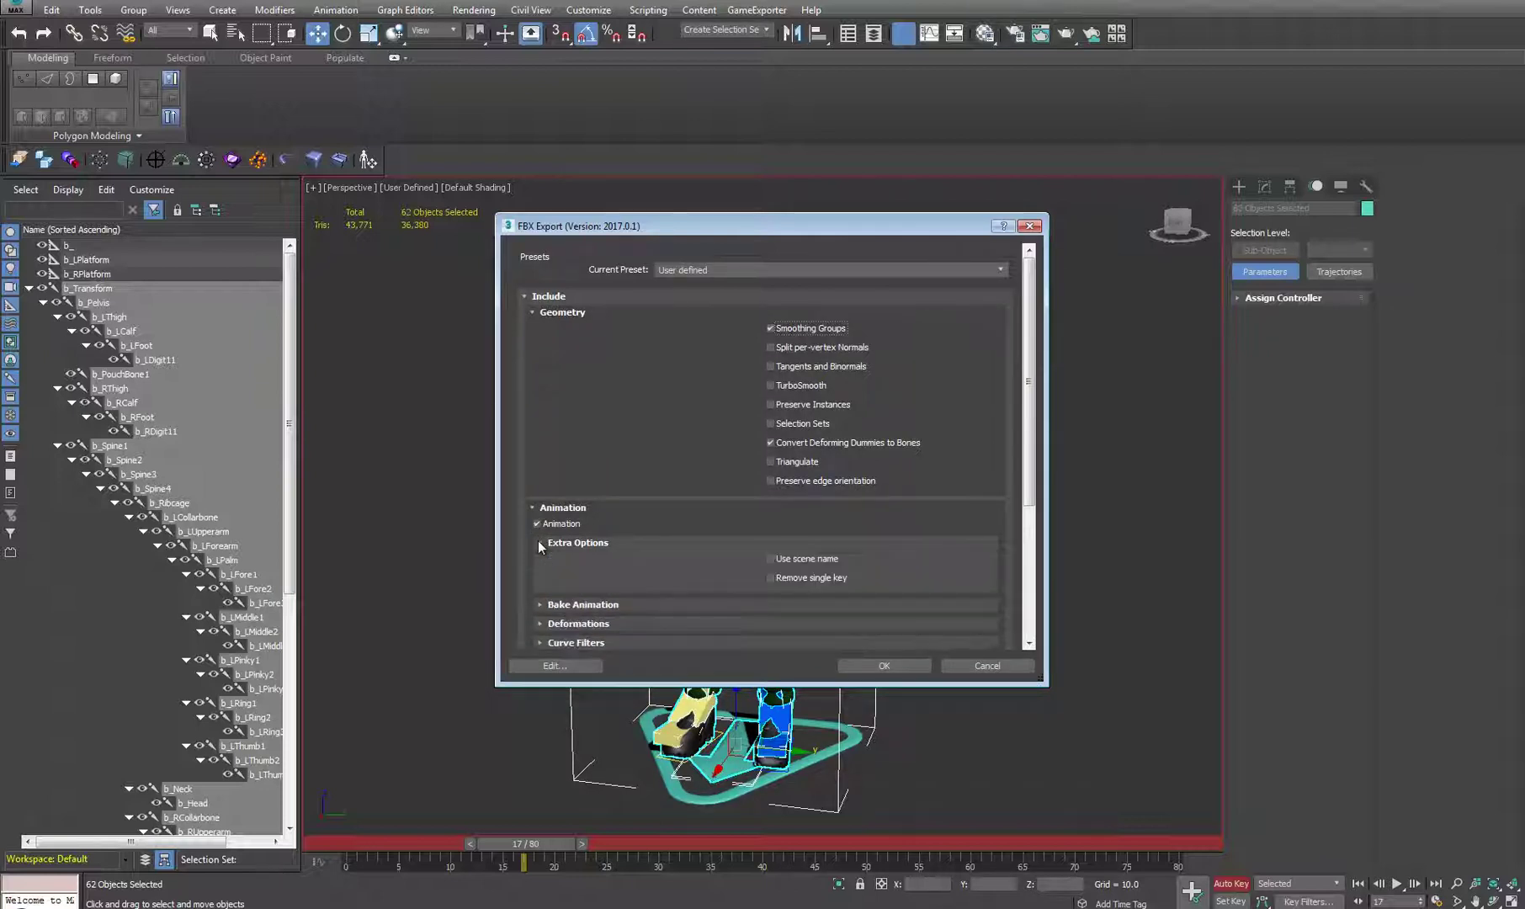
pyautogui.scroll(-4, 630, 452)
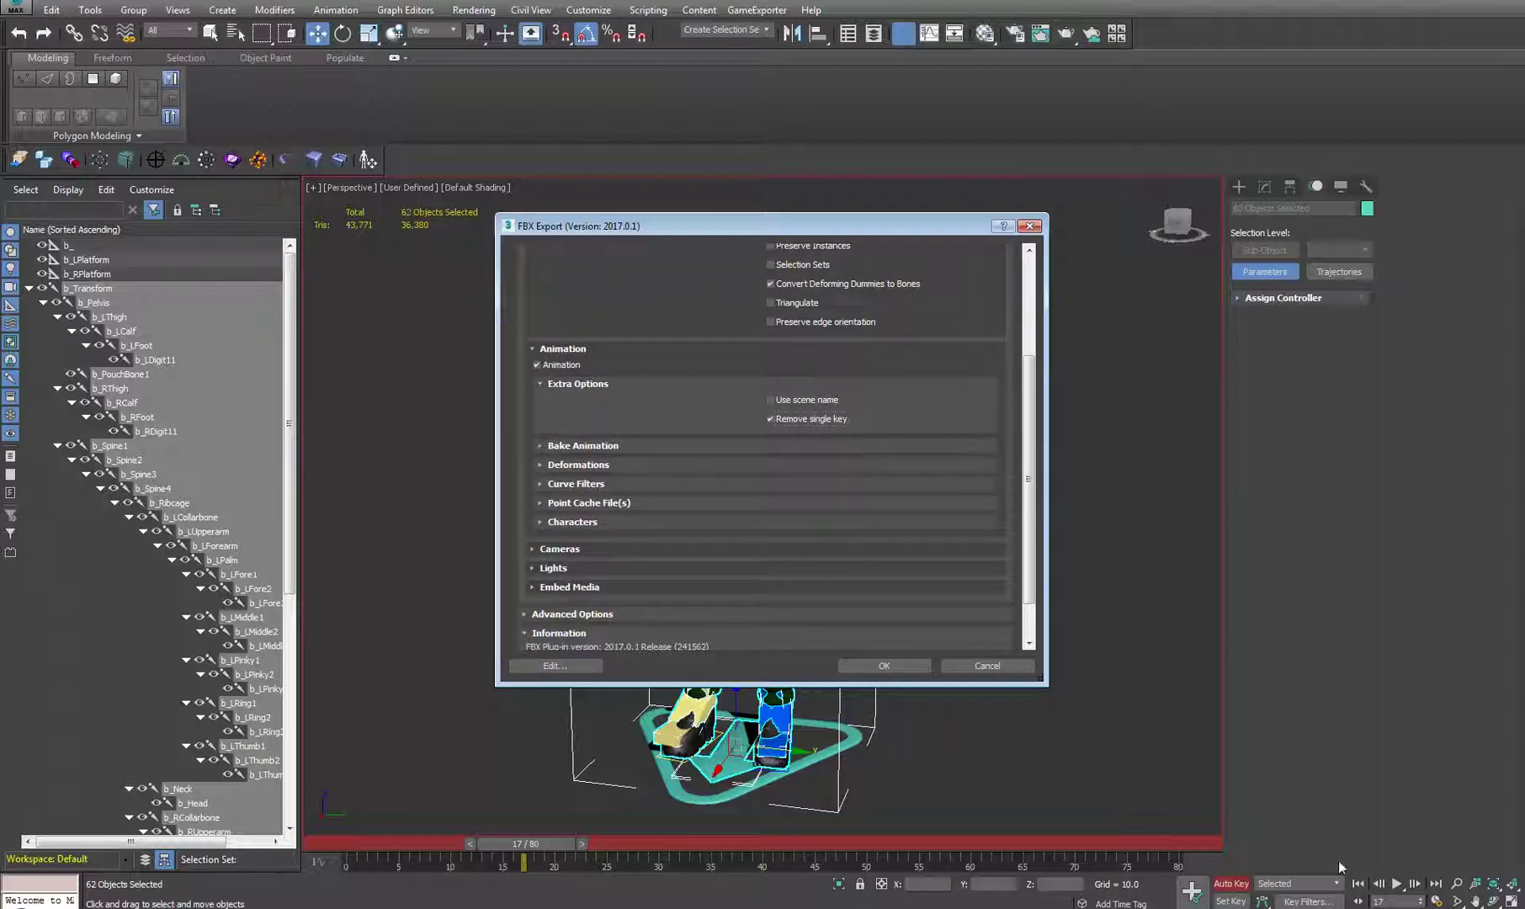
pyautogui.click(537, 447)
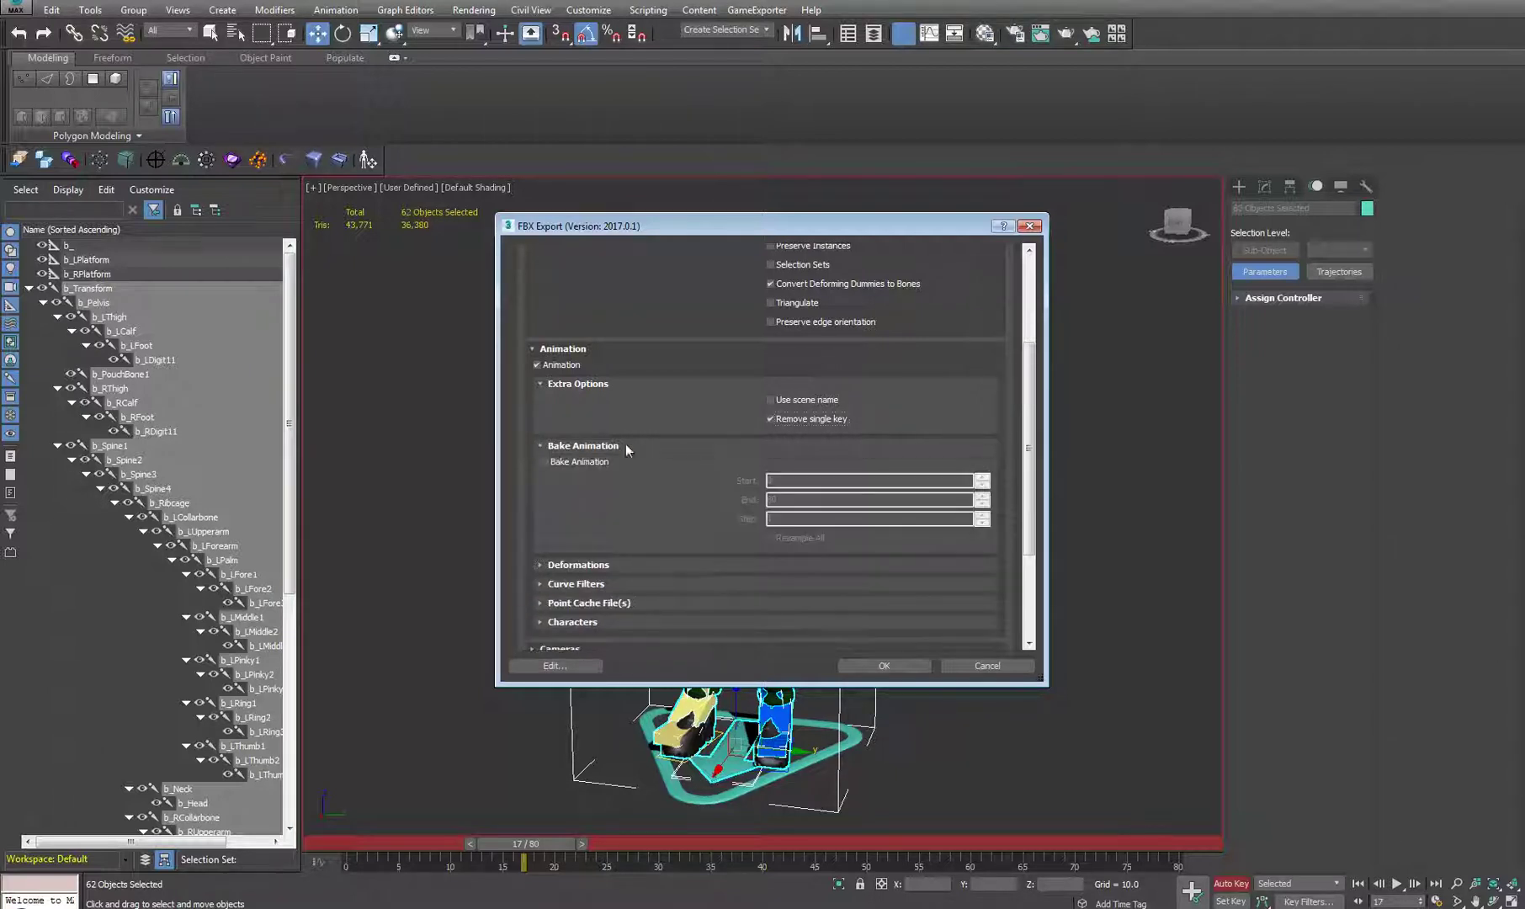
pyautogui.click(543, 462)
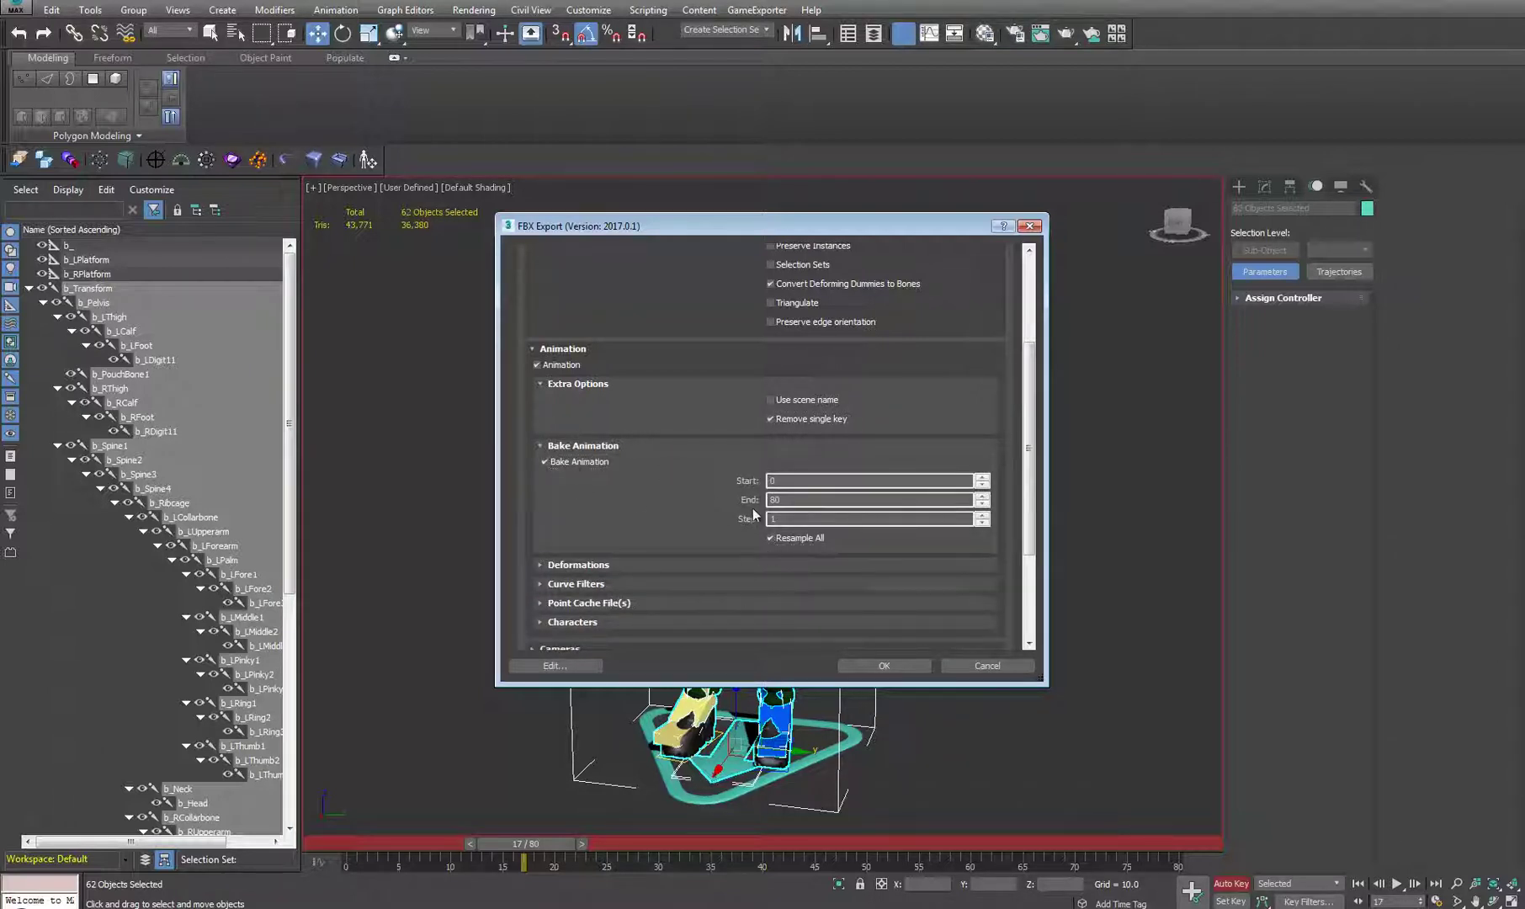
pyautogui.doubleClick(794, 500)
pyautogui.write('30')
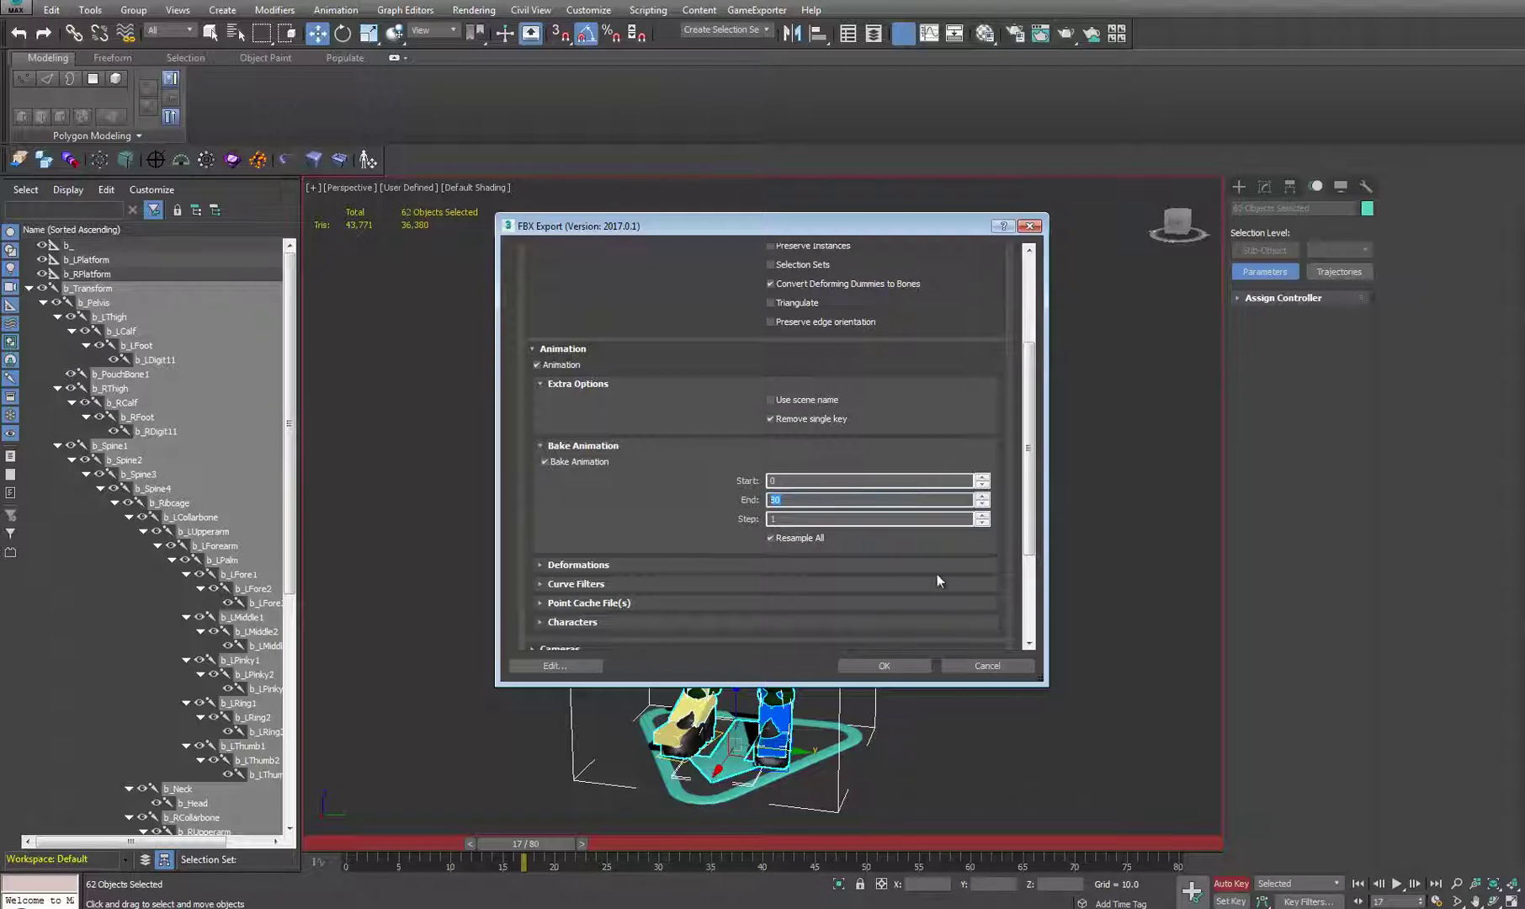
# Step: Review the FBX export's Deformations, Curve Filters, Embed Media, Lights and Cameras settings
pyautogui.scroll(-3, 1023, 484)
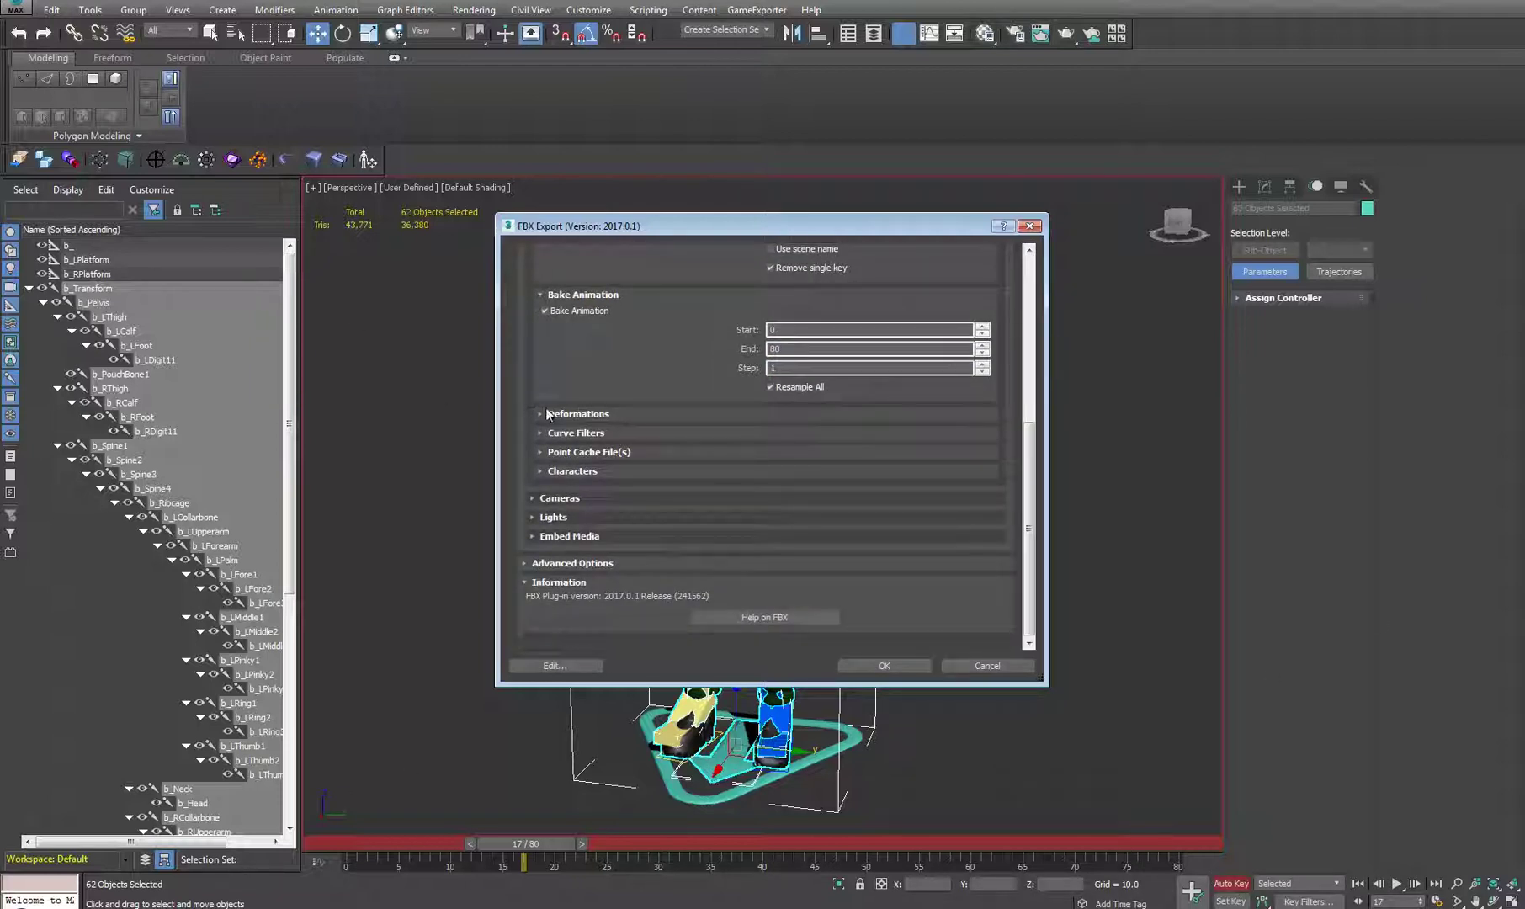
pyautogui.click(546, 413)
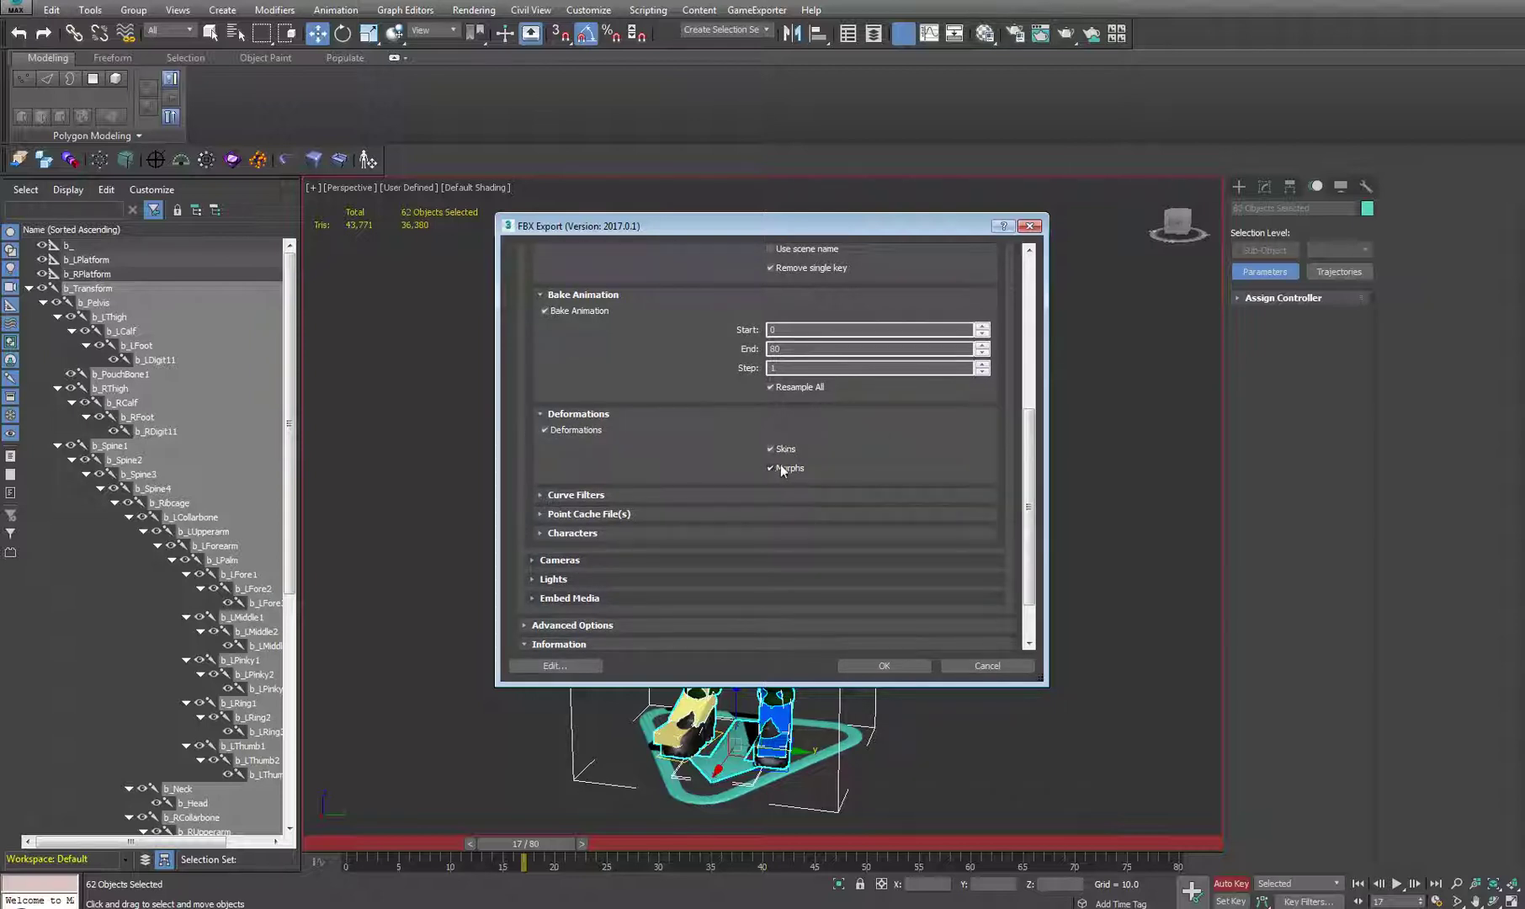
pyautogui.click(542, 496)
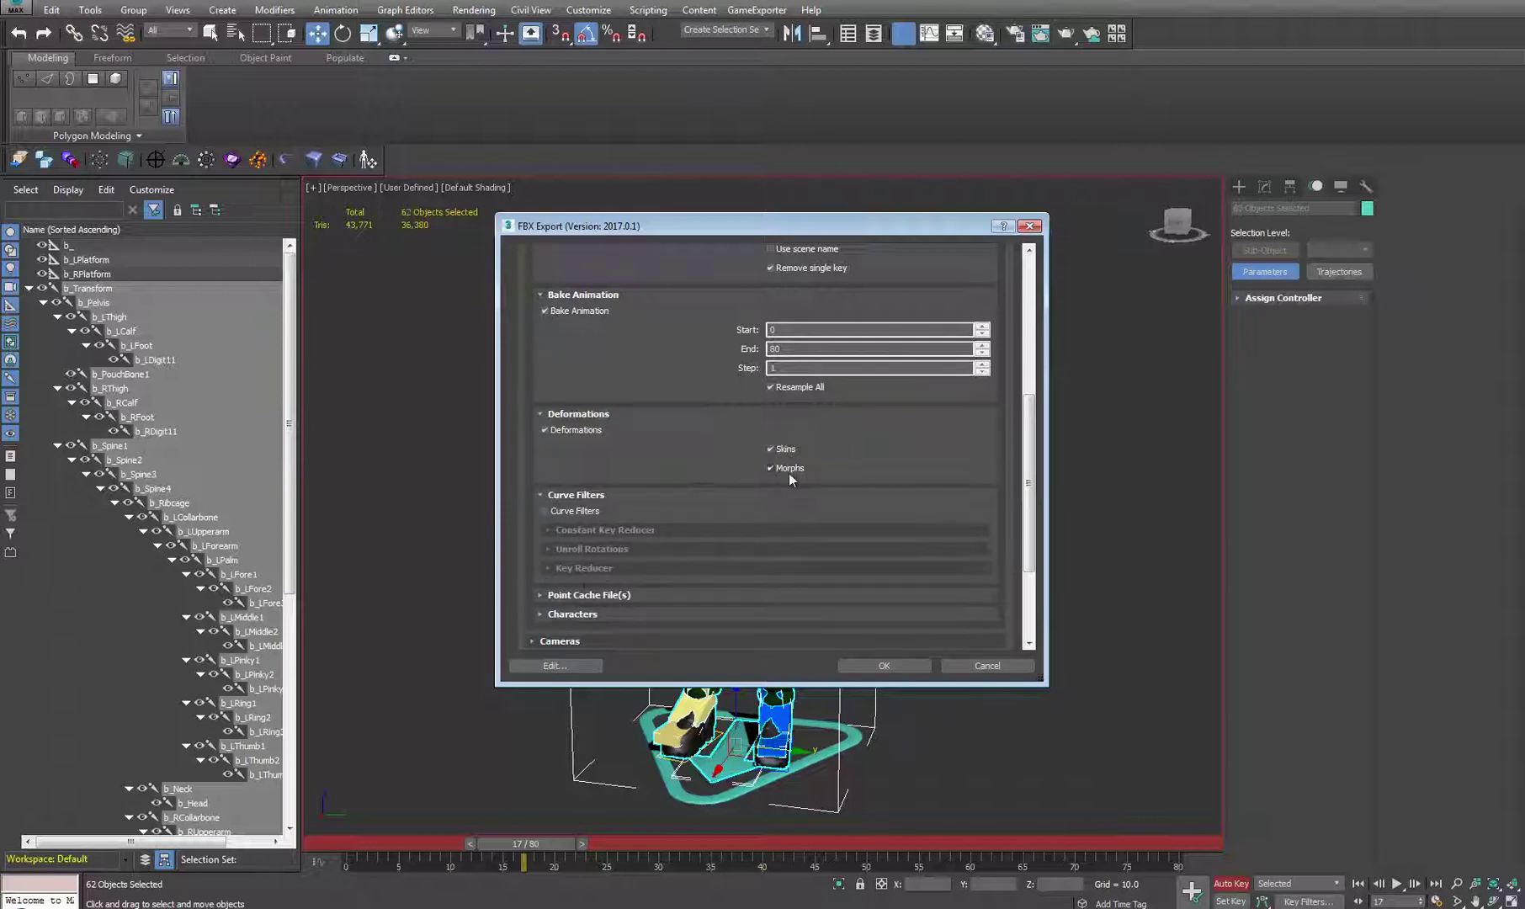
pyautogui.scroll(-3, 715, 505)
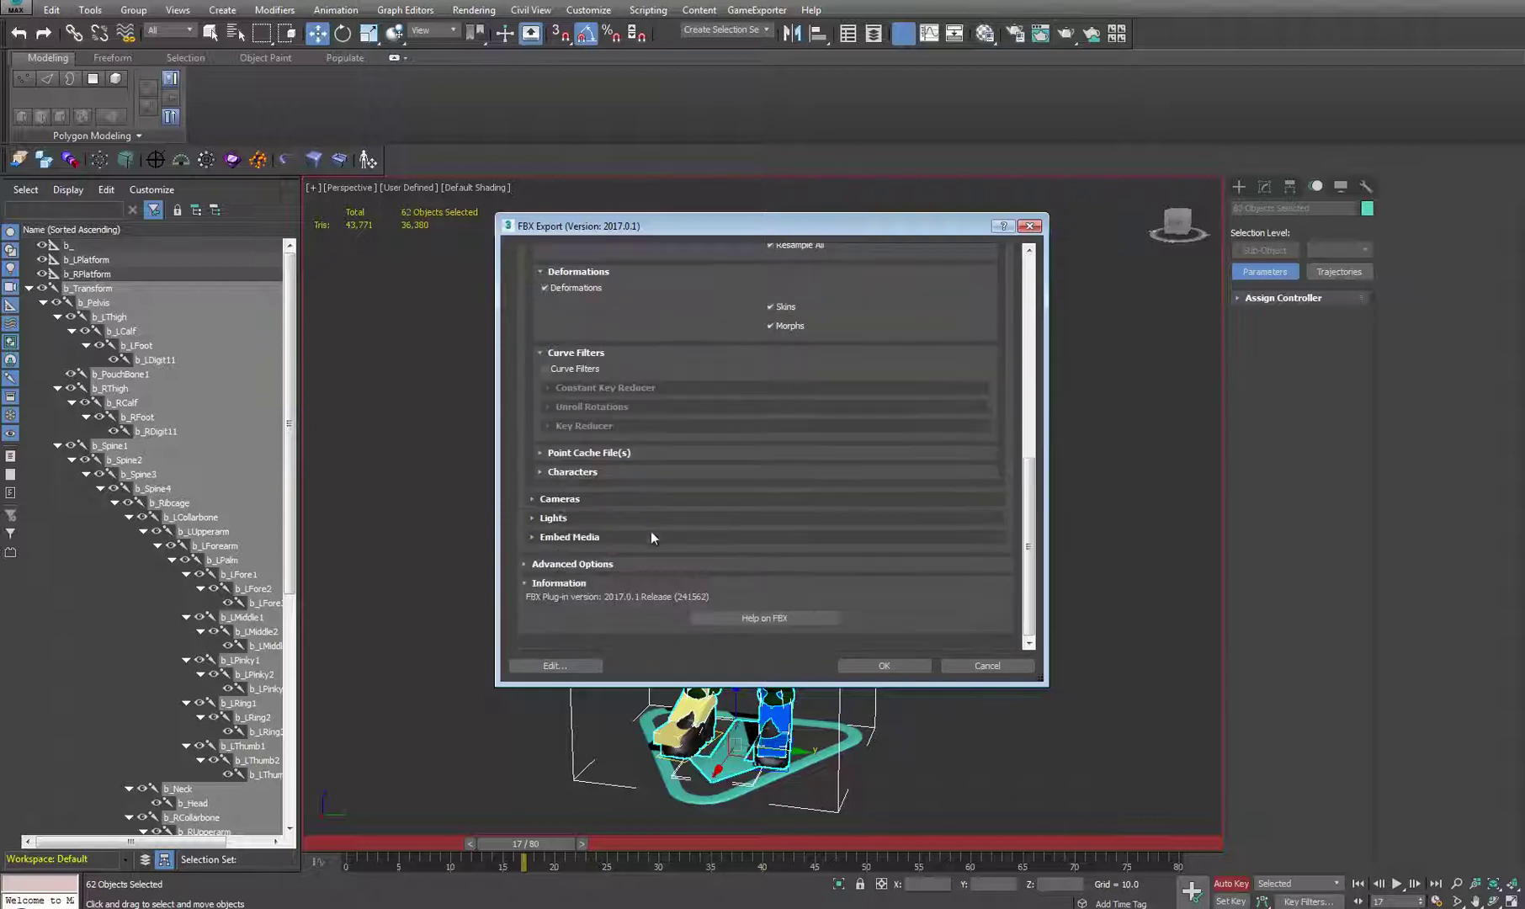
pyautogui.click(531, 537)
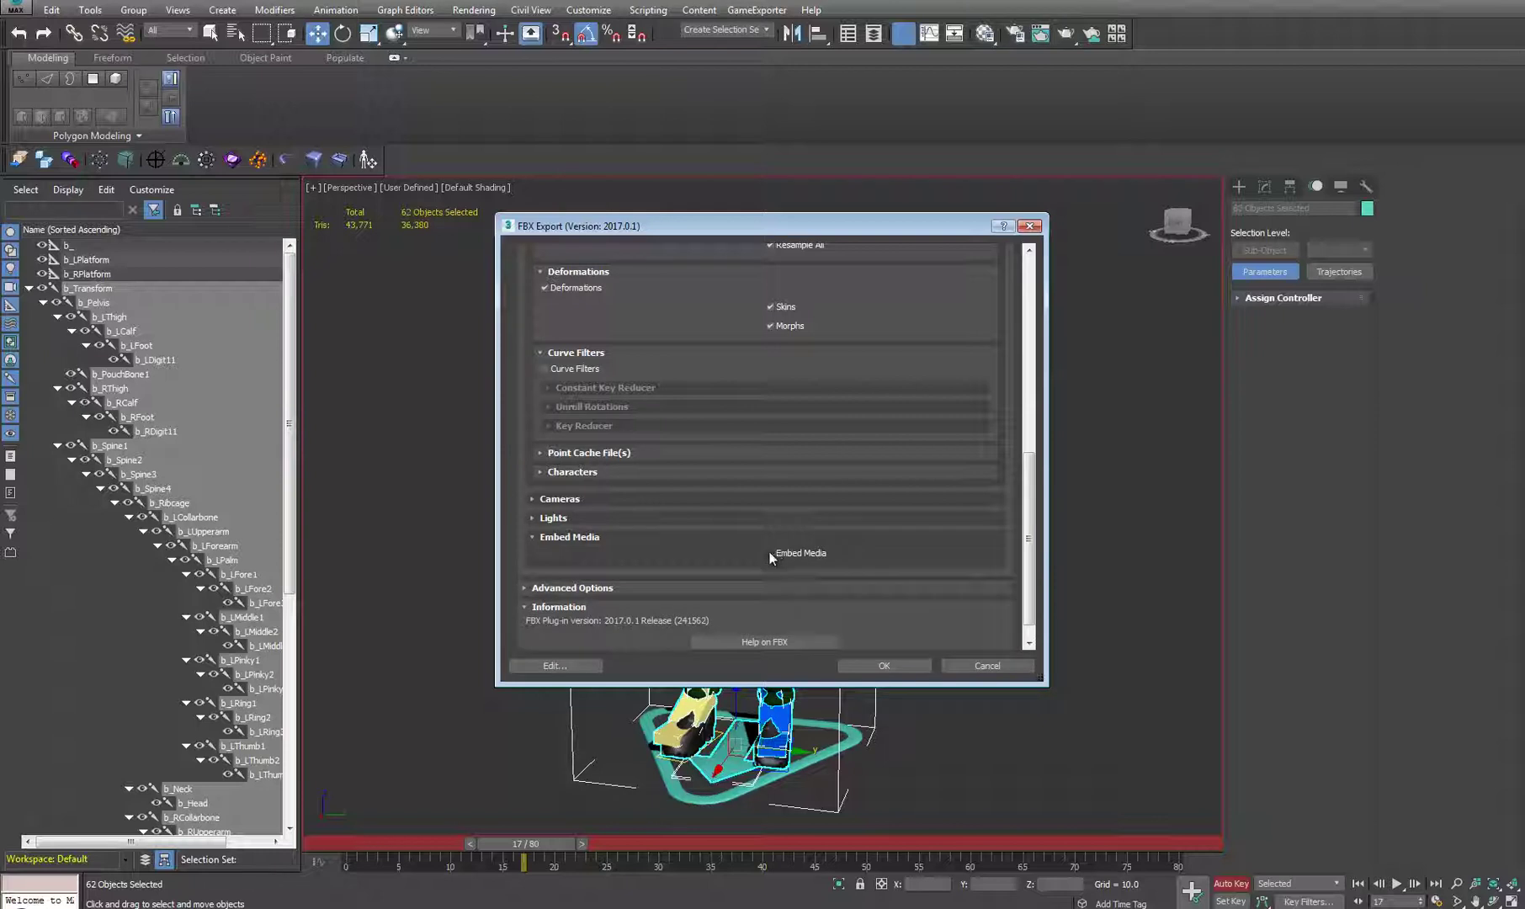
pyautogui.click(531, 518)
pyautogui.click(536, 499)
pyautogui.scroll(-2, 791, 424)
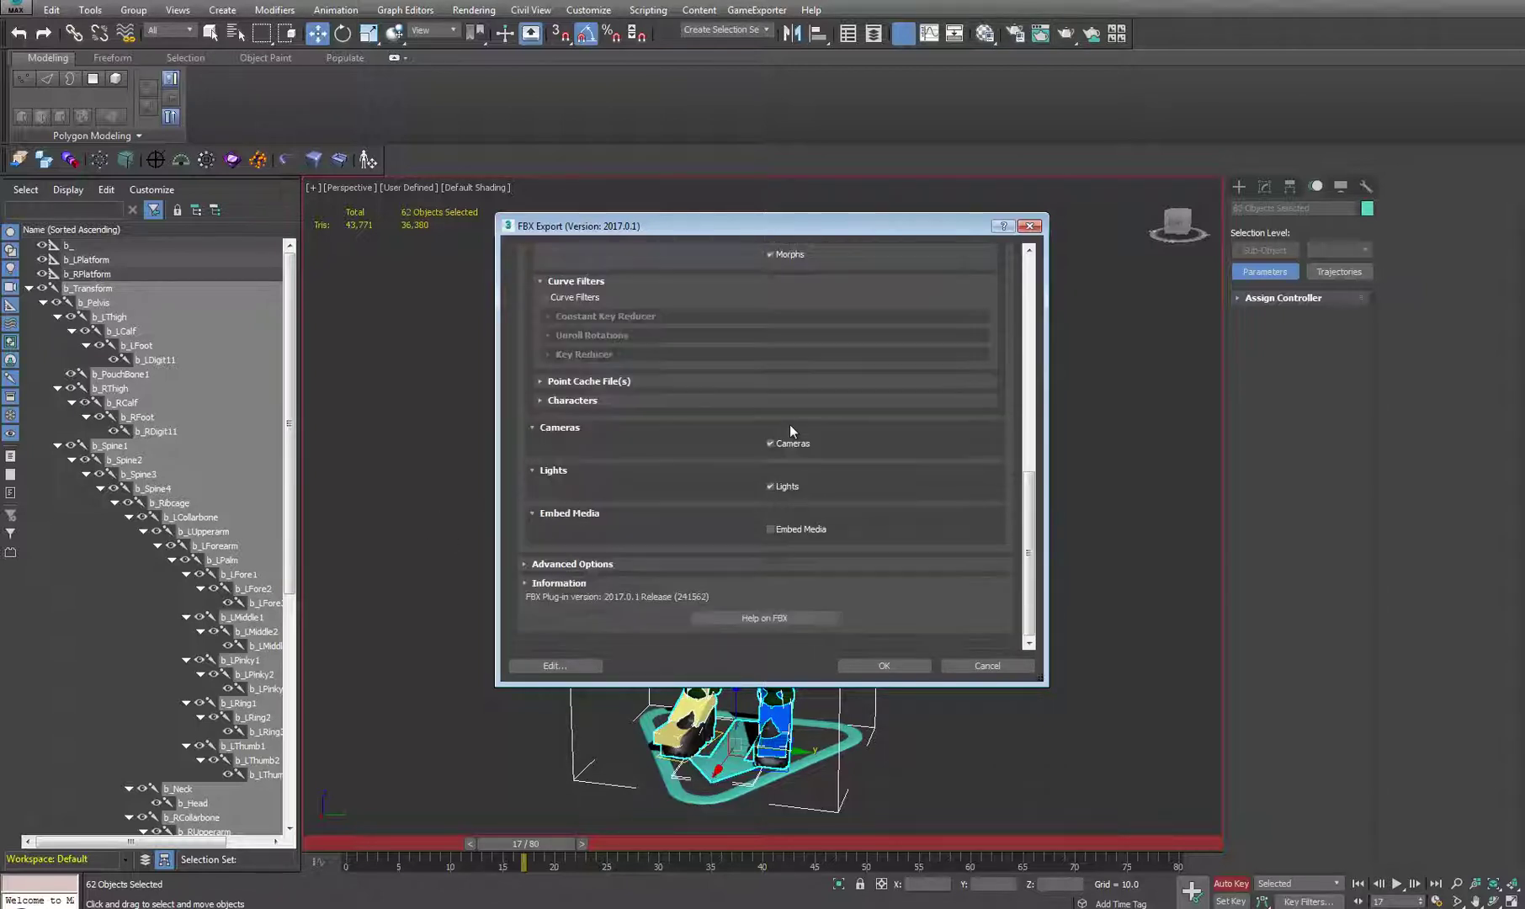
# Step: Review the advanced FBX options for file format, UI, axis conversion and units
pyautogui.click(528, 564)
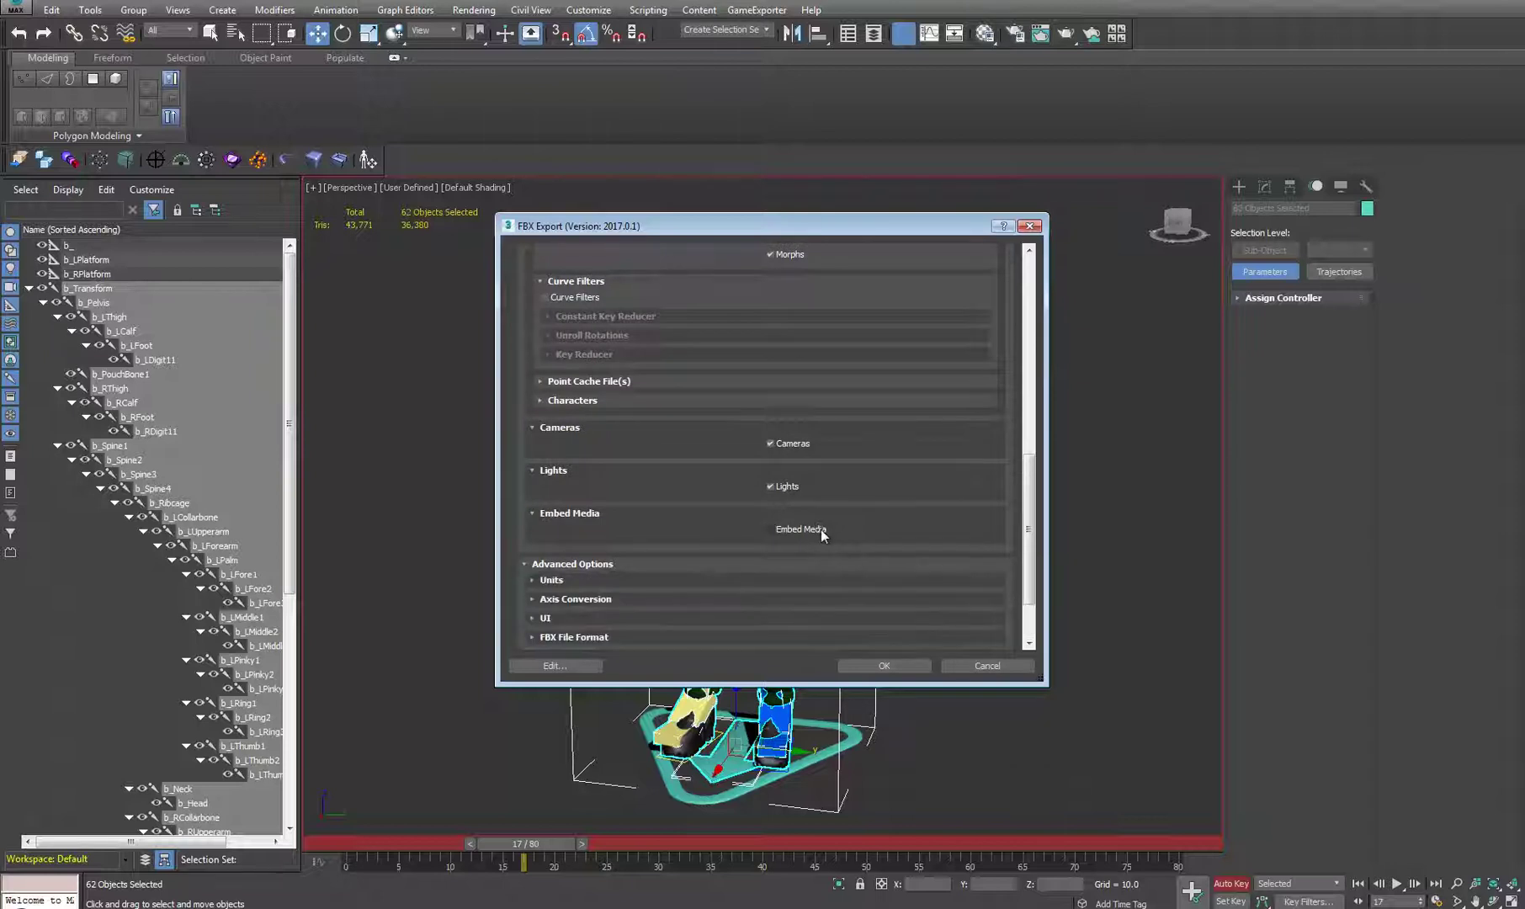
pyautogui.scroll(-2, 688, 428)
pyautogui.click(531, 556)
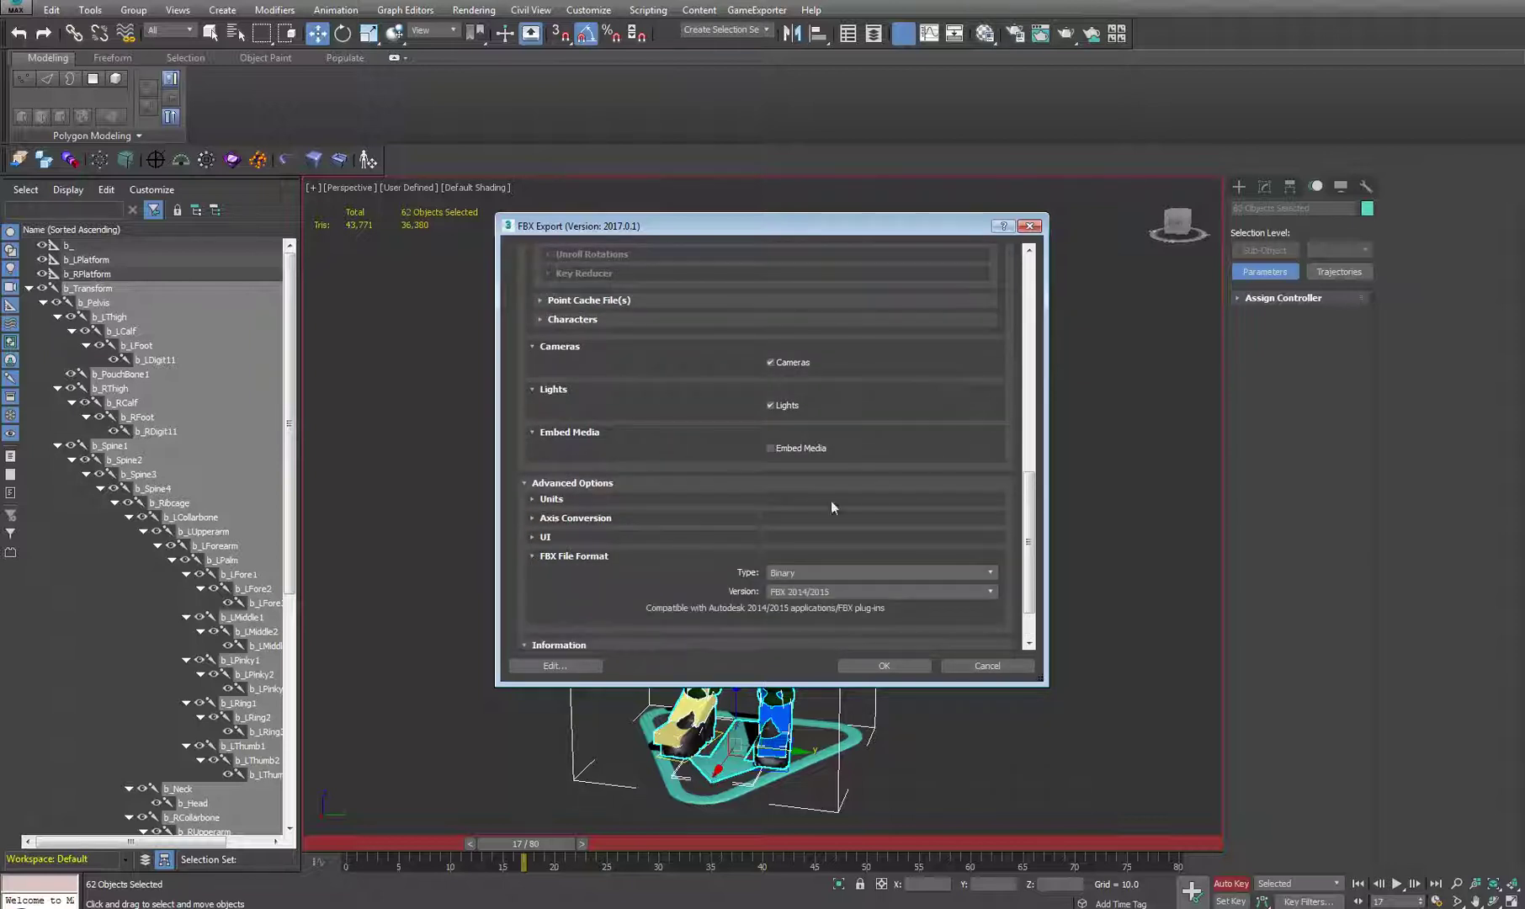
pyautogui.scroll(-2, 831, 501)
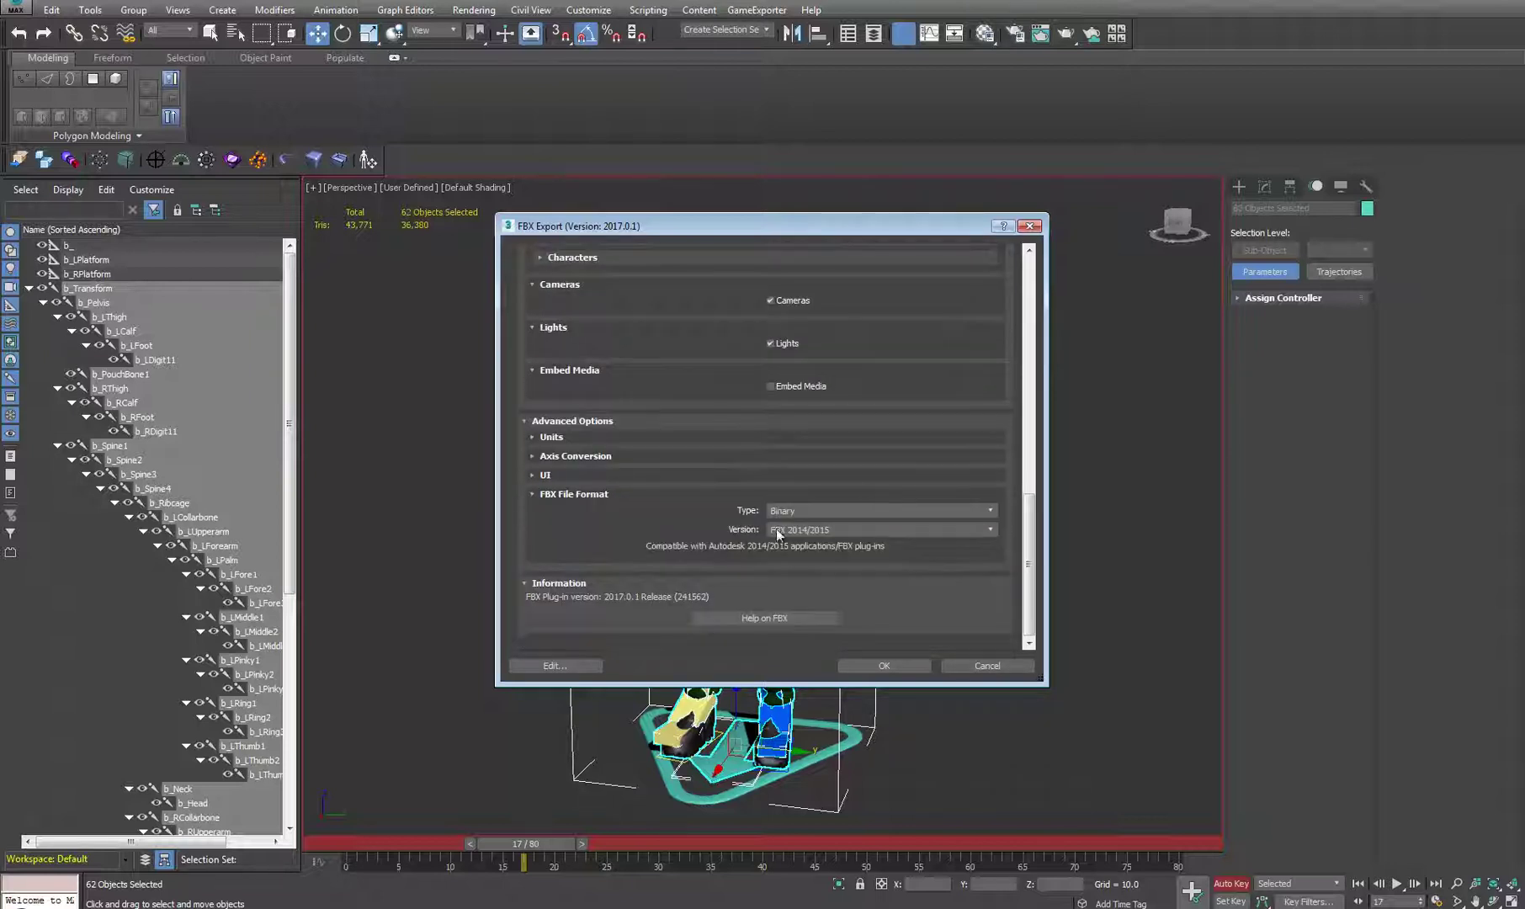
pyautogui.click(533, 473)
pyautogui.click(531, 456)
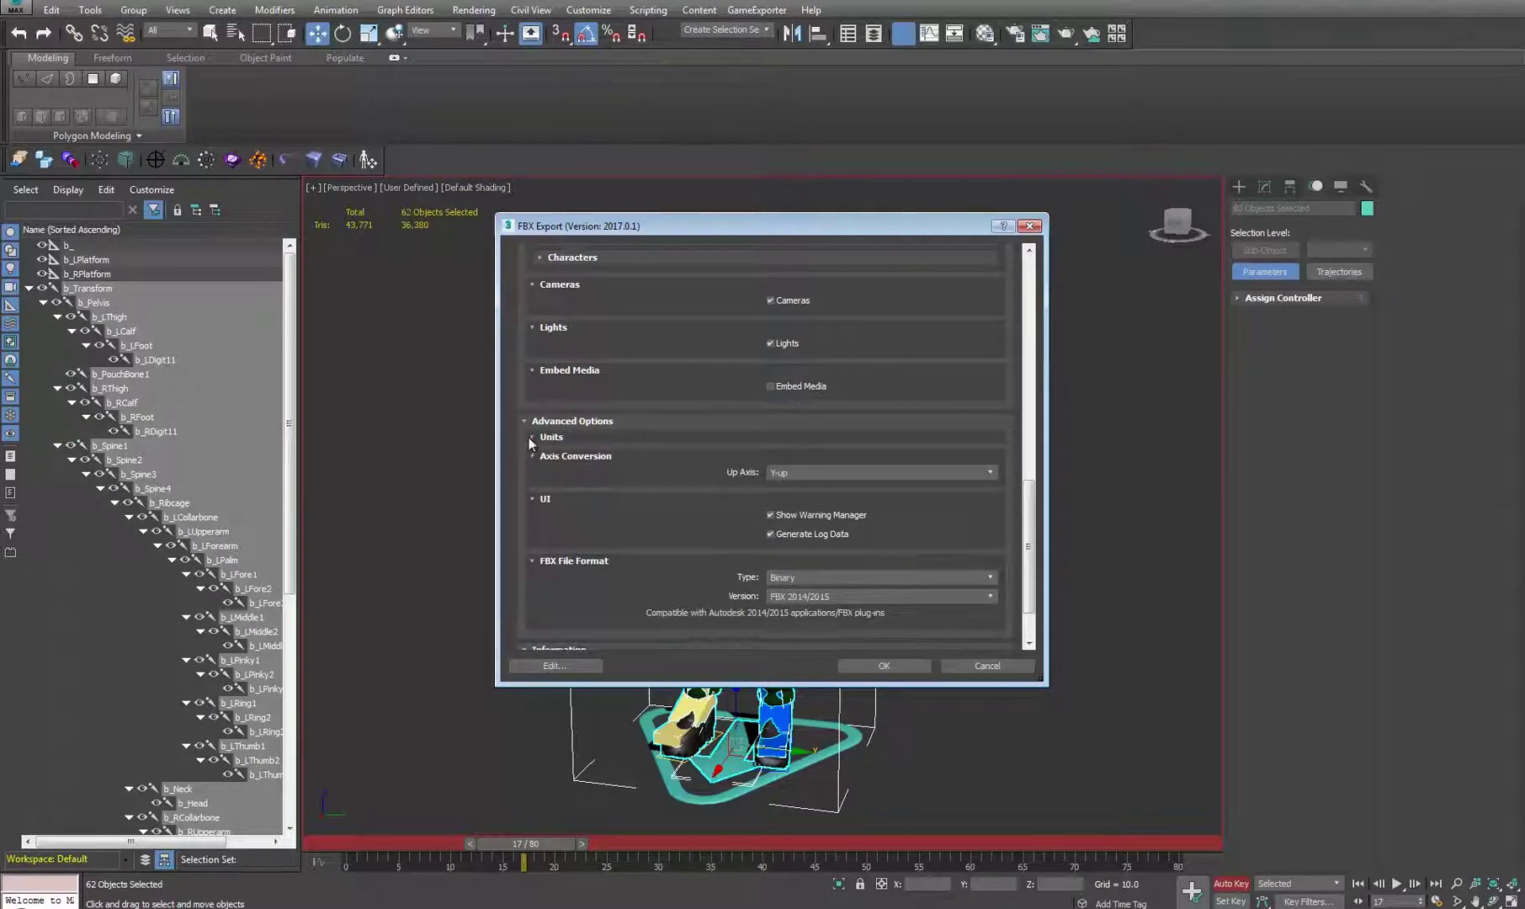
pyautogui.click(531, 437)
pyautogui.scroll(-4, 870, 499)
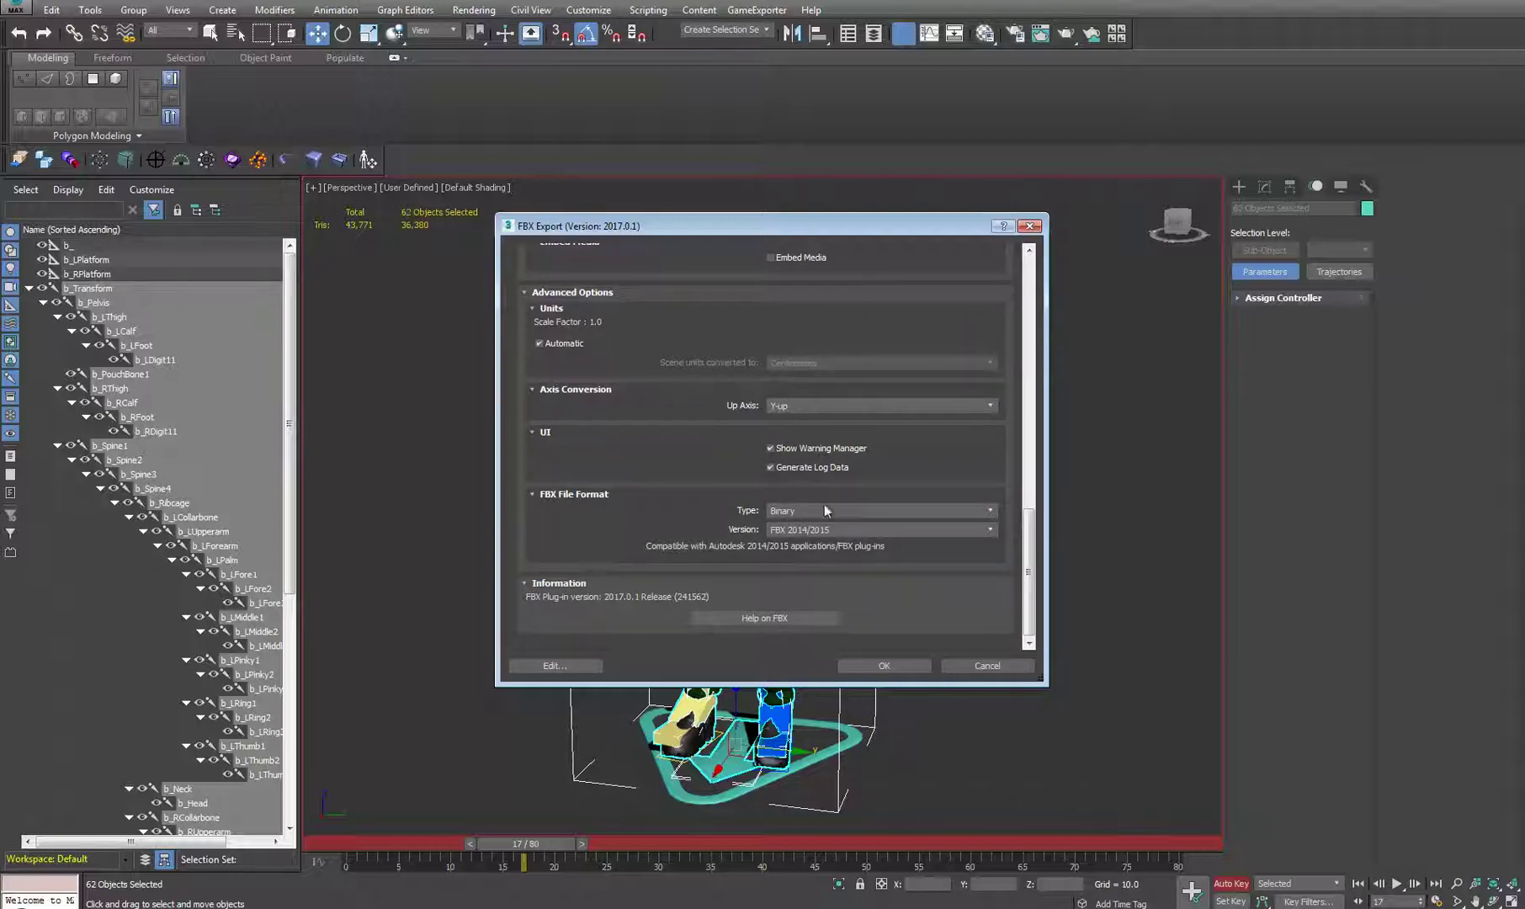
pyautogui.scroll(2, 592, 510)
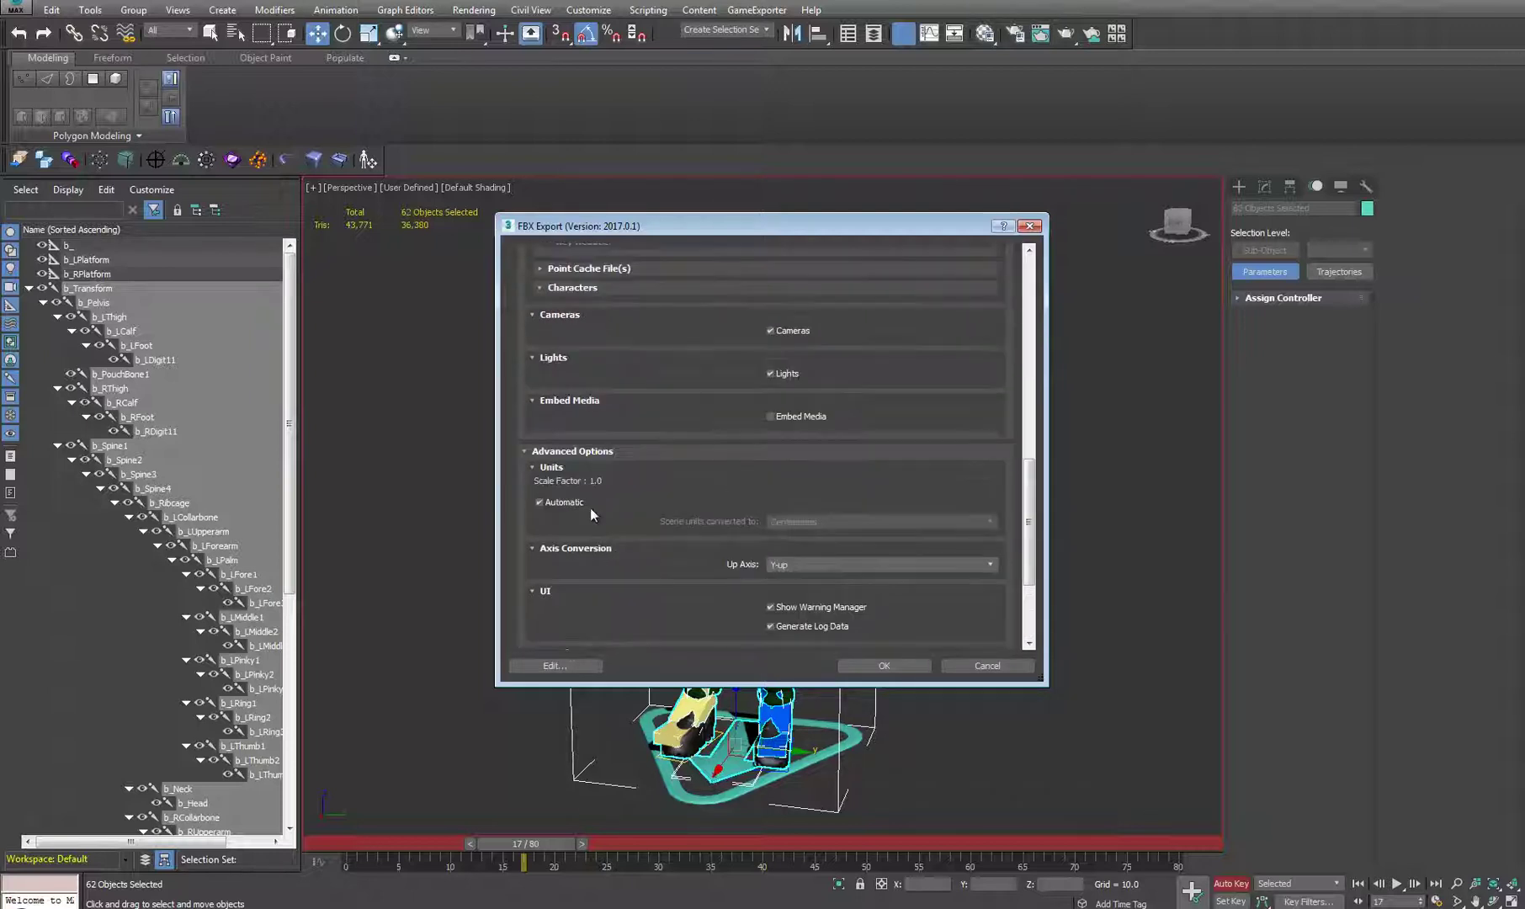
pyautogui.scroll(2, 845, 522)
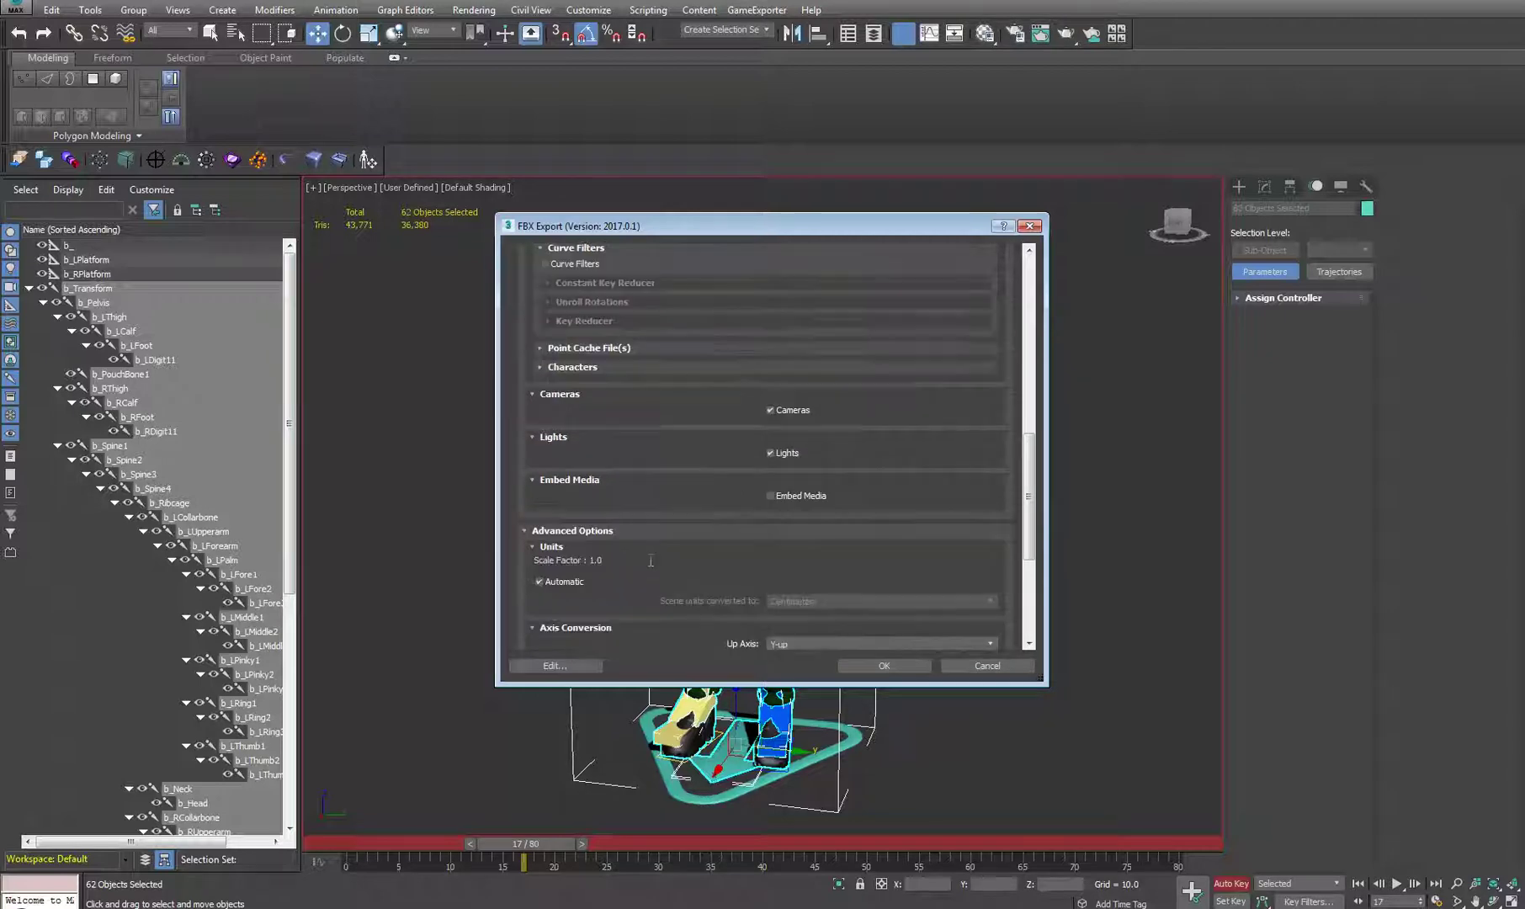
# Step: Recheck the FBX bake, deformation and geometry options against the rat model and run the export
pyautogui.moveTo(788, 225); pyautogui.dragTo(1109, 213)
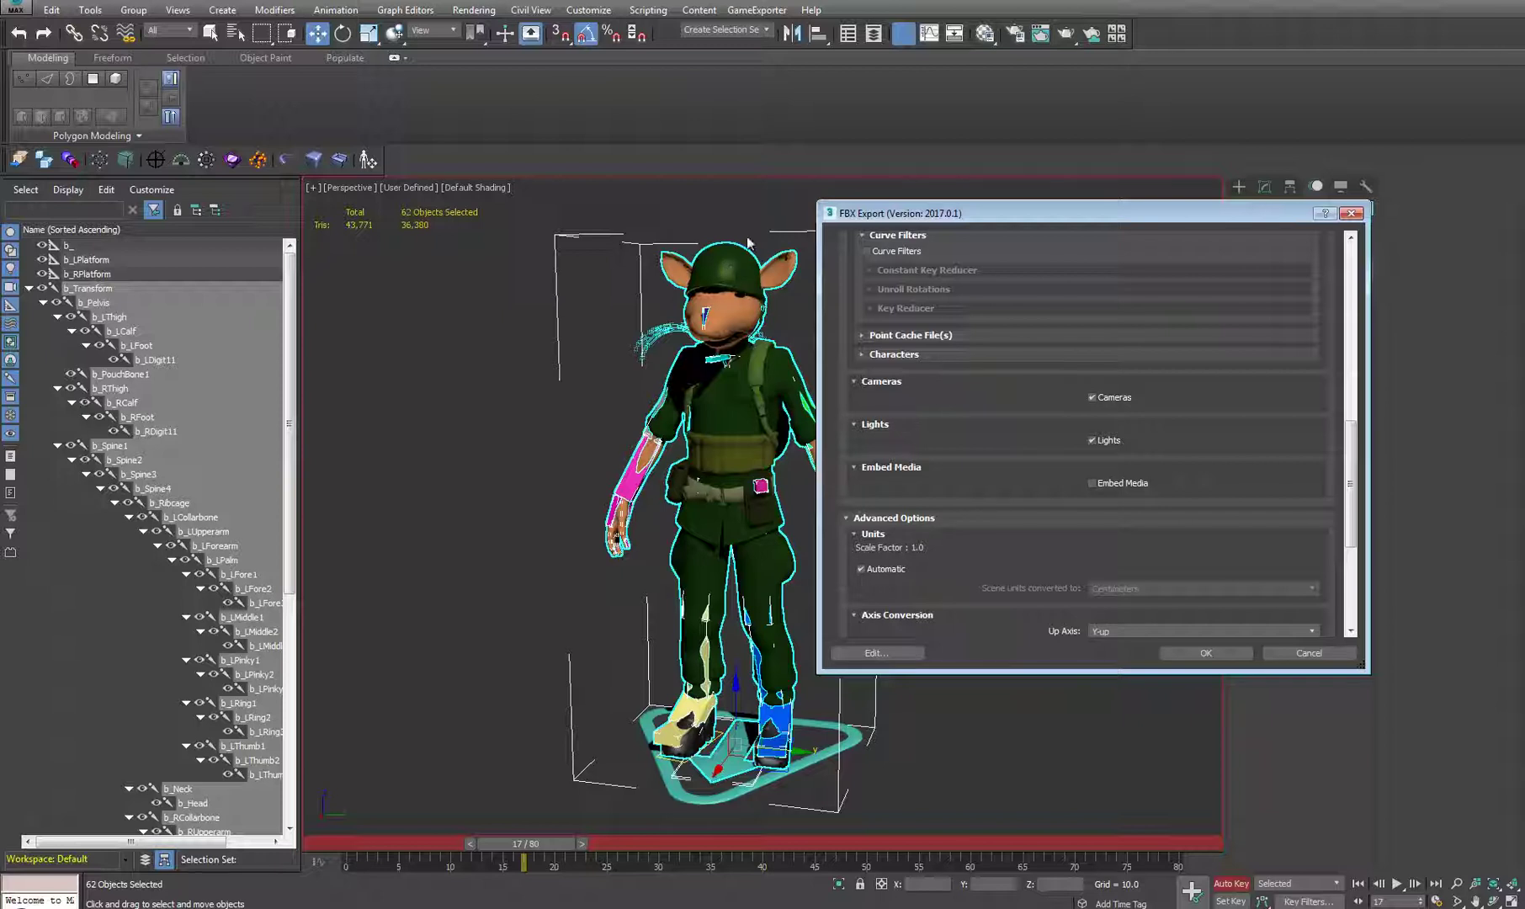
pyautogui.scroll(5, 982, 390)
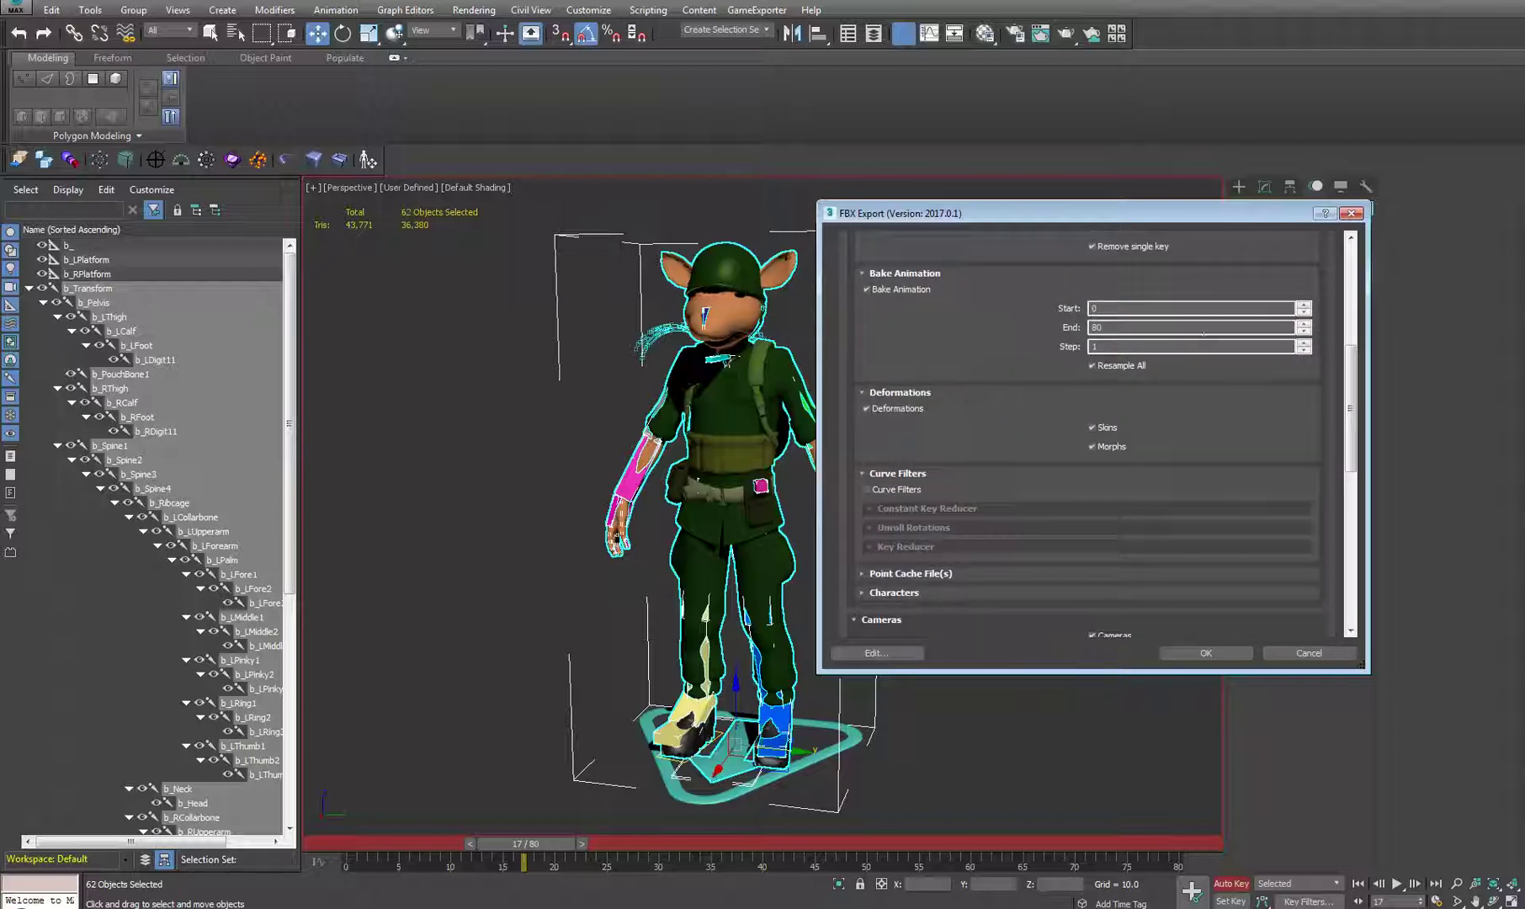
pyautogui.moveTo(1350, 375); pyautogui.dragTo(1350, 267)
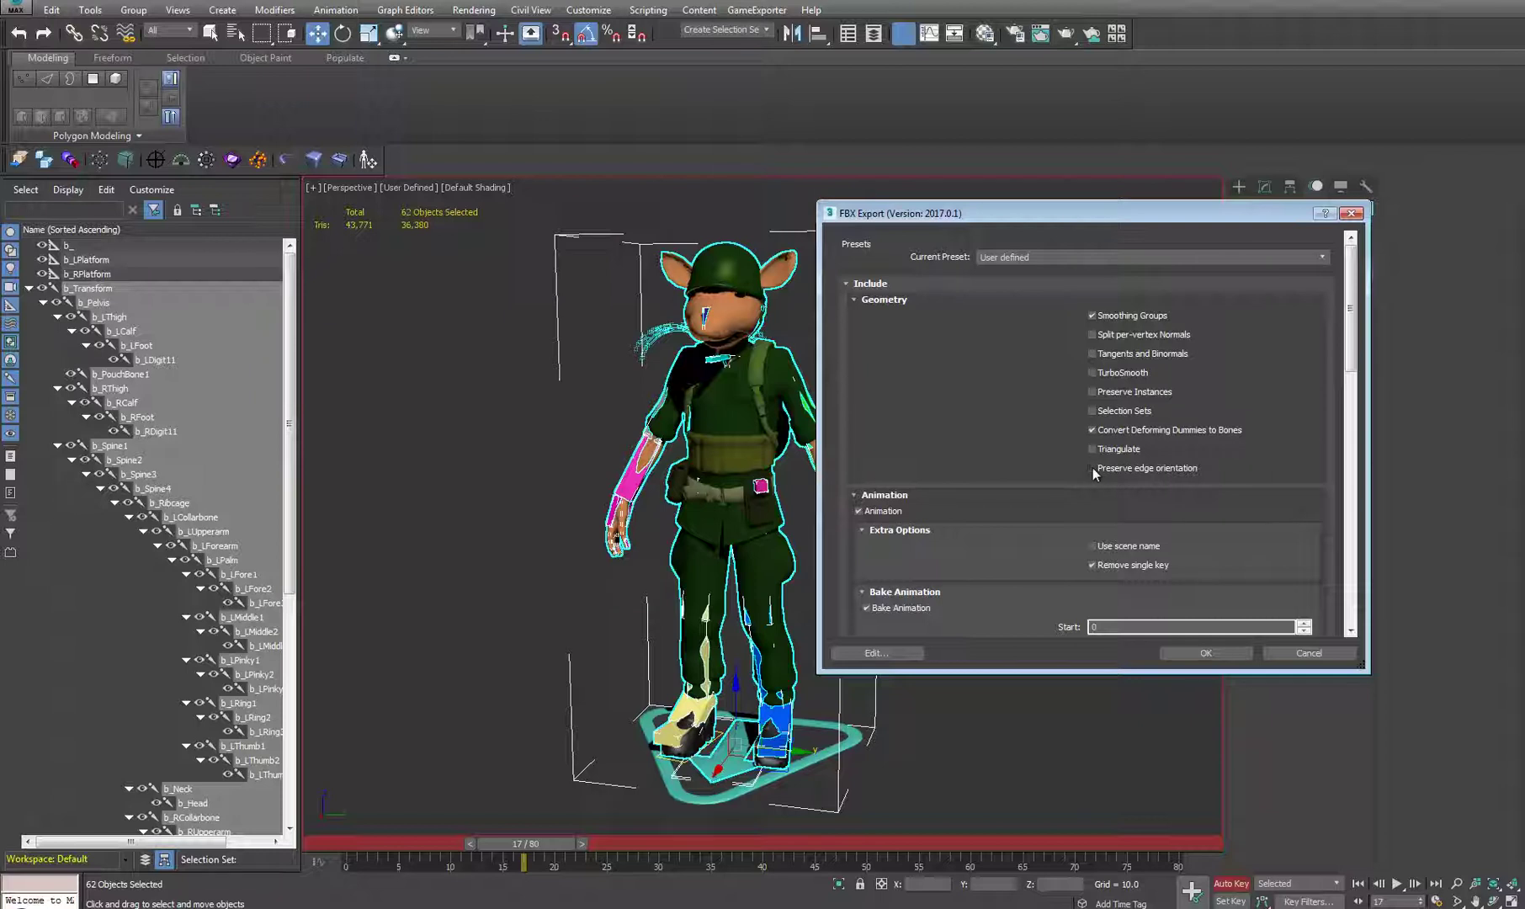
pyautogui.moveTo(1352, 304); pyautogui.dragTo(1350, 335)
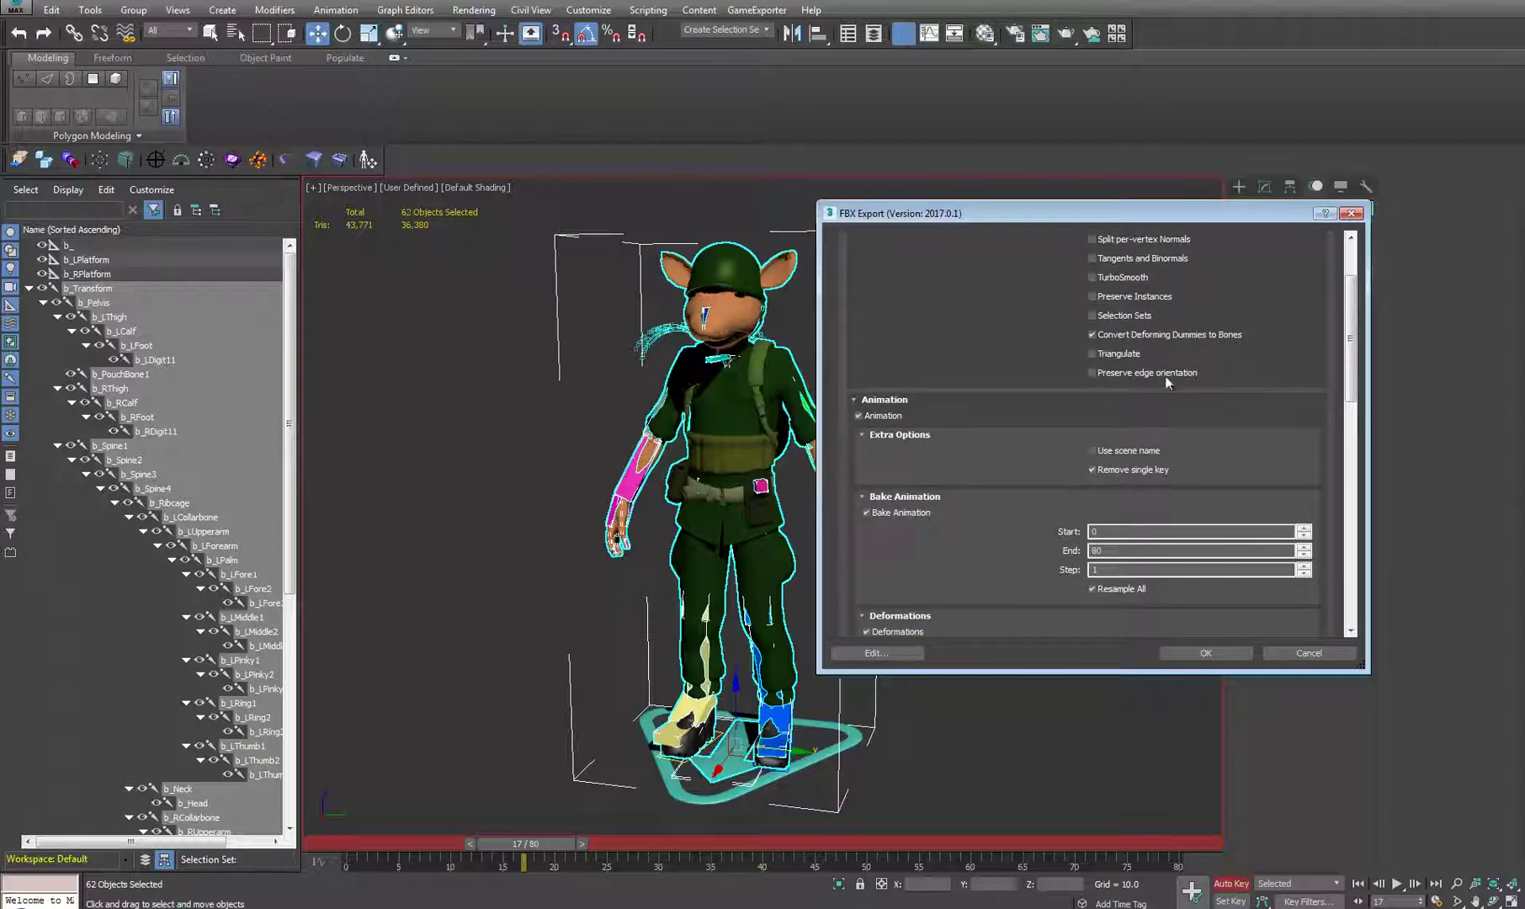
pyautogui.click(1196, 653)
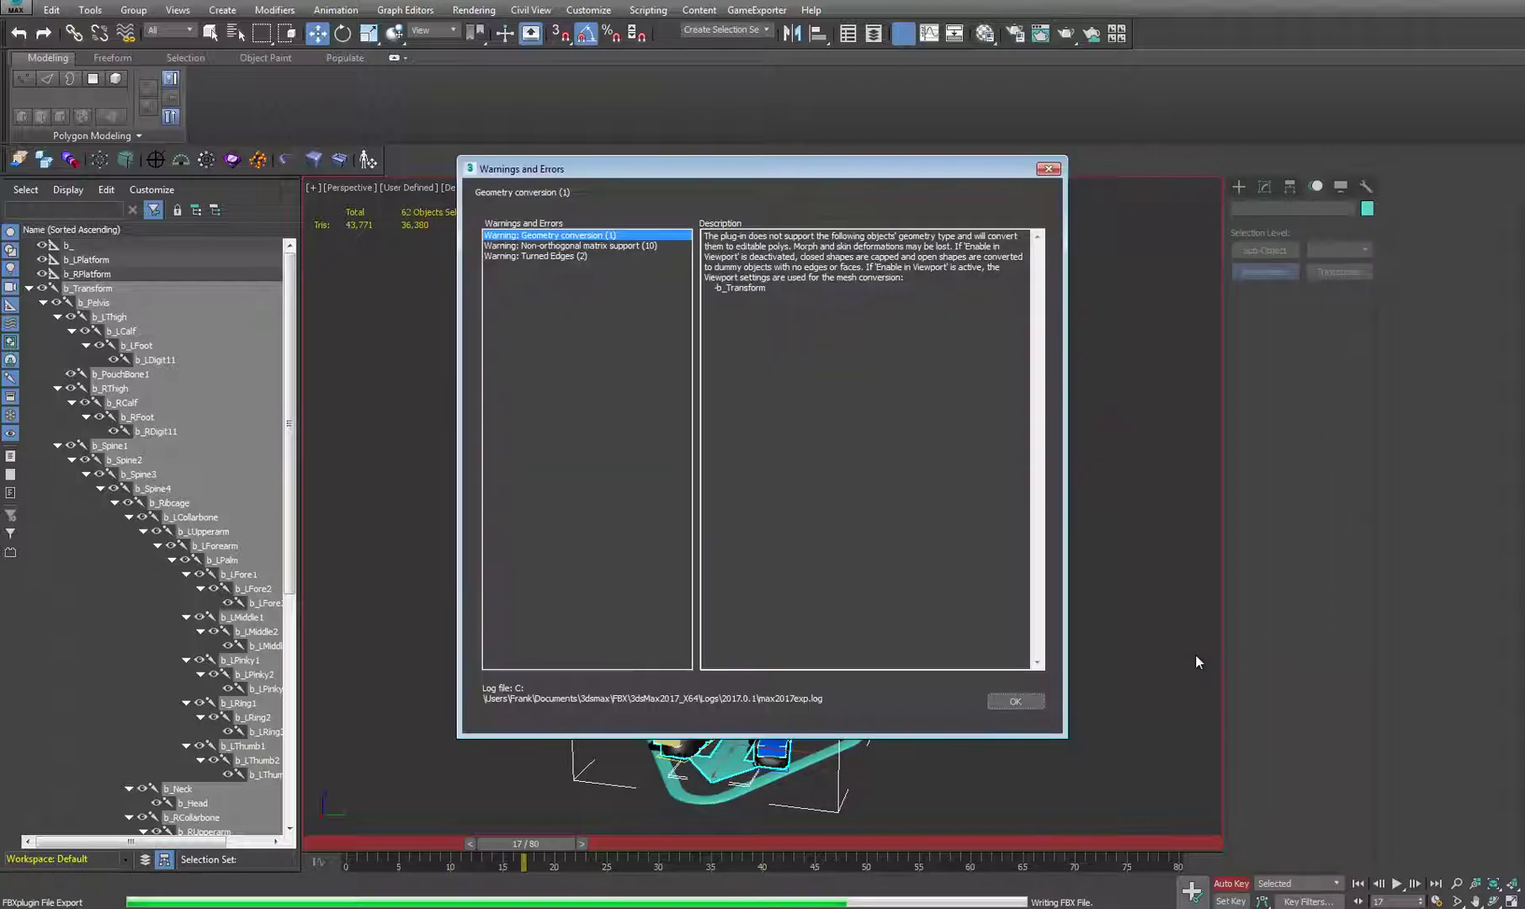
# Step: Read the export's non-orthogonal matrix and turned edges warnings and dismiss them to finish the export
pyautogui.click(597, 246)
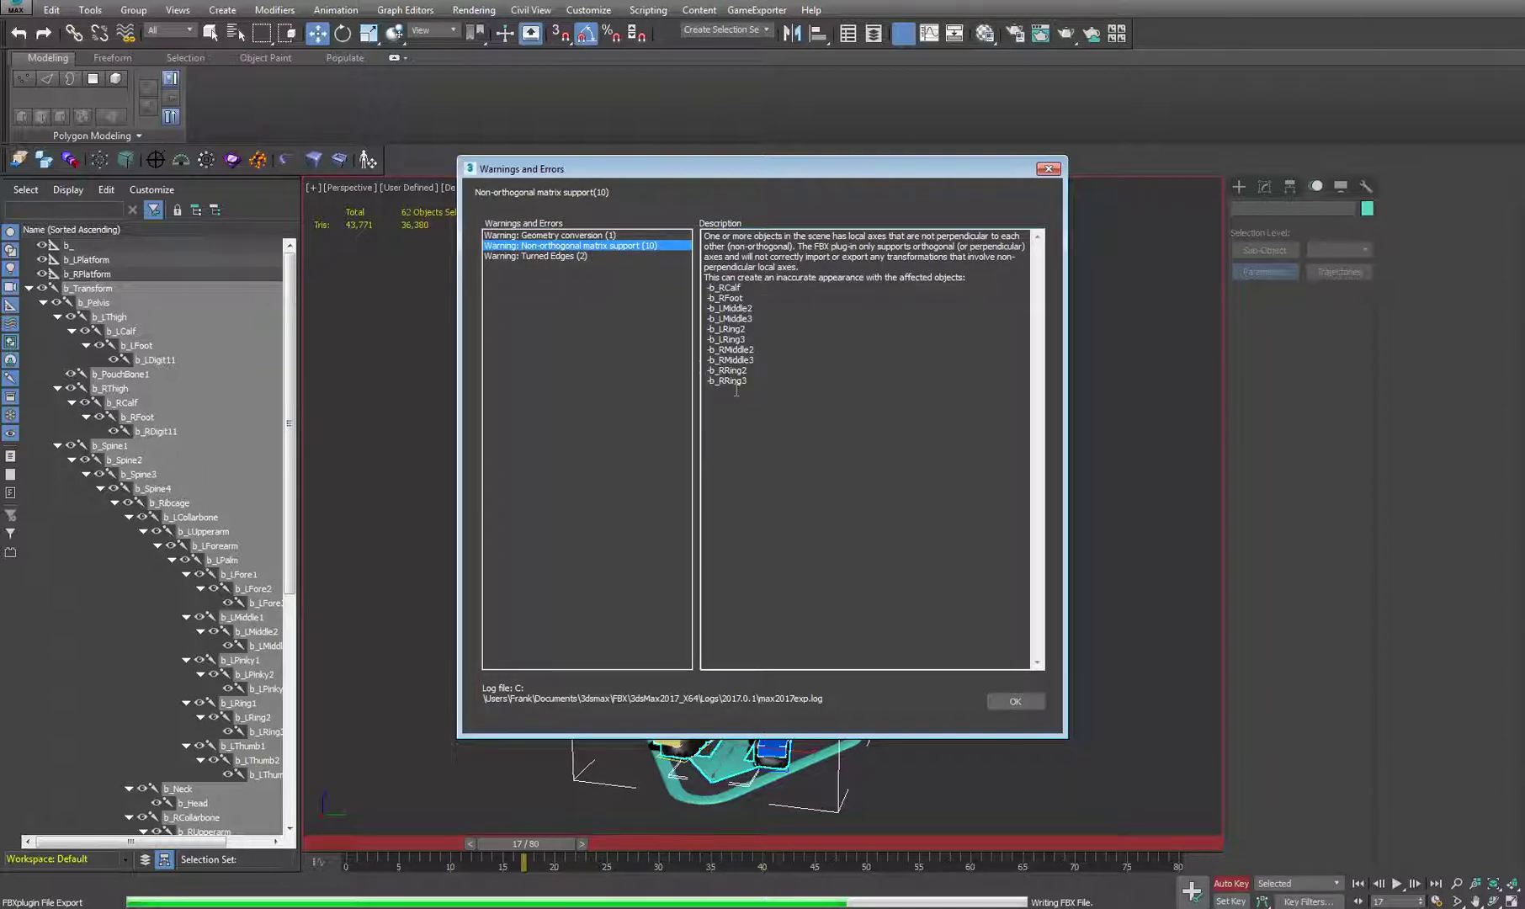
pyautogui.click(549, 256)
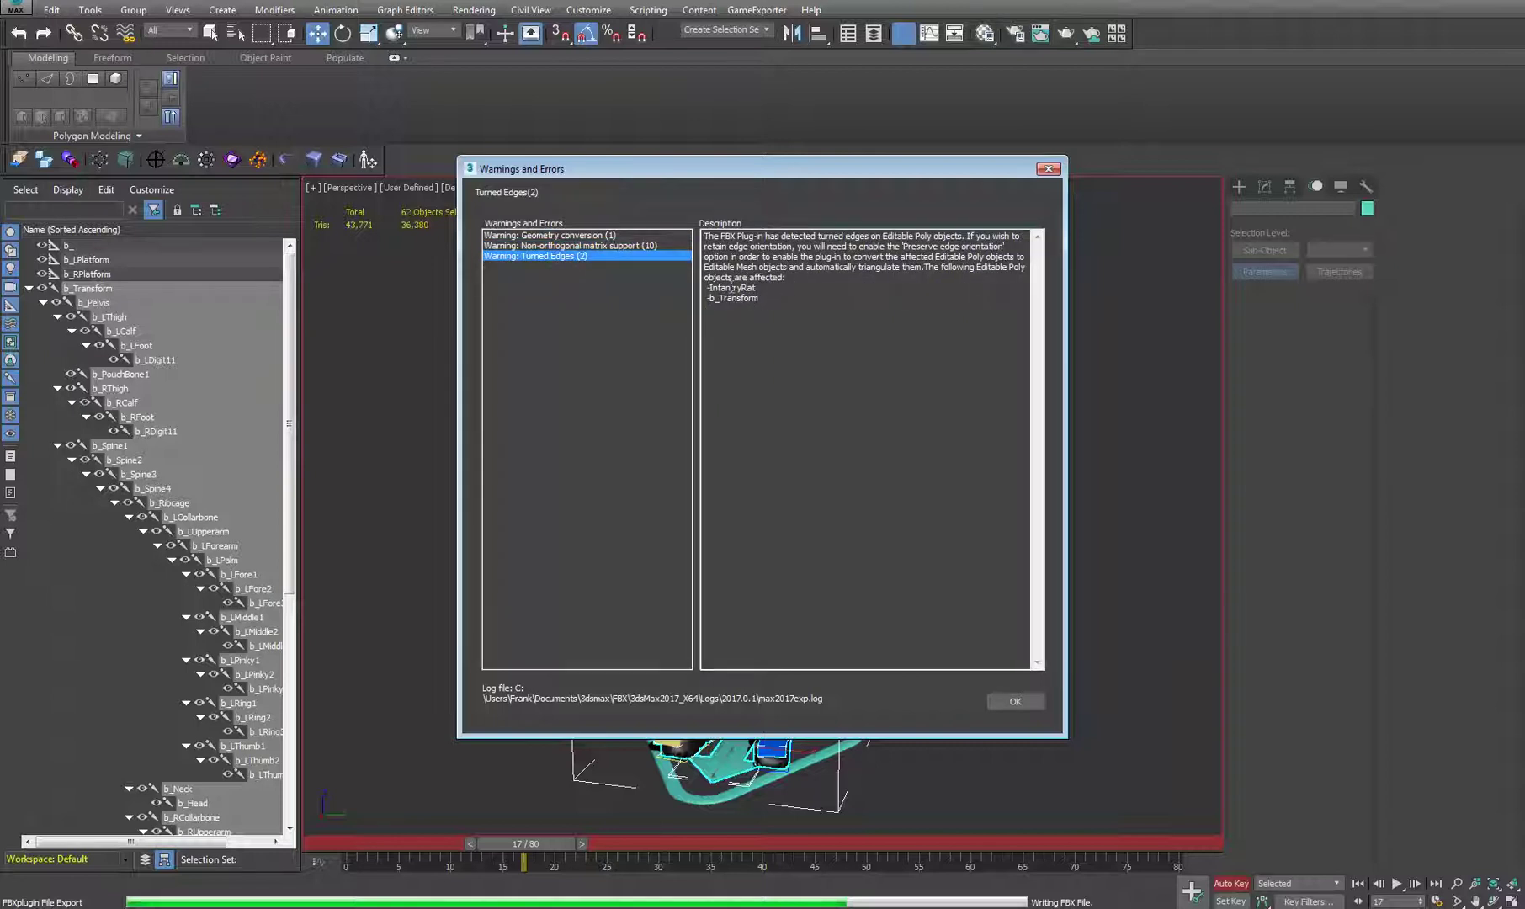
pyautogui.moveTo(755, 287); pyautogui.dragTo(728, 288)
pyautogui.moveTo(768, 236); pyautogui.dragTo(882, 236)
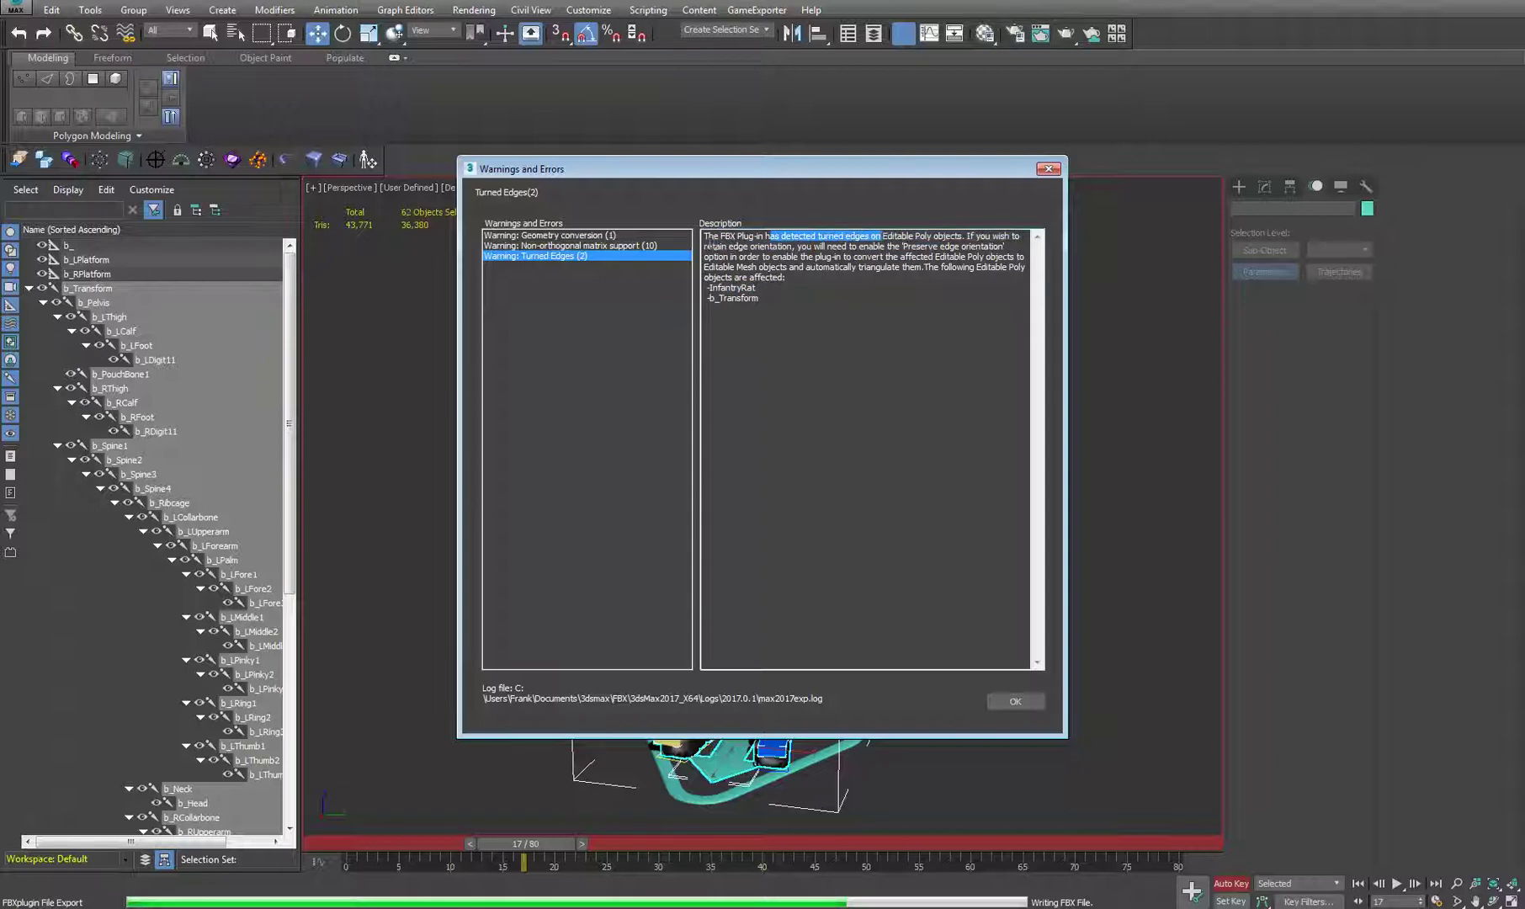
pyautogui.moveTo(704, 246); pyautogui.dragTo(1009, 247)
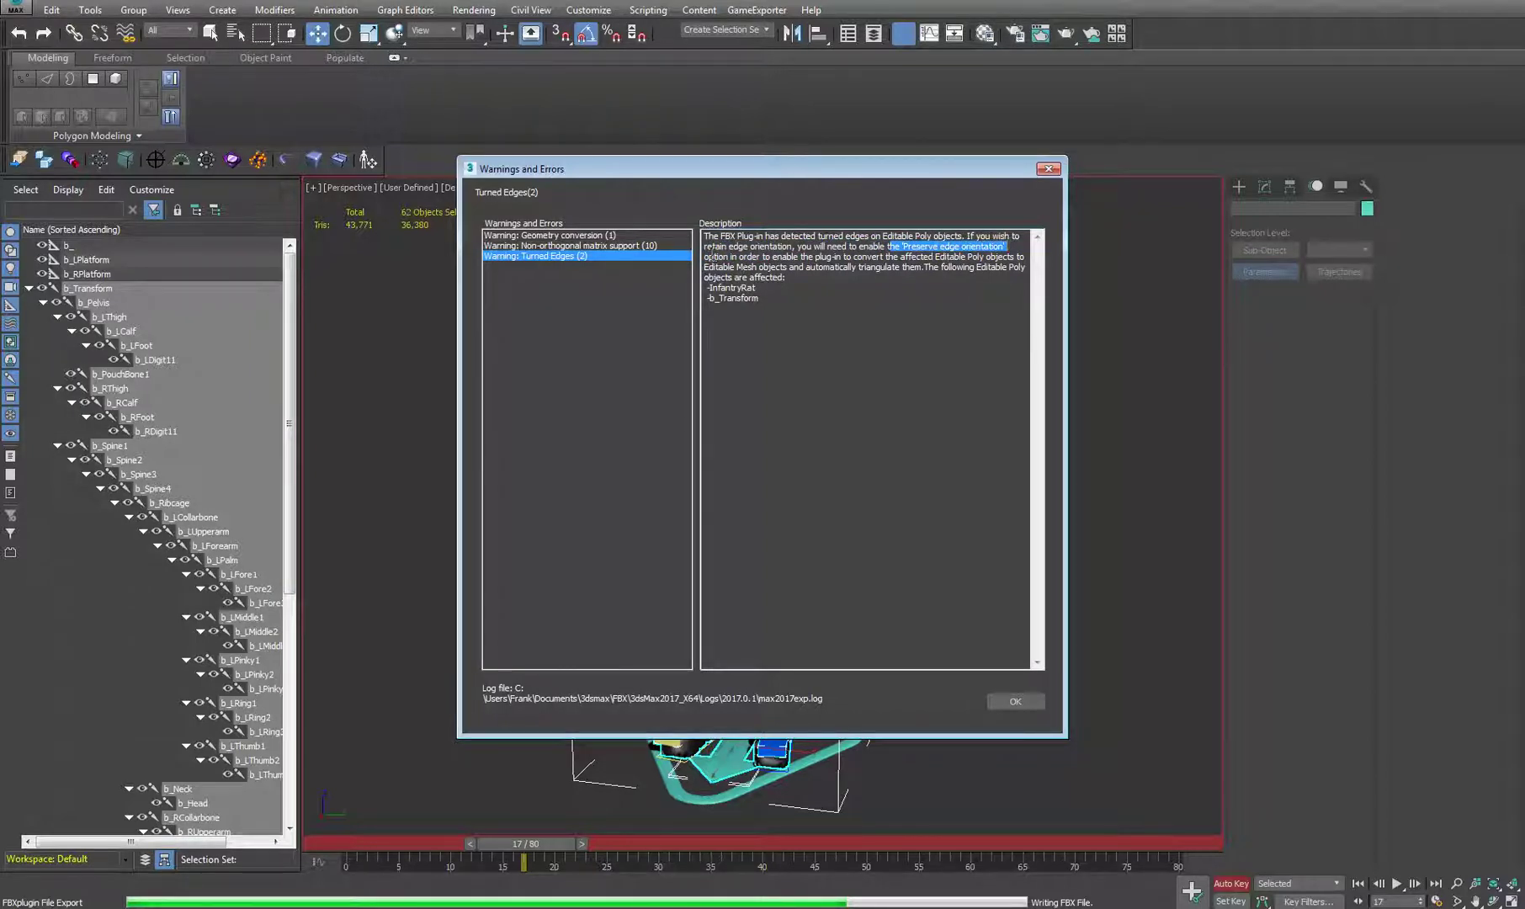
pyautogui.moveTo(731, 257); pyautogui.dragTo(999, 257)
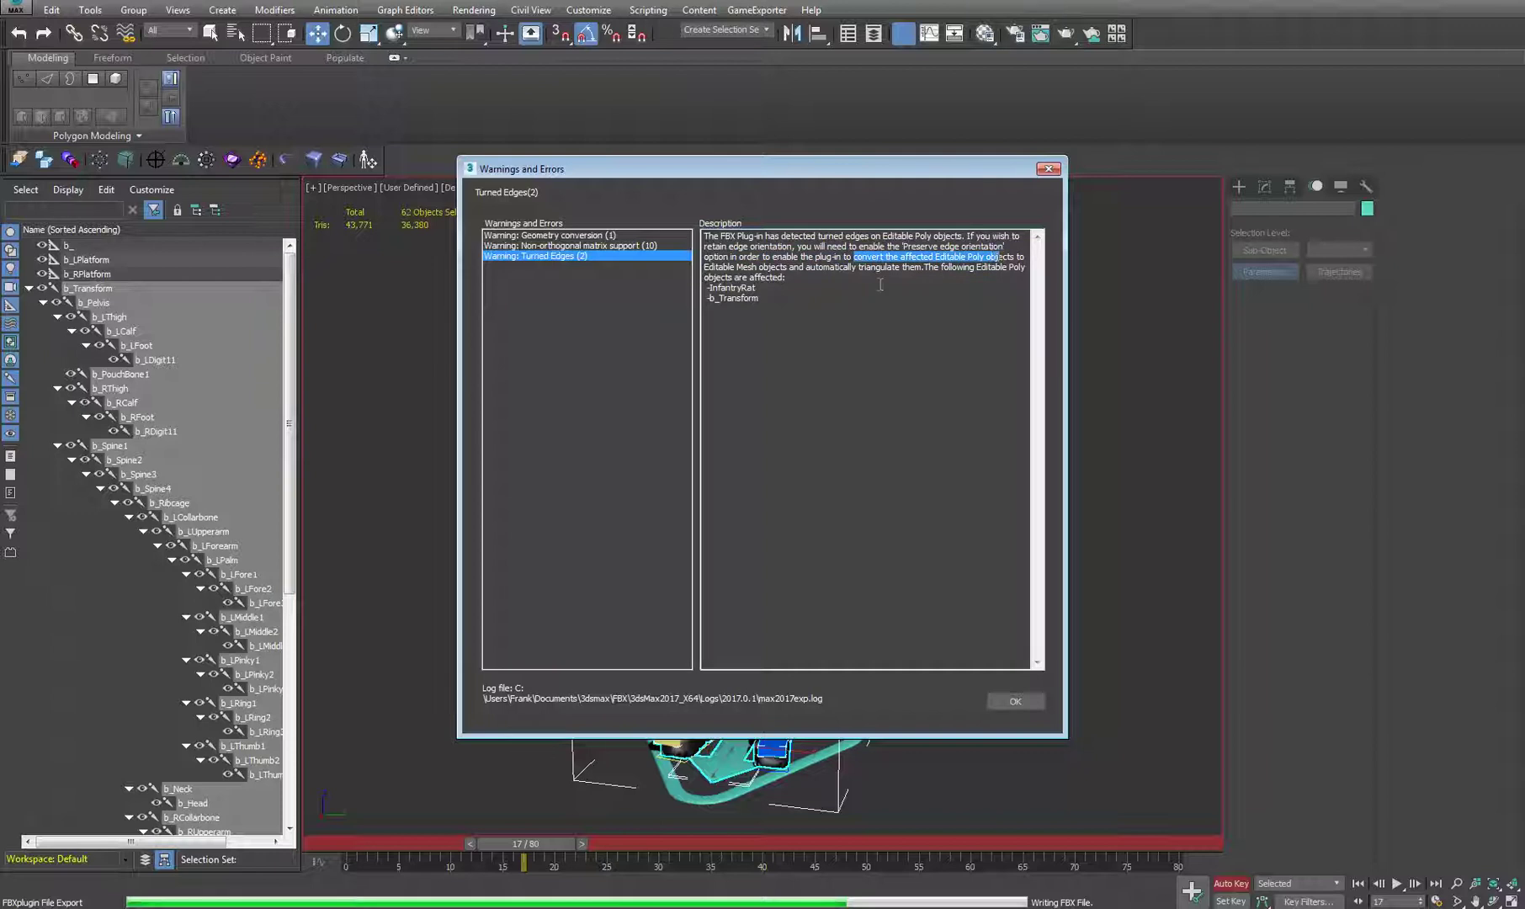
pyautogui.moveTo(714, 267); pyautogui.dragTo(921, 271)
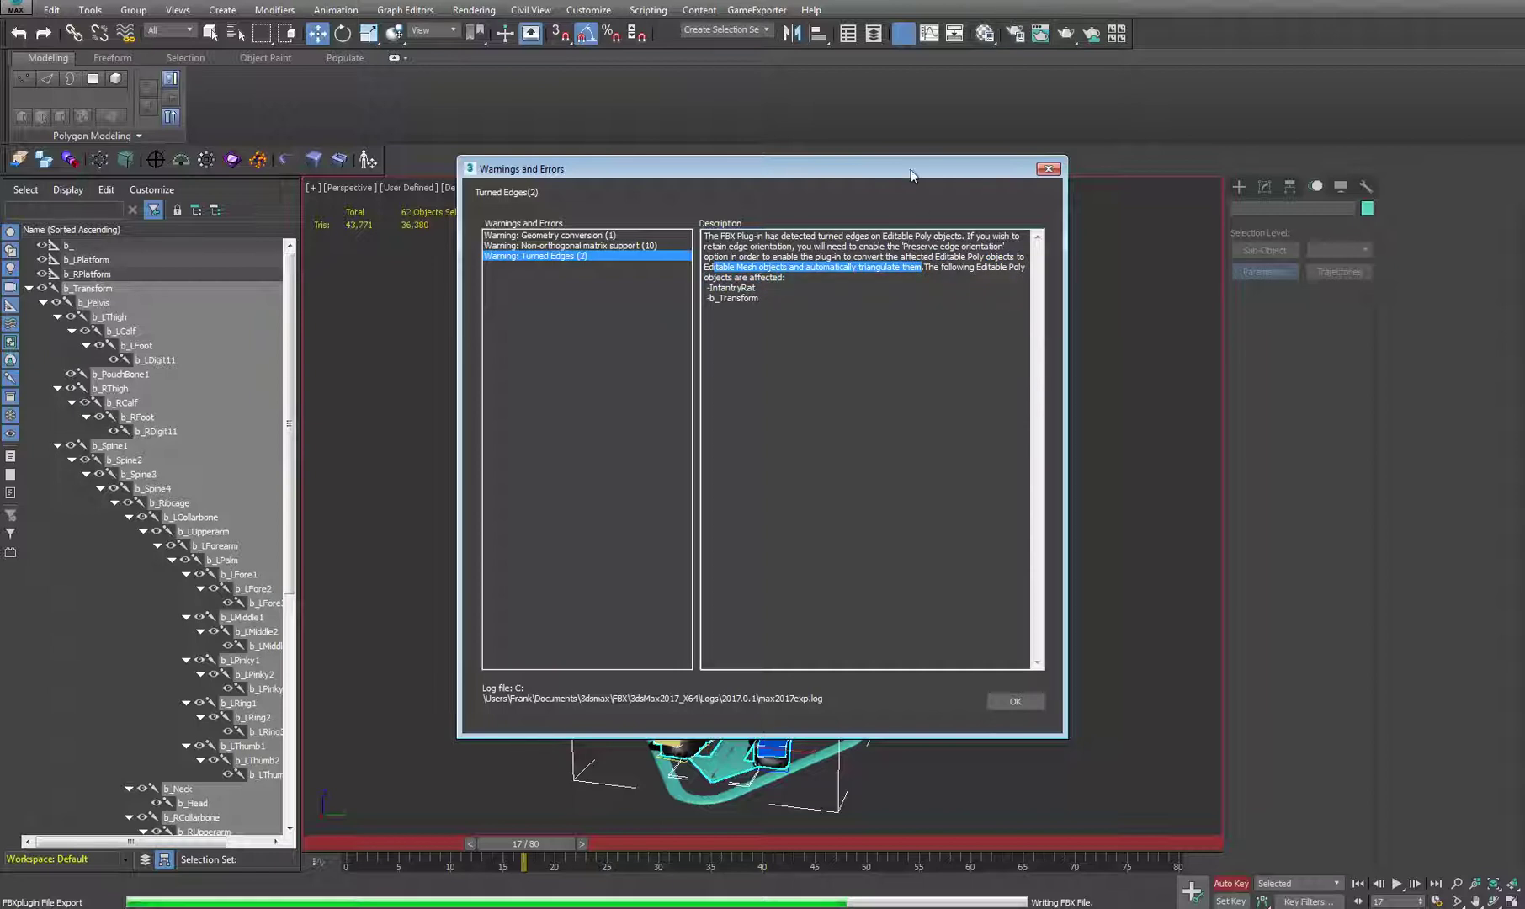
pyautogui.moveTo(874, 168); pyautogui.dragTo(841, 173)
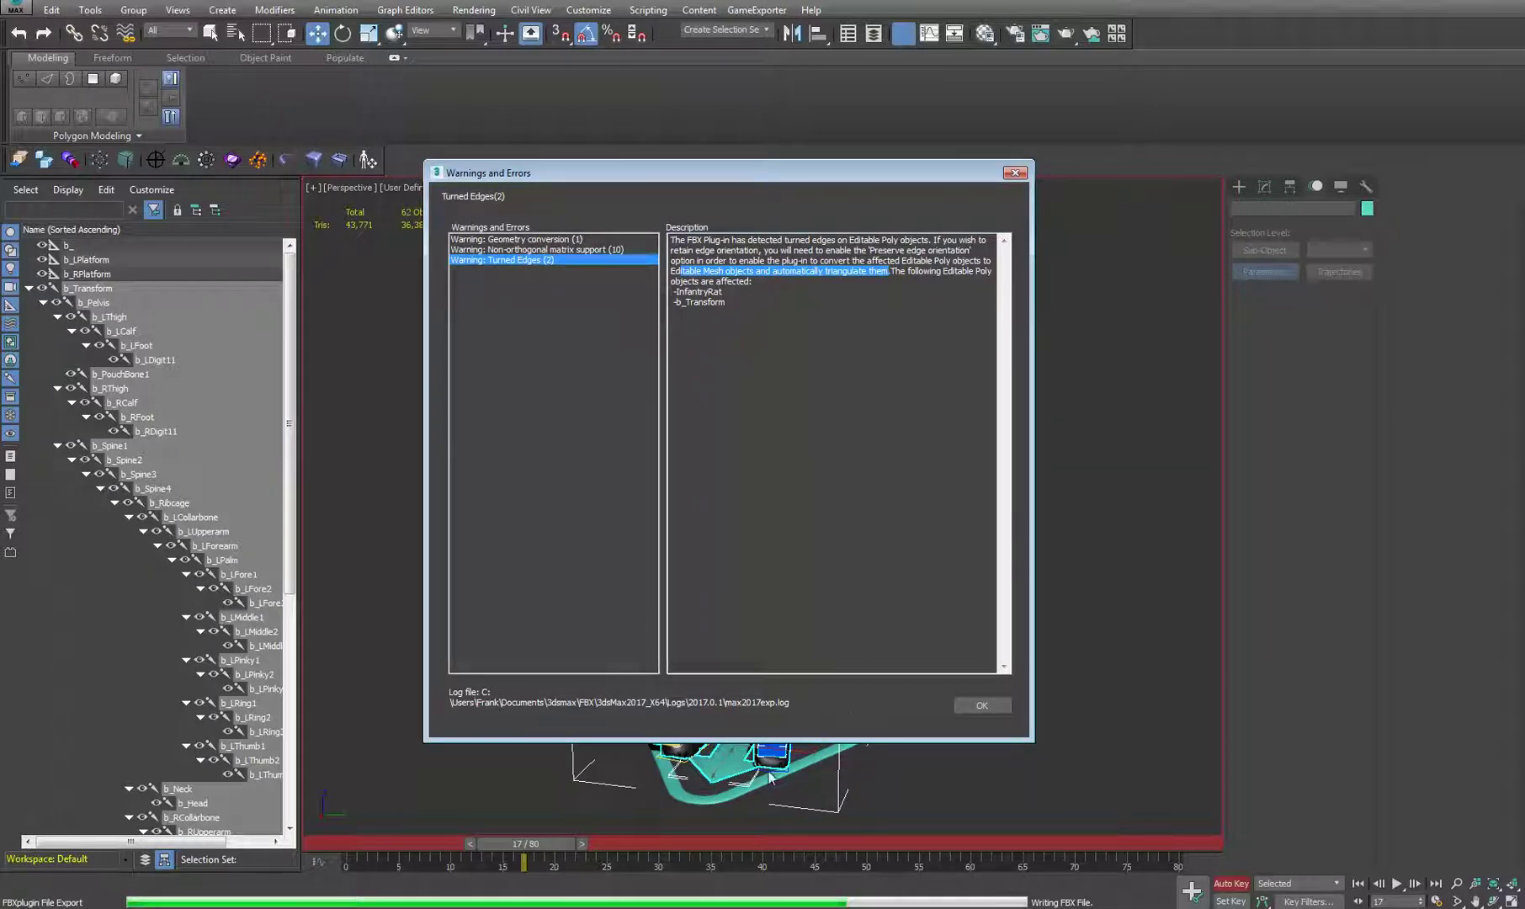
pyautogui.click(981, 706)
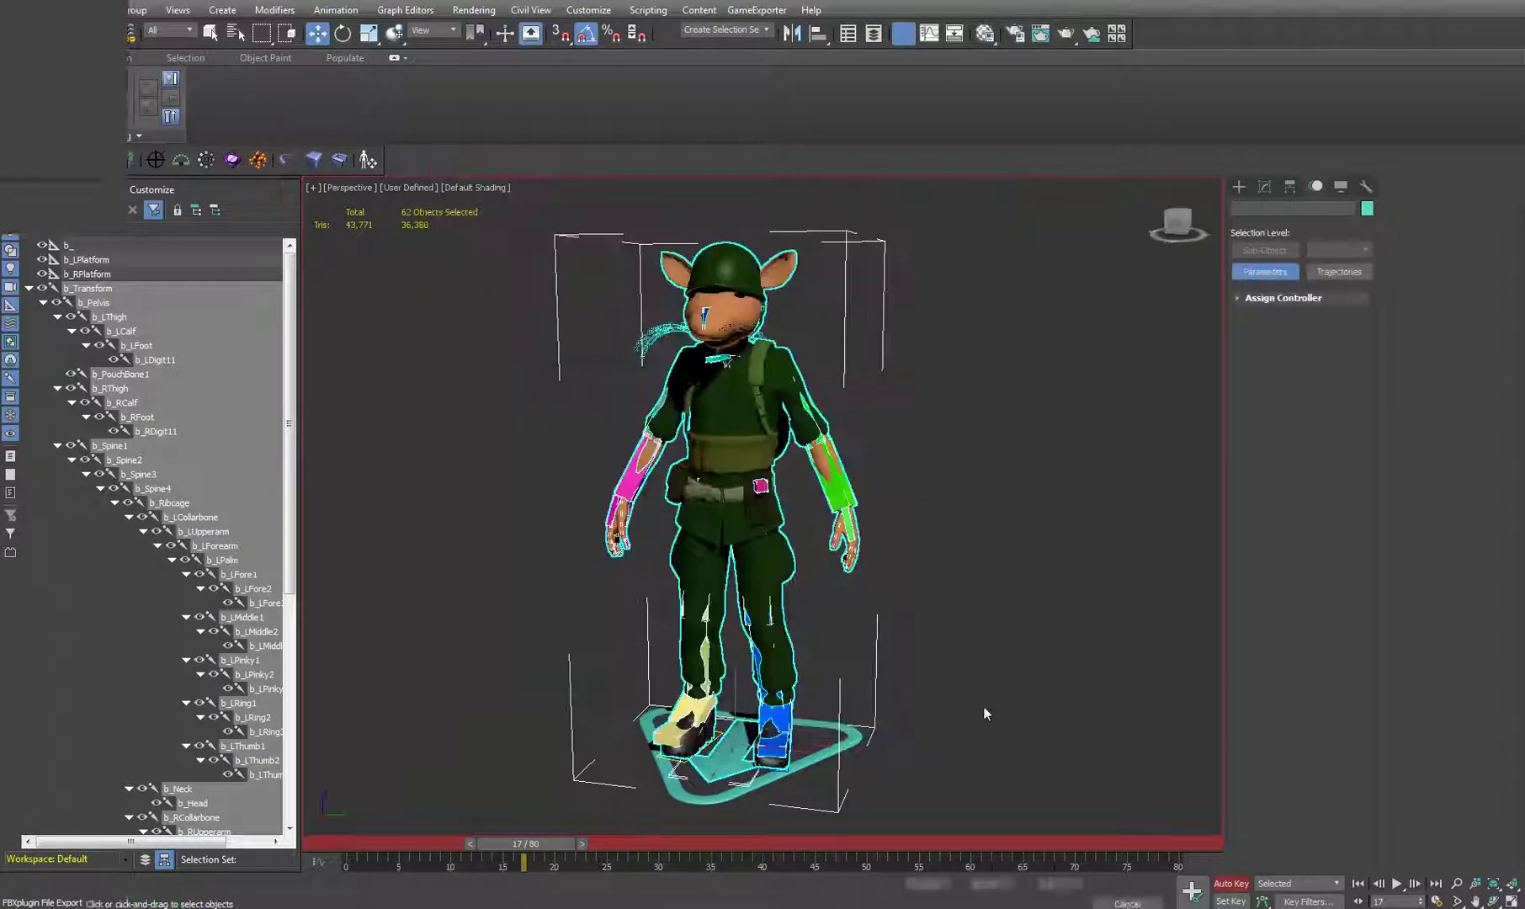
# Step: Clear the selection of exported bones and mesh and select only the rat's b_Ribcage bone
pyautogui.moveTo(871, 558)
pyautogui.keyDown('alt'); pyautogui.mouseDown(button='middle')
pyautogui.moveTo(908, 578)
pyautogui.moveTo(856, 558)
pyautogui.mouseUp(button='middle'); pyautogui.keyUp('alt')
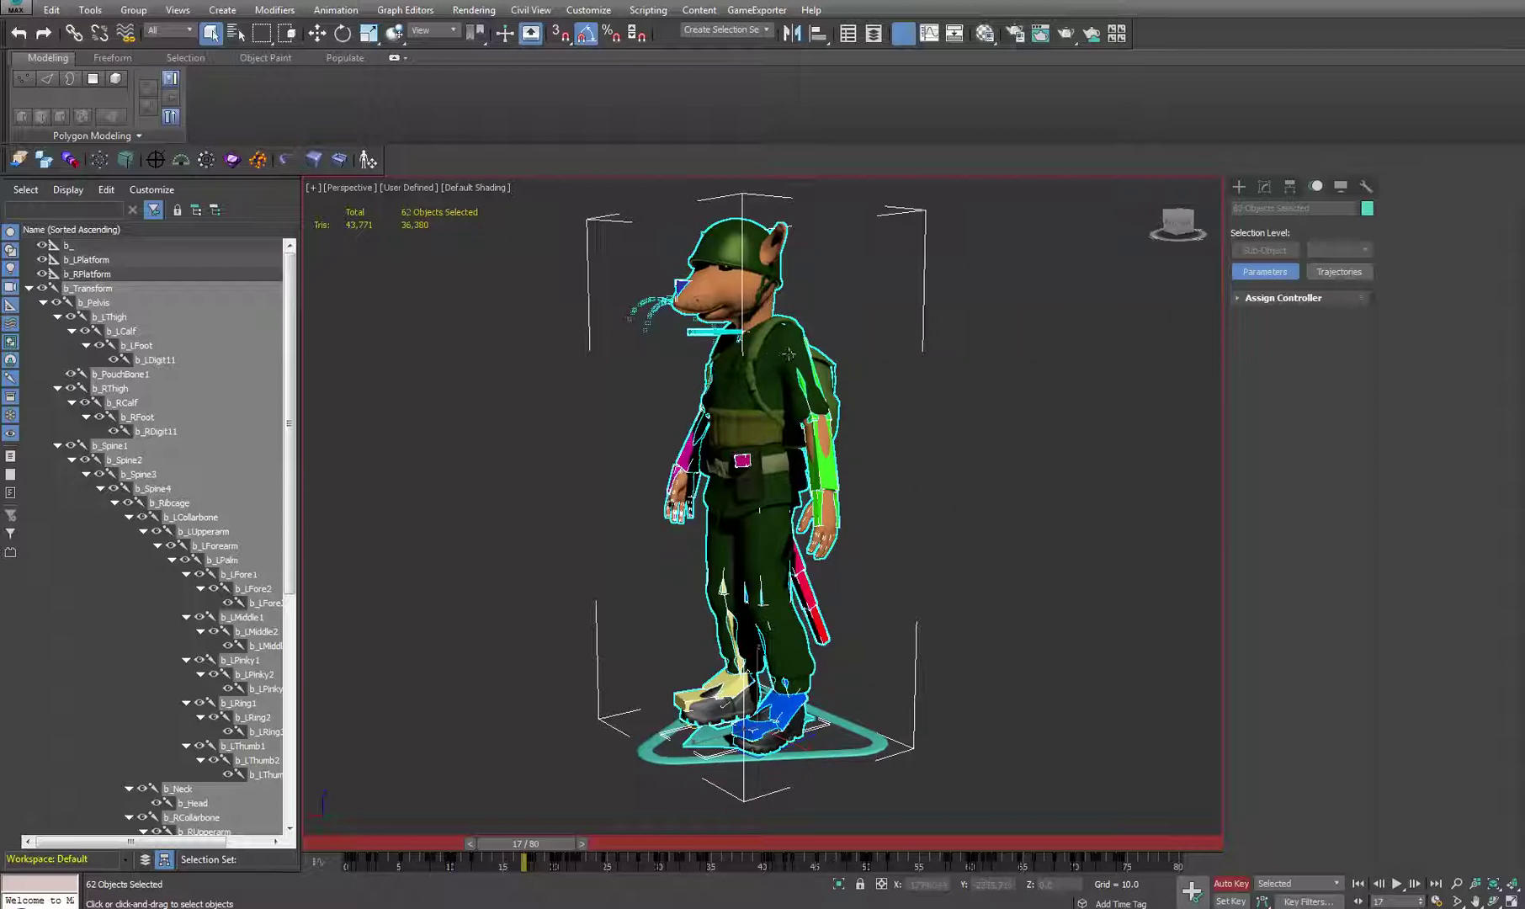
pyautogui.keyDown('alt'); pyautogui.moveTo(705, 564); pyautogui.dragTo(780, 554, button='middle'); pyautogui.keyUp('alt')
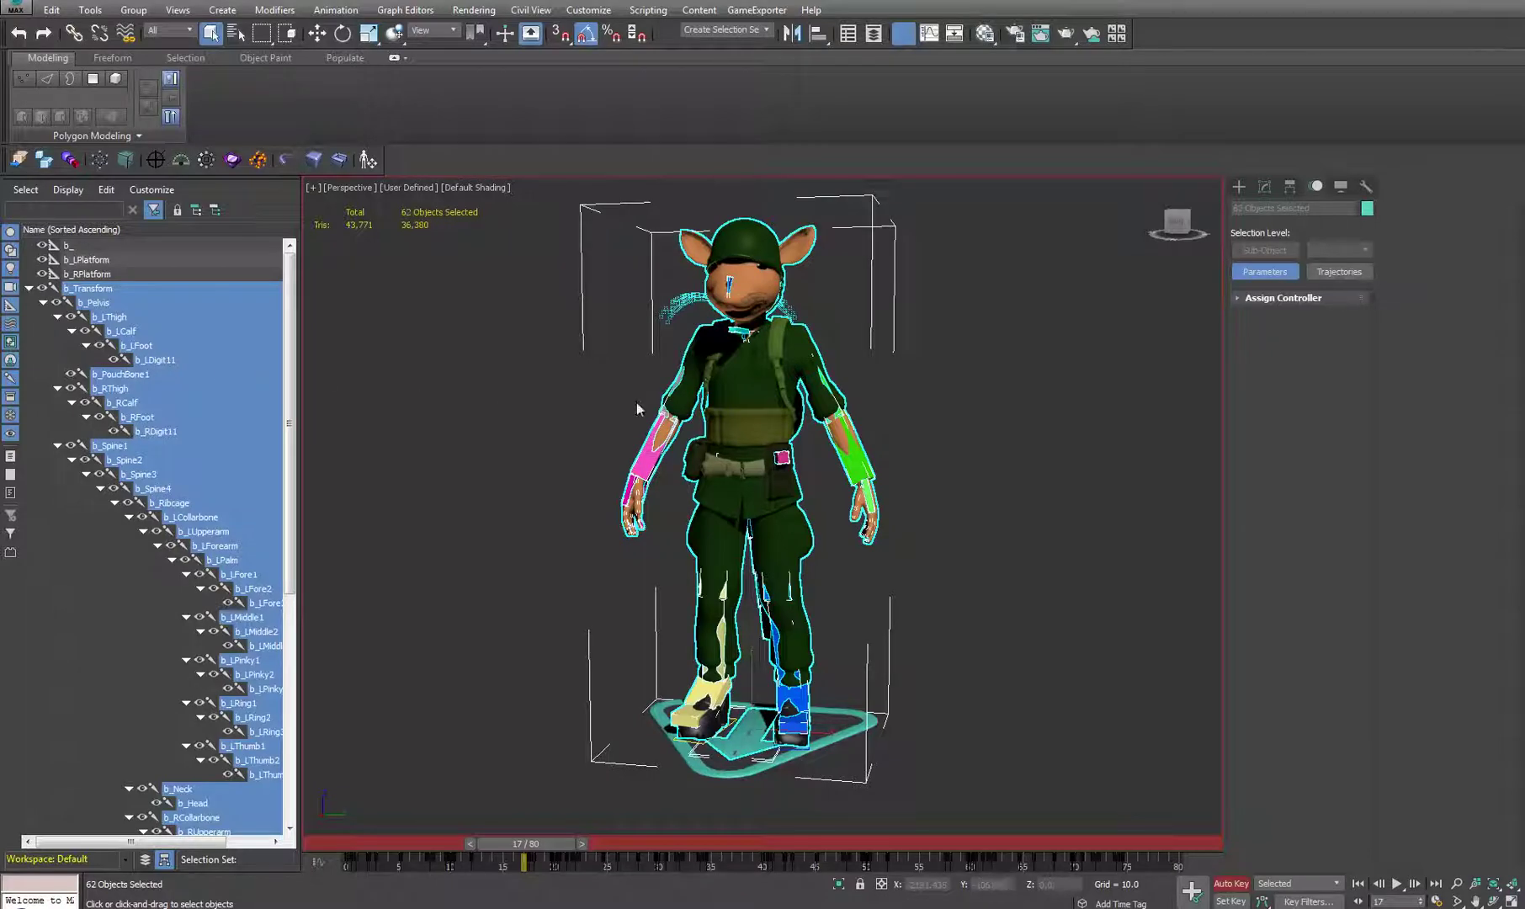
pyautogui.keyDown('alt'); pyautogui.moveTo(918, 562); pyautogui.dragTo(868, 551, button='middle'); pyautogui.keyUp('alt')
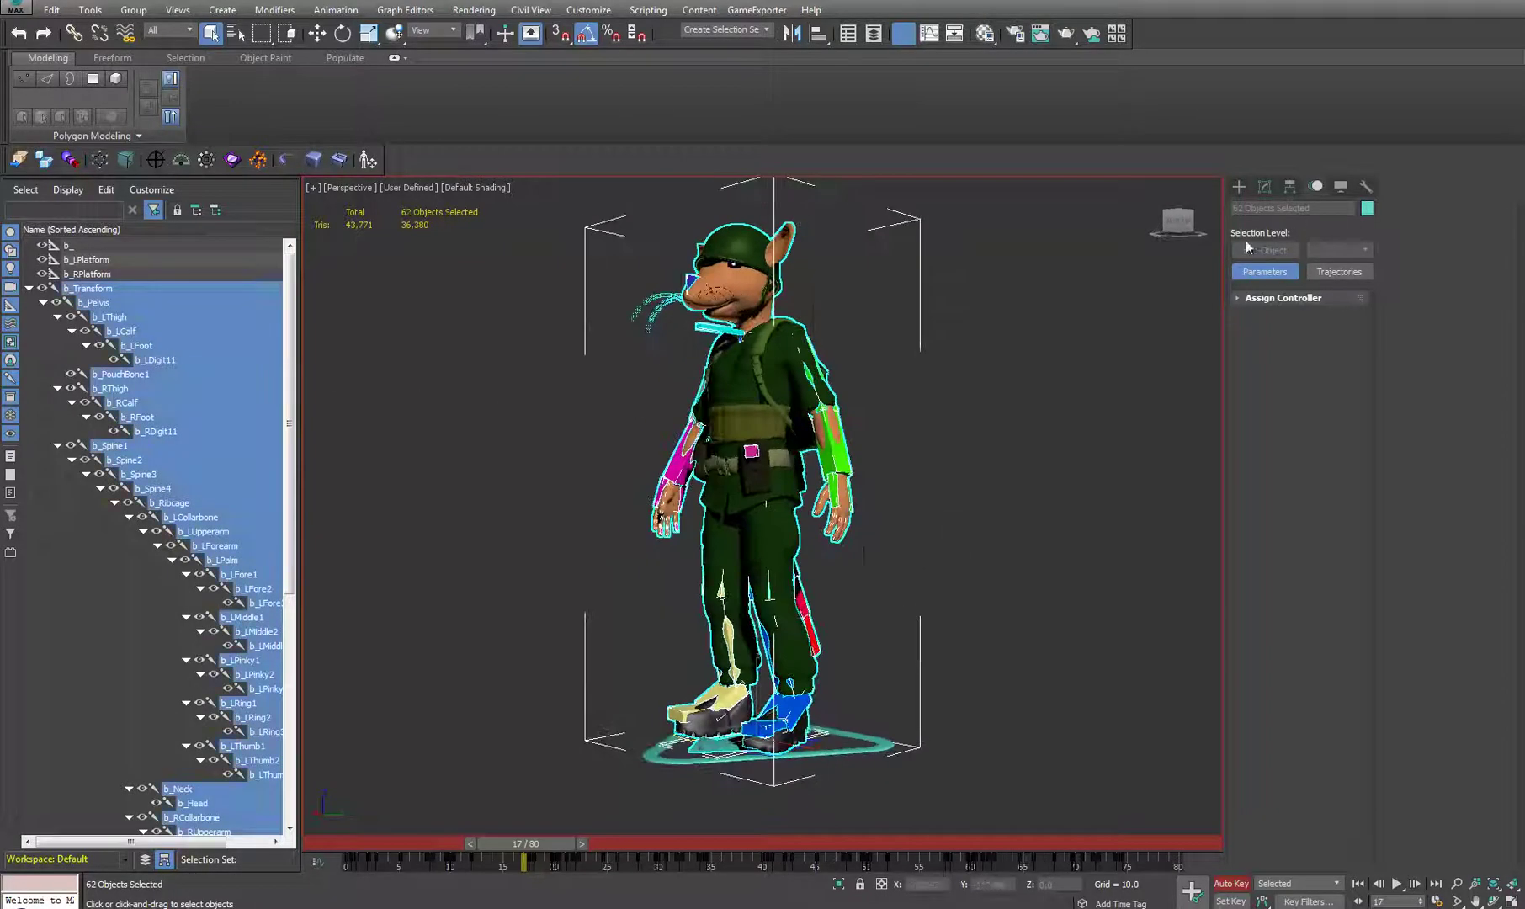
pyautogui.click(691, 326)
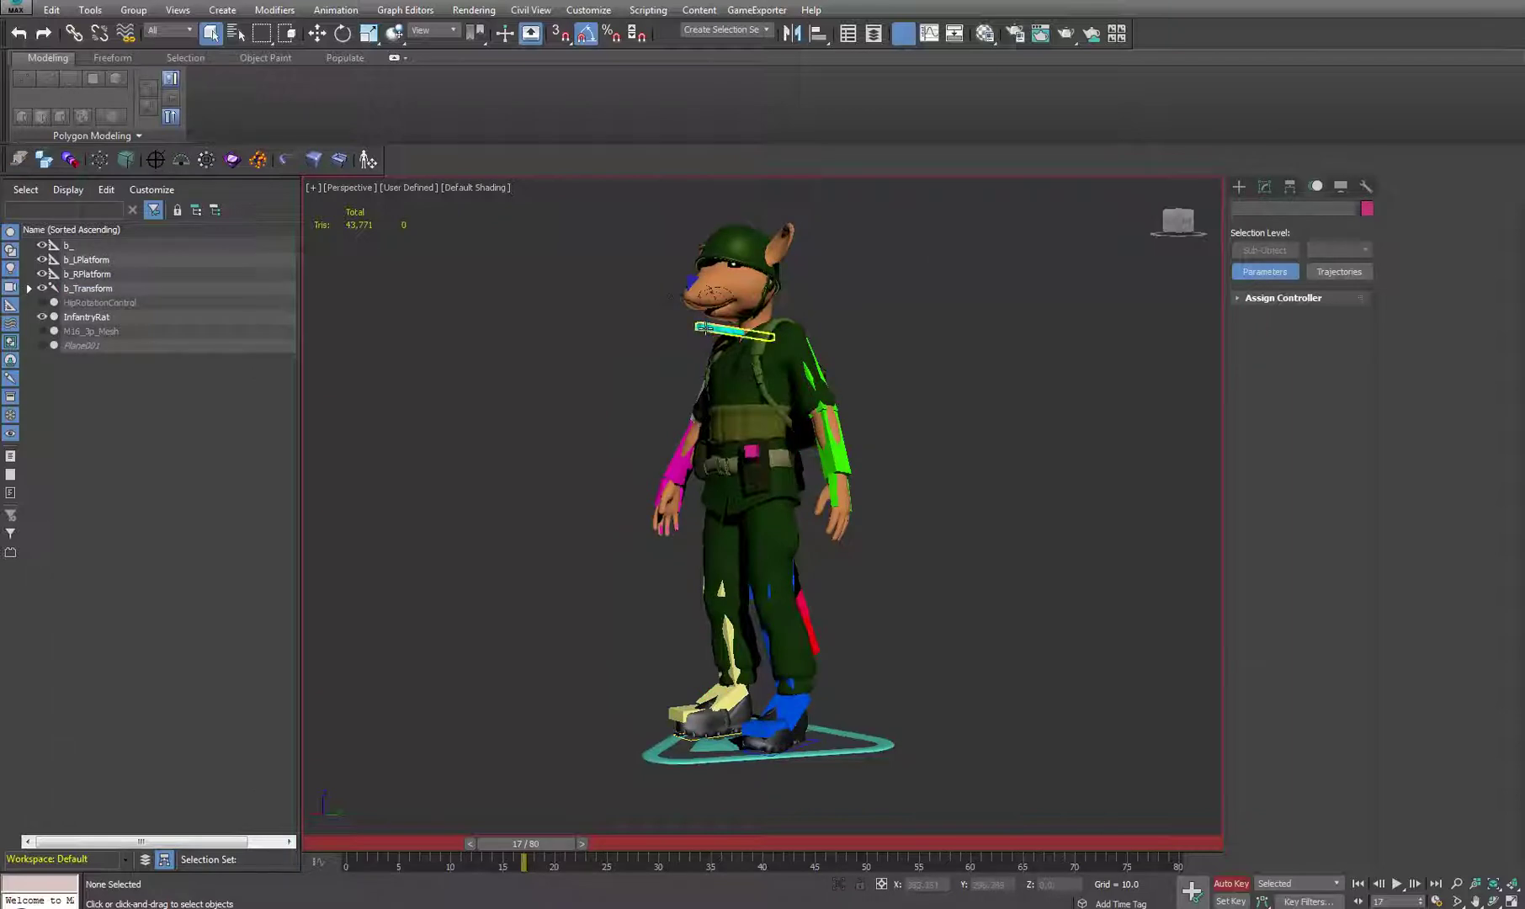
pyautogui.click(707, 328)
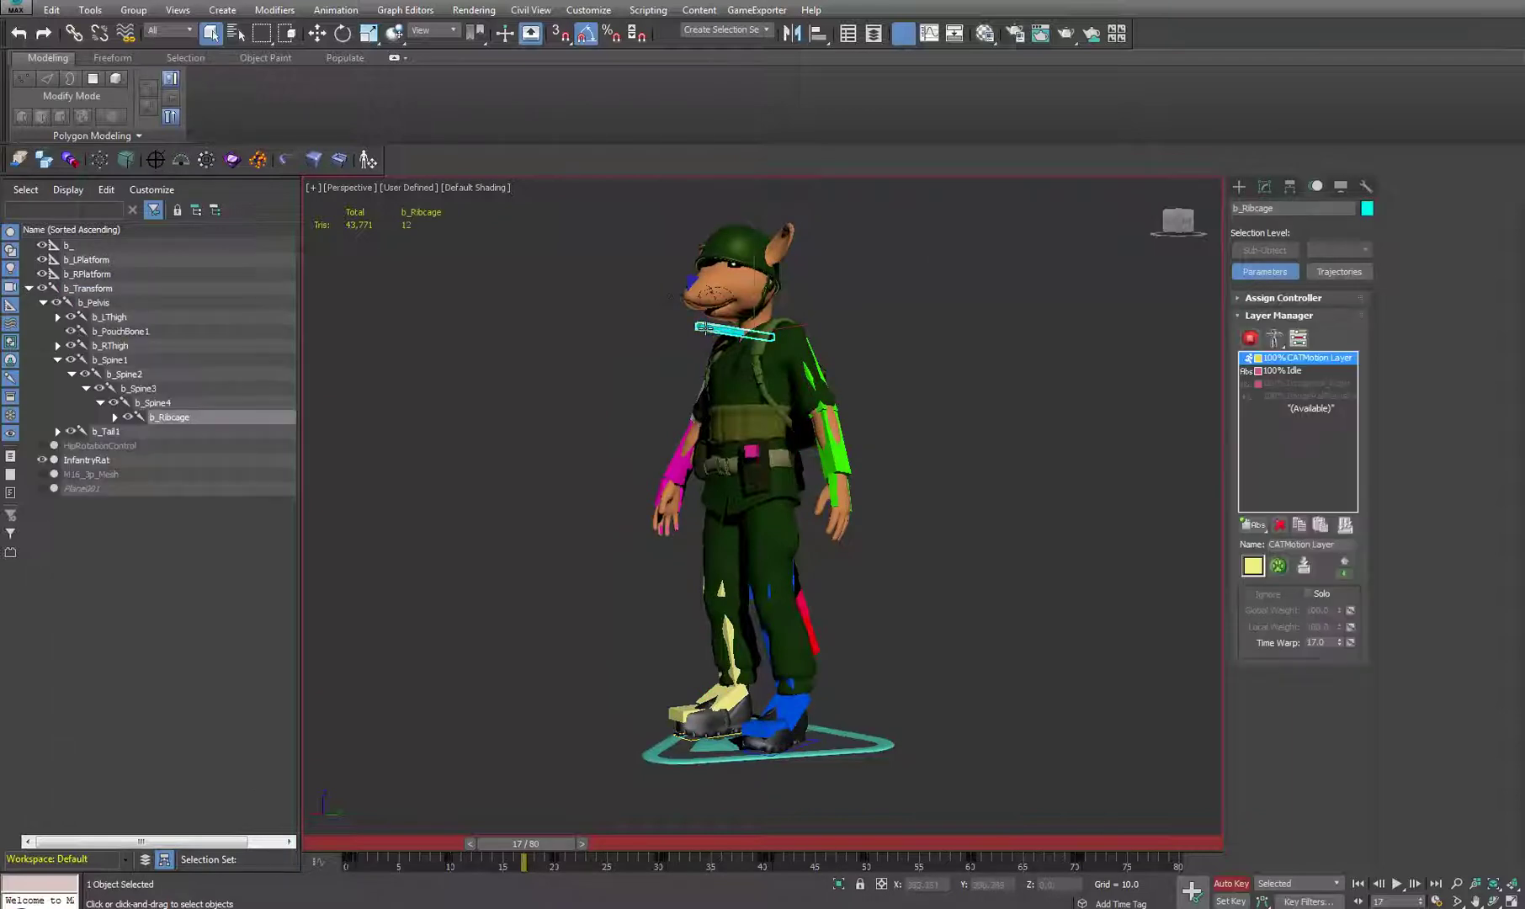
# Step: Compare the CAT motion settings offered for the b_ base helper, the left forearm together with the ribcage, and the ribcage alone
pyautogui.click(804, 756)
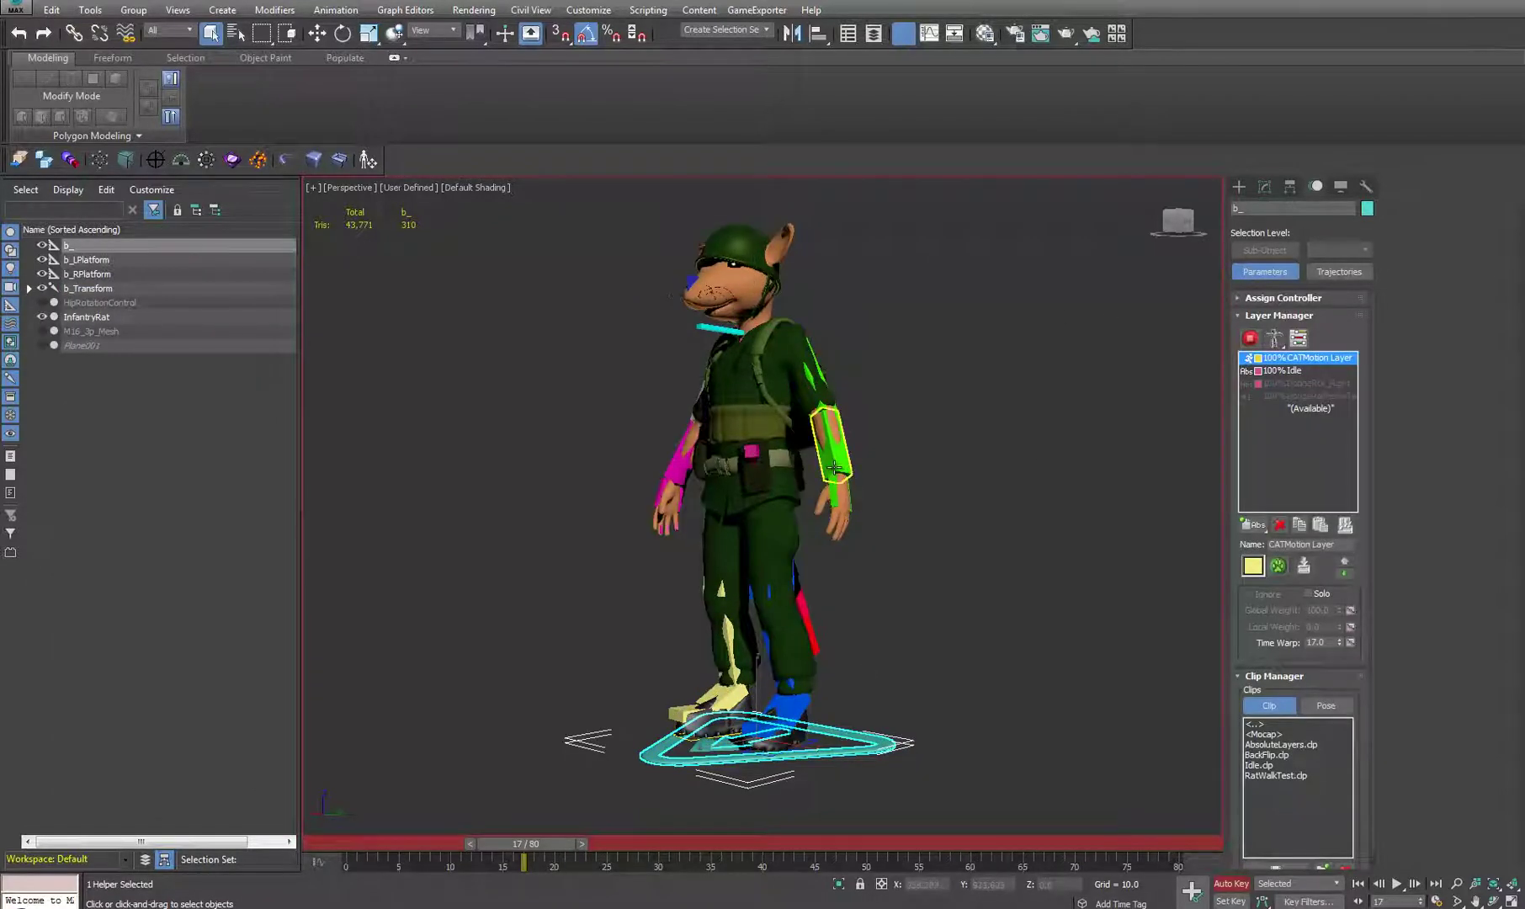
pyautogui.click(833, 467)
pyautogui.keyDown('ctrl'); pyautogui.click(737, 330); pyautogui.keyUp('ctrl')
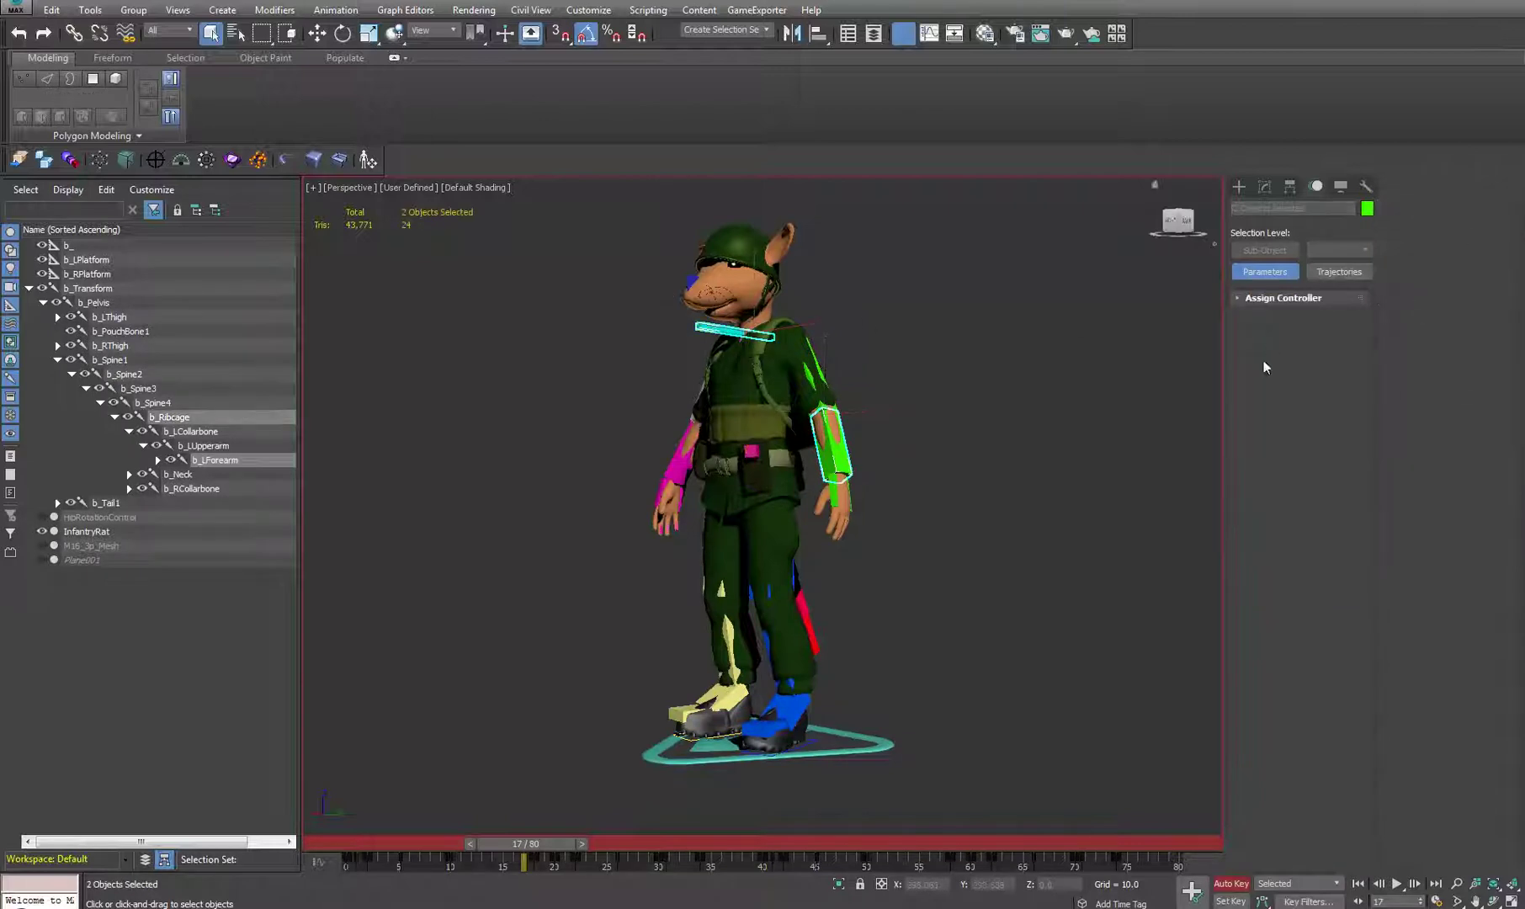
pyautogui.click(718, 330)
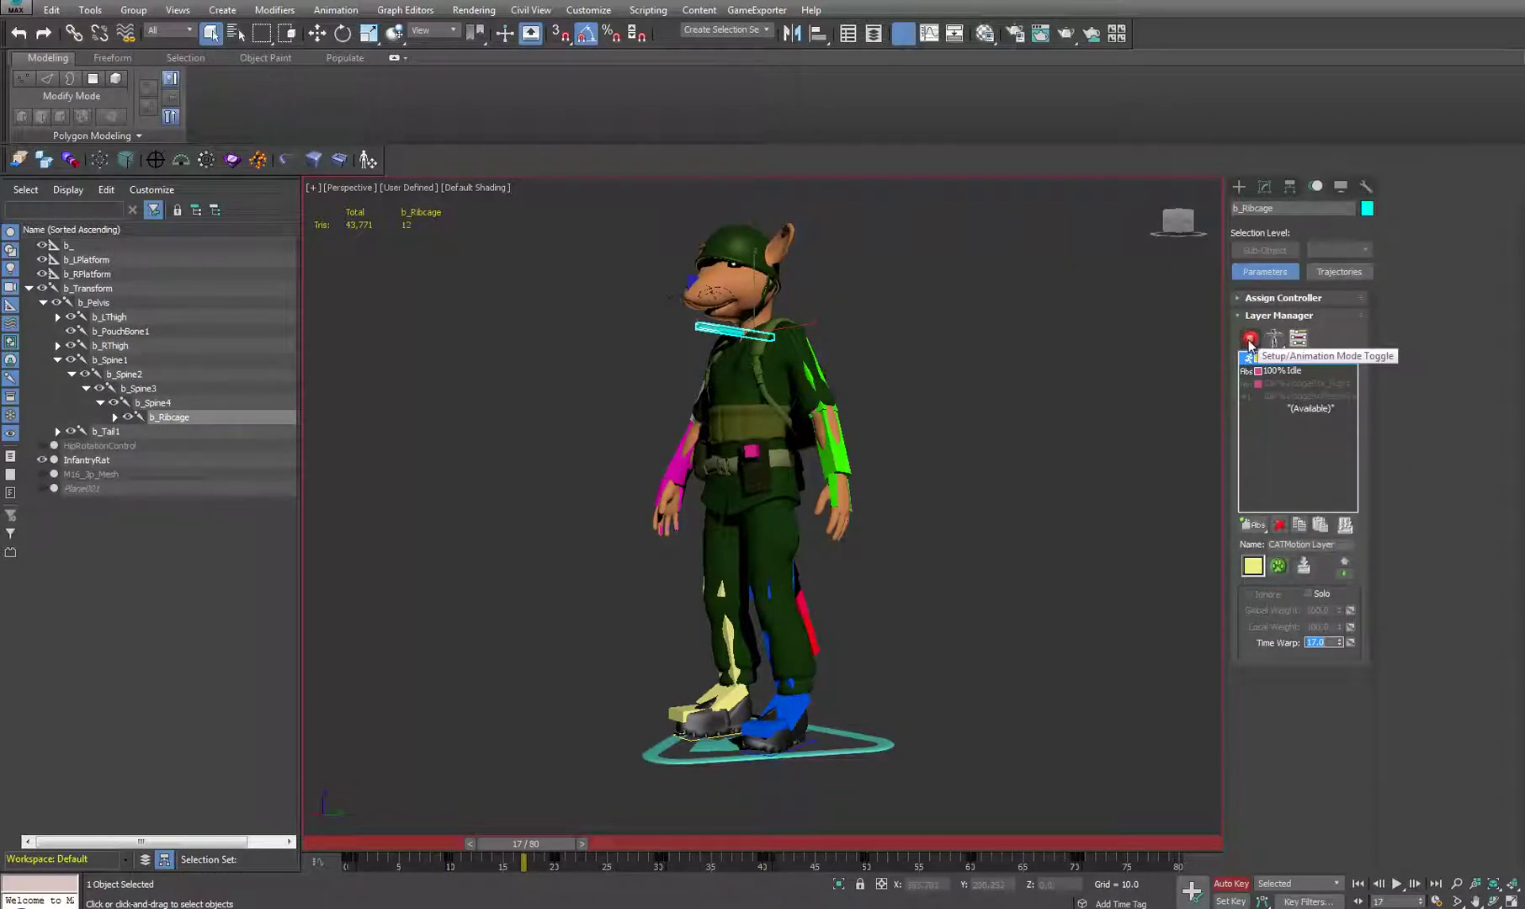
pyautogui.keyDown('alt'); pyautogui.moveTo(1105, 389); pyautogui.dragTo(1182, 349, button='middle'); pyautogui.keyUp('alt')
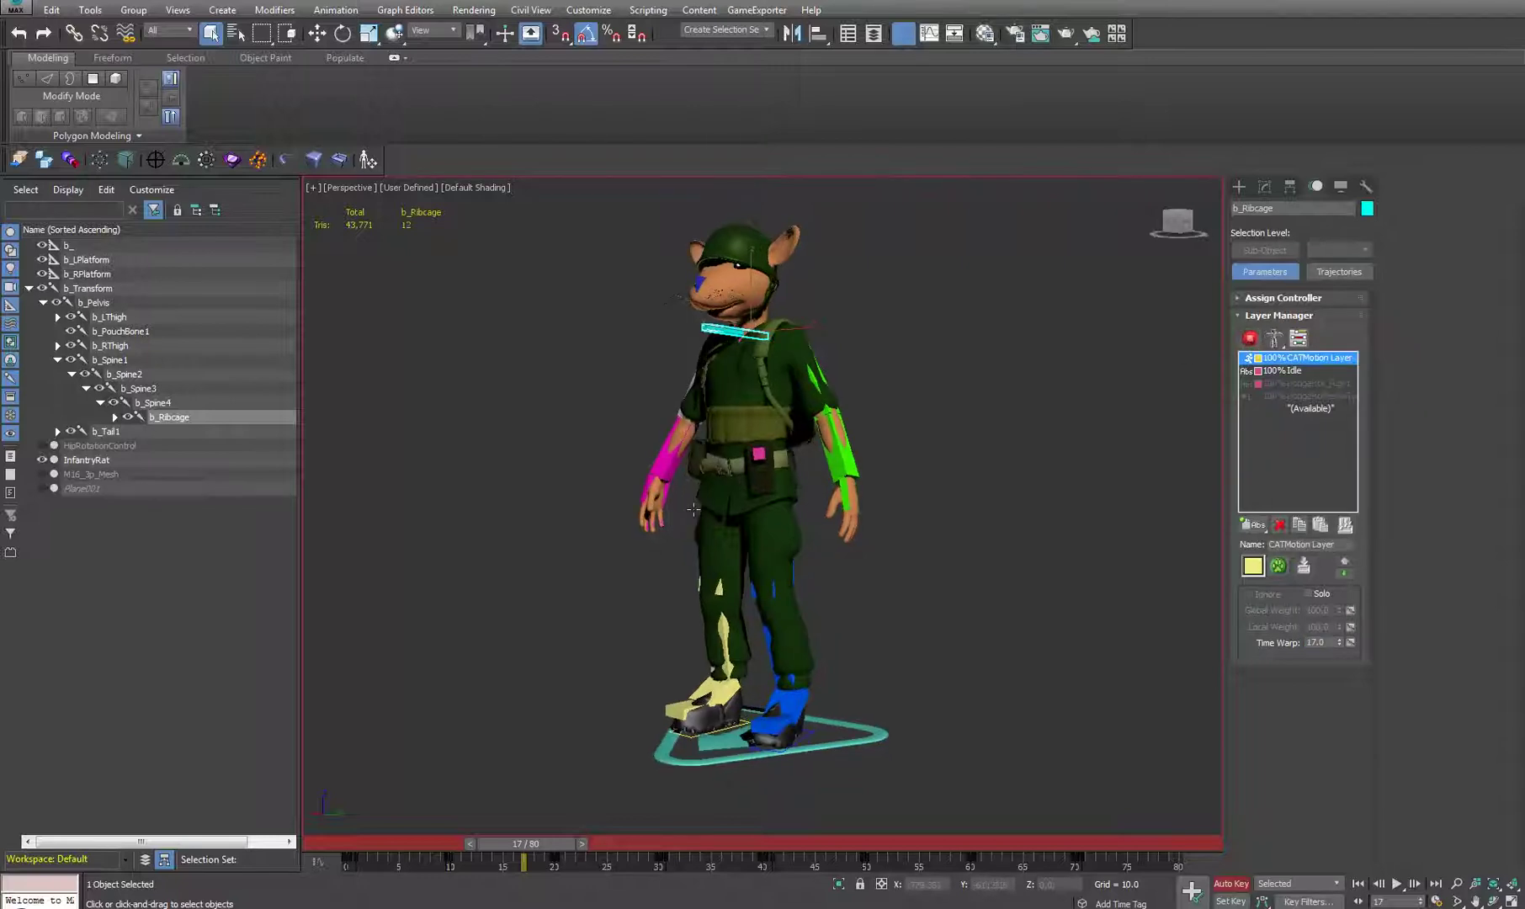
# Step: Switch the CAT rig from setup to animation mode, select the Idle layer and return to frame 0
pyautogui.click(1250, 339)
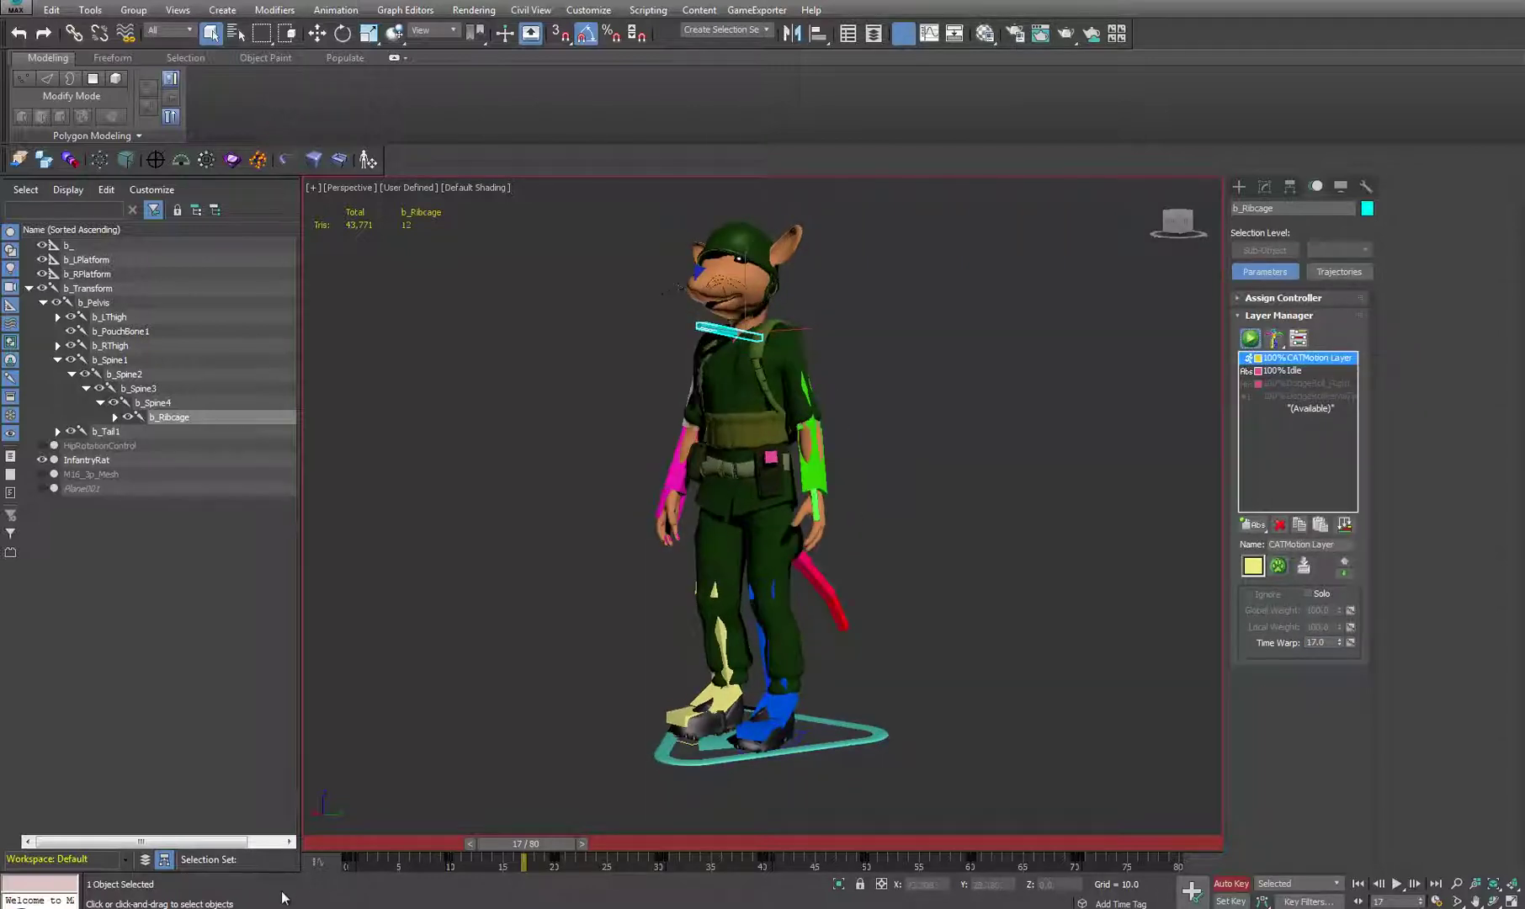
pyautogui.click(1288, 371)
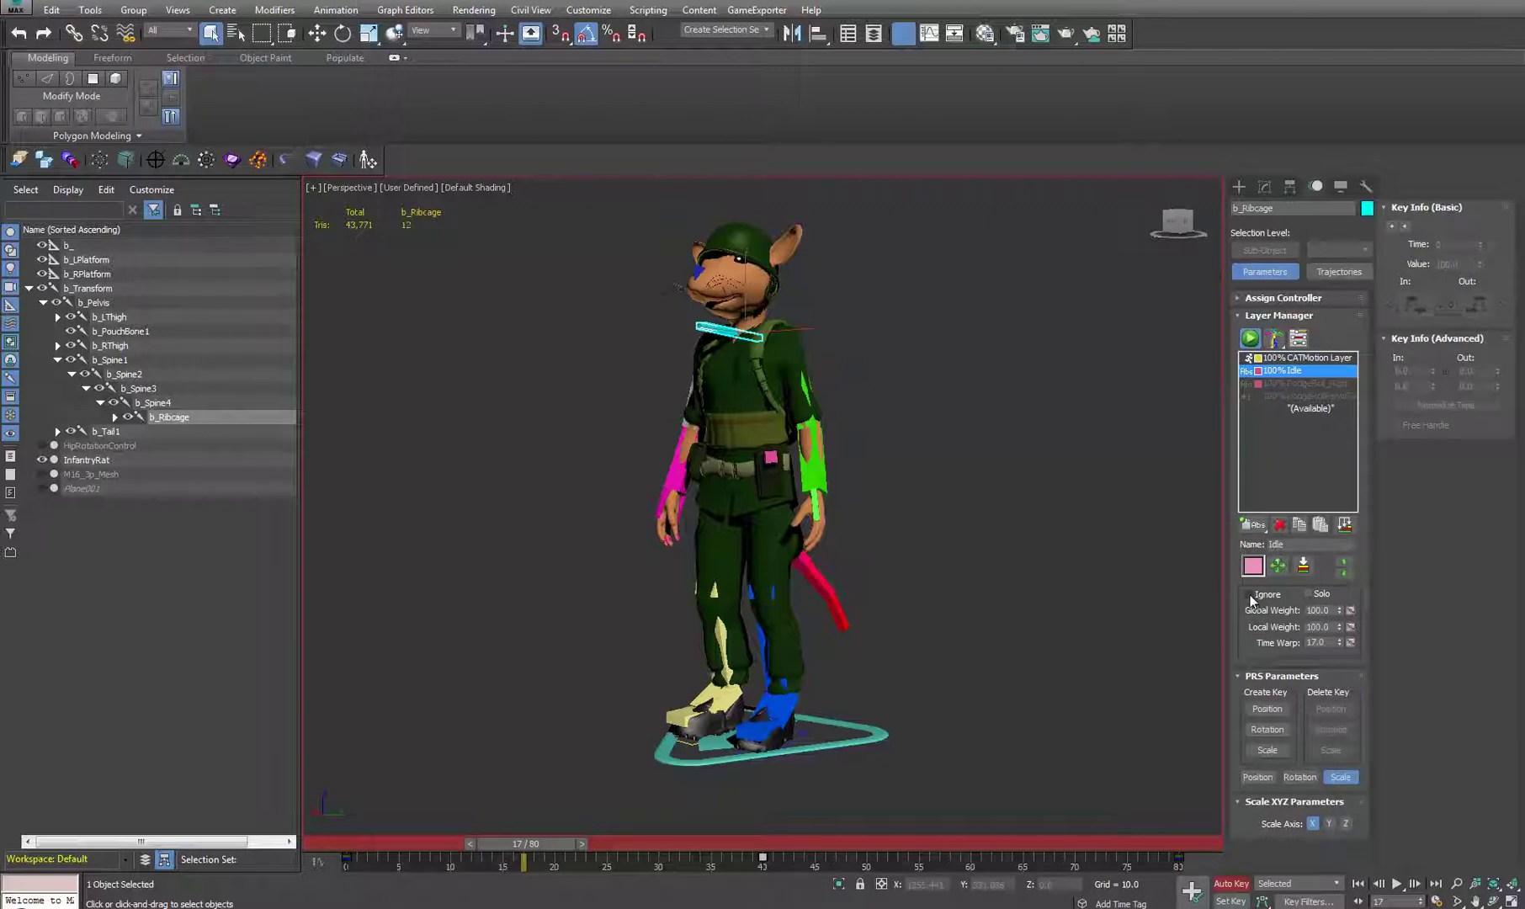
pyautogui.moveTo(573, 847); pyautogui.dragTo(307, 867)
pyautogui.press('k')
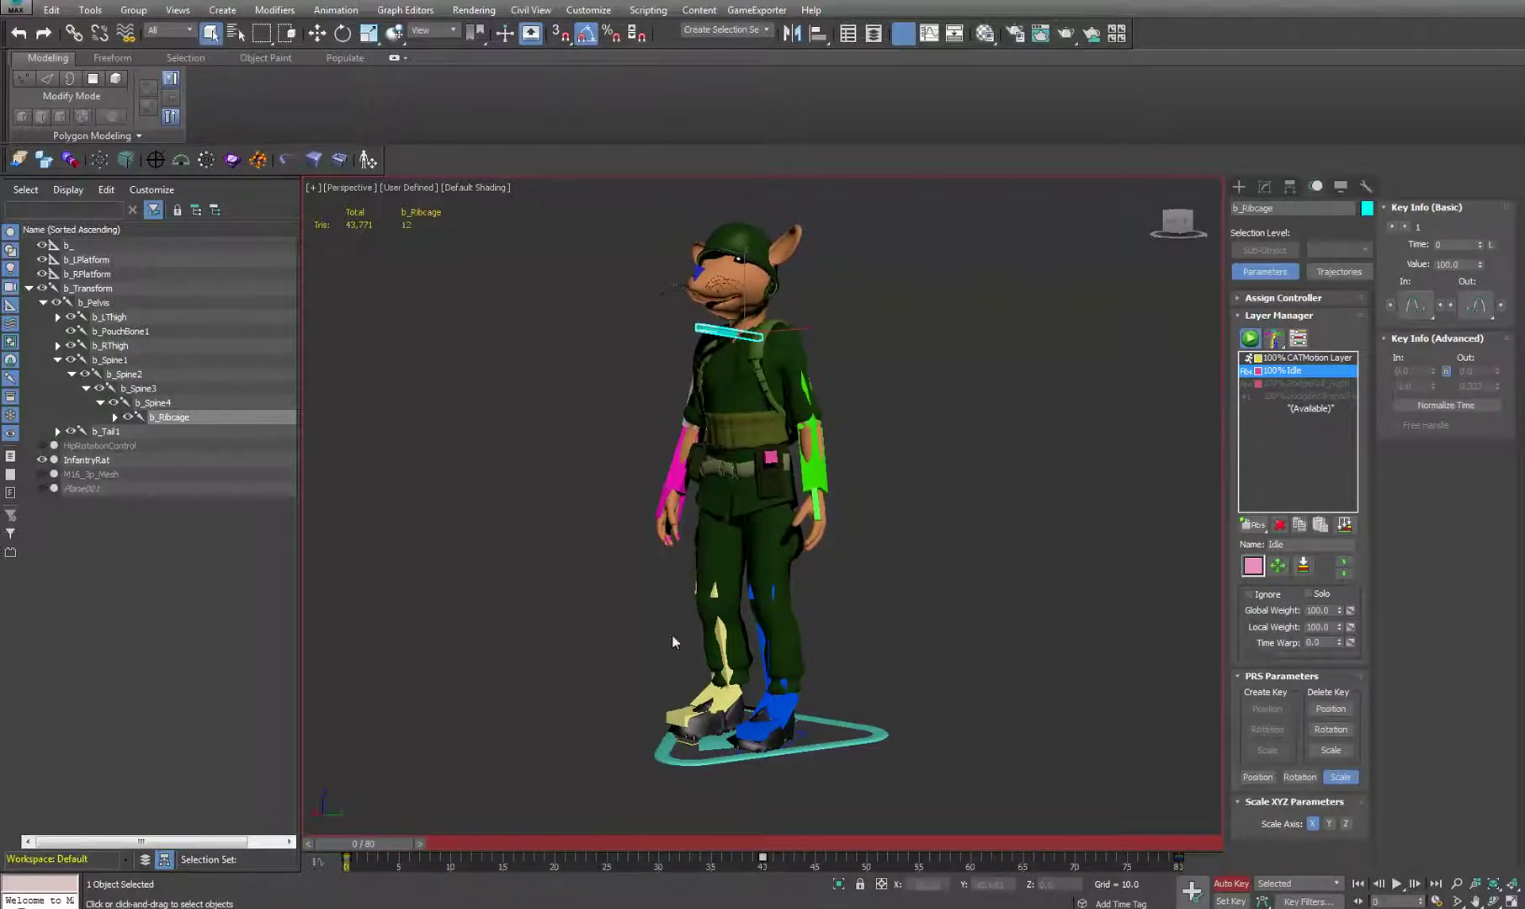
# Step: Select b_Transform with its whole bone hierarchy, without the InfantryRat mesh, and check that Select Children is enabled
pyautogui.doubleClick(85, 288)
pyautogui.keyDown('alt'); pyautogui.moveTo(1031, 474); pyautogui.dragTo(1229, 505, button='middle'); pyautogui.keyUp('alt')
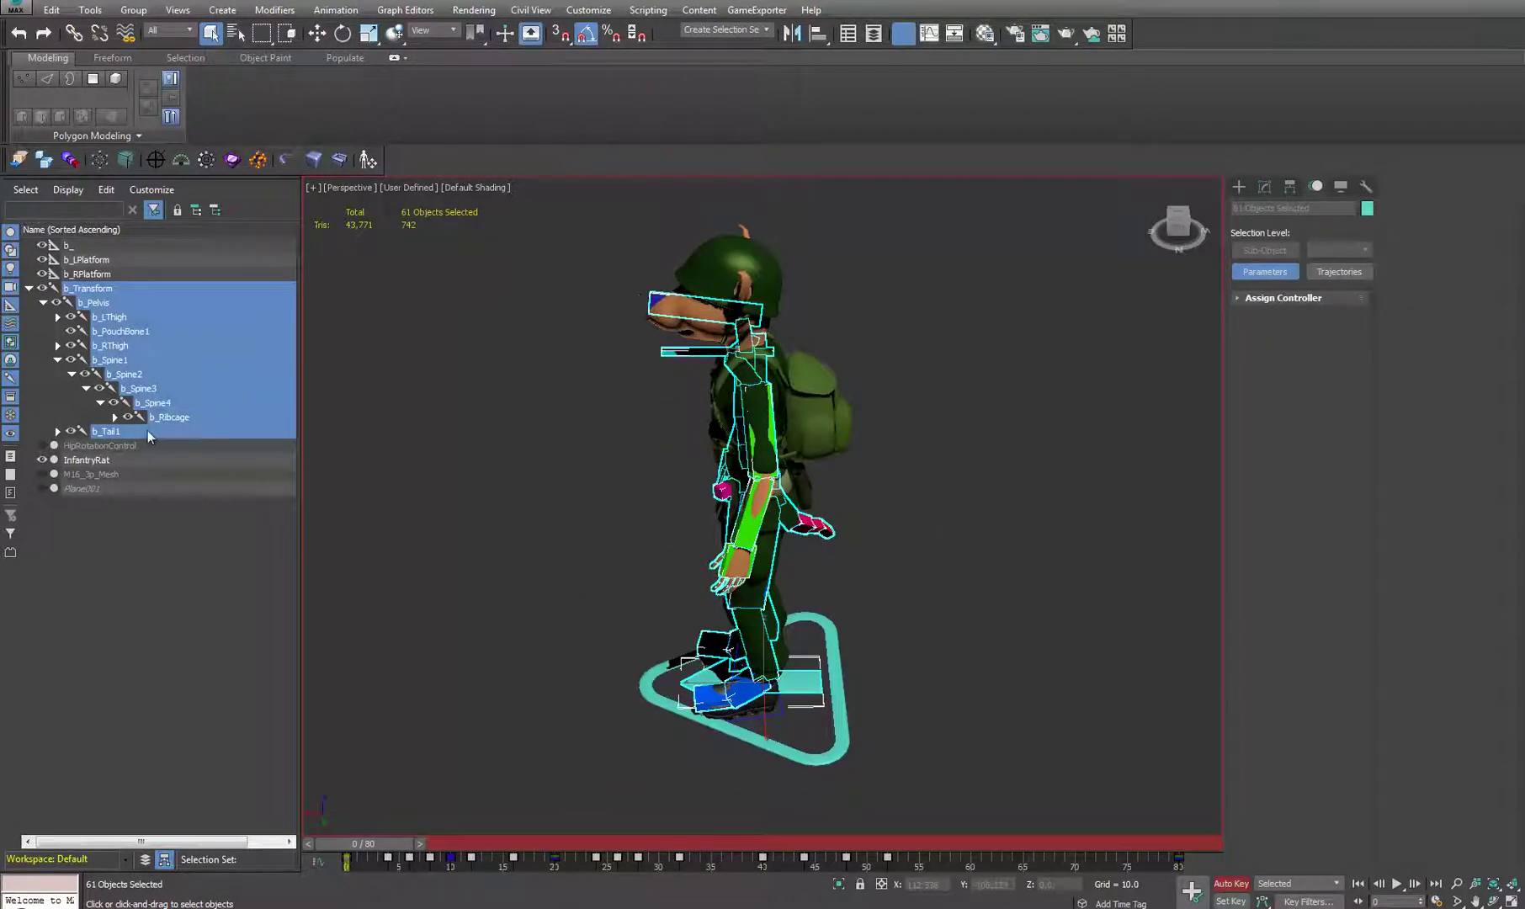
pyautogui.click(33, 195)
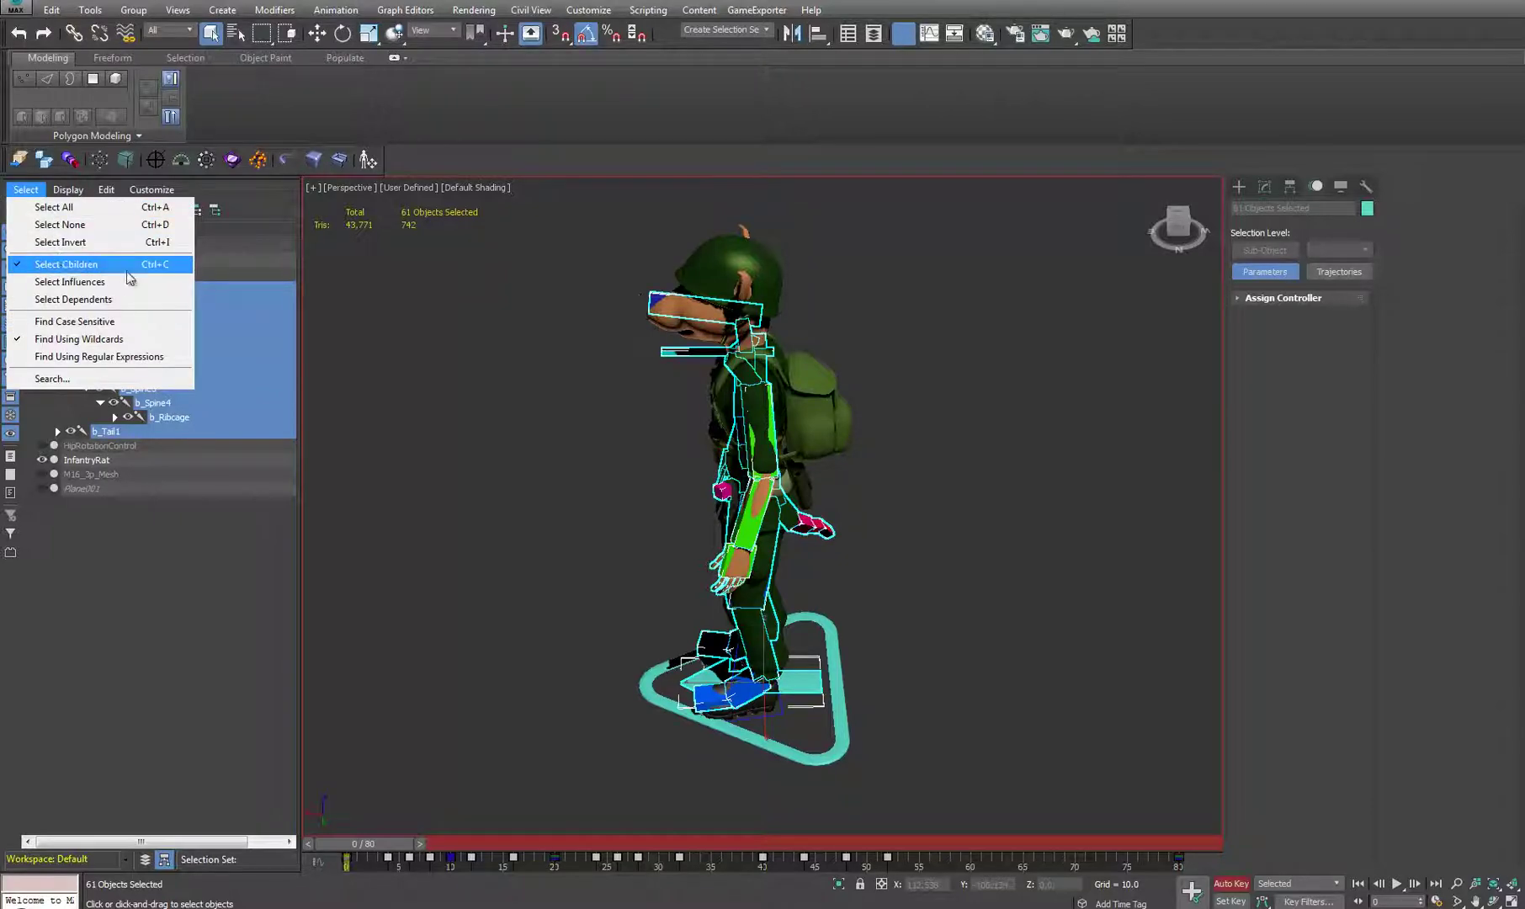
pyautogui.keyDown('alt'); pyautogui.moveTo(588, 510); pyautogui.dragTo(681, 464, button='middle'); pyautogui.keyUp('alt')
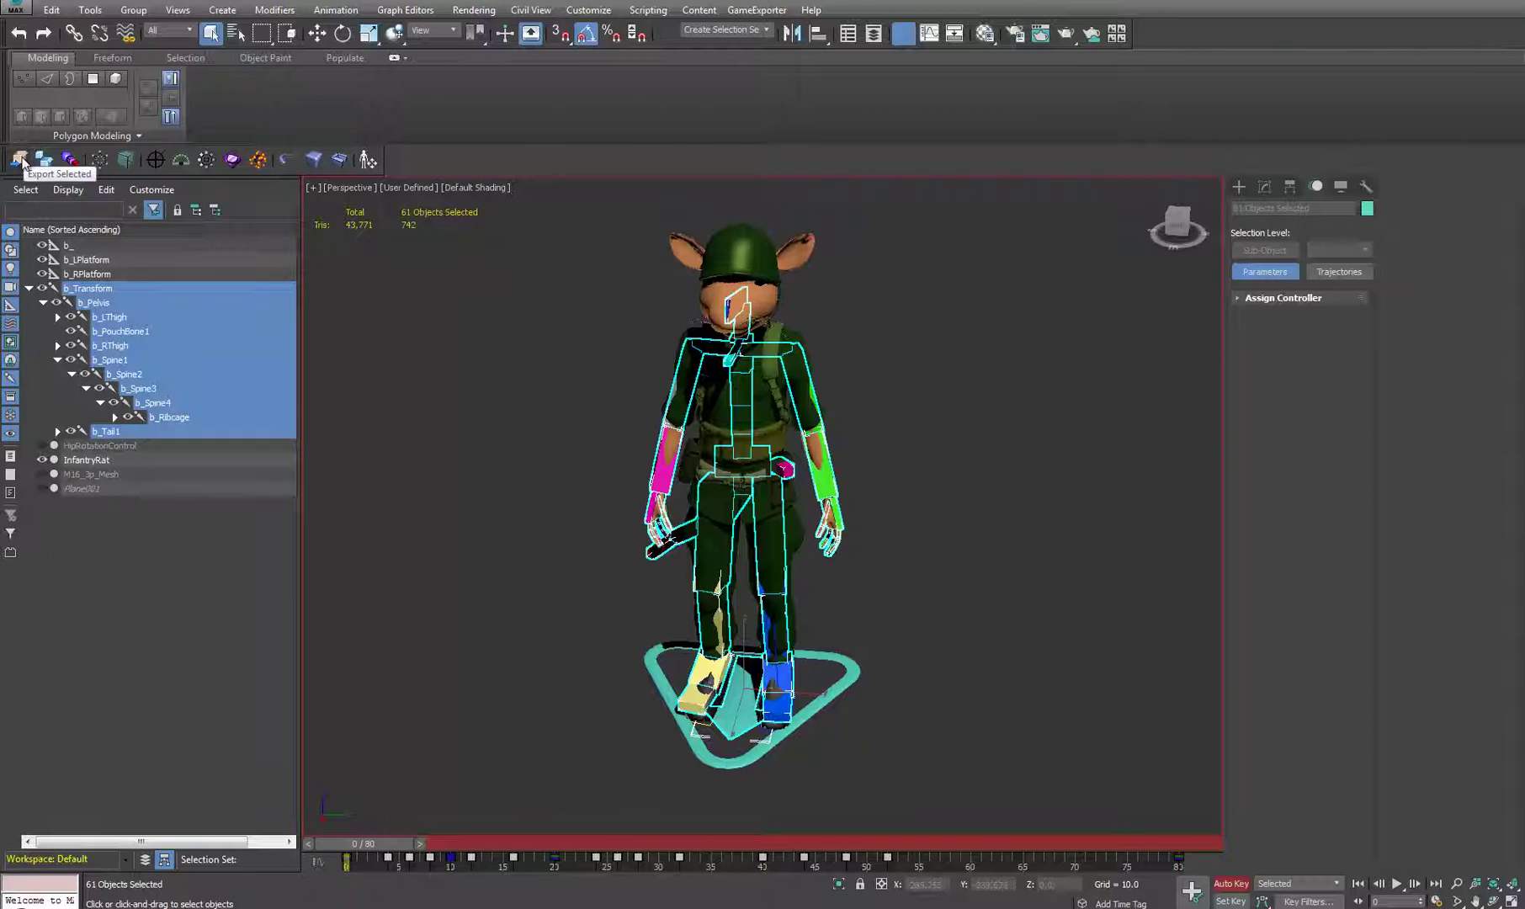
# Step: Start an FBX export of only the selected bones into the TutorRat folder, with _Idle in the file name
pyautogui.click(21, 158)
pyautogui.moveTo(521, 8); pyautogui.dragTo(763, 150)
pyautogui.click(421, 224)
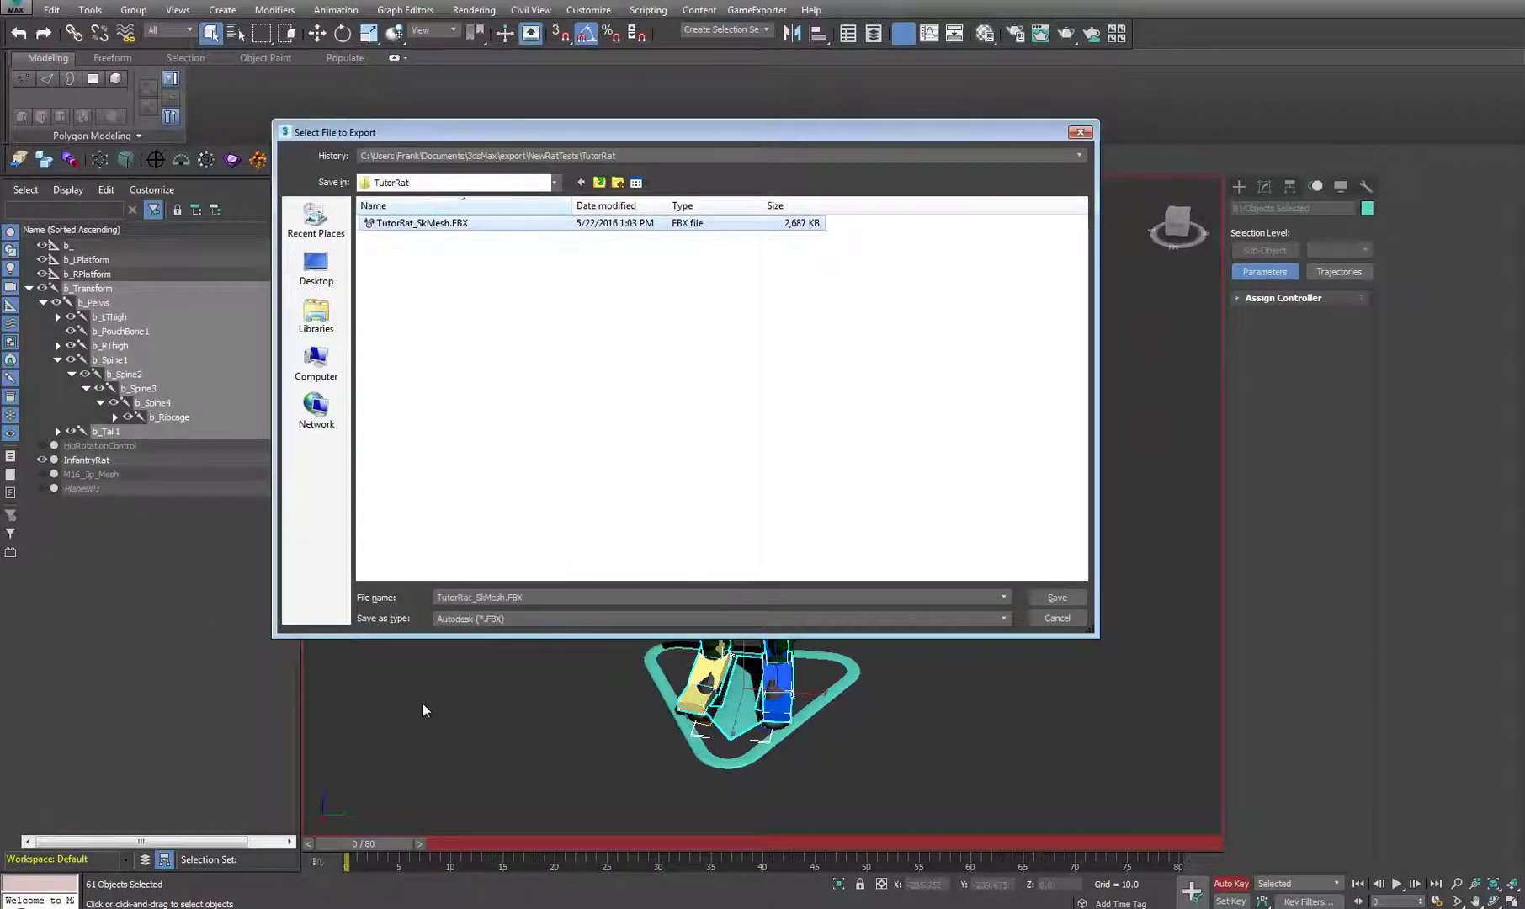
pyautogui.doubleClick(503, 598)
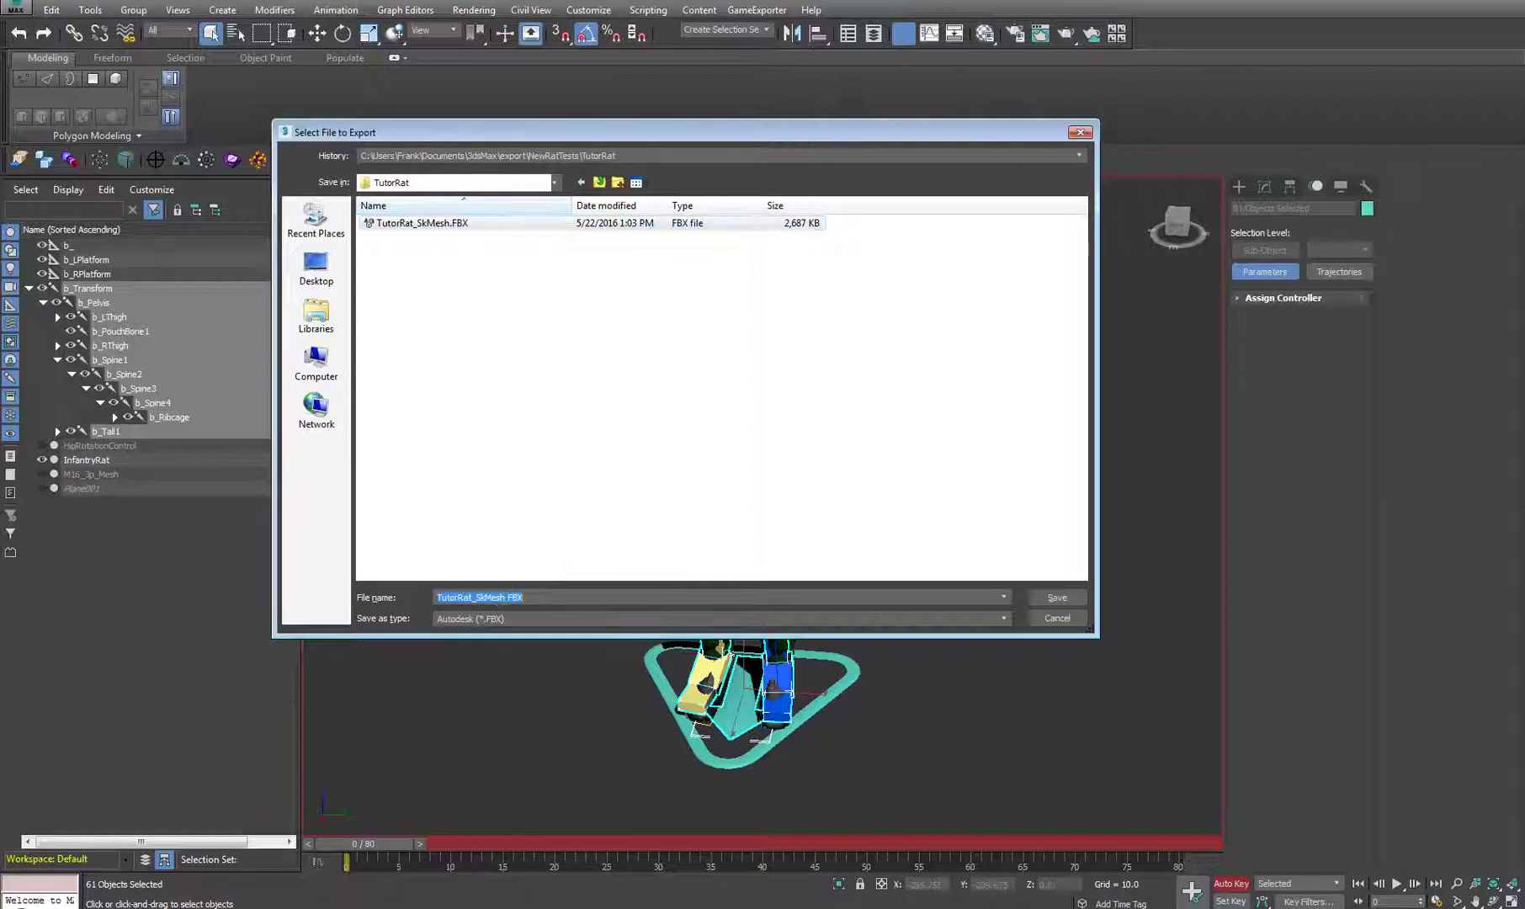
pyautogui.moveTo(506, 597); pyautogui.dragTo(437, 598)
pyautogui.write('T')
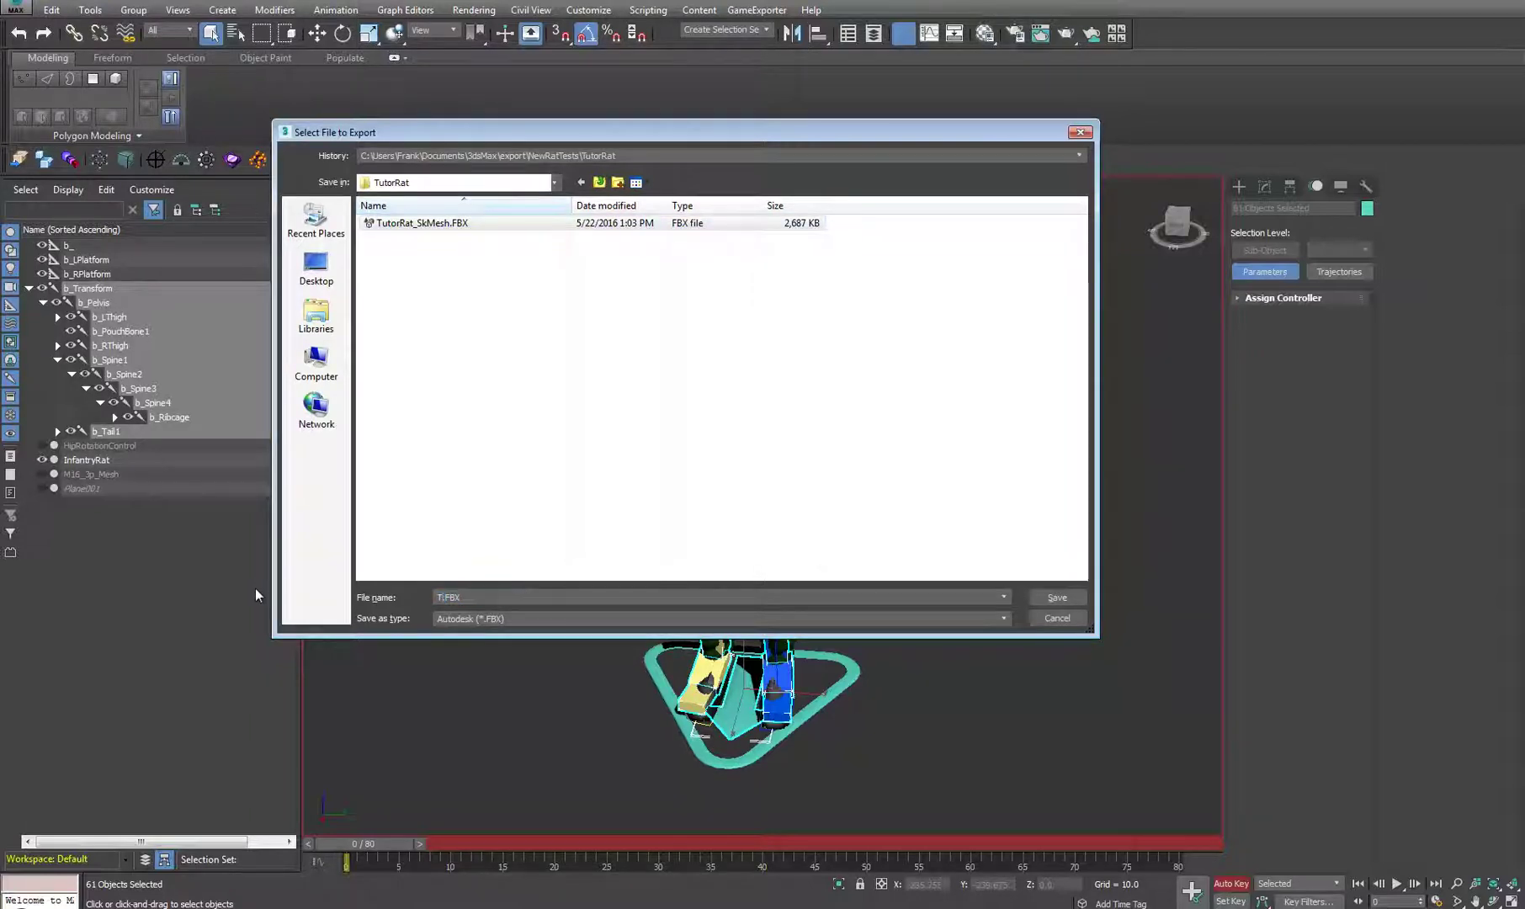
pyautogui.write('_Idle')
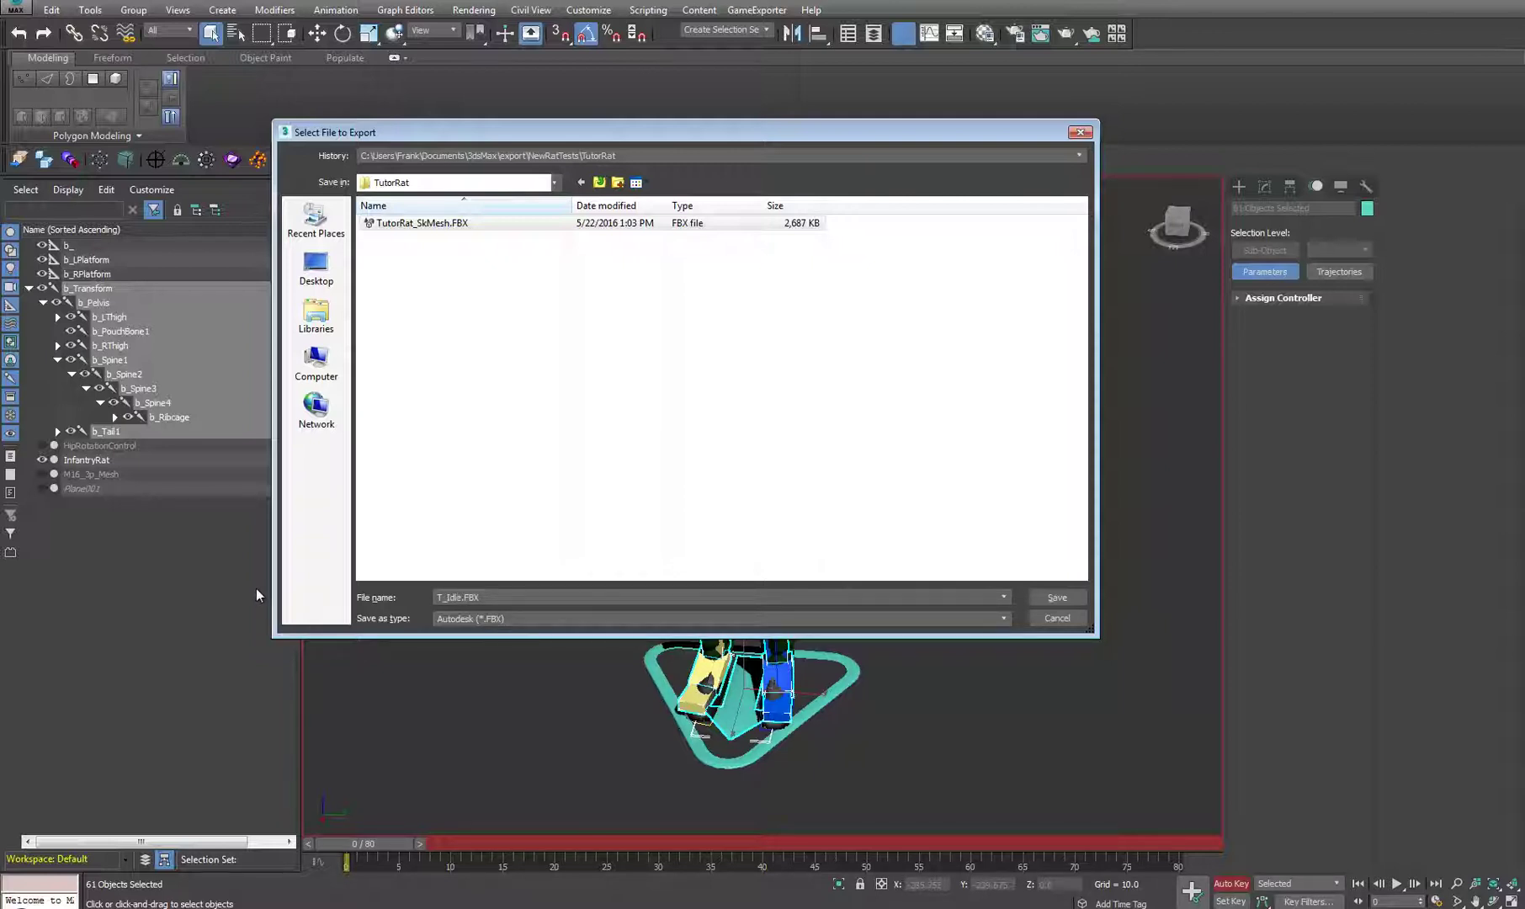
pyautogui.write('R')
pyautogui.click(1058, 598)
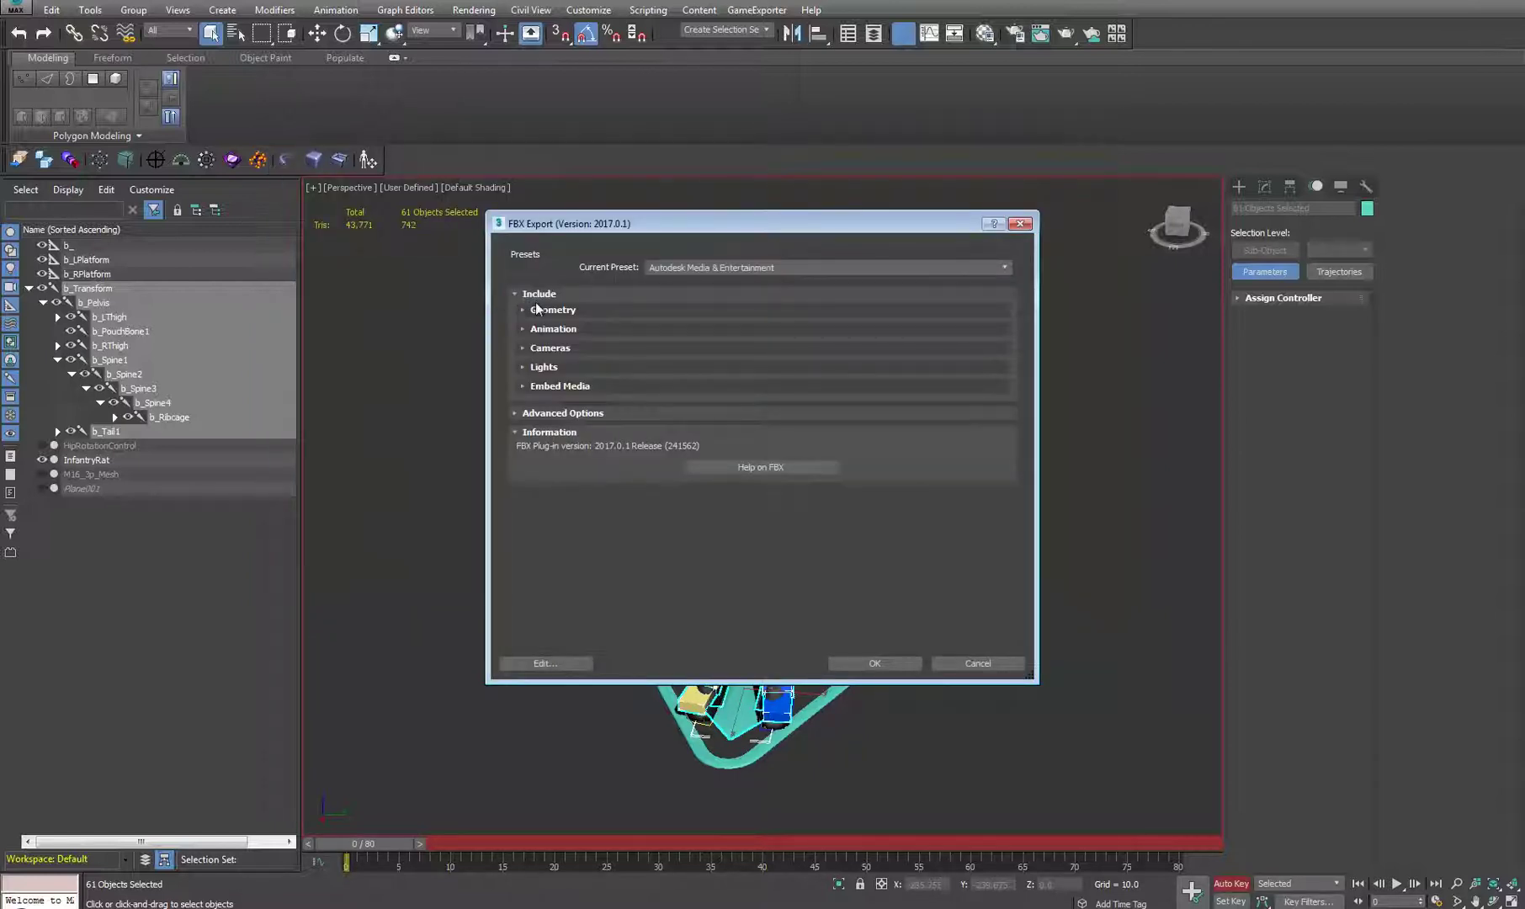
pyautogui.click(537, 309)
pyautogui.click(760, 478)
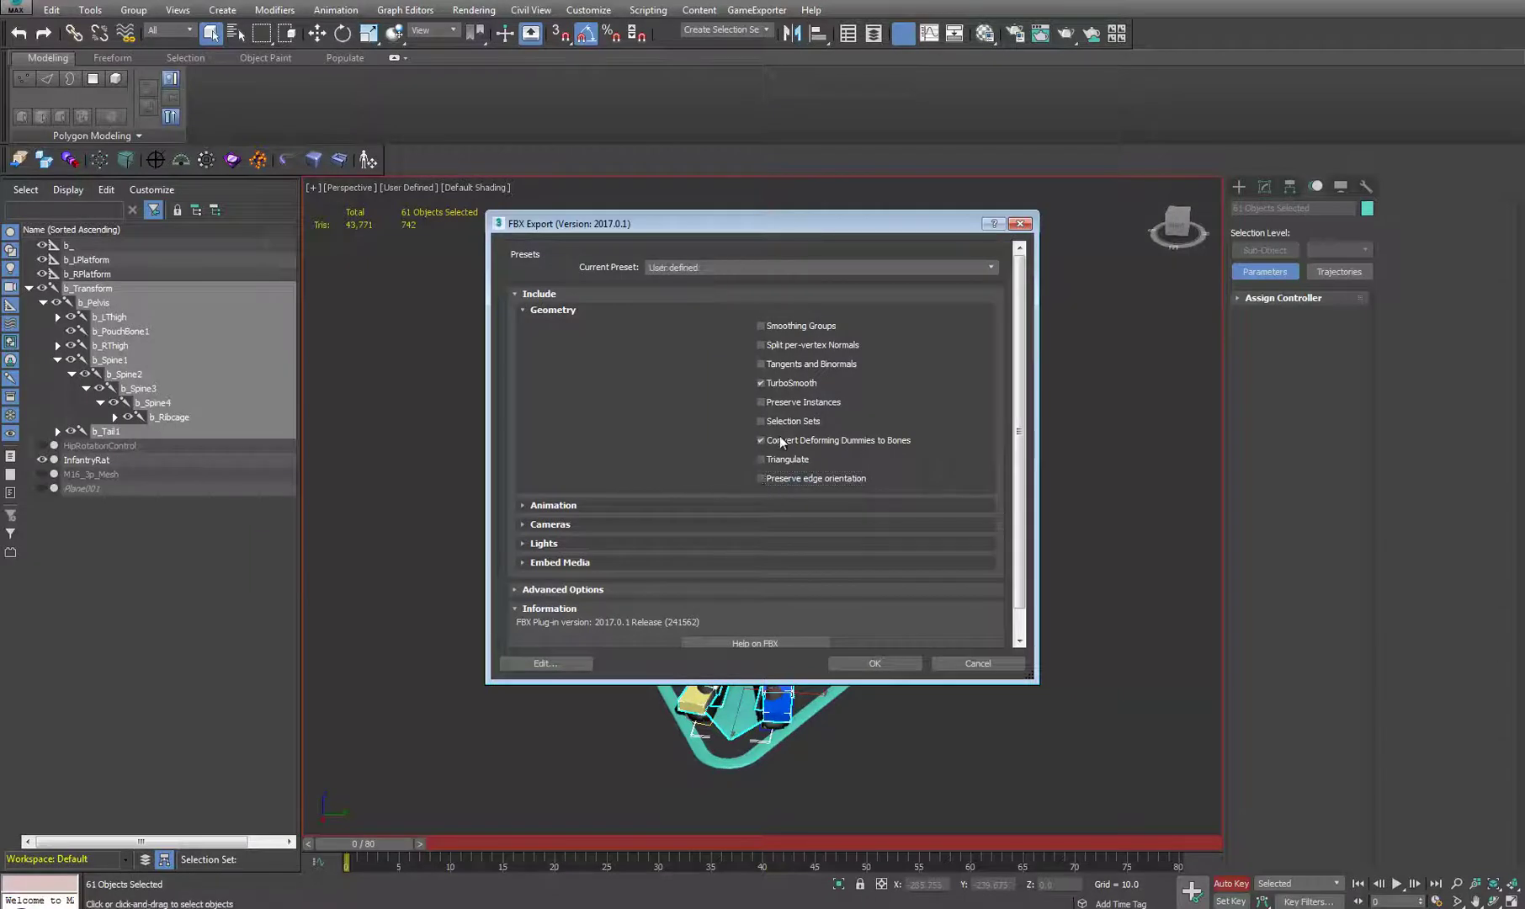
pyautogui.click(760, 439)
pyautogui.click(721, 275)
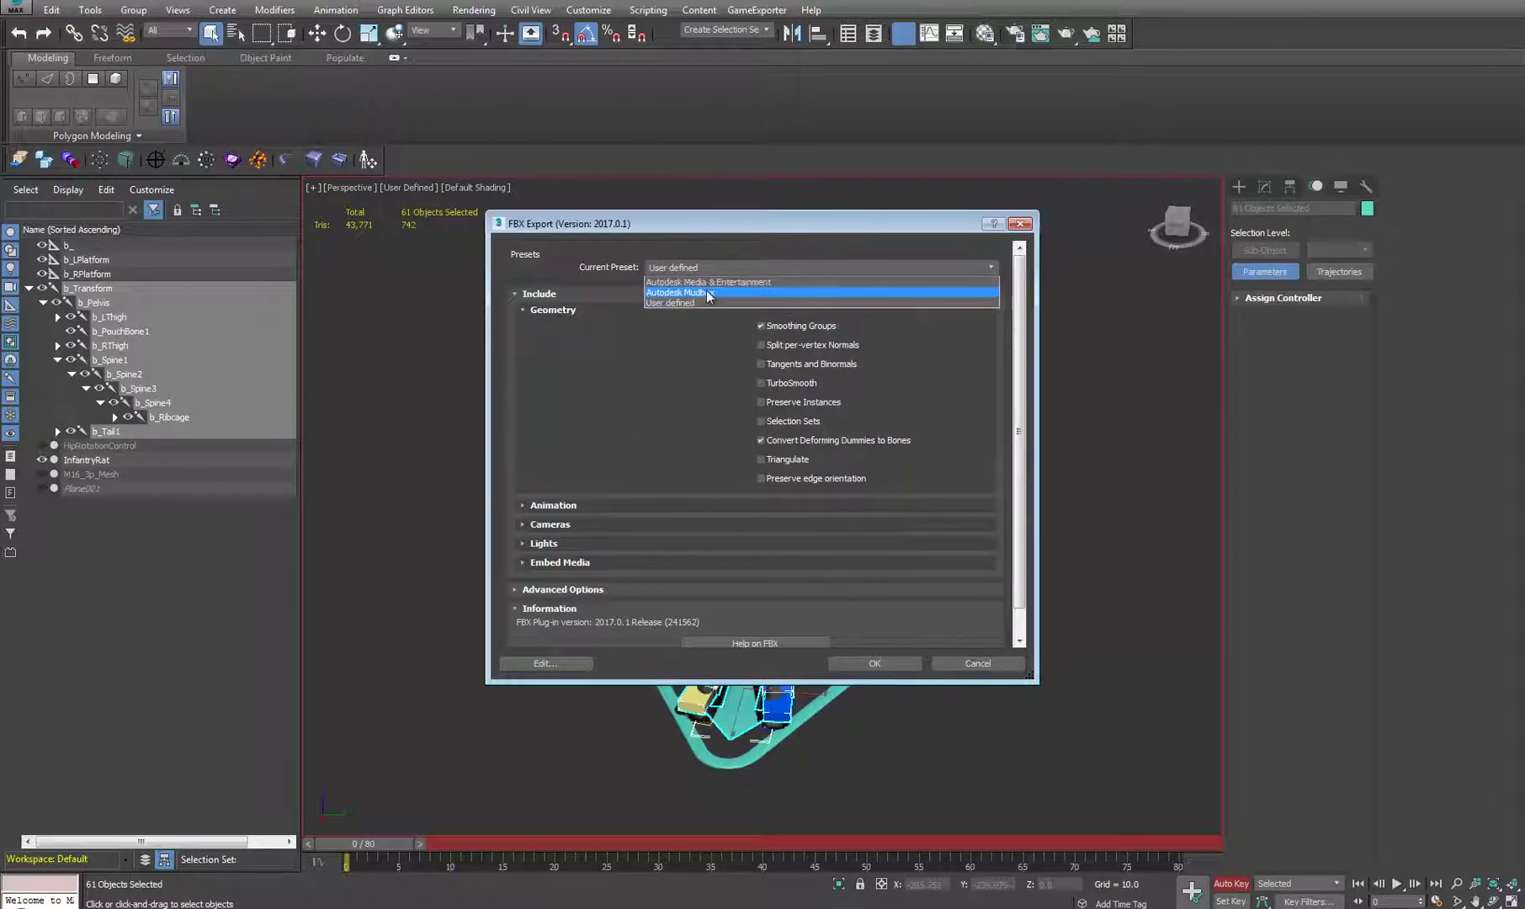
pyautogui.click(556, 300)
pyautogui.click(538, 505)
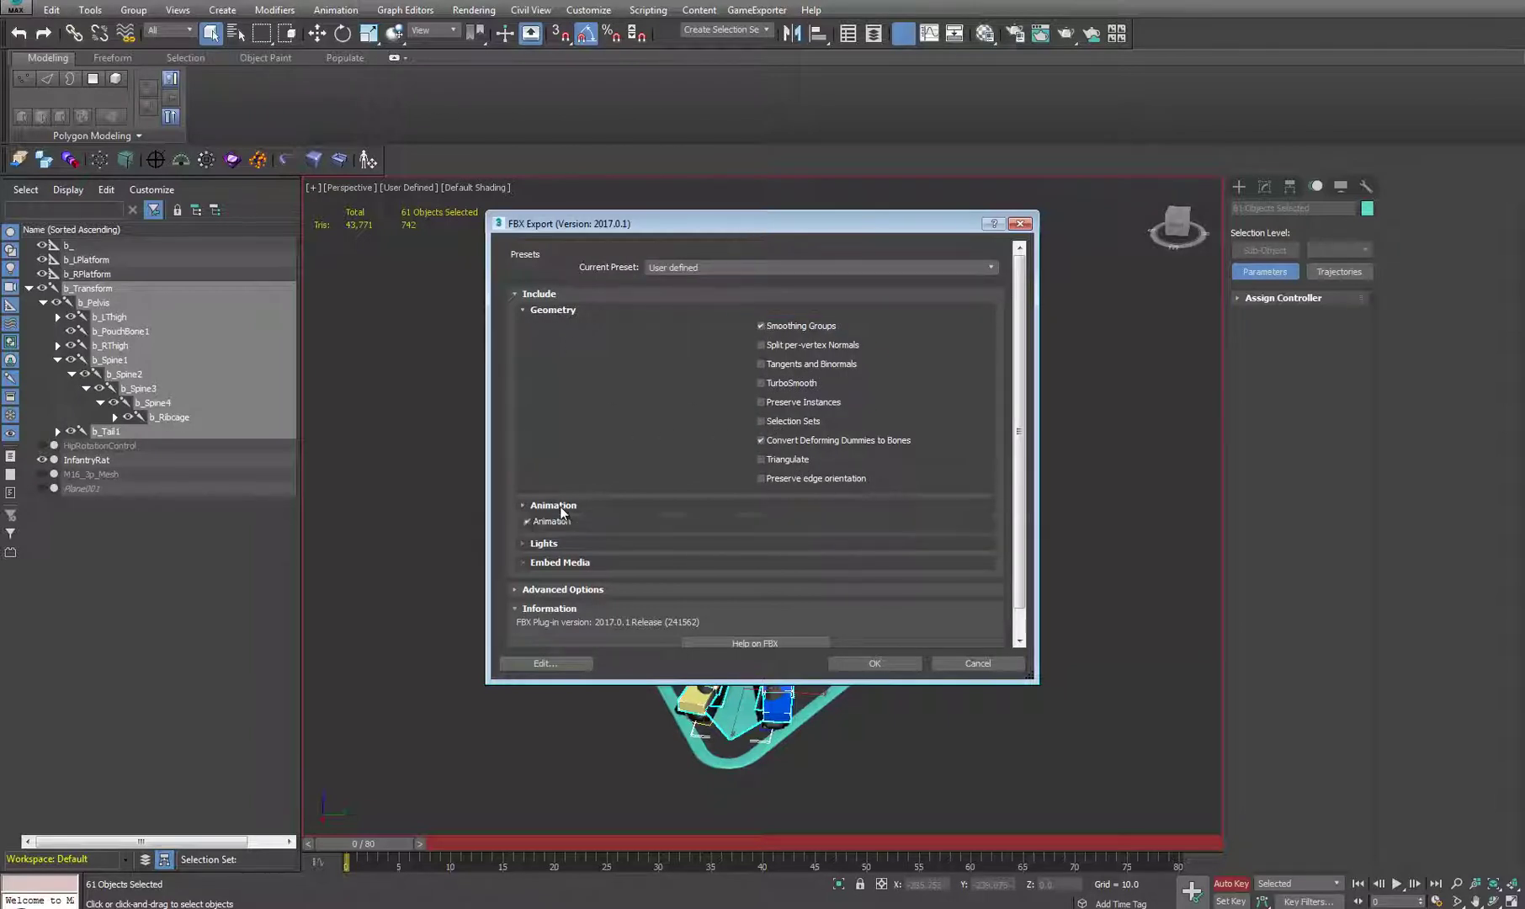
pyautogui.click(528, 559)
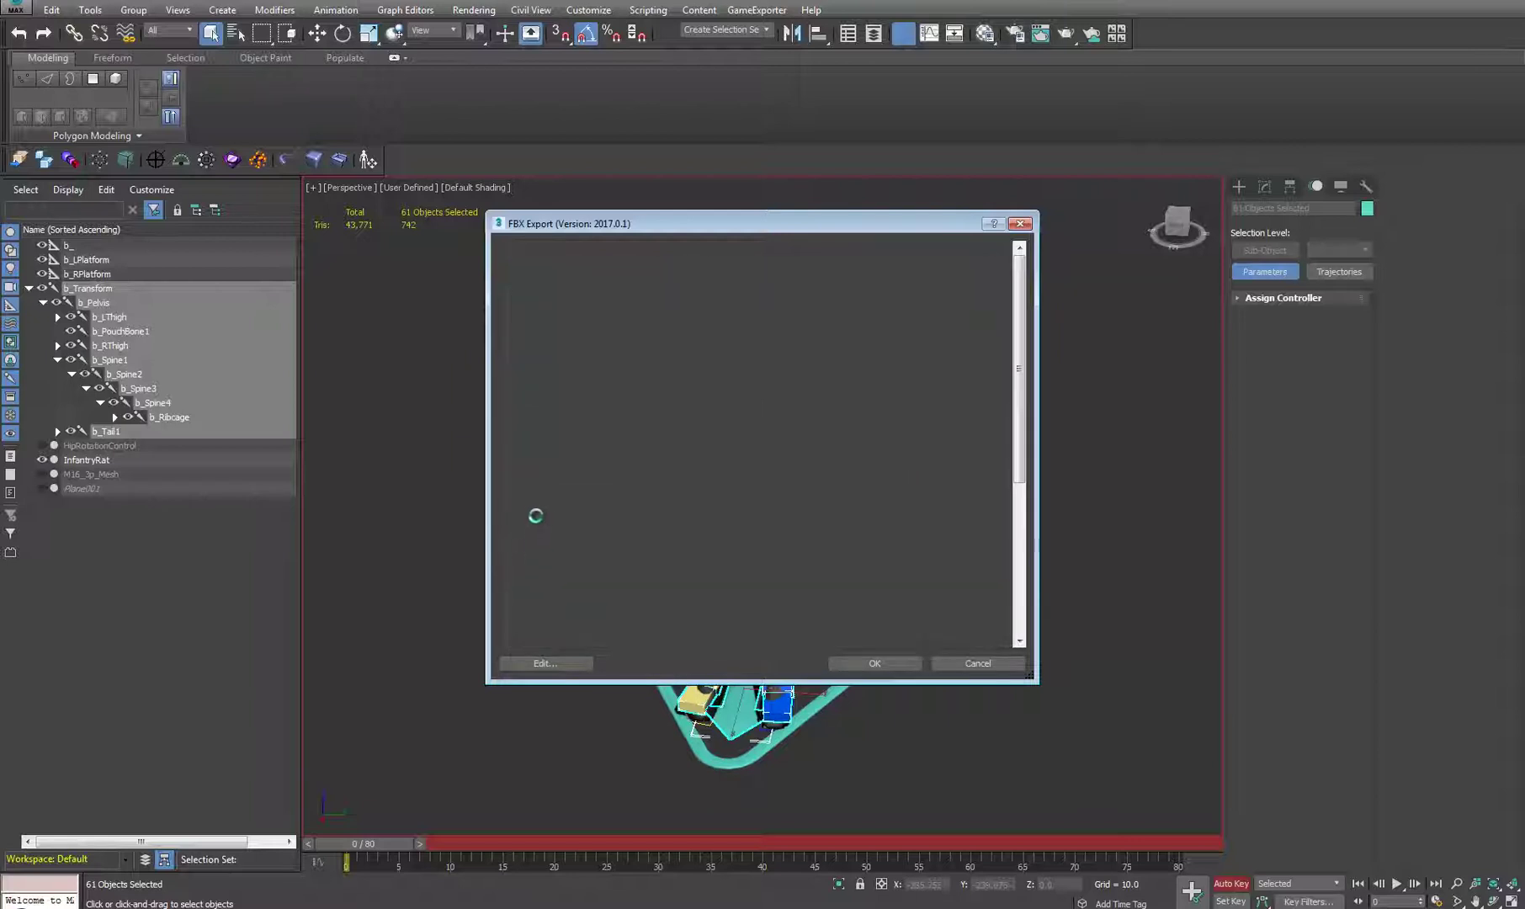
# Step: Enable Bake Animation with Resample All for frames 0 to 80 and turn on Remove single key
pyautogui.click(521, 329)
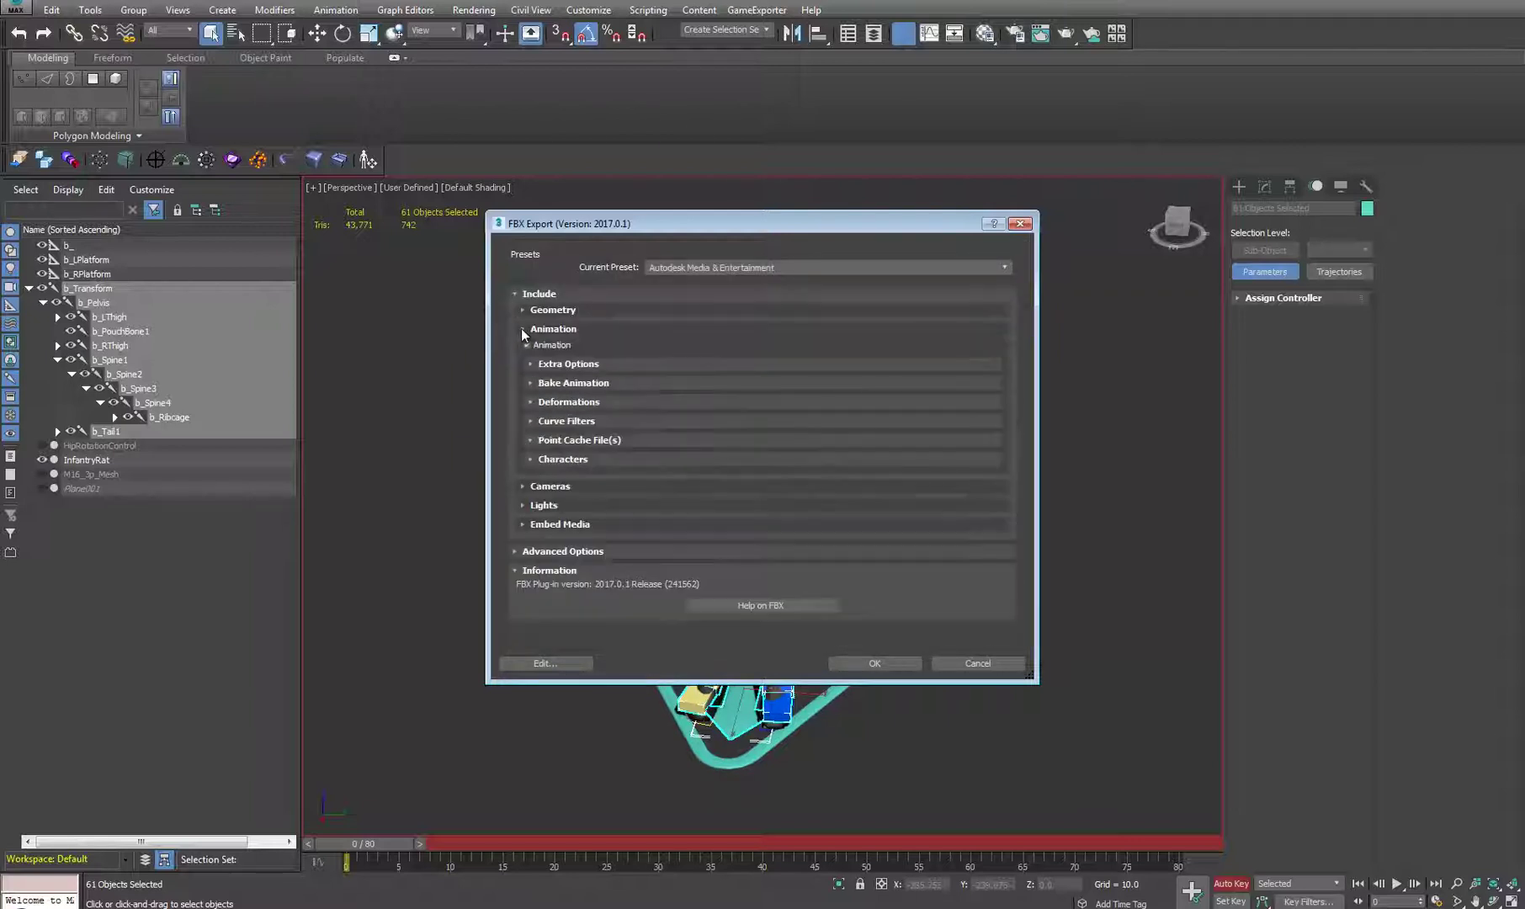
pyautogui.click(530, 382)
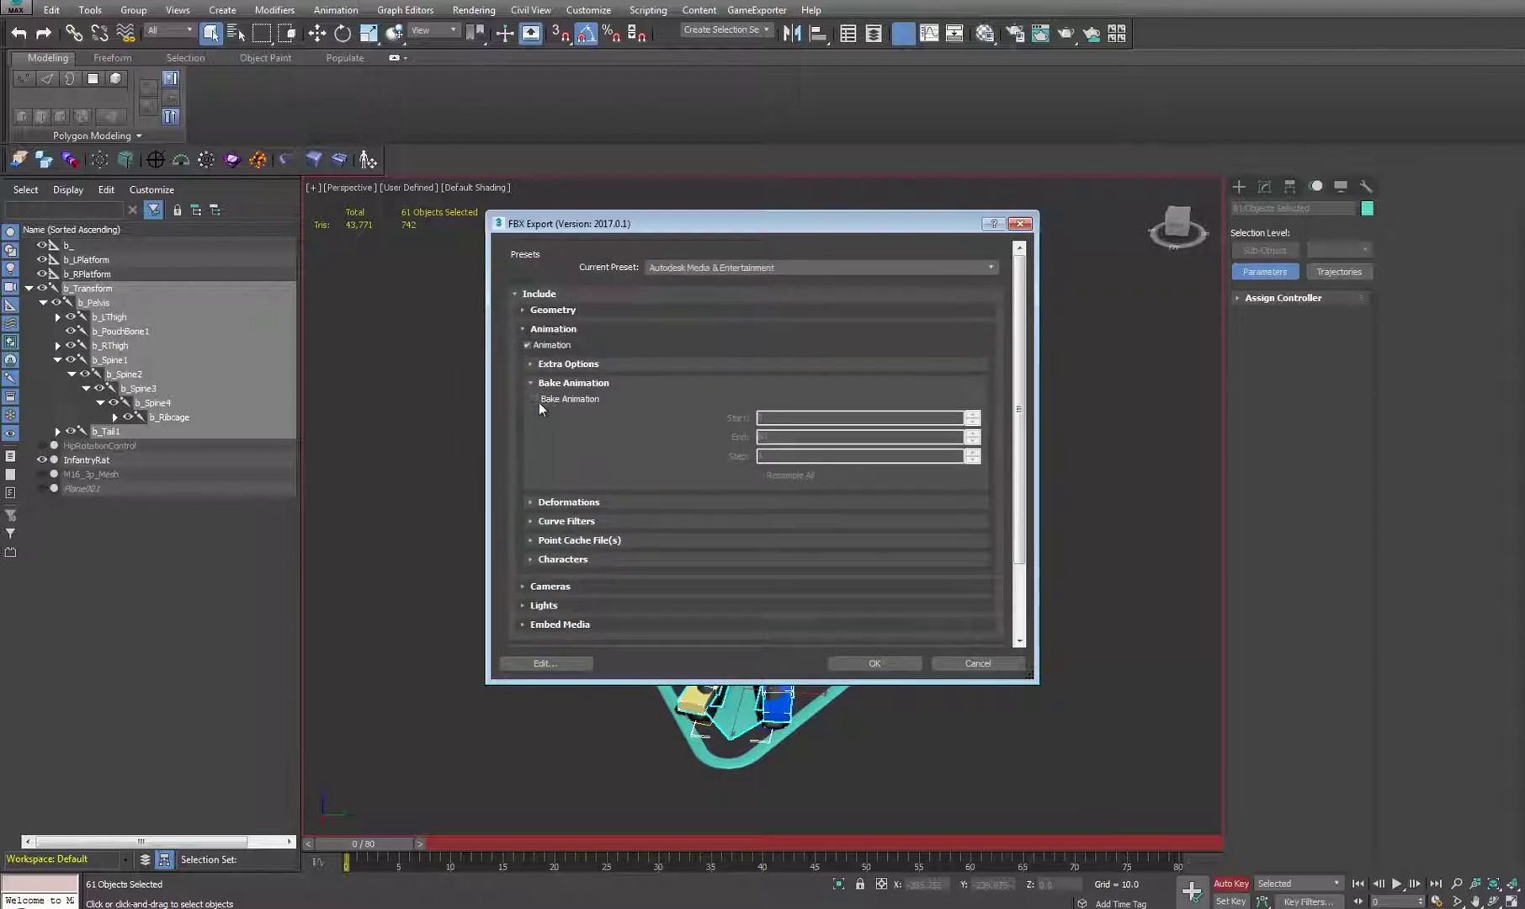
pyautogui.click(762, 475)
pyautogui.click(533, 502)
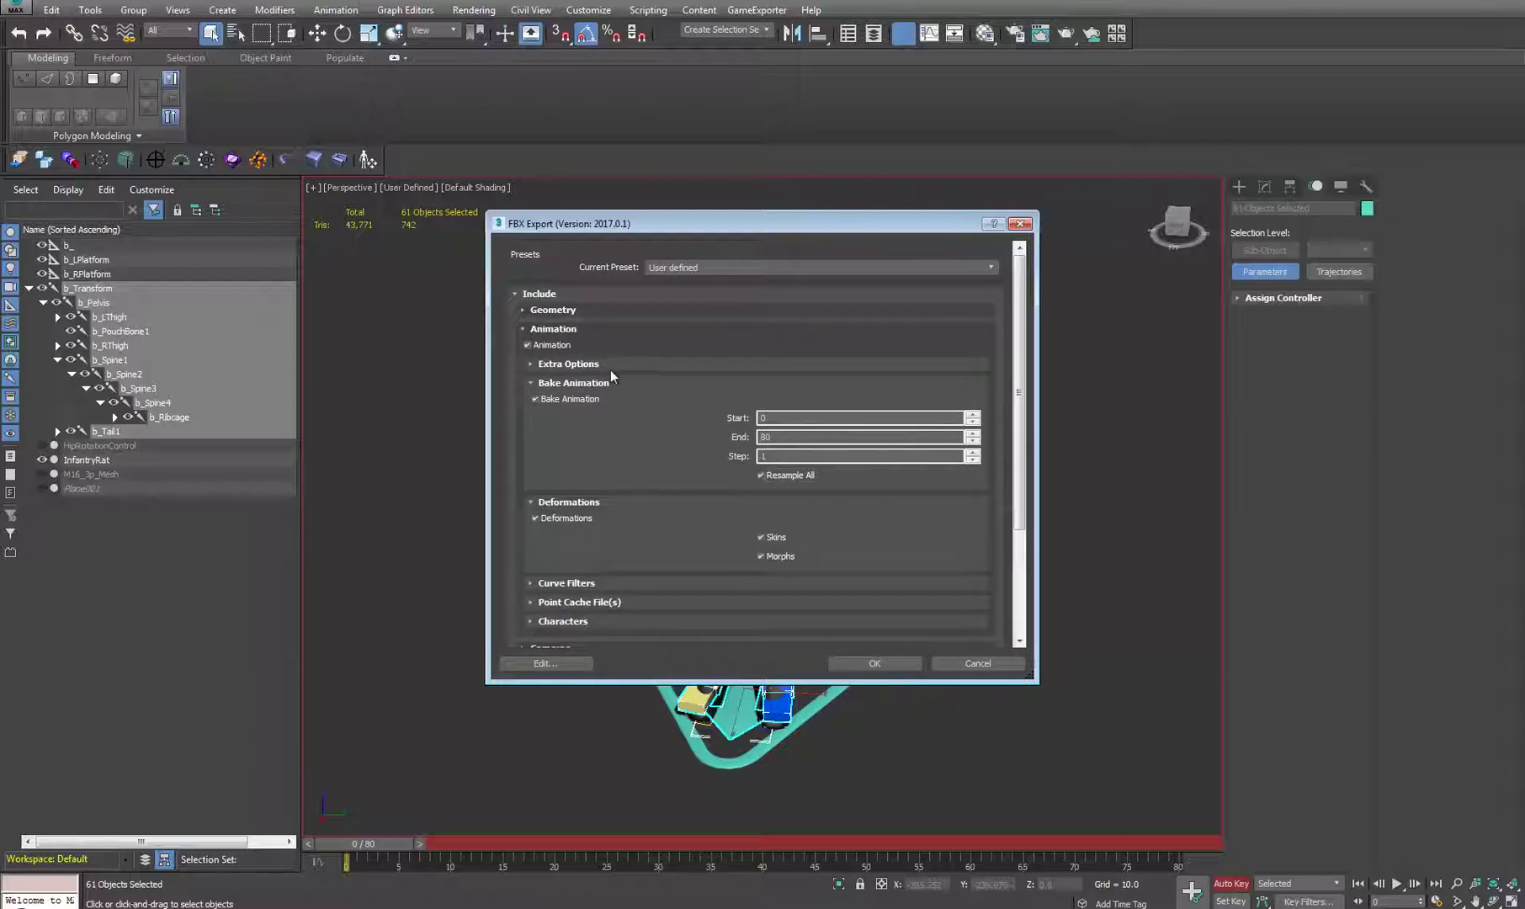
pyautogui.click(528, 363)
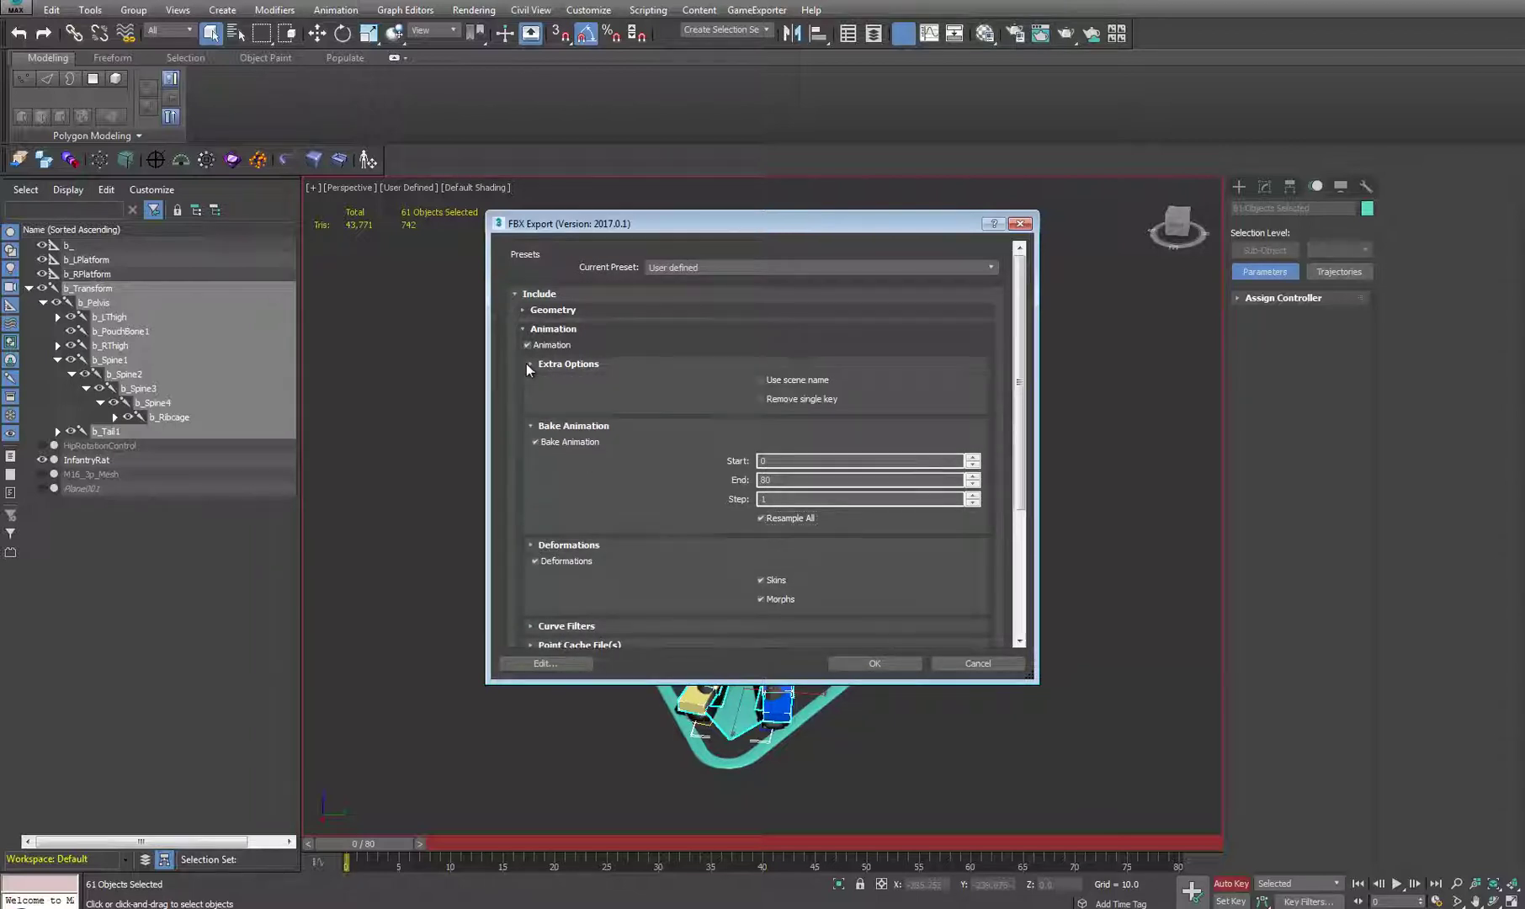
pyautogui.click(764, 399)
# Step: Enable Smoothing Groups, disable TurboSmooth and Preserve edge orientation, then run the FBX export and dismiss its warnings
pyautogui.click(524, 310)
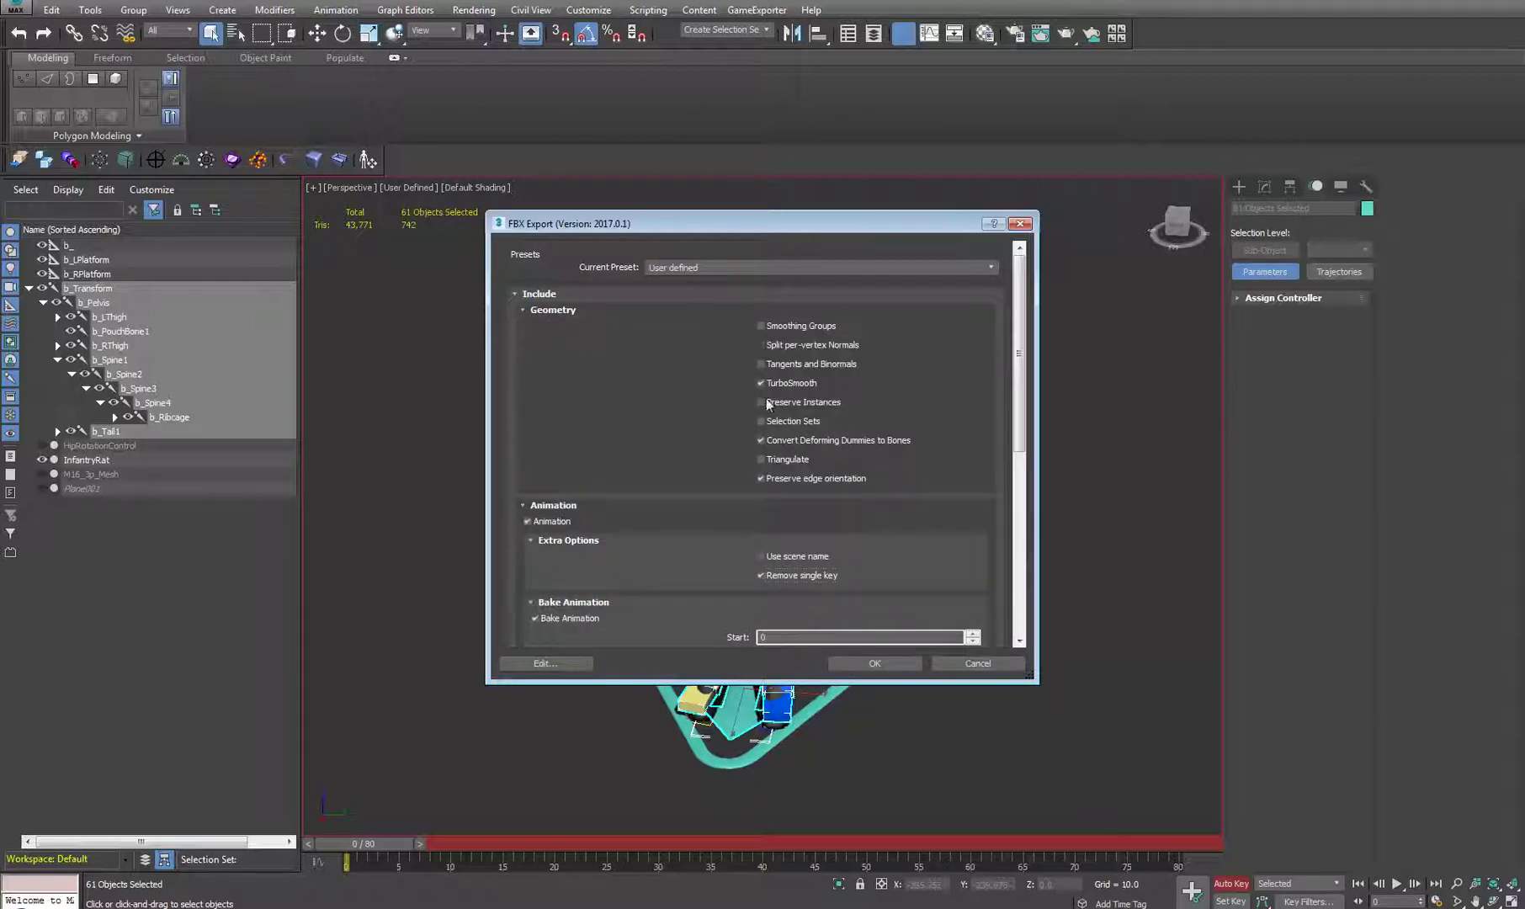
pyautogui.click(762, 478)
pyautogui.click(800, 327)
pyautogui.click(762, 383)
pyautogui.click(875, 665)
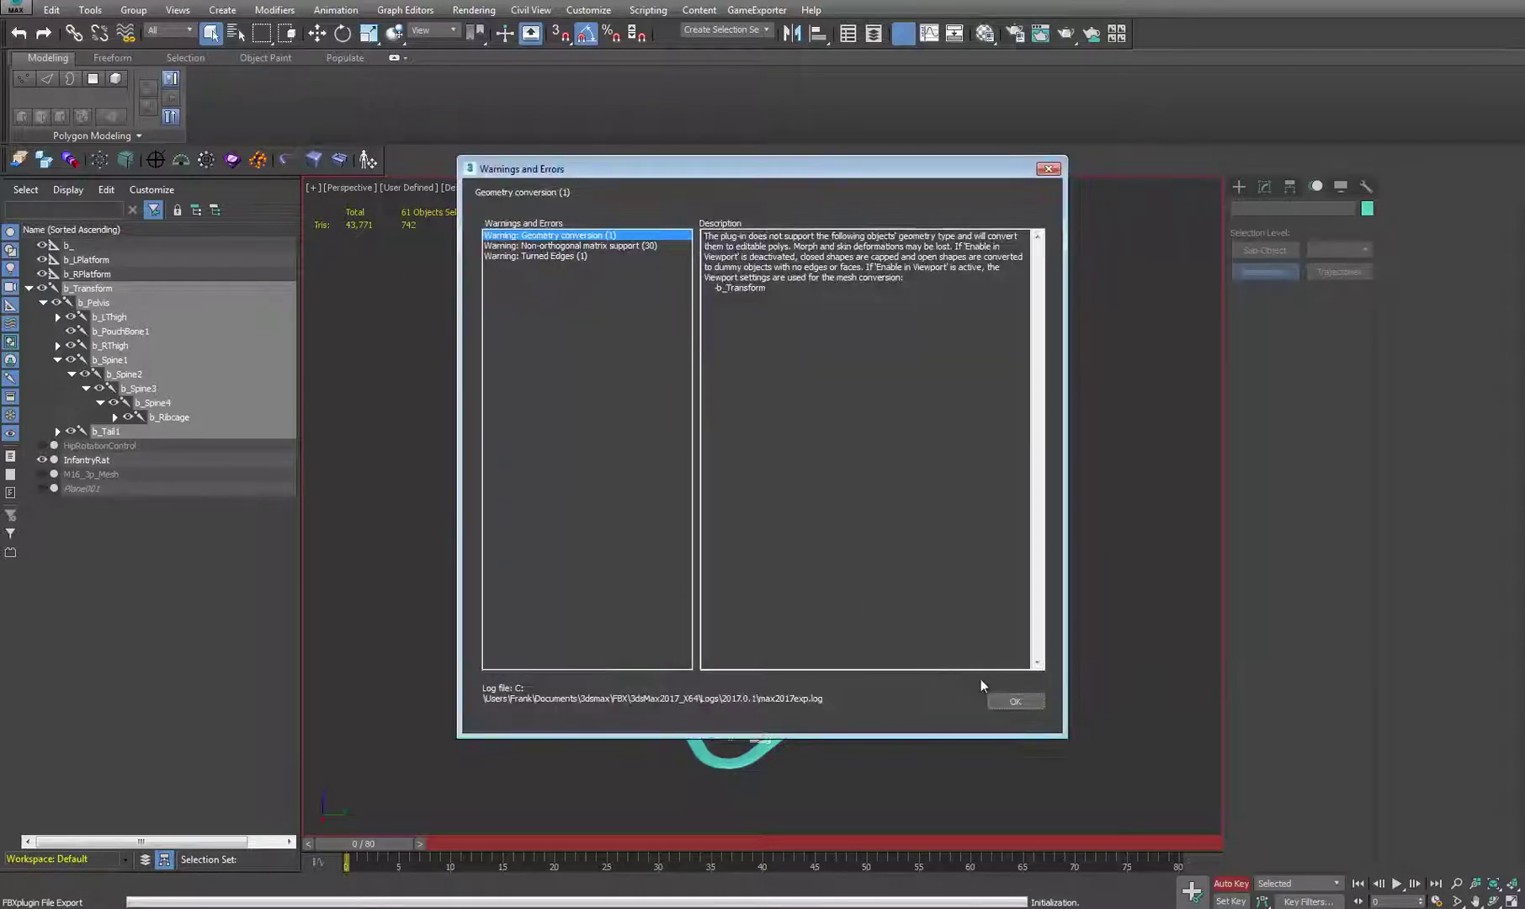
pyautogui.click(1016, 702)
# Step: Select the right forearm bone, set the Idle layer to Ignore and preview the CATMotion walk from frame 0
pyautogui.click(789, 256)
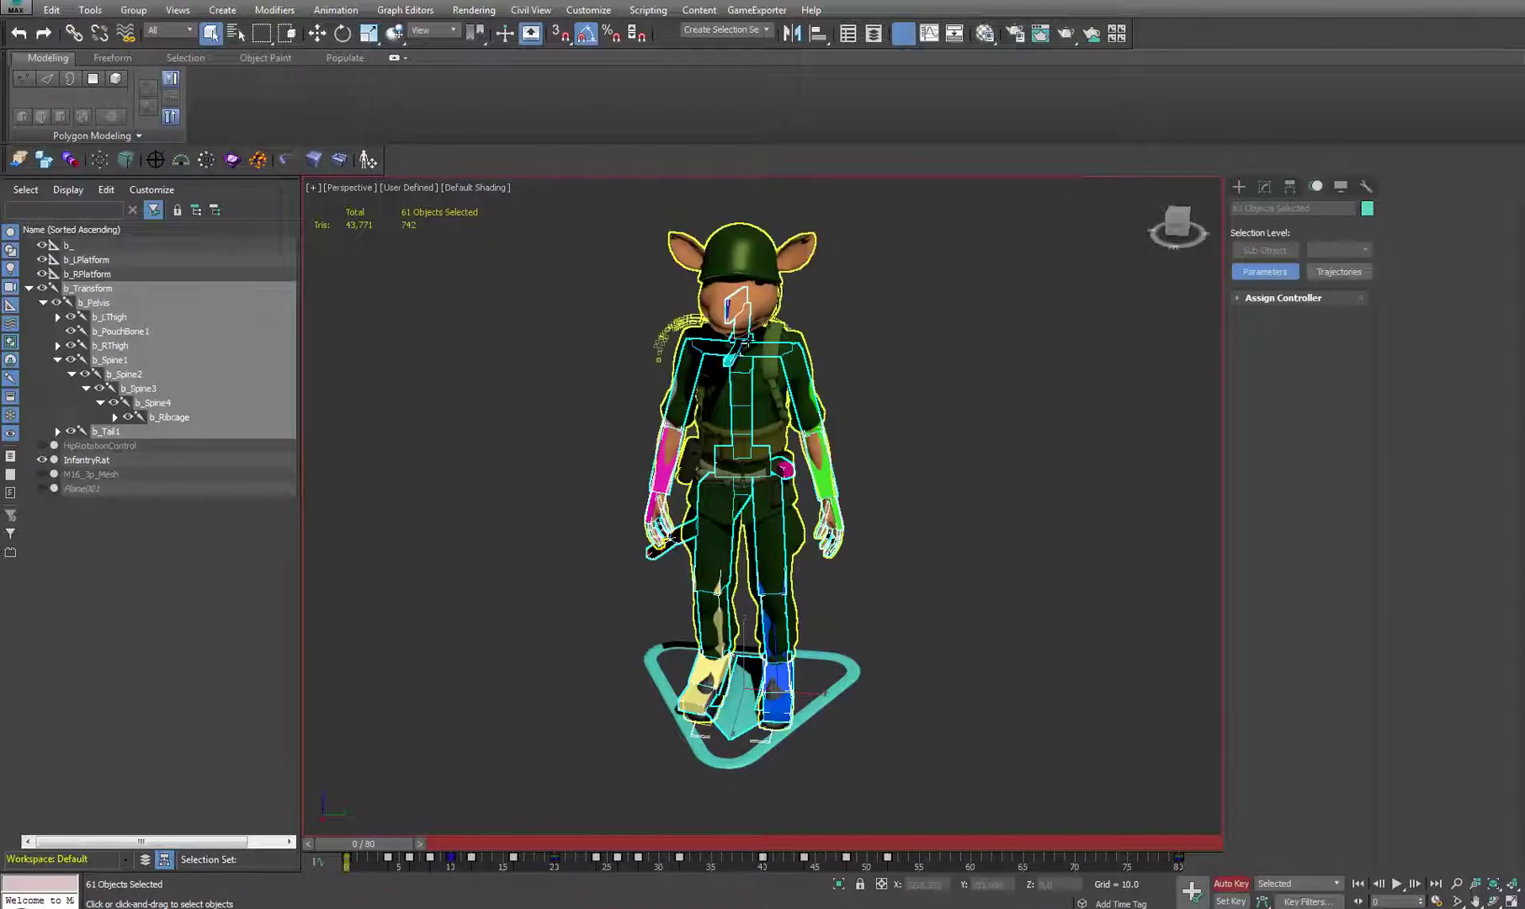
pyautogui.click(668, 454)
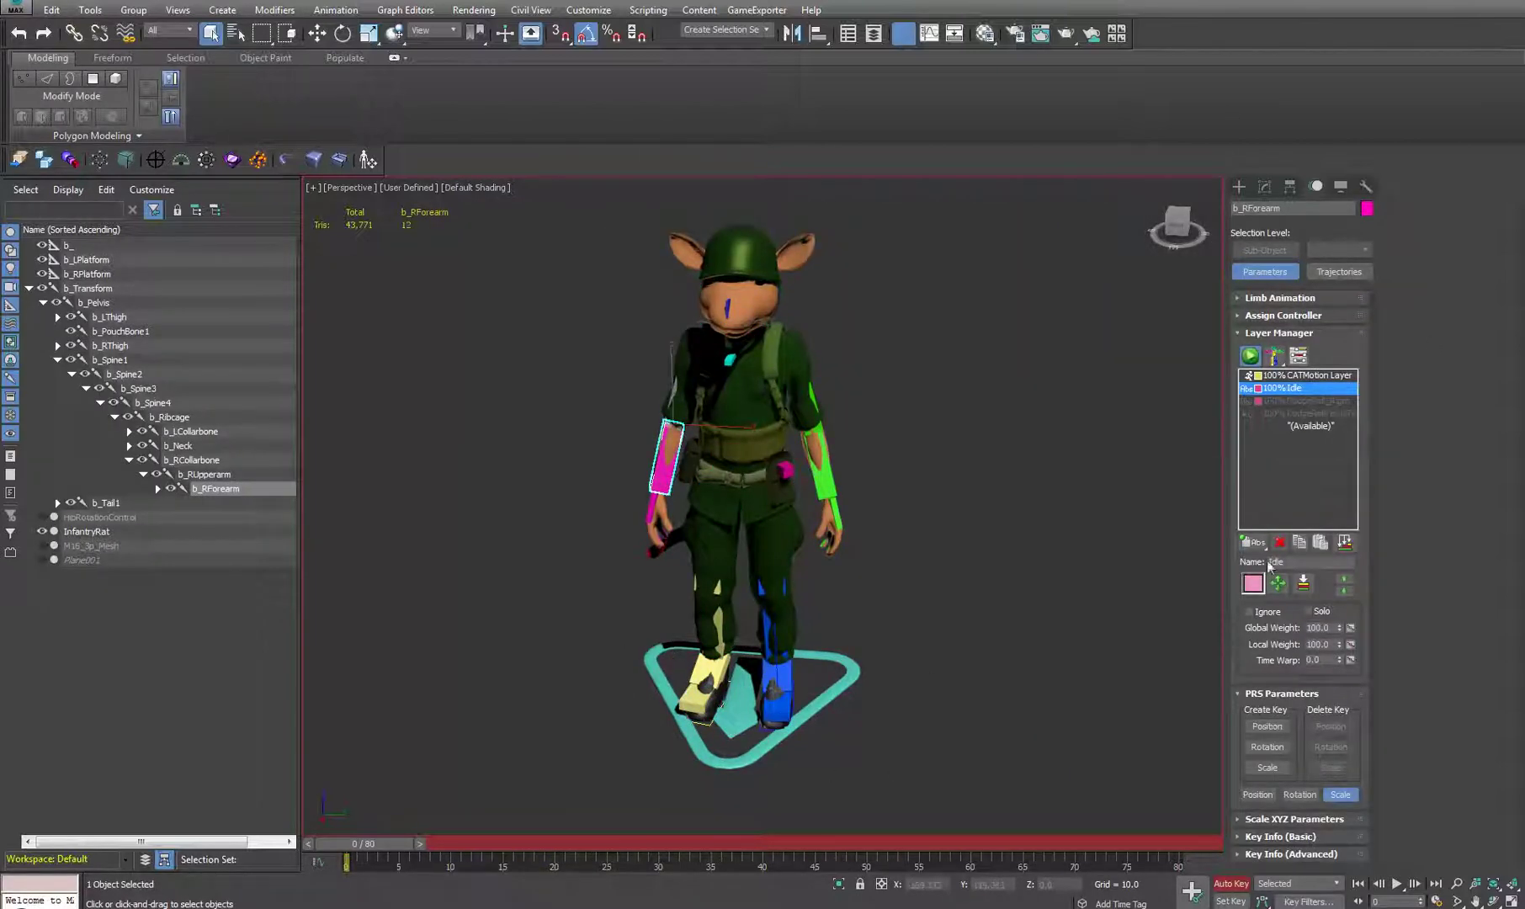
pyautogui.click(1250, 612)
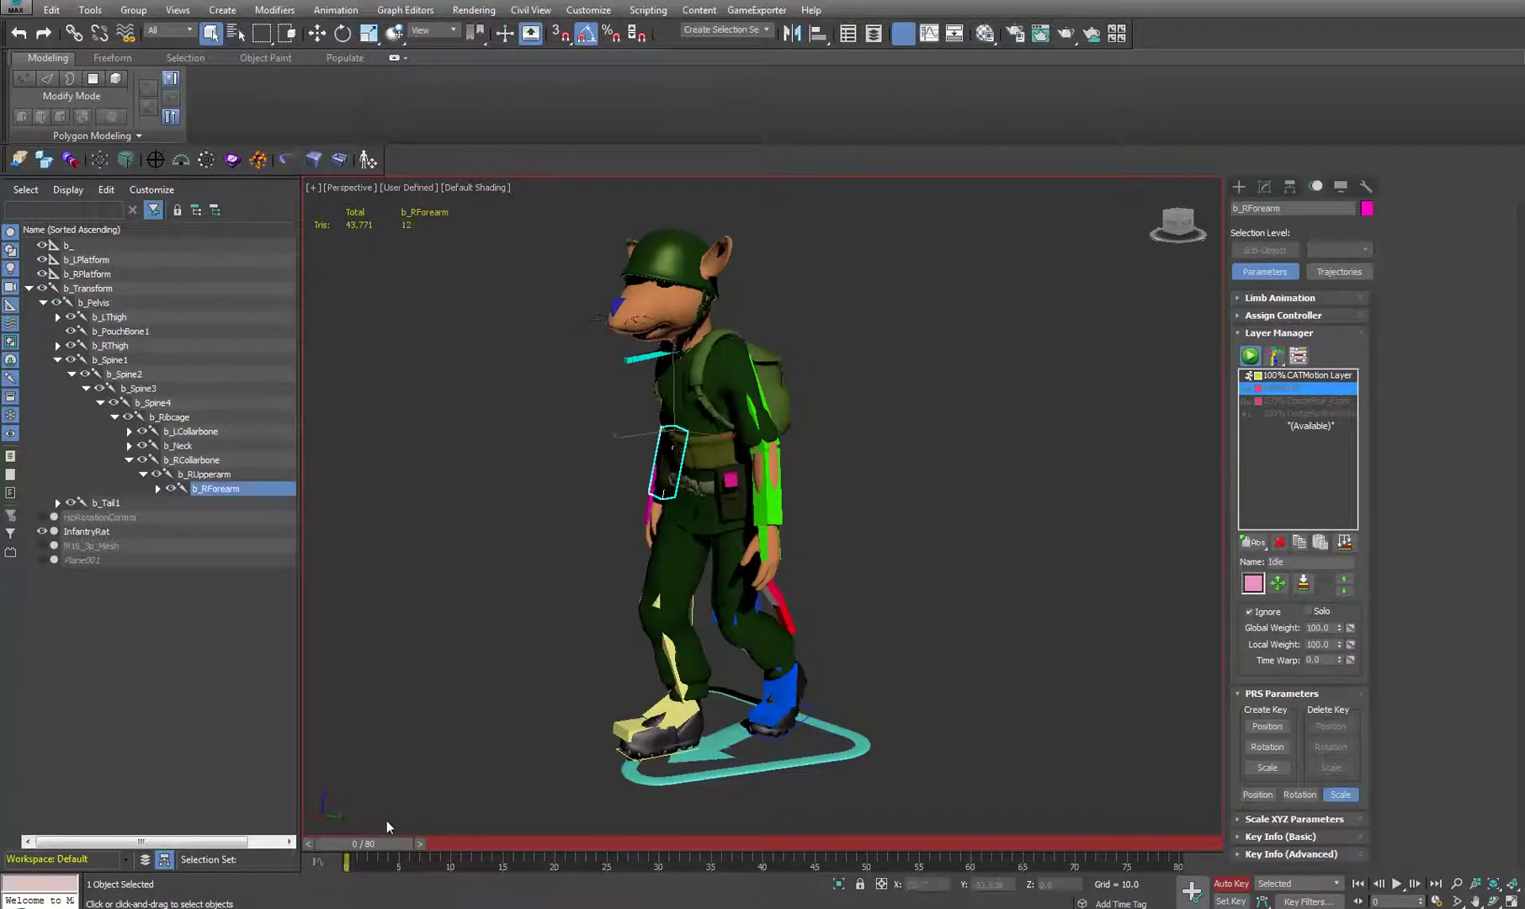
pyautogui.moveTo(368, 845)
pyautogui.mouseDown()
pyautogui.moveTo(916, 860)
pyautogui.moveTo(387, 862)
pyautogui.mouseUp()
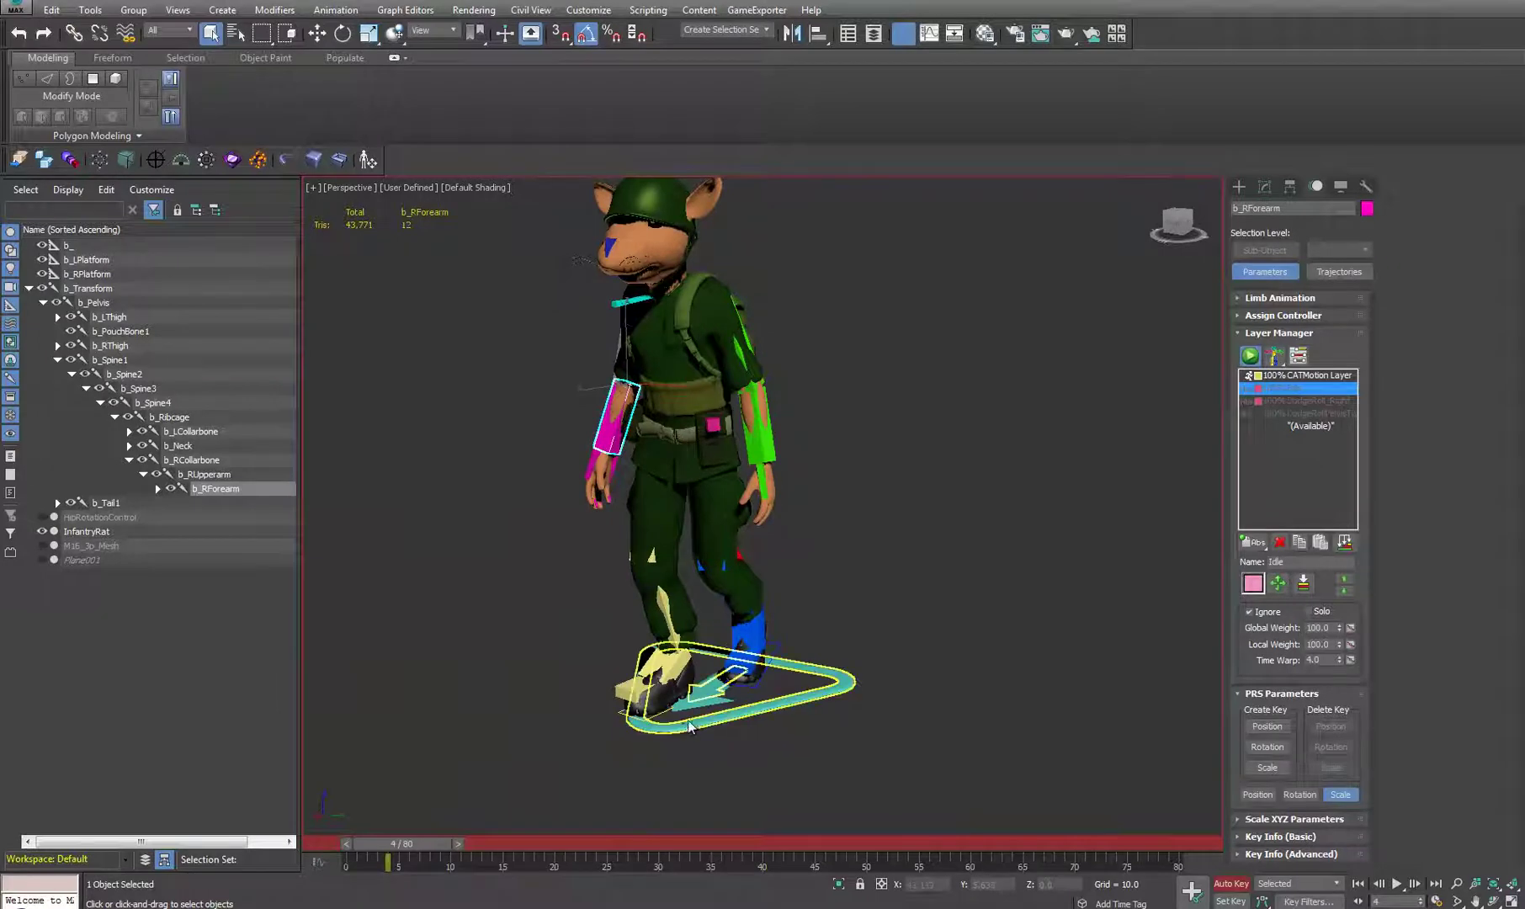
pyautogui.press('Home')
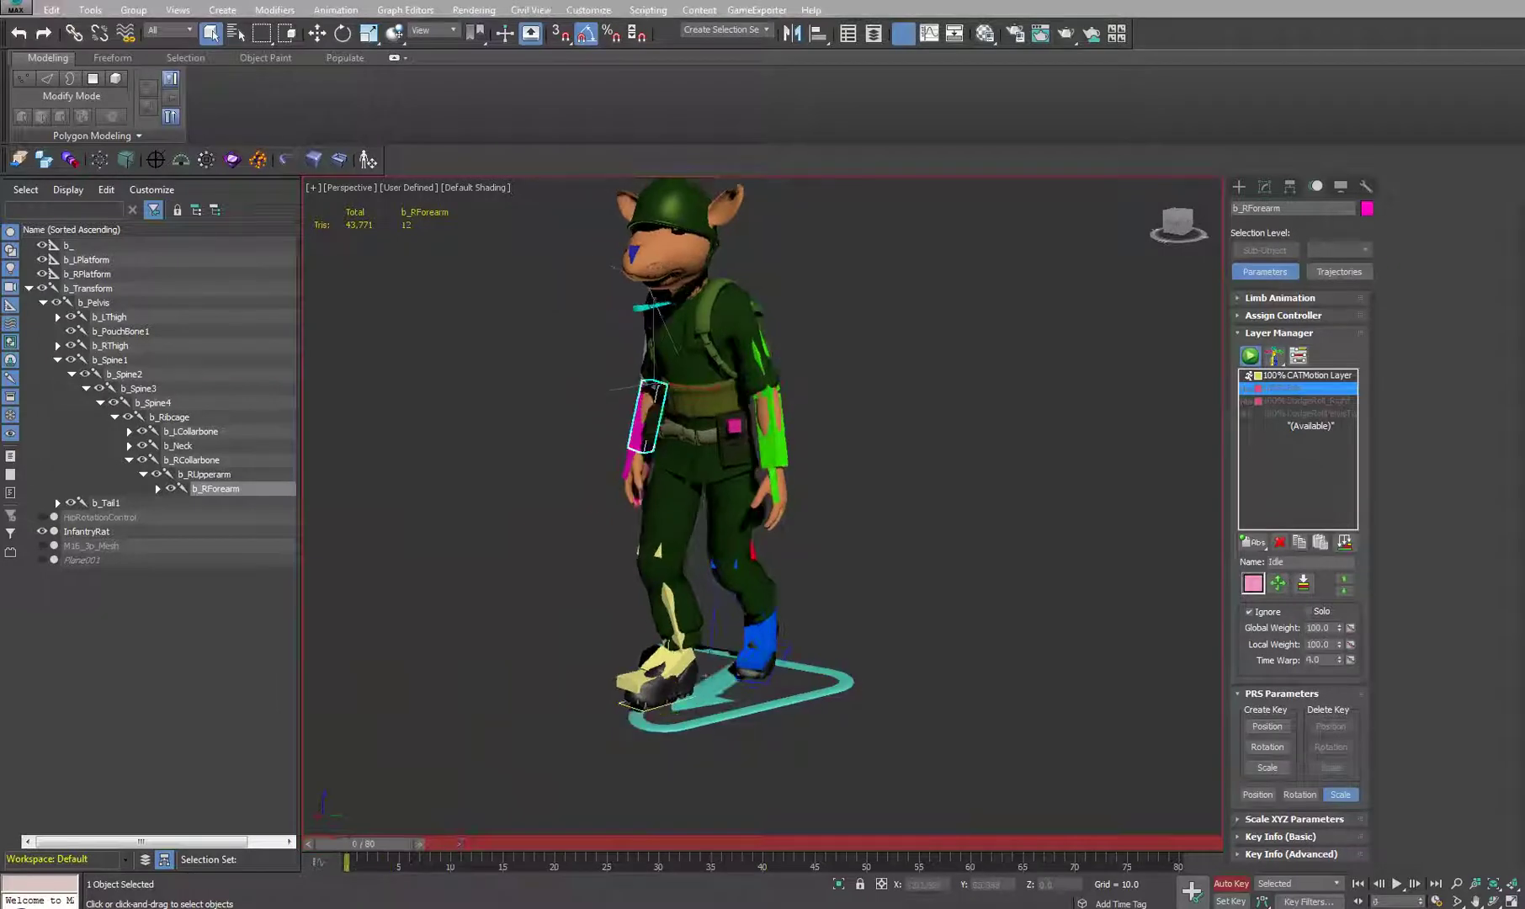
pyautogui.moveTo(808, 480)
pyautogui.keyDown('alt'); pyautogui.mouseDown(button='middle')
pyautogui.moveTo(845, 468)
pyautogui.moveTo(825, 486)
pyautogui.mouseUp(button='middle'); pyautogui.keyUp('alt')
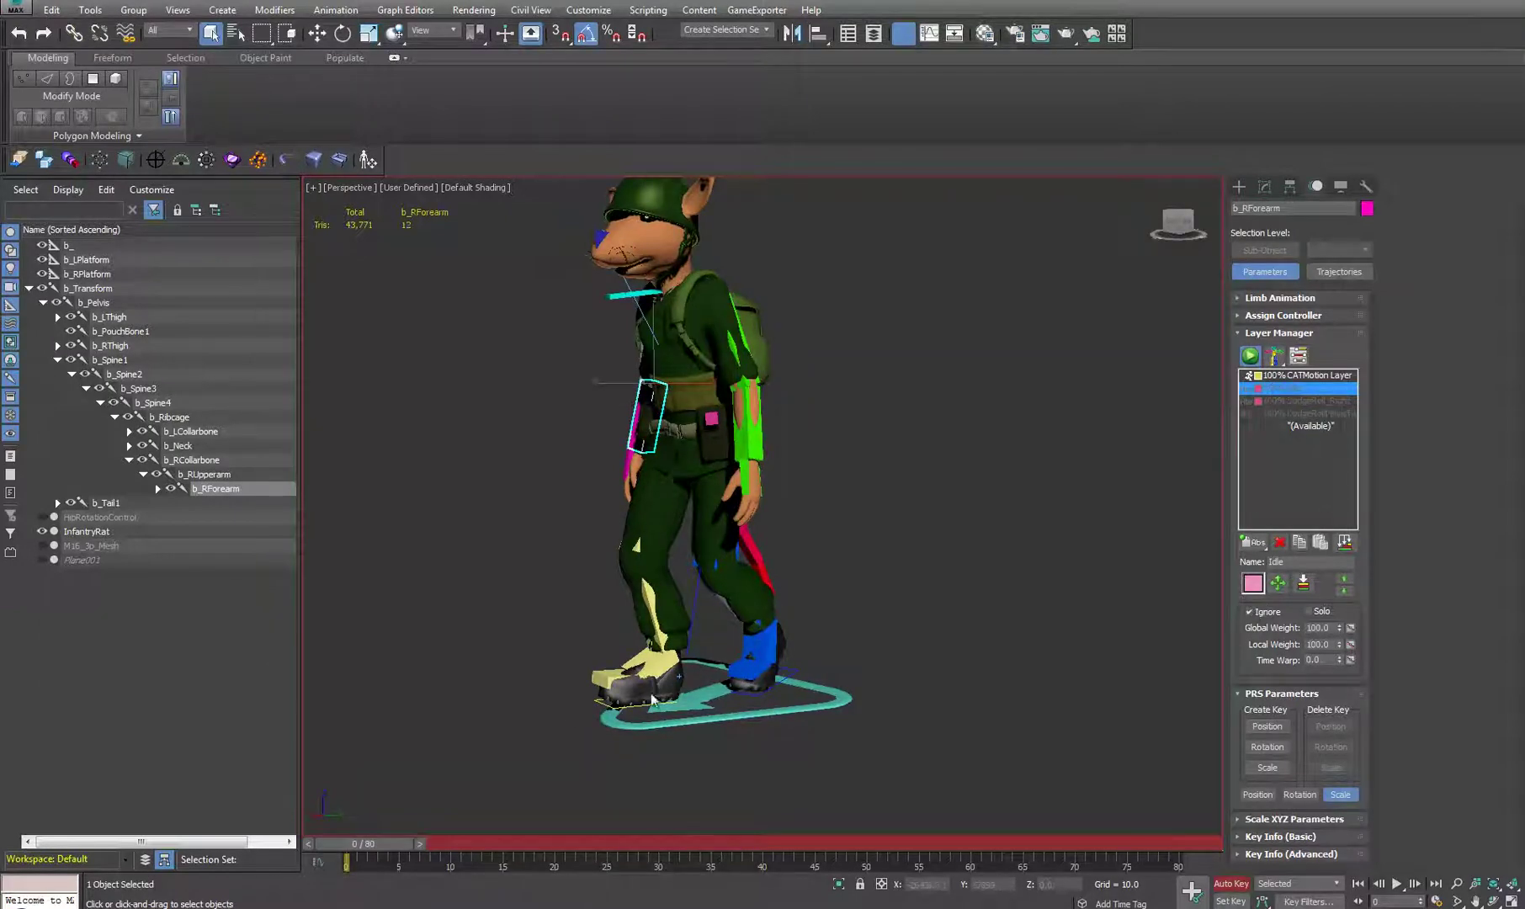
pyautogui.moveTo(353, 842); pyautogui.dragTo(228, 834)
pyautogui.moveTo(572, 633); pyautogui.dragTo(734, 592, button='middle')
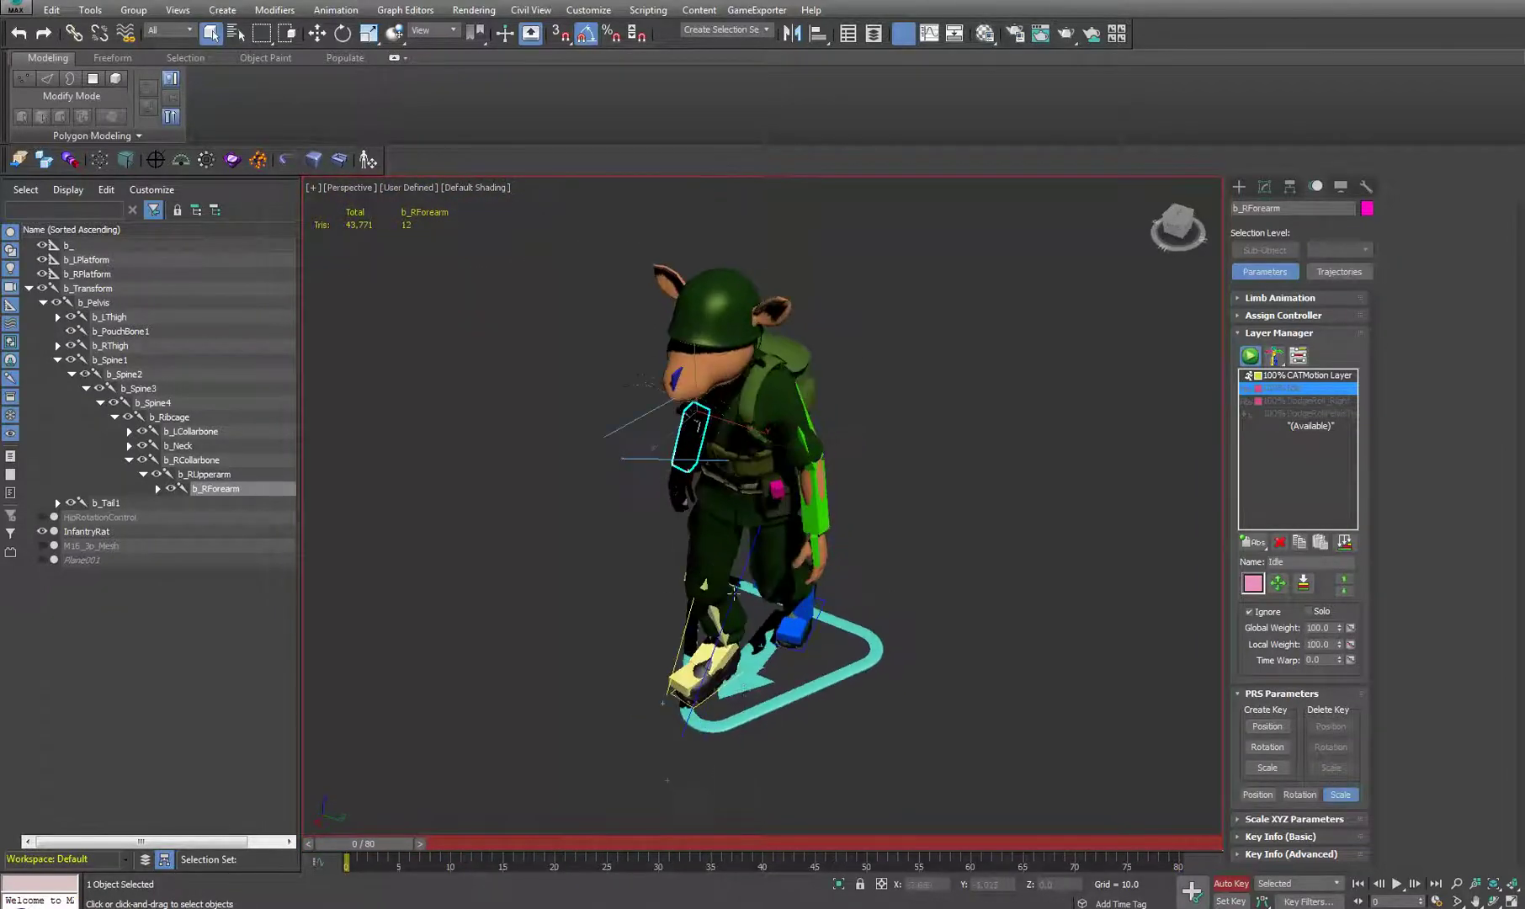
# Step: Select the b_Transform root node and scrub the walk to examine how the root moves relative to the rat
pyautogui.click(748, 688)
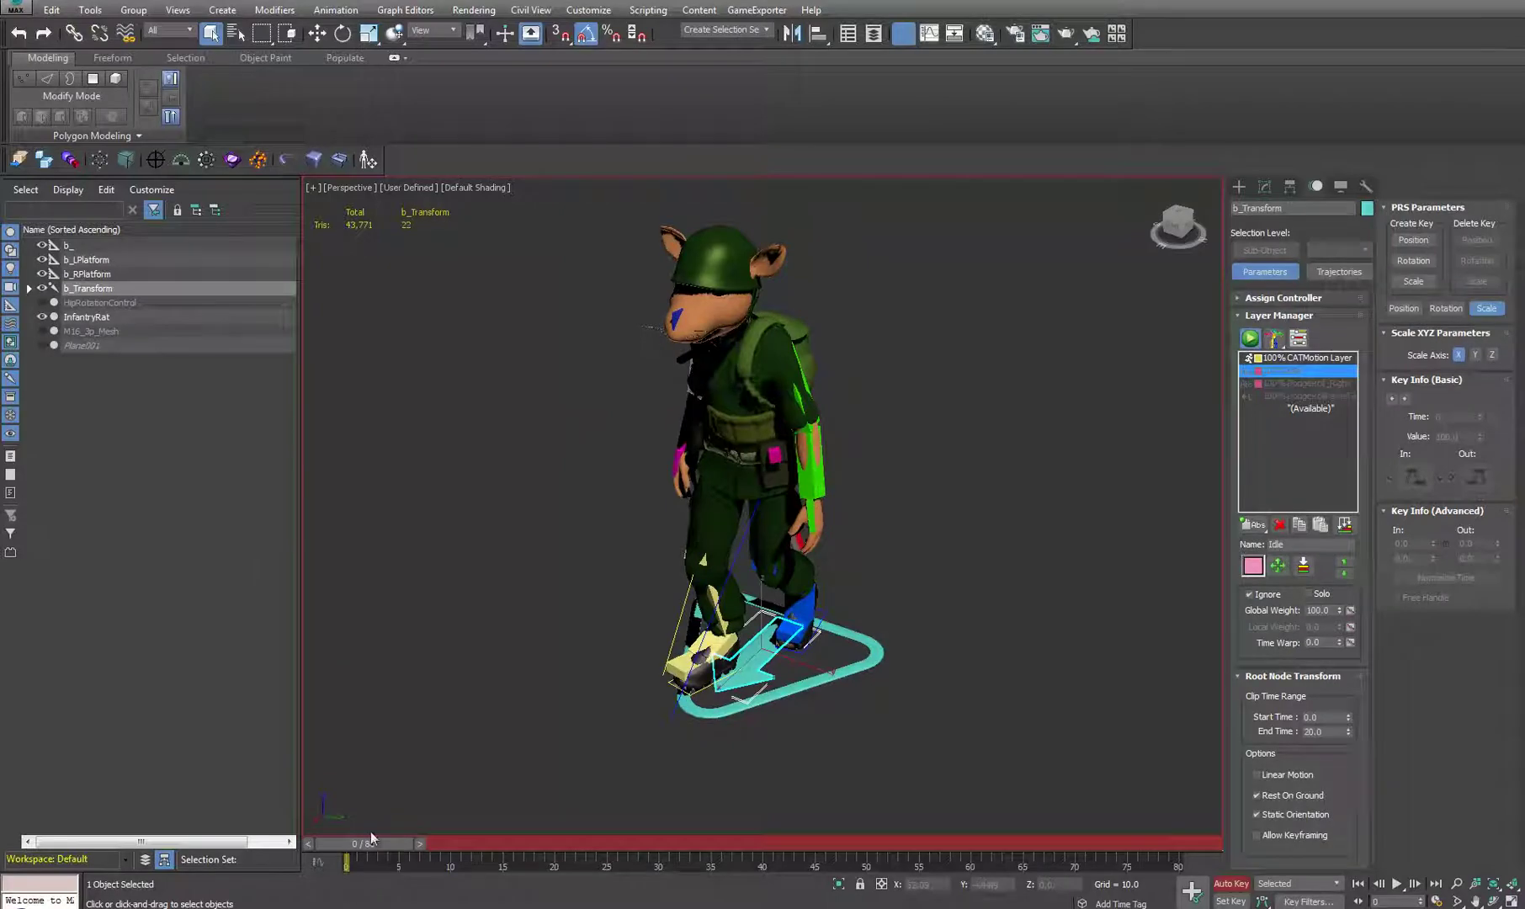
pyautogui.moveTo(355, 839)
pyautogui.mouseDown()
pyautogui.moveTo(1141, 831)
pyautogui.moveTo(355, 839)
pyautogui.mouseUp()
pyautogui.keyDown('alt'); pyautogui.moveTo(574, 765); pyautogui.dragTo(789, 722, button='middle'); pyautogui.keyUp('alt')
pyautogui.scroll(-3, 784, 705)
pyautogui.scroll(3, 806, 651)
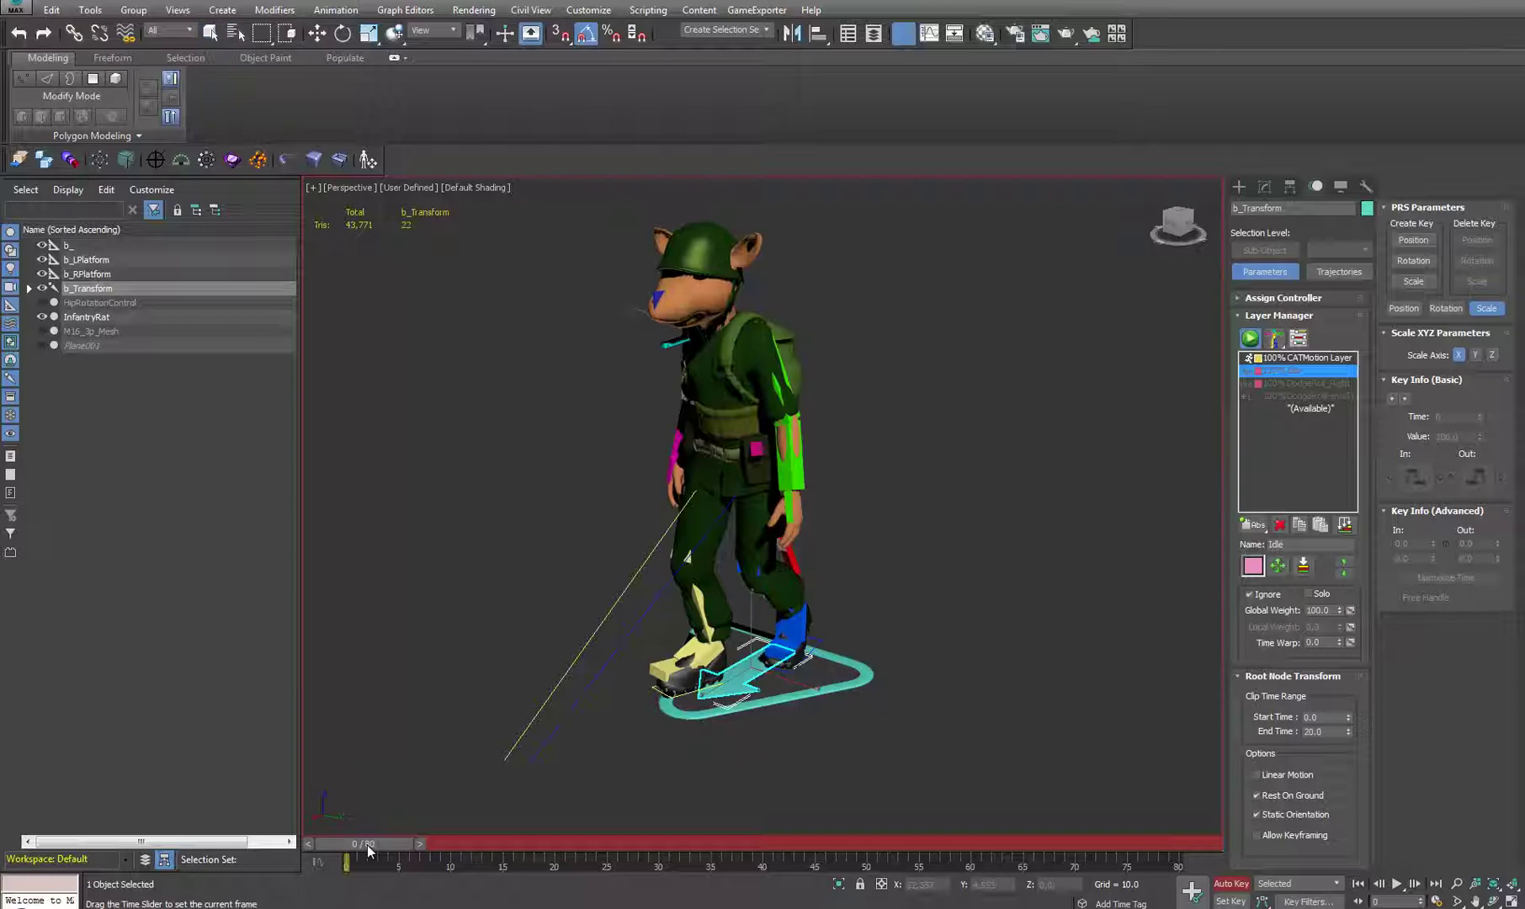
pyautogui.moveTo(368, 846); pyautogui.dragTo(306, 878)
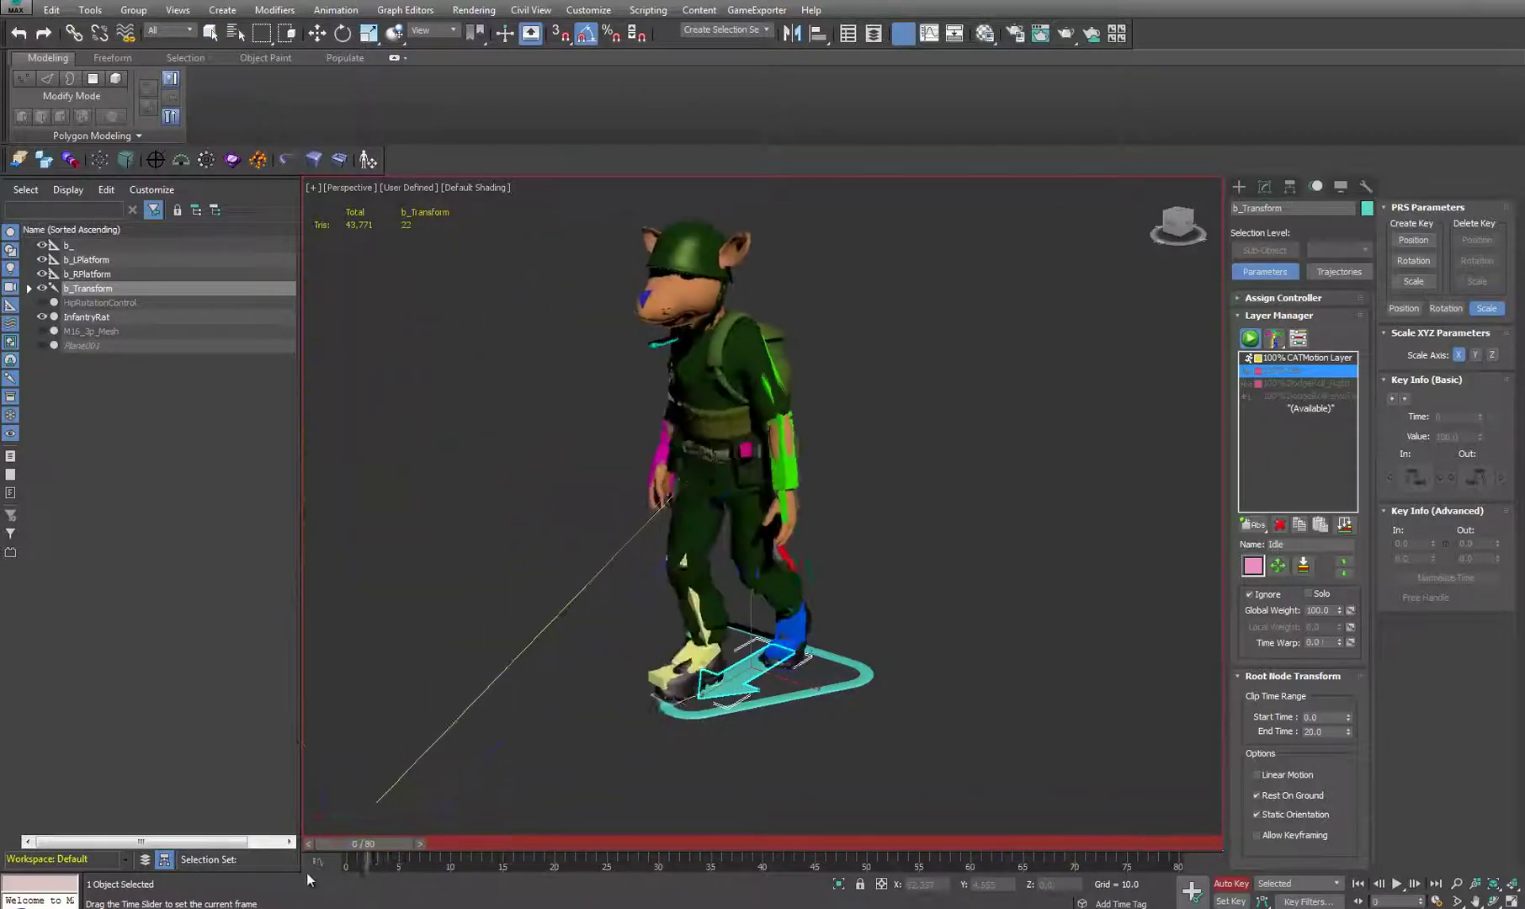
pyautogui.press('q')
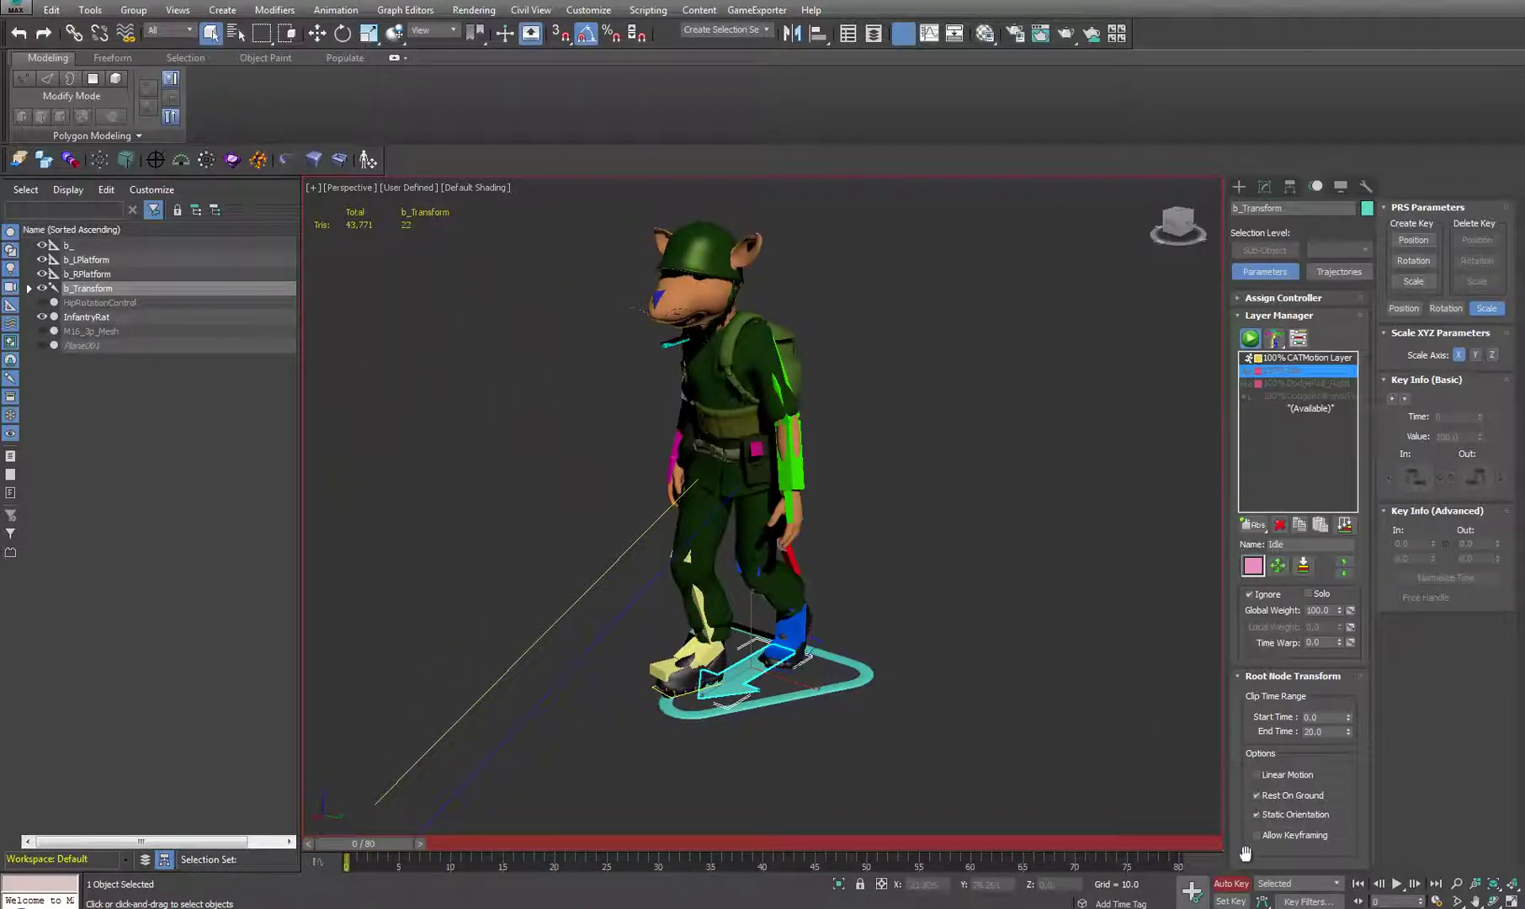
# Step: Turn off Auto Key, enable Linear Motion for the b_Transform root node and scrub the walk to check it
pyautogui.click(1230, 884)
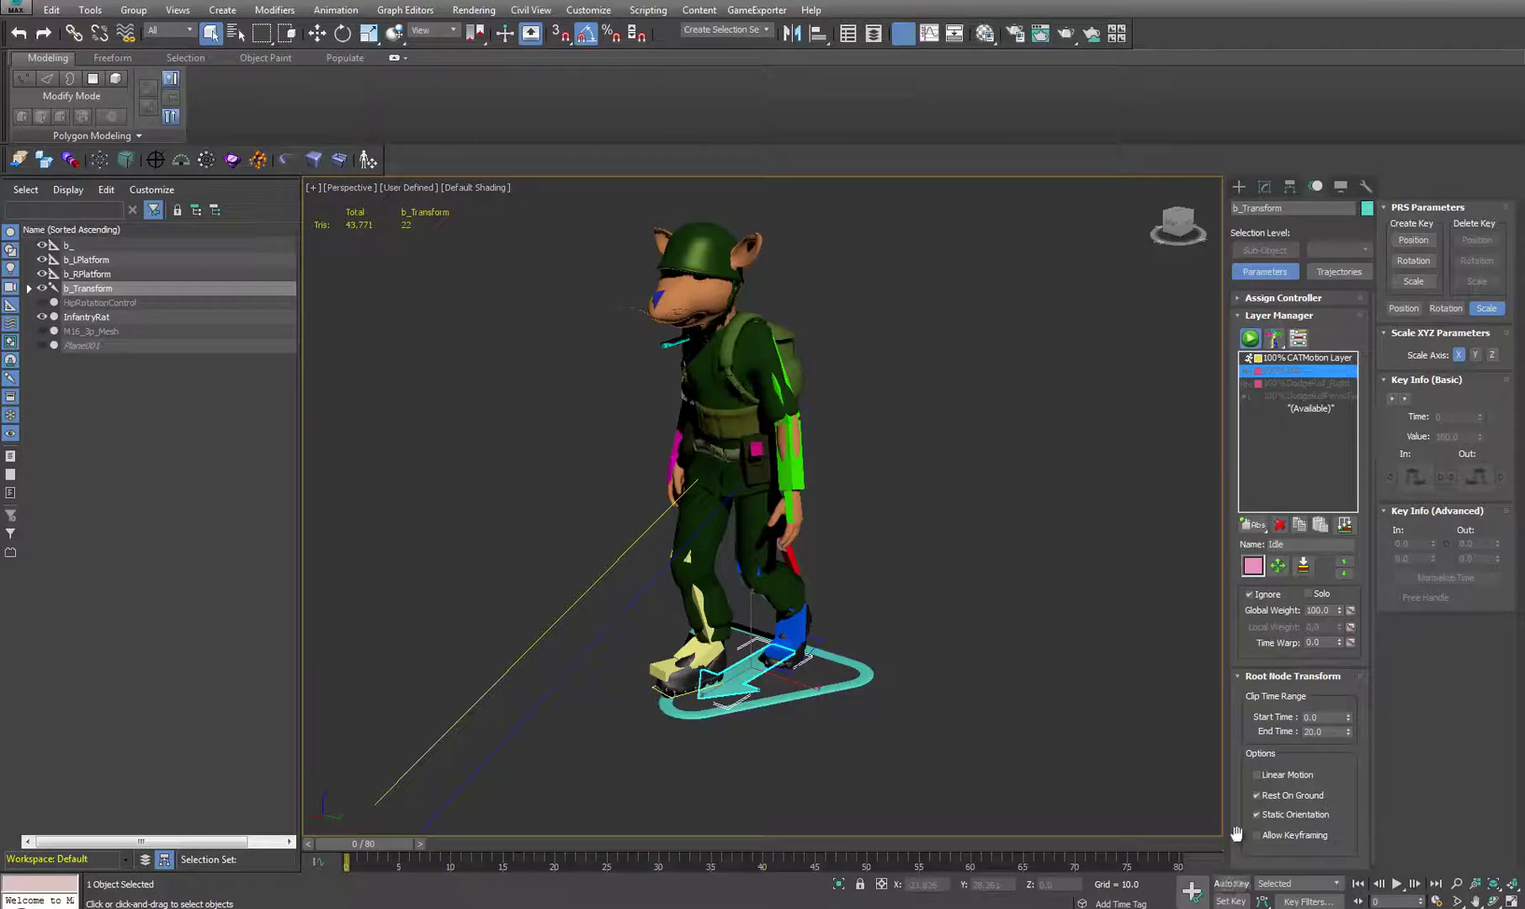
pyautogui.click(1257, 774)
pyautogui.moveTo(364, 844)
pyautogui.mouseDown()
pyautogui.moveTo(830, 813)
pyautogui.moveTo(354, 821)
pyautogui.mouseUp()
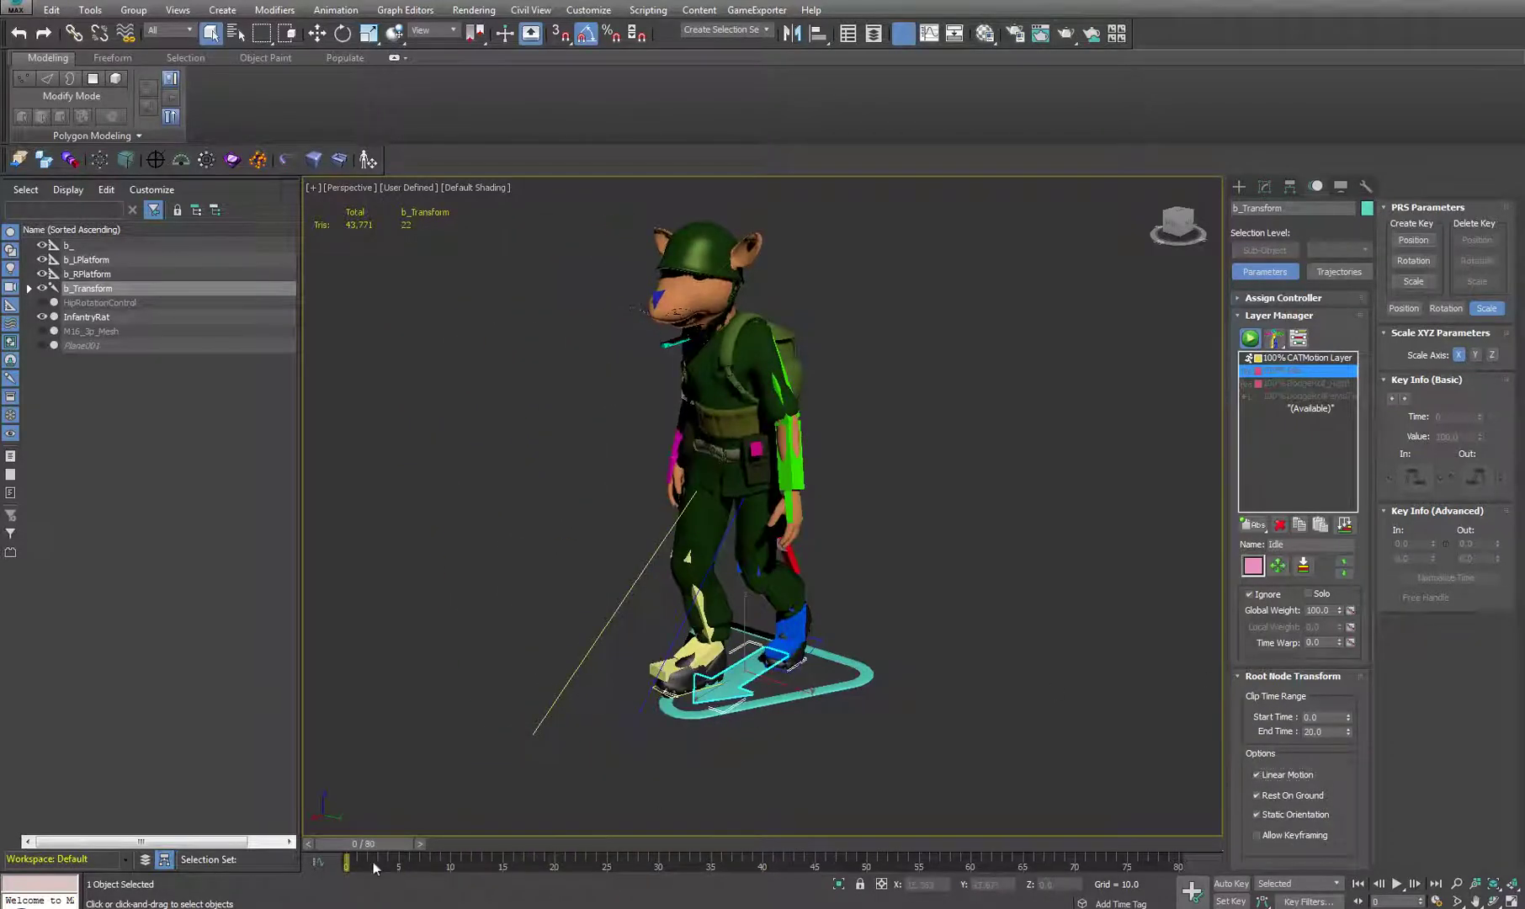
pyautogui.moveTo(364, 851)
pyautogui.mouseDown()
pyautogui.moveTo(937, 821)
pyautogui.moveTo(1307, 821)
pyautogui.moveTo(341, 842)
pyautogui.mouseUp()
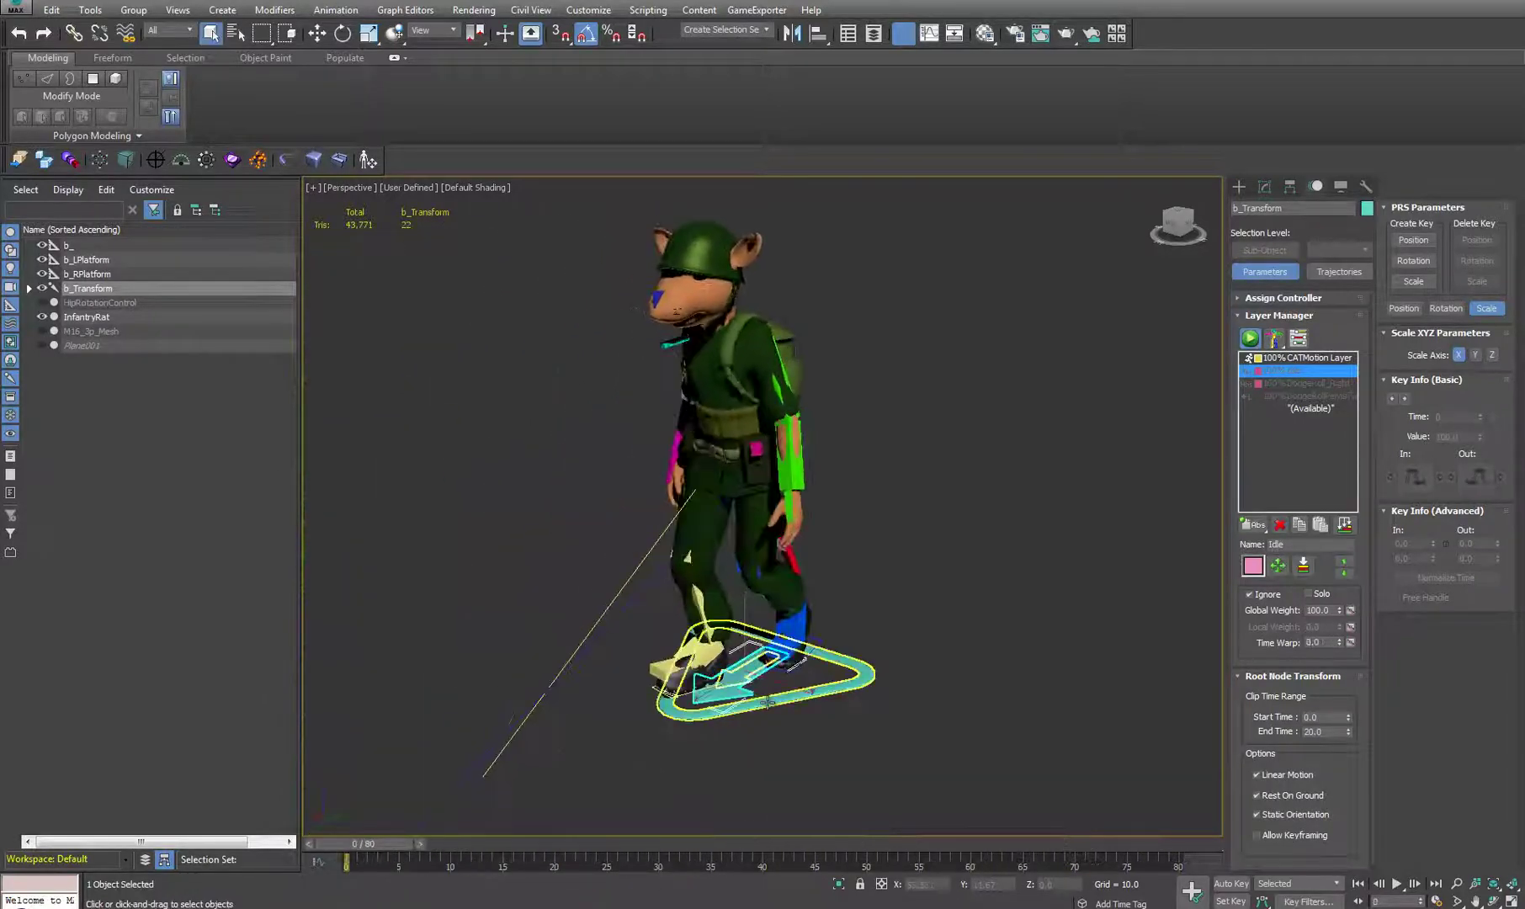
# Step: Select the b_Transform root node together with its entire bone hierarchy
pyautogui.doubleClick(899, 620)
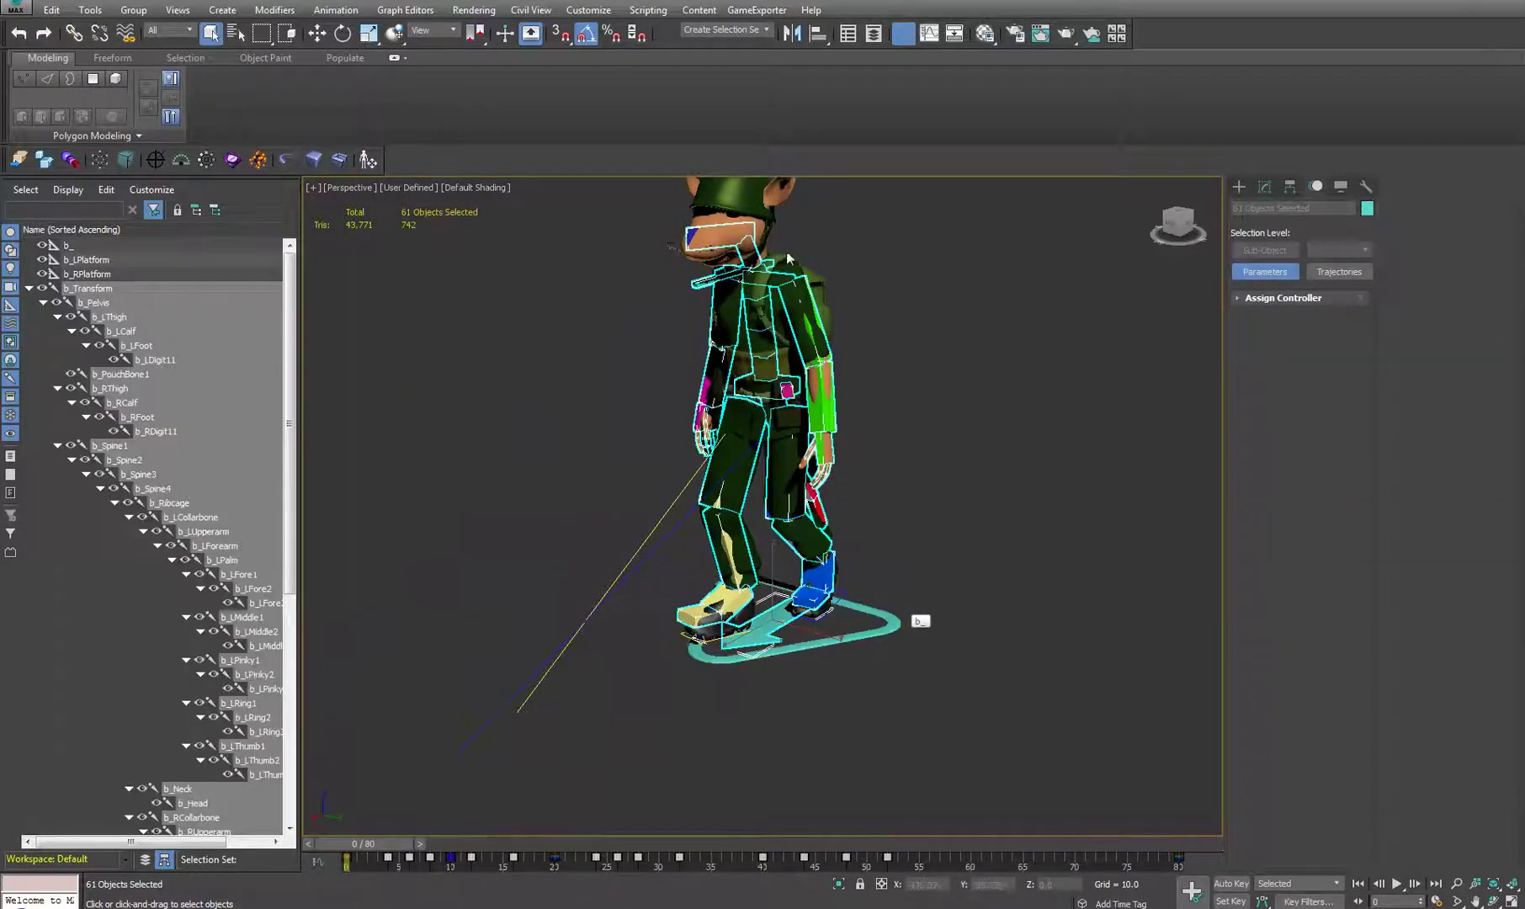
pyautogui.press('z')
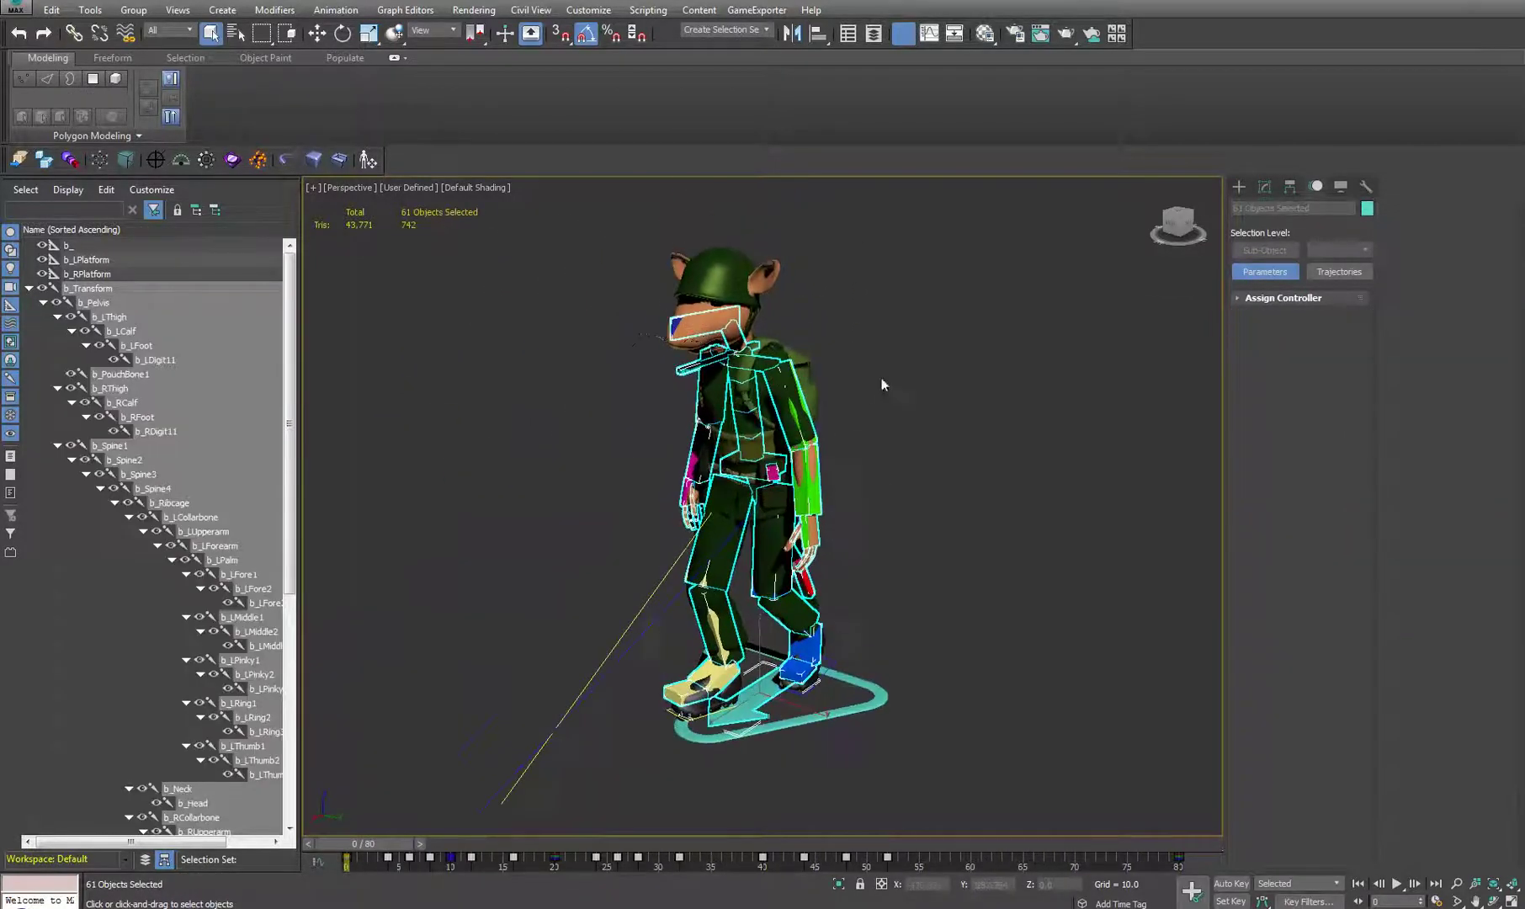
pyautogui.click(401, 411)
pyautogui.doubleClick(84, 289)
pyautogui.press('z')
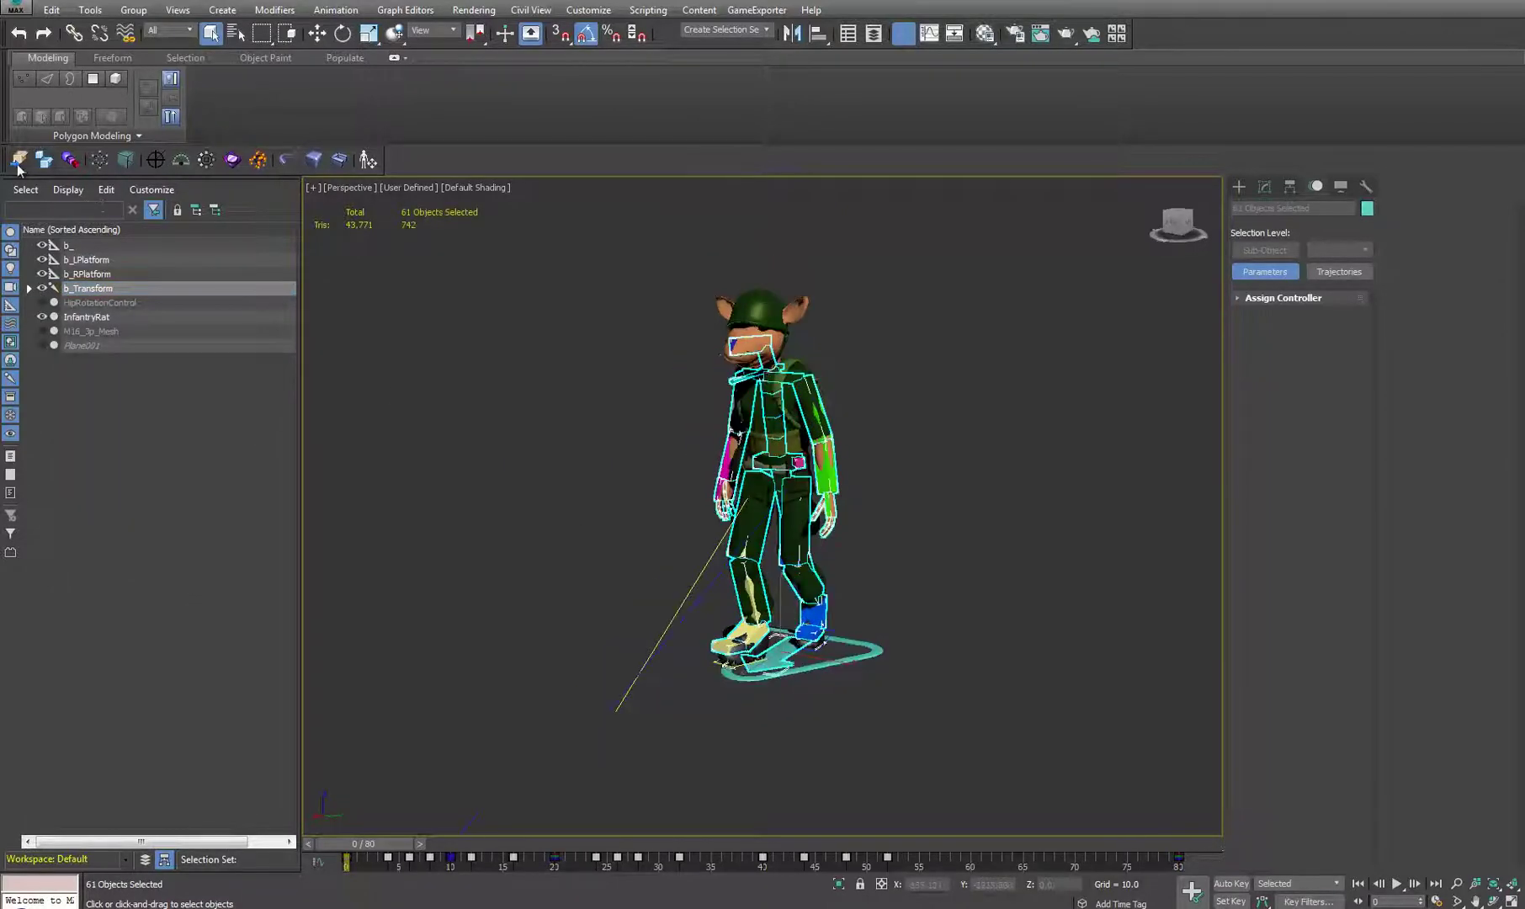
# Step: Export the selected bones as TR_Walk.FBX in the TutorRat folder
pyautogui.click(16, 164)
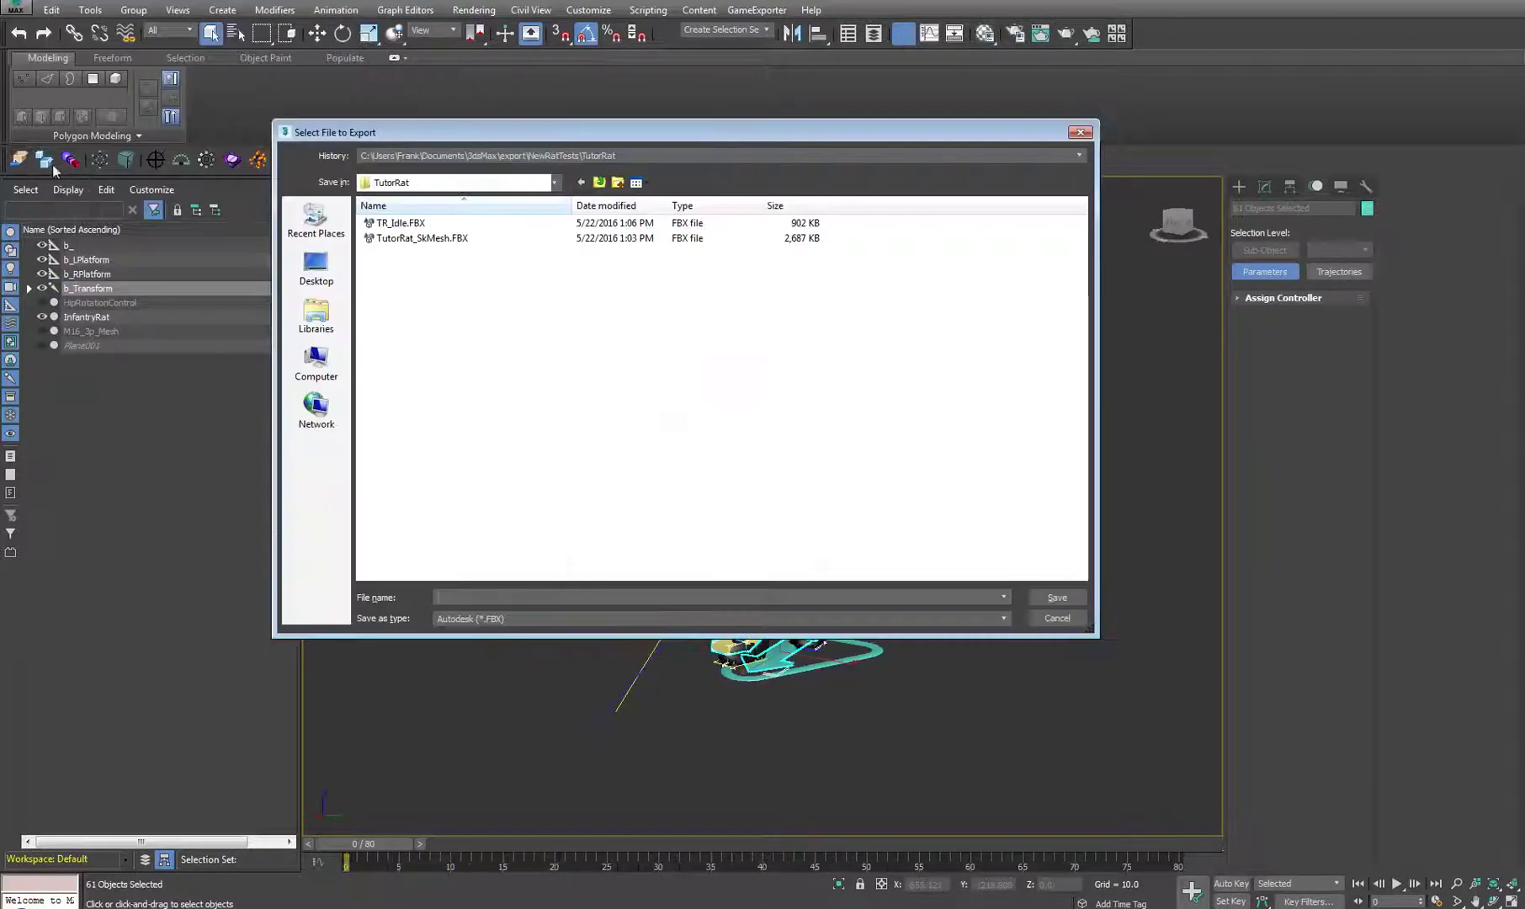
pyautogui.click(399, 223)
pyautogui.click(461, 598)
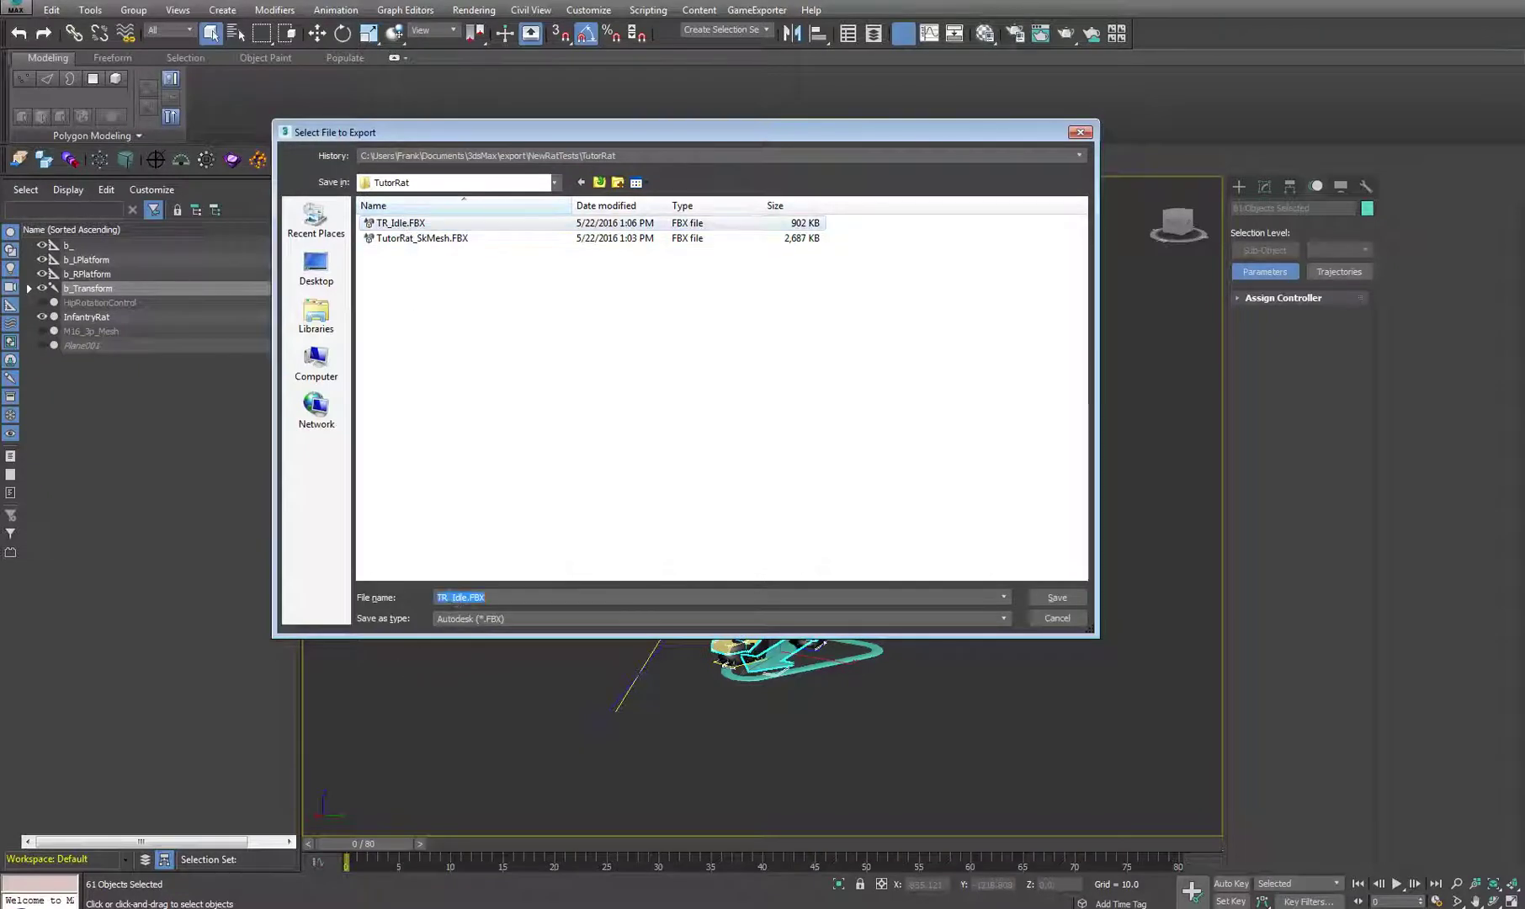
pyautogui.moveTo(447, 598); pyautogui.dragTo(474, 599)
pyautogui.write('_Walk')
pyautogui.click(1052, 599)
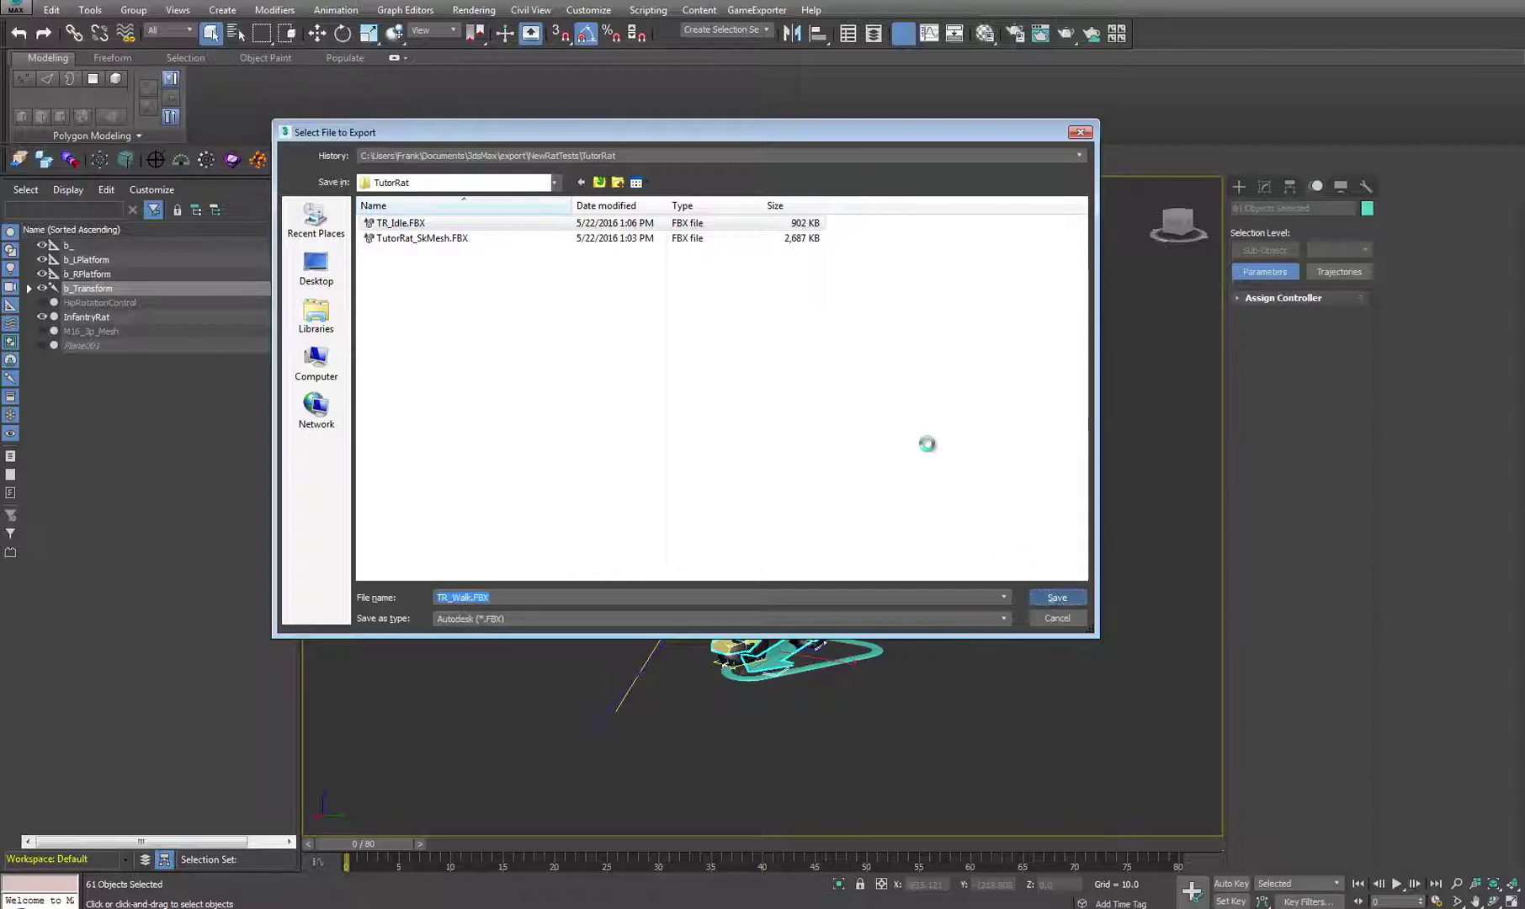
# Step: In the FBX geometry options, enable Smoothing Groups and disable TurboSmooth and Preserve edge orientation
pyautogui.click(553, 310)
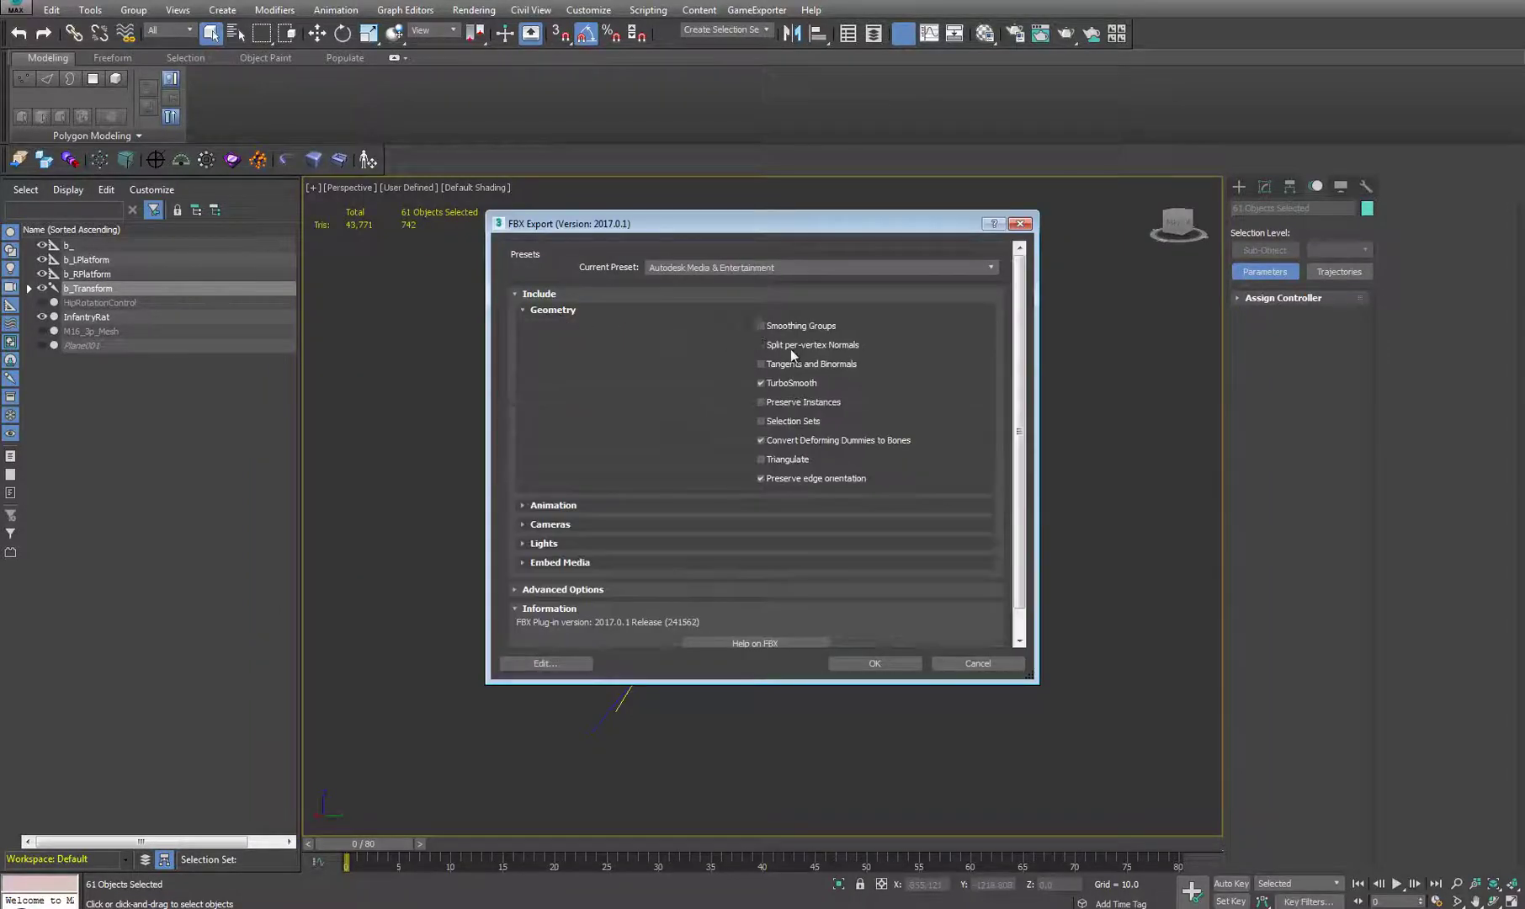
pyautogui.click(761, 326)
pyautogui.click(761, 383)
pyautogui.click(760, 440)
# Step: Enable Bake Animation with Resample All for the FBX export
pyautogui.click(552, 505)
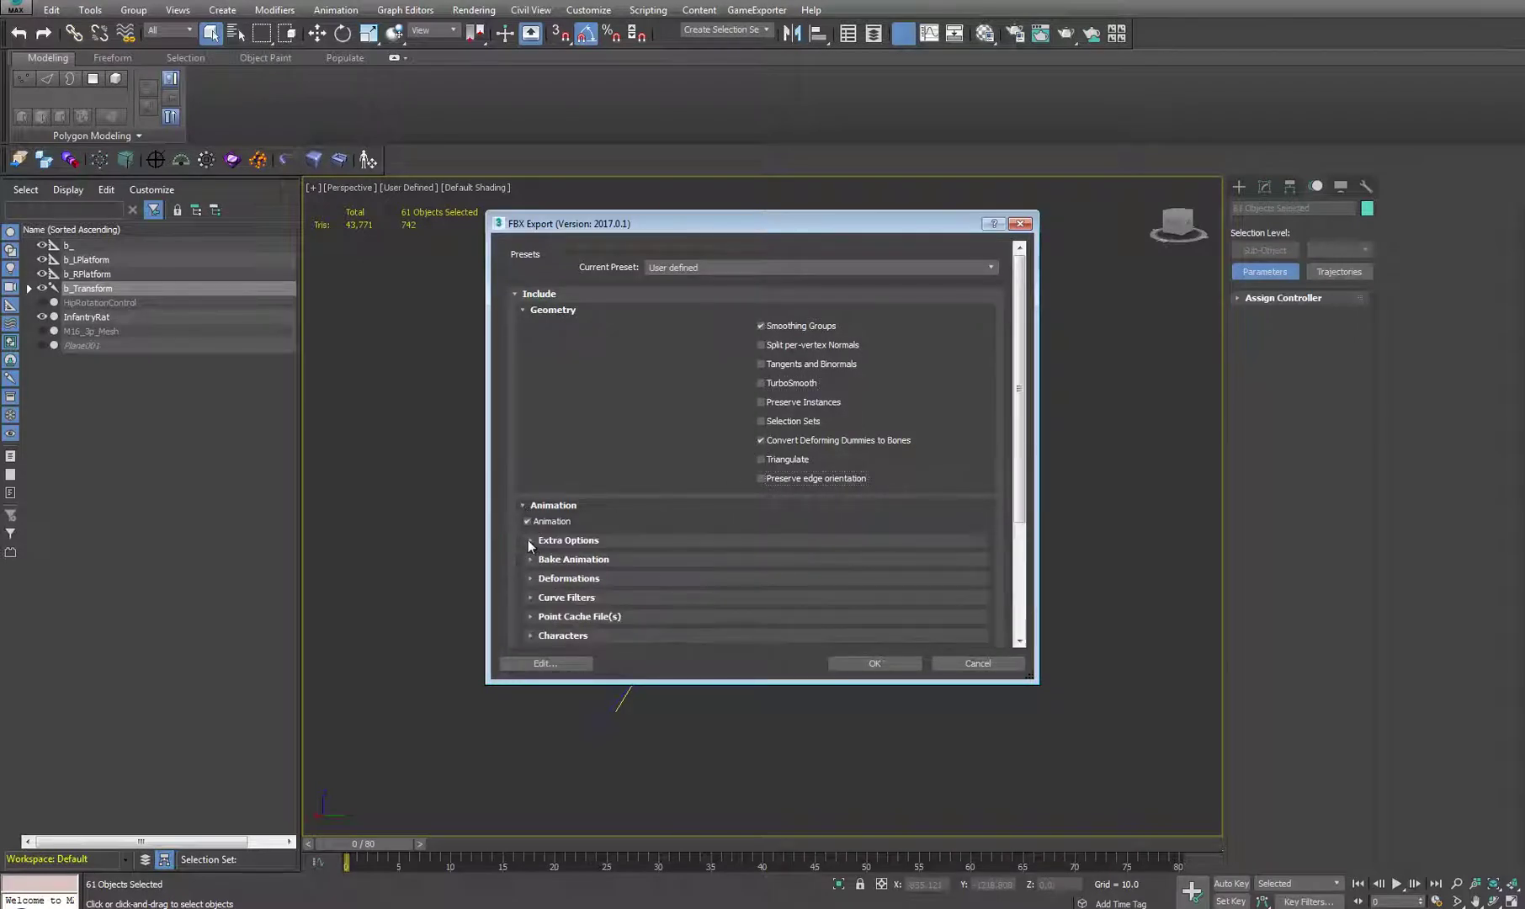
pyautogui.click(527, 556)
pyautogui.scroll(-3, 528, 556)
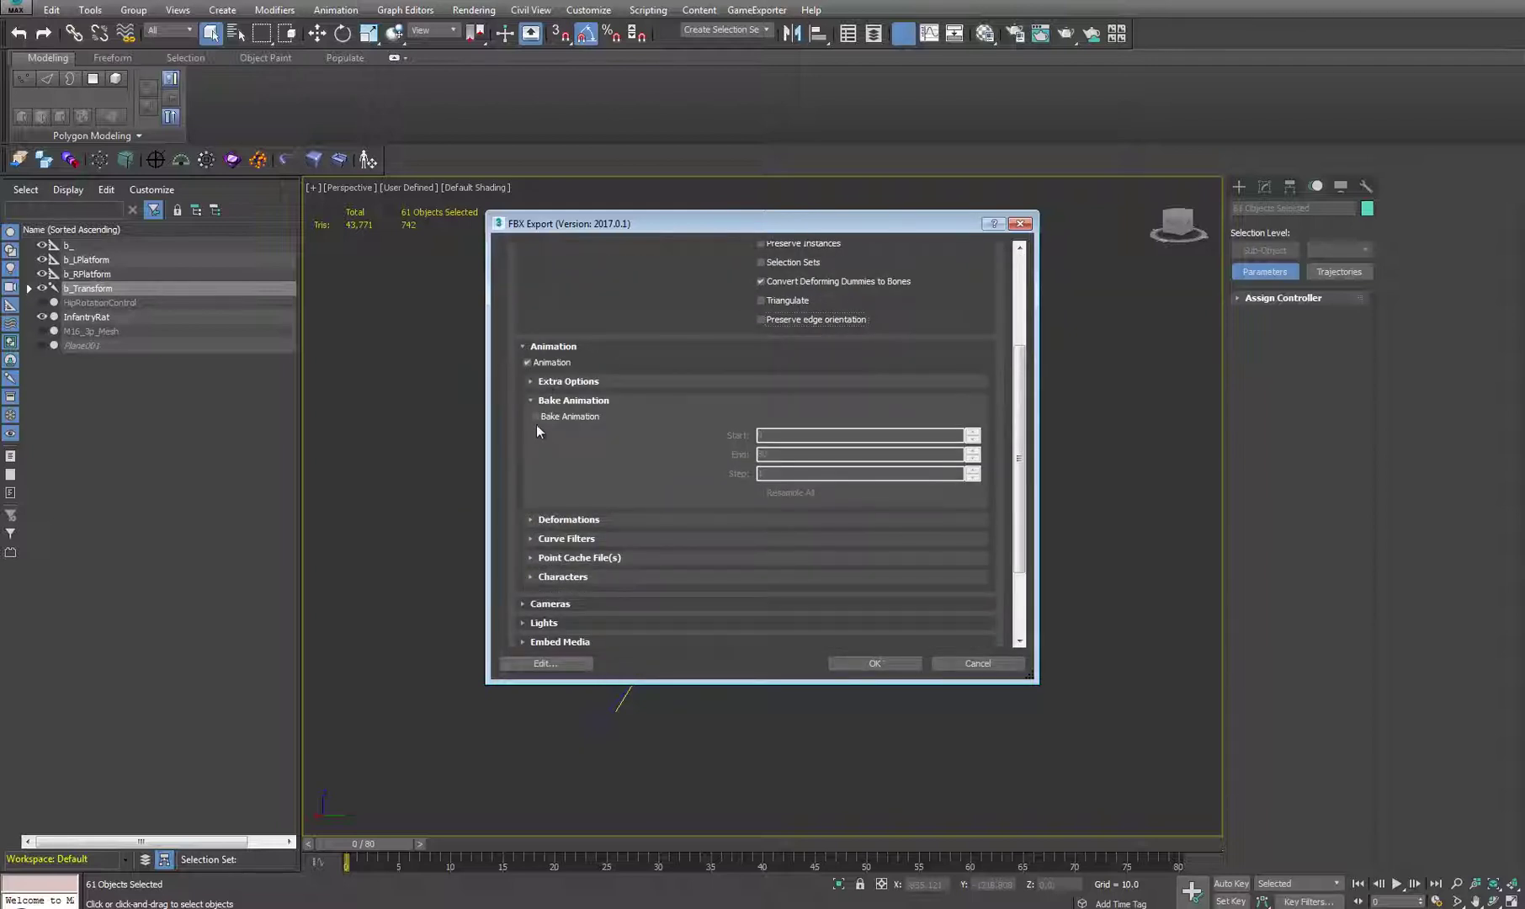
pyautogui.click(535, 417)
pyautogui.click(761, 493)
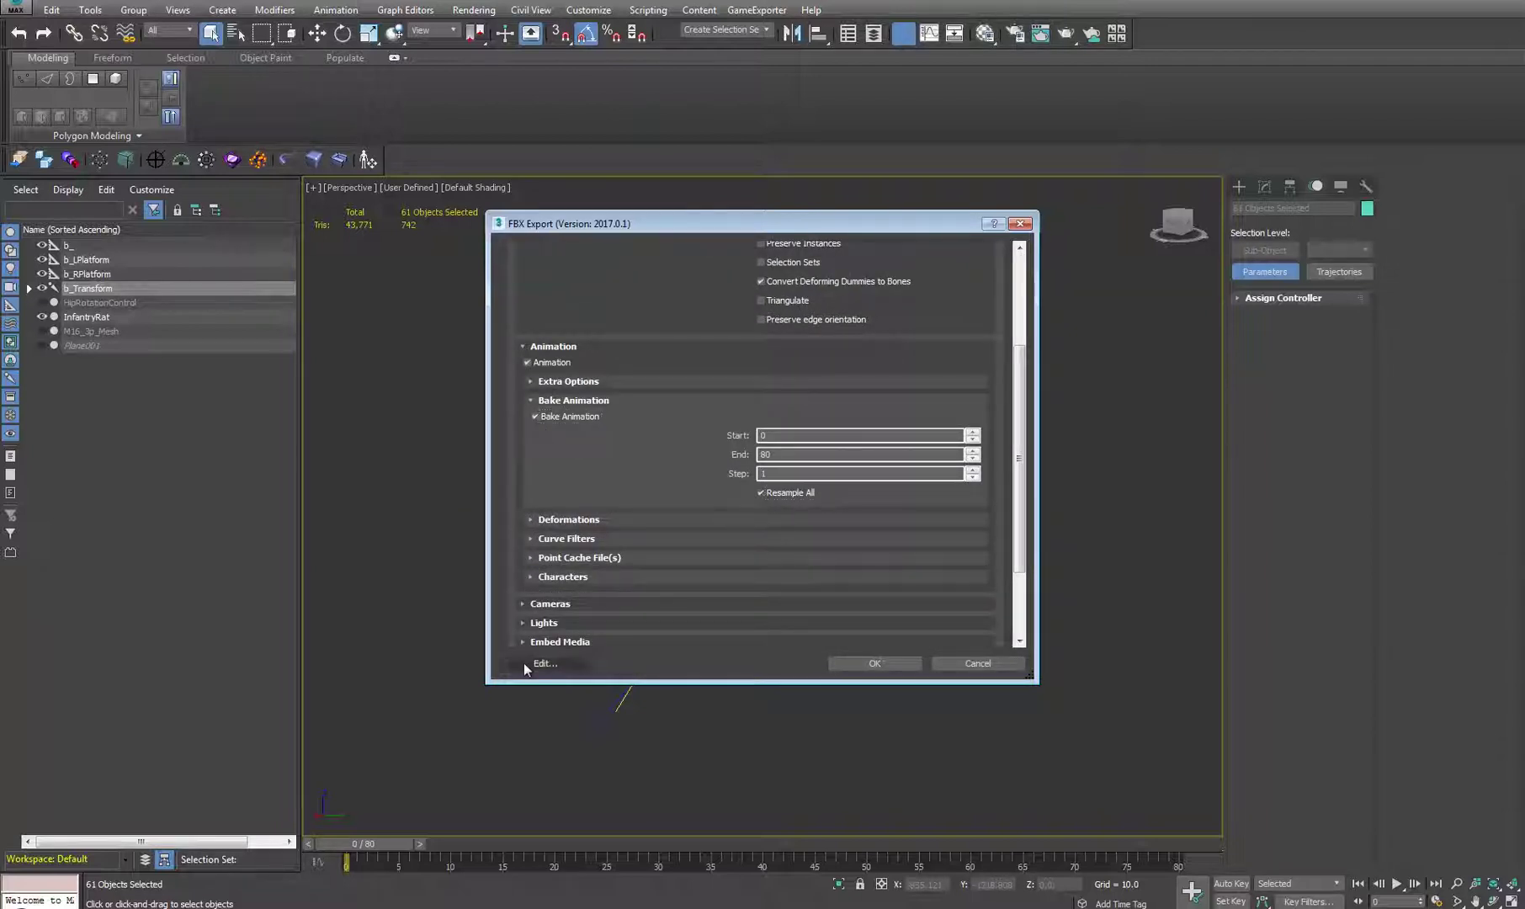
# Step: Try to save the export settings as preset "HEY I SAVED IT! THIS IS AWESOME IT TOTALLY WORKS!" and check the preset list
pyautogui.click(525, 663)
pyautogui.click(644, 684)
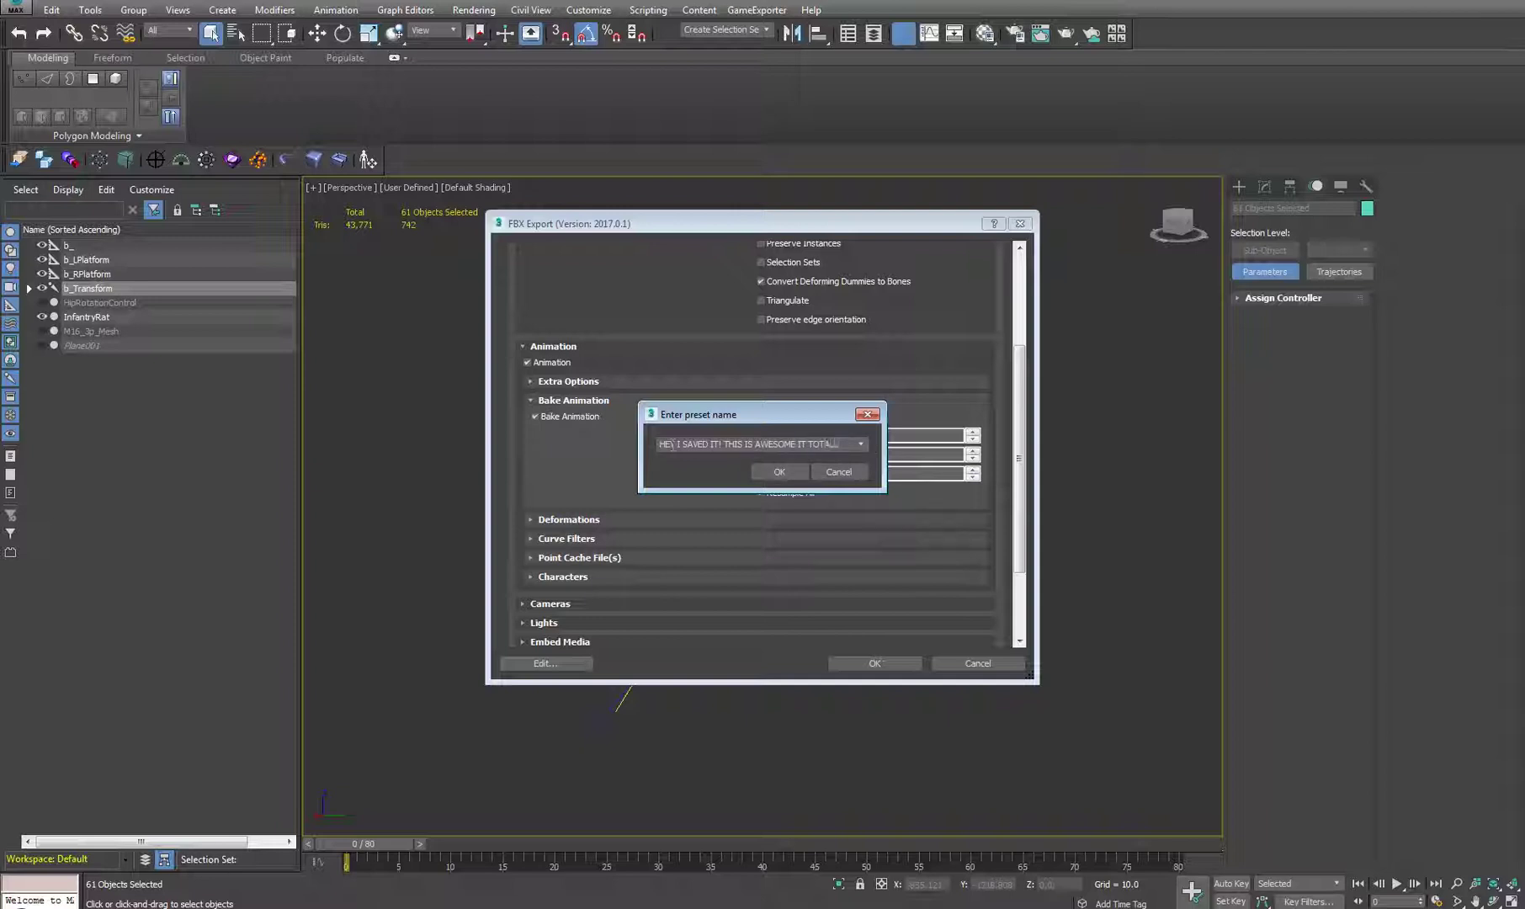
pyautogui.write('Y WORKS!')
pyautogui.click(759, 473)
pyautogui.click(760, 473)
pyautogui.scroll(3, 1020, 345)
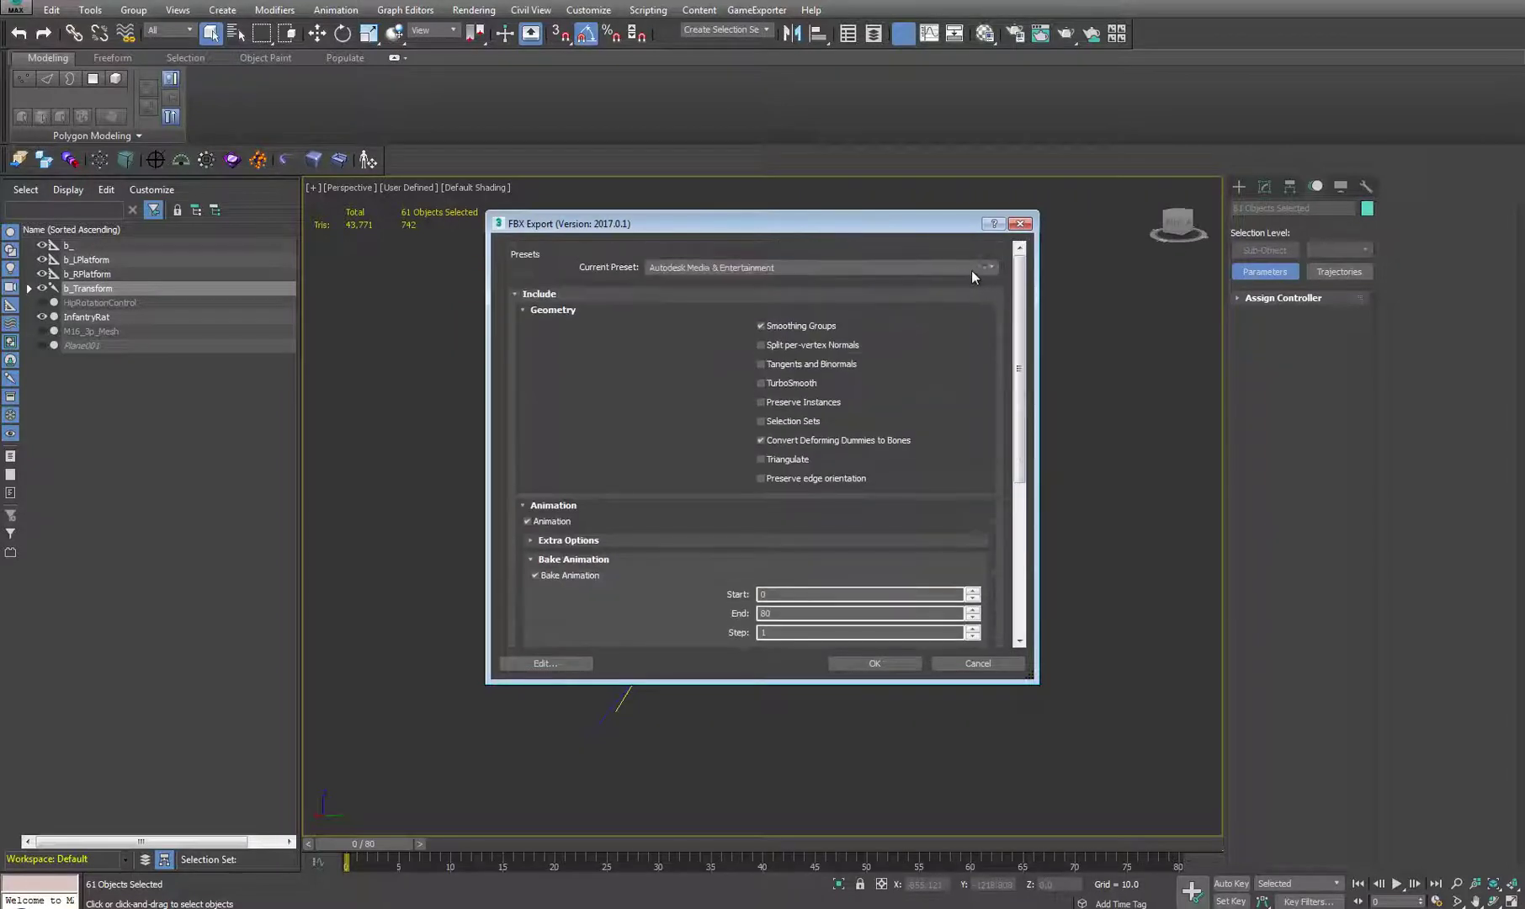
pyautogui.click(992, 269)
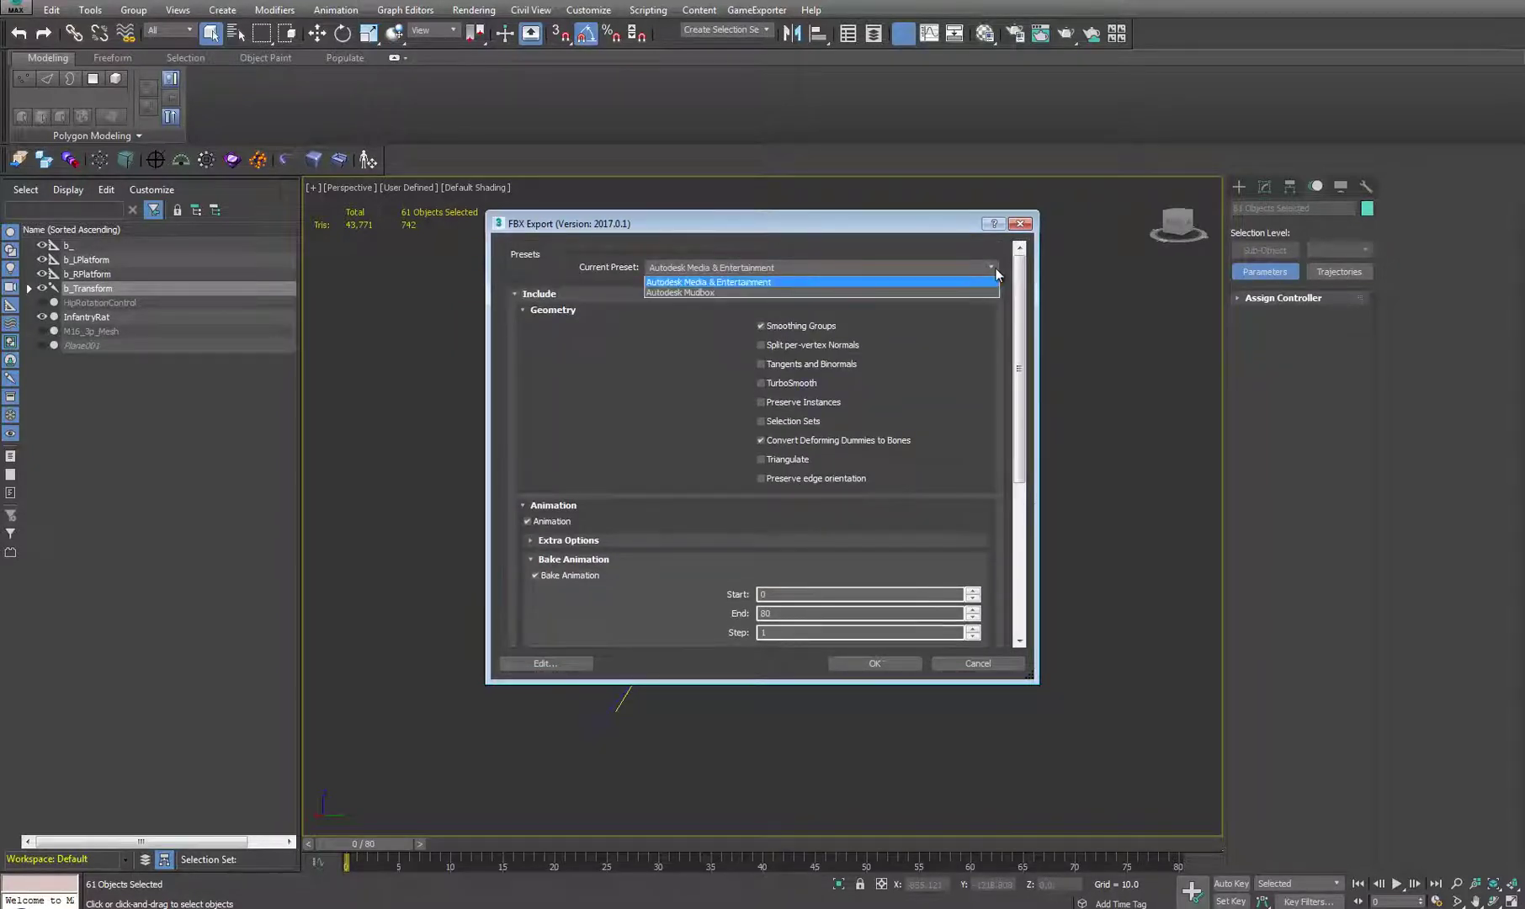
pyautogui.click(994, 282)
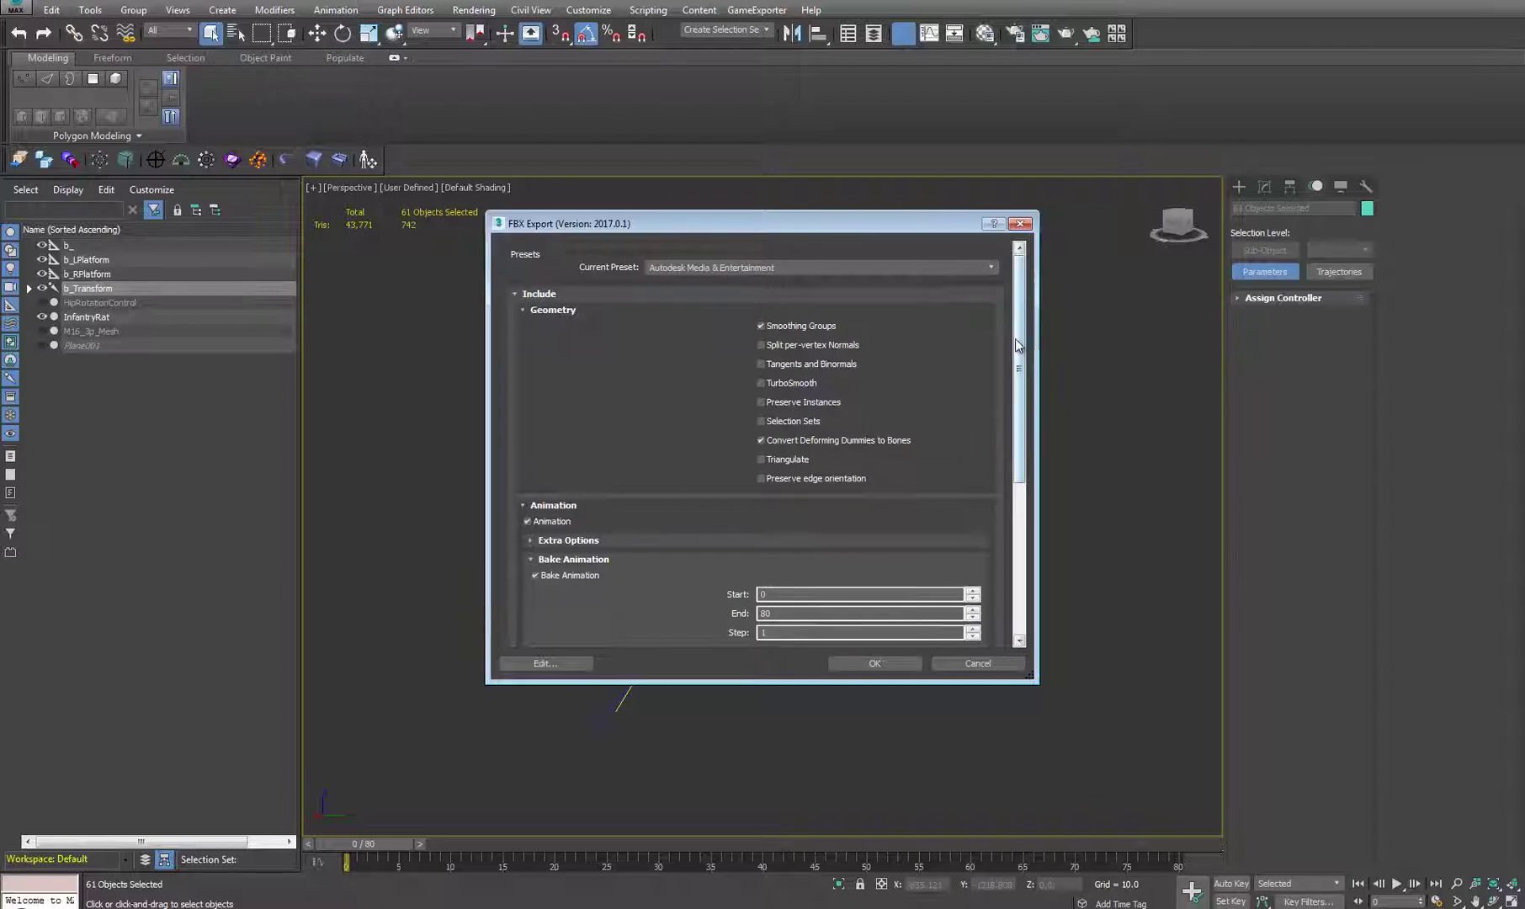
# Step: Review the remaining FBX export options, run the walk export and dismiss its warnings
pyautogui.moveTo(1017, 339); pyautogui.dragTo(1061, 522)
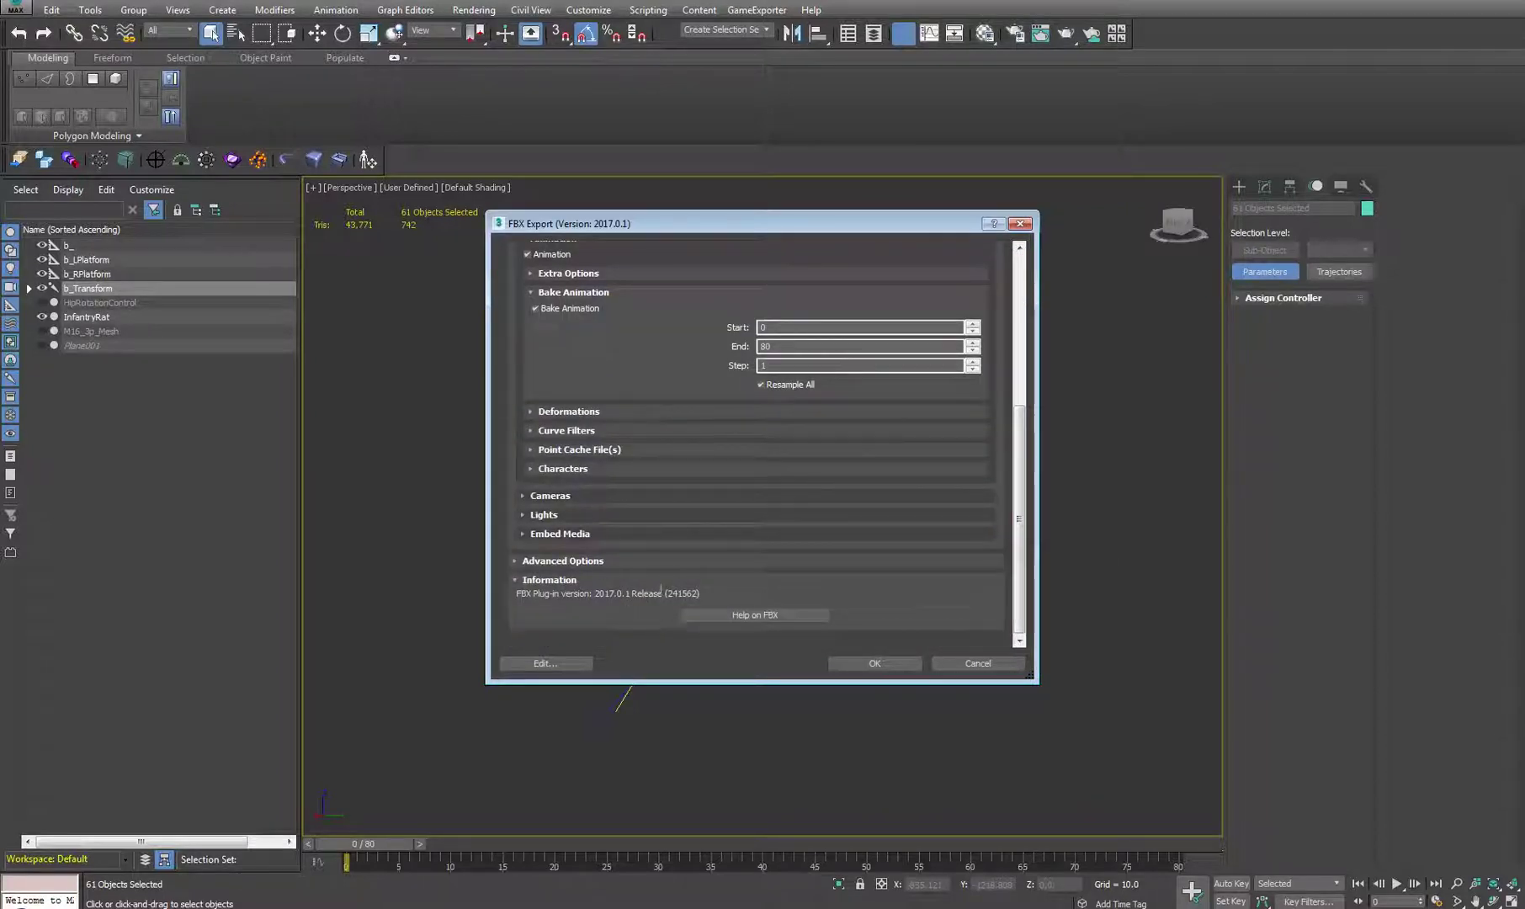
pyautogui.click(898, 670)
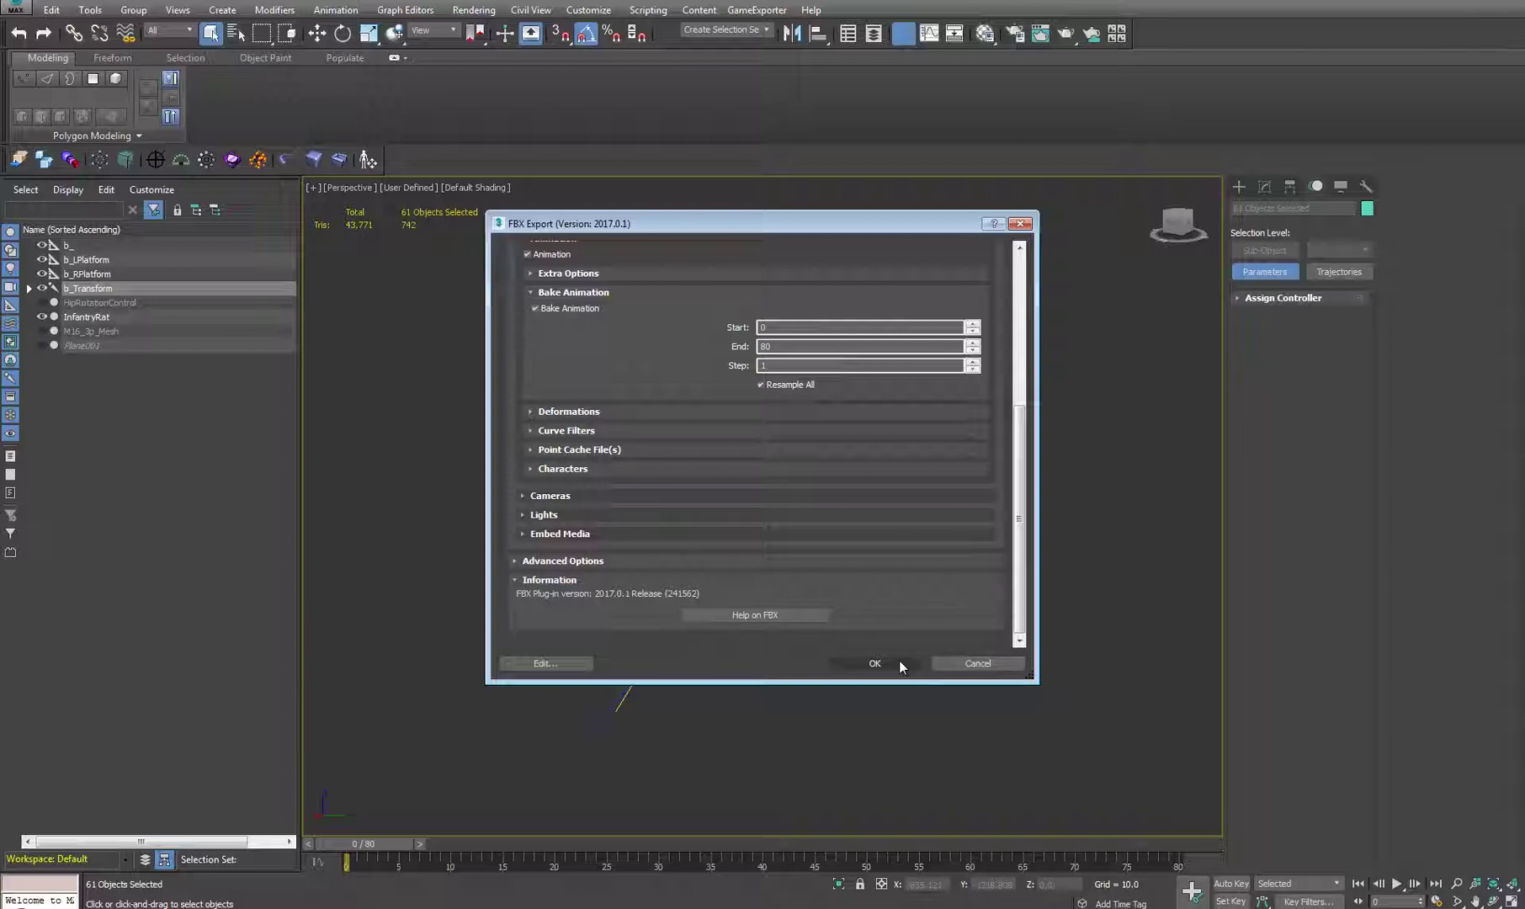
pyautogui.click(899, 663)
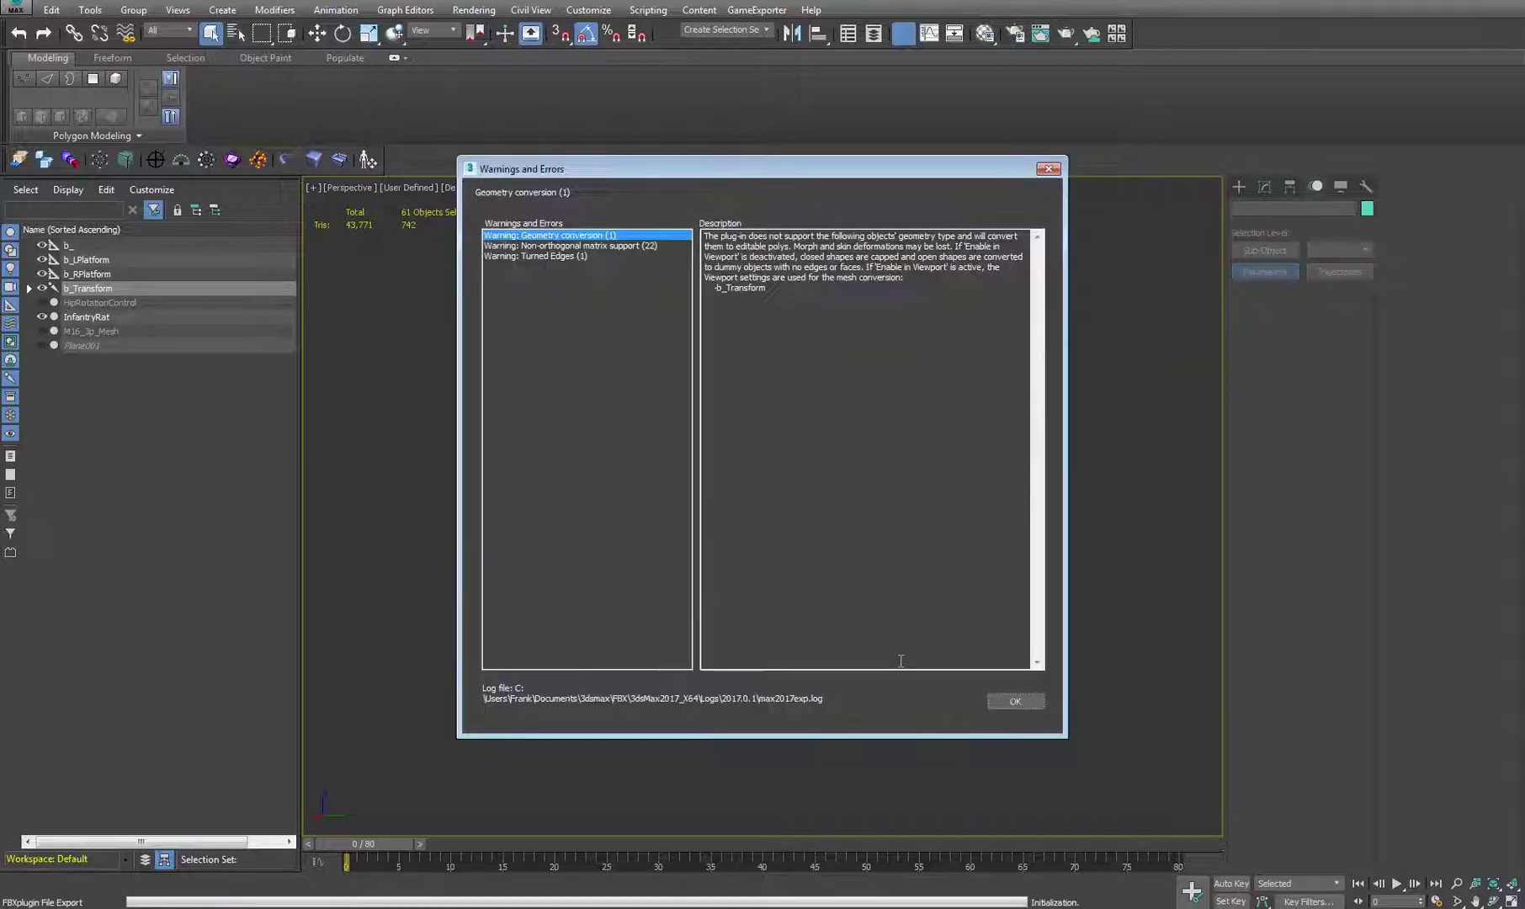
pyautogui.click(1014, 701)
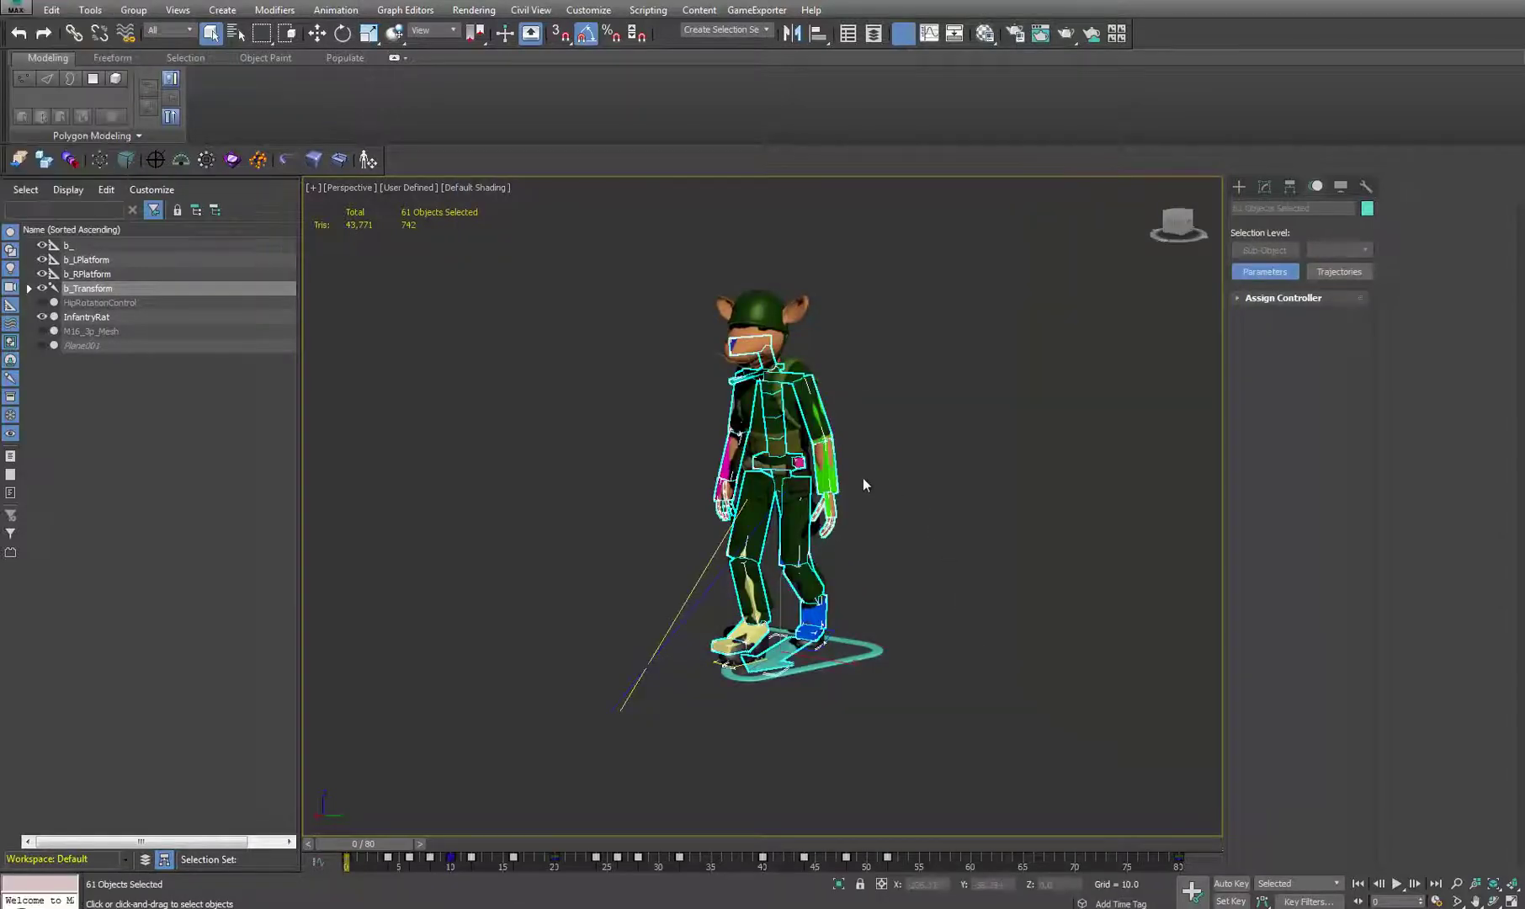
# Step: Select the b_Head bone, turn off Ignore for the Idle layer and rotate the head upward
pyautogui.keyDown('alt'); pyautogui.moveTo(827, 484); pyautogui.dragTo(889, 507, button='middle'); pyautogui.keyUp('alt')
pyautogui.scroll(3, 855, 521)
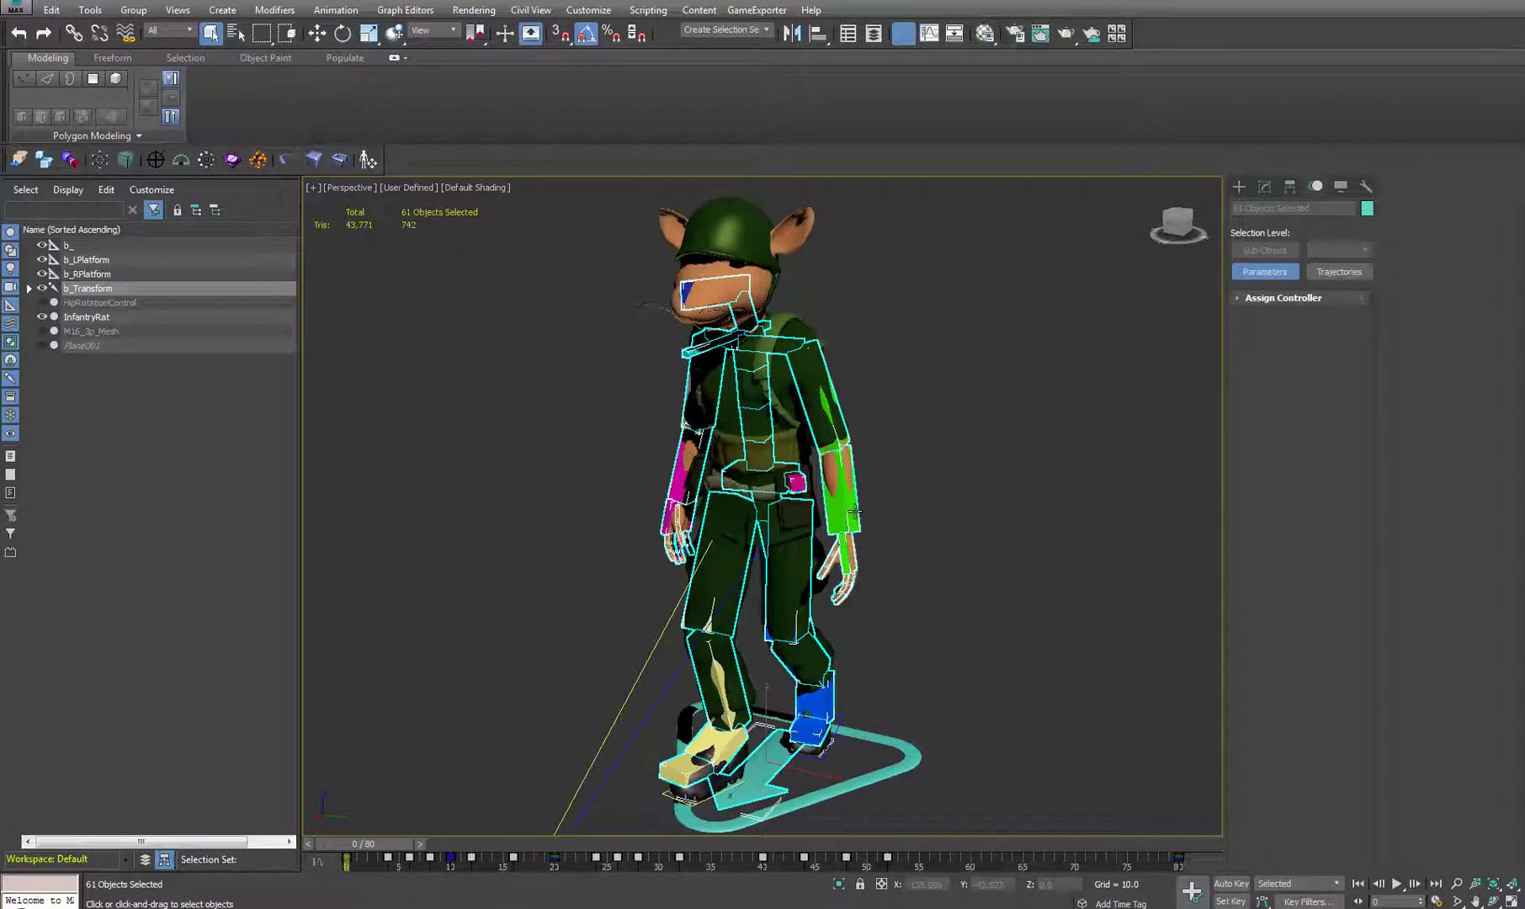
pyautogui.click(689, 282)
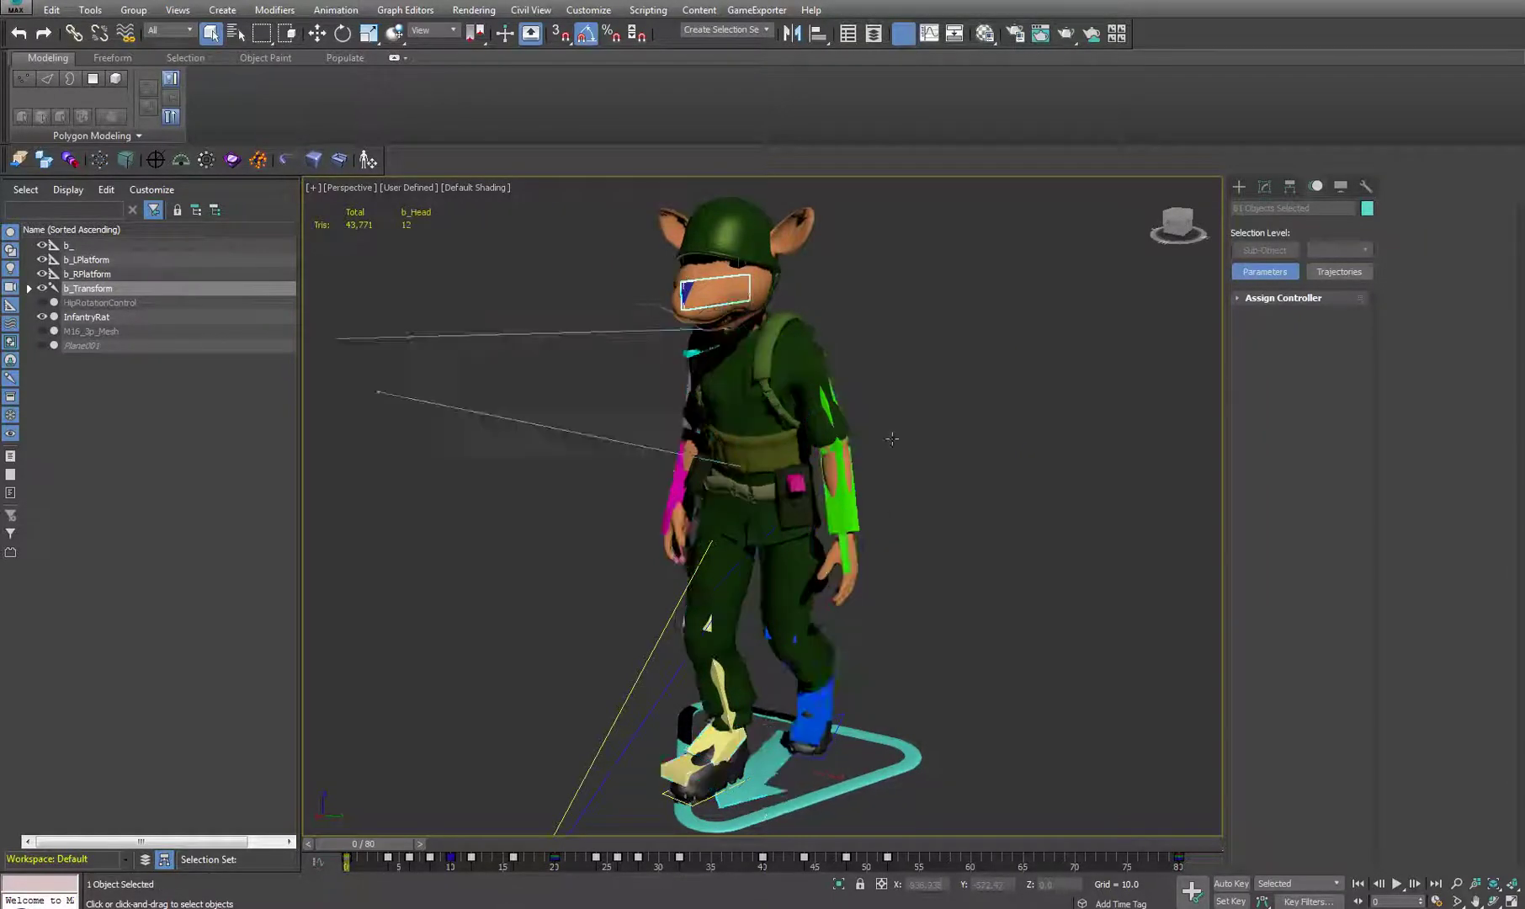
pyautogui.keyDown('alt'); pyautogui.moveTo(942, 446); pyautogui.dragTo(862, 429, button='middle'); pyautogui.keyUp('alt')
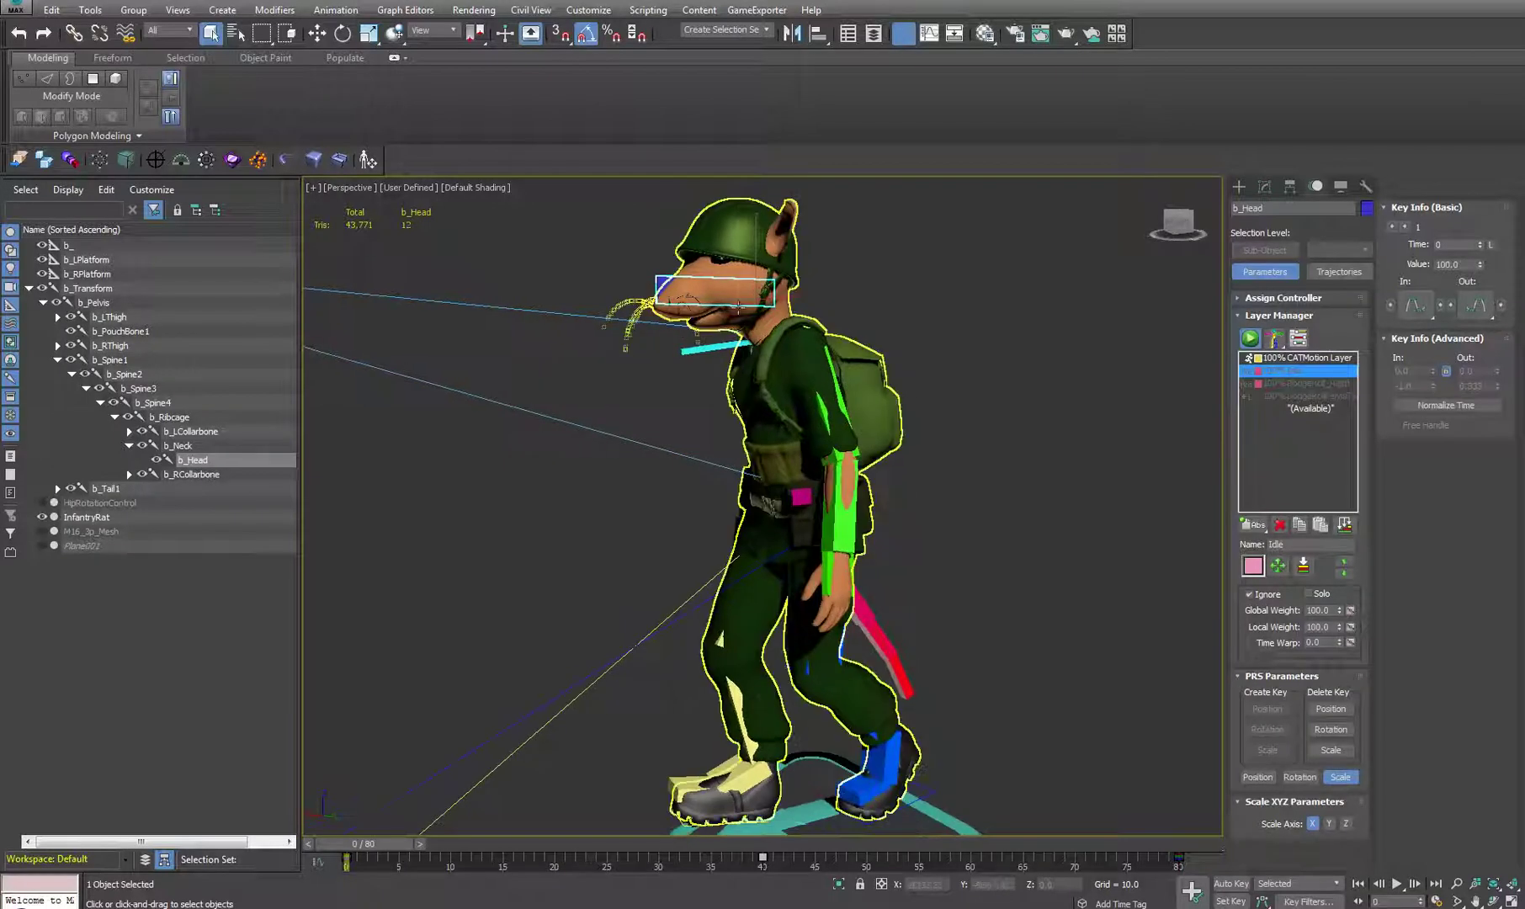
pyautogui.press('e')
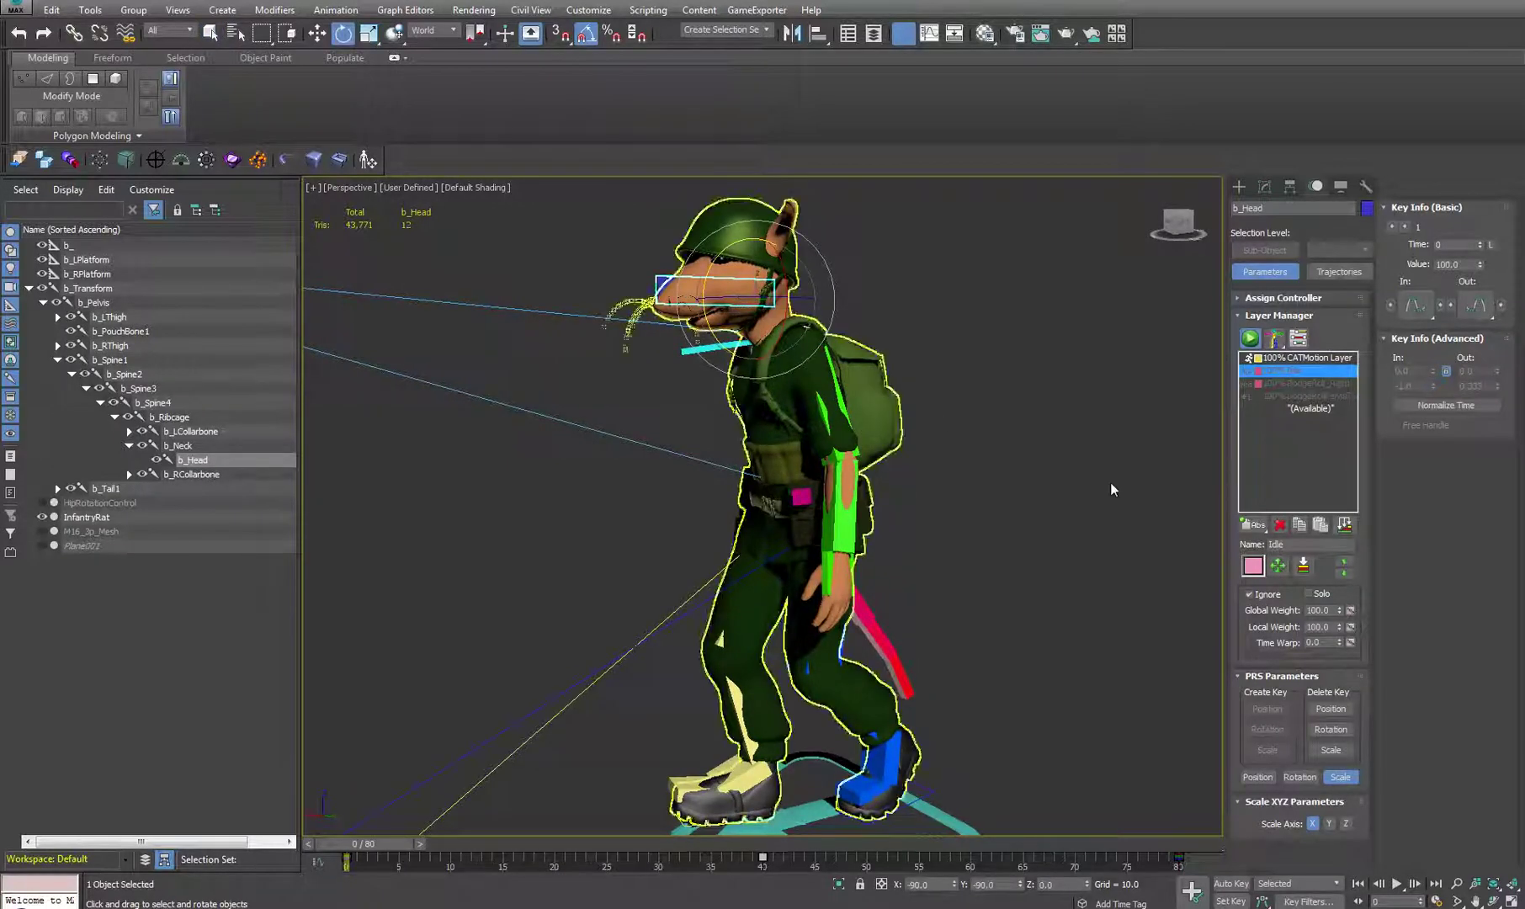
pyautogui.click(1270, 597)
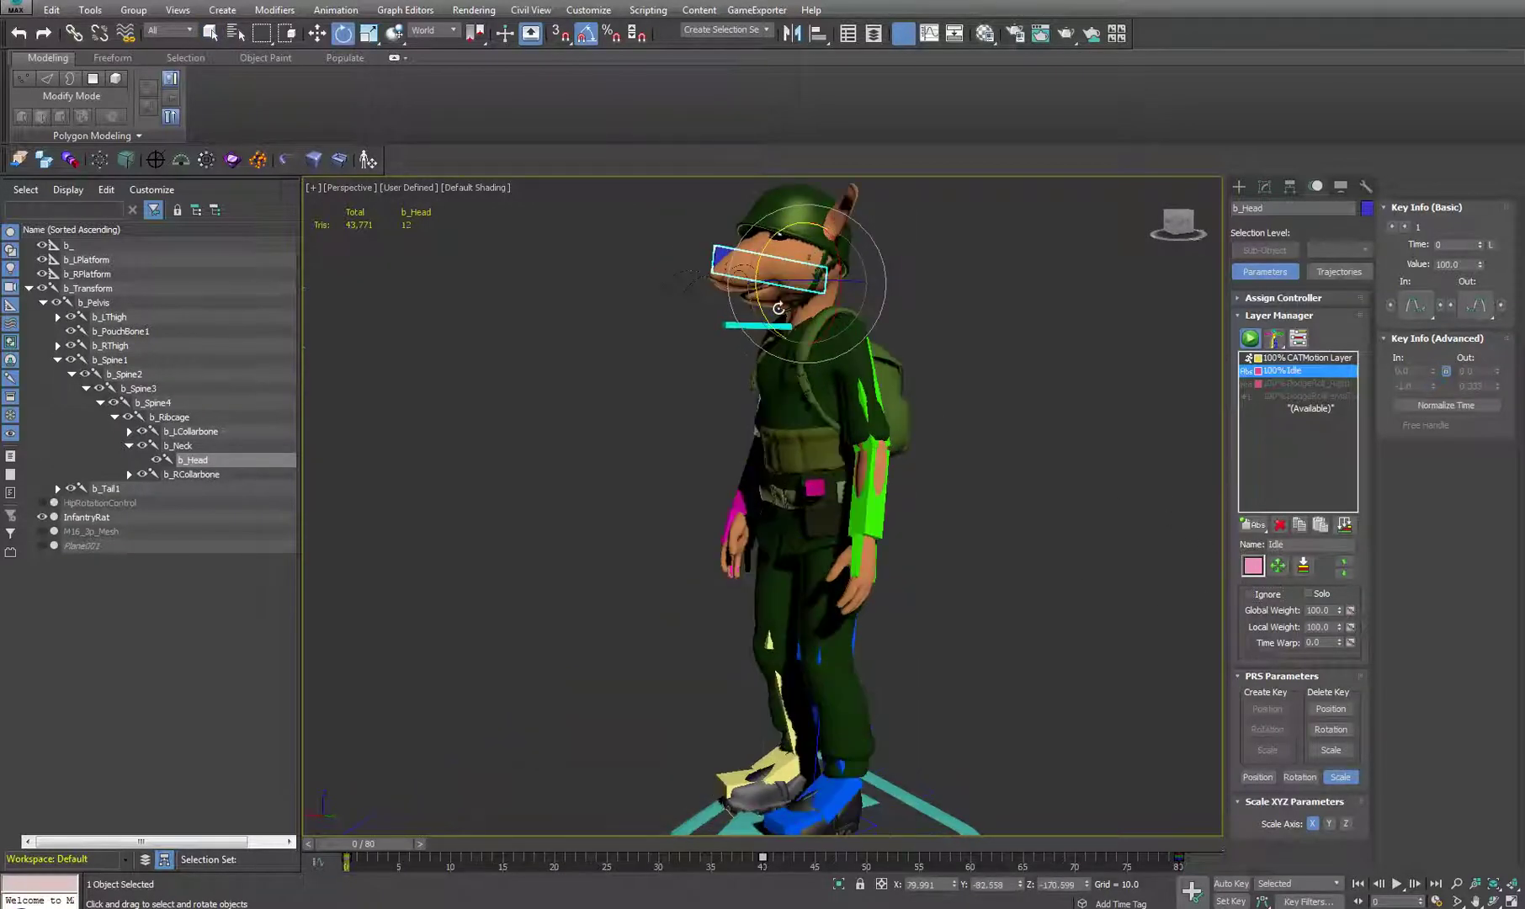
pyautogui.moveTo(850, 310); pyautogui.dragTo(849, 257)
# Step: Select the left palm bone, b_LPalm, with the Rotate tool active
pyautogui.click(858, 557)
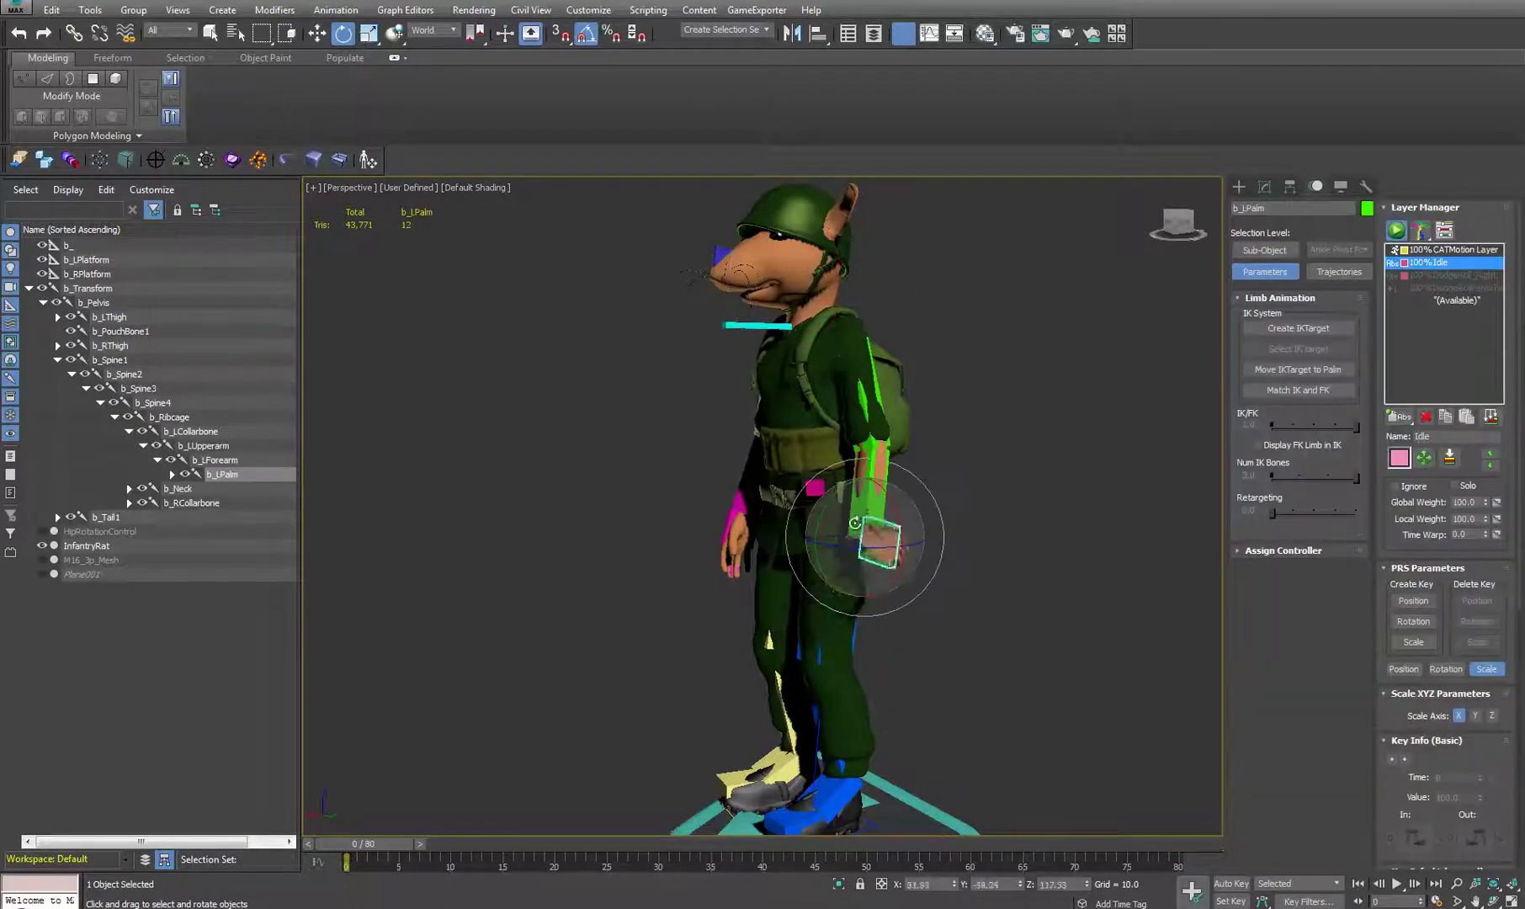
pyautogui.moveTo(732, 639); pyautogui.dragTo(875, 502)
pyautogui.keyDown('alt'); pyautogui.moveTo(994, 654); pyautogui.dragTo(955, 470, button='middle'); pyautogui.keyUp('alt')
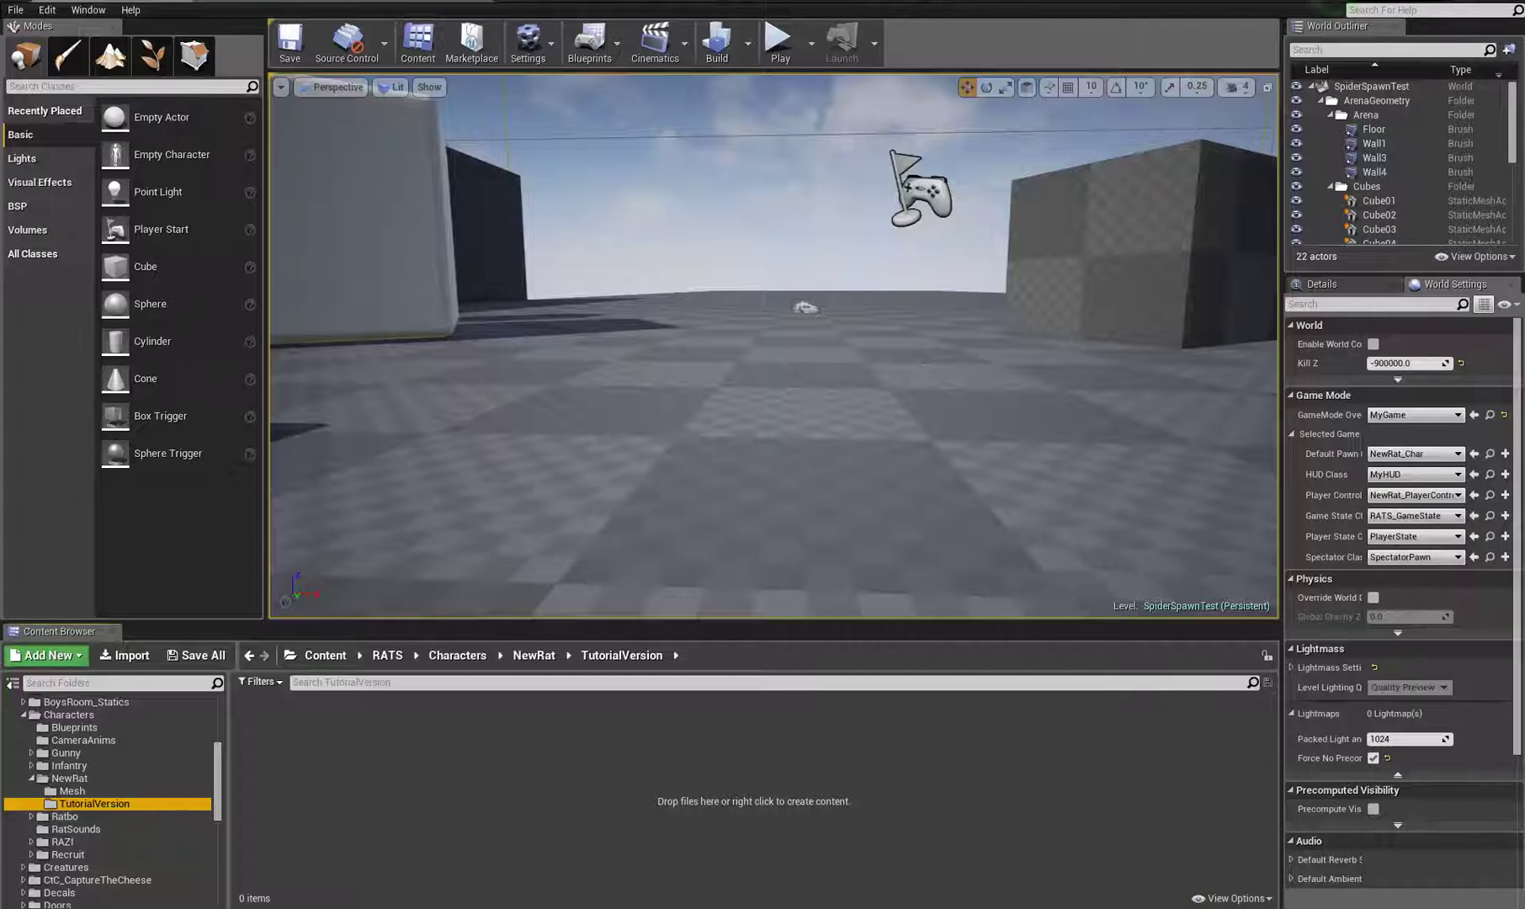
# Step: Switch to Unreal Editor and bring TutorRat_SkMesh.FBX from the TutorRat export folder into the TutorialVersion content folder
pyautogui.moveTo(1524, 110); pyautogui.dragTo(659, 51)
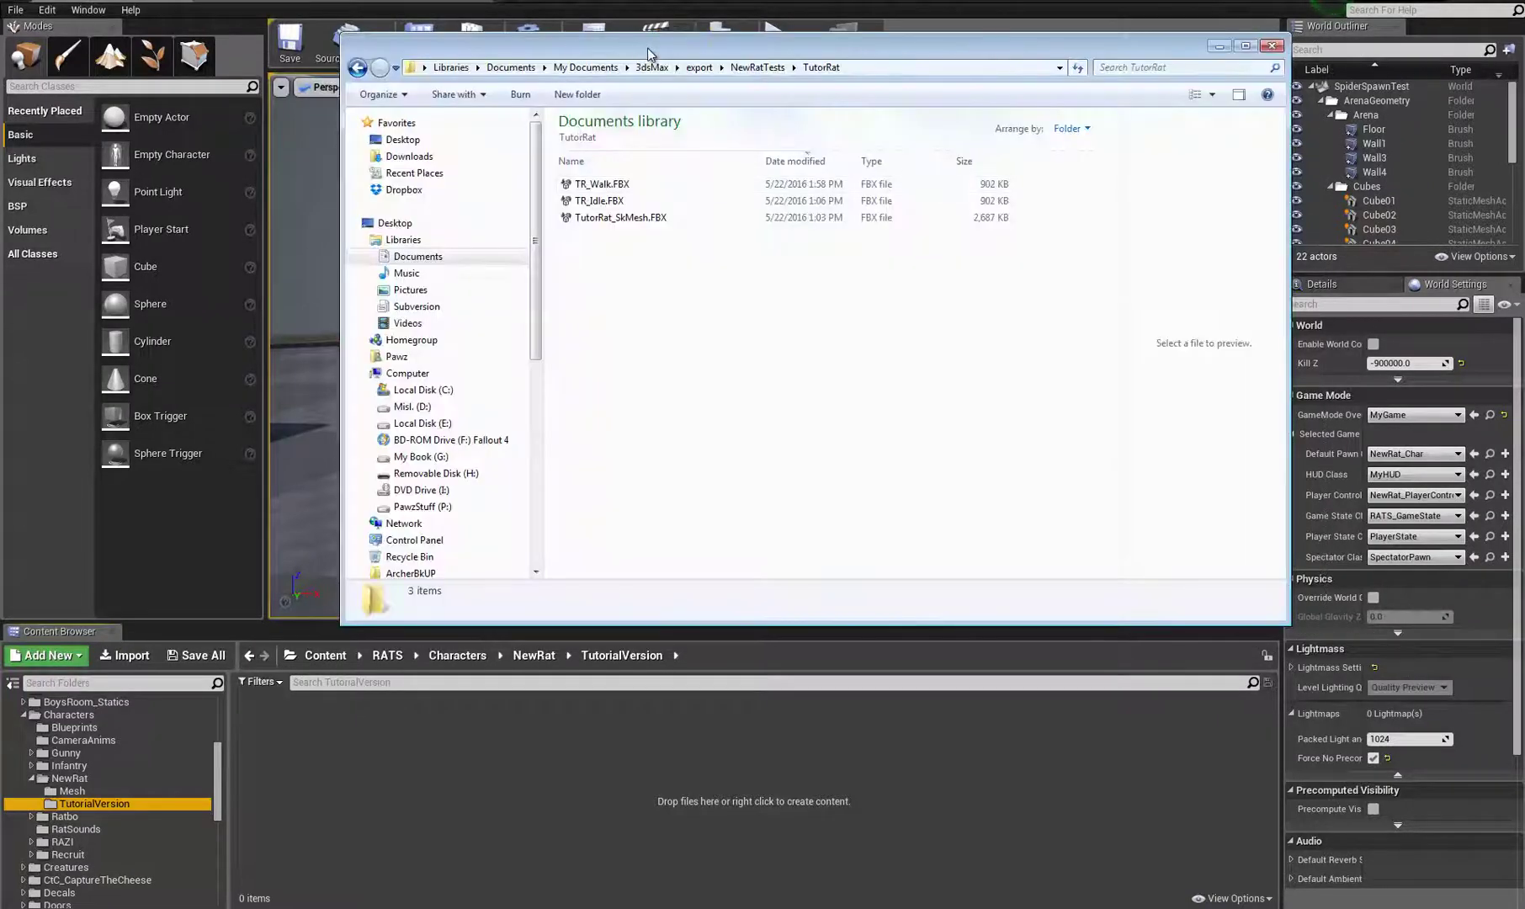
pyautogui.click(587, 219)
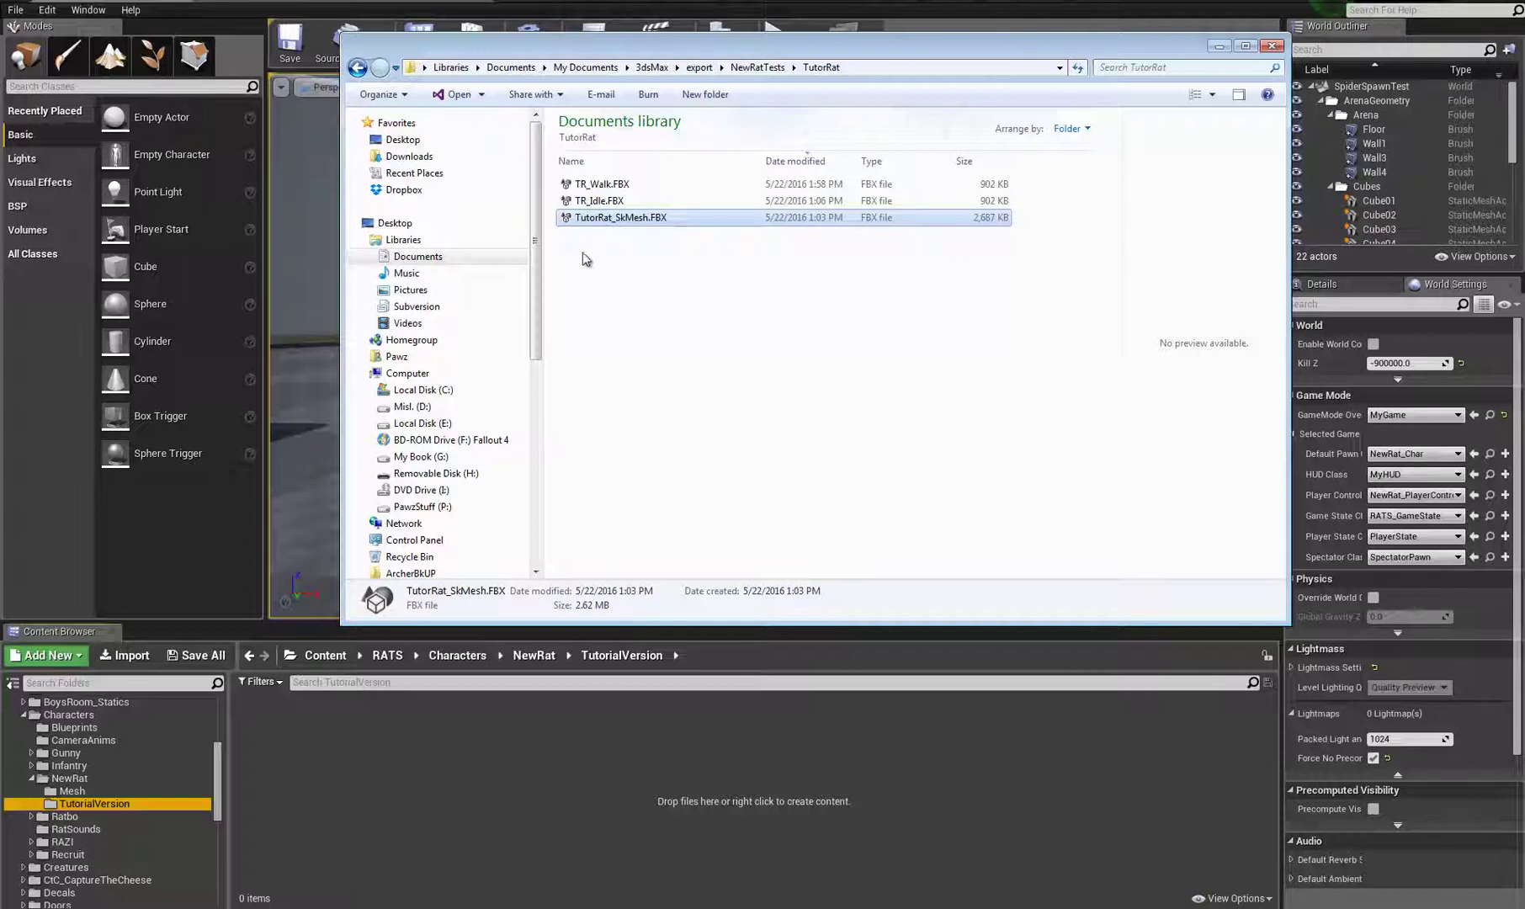
pyautogui.click(603, 185)
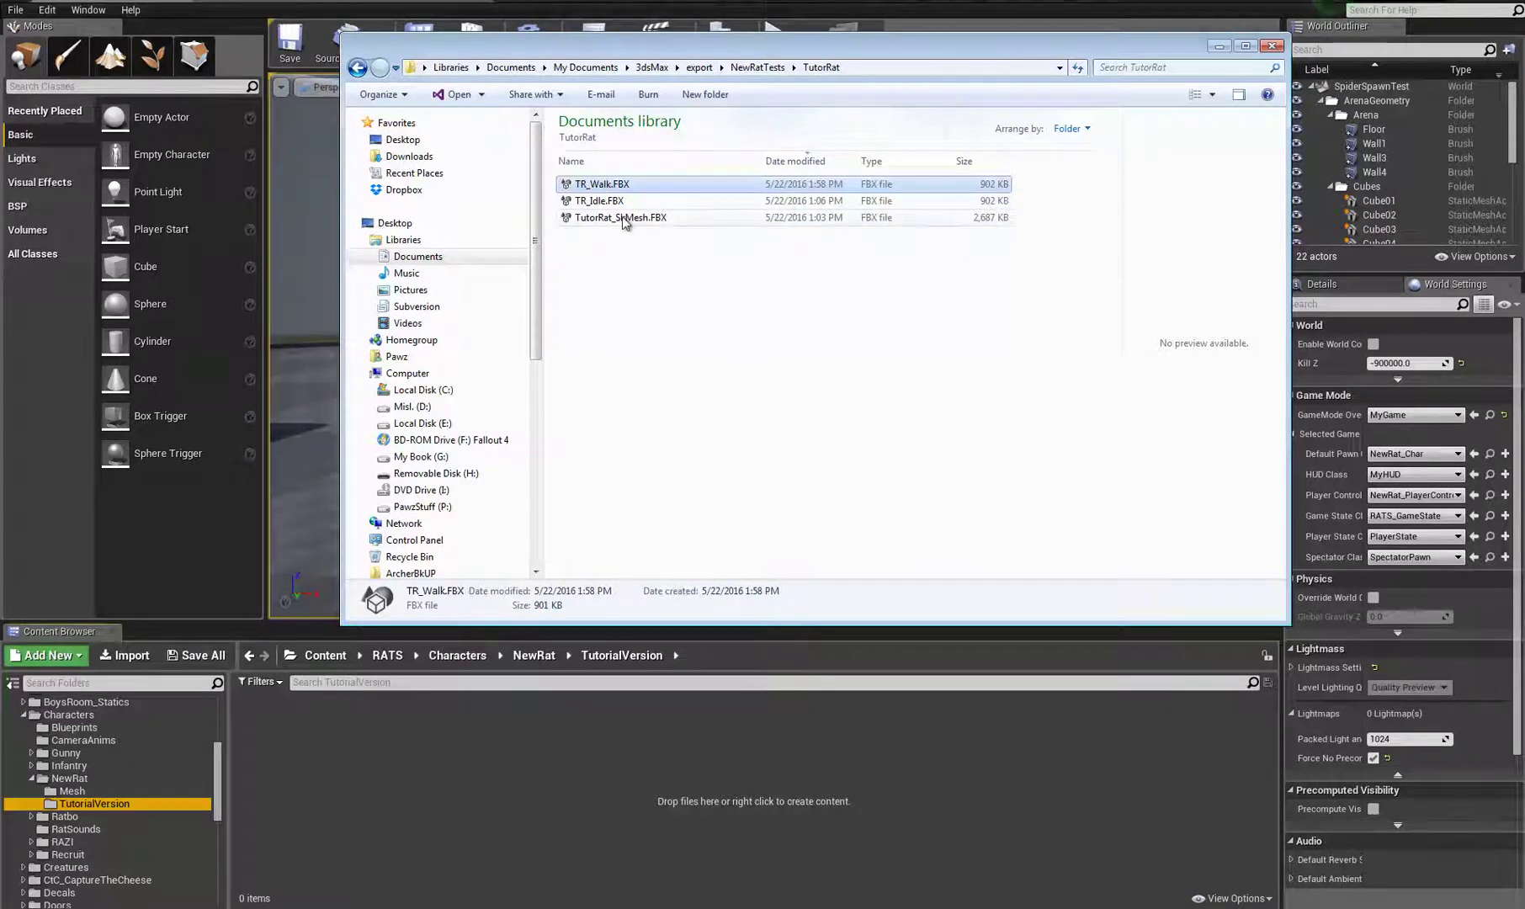
pyautogui.click(623, 219)
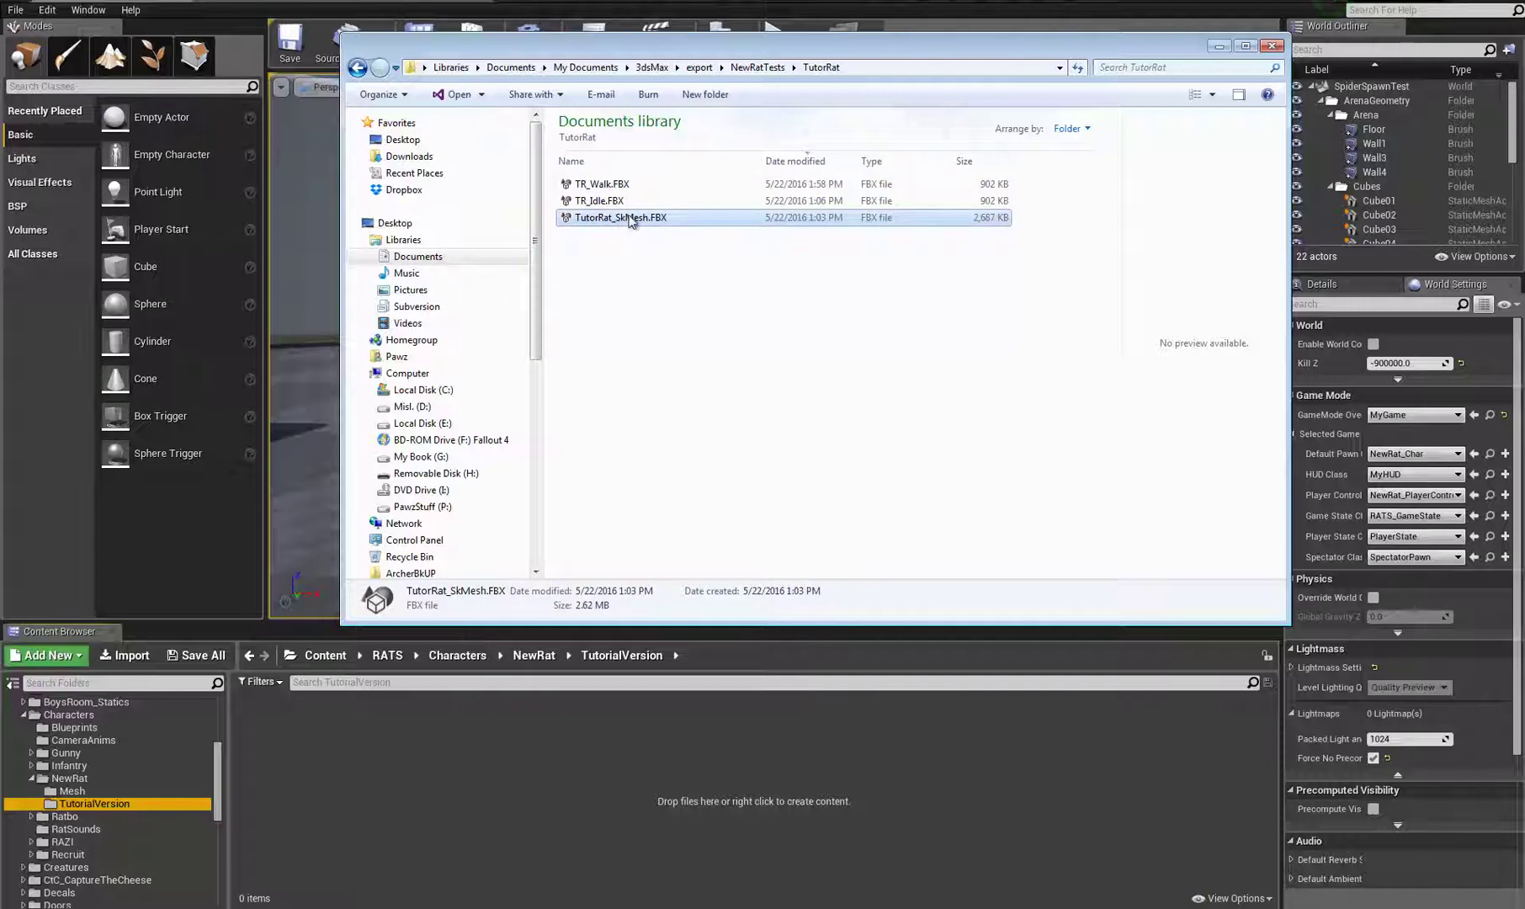
pyautogui.moveTo(630, 221); pyautogui.dragTo(347, 757)
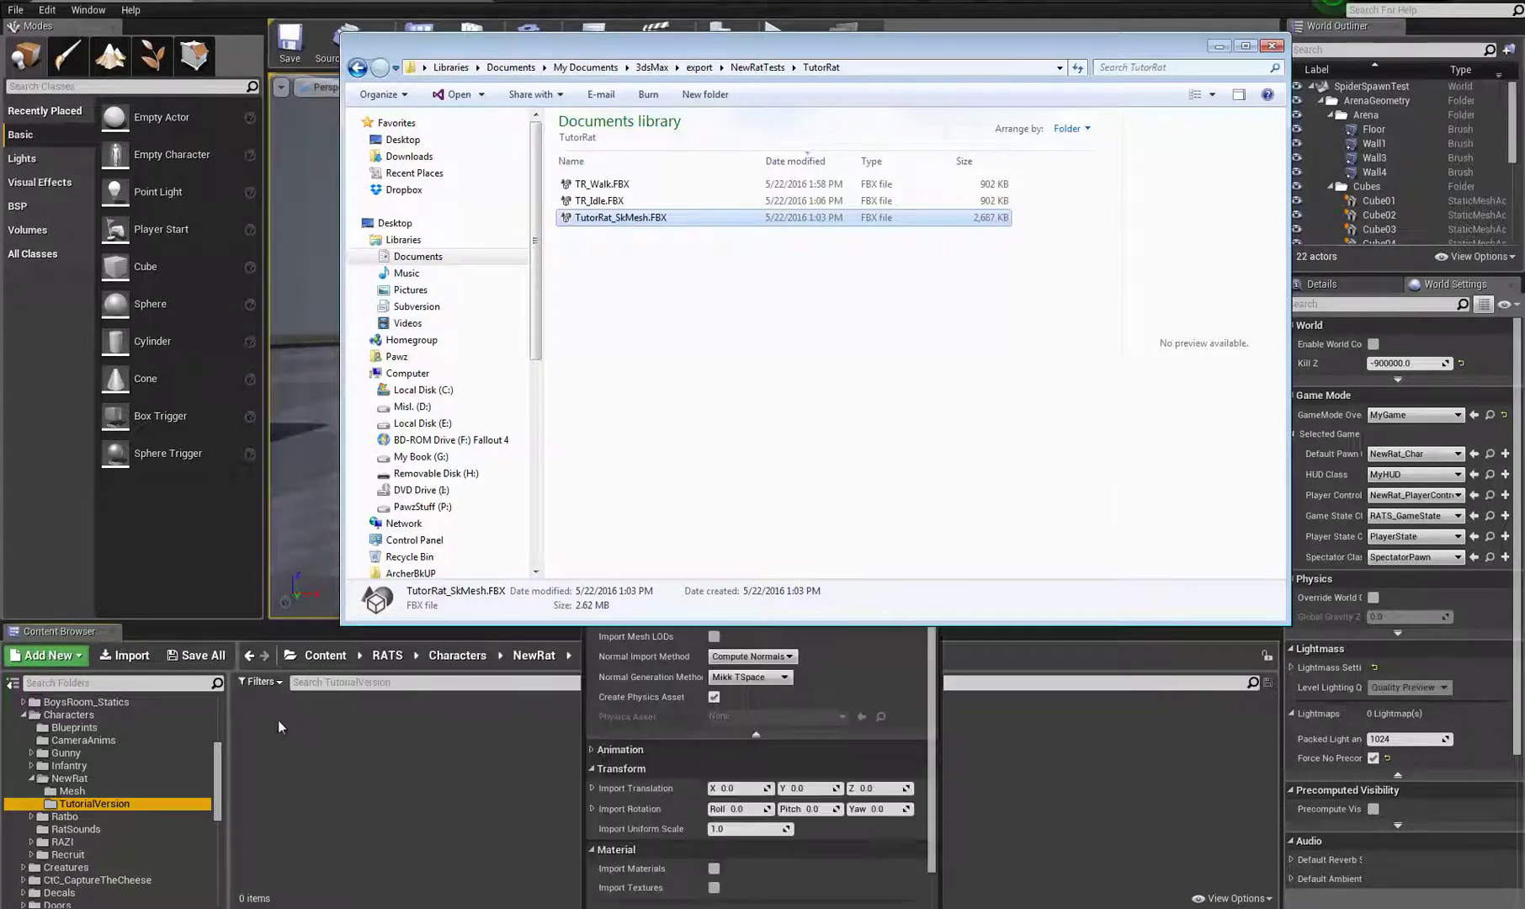
# Step: Review the FBX Import Options and import TutorRat_SkMesh as a skeletal mesh with Skeleton left at None
pyautogui.click(934, 685)
pyautogui.moveTo(868, 391); pyautogui.dragTo(895, 84)
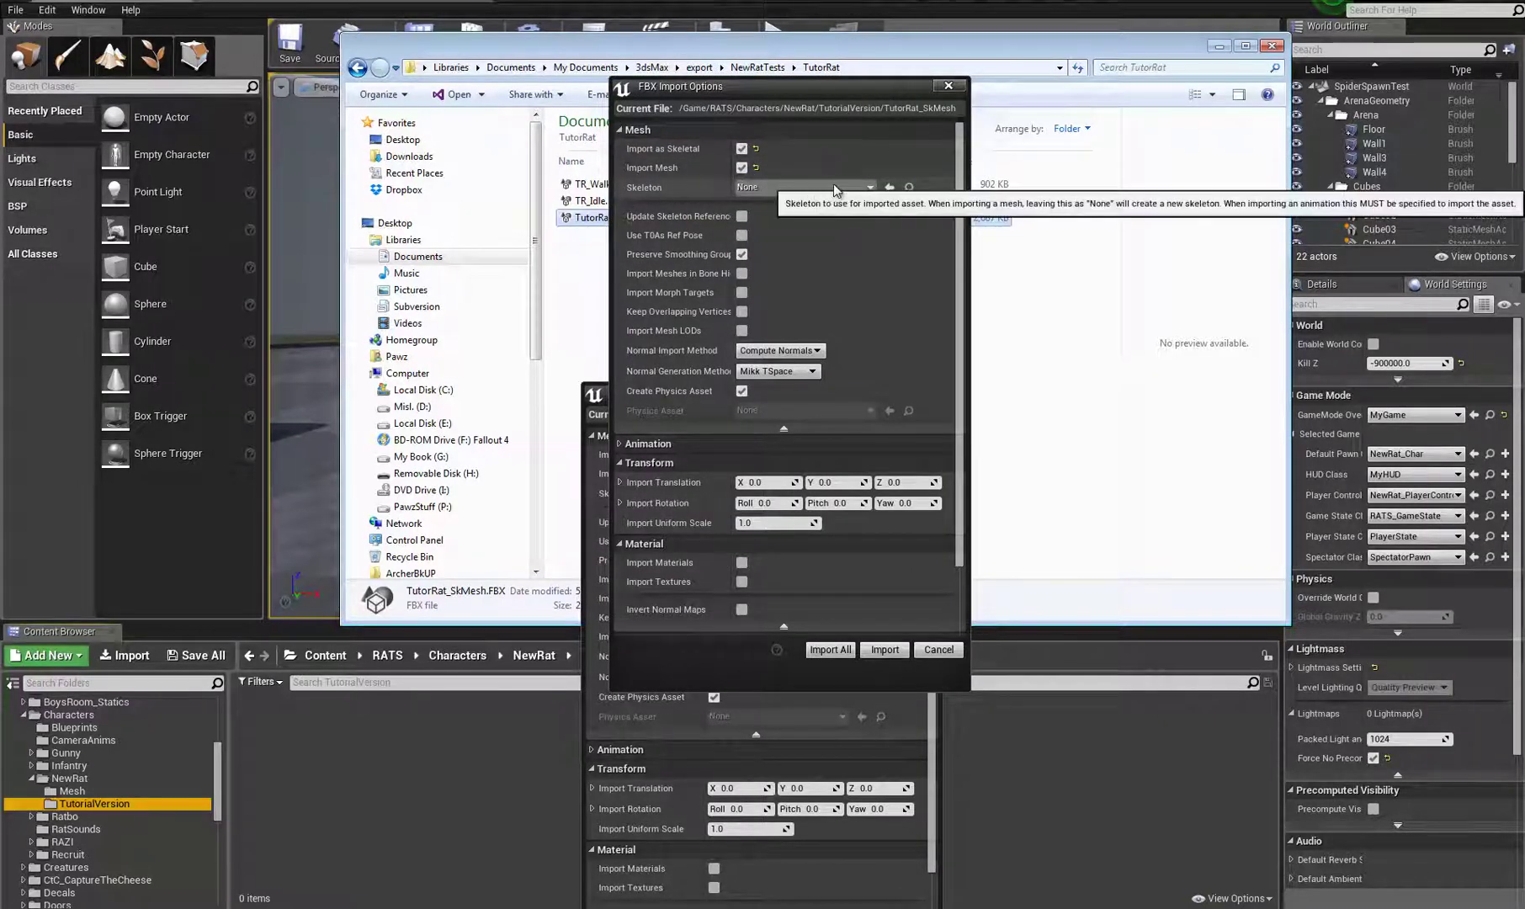
pyautogui.moveTo(731, 275); pyautogui.dragTo(795, 273)
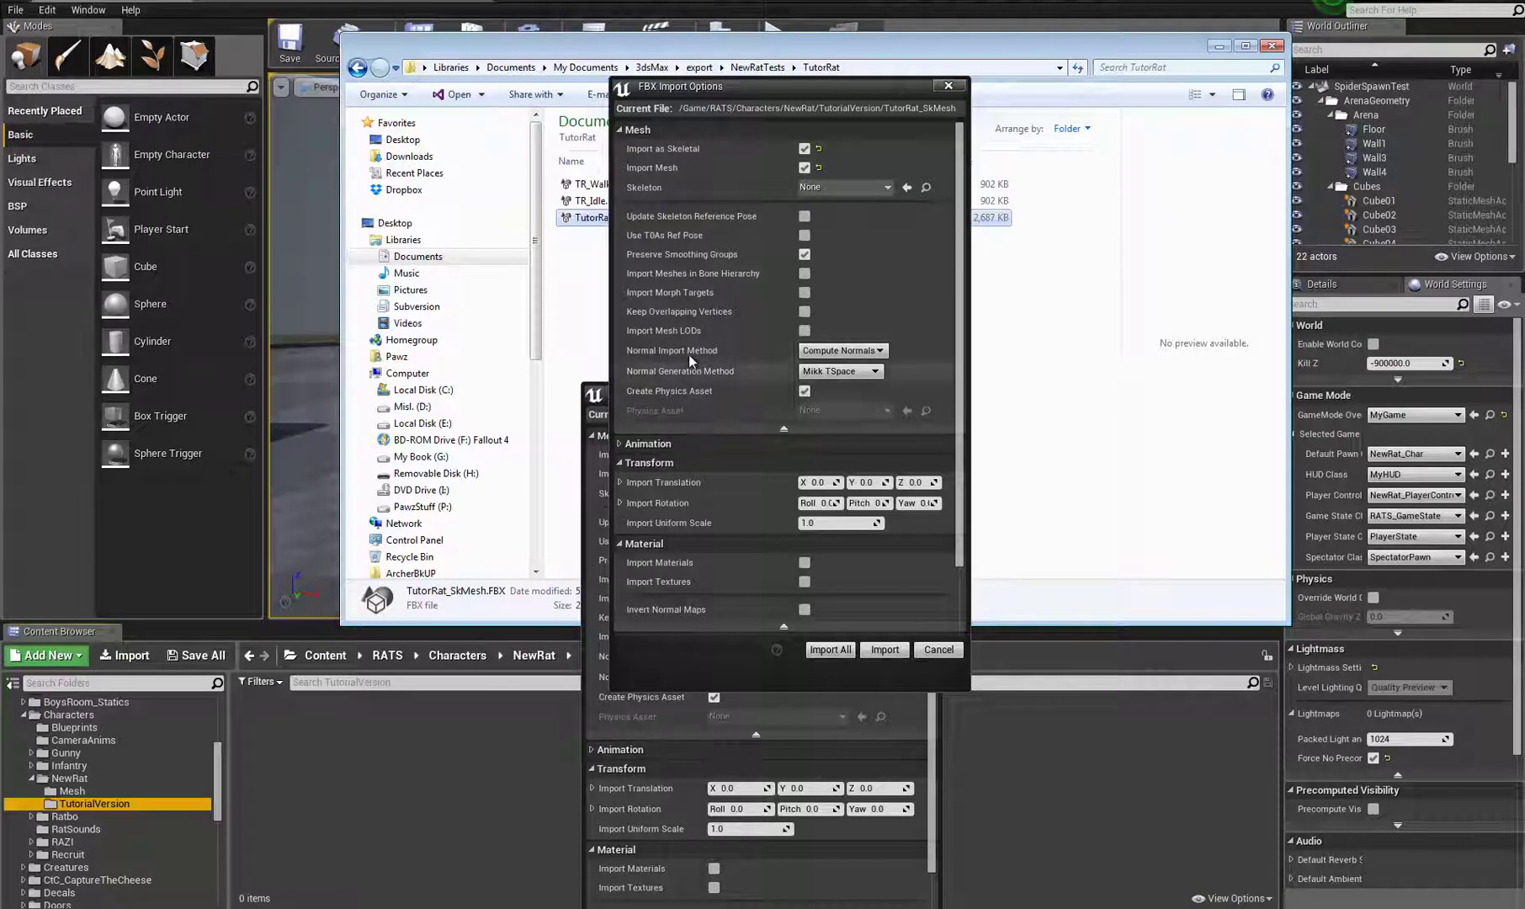
pyautogui.scroll(-2, 695, 357)
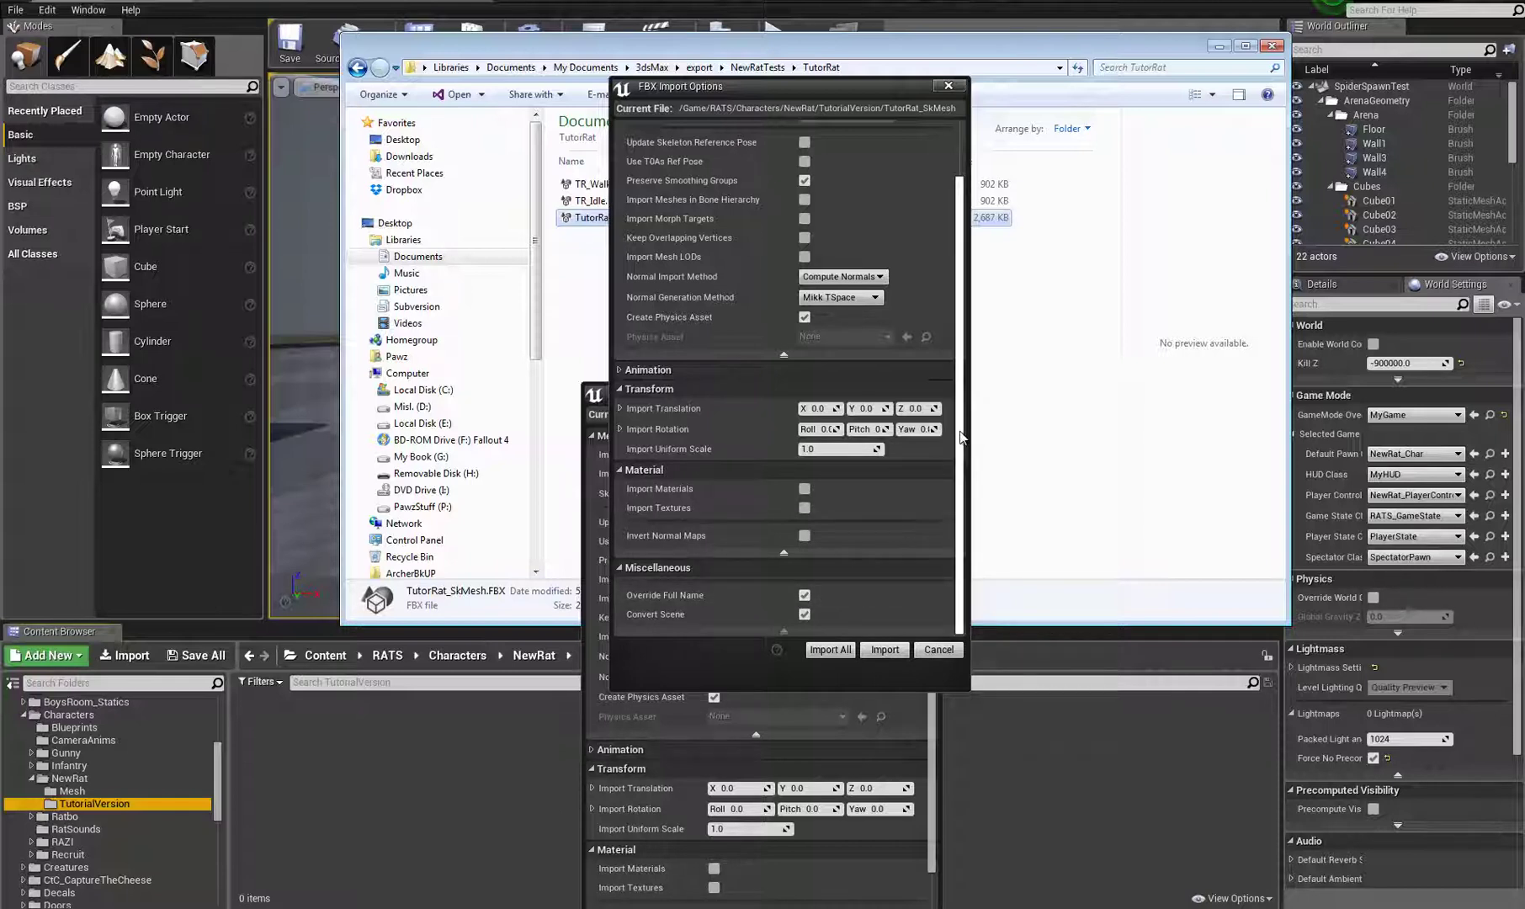
pyautogui.click(883, 649)
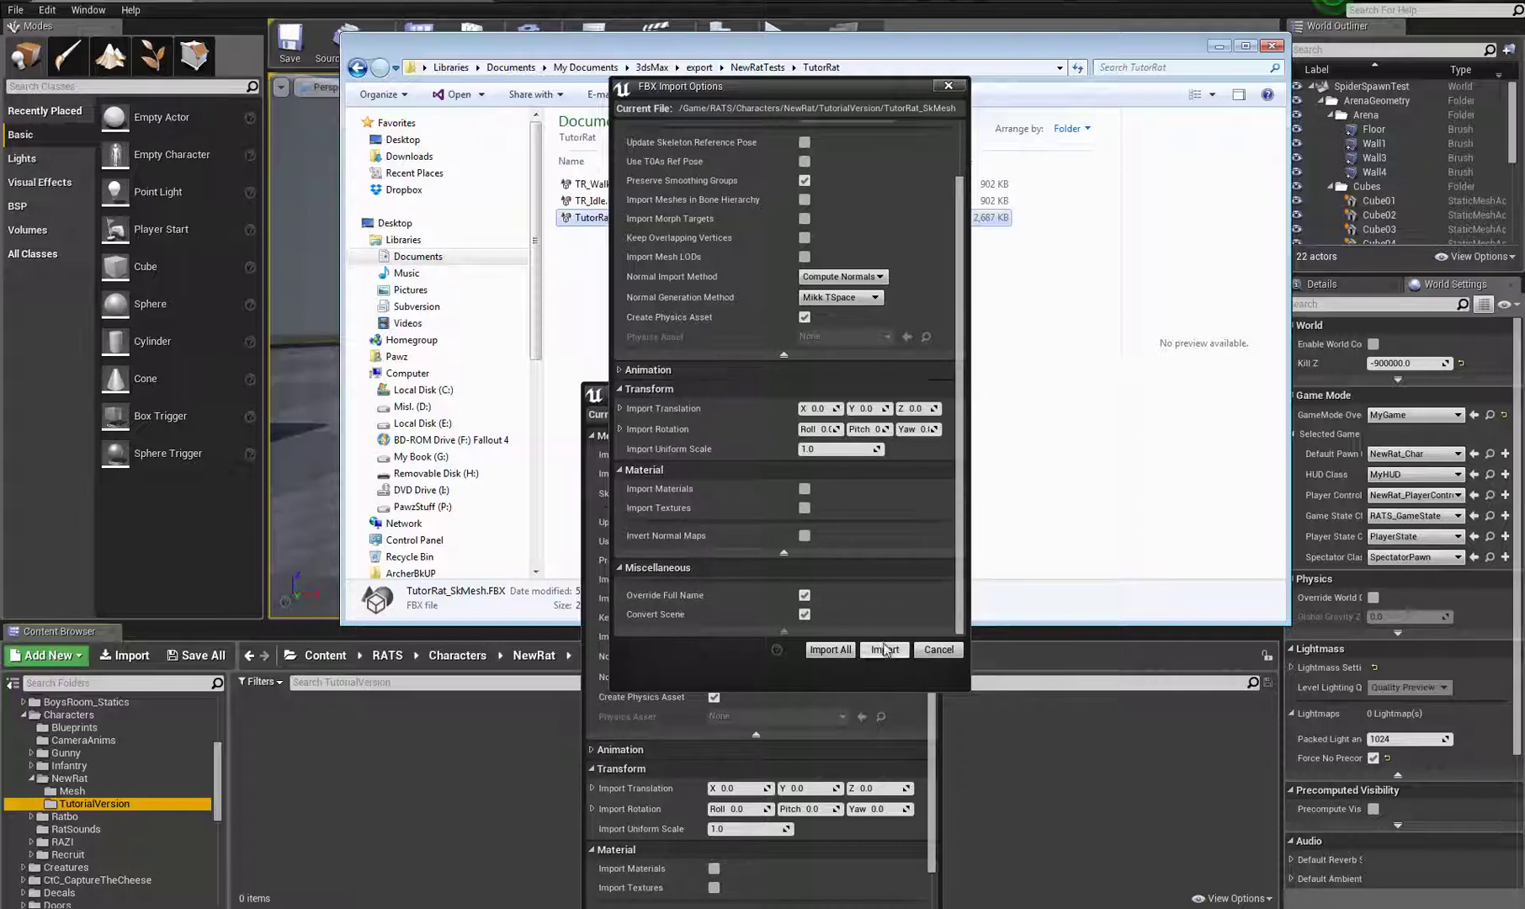
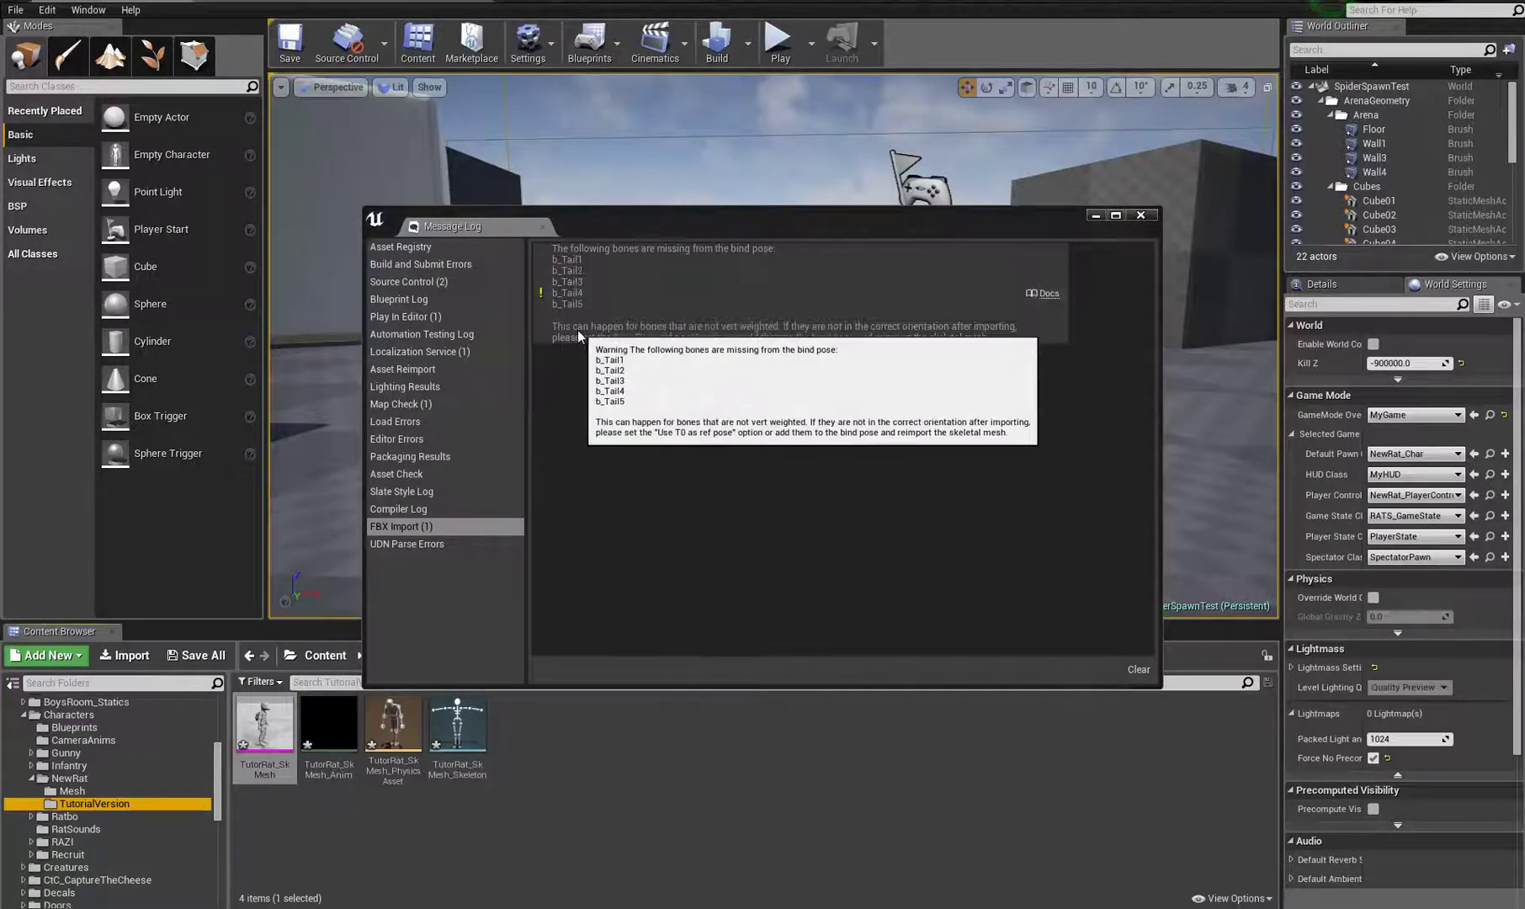
# Step: Dismiss the import message log, open TutorRat_SkMesh and compare its facing direction with the mesh in the NewRat_Char blueprint
pyautogui.click(1140, 215)
pyautogui.doubleClick(260, 730)
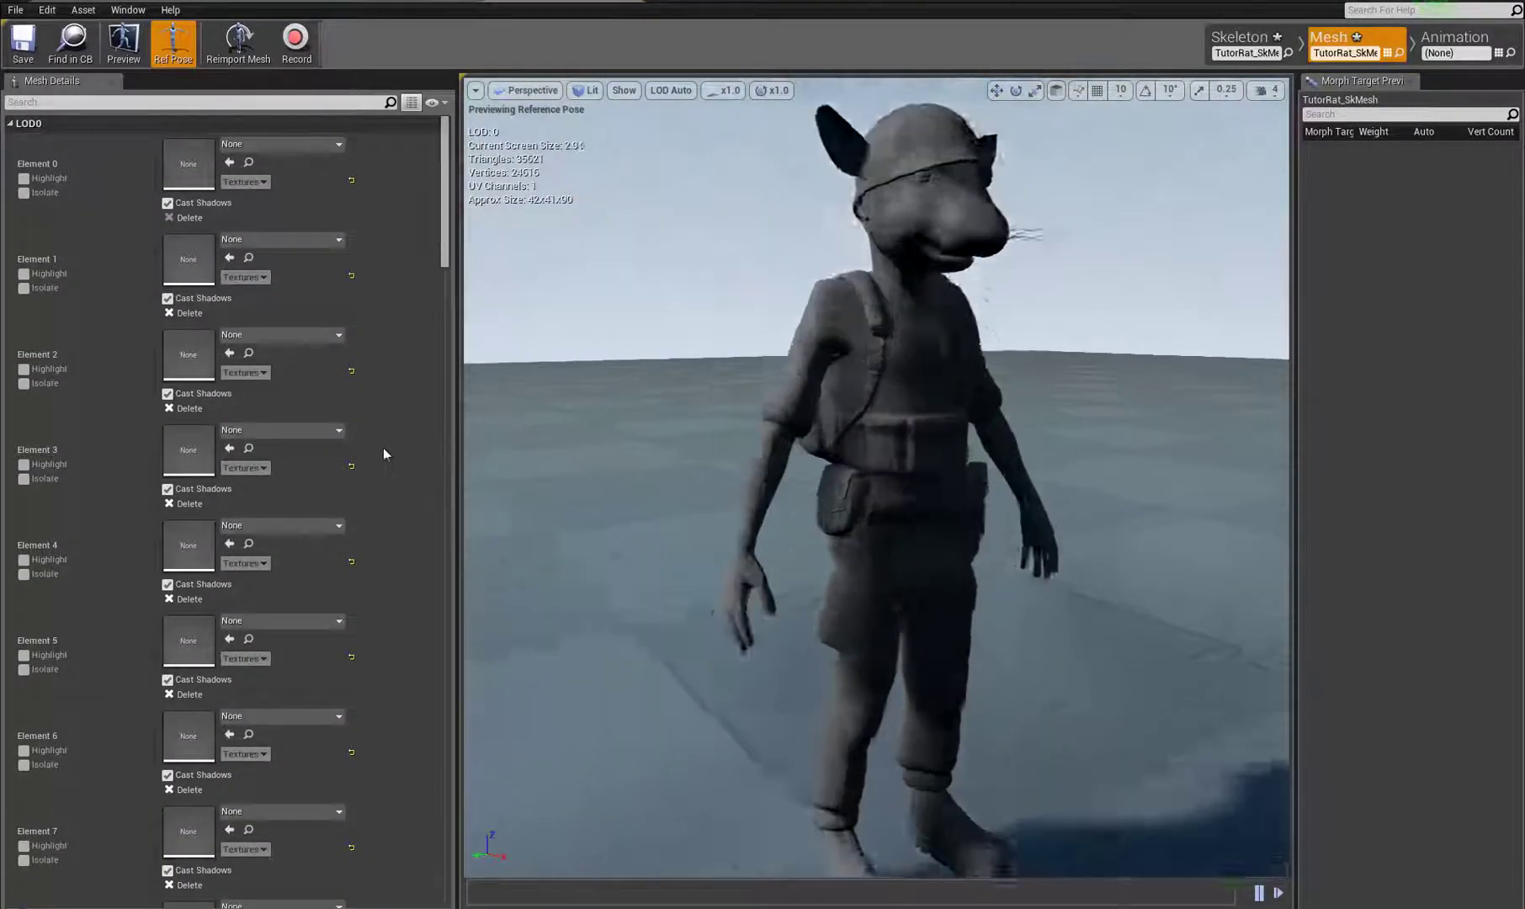
pyautogui.click(263, 3)
pyautogui.click(323, 84)
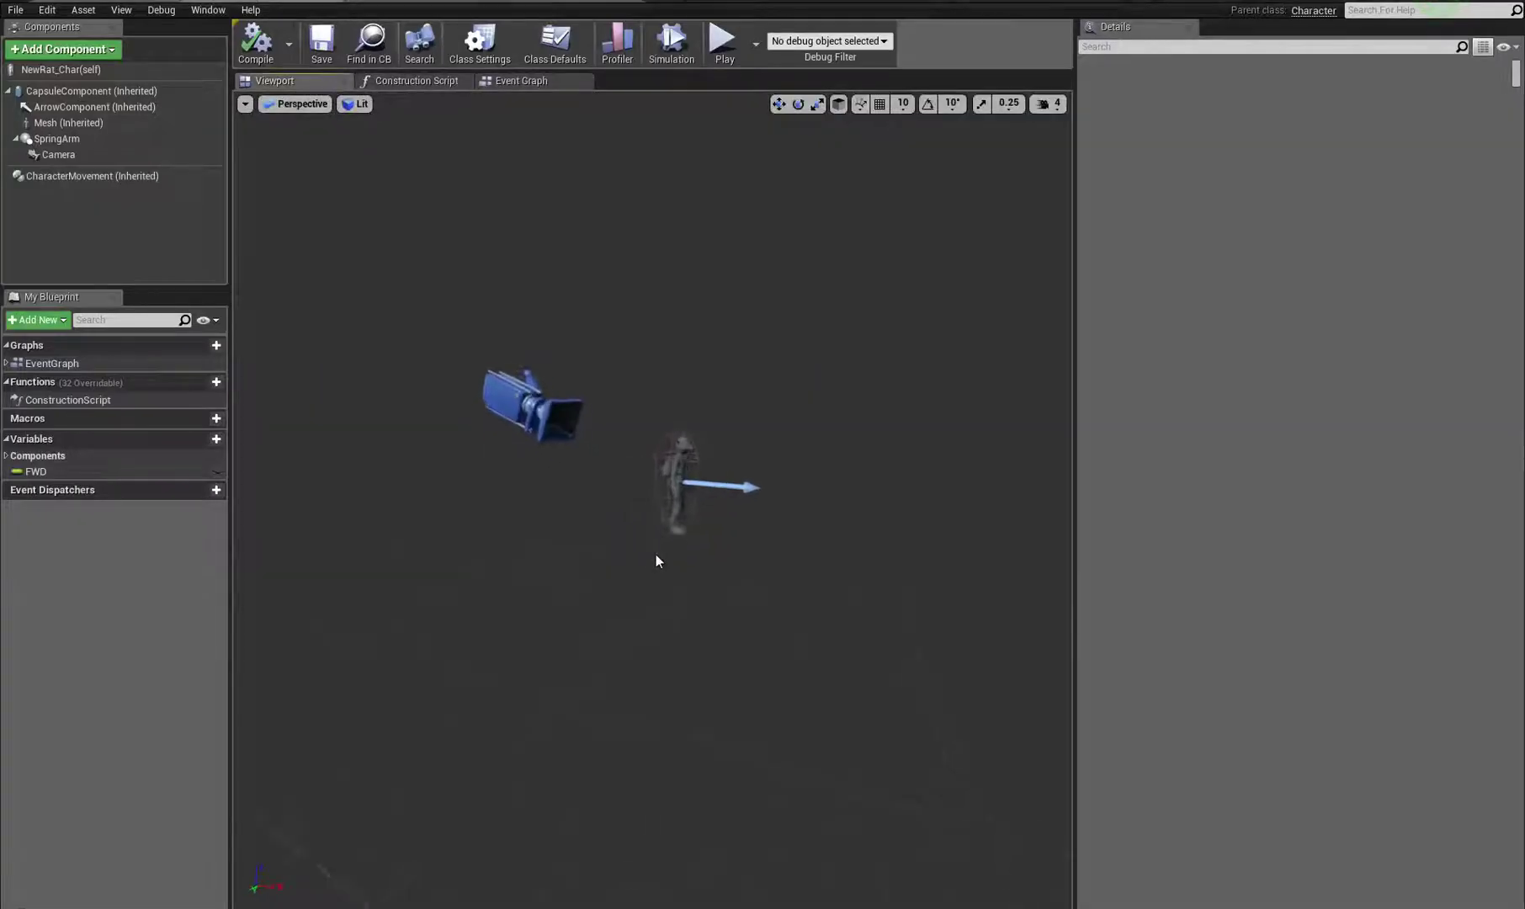
pyautogui.scroll(5, 656, 554)
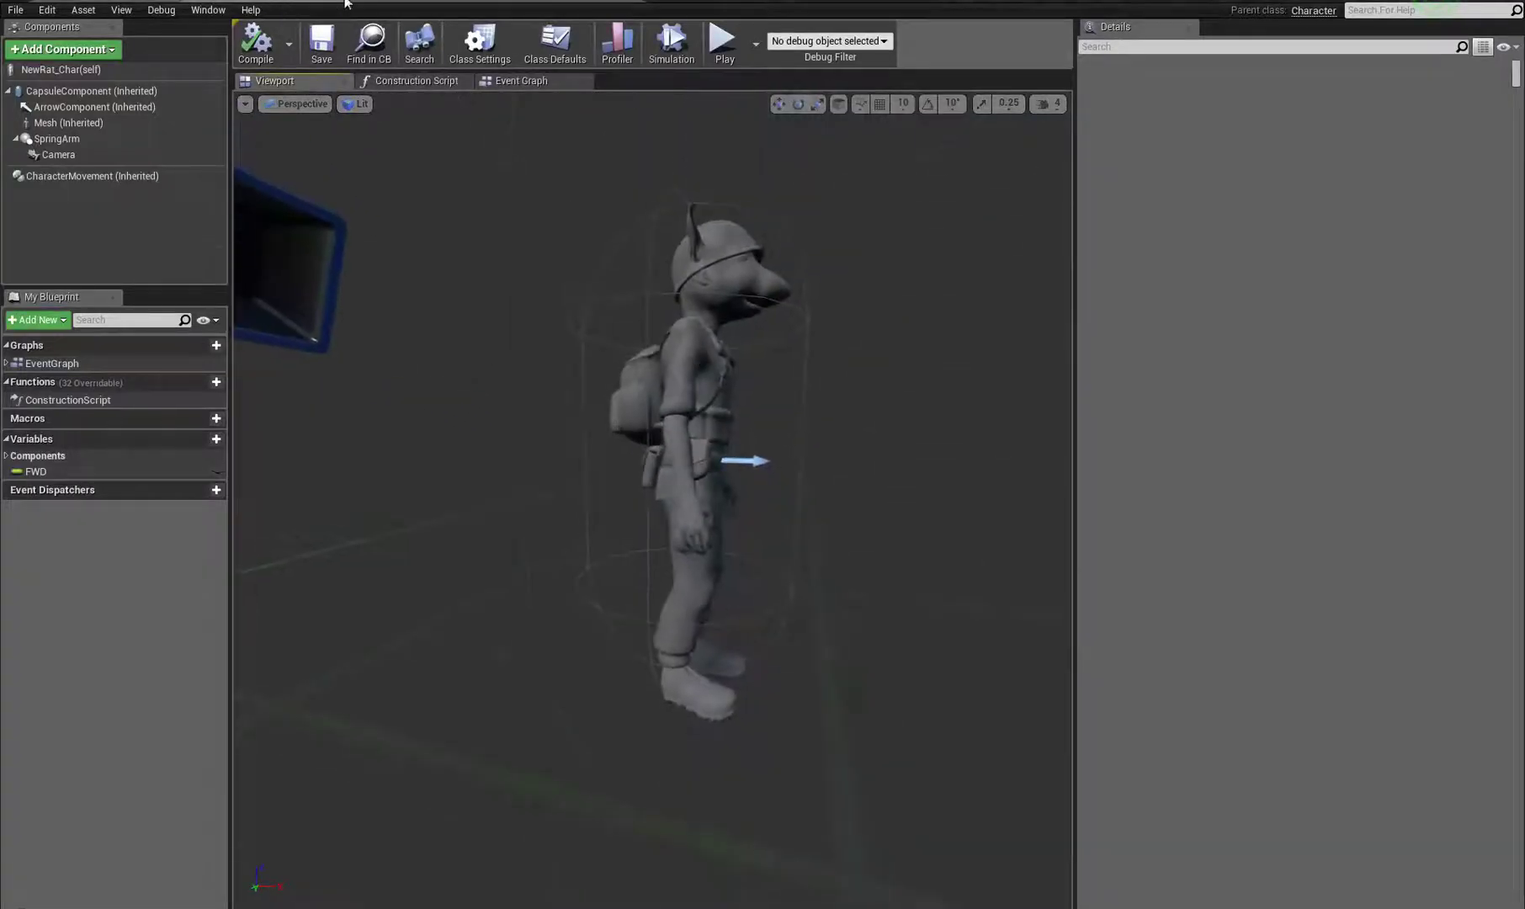
pyautogui.click(539, 3)
pyautogui.scroll(3, 947, 574)
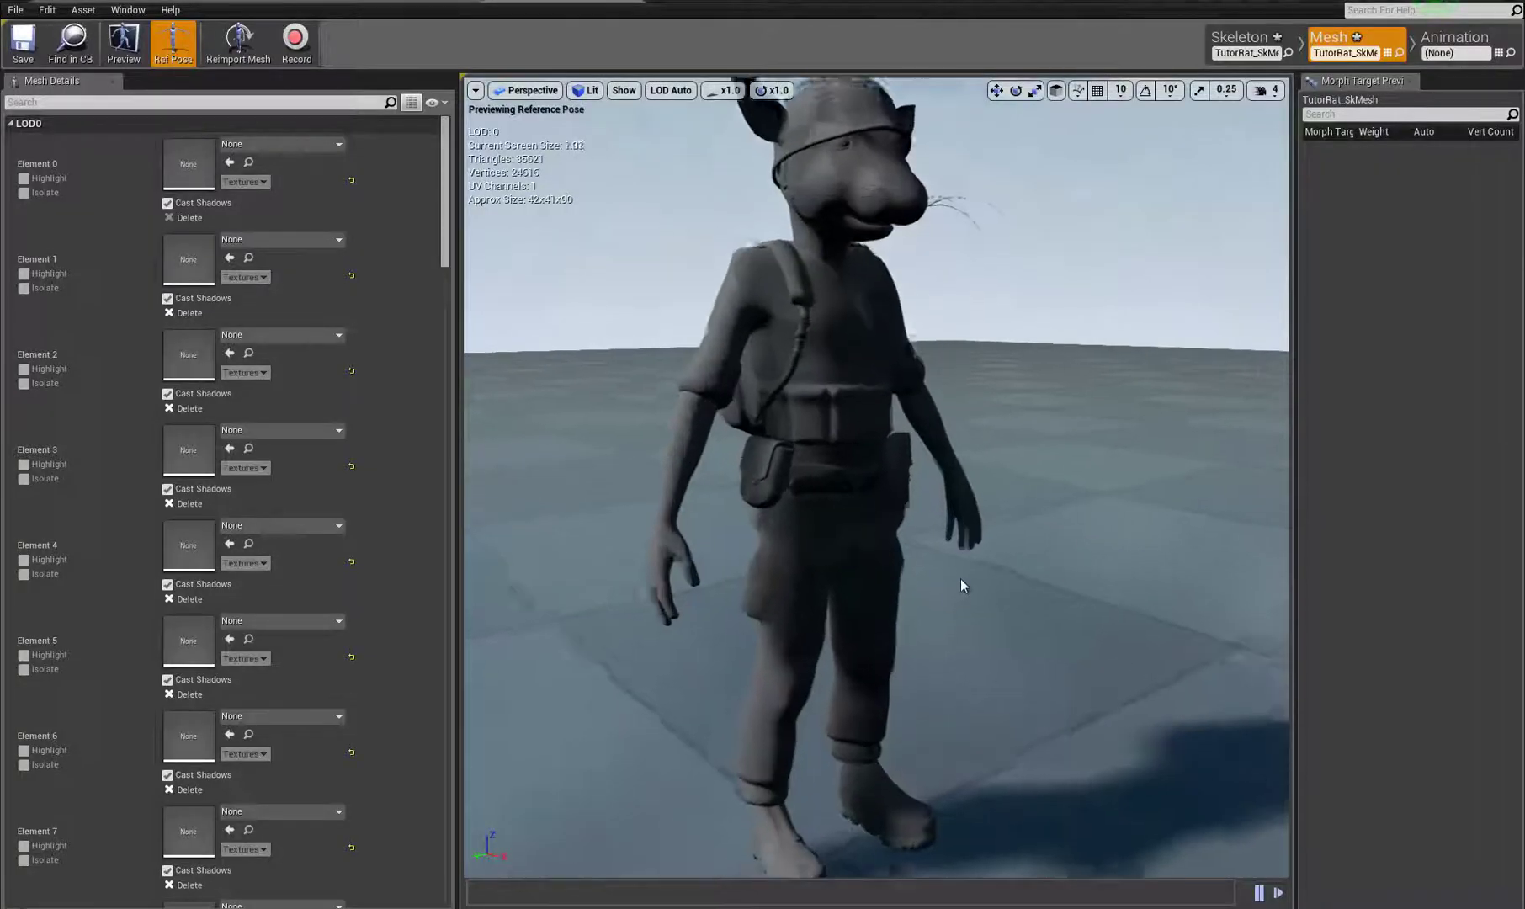
# Step: Bring TR_Idle.FBX from the TutorRat export folder into the TutorialVersion content folder
pyautogui.click(117, 3)
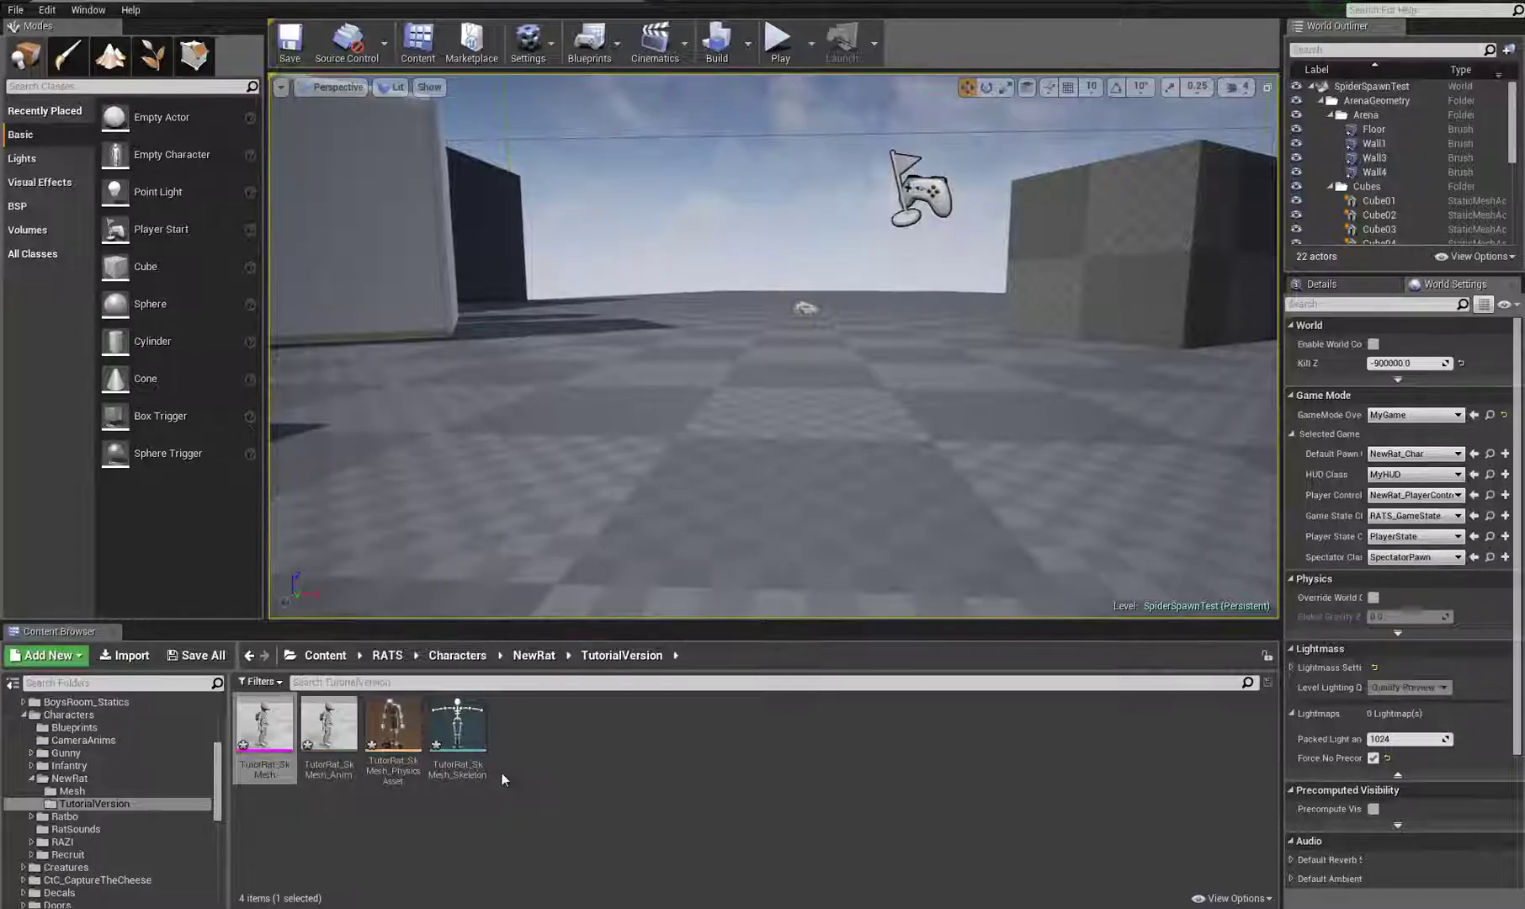
pyautogui.hotkey('alt', 'Tab')
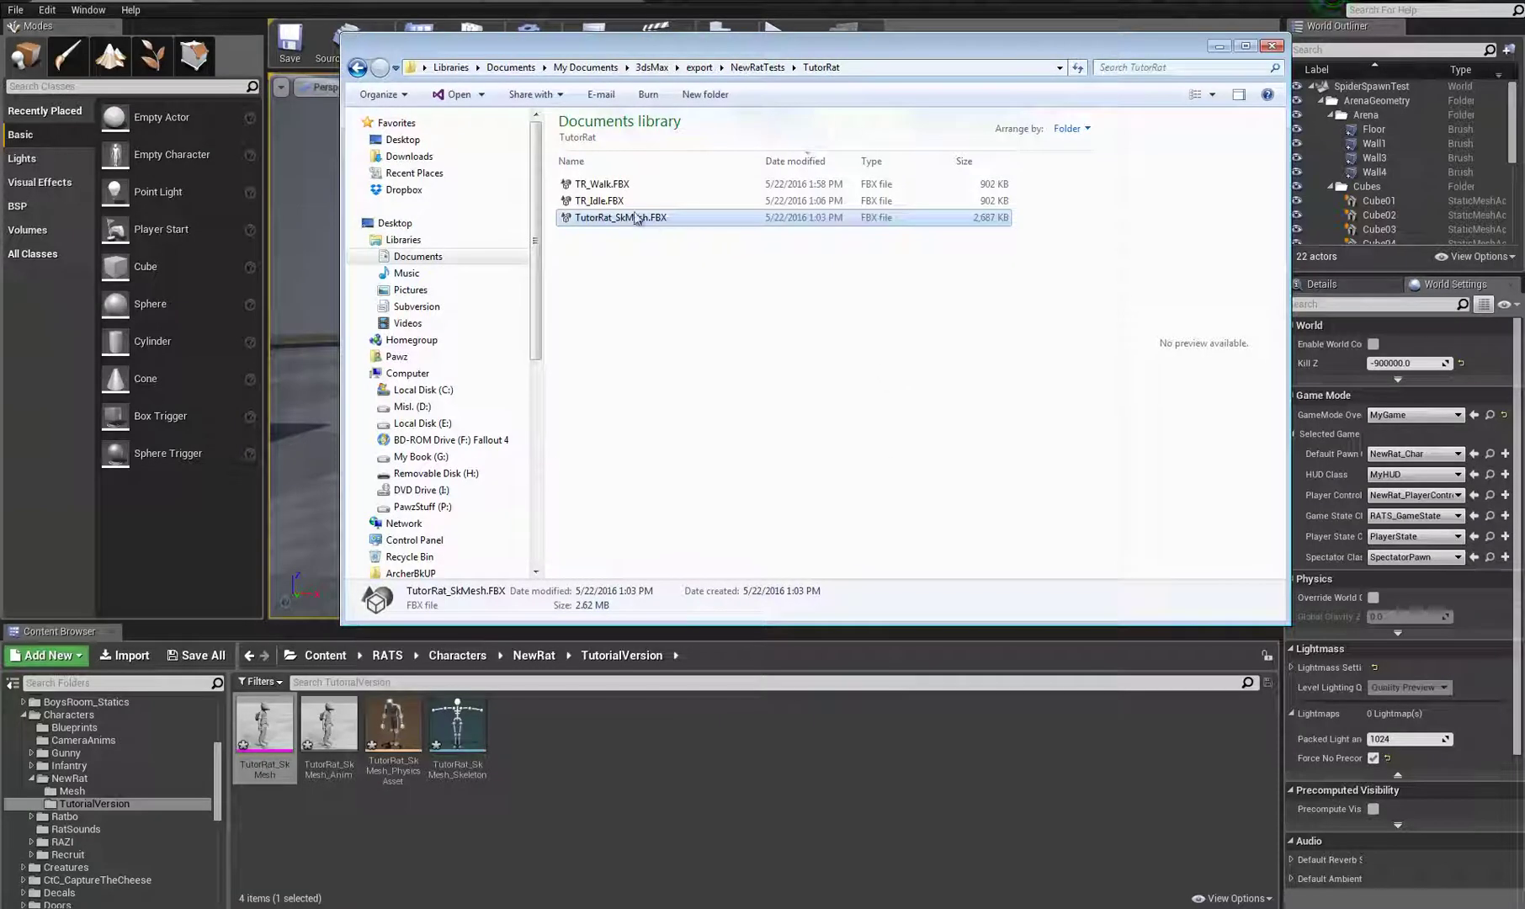
pyautogui.click(593, 201)
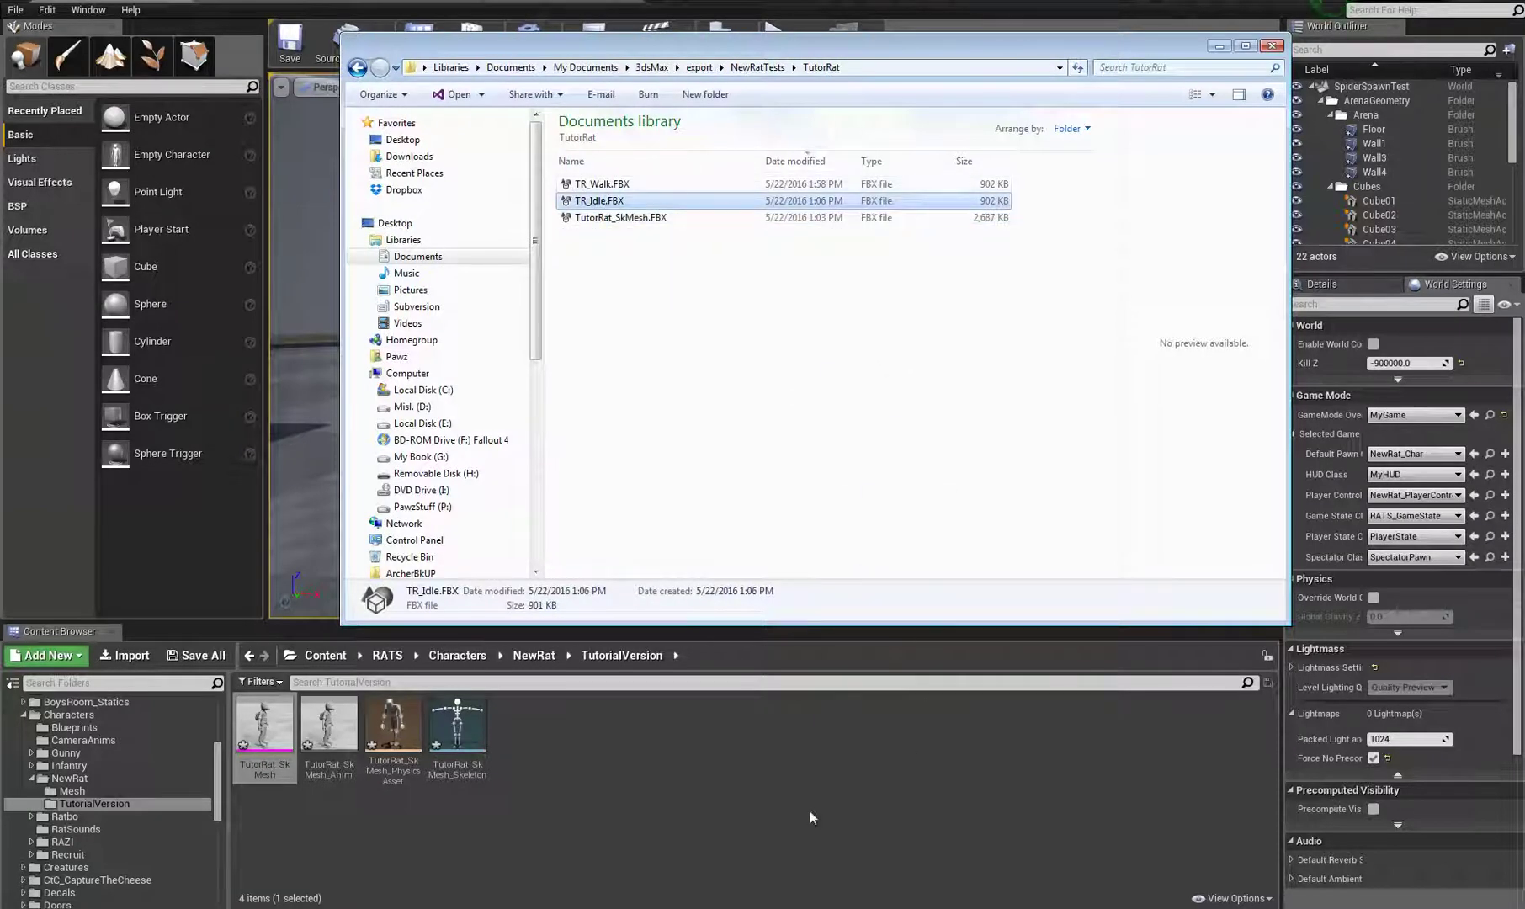
pyautogui.moveTo(554, 729); pyautogui.dragTo(553, 727)
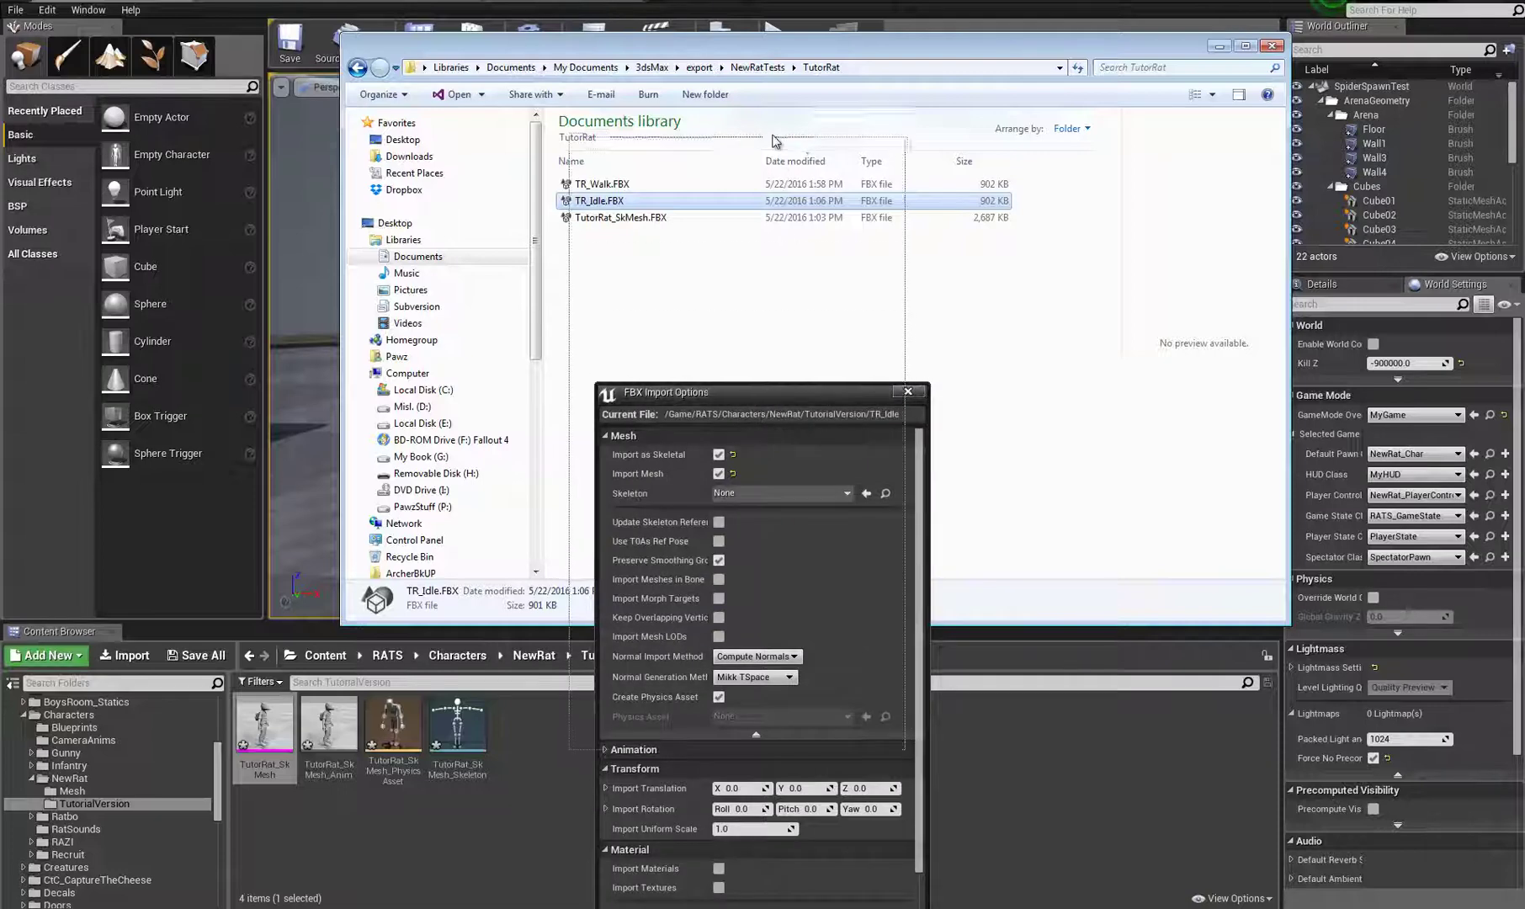
pyautogui.moveTo(776, 142); pyautogui.dragTo(776, 141)
# Step: Import TR_Idle as animation only, with Import Mesh off, TutorRat_SkMesh_Skeleton as the skeleton and Animation Length at Animated Time
pyautogui.click(696, 225)
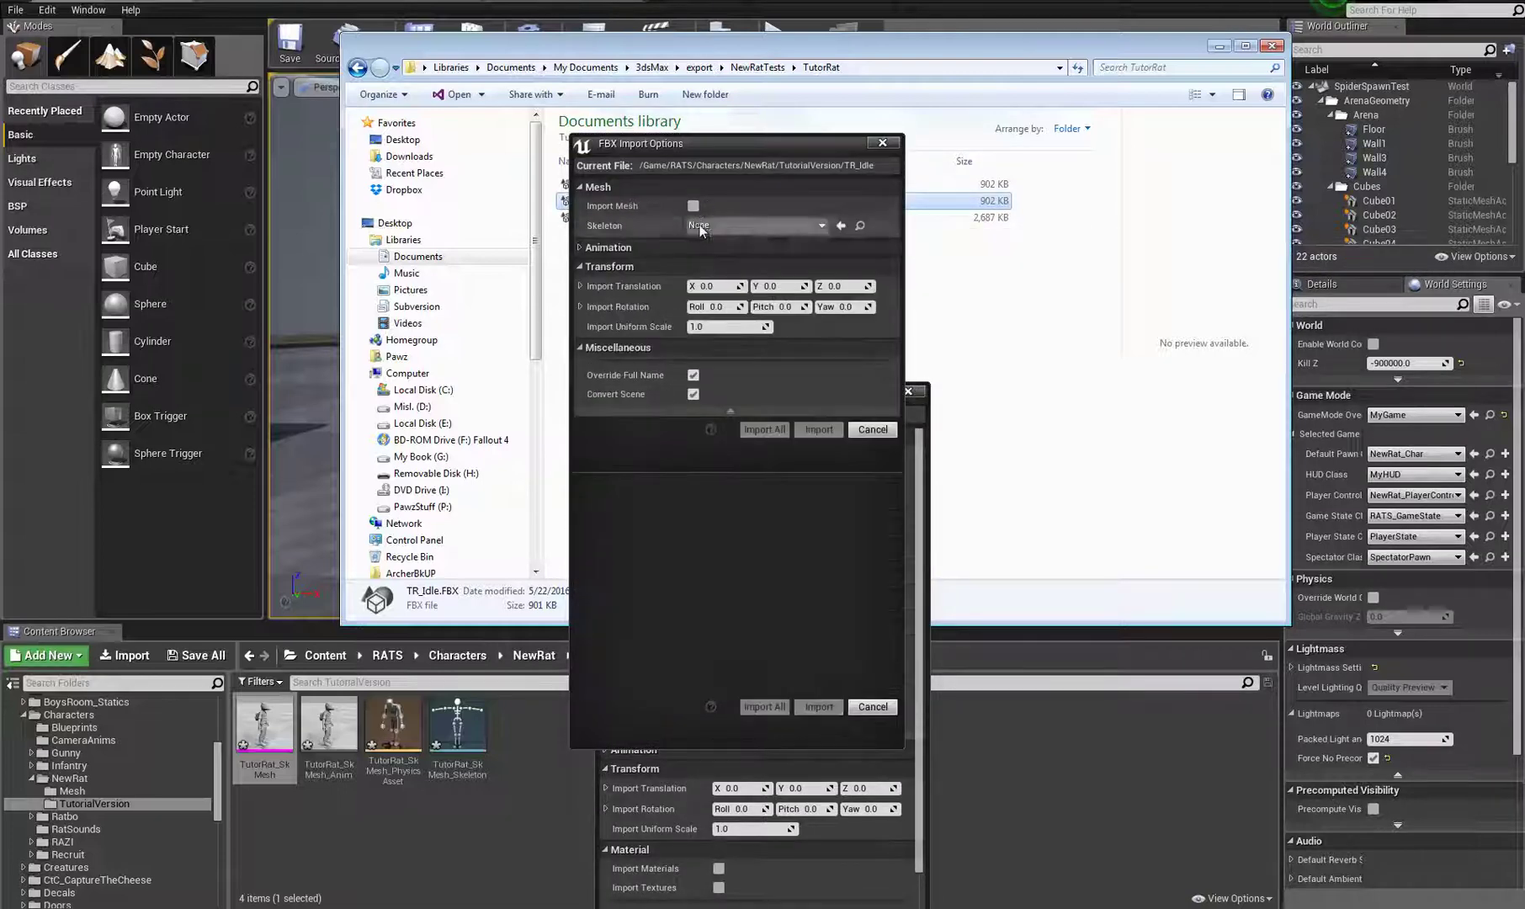
pyautogui.click(753, 231)
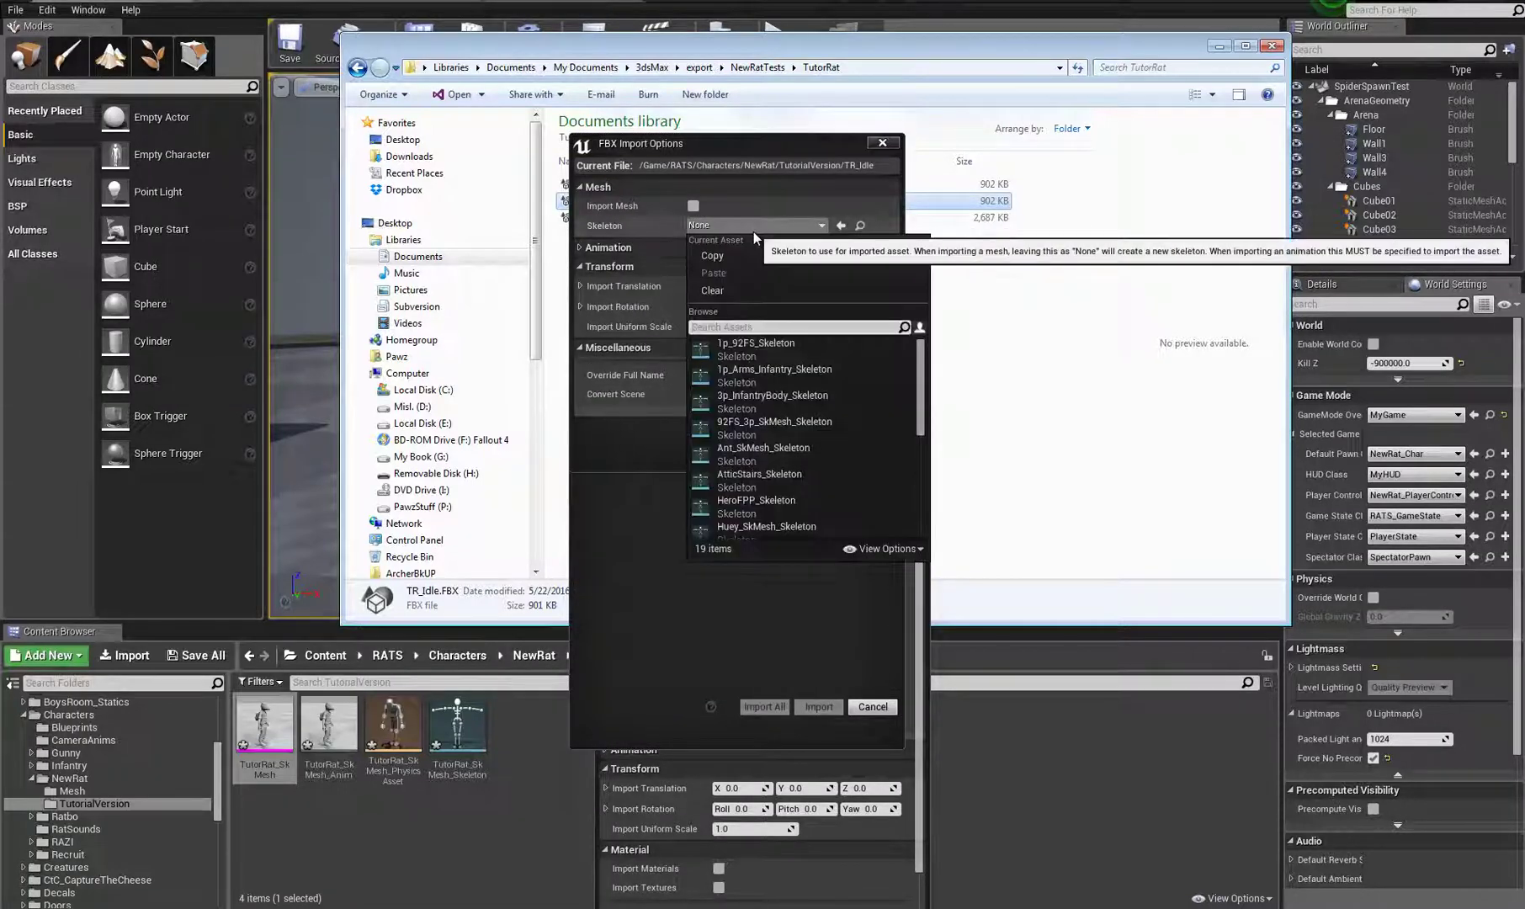
pyautogui.write('tut')
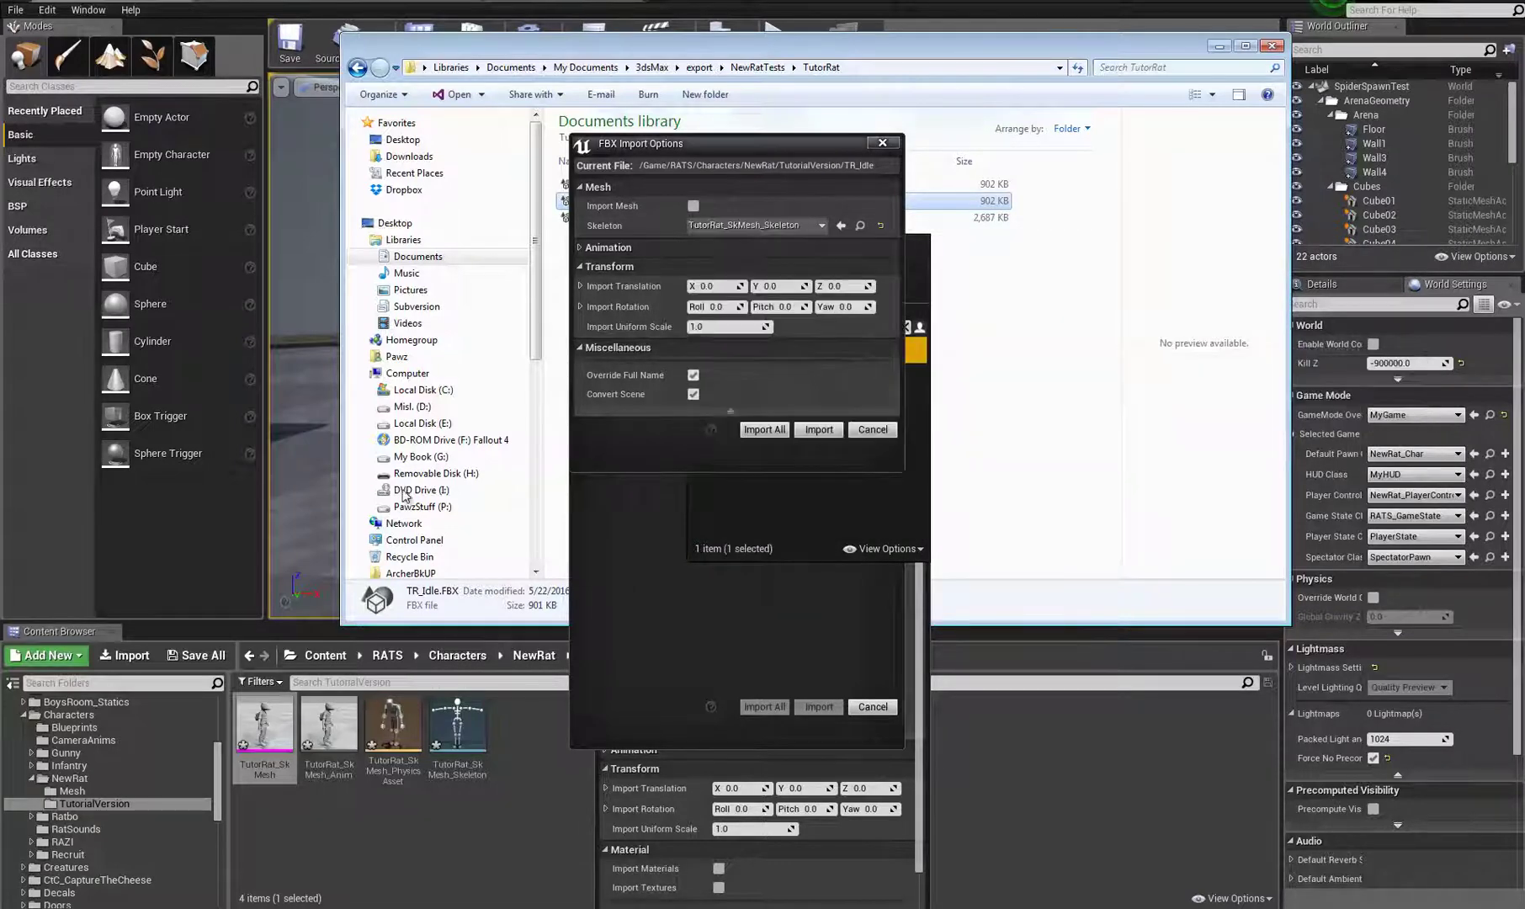
pyautogui.click(819, 348)
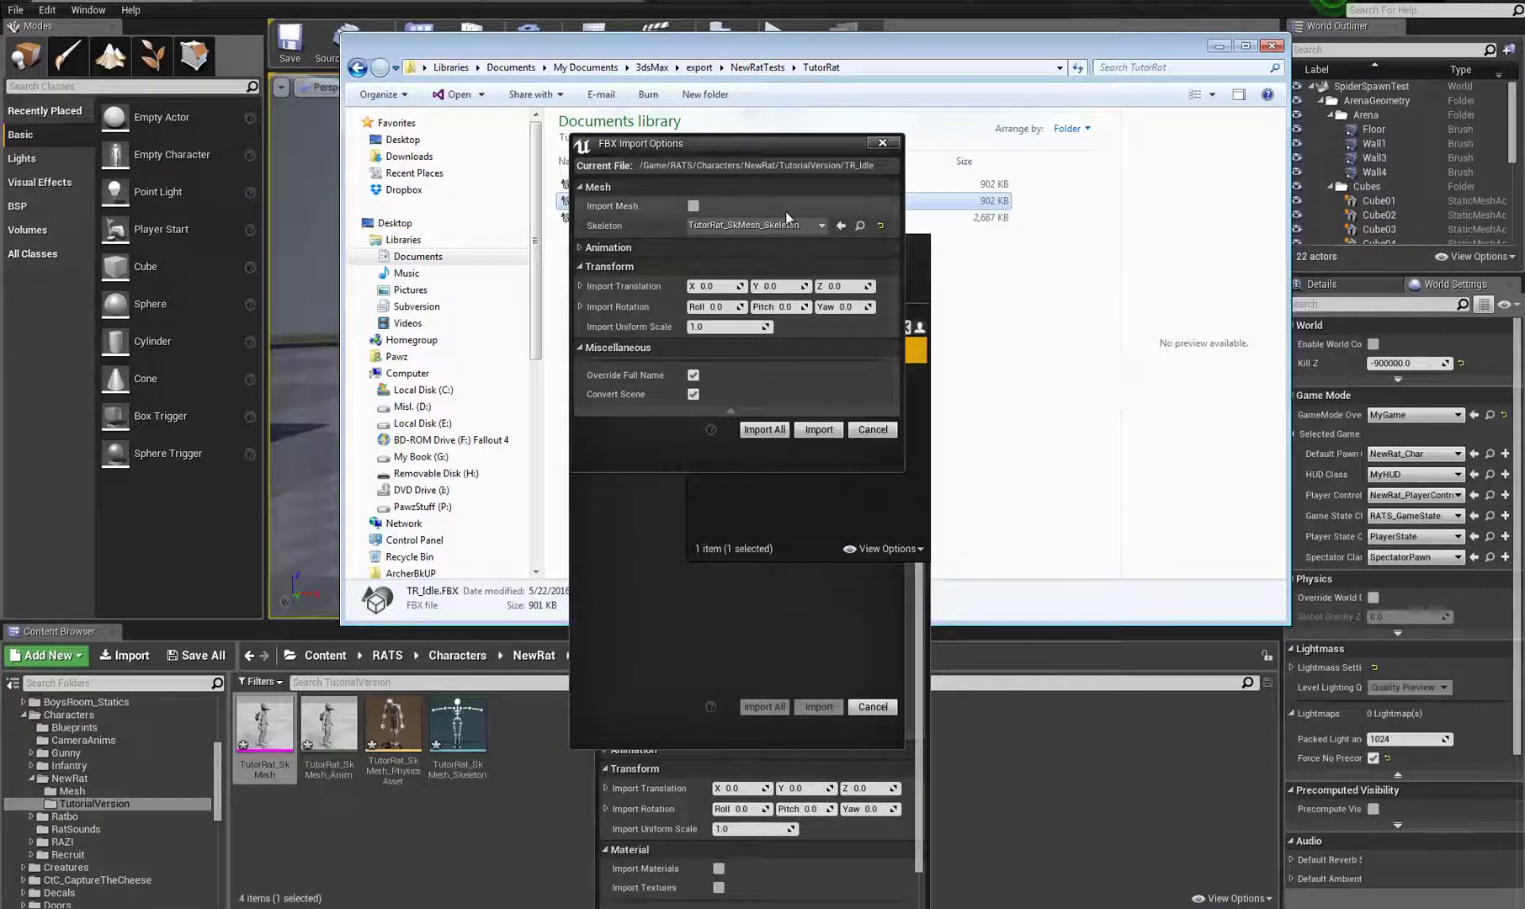
pyautogui.click(579, 247)
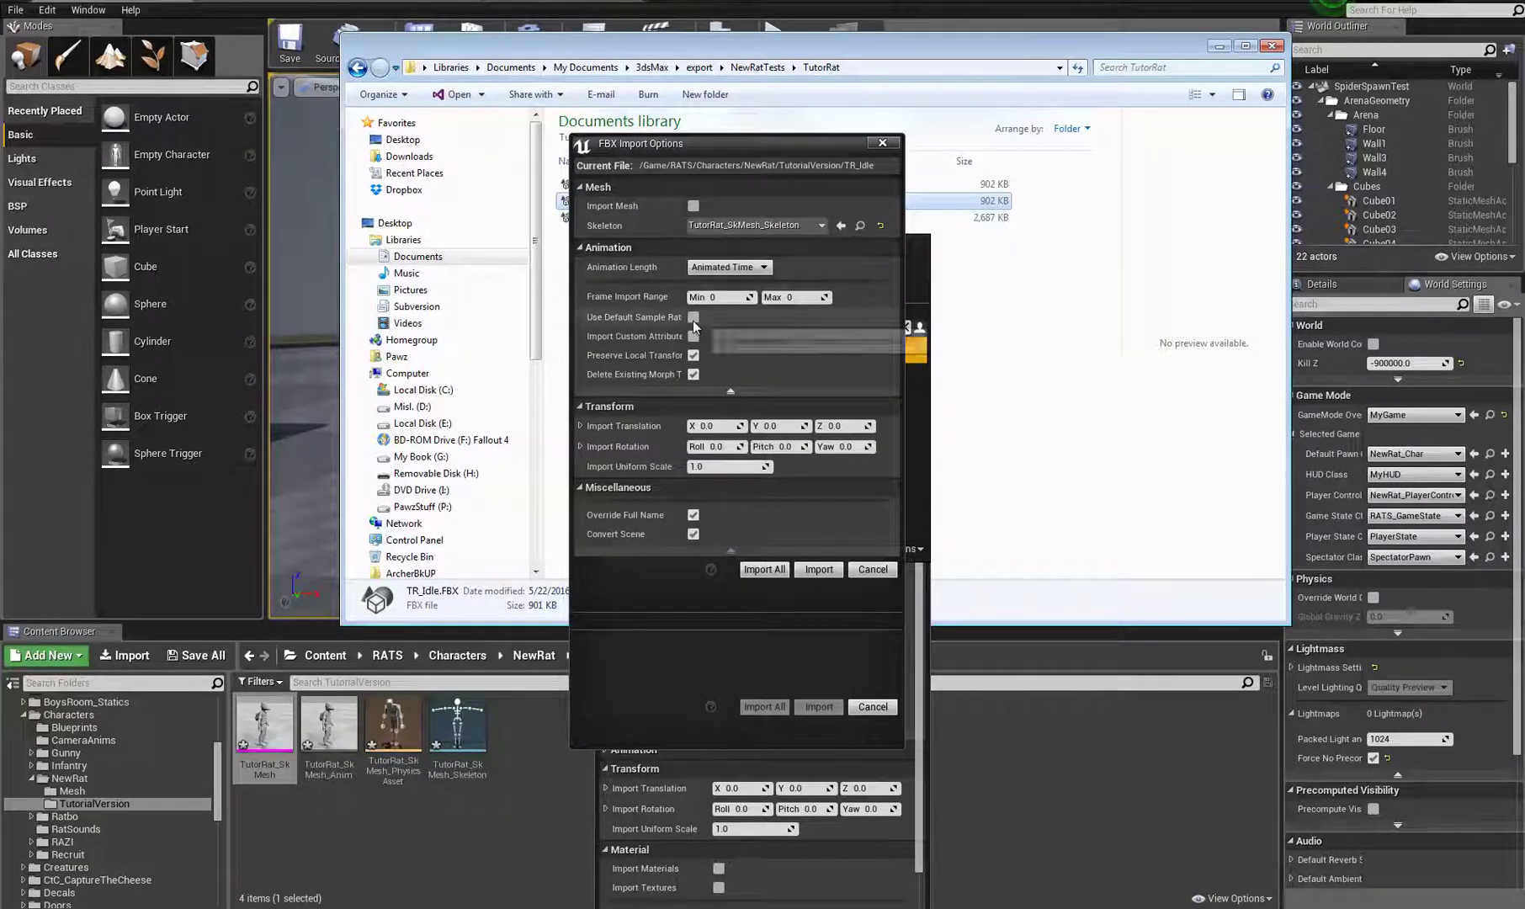
pyautogui.moveTo(680, 325); pyautogui.dragTo(740, 315)
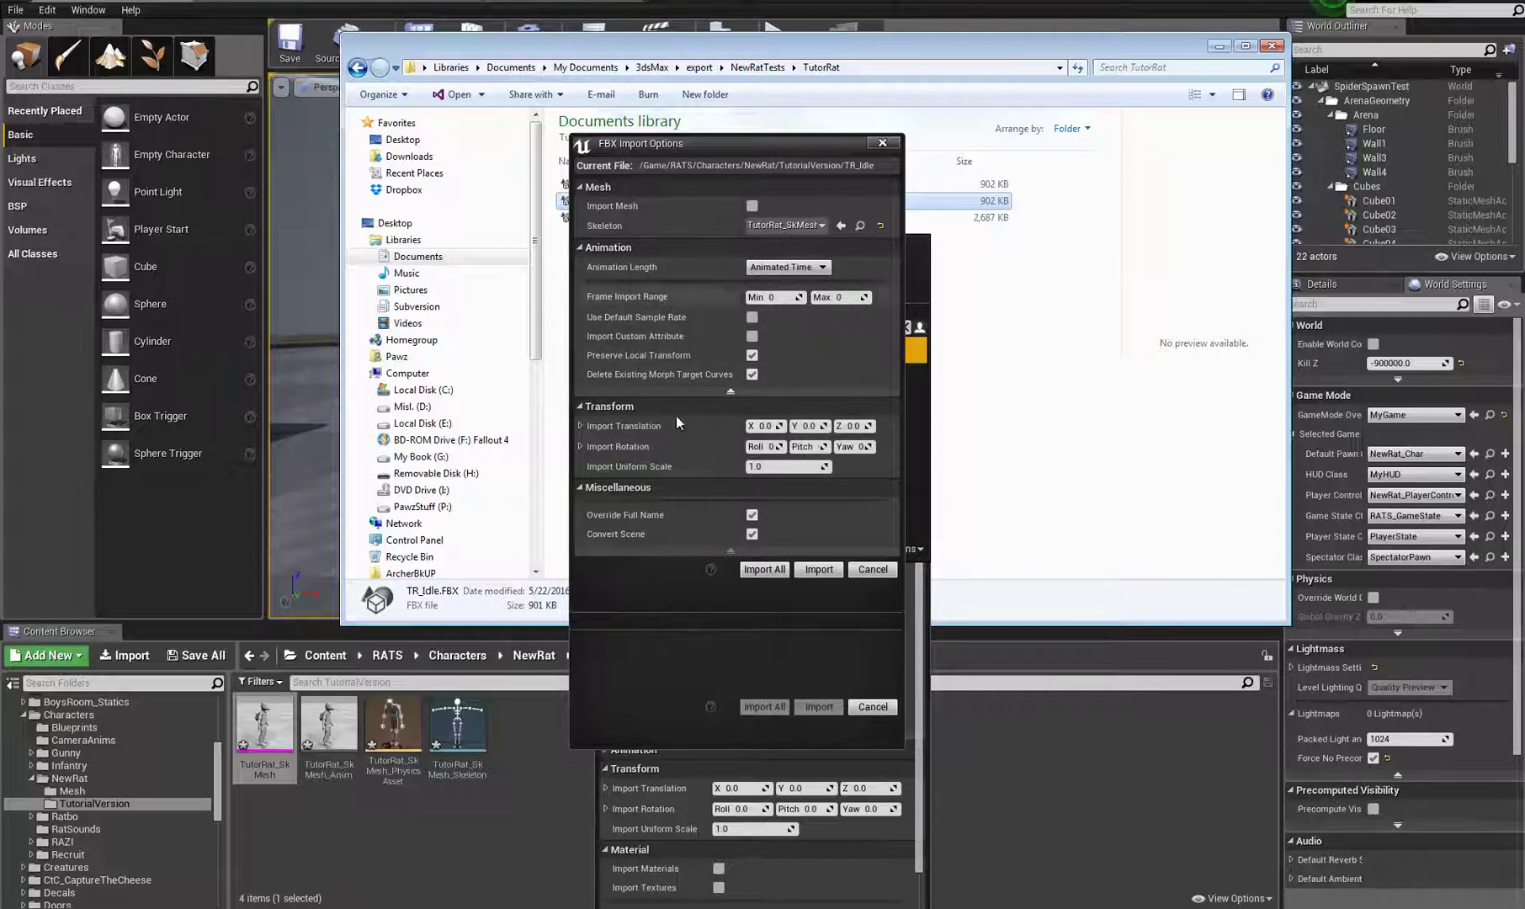
pyautogui.click(809, 569)
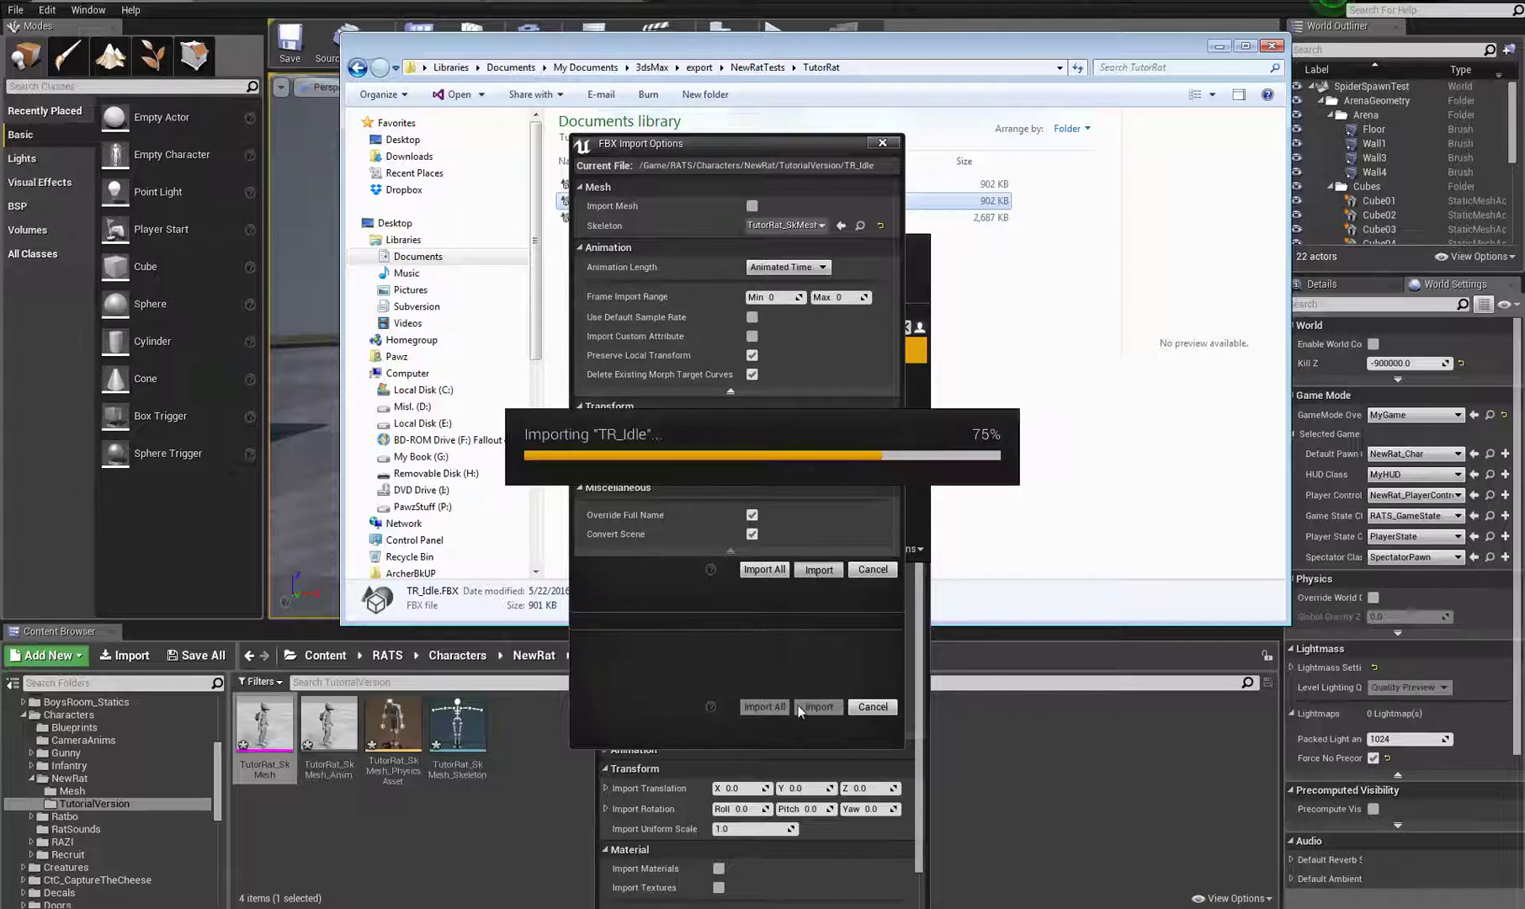
# Step: Open the TR_Idle animation and examine its playback on the rat up close and from several angles
pyautogui.doubleClick(264, 741)
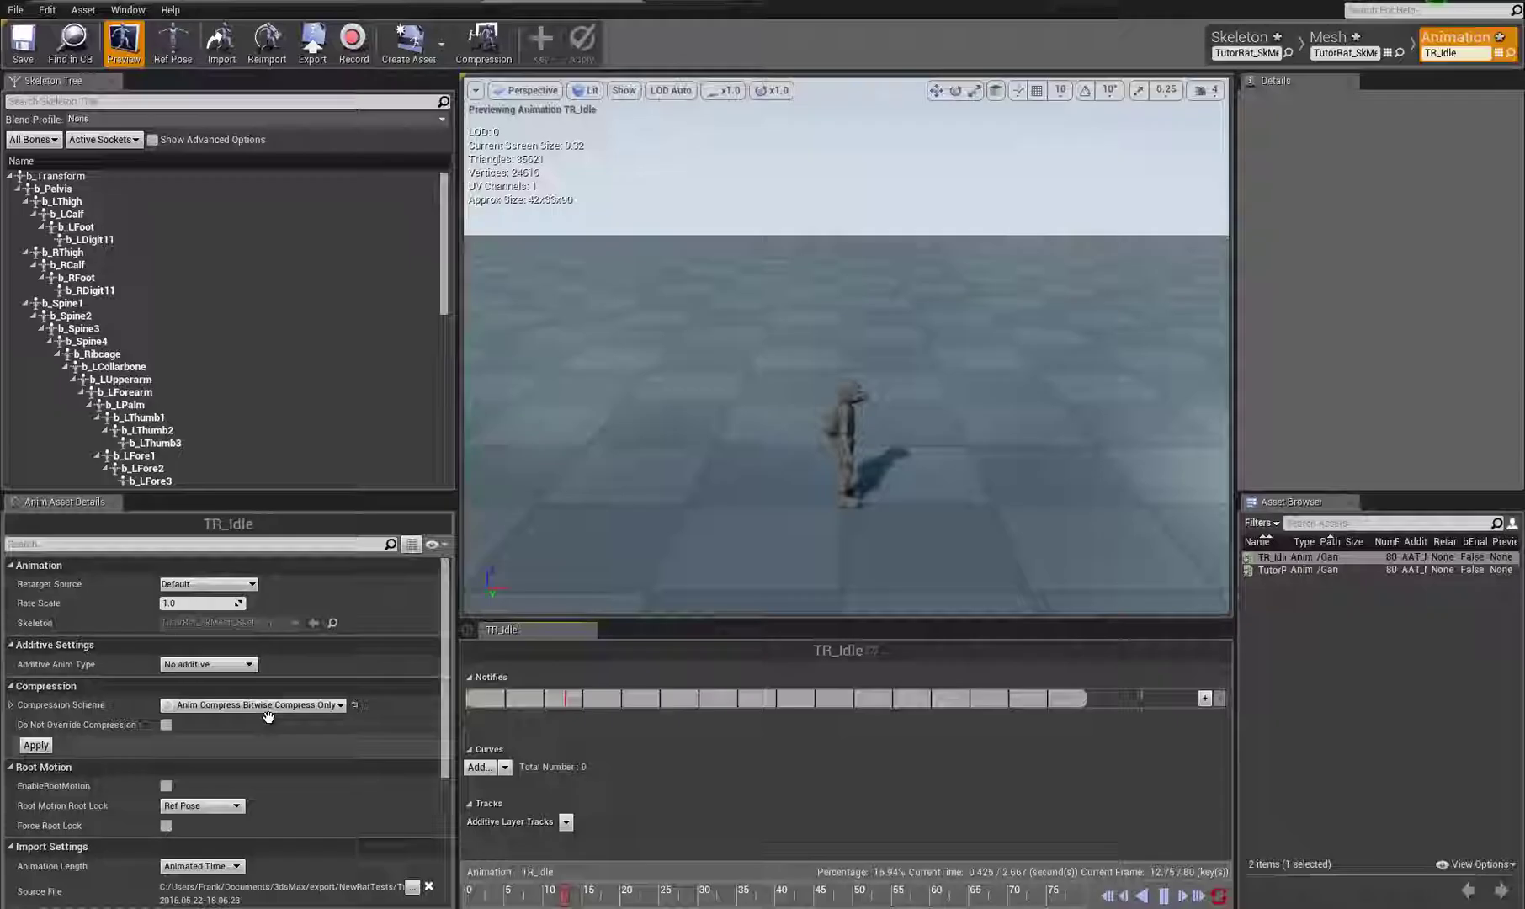
pyautogui.keyDown('alt'); pyautogui.moveTo(976, 409); pyautogui.dragTo(656, 286); pyautogui.keyUp('alt')
pyautogui.scroll(8, 653, 315)
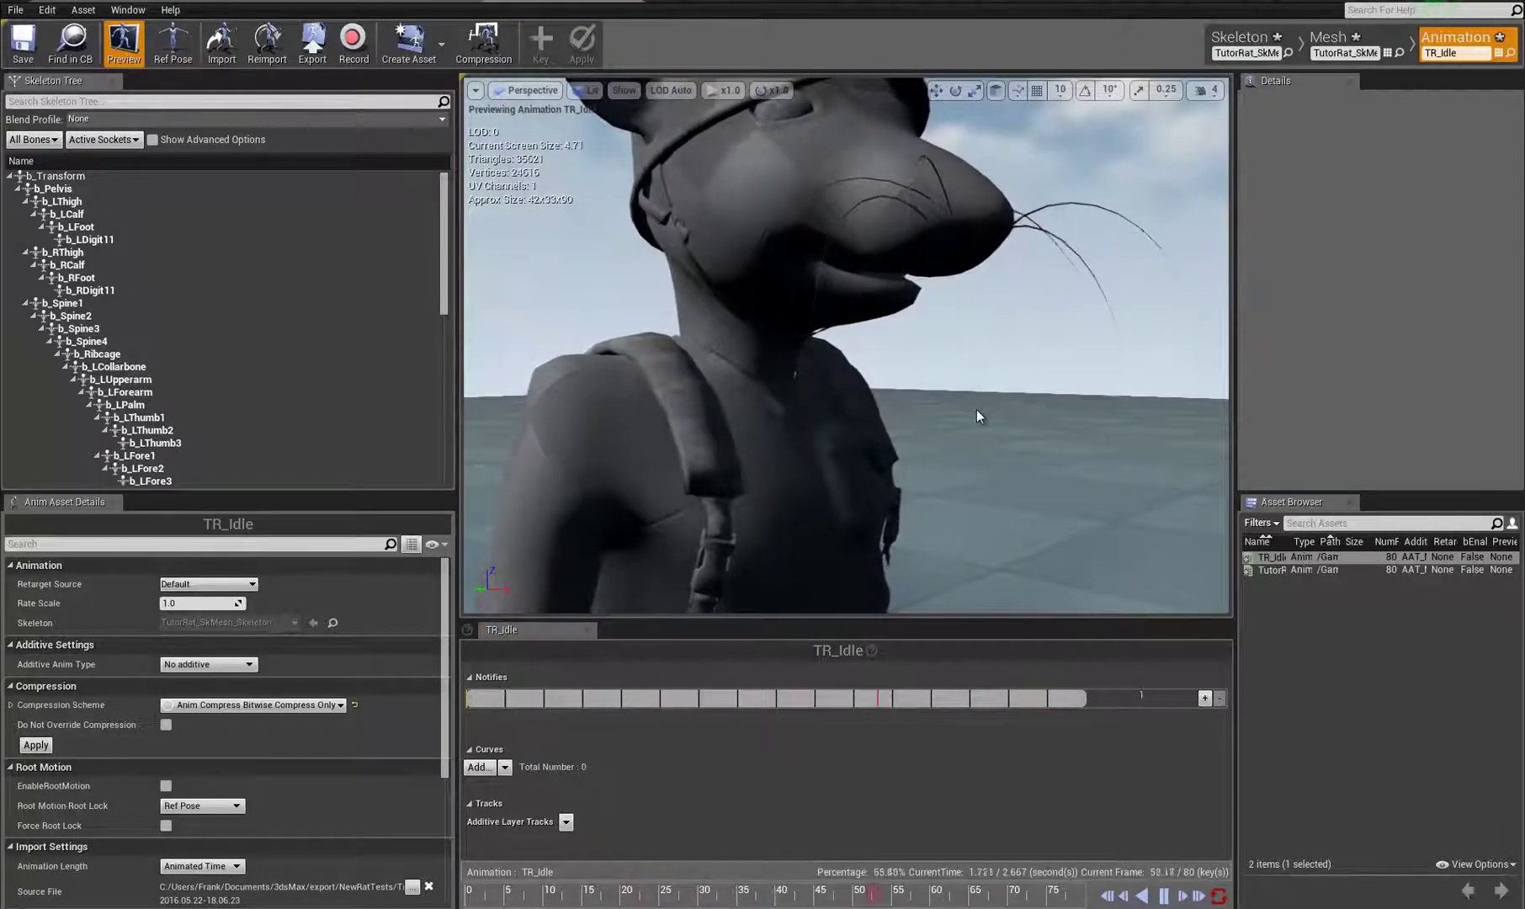
pyautogui.scroll(-6, 977, 411)
pyautogui.keyDown('alt'); pyautogui.moveTo(978, 411); pyautogui.dragTo(1071, 448); pyautogui.keyUp('alt')
pyautogui.scroll(3, 1070, 448)
pyautogui.scroll(-4, 1070, 454)
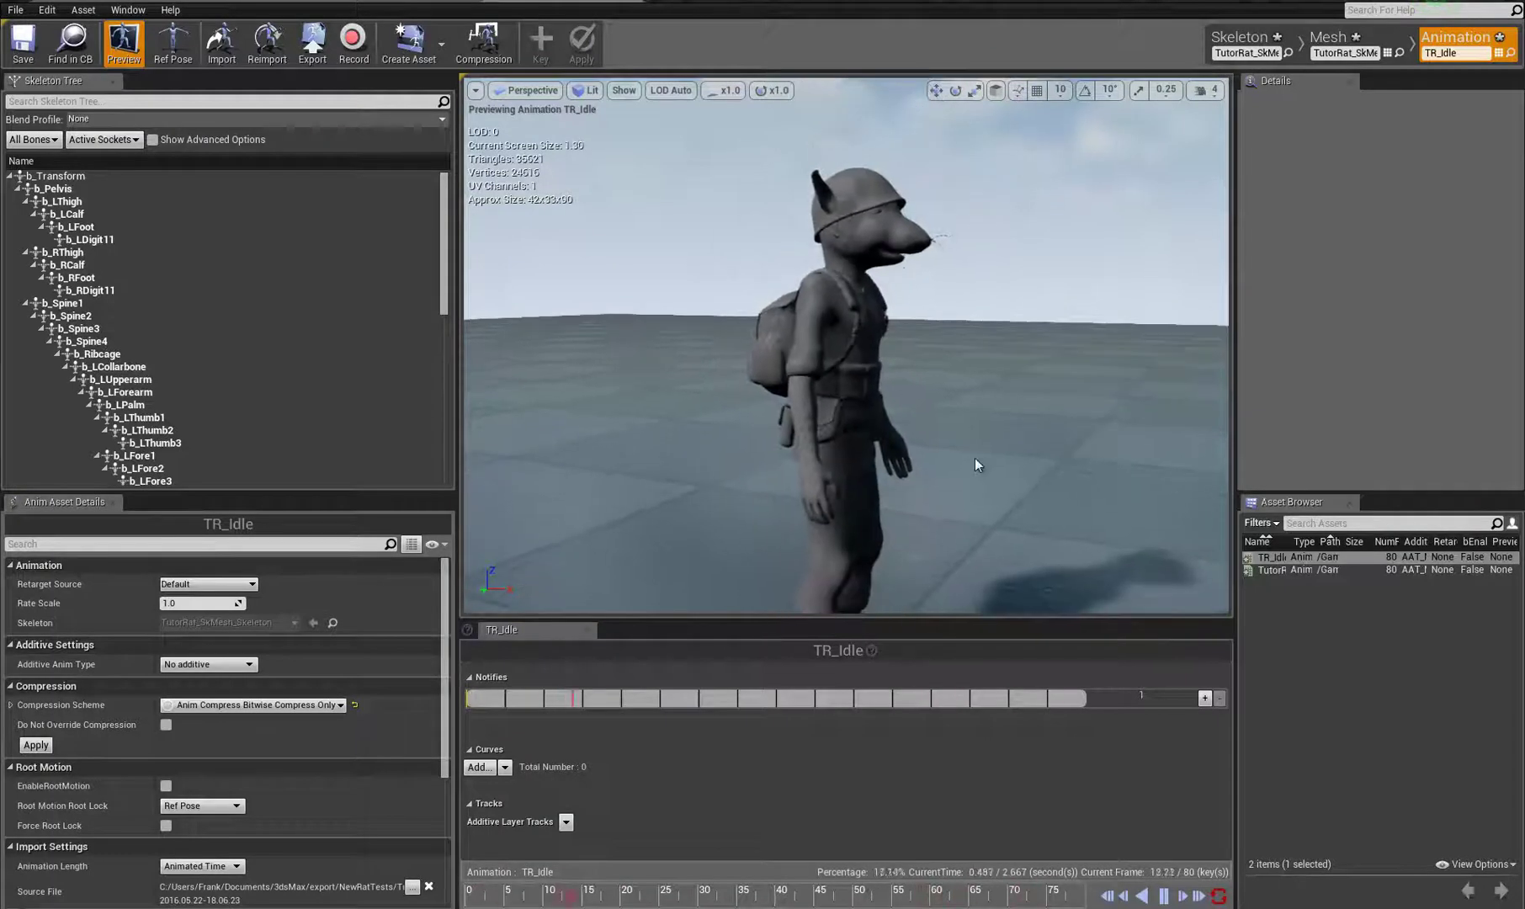
pyautogui.moveTo(964, 439); pyautogui.dragTo(963, 467, button='right')
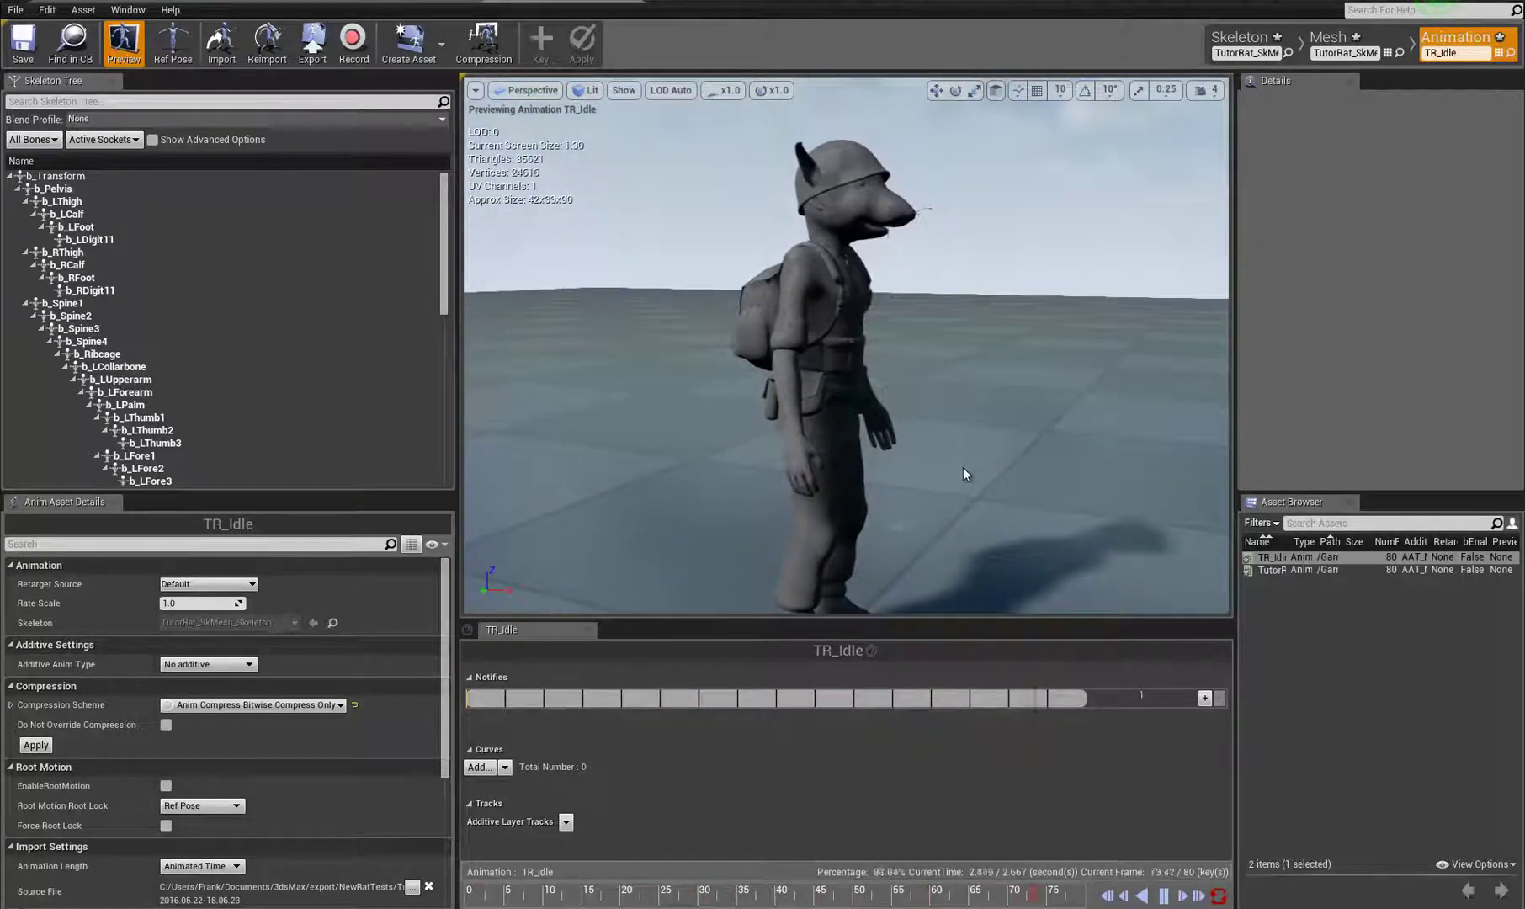
pyautogui.scroll(2, 919, 436)
pyautogui.keyDown('alt'); pyautogui.moveTo(919, 436); pyautogui.dragTo(688, 400); pyautogui.keyUp('alt')
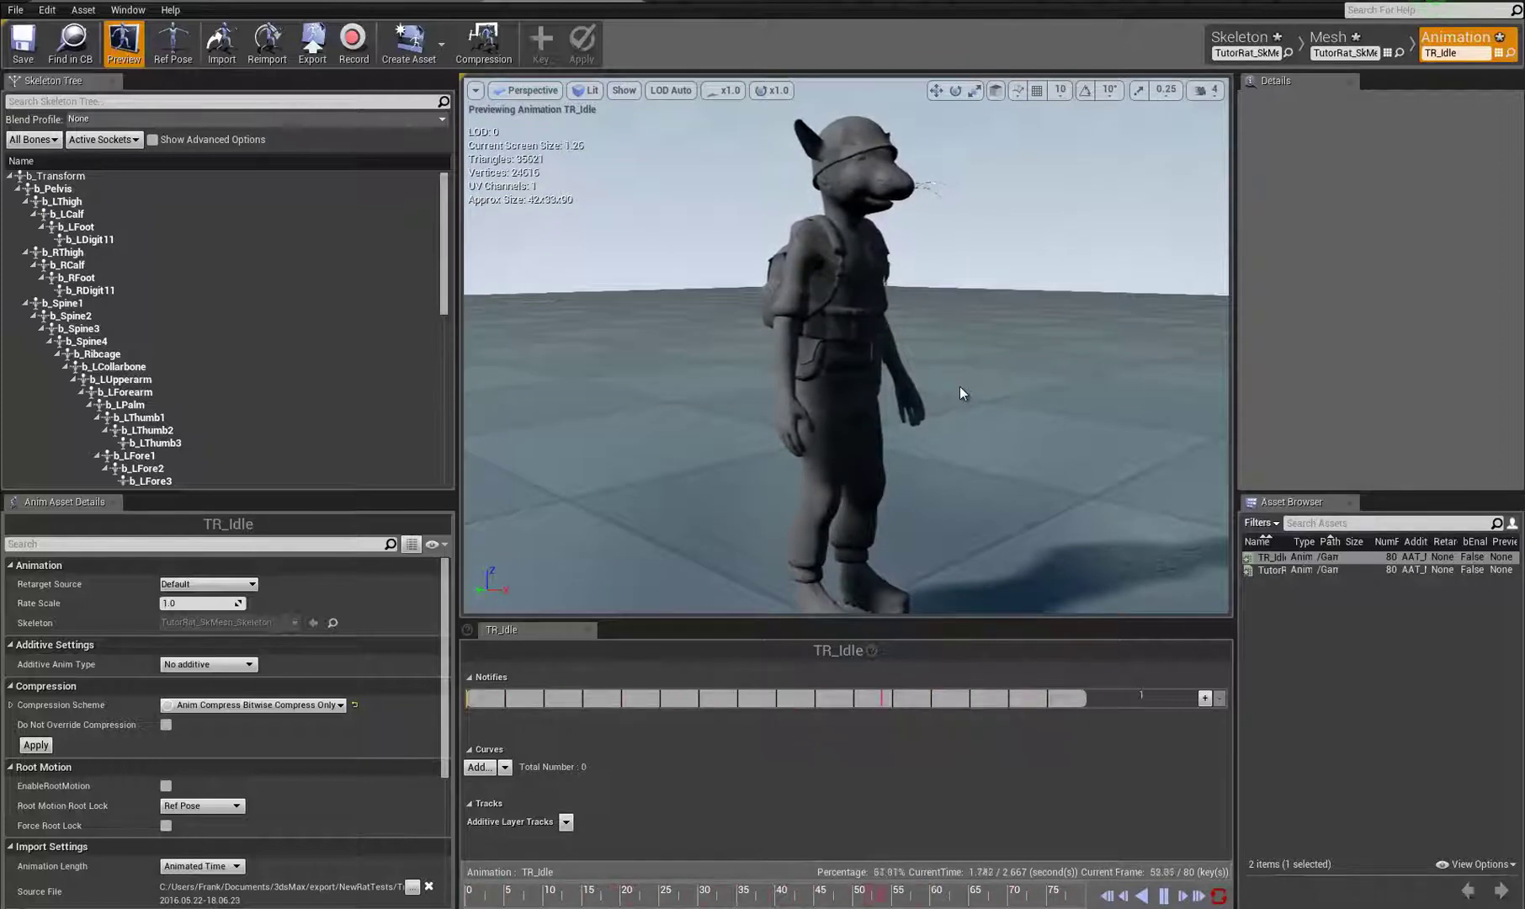
pyautogui.moveTo(964, 394); pyautogui.dragTo(872, 402, button='right')
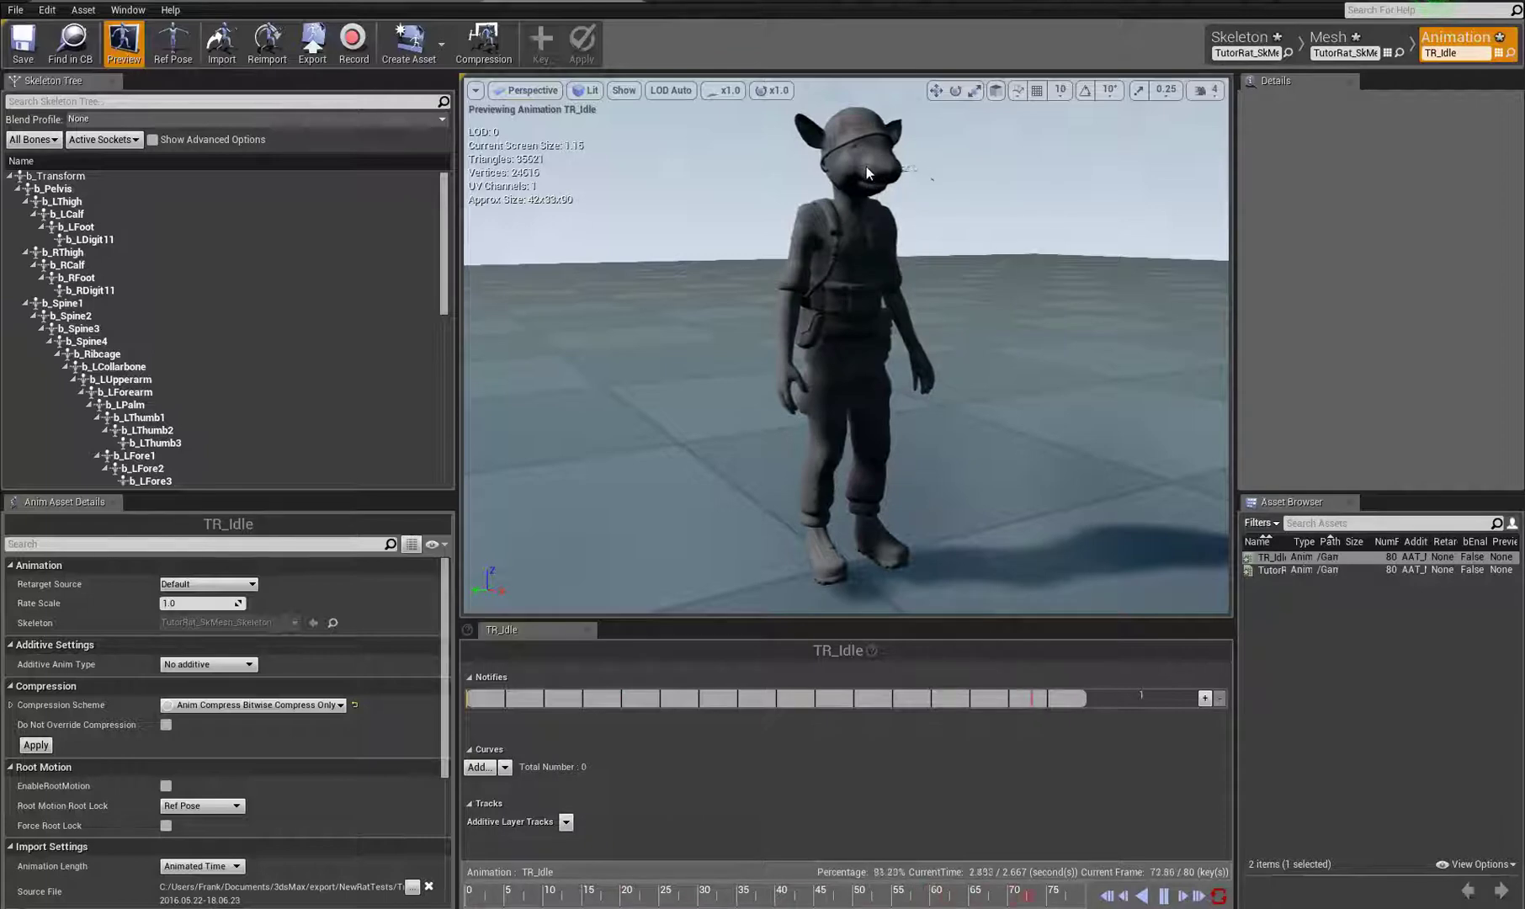
# Step: Inspect the rat mesh in the NewRat_Char blueprint viewport from the front and compare it with the TR_Idle preview
pyautogui.click(252, 4)
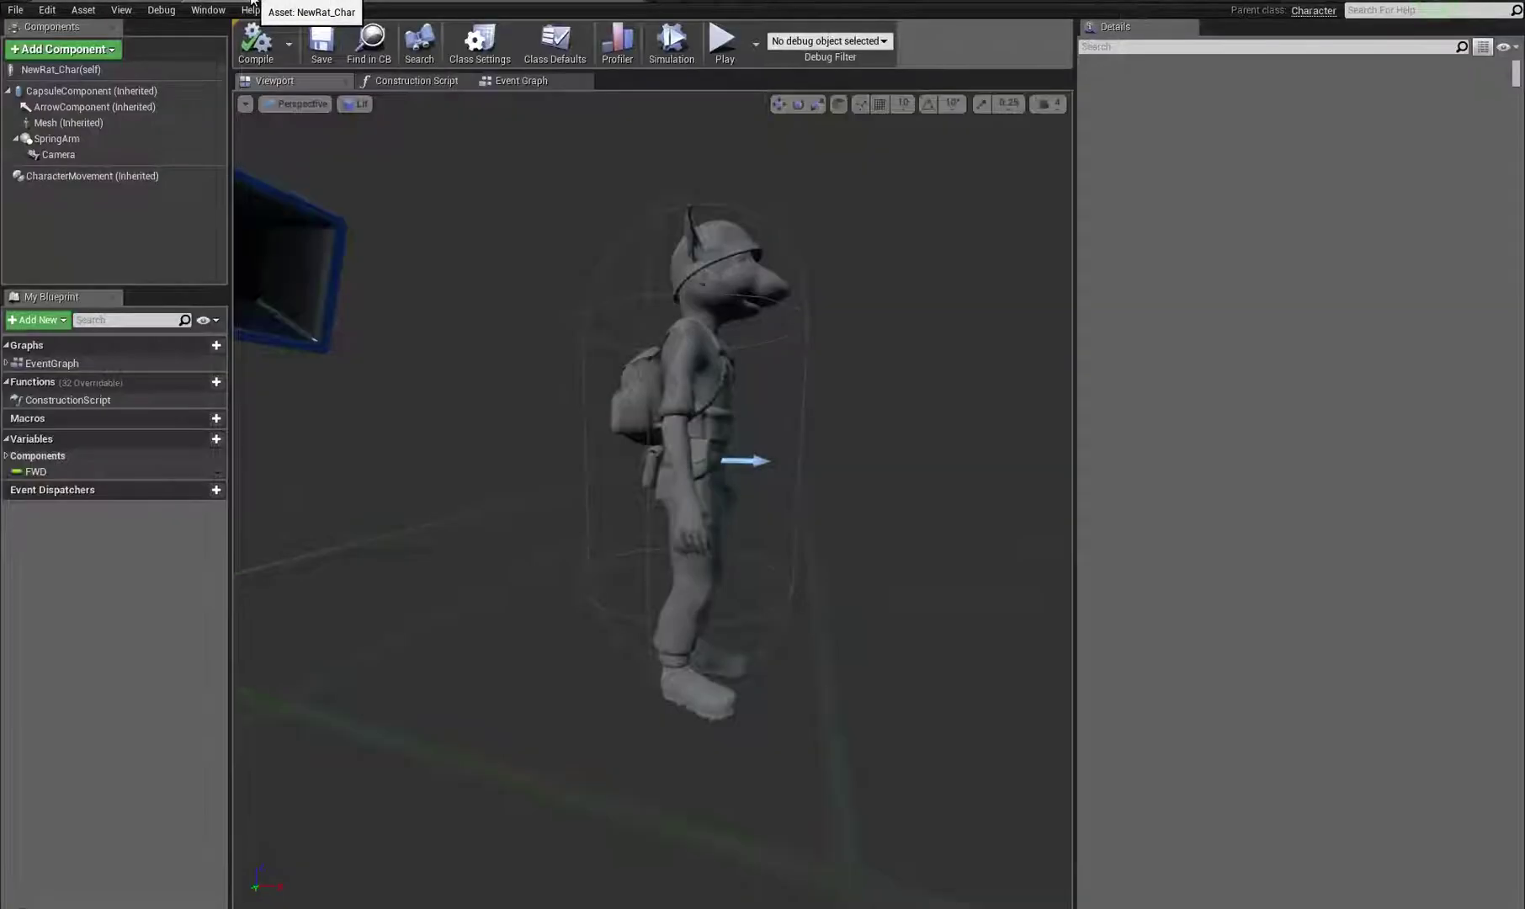
pyautogui.moveTo(821, 443); pyautogui.dragTo(465, 398, button='right')
pyautogui.moveTo(463, 403); pyautogui.dragTo(0, 565)
pyautogui.scroll(2, 898, 475)
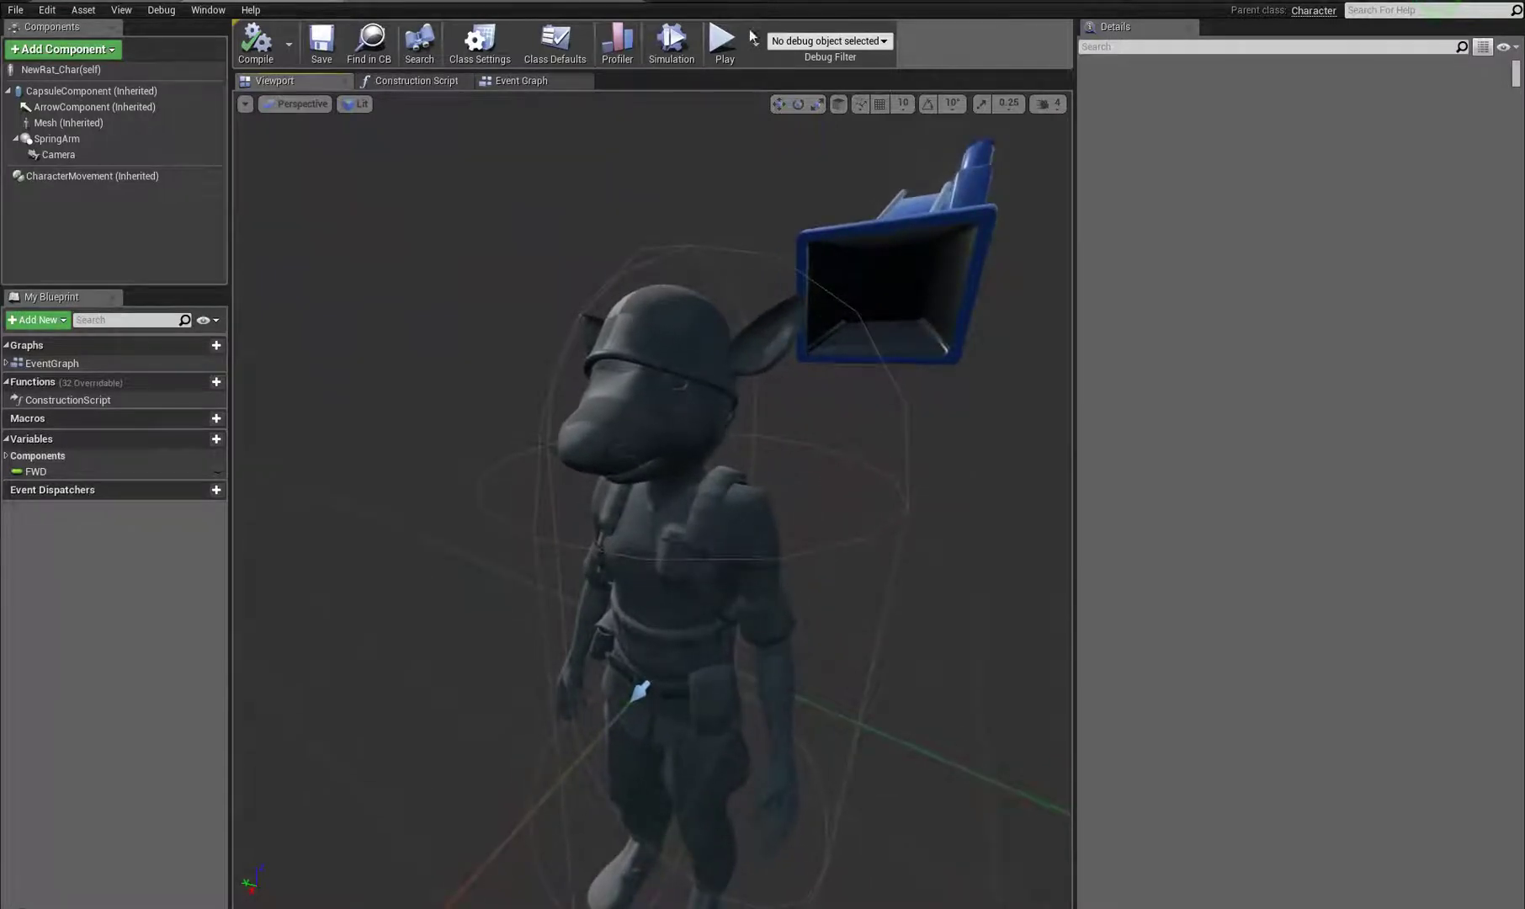
pyautogui.click(575, 4)
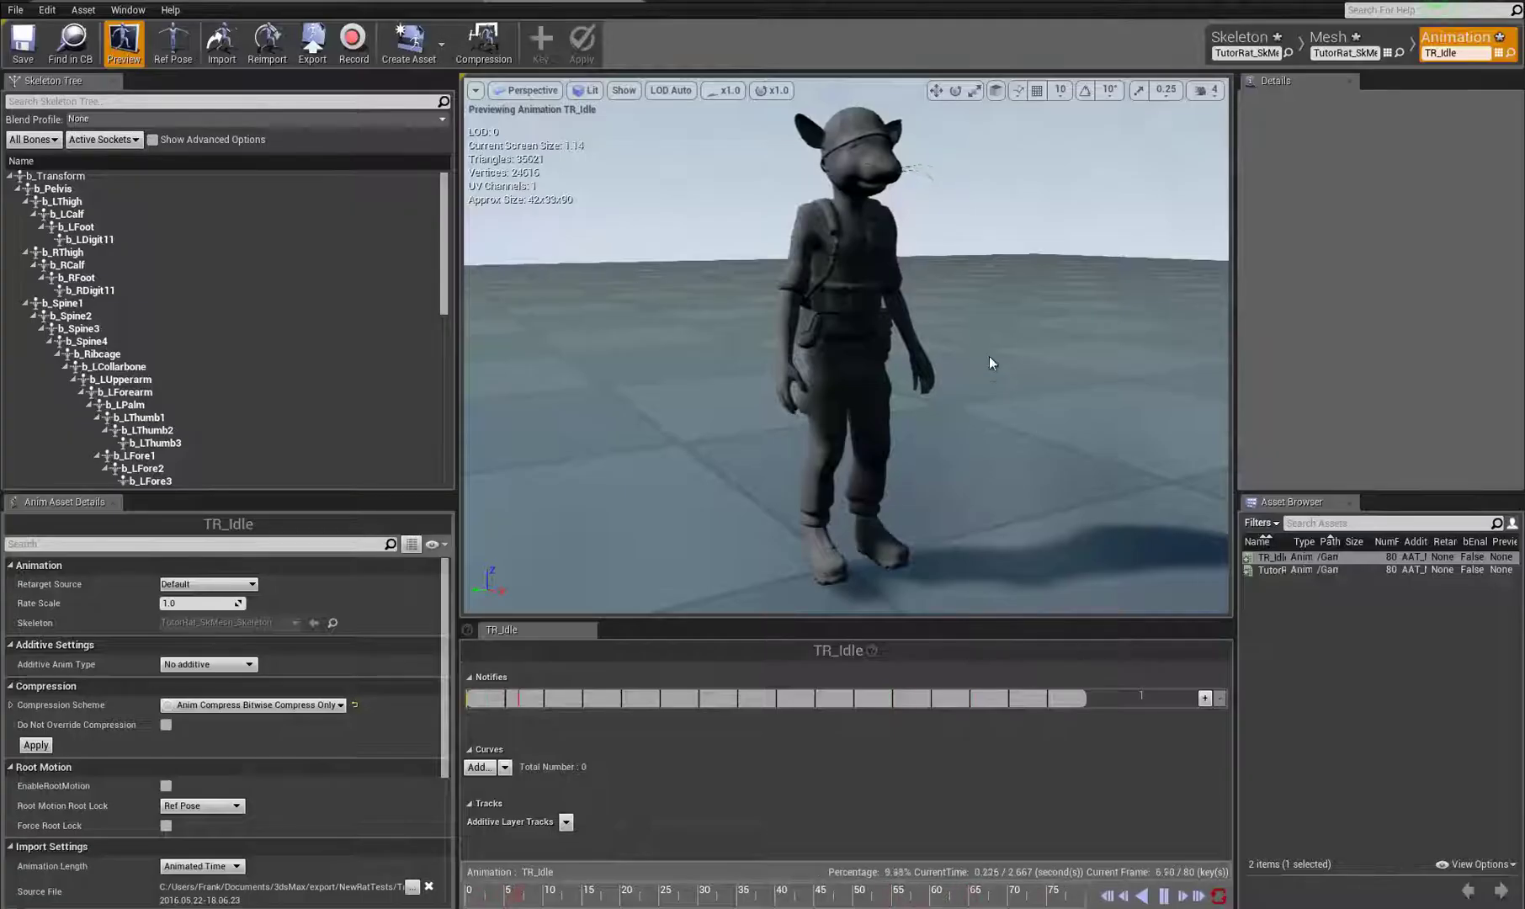
pyautogui.moveTo(989, 356); pyautogui.dragTo(995, 303, button='right')
pyautogui.scroll(3, 994, 302)
# Step: Bring TR_Walk.FBX from the TutorRat export folder into the TutorialVersion content folder
pyautogui.click(143, 3)
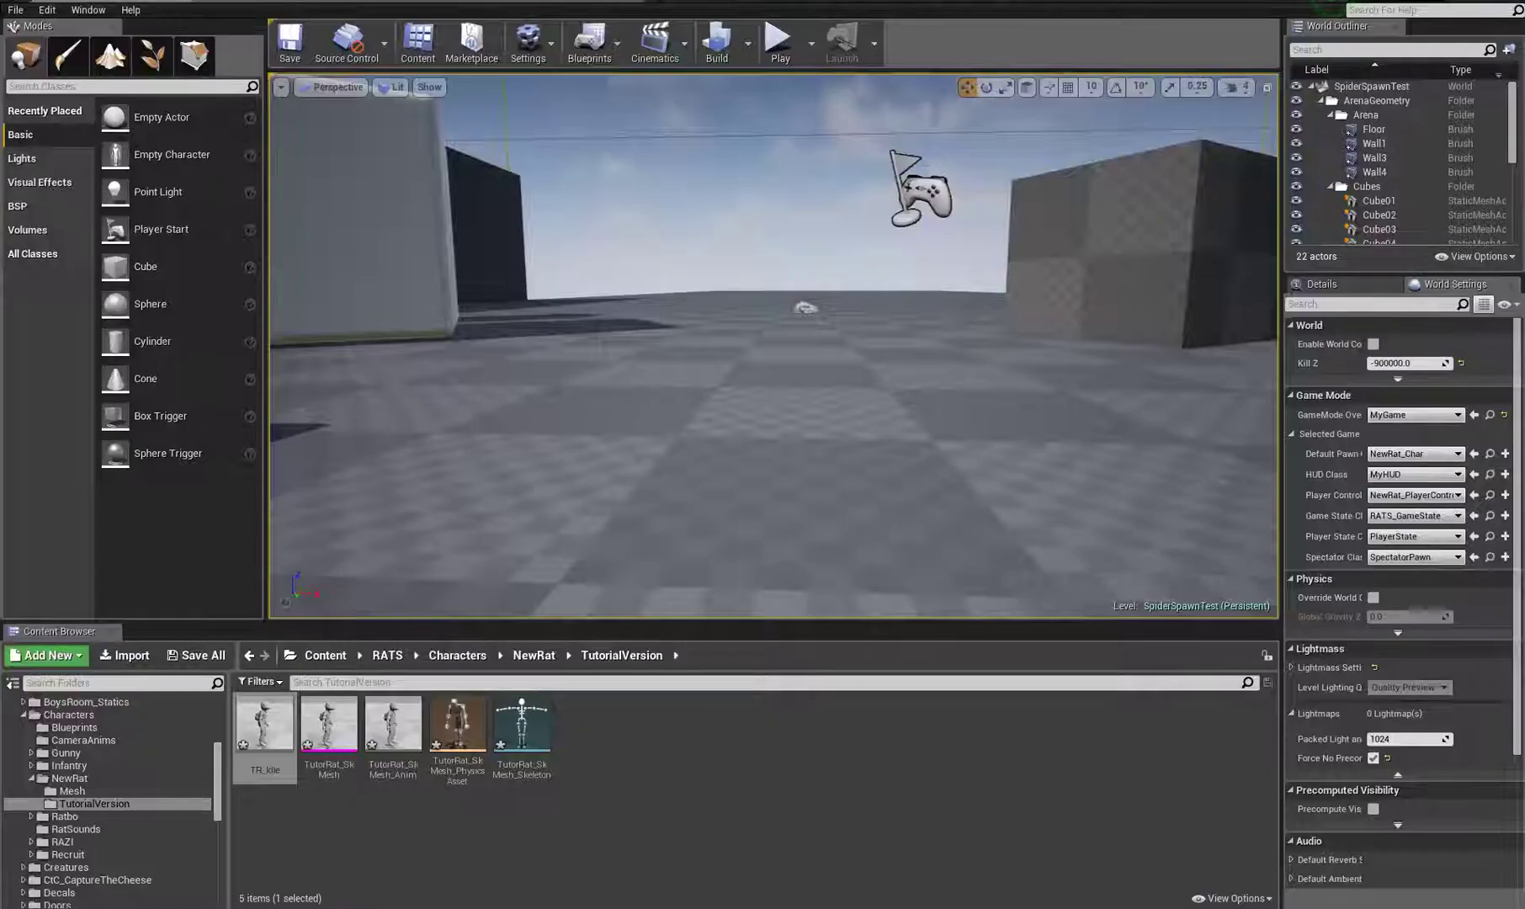
pyautogui.hotkey('alt', 'Tab')
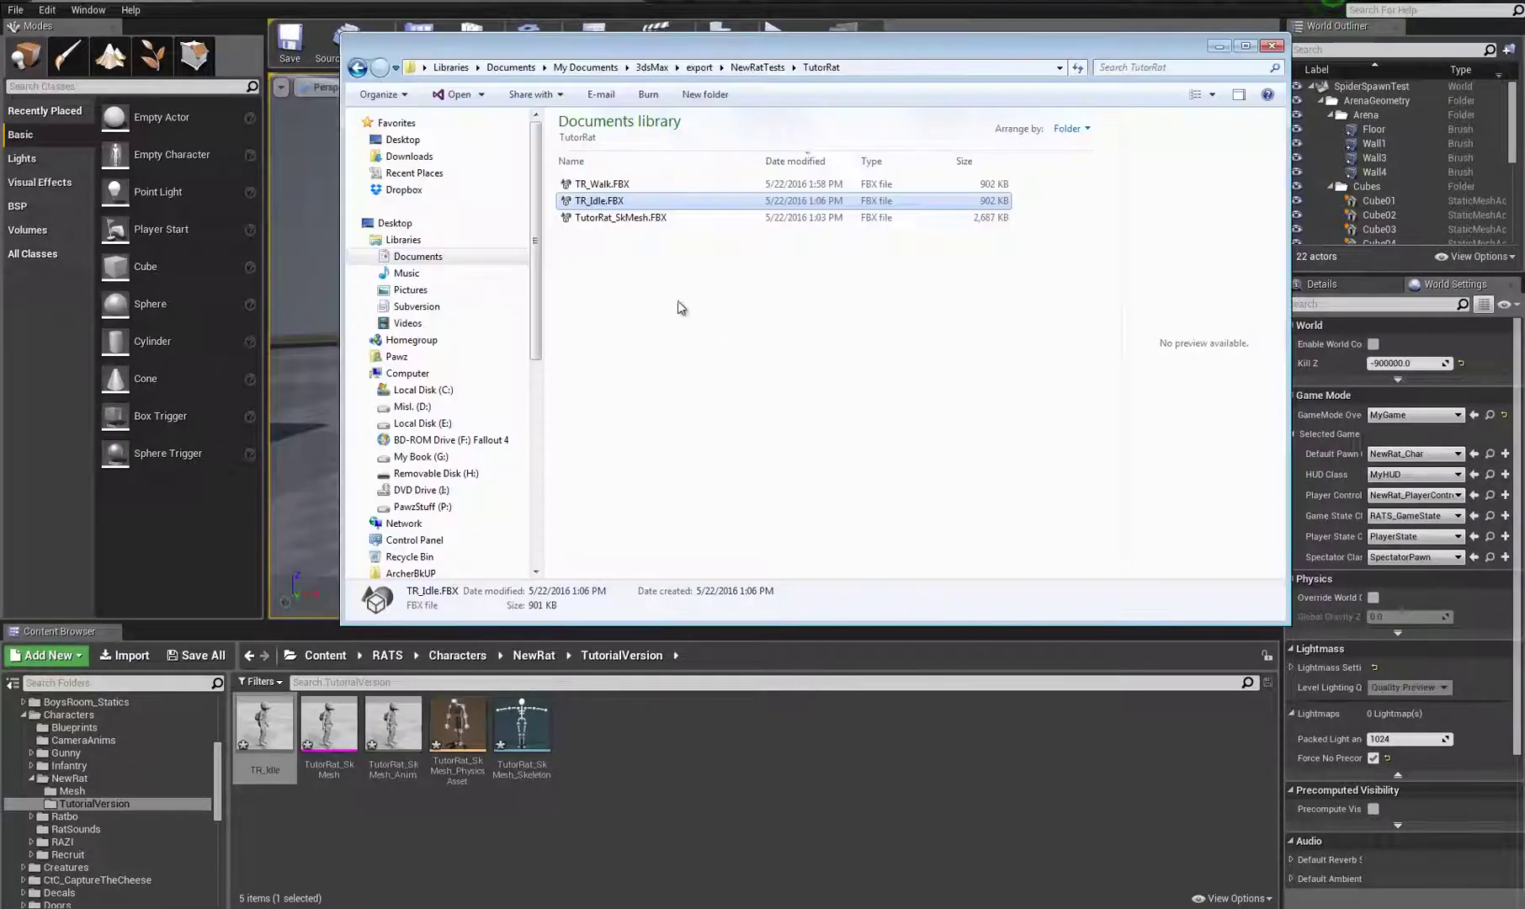
pyautogui.click(608, 184)
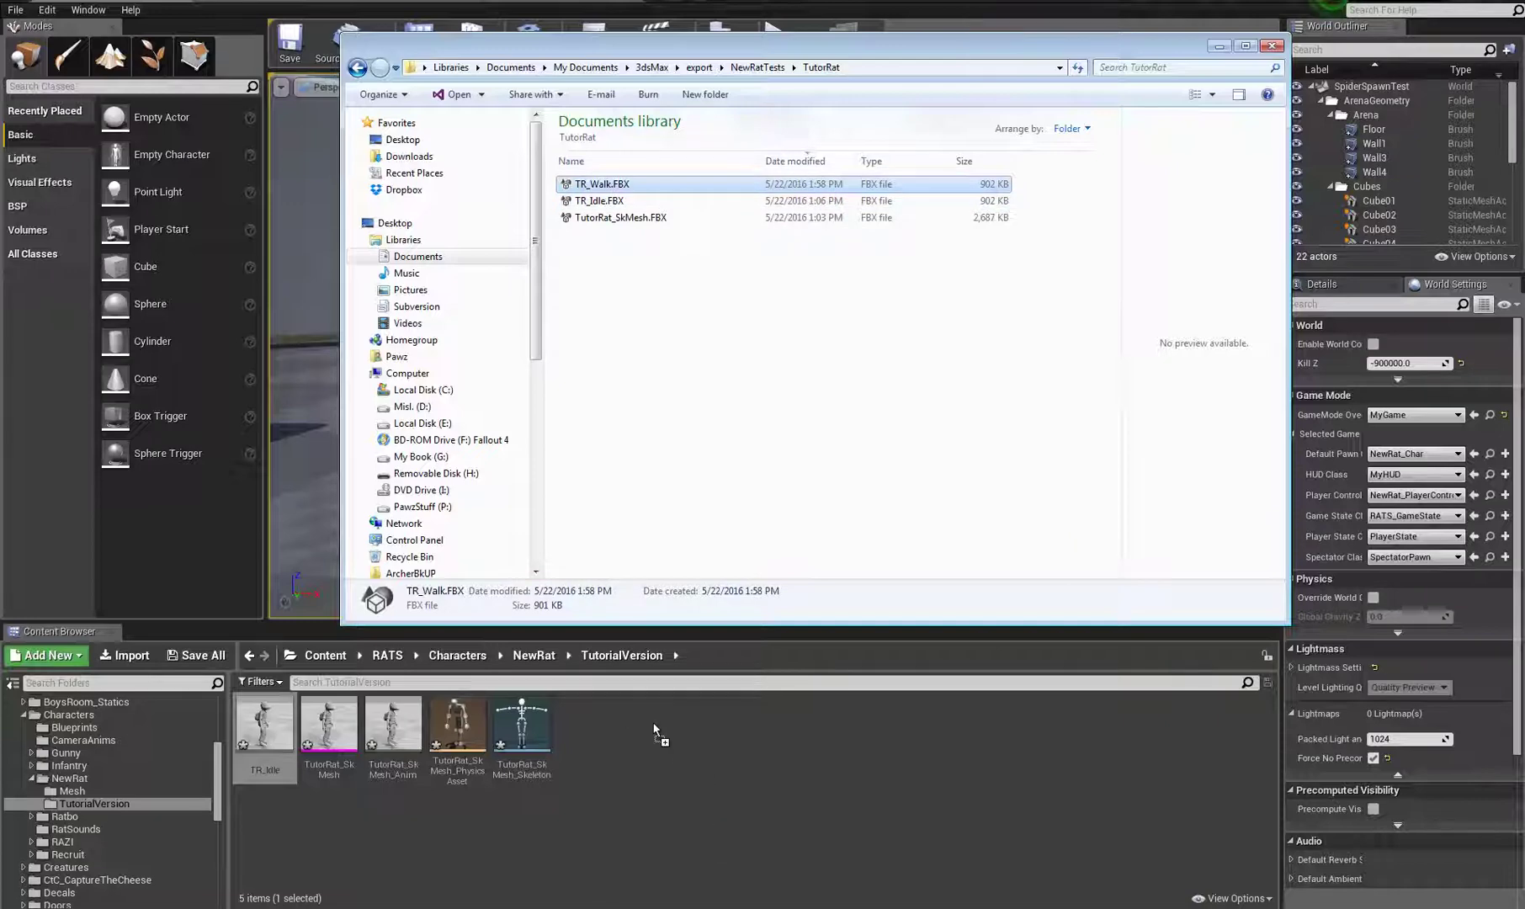
pyautogui.click(551, 845)
pyautogui.moveTo(747, 395); pyautogui.dragTo(737, 146)
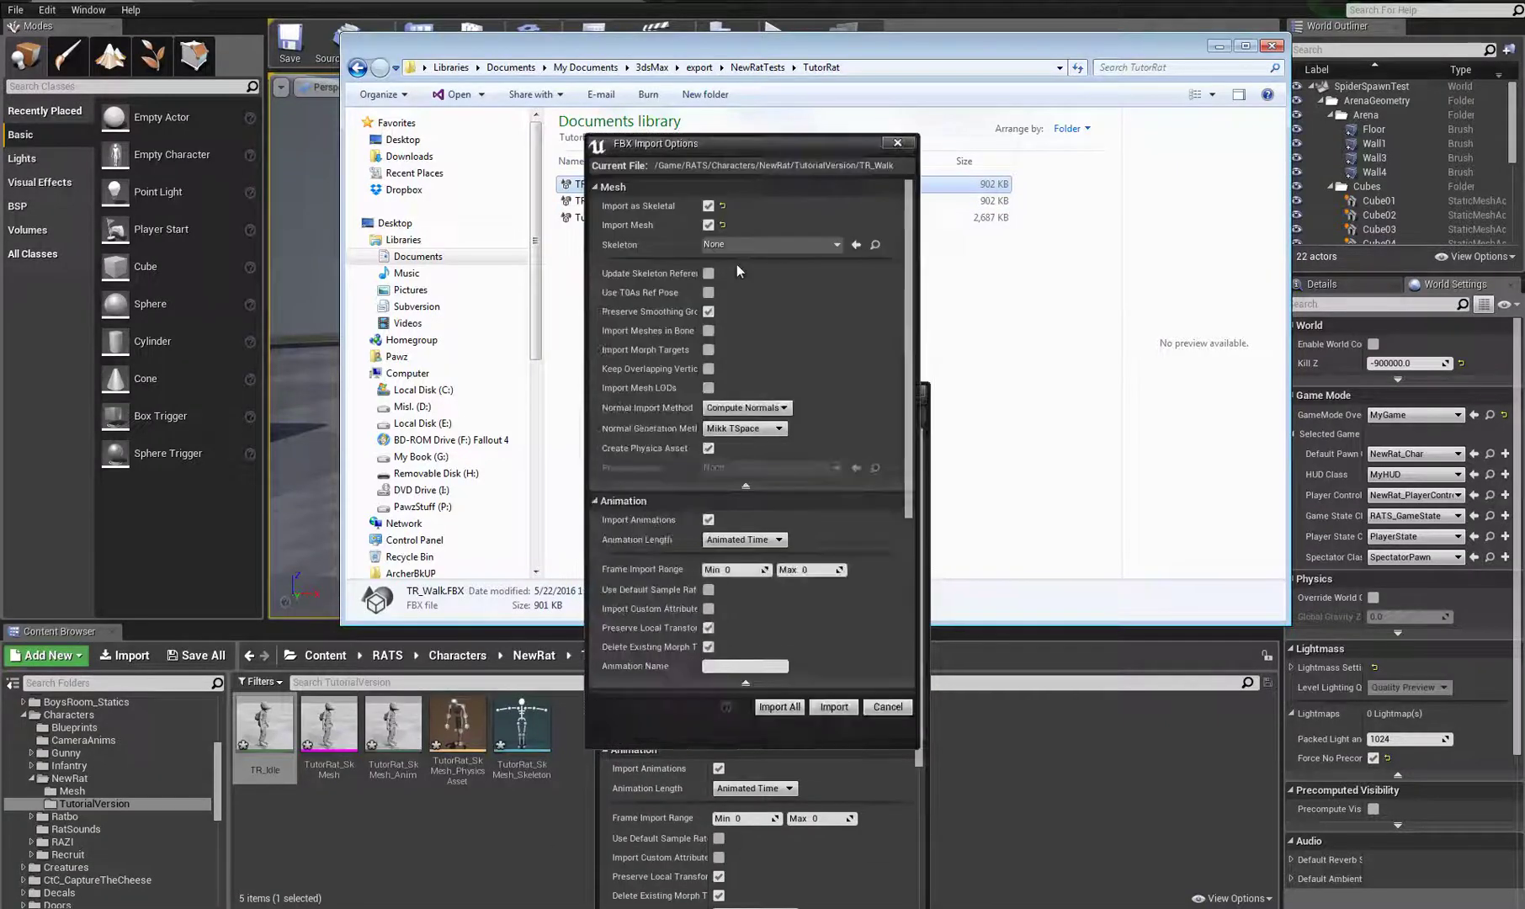
# Step: Import TR_Walk as animation only, with Import Mesh off and TutorRat_SkMesh_Skeleton as the skeleton
pyautogui.click(709, 225)
pyautogui.click(765, 221)
pyautogui.write('tut')
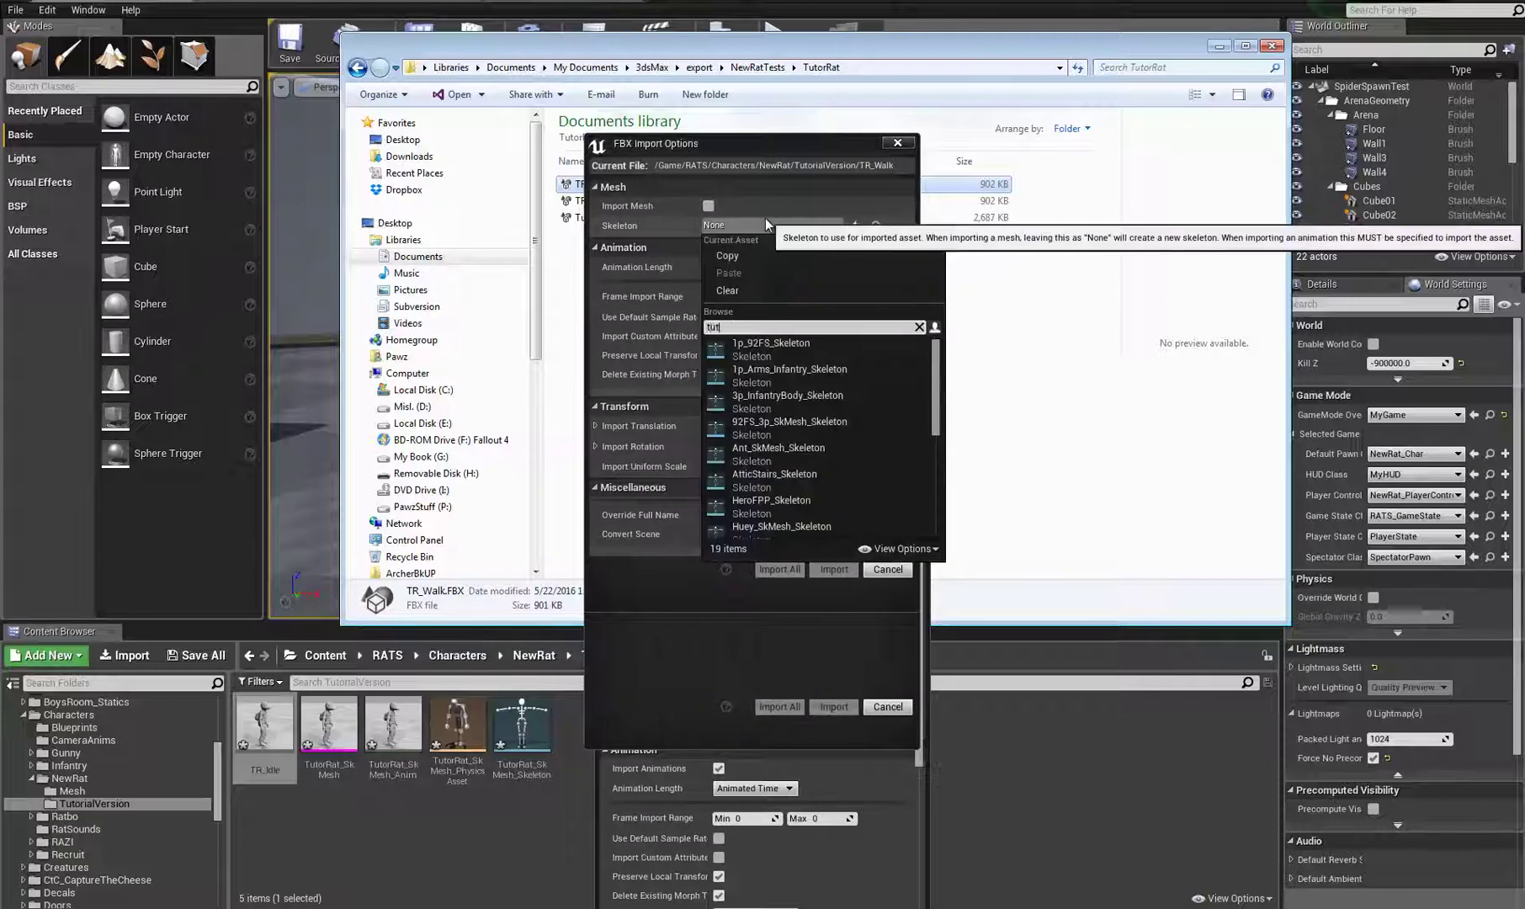
pyautogui.click(789, 345)
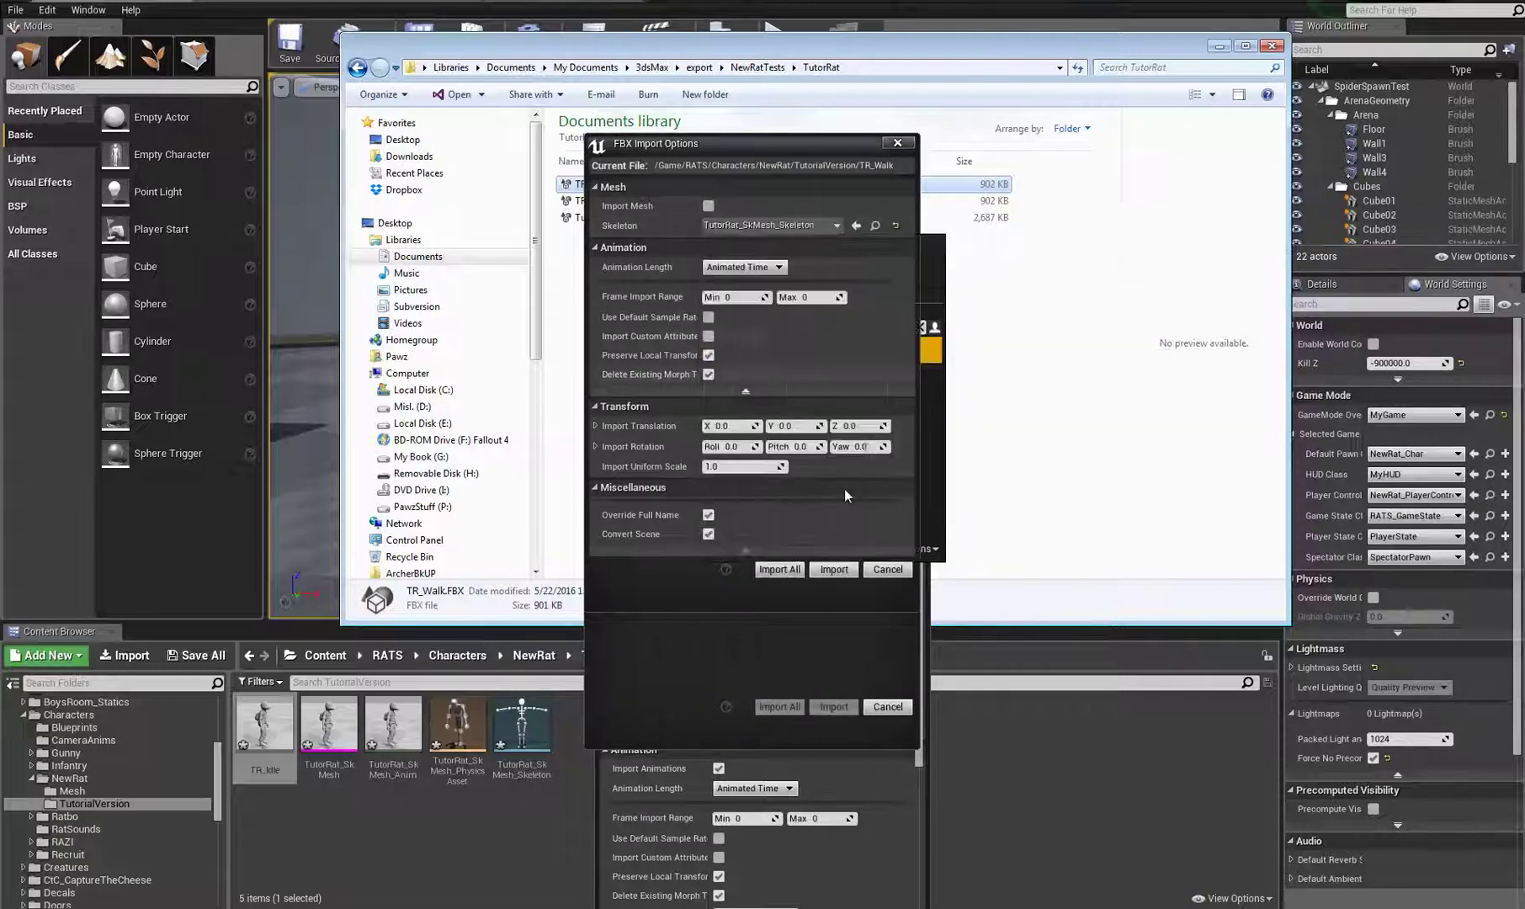
pyautogui.click(834, 569)
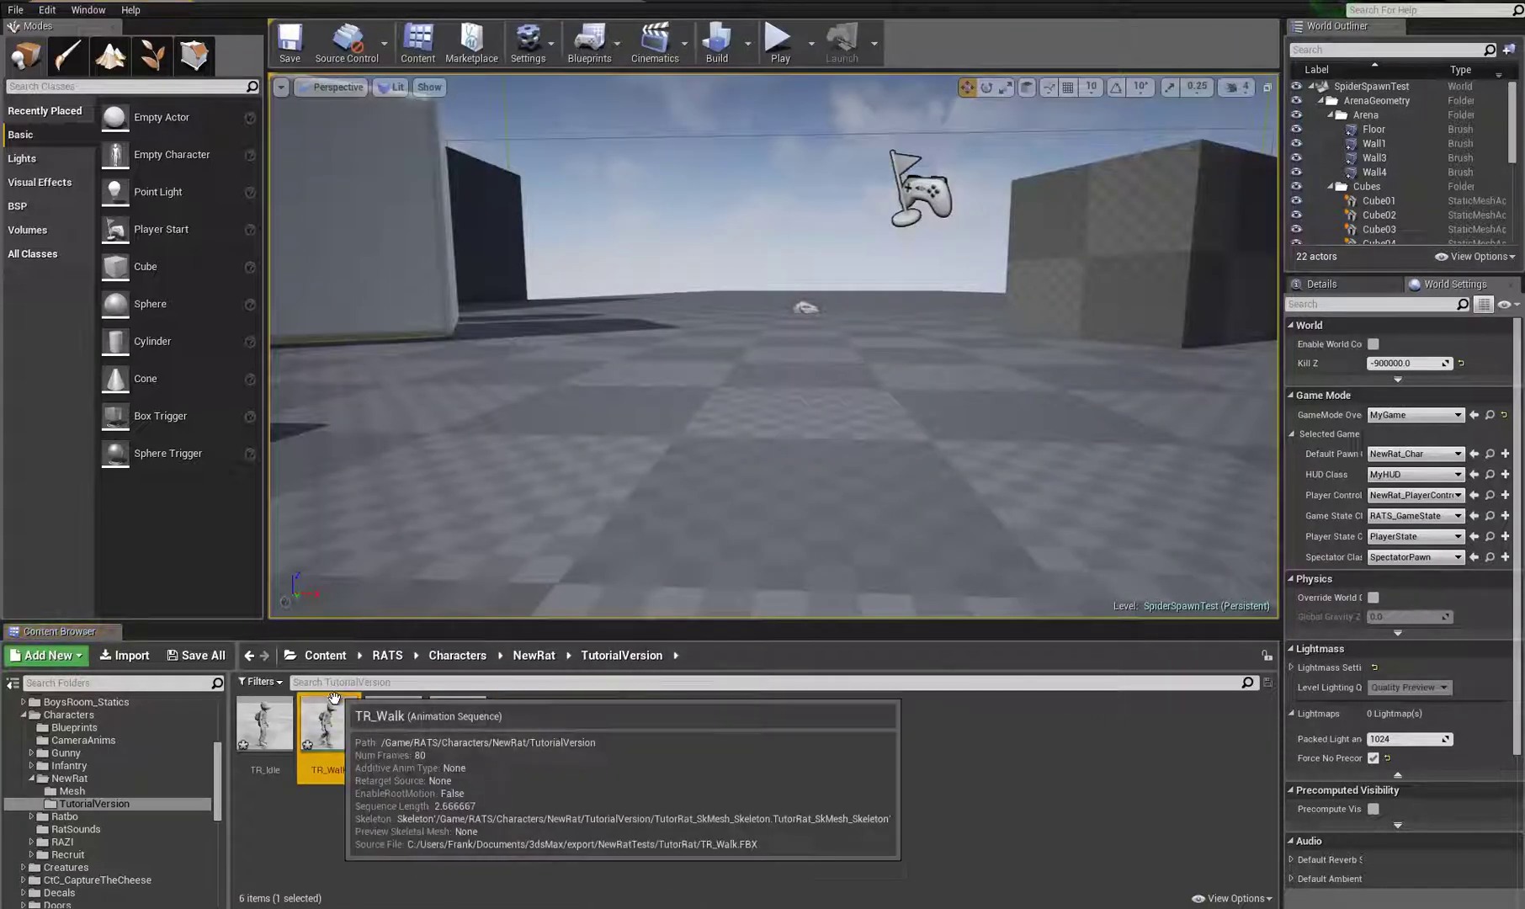
# Step: Open the TR_Walk animation and examine the walk cycle from the front and from behind
pyautogui.doubleClick(329, 733)
pyautogui.scroll(-5, 892, 419)
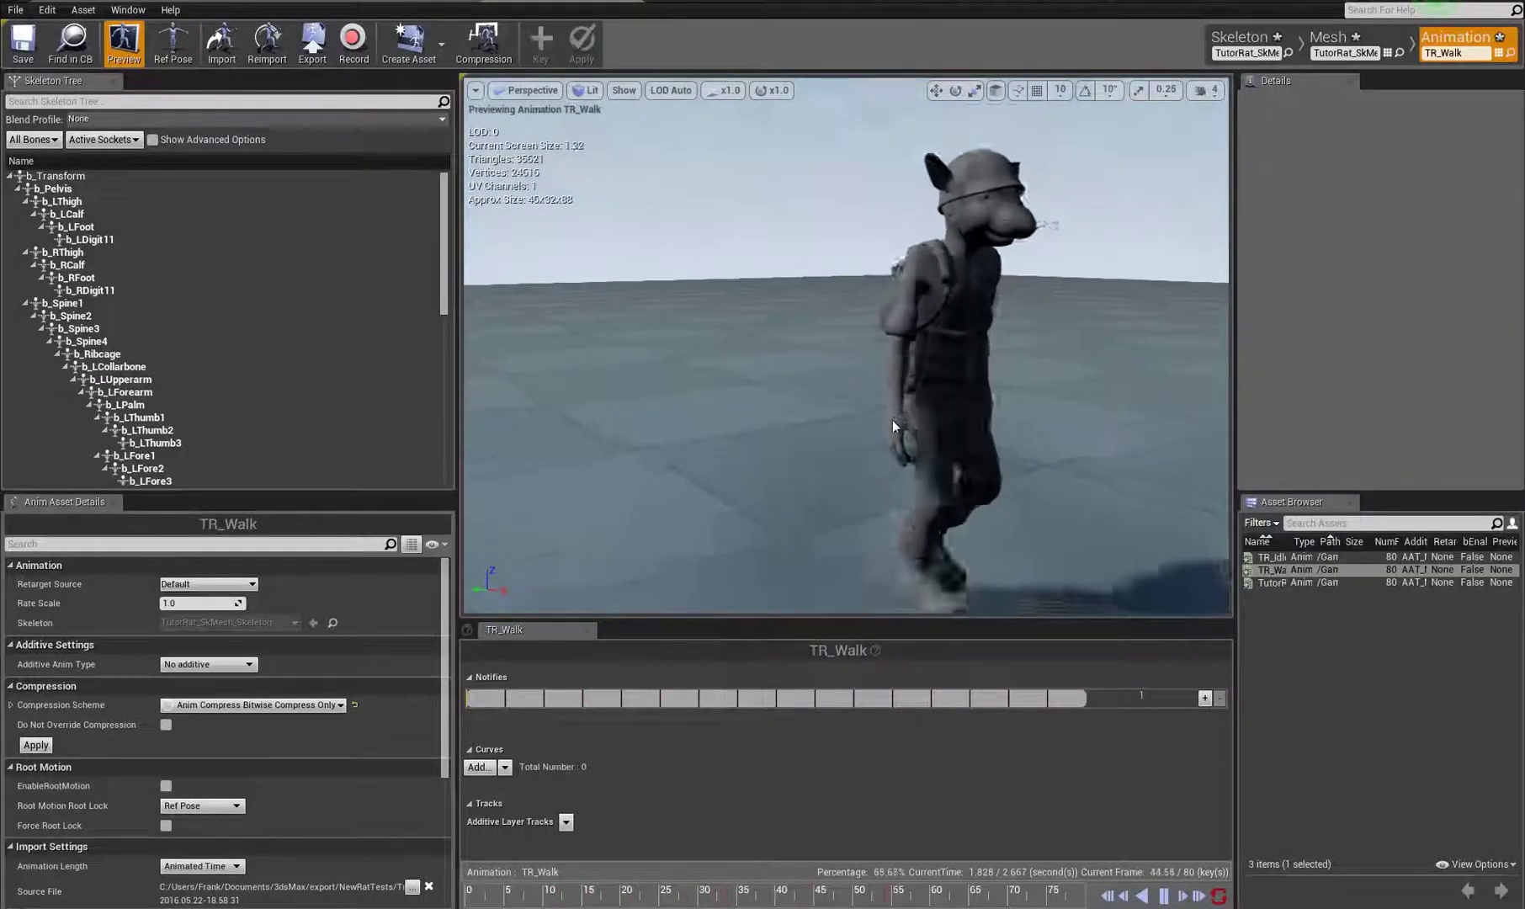
pyautogui.scroll(10, 662, 329)
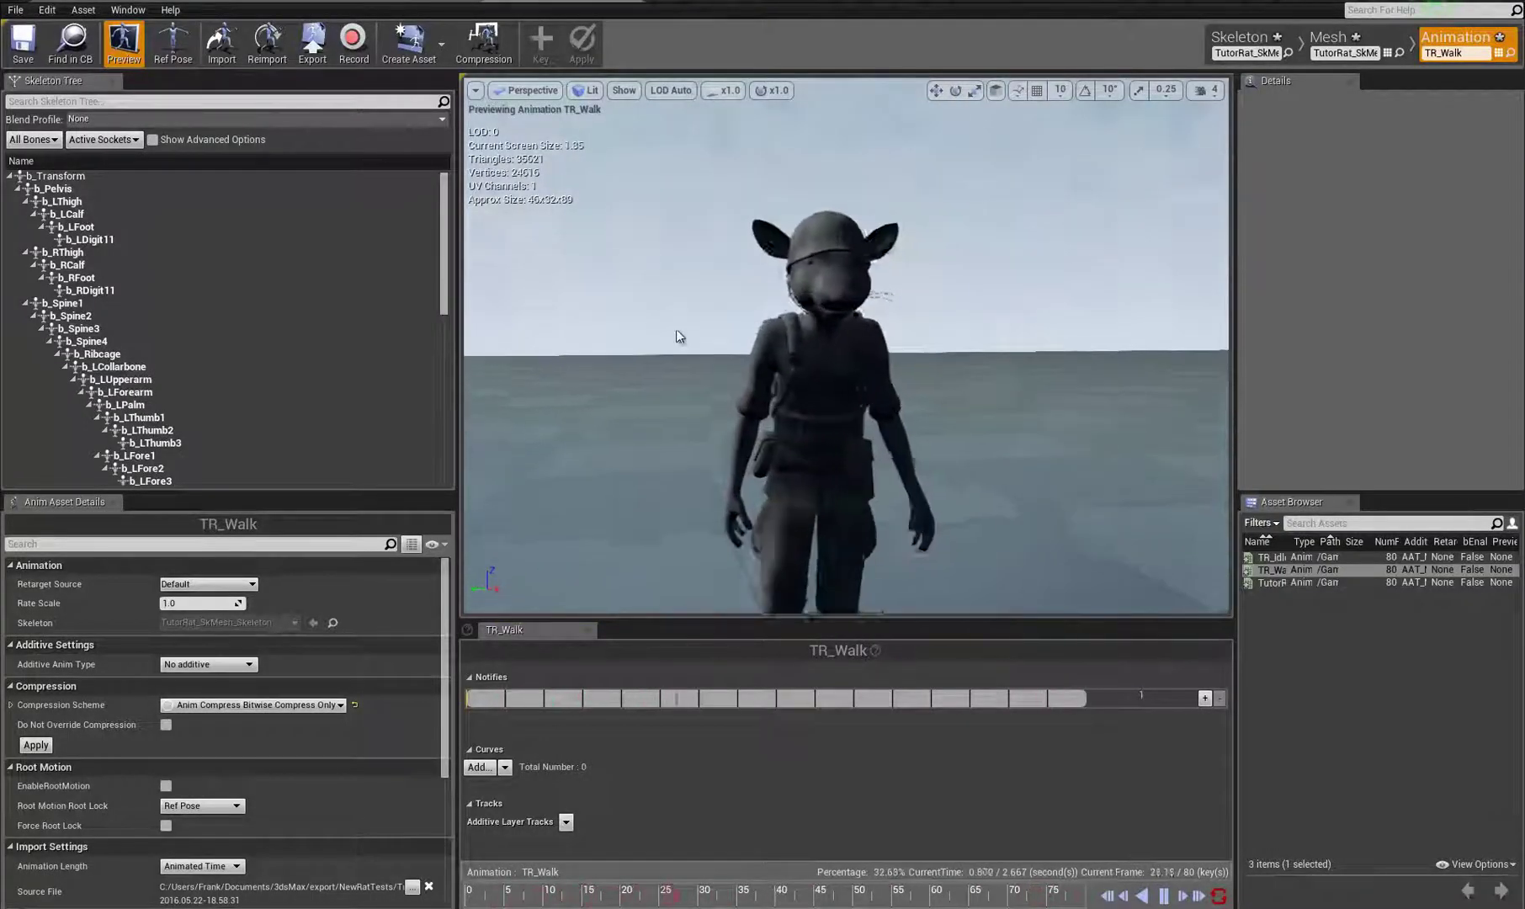
pyautogui.scroll(-6, 662, 327)
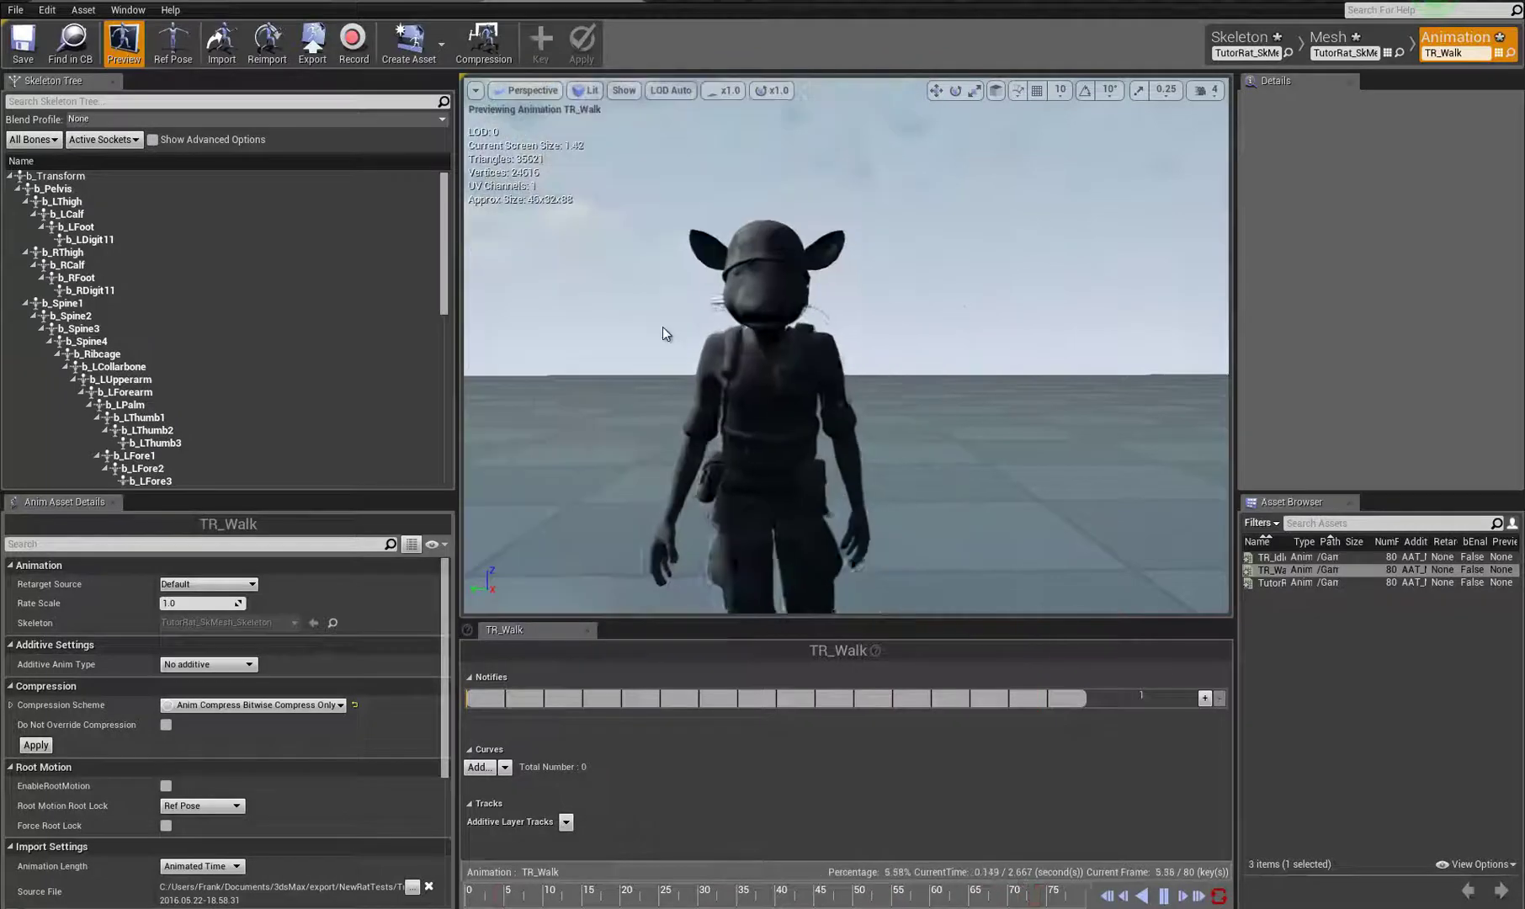
pyautogui.keyDown('alt'); pyautogui.moveTo(662, 327); pyautogui.dragTo(1515, 547); pyautogui.keyUp('alt')
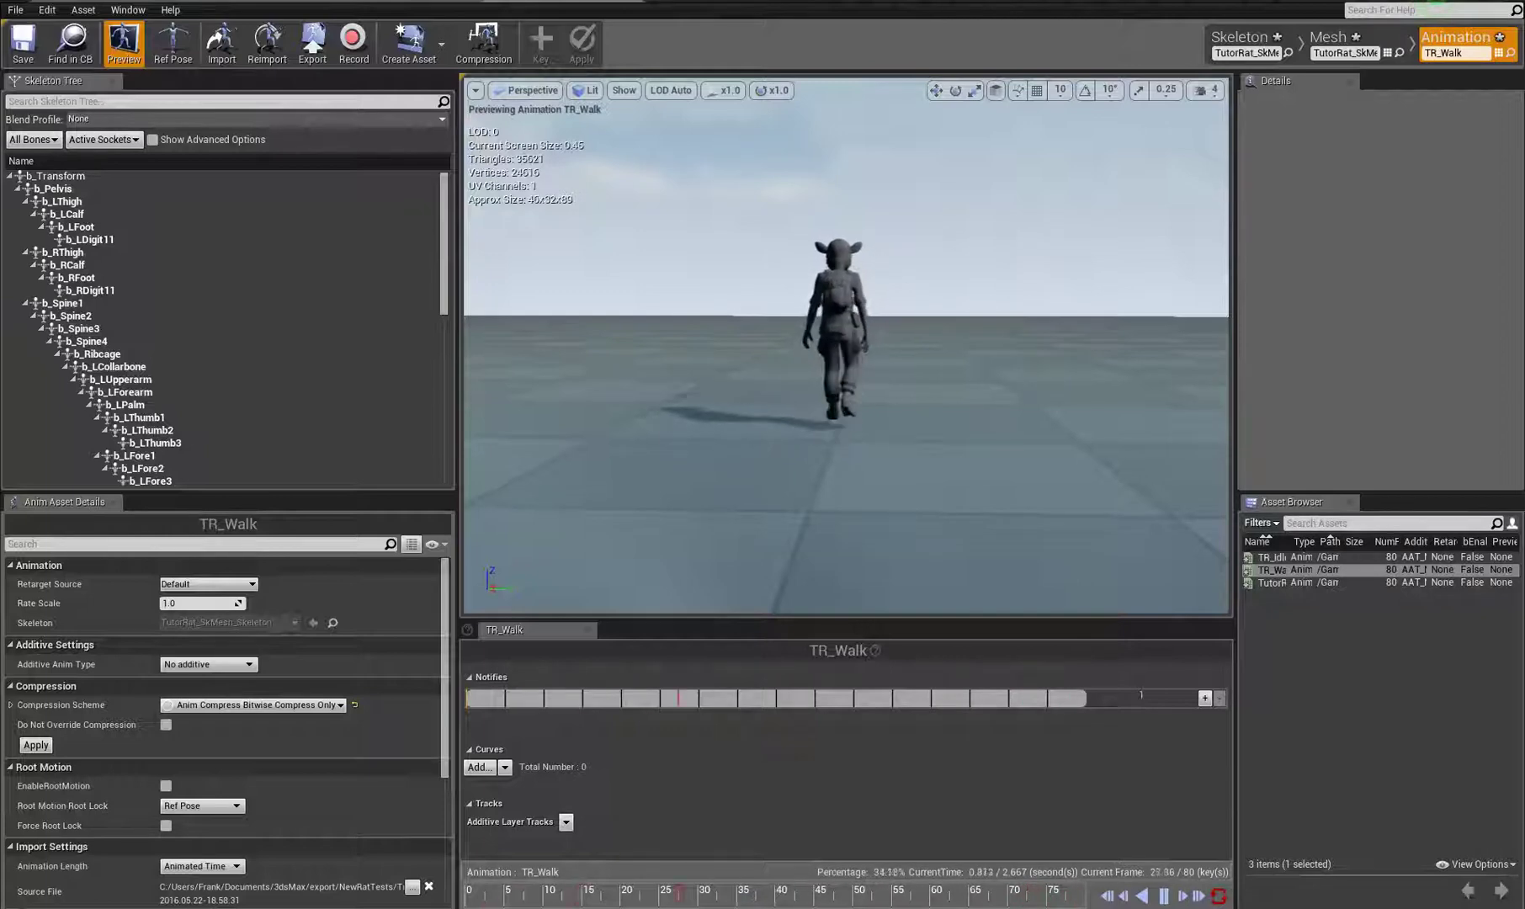
# Step: Enable root motion on the TR_Walk animation and check the rat's head, feet and body during playback
pyautogui.click(166, 785)
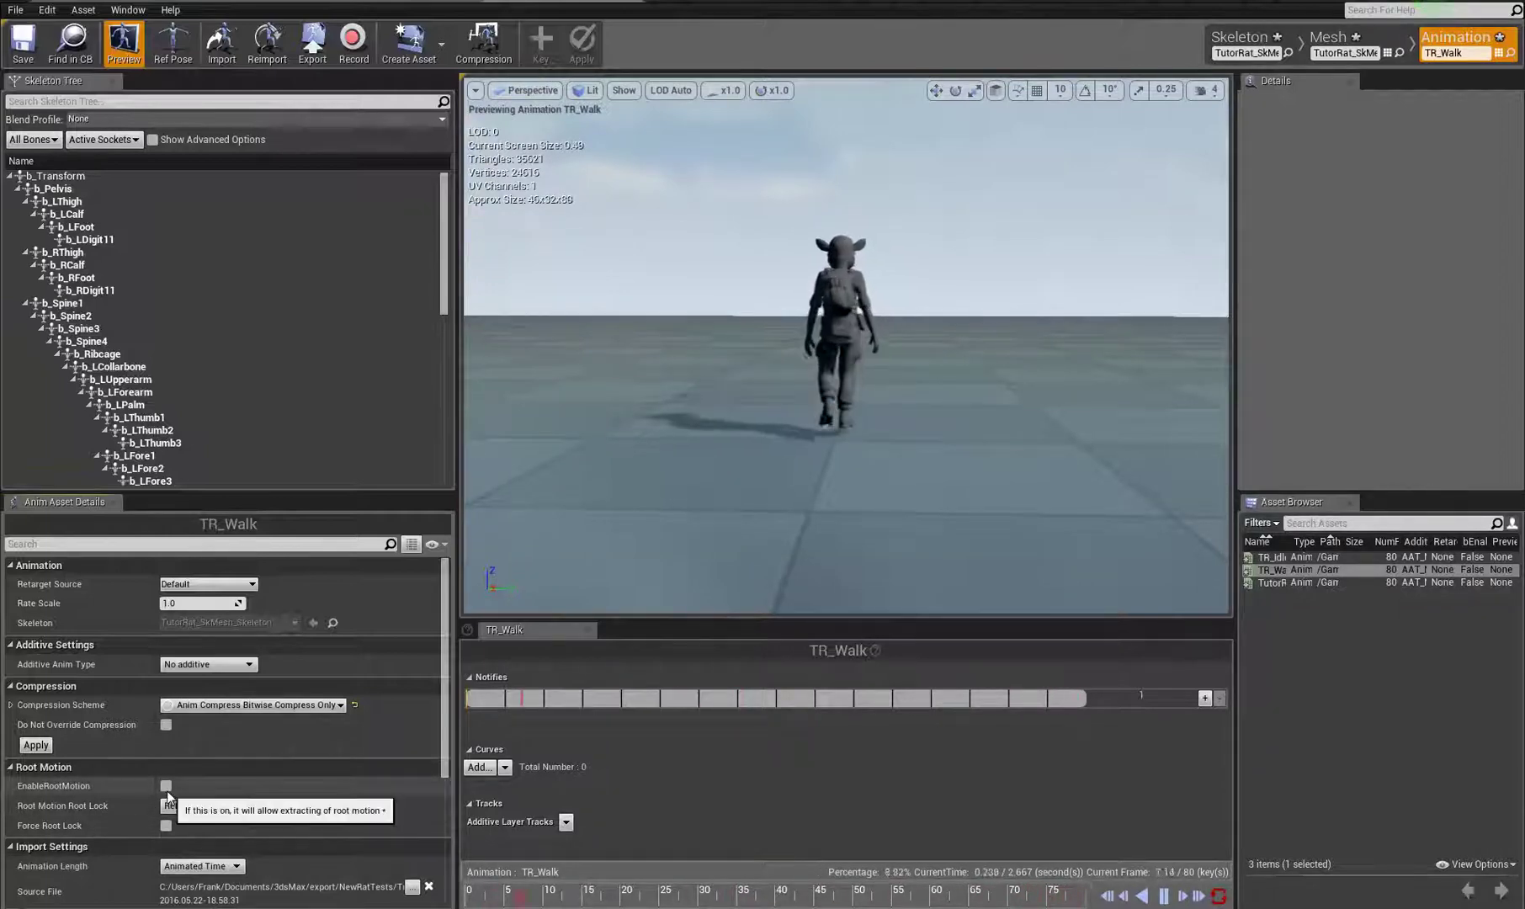
pyautogui.keyDown('alt'); pyautogui.moveTo(947, 439); pyautogui.dragTo(299, 198); pyautogui.keyUp('alt')
pyautogui.scroll(-4, 1006, 458)
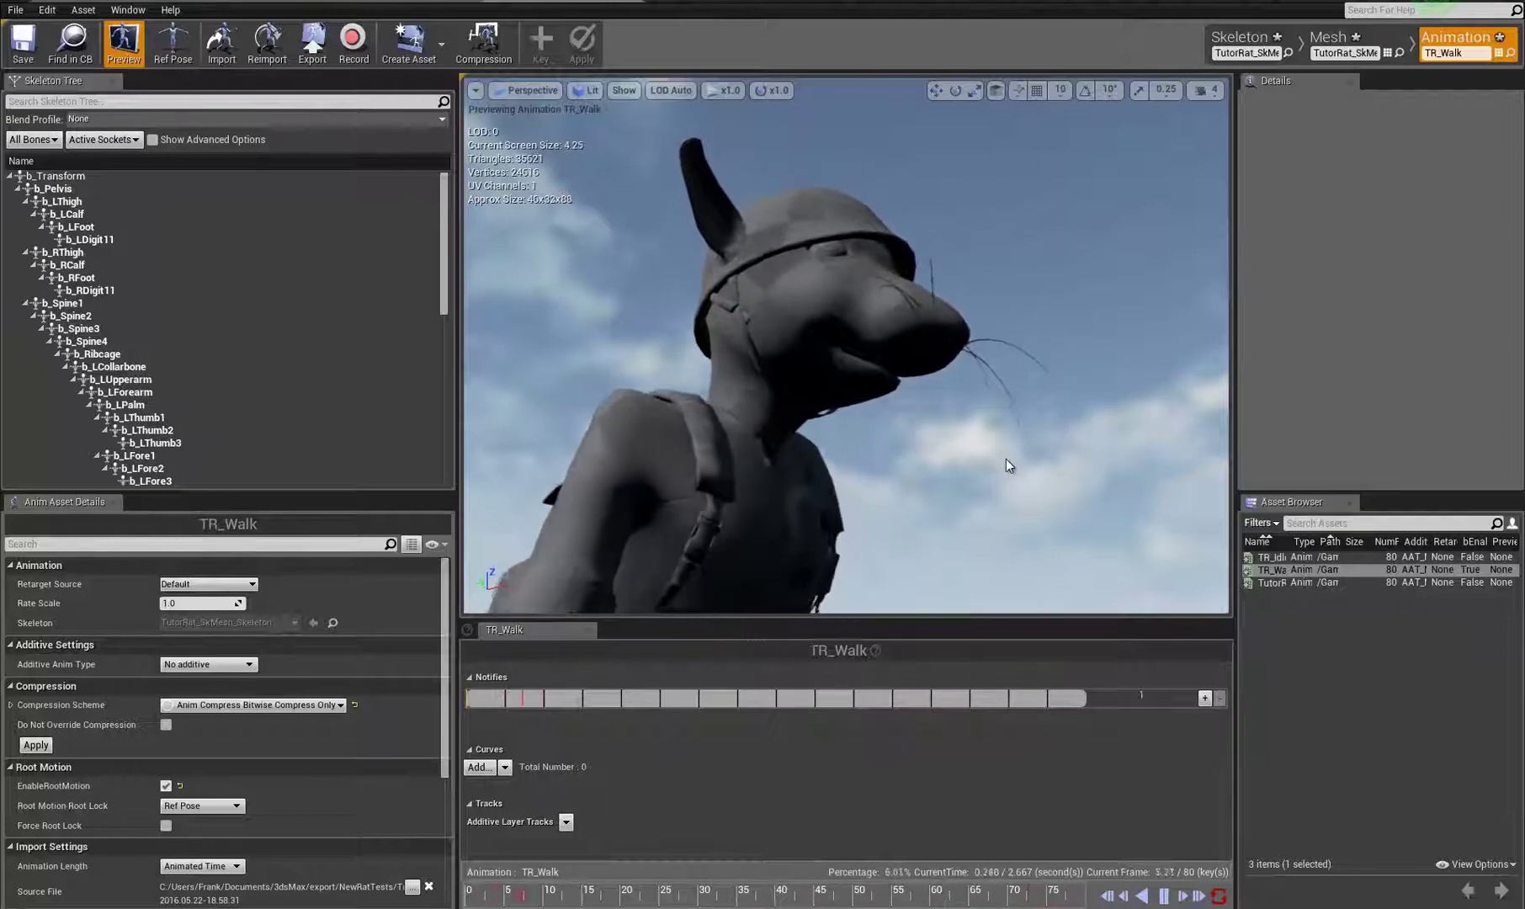
pyautogui.keyDown('alt'); pyautogui.moveTo(962, 428); pyautogui.dragTo(897, 816); pyautogui.keyUp('alt')
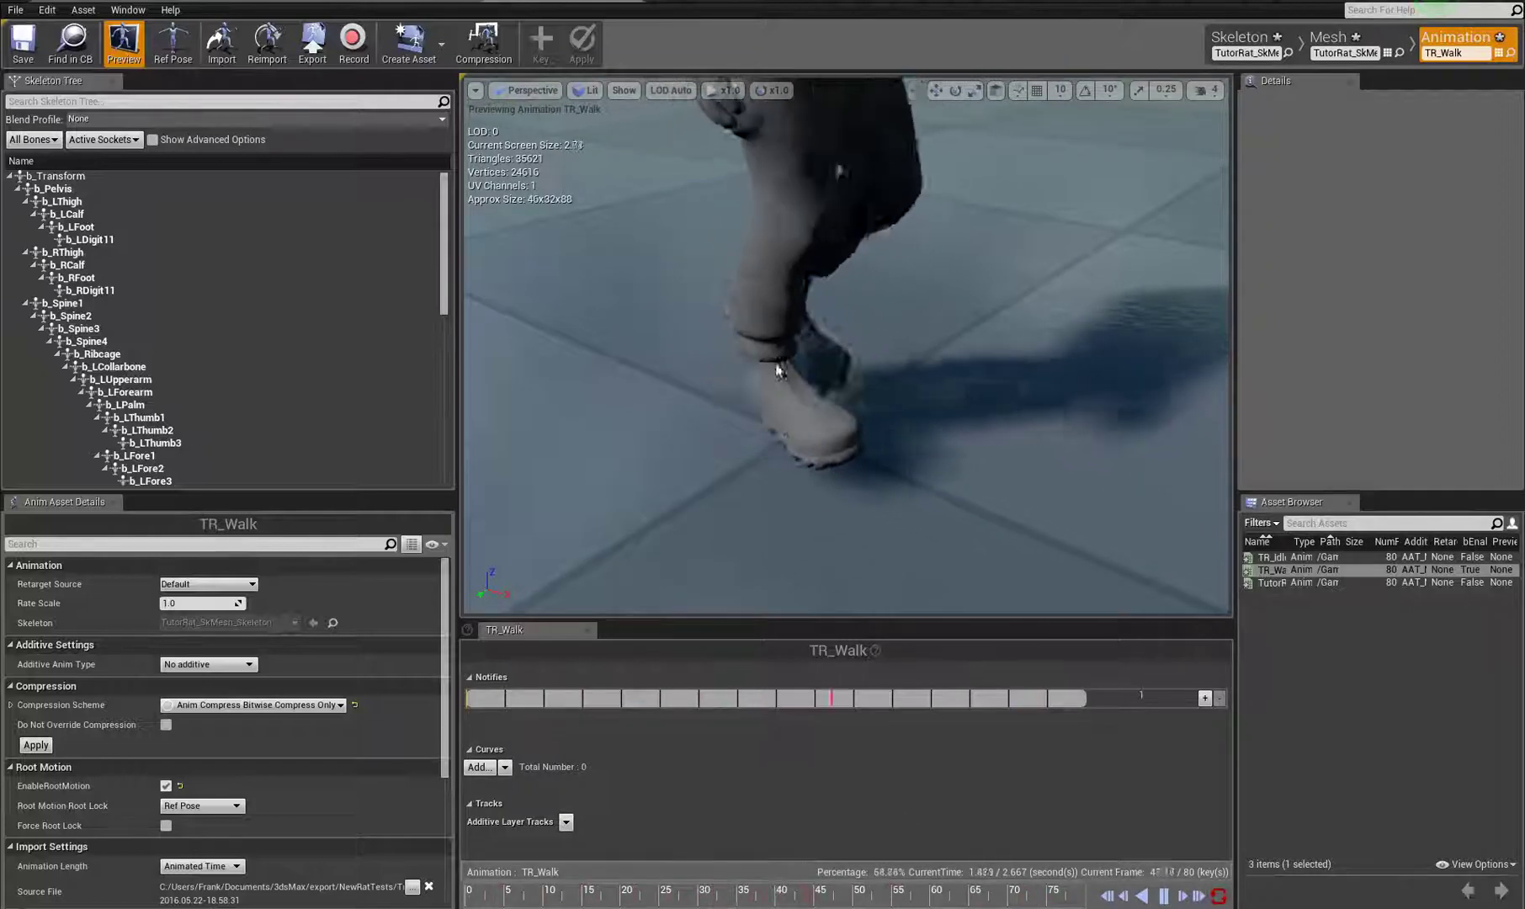
pyautogui.moveTo(887, 296); pyautogui.dragTo(890, 38, button='right')
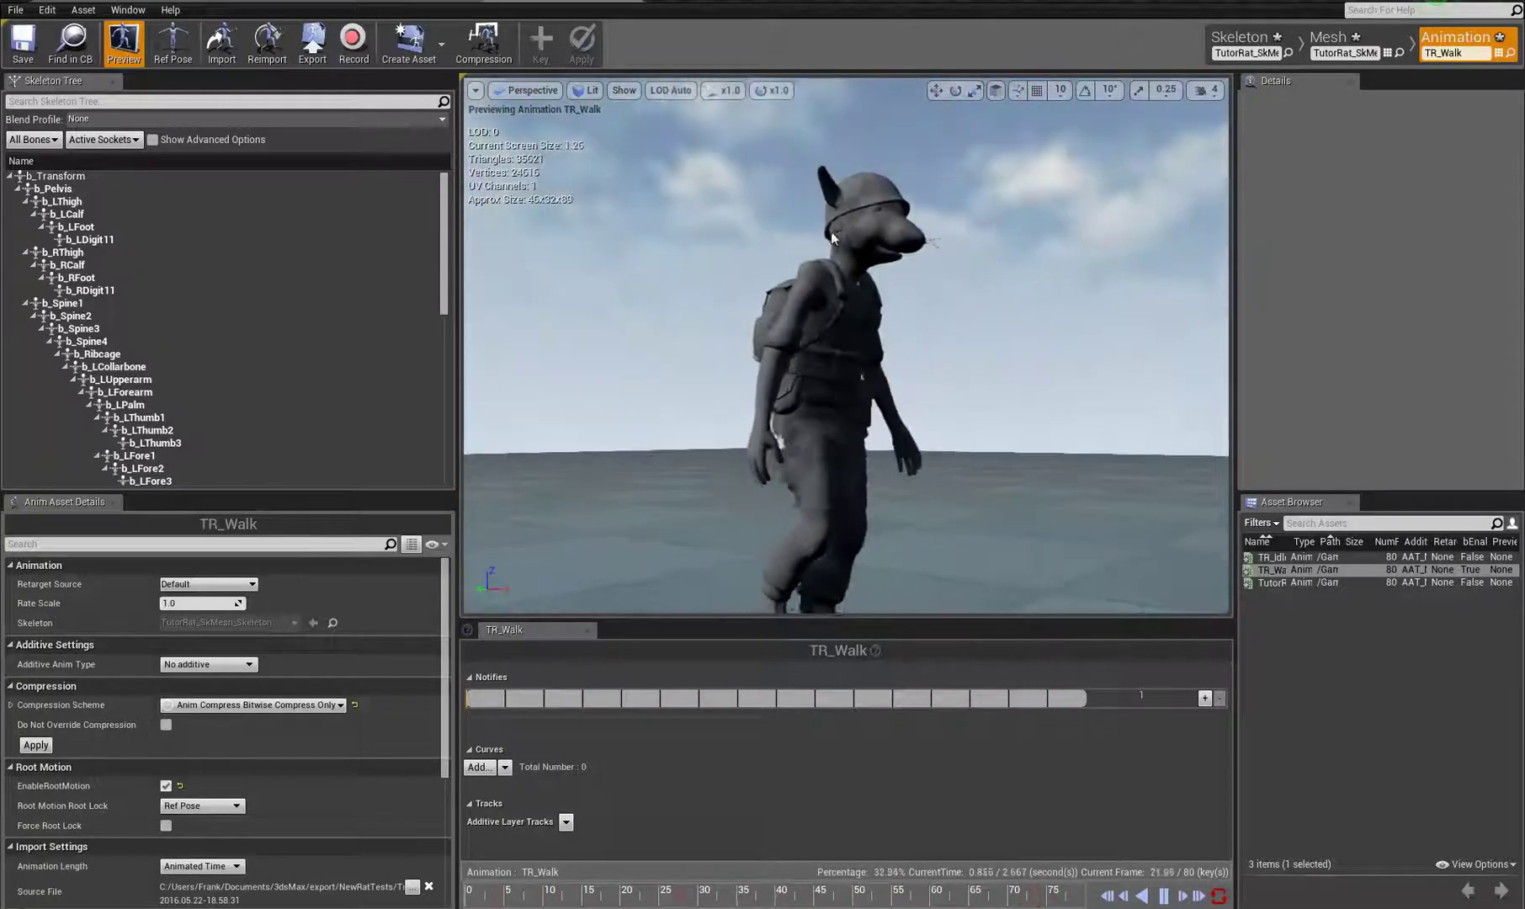
# Step: Open the TR_Idle animation, select the b_Transform root bone and examine the skeleton over the rat's body
pyautogui.doubleClick(1298, 556)
pyautogui.moveTo(945, 496); pyautogui.dragTo(945, 352, button='right')
pyautogui.scroll(5, 945, 351)
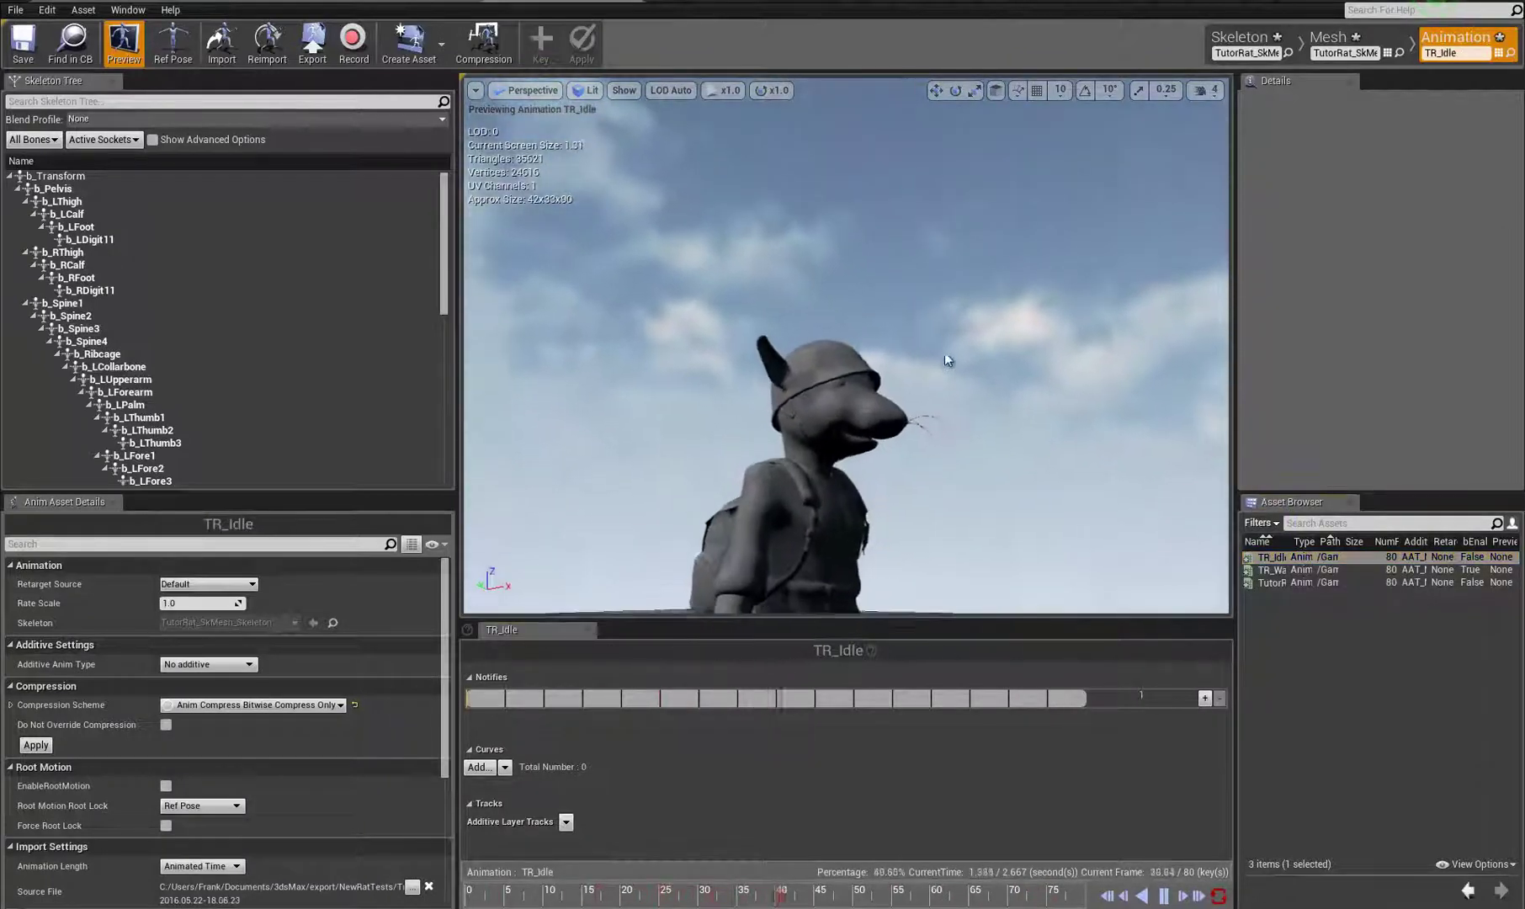
pyautogui.click(56, 176)
pyautogui.scroll(5, 755, 503)
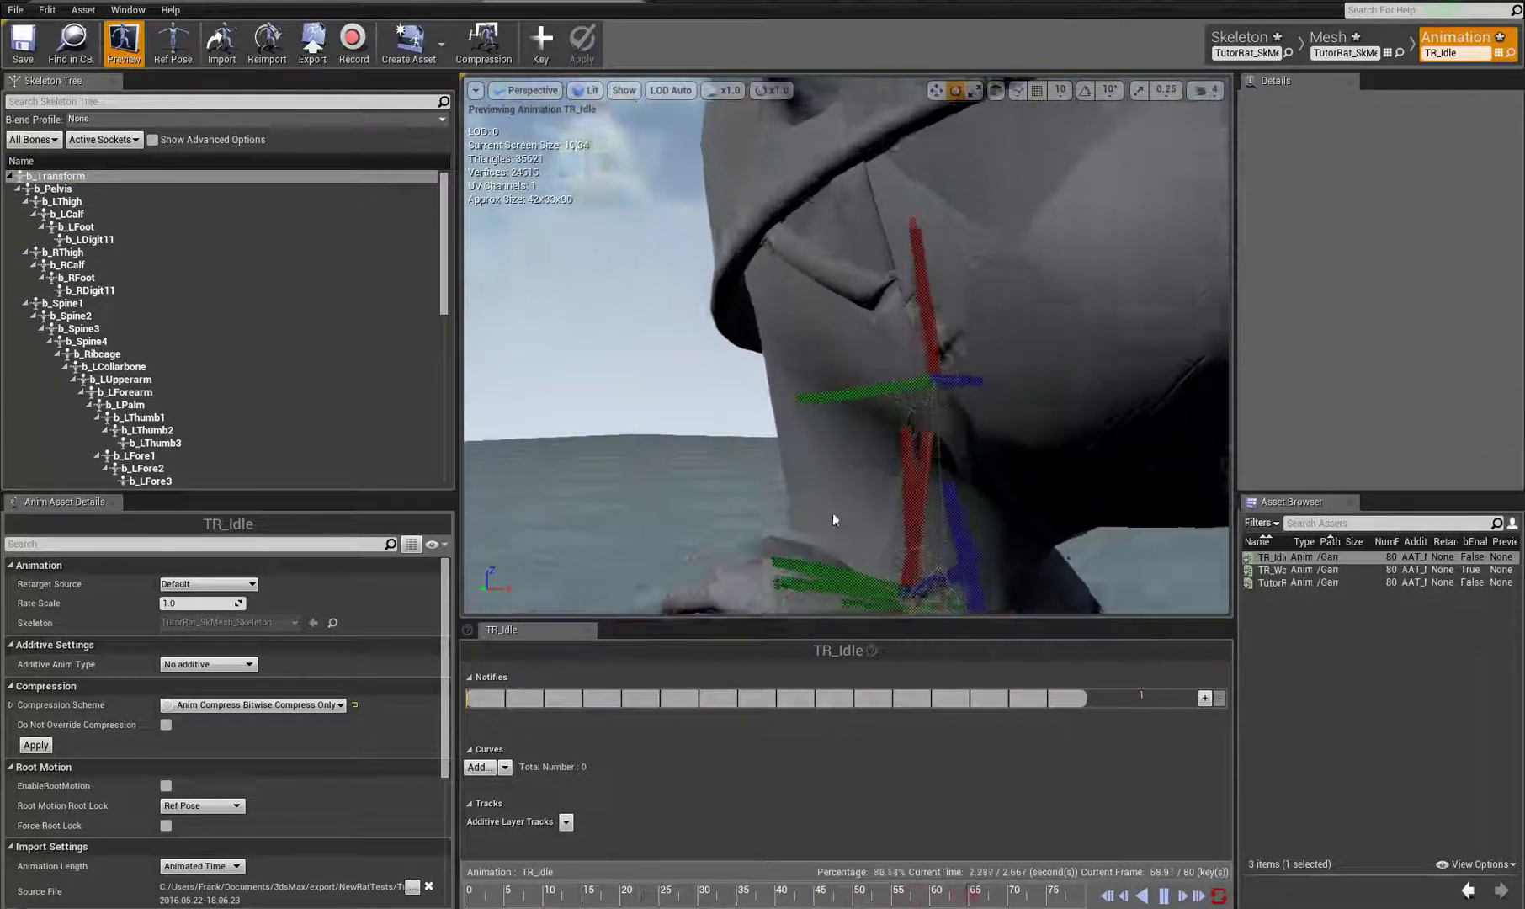
pyautogui.scroll(5, 917, 535)
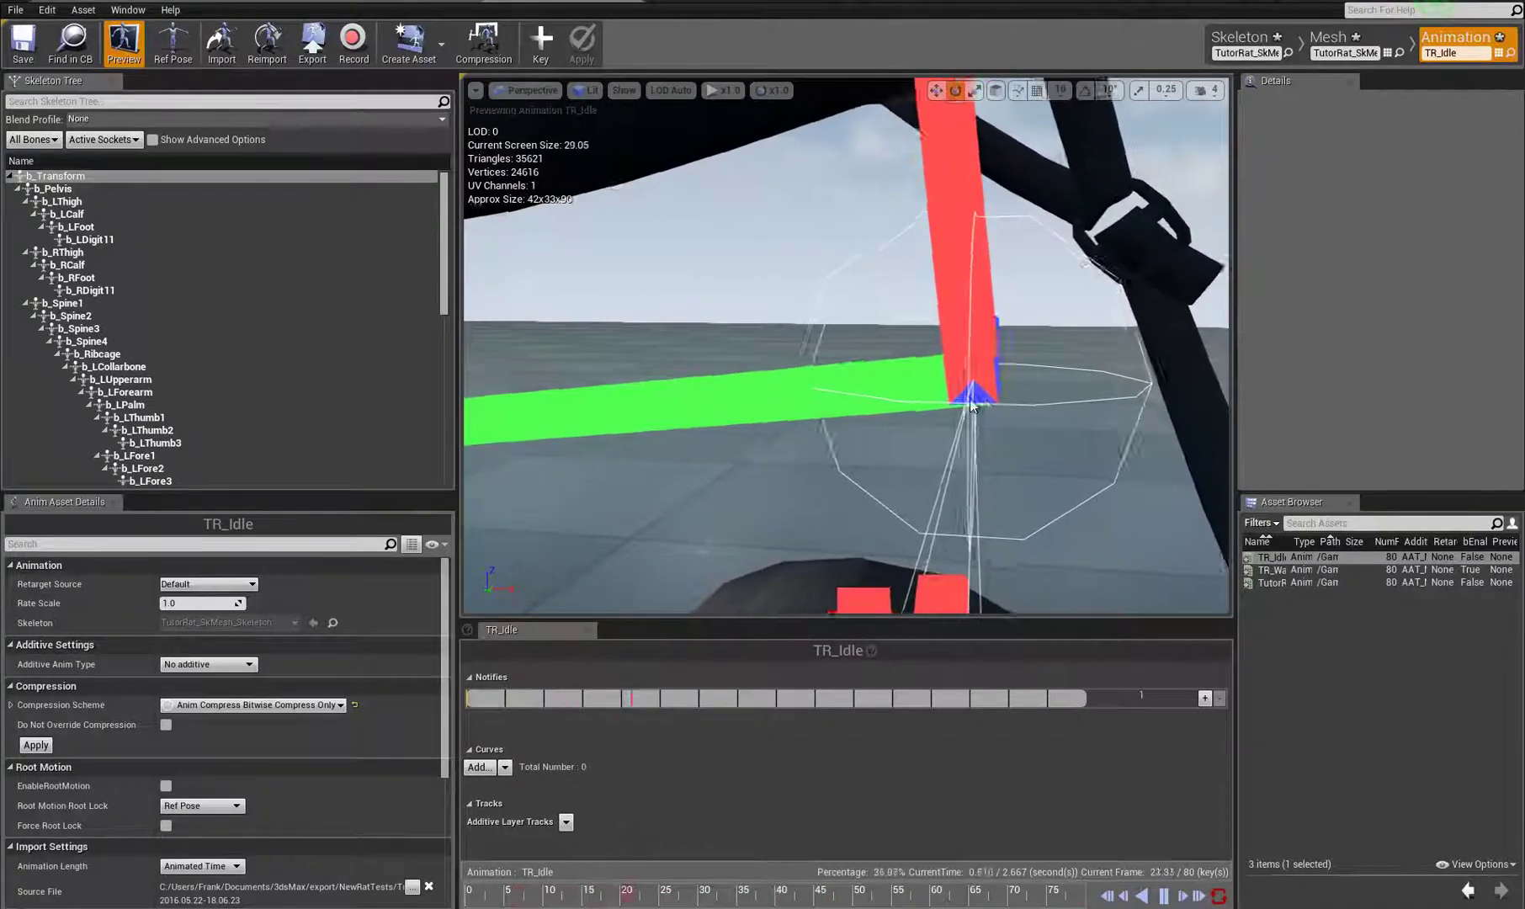
pyautogui.moveTo(989, 416); pyautogui.dragTo(978, 767, button='right')
pyautogui.press('s')
pyautogui.moveTo(977, 768); pyautogui.dragTo(935, 331)
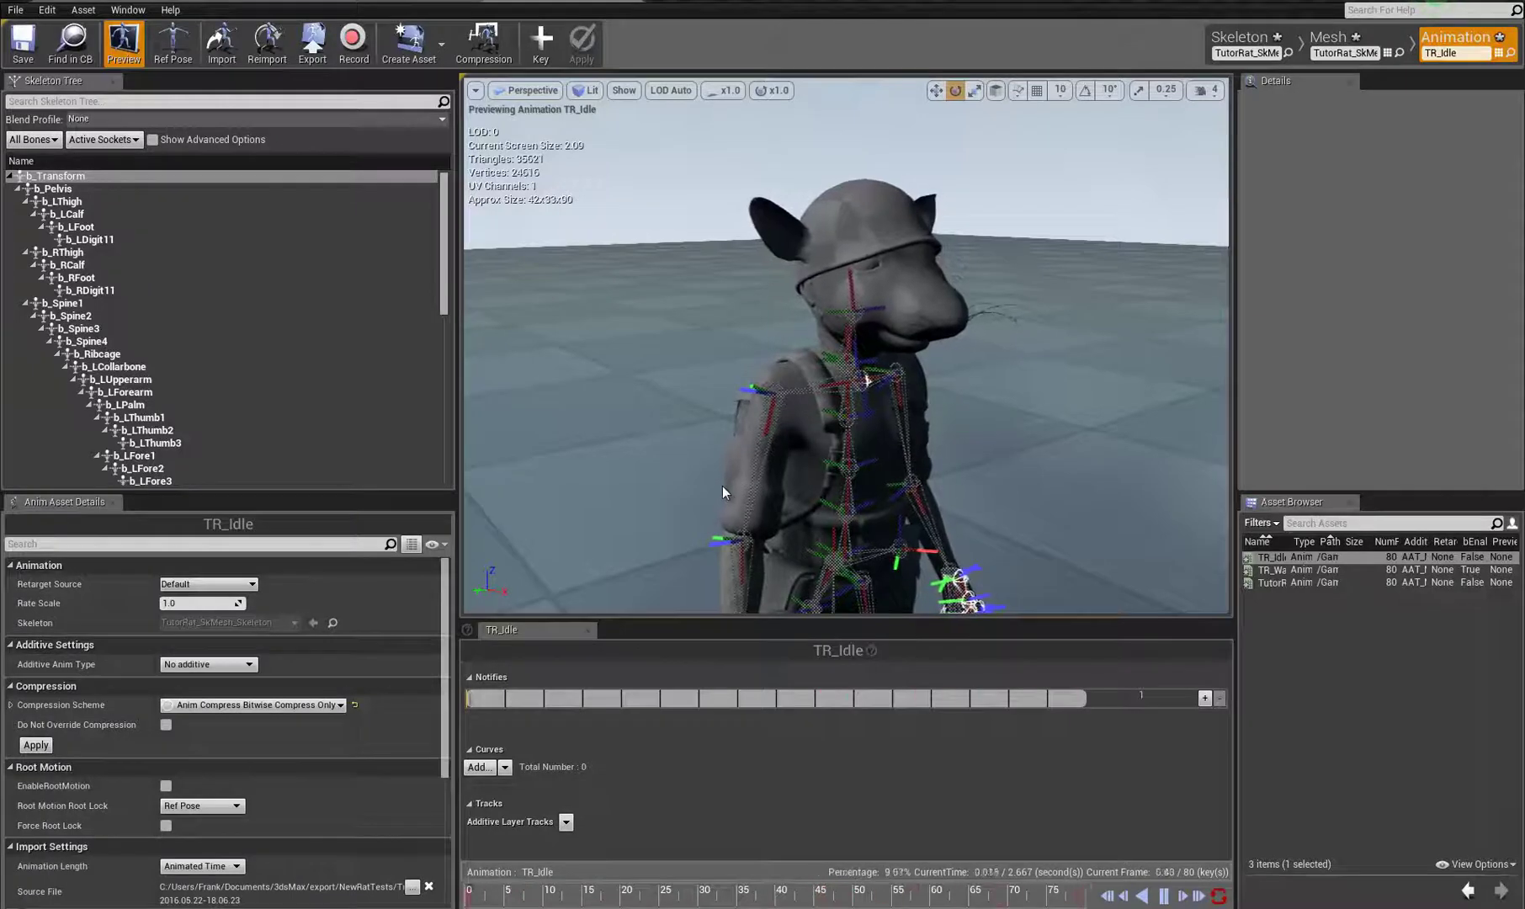
pyautogui.moveTo(801, 372); pyautogui.dragTo(1002, 472)
pyautogui.moveTo(1001, 471); pyautogui.dragTo(933, 476, button='right')
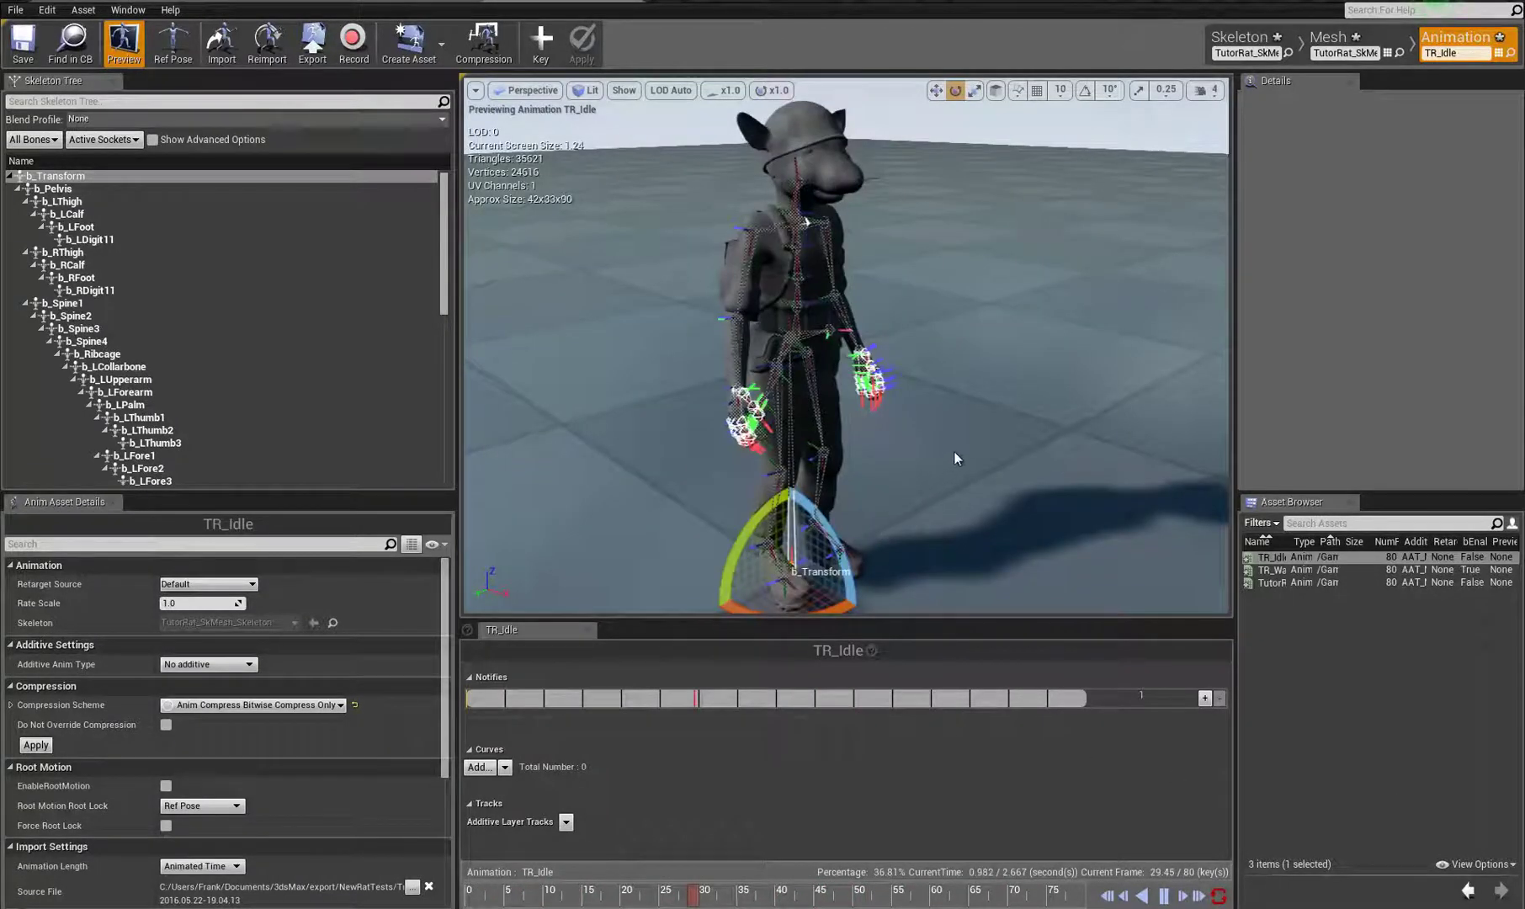
# Step: Examine the chest and collarbone joints of the TR_Idle skeleton up close
pyautogui.moveTo(955, 458); pyautogui.dragTo(794, 352, button='right')
pyautogui.scroll(6, 794, 353)
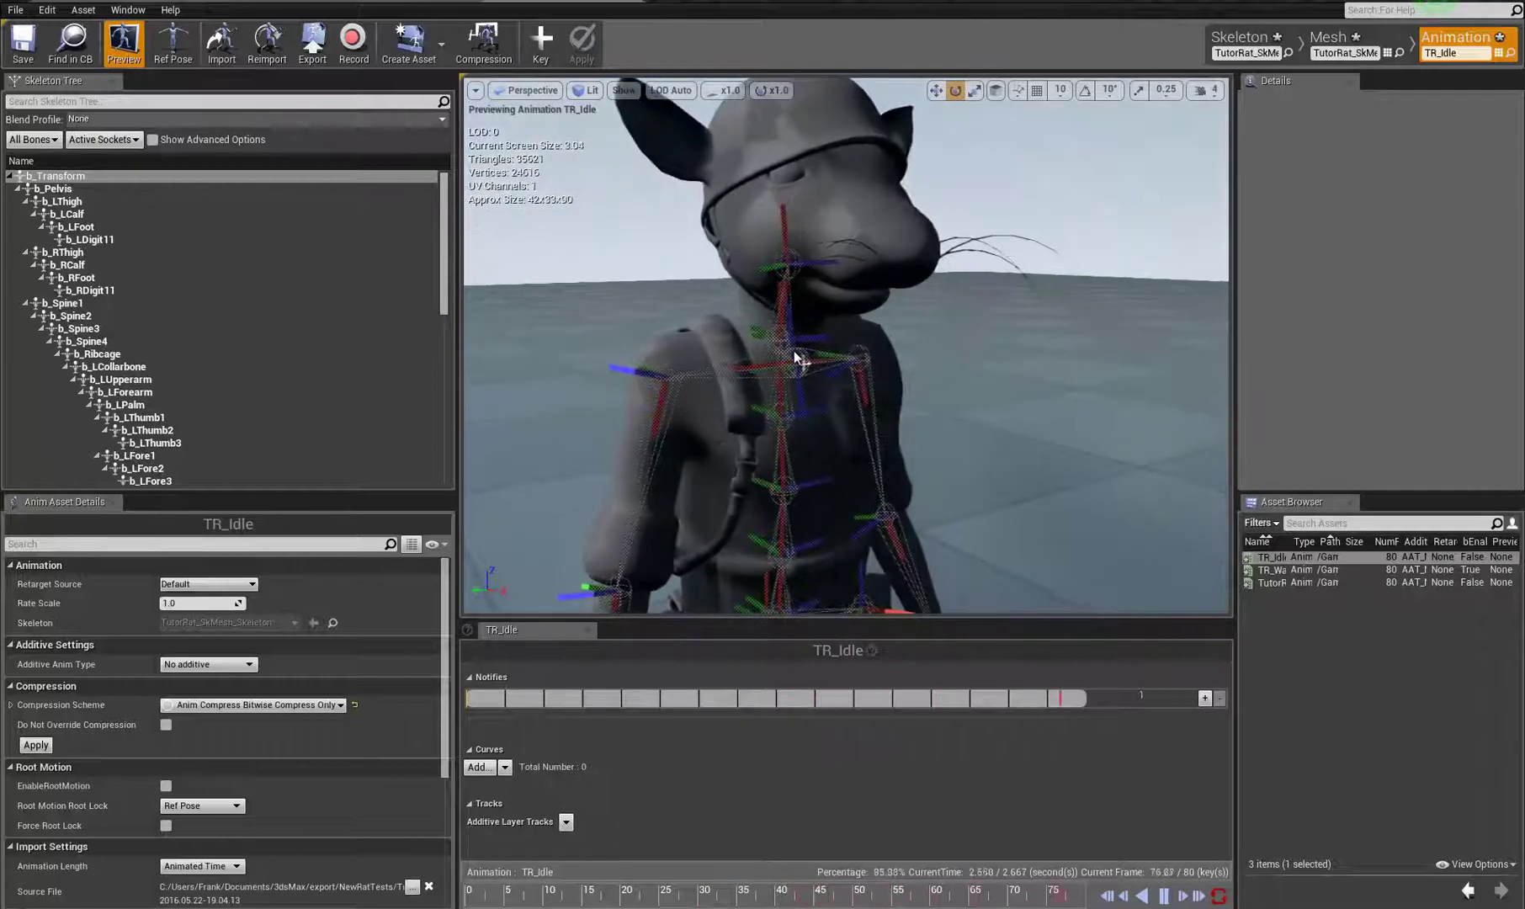
pyautogui.scroll(-3, 1172, 504)
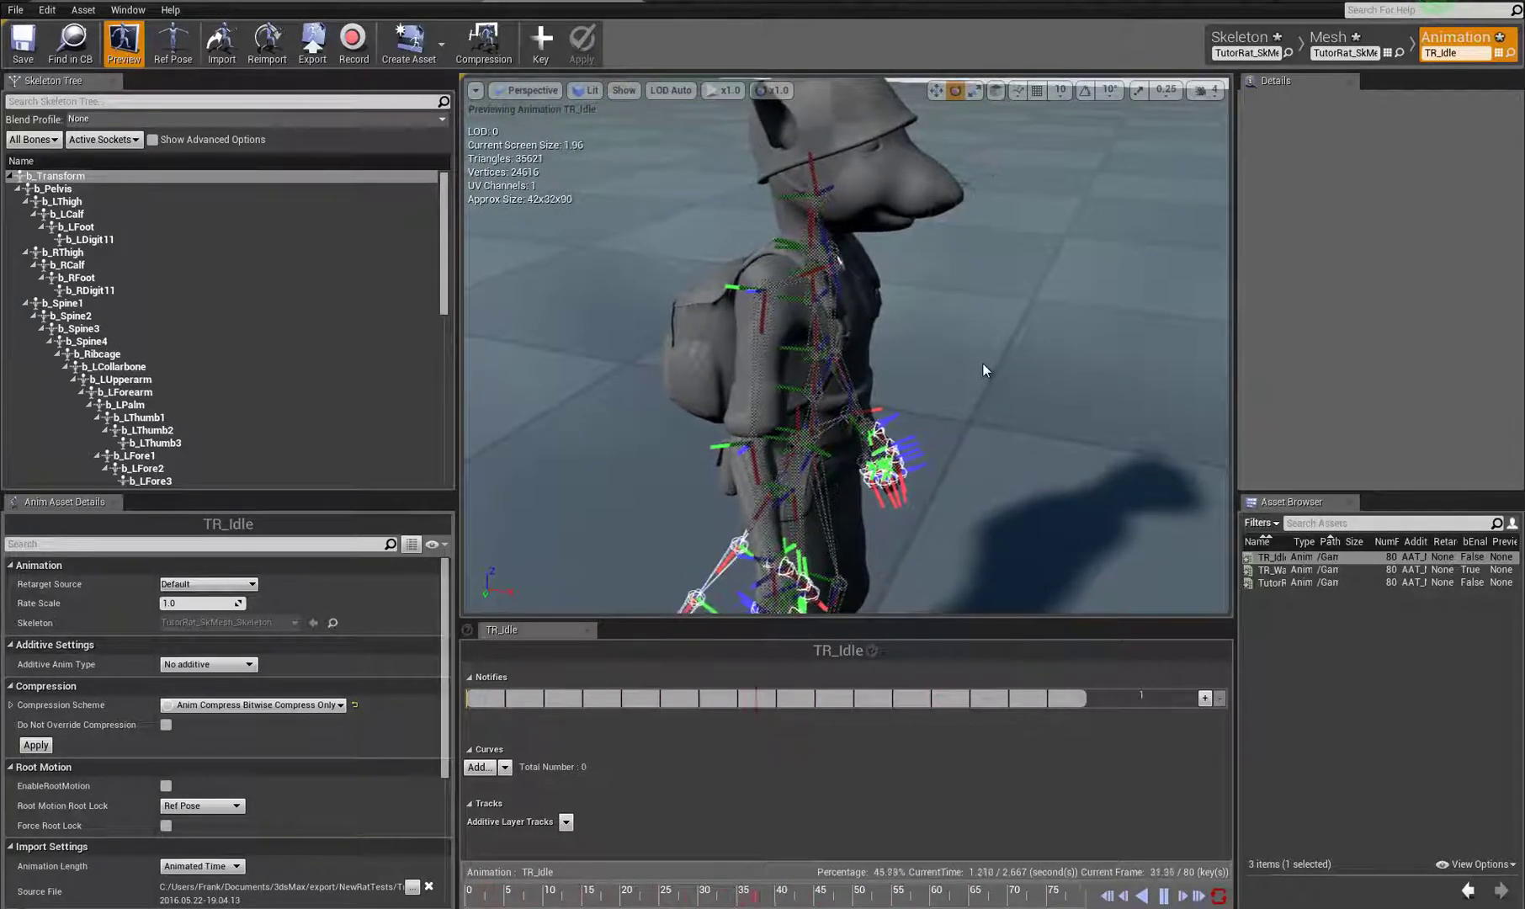
pyautogui.moveTo(981, 362); pyautogui.dragTo(517, 356)
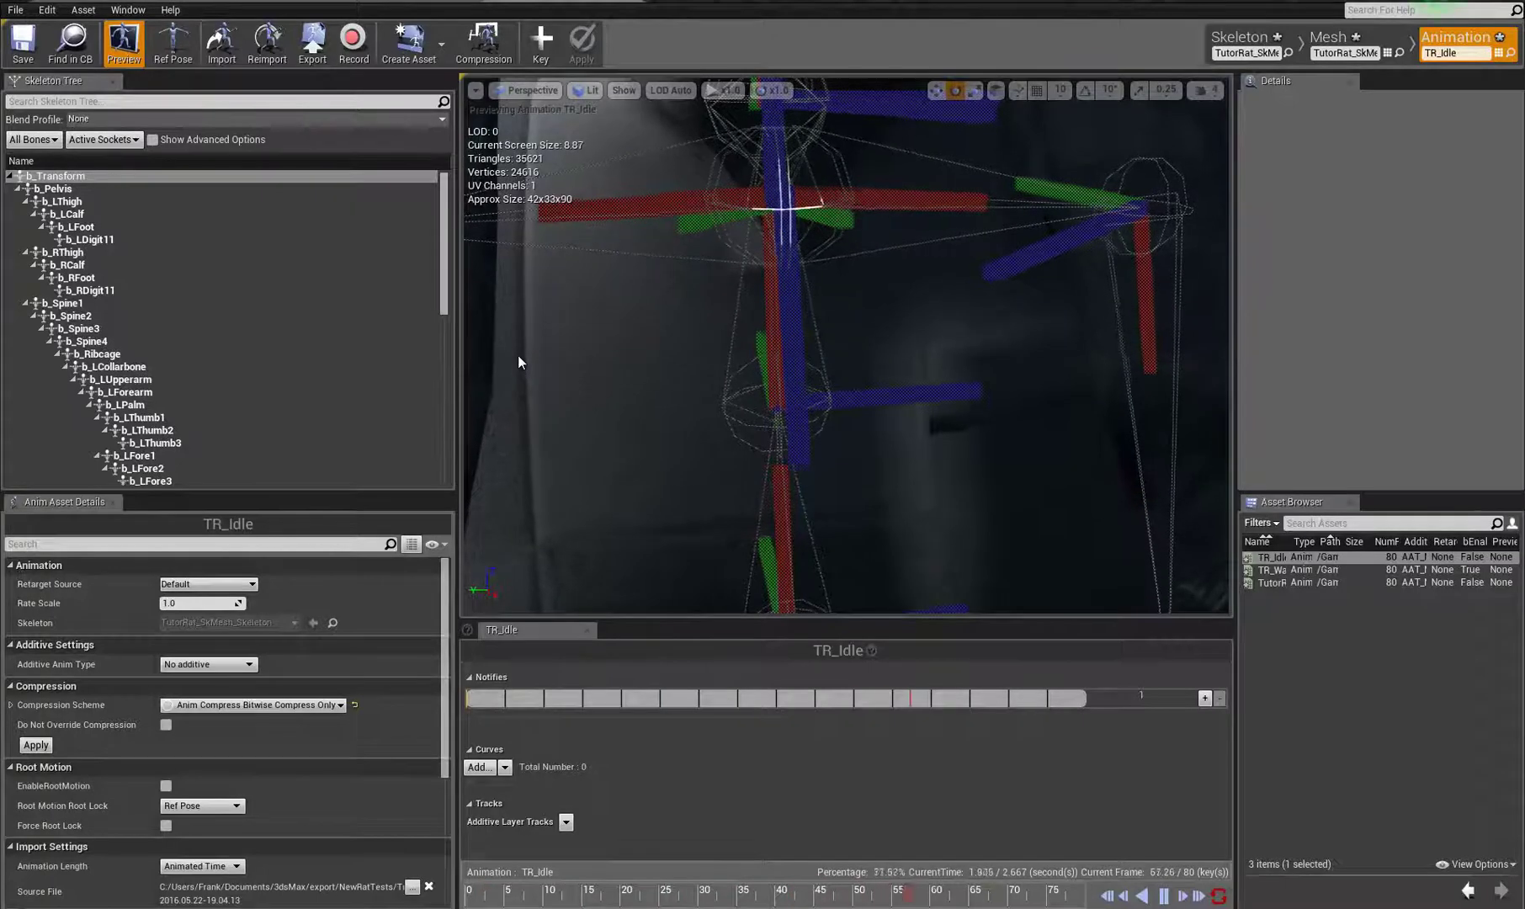
pyautogui.moveTo(518, 362); pyautogui.dragTo(632, 367)
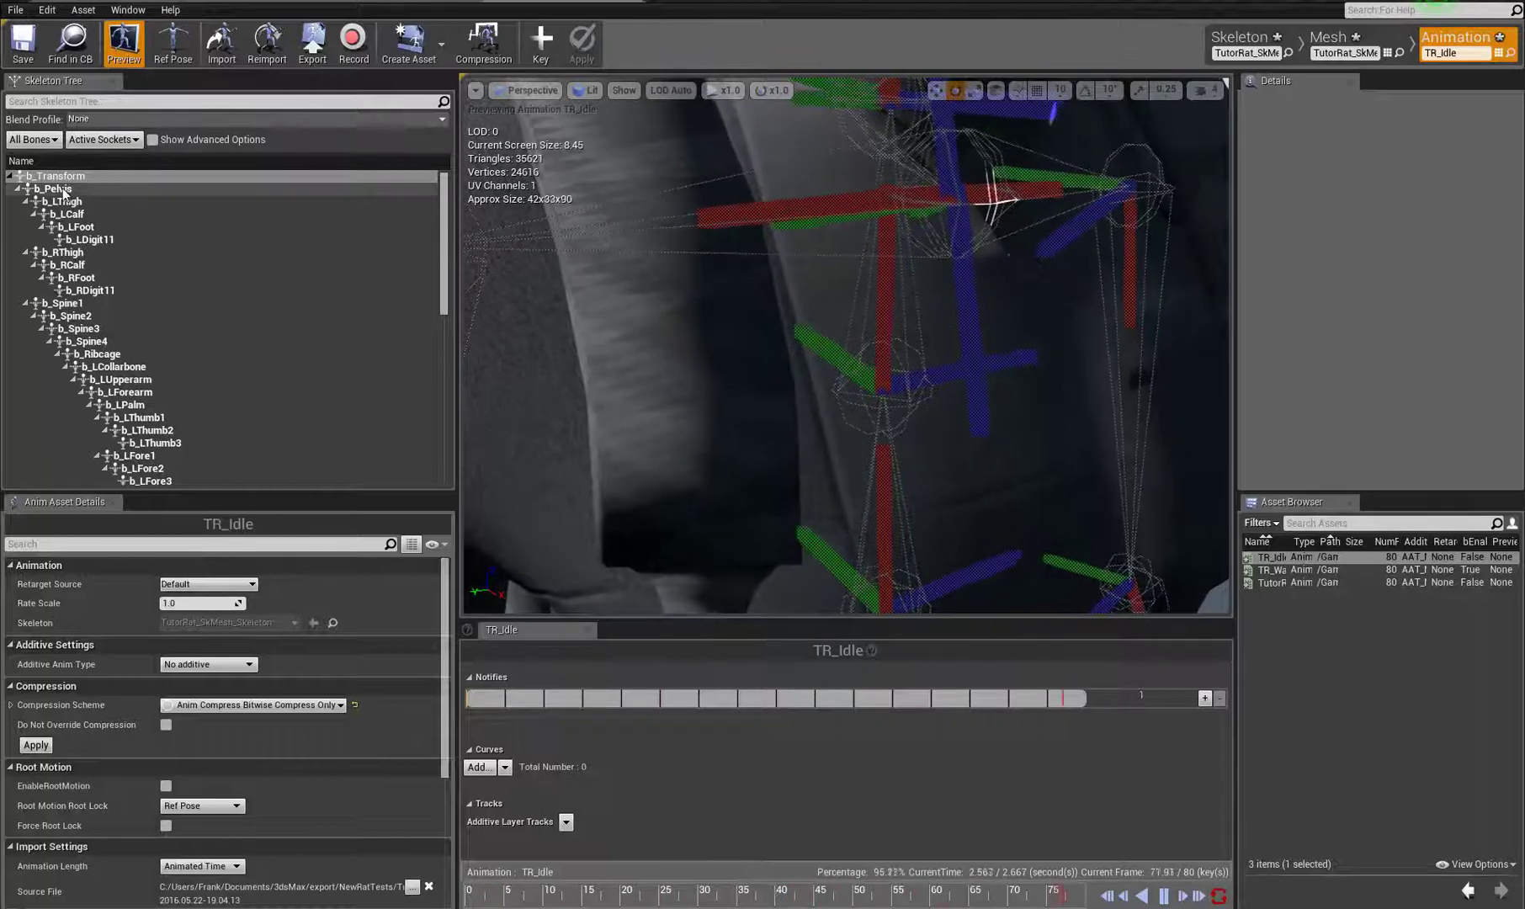
# Step: Select the b_Ribcage bone and inspect its position relative to the collarbones and shoulders
pyautogui.click(101, 355)
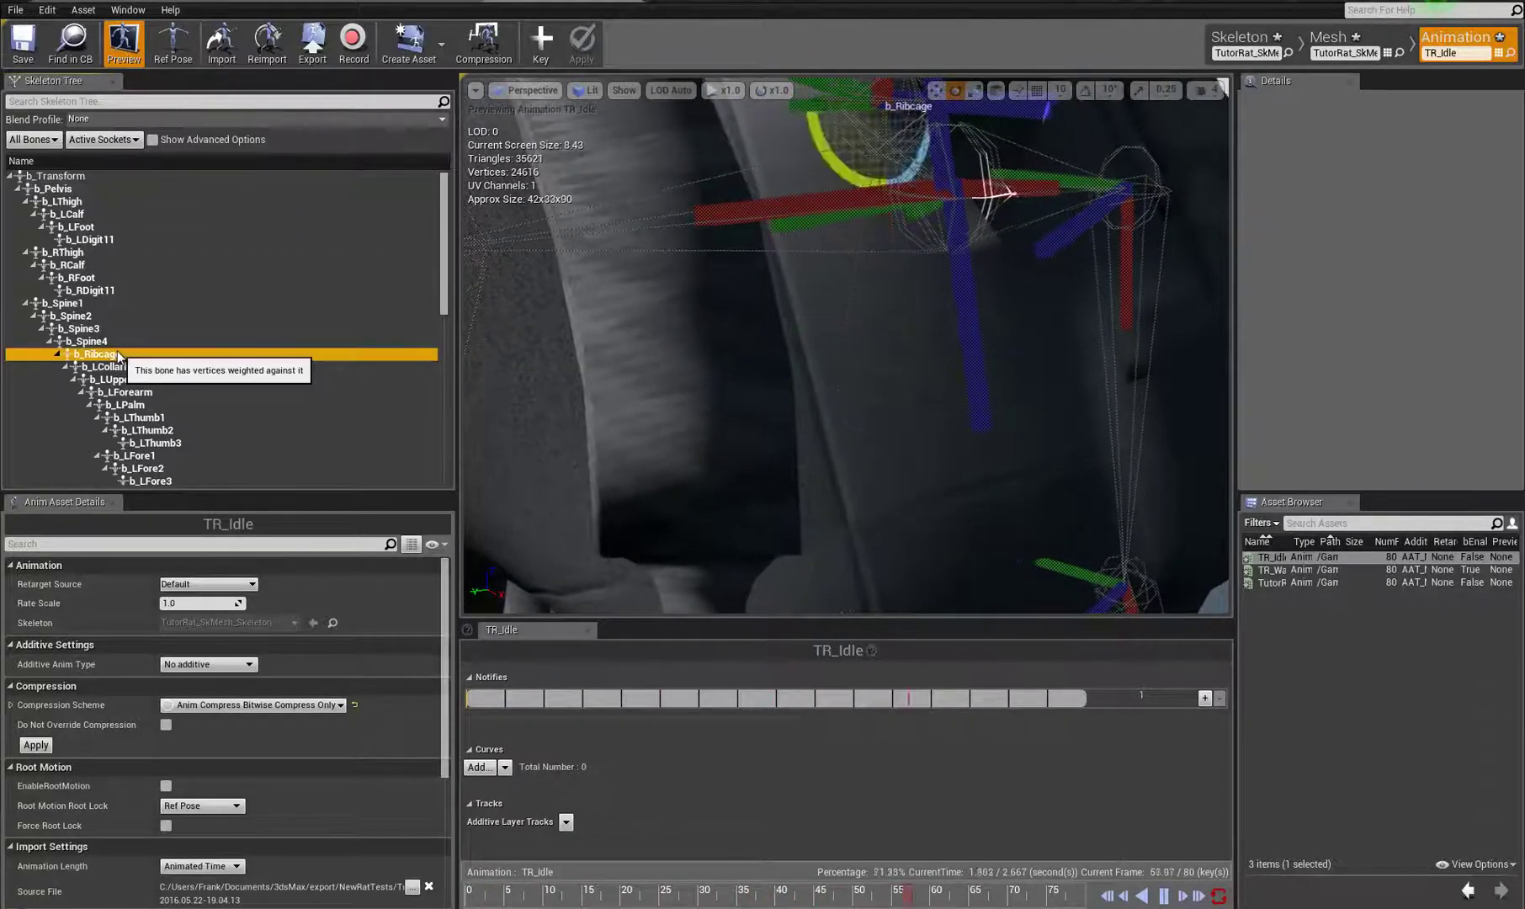
pyautogui.moveTo(965, 332); pyautogui.dragTo(967, 271, button='right')
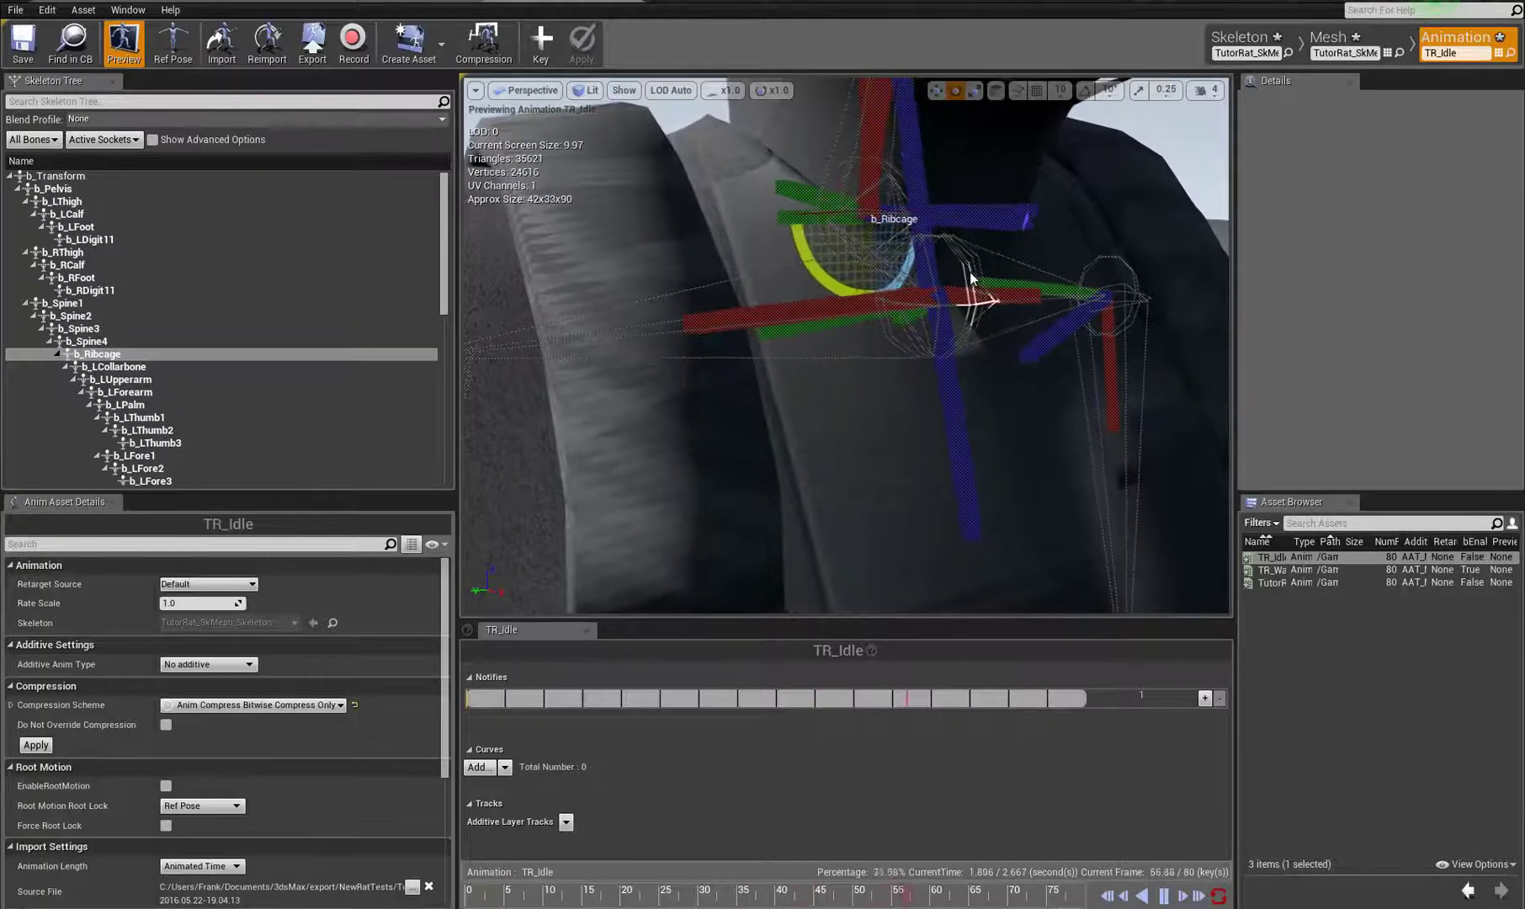
pyautogui.moveTo(980, 300); pyautogui.dragTo(842, 293)
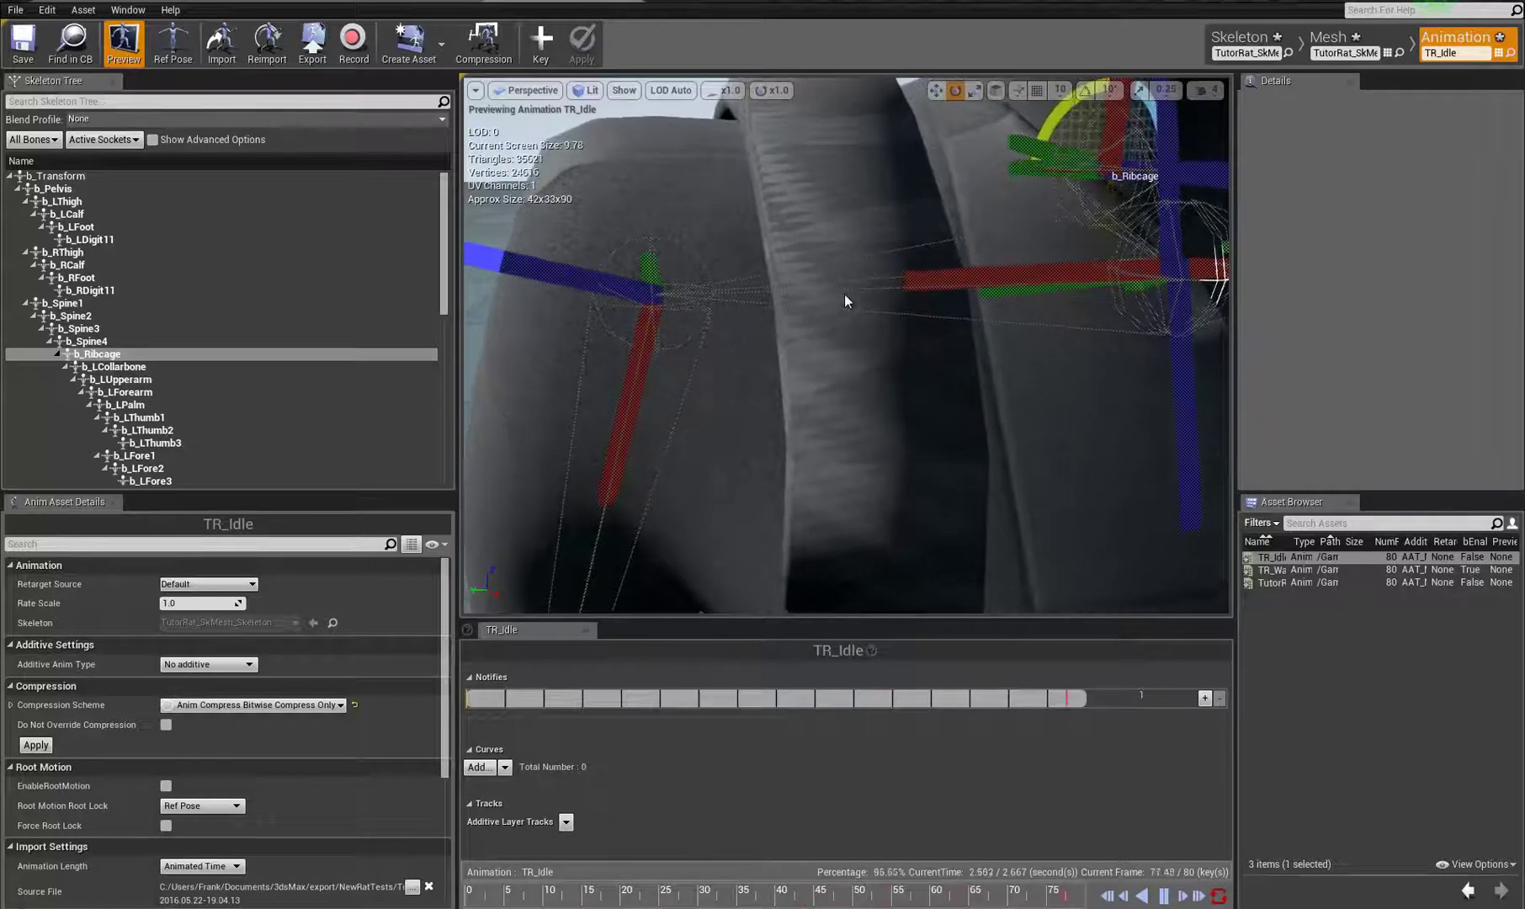
pyautogui.moveTo(845, 294); pyautogui.dragTo(978, 289)
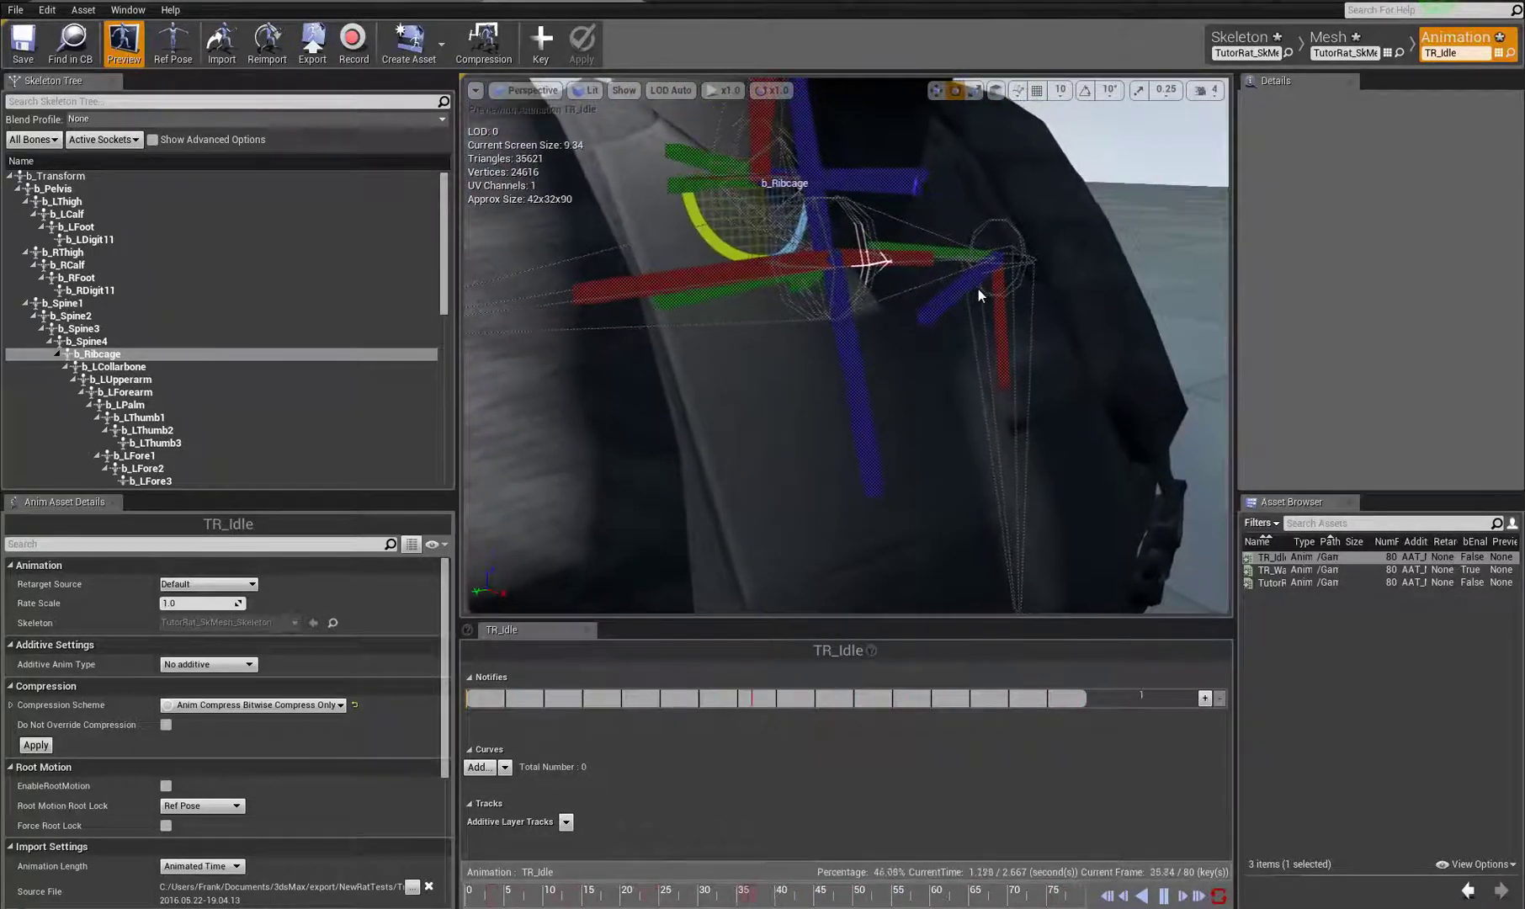
pyautogui.scroll(-10, 947, 342)
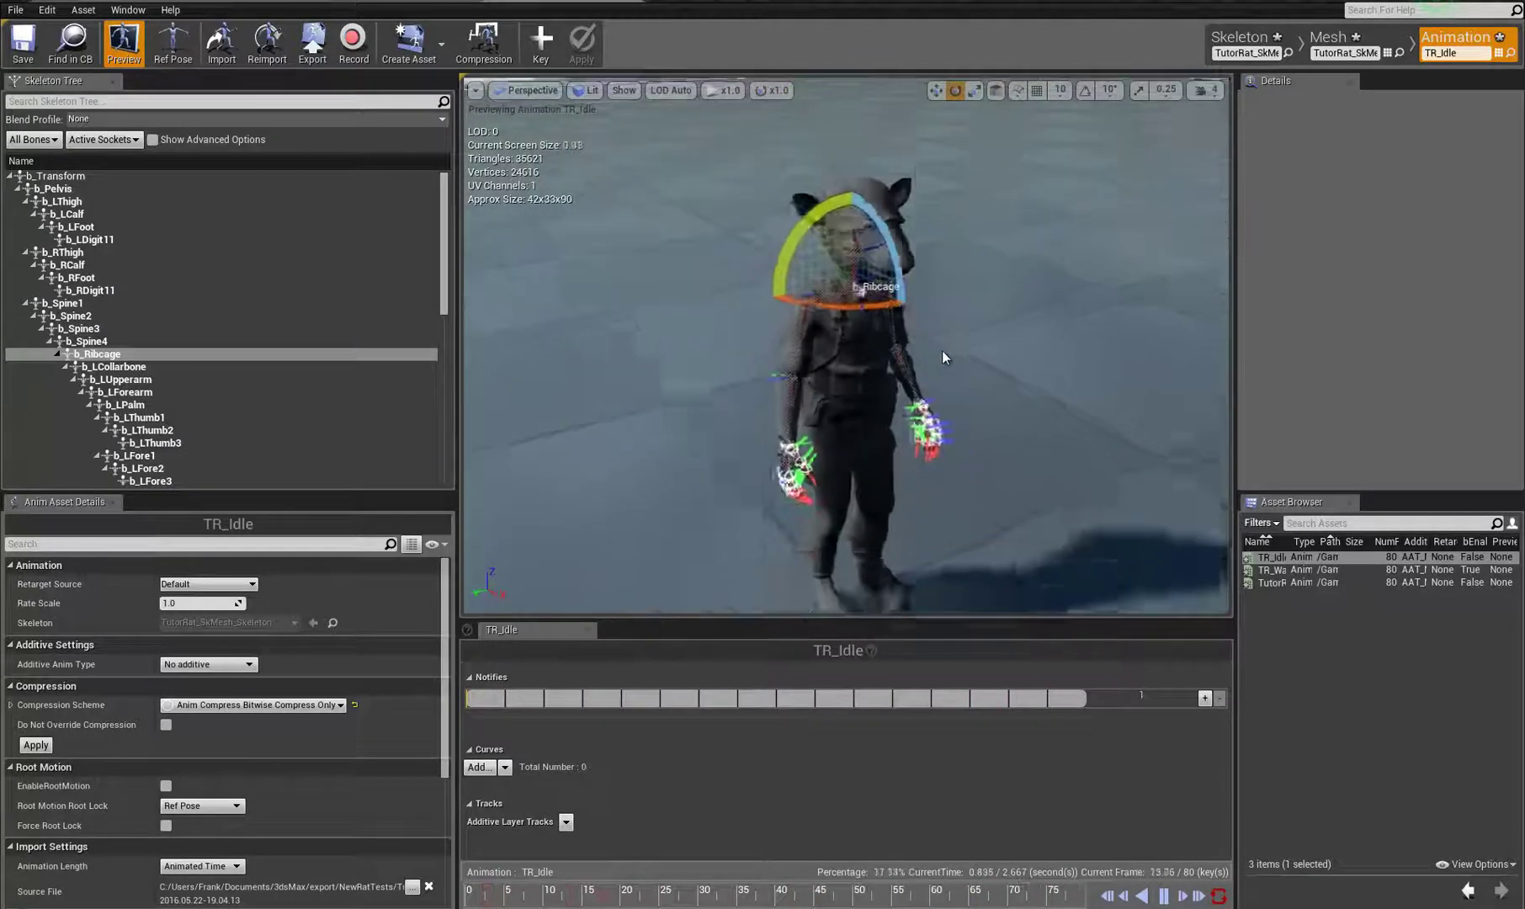
# Step: Open the TR_Walk animation and compare its playback with EnableRootMotion turned off and back on
pyautogui.doubleClick(1286, 570)
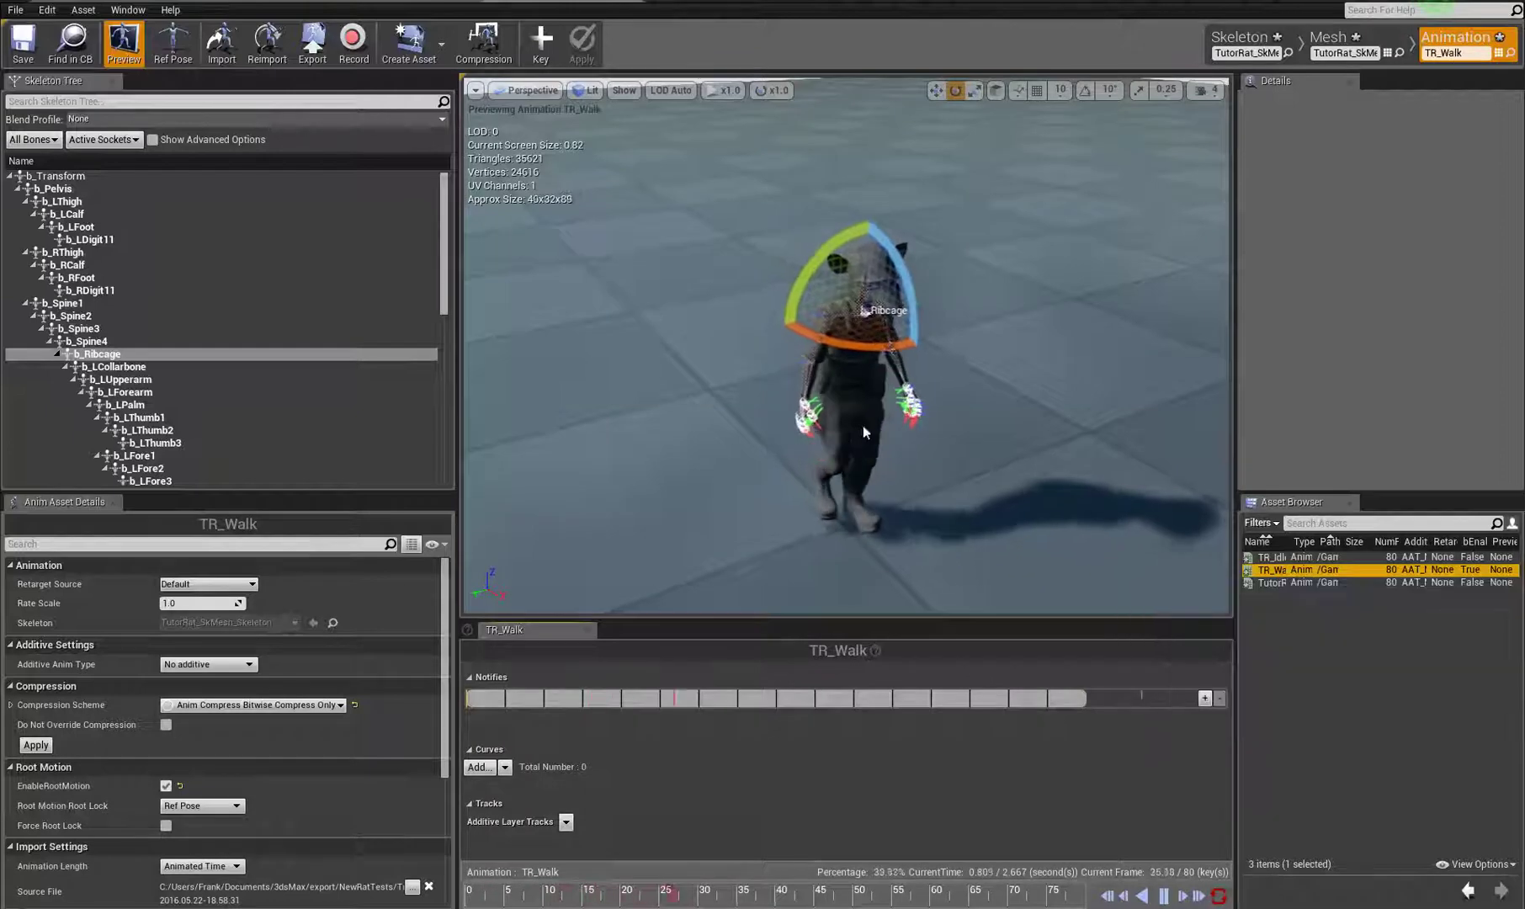
pyautogui.scroll(6, 880, 446)
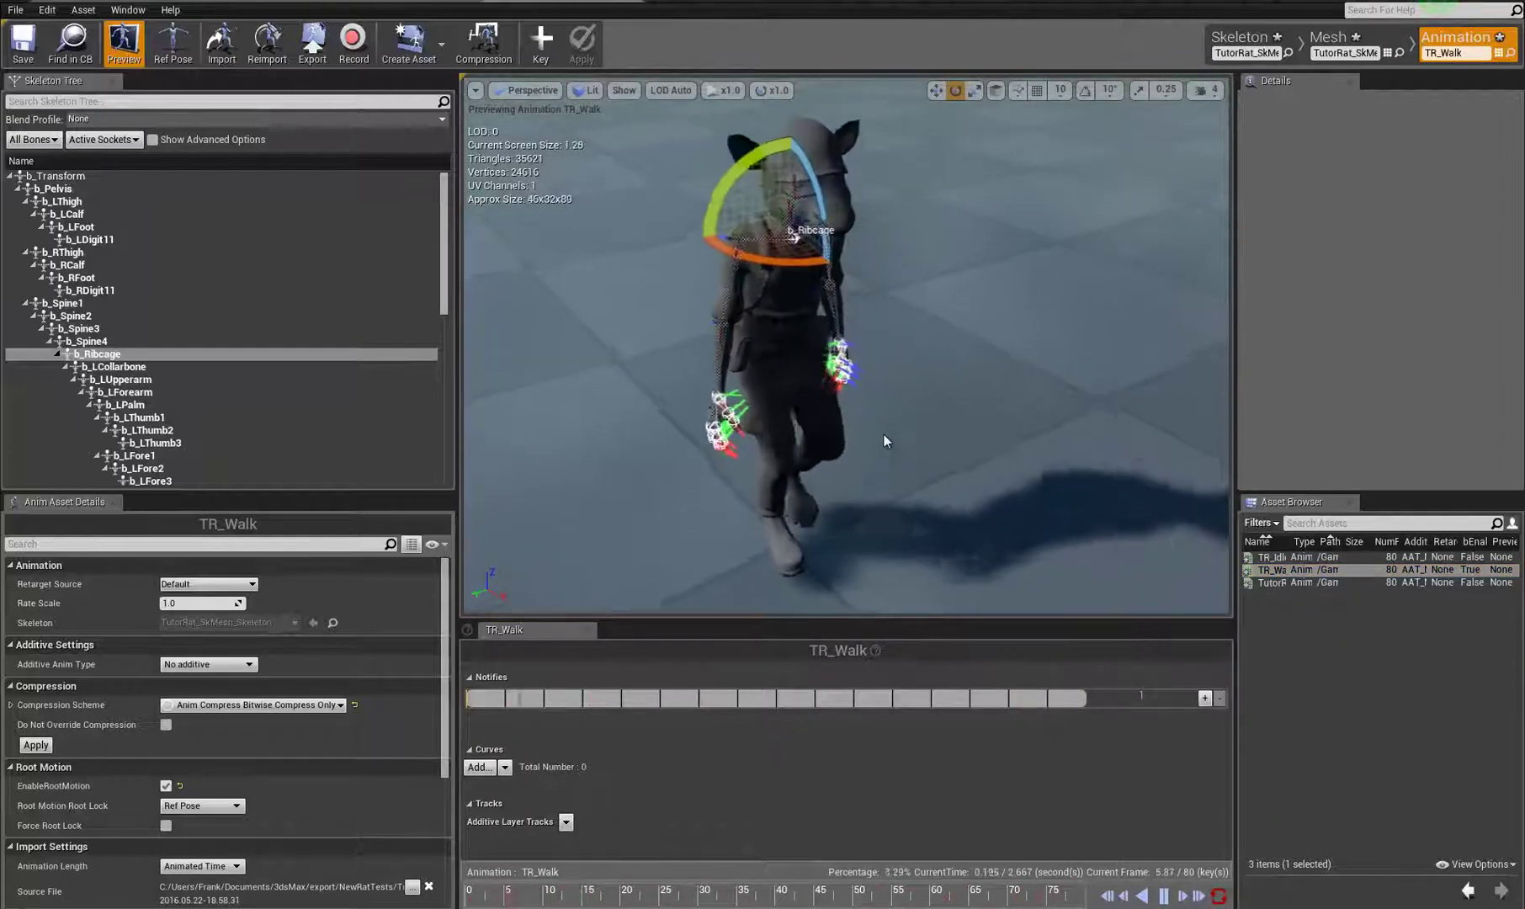
pyautogui.click(165, 786)
pyautogui.scroll(-6, 1193, 416)
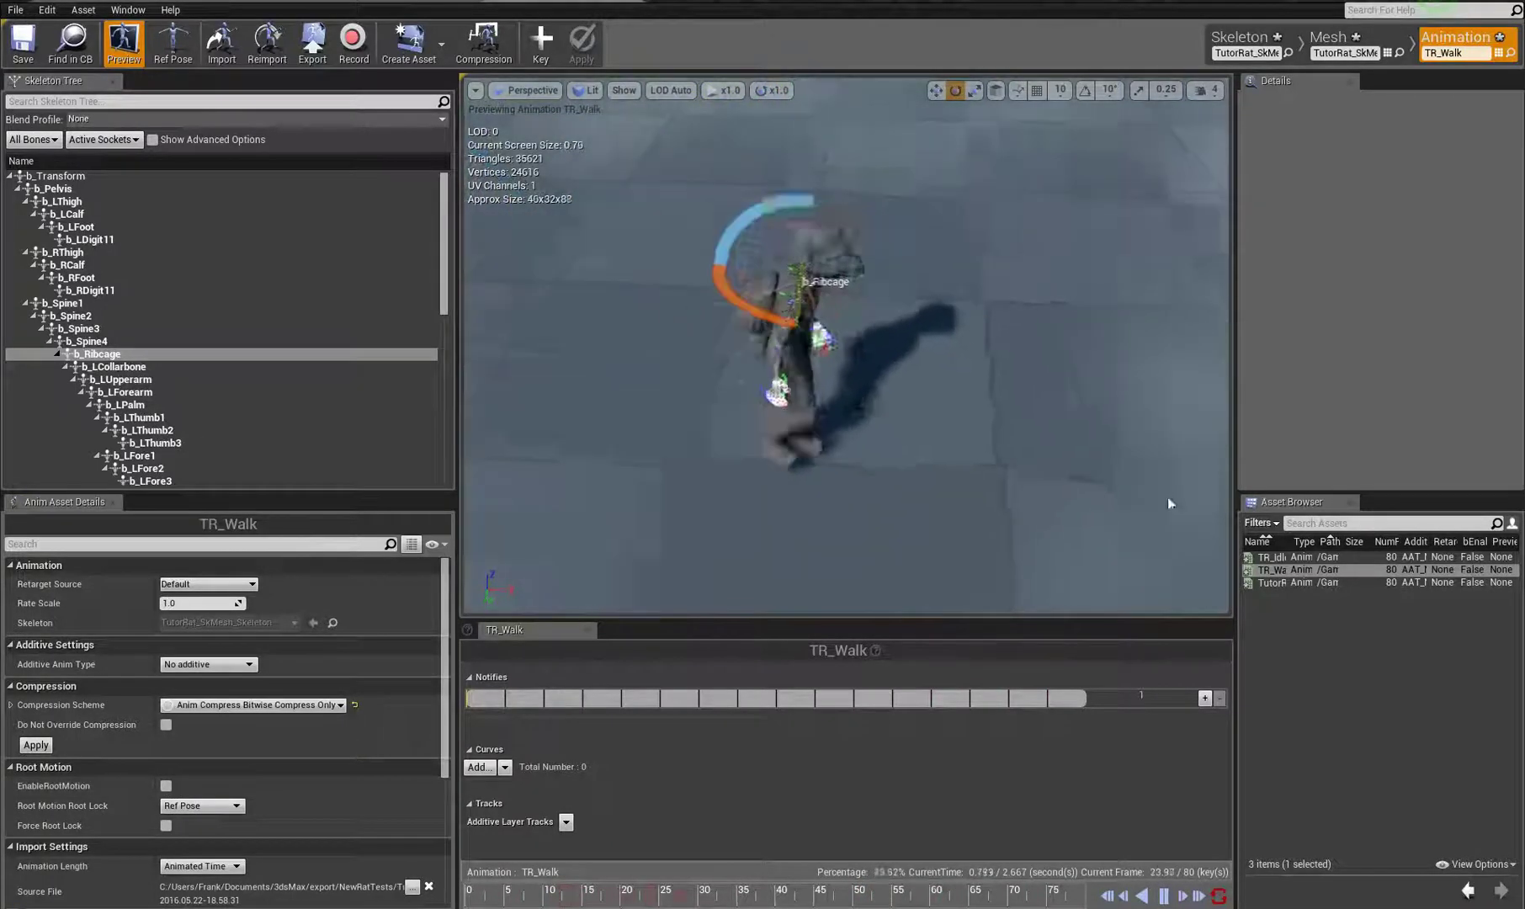
pyautogui.keyDown('alt'); pyautogui.moveTo(1167, 497); pyautogui.dragTo(1255, 488); pyautogui.keyUp('alt')
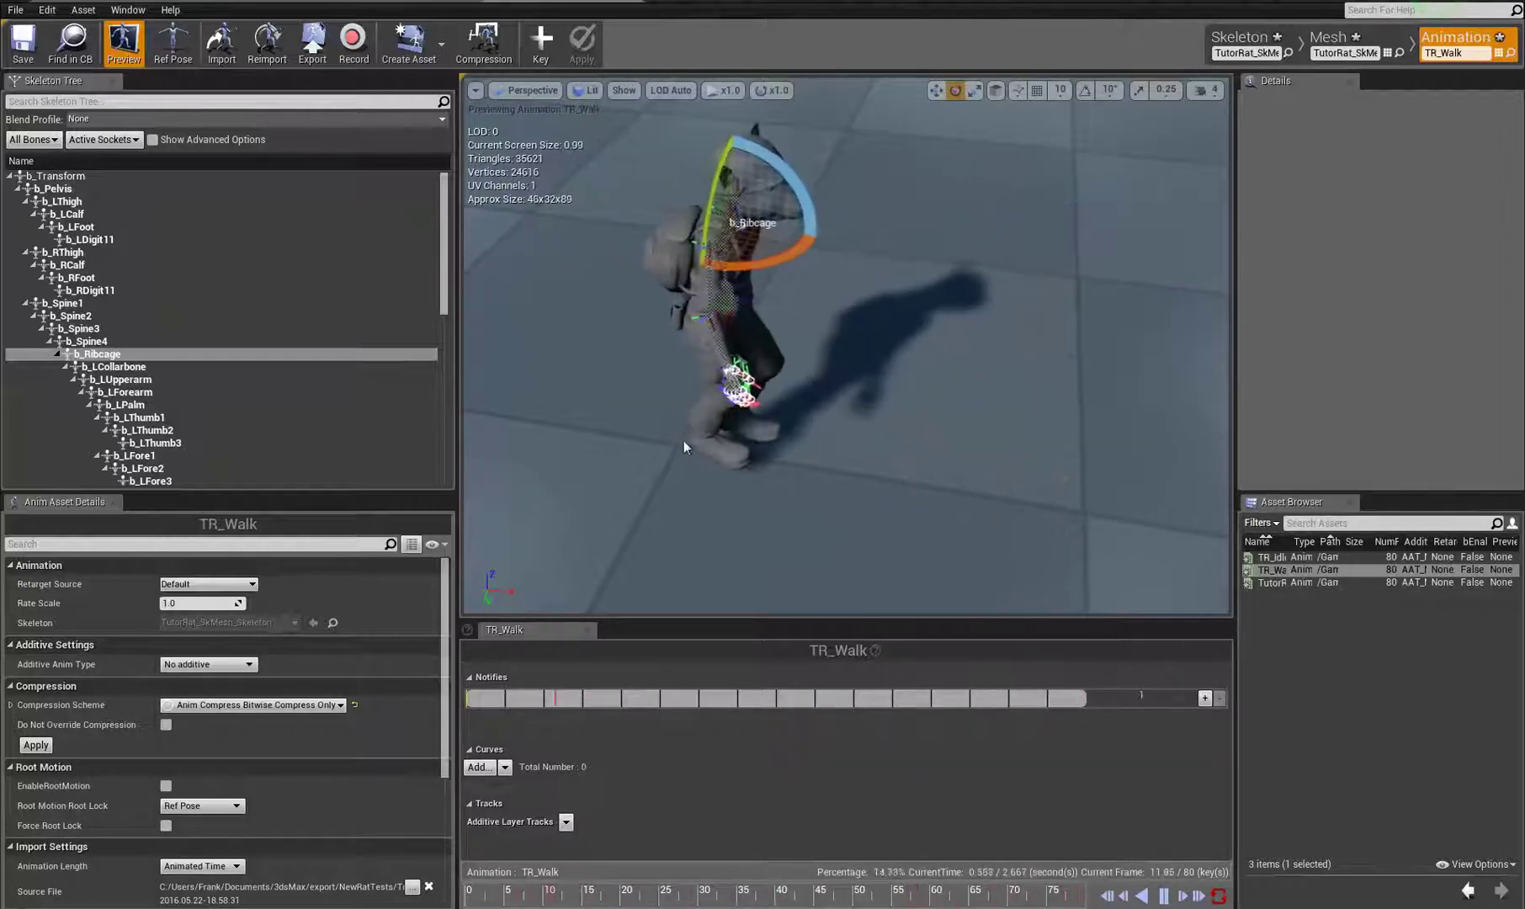
pyautogui.click(166, 786)
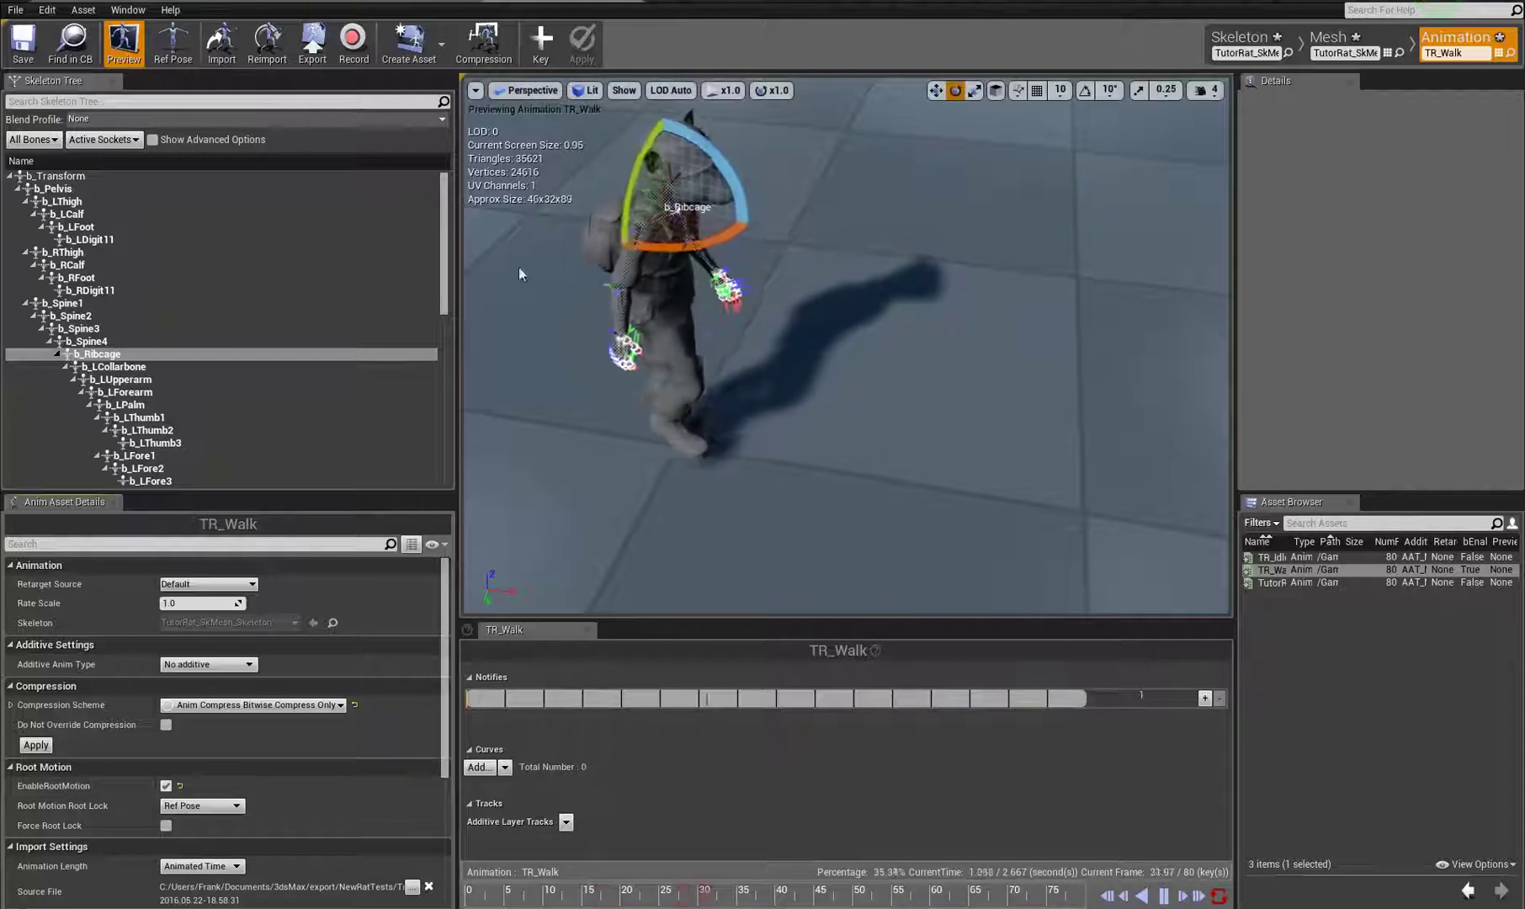
# Step: Try Force Root Lock with root motion disabled on TR_Walk, and restore EnableRootMotion with the lock off
pyautogui.click(166, 786)
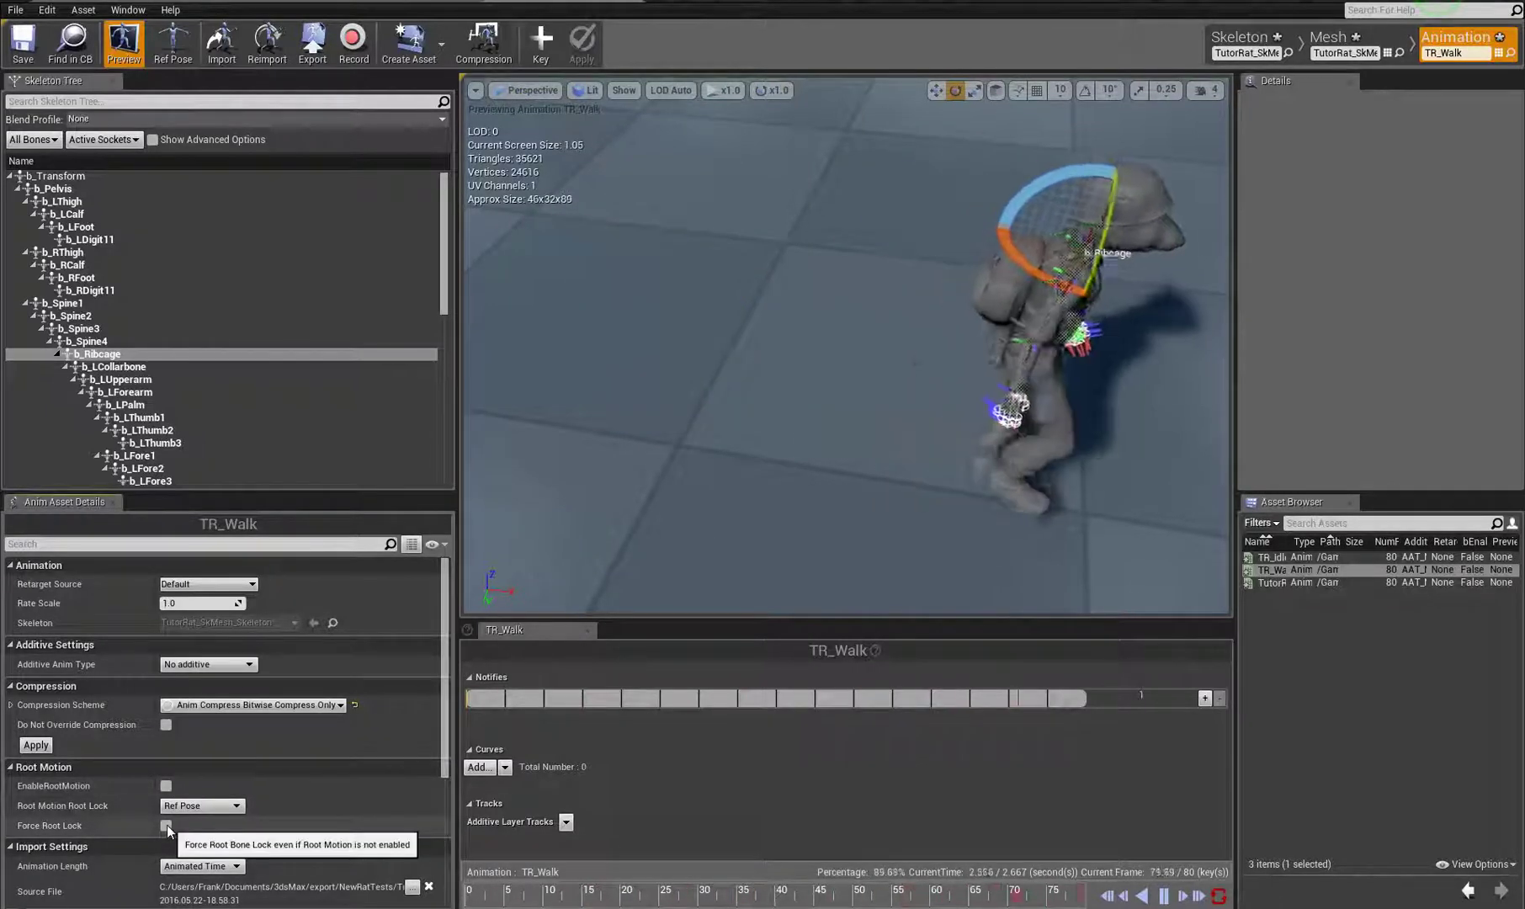
pyautogui.click(167, 826)
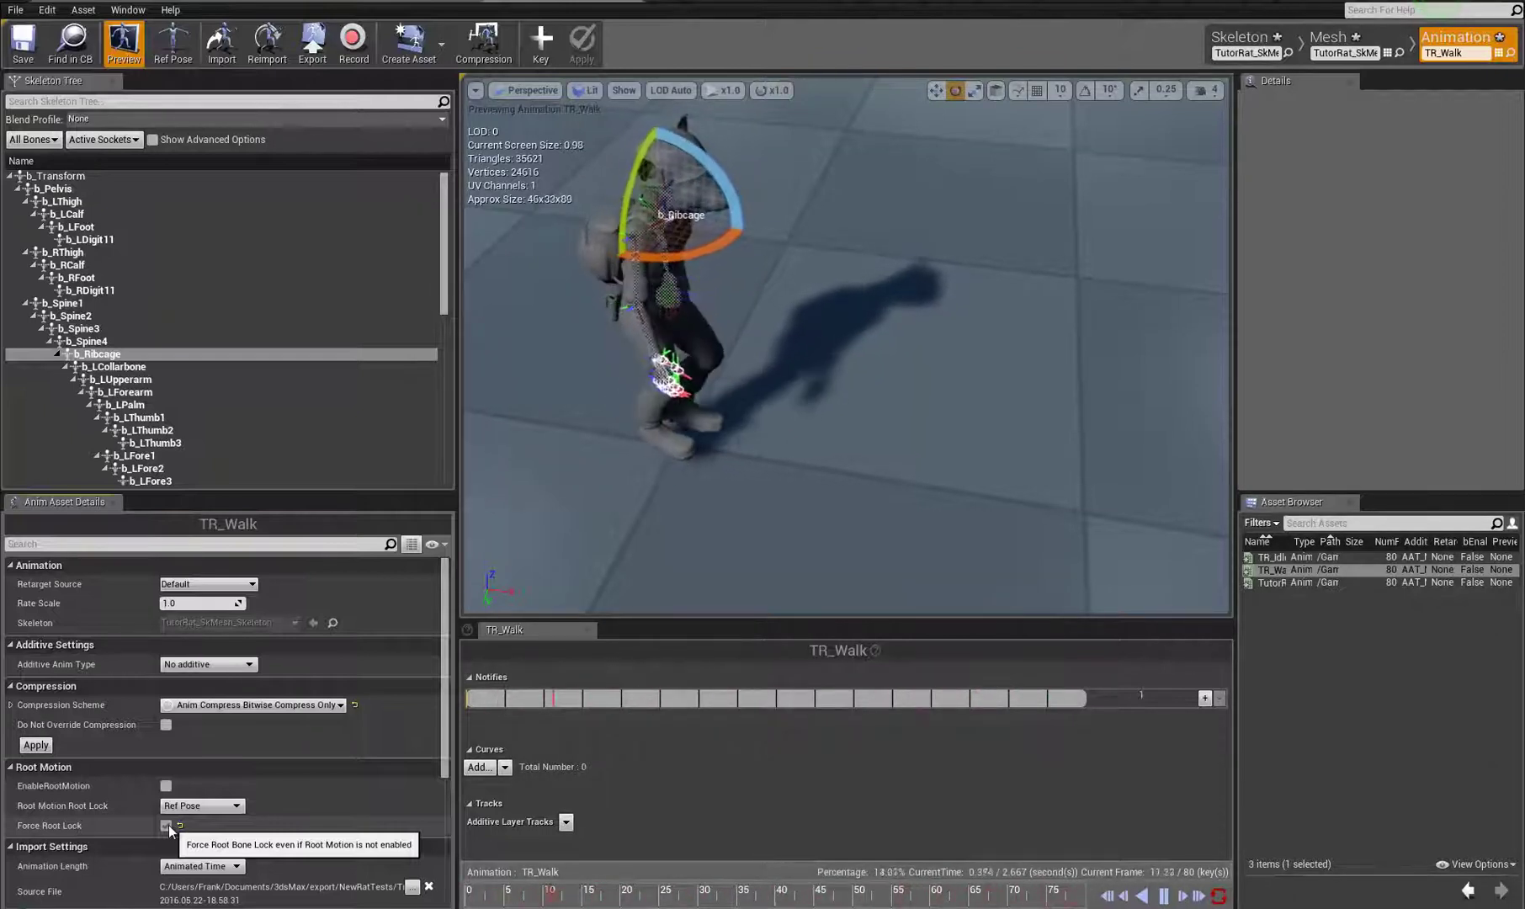
pyautogui.click(166, 826)
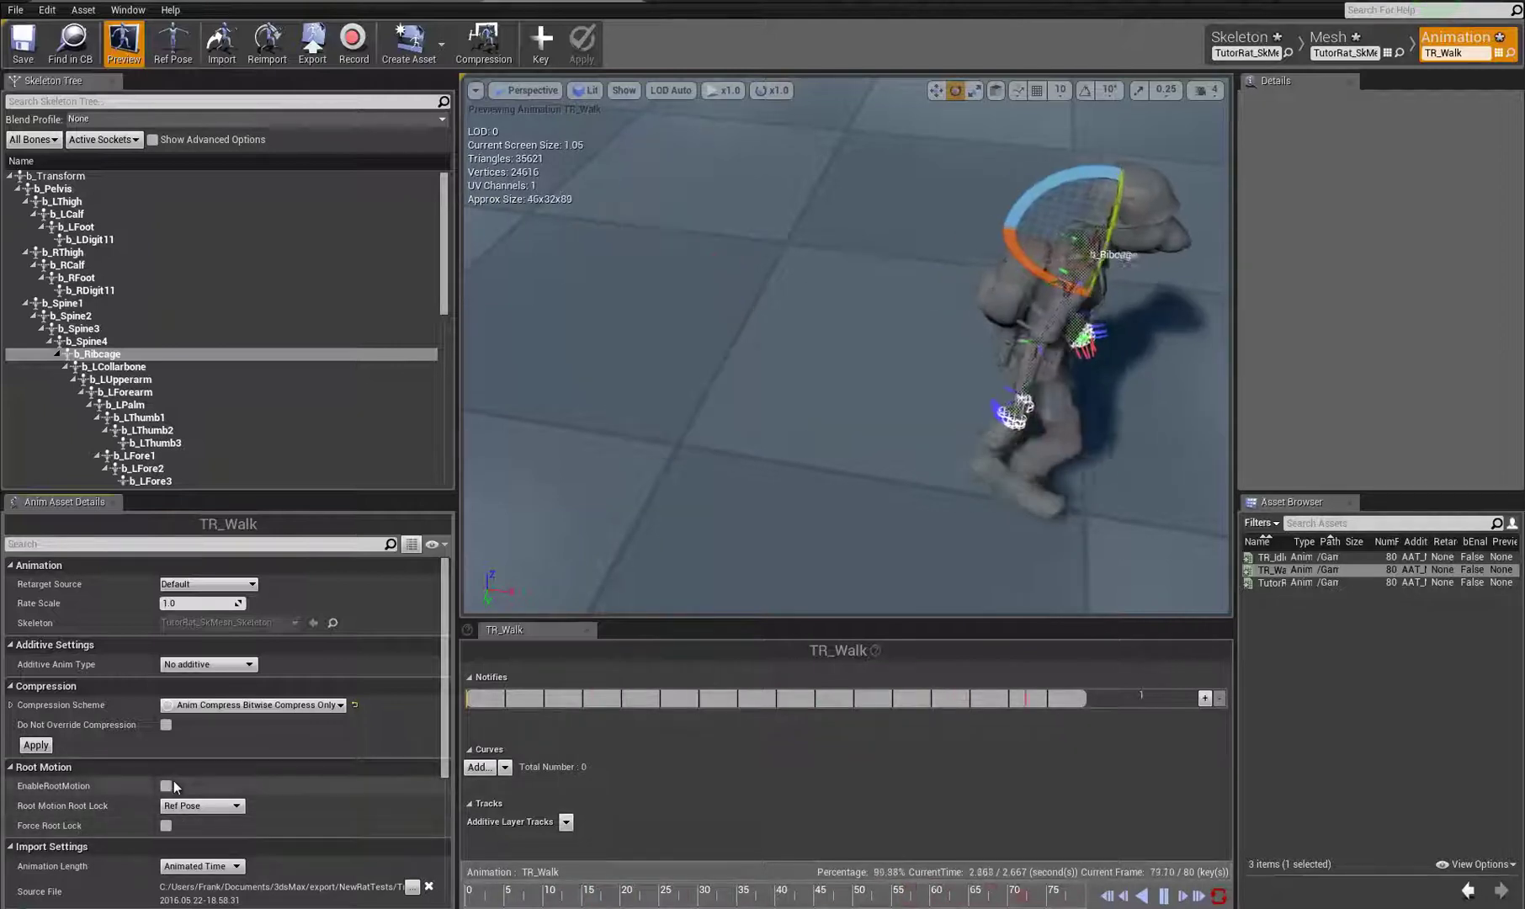
pyautogui.click(166, 785)
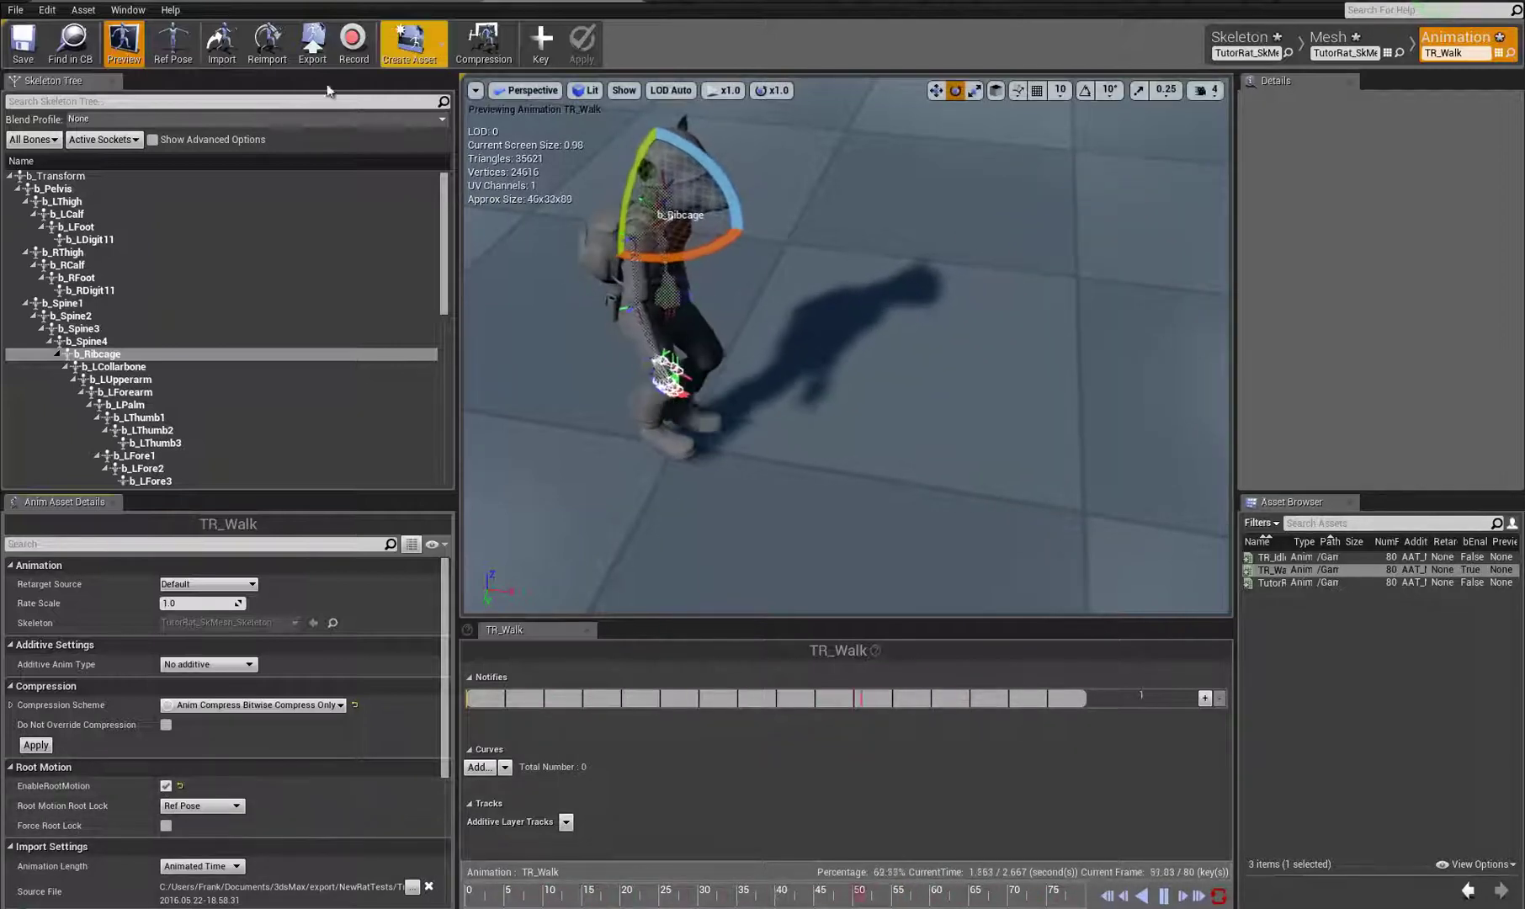
# Step: Save all six assets in the TutorialVersion content folder from the level editor
pyautogui.click(107, 2)
pyautogui.keyDown('shift'); pyautogui.click(586, 724); pyautogui.keyUp('shift')
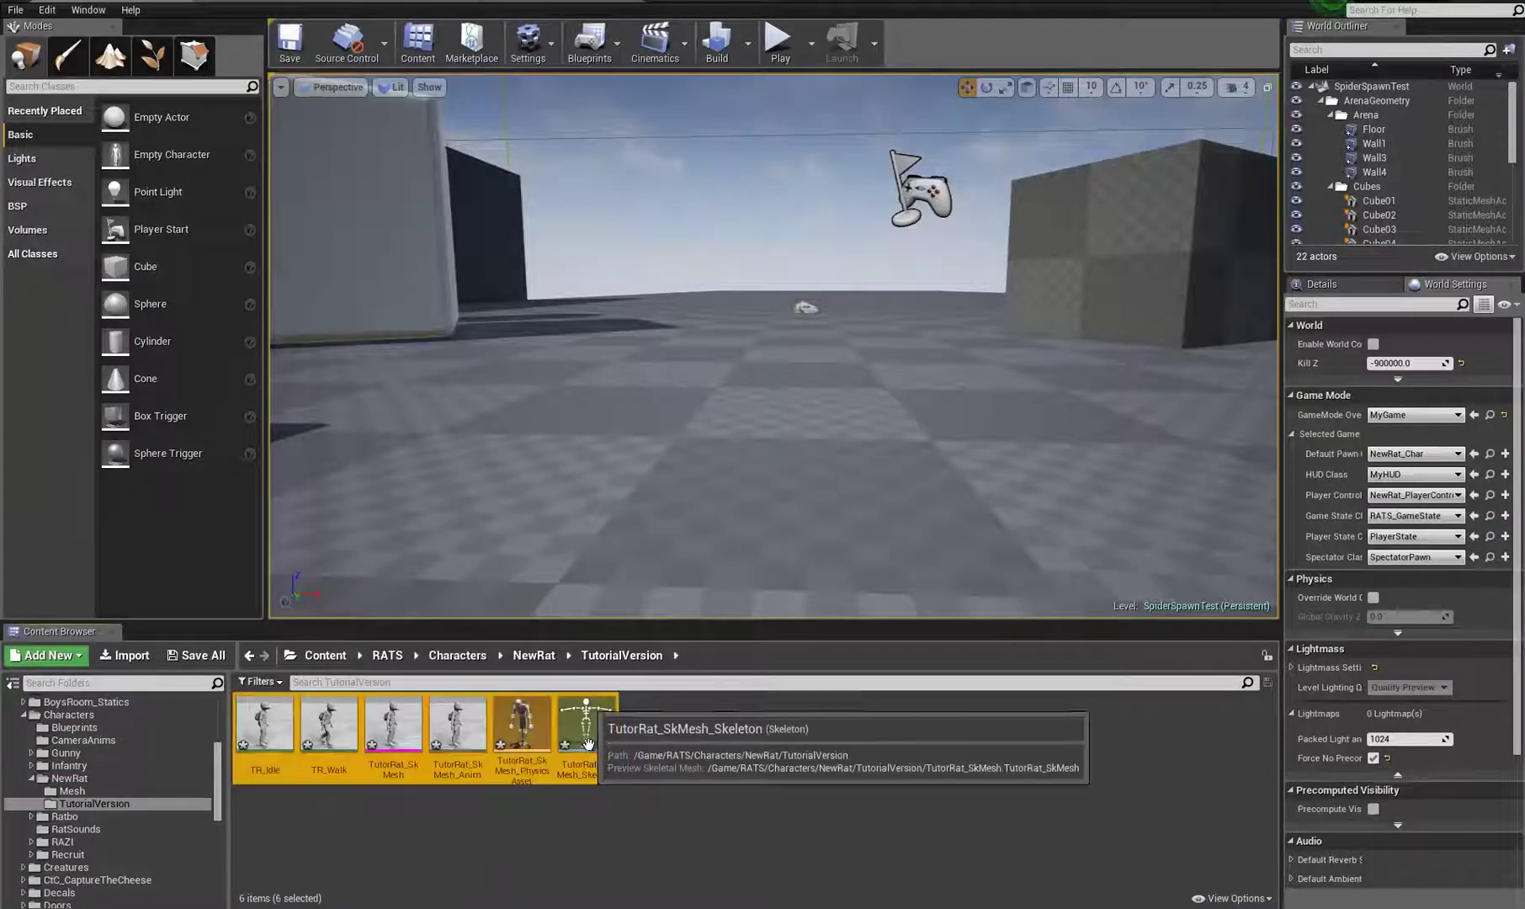
pyautogui.rightClick(589, 725)
pyautogui.click(642, 551)
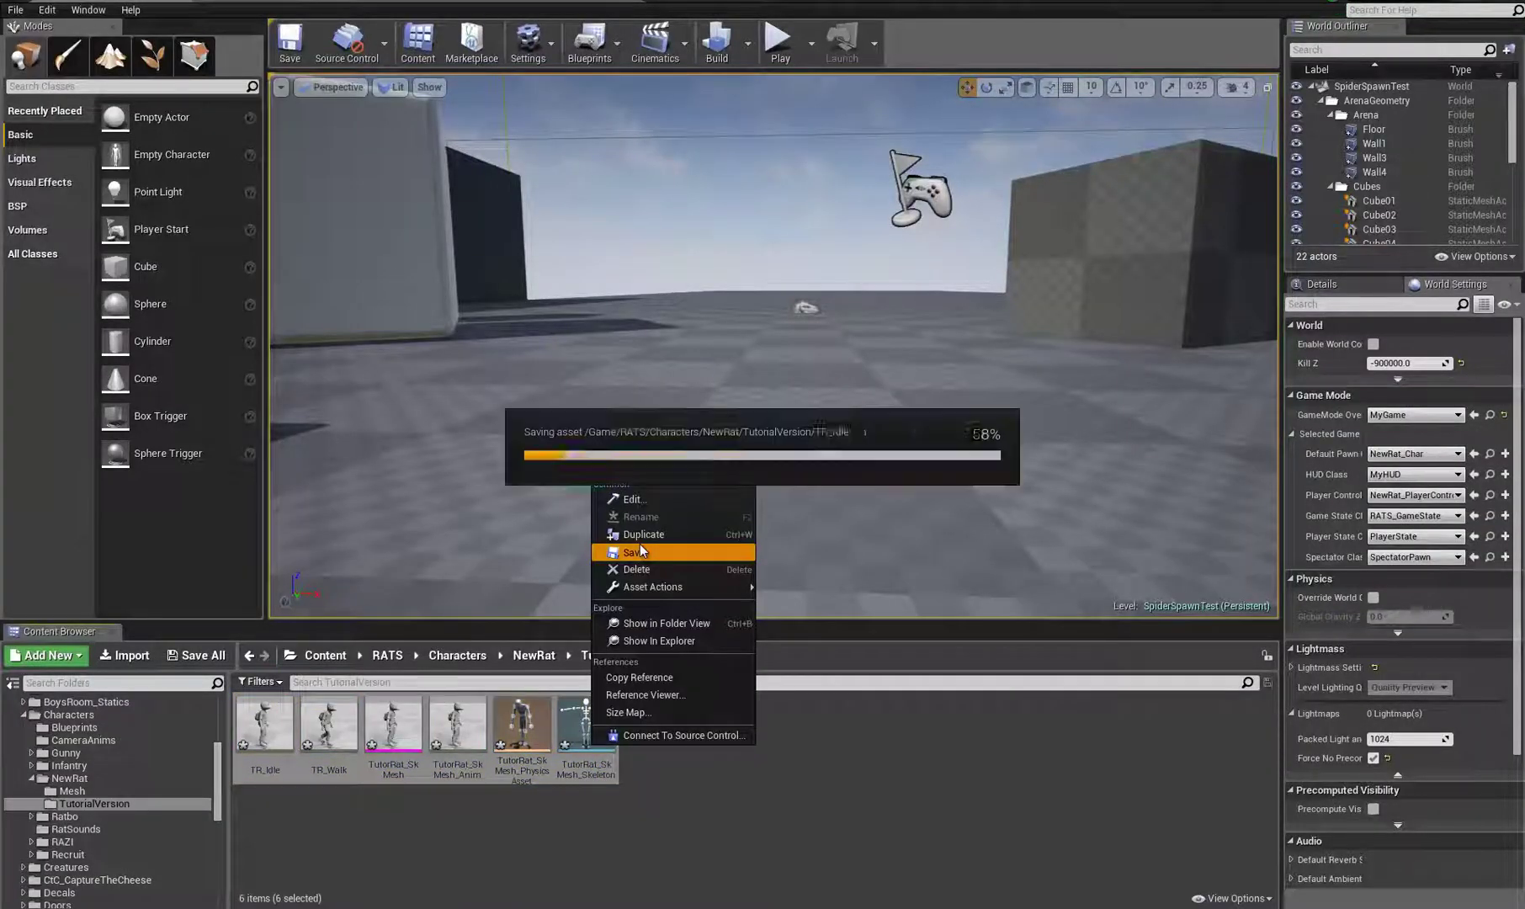
pyautogui.click(782, 710)
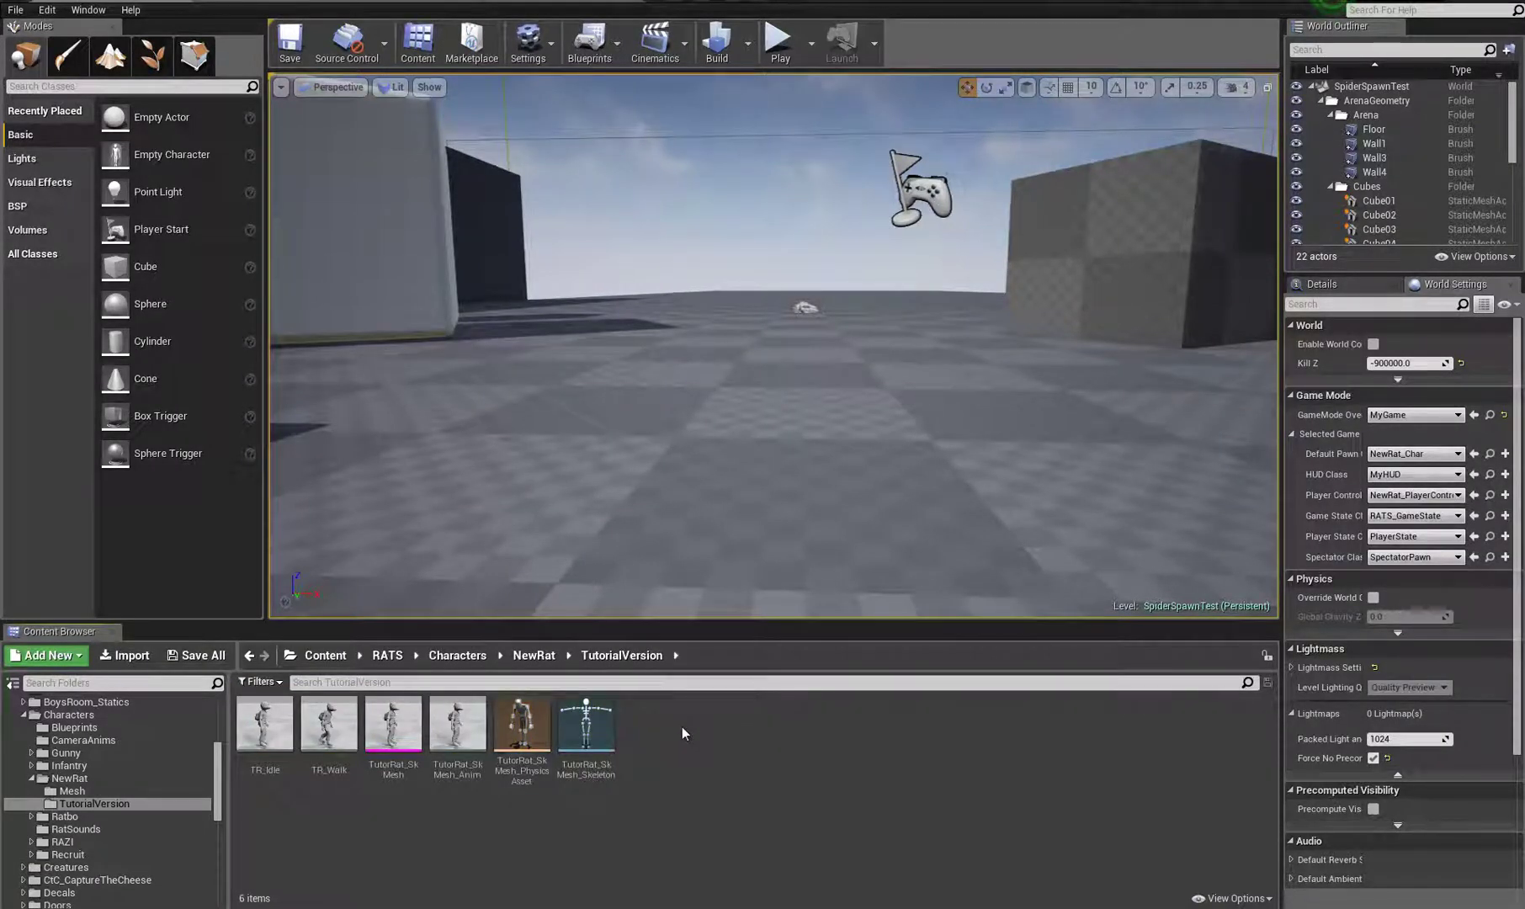
# Step: Create an Anim Blueprint from TutorRat_SkMesh_Skeleton and name it TR_AnimBP
pyautogui.rightClick(562, 716)
pyautogui.moveTo(670, 370)
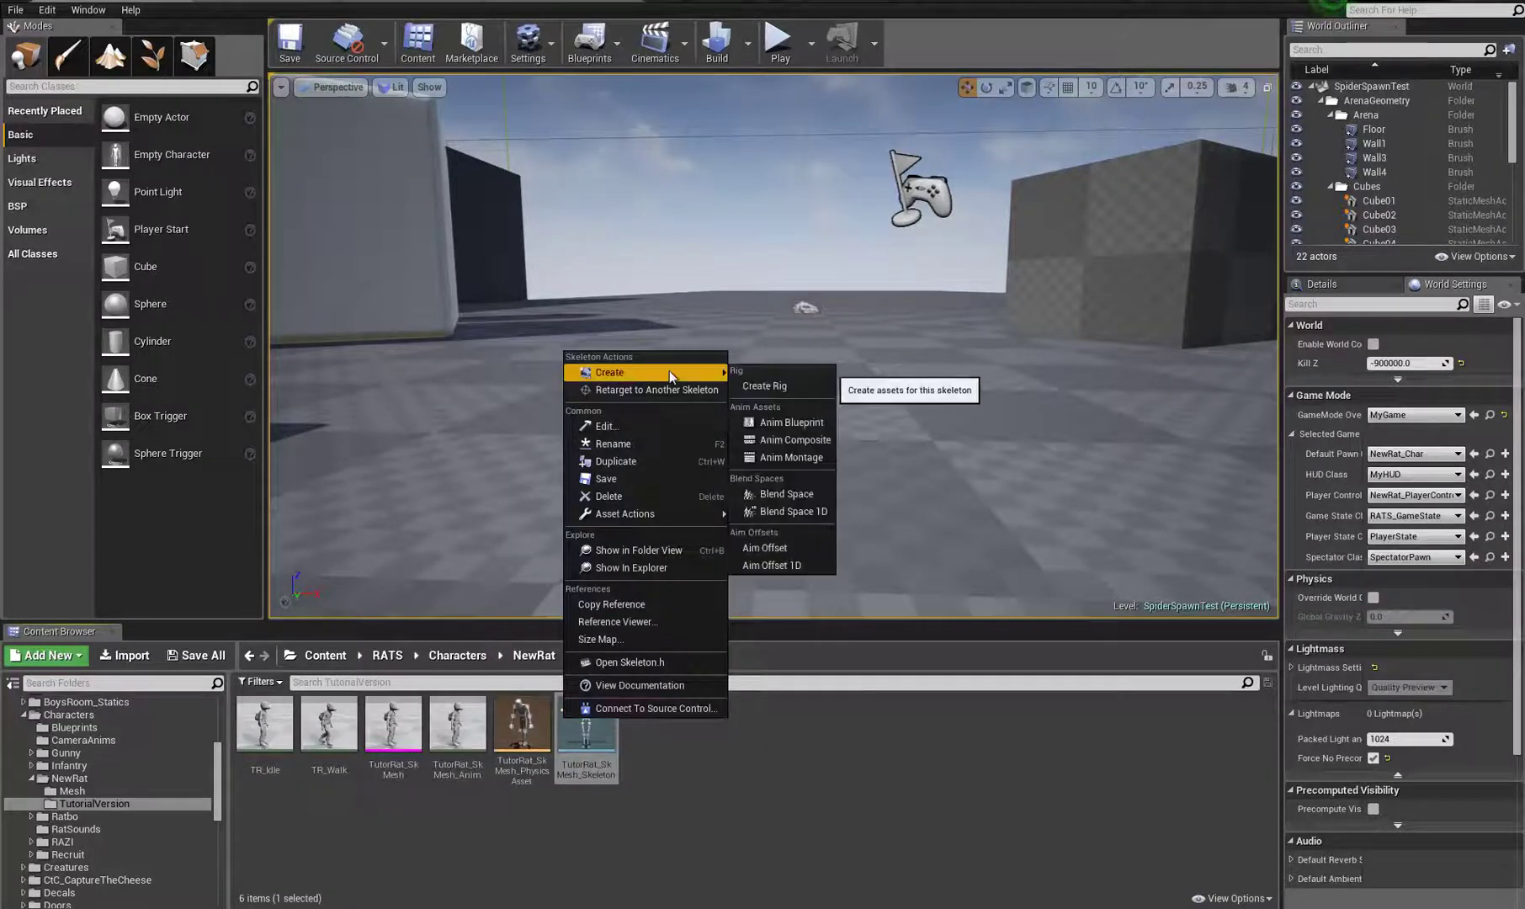
pyautogui.click(791, 421)
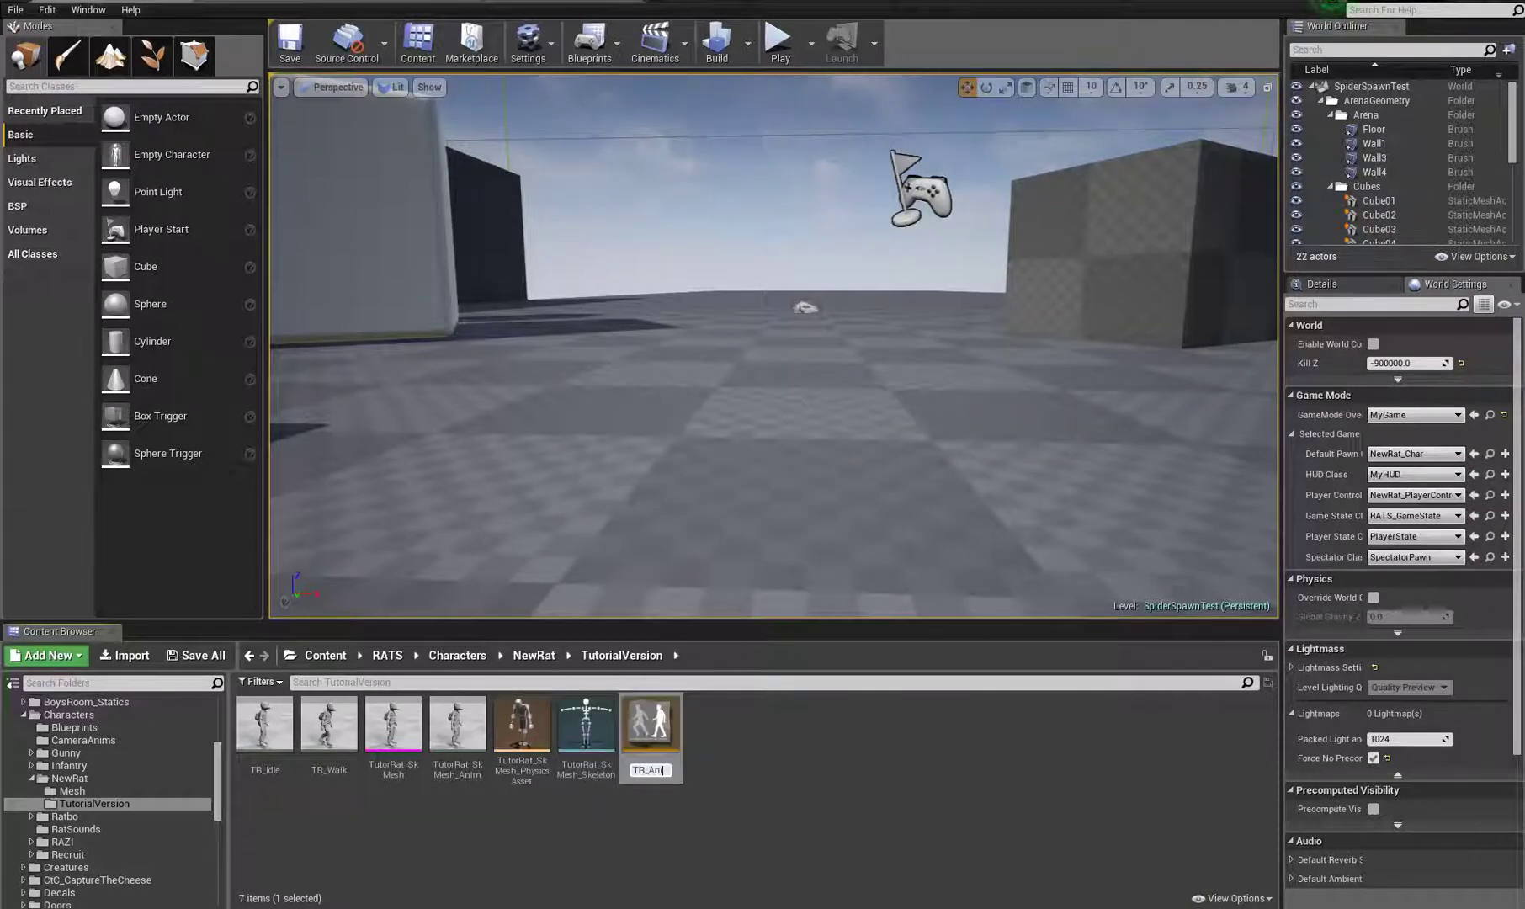
pyautogui.write('TR_AnimBP')
pyautogui.press('Return')
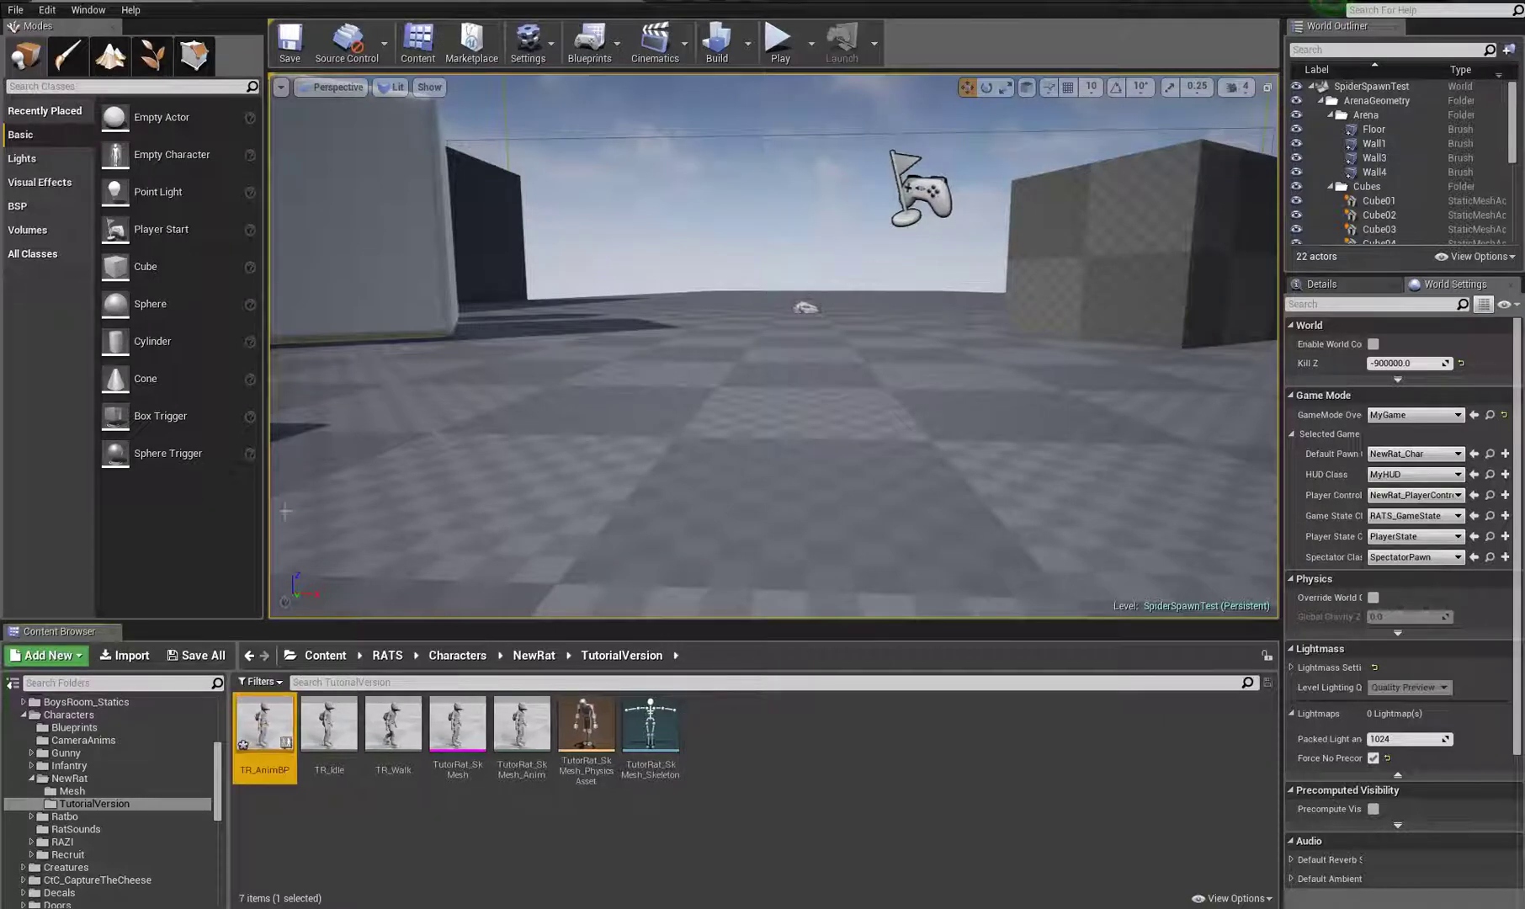
# Step: Open TR_AnimBP, look through its skeleton, mesh, animation and graph modes, and return to the level editor
pyautogui.doubleClick(295, 698)
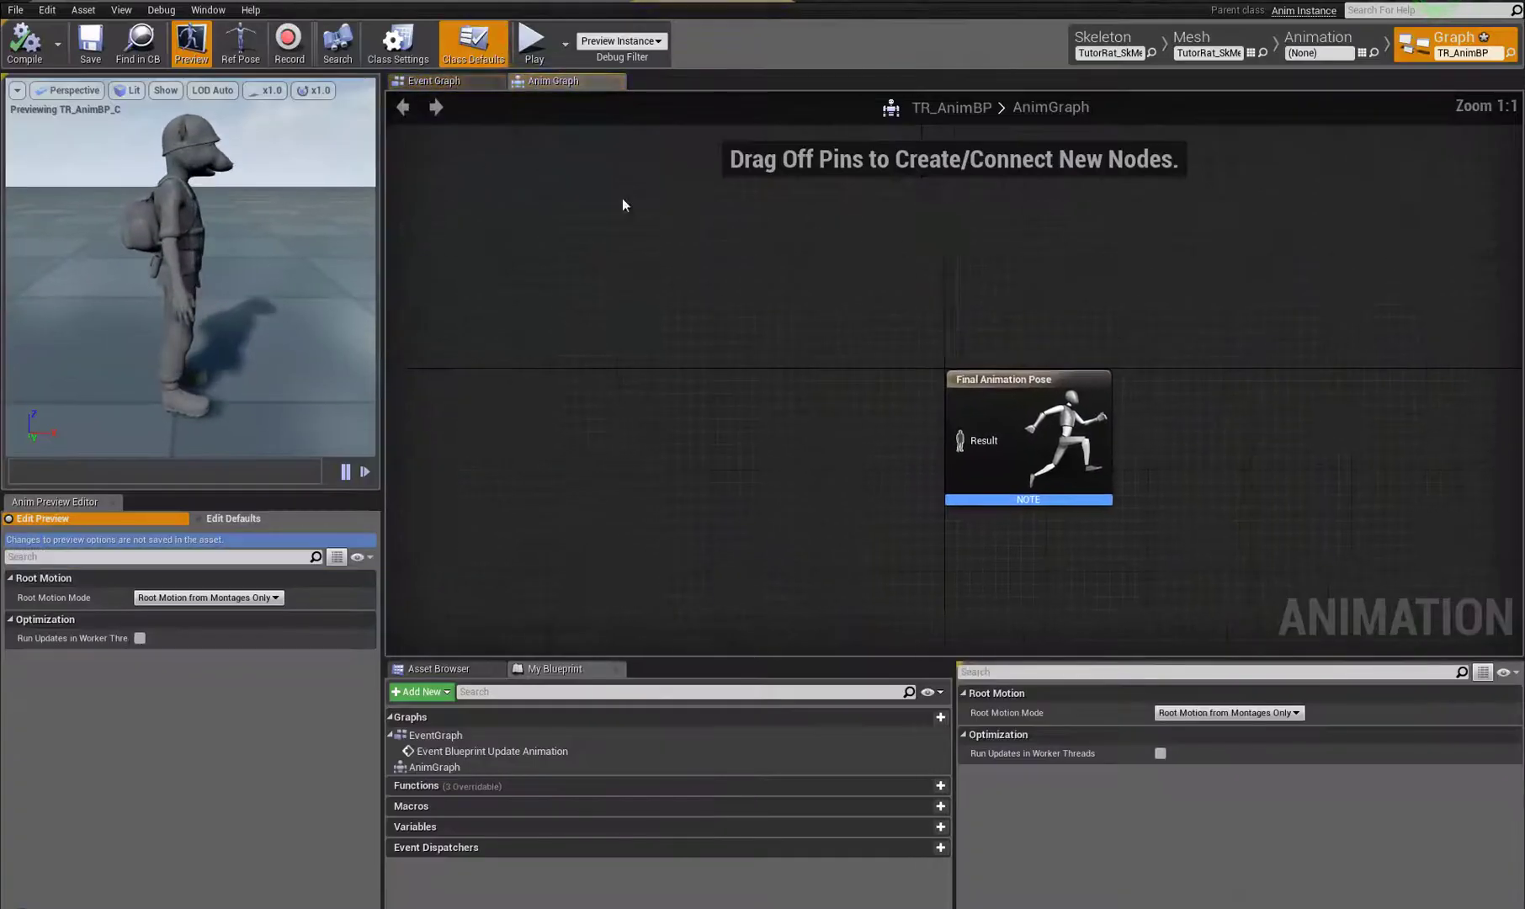
pyautogui.click(562, 3)
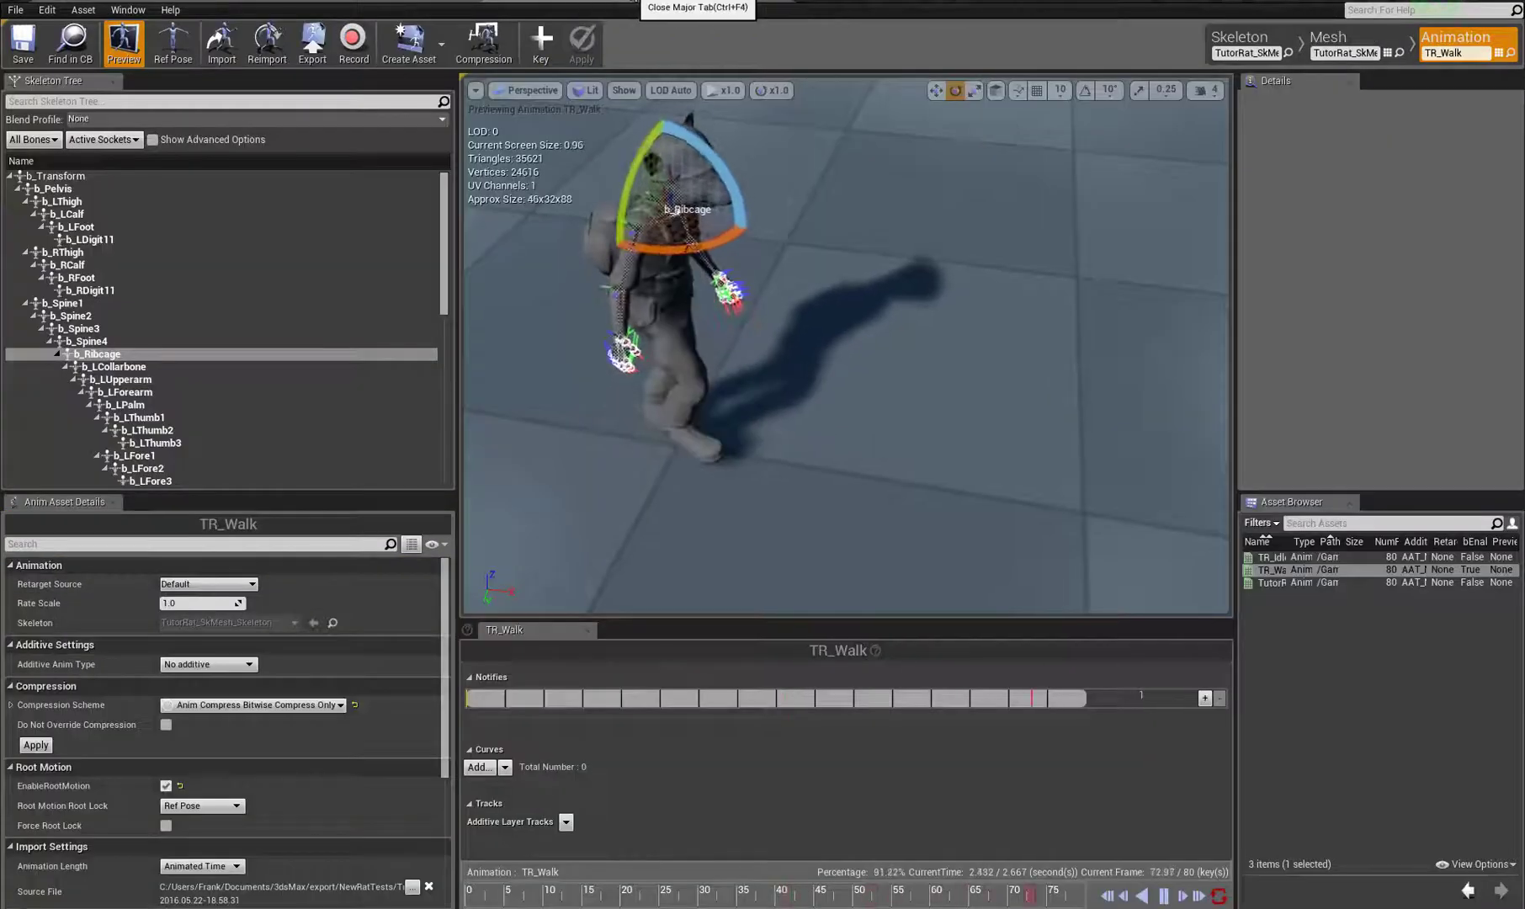
pyautogui.click(649, 4)
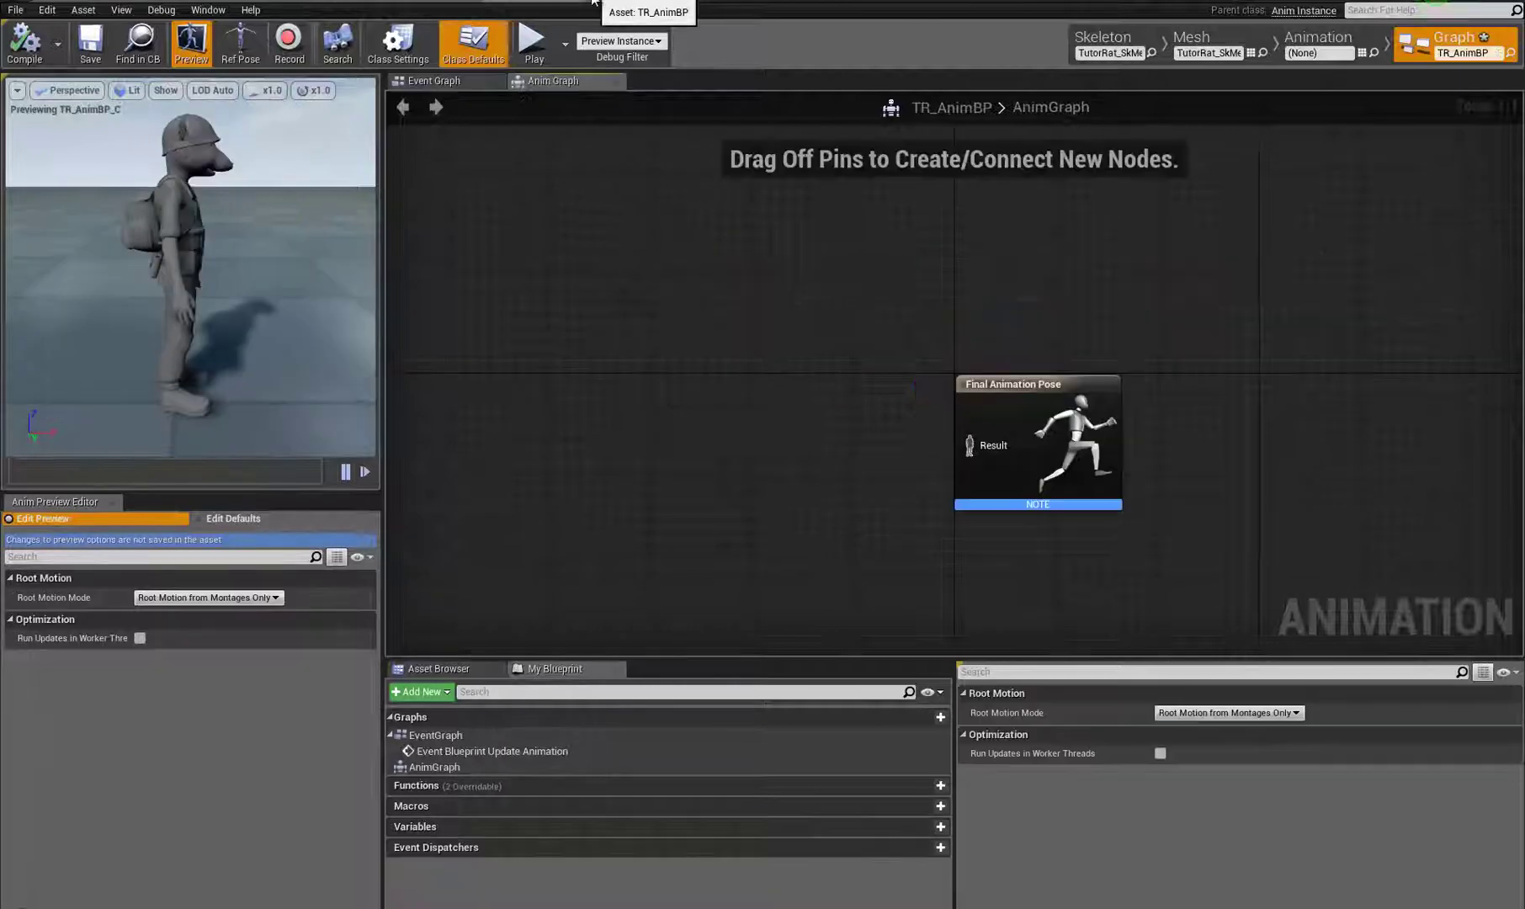
pyautogui.click(1104, 38)
pyautogui.click(1212, 38)
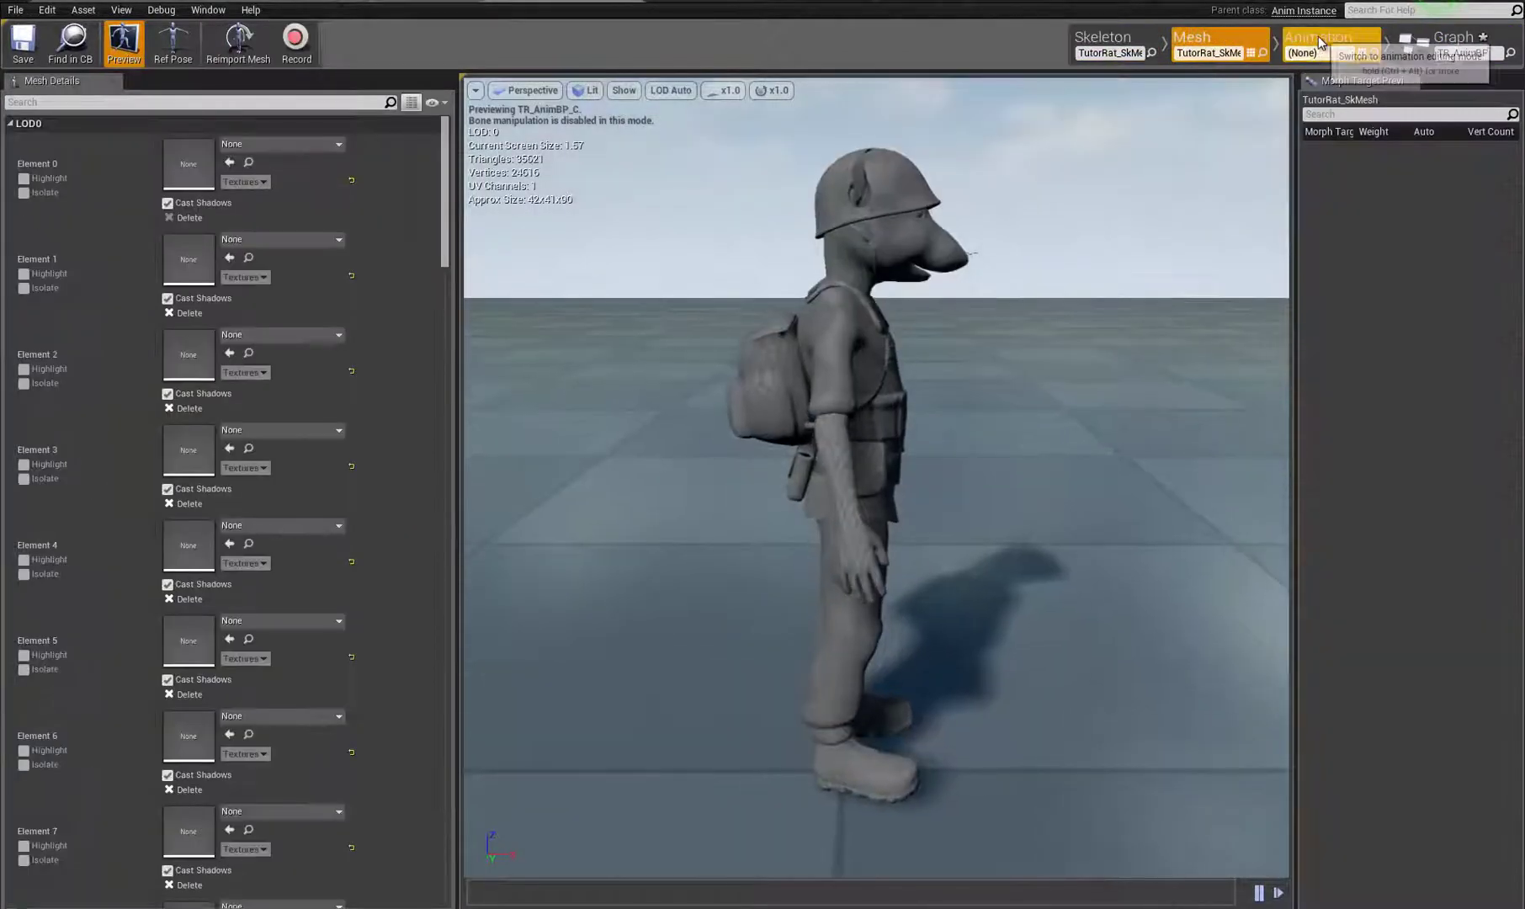
pyautogui.click(1319, 42)
pyautogui.click(1422, 42)
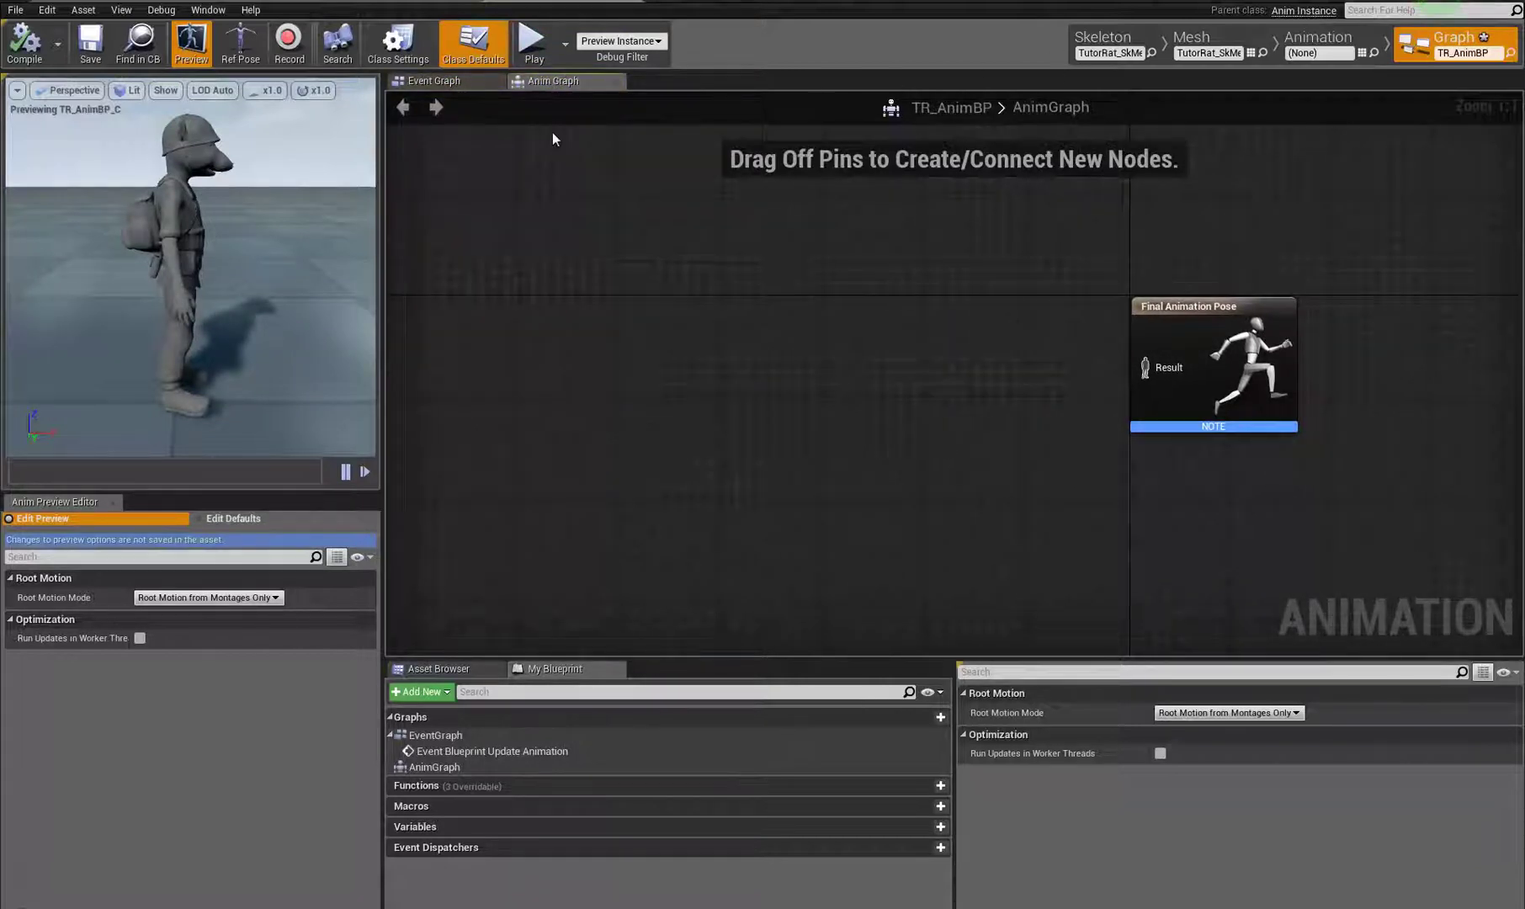
pyautogui.moveTo(247, 305); pyautogui.dragTo(396, 50)
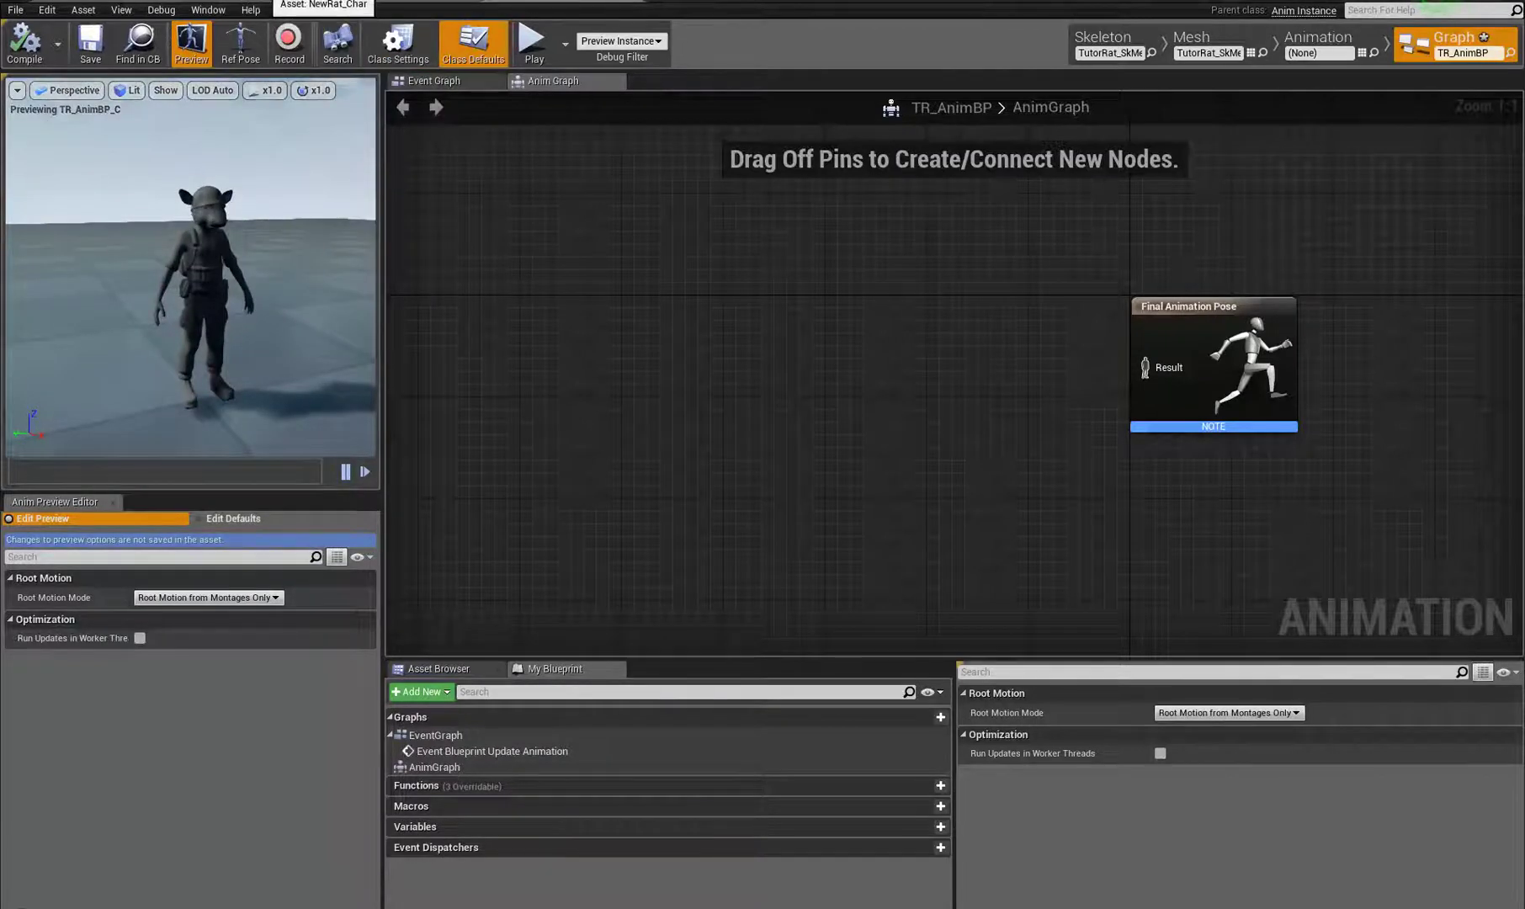
pyautogui.click(264, 4)
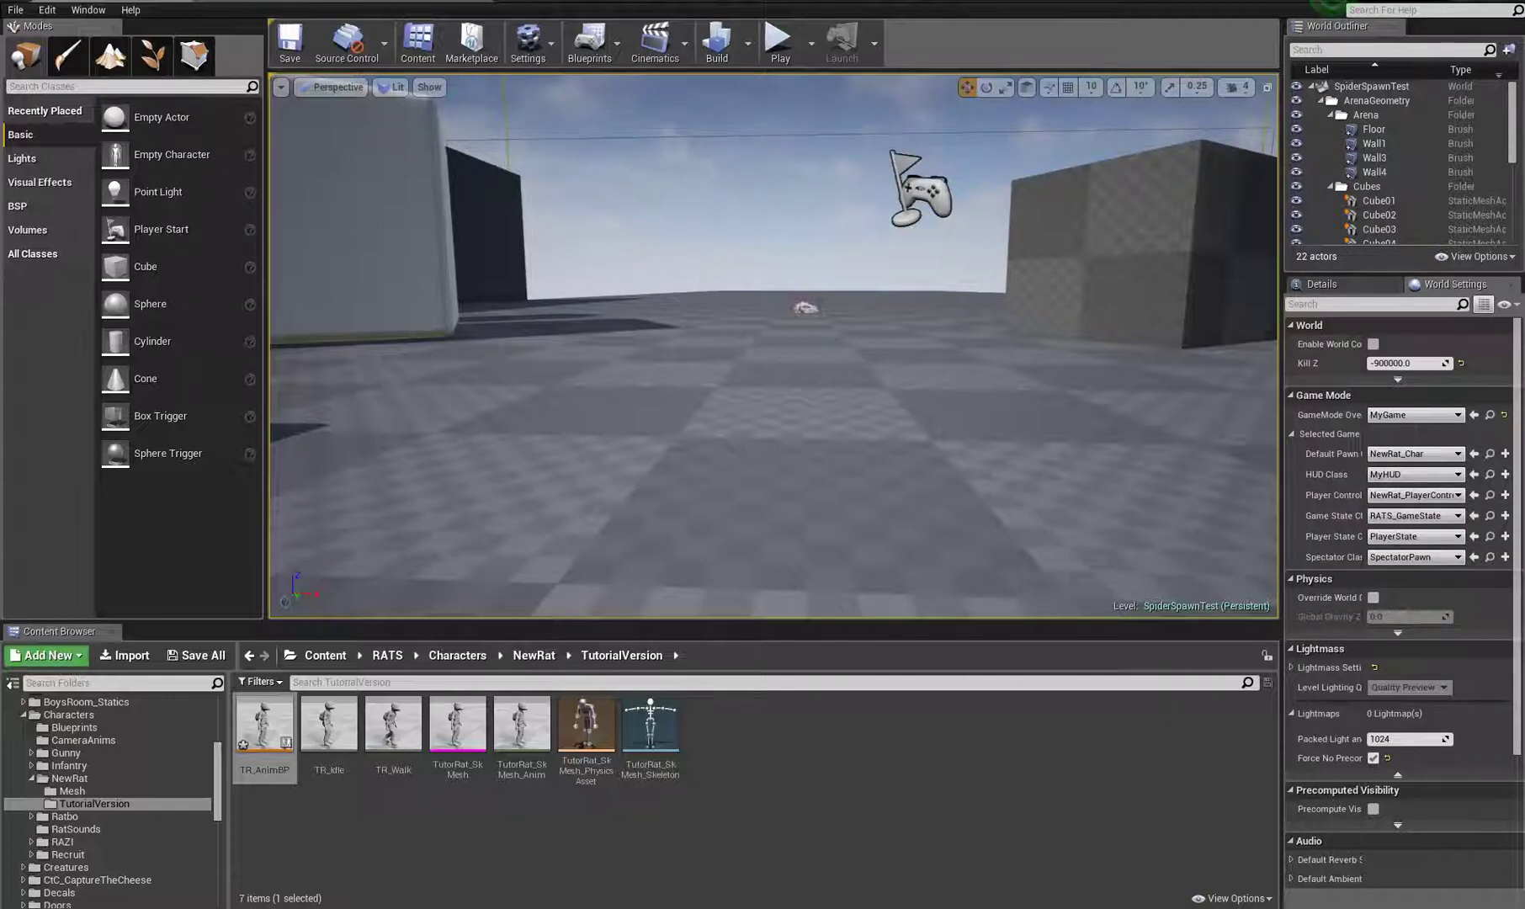
pyautogui.click(259, 2)
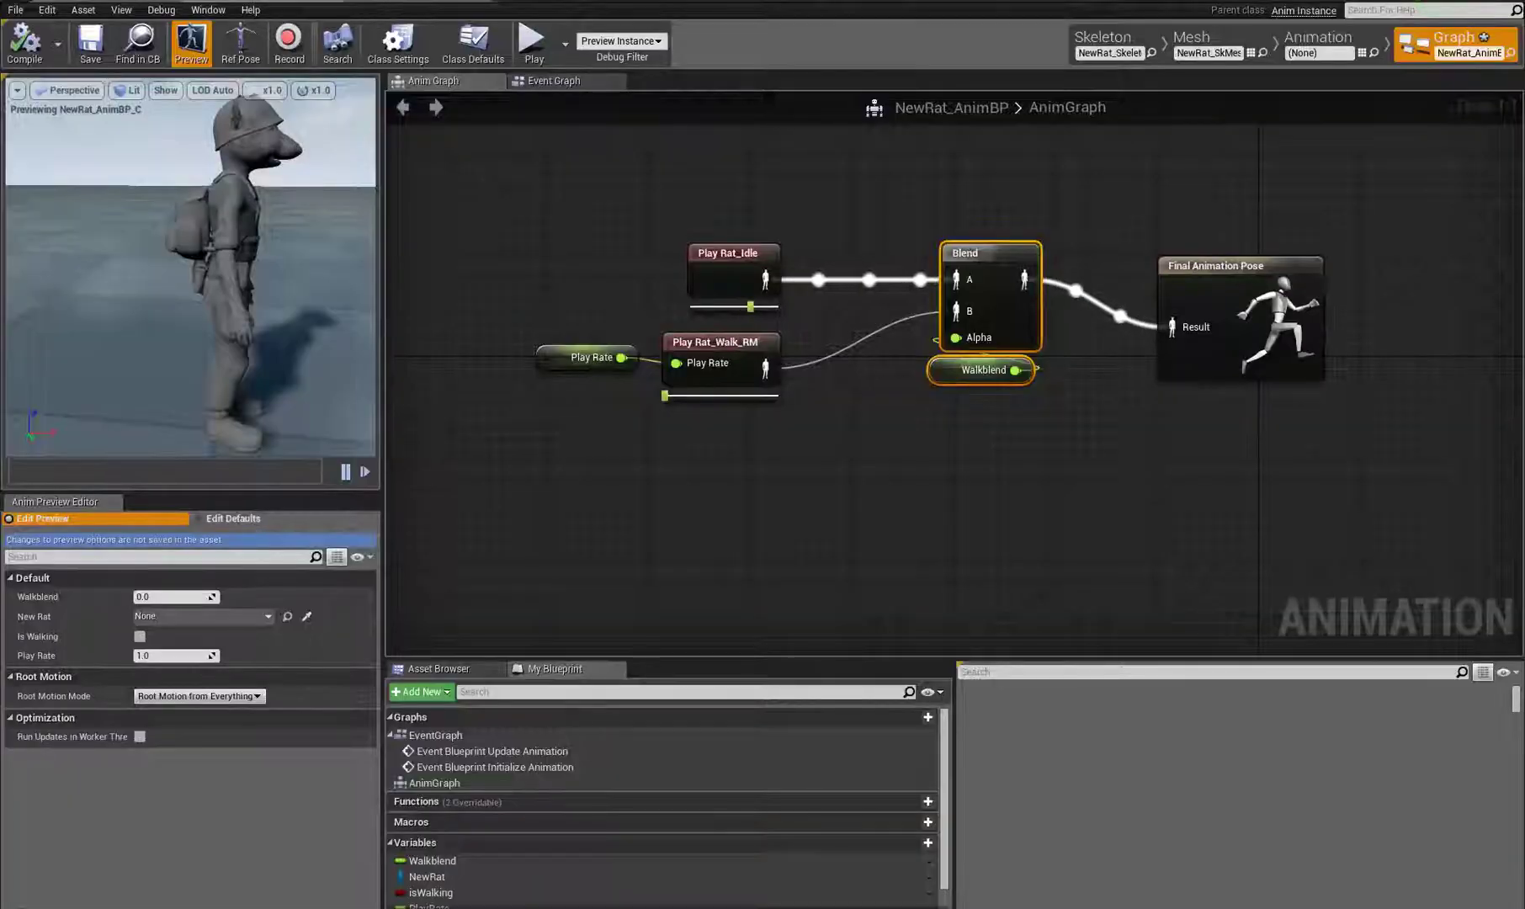
pyautogui.click(101, 2)
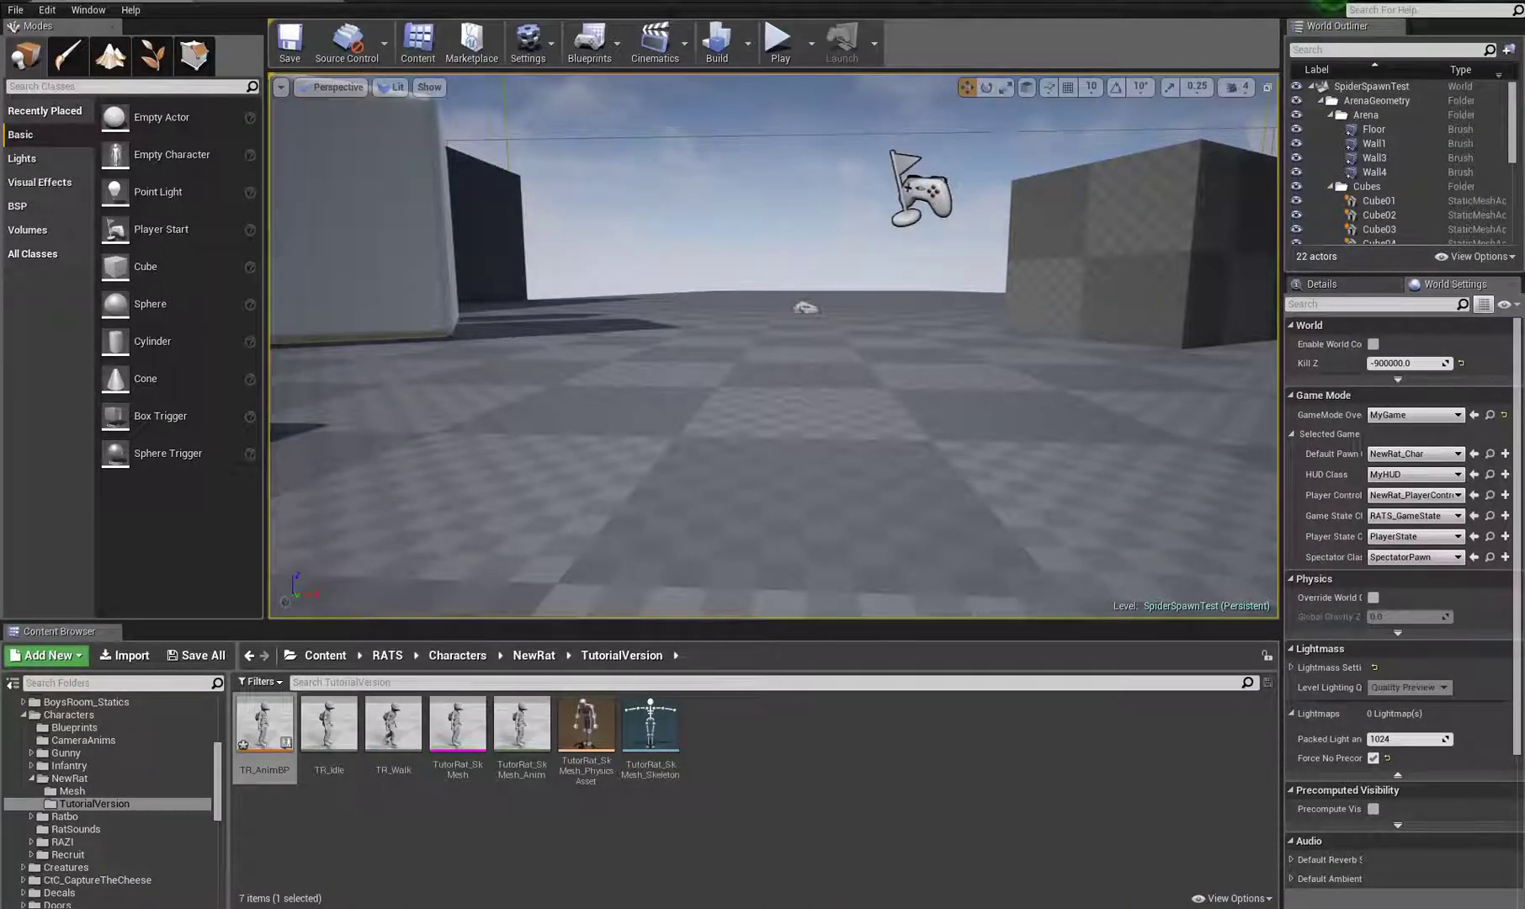
pyautogui.click(257, 2)
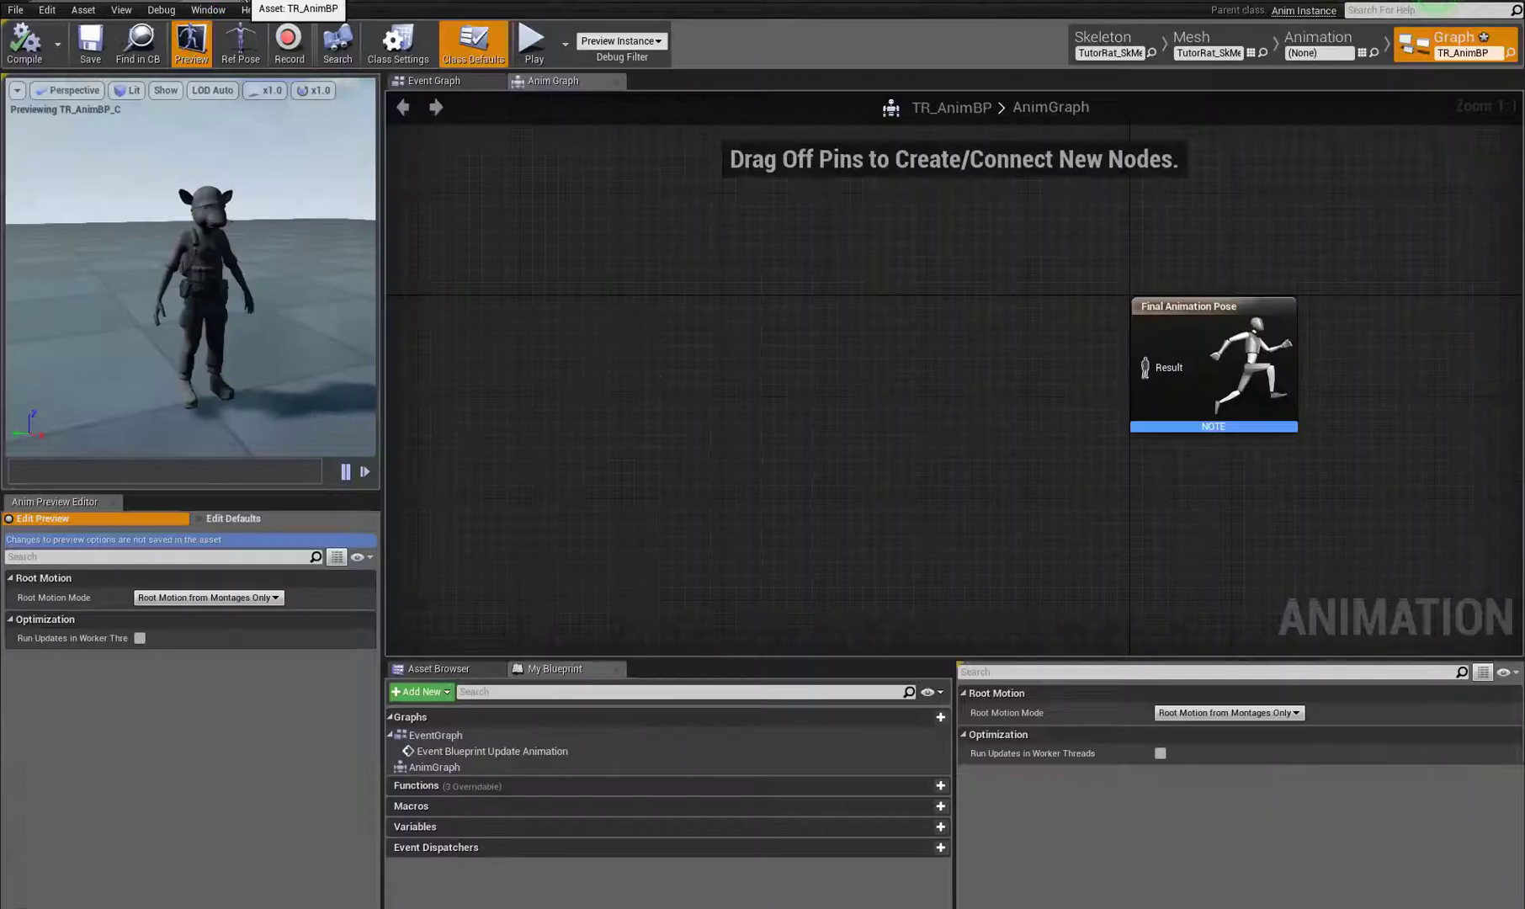
pyautogui.click(85, 2)
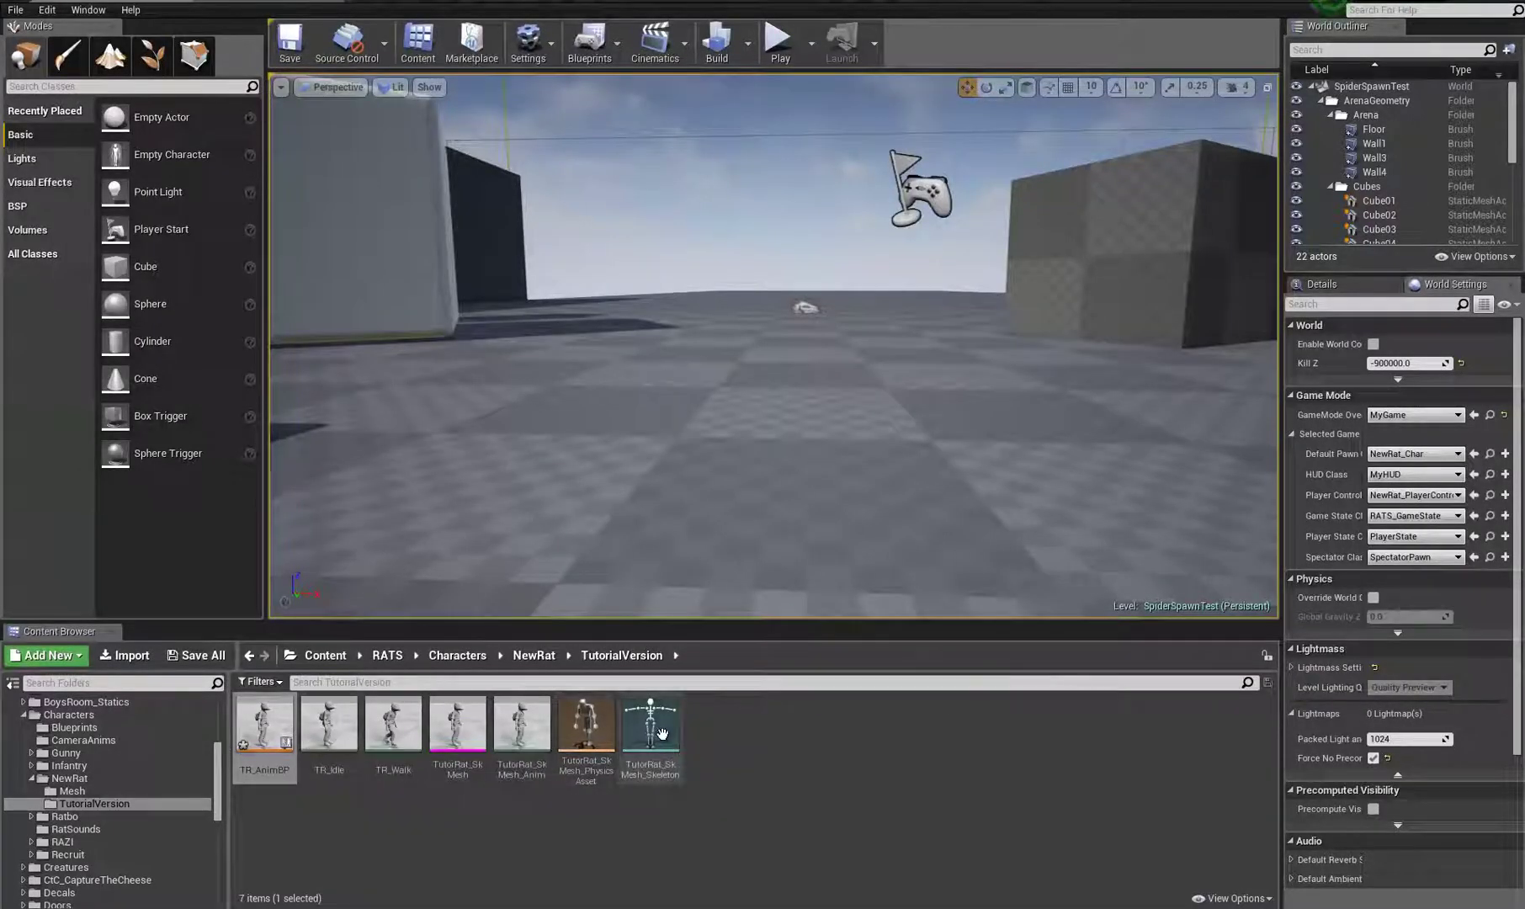
# Step: Create a Blueprint class based on Character in the TutorialVersion folder and name it TutorRat_Char
pyautogui.rightClick(729, 720)
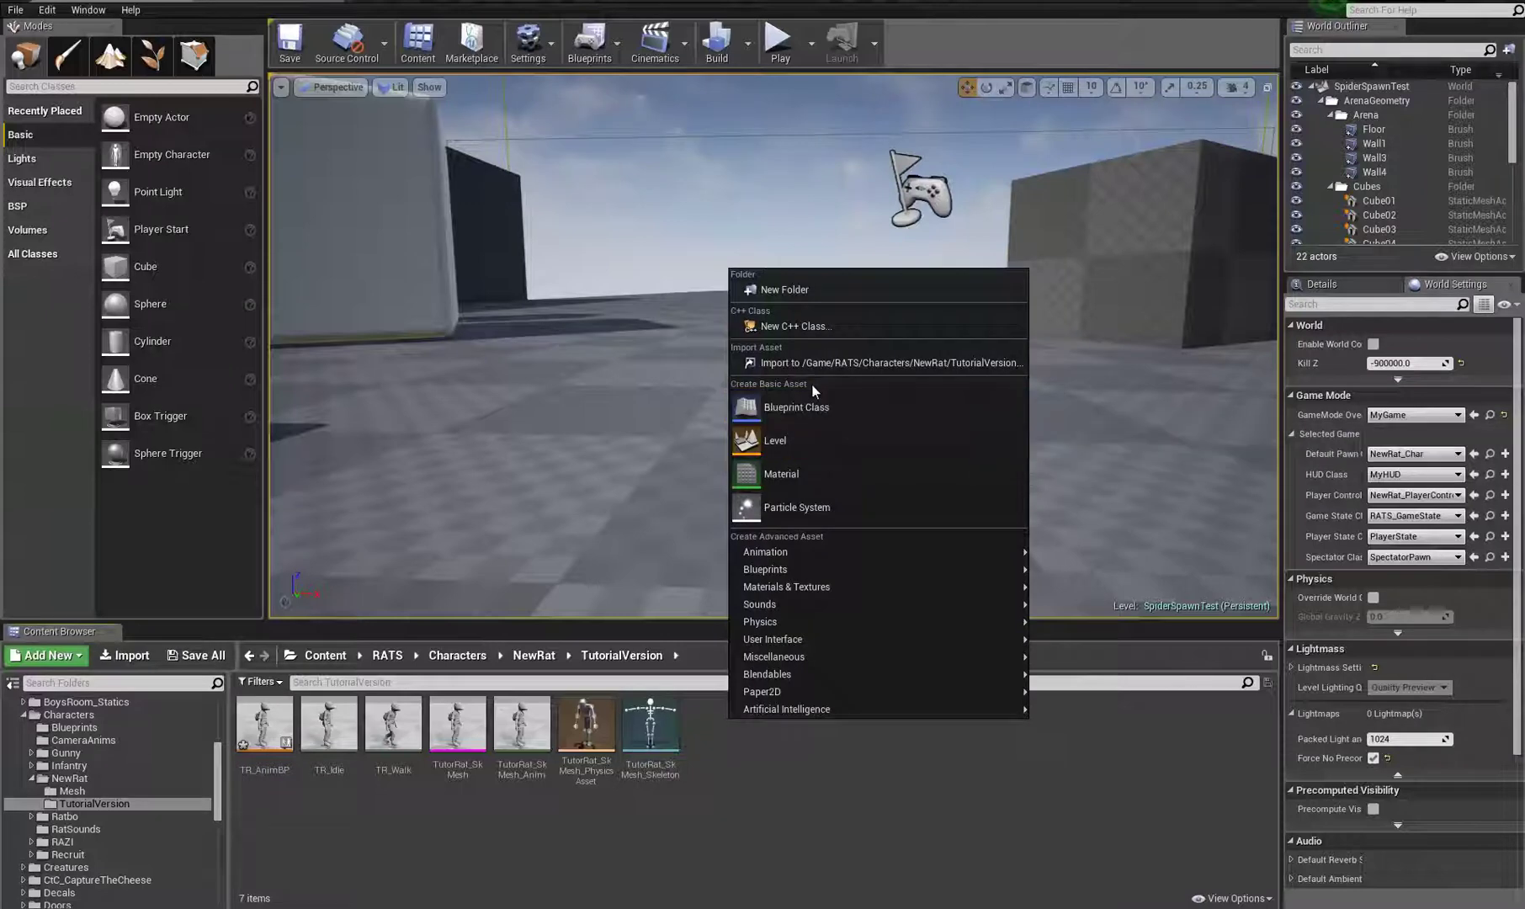
pyautogui.click(792, 407)
pyautogui.click(617, 336)
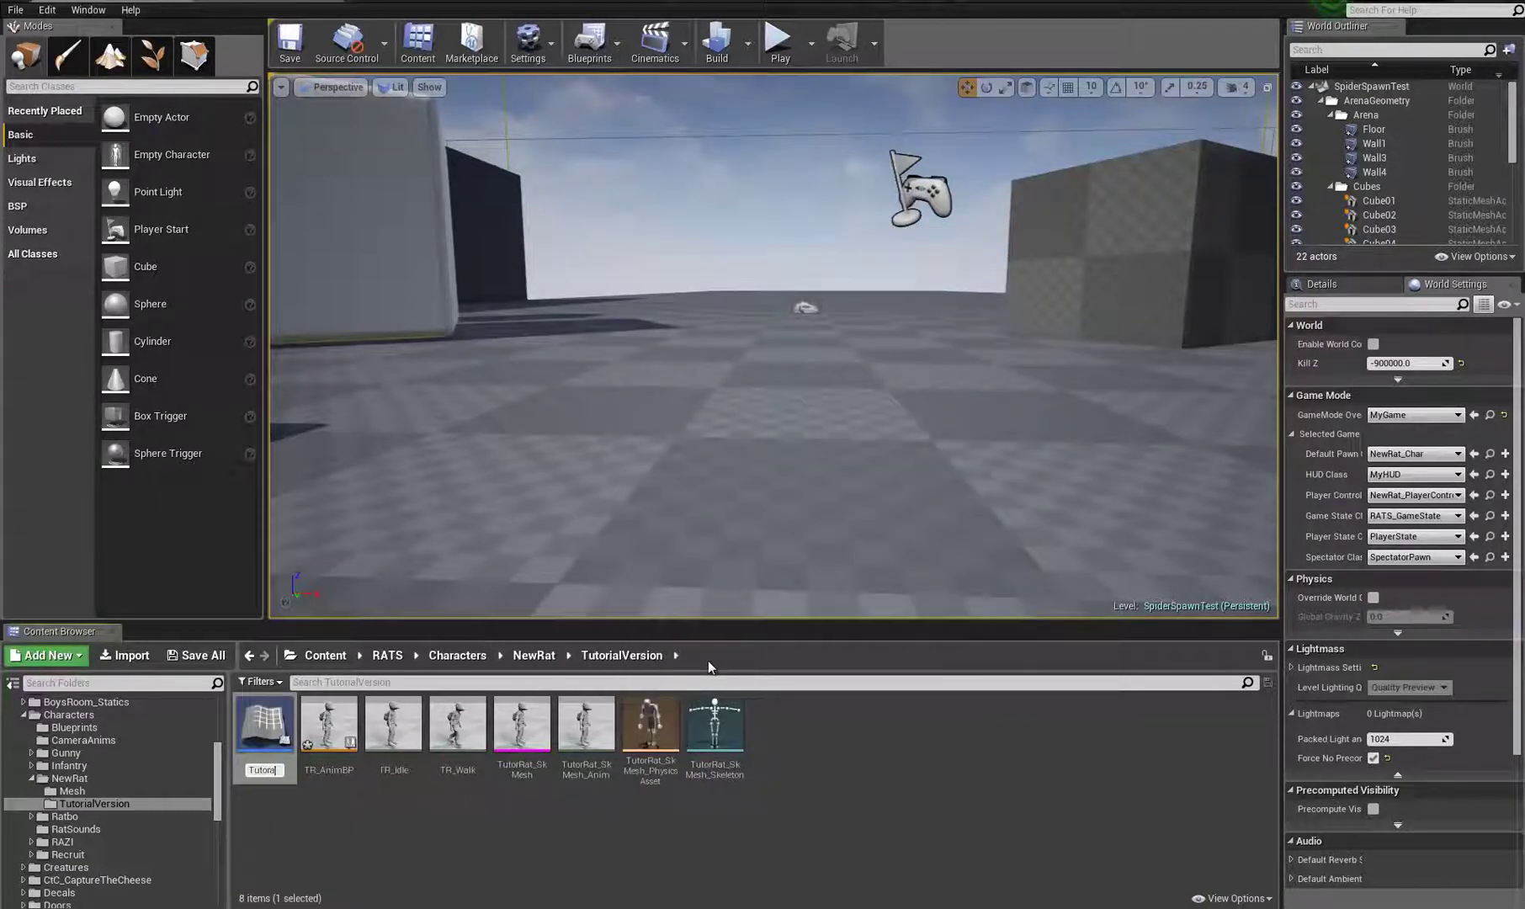
pyautogui.write('TutorRat_Char')
pyautogui.press('Return')
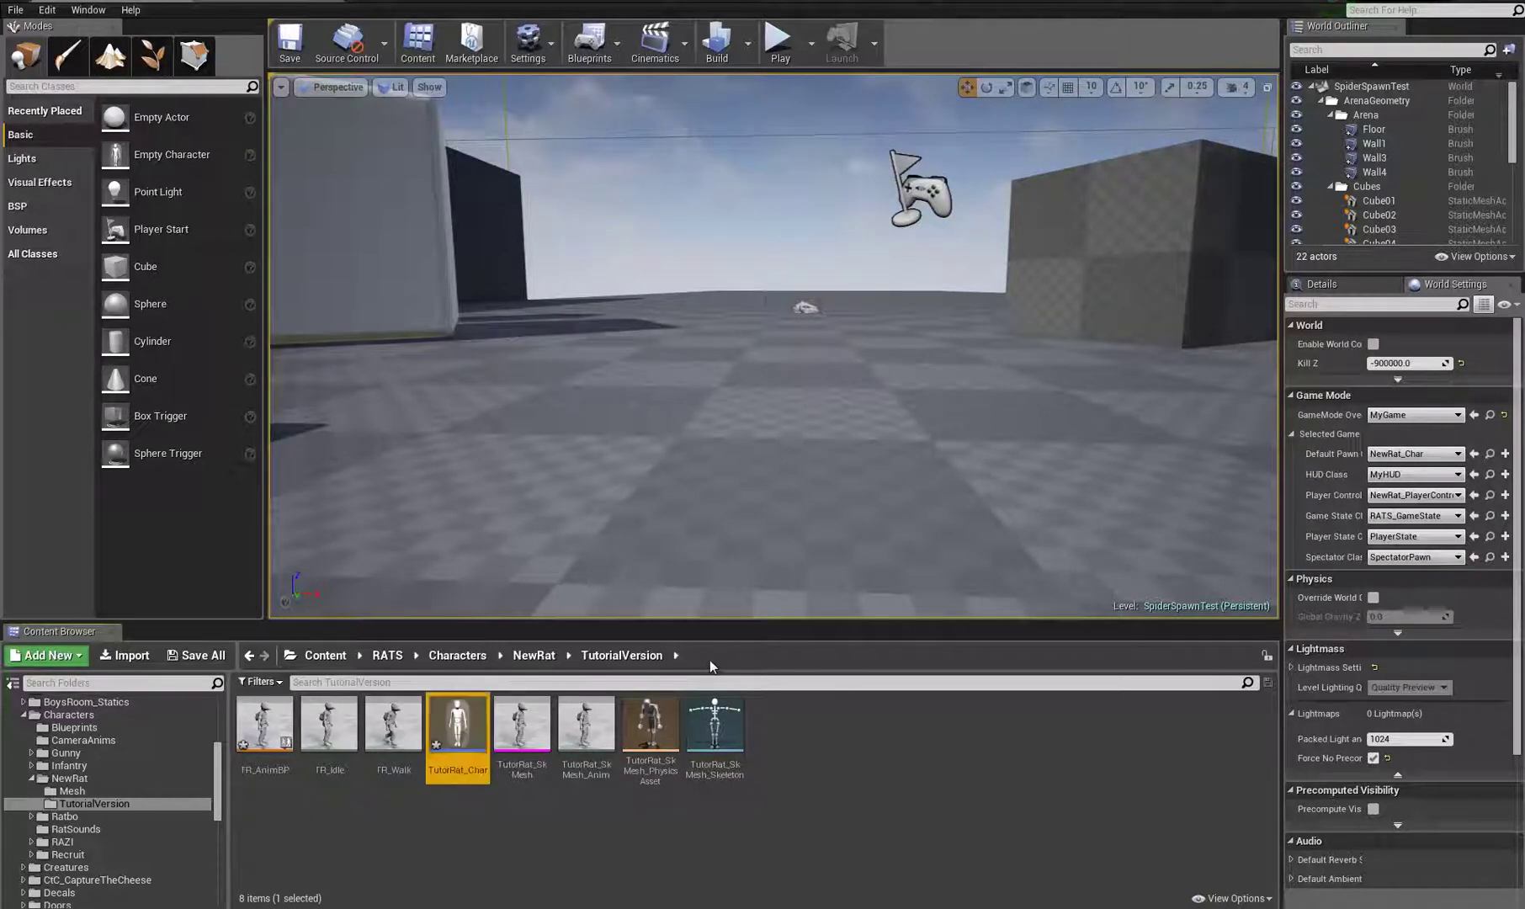
# Step: Open TutorRat_Char, assign TutorRat_SkMesh as its skeletal mesh, and lower the mesh by about 60 cm inside the capsule
pyautogui.doubleClick(452, 716)
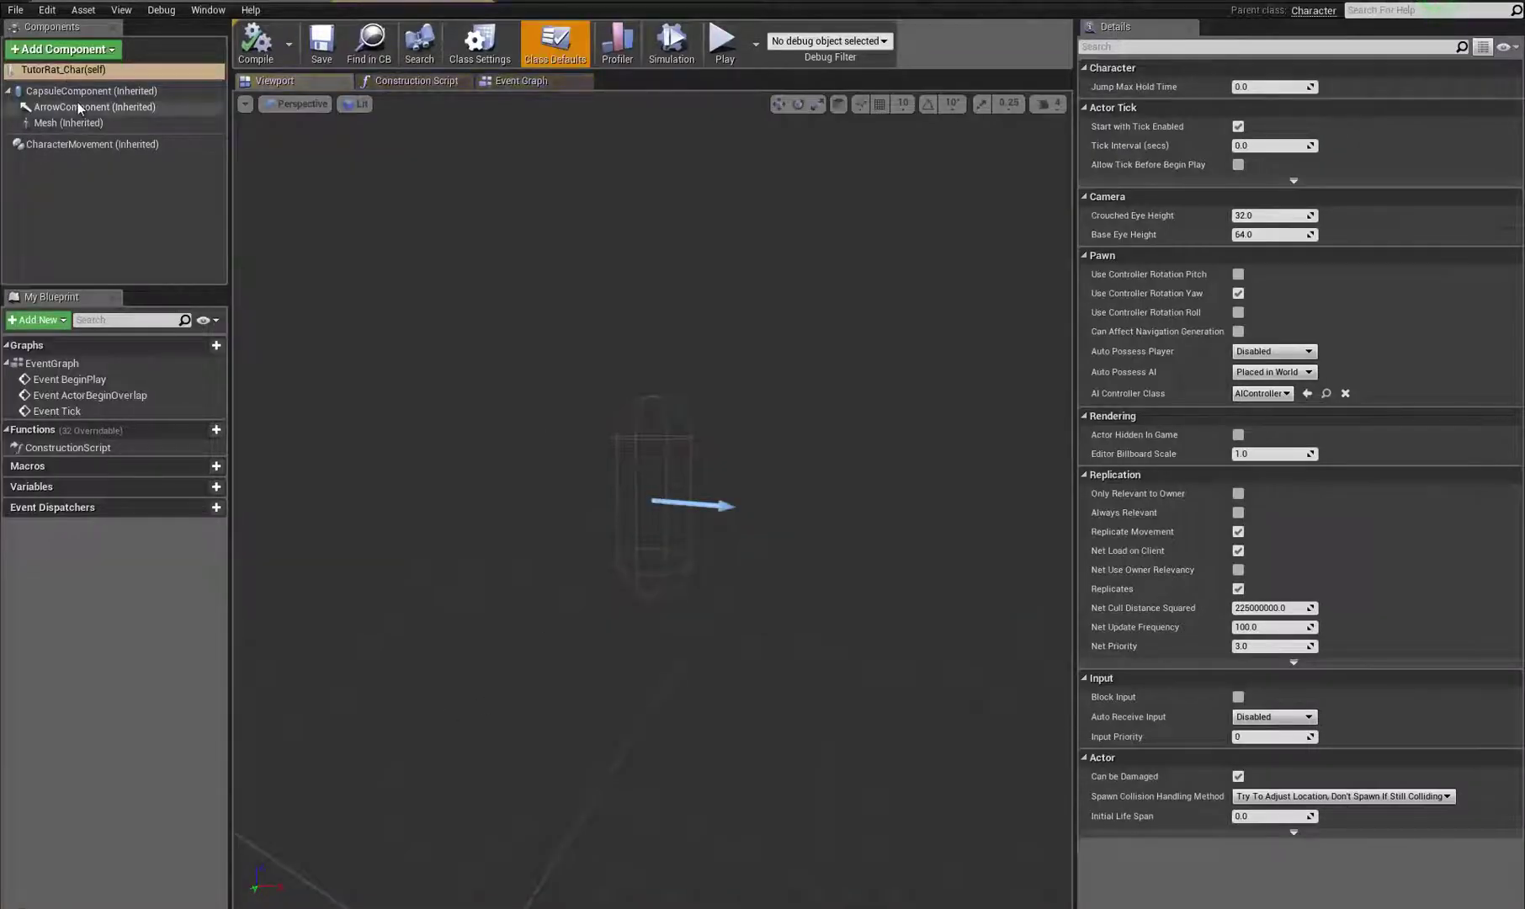
pyautogui.click(58, 123)
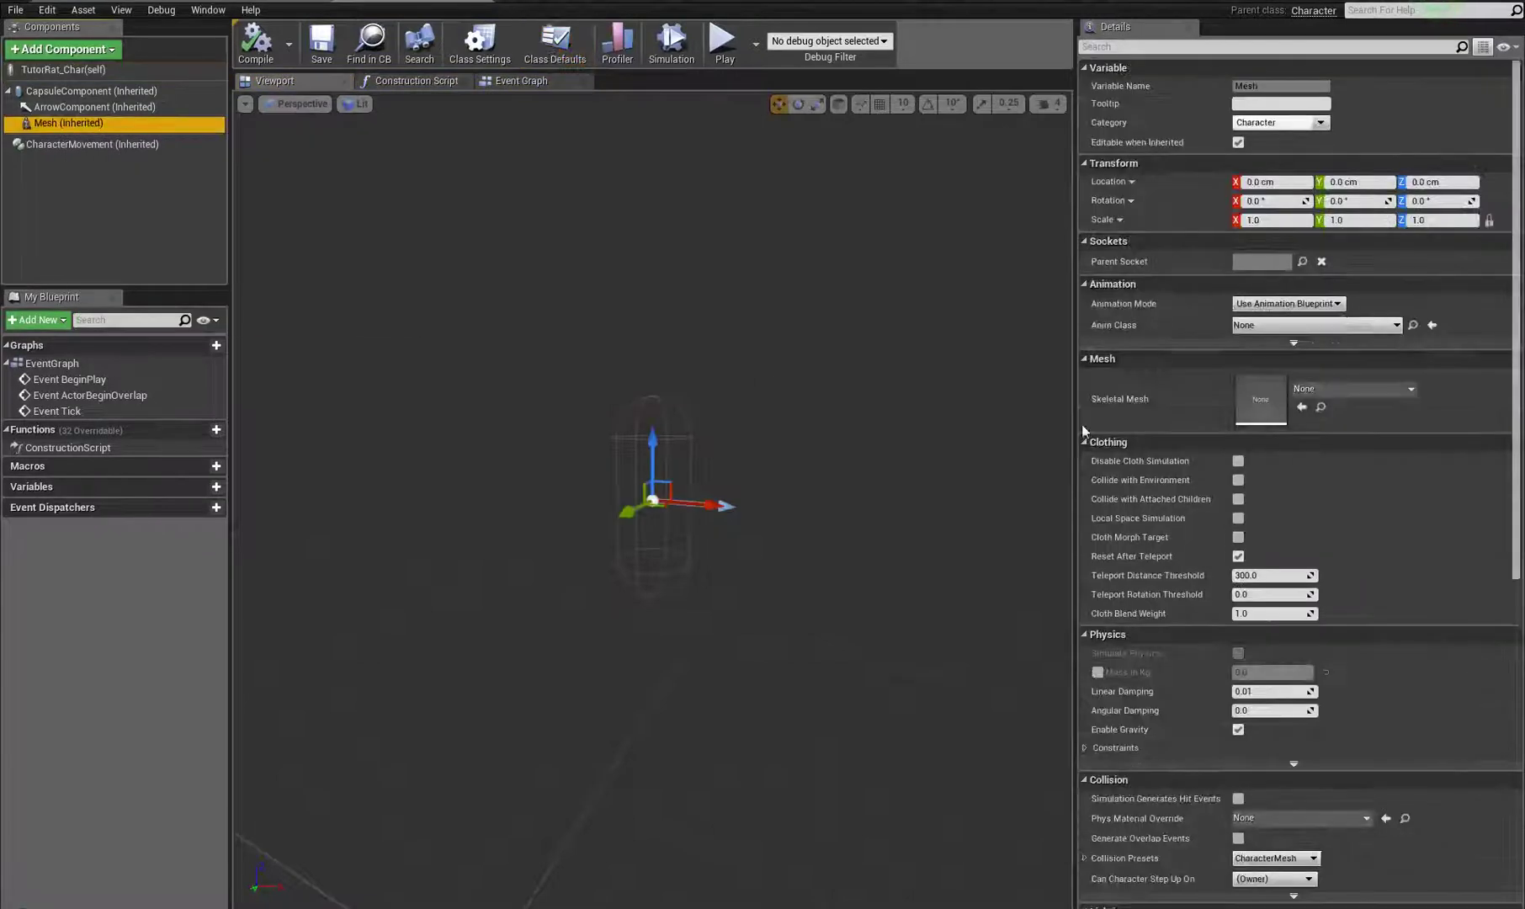
pyautogui.click(1339, 388)
pyautogui.write('tut')
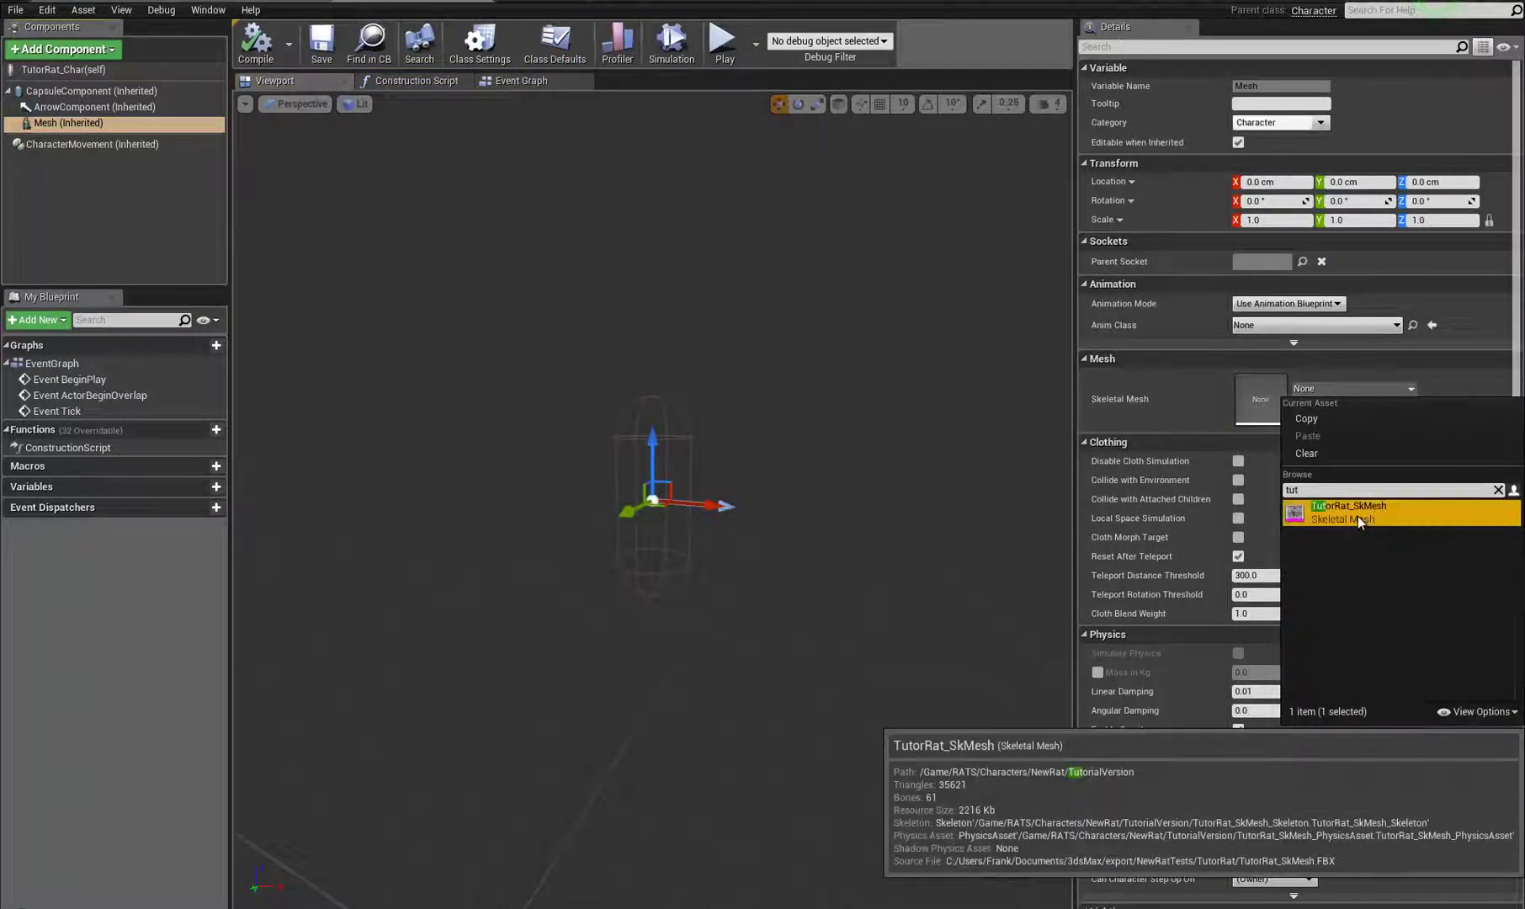
pyautogui.click(1357, 516)
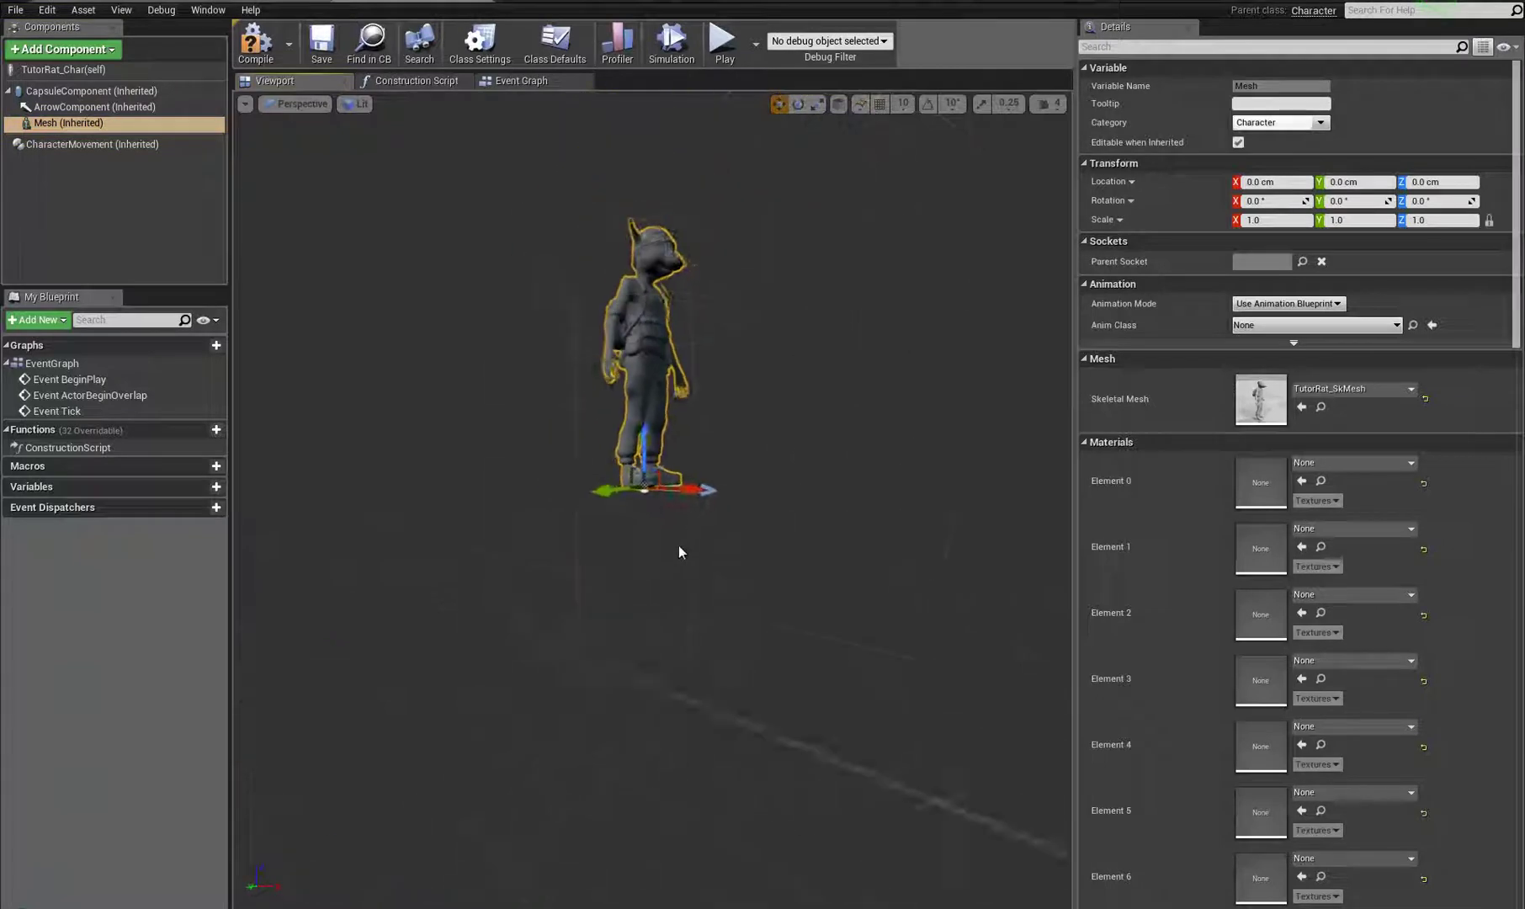
pyautogui.scroll(-2, 680, 547)
pyautogui.moveTo(647, 431); pyautogui.dragTo(646, 578)
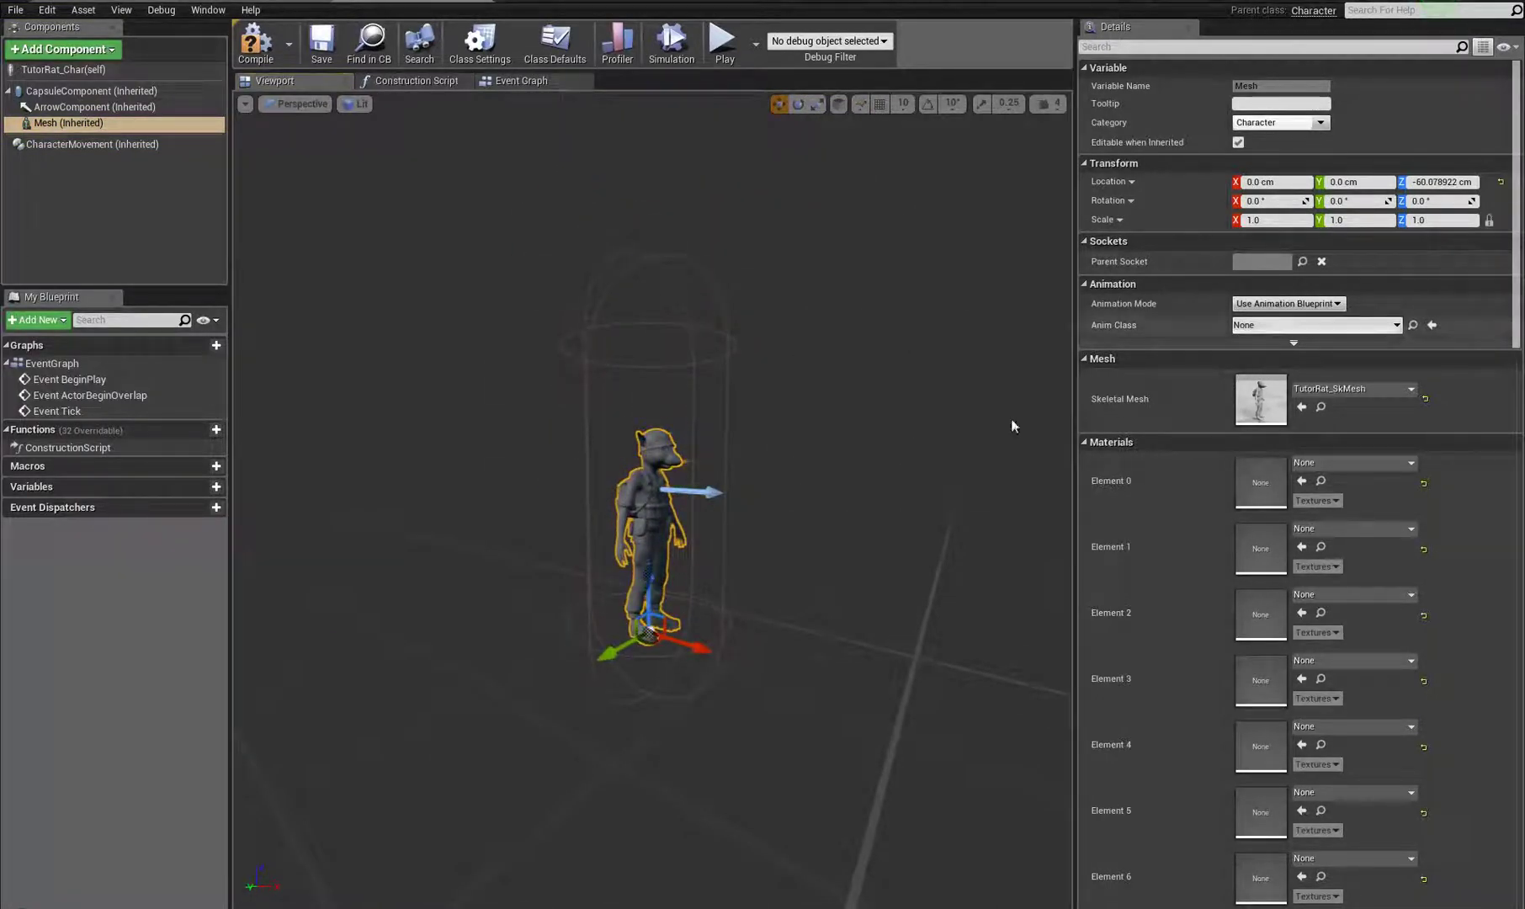
# Step: Set the capsule component's half height to 42.5 and its radius to 20
pyautogui.click(684, 296)
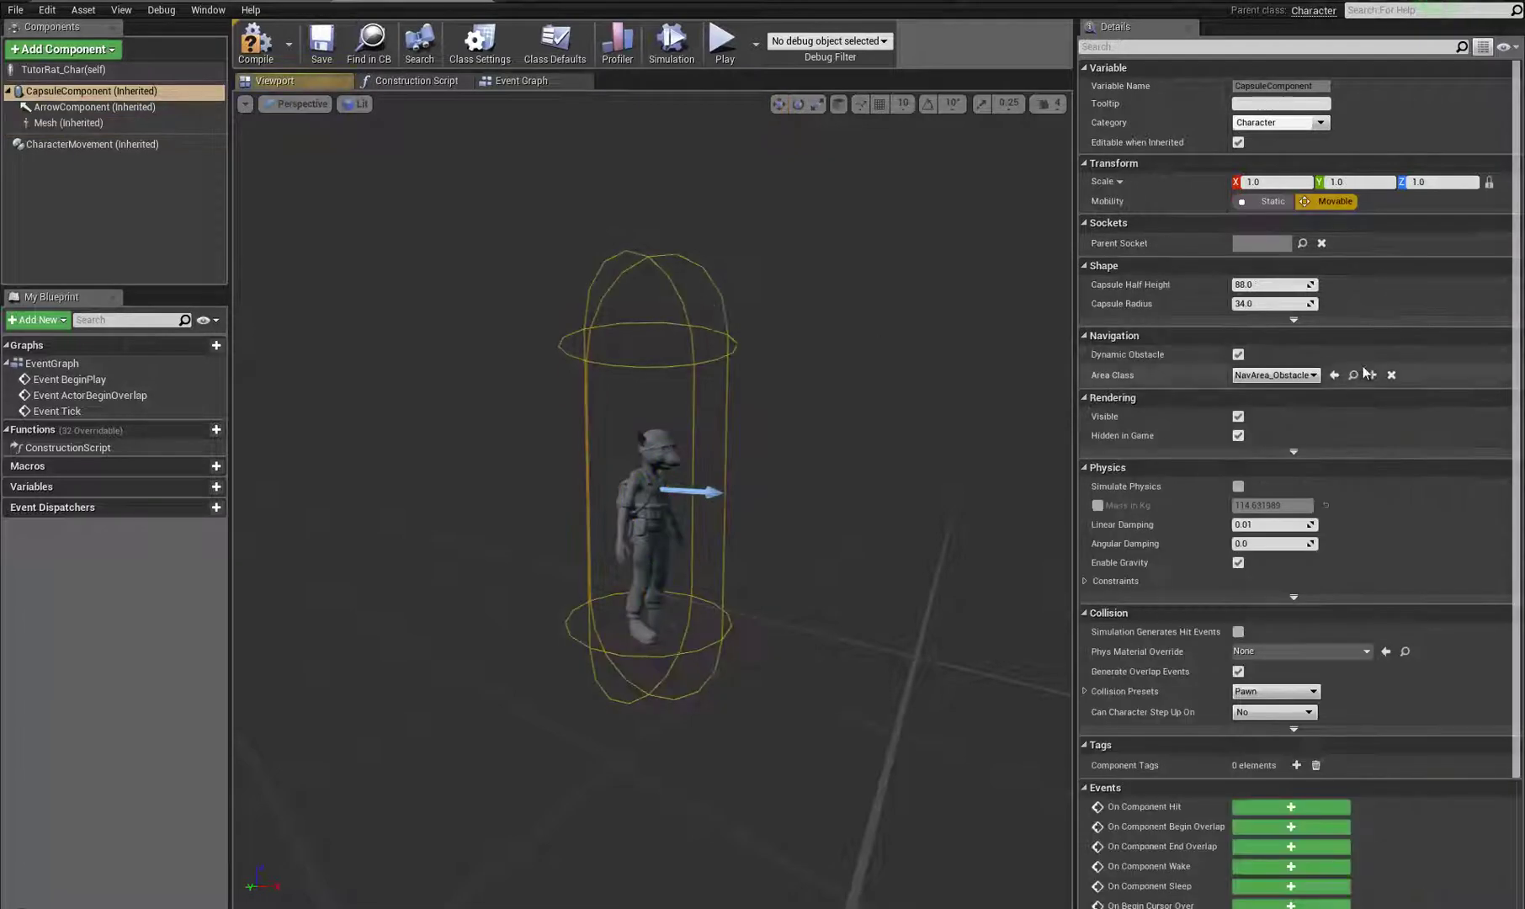
pyautogui.click(1264, 284)
pyautogui.write('42')
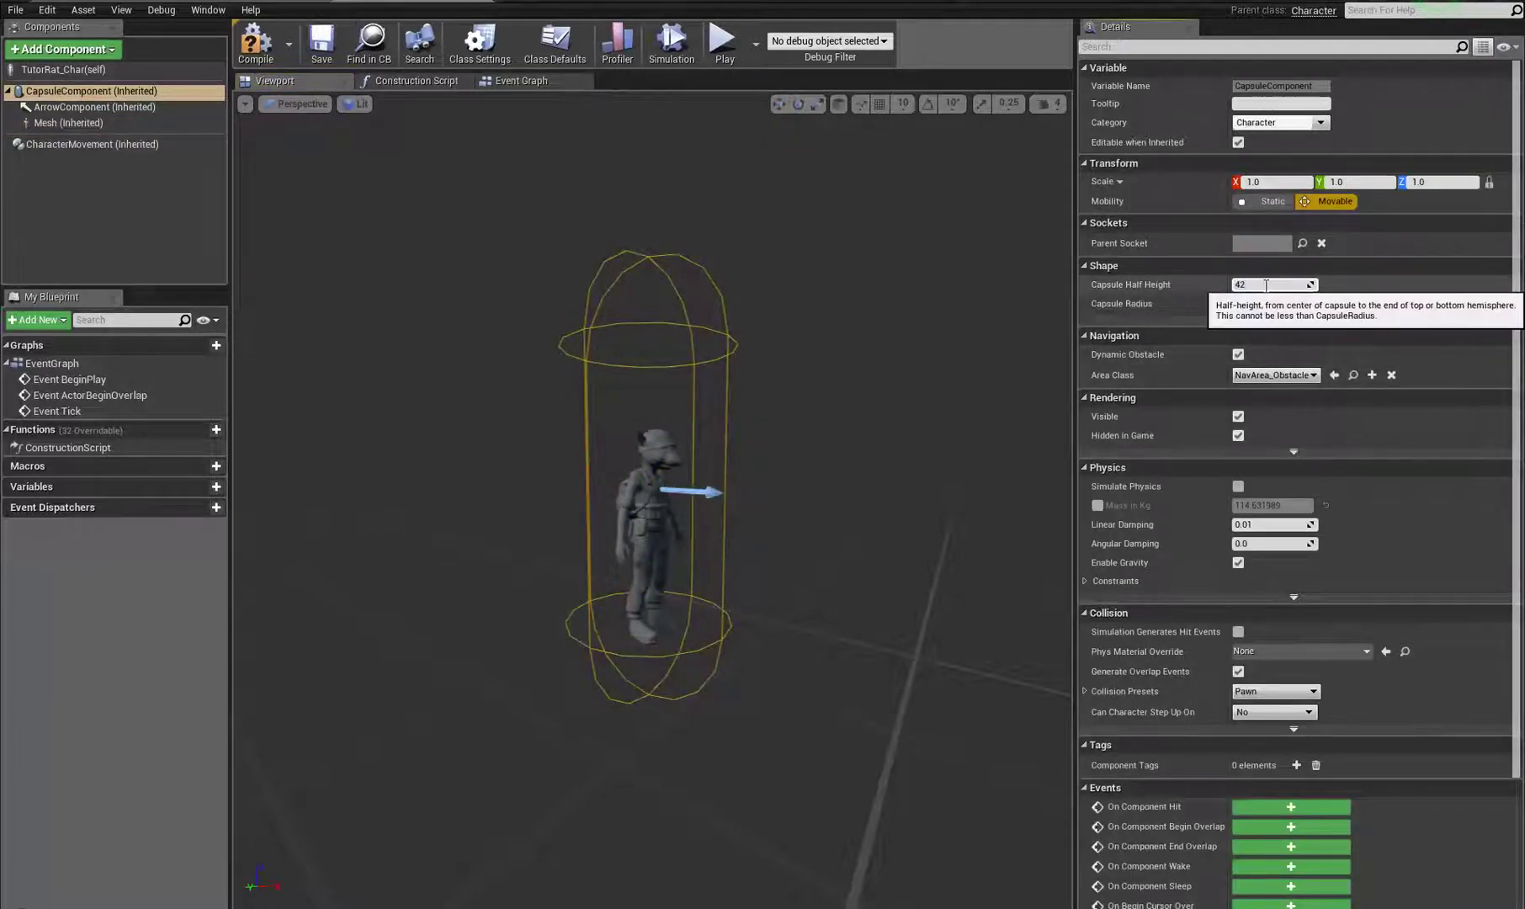
pyautogui.write('.5')
pyautogui.press('Return')
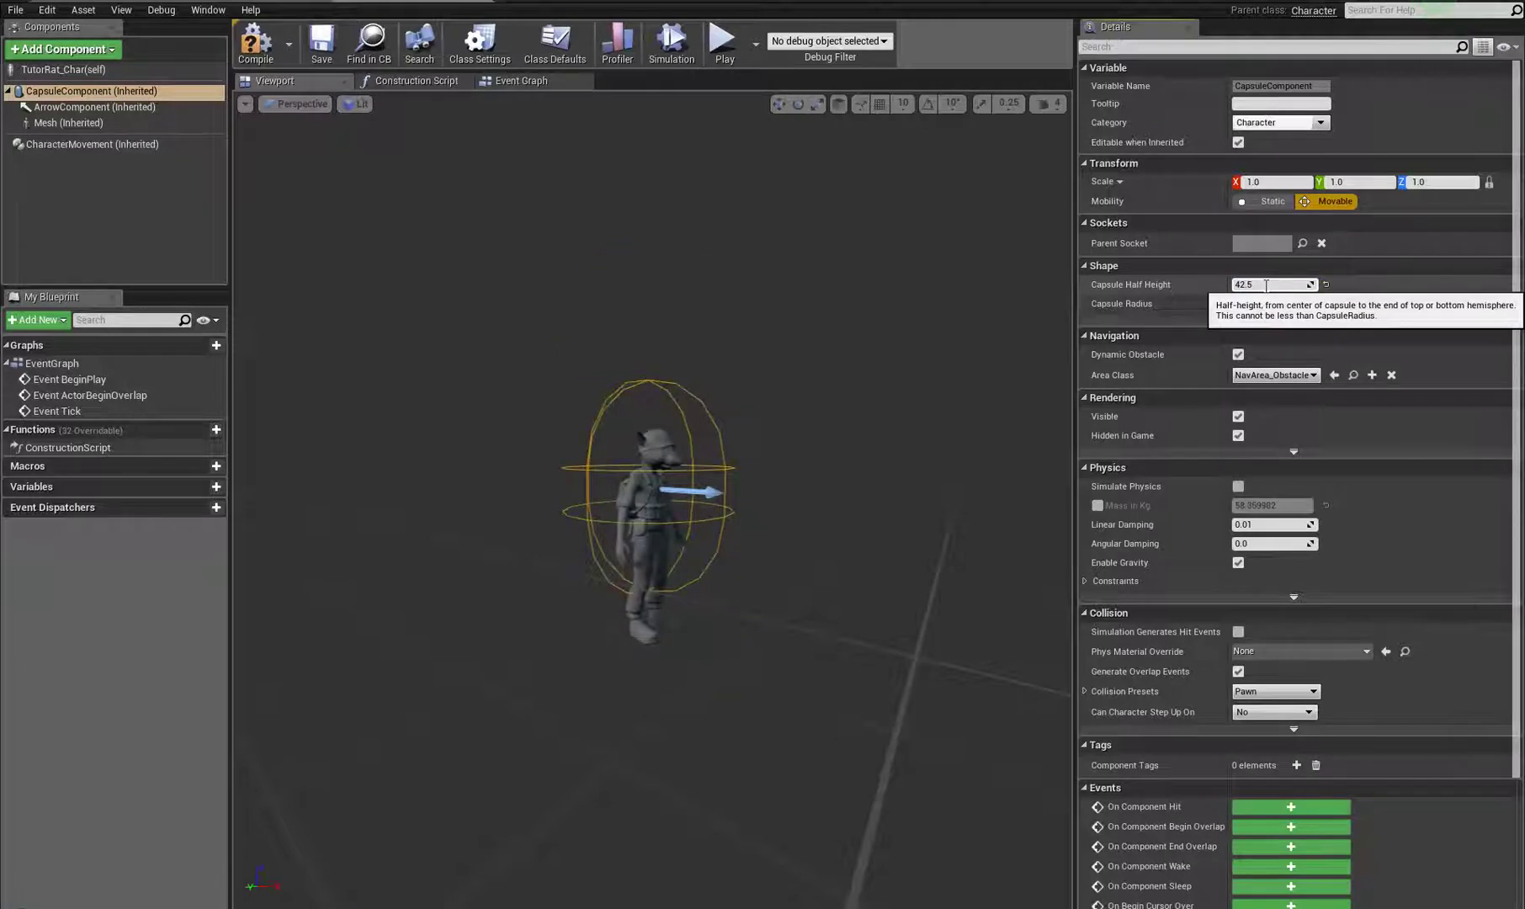
pyautogui.write('20')
pyautogui.press('Tab')
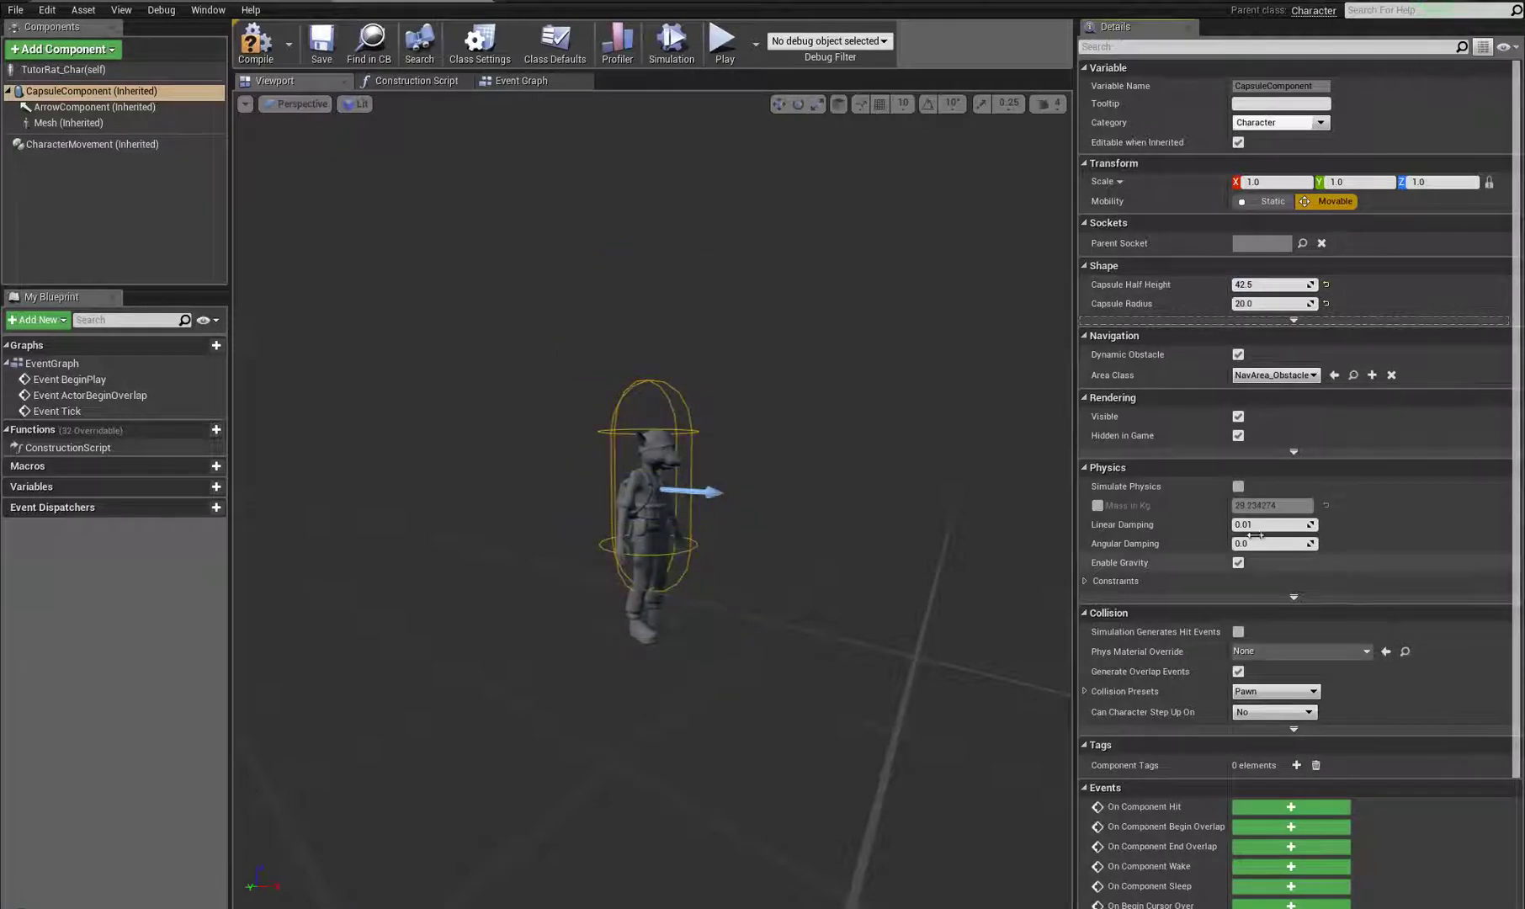
# Step: Set the rat mesh's Z location to -44.5 cm and compile the character blueprint
pyautogui.click(642, 511)
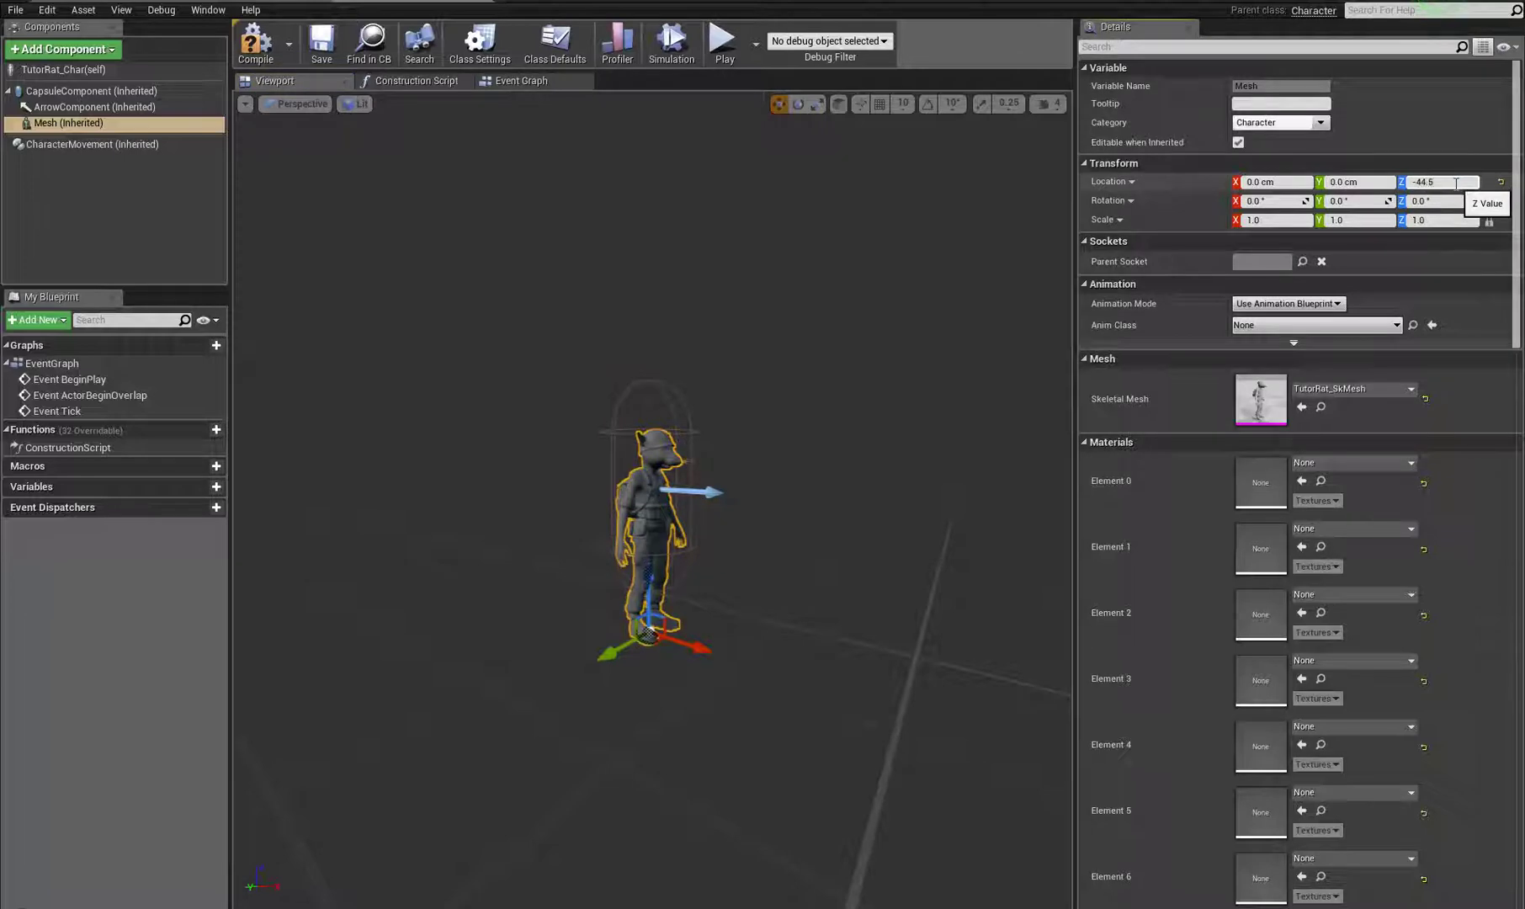
pyautogui.press('Return')
pyautogui.moveTo(776, 764); pyautogui.dragTo(597, 772, button='right')
pyautogui.scroll(-3, 679, 772)
pyautogui.scroll(3, 594, 774)
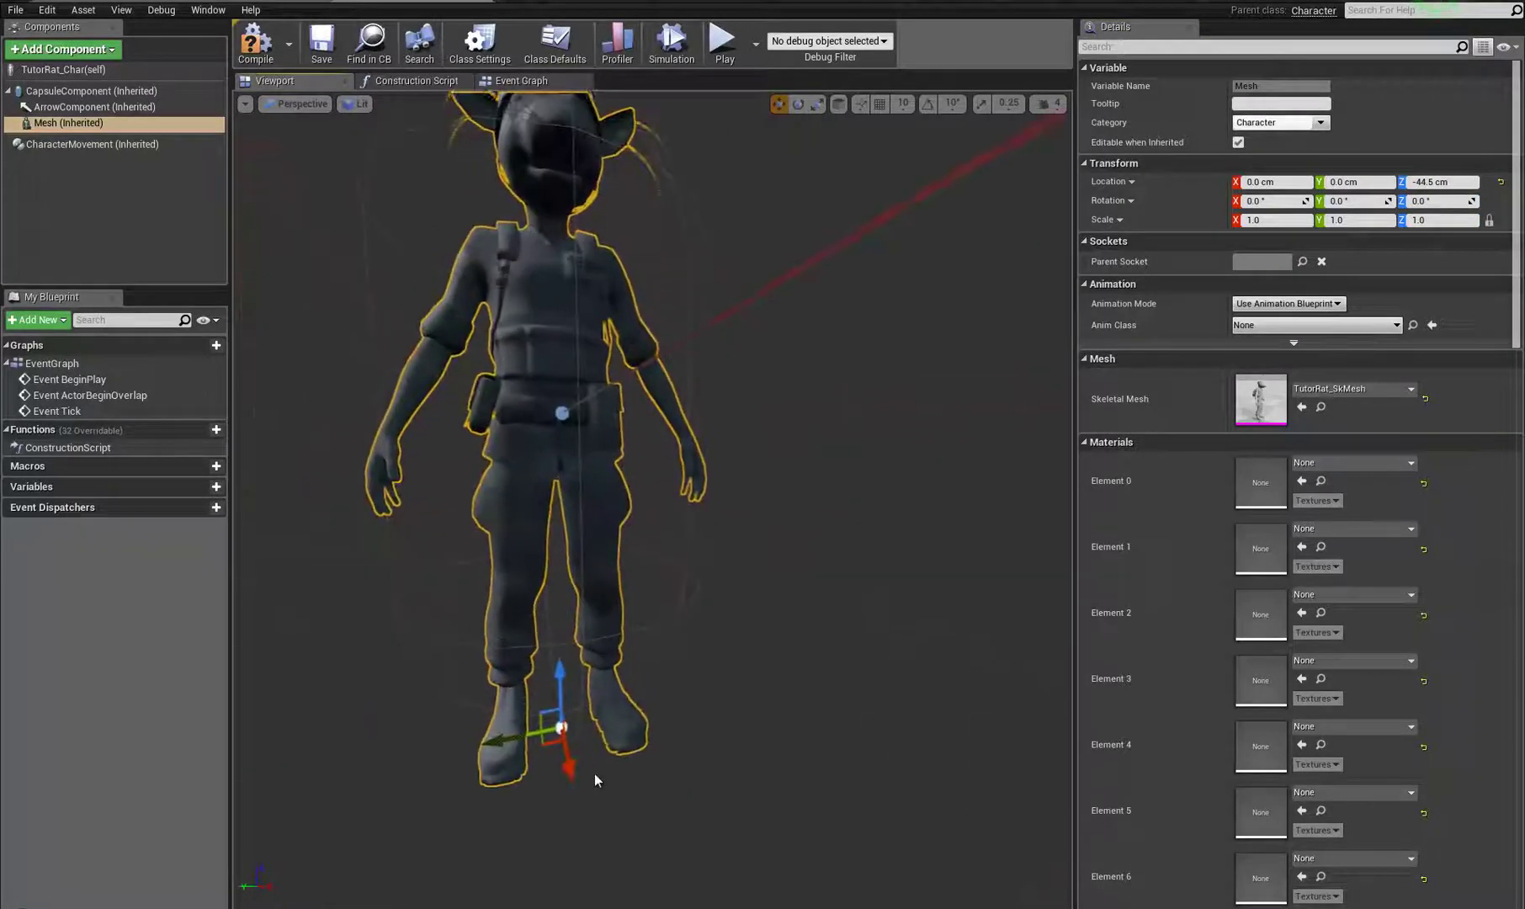
pyautogui.scroll(-3, 595, 773)
pyautogui.moveTo(594, 780); pyautogui.dragTo(716, 833)
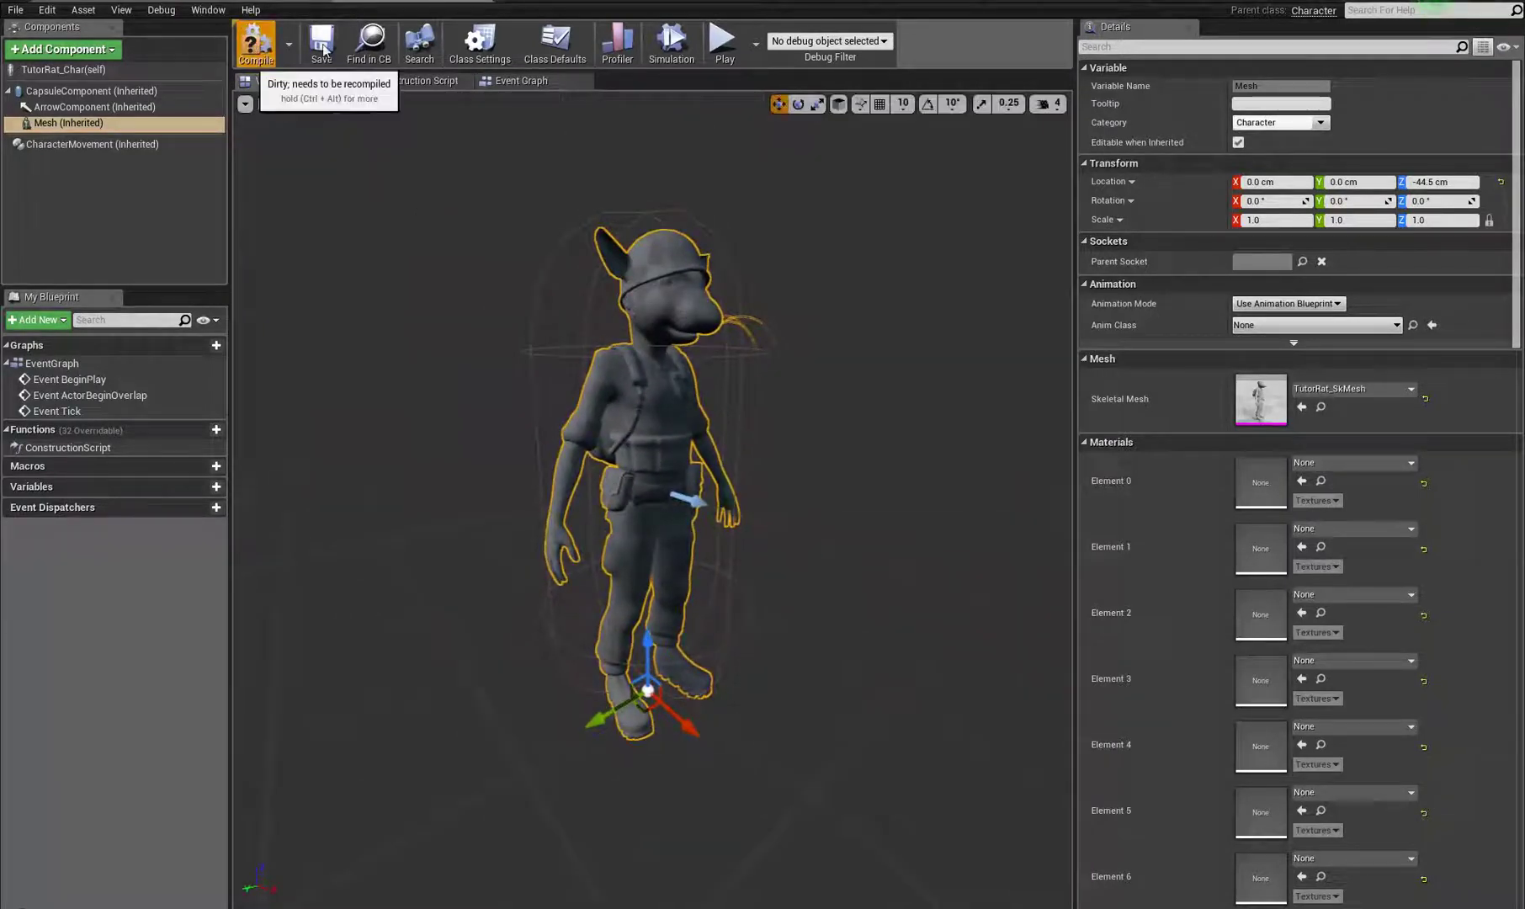
pyautogui.click(255, 42)
pyautogui.moveTo(704, 479); pyautogui.dragTo(820, 422)
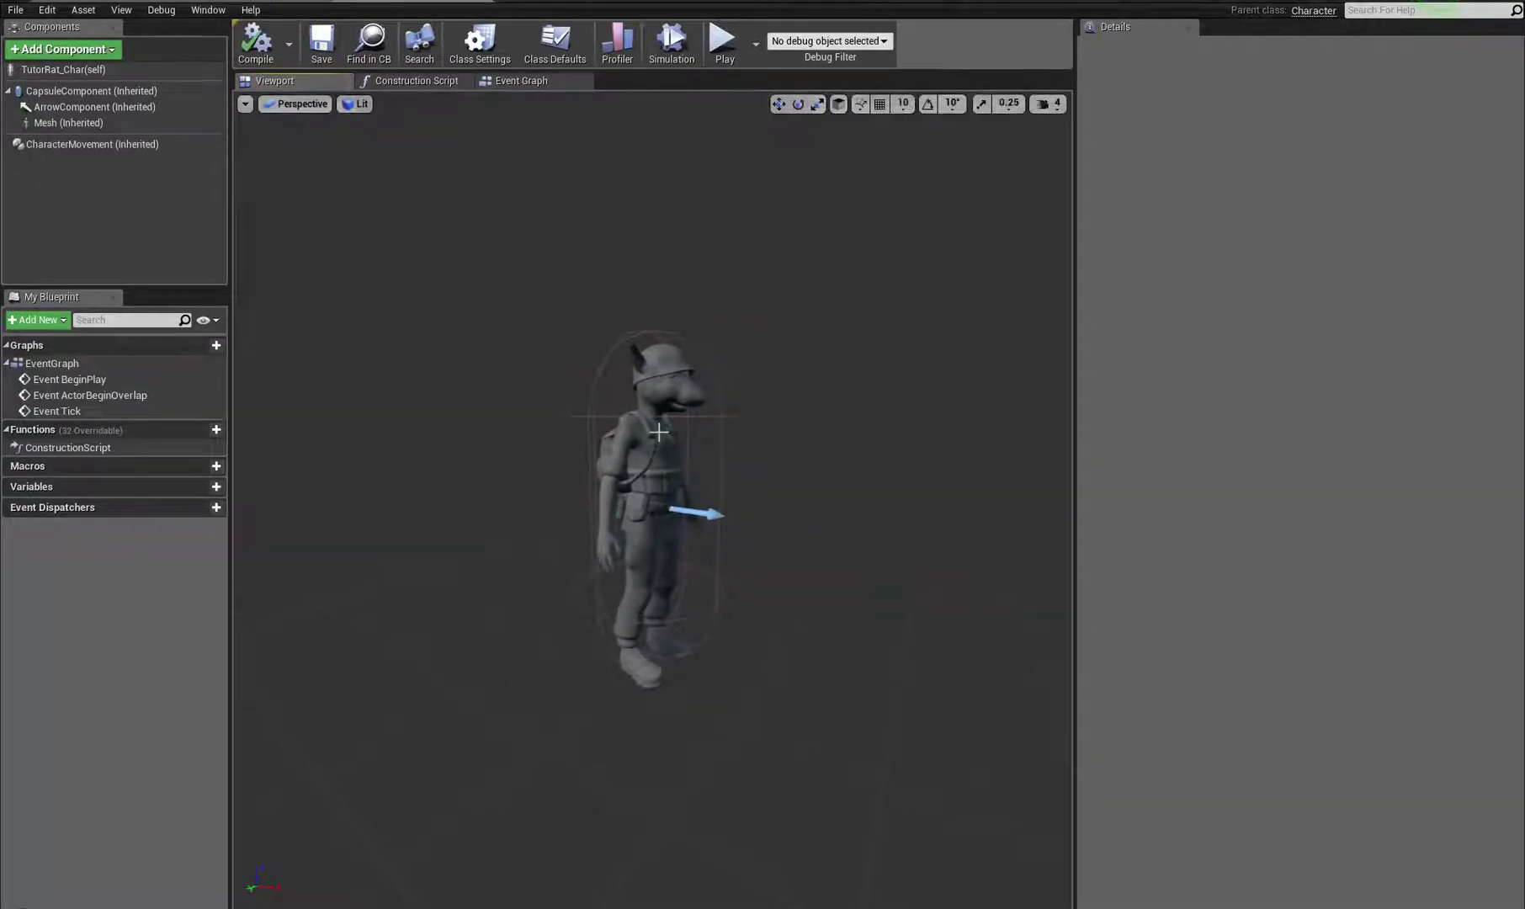
# Step: Delete the three default event nodes from TutorRat_Char's event graph
pyautogui.click(549, 81)
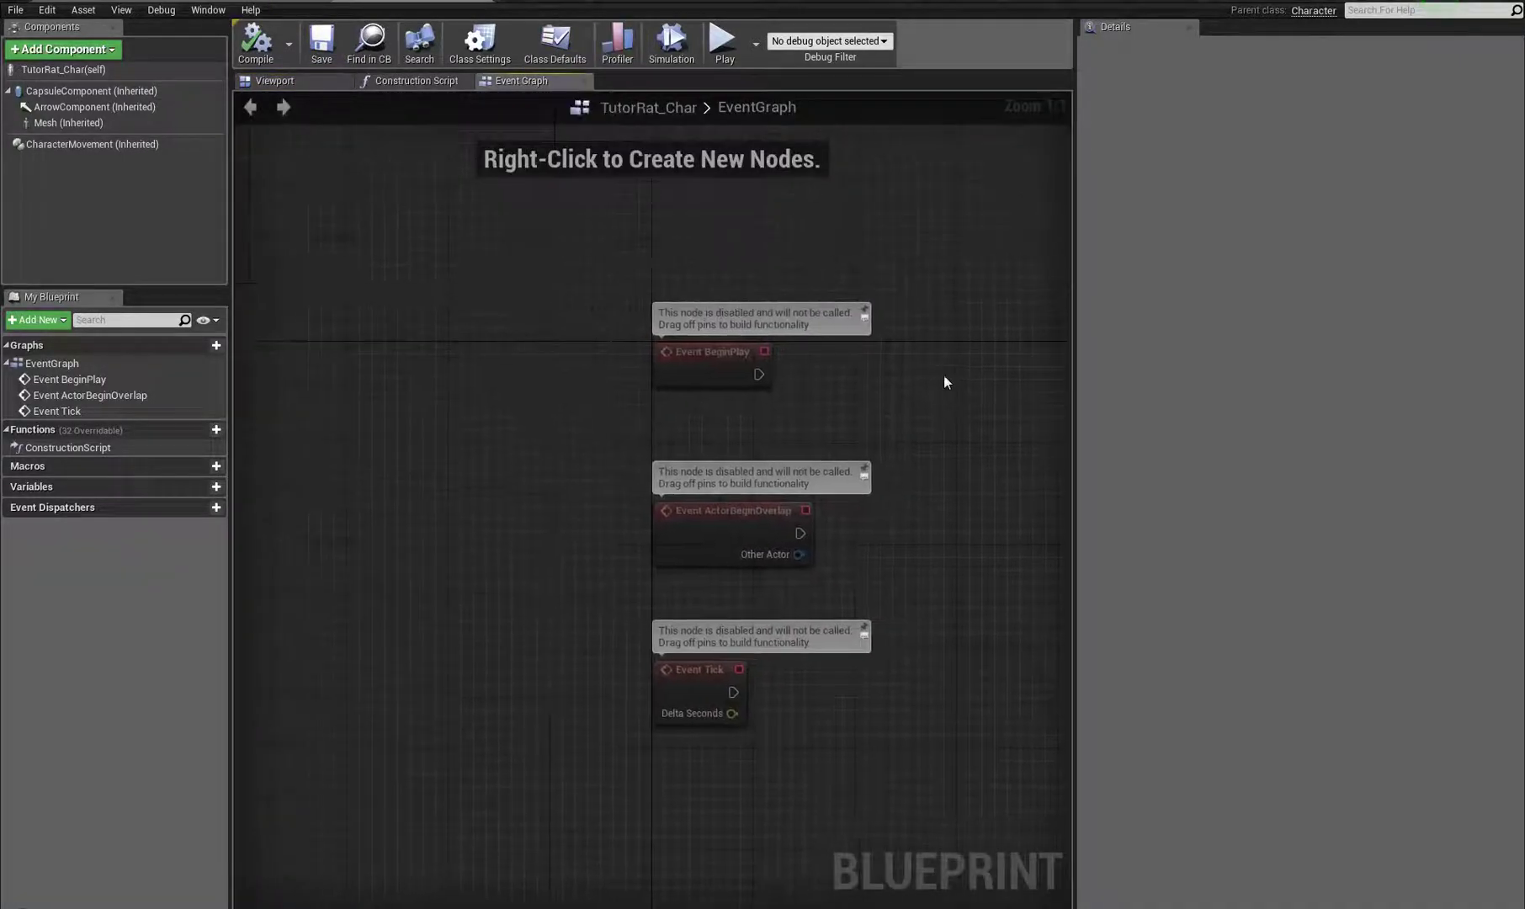
pyautogui.moveTo(943, 402); pyautogui.dragTo(823, 372, button='right')
pyautogui.moveTo(423, 242); pyautogui.dragTo(836, 523)
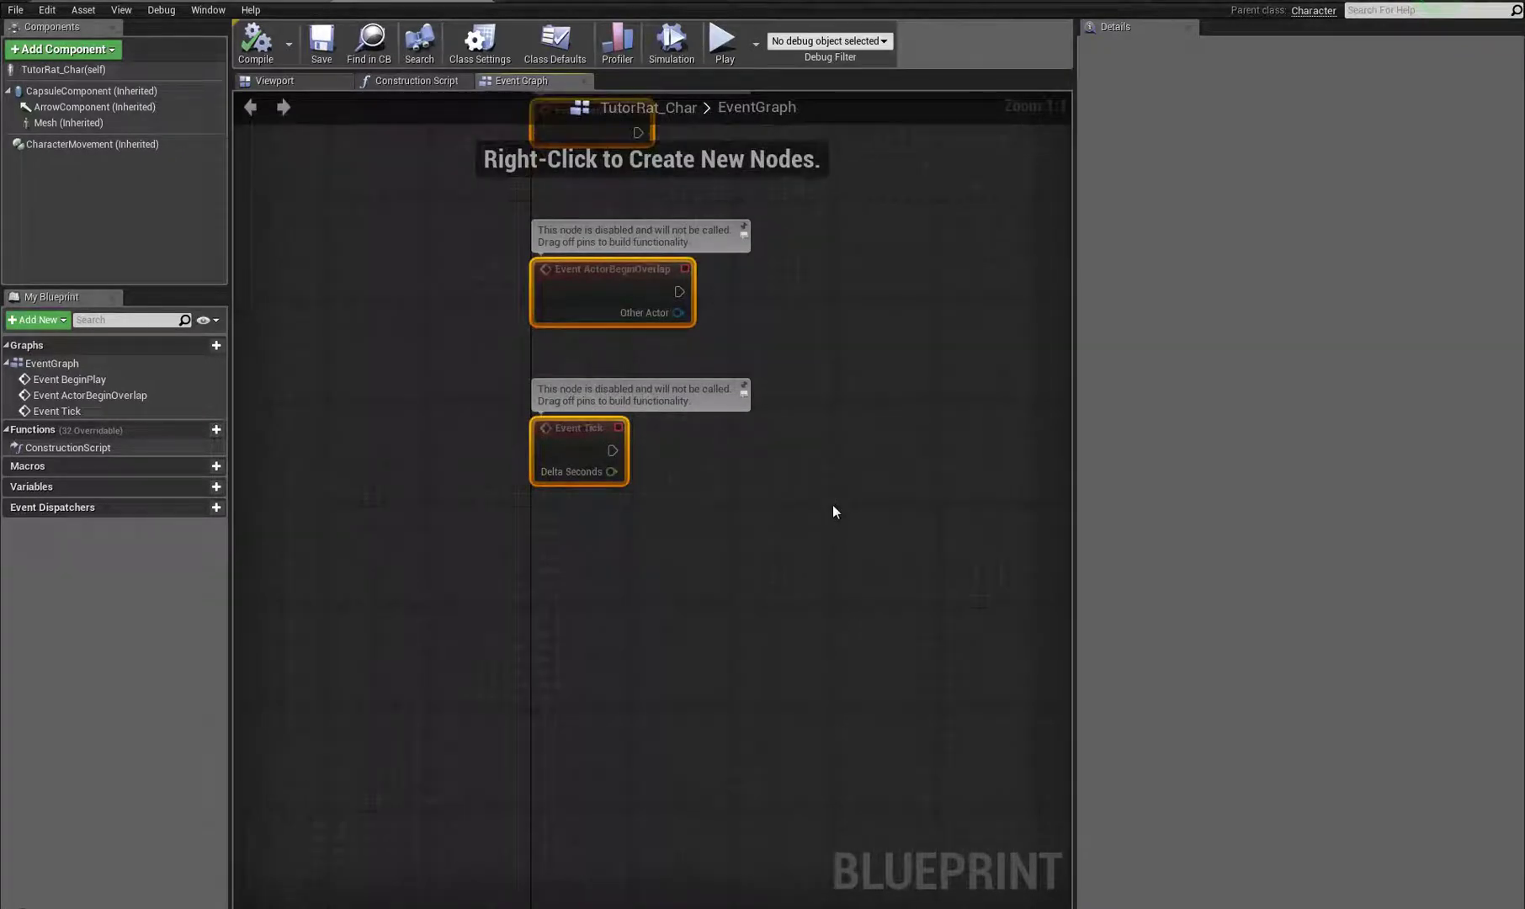
pyautogui.press('Delete')
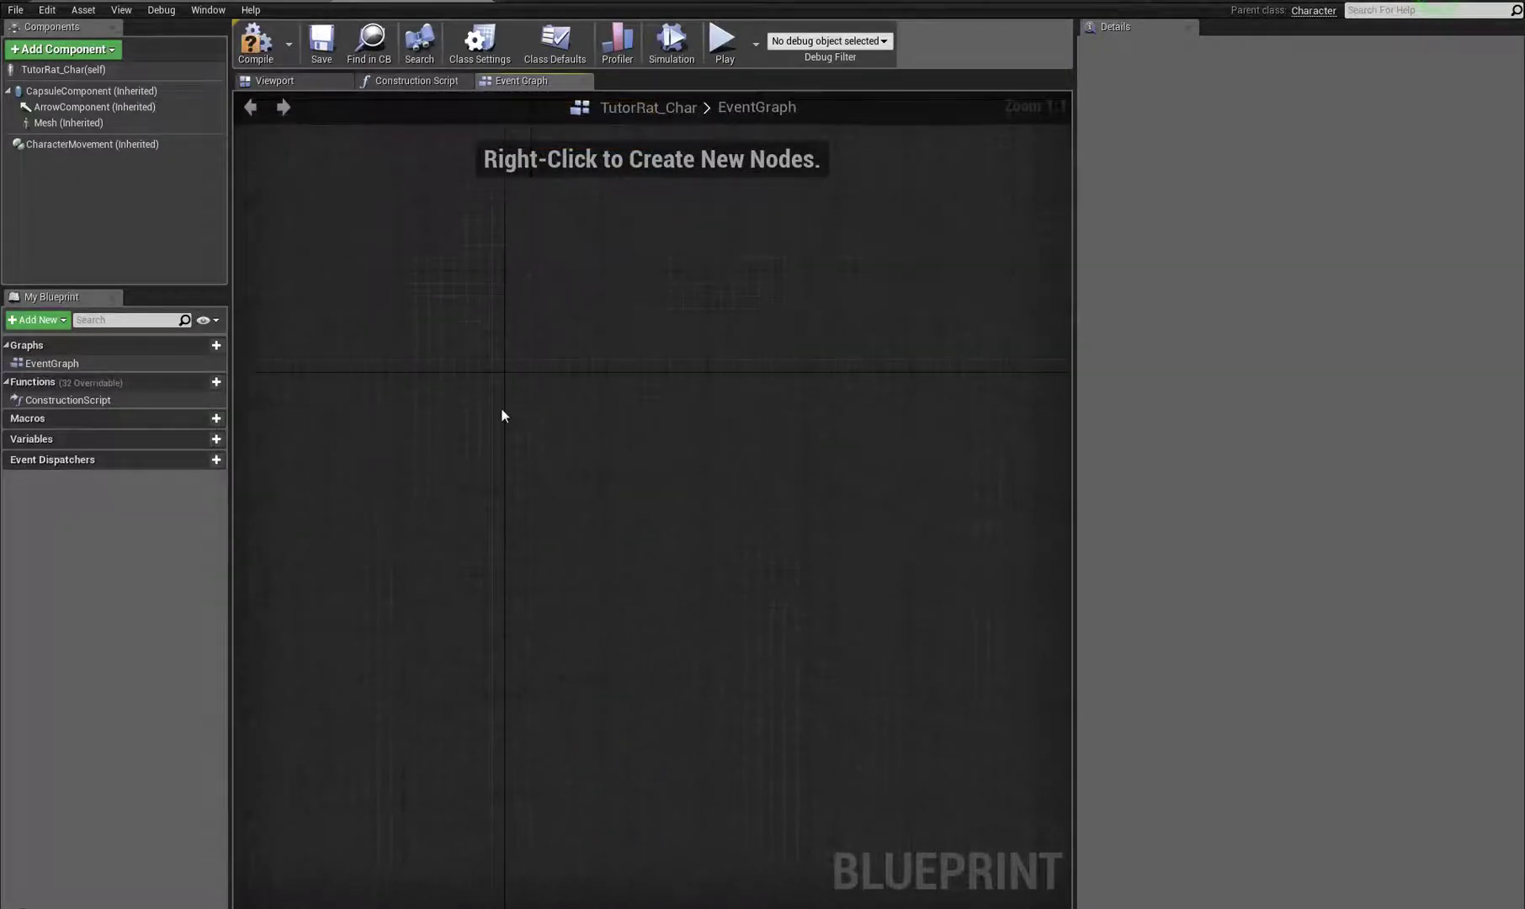
# Step: Add a MoveForward input axis event to the empty event graph
pyautogui.rightClick(538, 351)
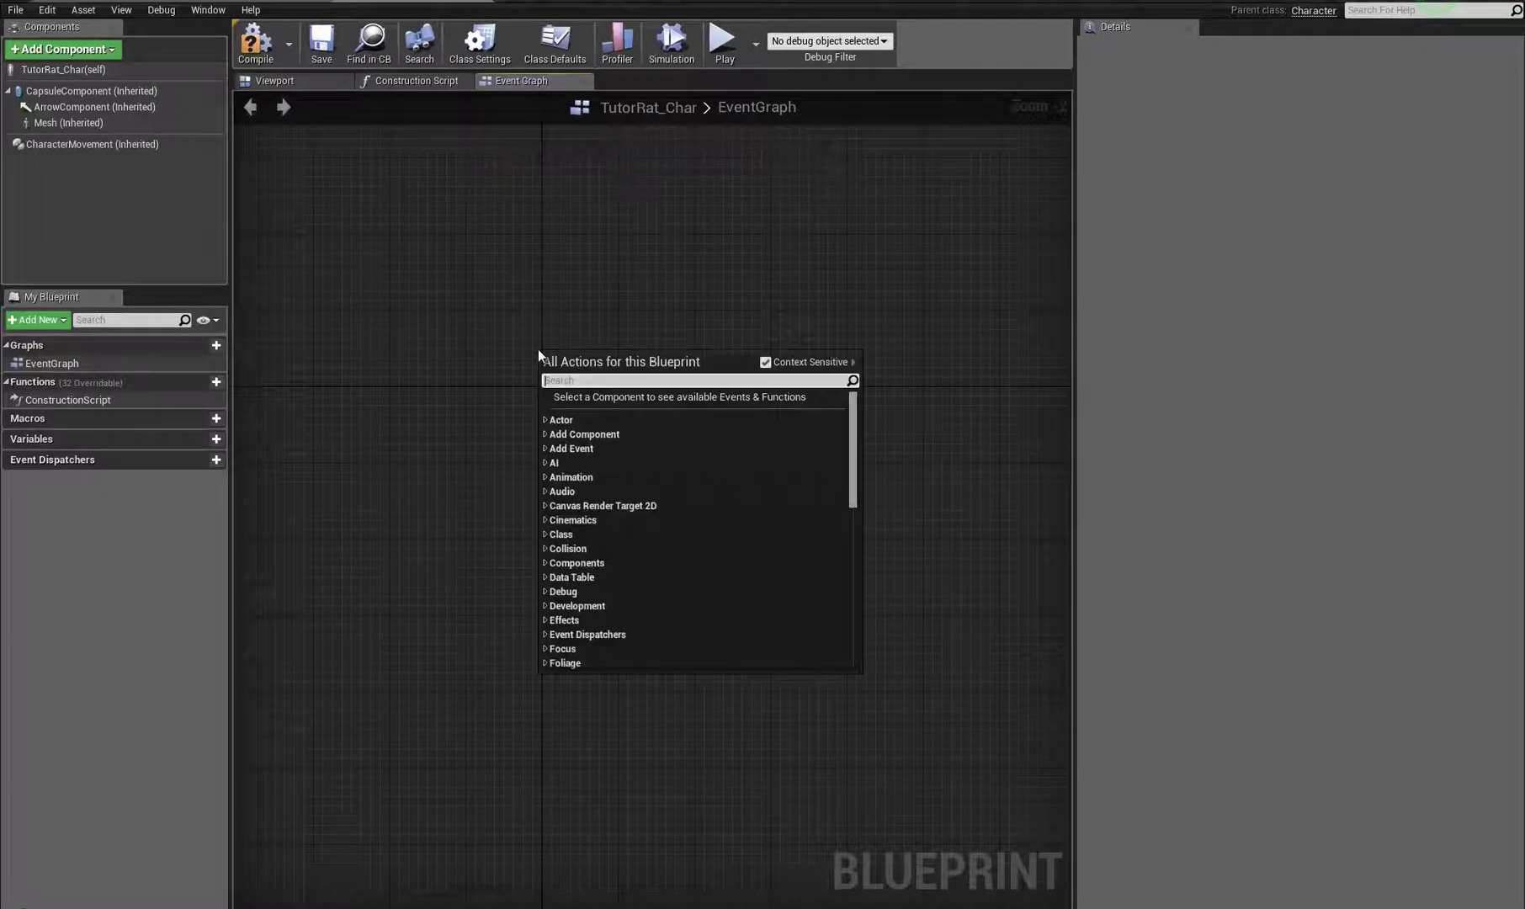
pyautogui.write('movefor')
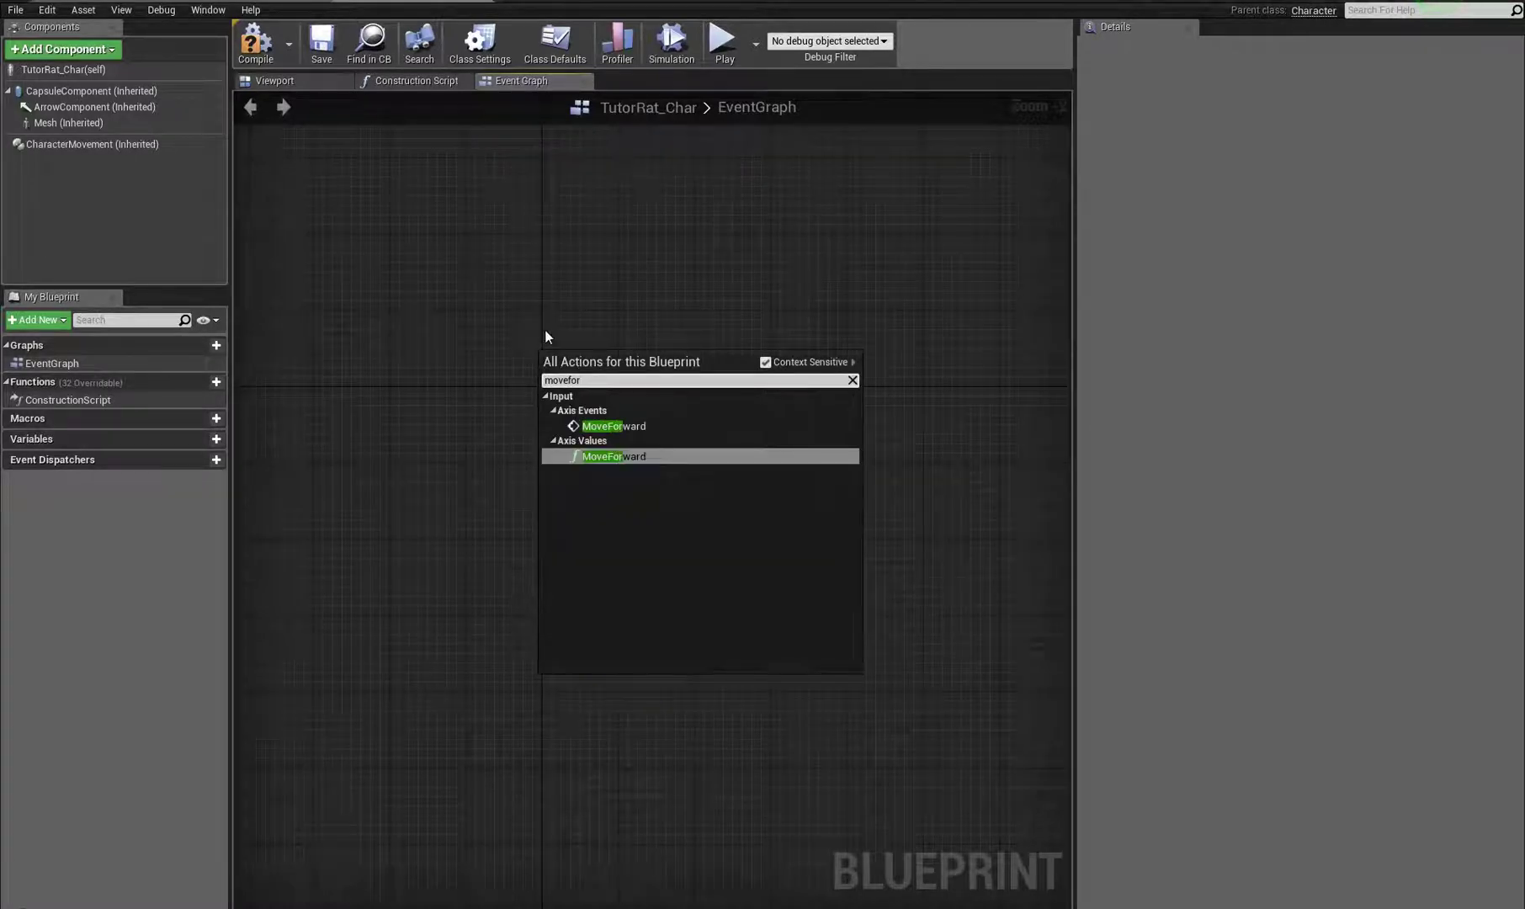
pyautogui.click(581, 426)
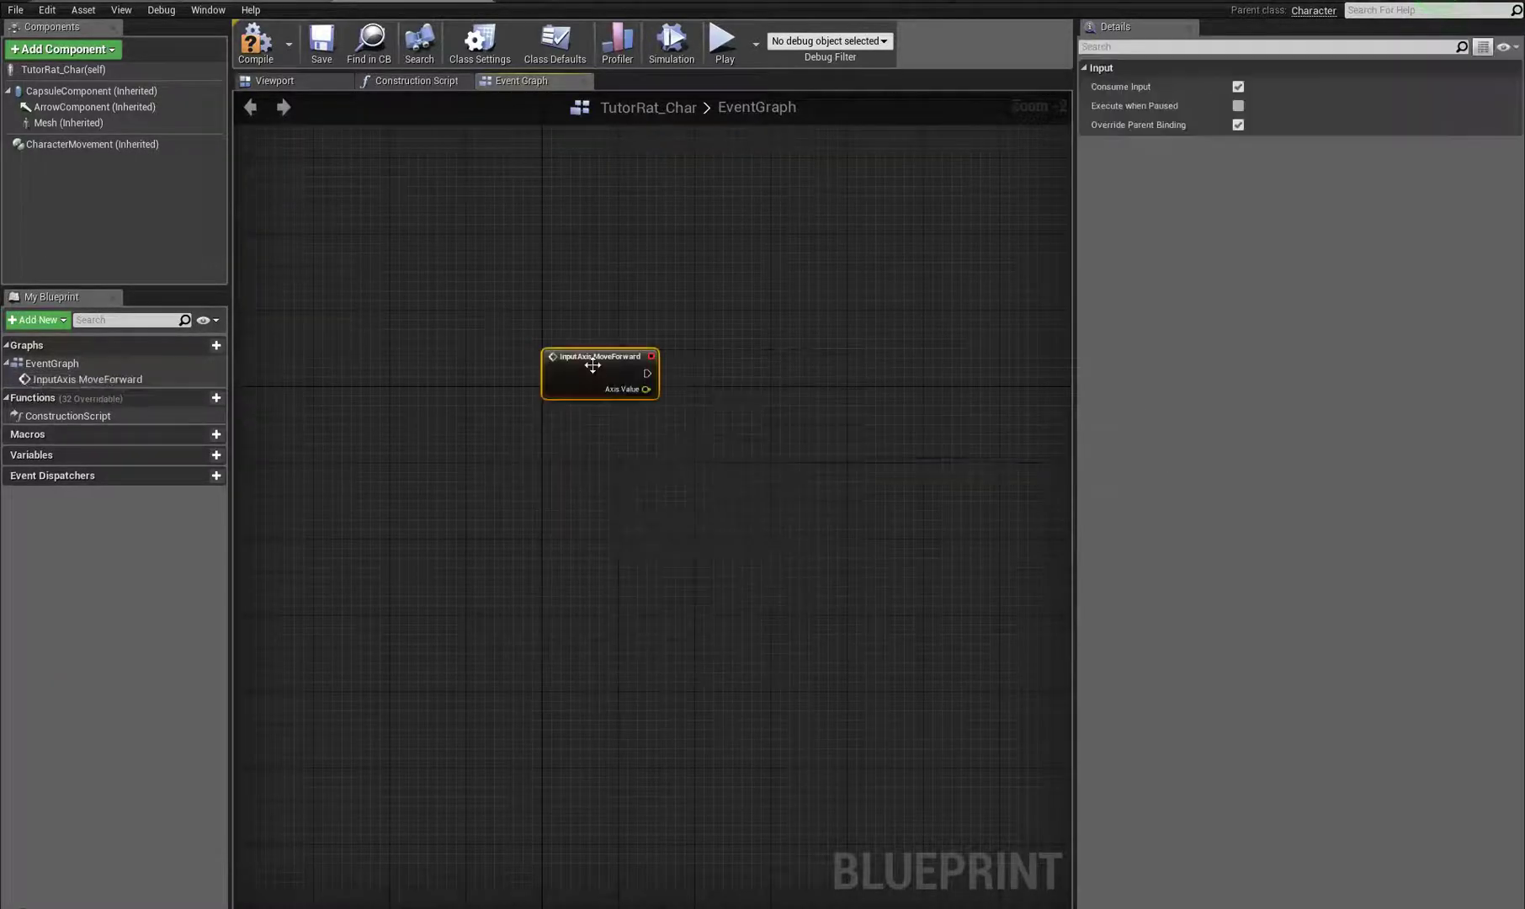
pyautogui.moveTo(613, 355)
pyautogui.mouseDown()
pyautogui.moveTo(525, 402)
pyautogui.moveTo(610, 382)
pyautogui.moveTo(610, 326)
pyautogui.mouseUp()
pyautogui.scroll(2, 610, 320)
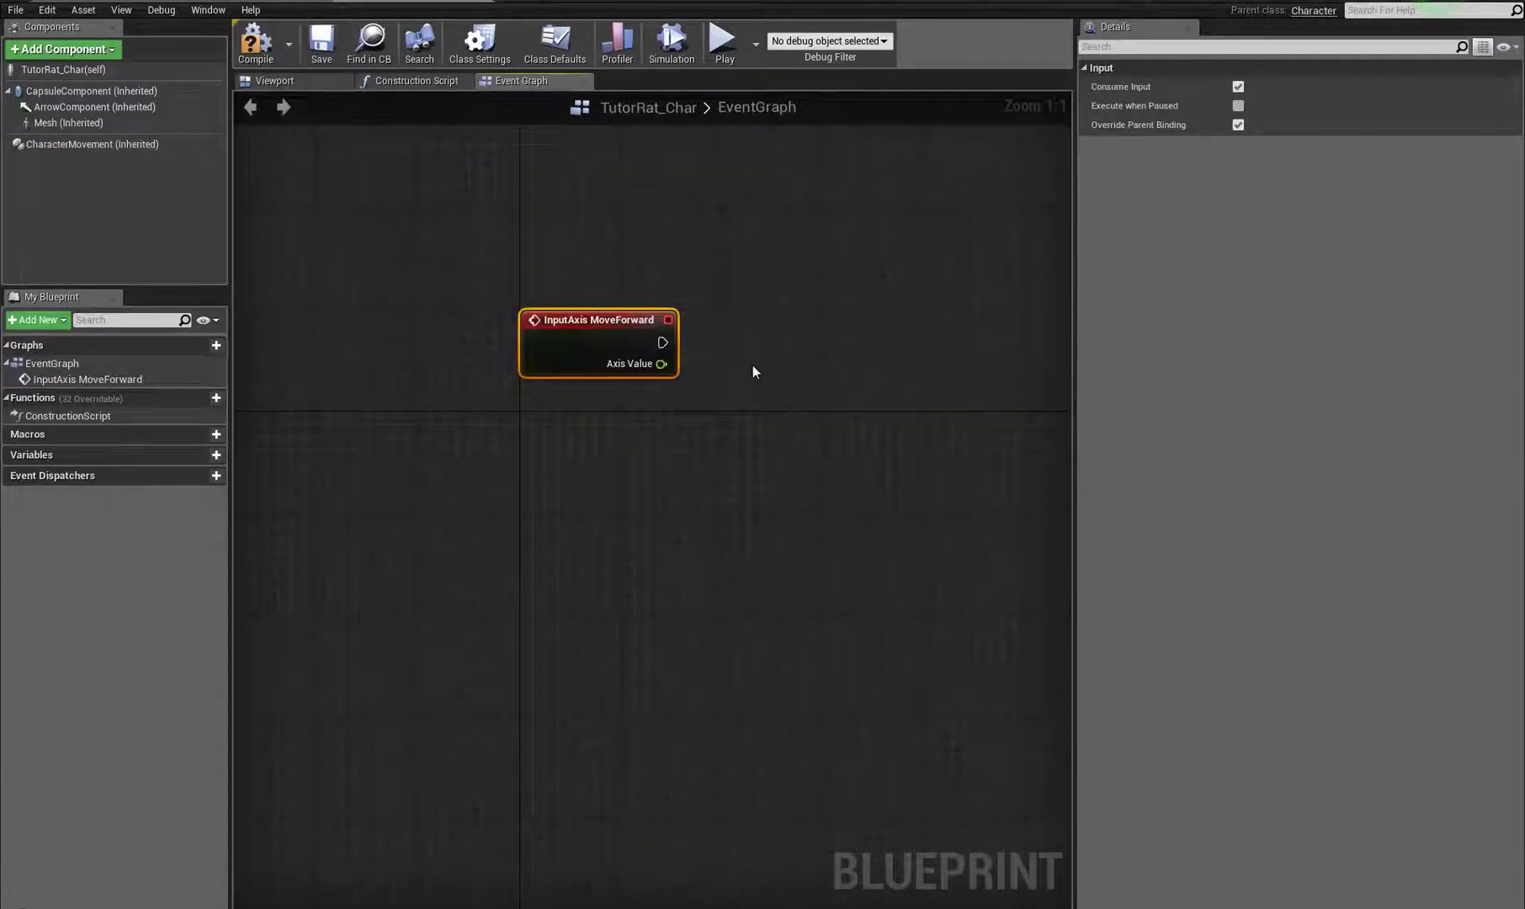
pyautogui.moveTo(753, 372); pyautogui.dragTo(580, 420, button='right')
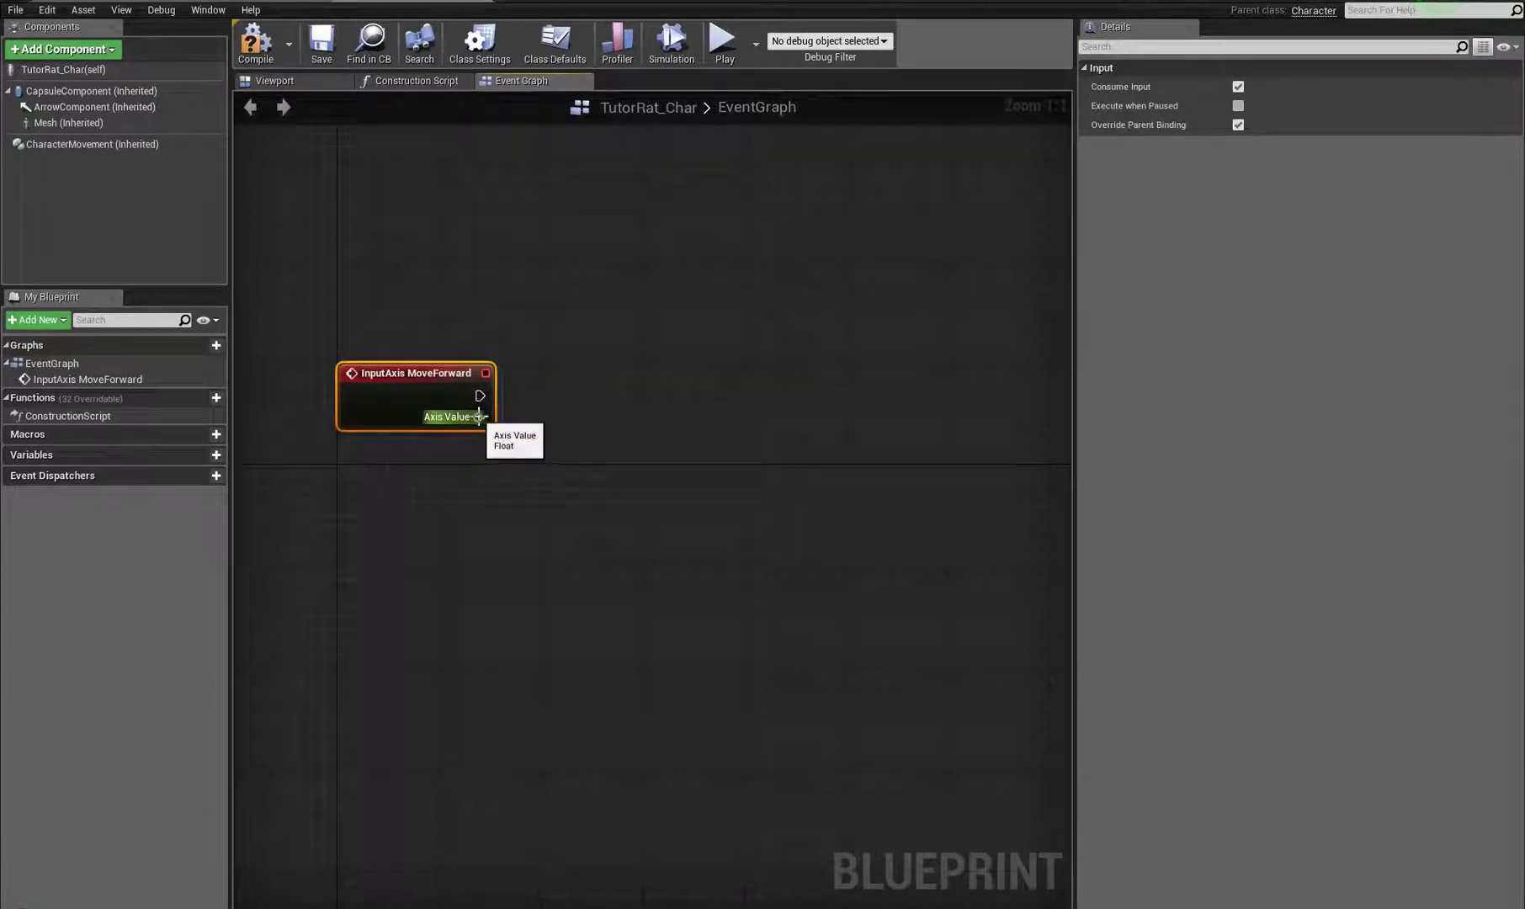
# Step: Promote the MoveForward axis value to a variable named FWD, place its SET node beside the event, and compile
pyautogui.moveTo(478, 417); pyautogui.dragTo(573, 403)
pyautogui.click(636, 468)
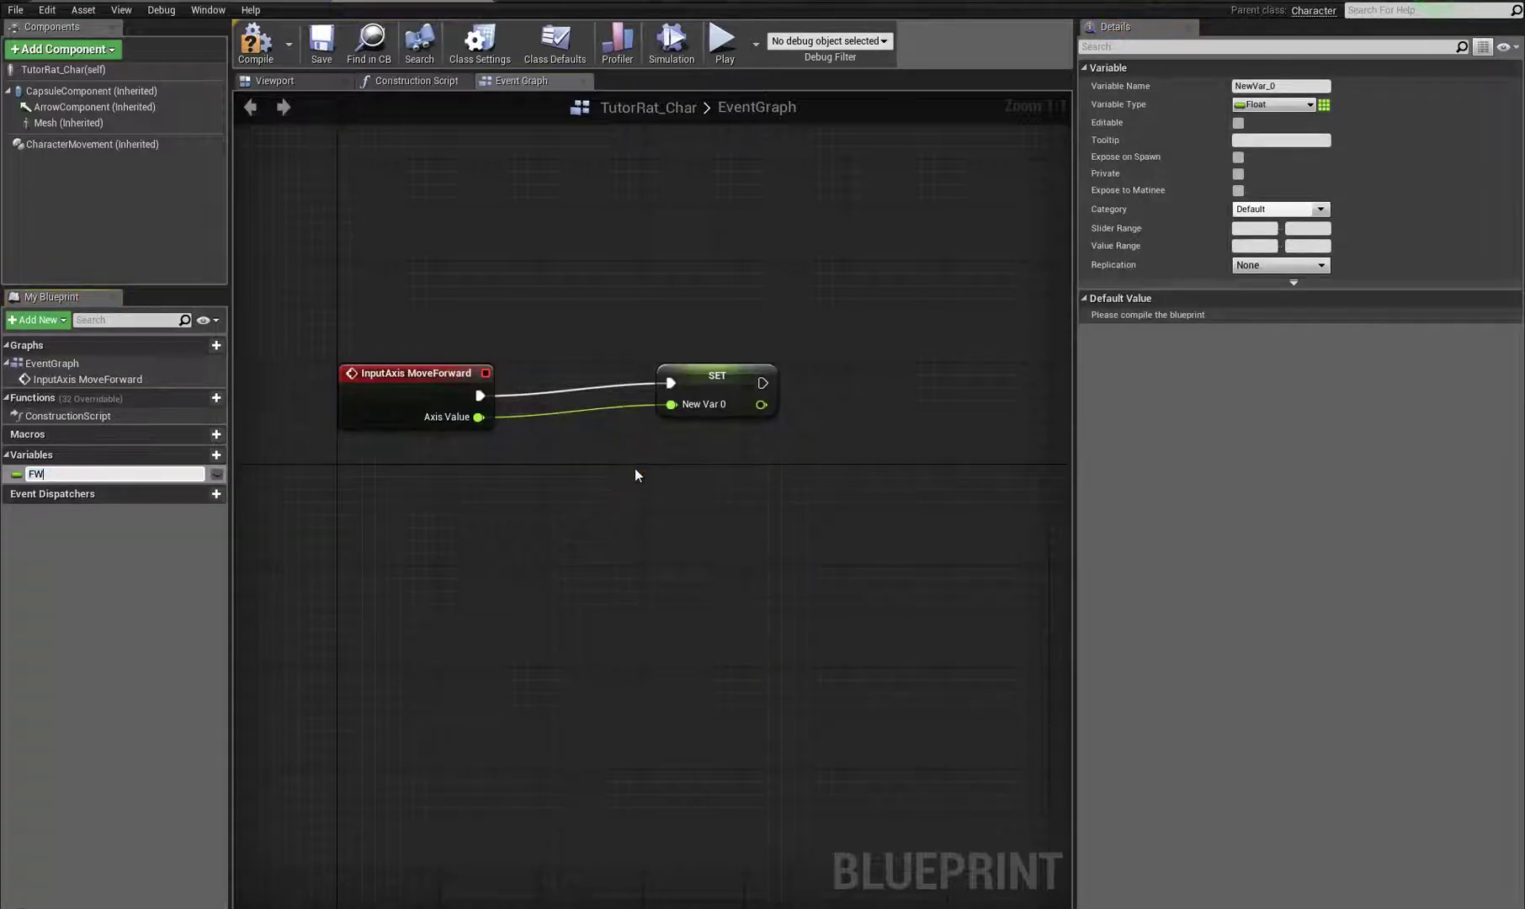
pyautogui.write('FWD')
pyautogui.press('Return')
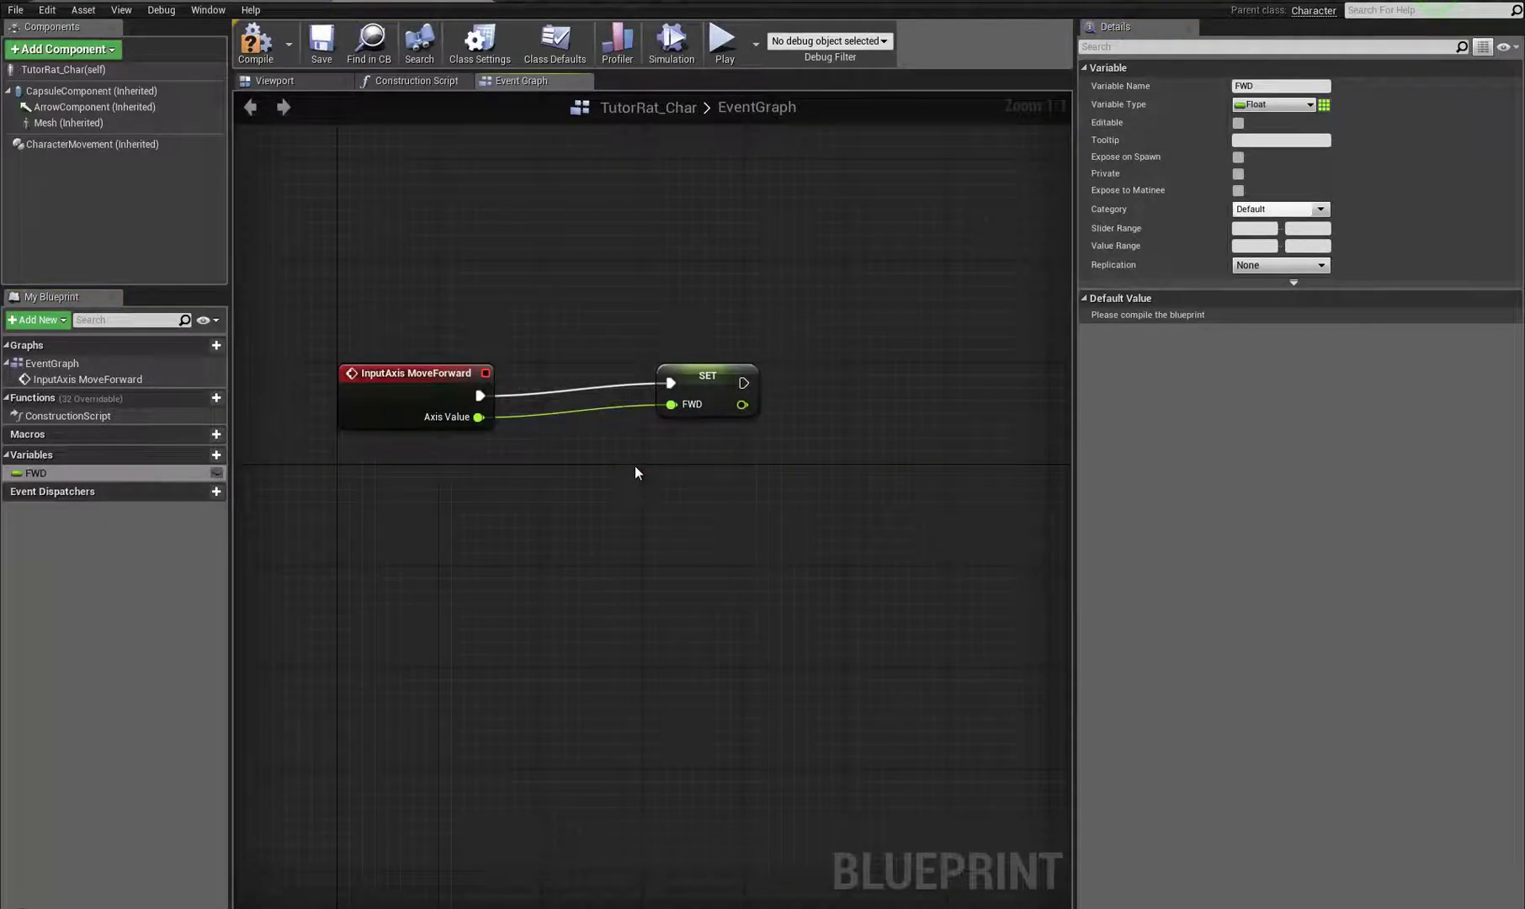
pyautogui.moveTo(704, 384); pyautogui.dragTo(575, 396)
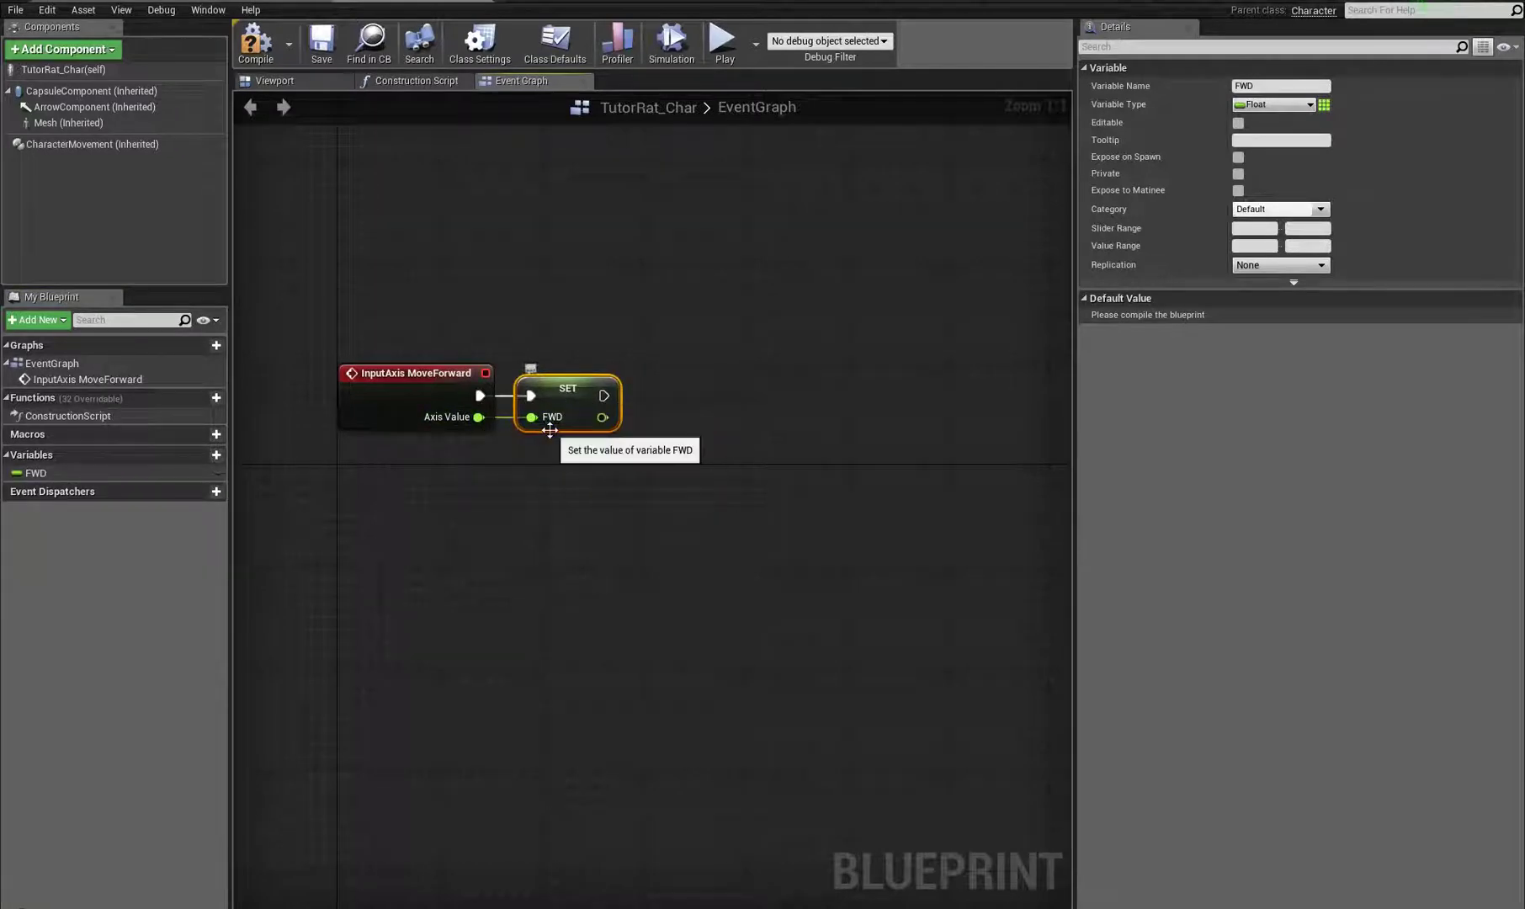
pyautogui.click(255, 42)
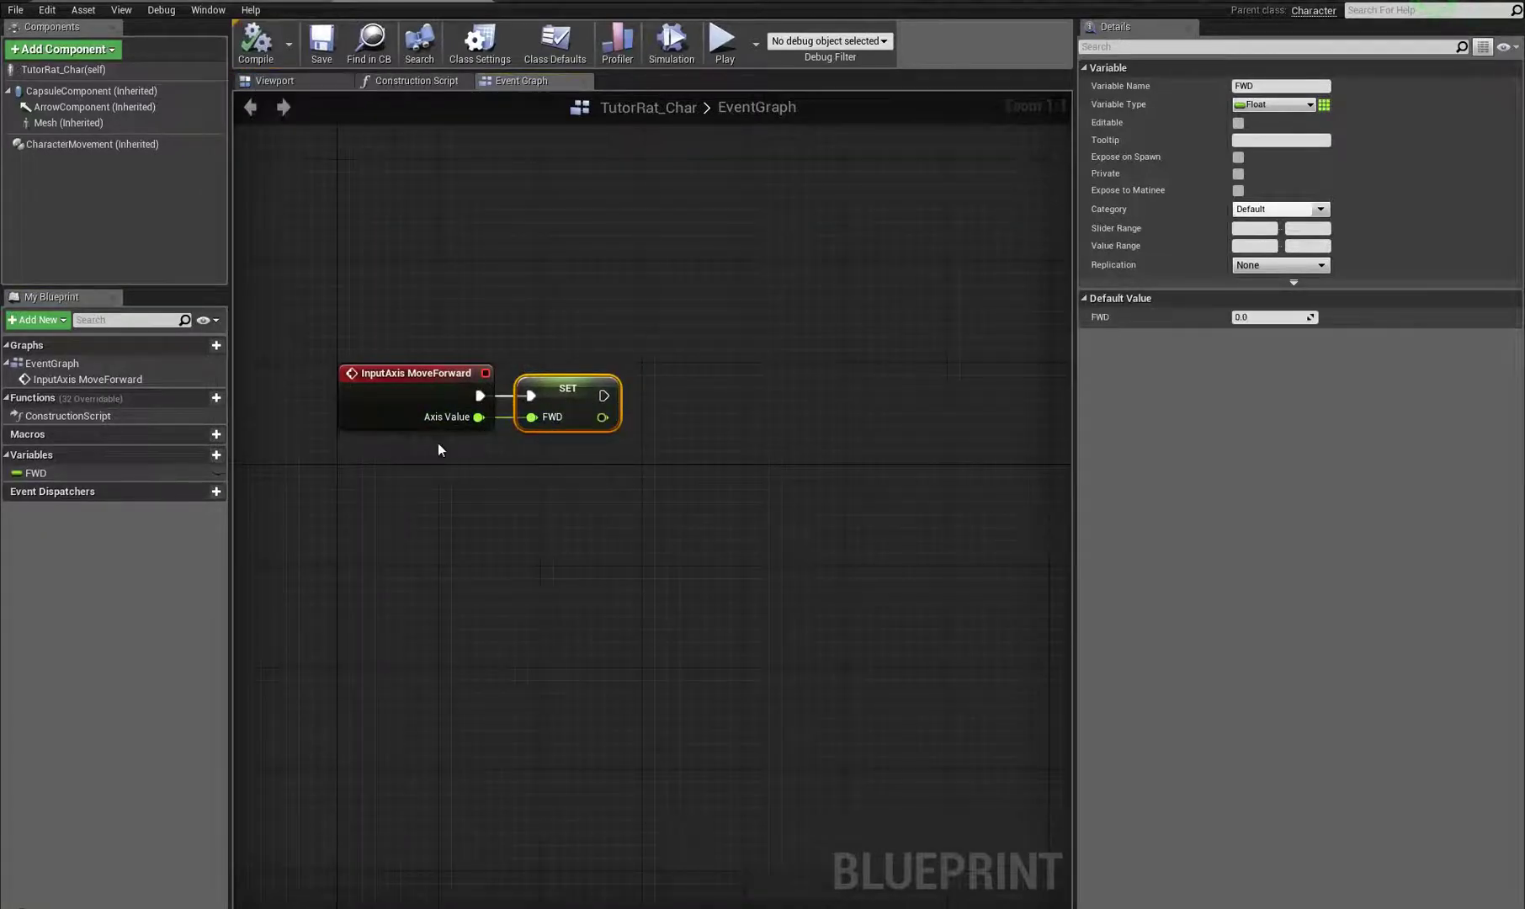
pyautogui.moveTo(437, 443); pyautogui.dragTo(518, 438, button='right')
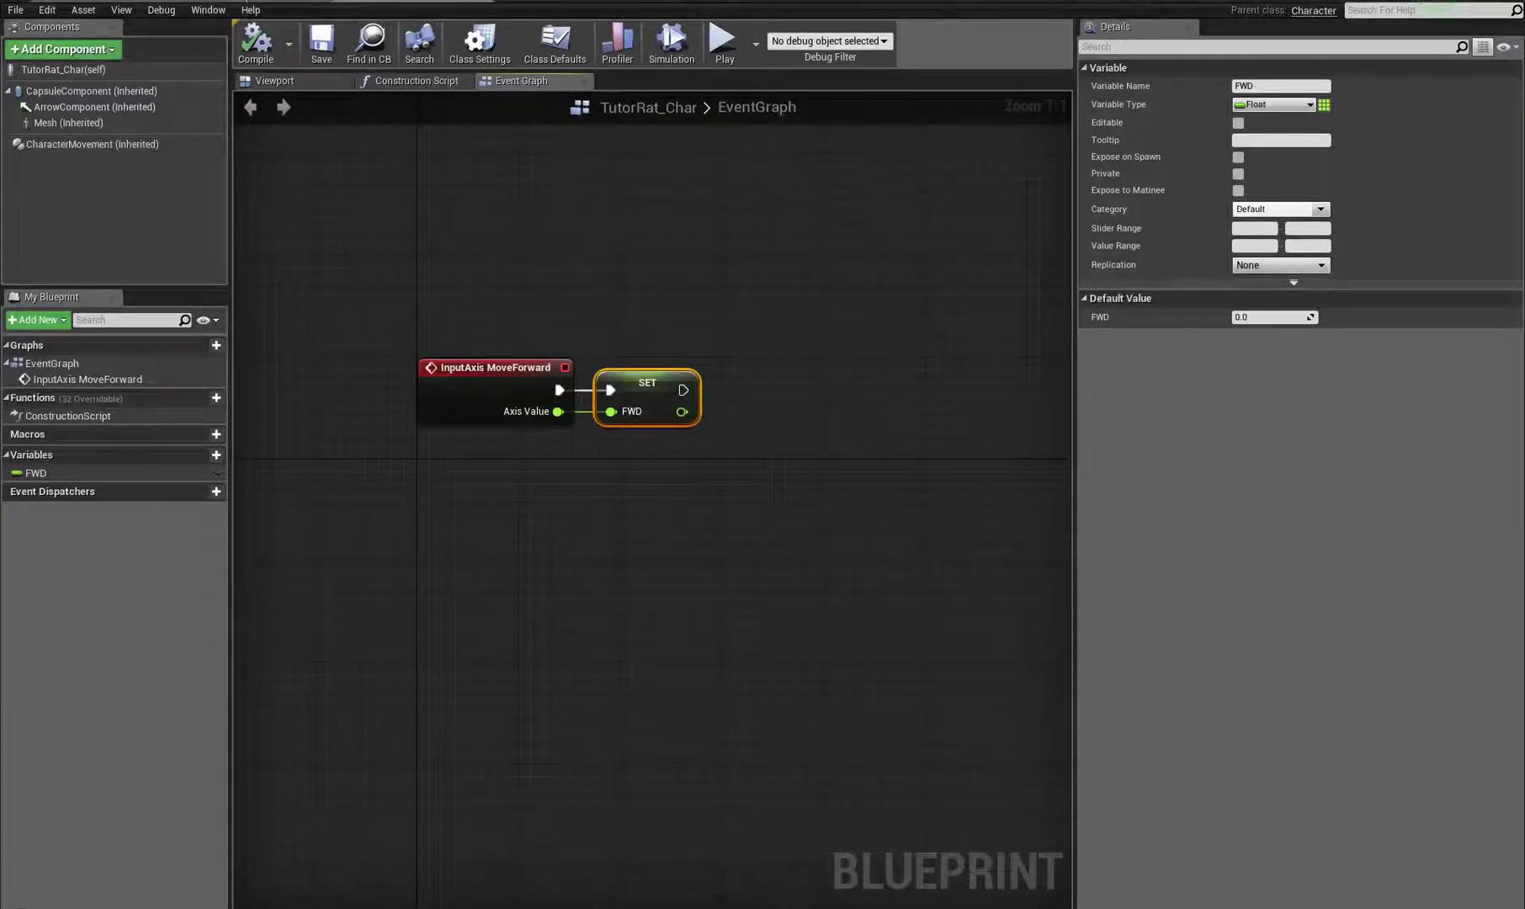
# Step: Switch to the TR_AnimBP animation blueprint and add a Blend node to its AnimGraph, ahead of Final Animation Pose
pyautogui.click(252, 3)
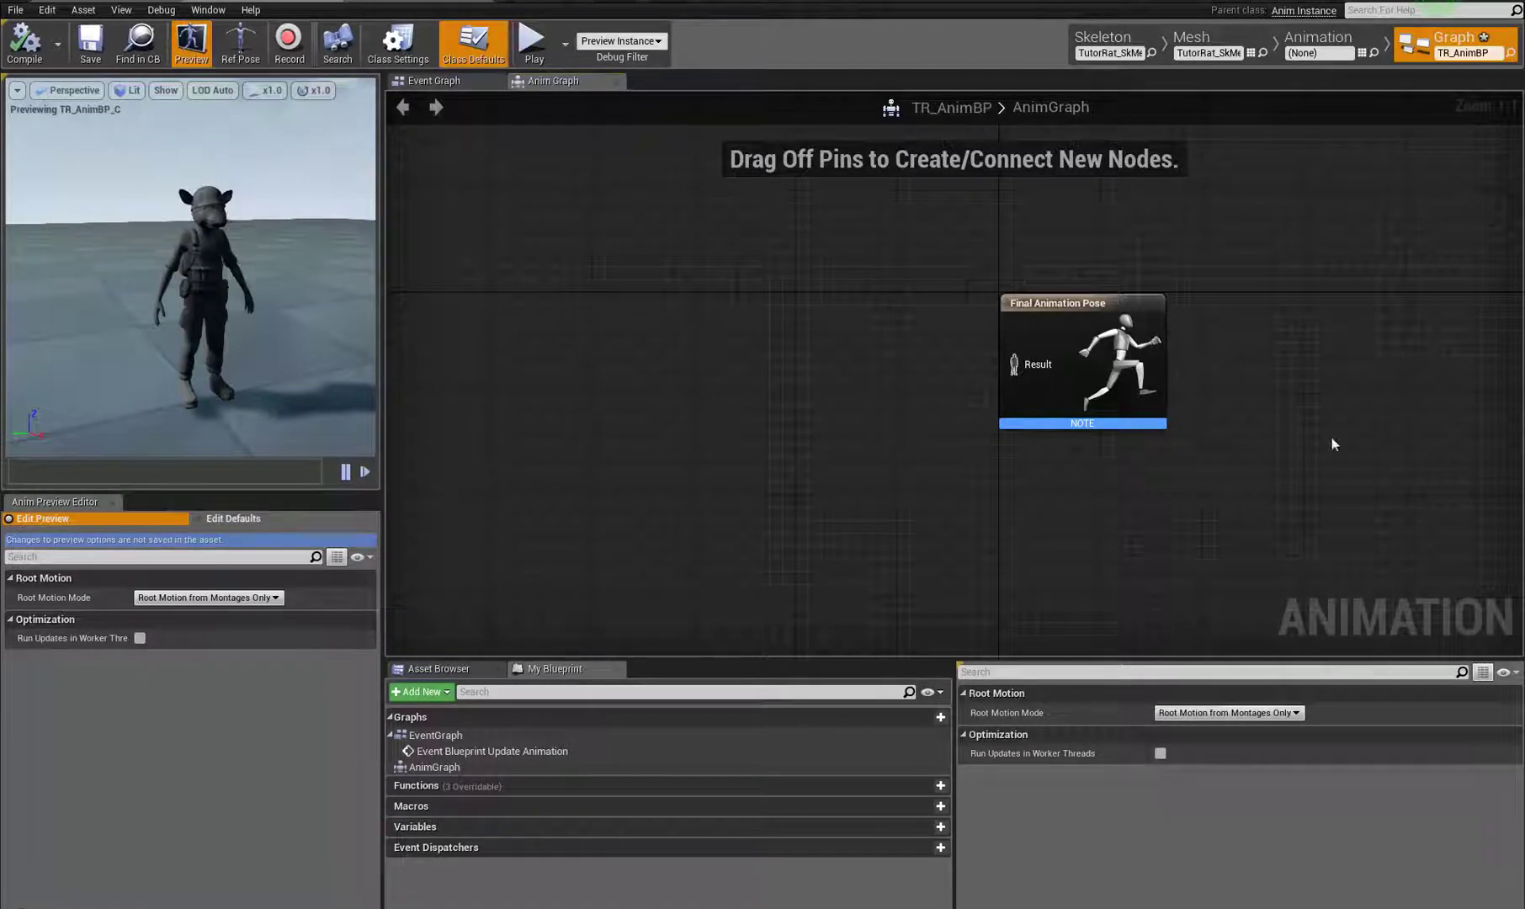
pyautogui.moveTo(858, 377); pyautogui.dragTo(989, 399, button='right')
pyautogui.rightClick(797, 287)
pyautogui.write('ble')
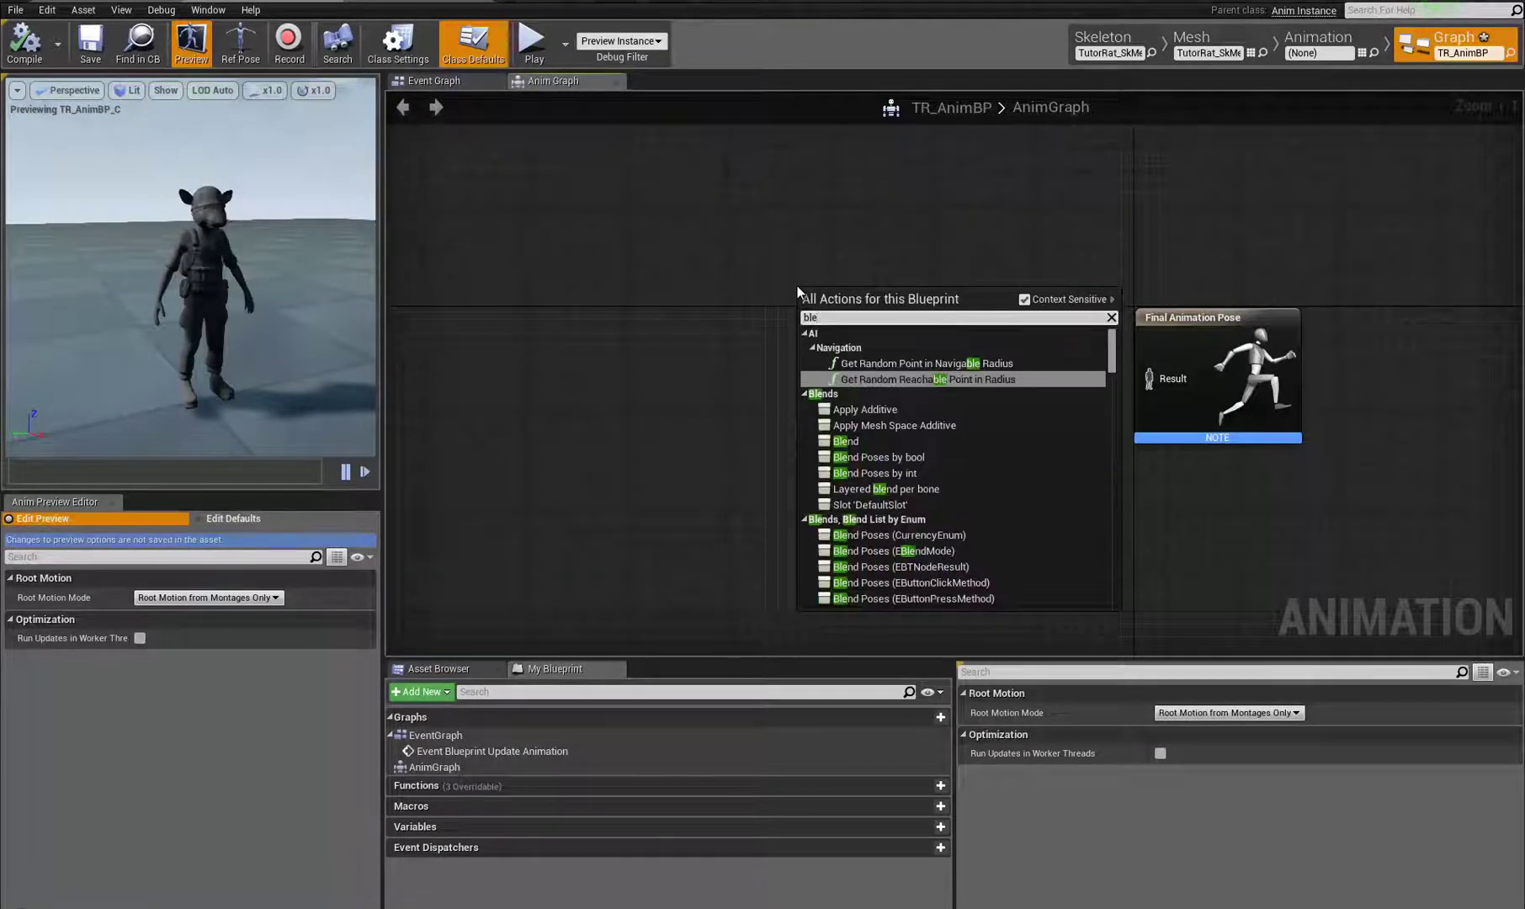
pyautogui.write('nd')
pyautogui.click(844, 379)
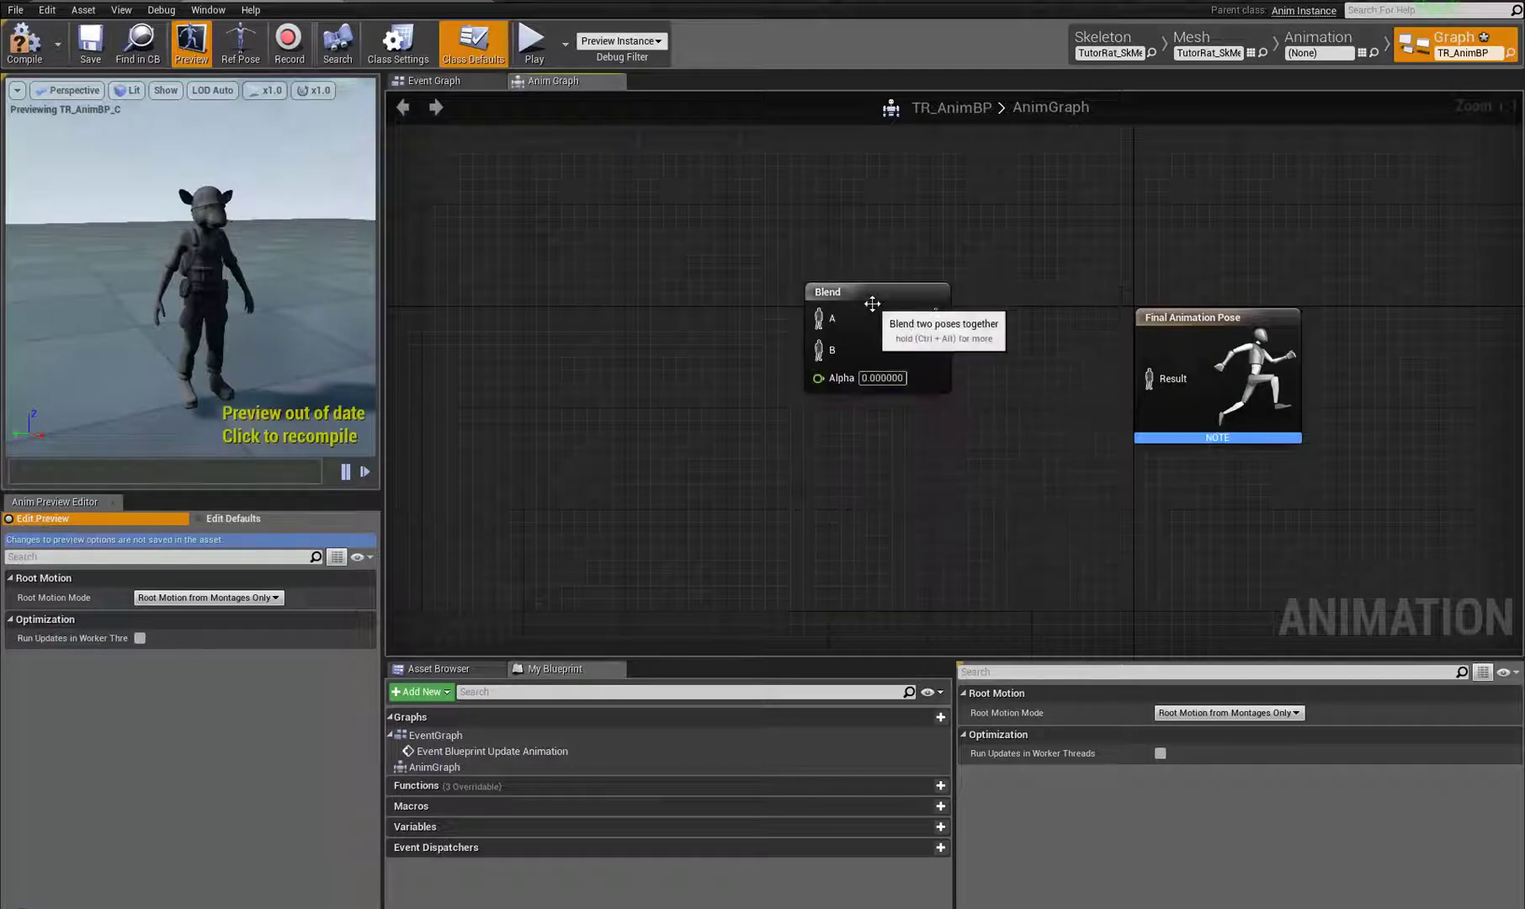
pyautogui.moveTo(872, 304); pyautogui.dragTo(885, 291)
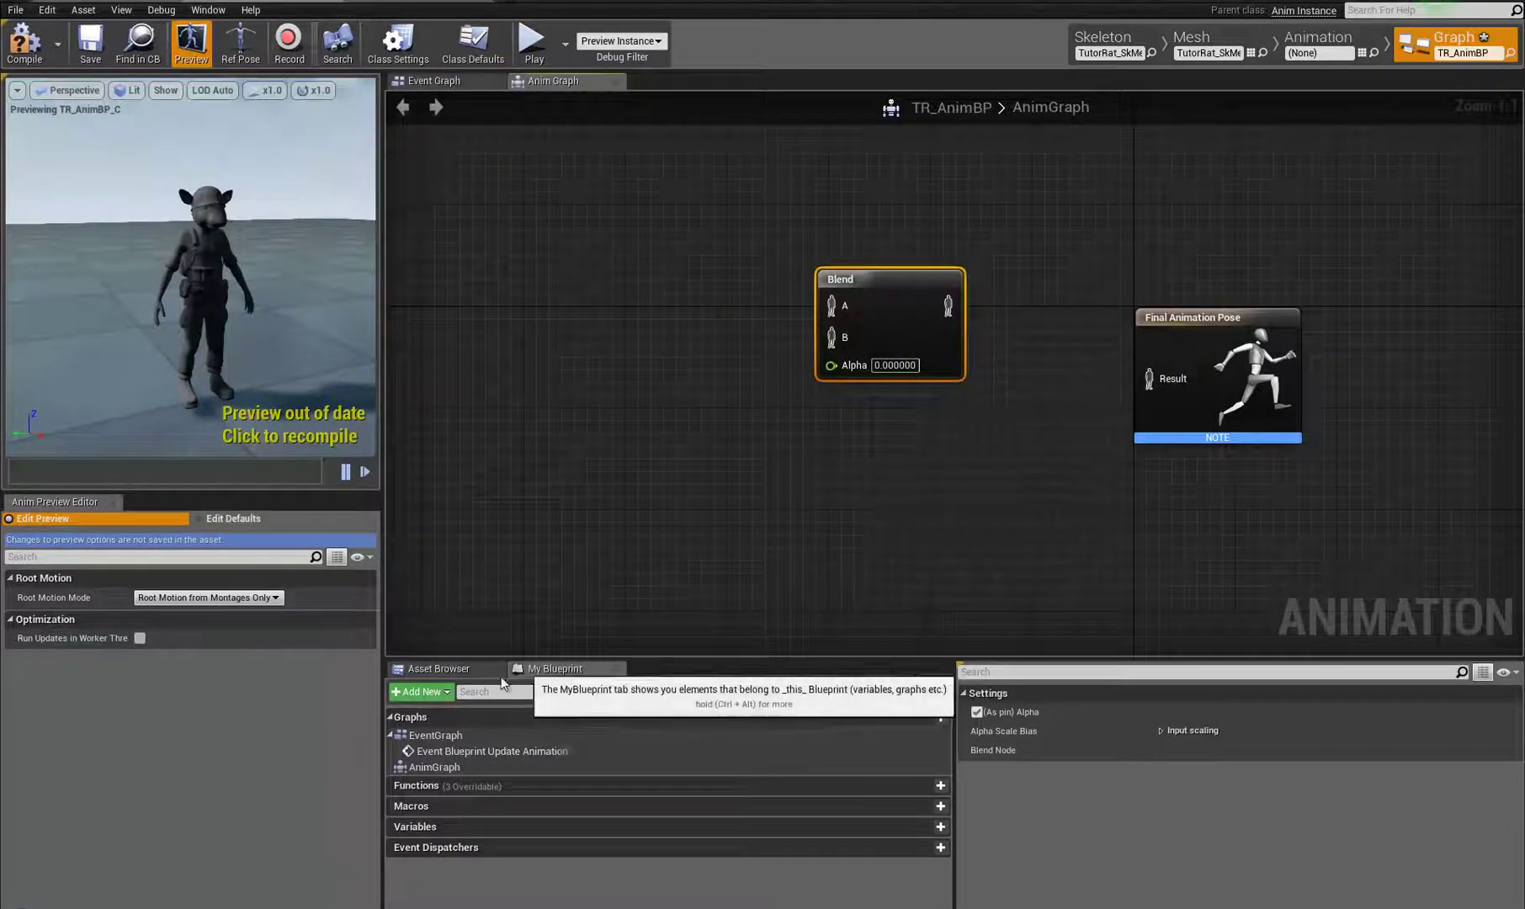
# Step: Add the TR_Idle and TR_Walk animations to the AnimGraph and connect them to the Blend node's A and B inputs
pyautogui.click(438, 669)
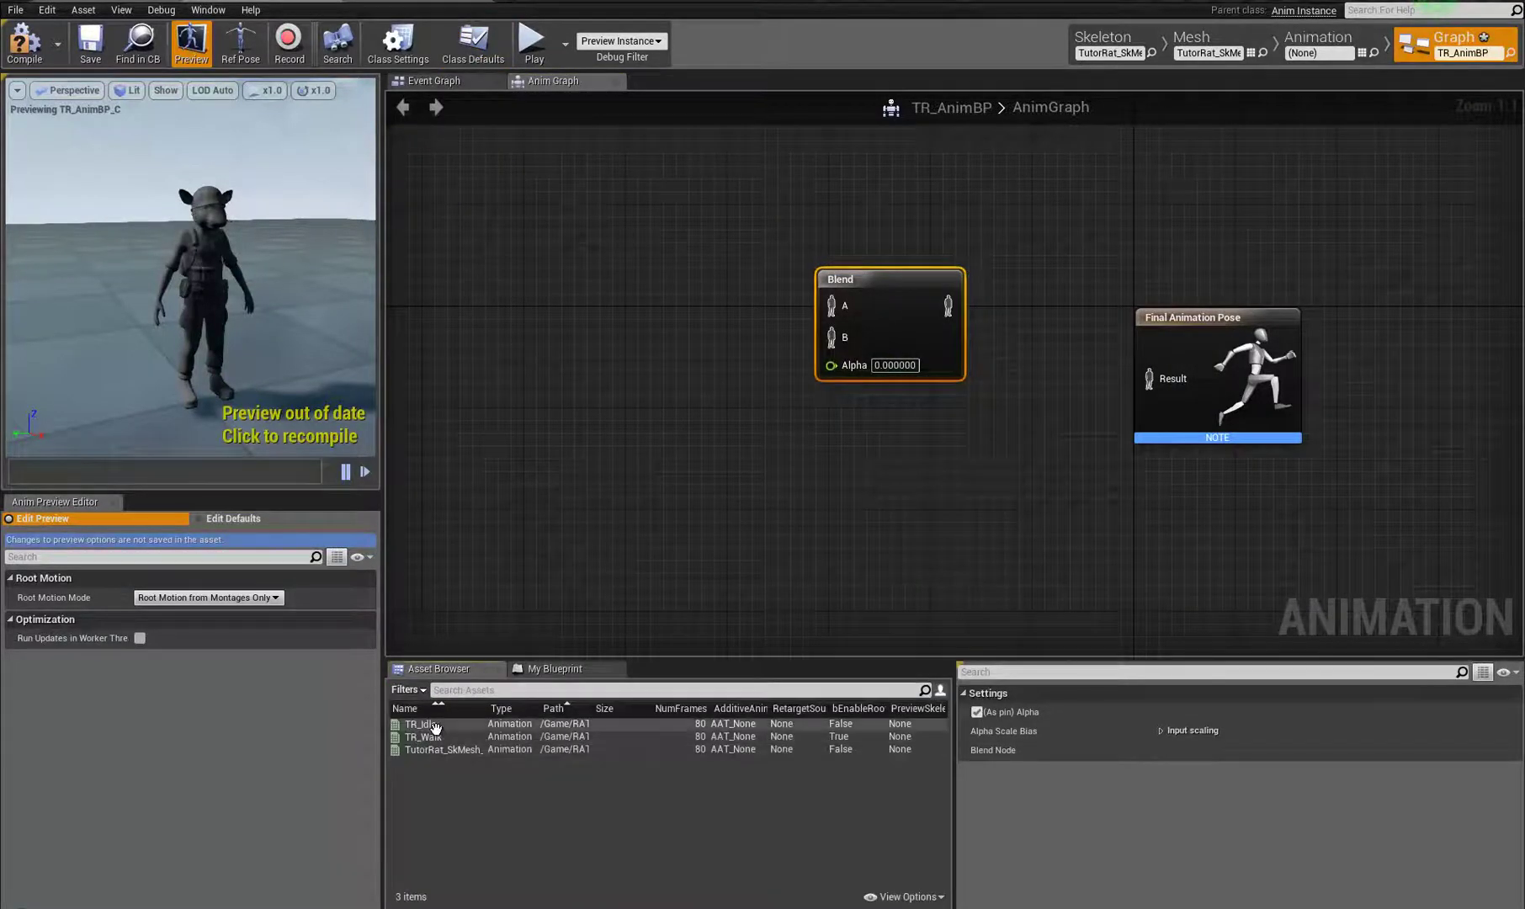
pyautogui.moveTo(435, 728); pyautogui.dragTo(581, 368)
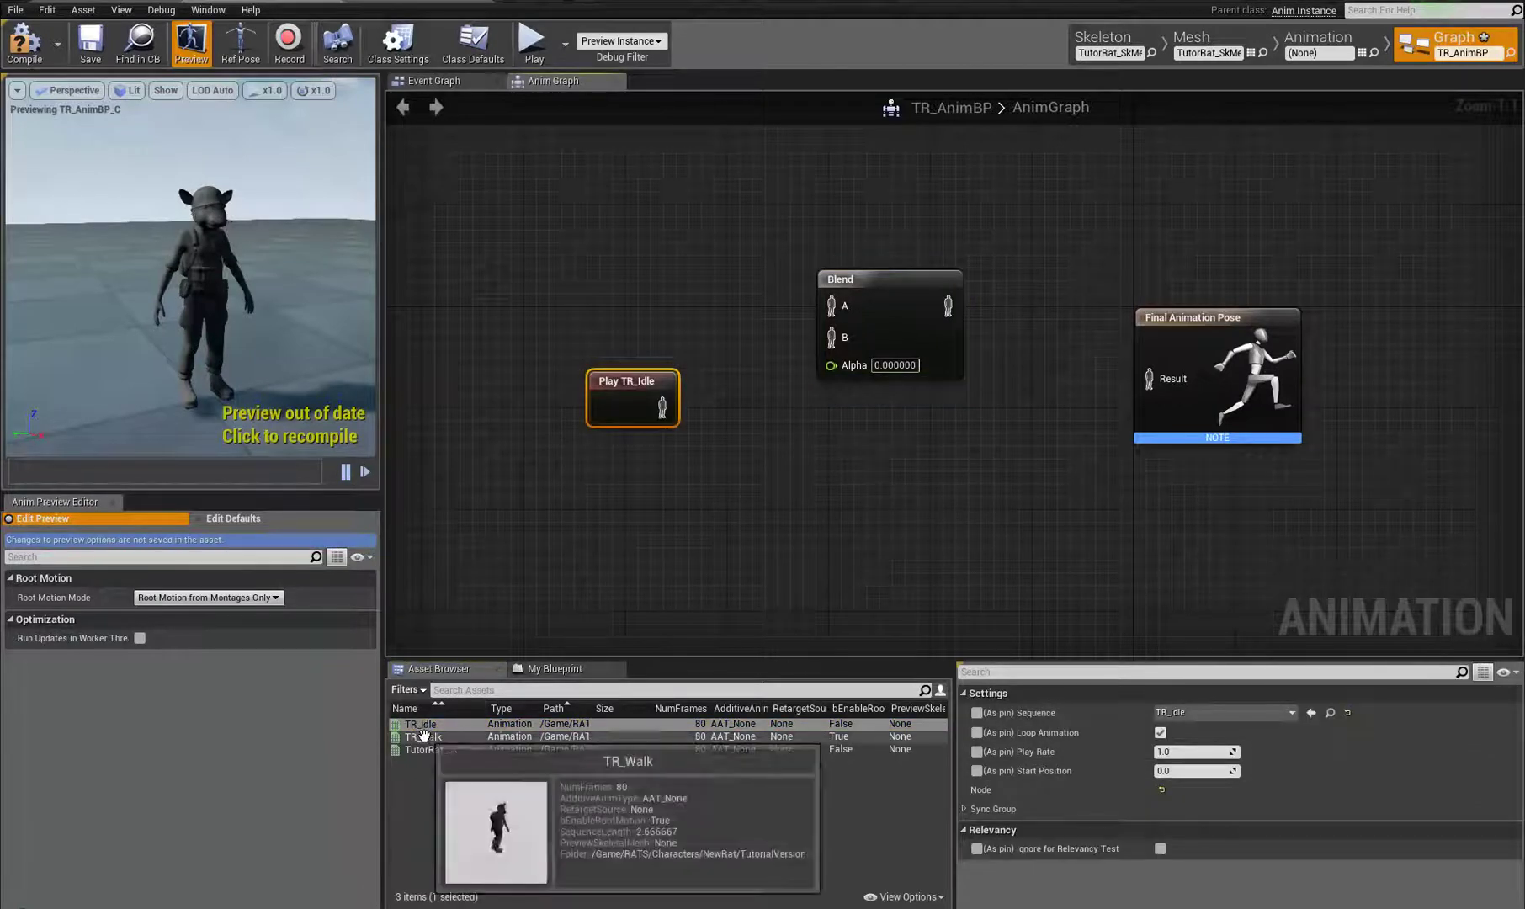
pyautogui.moveTo(423, 736); pyautogui.dragTo(588, 462)
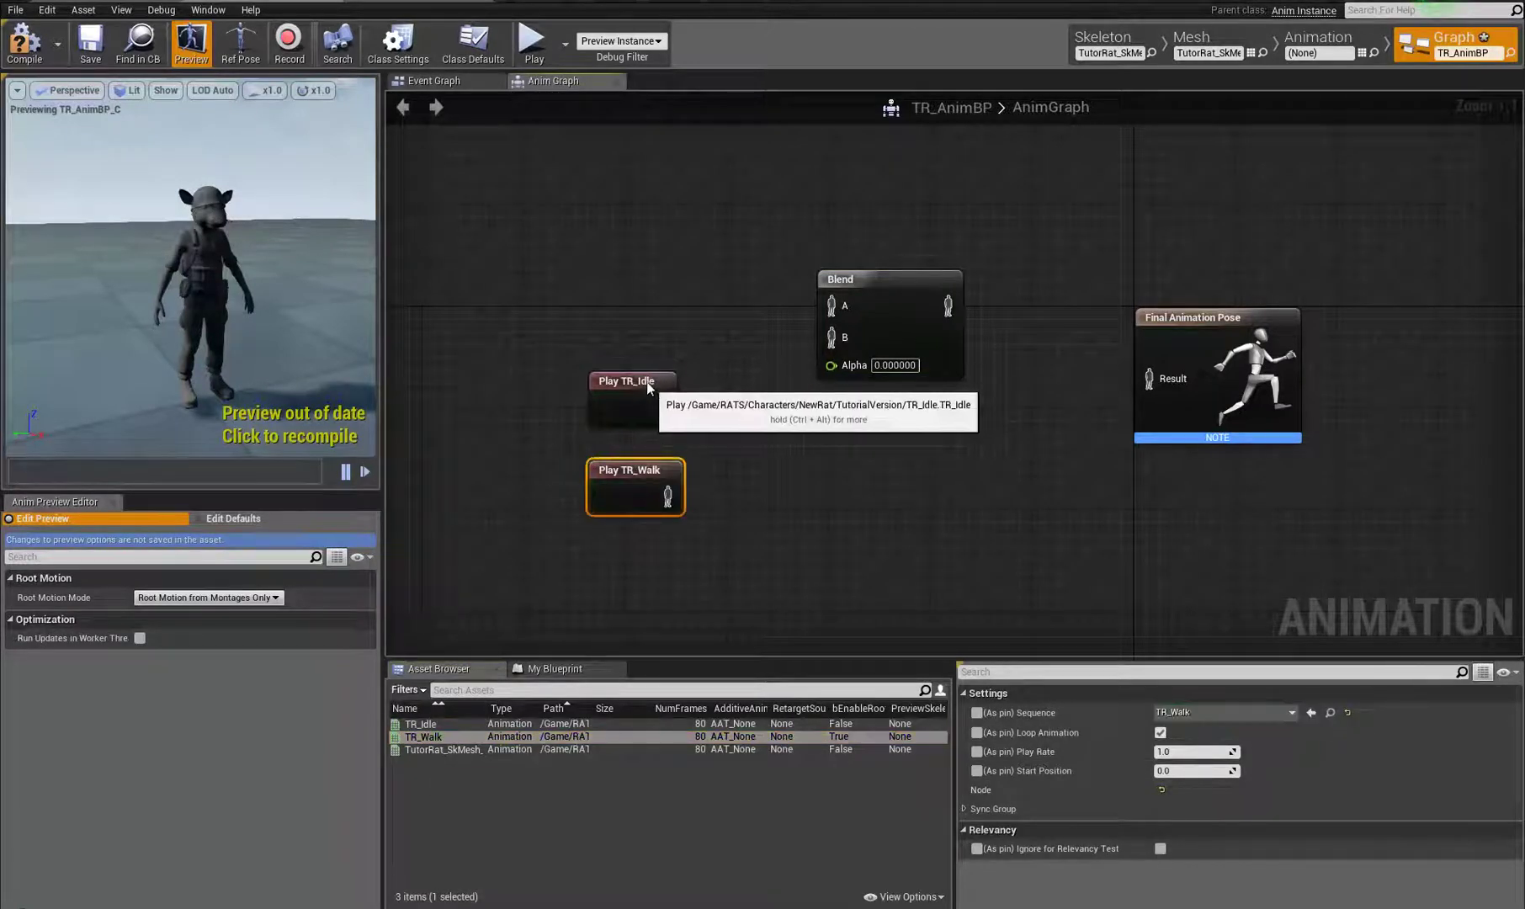
pyautogui.moveTo(643, 384); pyautogui.dragTo(631, 244)
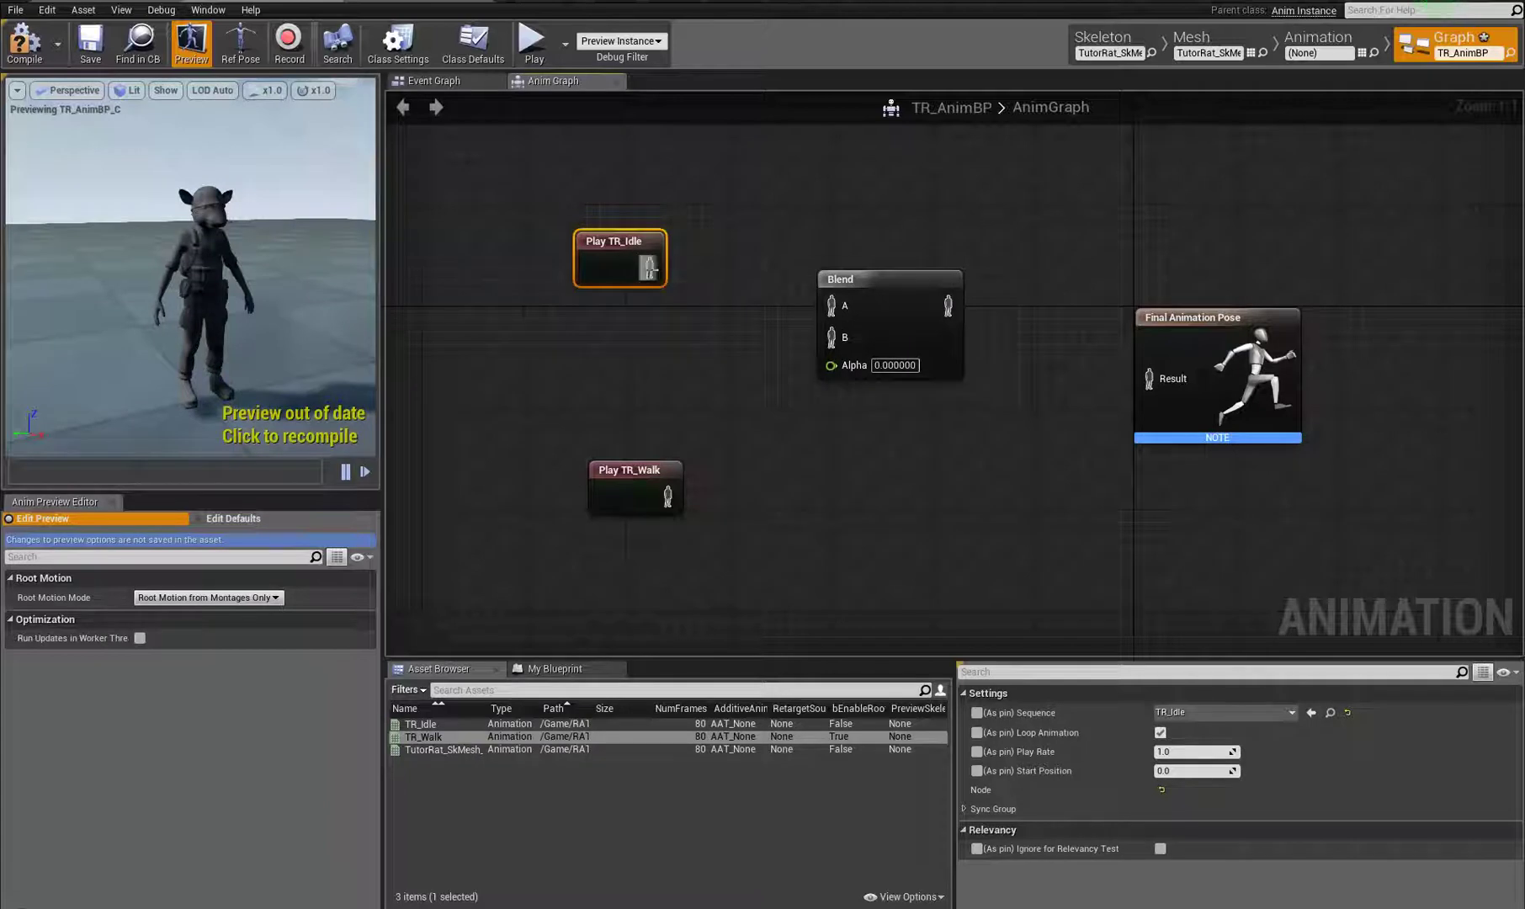
pyautogui.moveTo(660, 476); pyautogui.dragTo(771, 431)
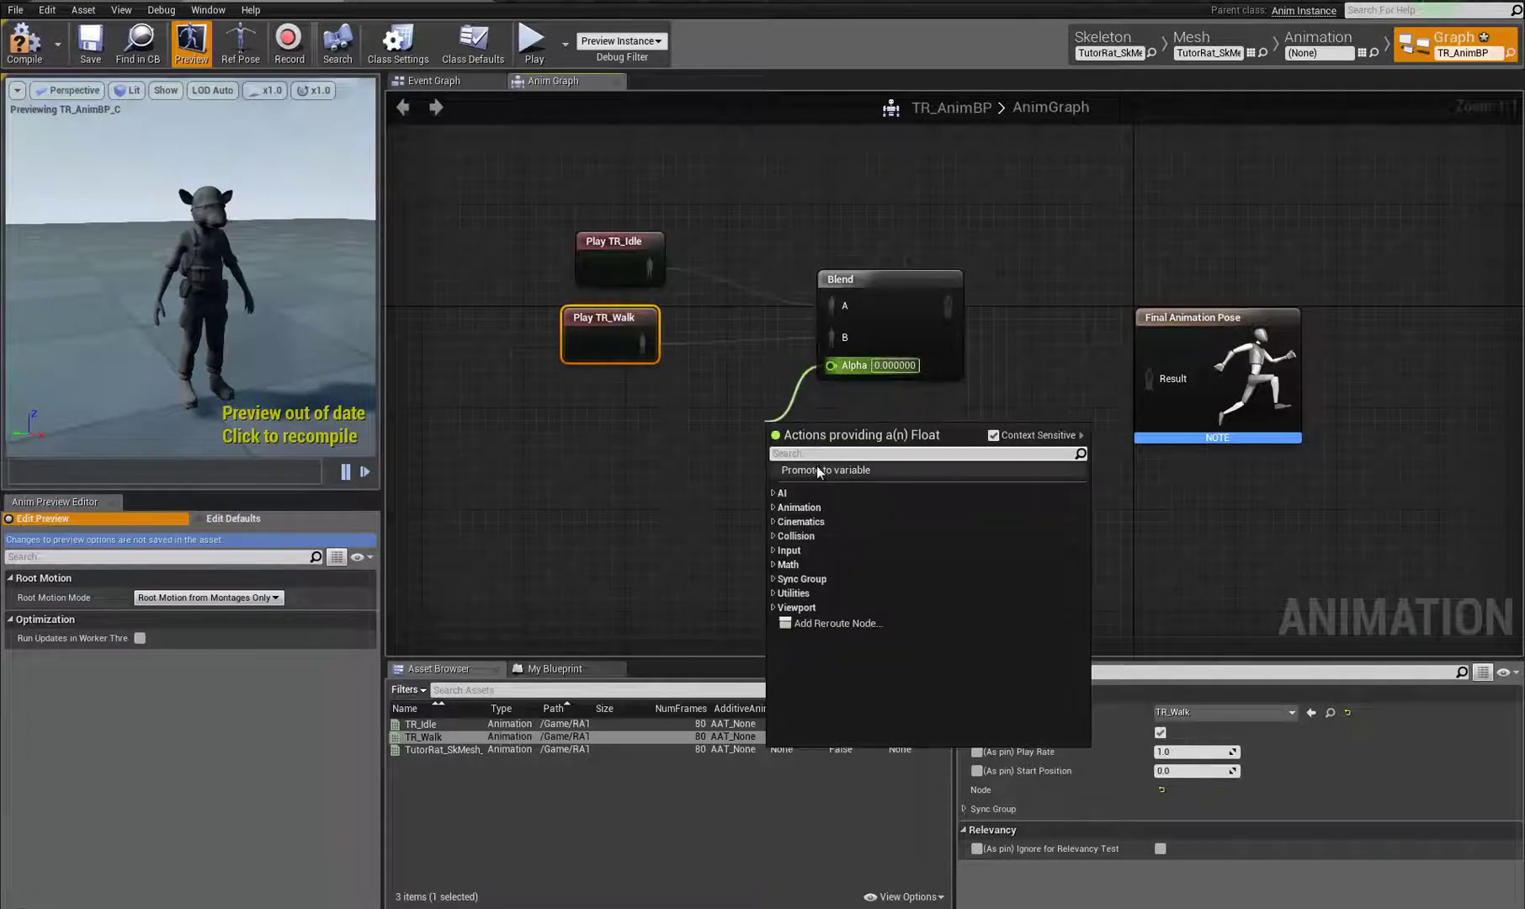
# Step: Promote the Blend node's Alpha input to a variable named WalkBlend and place its node below the Blend node
pyautogui.click(813, 476)
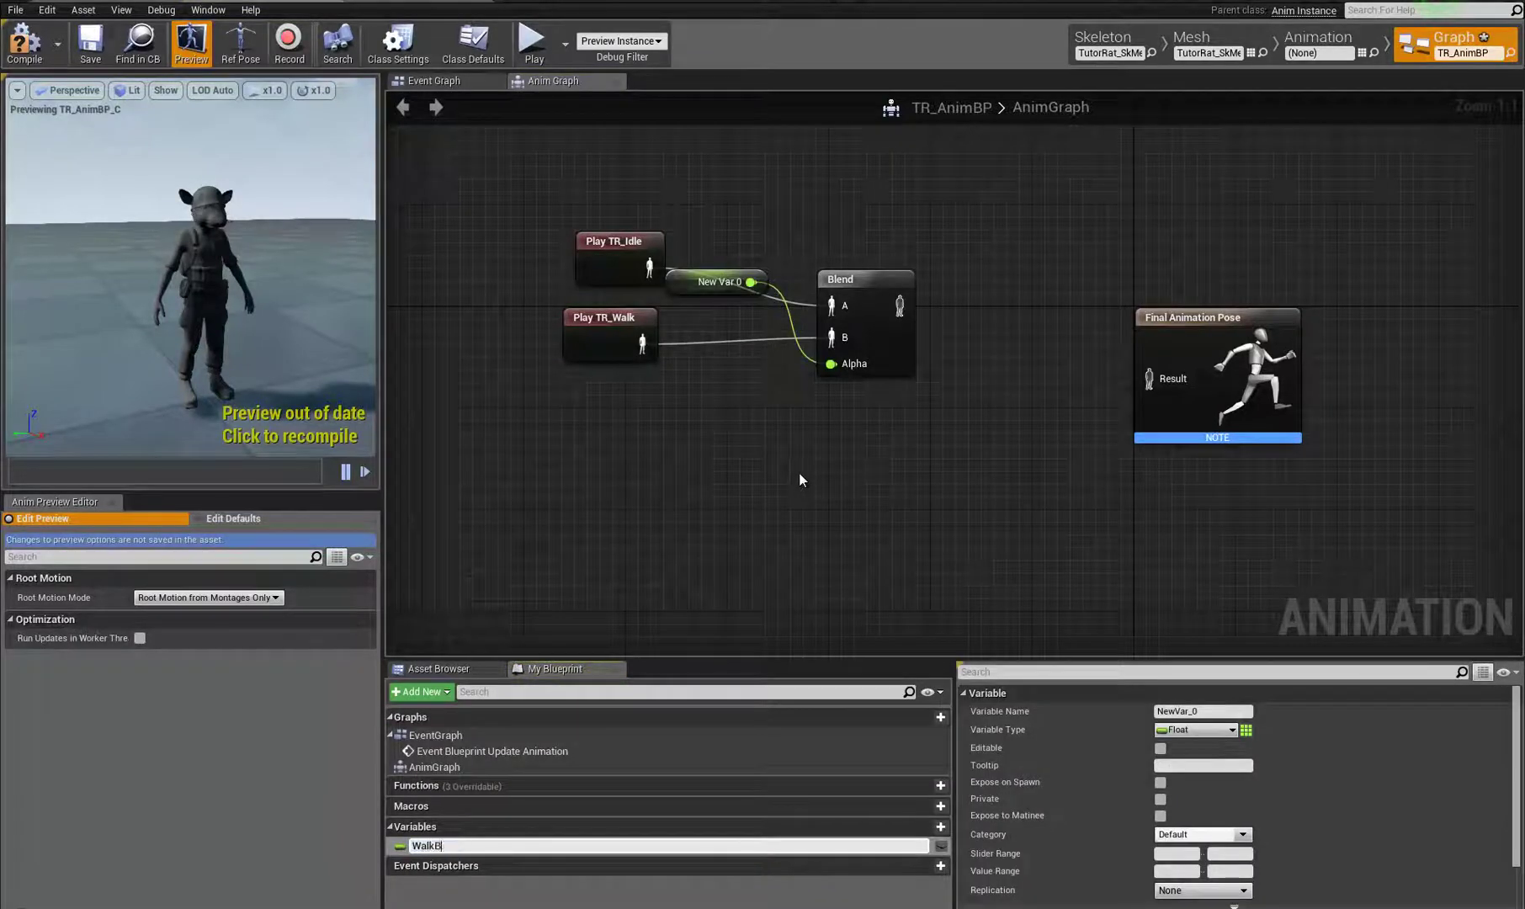
pyautogui.press('Return')
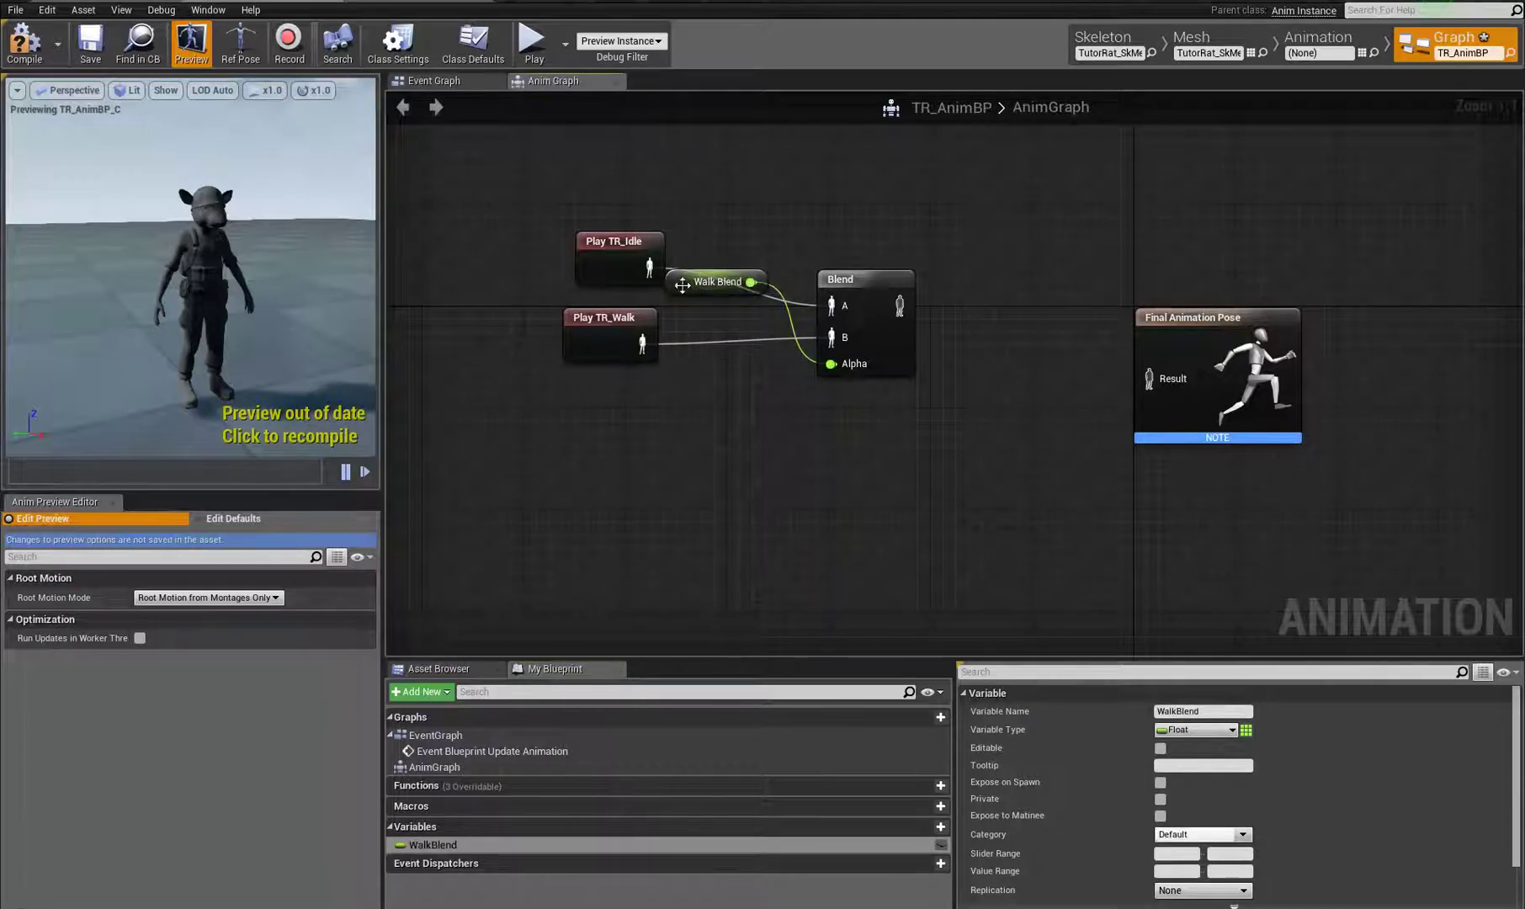
pyautogui.moveTo(681, 284); pyautogui.dragTo(821, 399)
# Step: Connect the Blend output to Final Animation Pose, group the blend nodes closer to it, and compile the animation blueprint
pyautogui.moveTo(520, 168); pyautogui.dragTo(620, 392)
pyautogui.moveTo(605, 240); pyautogui.dragTo(748, 265)
pyautogui.moveTo(899, 305); pyautogui.dragTo(1150, 378)
pyautogui.moveTo(648, 509); pyautogui.dragTo(1080, 357)
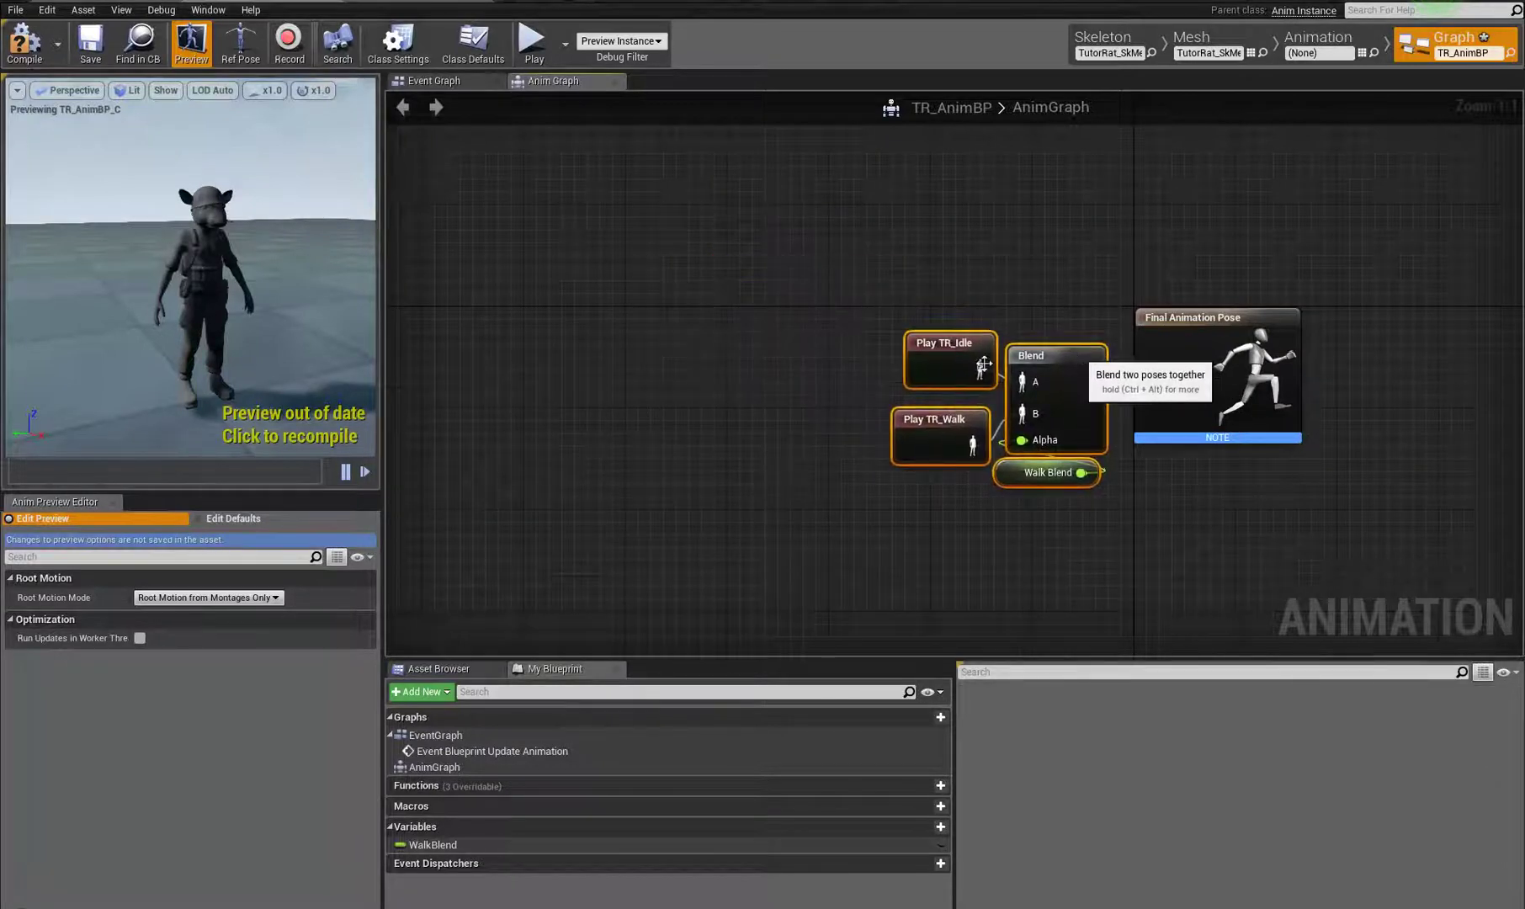
pyautogui.click(36, 53)
# Step: Preview the walk animation on the rat by setting the preview Walk Blend value to 1
pyautogui.scroll(5, 301, 283)
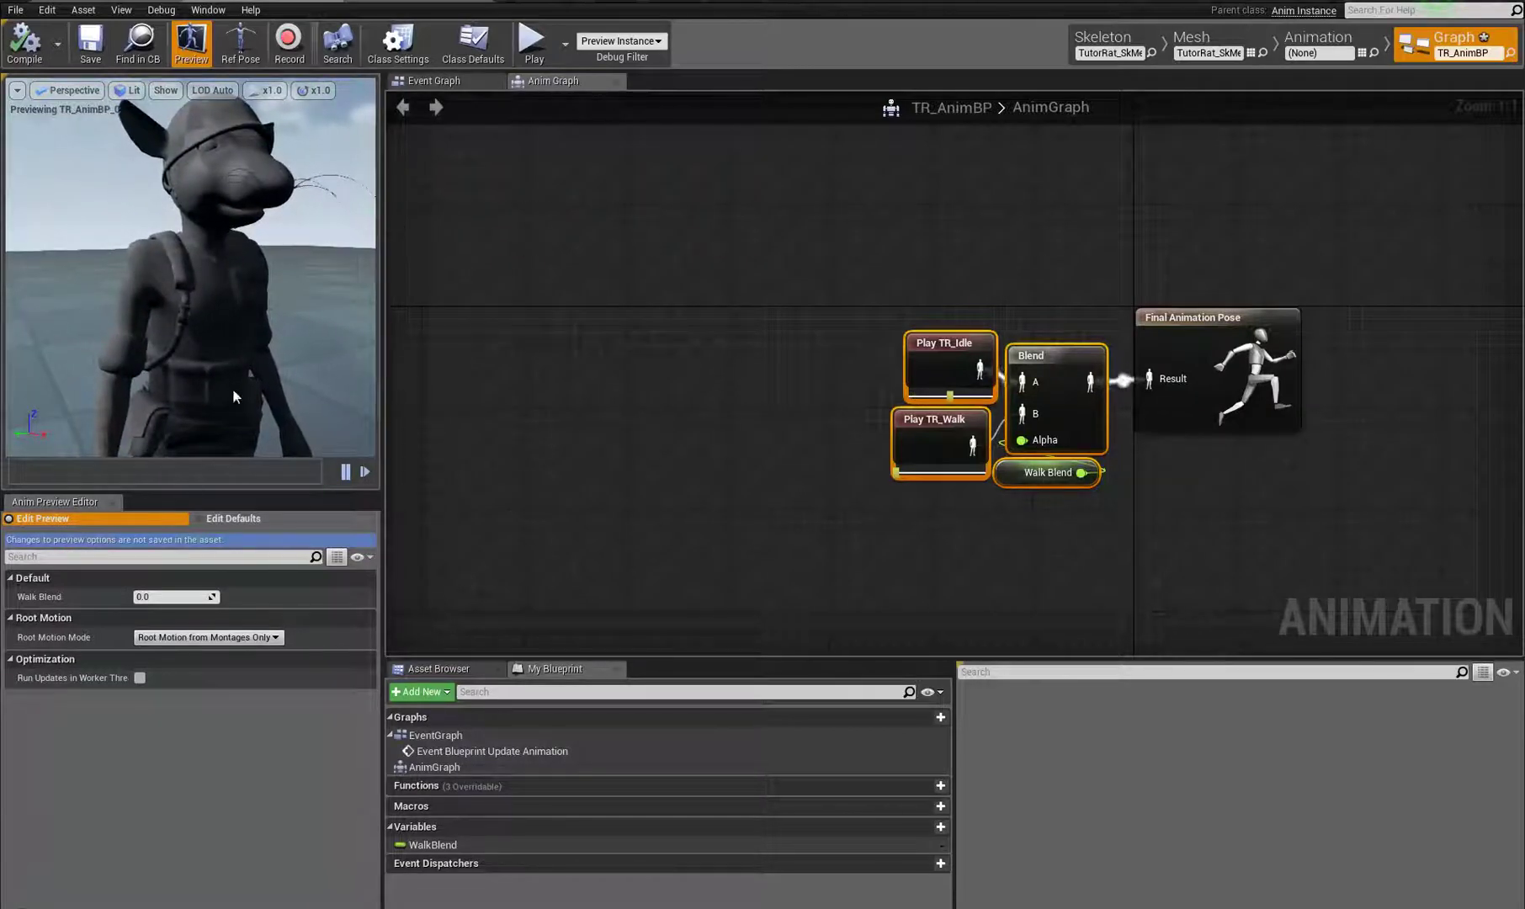
pyautogui.click(160, 599)
pyautogui.write('1')
pyautogui.press('Return')
pyautogui.scroll(-5, 246, 326)
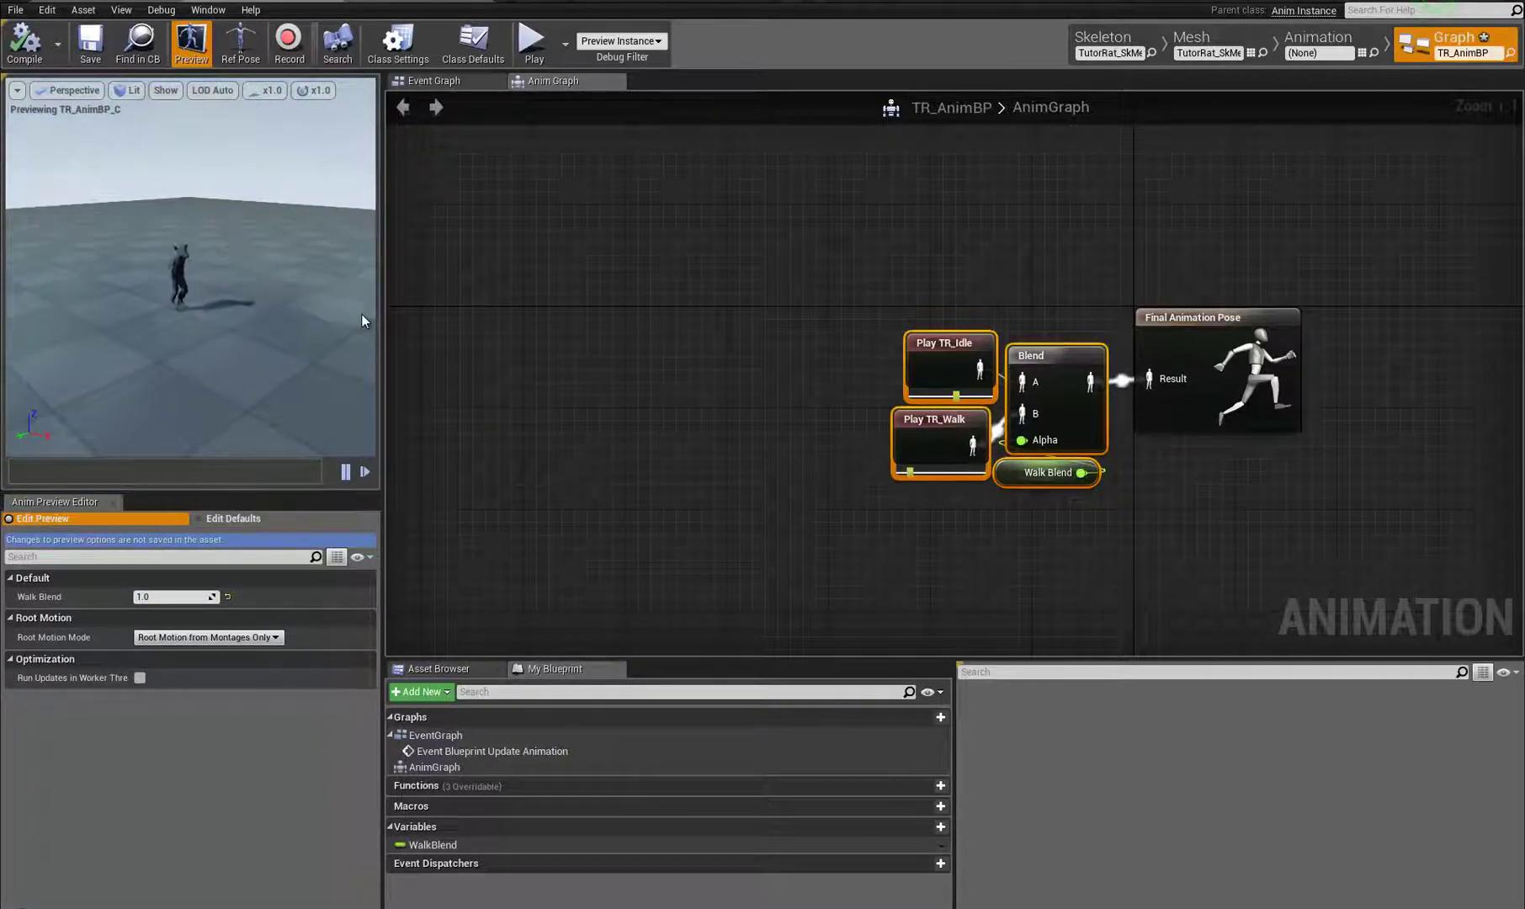
pyautogui.scroll(3, 361, 315)
# Step: Open TR_Walk in the animation editing mode to check its root motion settings, and return to the blueprint graph
pyautogui.click(1345, 43)
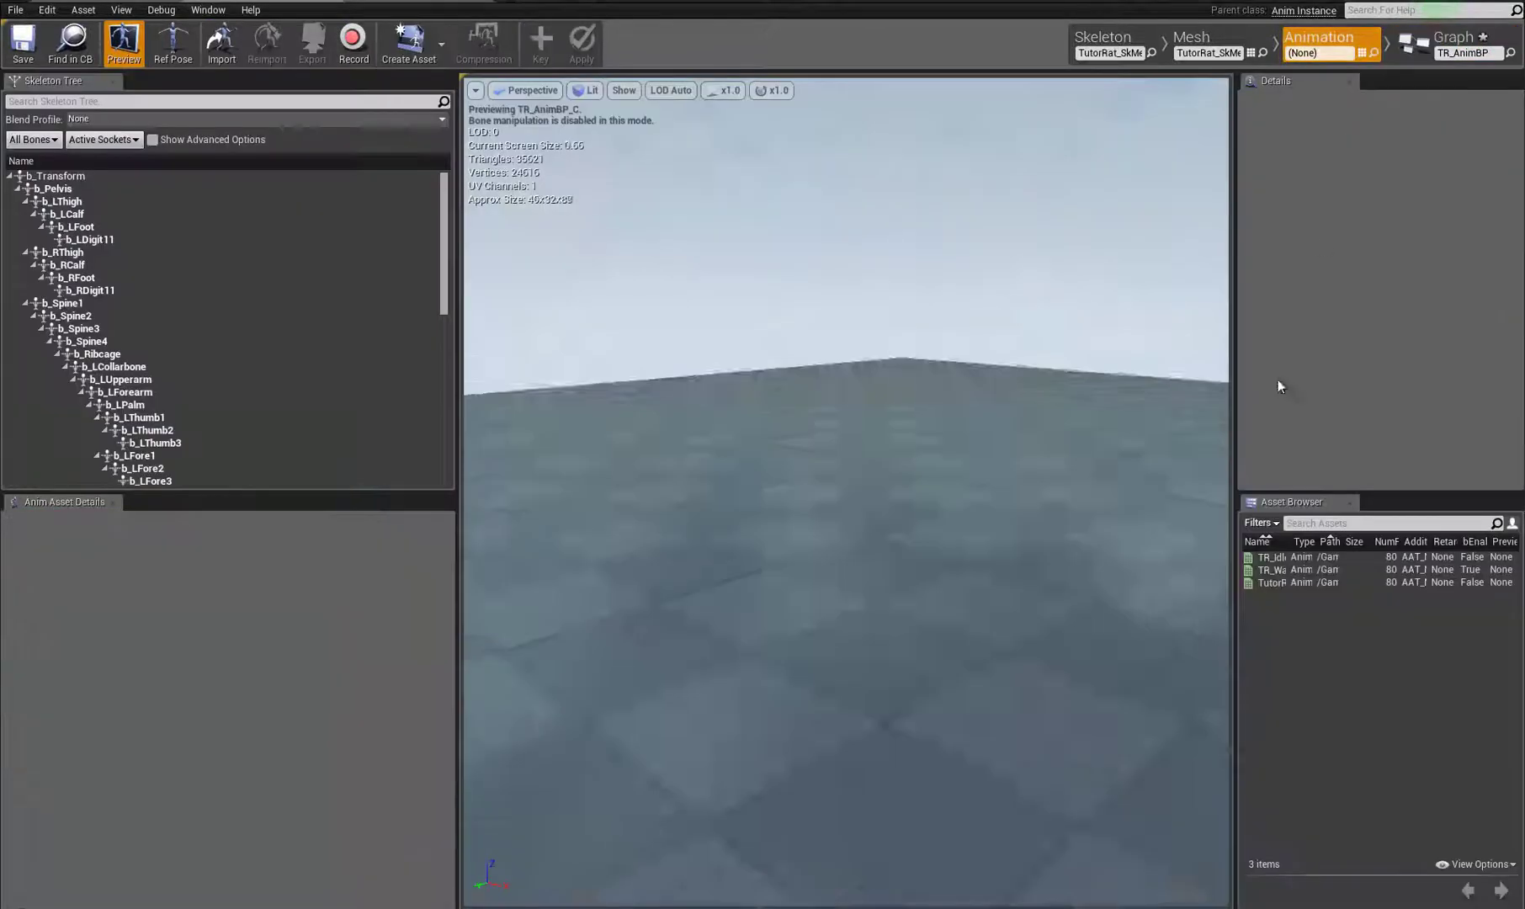
pyautogui.doubleClick(1271, 570)
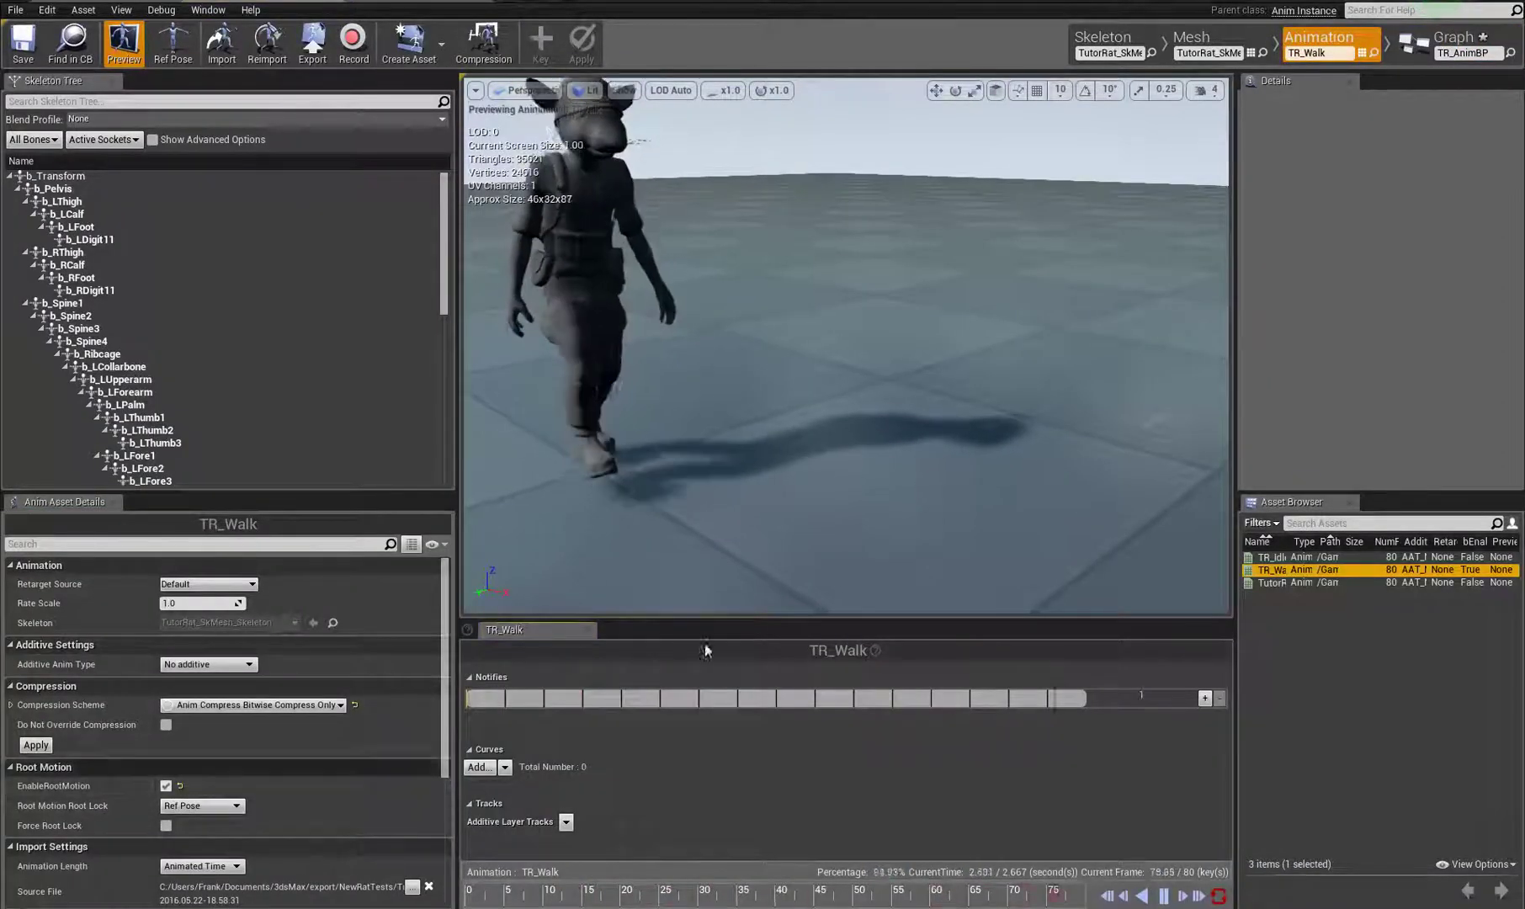
pyautogui.moveTo(1290, 541); pyautogui.dragTo(1377, 541)
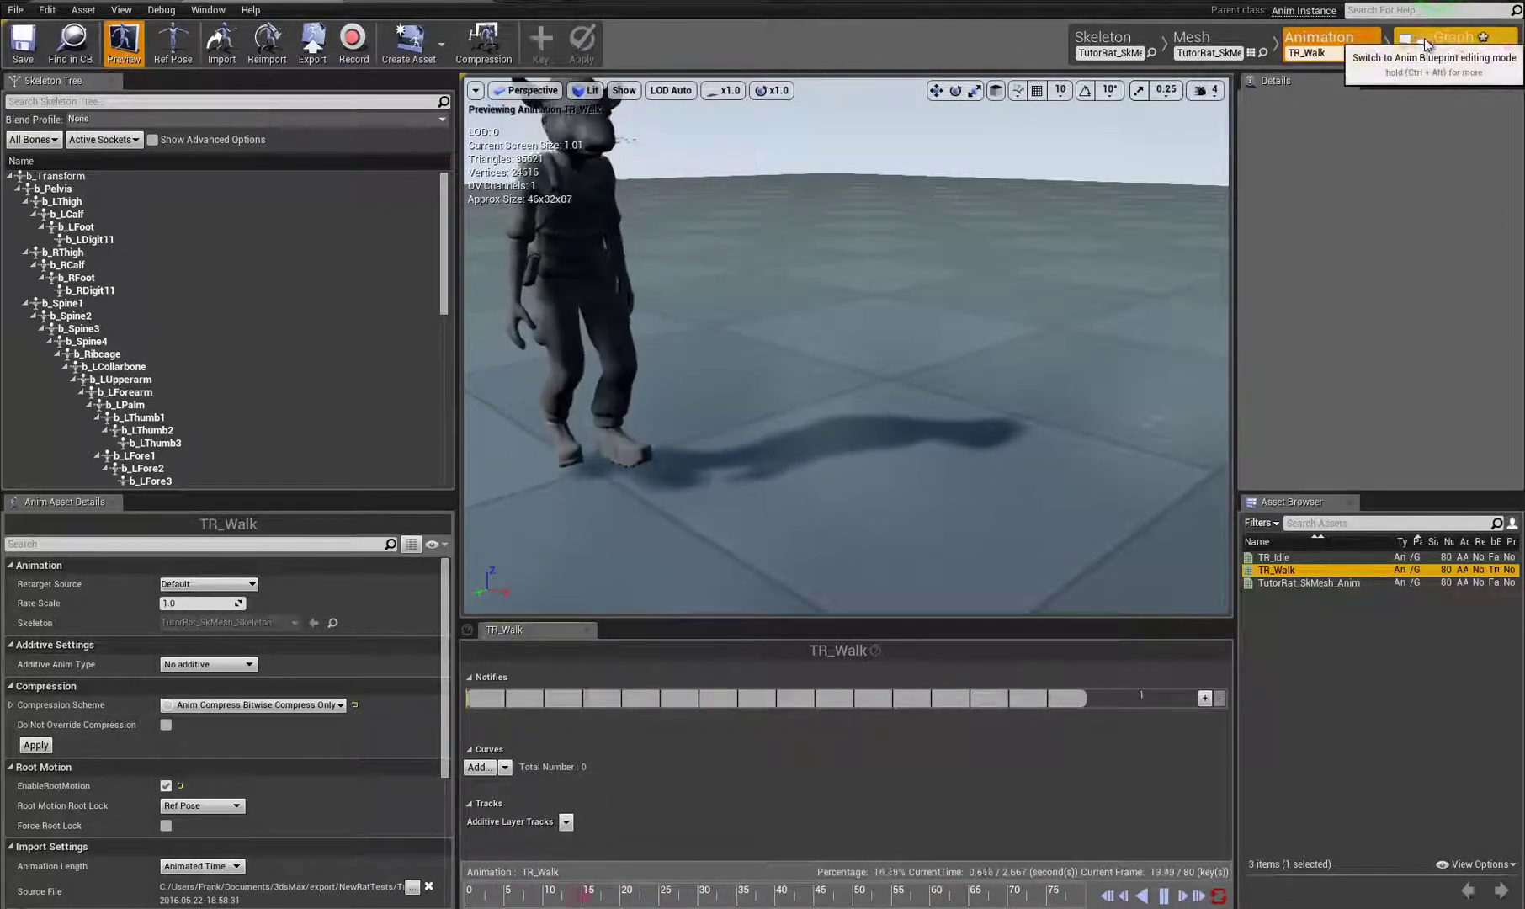
pyautogui.click(1461, 39)
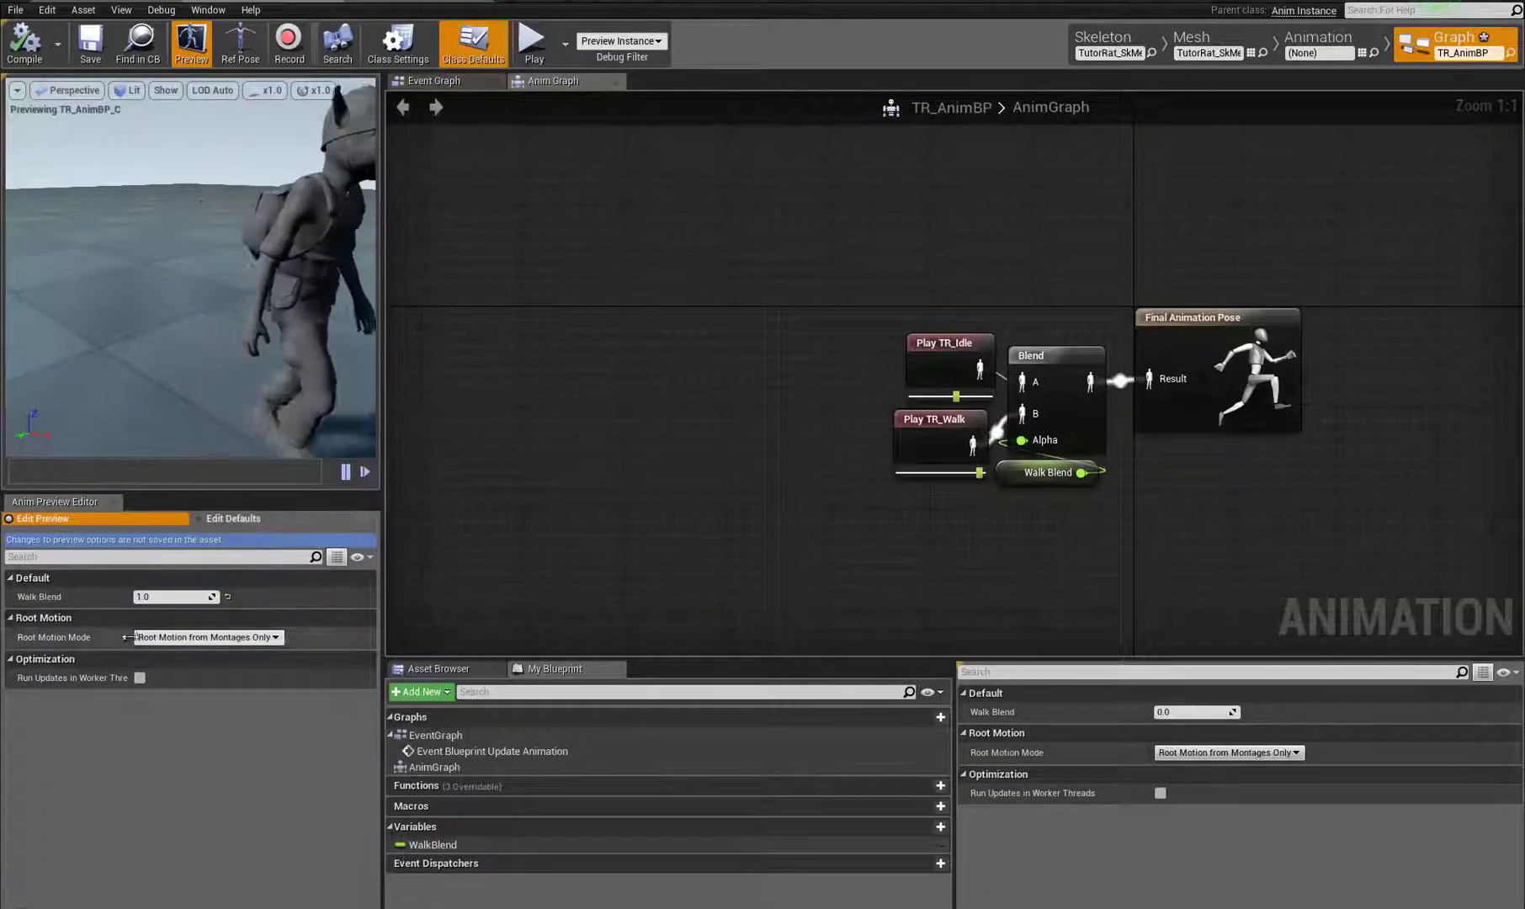
# Step: Set the animation blueprint's default Root Motion Mode to Root Motion from Everything and compile
pyautogui.click(203, 521)
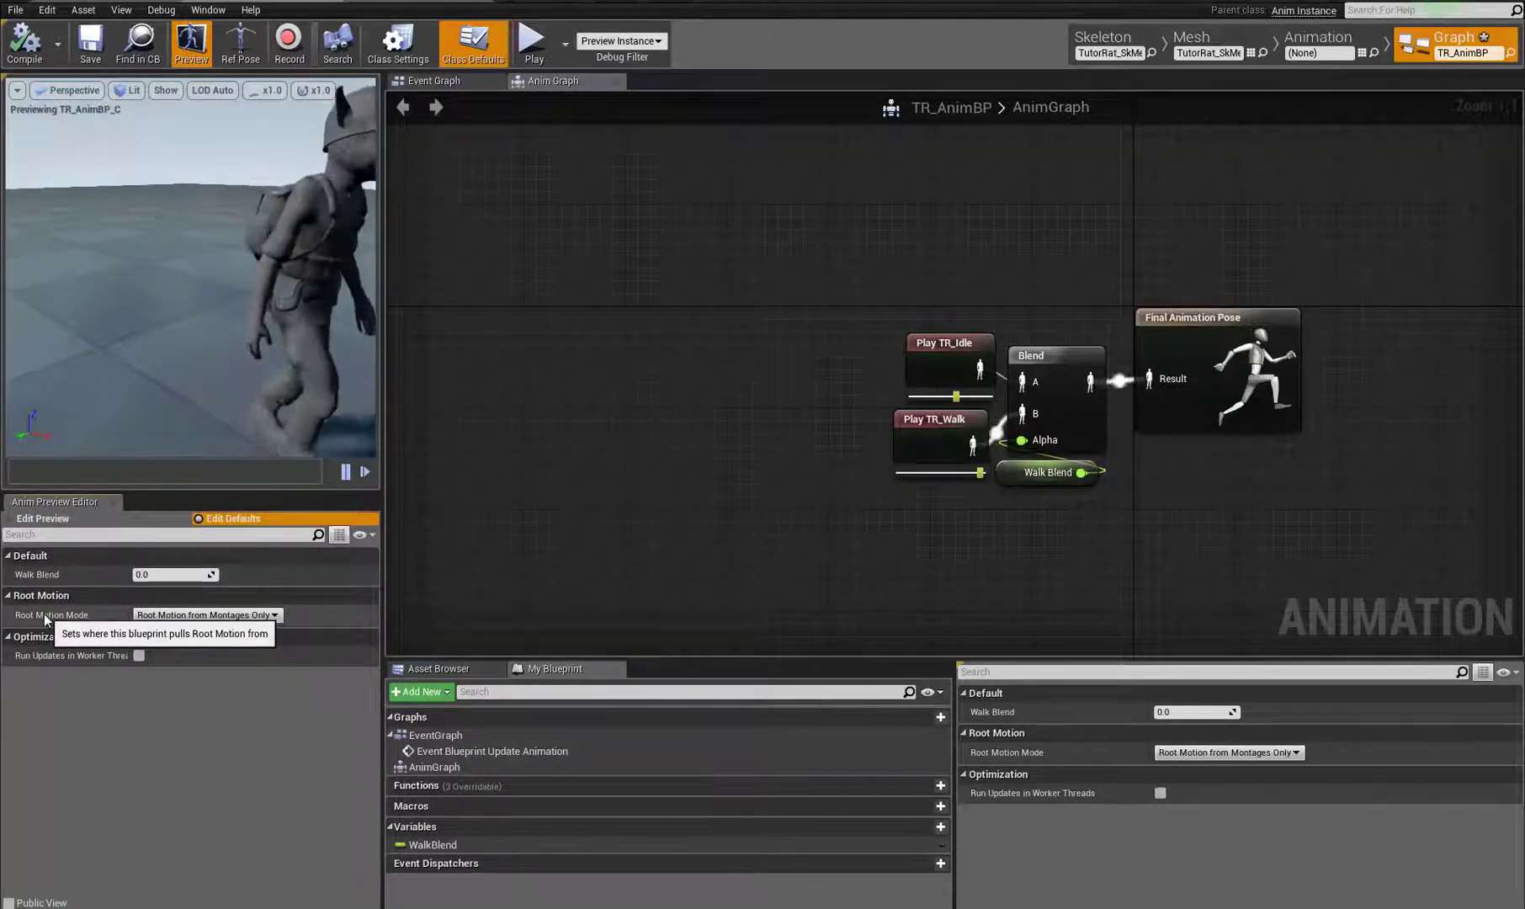
pyautogui.click(266, 616)
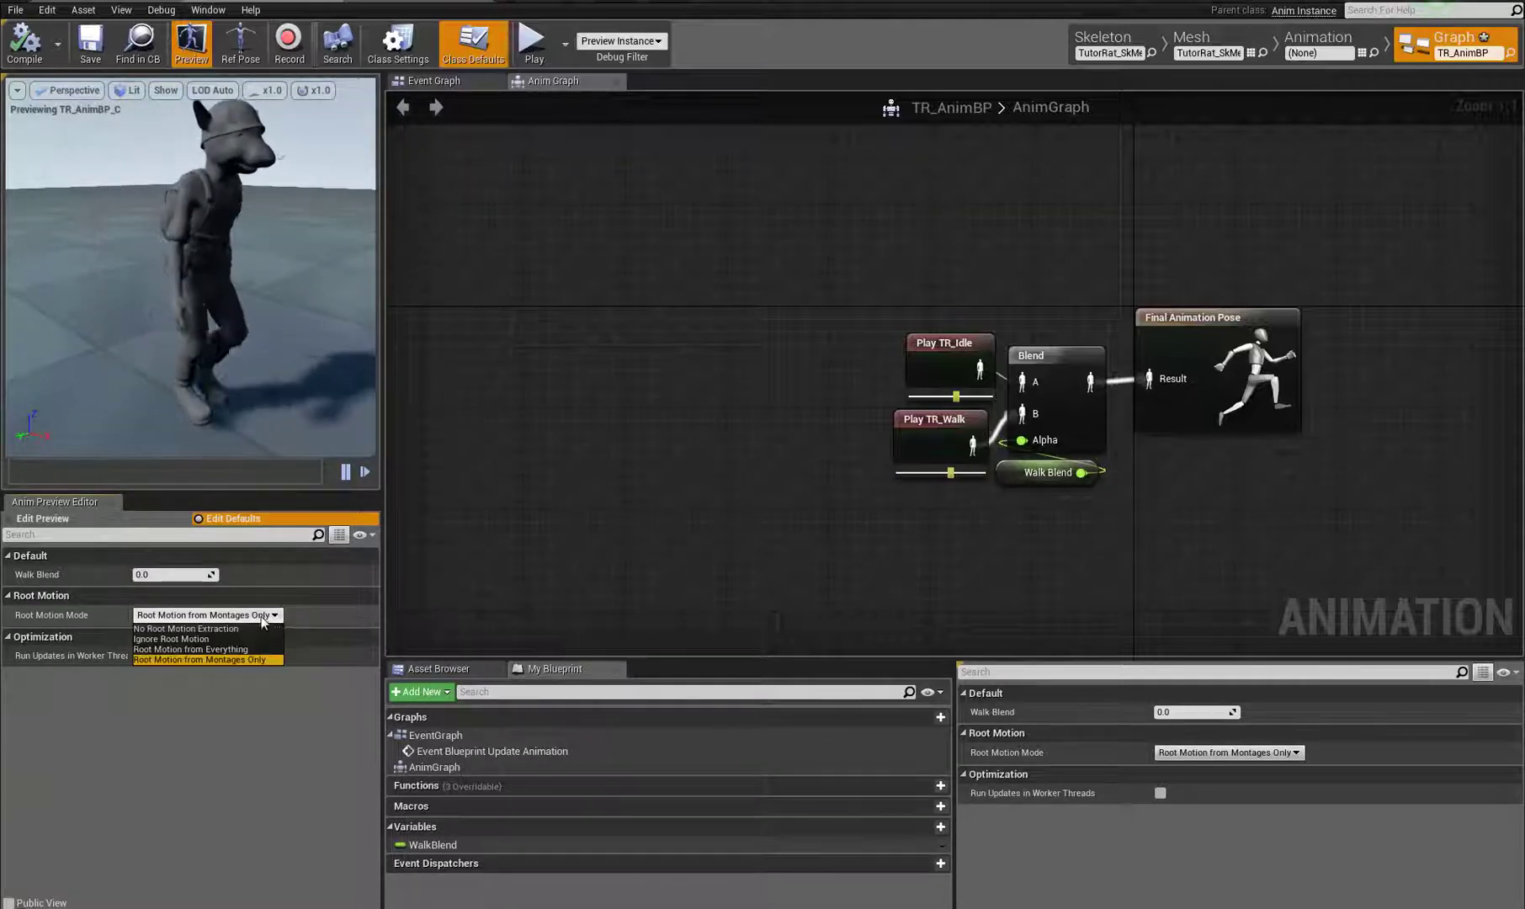
pyautogui.click(168, 650)
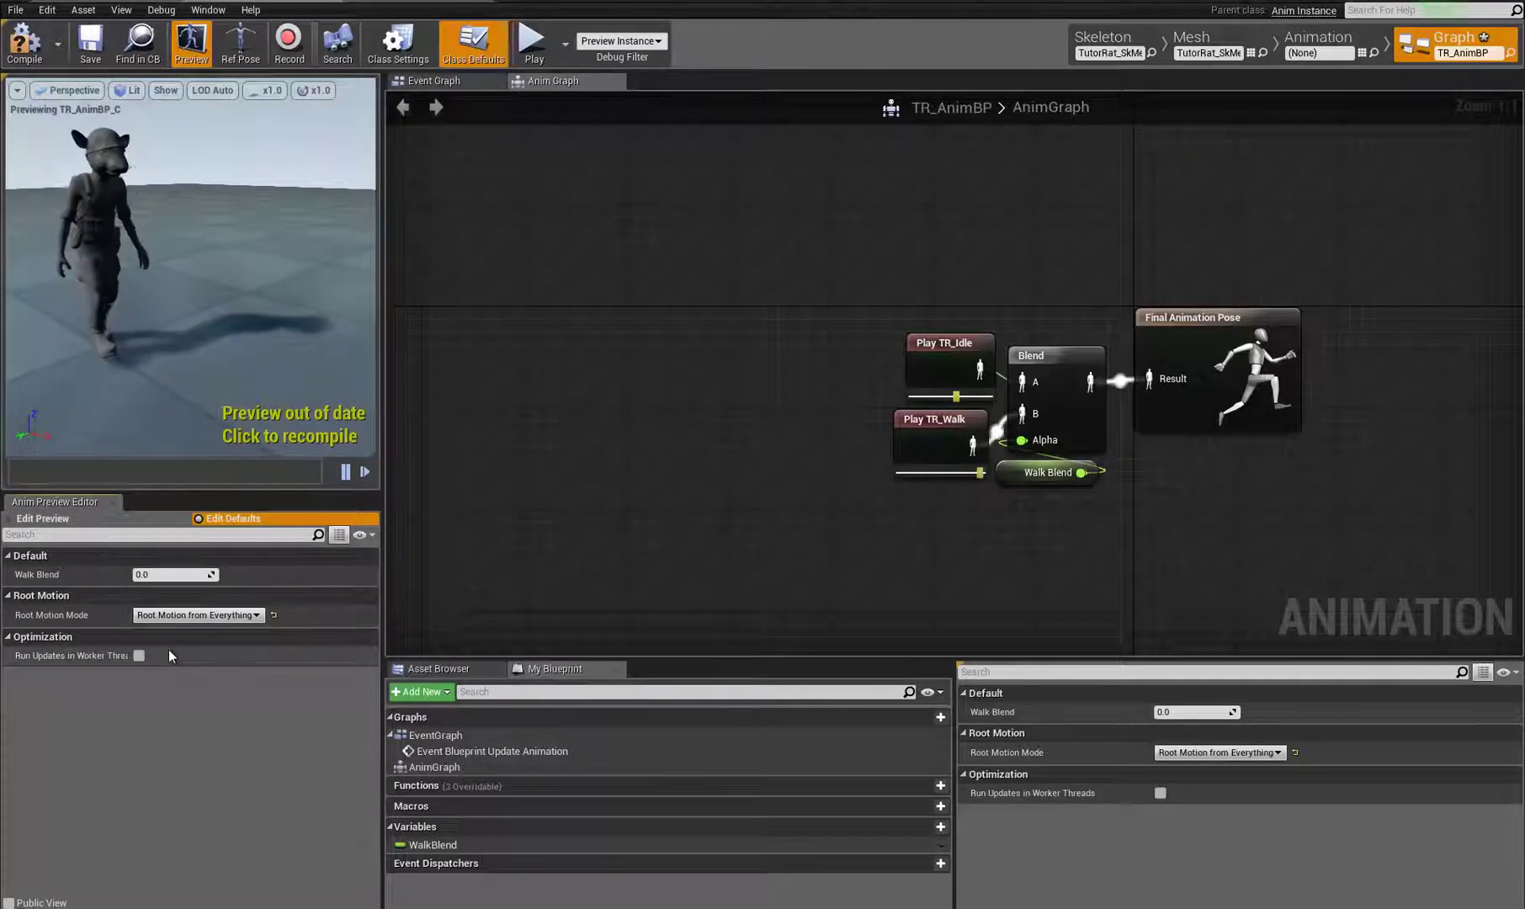
pyautogui.click(25, 41)
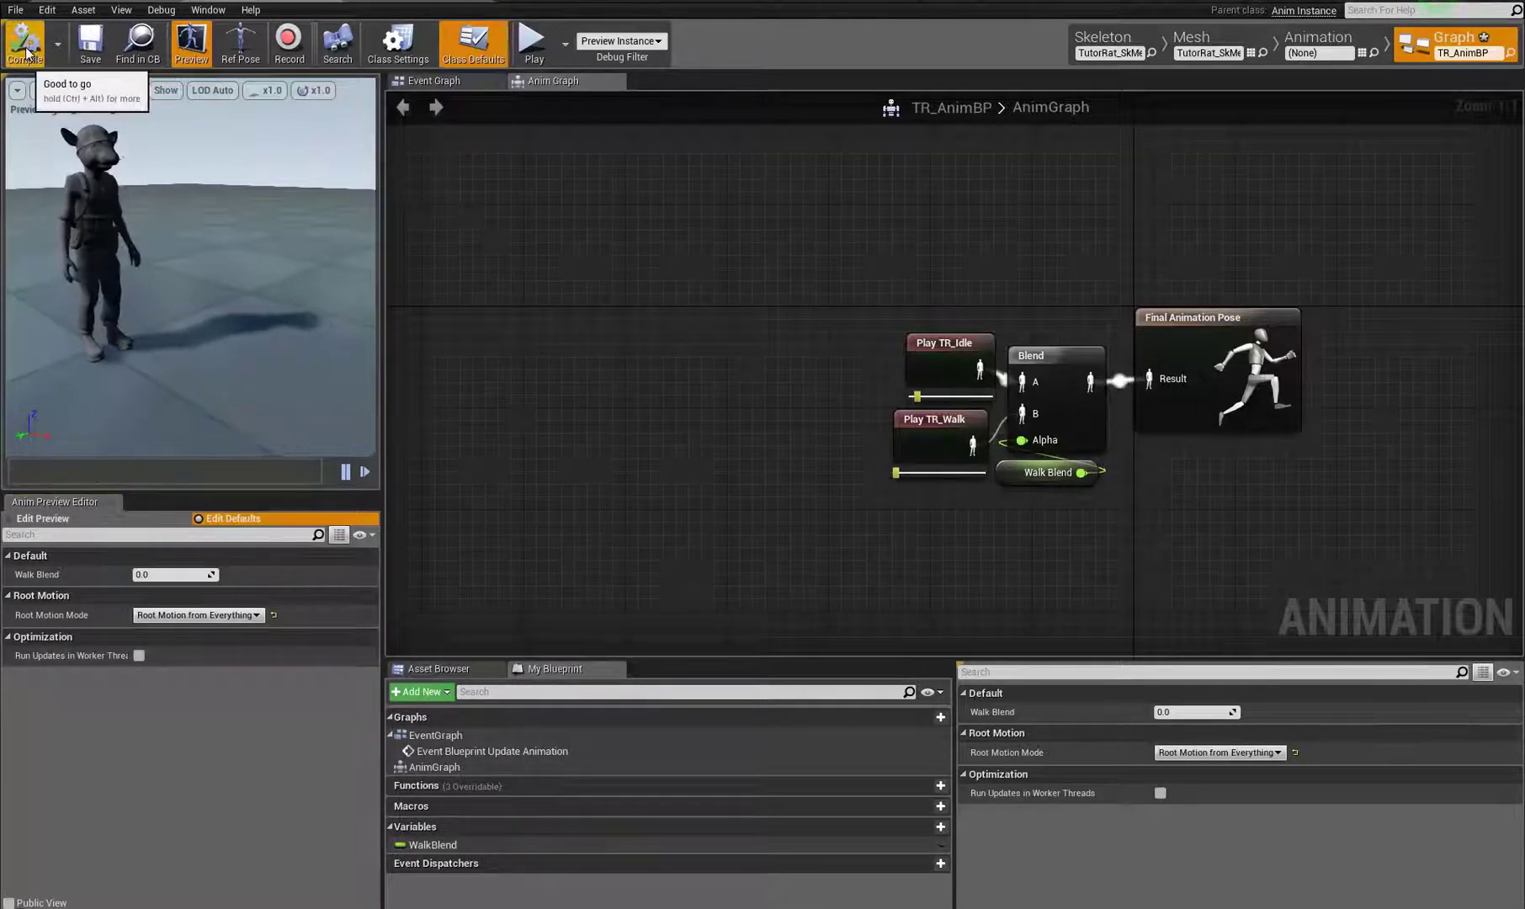
# Step: Test the blend in the preview by setting Walk Blend to 1 and back to 0
pyautogui.moveTo(123, 275); pyautogui.dragTo(268, 579, button='right')
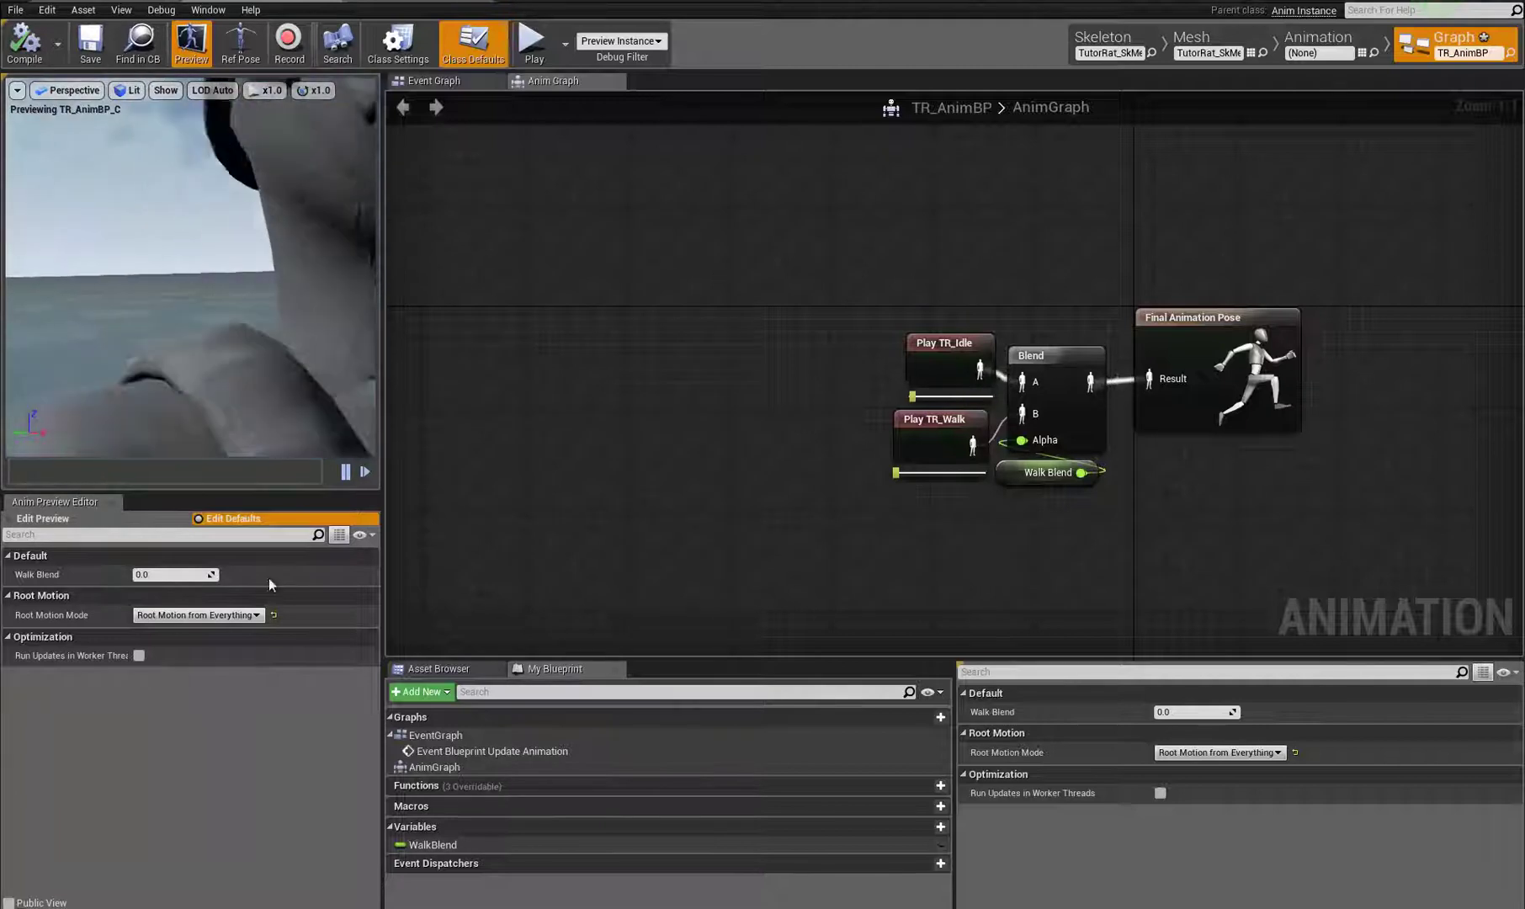
pyautogui.click(33, 519)
pyautogui.write('1')
pyautogui.press('Return')
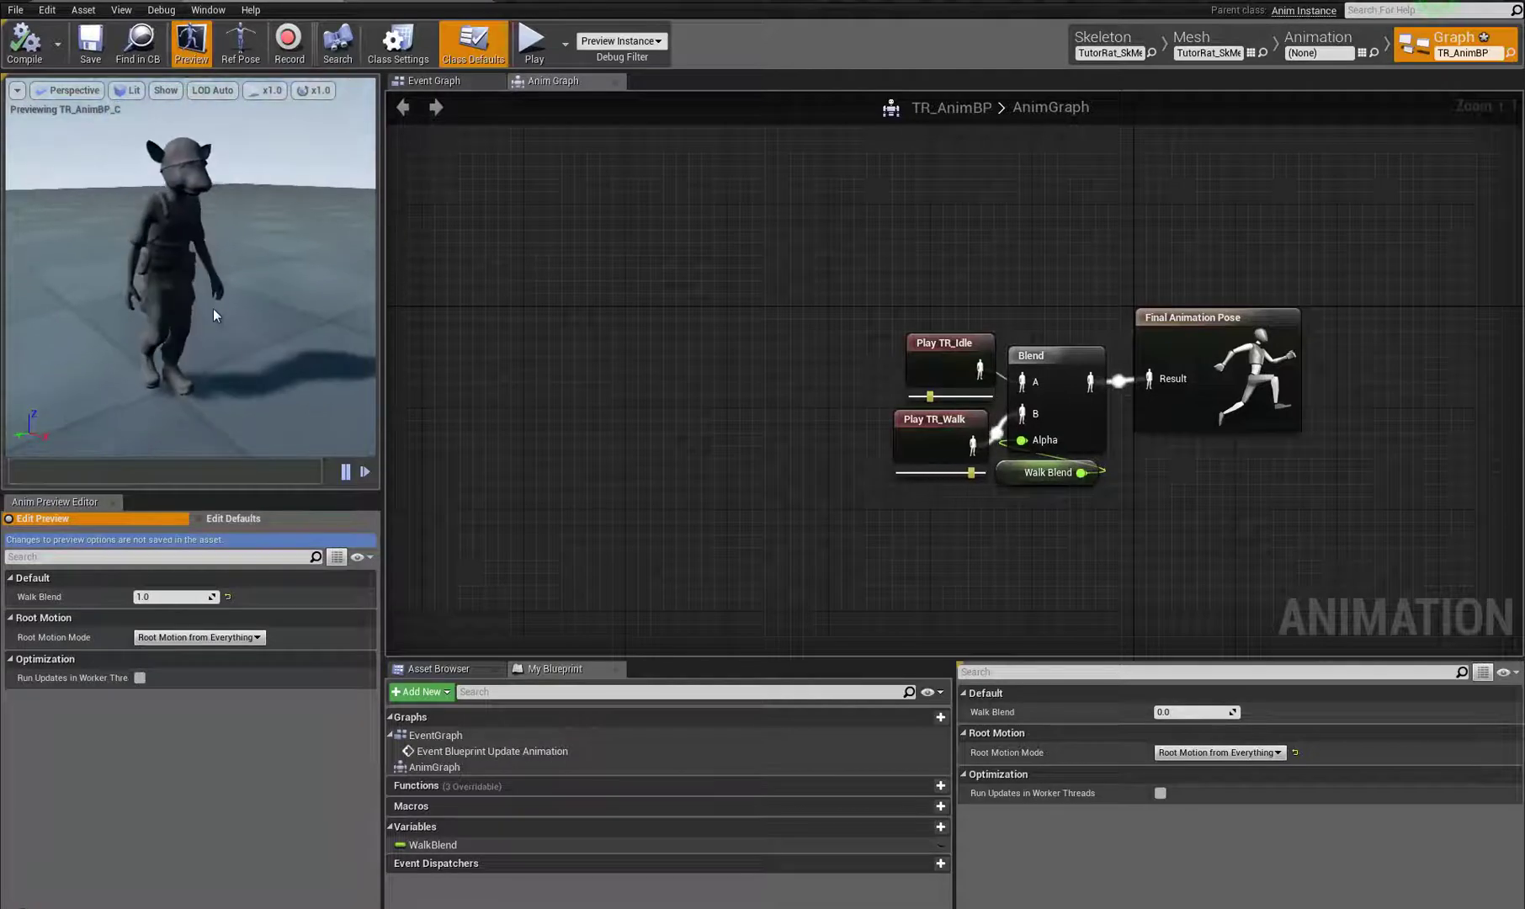
pyautogui.click(168, 597)
pyautogui.write('0')
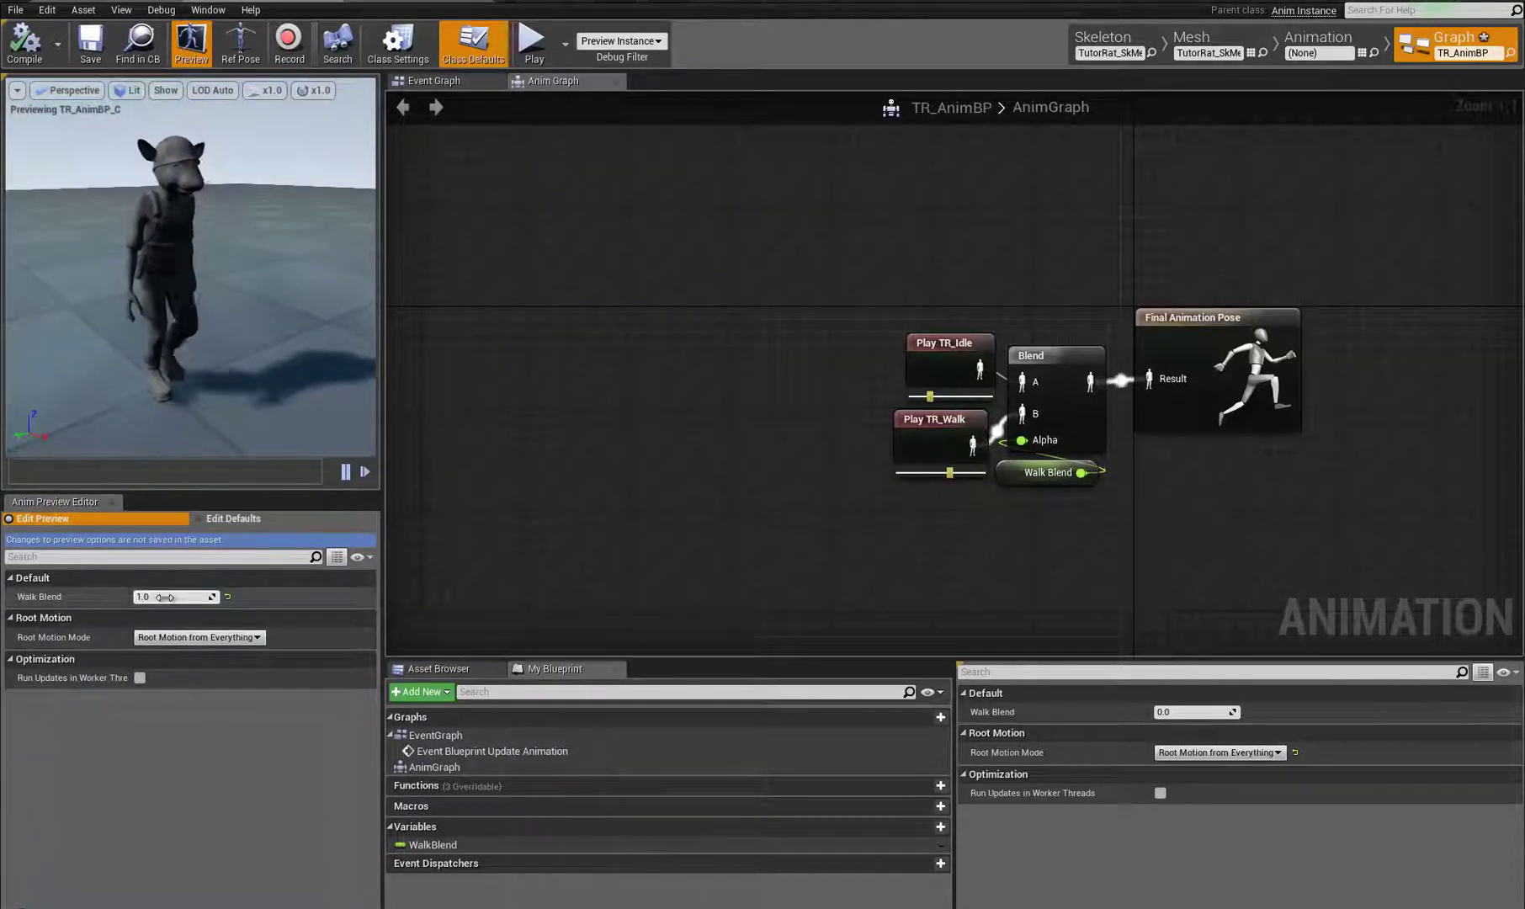
pyautogui.press('Return')
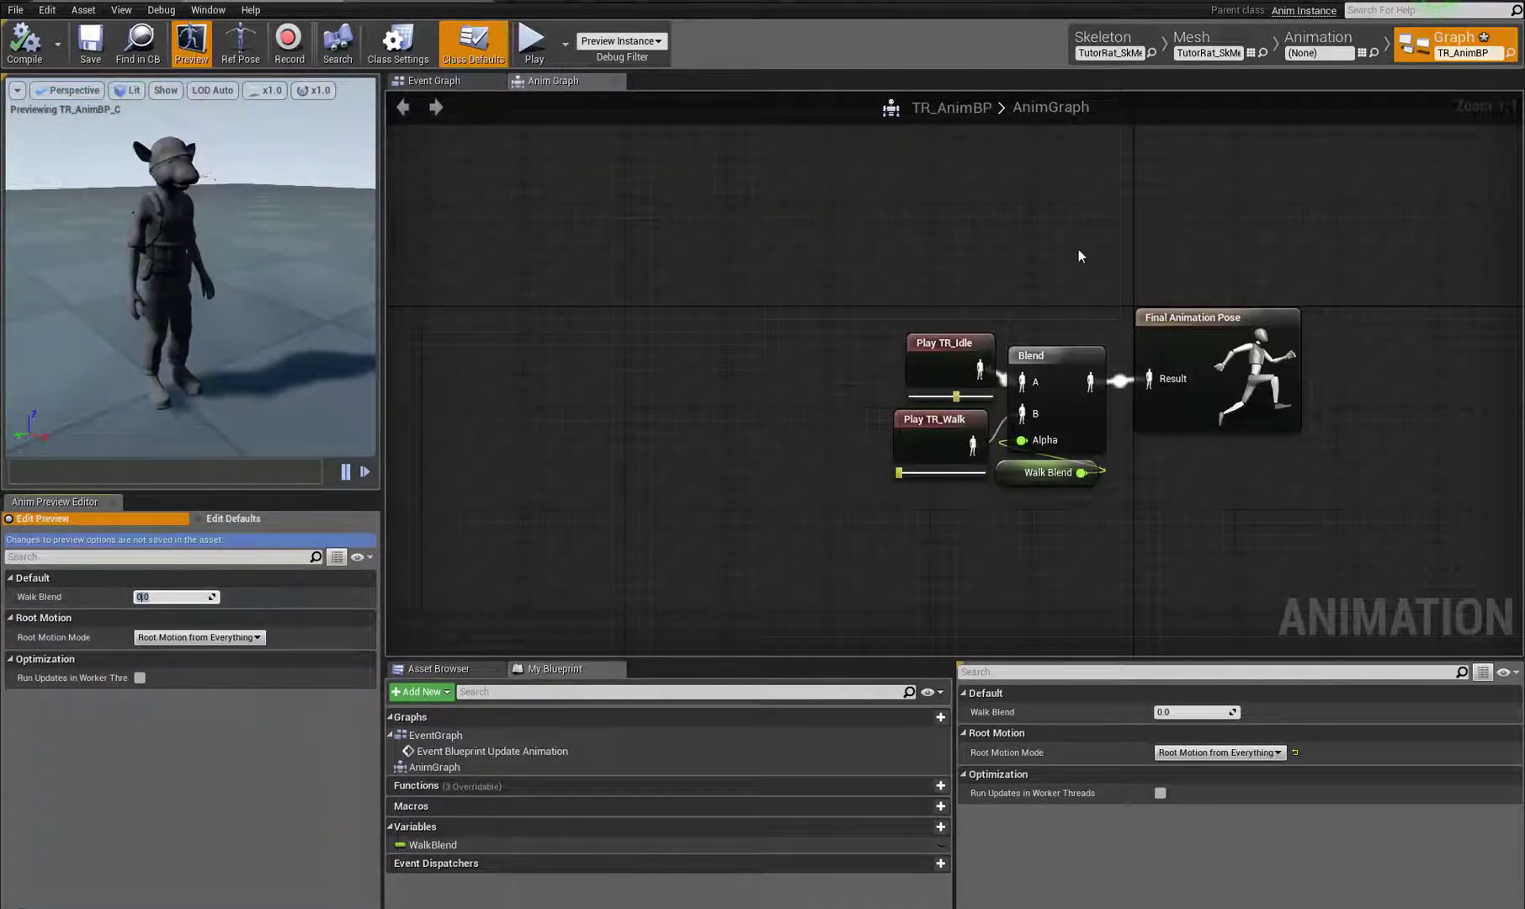
# Step: Move the idle, walk, Blend and Walk Blend nodes together slightly away from Final Animation Pose
pyautogui.moveTo(1009, 251); pyautogui.dragTo(990, 244, button='right')
pyautogui.moveTo(840, 292); pyautogui.dragTo(1095, 596)
pyautogui.moveTo(1034, 368); pyautogui.dragTo(984, 367)
# Step: Open TR_AnimBP's event graph and add an Event Blueprint Initialize Animation node above the update animation event
pyautogui.click(479, 79)
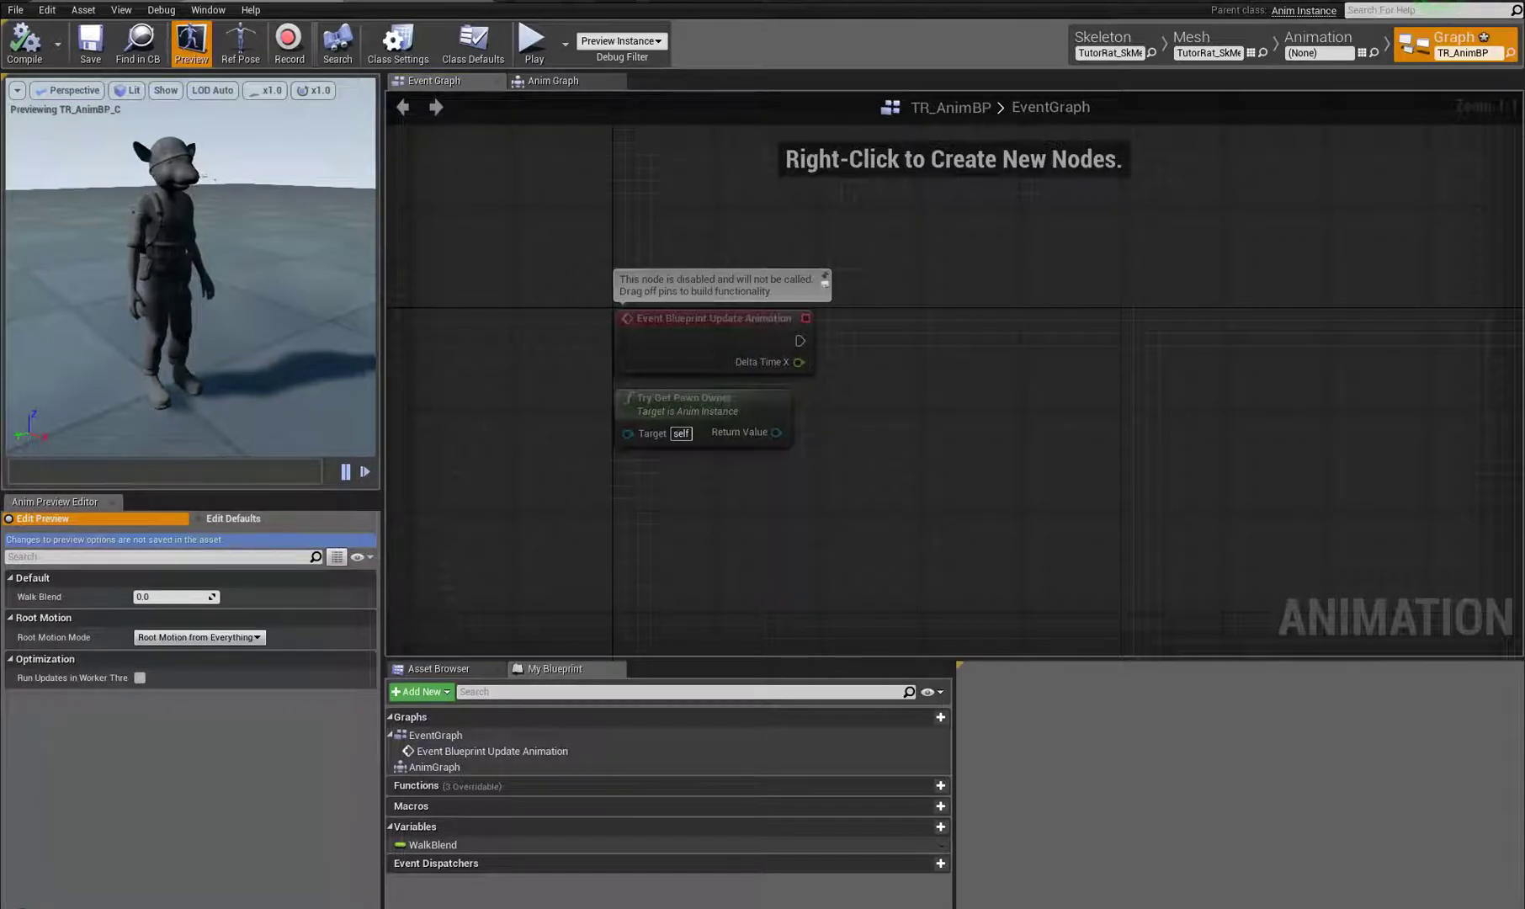
pyautogui.moveTo(1027, 255); pyautogui.dragTo(1002, 342, button='right')
pyautogui.rightClick(631, 187)
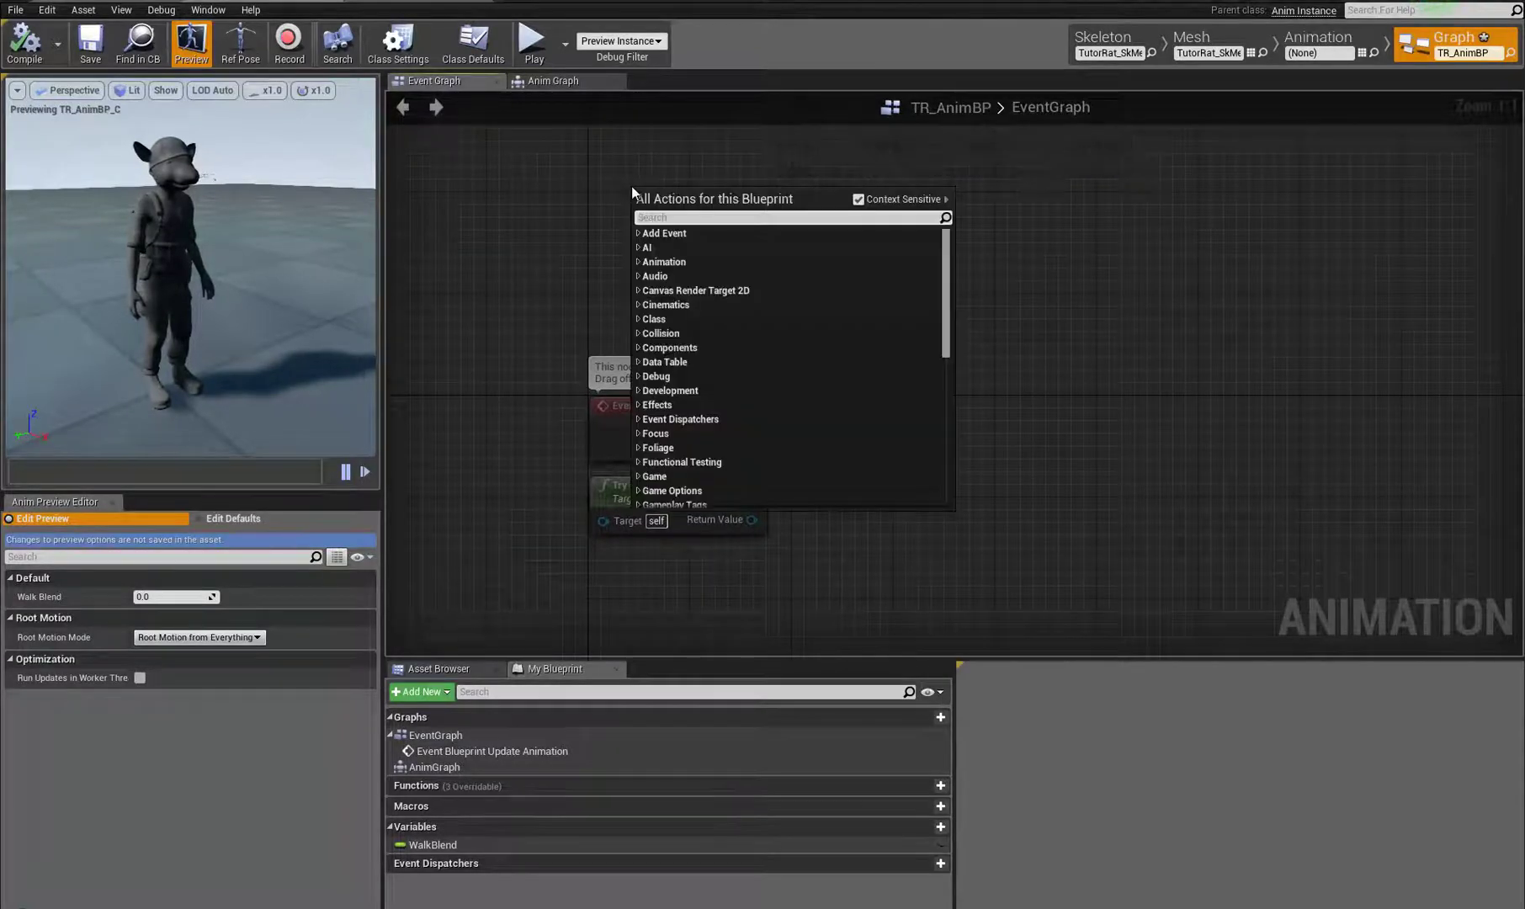
pyautogui.write('initi')
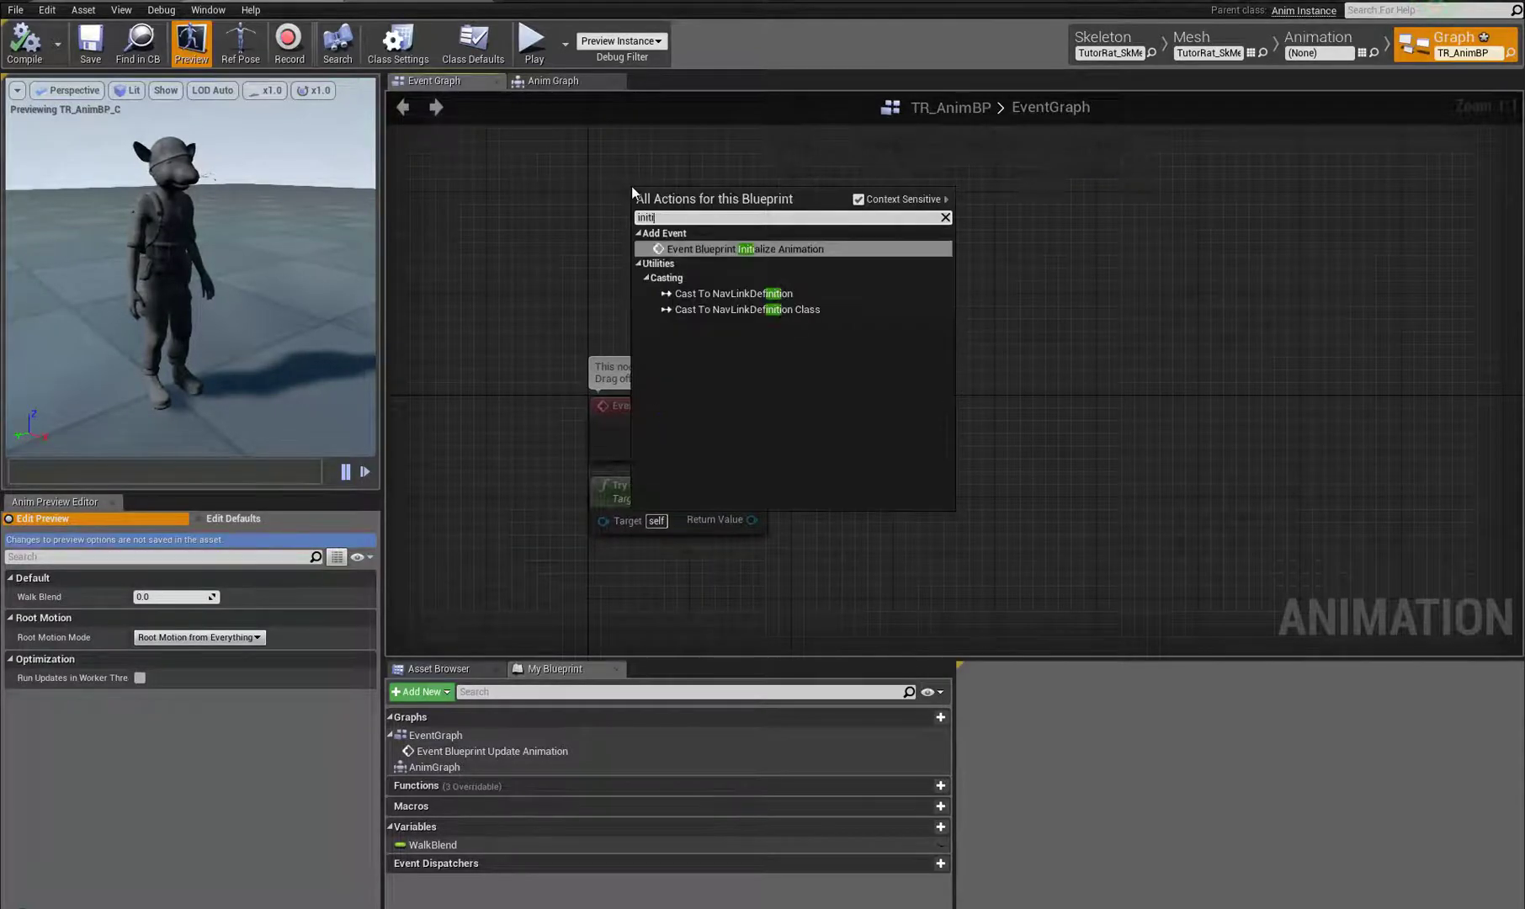
pyautogui.click(779, 246)
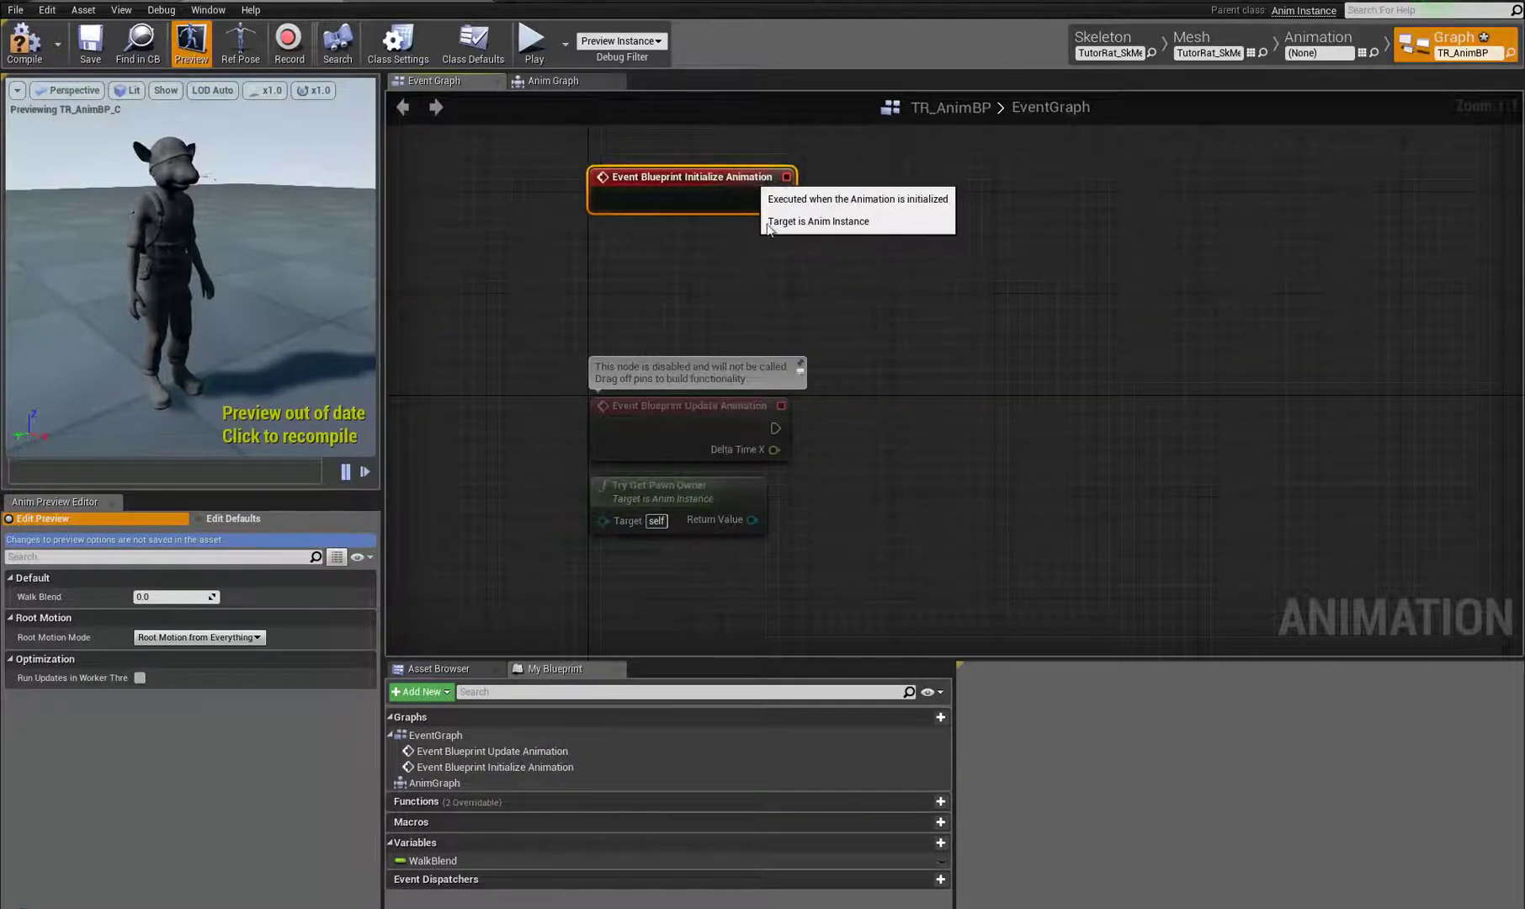
# Step: Place the Try Get Pawn Owner node directly beneath Event Blueprint Initialize Animation, keeping the update animation event in its original position
pyautogui.moveTo(809, 308); pyautogui.dragTo(847, 368, button='right')
pyautogui.moveTo(736, 576); pyautogui.dragTo(762, 319)
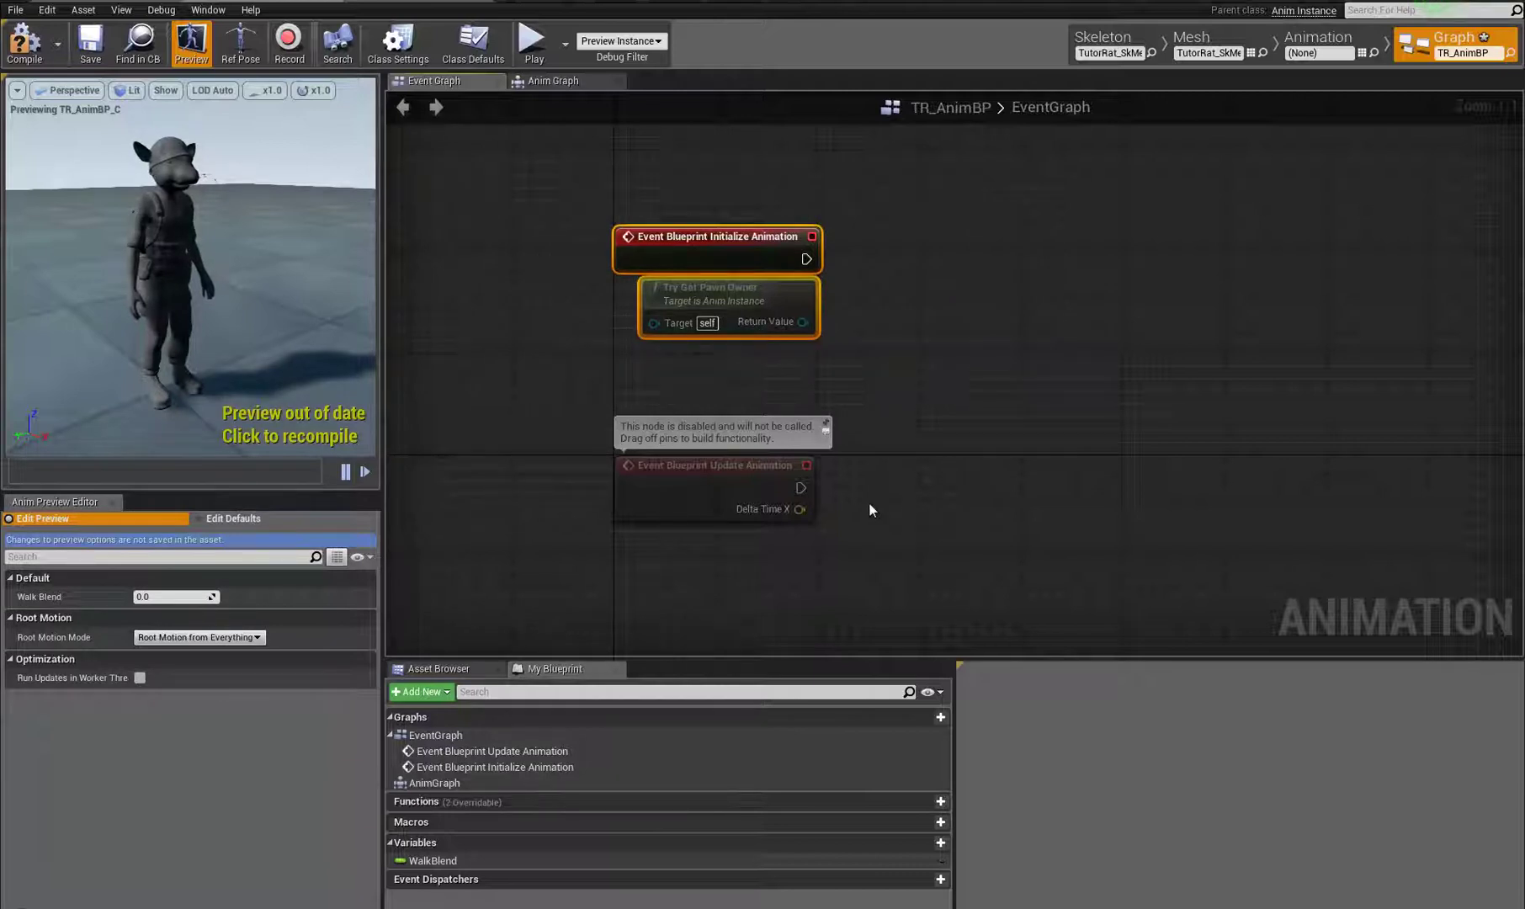
pyautogui.moveTo(717, 464); pyautogui.dragTo(818, 426)
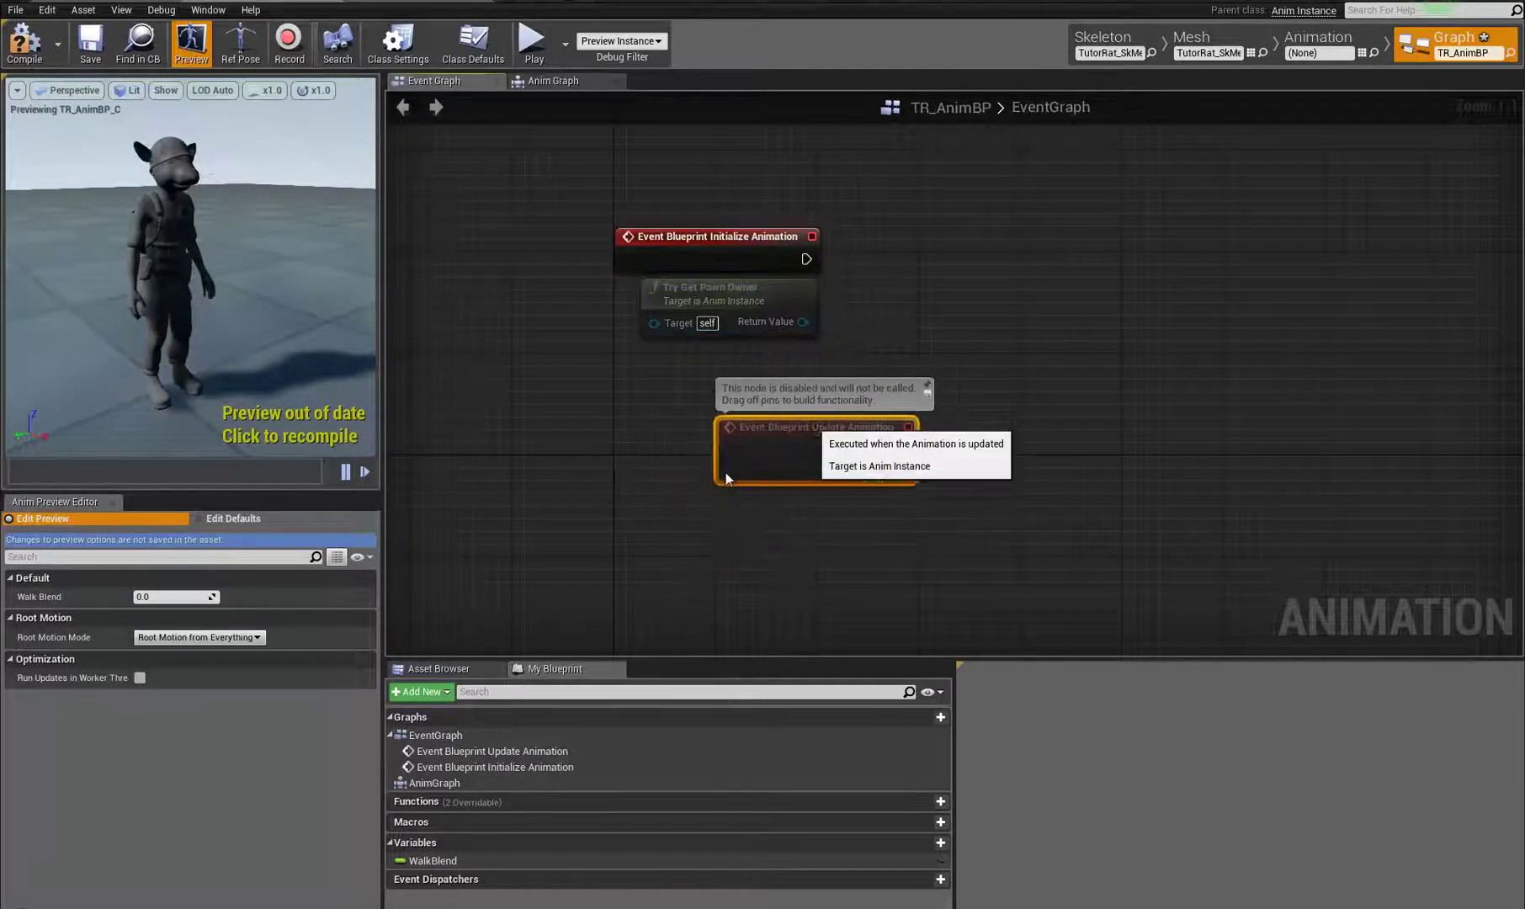
pyautogui.hotkey('ctrl', 'z')
pyautogui.moveTo(862, 368); pyautogui.dragTo(811, 393, button='right')
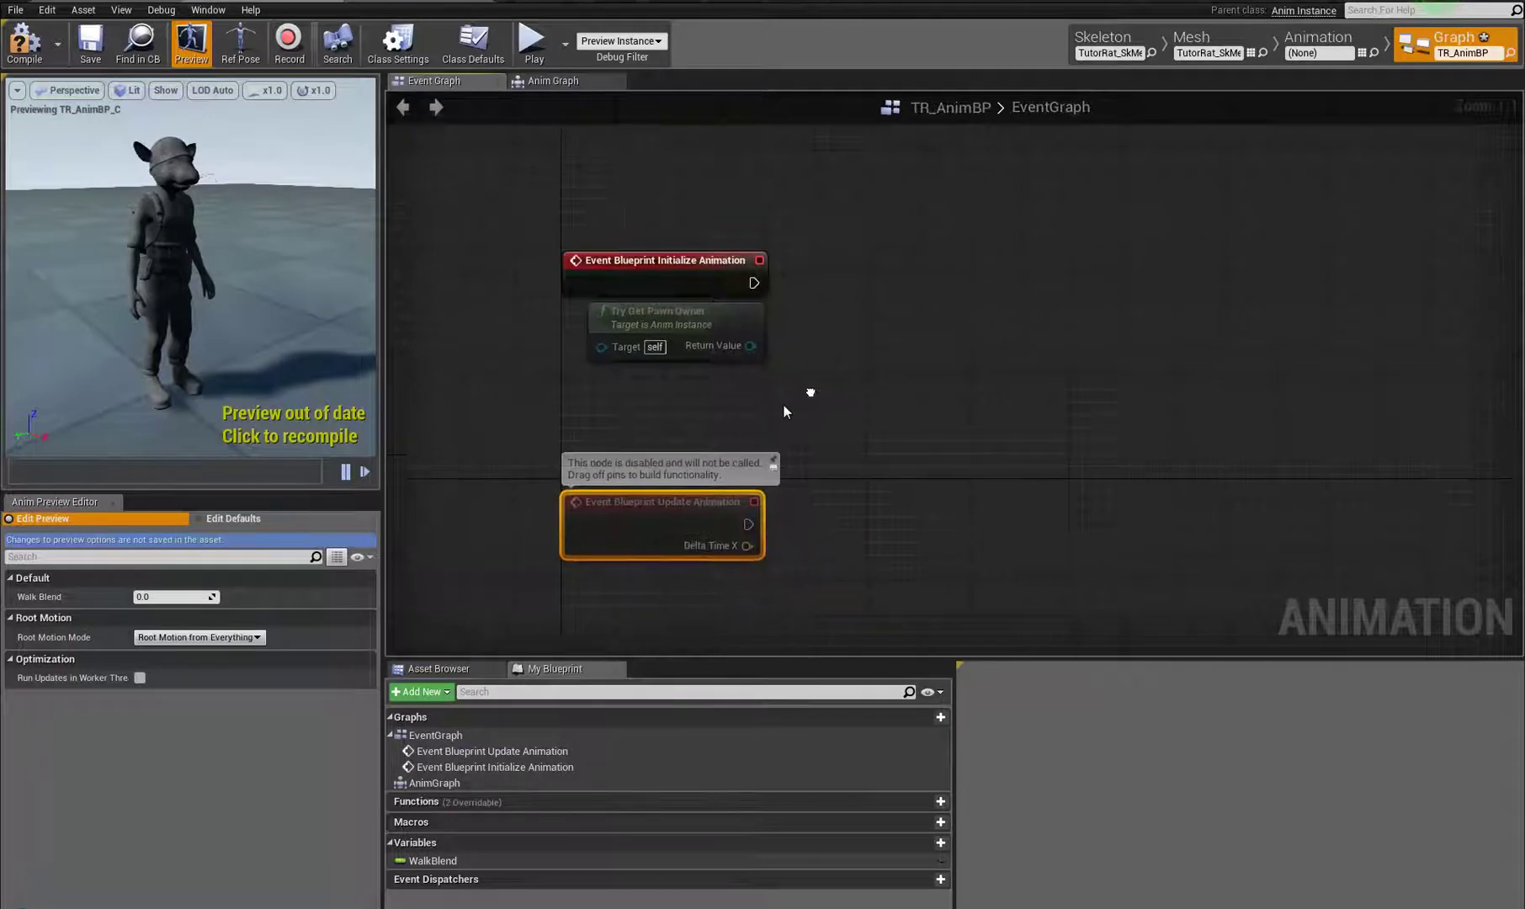
# Step: Cast Try Get Pawn Owner's return value to TutorRat_Char and place the cast node beside Event Blueprint Initialize Animation
pyautogui.moveTo(855, 293); pyautogui.dragTo(884, 266)
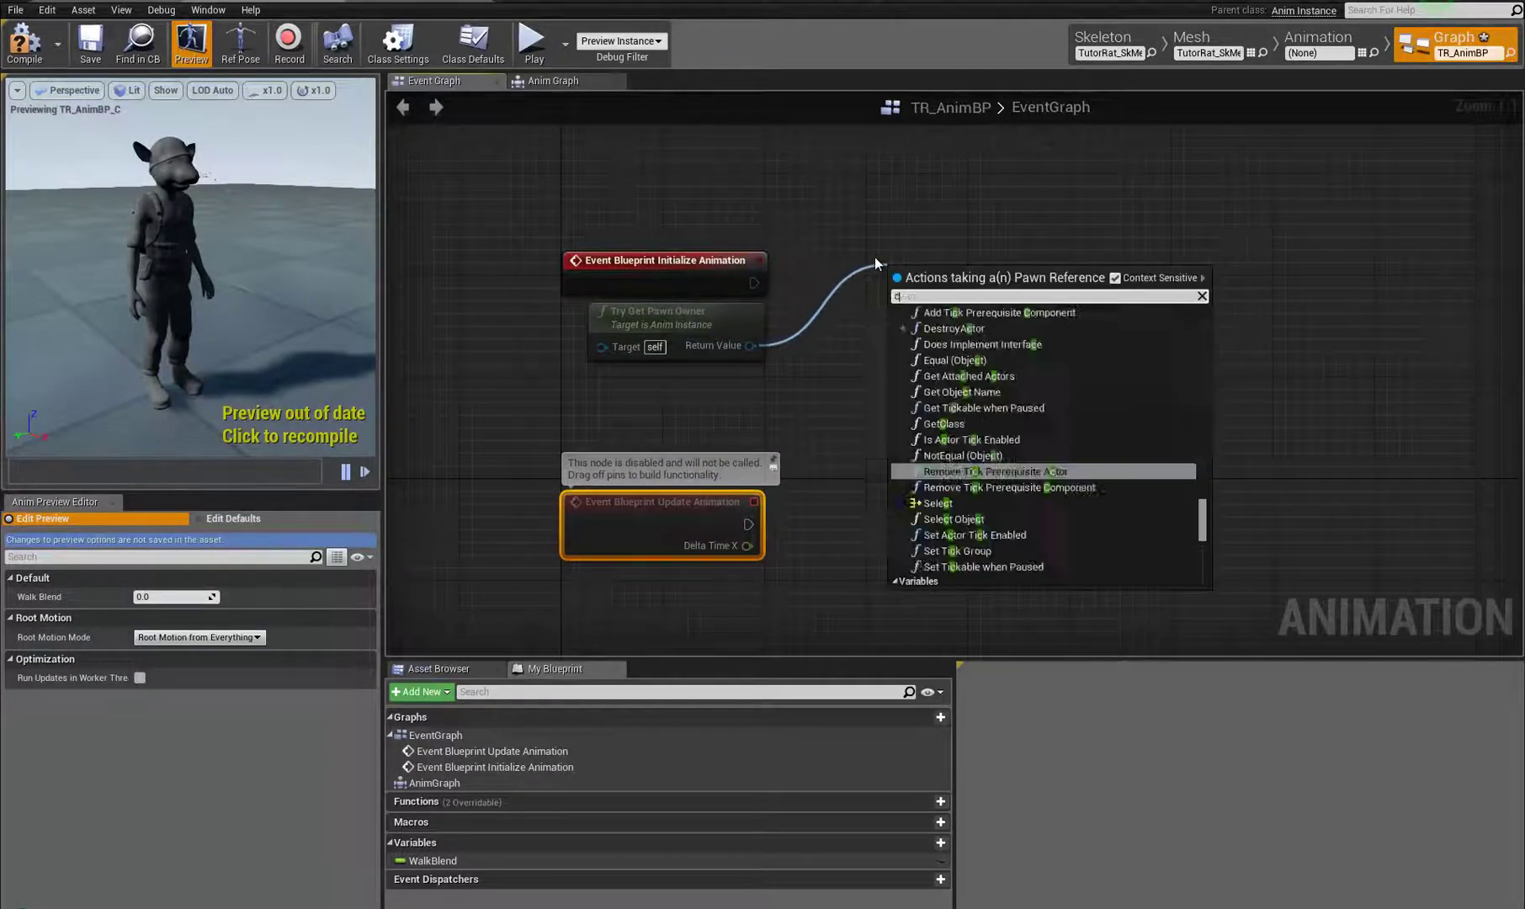
pyautogui.write('cast to tut')
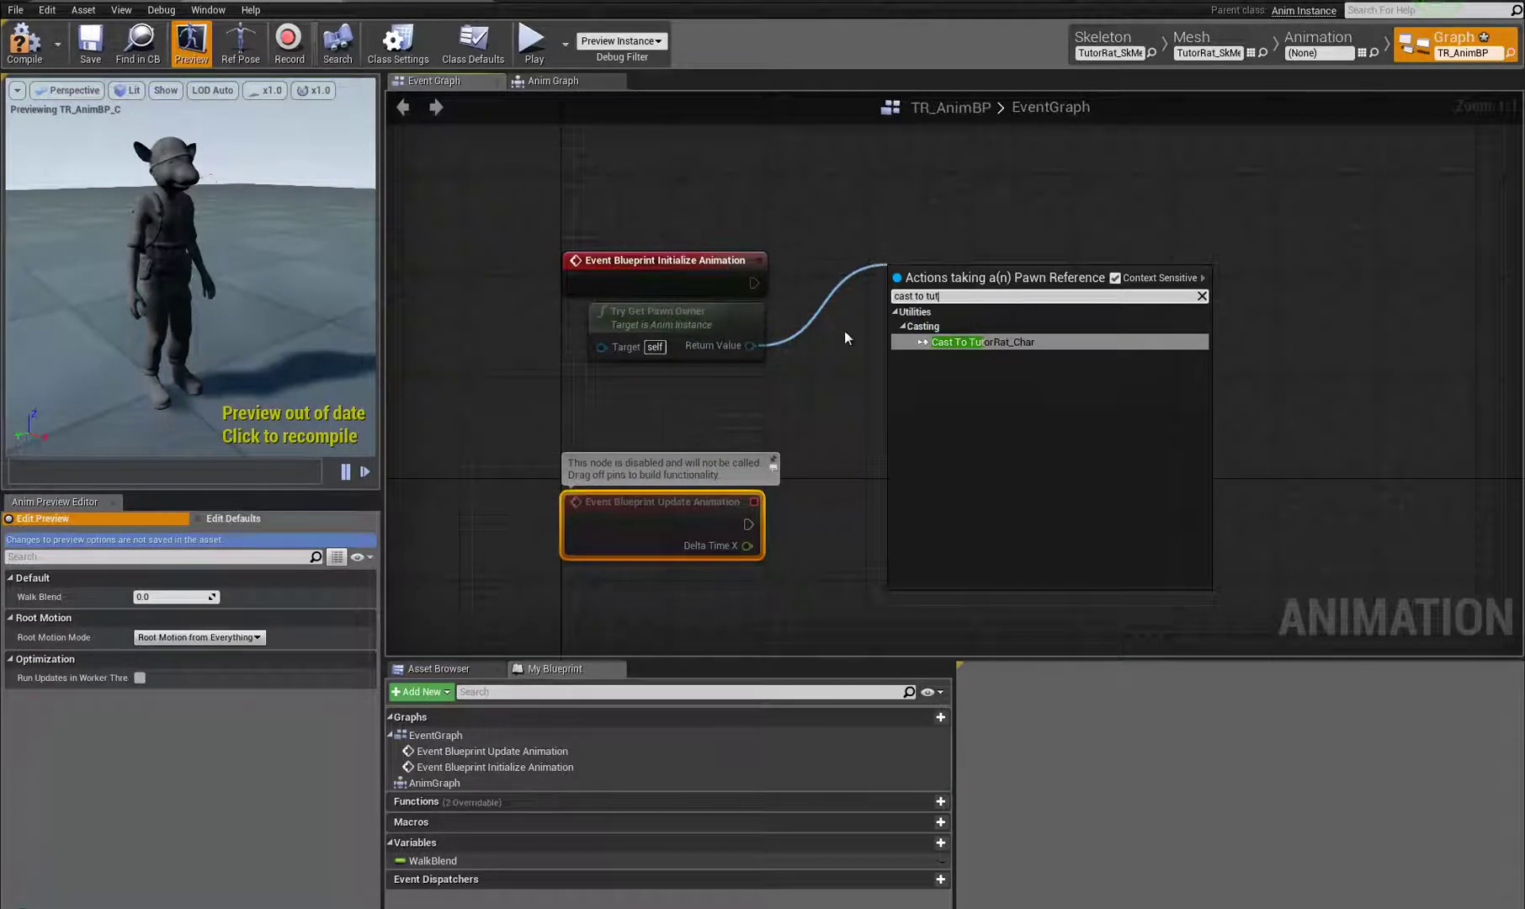
pyautogui.click(985, 342)
pyautogui.moveTo(932, 272); pyautogui.dragTo(844, 260)
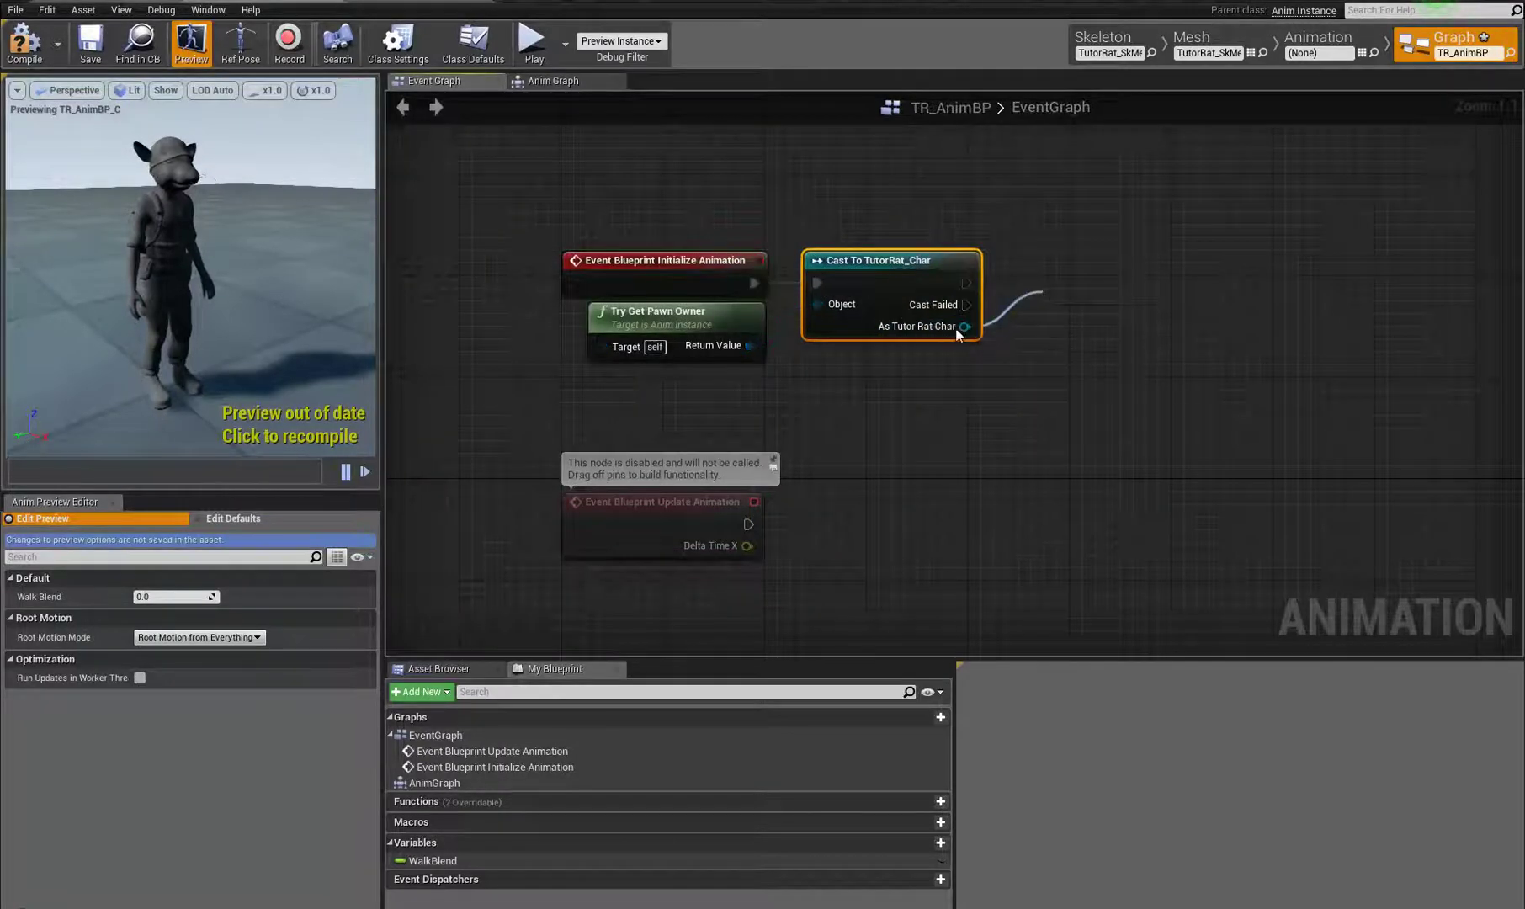
# Step: Promote the cast's As Tutor Rat Char output to a variable named TutorRat and place its Set node close beside the cast
pyautogui.write('pro')
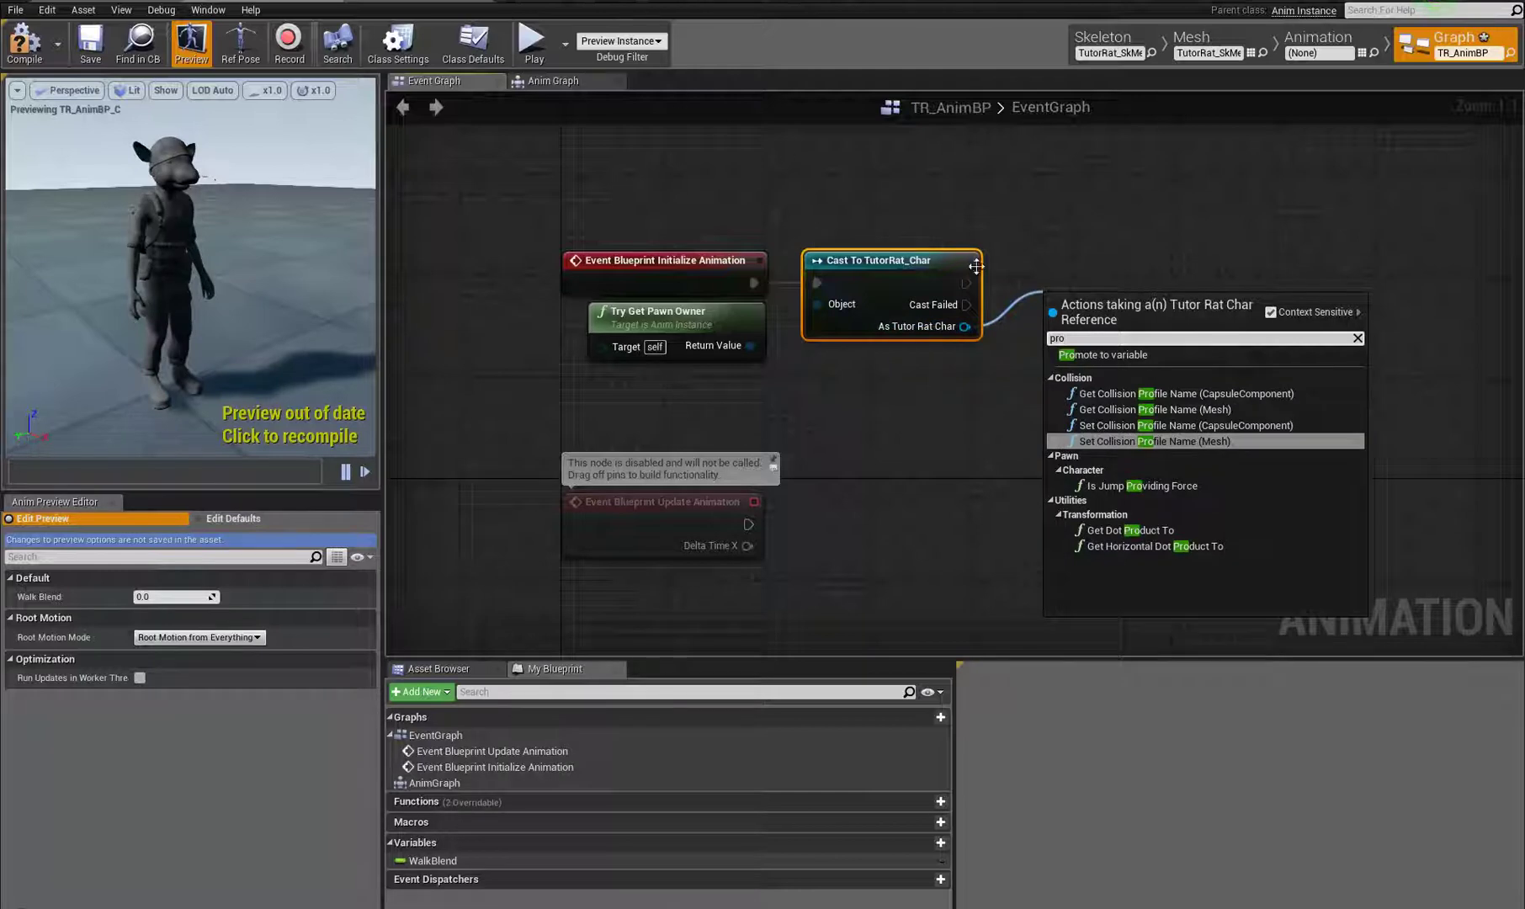
pyautogui.click(1071, 355)
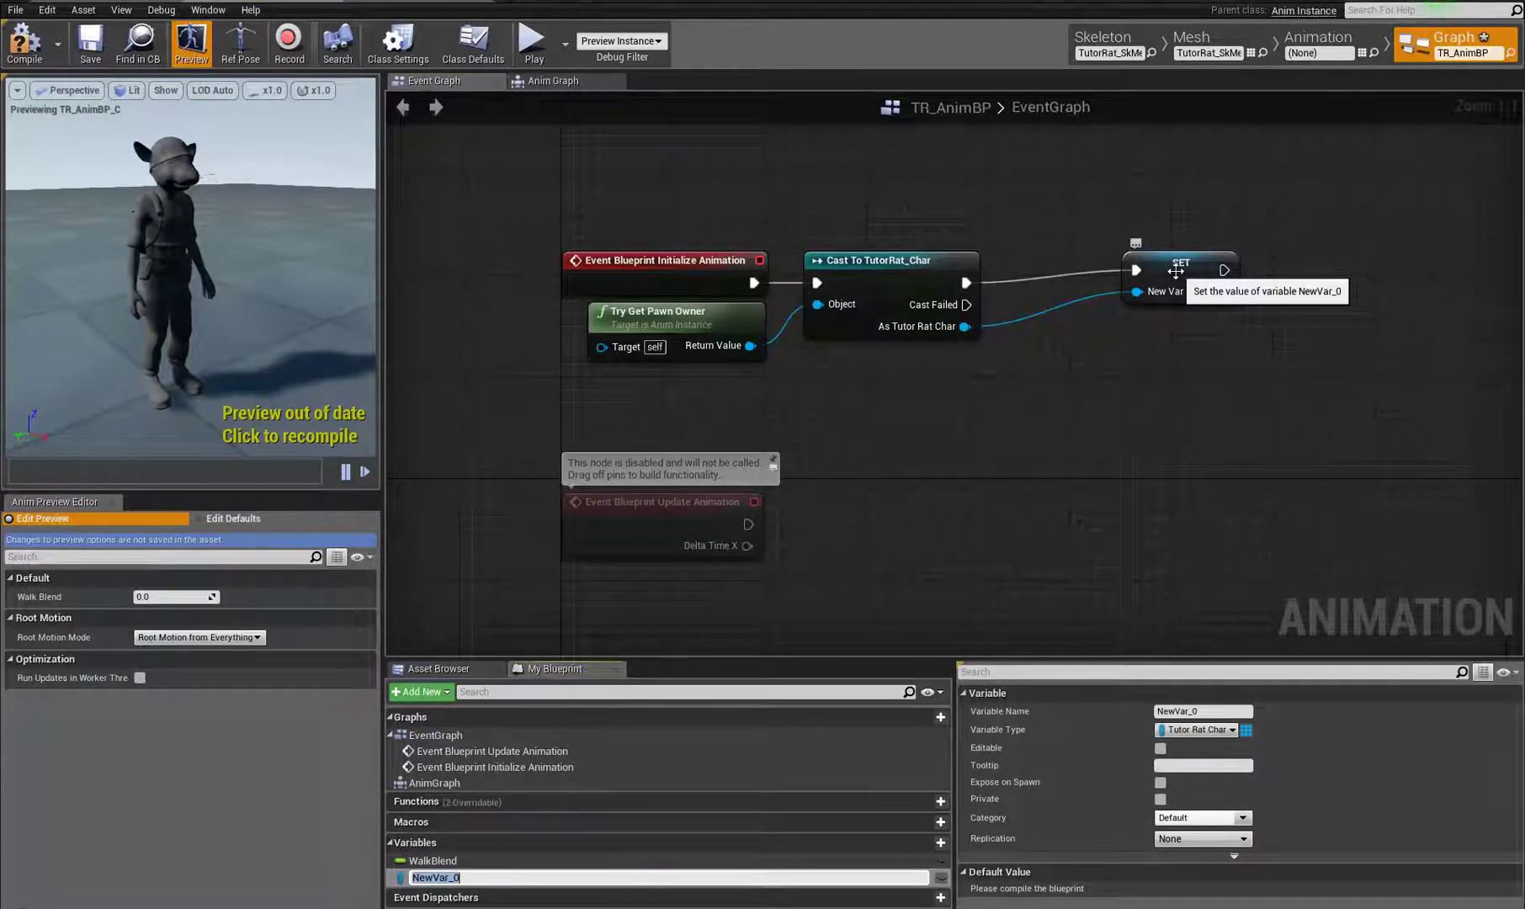
pyautogui.write('TutorRat')
pyautogui.press('Return')
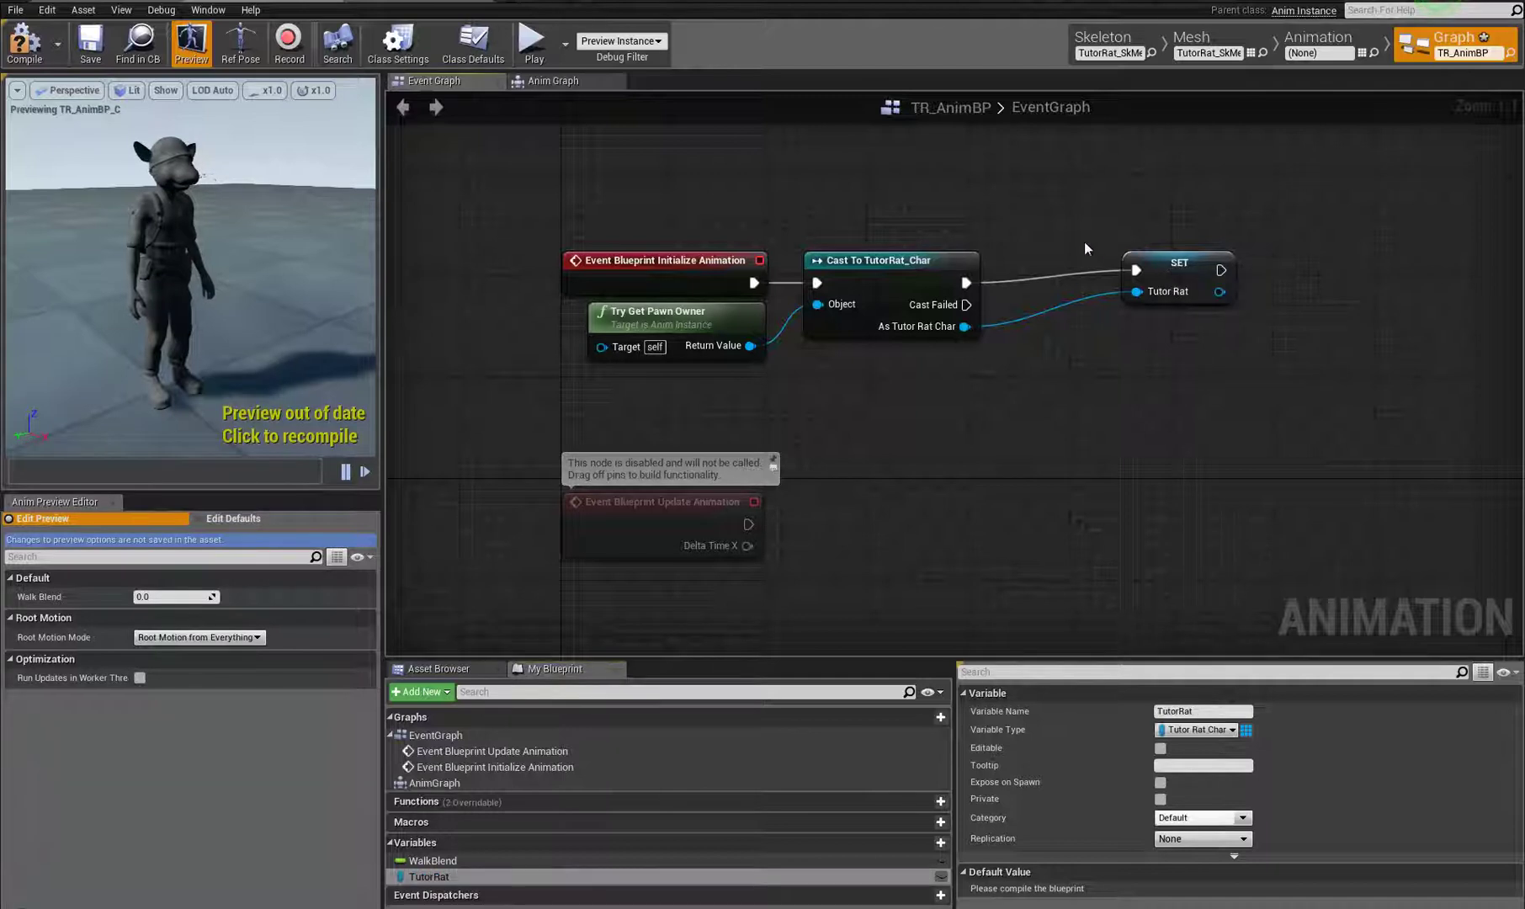
pyautogui.moveTo(1184, 267); pyautogui.dragTo(1086, 283)
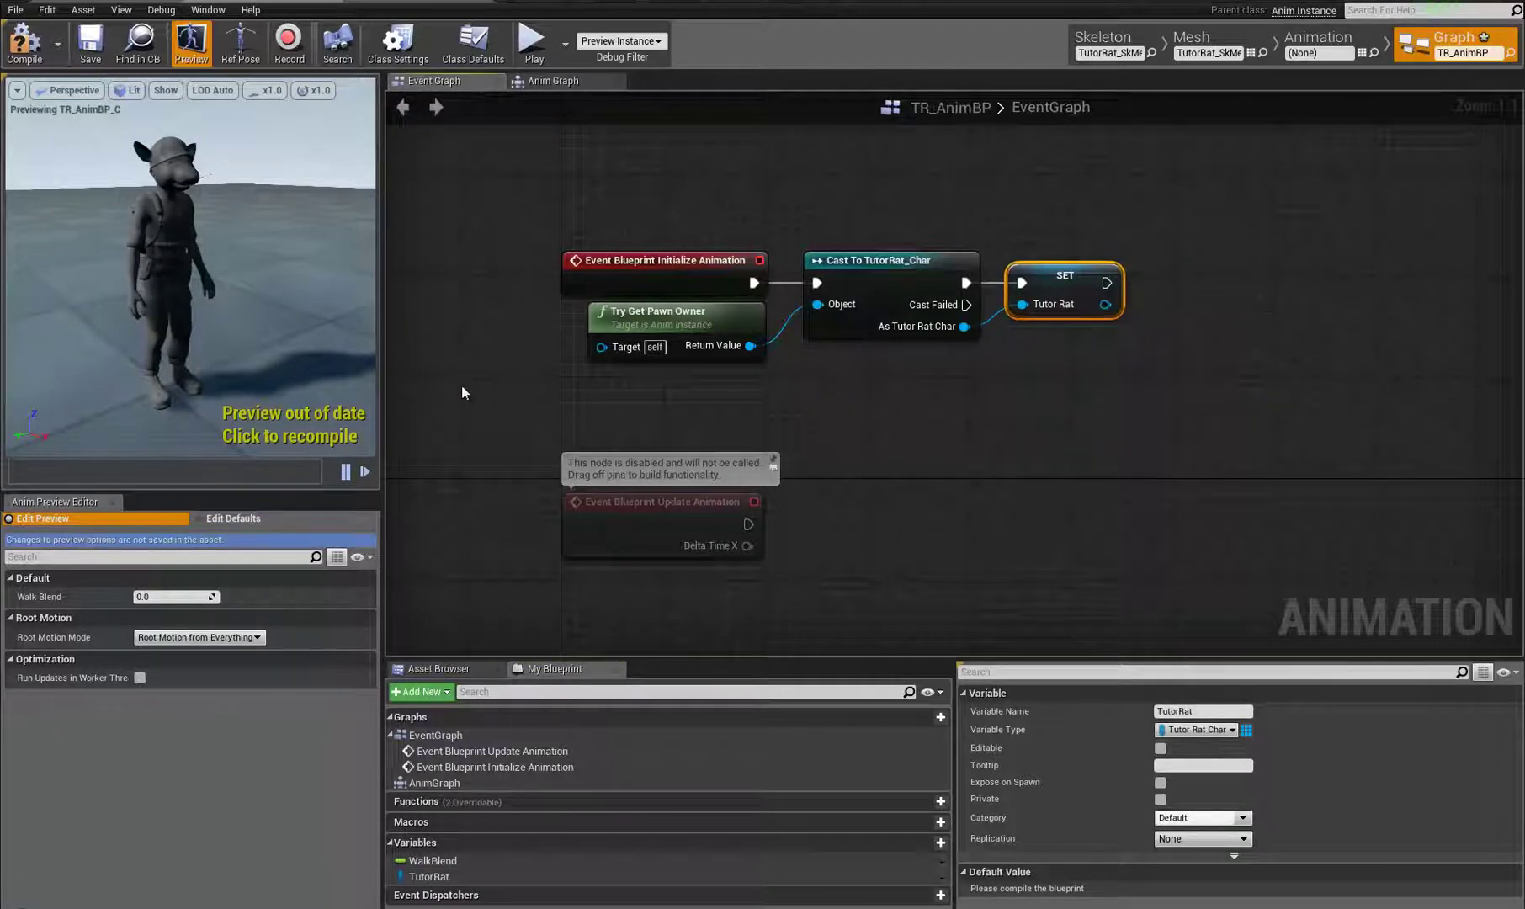
# Step: Move the whole initialization node chain farther above the update animation event and compile TR_AnimBP
pyautogui.moveTo(461, 387); pyautogui.dragTo(1145, 207)
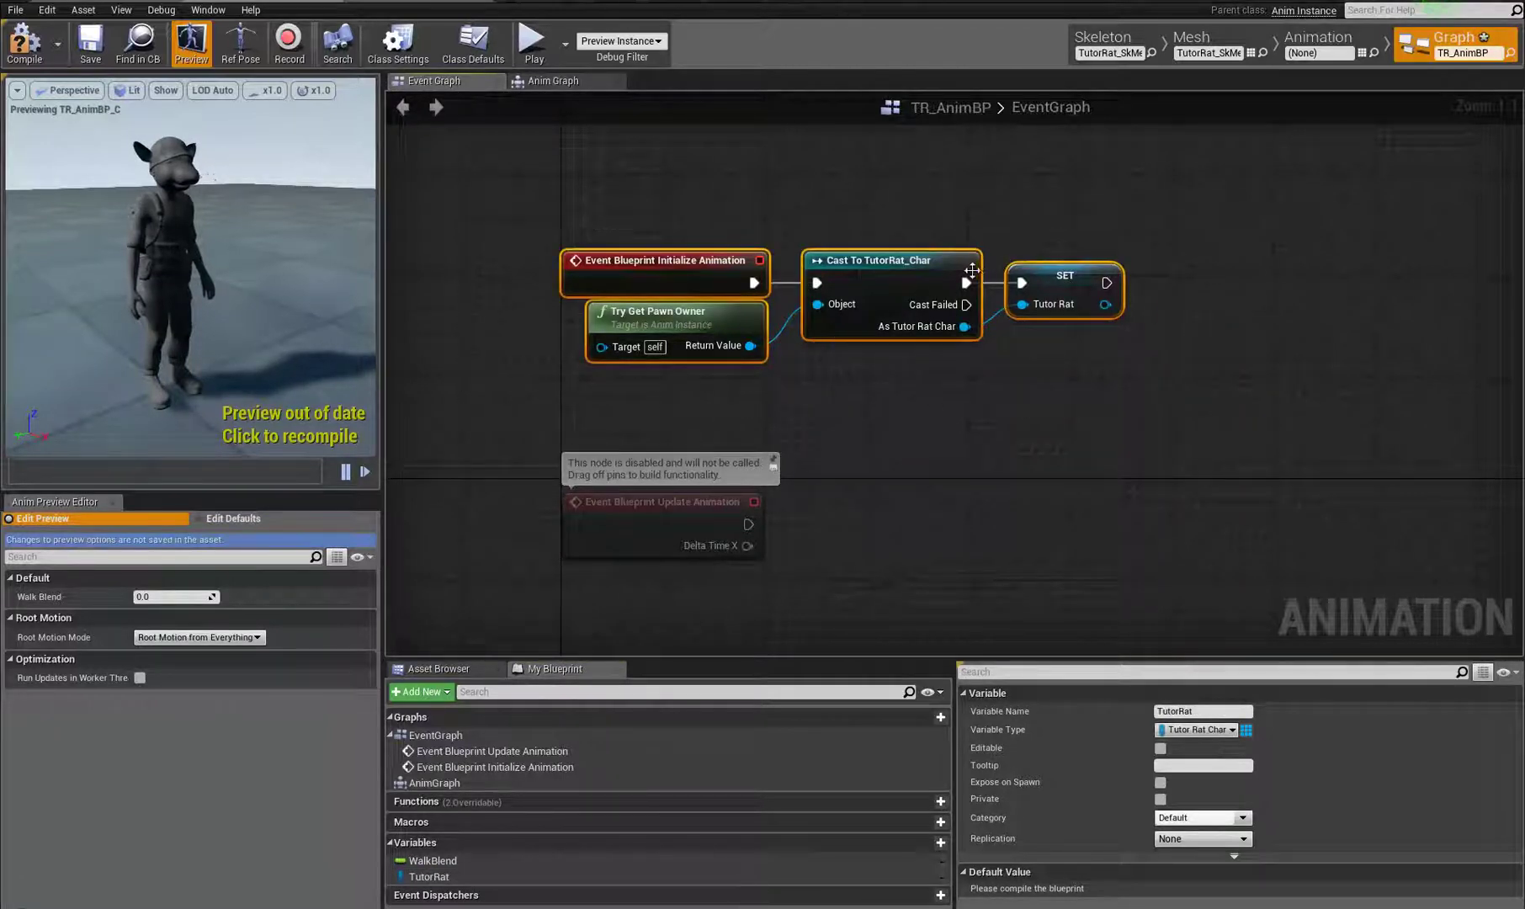
pyautogui.moveTo(972, 271); pyautogui.dragTo(972, 207)
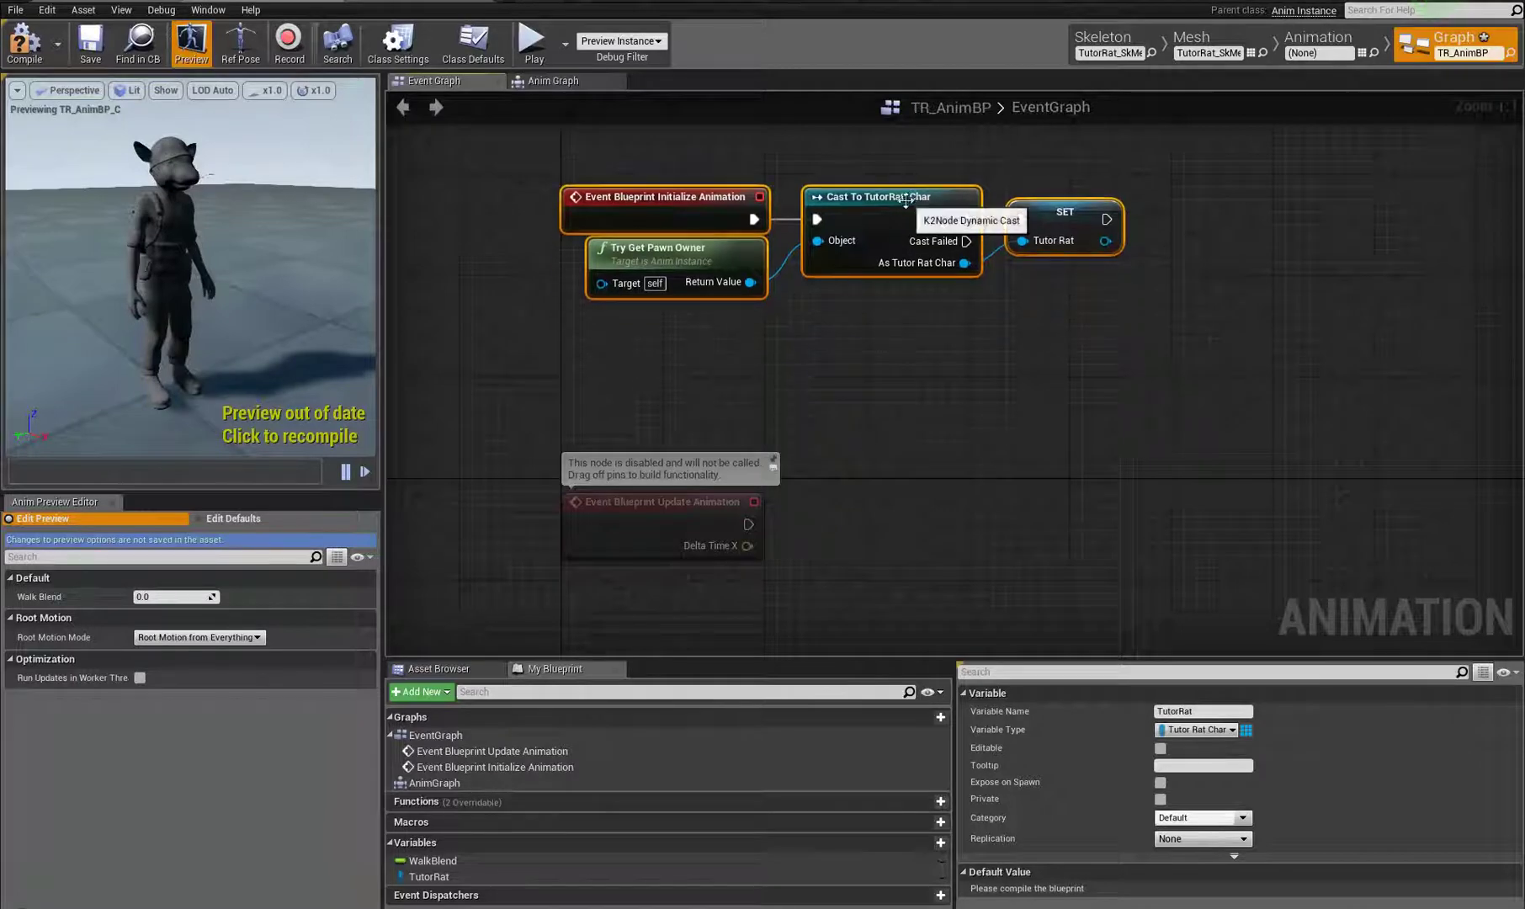
pyautogui.click(42, 58)
# Step: Switch to the TutorRat_Char blueprint and set the inherited Mesh component's Anim Class to TR_AnimBP
pyautogui.click(449, 5)
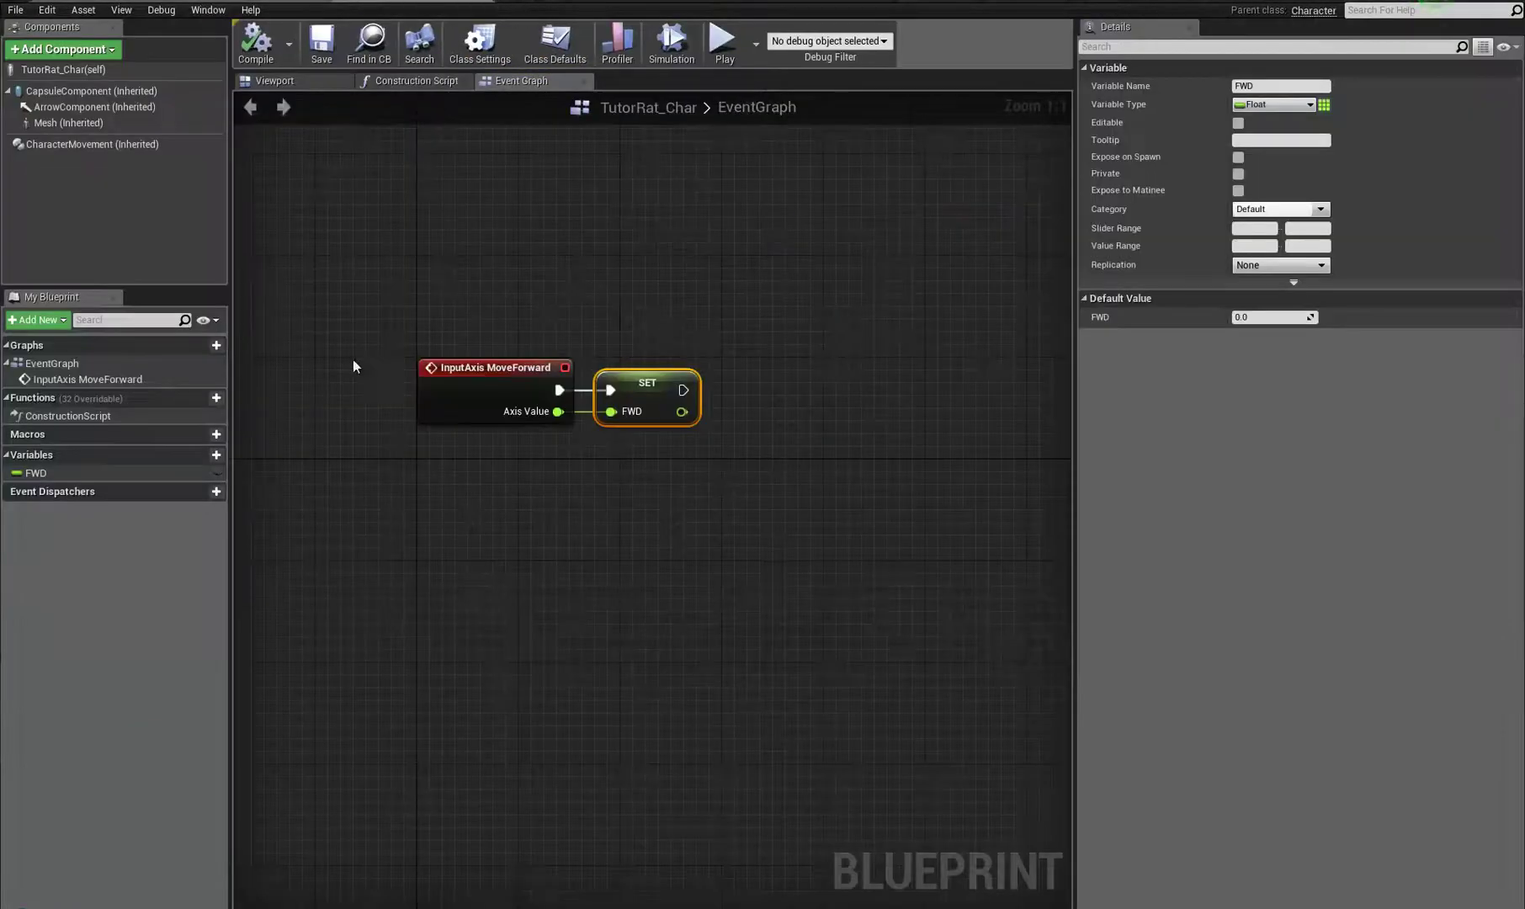
pyautogui.click(75, 122)
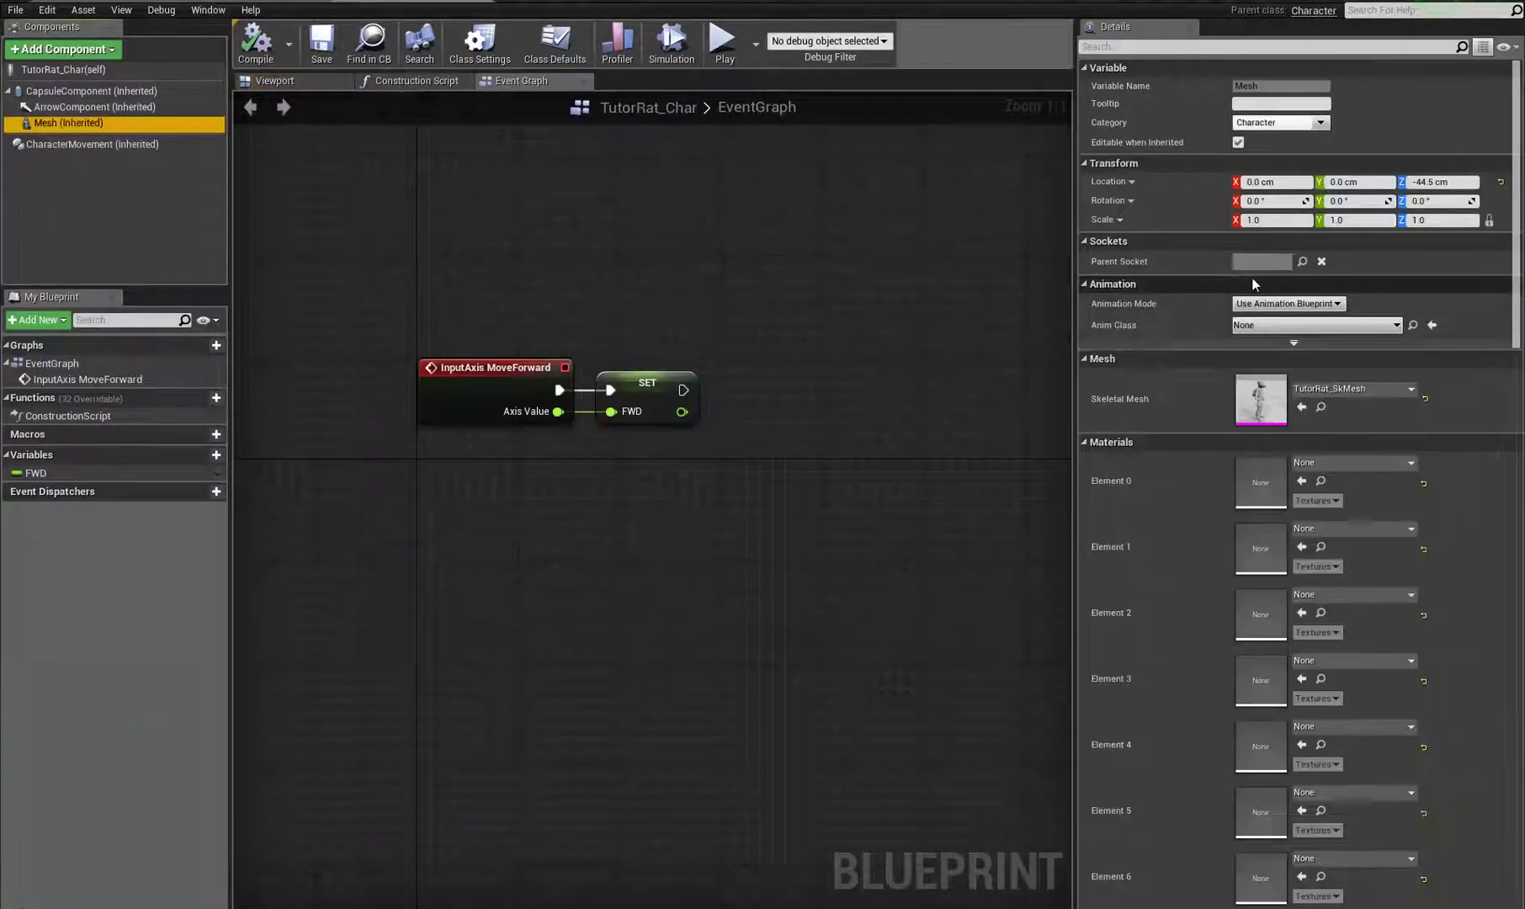
pyautogui.click(1310, 325)
pyautogui.write('tut')
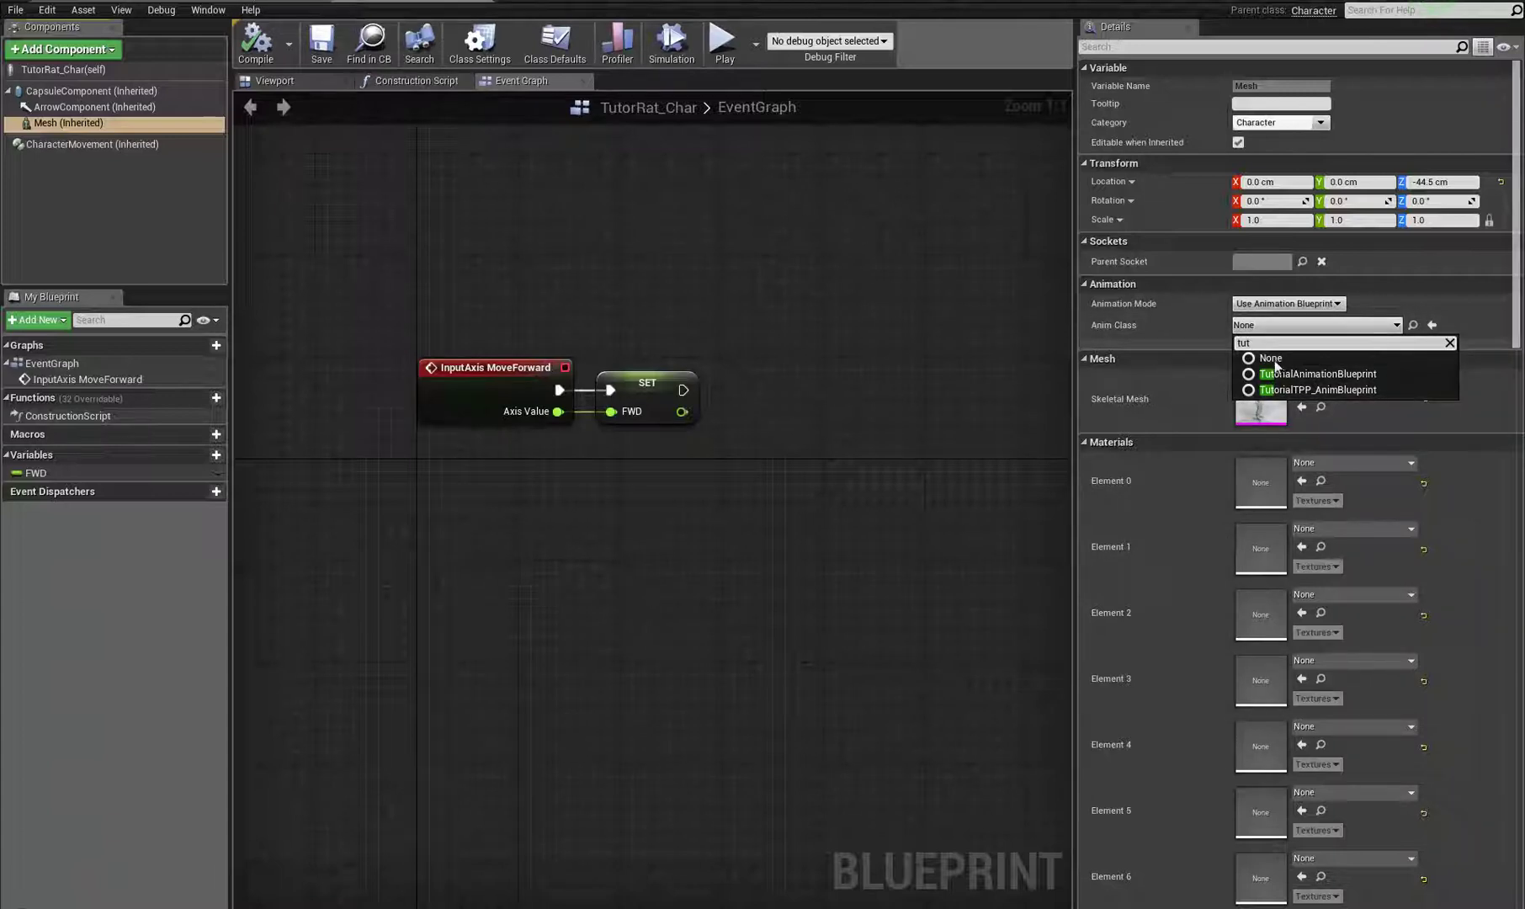
pyautogui.press('BackSpace')
pyautogui.press('BackSpace')
pyautogui.write('r')
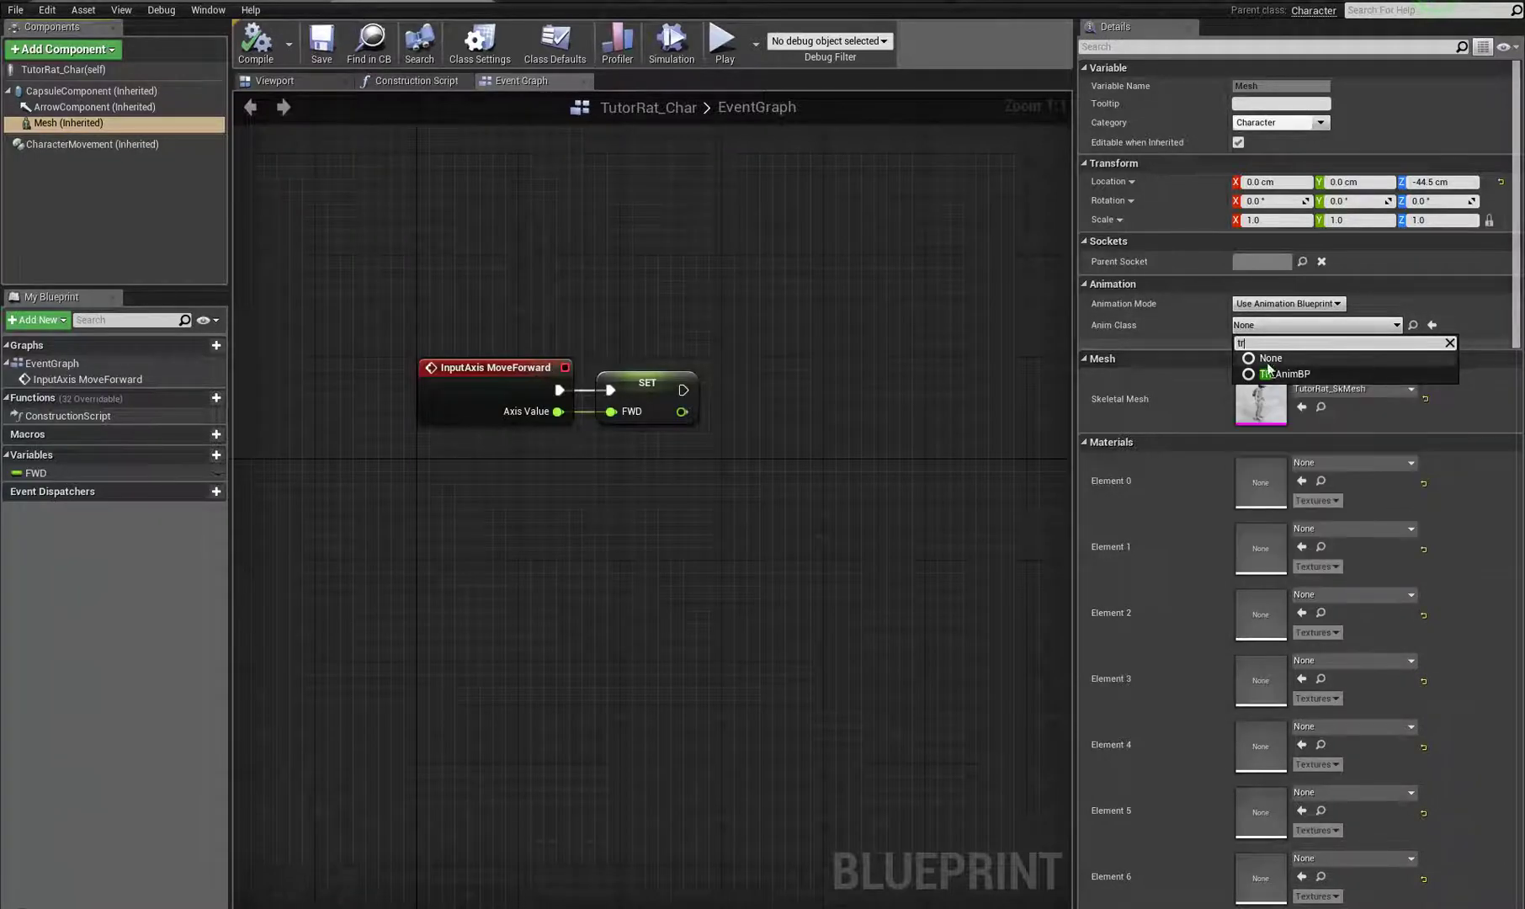
pyautogui.click(1270, 372)
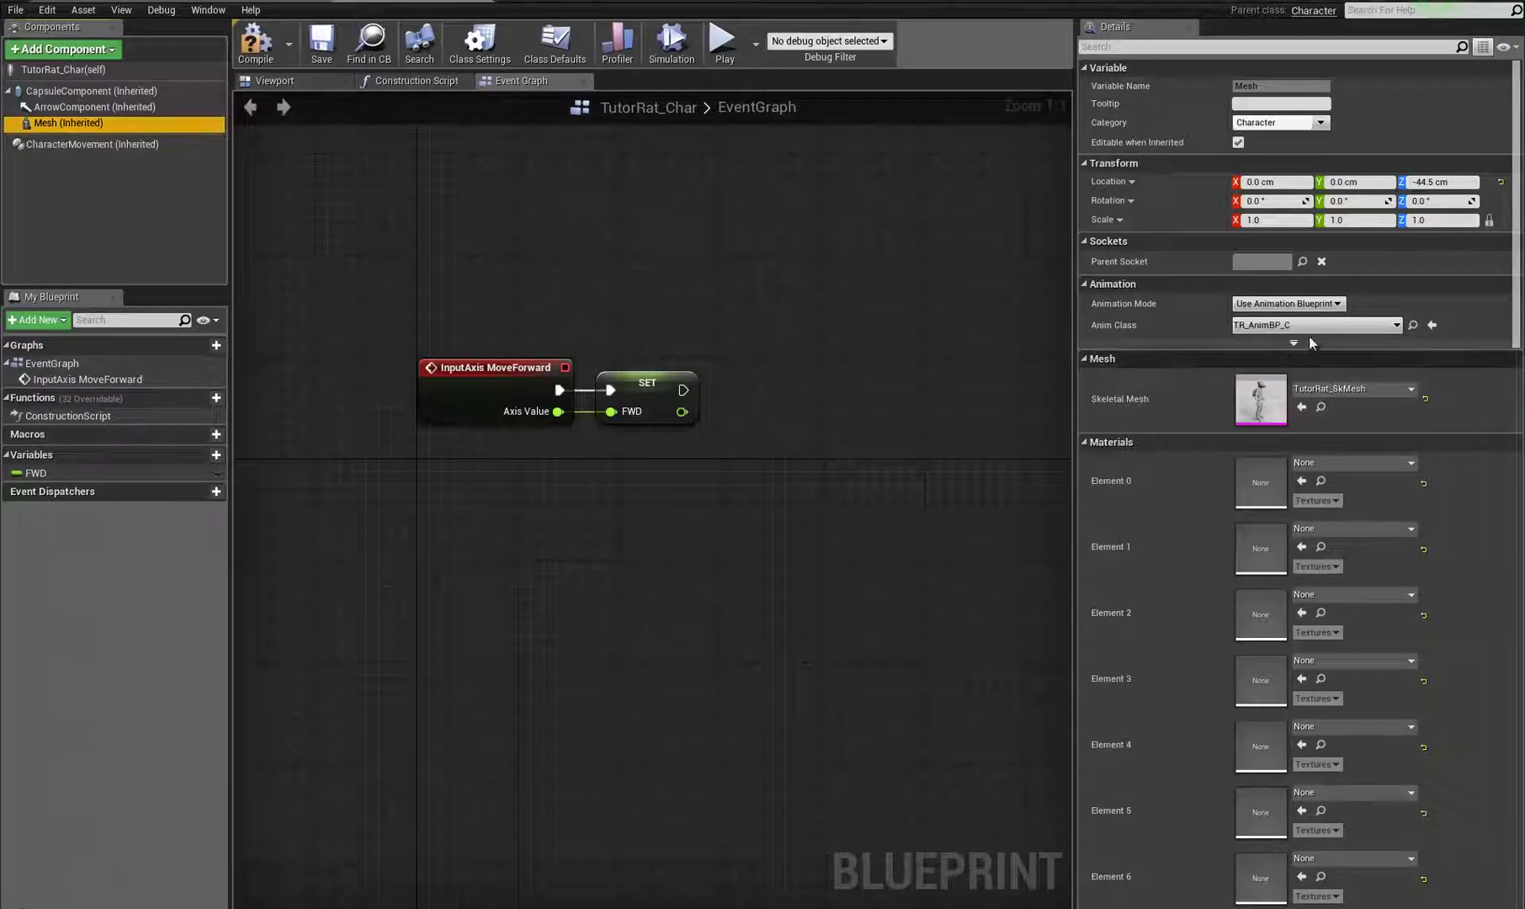
# Step: Compile TutorRat_Char and inspect the rat mesh up close in the blueprint's viewport
pyautogui.click(294, 84)
pyautogui.click(255, 46)
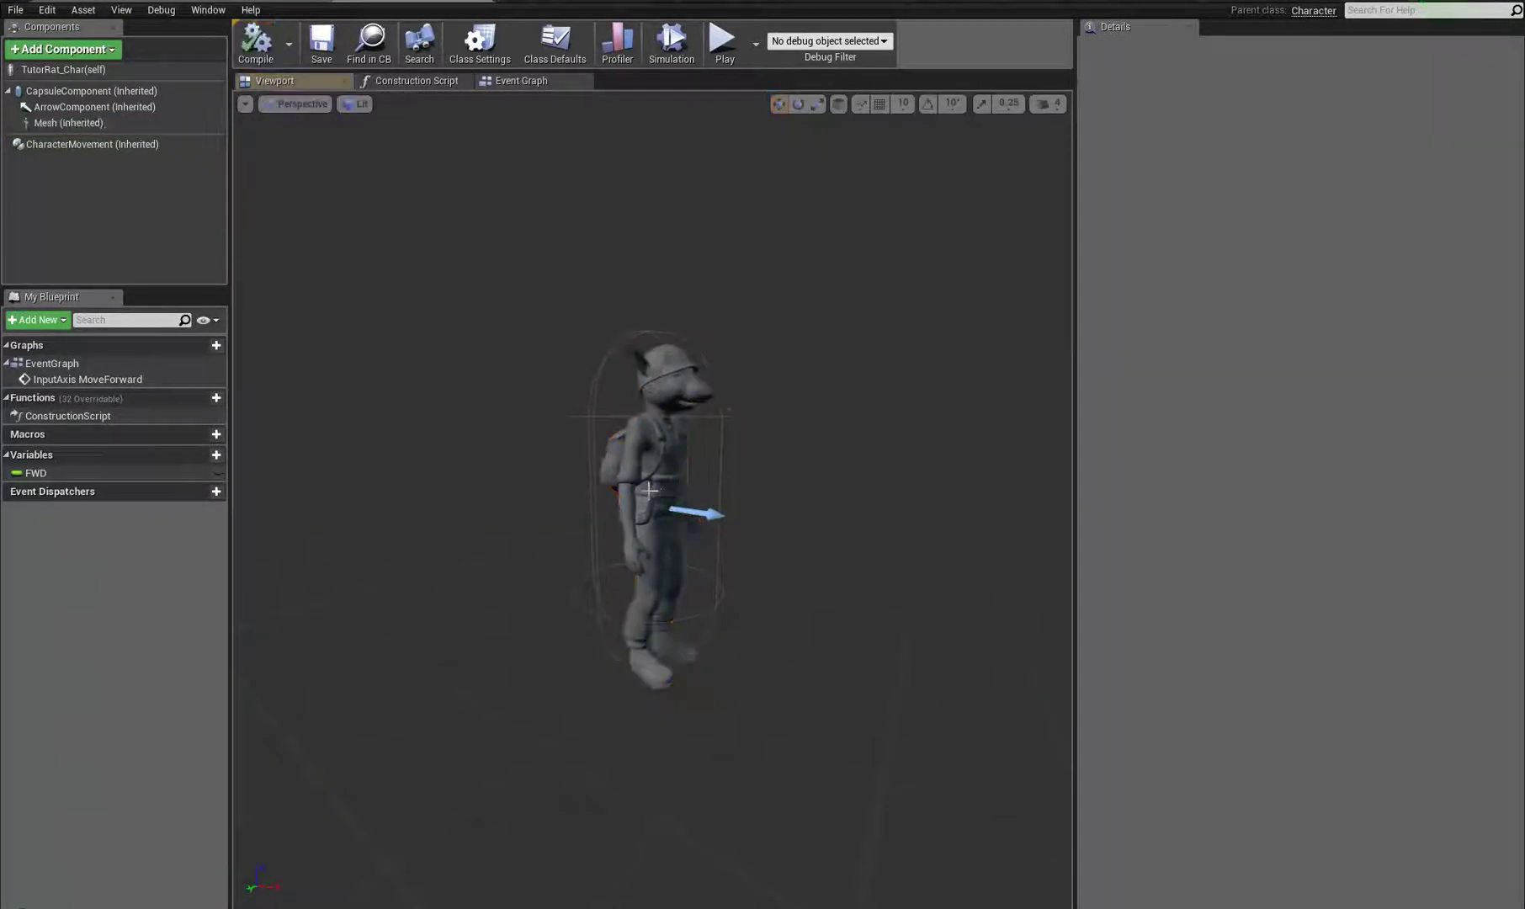
pyautogui.scroll(4, 659, 468)
pyautogui.click(664, 446)
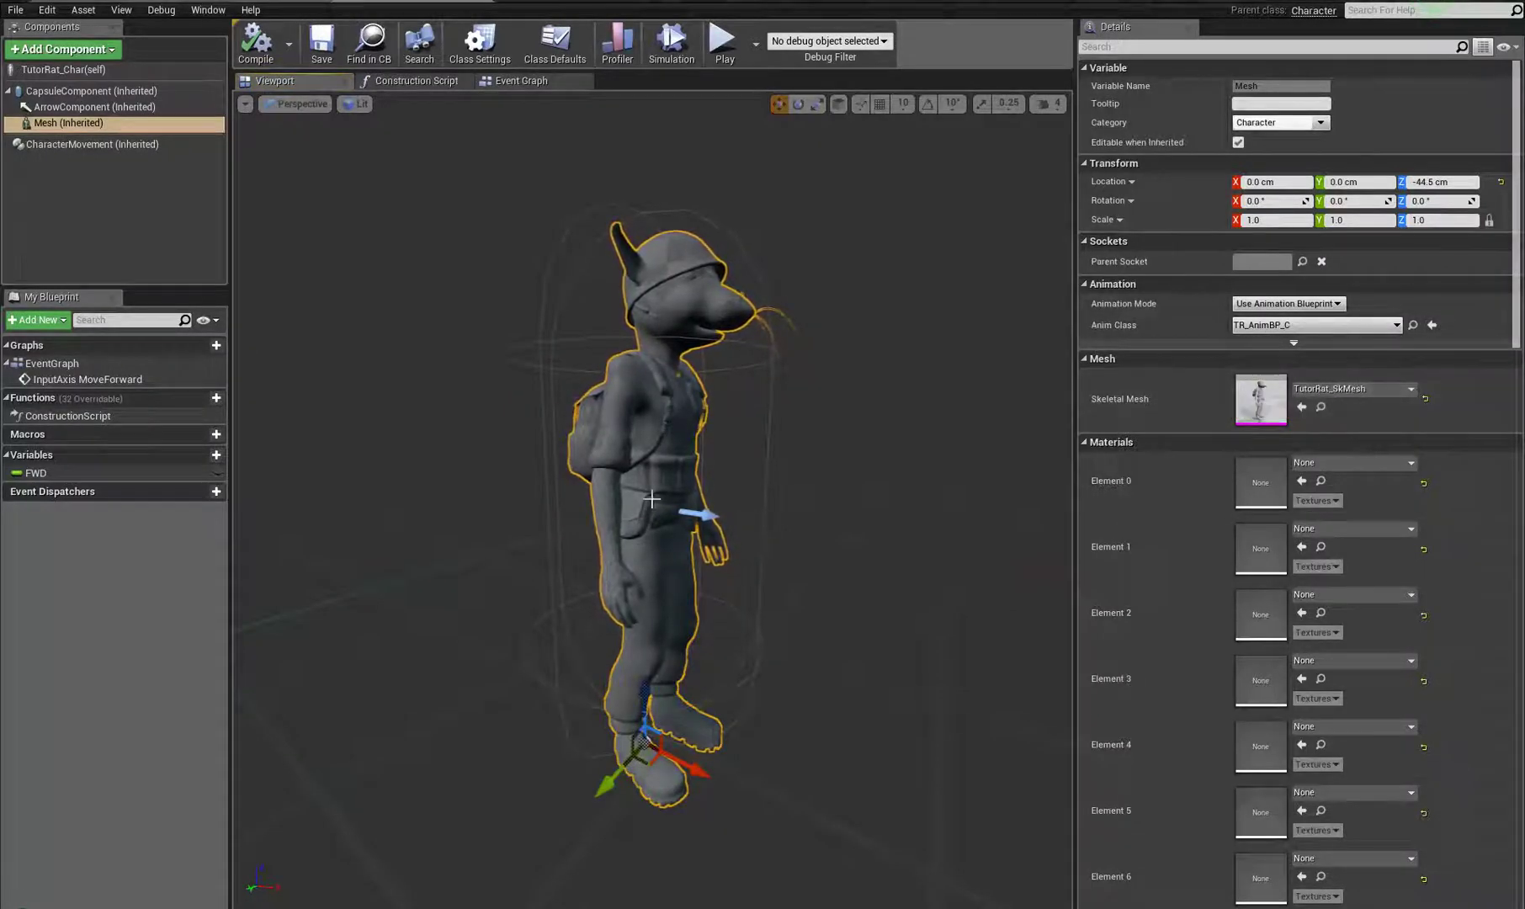
pyautogui.scroll(6, 694, 395)
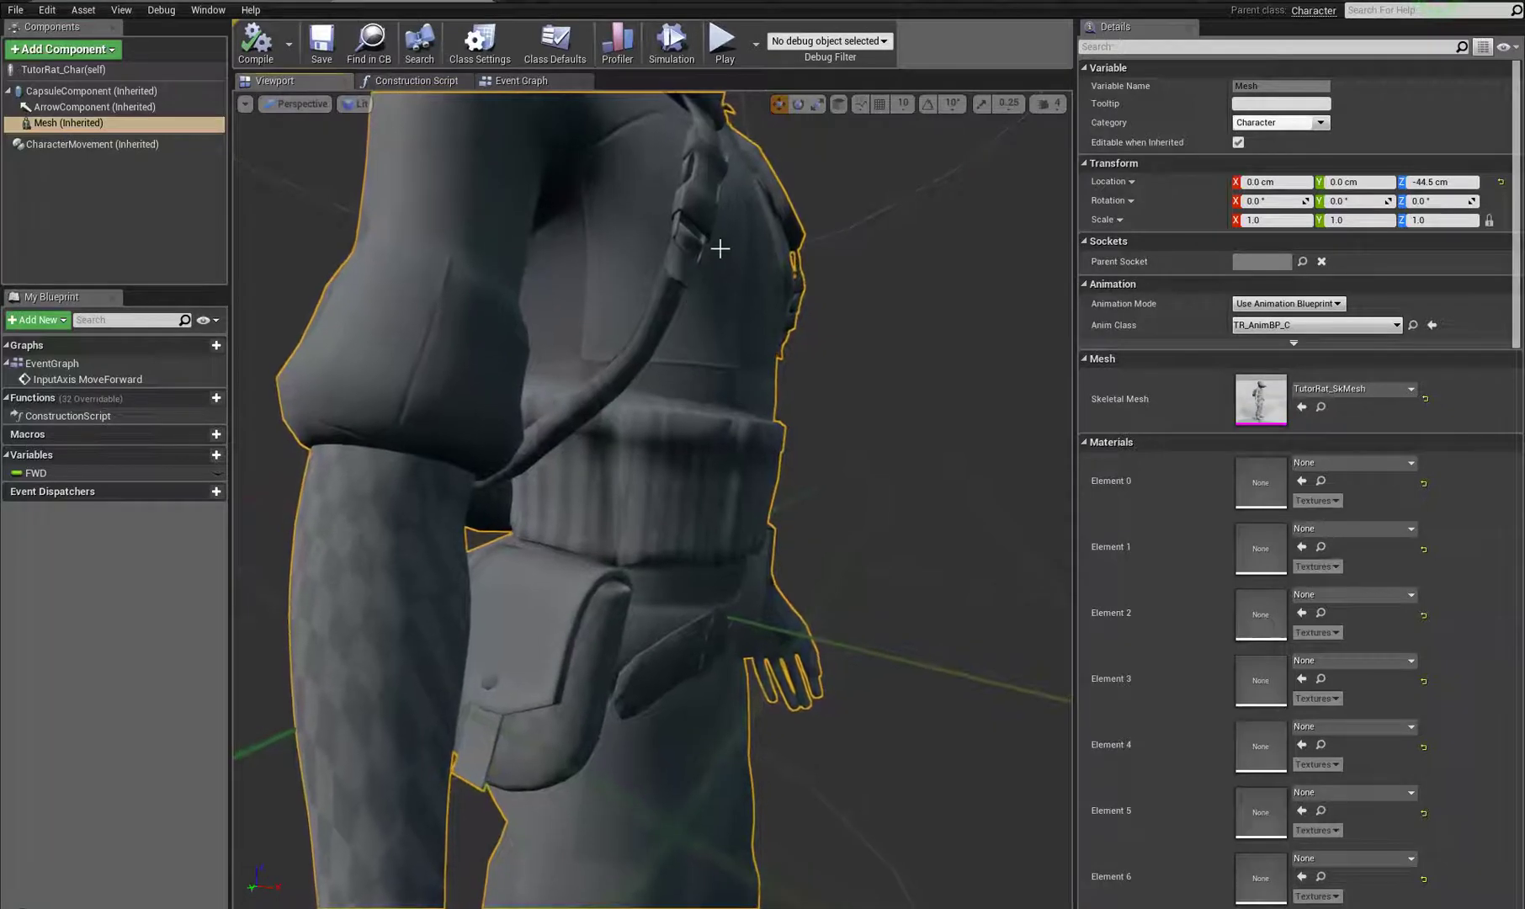
pyautogui.press('f')
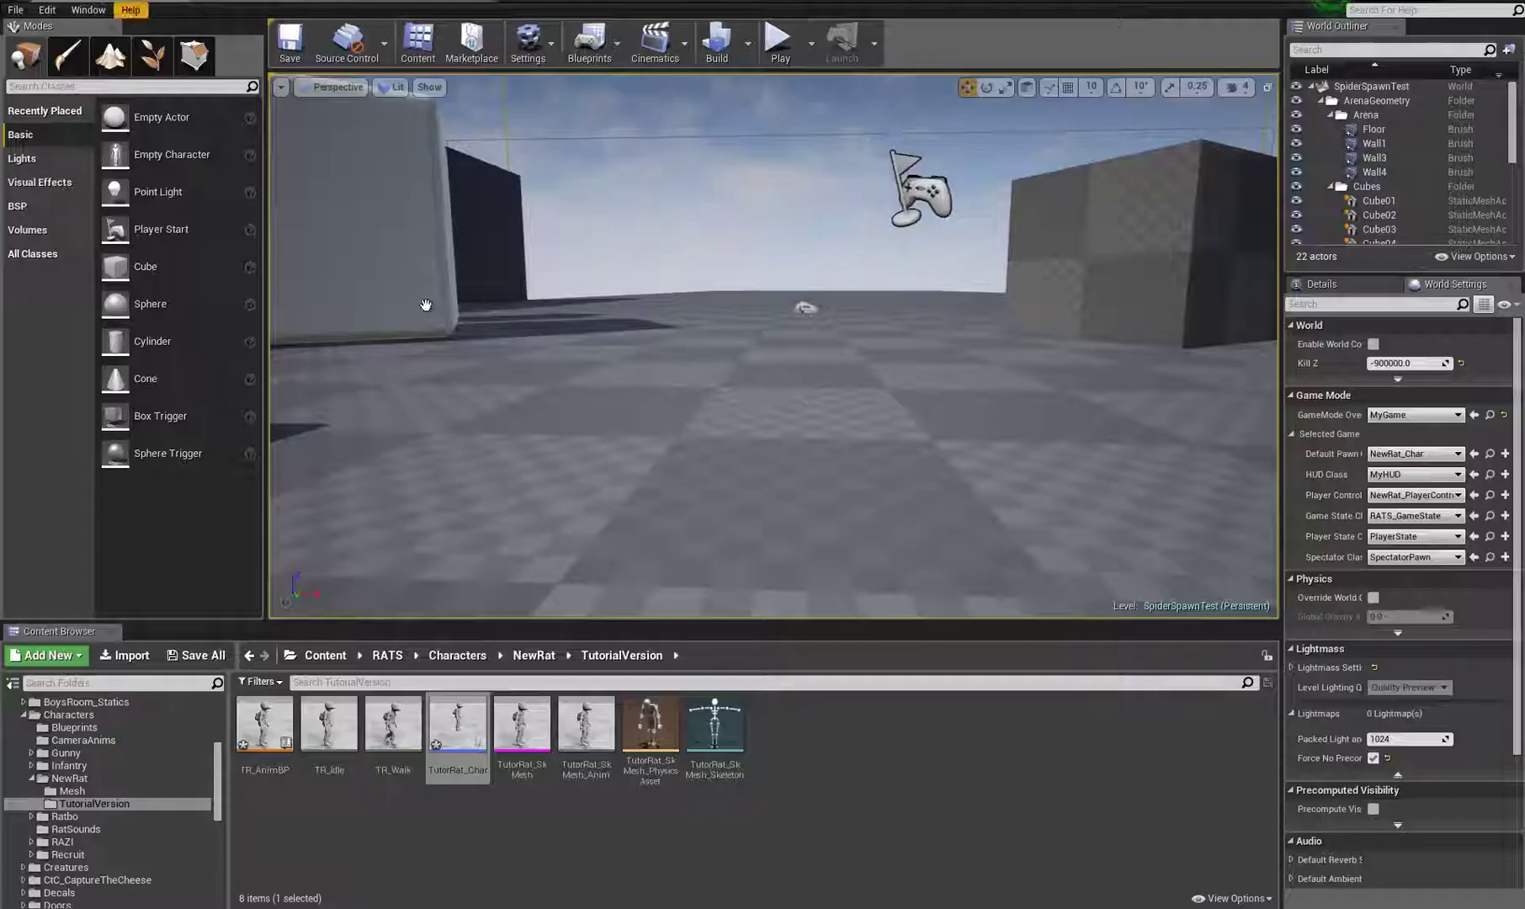
# Step: Return to TR_AnimBP's event graph and add a TutorRat getter feeding a Get FWD node beneath Event Blueprint Update Animation
pyautogui.click(395, 3)
pyautogui.click(240, 3)
pyautogui.moveTo(829, 346); pyautogui.dragTo(744, 245, button='right')
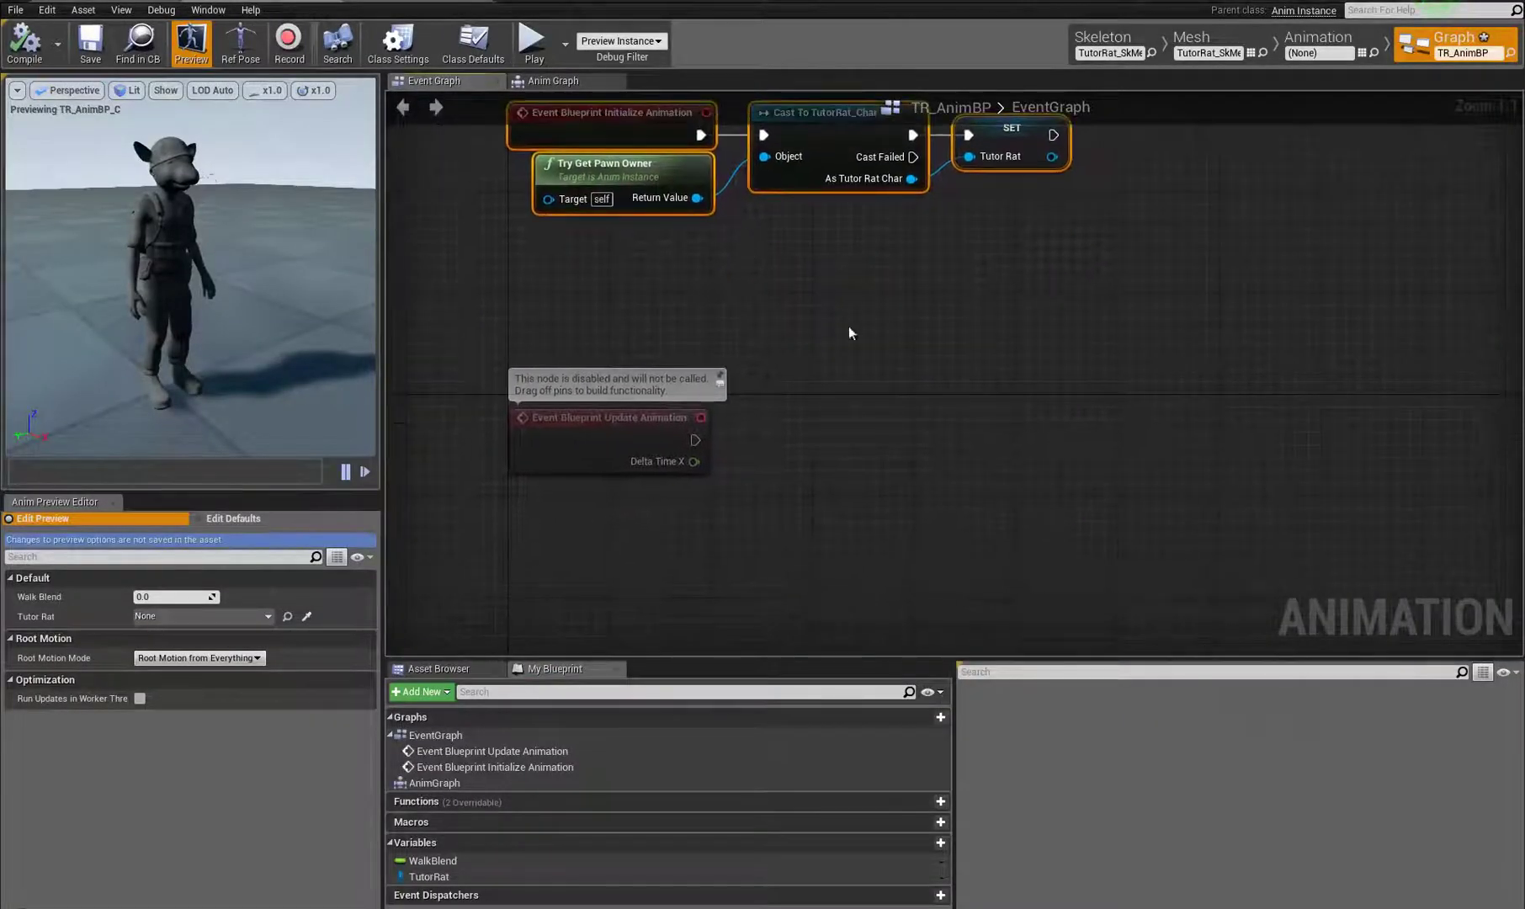
pyautogui.click(430, 876)
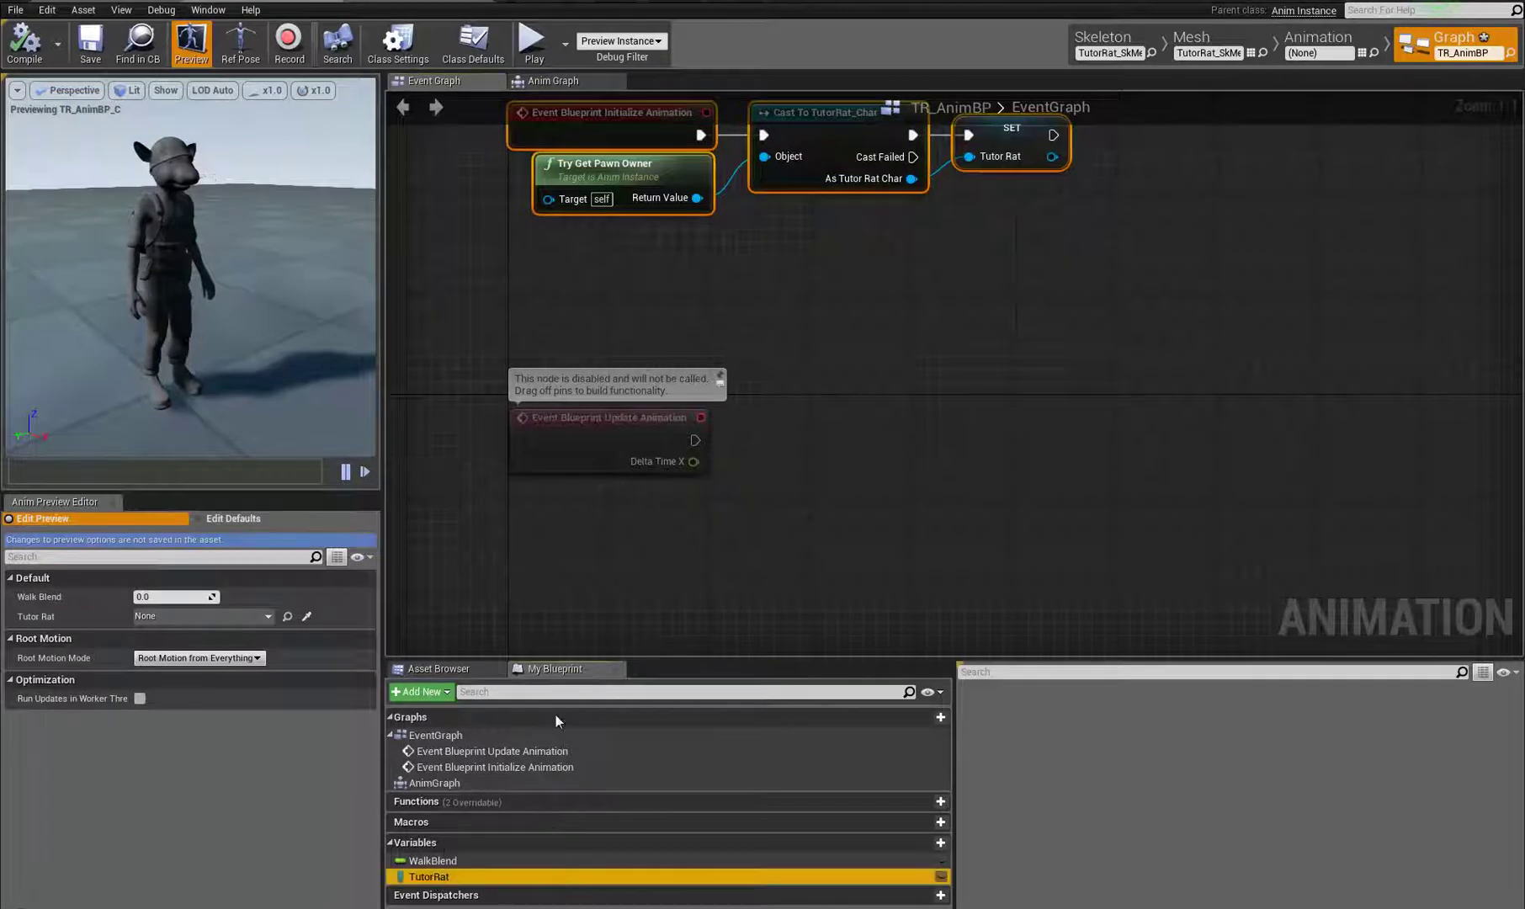
pyautogui.keyDown('ctrl'); pyautogui.moveTo(429, 876); pyautogui.dragTo(765, 476); pyautogui.keyUp('ctrl')
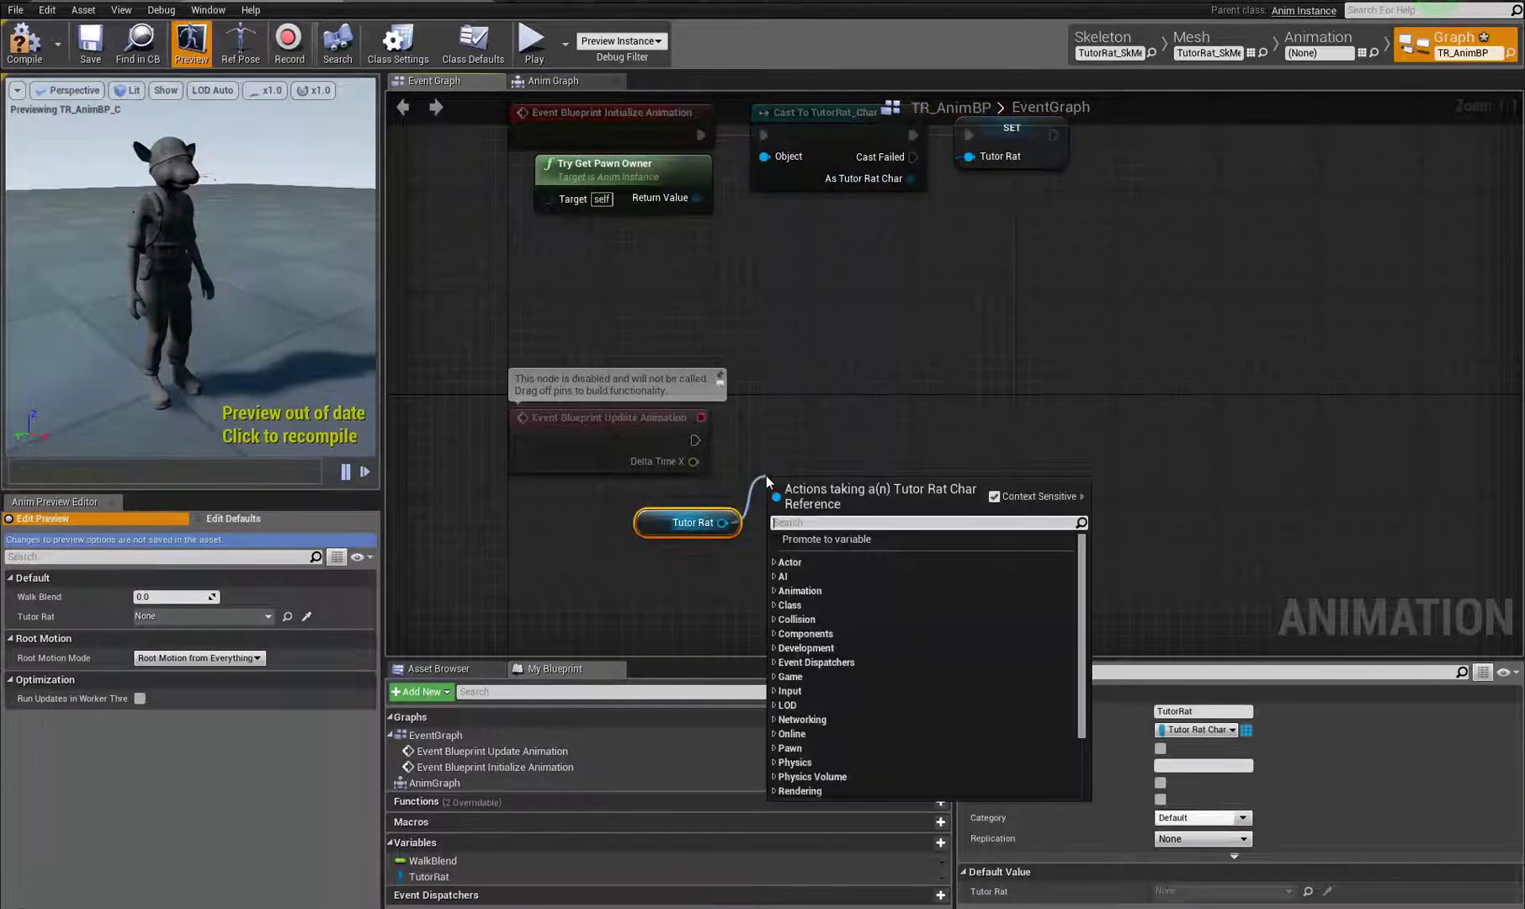
pyautogui.write('get FWD')
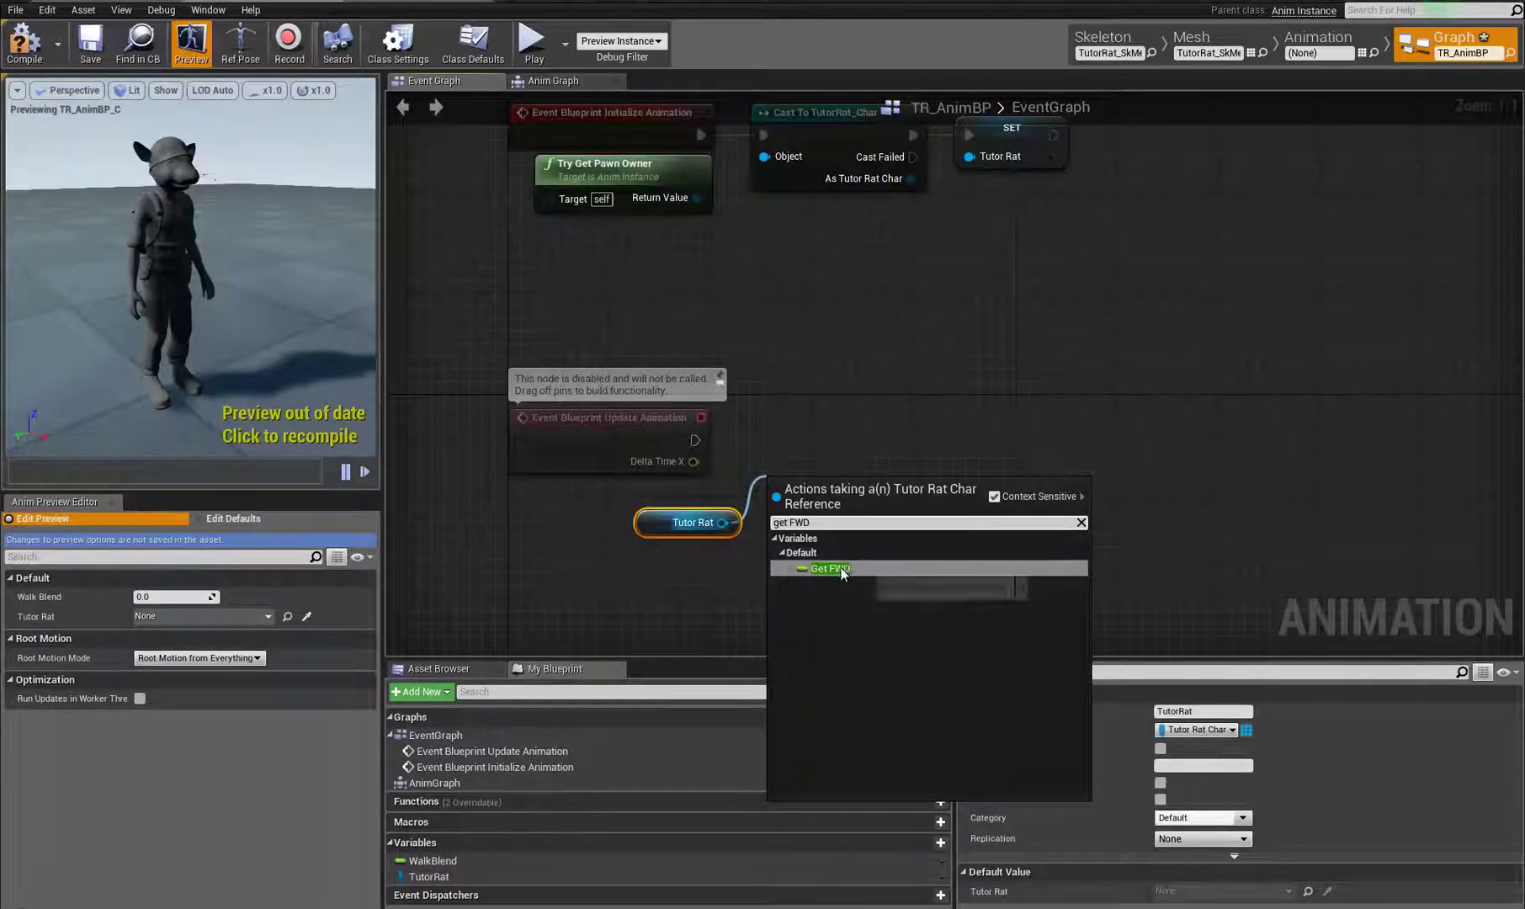
pyautogui.click(829, 569)
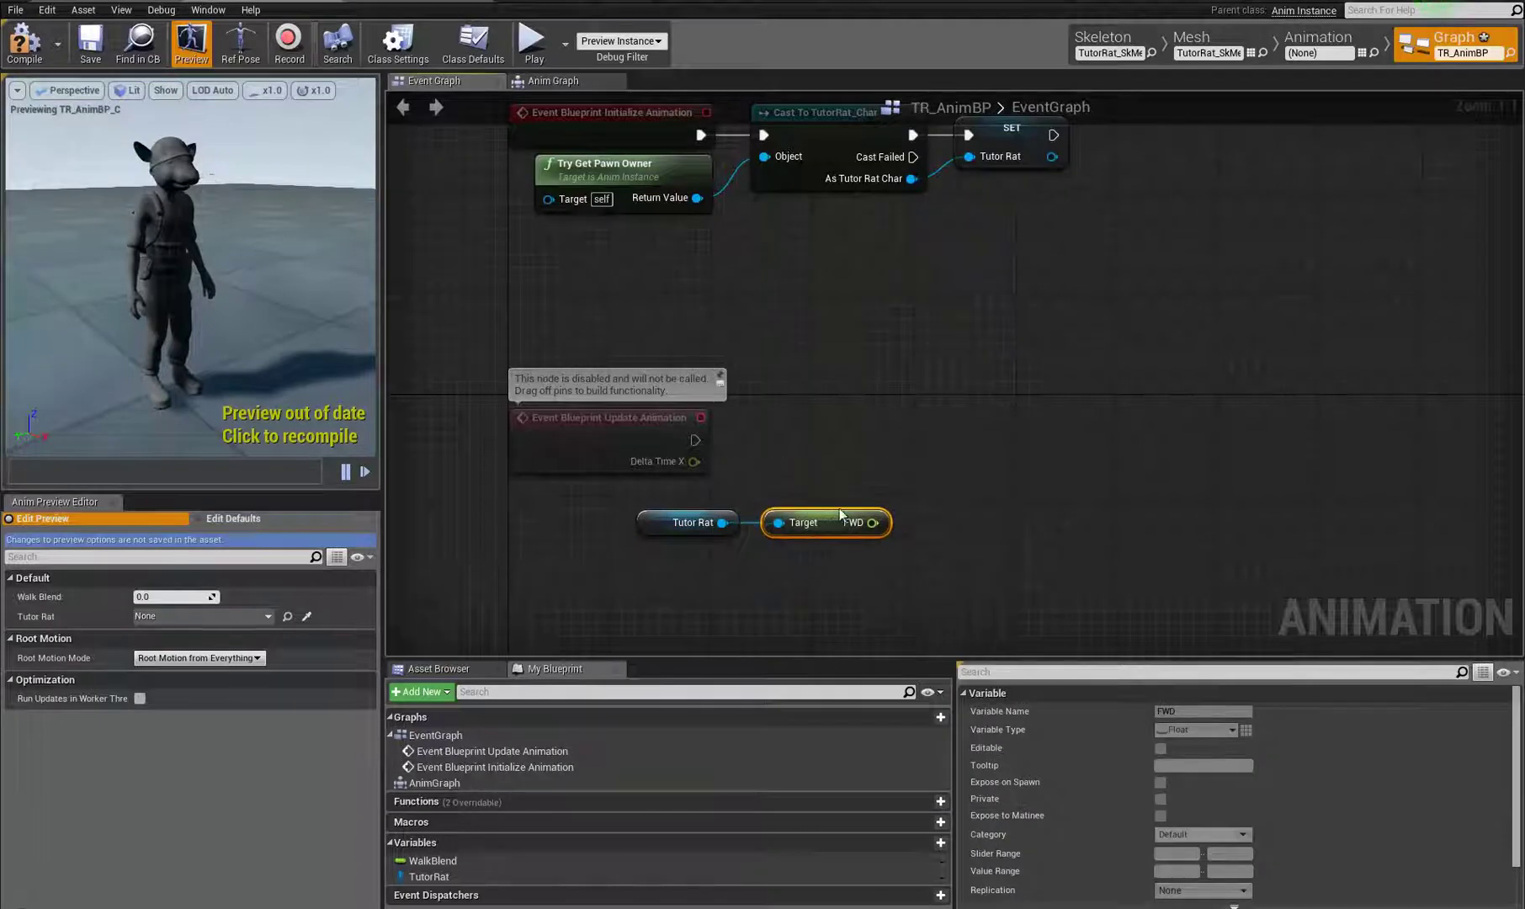
# Step: Add a Set Walk Blend node that takes its value from FWD and runs from Event Blueprint Update Animation
pyautogui.moveTo(838, 453); pyautogui.dragTo(798, 462, button='right')
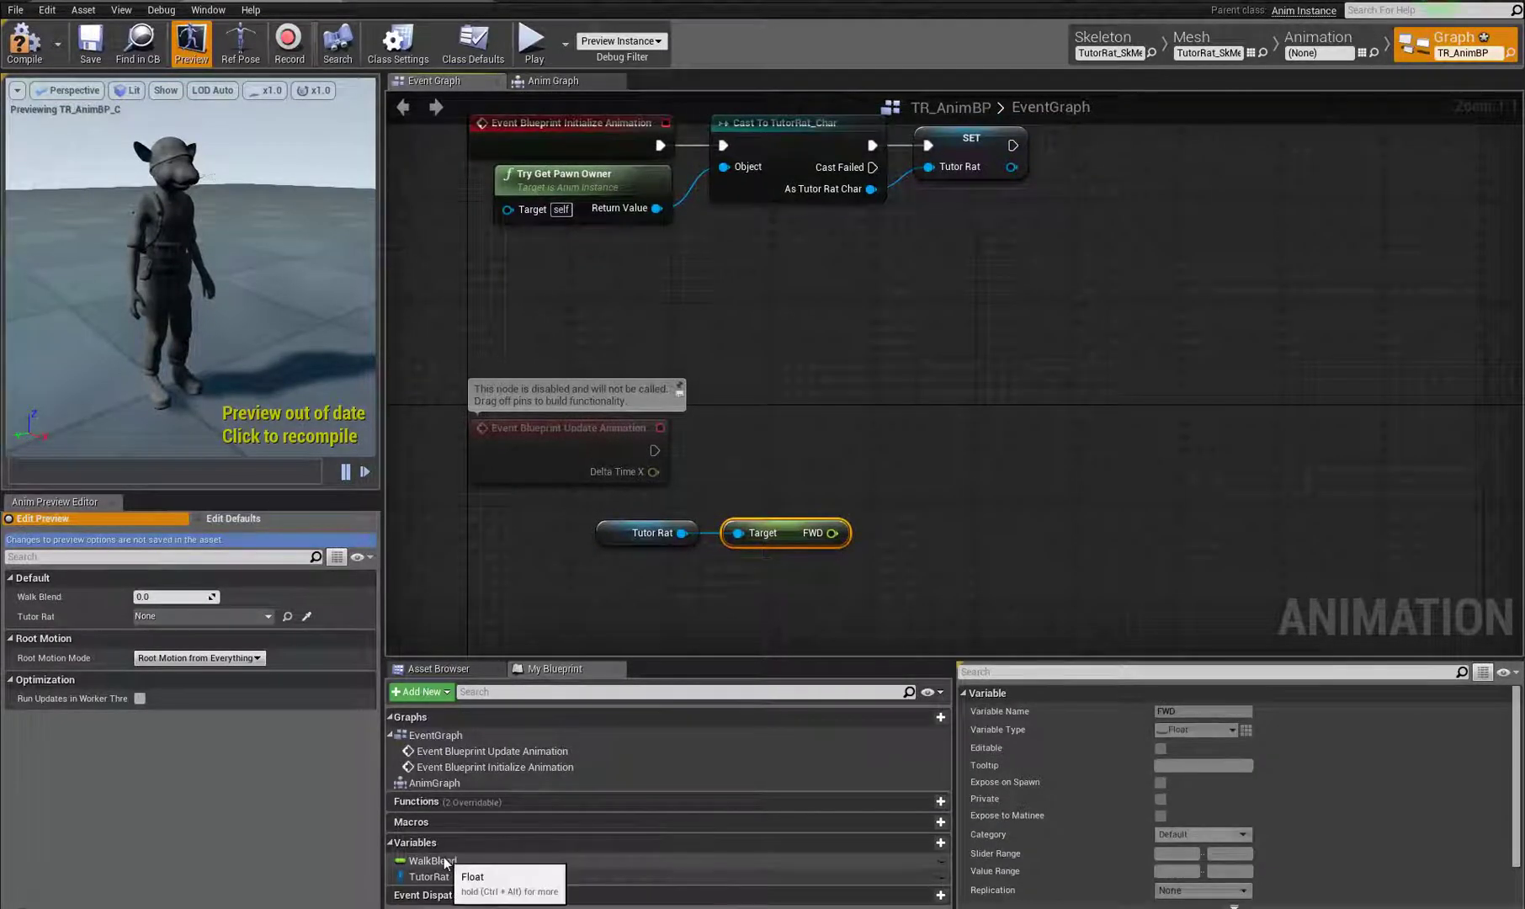
pyautogui.keyDown('alt'); pyautogui.moveTo(443, 857); pyautogui.dragTo(959, 404); pyautogui.keyUp('alt')
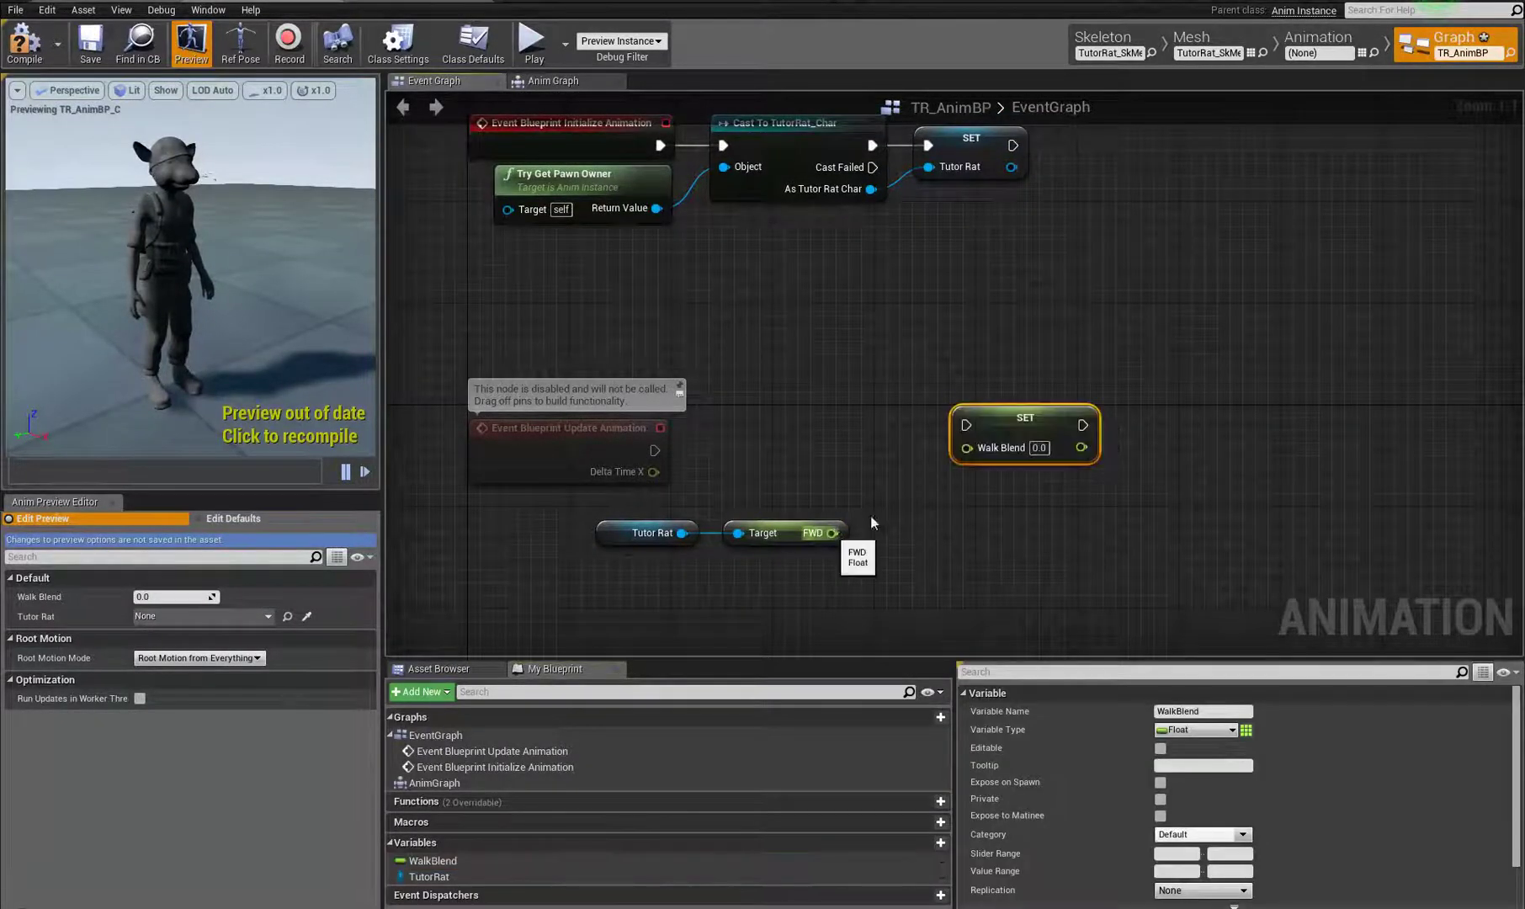
pyautogui.moveTo(832, 532); pyautogui.dragTo(655, 450)
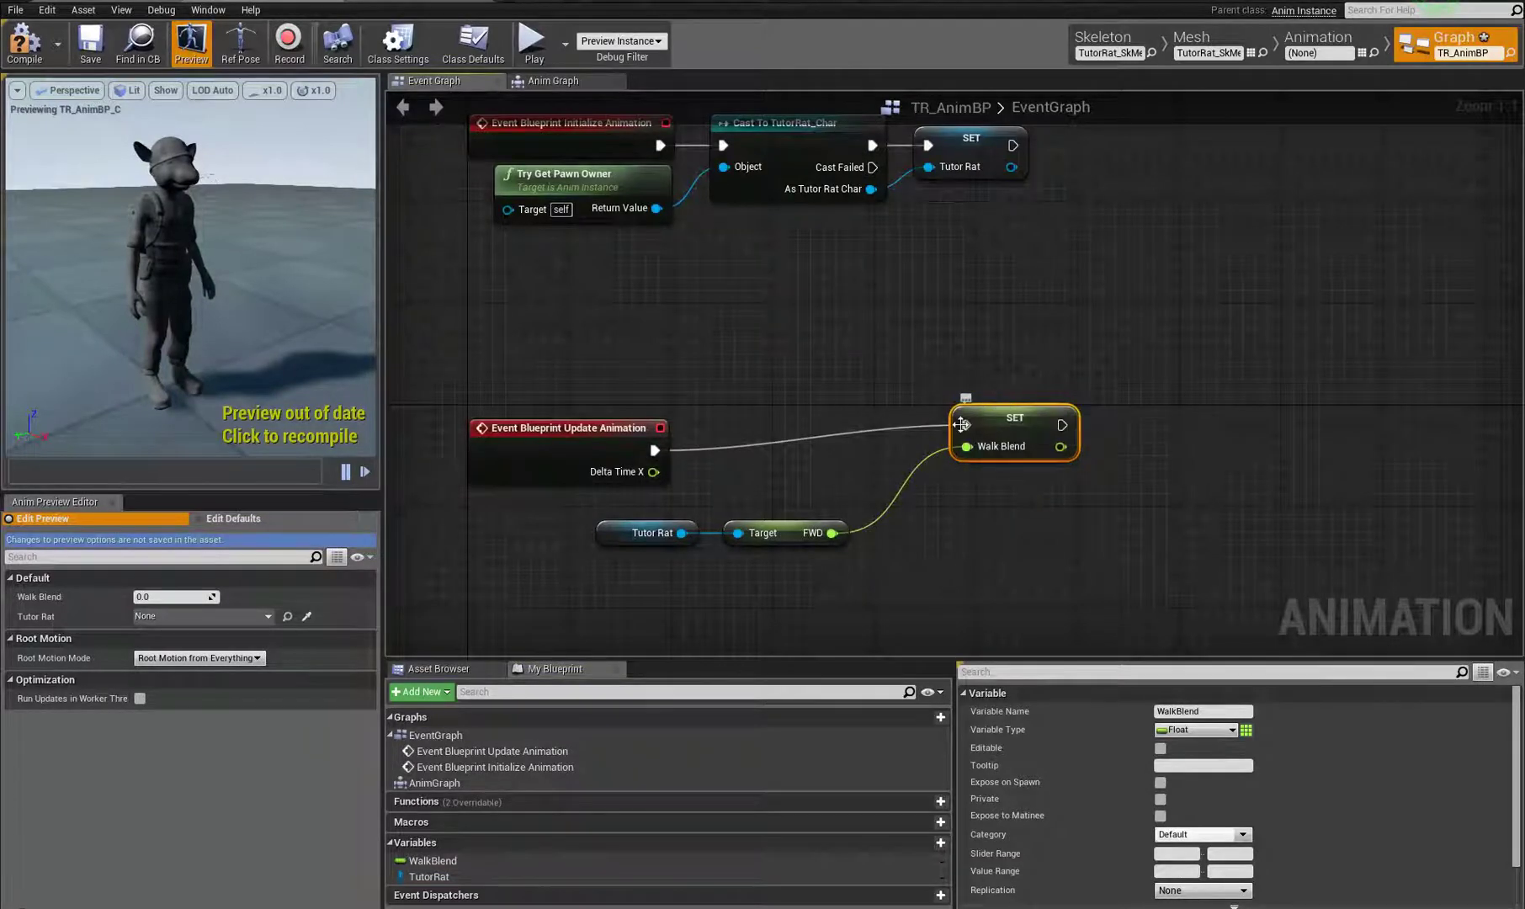
# Step: Disconnect Set Walk Blend, move it farther from the update event, and align the Tutor Rat and FWD nodes under that event
pyautogui.moveTo(923, 370); pyautogui.dragTo(859, 278, button='right')
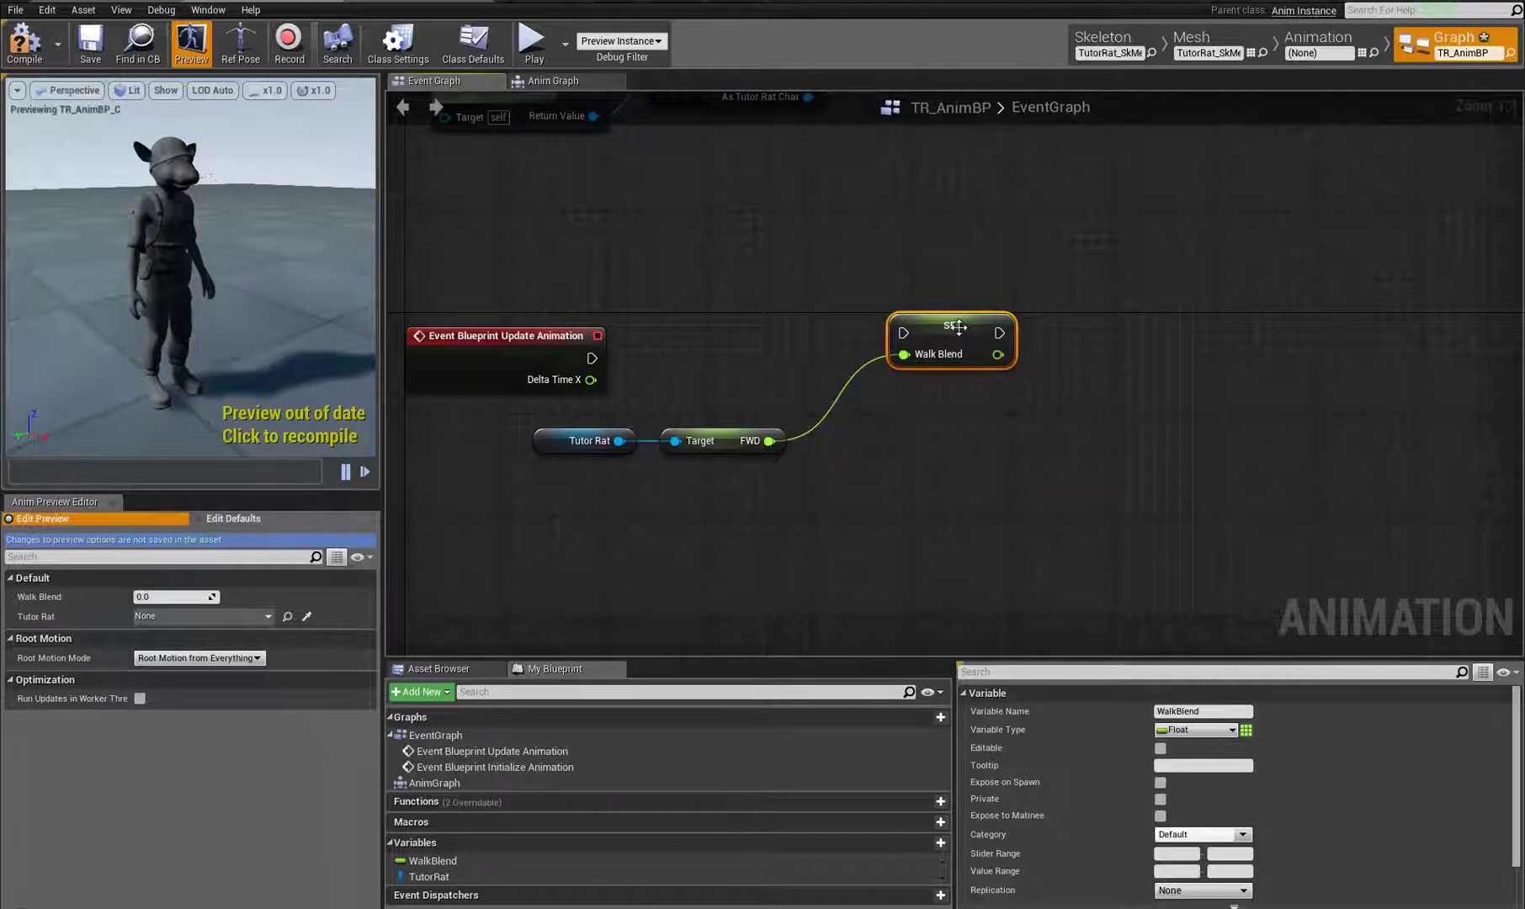
pyautogui.moveTo(958, 327); pyautogui.dragTo(1187, 327)
pyautogui.keyDown('alt'); pyautogui.click(1135, 355); pyautogui.keyUp('alt')
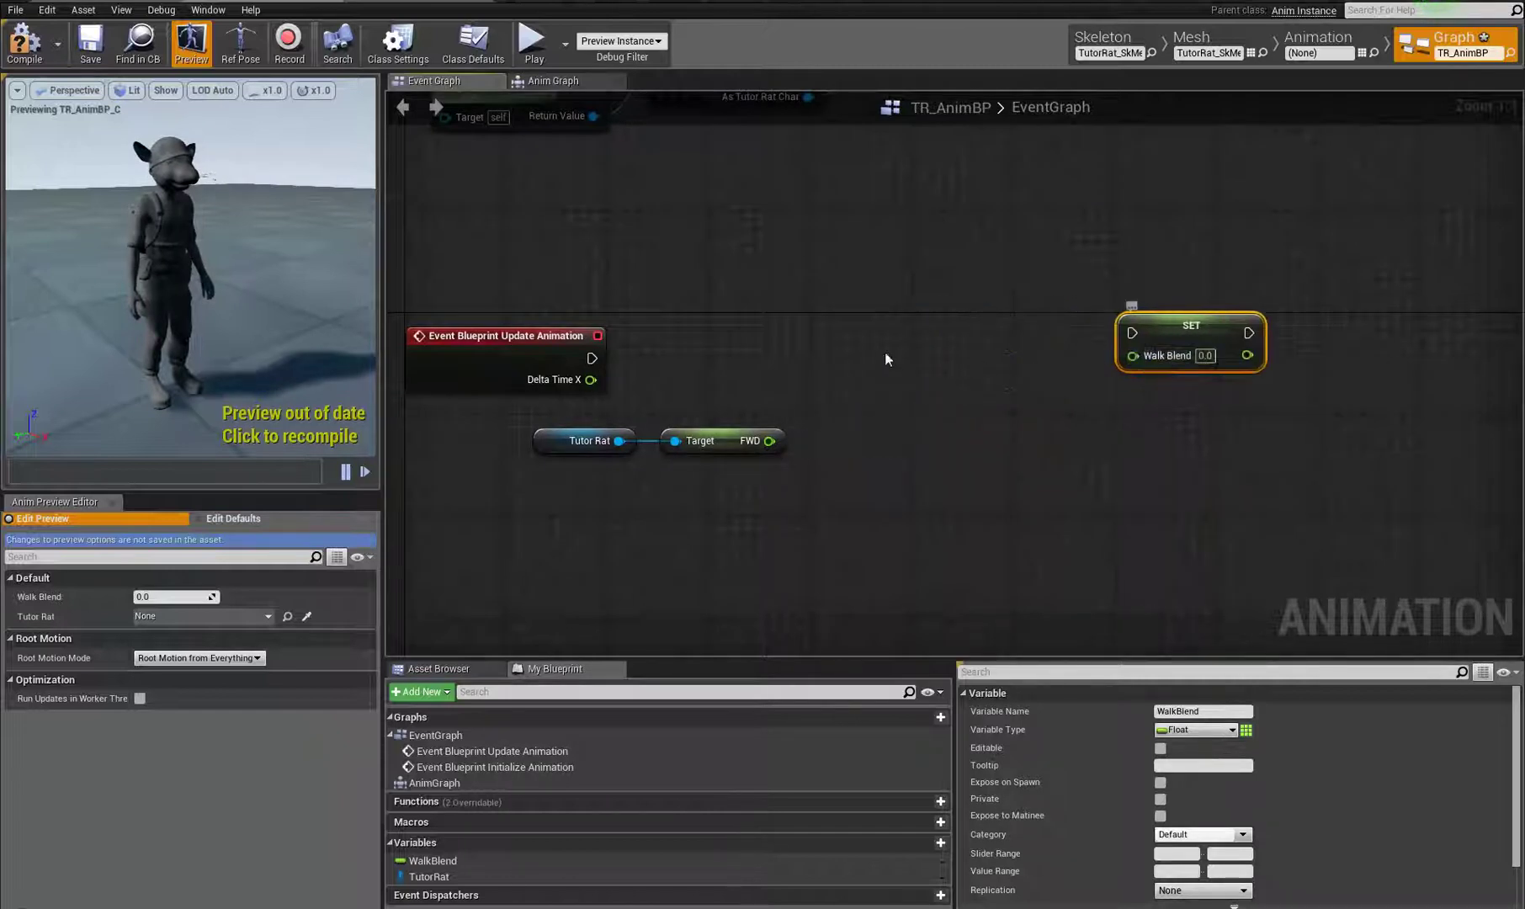
pyautogui.moveTo(886, 359); pyautogui.dragTo(986, 421, button='right')
pyautogui.moveTo(667, 617); pyautogui.dragTo(650, 507)
pyautogui.moveTo(832, 462); pyautogui.dragTo(837, 442, button='right')
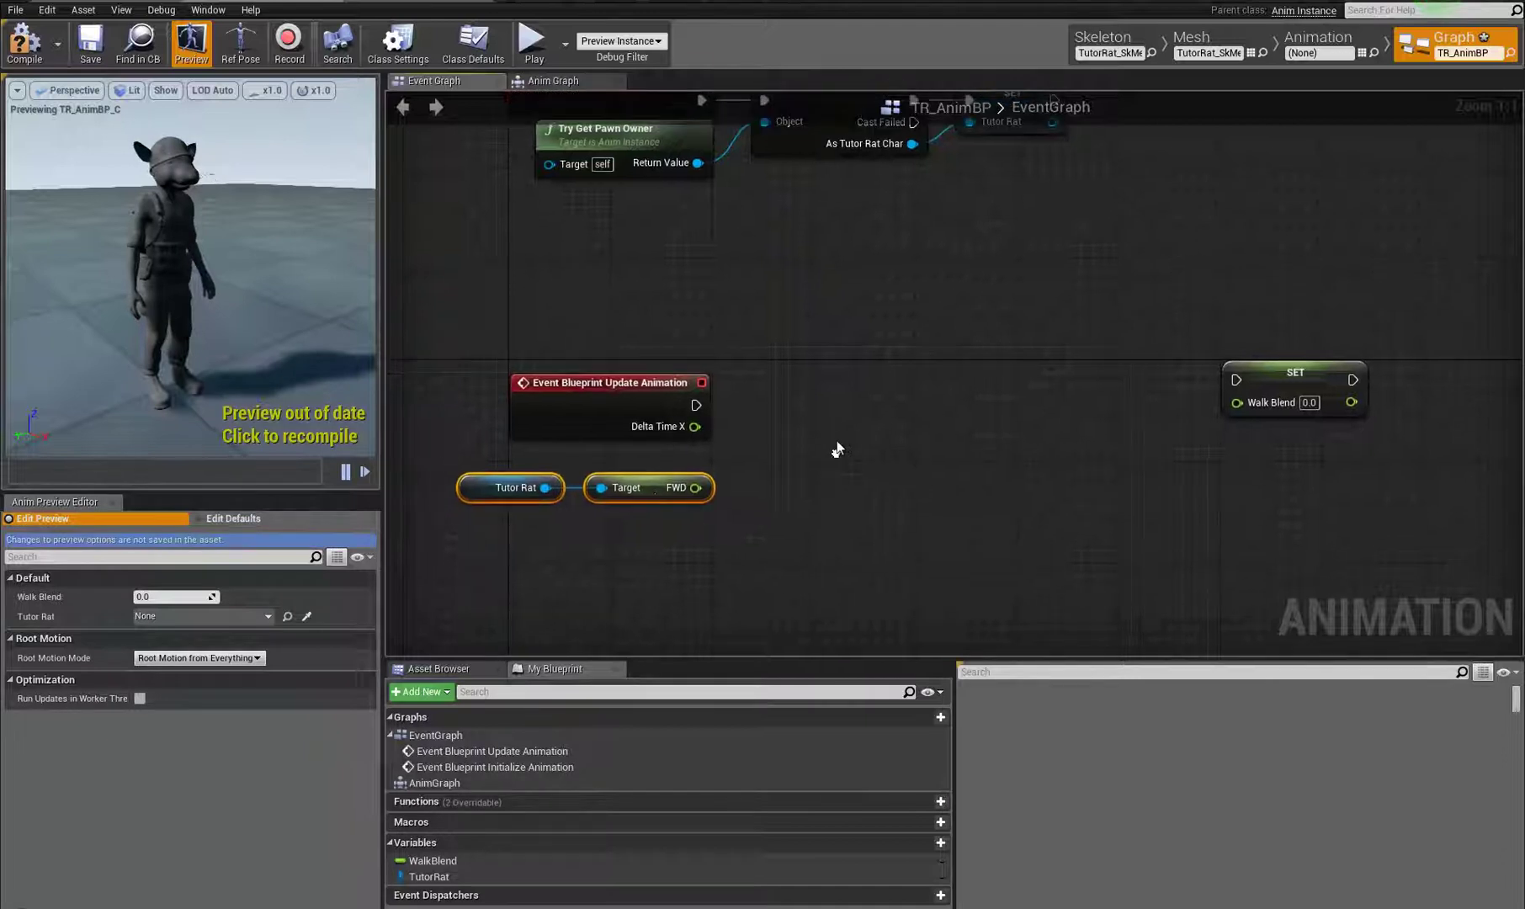
# Step: Add a Branch run by Event Blueprint Update Animation, with a float comparison of FWD greater than 0.0 as its condition
pyautogui.click(827, 333)
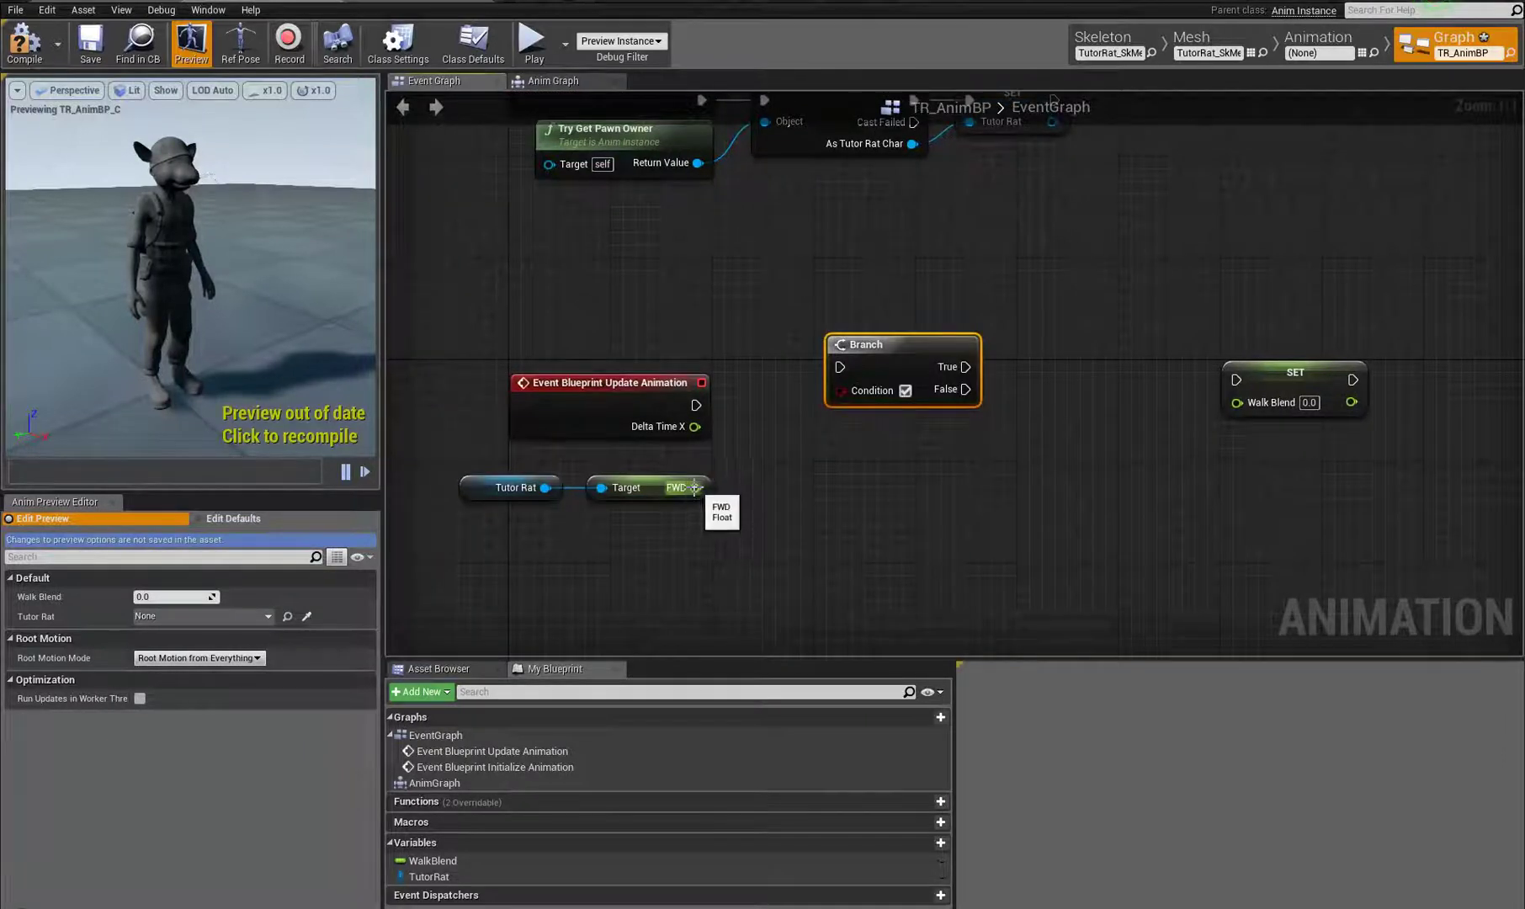
pyautogui.moveTo(695, 487); pyautogui.dragTo(833, 481)
pyautogui.write('>')
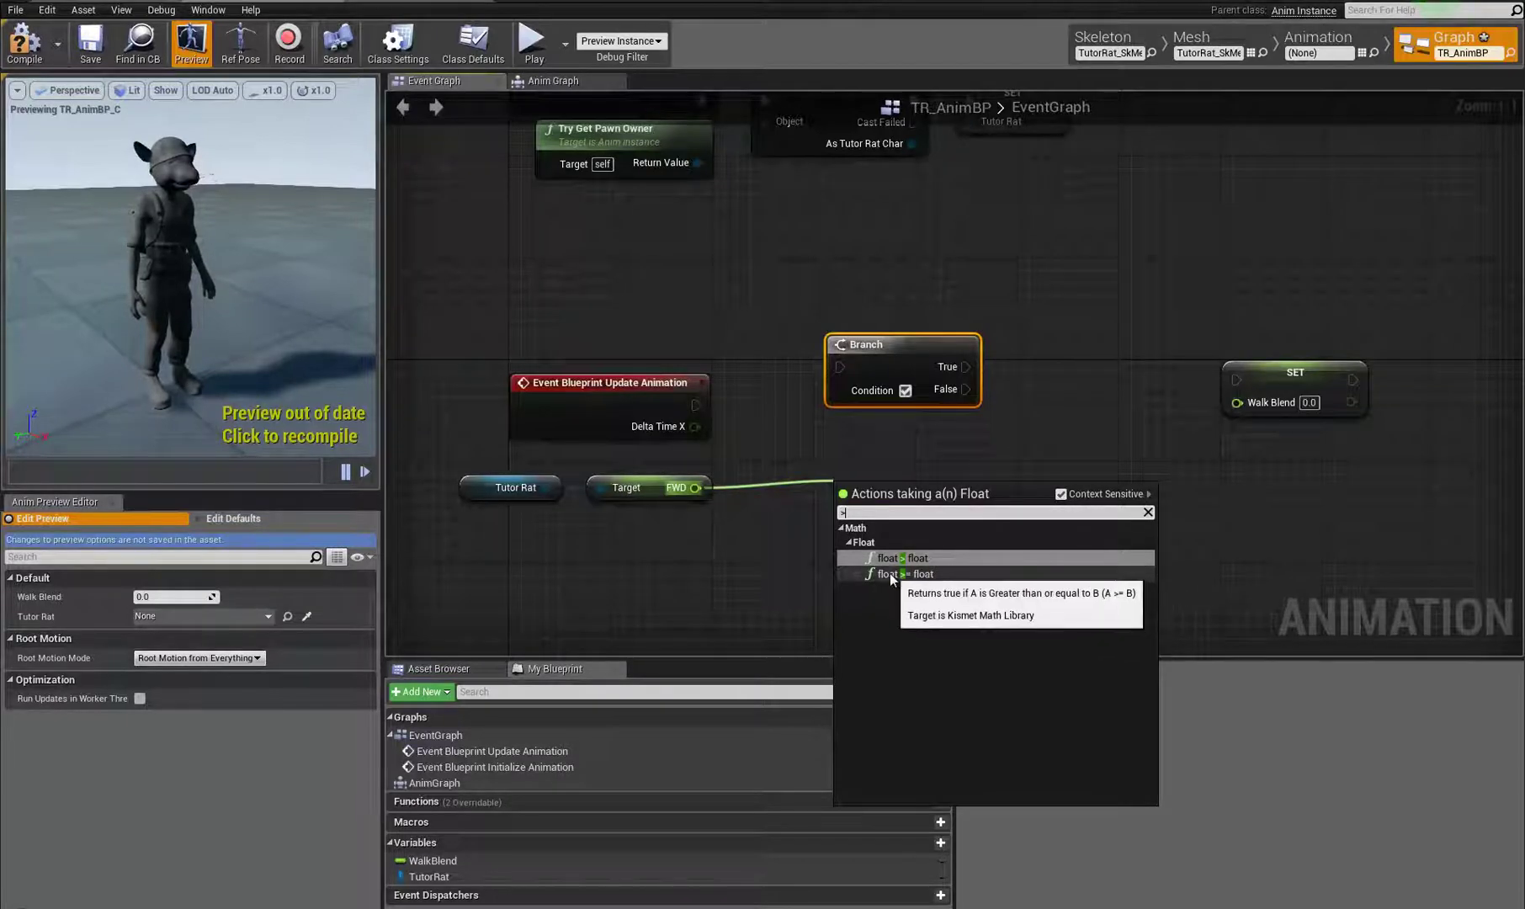
pyautogui.click(913, 566)
pyautogui.moveTo(883, 480); pyautogui.dragTo(841, 389)
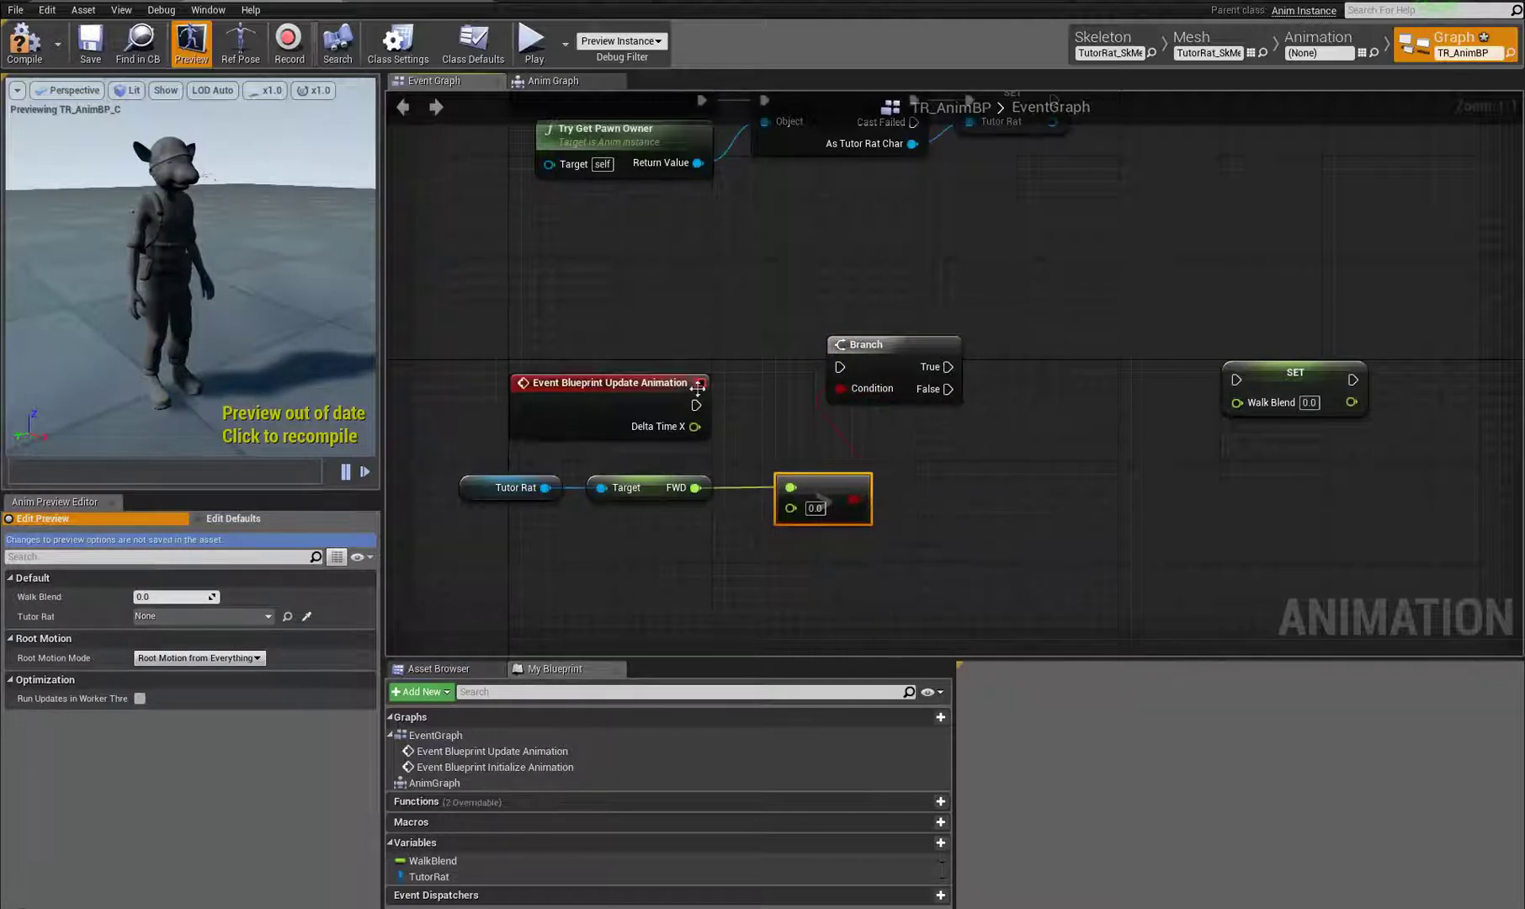
pyautogui.moveTo(695, 405); pyautogui.dragTo(804, 382)
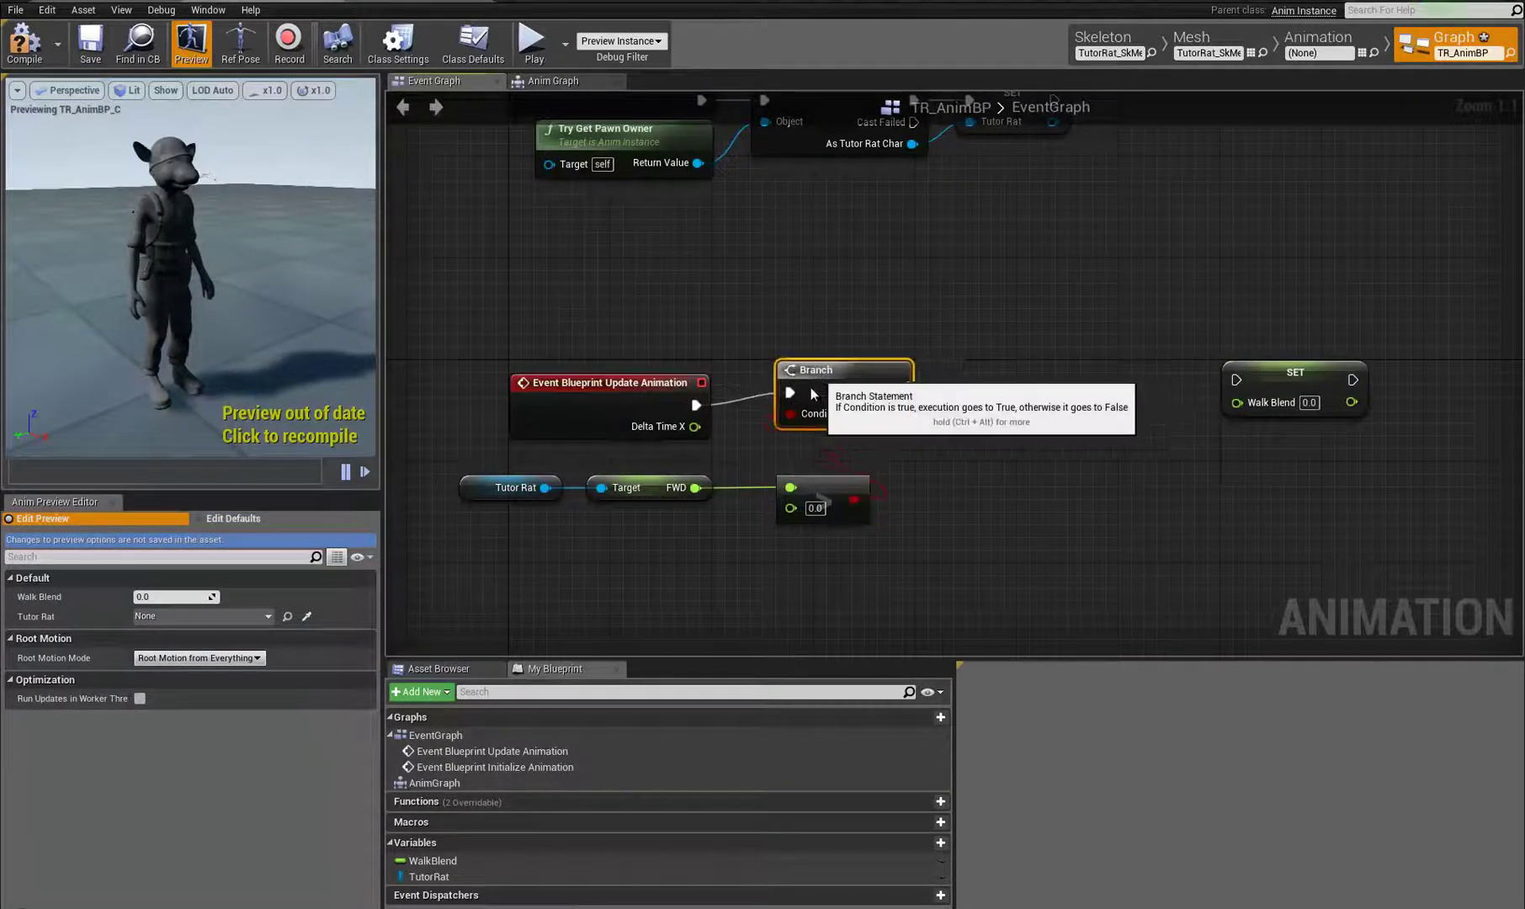
# Step: Move the Set Walk Blend node higher in the event graph and place an FInterp to Constant node beneath it
pyautogui.moveTo(956, 473); pyautogui.dragTo(908, 461, button='right')
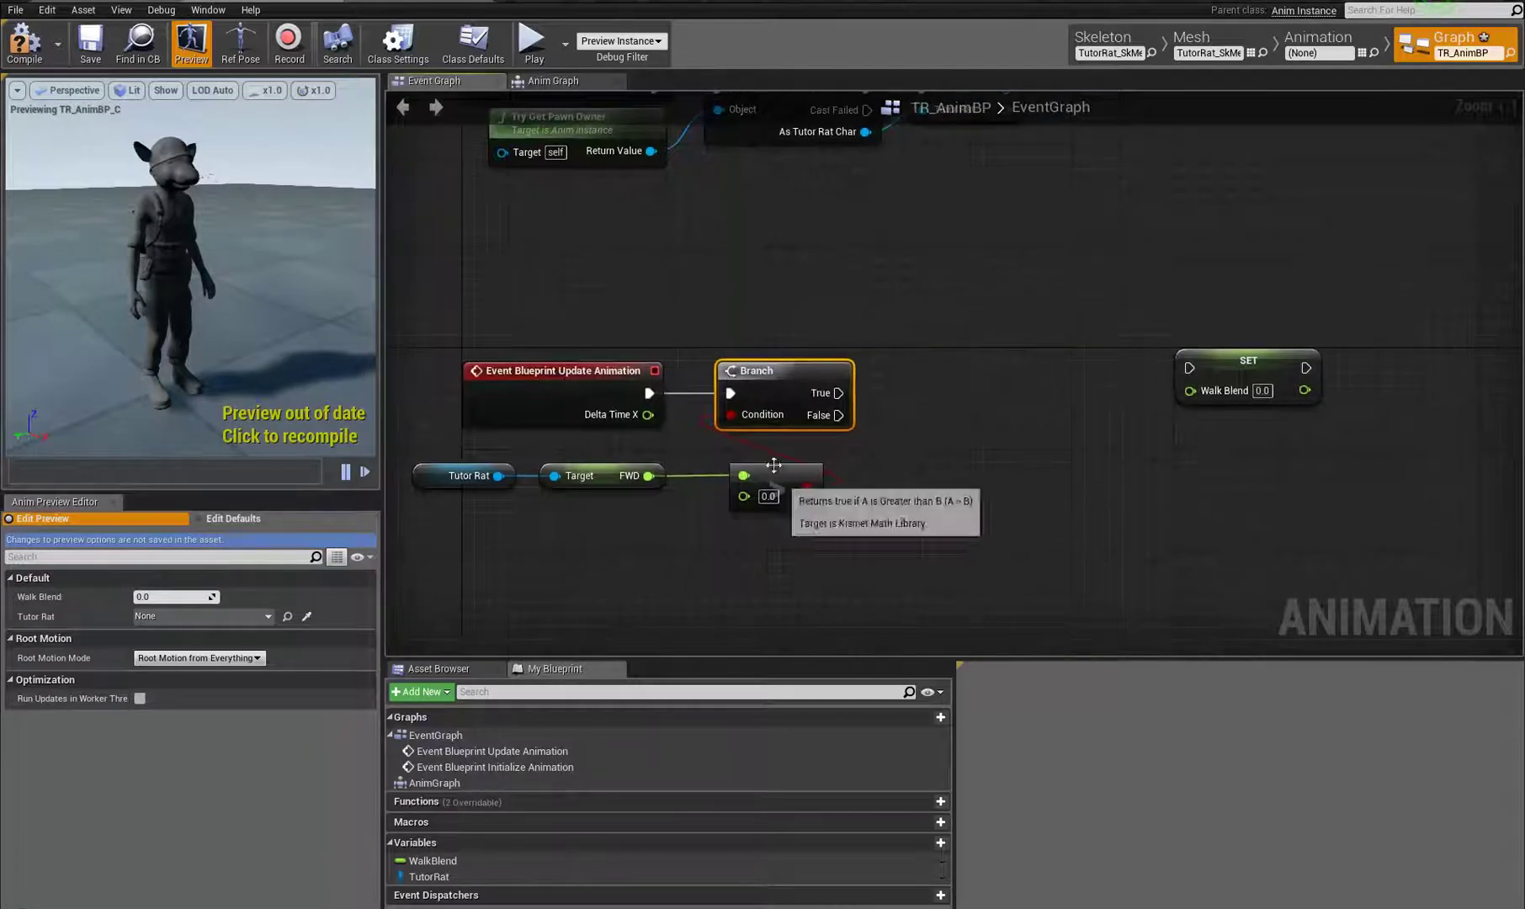
pyautogui.moveTo(1271, 365); pyautogui.dragTo(1231, 262)
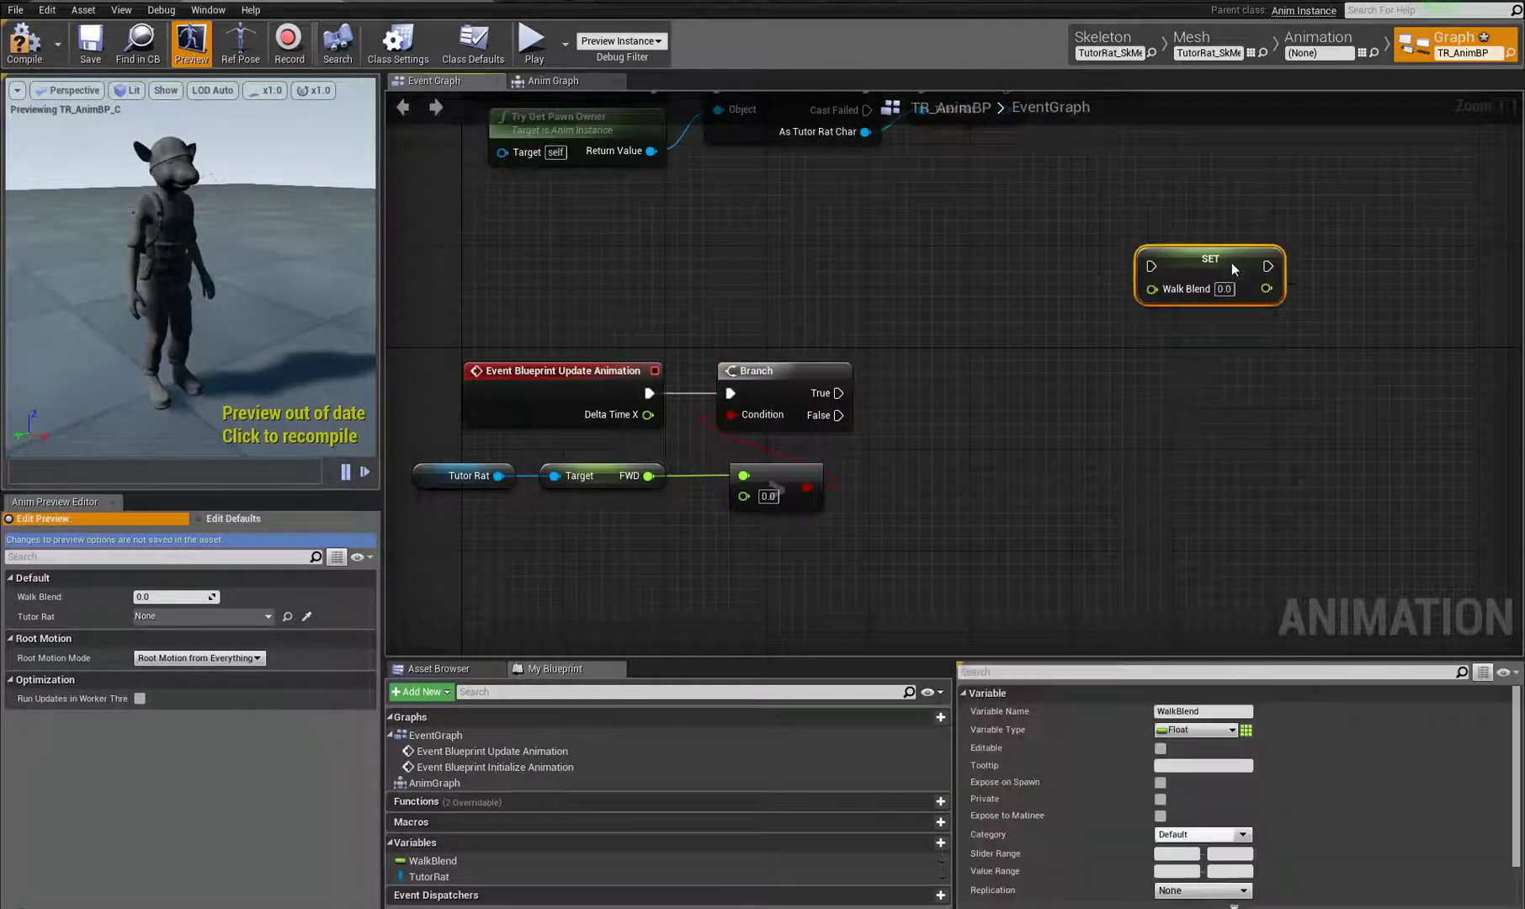
pyautogui.moveTo(1151, 472); pyautogui.dragTo(964, 460, button='right')
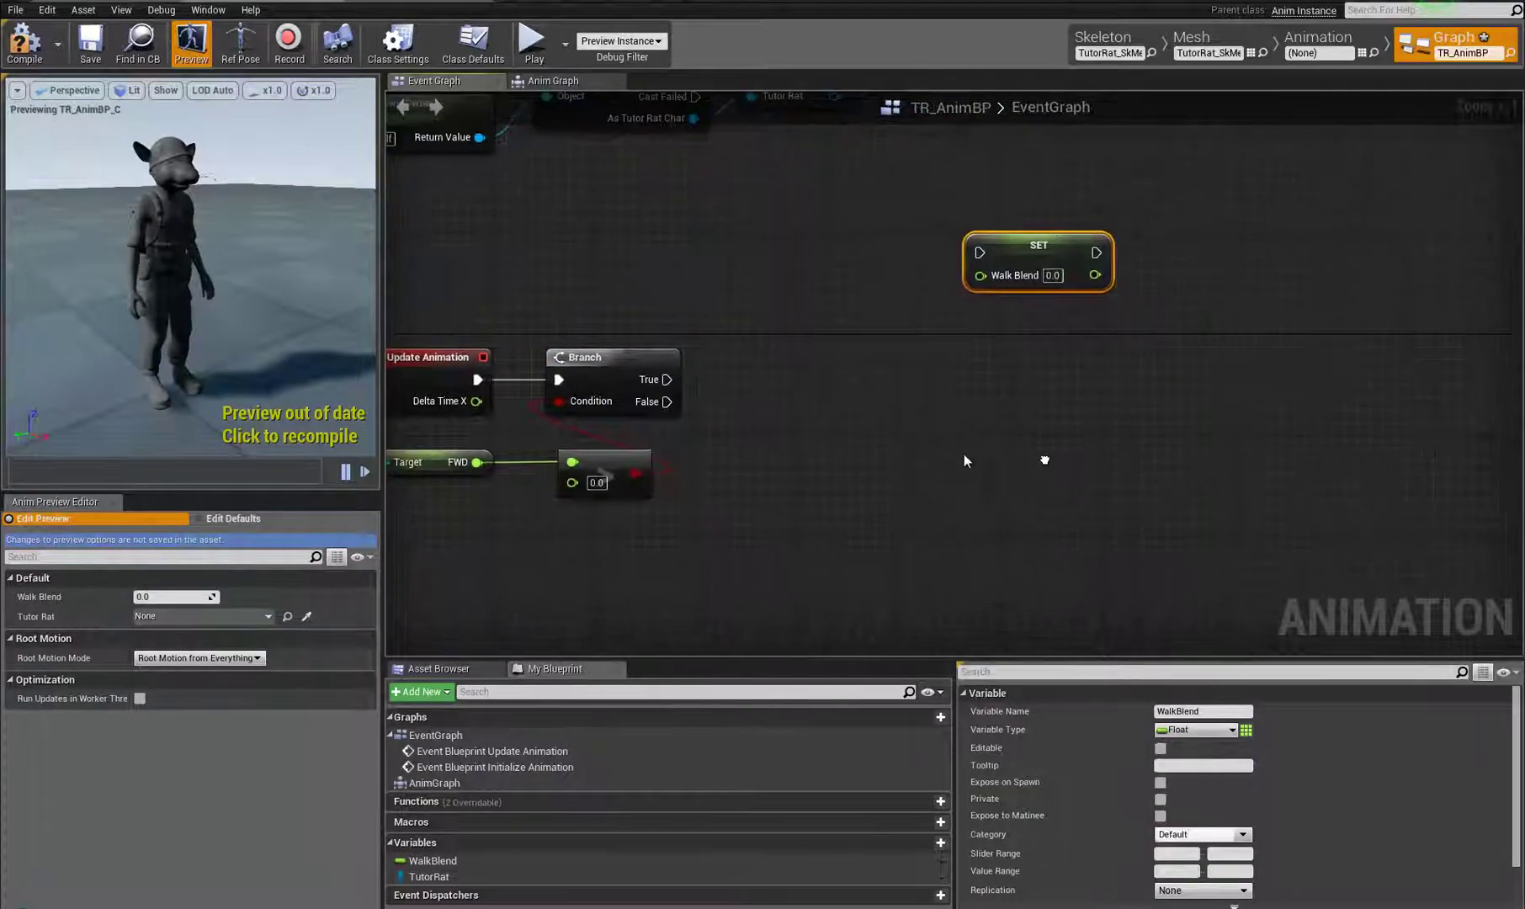
pyautogui.rightClick(987, 389)
pyautogui.write('fint')
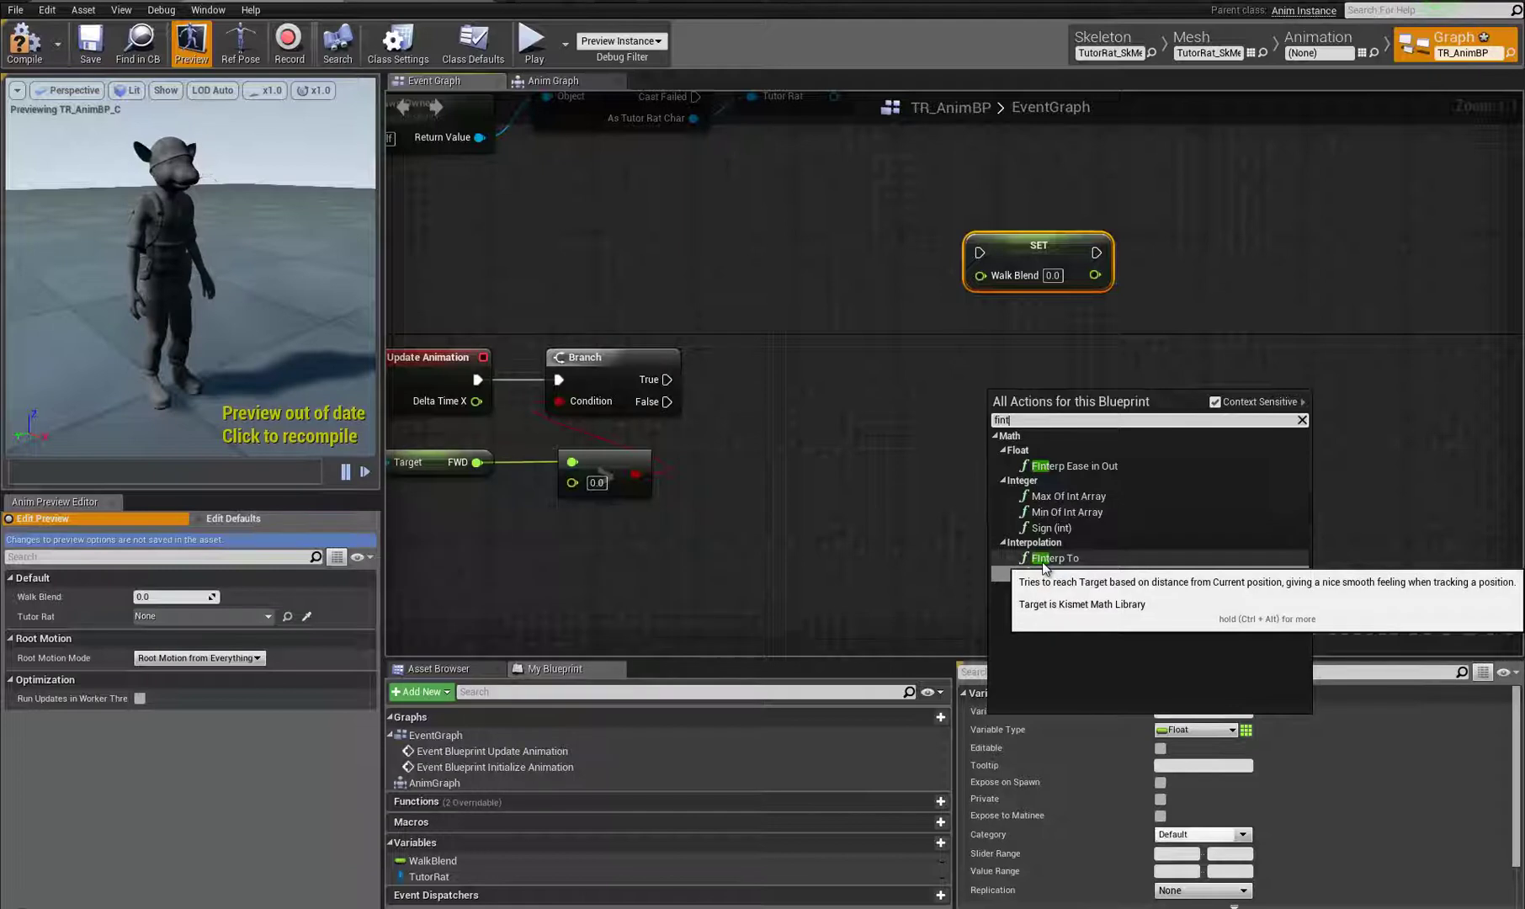
pyautogui.click(1063, 573)
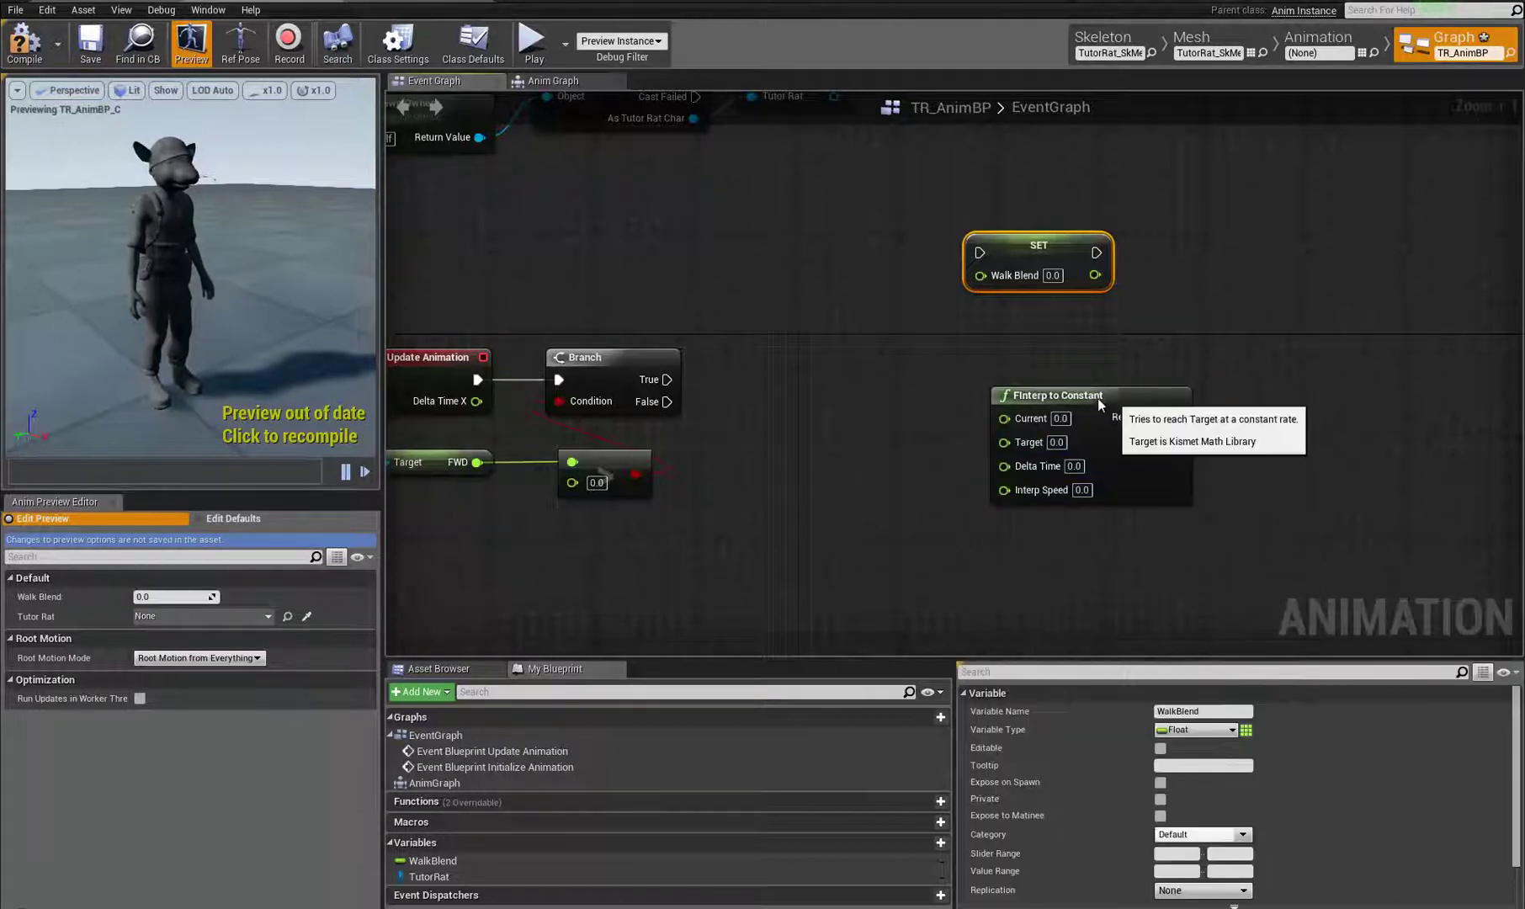
pyautogui.moveTo(1097, 398); pyautogui.dragTo(1036, 395)
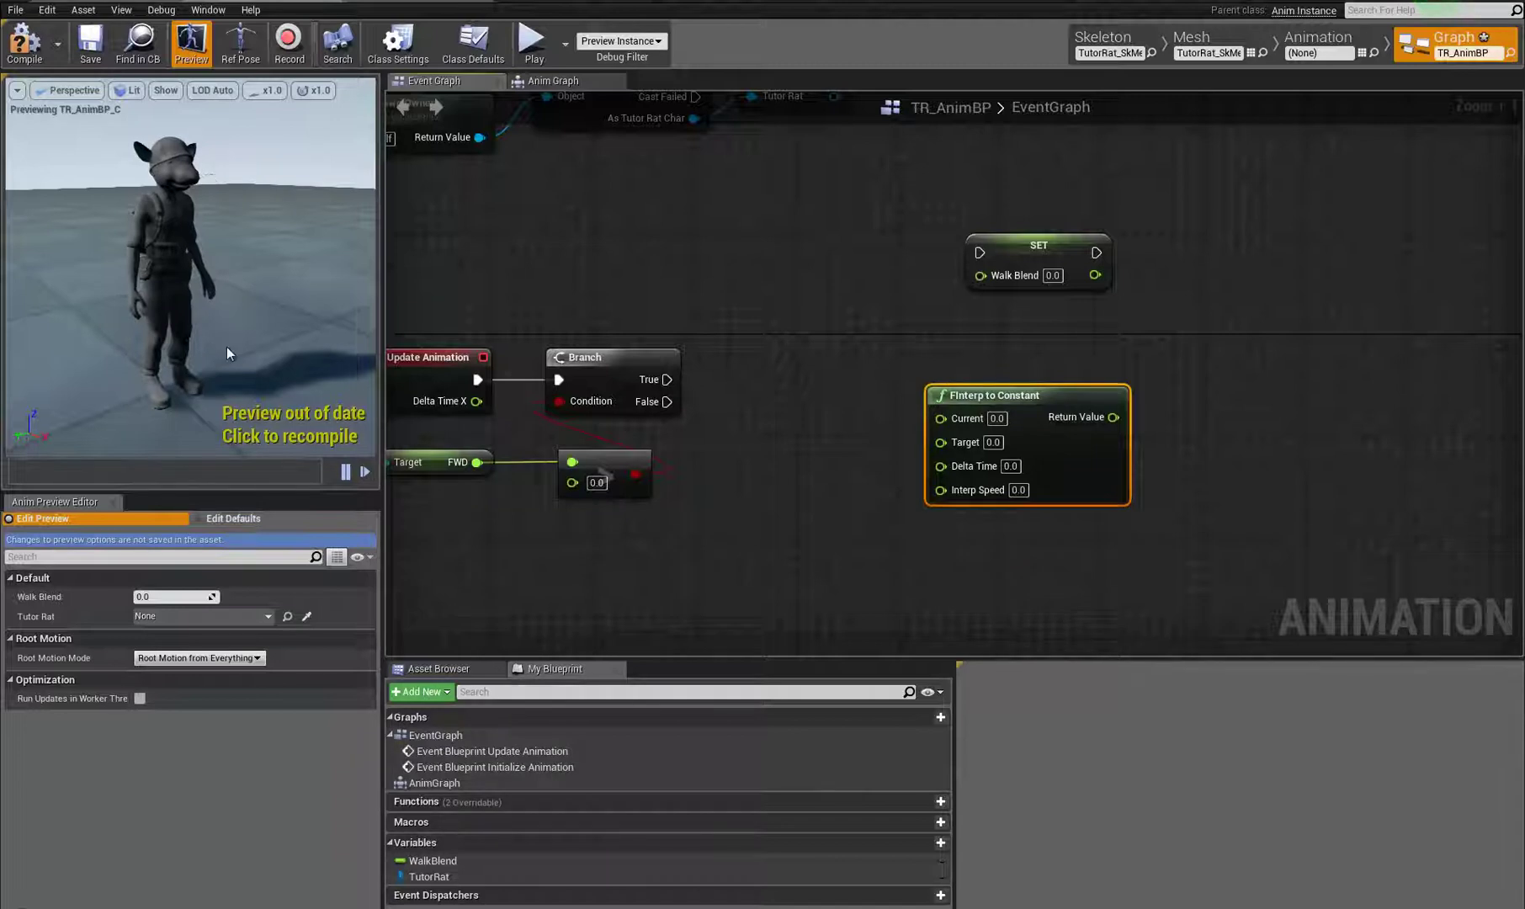
pyautogui.moveTo(997, 395); pyautogui.dragTo(1036, 408)
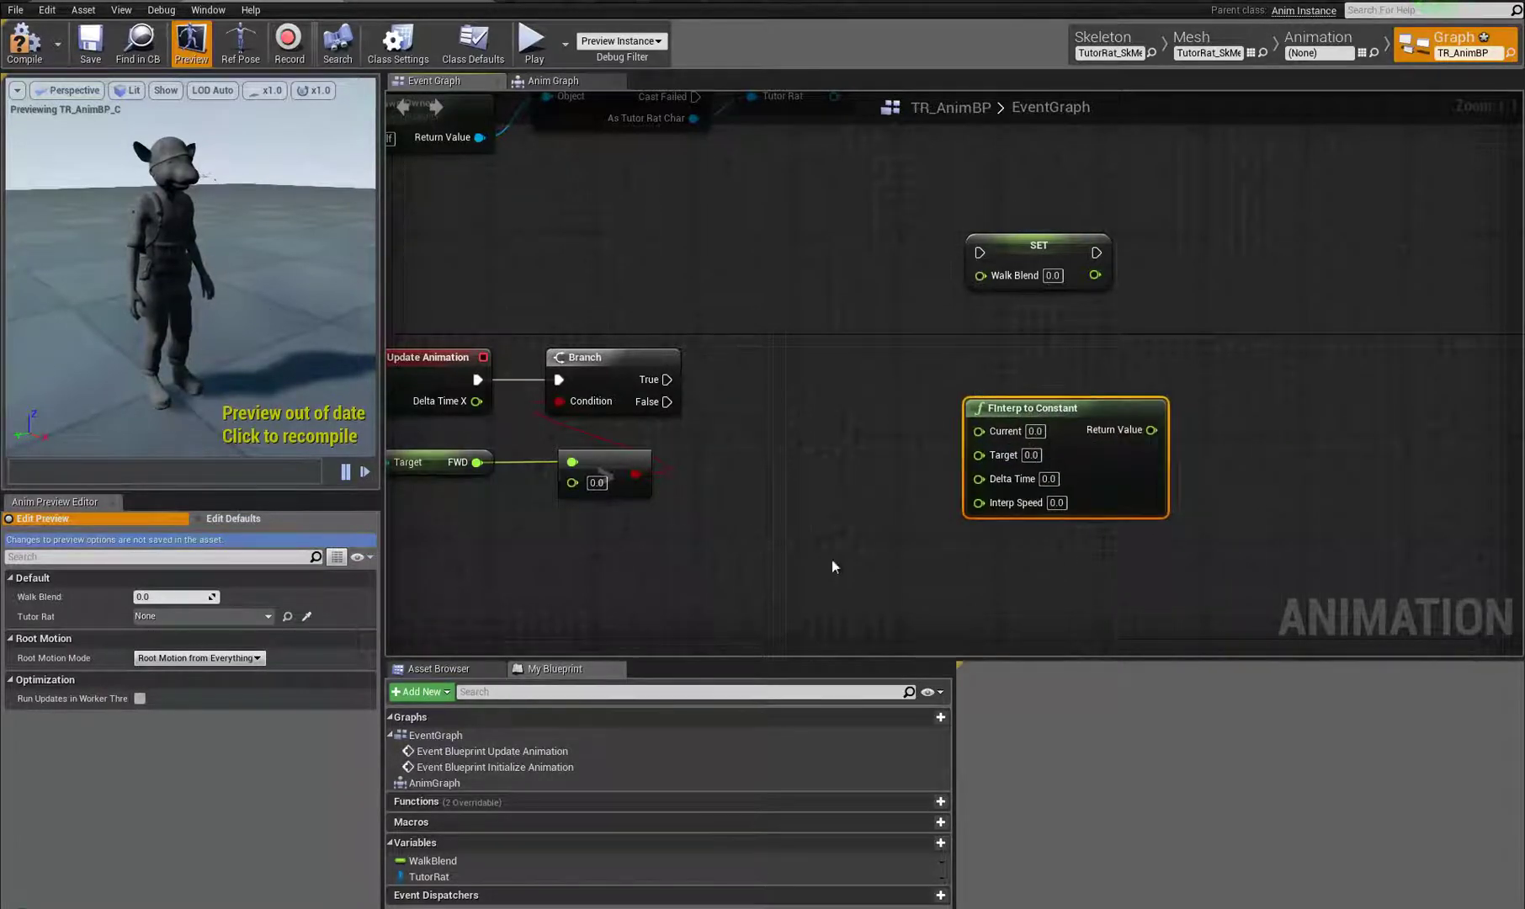
pyautogui.moveTo(1064, 402); pyautogui.dragTo(1129, 395)
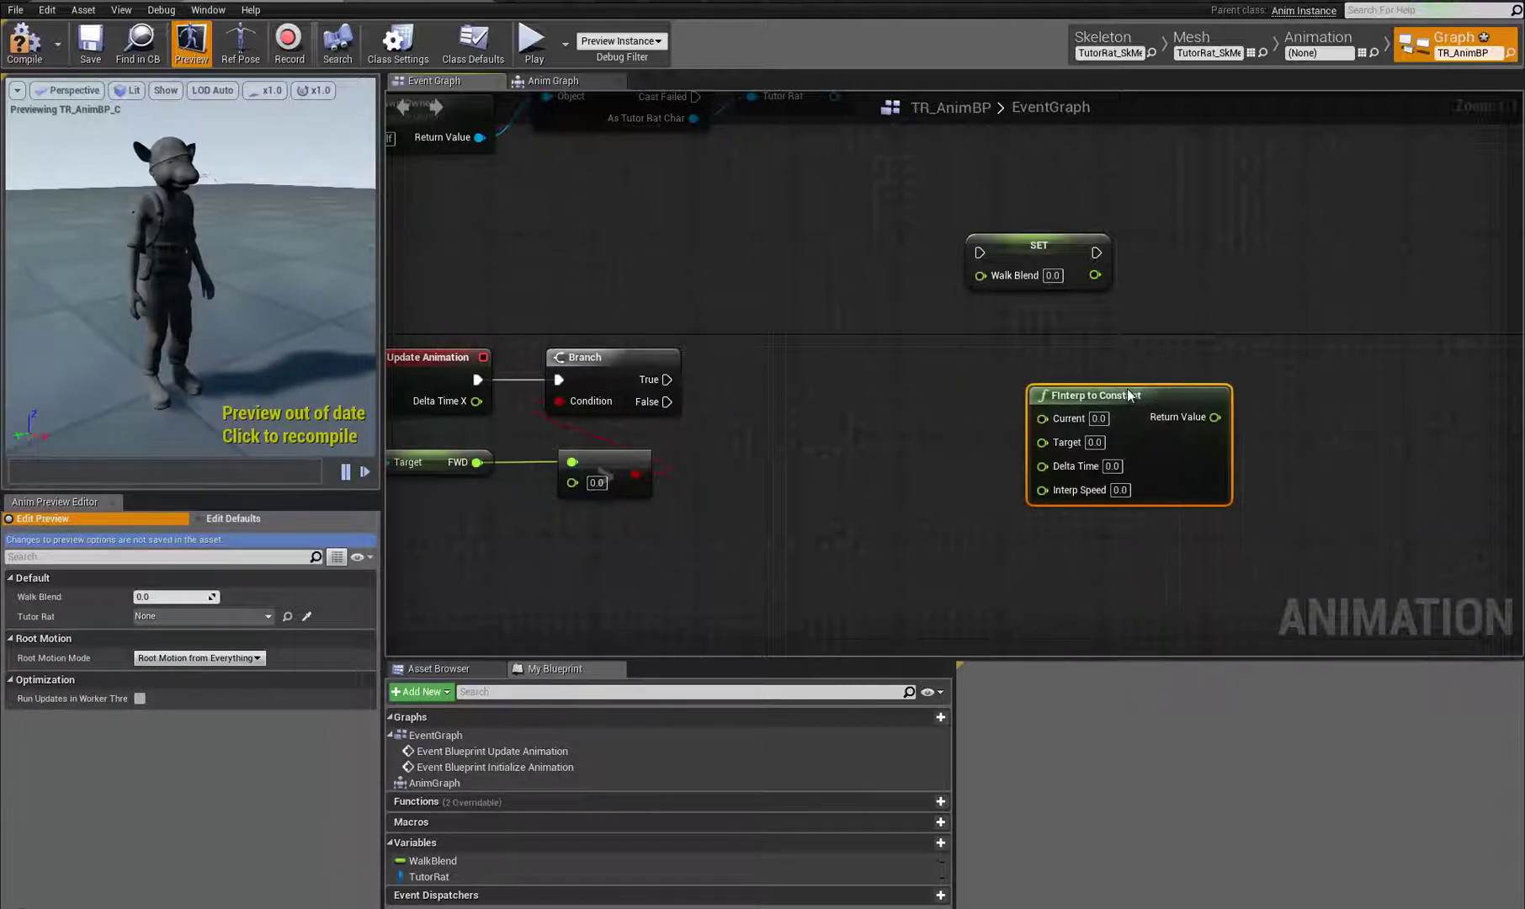
# Step: Feed a Walk Blend getter into FInterp to Constant's Current input and set its Target to 1
pyautogui.keyDown('ctrl'); pyautogui.moveTo(432, 860); pyautogui.dragTo(1045, 418); pyautogui.keyUp('ctrl')
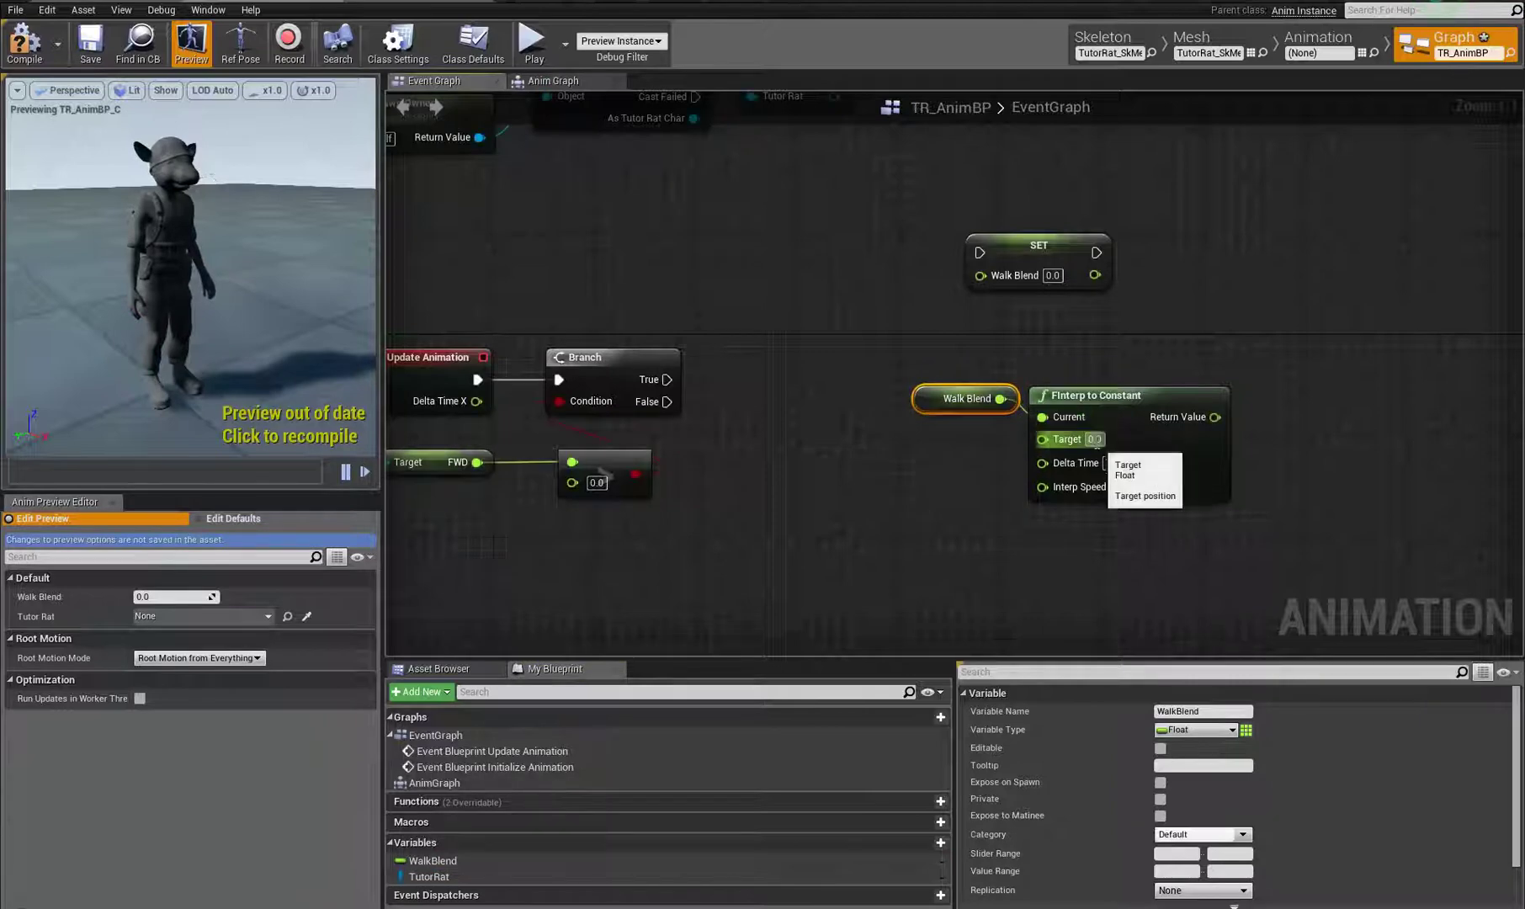
pyautogui.write('1')
pyautogui.click(1132, 319)
# Step: Add a Get World Delta Seconds node feeding FInterp to Constant's Delta Time and set the Interp Speed to 1
pyautogui.rightClick(847, 546)
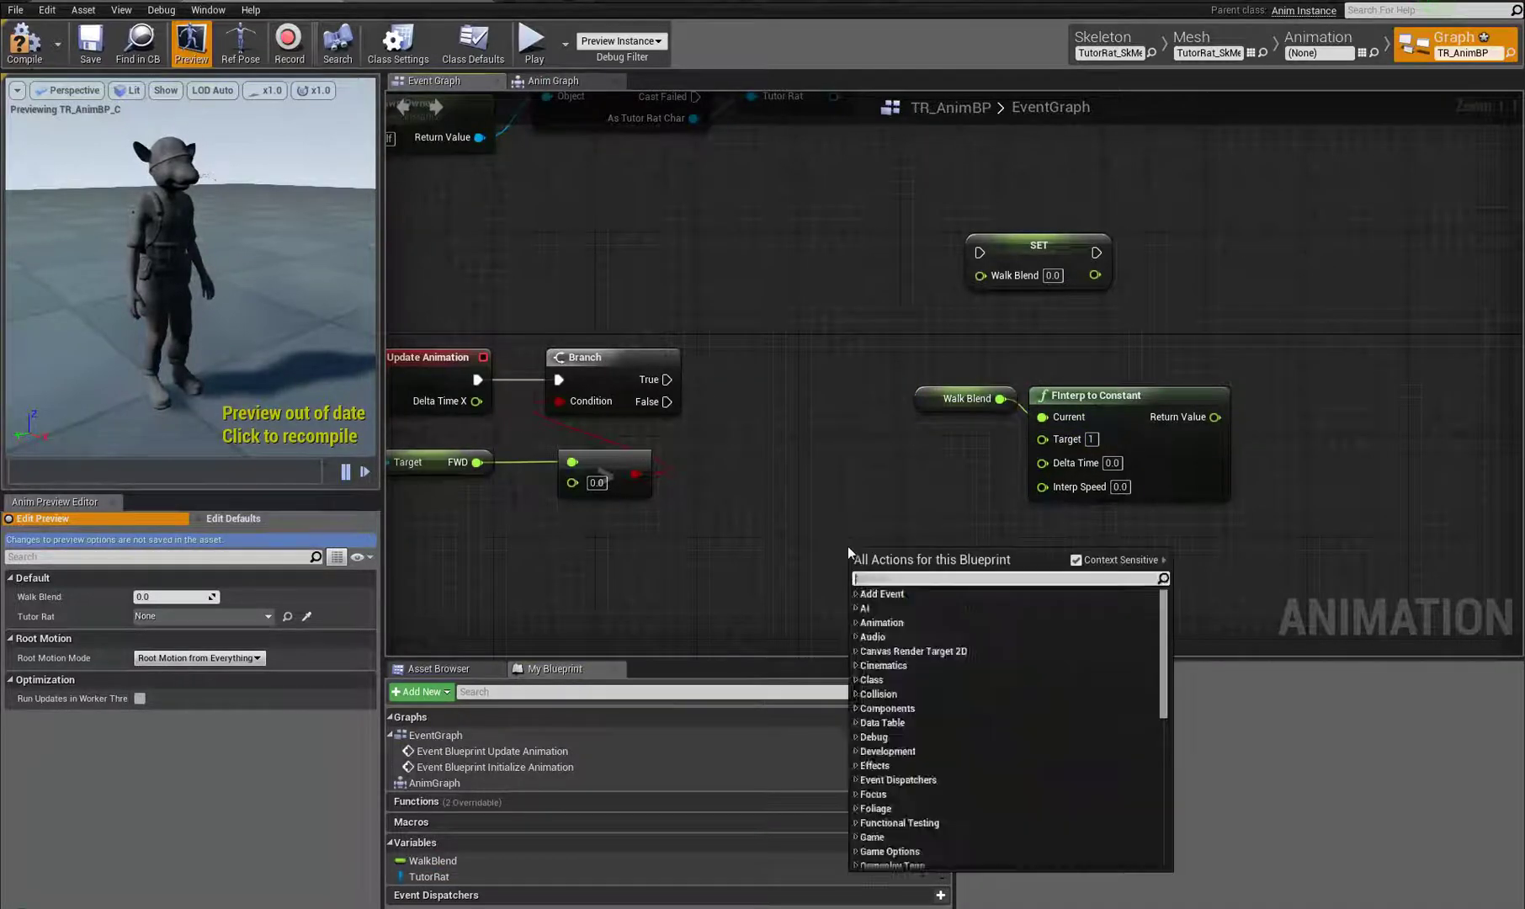
pyautogui.write('delta')
pyautogui.click(974, 731)
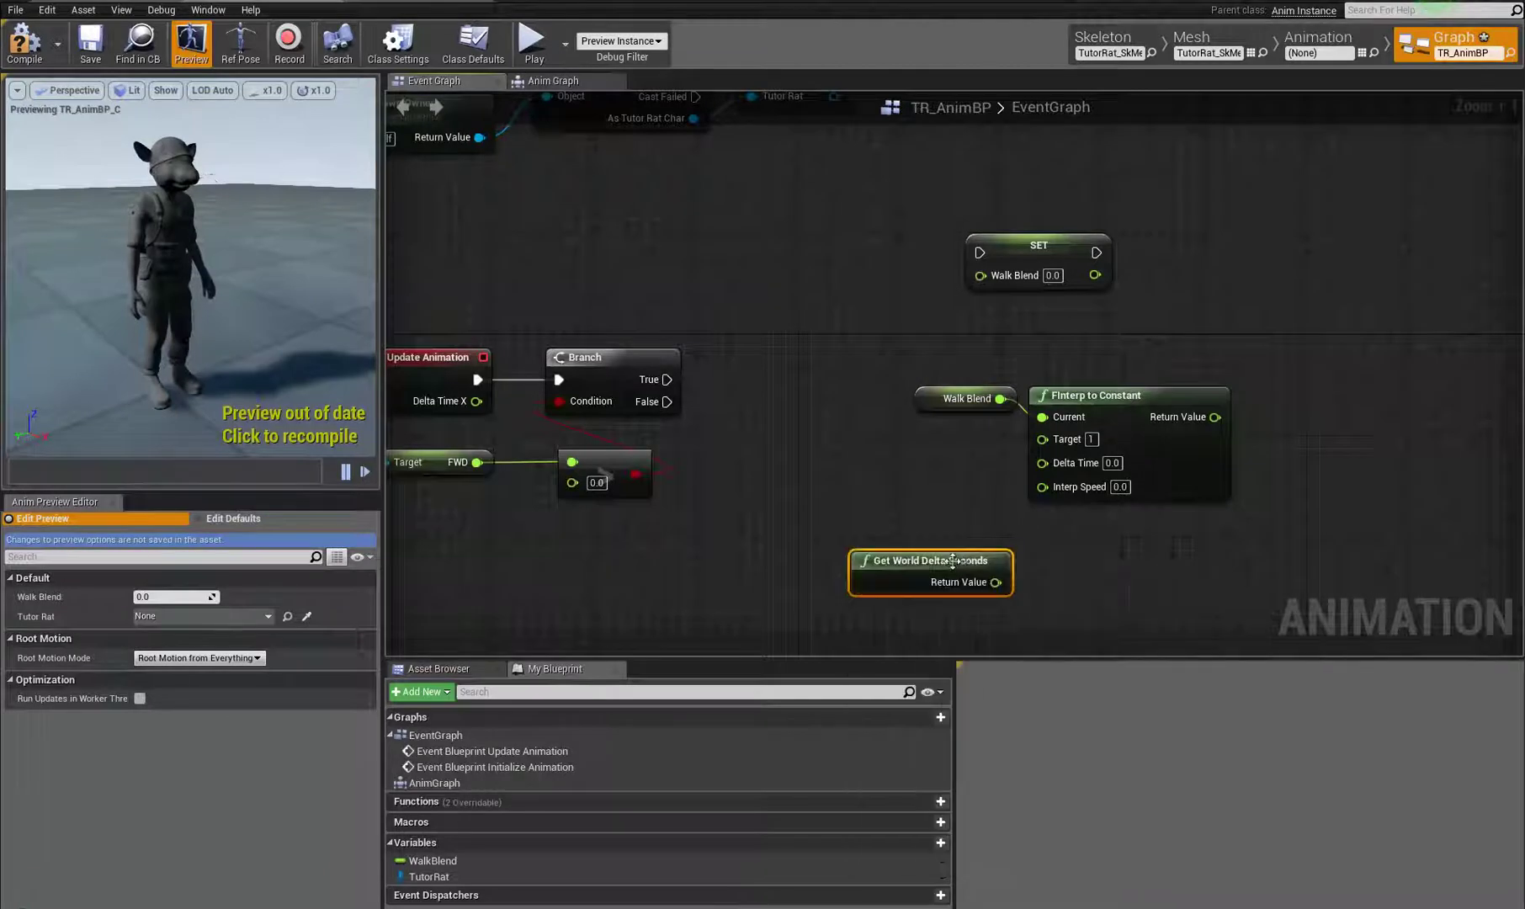
pyautogui.moveTo(948, 562); pyautogui.dragTo(1066, 515)
pyautogui.click(1120, 483)
pyautogui.write('1')
pyautogui.press('Return')
# Step: Feed FInterp to Constant's return value into Set Walk Blend, move the Set above the interp nodes, and run it from Branch True
pyautogui.click(964, 398)
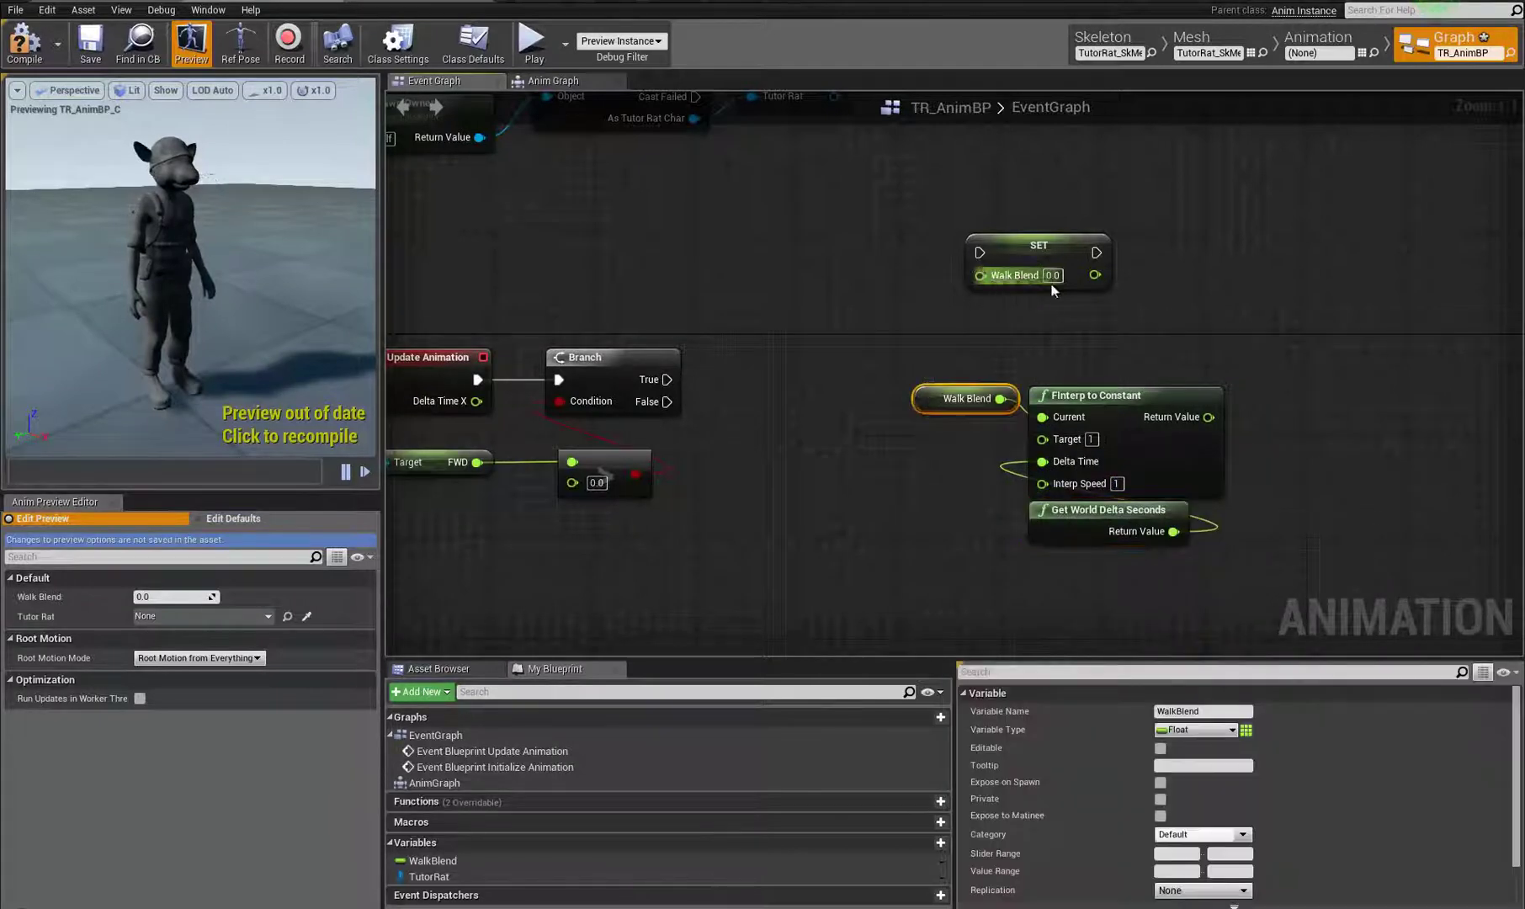
pyautogui.moveTo(981, 276); pyautogui.dragTo(1209, 417)
pyautogui.moveTo(931, 621); pyautogui.dragTo(1093, 304)
pyautogui.moveTo(900, 562); pyautogui.dragTo(1090, 231)
pyautogui.moveTo(670, 379); pyautogui.dragTo(814, 421, button='right')
pyautogui.moveTo(814, 422); pyautogui.dragTo(1127, 294)
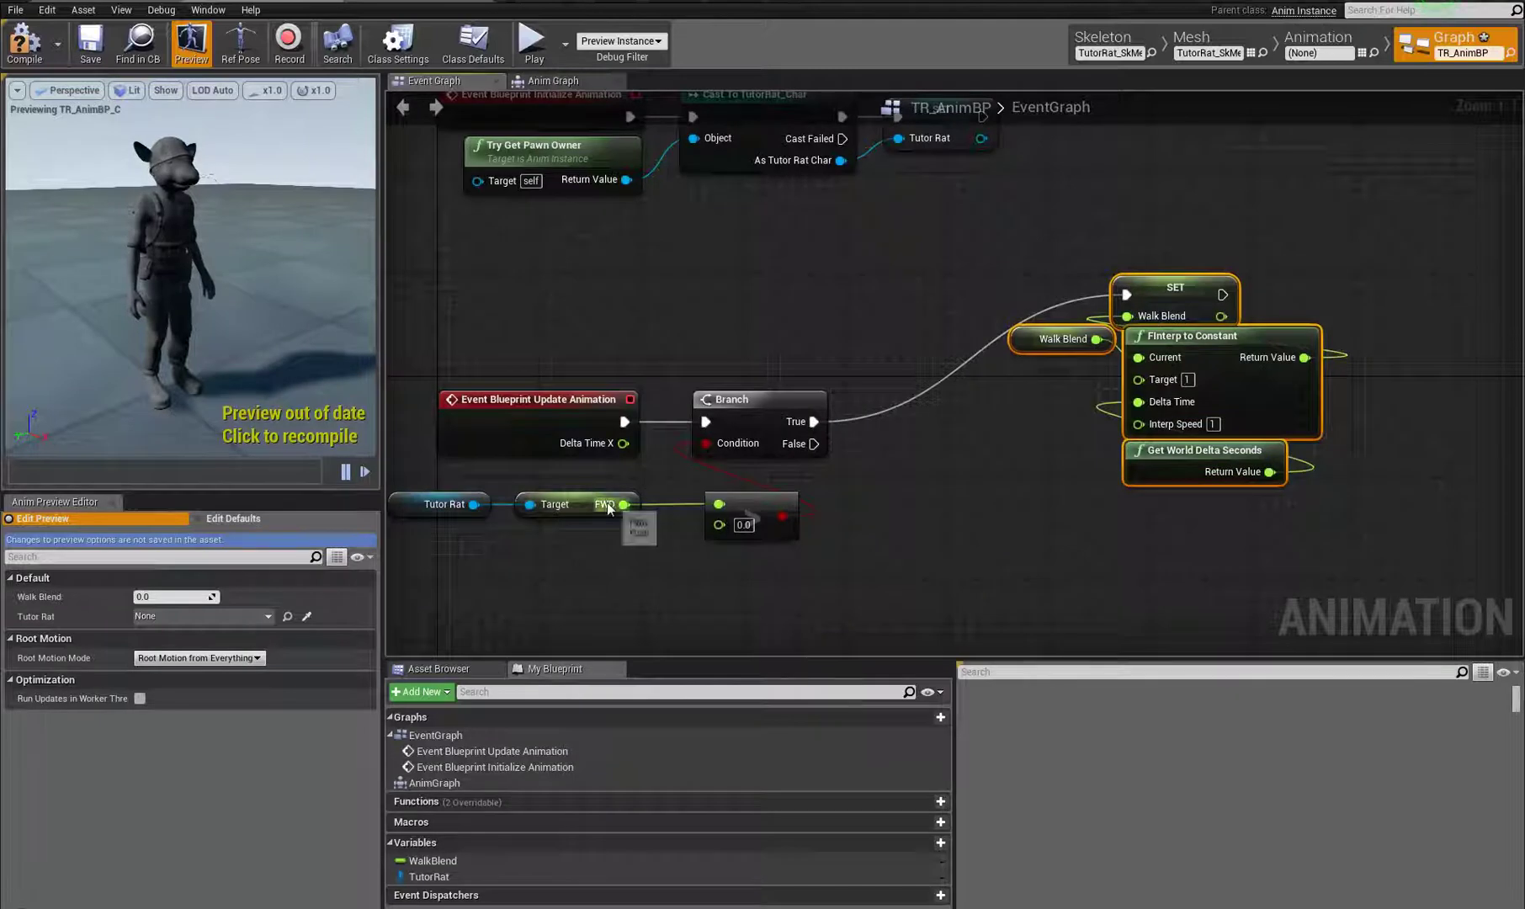
# Step: Tuck the greater-than comparison under the Branch and shift the interp group up, leaving a gap beneath its Set Walk Blend node
pyautogui.moveTo(773, 518); pyautogui.dragTo(758, 490)
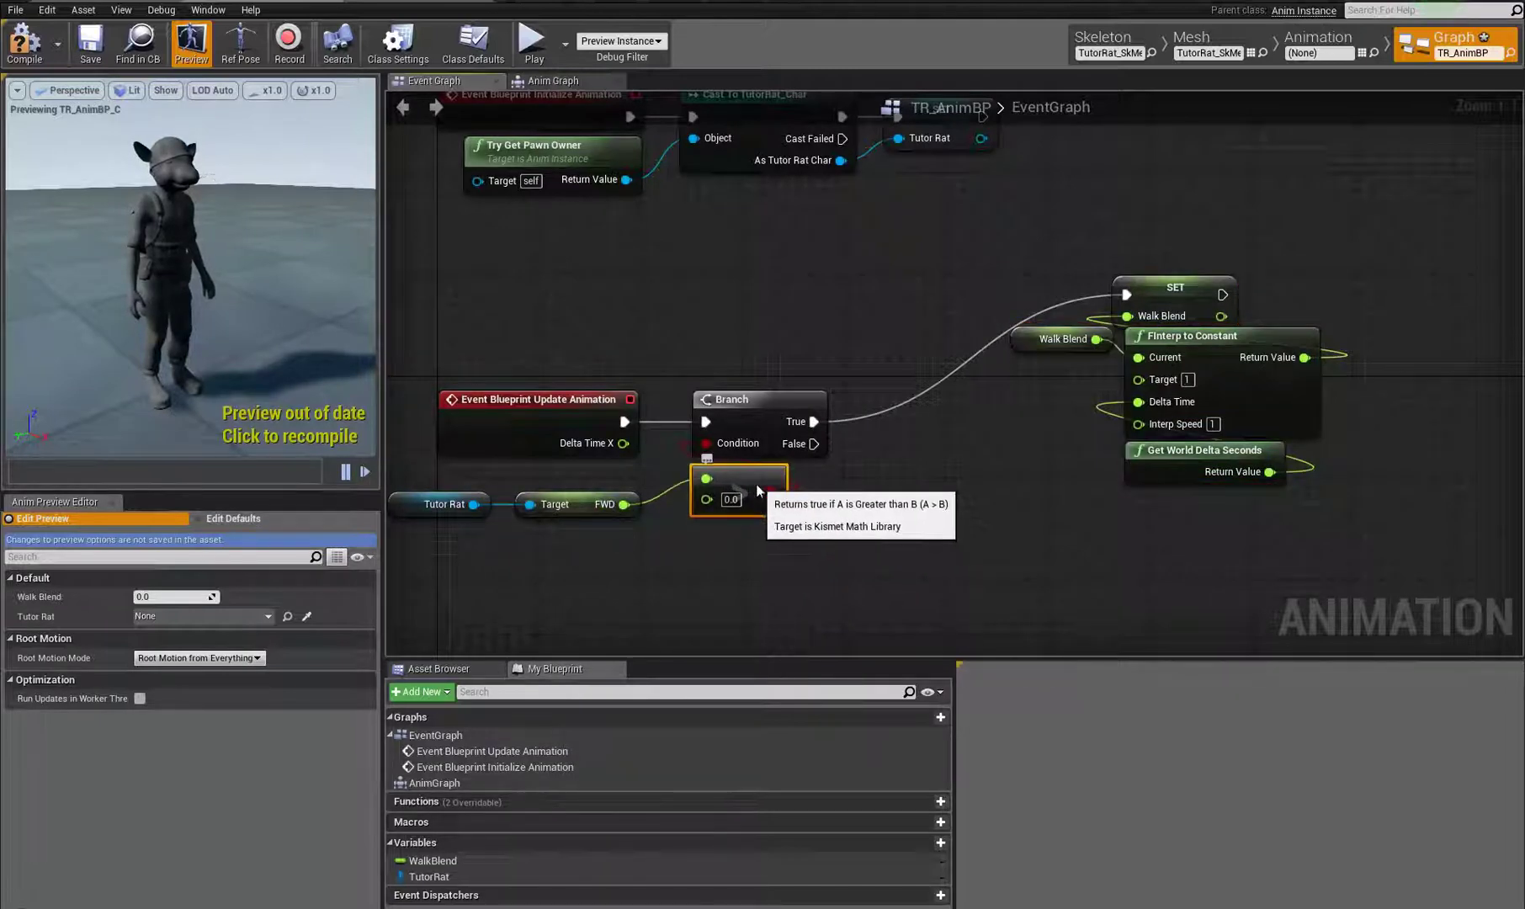
pyautogui.moveTo(997, 531); pyautogui.dragTo(917, 528, button='right')
pyautogui.moveTo(906, 556); pyautogui.dragTo(1166, 277)
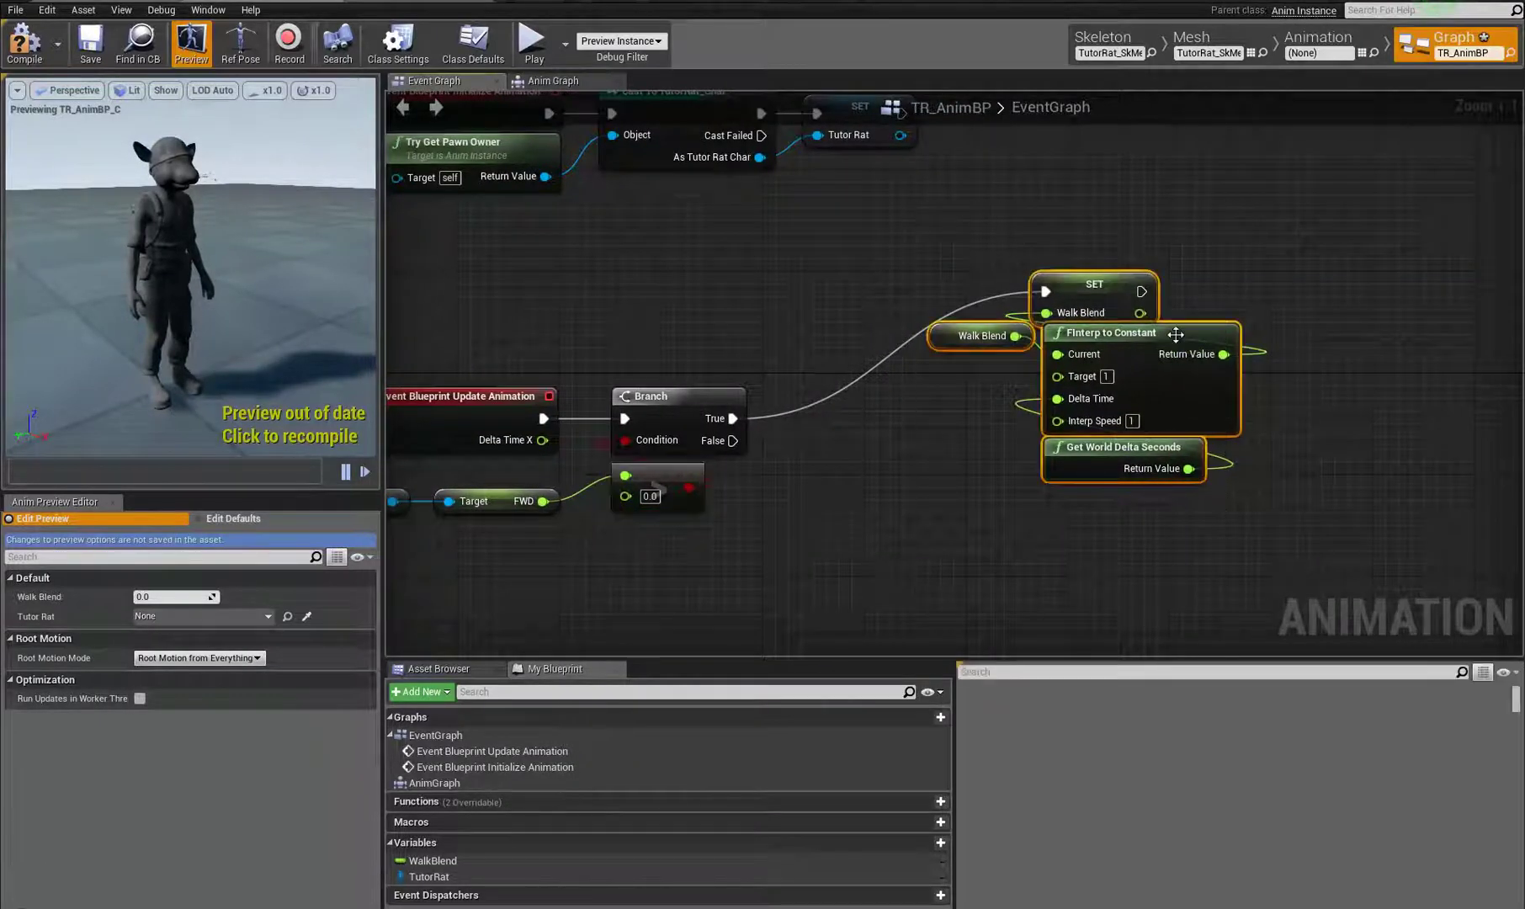
pyautogui.moveTo(1175, 334); pyautogui.dragTo(1217, 302)
pyautogui.moveTo(1127, 245); pyautogui.dragTo(1152, 214)
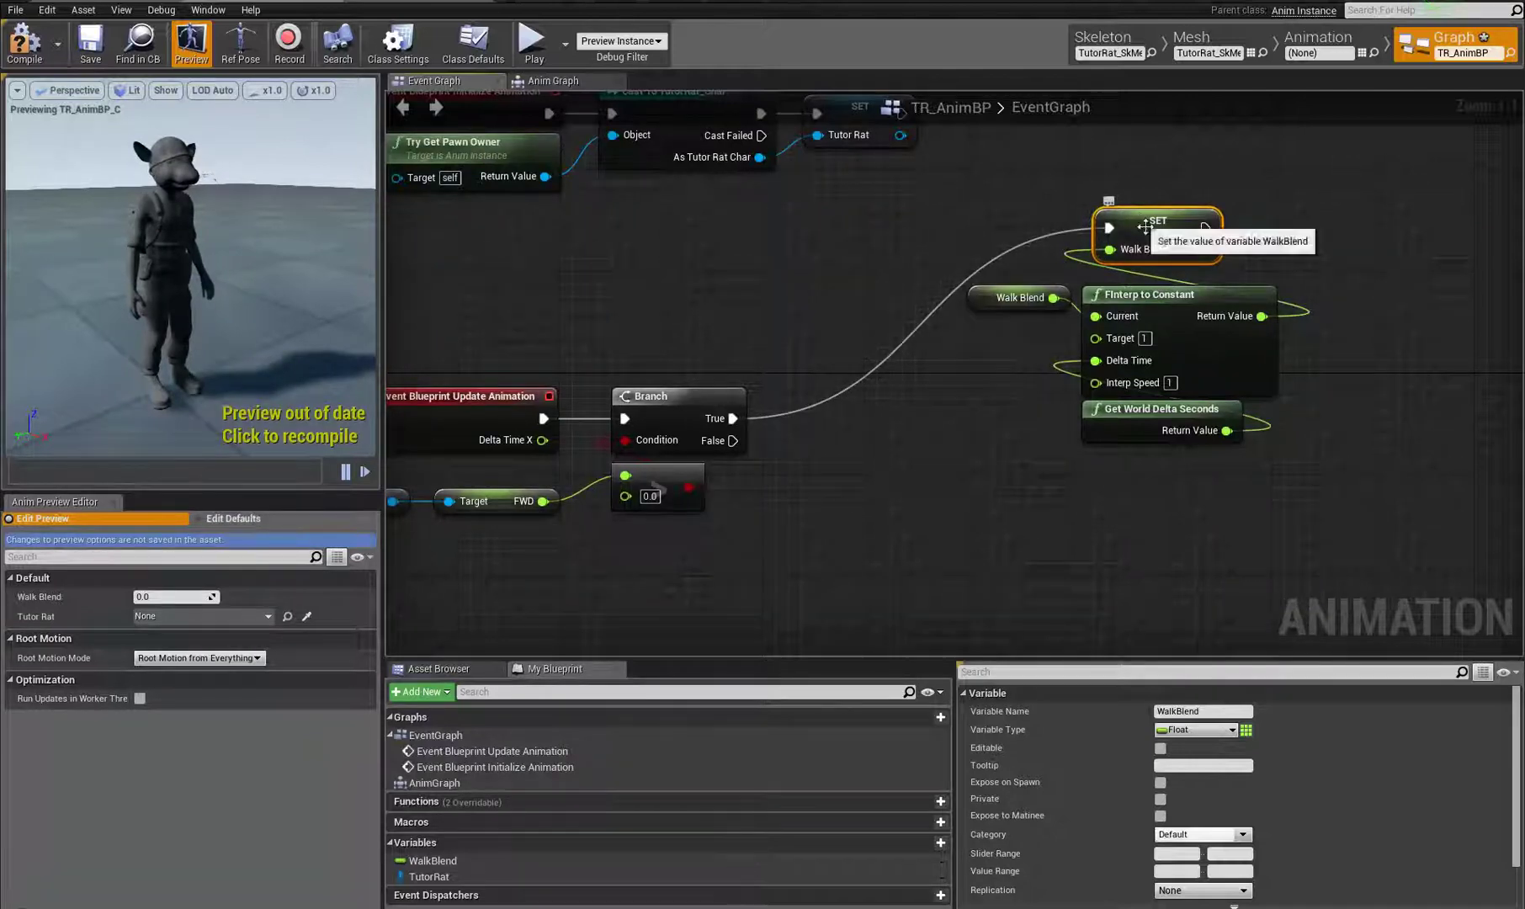
pyautogui.click(1190, 296)
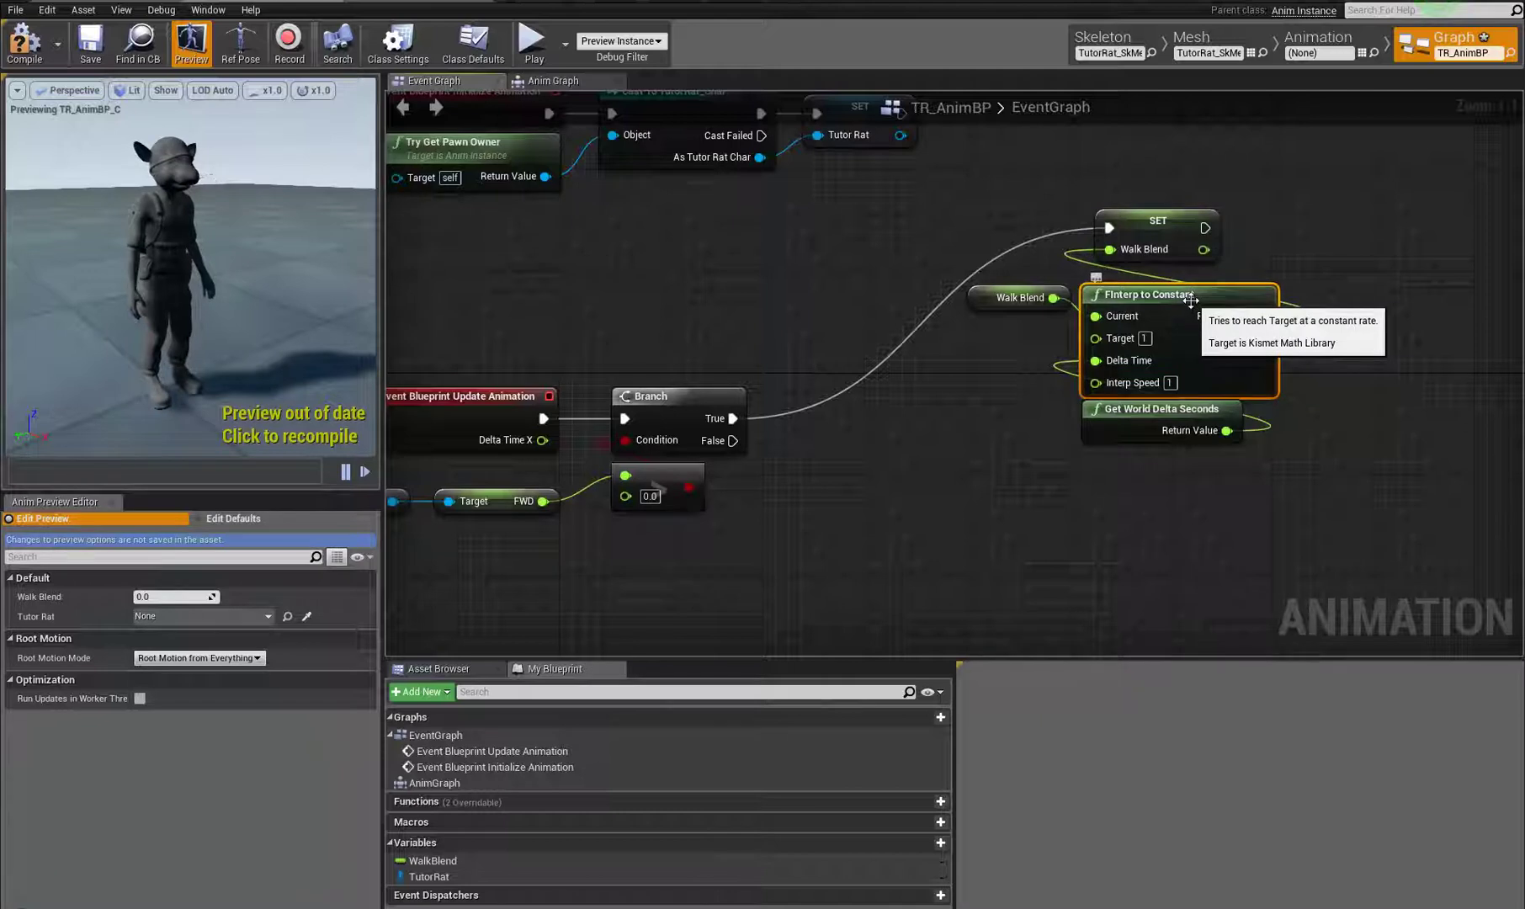
pyautogui.click(1158, 220)
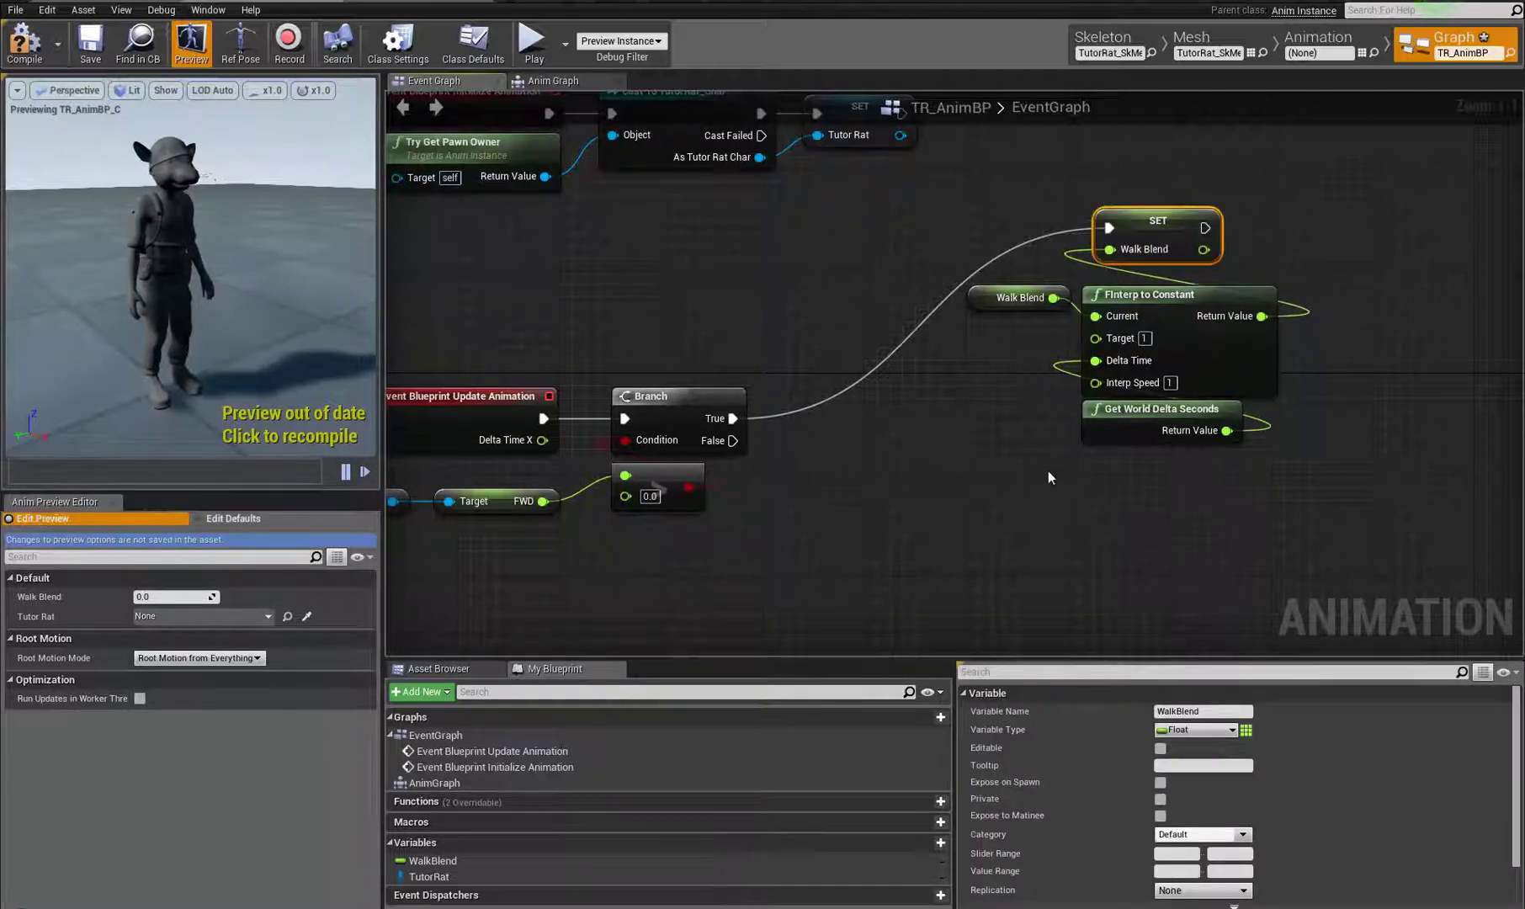
# Step: Duplicate the Set Walk Blend interp group below the original, run it from Branch False, and set the copy's Target to 0
pyautogui.moveTo(1032, 496); pyautogui.dragTo(1204, 234)
pyautogui.hotkey('ctrl', 'w')
pyautogui.moveTo(1385, 350); pyautogui.dragTo(1143, 495)
pyautogui.moveTo(823, 524); pyautogui.dragTo(799, 360, button='right')
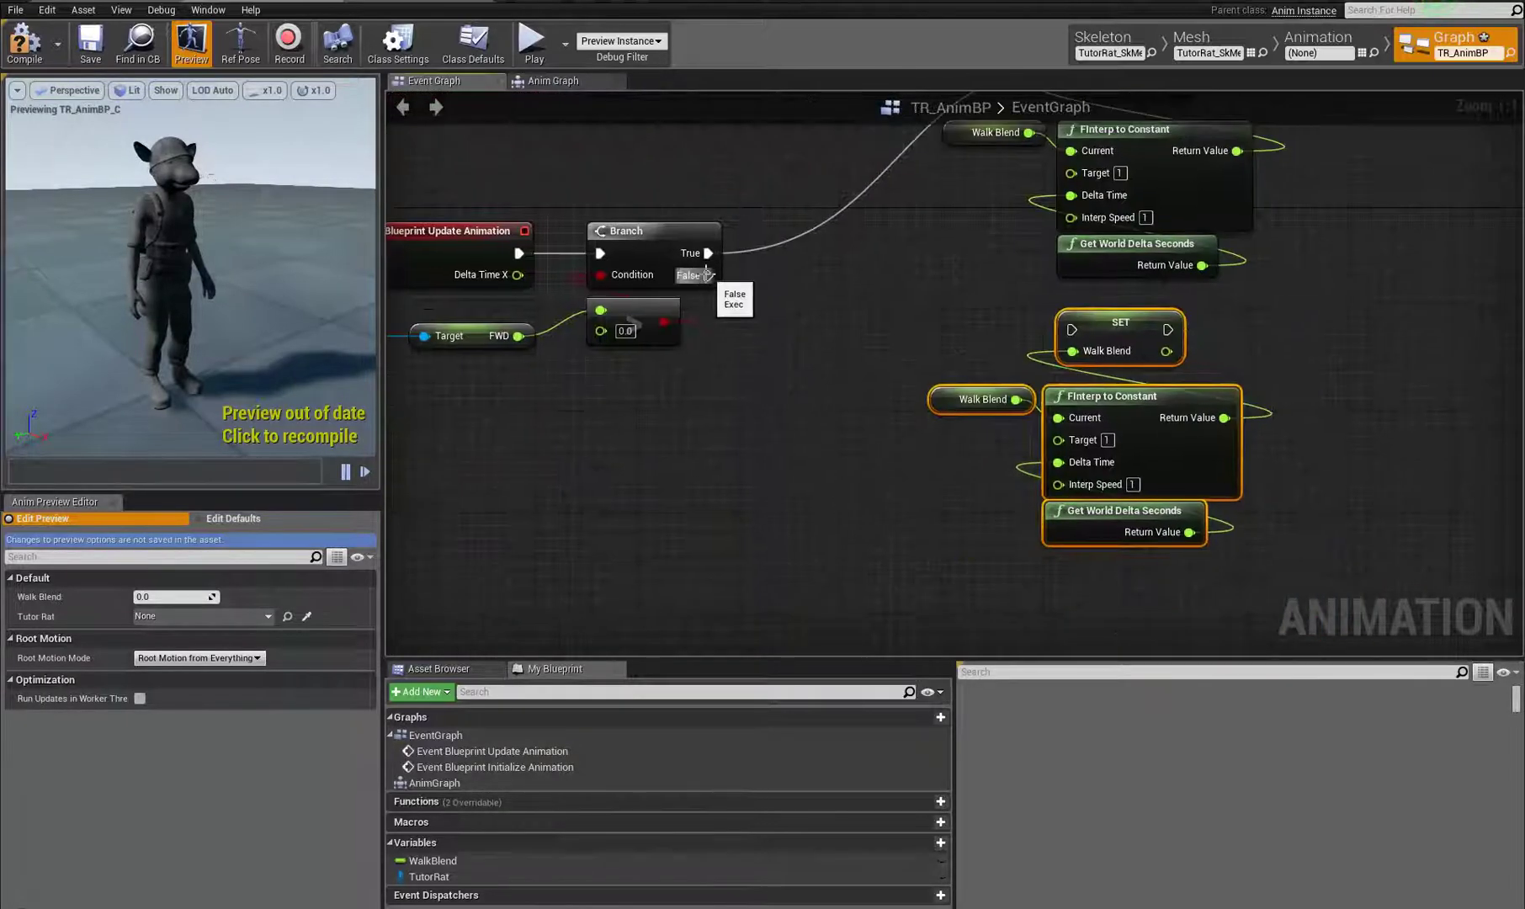
pyautogui.moveTo(706, 275); pyautogui.dragTo(1072, 329)
pyautogui.click(1107, 440)
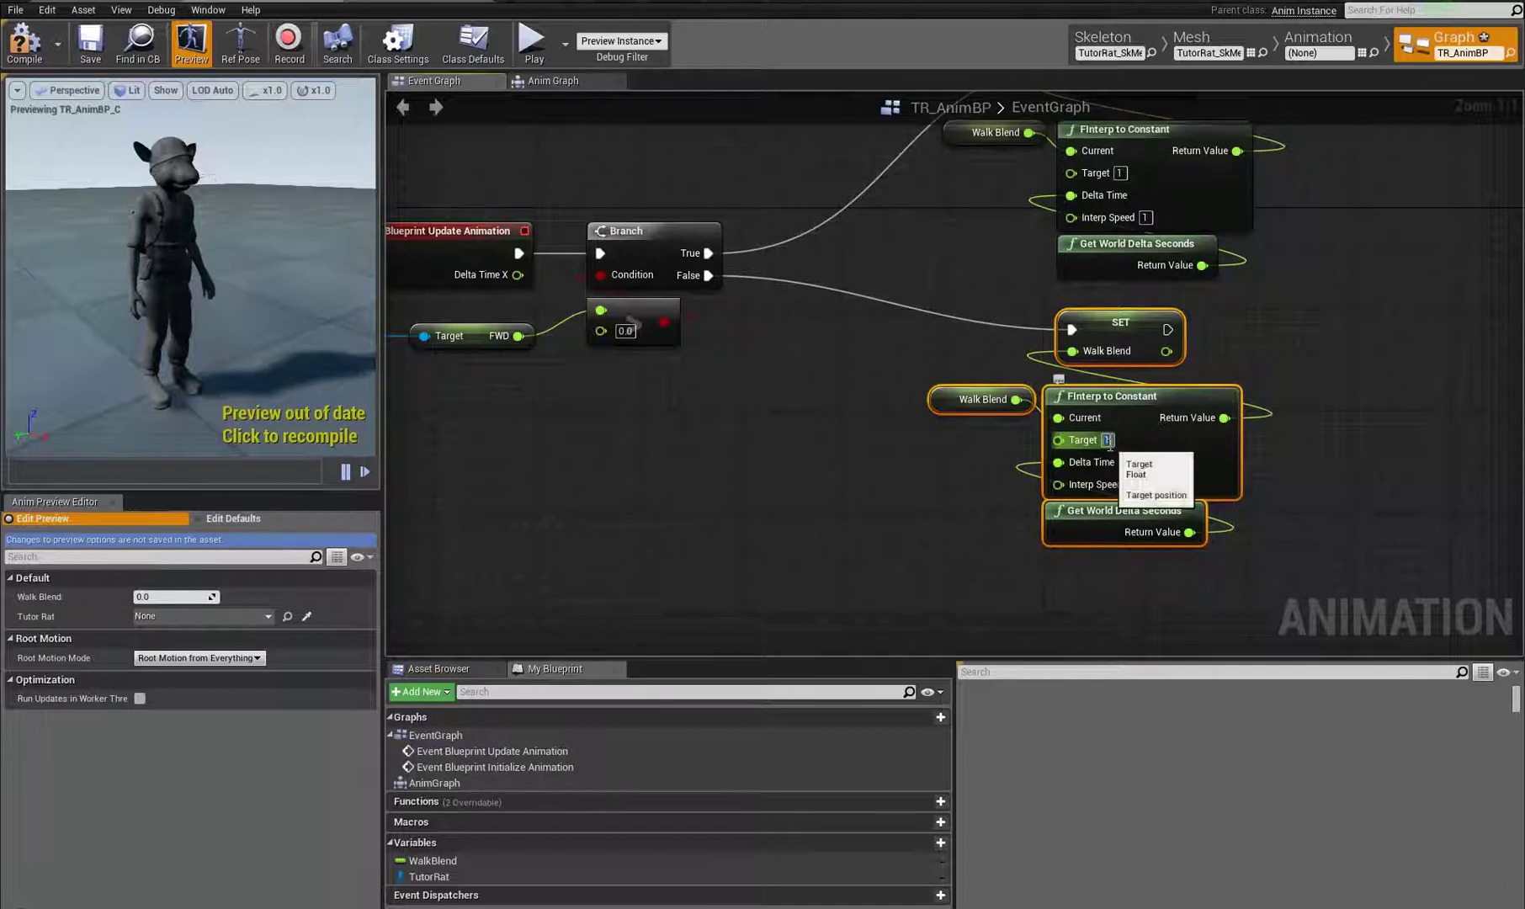
pyautogui.write('0')
pyautogui.click(698, 470)
# Step: Compile and save TR_AnimBP, and view the idle and walk blend in its anim graph
pyautogui.moveTo(707, 377); pyautogui.dragTo(799, 449, button='right')
pyautogui.click(23, 42)
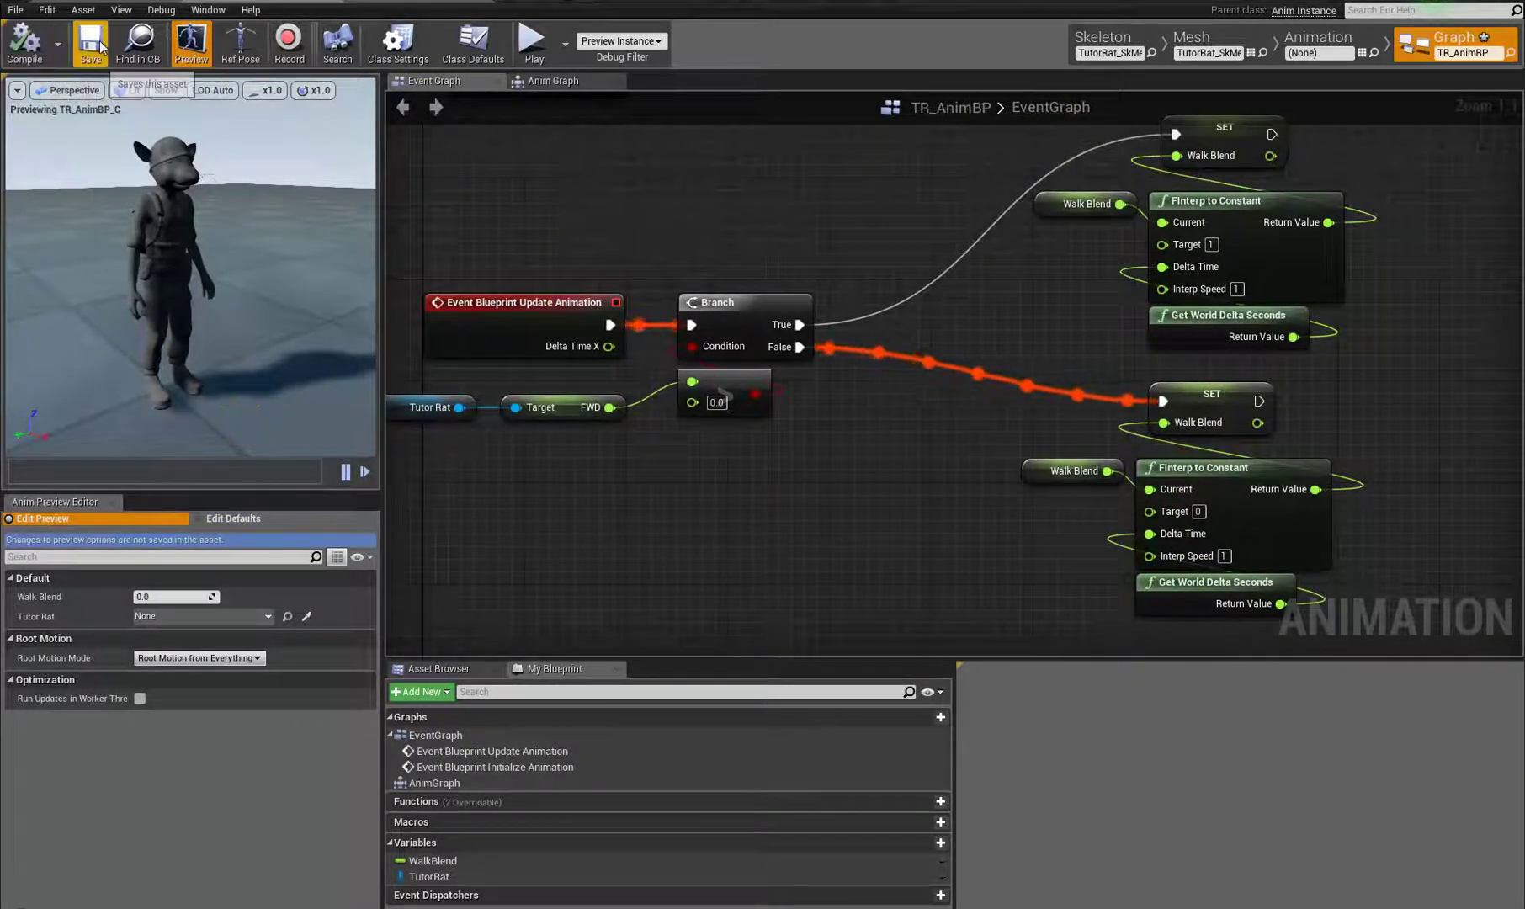
pyautogui.moveTo(861, 496); pyautogui.dragTo(904, 479, button='right')
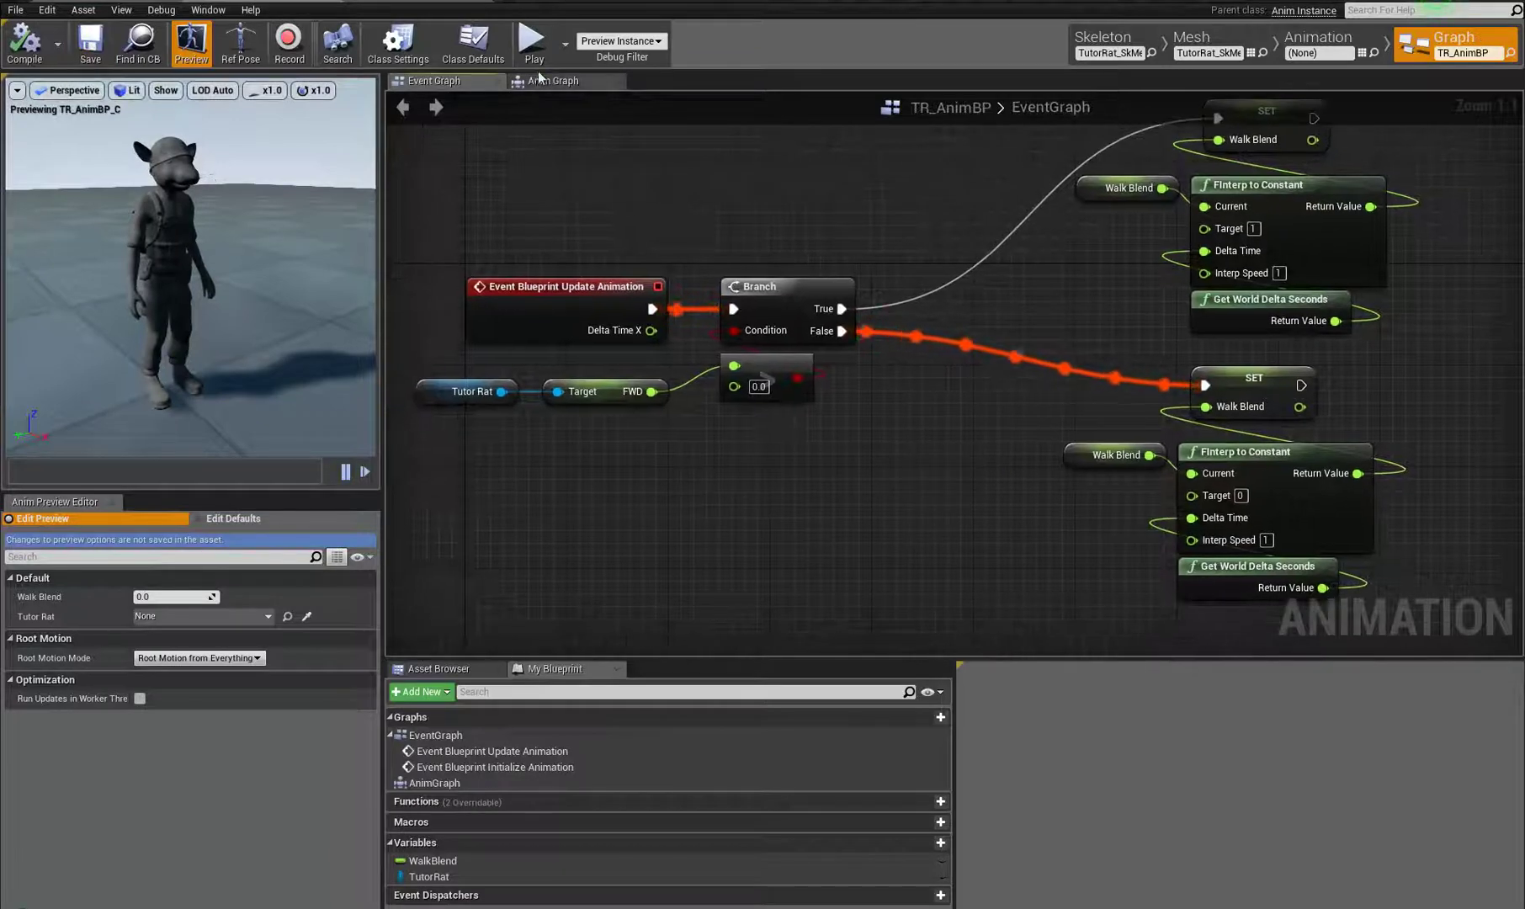
pyautogui.click(553, 80)
pyautogui.moveTo(792, 560); pyautogui.dragTo(837, 580, button='right')
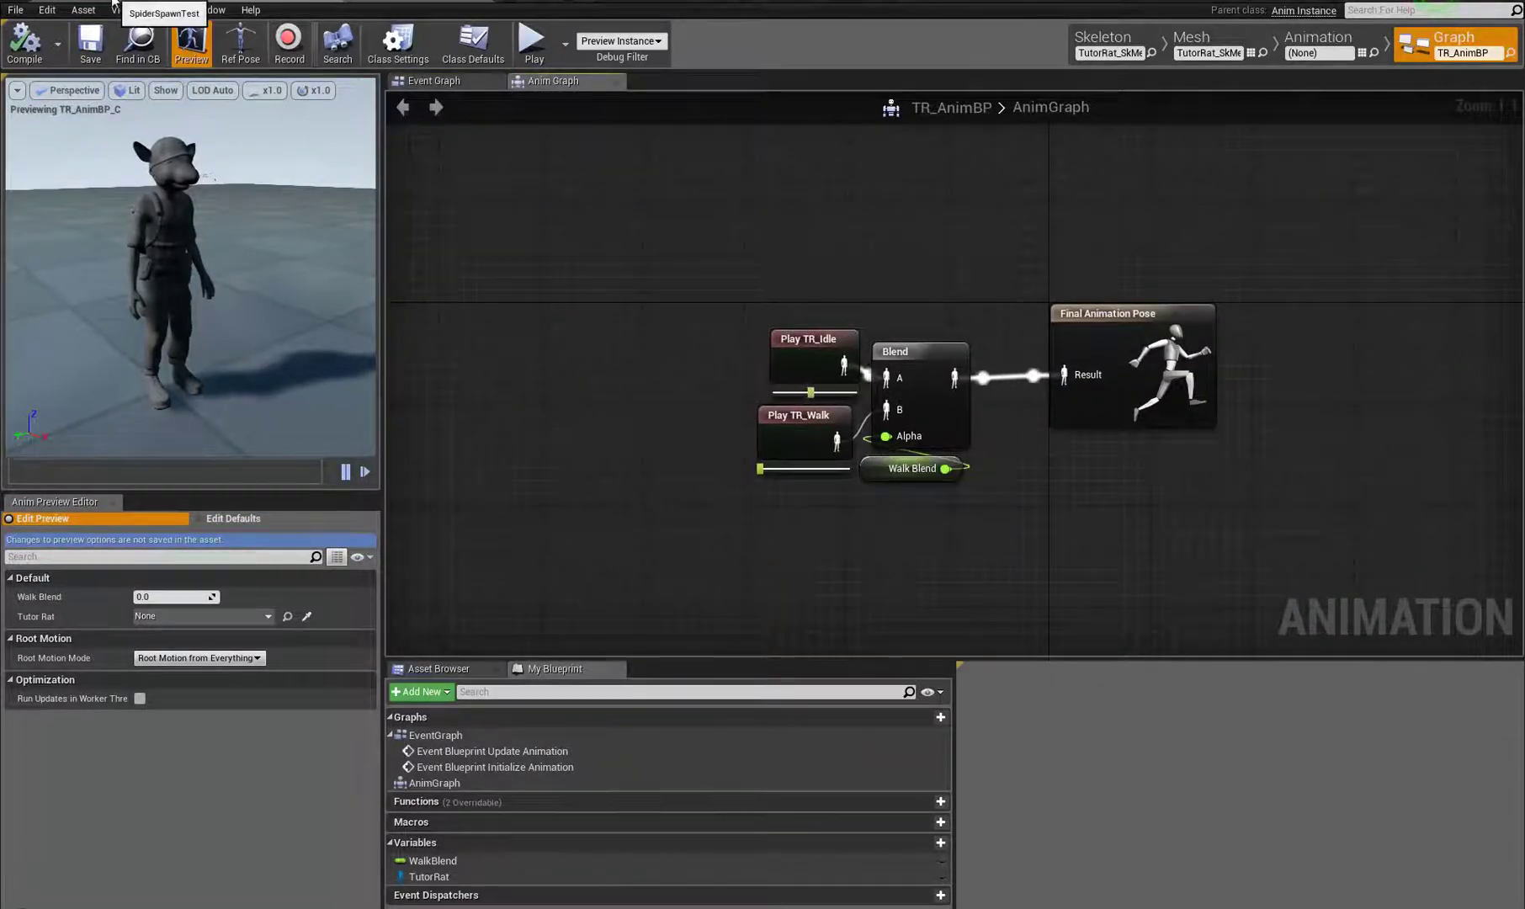
# Step: Compile TutorRat_Char and set the SpiderSpawnTest level's Default Pawn Class to TutorRat_Char
pyautogui.click(385, 3)
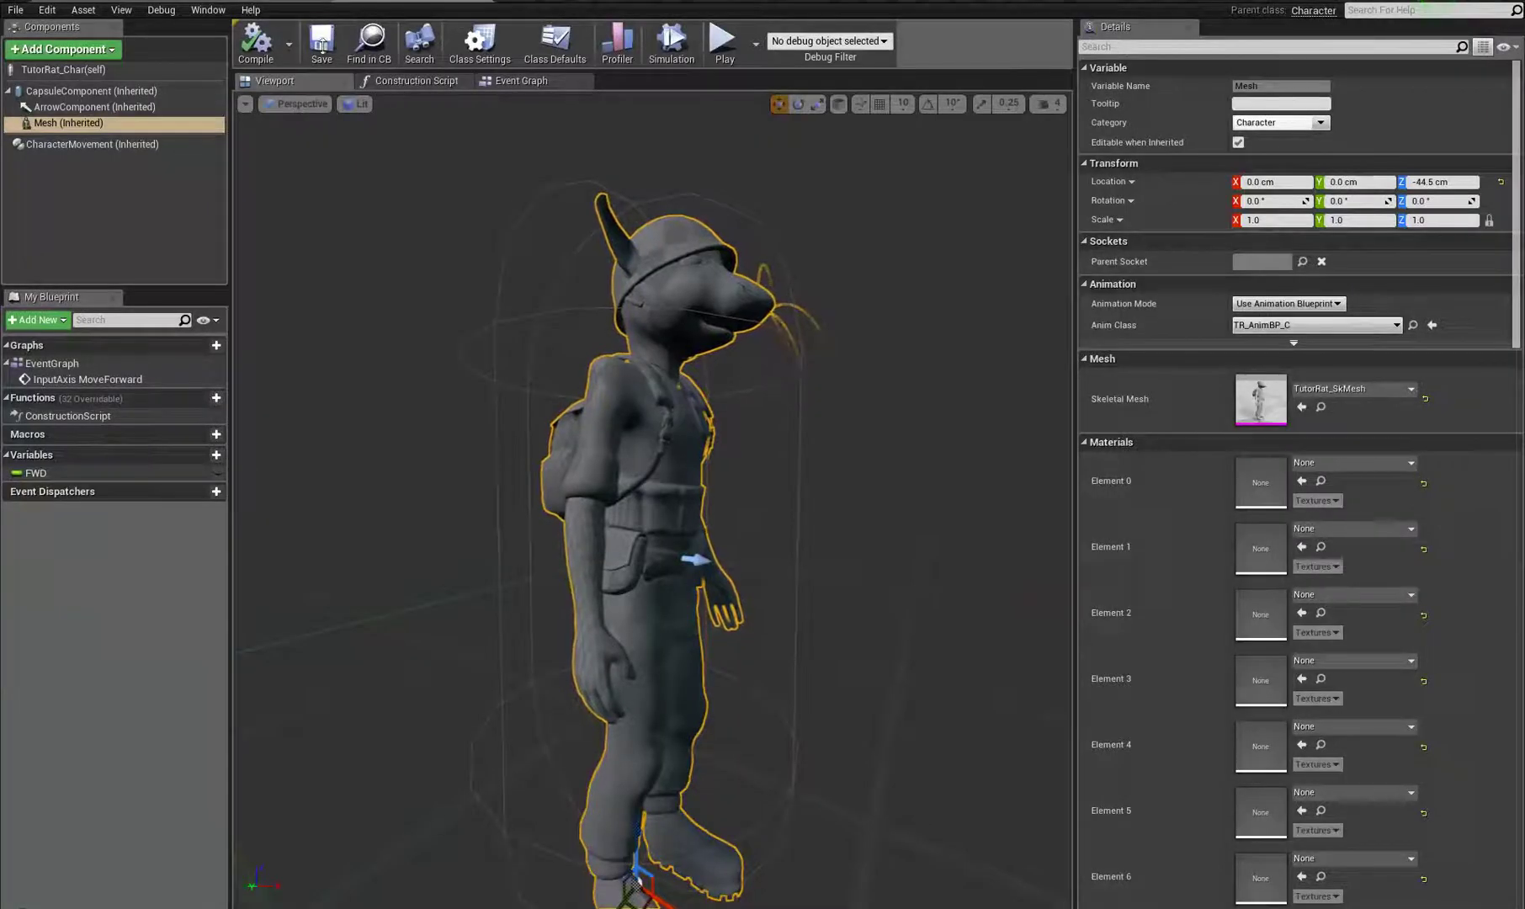
pyautogui.click(264, 55)
pyautogui.click(119, 4)
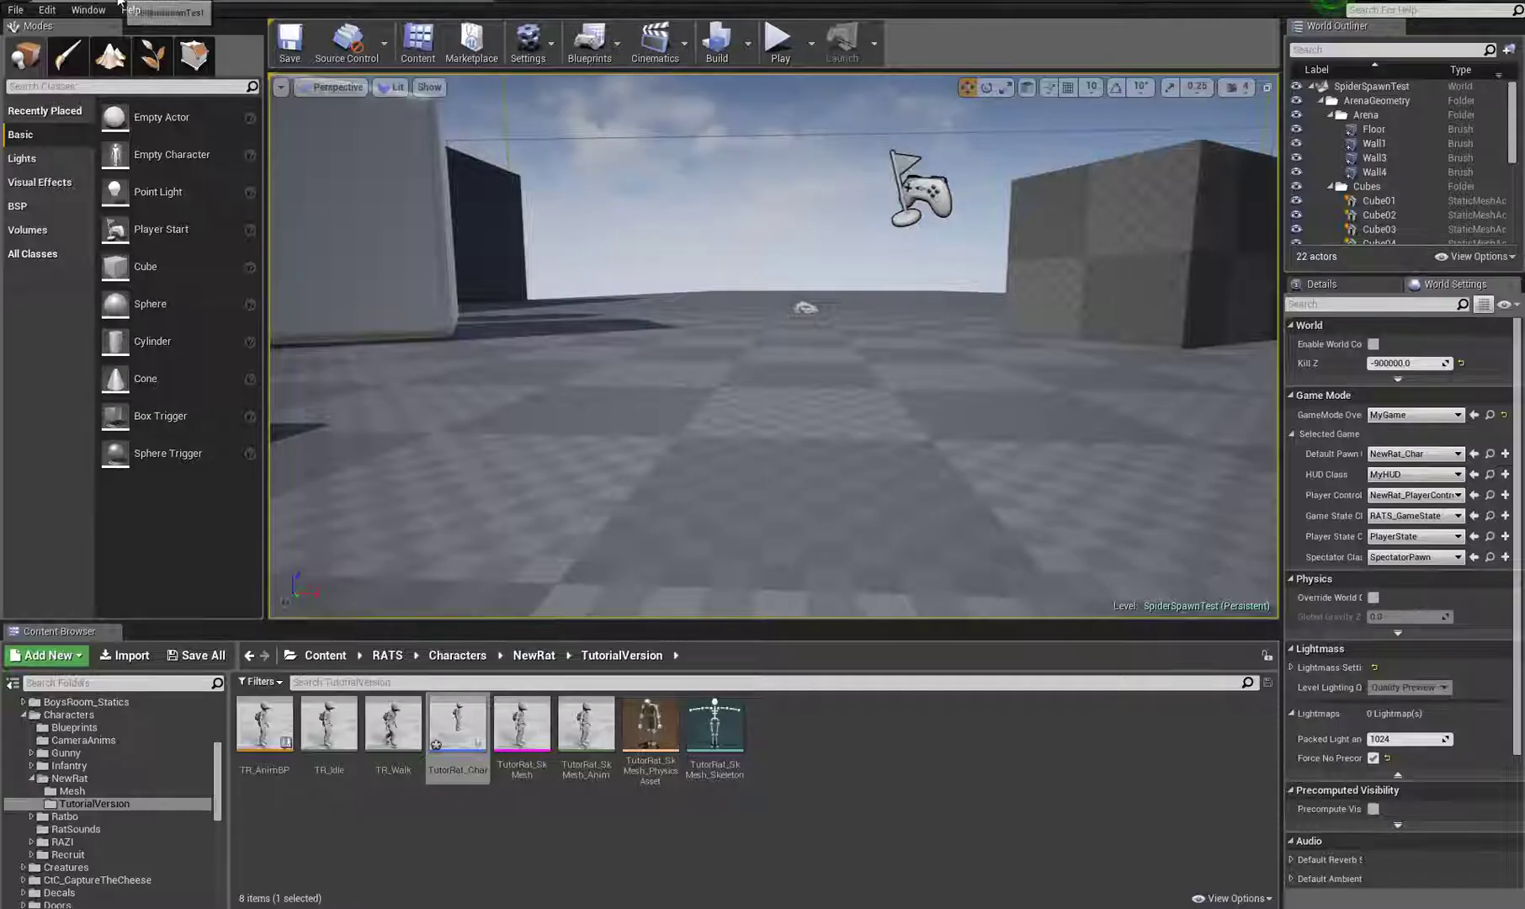
pyautogui.moveTo(823, 342); pyautogui.dragTo(724, 379, button='right')
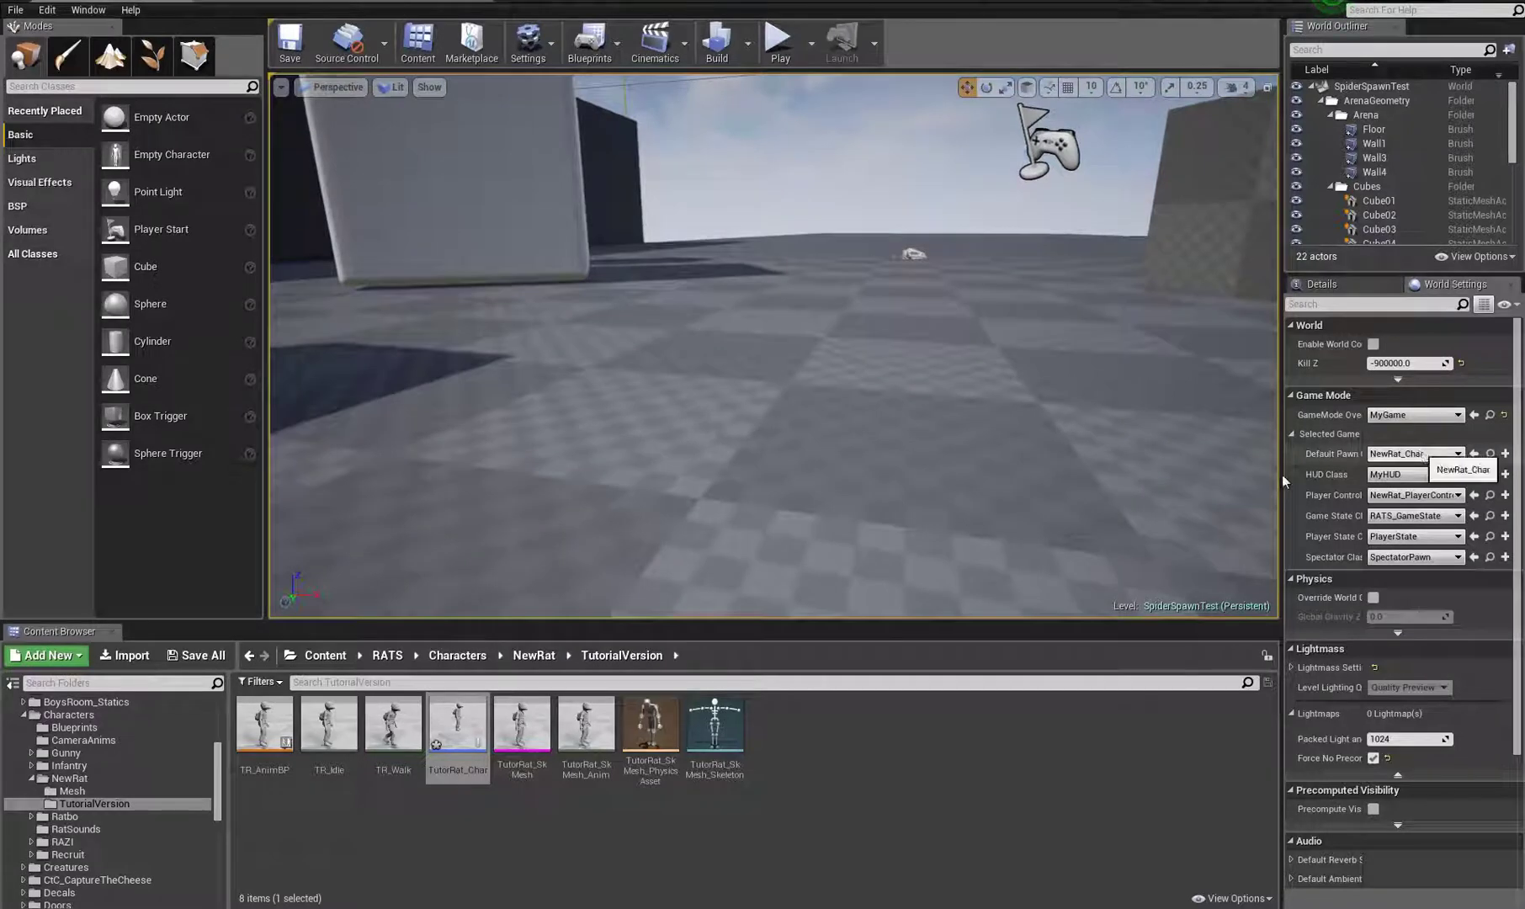
pyautogui.click(1415, 453)
pyautogui.write('ttut')
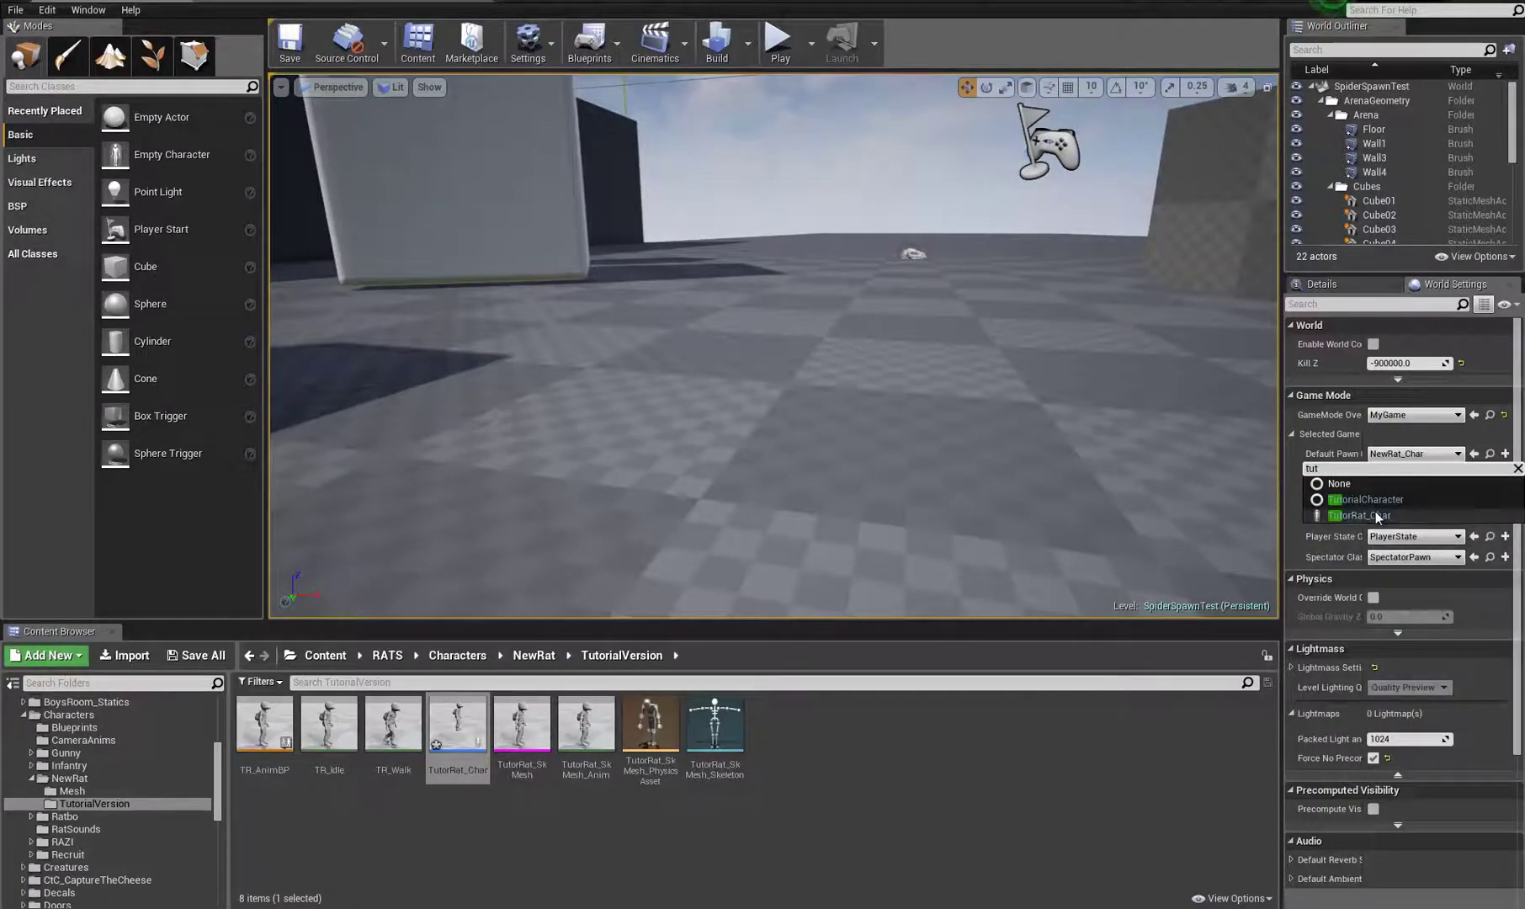
pyautogui.click(1375, 510)
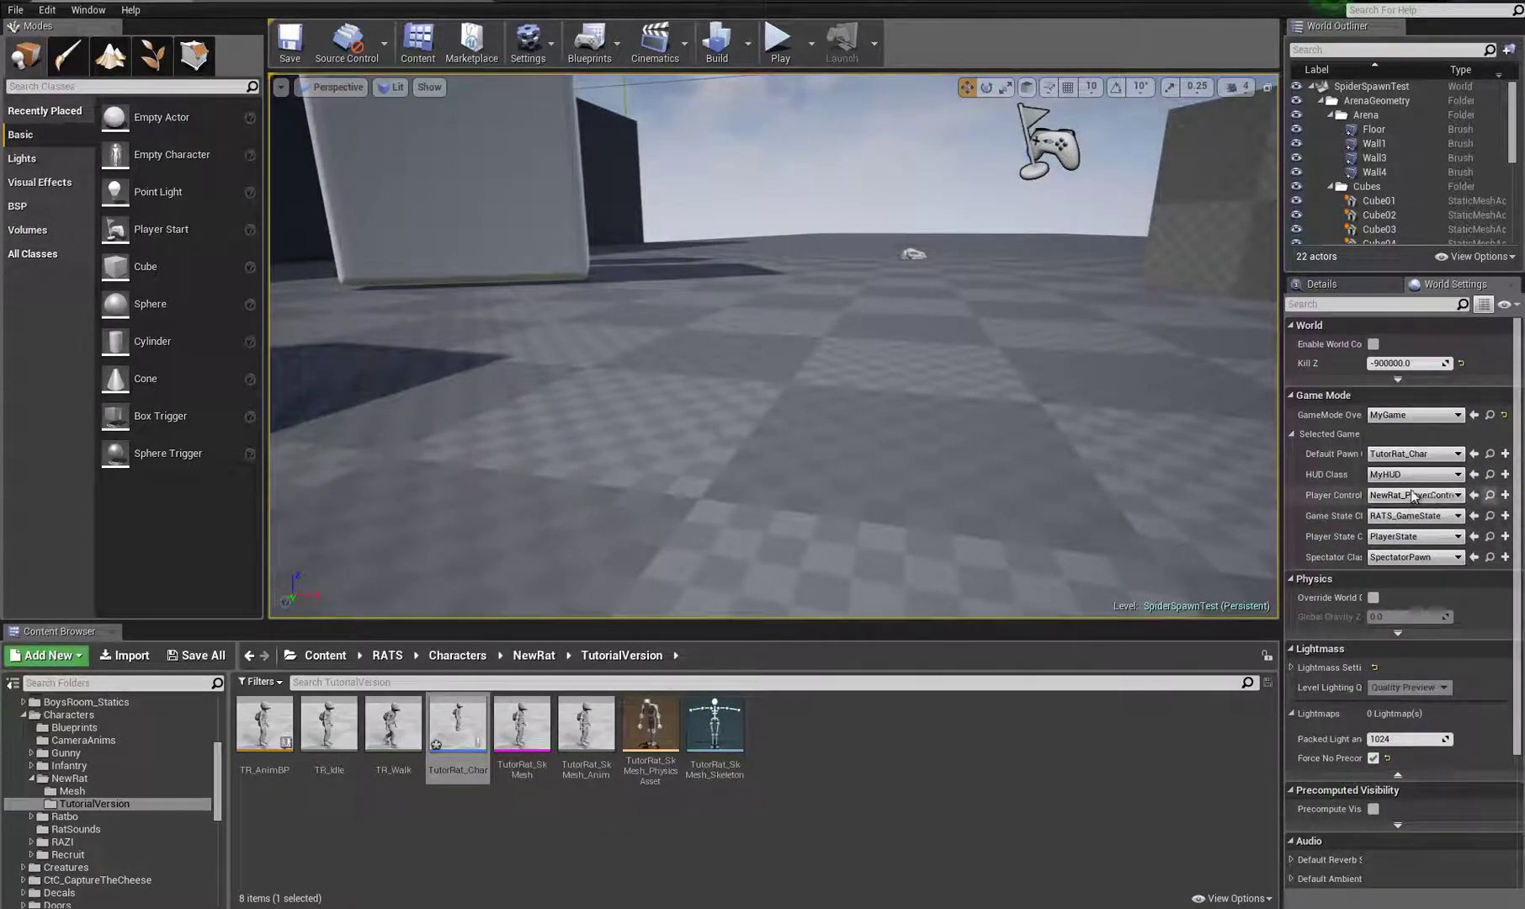
# Step: Run the level from the editor to test the TutorRat_Char pawn, stop it, and look over the player start
pyautogui.moveTo(925, 404); pyautogui.dragTo(1153, 395, button='right')
pyautogui.moveTo(1271, 471); pyautogui.dragTo(1250, 471, button='right')
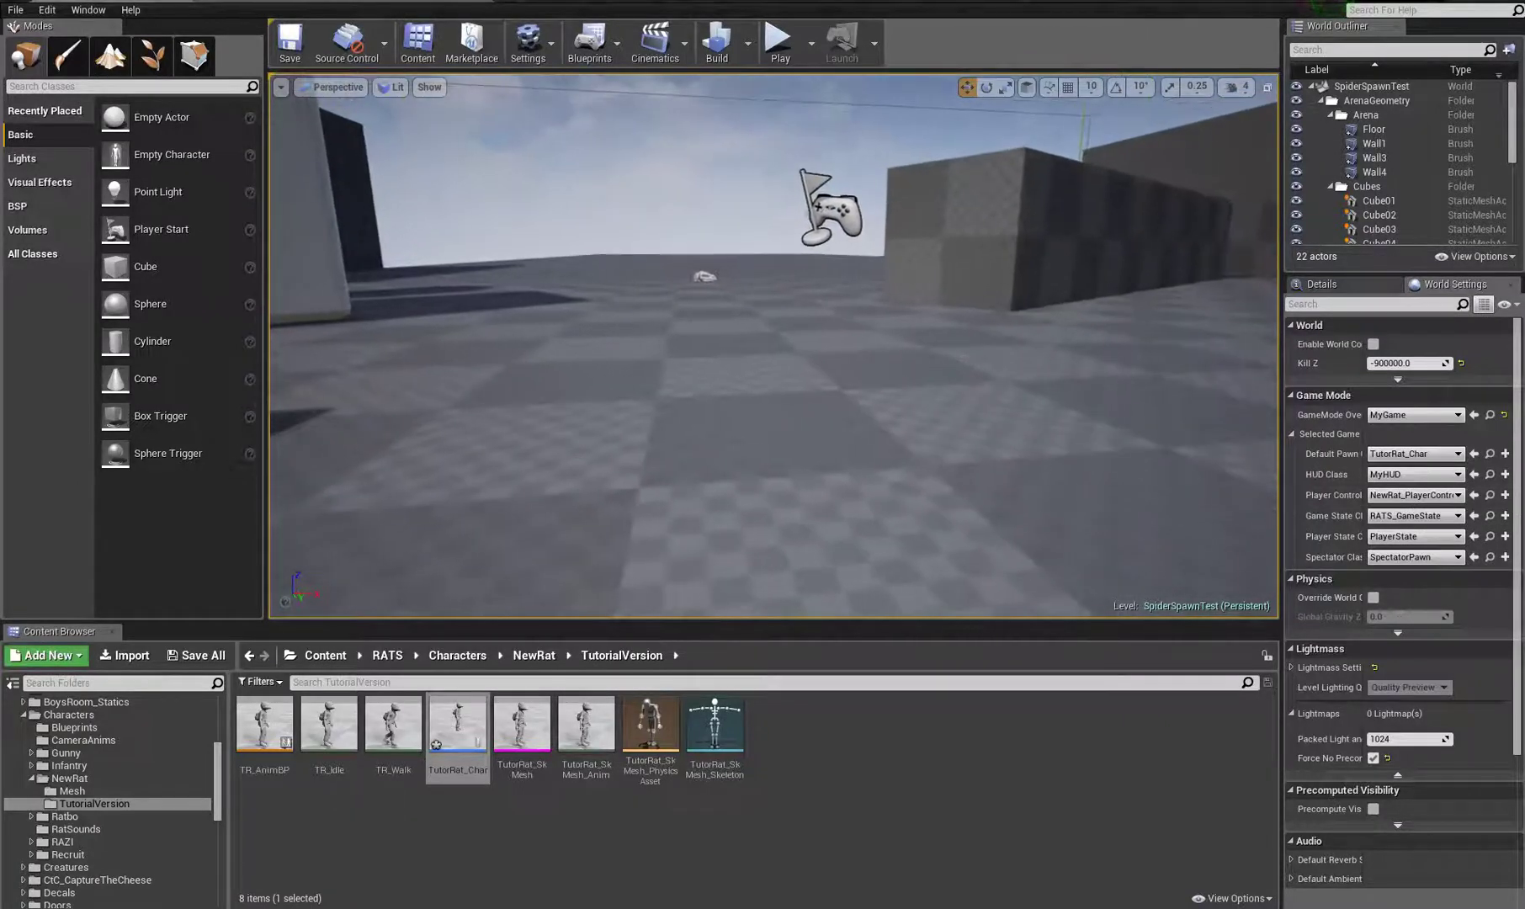
pyautogui.click(779, 40)
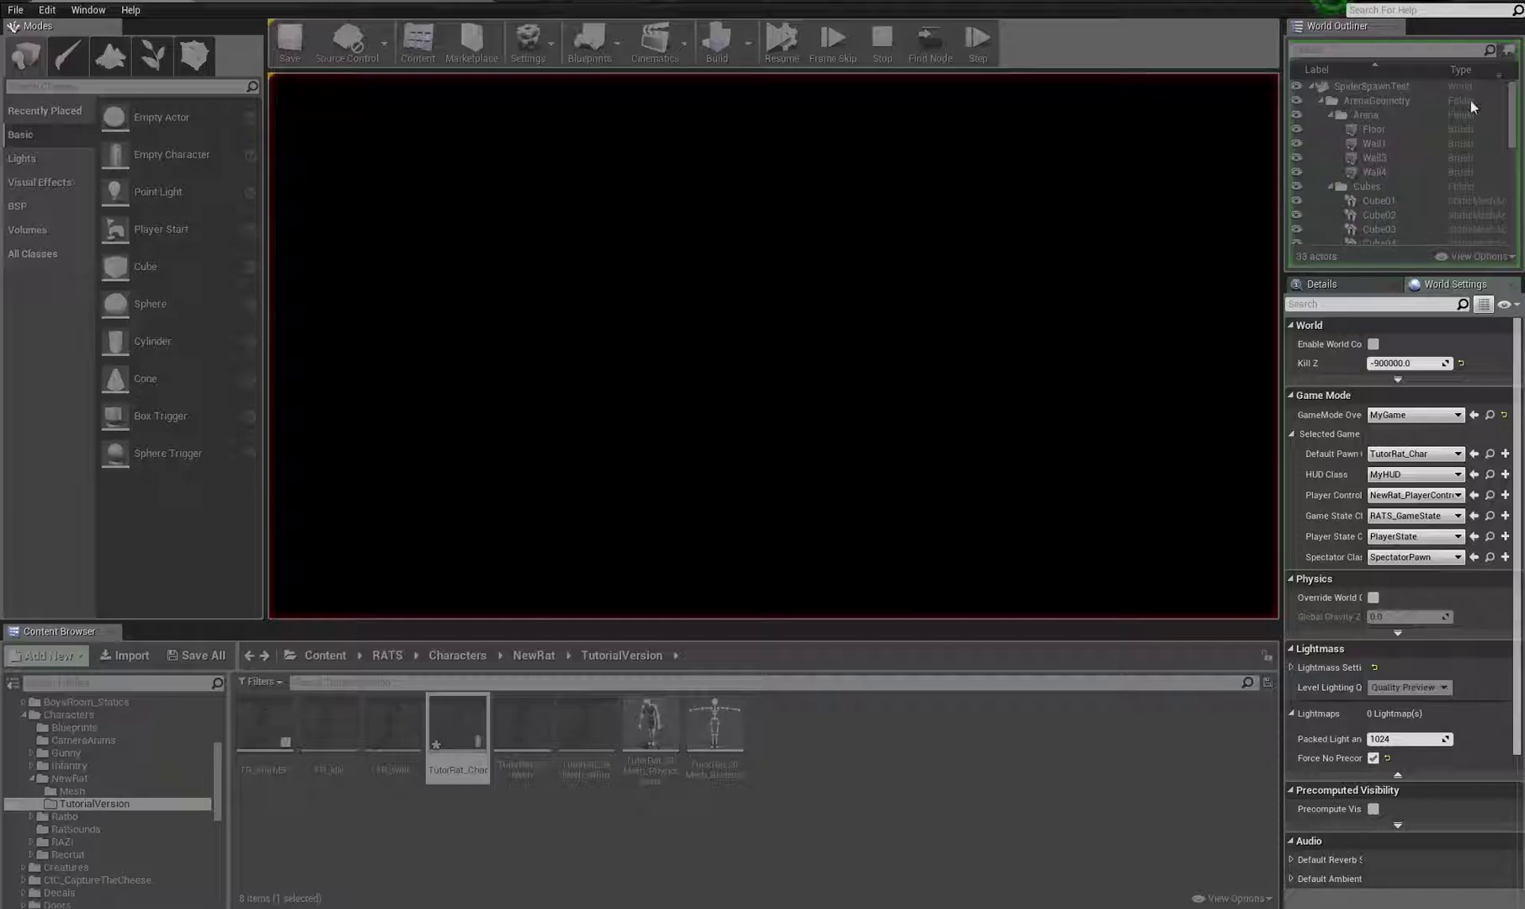
pyautogui.press('Escape')
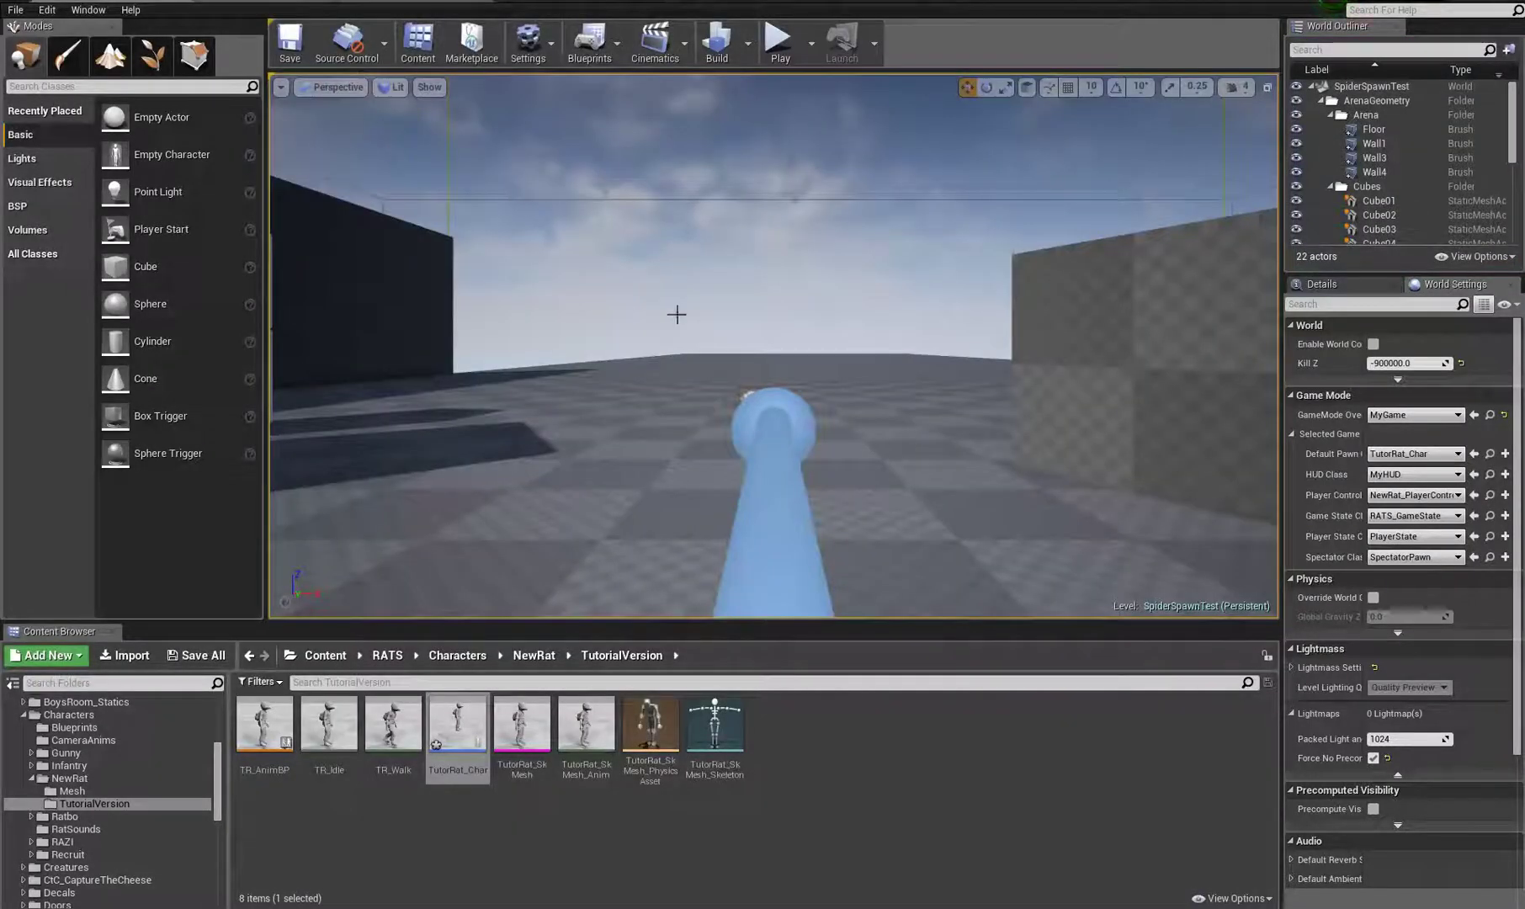
pyautogui.moveTo(603, 319); pyautogui.dragTo(396, 362, button='right')
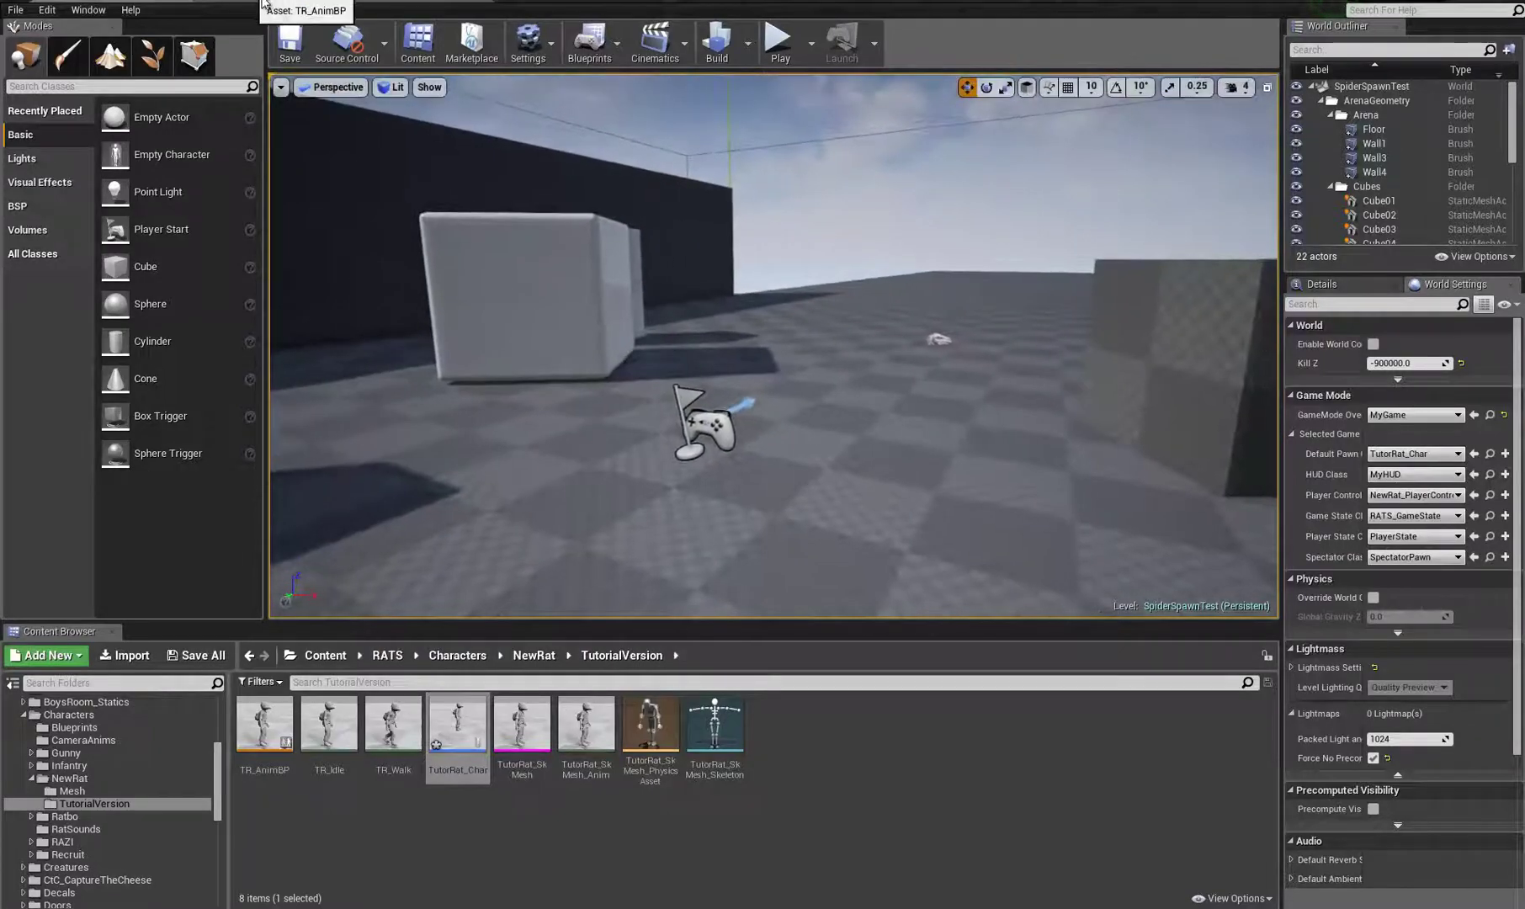
# Step: Switch to the TutorRat_Char blueprint and add a Camera component to it
pyautogui.click(395, 5)
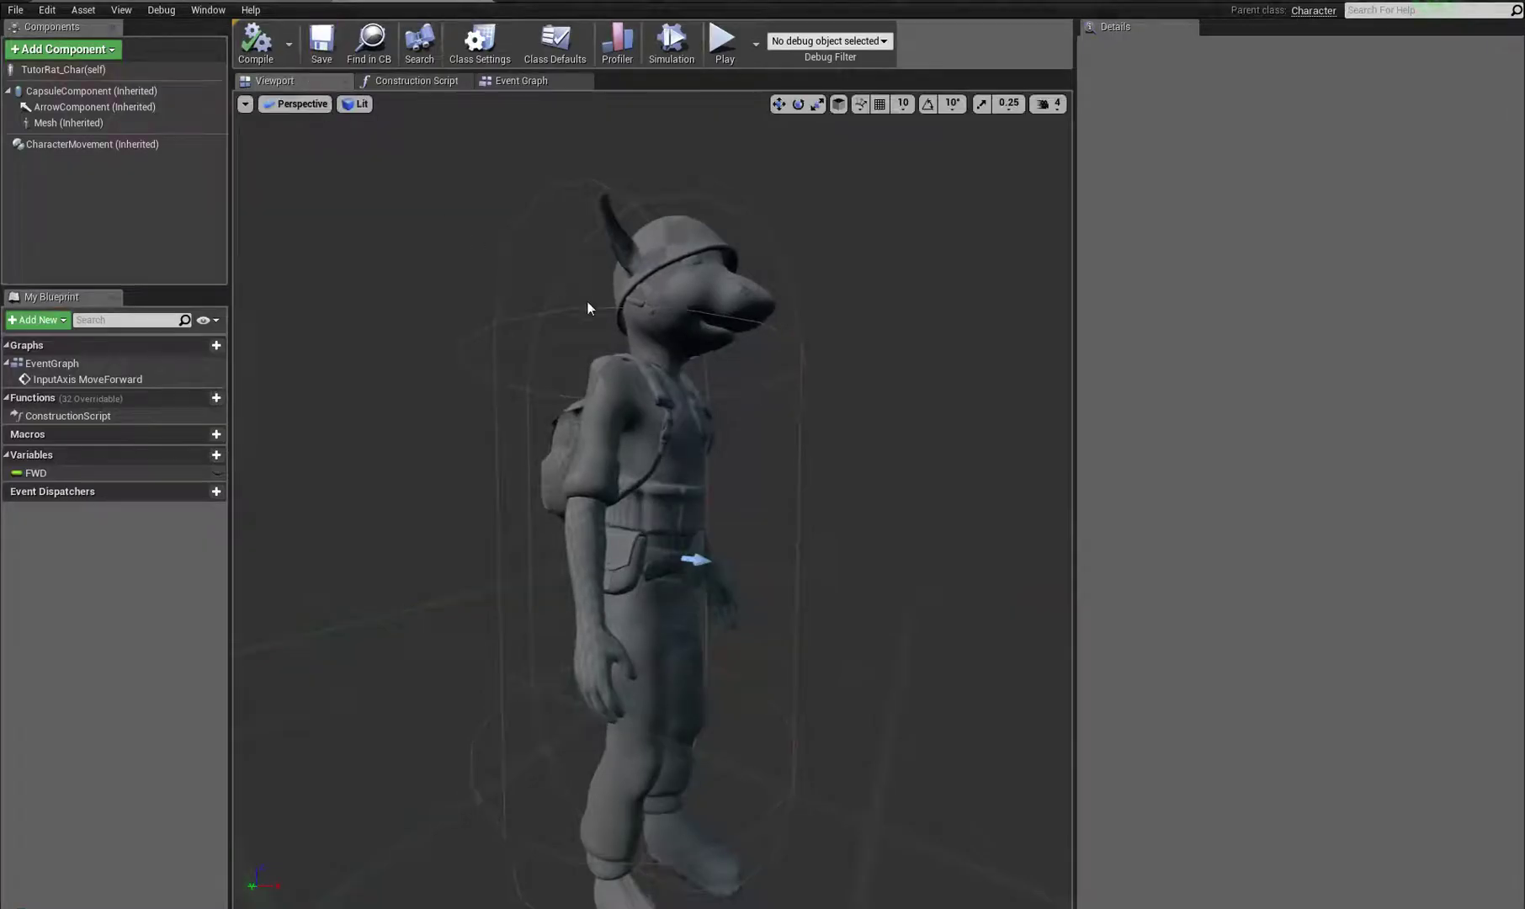
pyautogui.scroll(-8, 587, 308)
pyautogui.moveTo(702, 462); pyautogui.dragTo(758, 473, button='right')
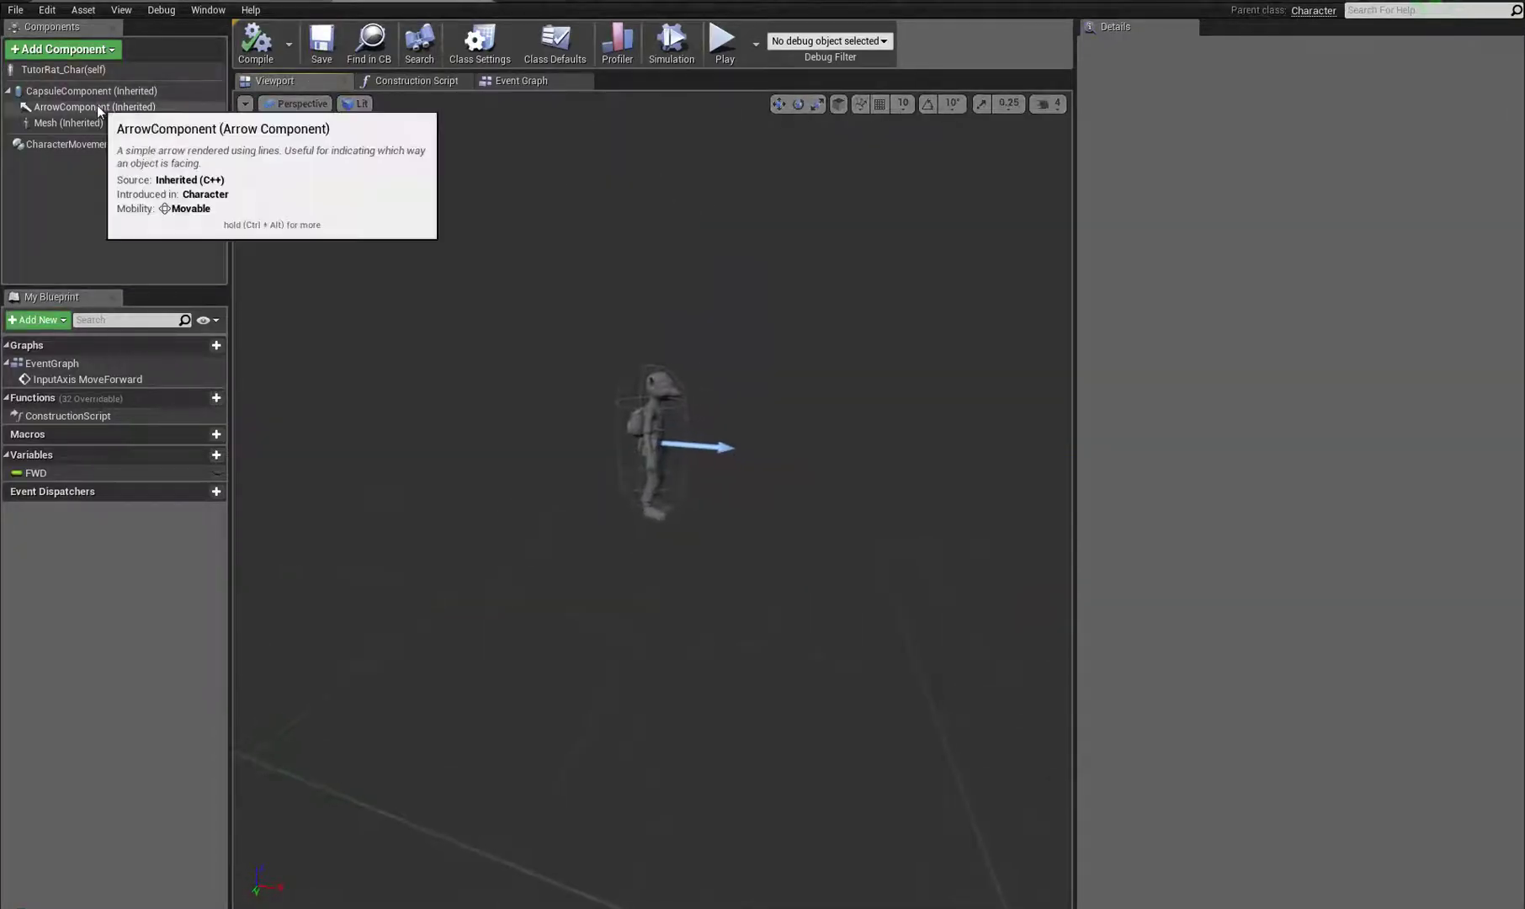
pyautogui.click(111, 50)
pyautogui.write('ca')
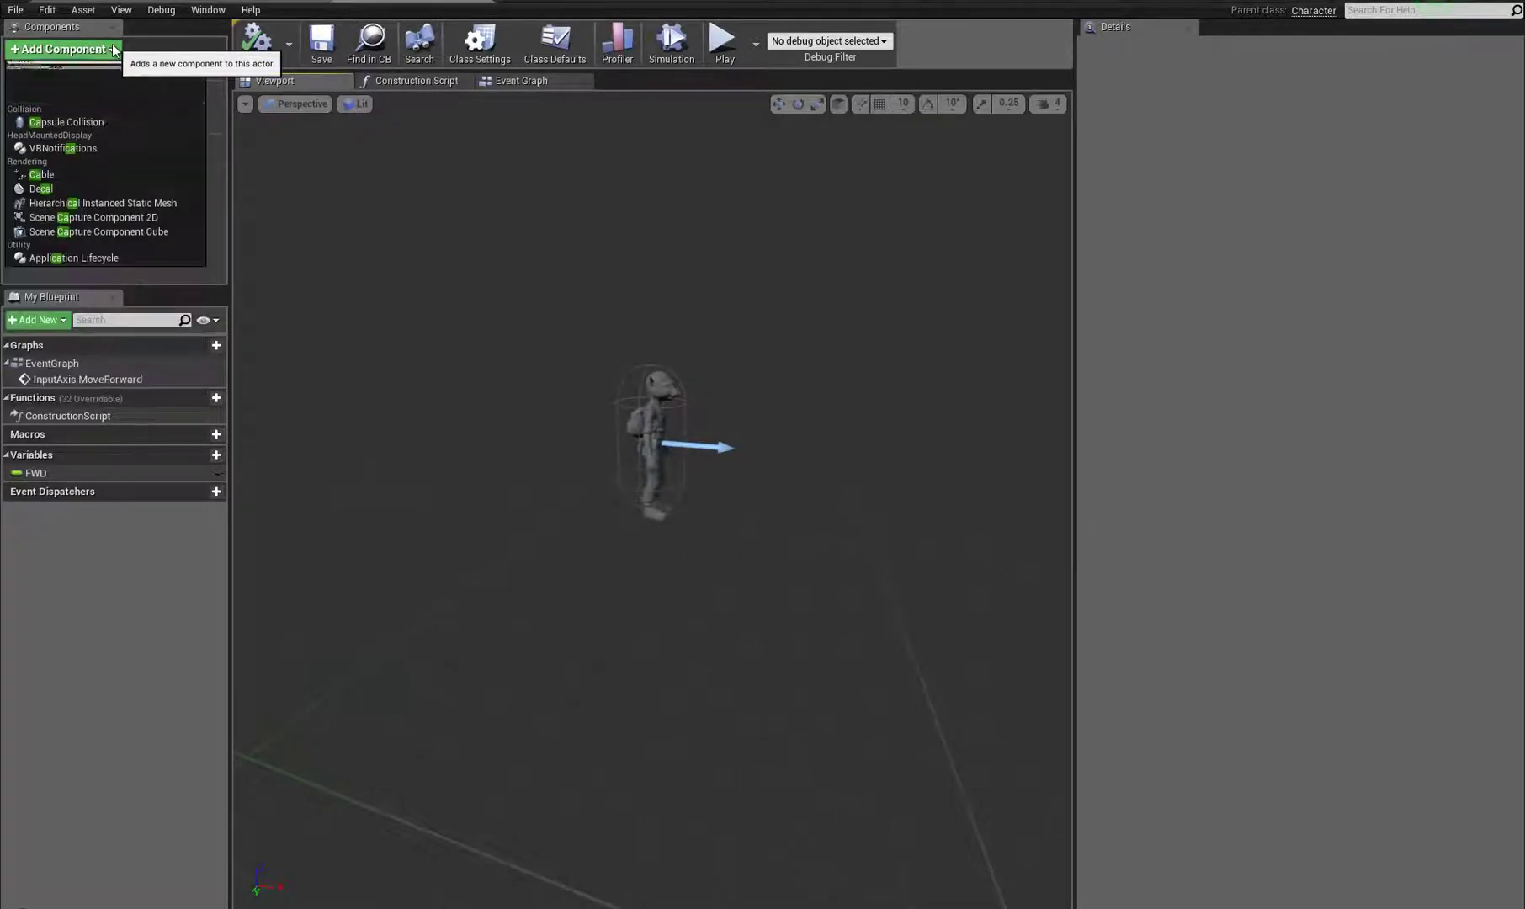
pyautogui.write('m')
pyautogui.click(31, 98)
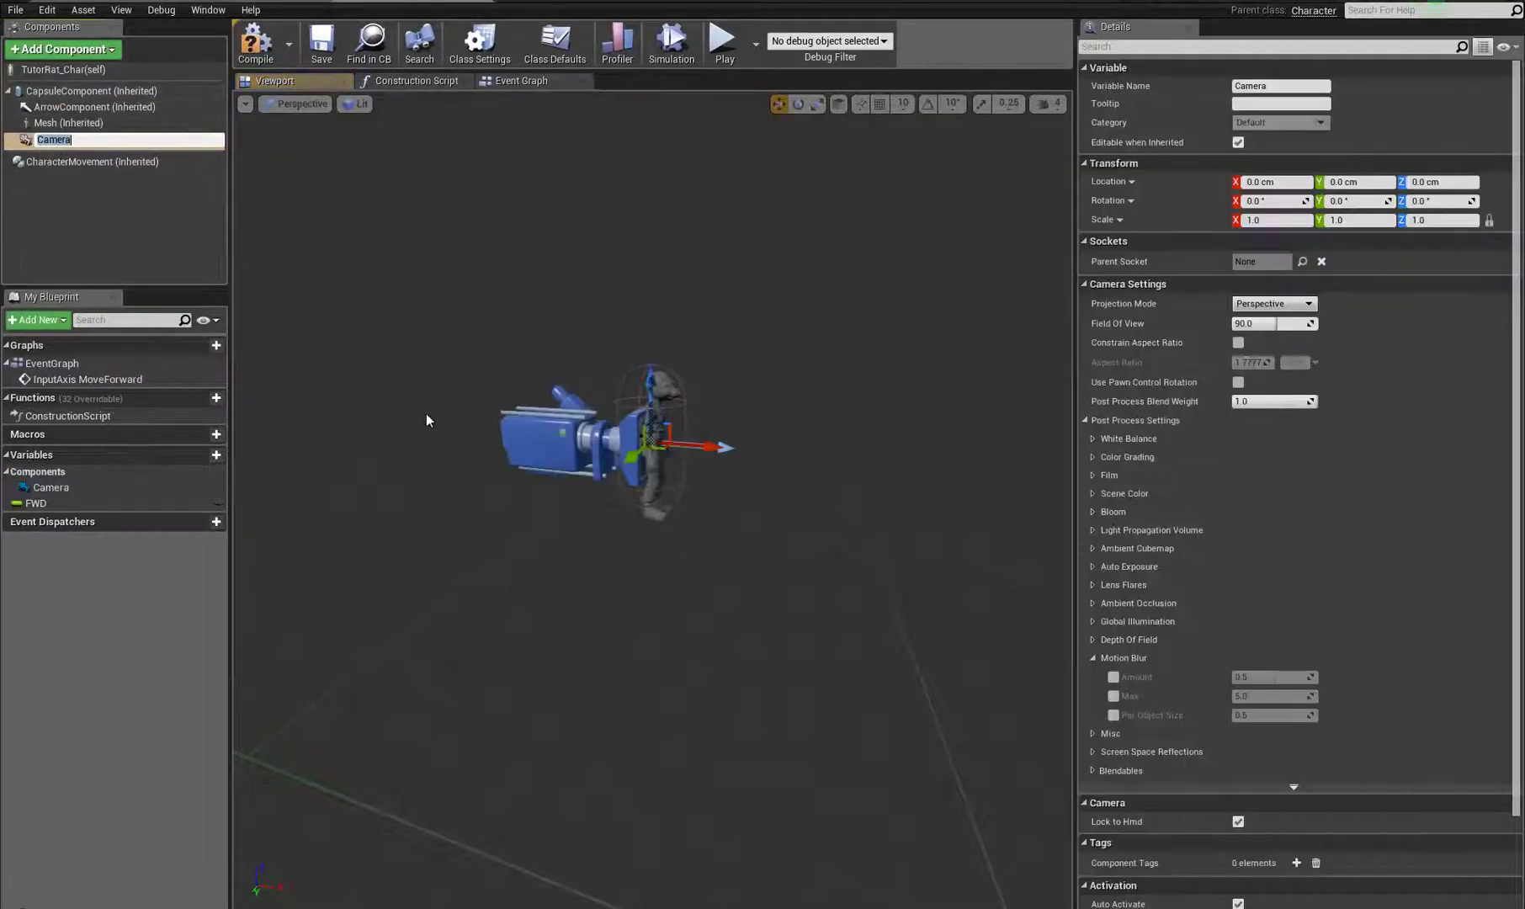
# Step: Add a Spring Arm component to TutorRat_Char and make the Camera its child
pyautogui.click(120, 48)
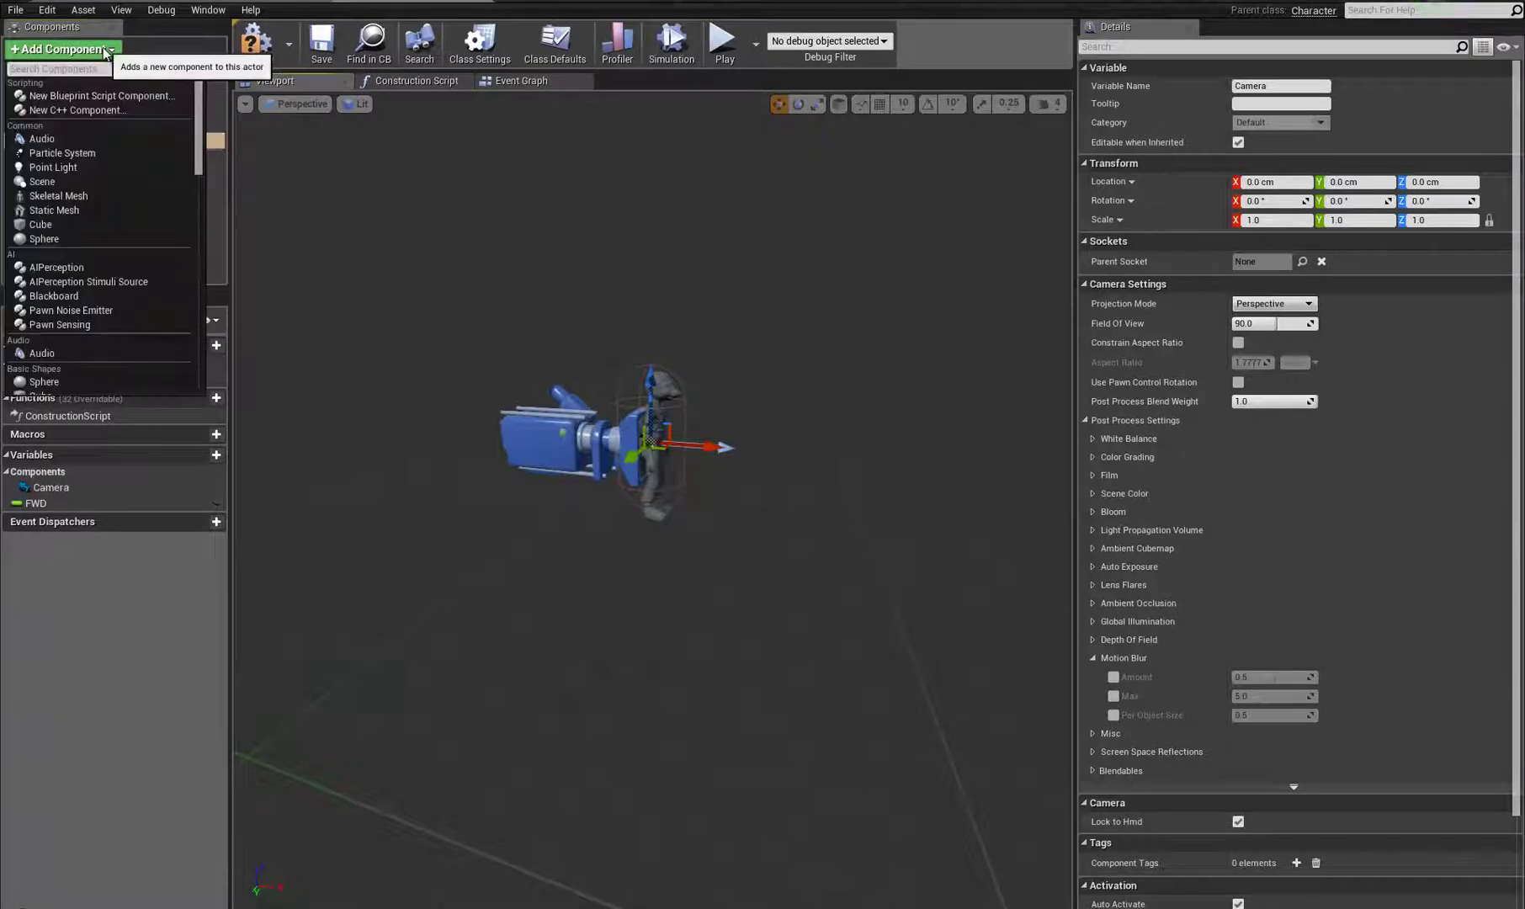
pyautogui.write('sprin')
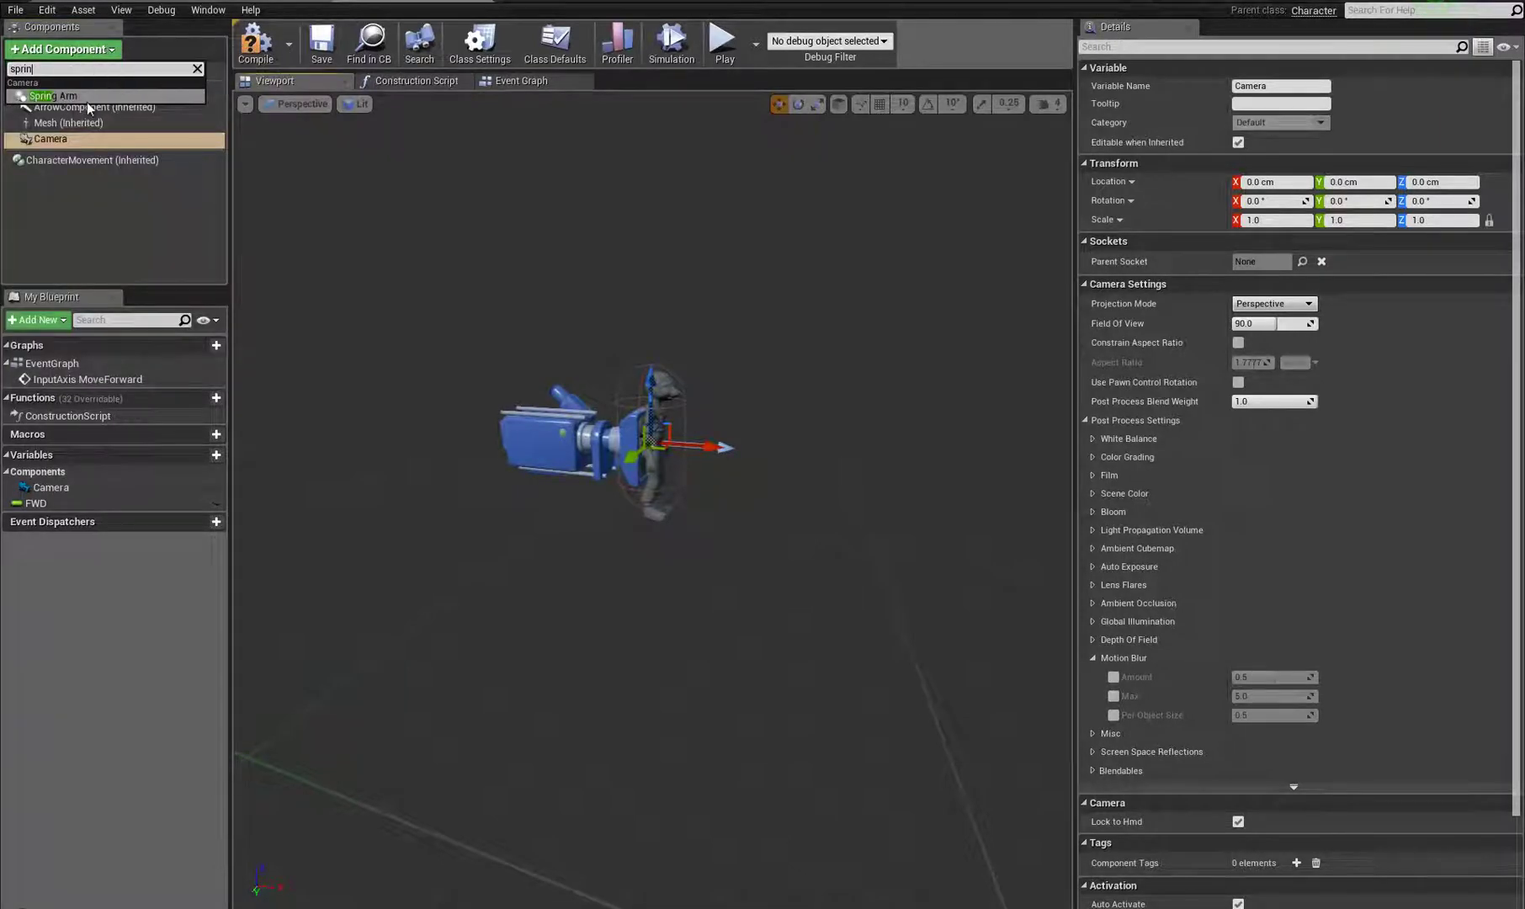
pyautogui.click(88, 99)
pyautogui.moveTo(53, 139); pyautogui.dragTo(67, 155)
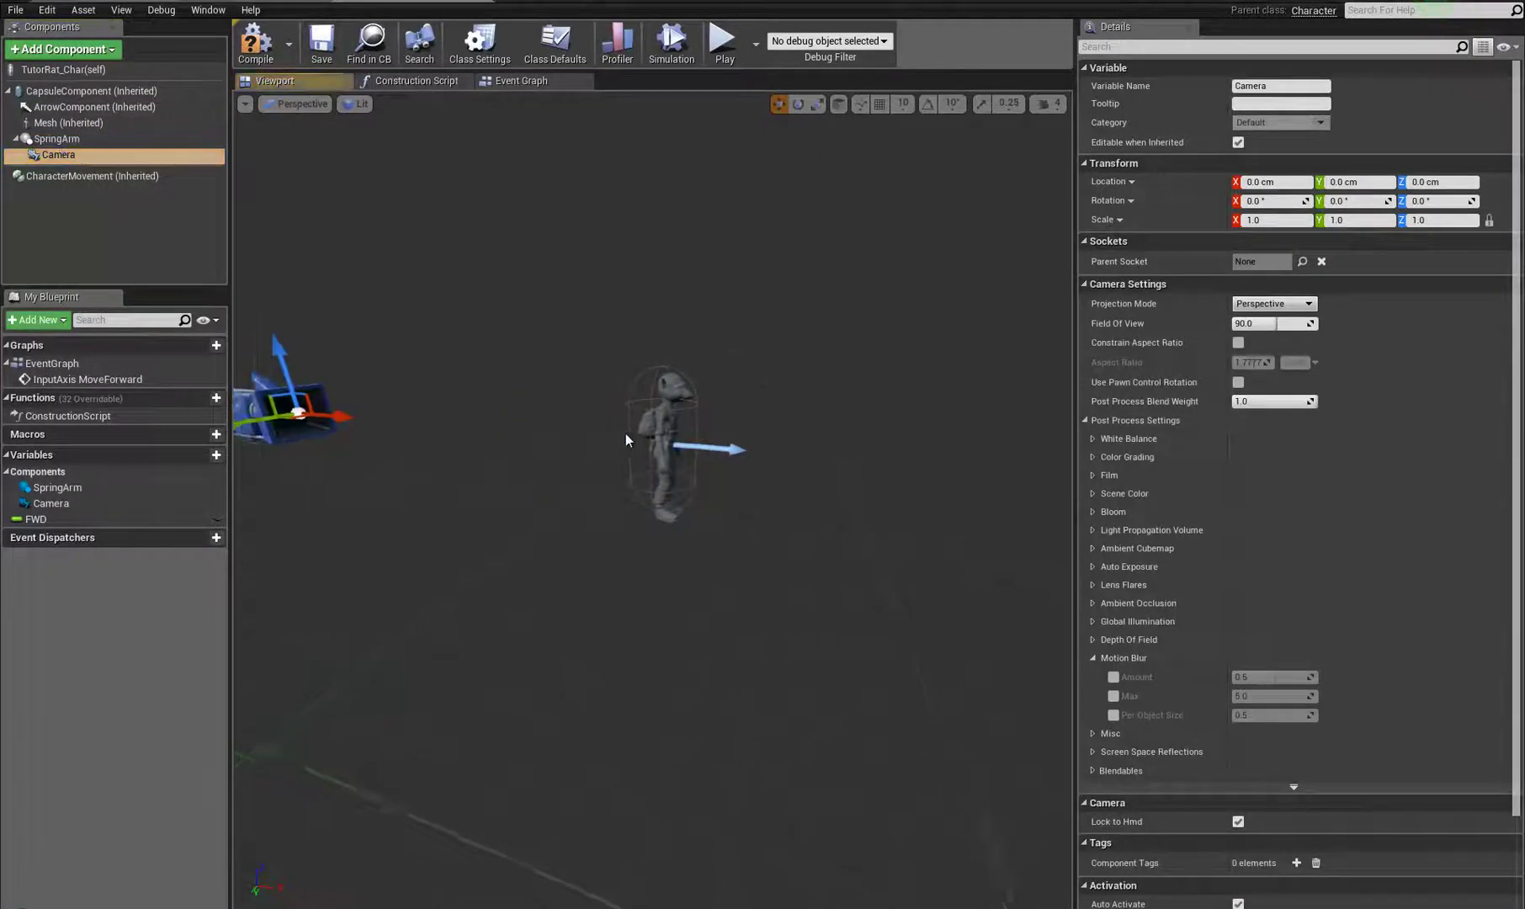
# Step: Shorten the SpringArm's Target Arm Length to about 122.7, try a raised Socket Offset Z, and reset that offset
pyautogui.click(56, 138)
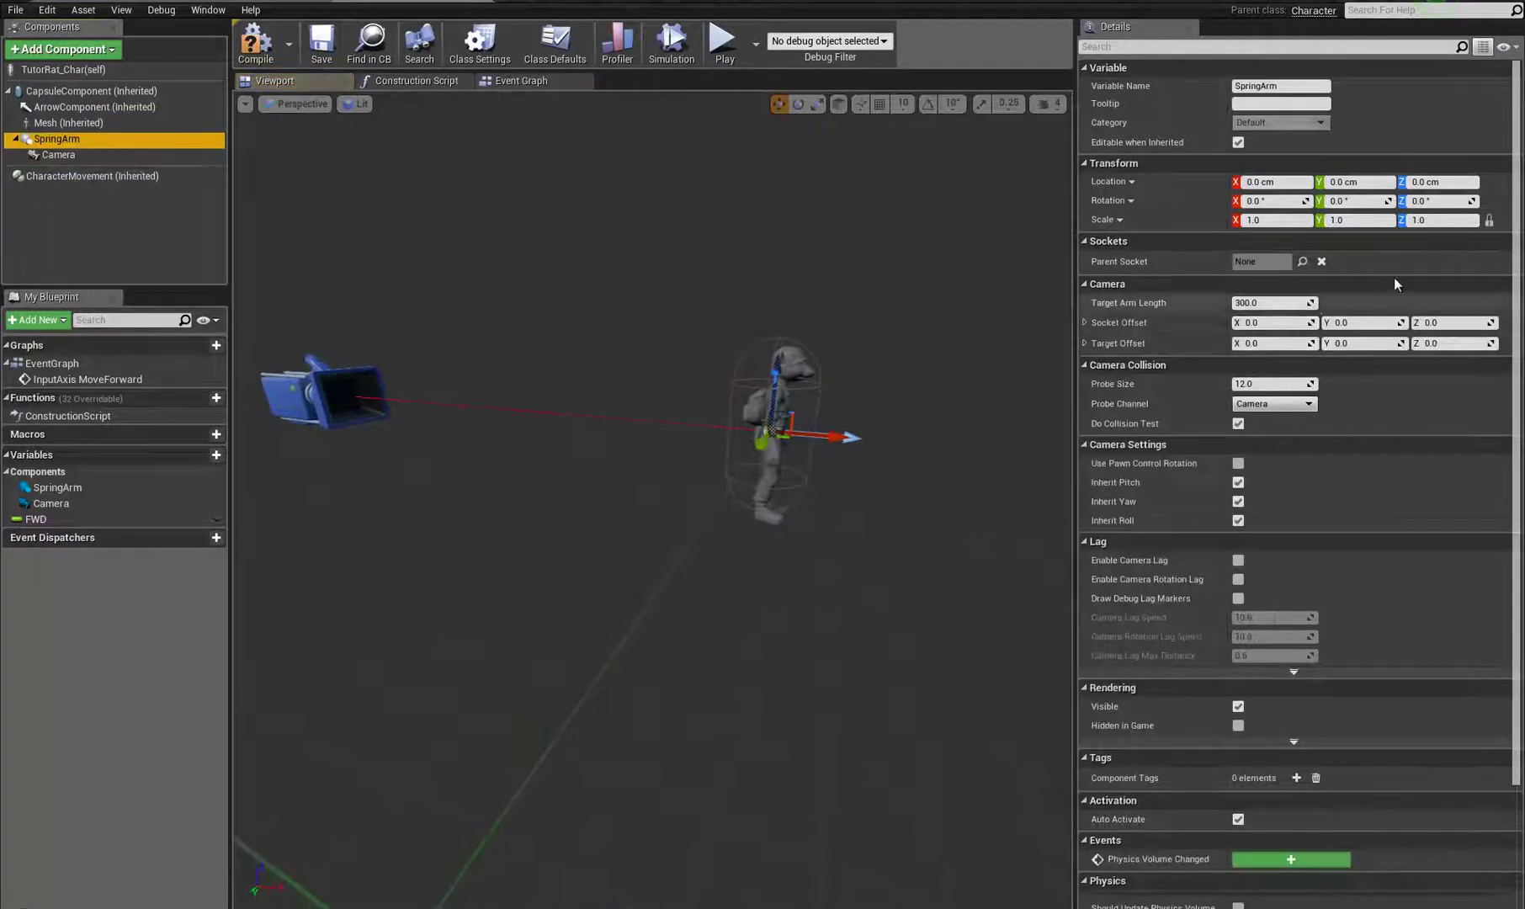
pyautogui.moveTo(1279, 303); pyautogui.dragTo(1182, 308)
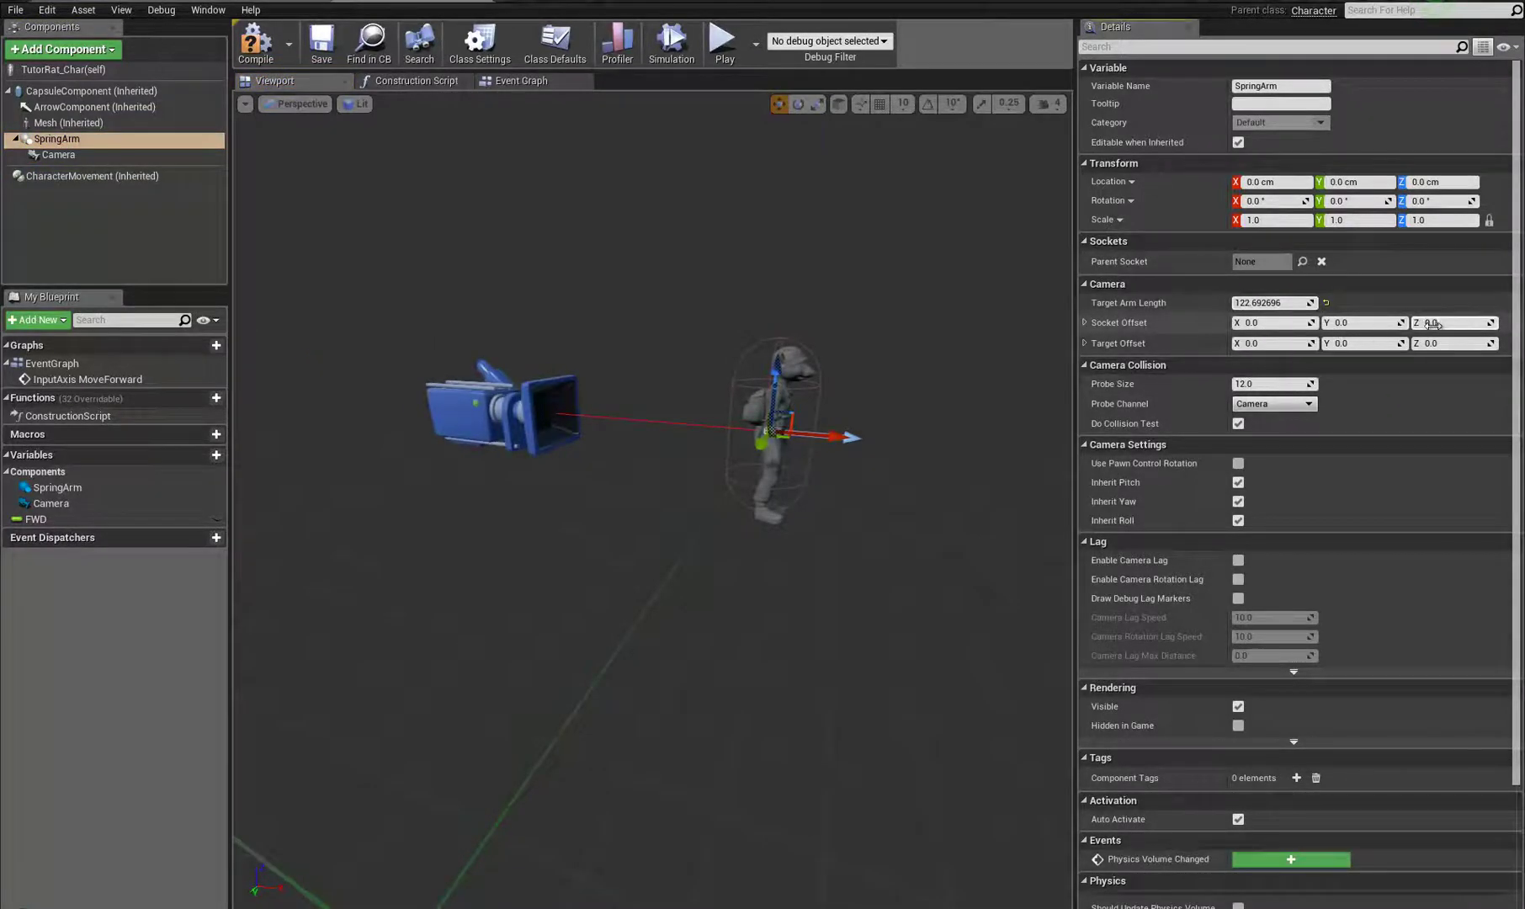
pyautogui.moveTo(1450, 322)
pyautogui.mouseDown()
pyautogui.moveTo(1507, 322)
pyautogui.moveTo(1435, 324)
pyautogui.moveTo(1472, 322)
pyautogui.mouseUp()
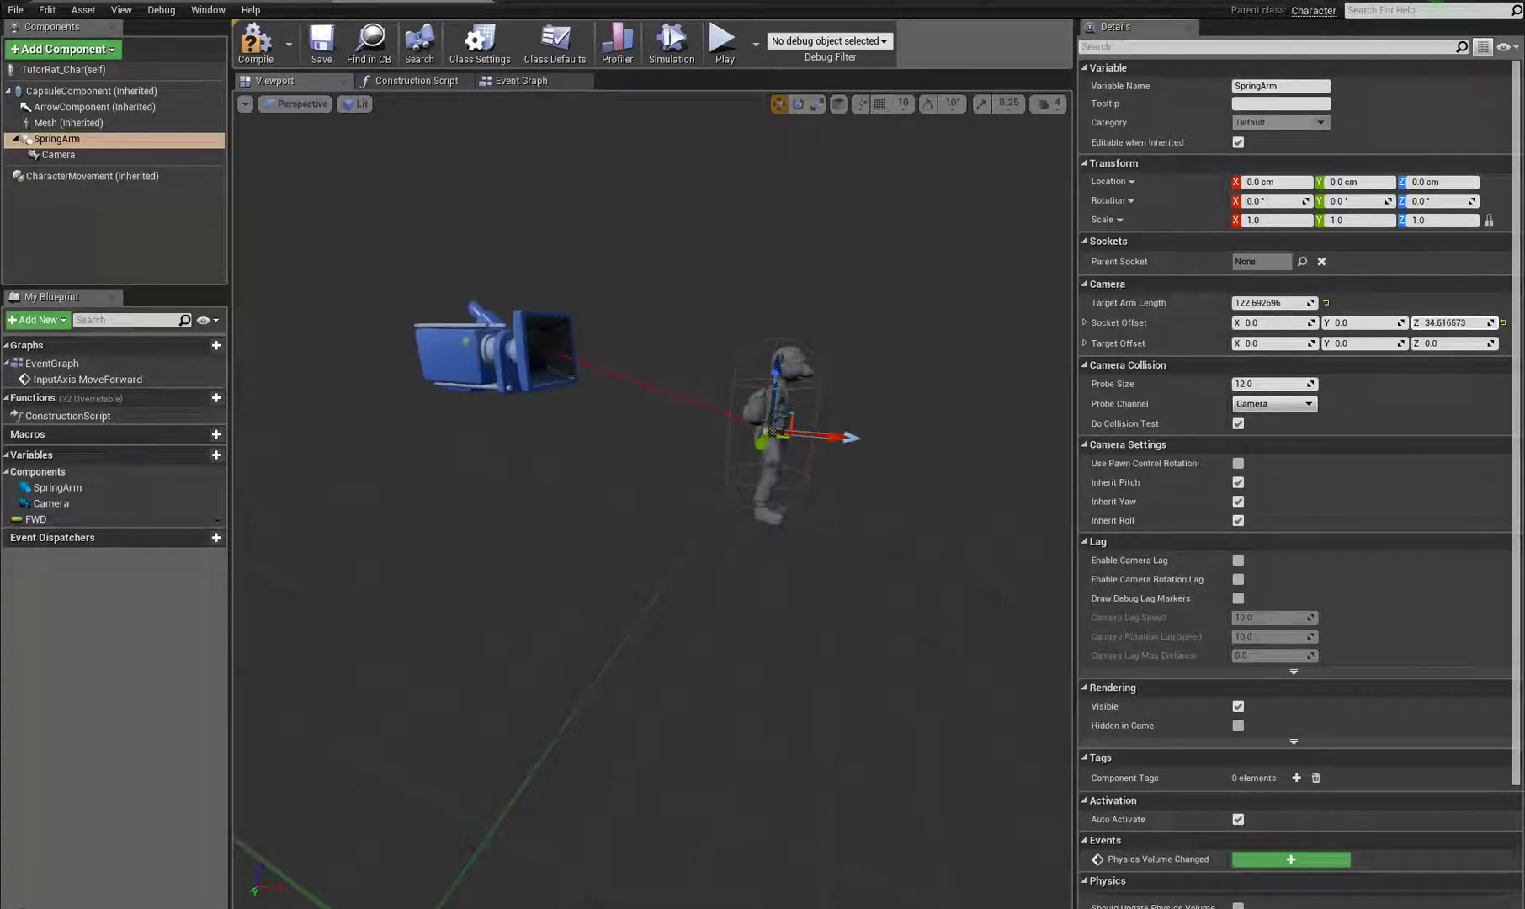
pyautogui.click(1503, 323)
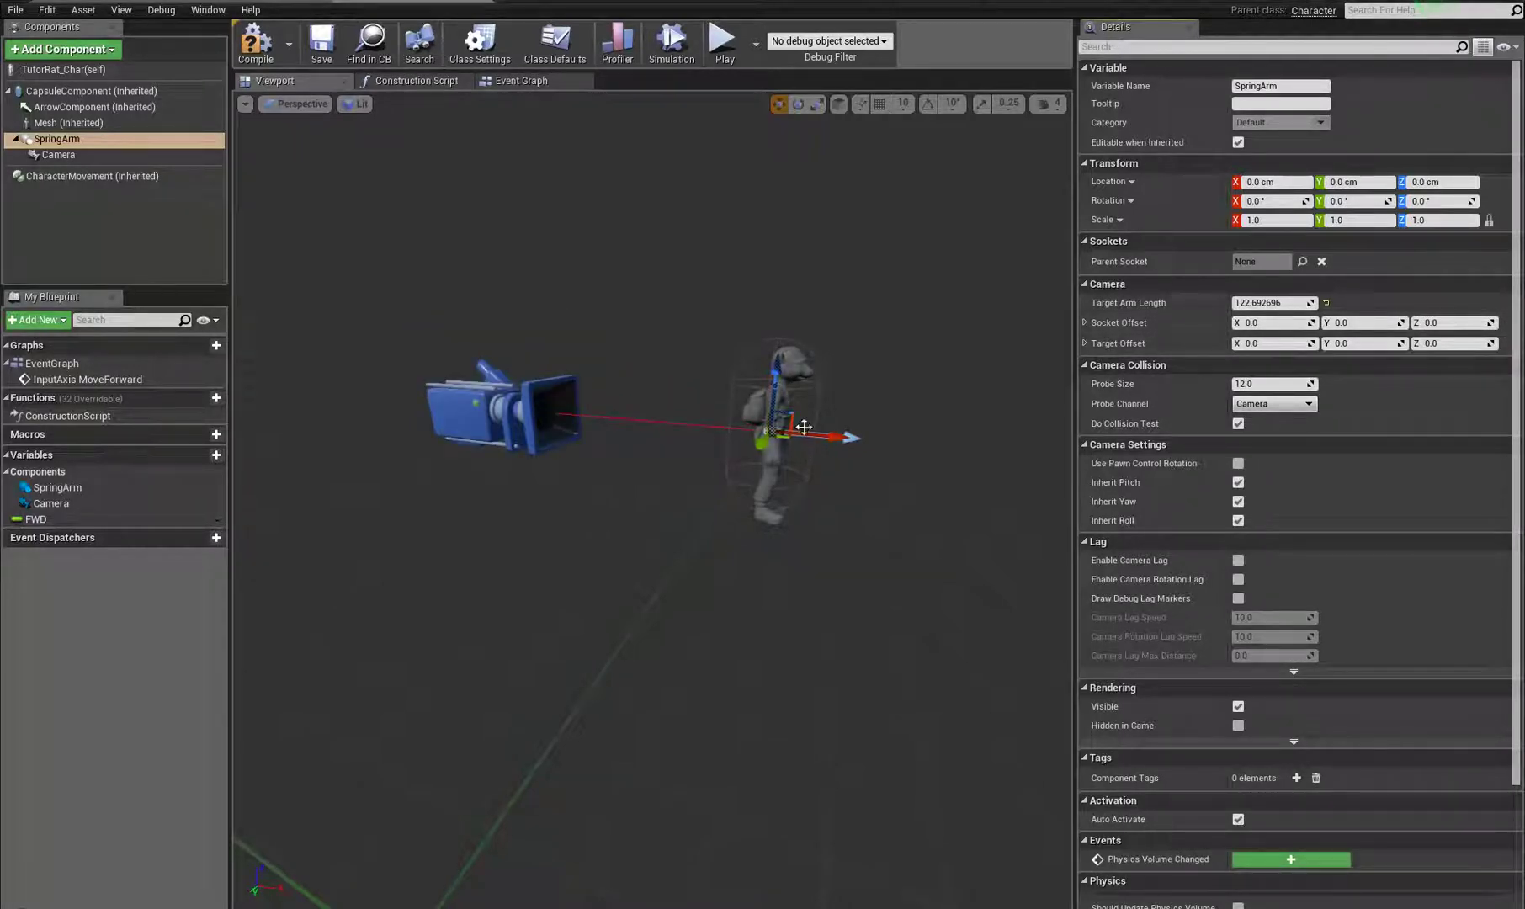
# Step: Lower the SpringArm to about -30.9 cm in Z, rotate it about -24.4° in Y and -38.4° in Z using world axes, and compile
pyautogui.moveTo(840, 544); pyautogui.dragTo(804, 477, button='right')
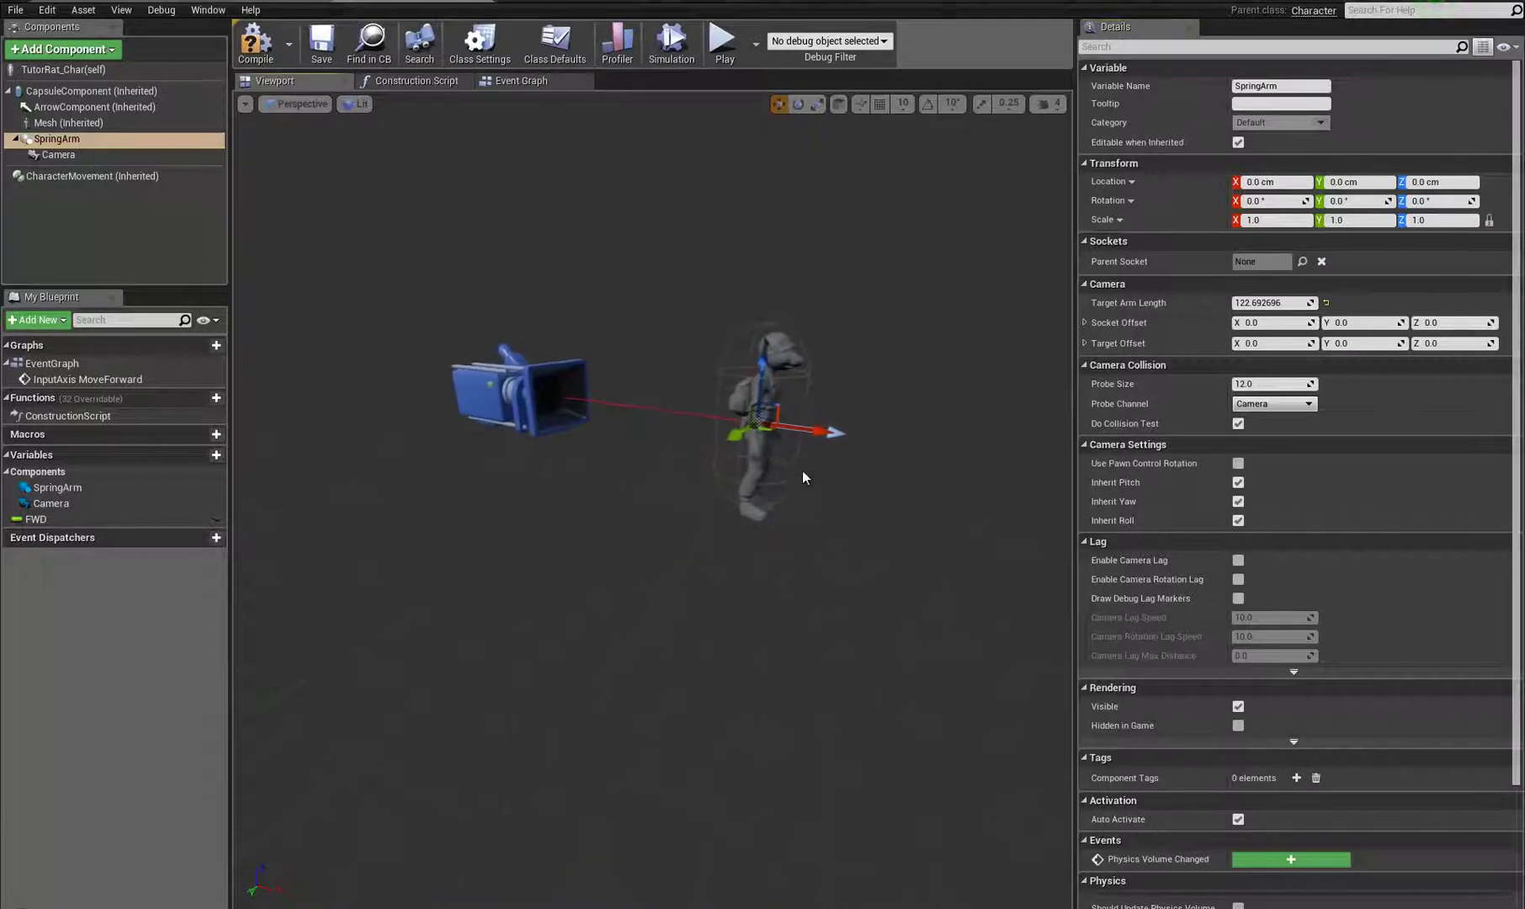
pyautogui.moveTo(764, 364); pyautogui.dragTo(829, 437)
pyautogui.press('e')
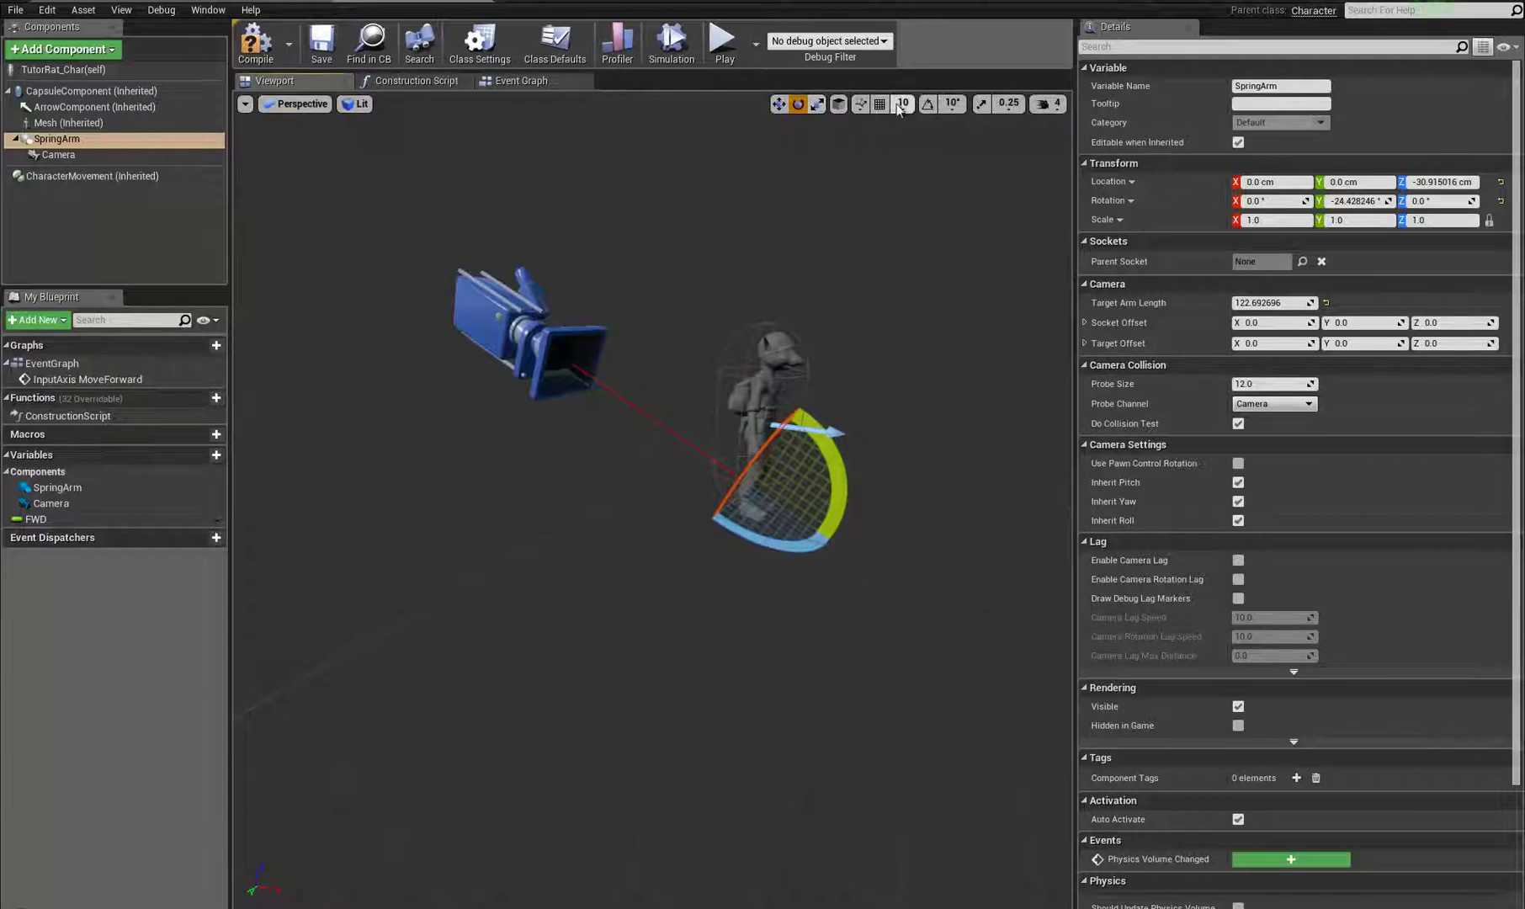
pyautogui.click(839, 105)
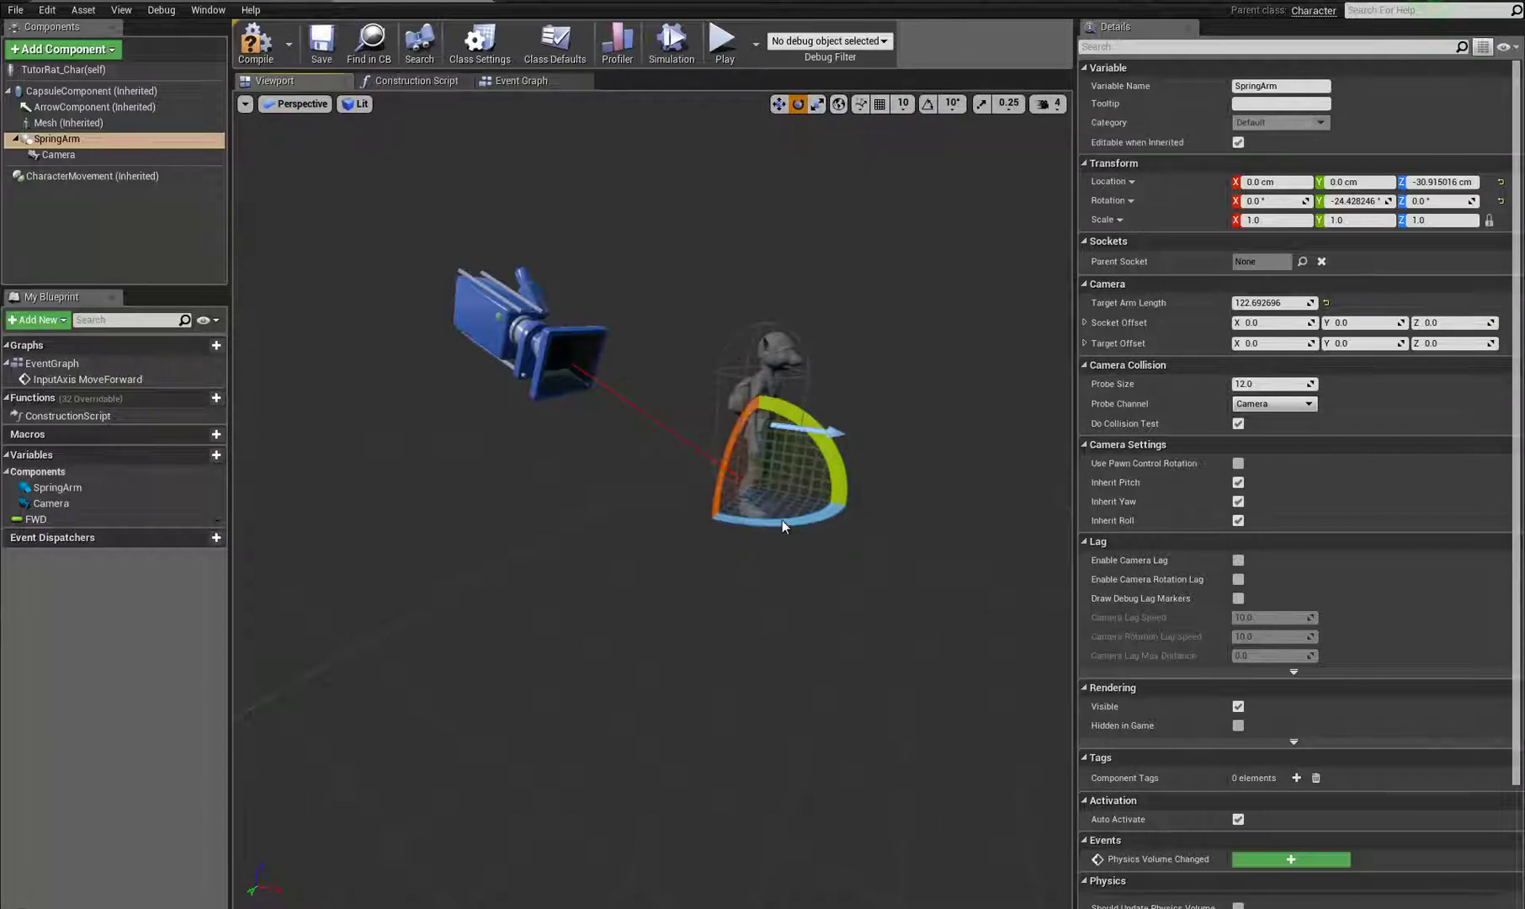
pyautogui.moveTo(797, 520); pyautogui.dragTo(1056, 477)
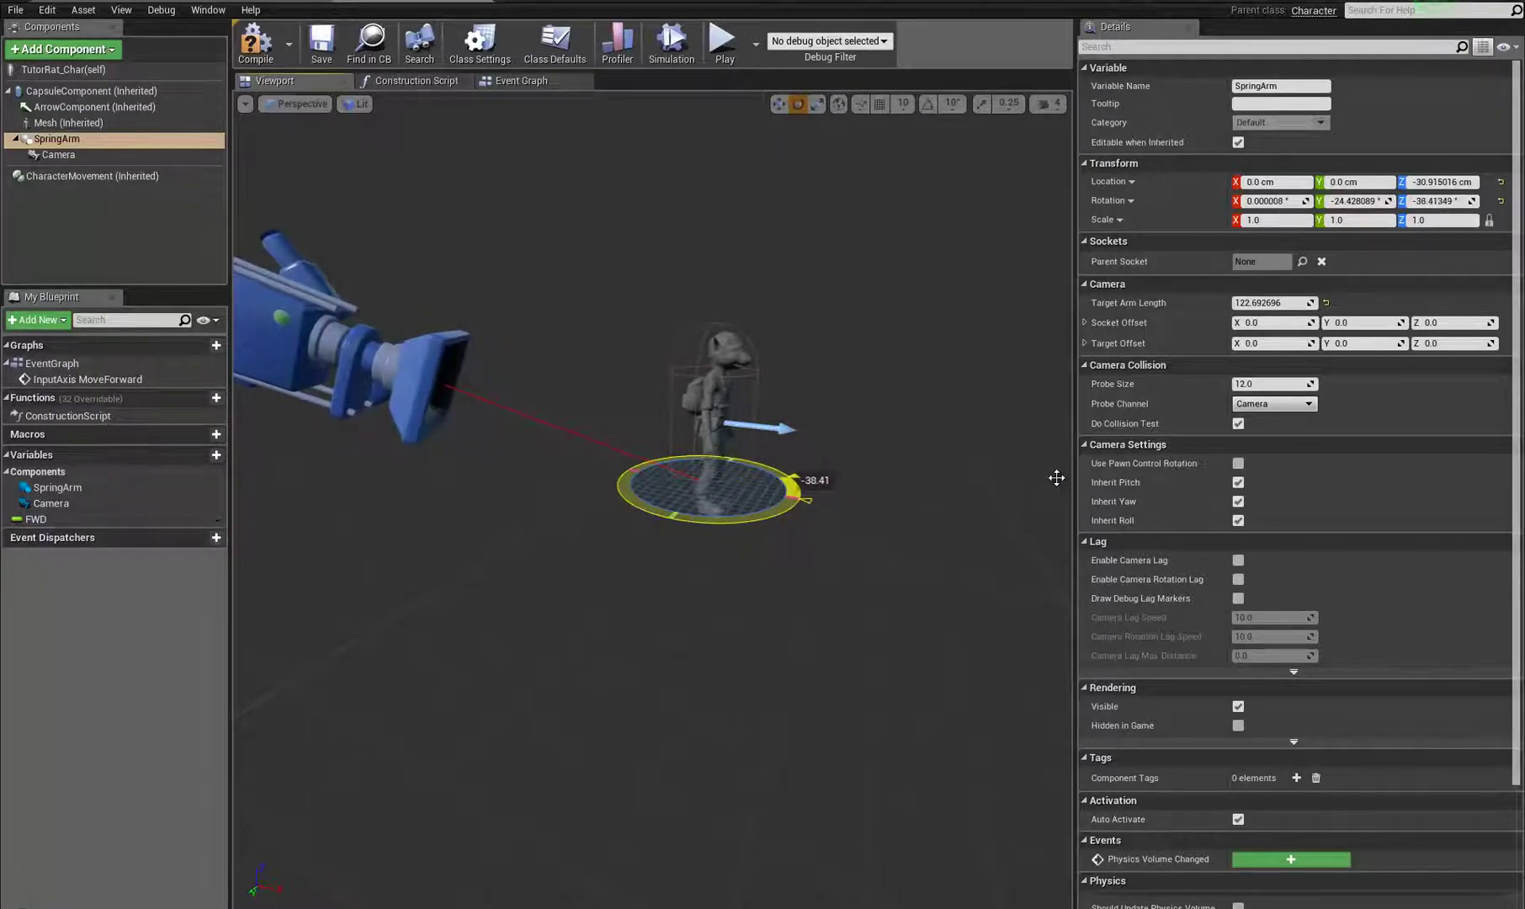
pyautogui.click(253, 40)
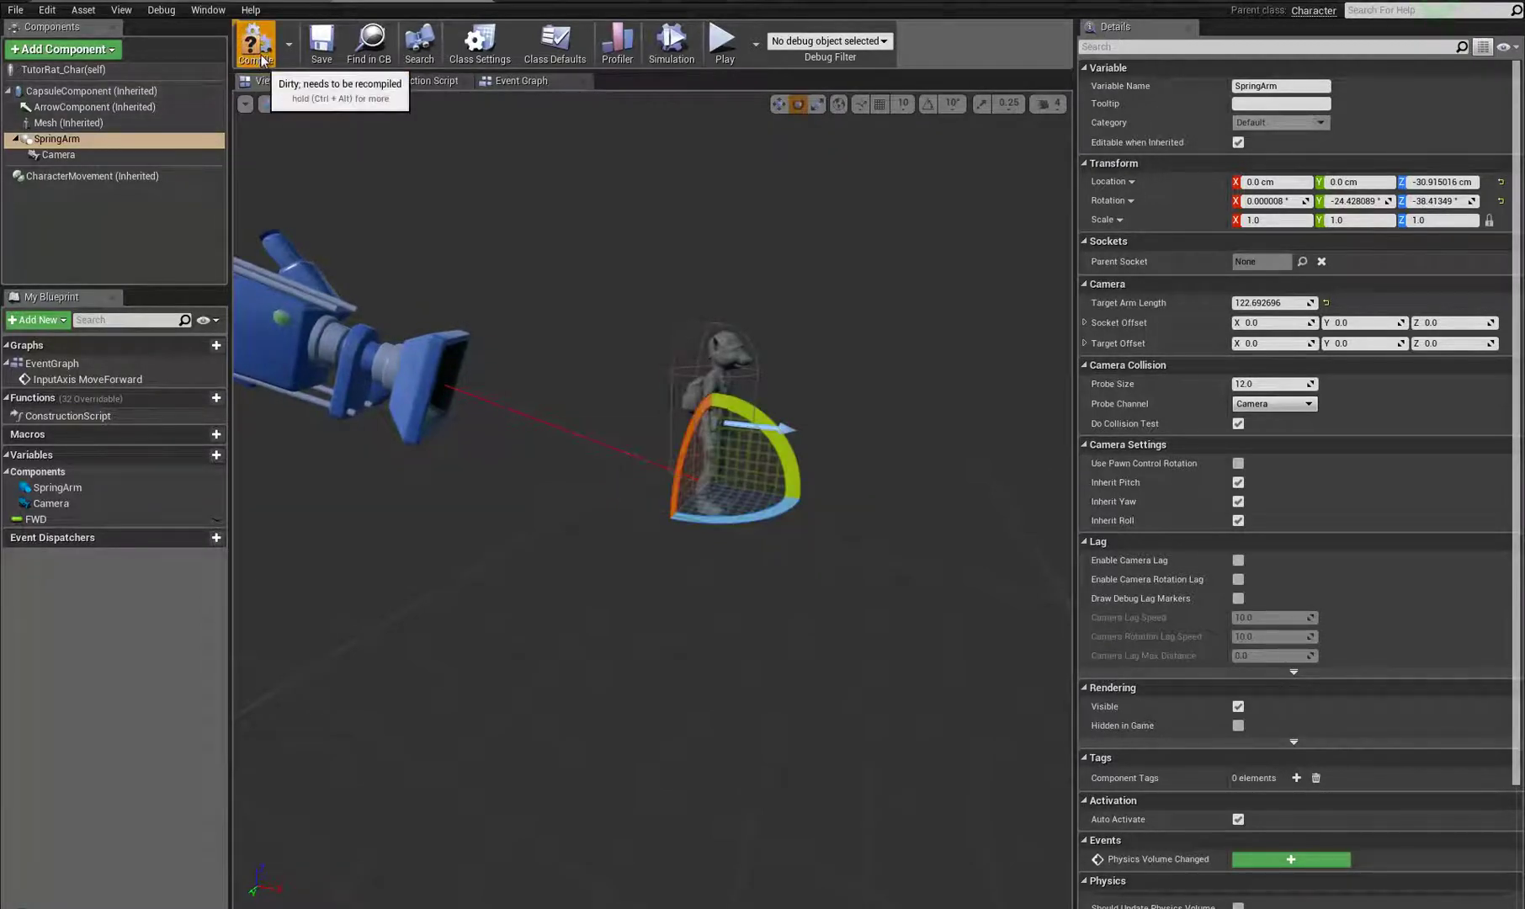
# Step: Run the SpiderSpawnTest level, walk the rat forward in several bursts to check the idle and walk blend, and stop the test
pyautogui.click(134, 3)
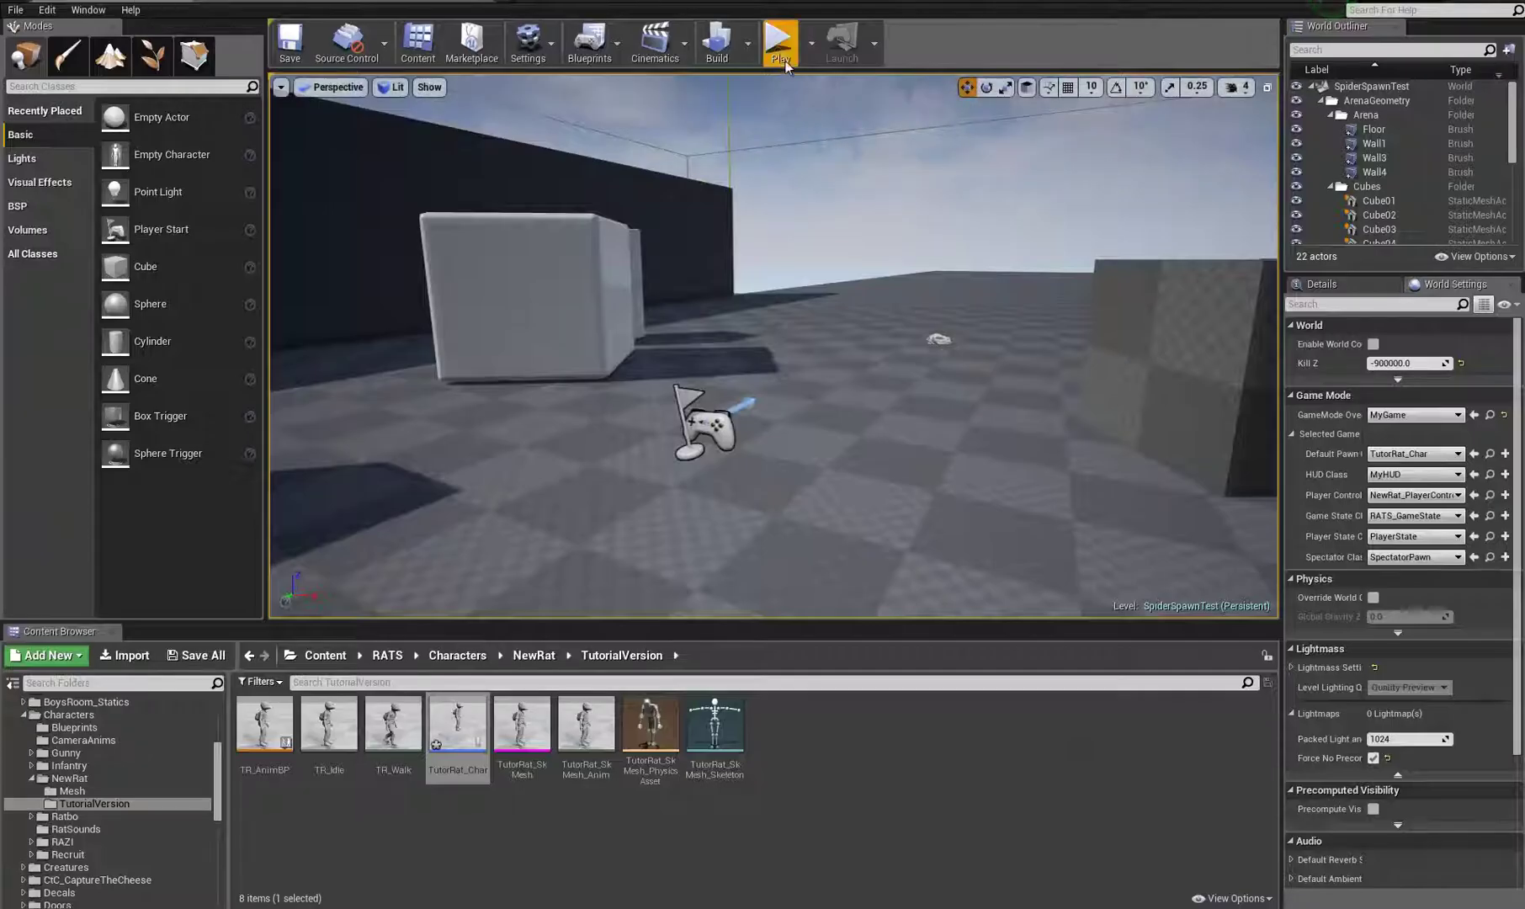
pyautogui.click(779, 40)
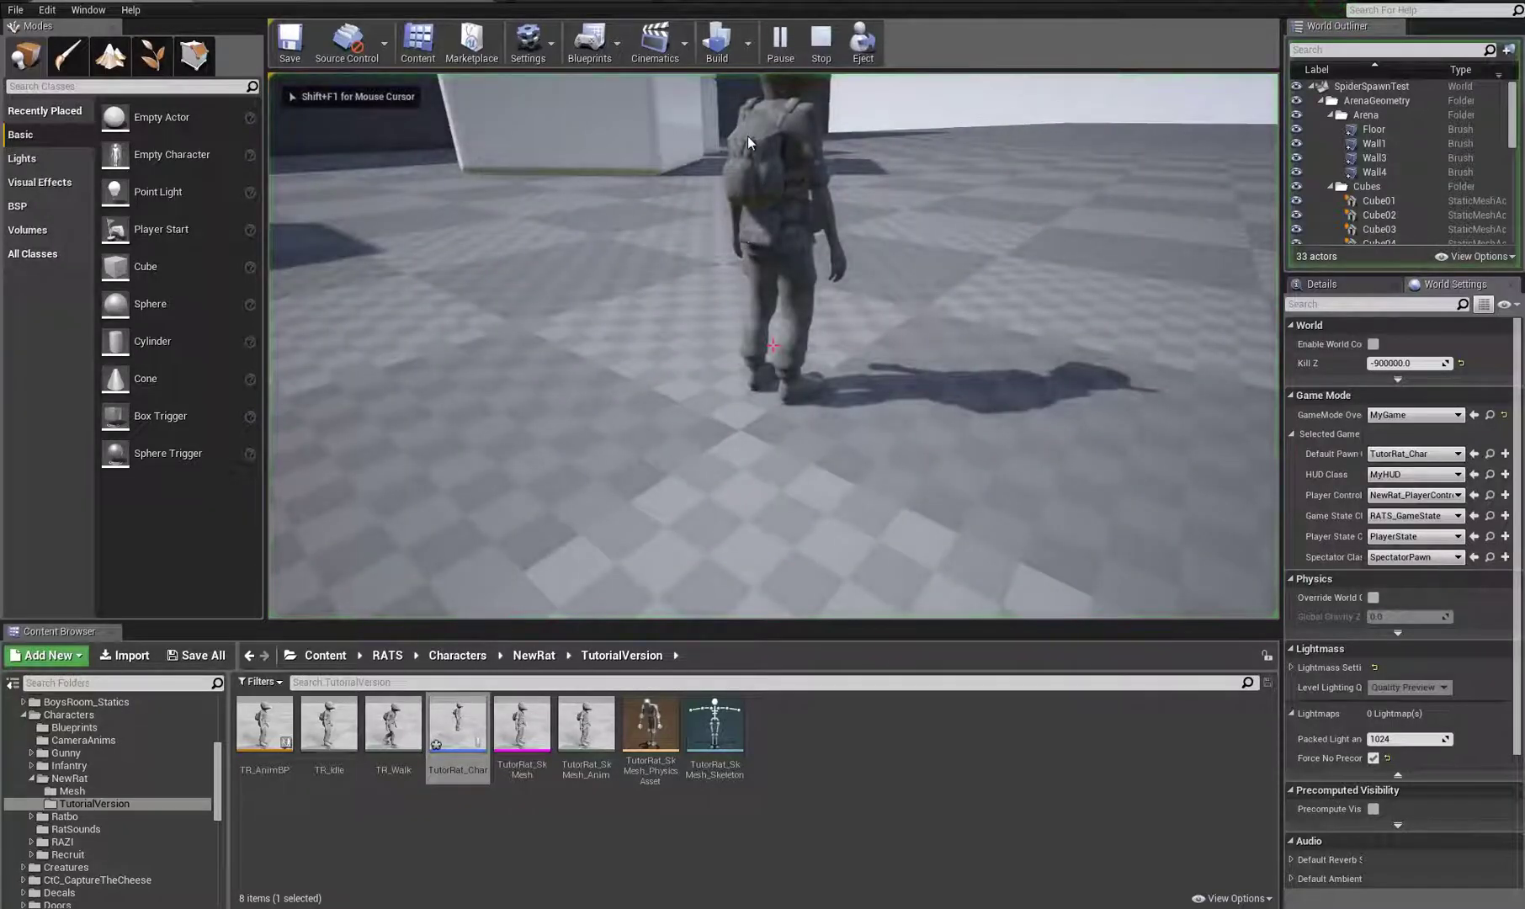
pyautogui.press('w')
pyautogui.press('w')
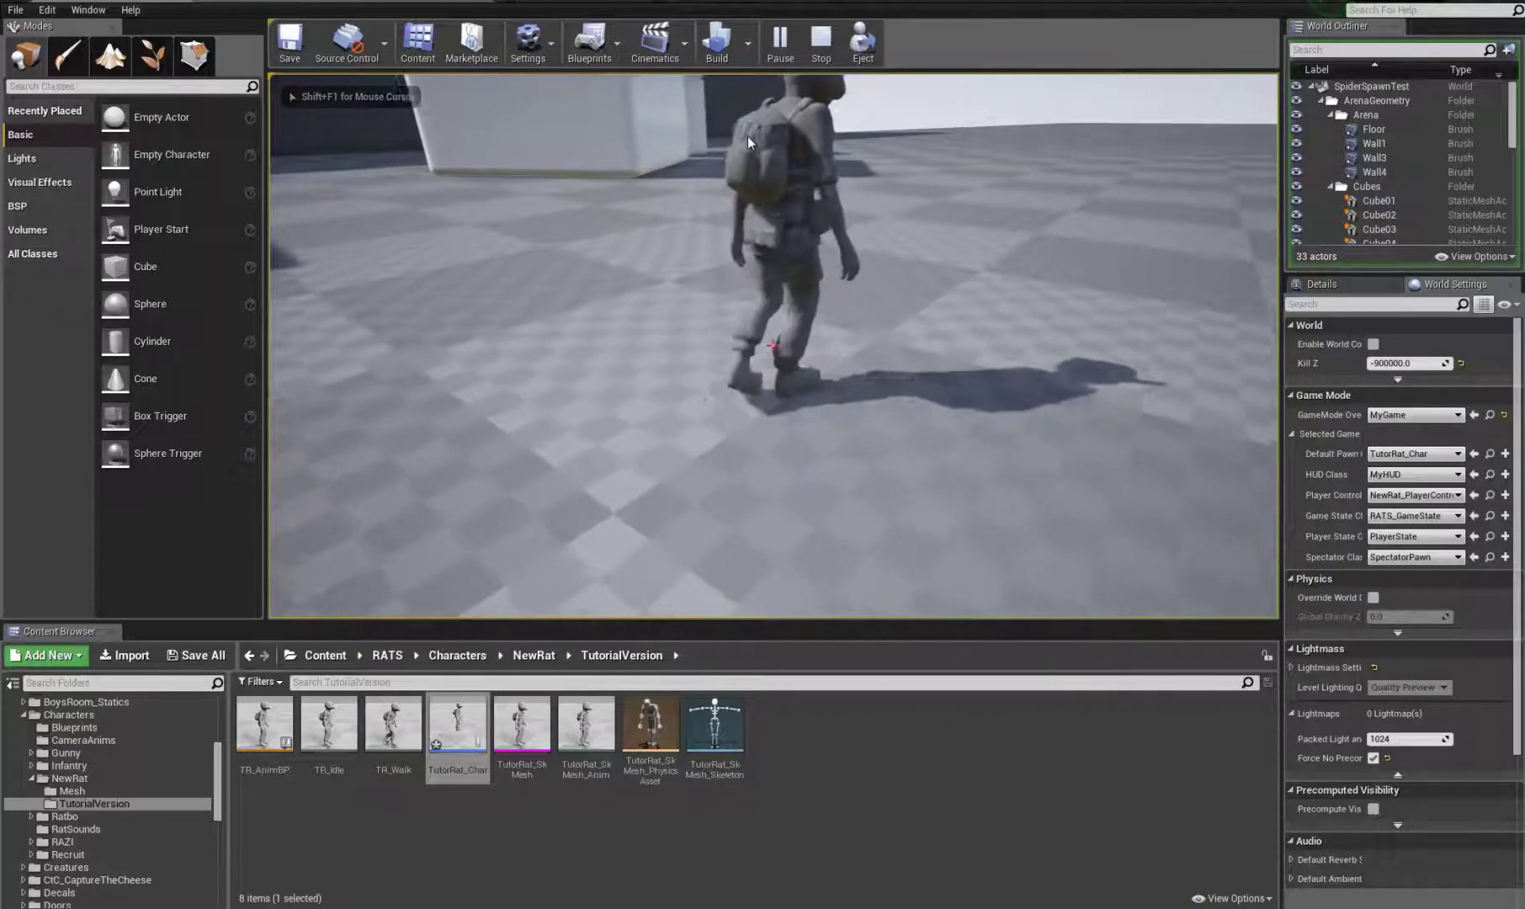
pyautogui.press('w')
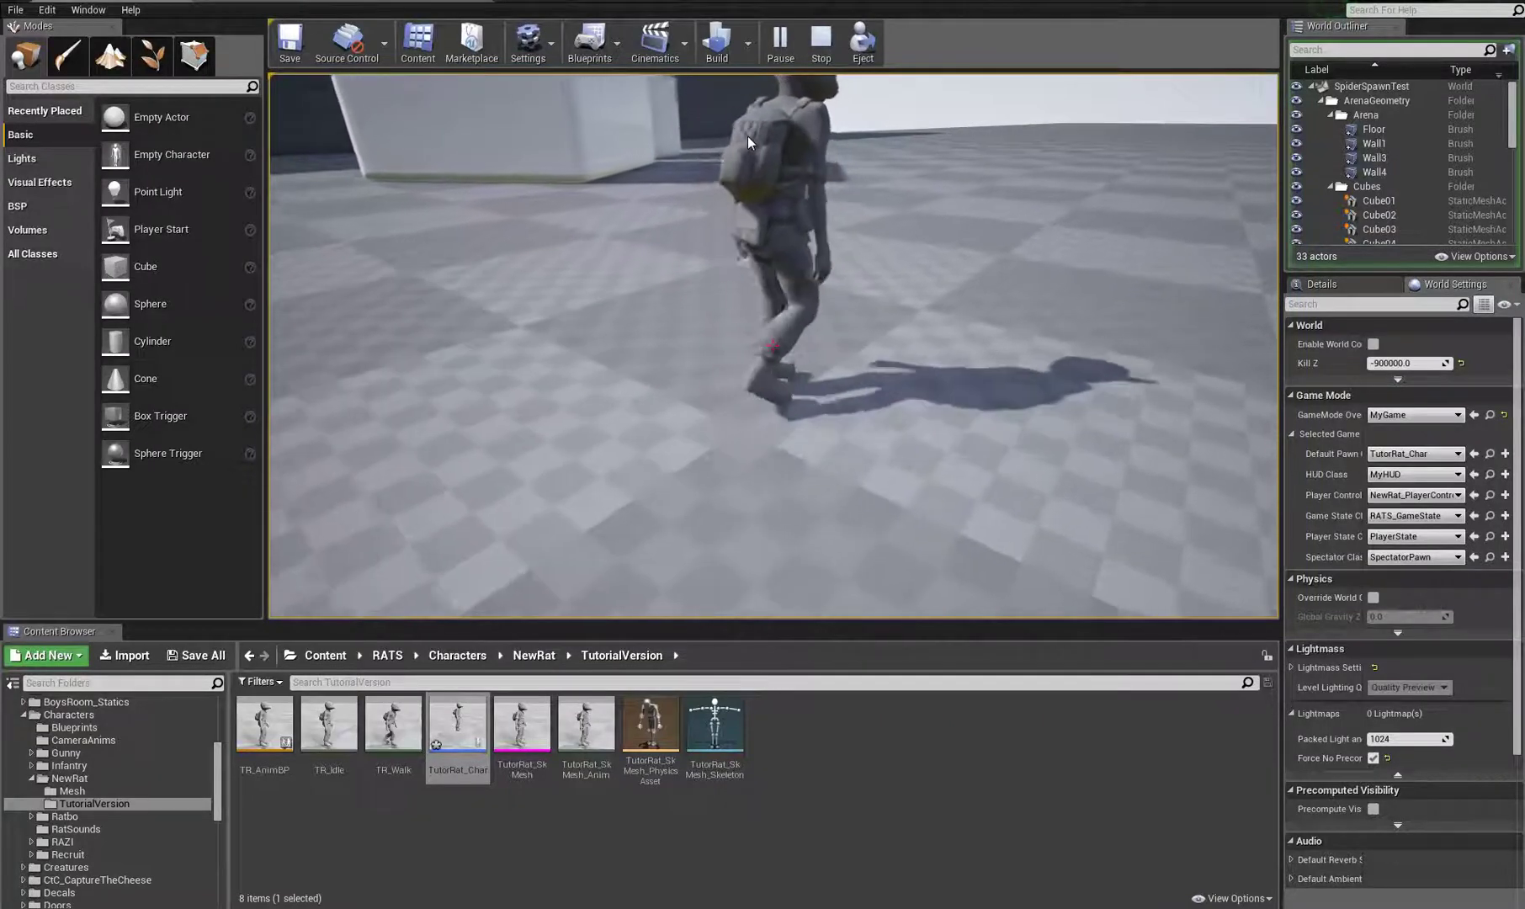
pyautogui.press('w')
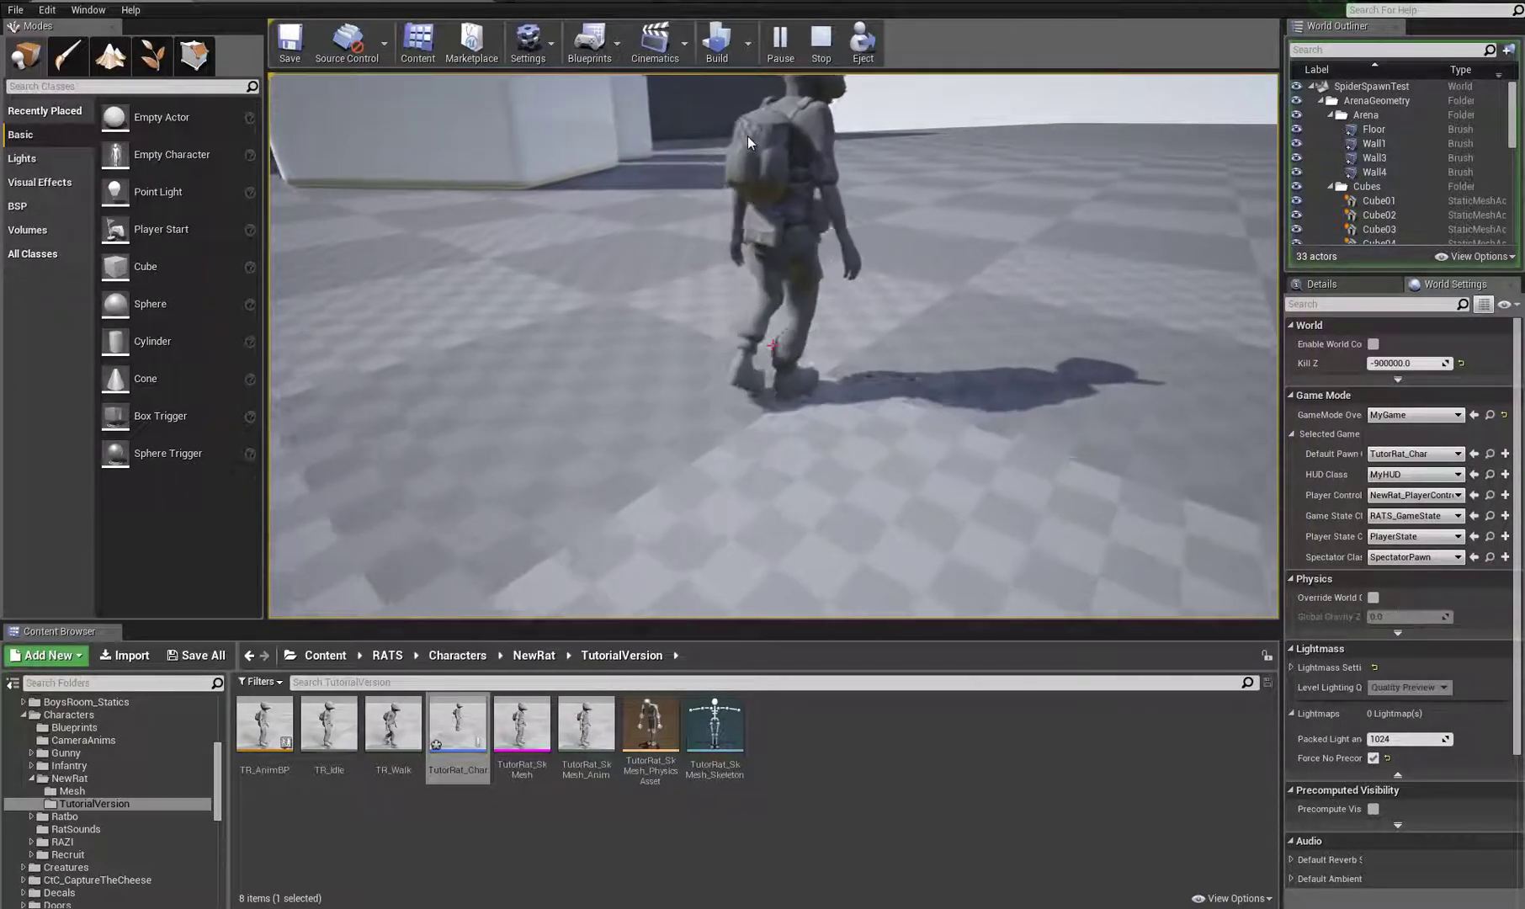
pyautogui.press('w')
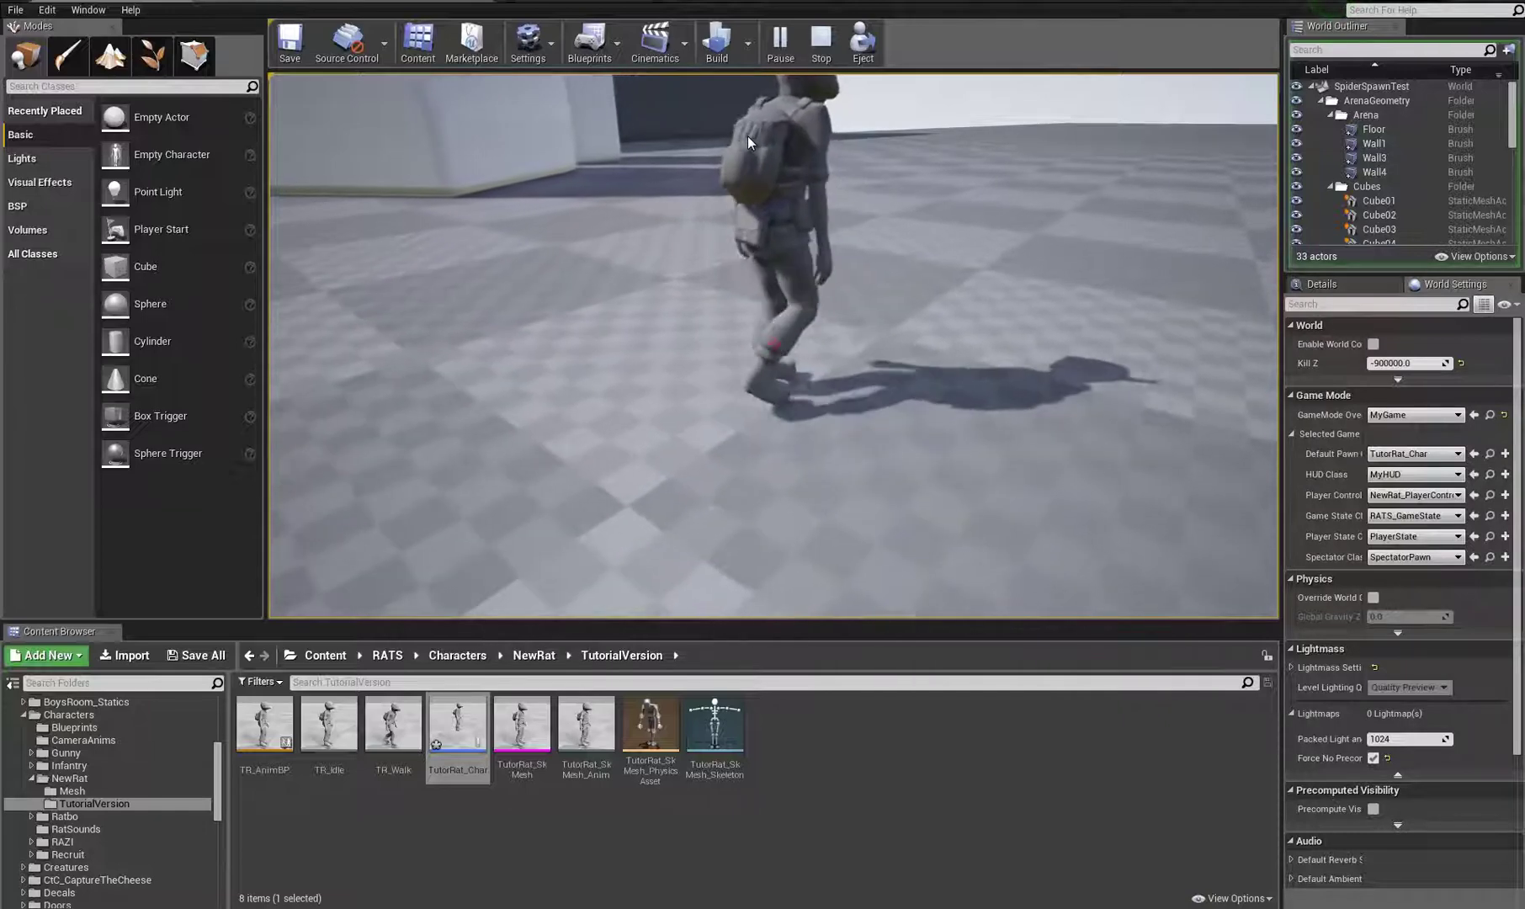
pyautogui.press('w')
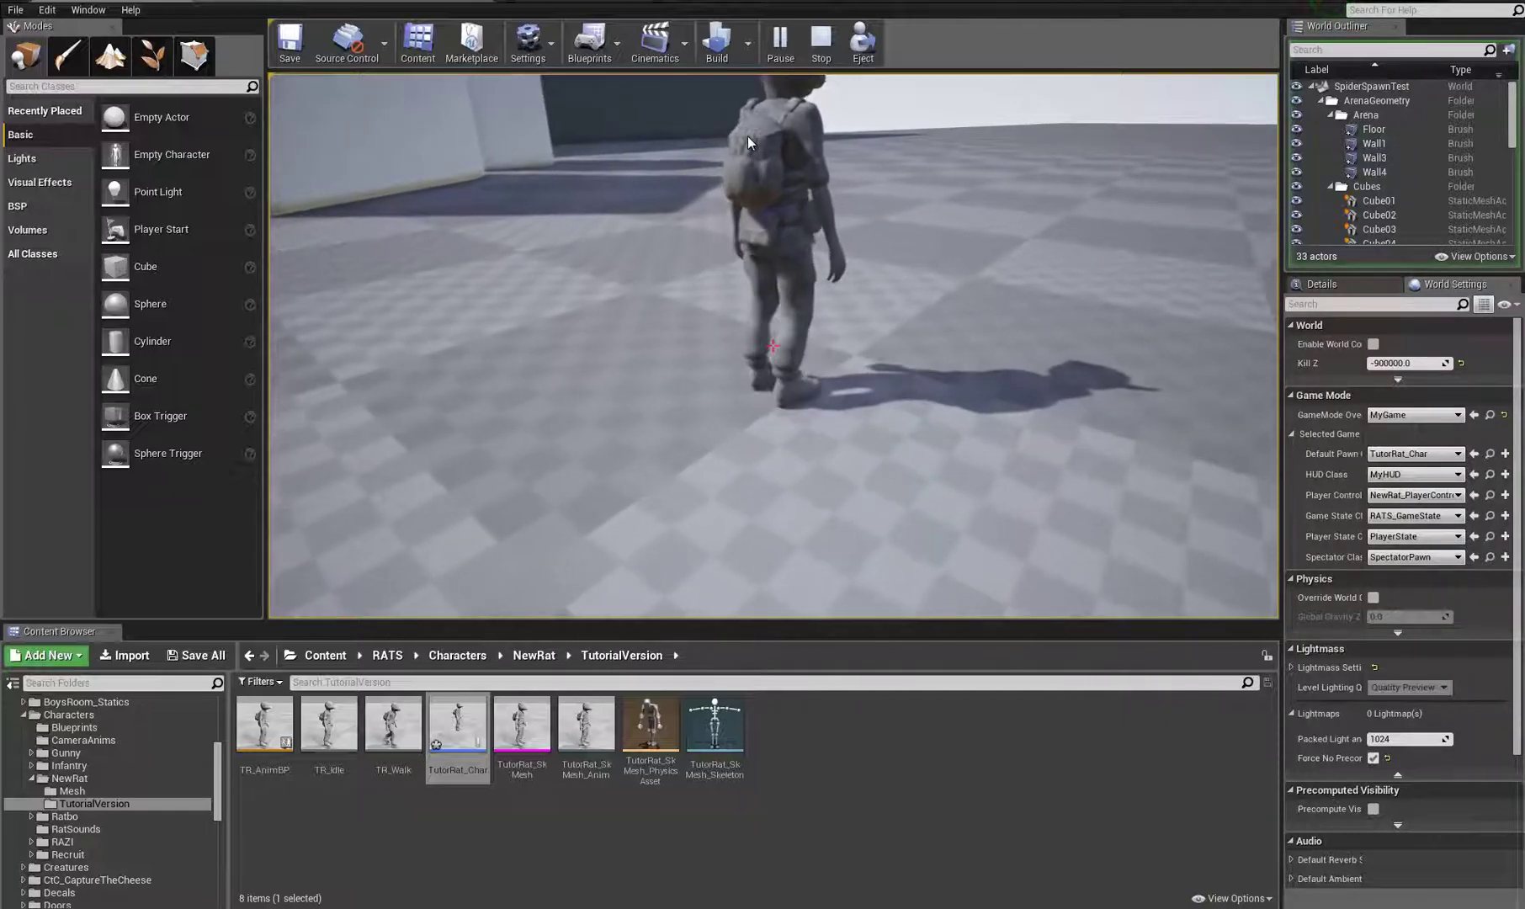
pyautogui.press('w')
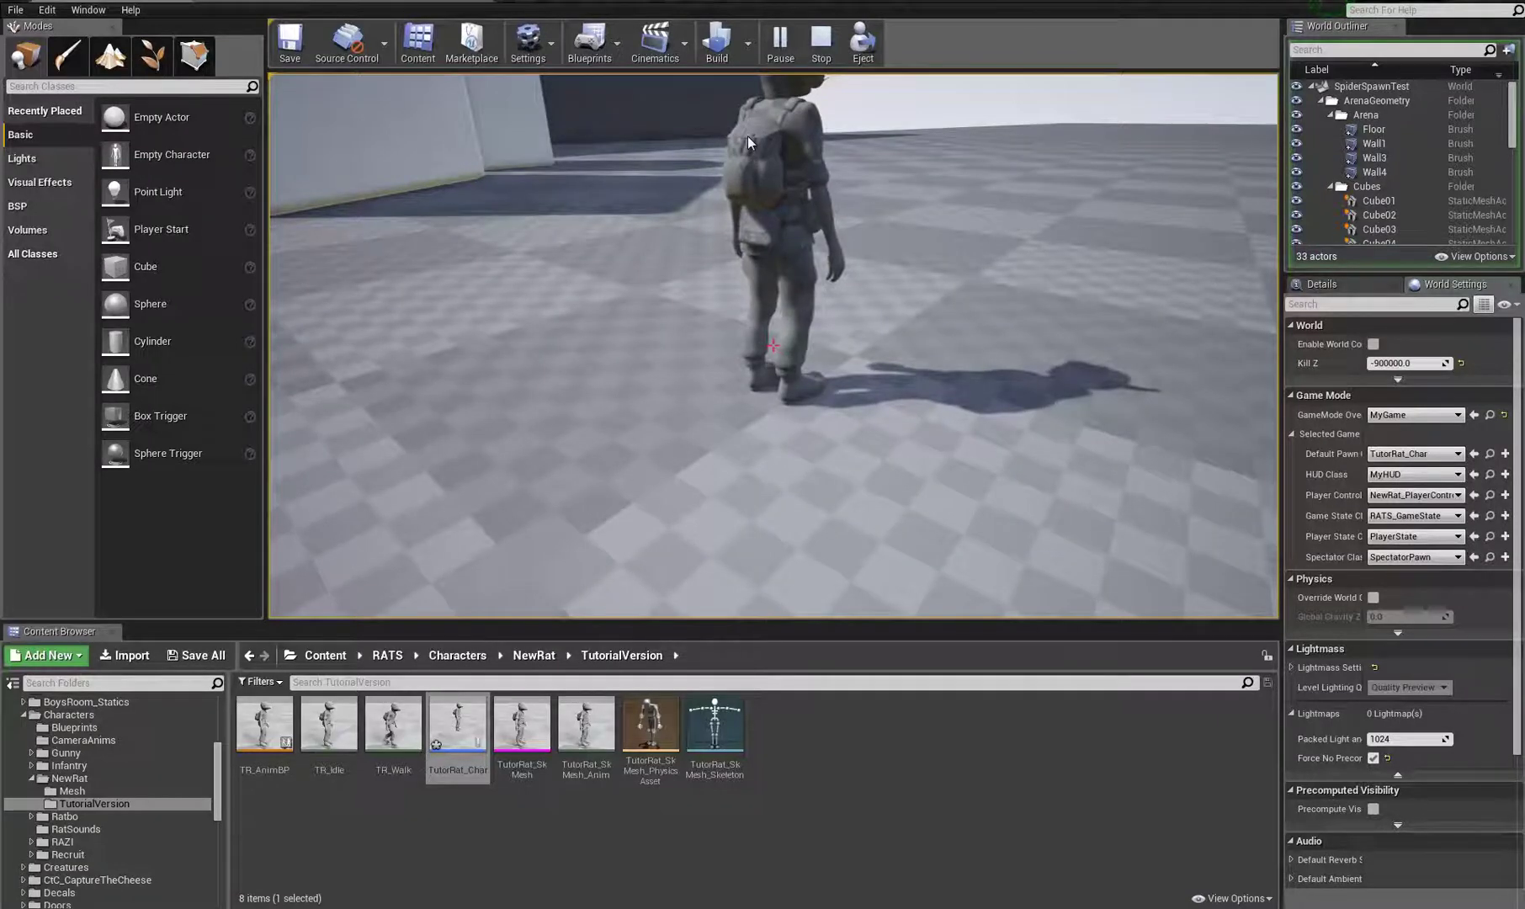
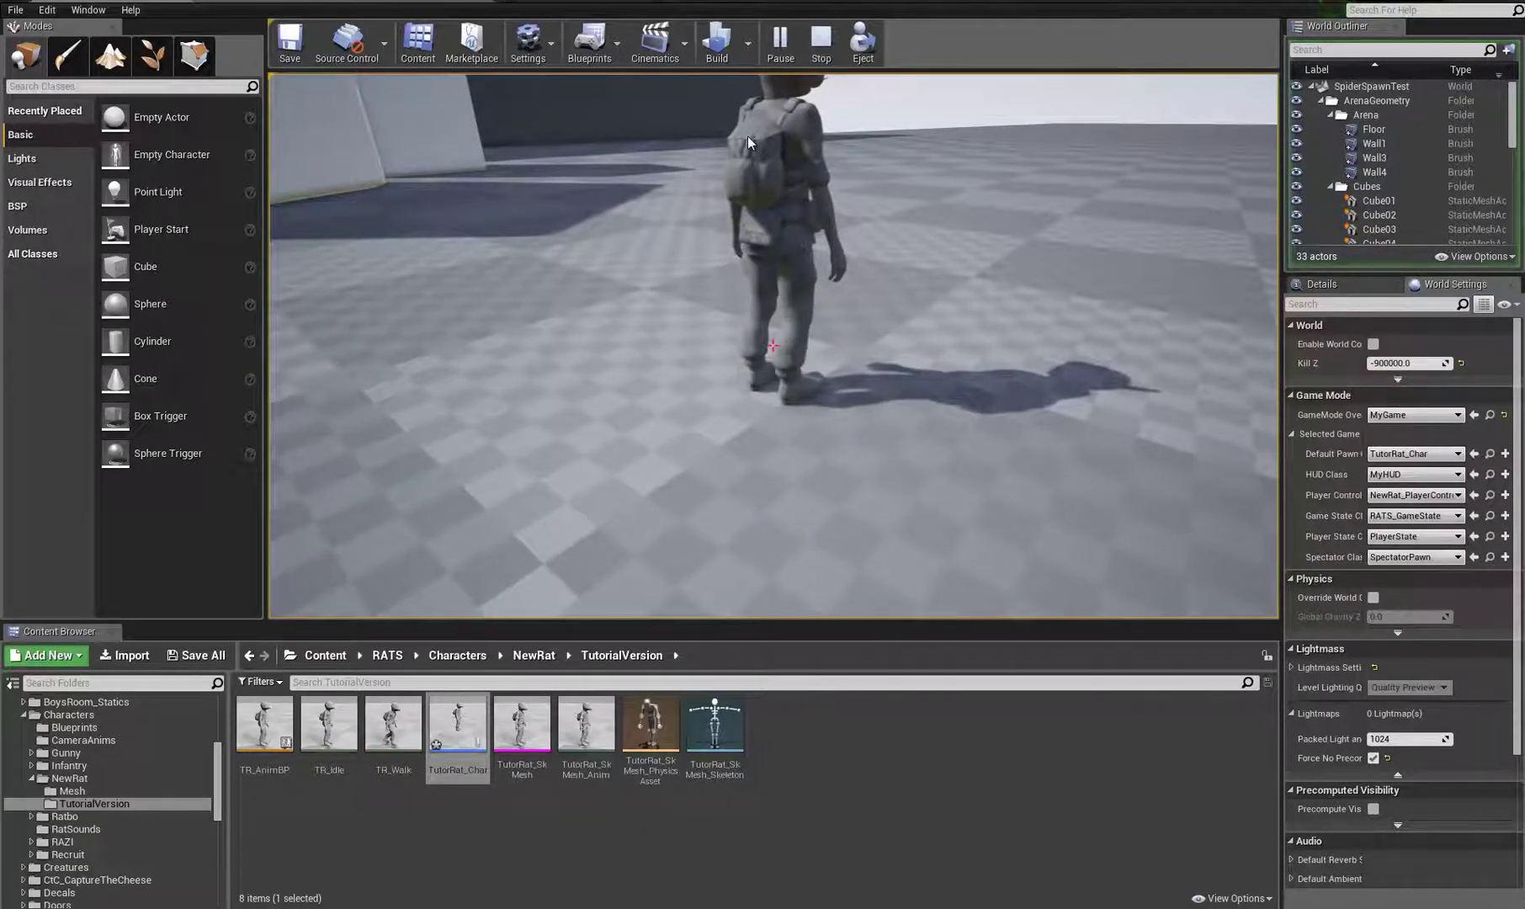
pyautogui.press('w')
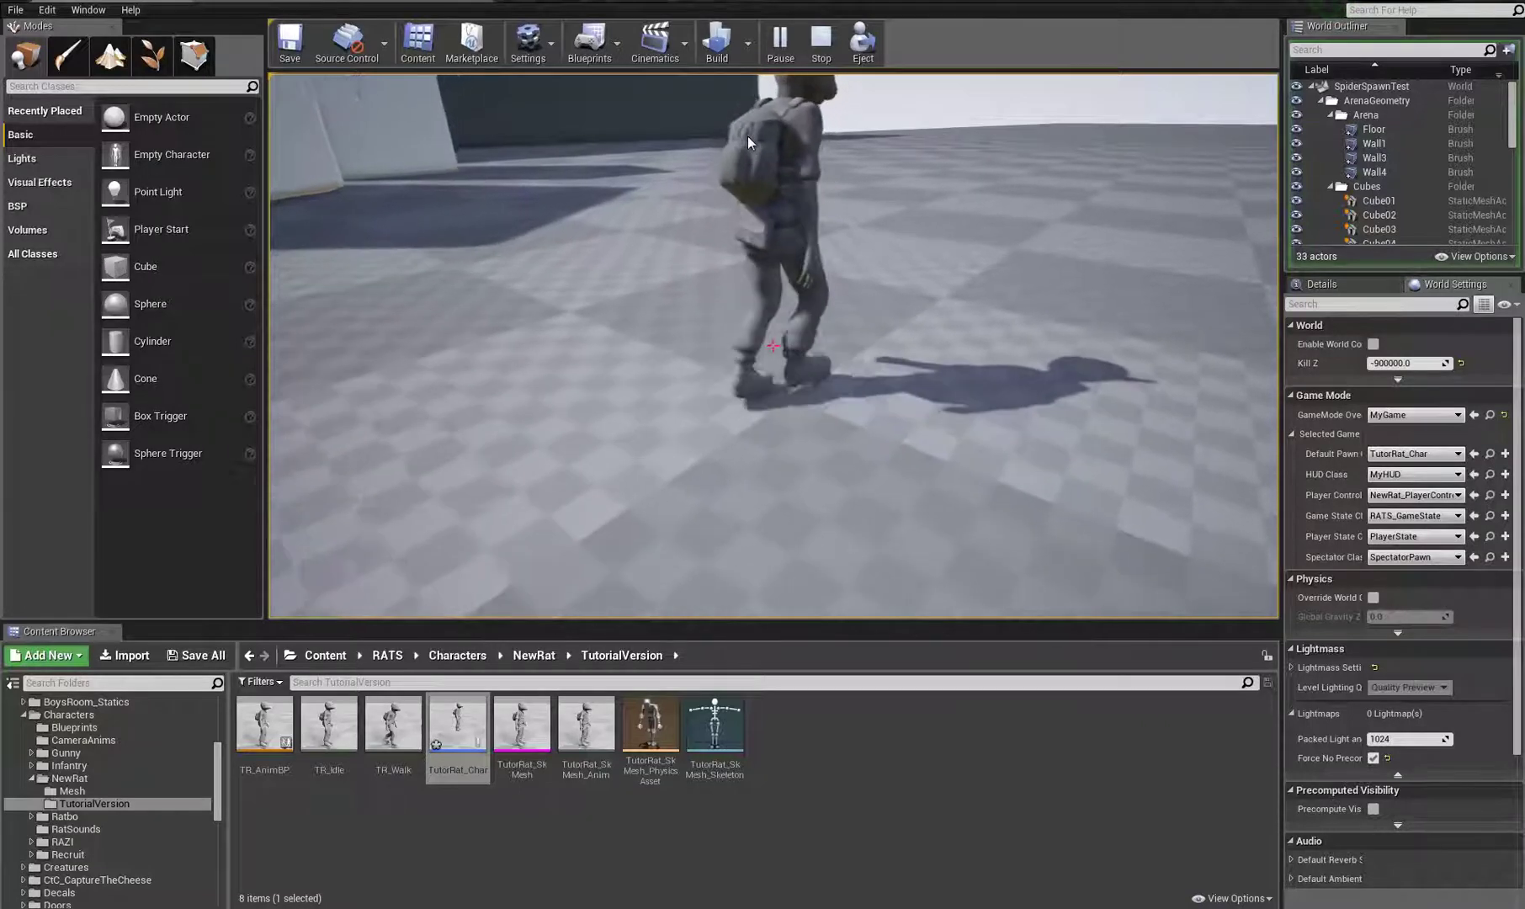
pyautogui.press('w')
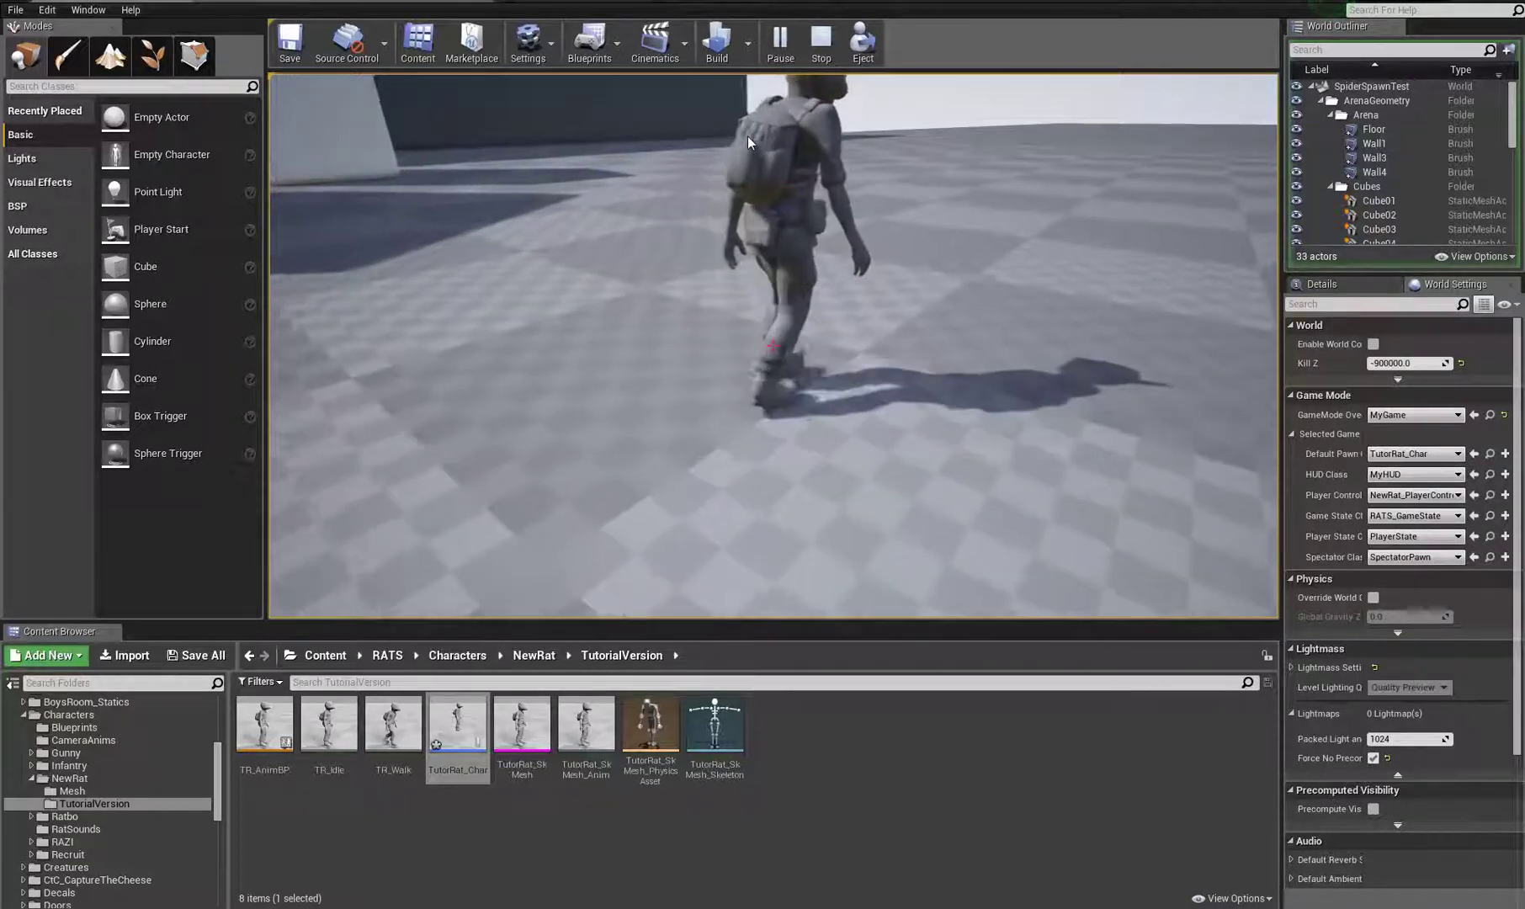
pyautogui.press('w')
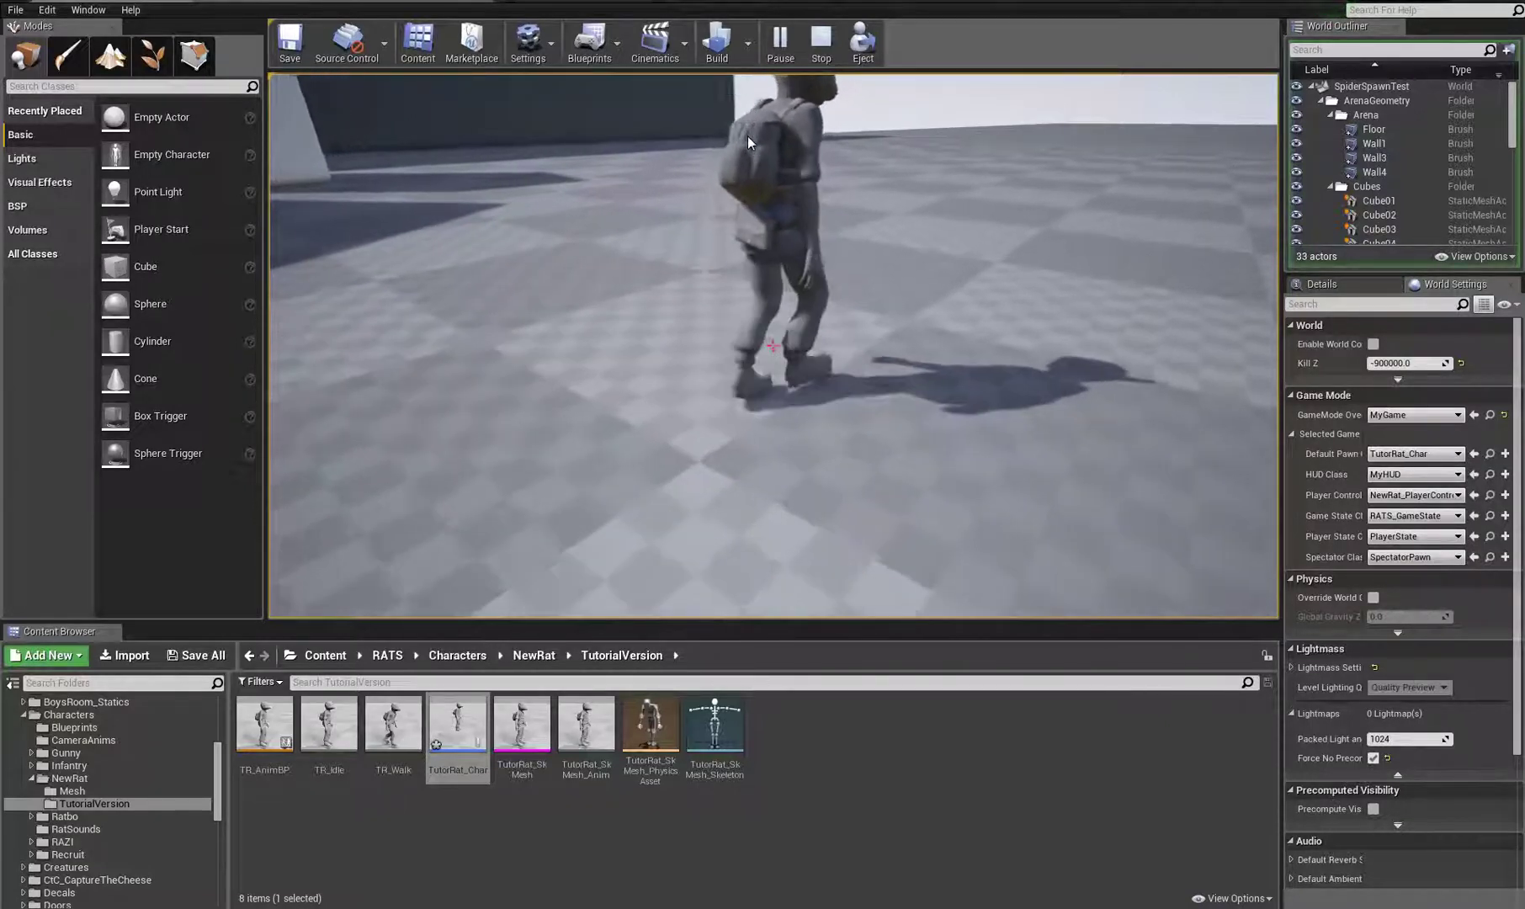
pyautogui.press('w')
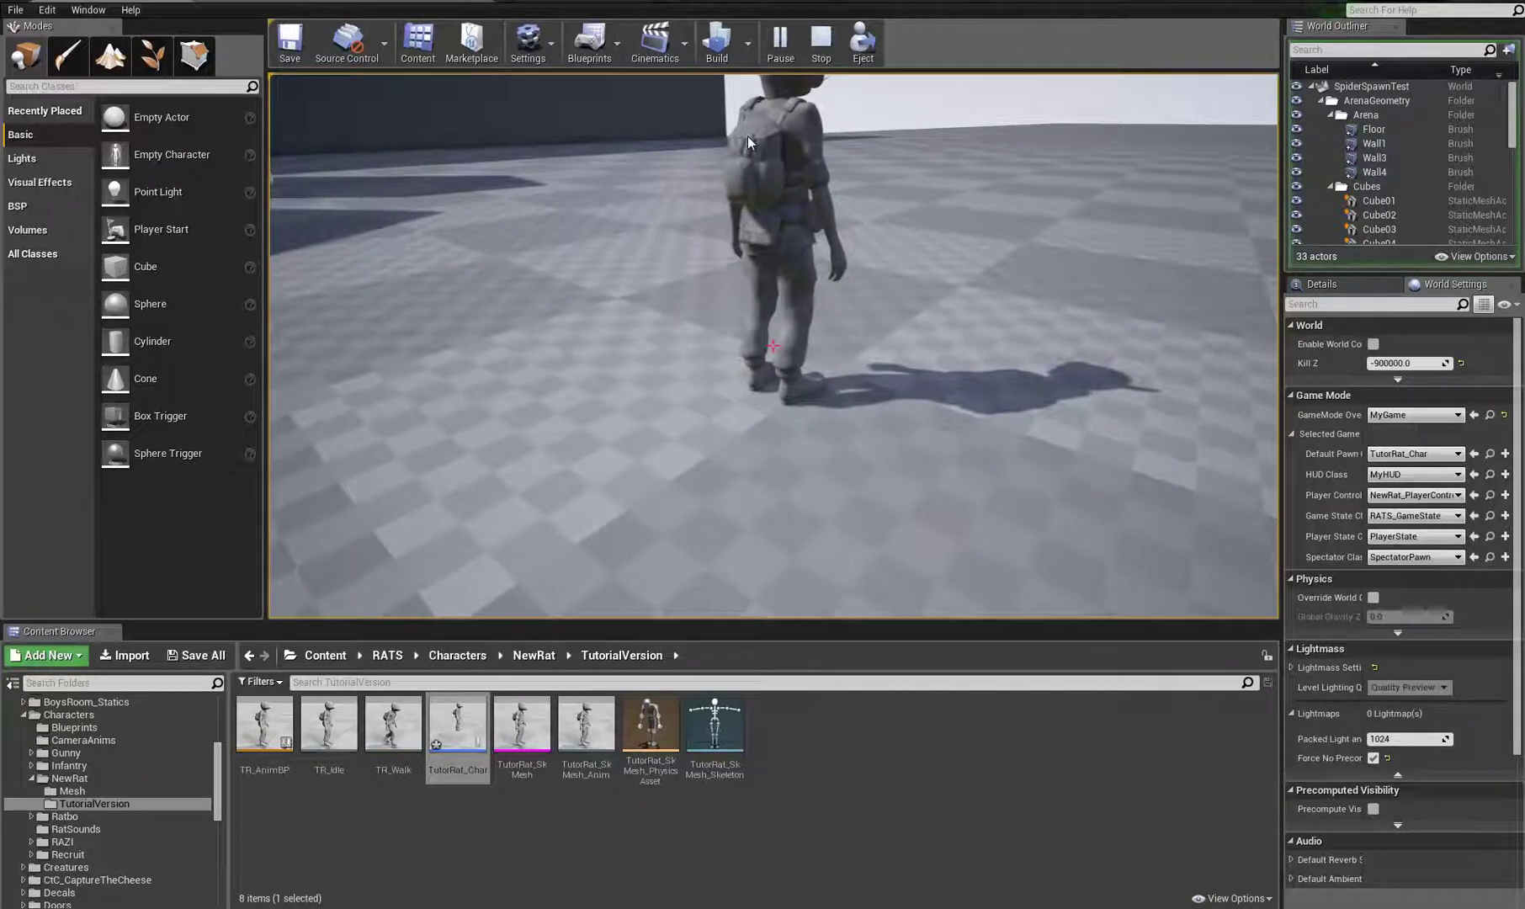
pyautogui.press('Escape')
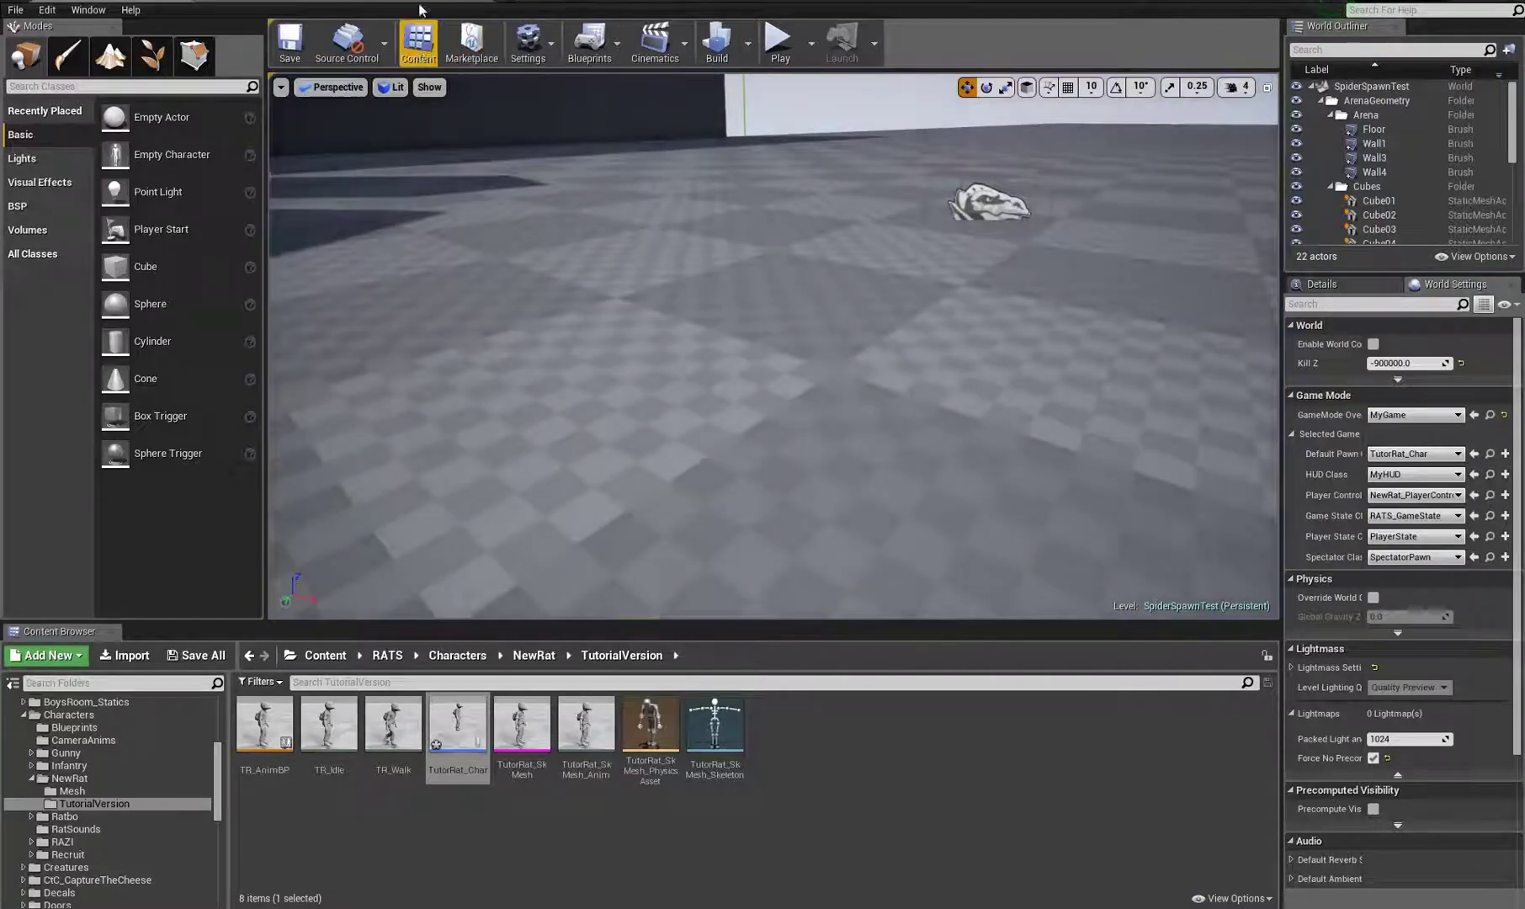
# Step: In TR_AnimBP's AnimGraph, expose the Play Rate of the Play TR_Walk node as a pin
pyautogui.click(416, 2)
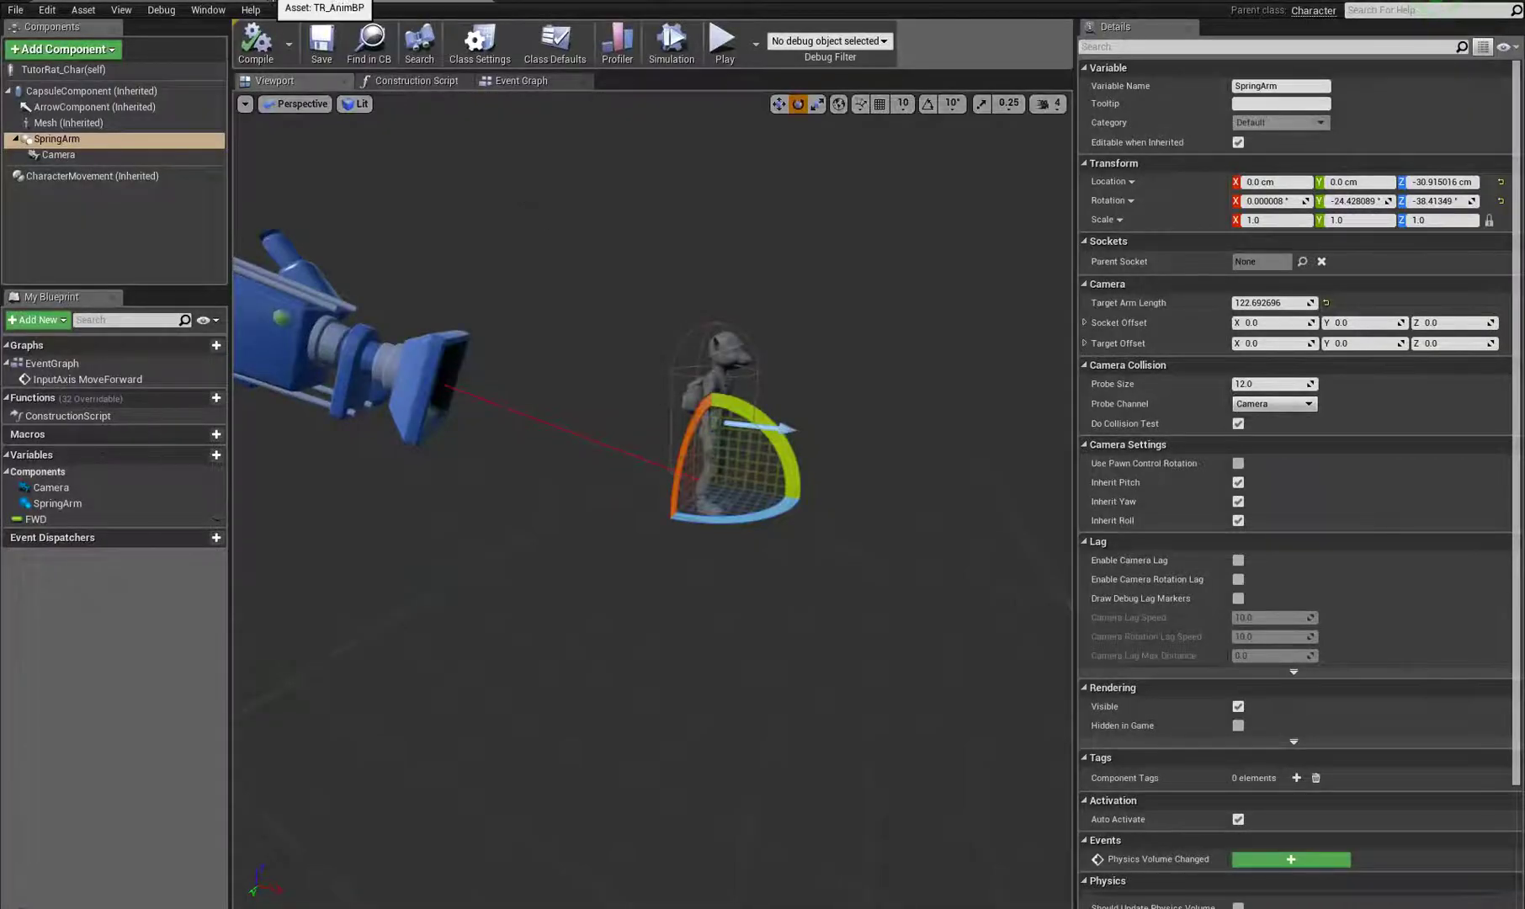
pyautogui.click(328, 4)
pyautogui.moveTo(1023, 565); pyautogui.dragTo(1108, 561, button='right')
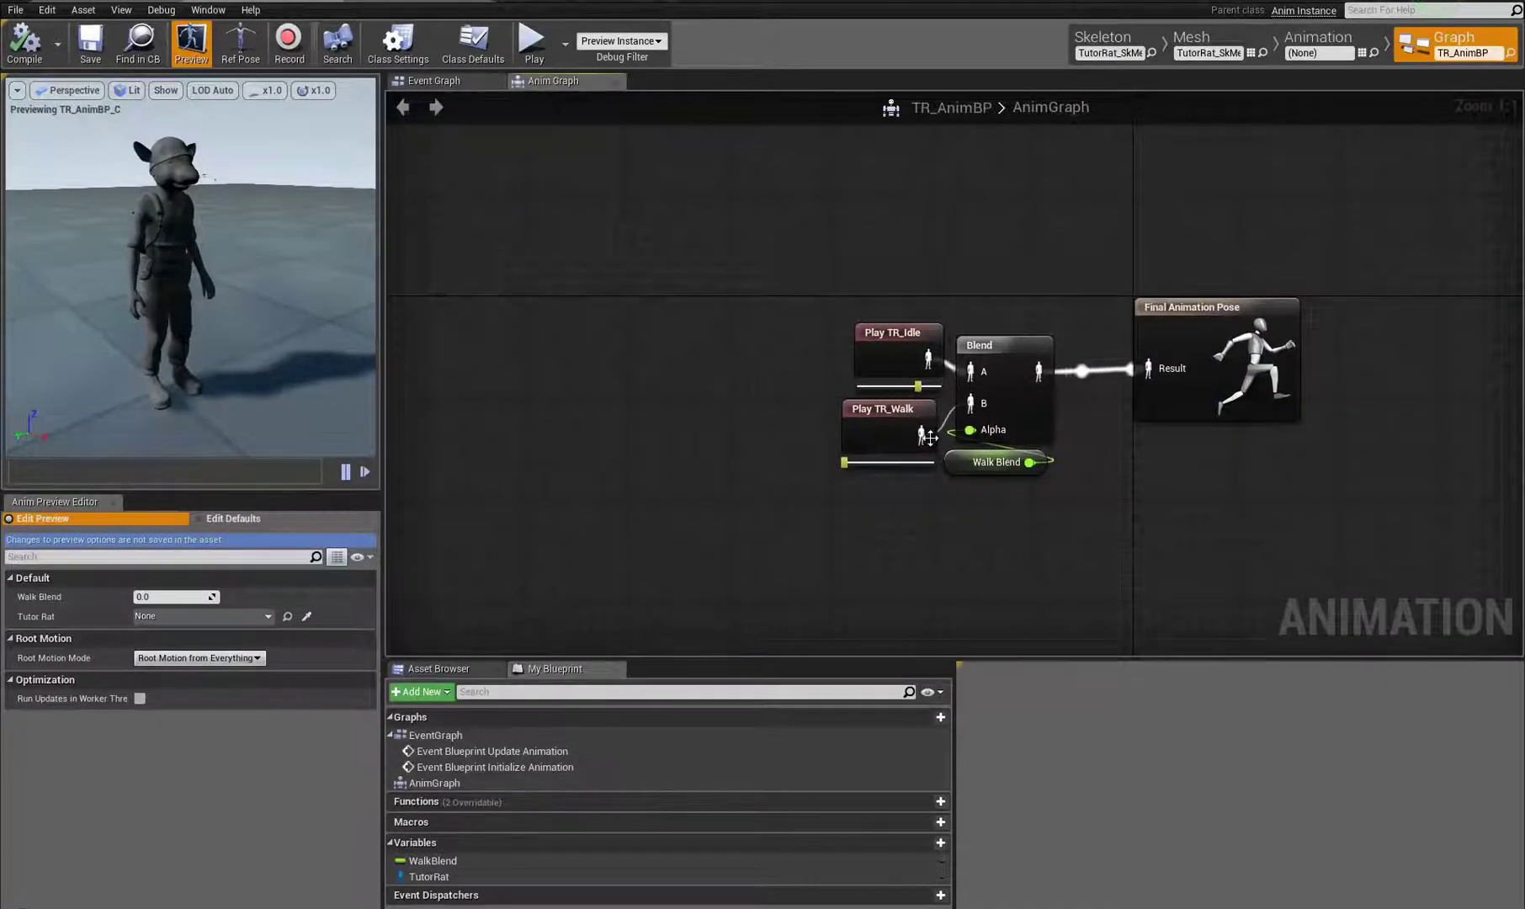
pyautogui.click(888, 431)
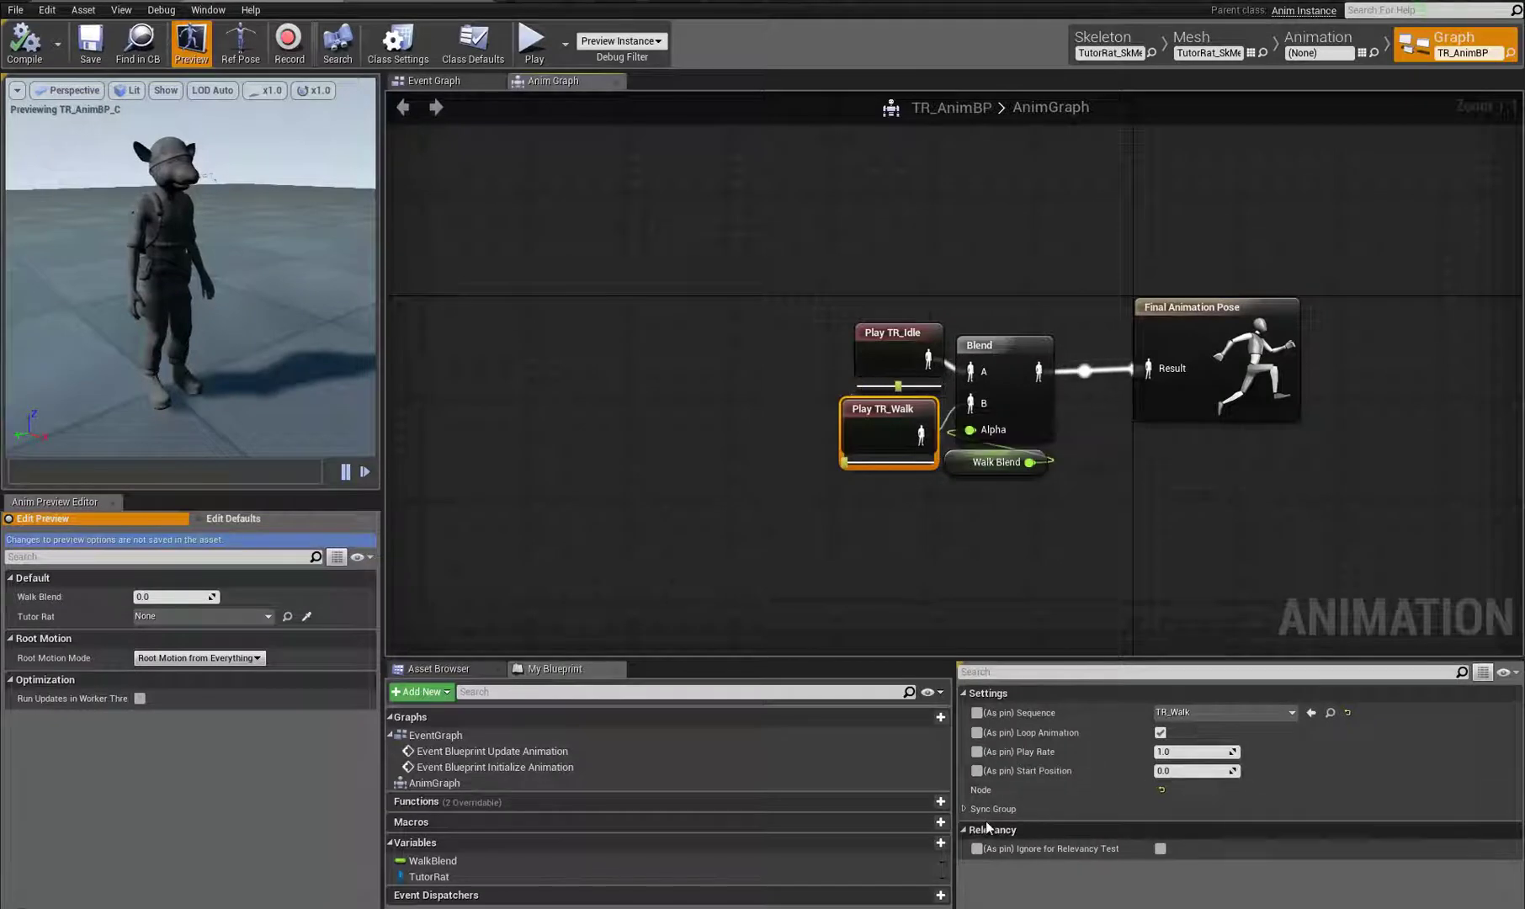
pyautogui.click(977, 751)
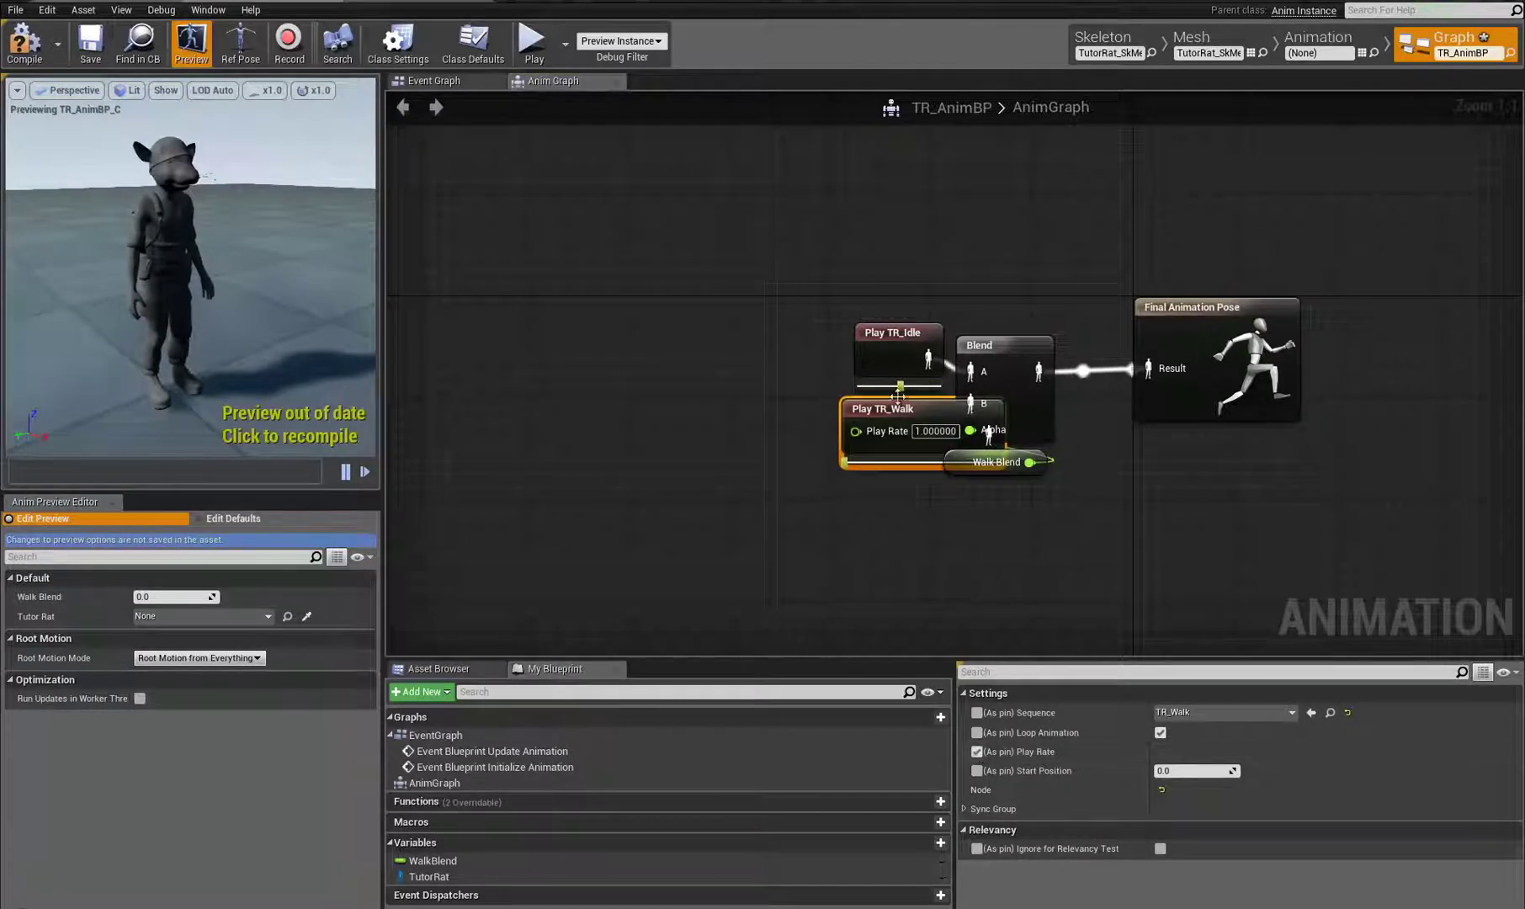
# Step: Promote Play TR_Walk's Play Rate pin to a float variable named WalkPlayRate, place its node beside the pin, and compile
pyautogui.moveTo(898, 398); pyautogui.dragTo(682, 454)
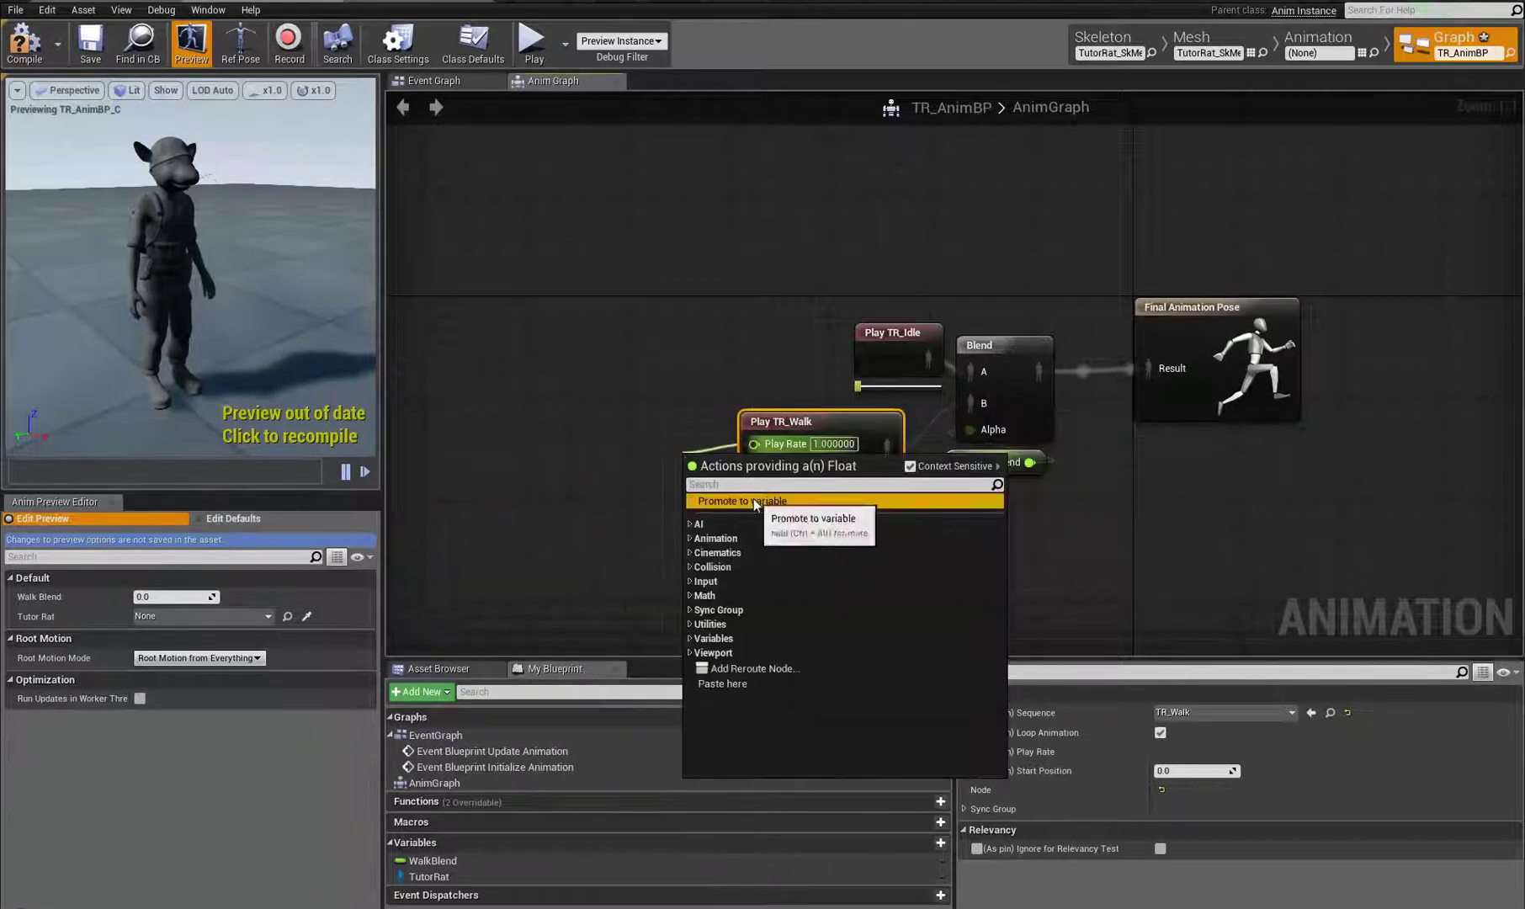
pyautogui.click(755, 501)
pyautogui.write('WalkPlayRate')
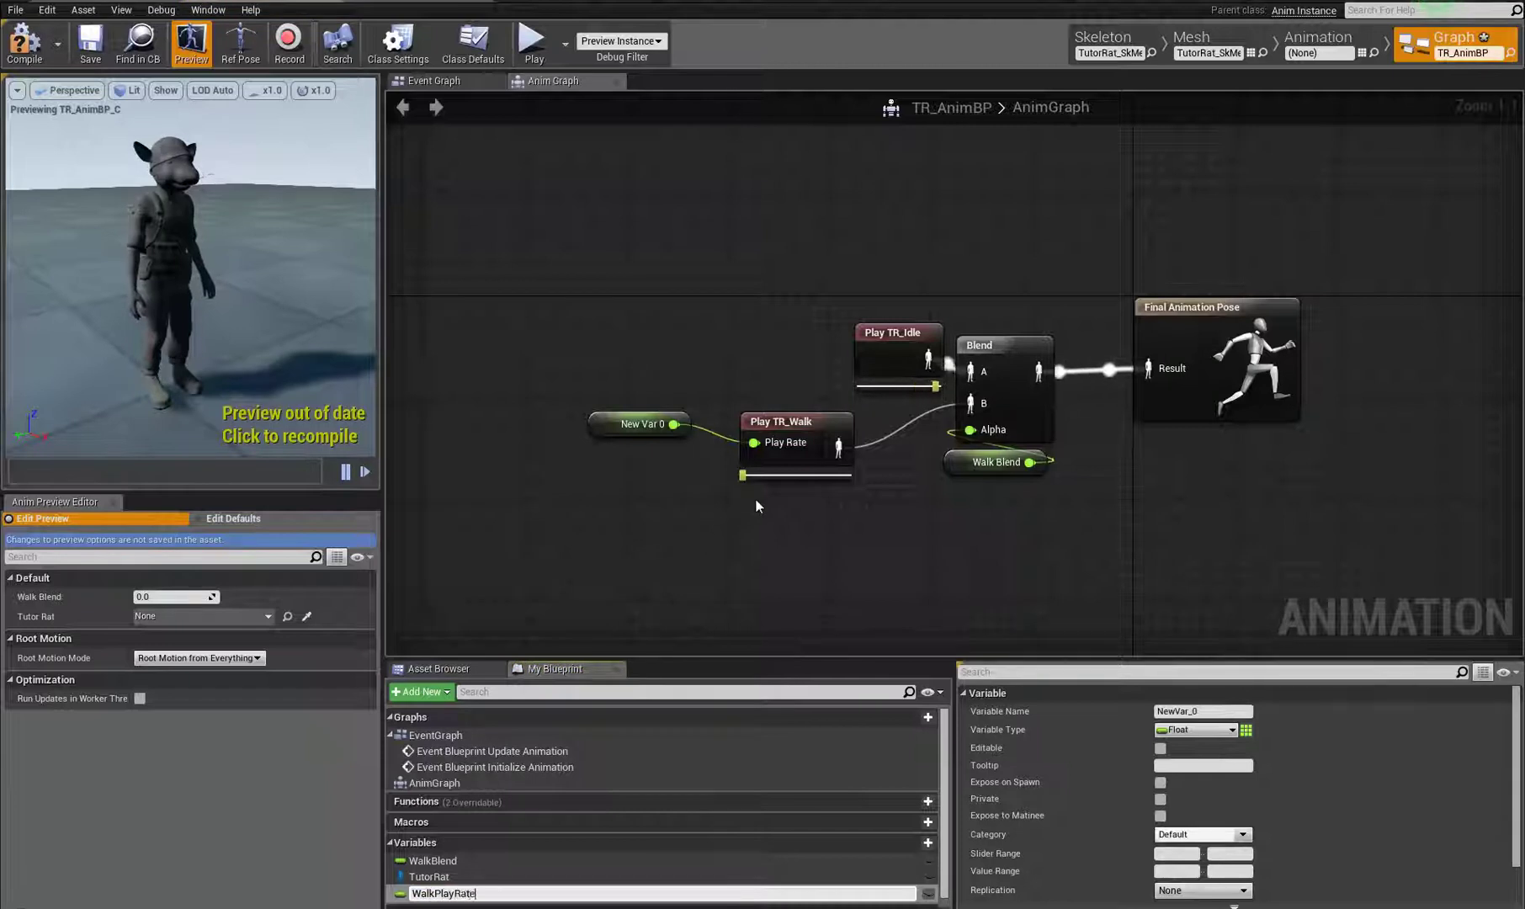
pyautogui.press('Return')
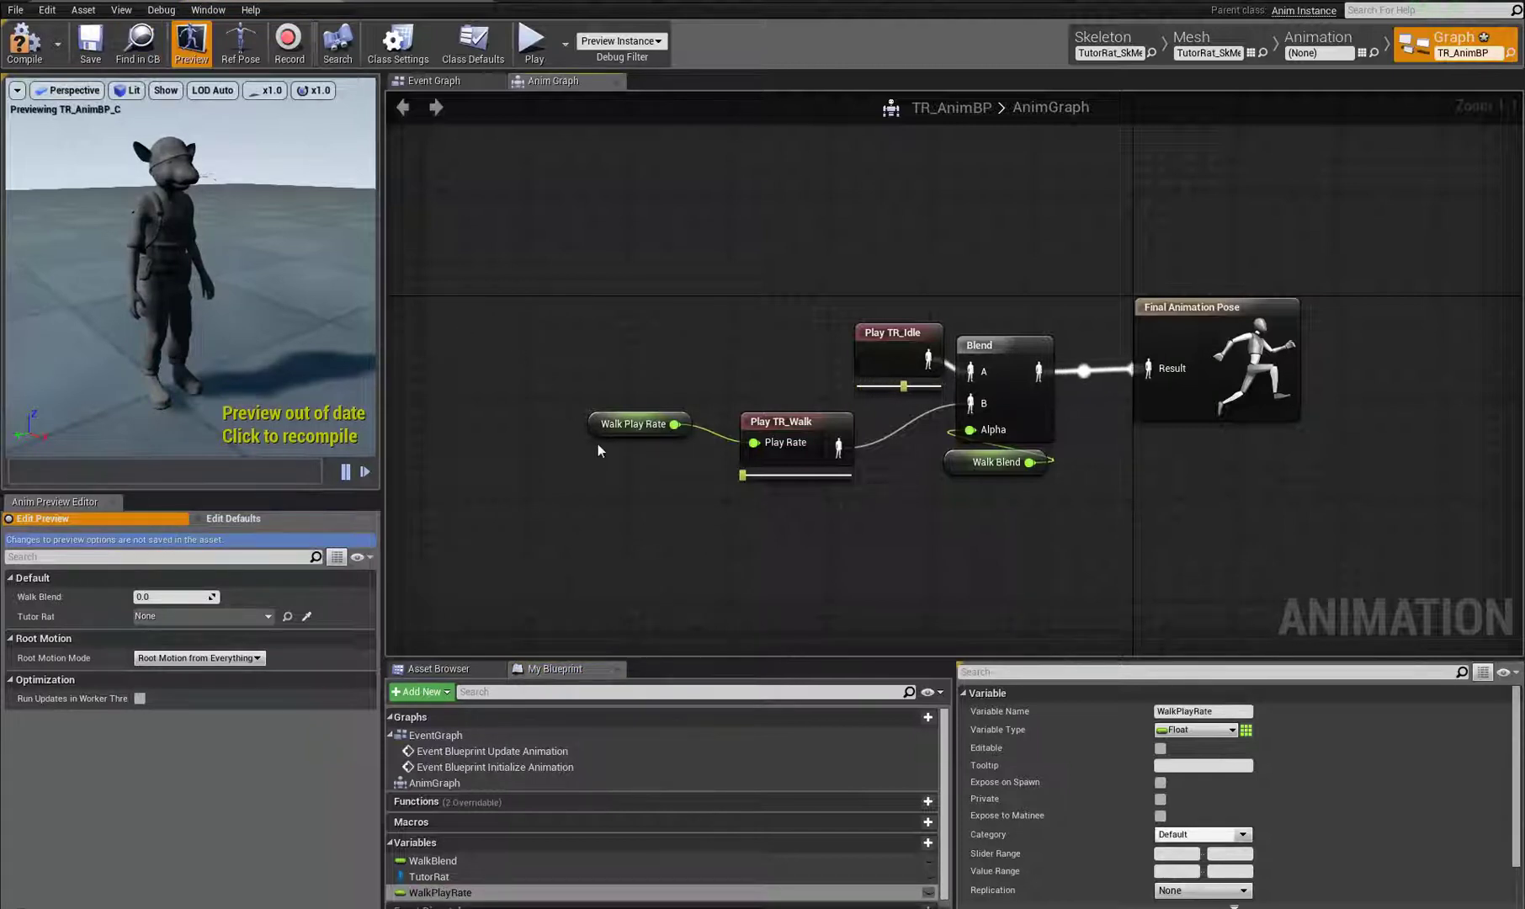
pyautogui.moveTo(600, 432); pyautogui.dragTo(626, 458)
pyautogui.scroll(-1, 1201, 789)
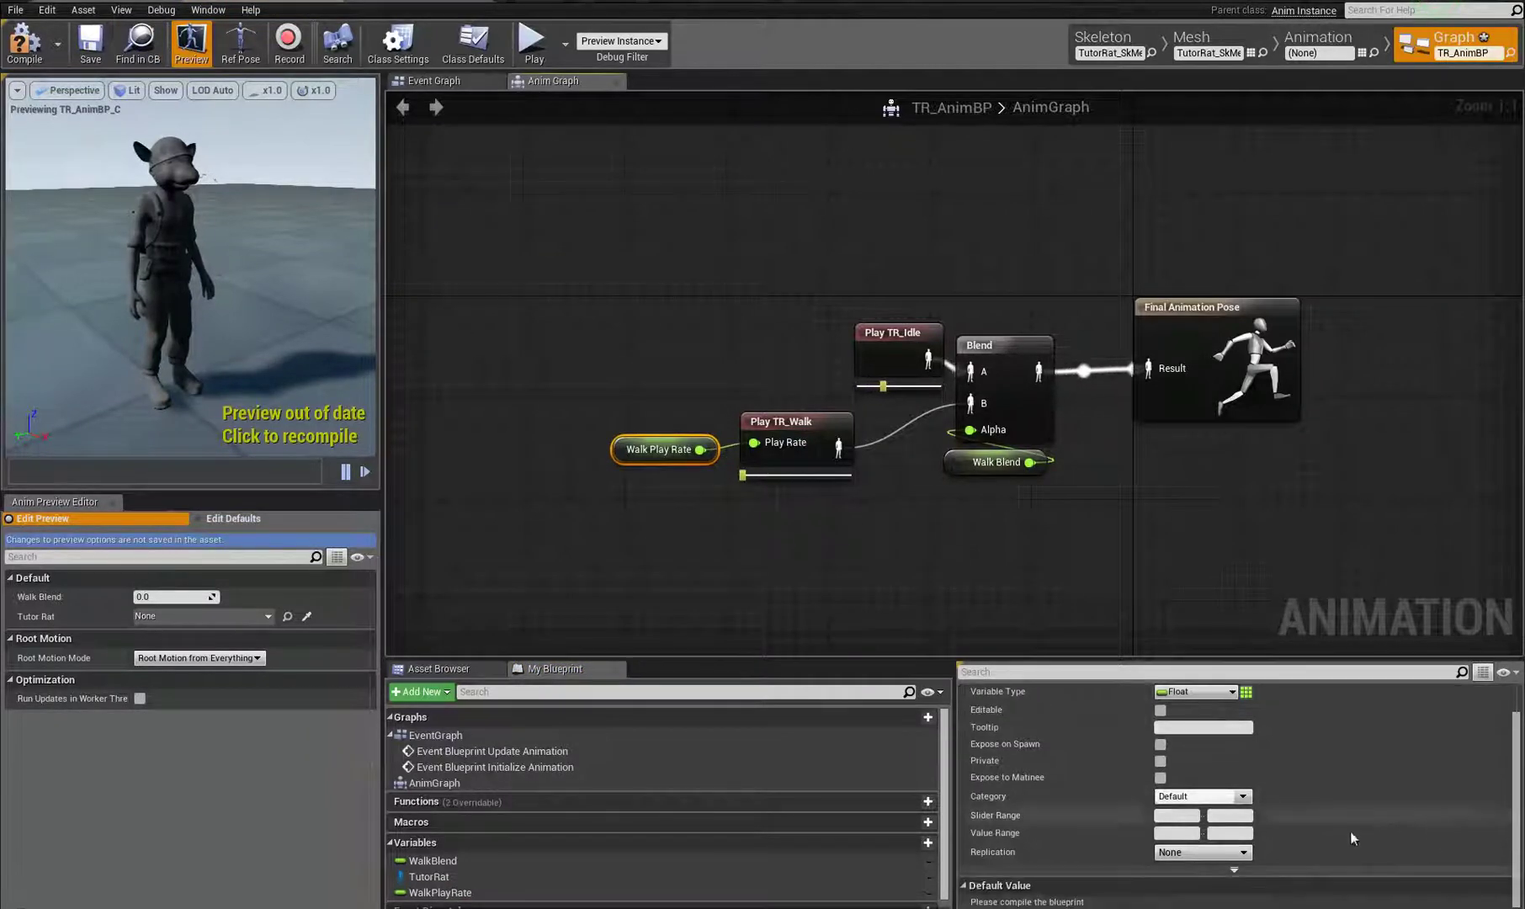
pyautogui.click(25, 37)
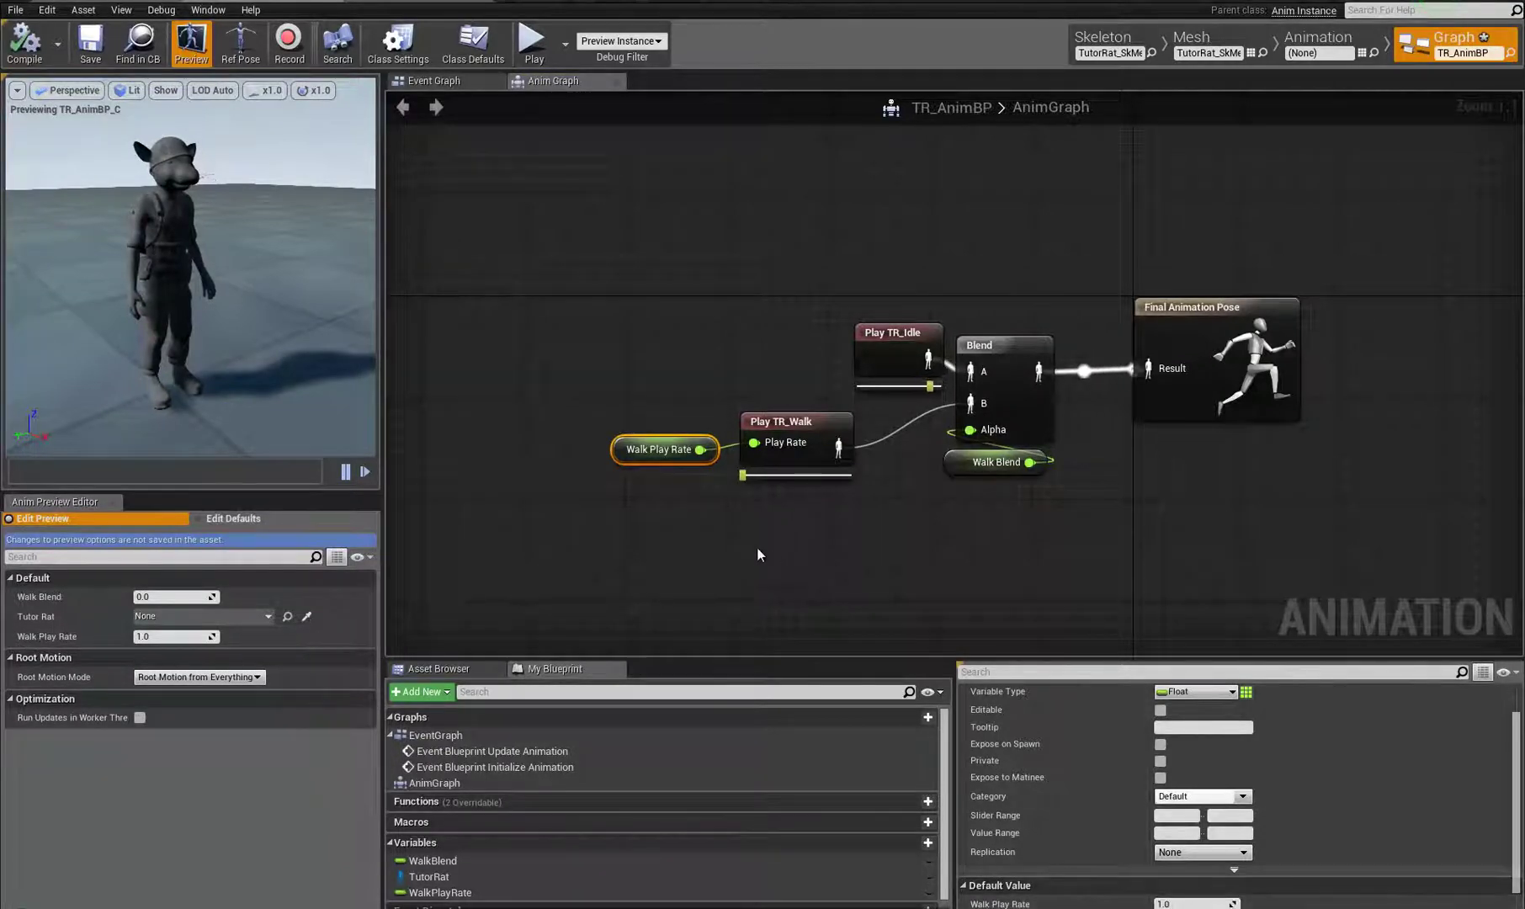
# Step: Tidy the AnimGraph by moving the Walk Play Rate and Play TR_Walk nodes closer to Blend and aligning Play TR_Idle above them
pyautogui.moveTo(769, 555); pyautogui.dragTo(821, 548, button='right')
pyautogui.keyDown('shift'); pyautogui.click(833, 417); pyautogui.keyUp('shift')
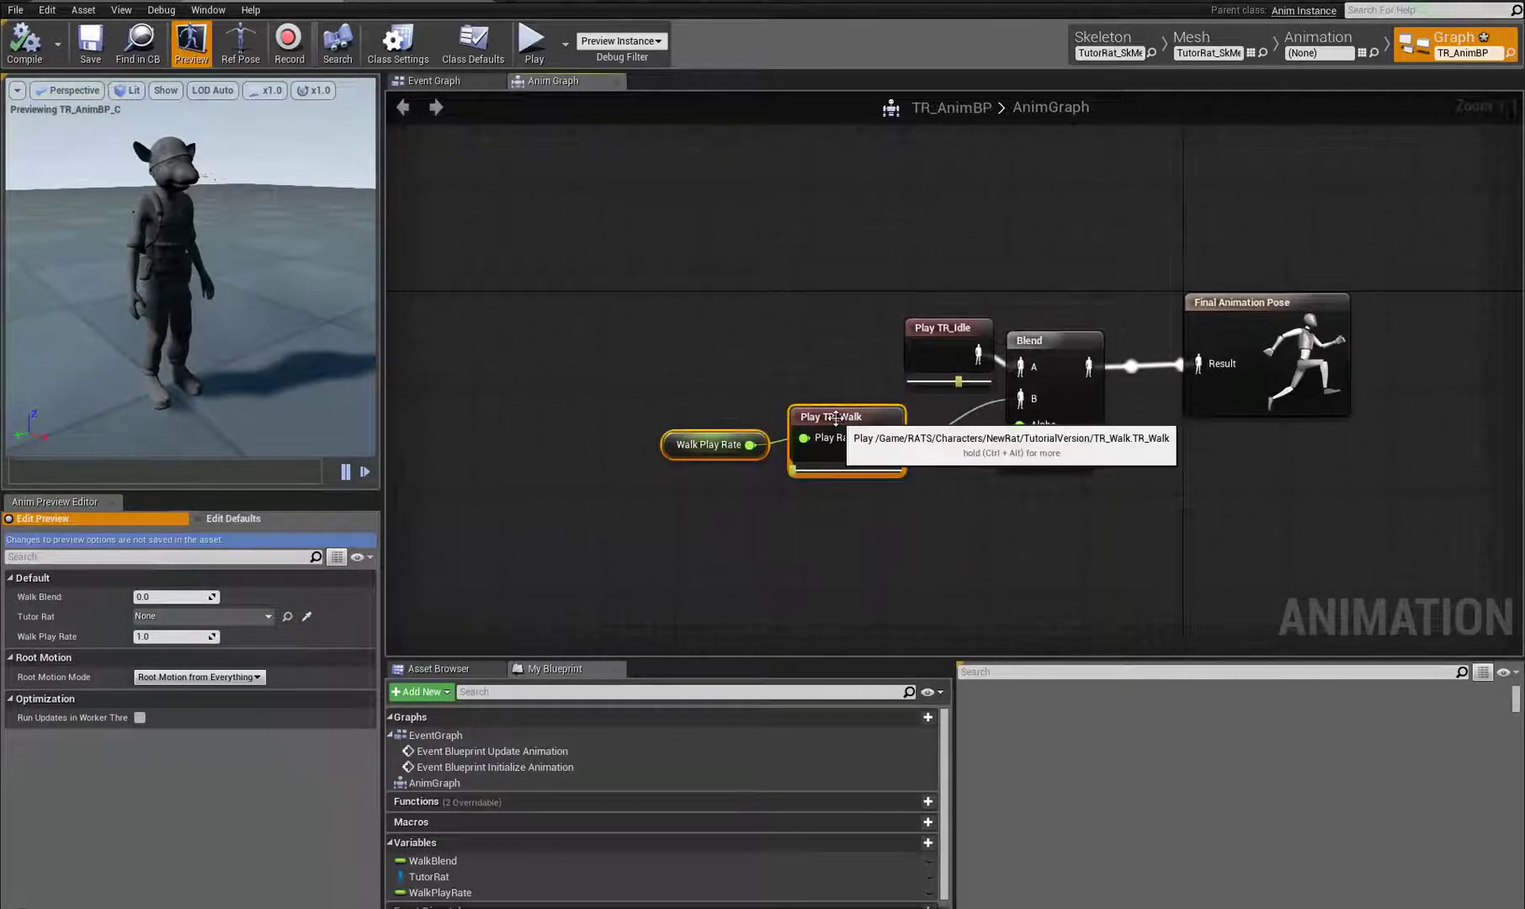
pyautogui.moveTo(833, 418); pyautogui.dragTo(884, 417)
pyautogui.moveTo(940, 342); pyautogui.dragTo(886, 341)
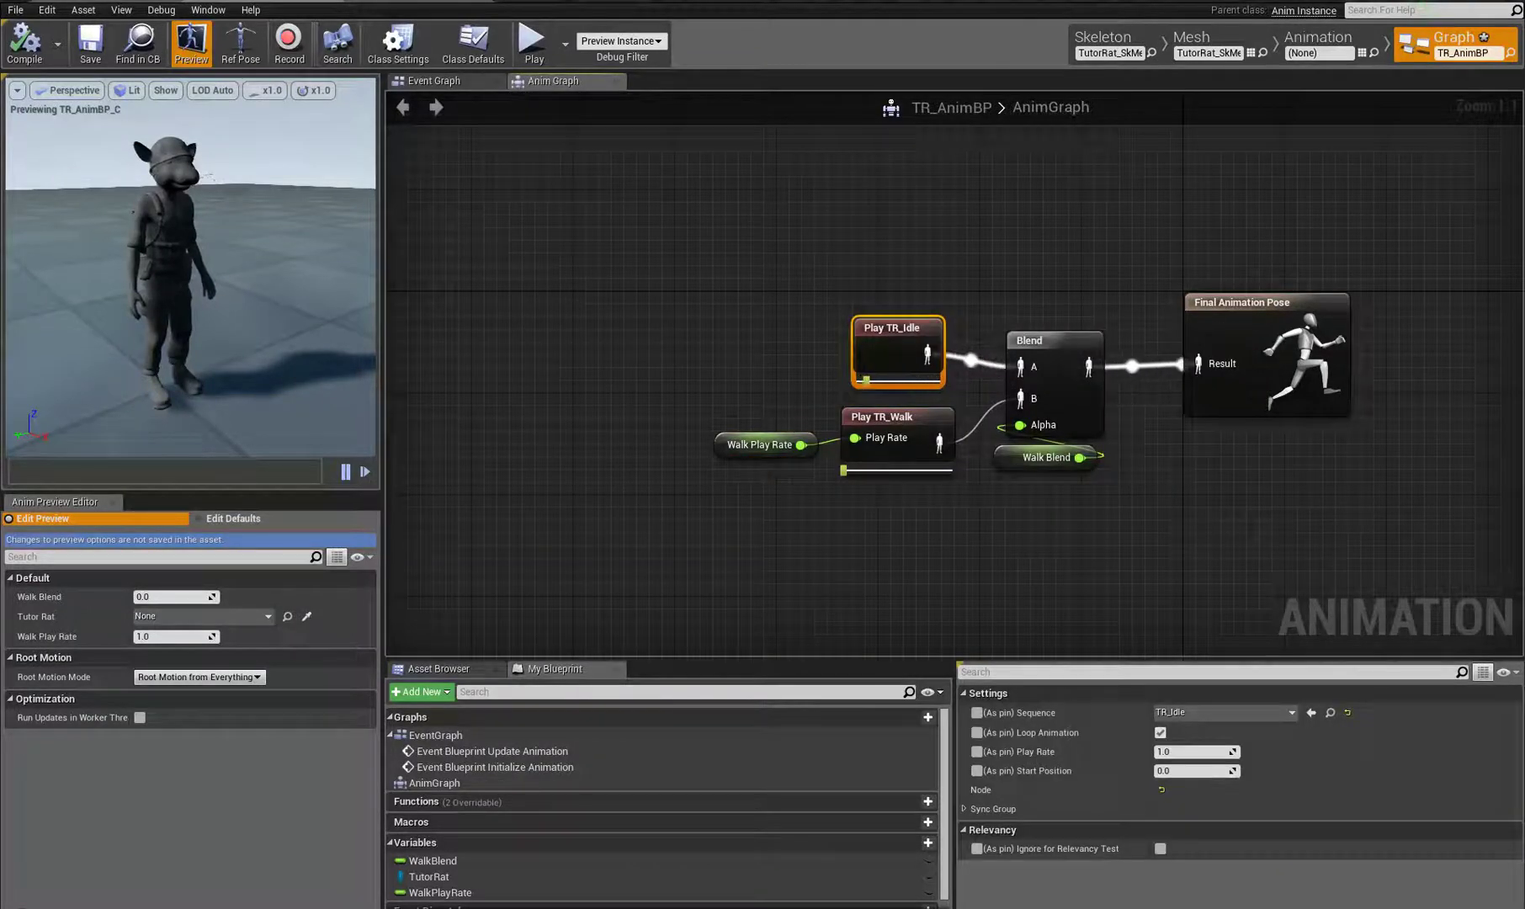
# Step: In the Event Graph, move the False branch's Walk Blend setter and interpolation nodes further down to make room
pyautogui.click(446, 80)
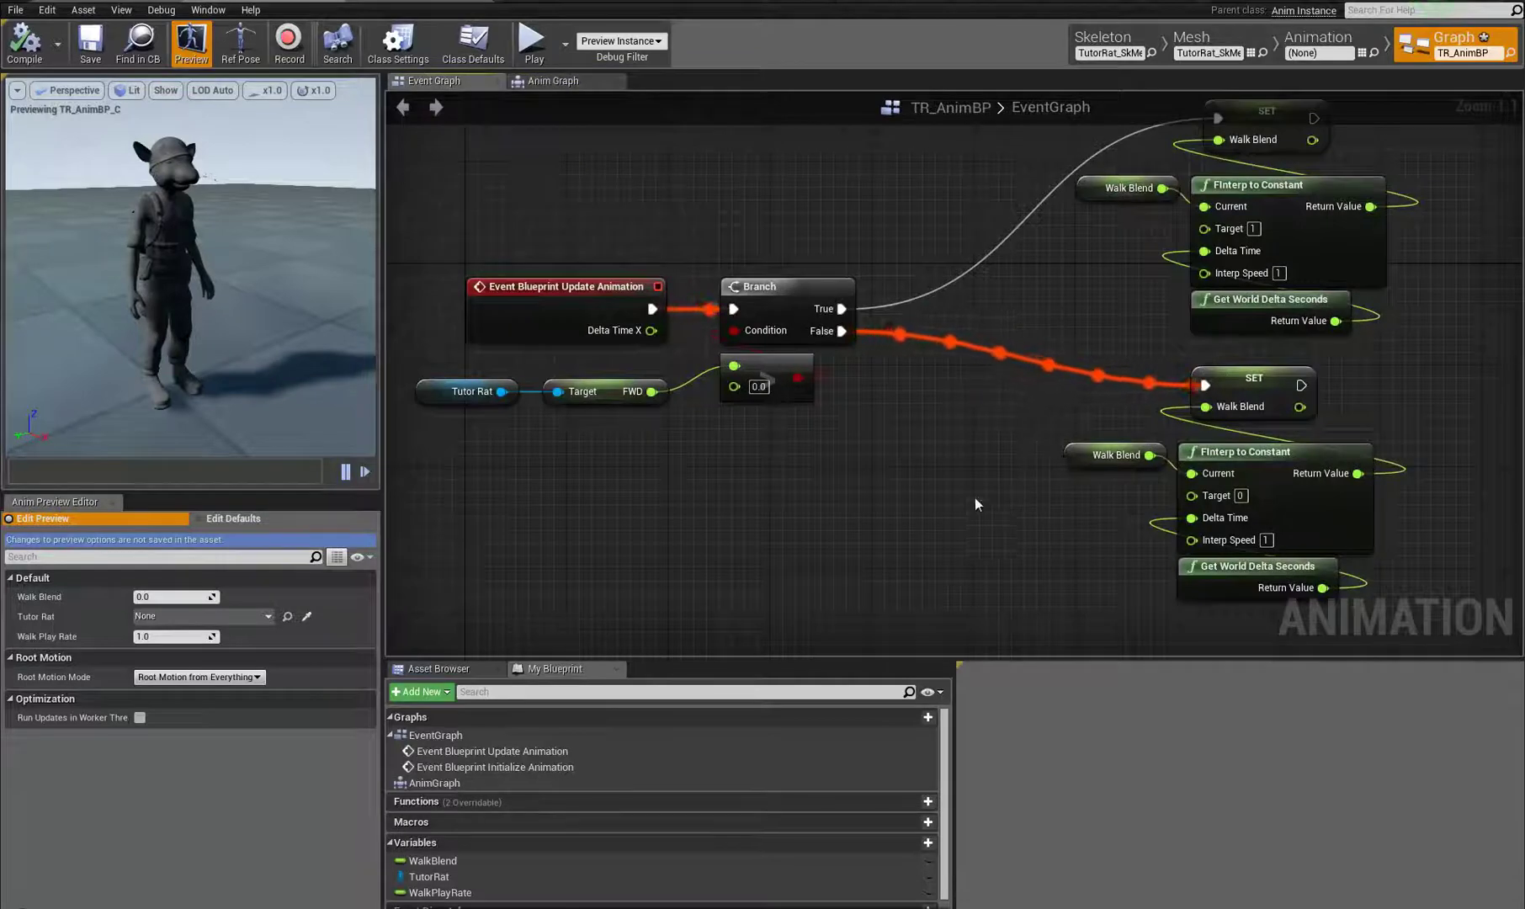
pyautogui.scroll(-2, 974, 504)
pyautogui.moveTo(817, 553); pyautogui.dragTo(1237, 353)
pyautogui.moveTo(1058, 356); pyautogui.dragTo(1220, 527)
pyautogui.moveTo(755, 499); pyautogui.dragTo(802, 488, button='right')
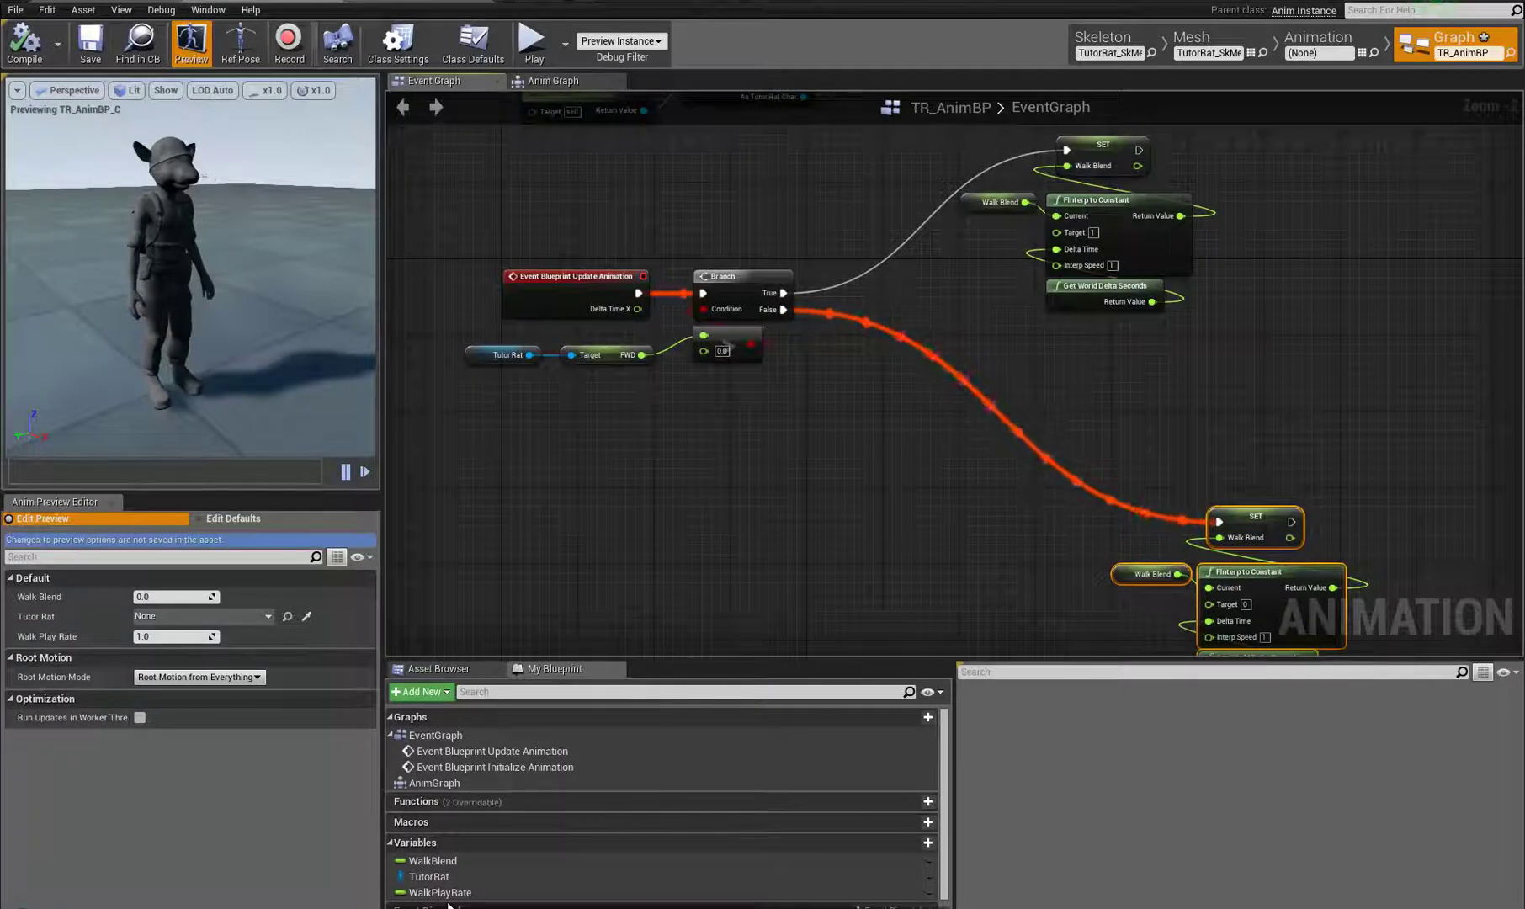
# Step: Add a Set WalkPlayRate node near the Branch and shift the True branch's Walk Blend nodes away to make space
pyautogui.moveTo(439, 893); pyautogui.dragTo(1084, 313)
pyautogui.keyDown('alt'); pyautogui.moveTo(883, 177); pyautogui.dragTo(882, 176); pyautogui.keyUp('alt')
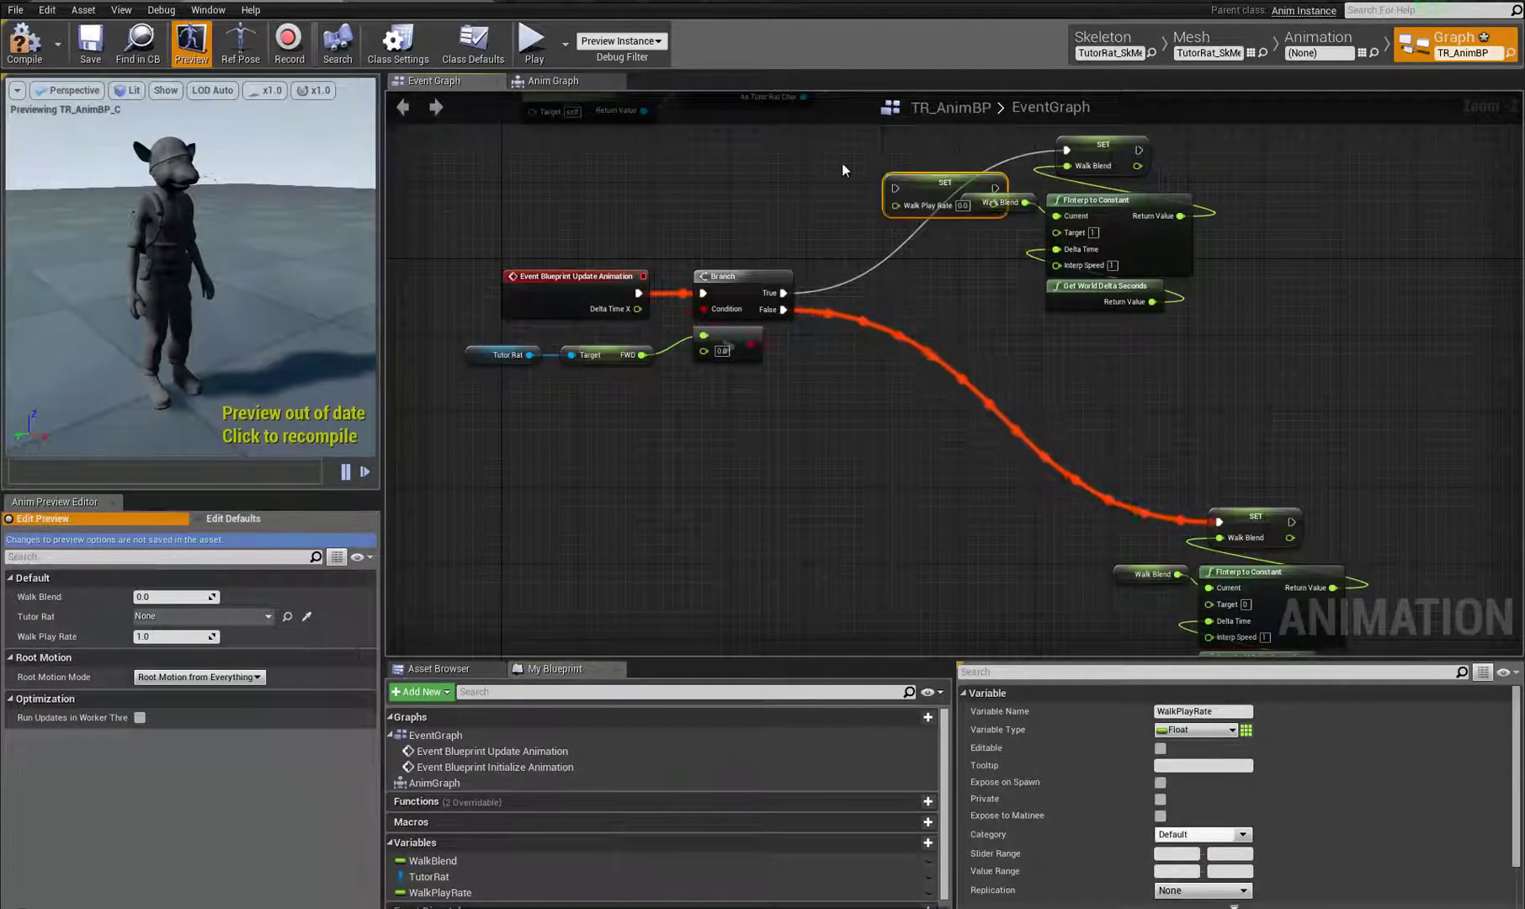
pyautogui.moveTo(804, 161); pyautogui.dragTo(750, 245, button='right')
pyautogui.moveTo(1209, 426); pyautogui.dragTo(995, 203)
pyautogui.moveTo(1055, 311); pyautogui.dragTo(1179, 320)
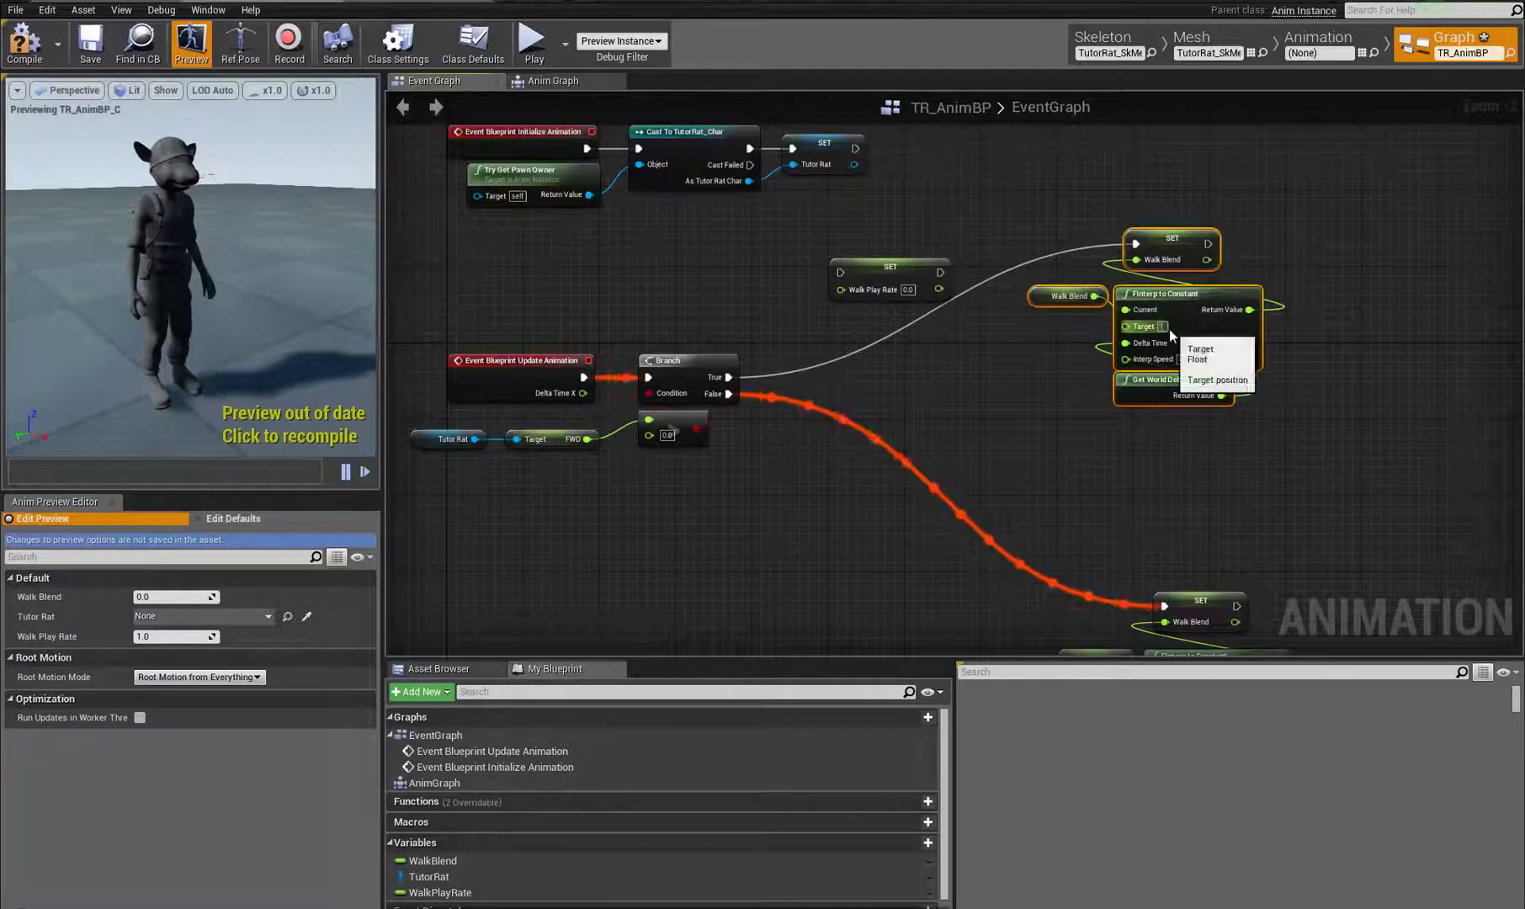
# Step: Set Walk Play Rate to 1 in its setter and wire it between the Branch's True output and Set Walk Blend
pyautogui.moveTo(733, 376); pyautogui.dragTo(841, 273)
pyautogui.click(911, 290)
pyautogui.write('1')
pyautogui.press('Return')
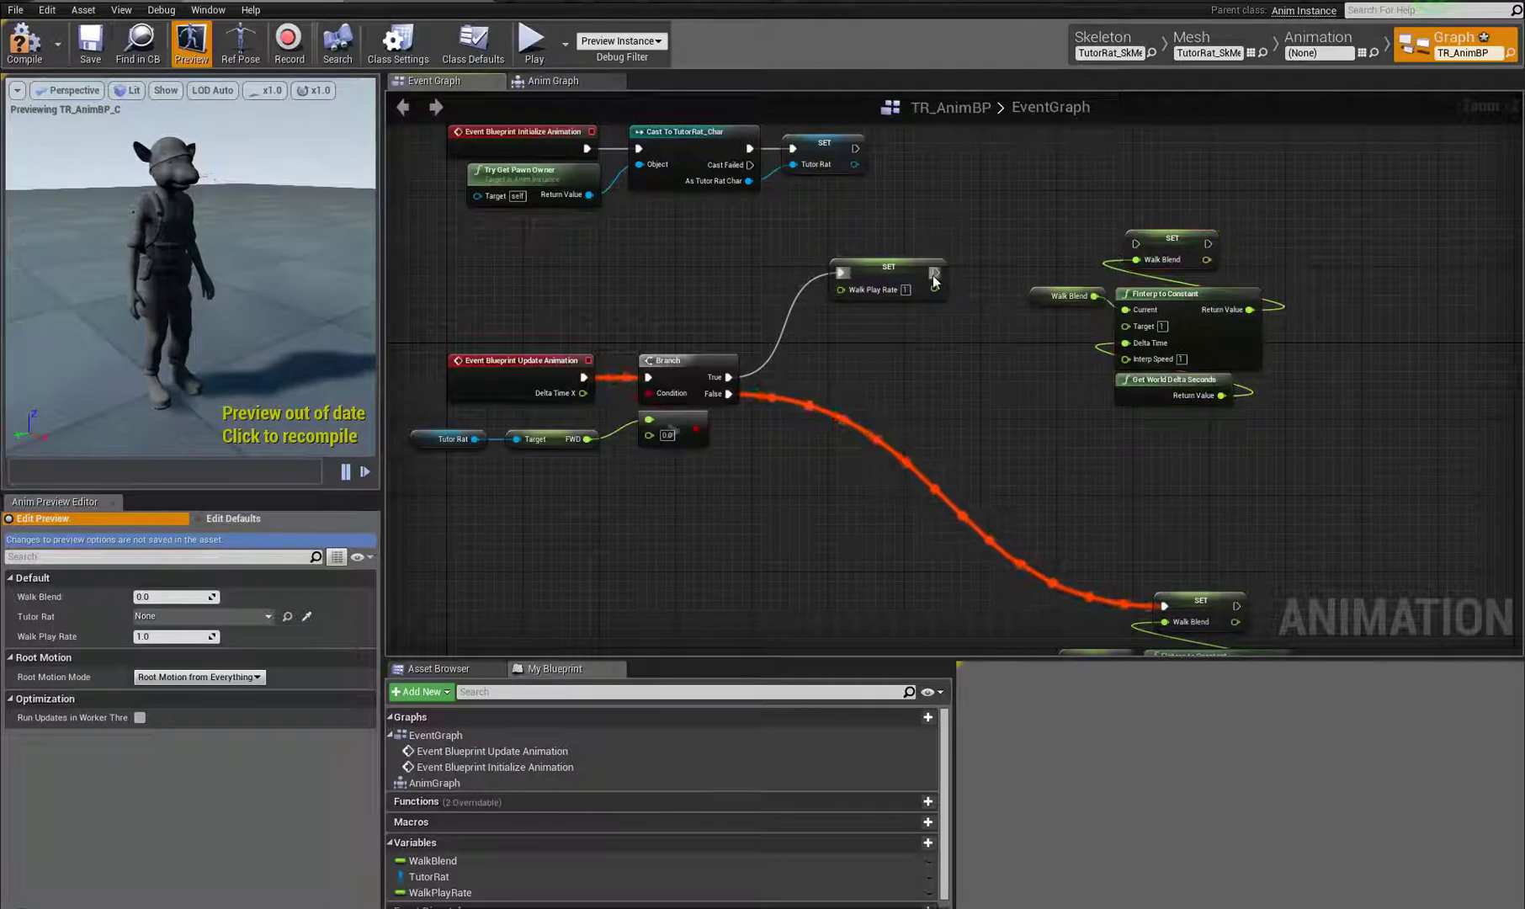
pyautogui.moveTo(934, 271); pyautogui.dragTo(1128, 253)
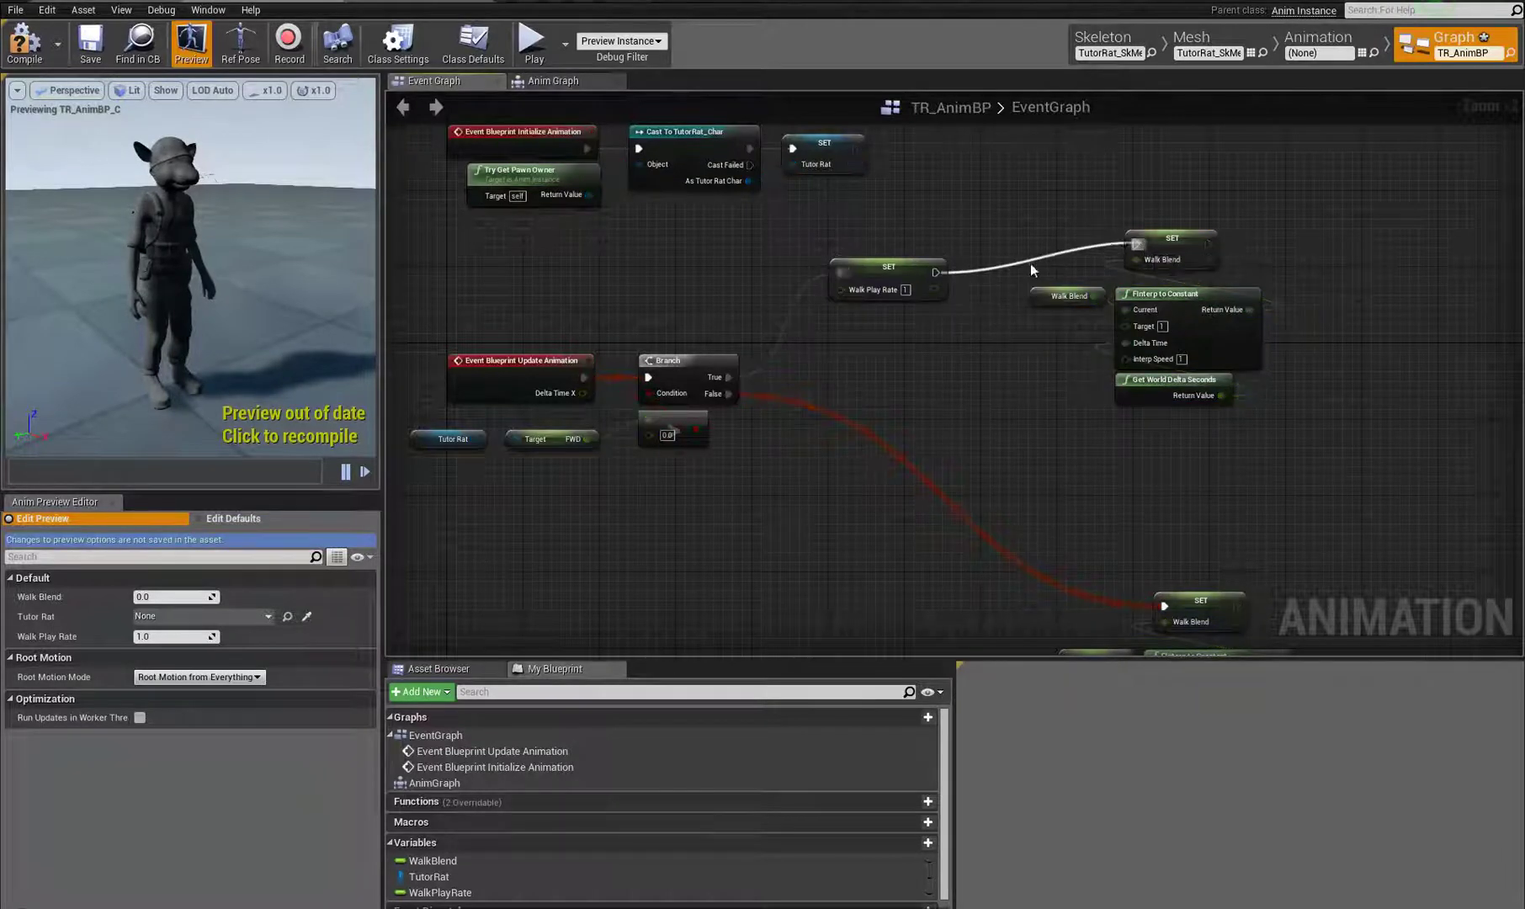
pyautogui.moveTo(1033, 269); pyautogui.dragTo(1137, 244)
pyautogui.moveTo(905, 266); pyautogui.dragTo(972, 238)
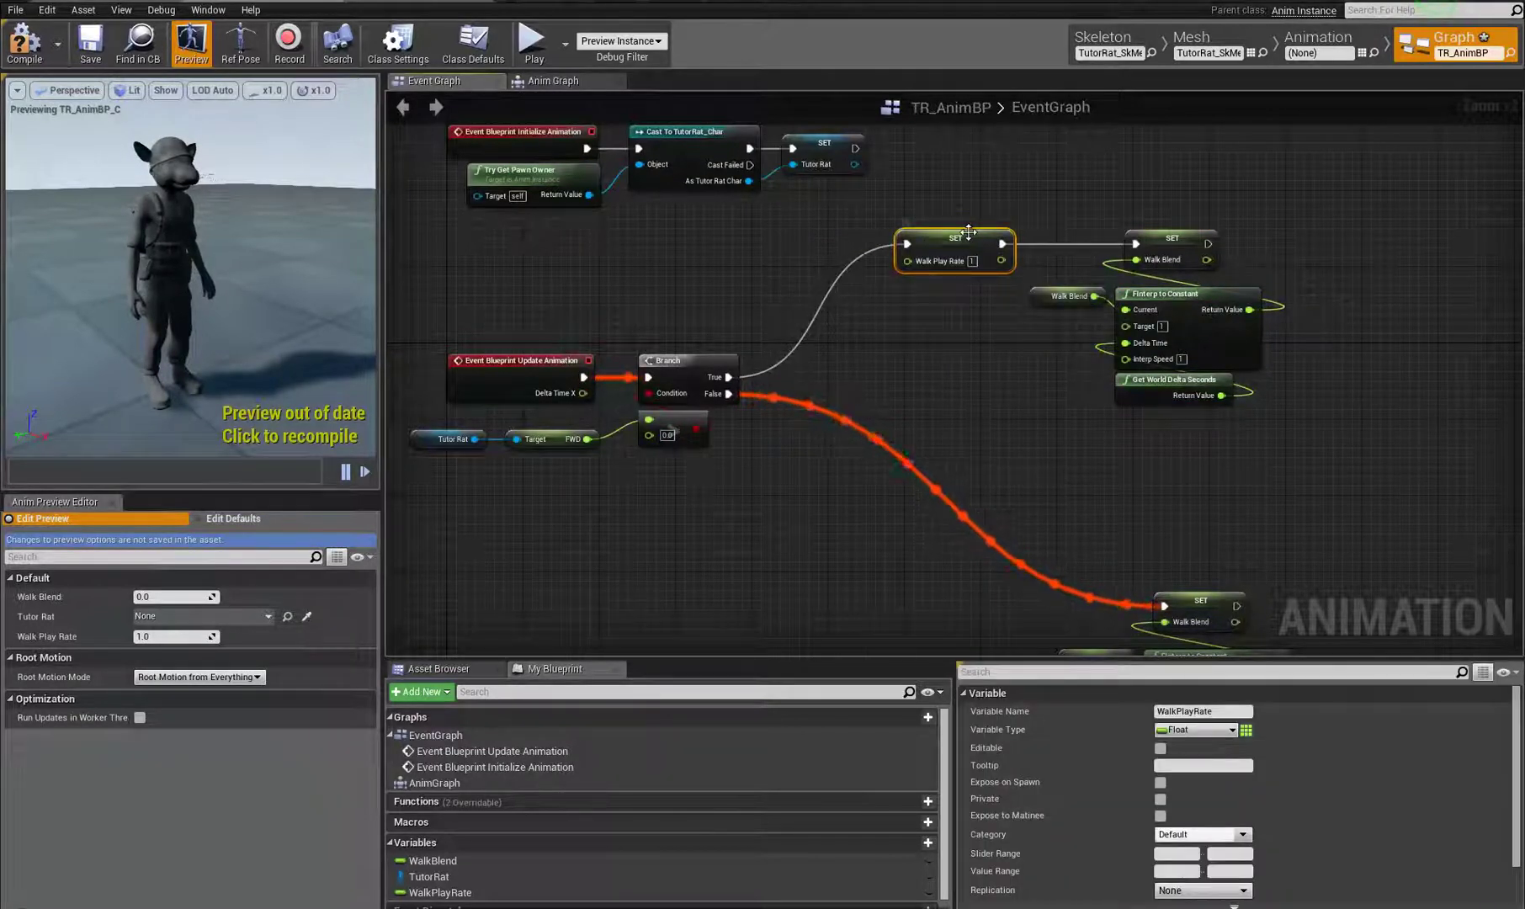
# Step: Disconnect the Branch's False output from the lower Set Walk Blend node
pyautogui.moveTo(839, 207); pyautogui.dragTo(787, 17, button='right')
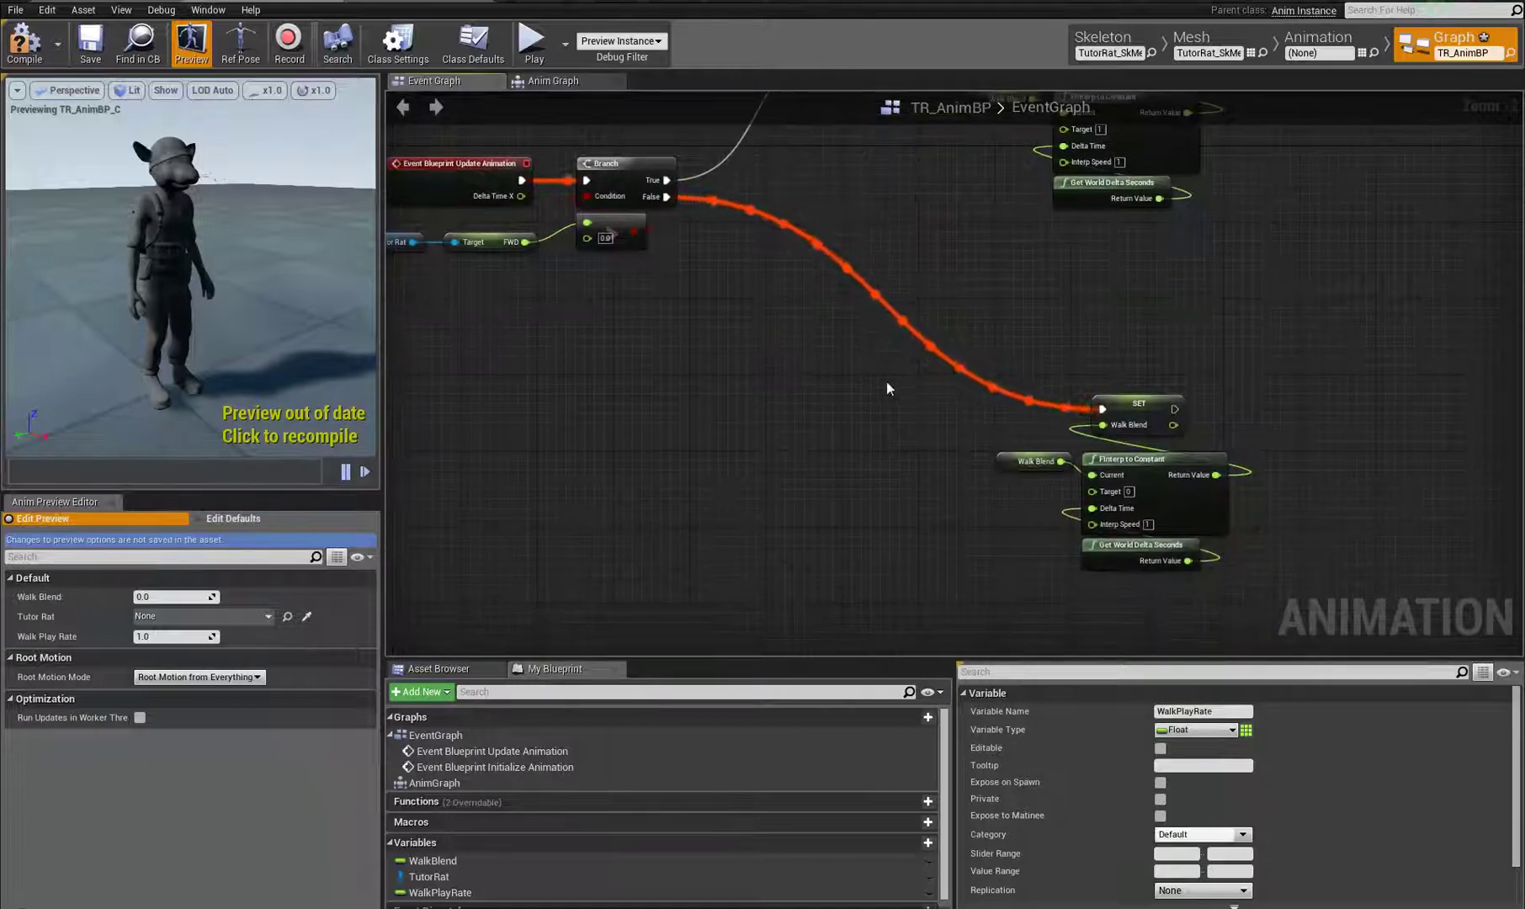
pyautogui.moveTo(887, 383); pyautogui.dragTo(1313, 570)
pyautogui.keyDown('alt'); pyautogui.click(1101, 409); pyautogui.keyUp('alt')
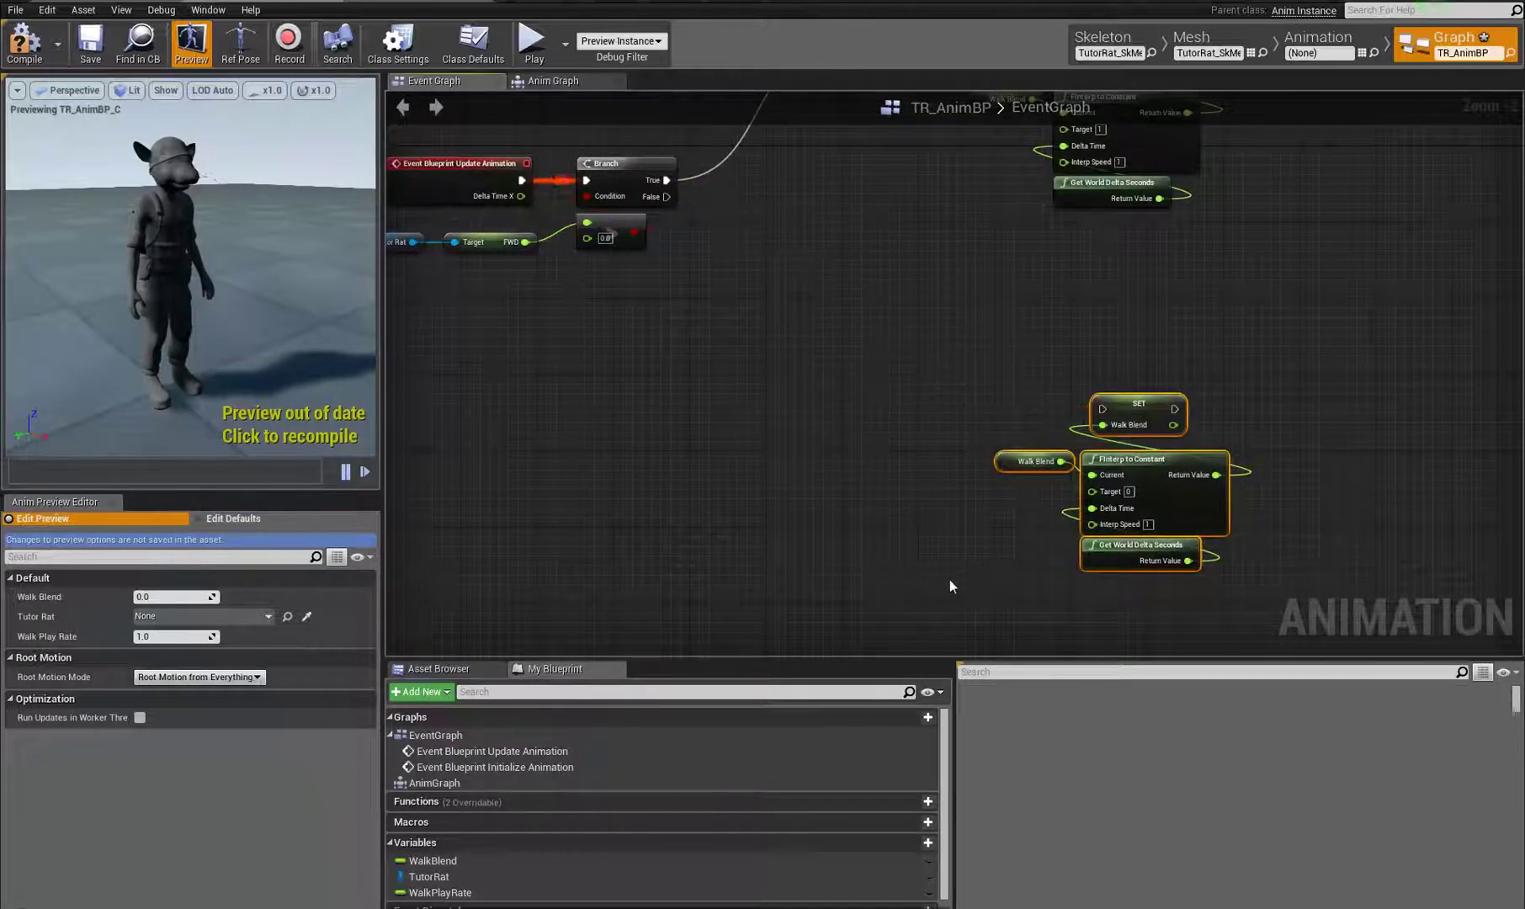
pyautogui.moveTo(964, 577); pyautogui.dragTo(1166, 411)
# Step: Duplicate the Branch with its Tutor Rat FWD comparison nodes and arrange the copy between the first Branch and the lower Walk Blend nodes
pyautogui.moveTo(826, 246); pyautogui.dragTo(907, 294, button='right')
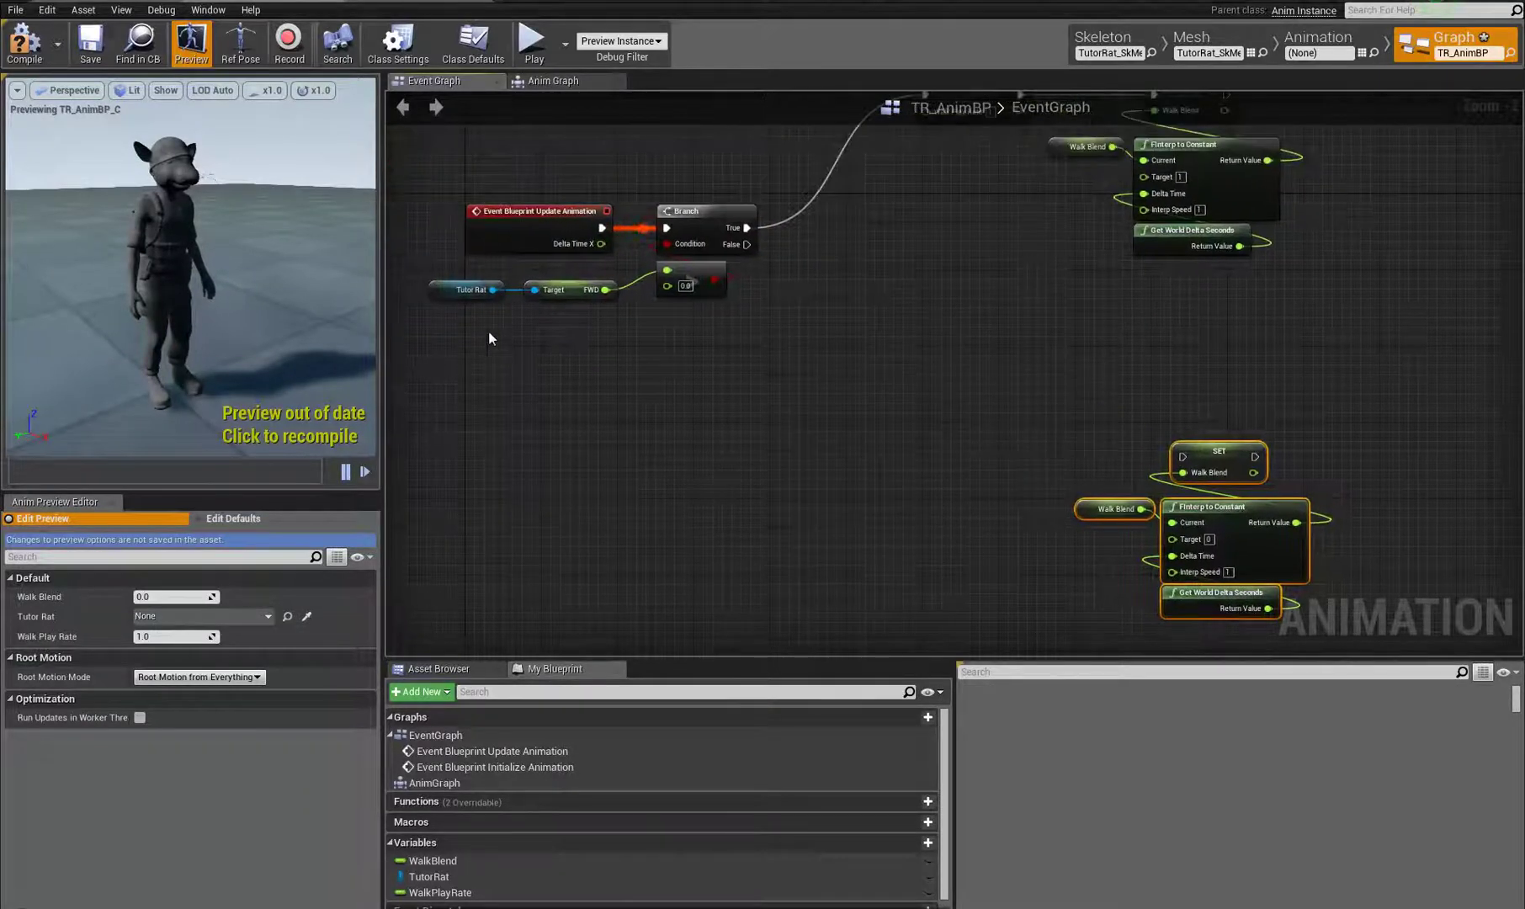
pyautogui.moveTo(468, 335); pyautogui.dragTo(716, 266)
pyautogui.keyDown('ctrl'); pyautogui.click(698, 217); pyautogui.keyUp('ctrl')
pyautogui.hotkey('ctrl', 'c')
pyautogui.hotkey('ctrl', 'v')
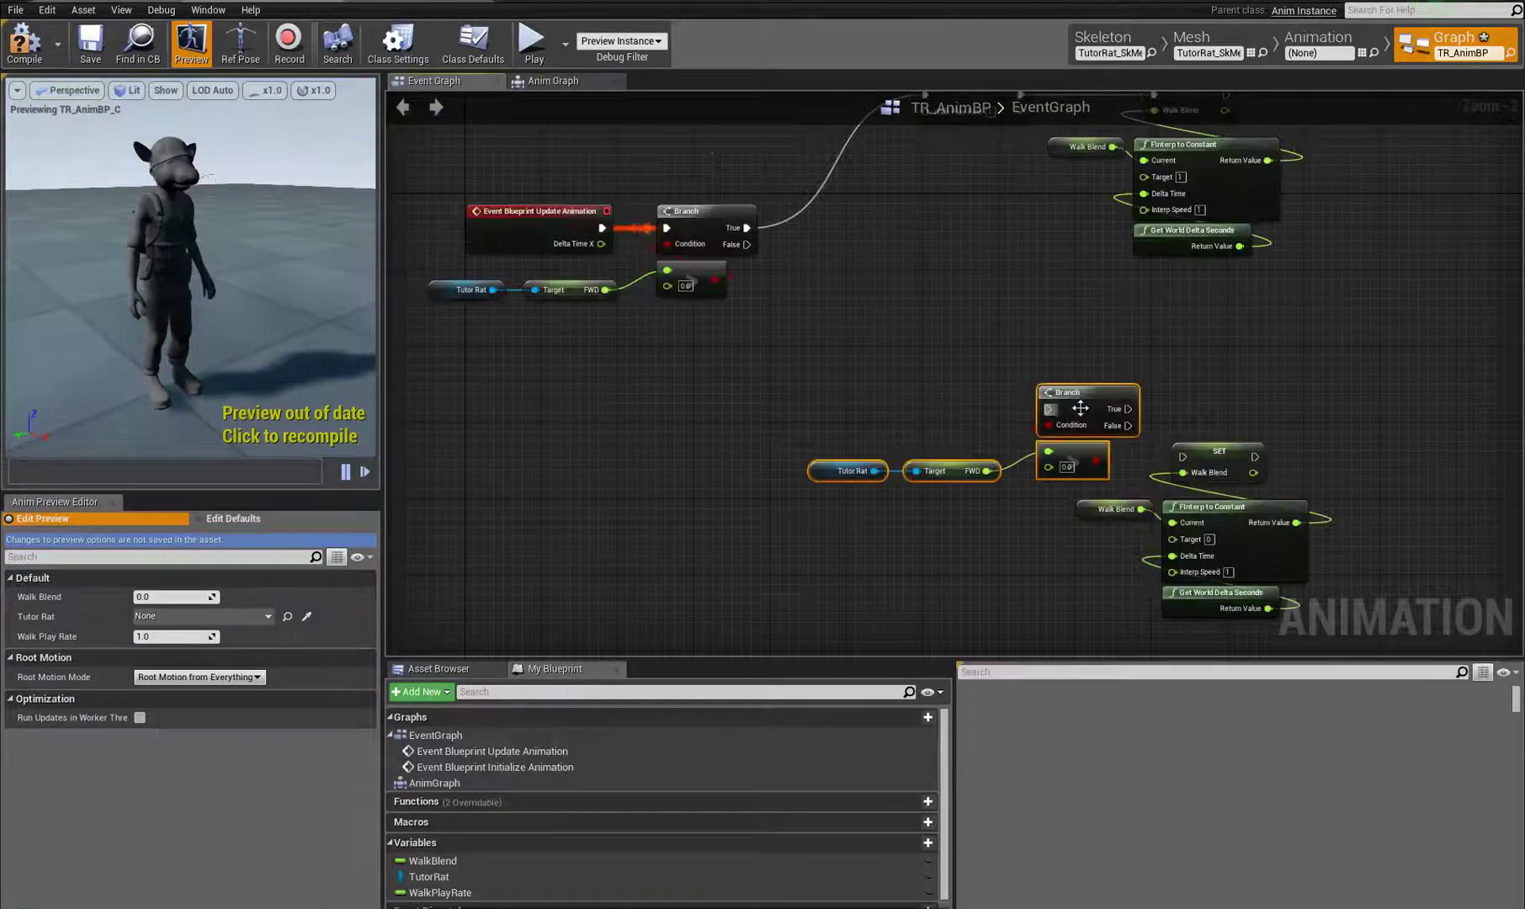
pyautogui.moveTo(1080, 408); pyautogui.dragTo(957, 323)
pyautogui.moveTo(704, 385); pyautogui.dragTo(833, 393)
pyautogui.scroll(1, 854, 477)
pyautogui.moveTo(833, 285); pyautogui.dragTo(849, 378, button='right')
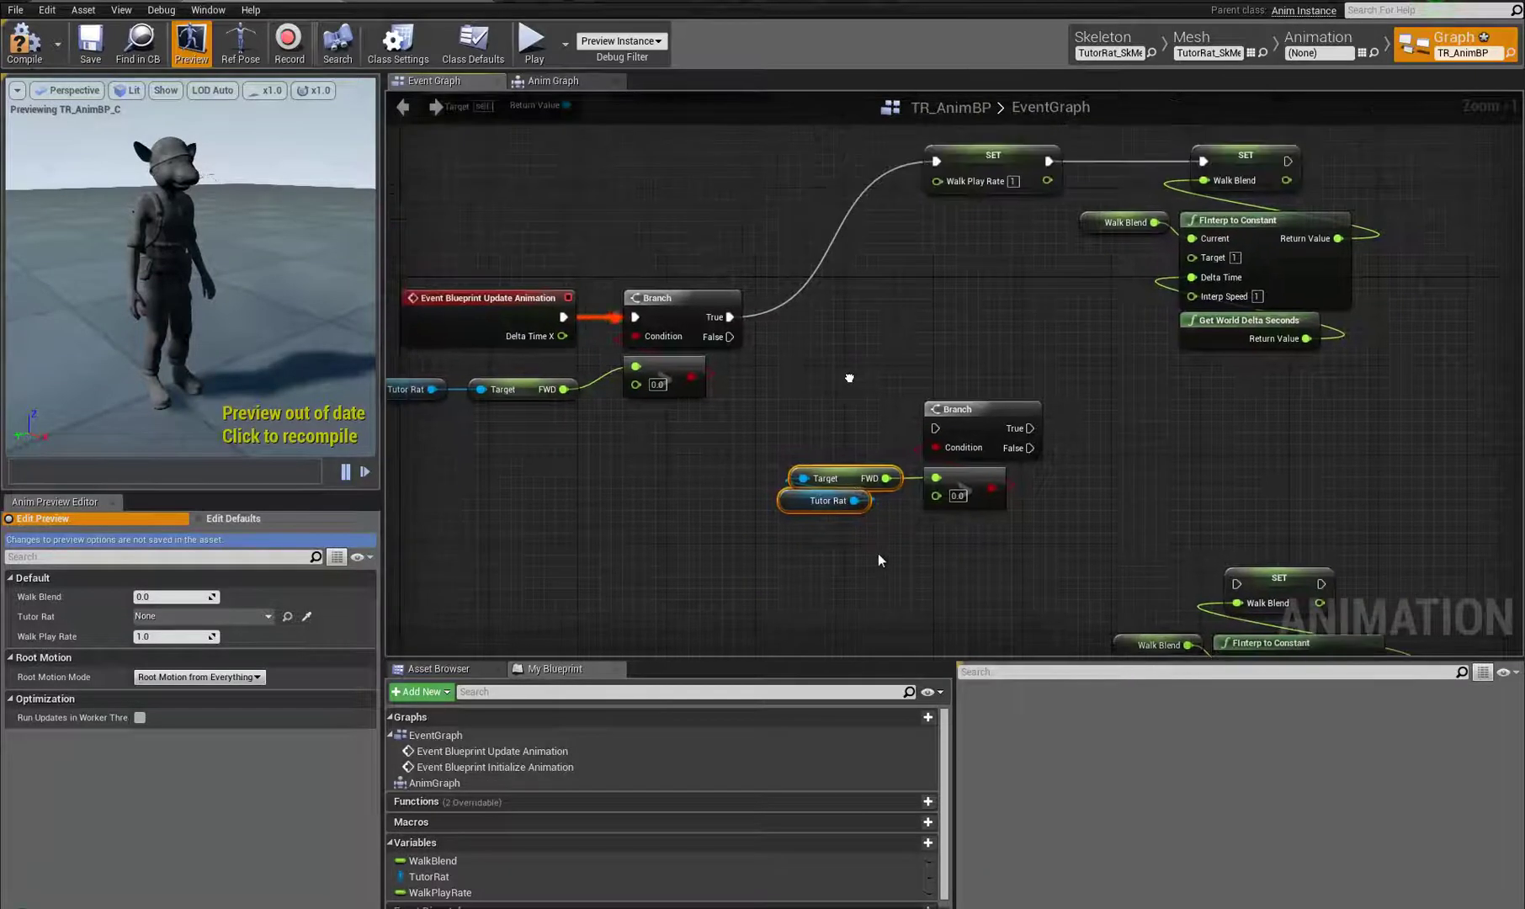
# Step: Replace the copied Branch's greater-than comparison with a float < float check of FWD against 0.0, wired to its Condition
pyautogui.moveTo(696, 392); pyautogui.dragTo(784, 442, button='right')
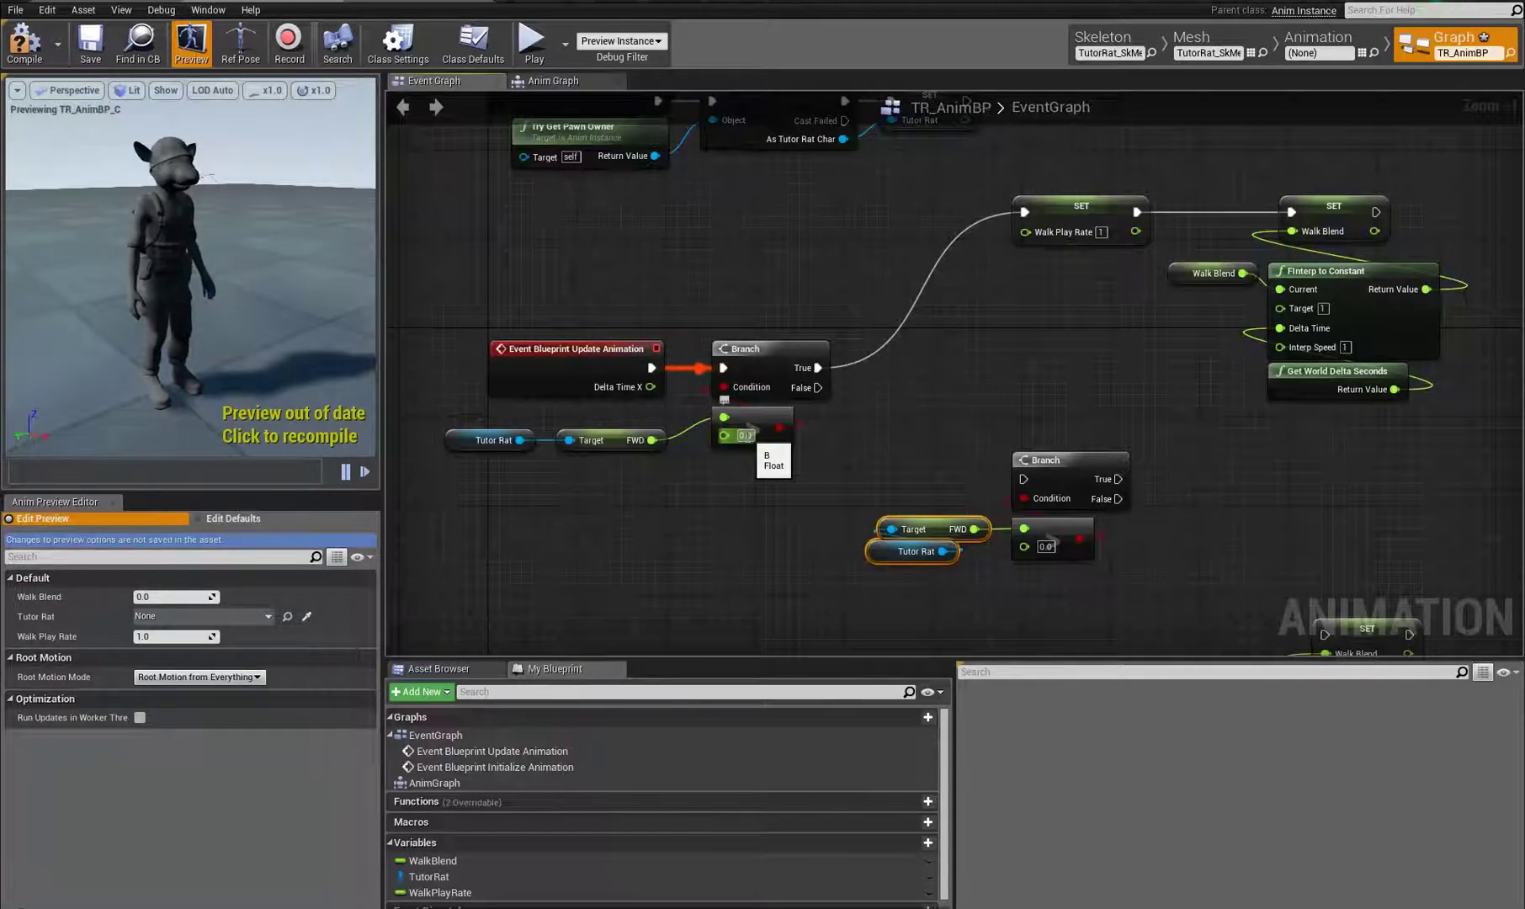
pyautogui.moveTo(972, 415); pyautogui.dragTo(873, 412, button='right')
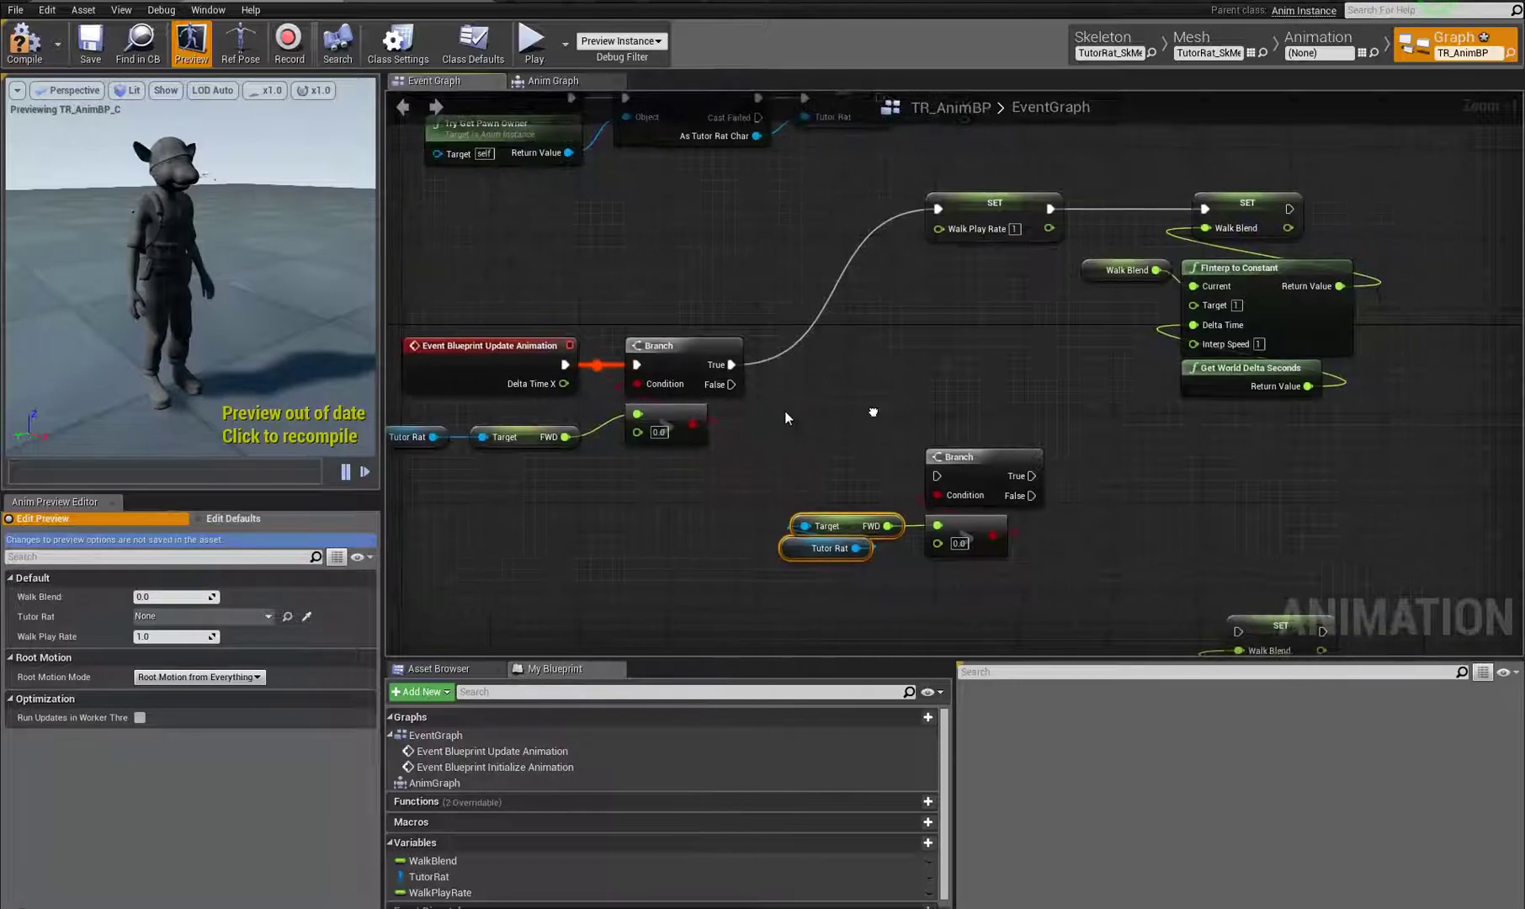
pyautogui.click(977, 539)
pyautogui.press('Delete')
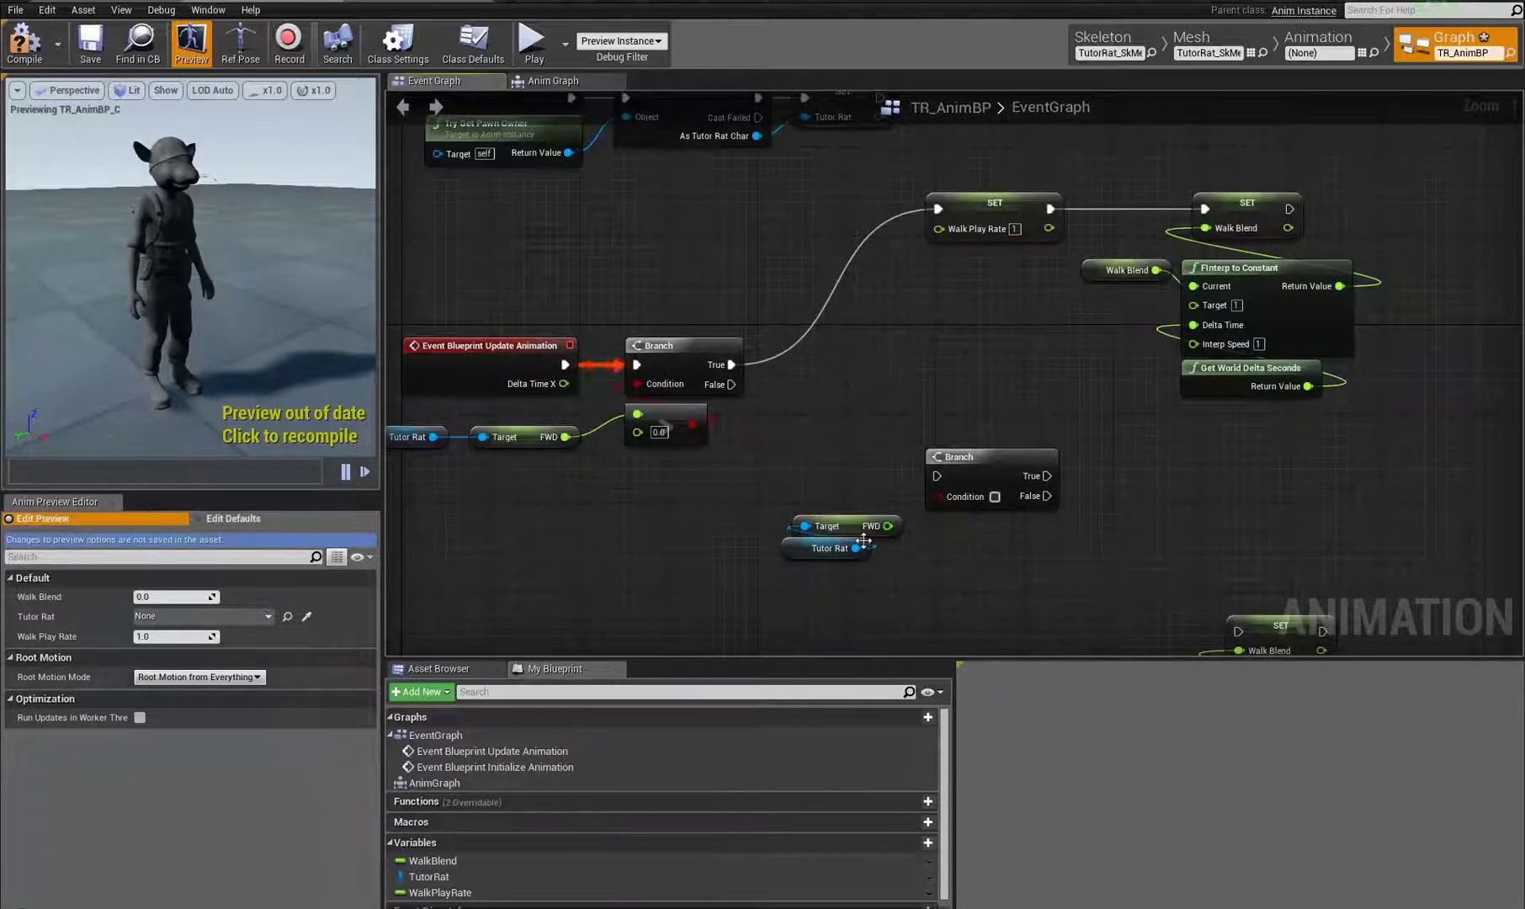
pyautogui.moveTo(887, 526); pyautogui.dragTo(1047, 582)
pyautogui.write('<')
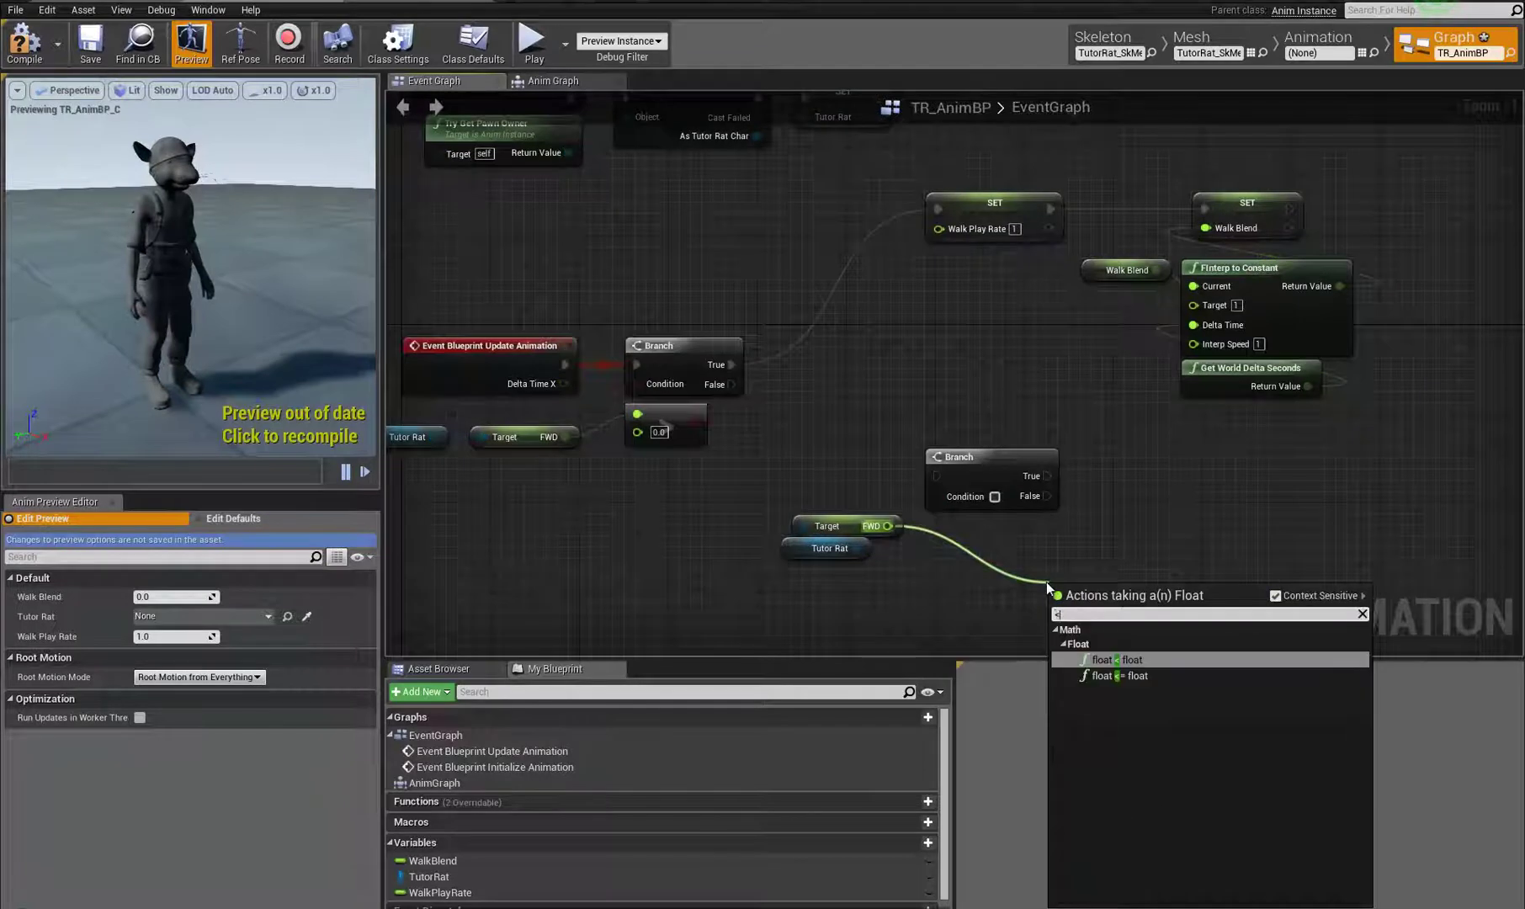
pyautogui.click(1148, 660)
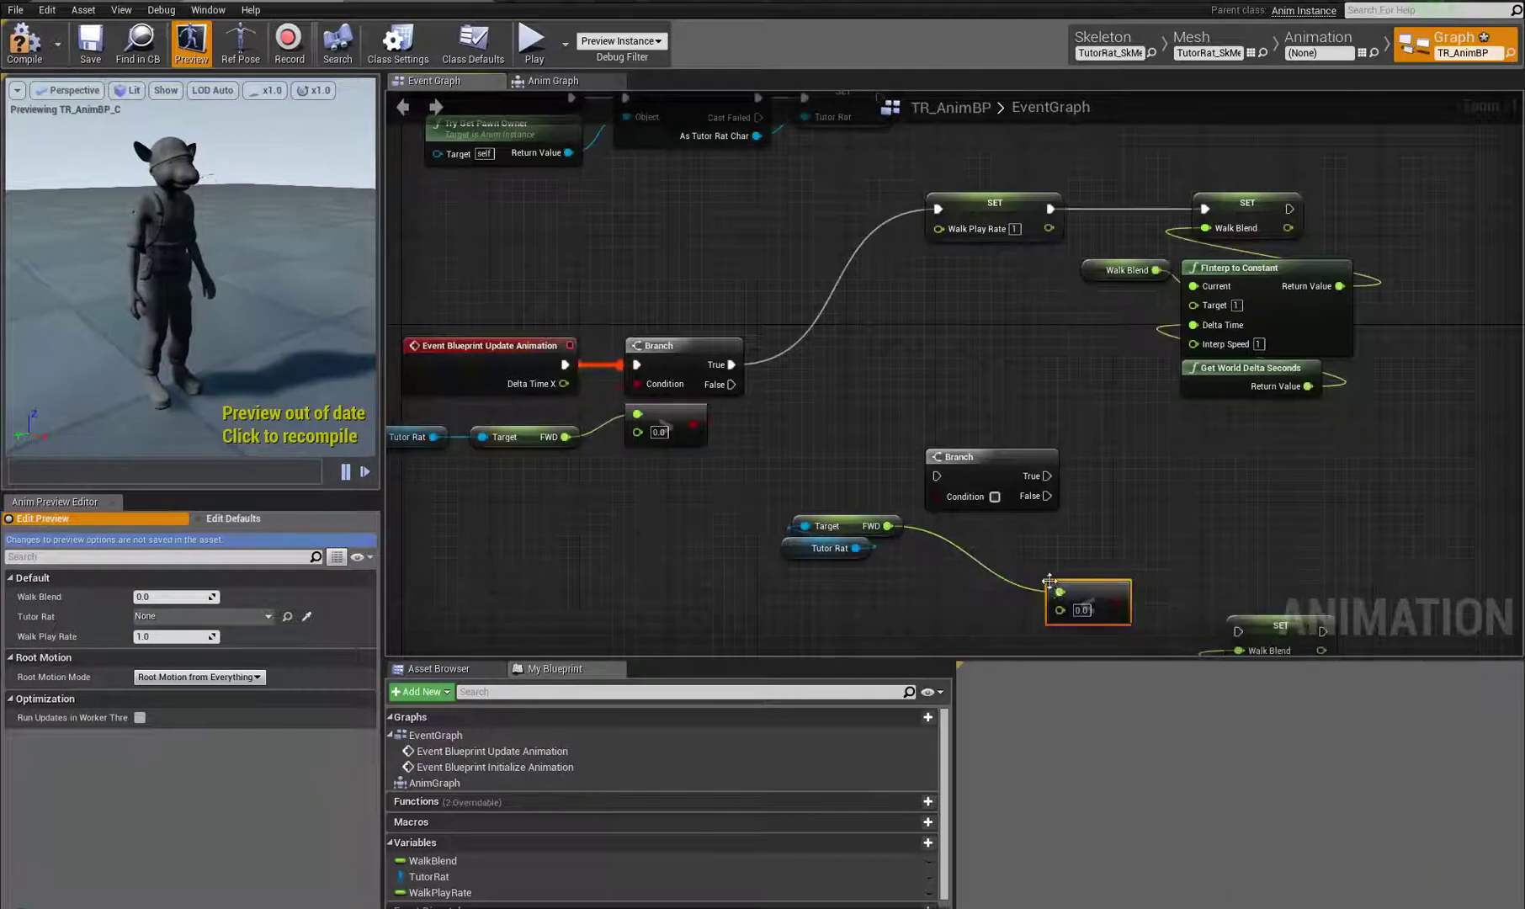
pyautogui.moveTo(1090, 595); pyautogui.dragTo(936, 497)
pyautogui.press('Escape')
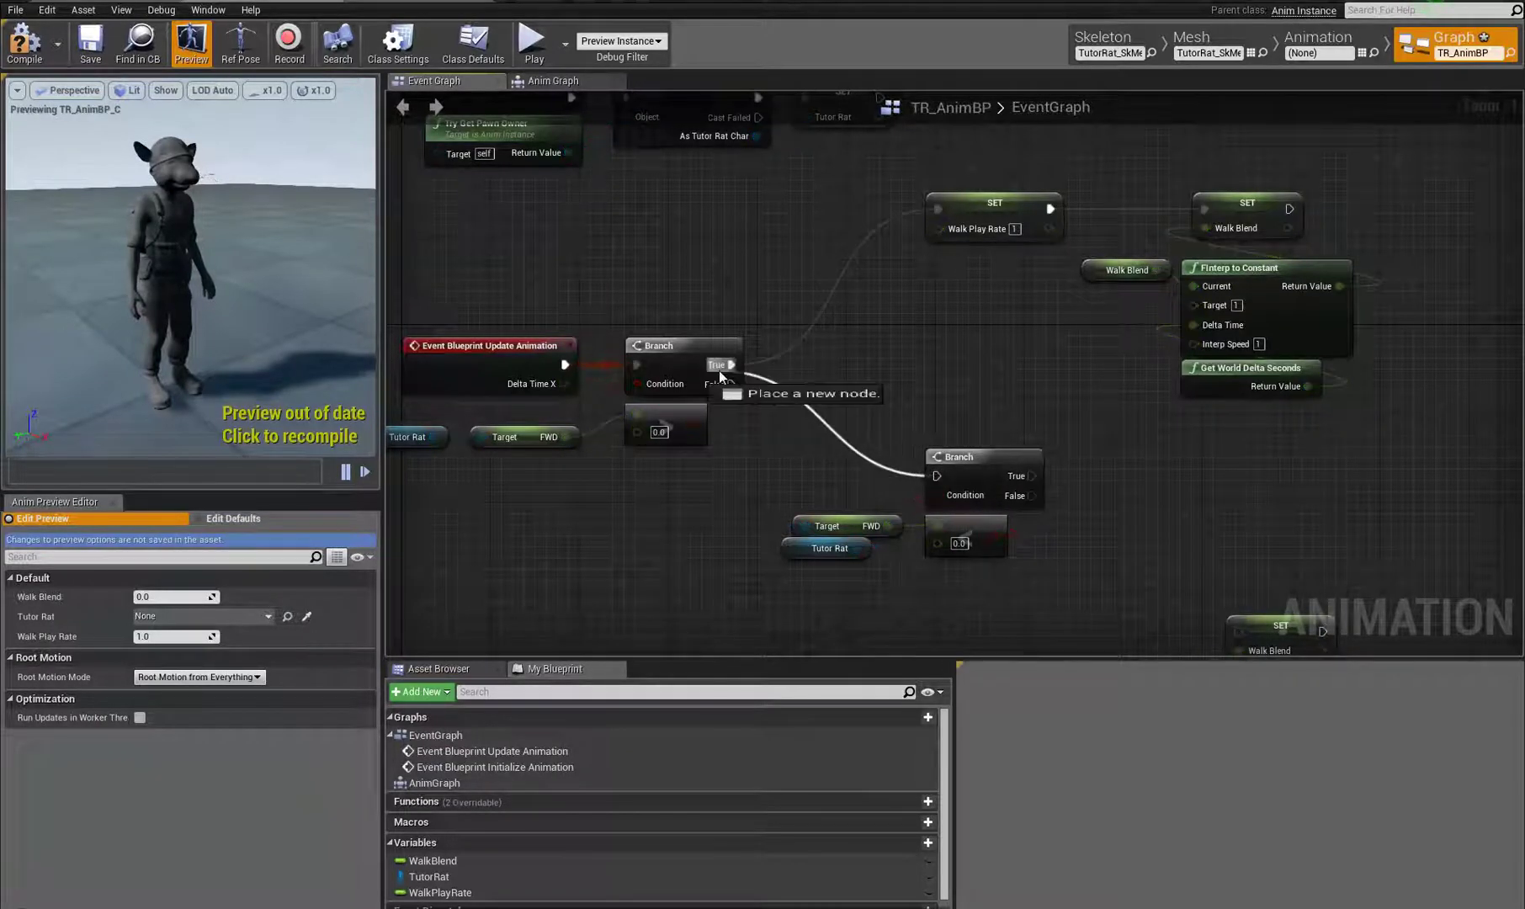
# Step: Connect the first Branch's False output to the second Branch and move the lower Walk Blend nodes up beside it
pyautogui.moveTo(732, 387); pyautogui.dragTo(731, 385)
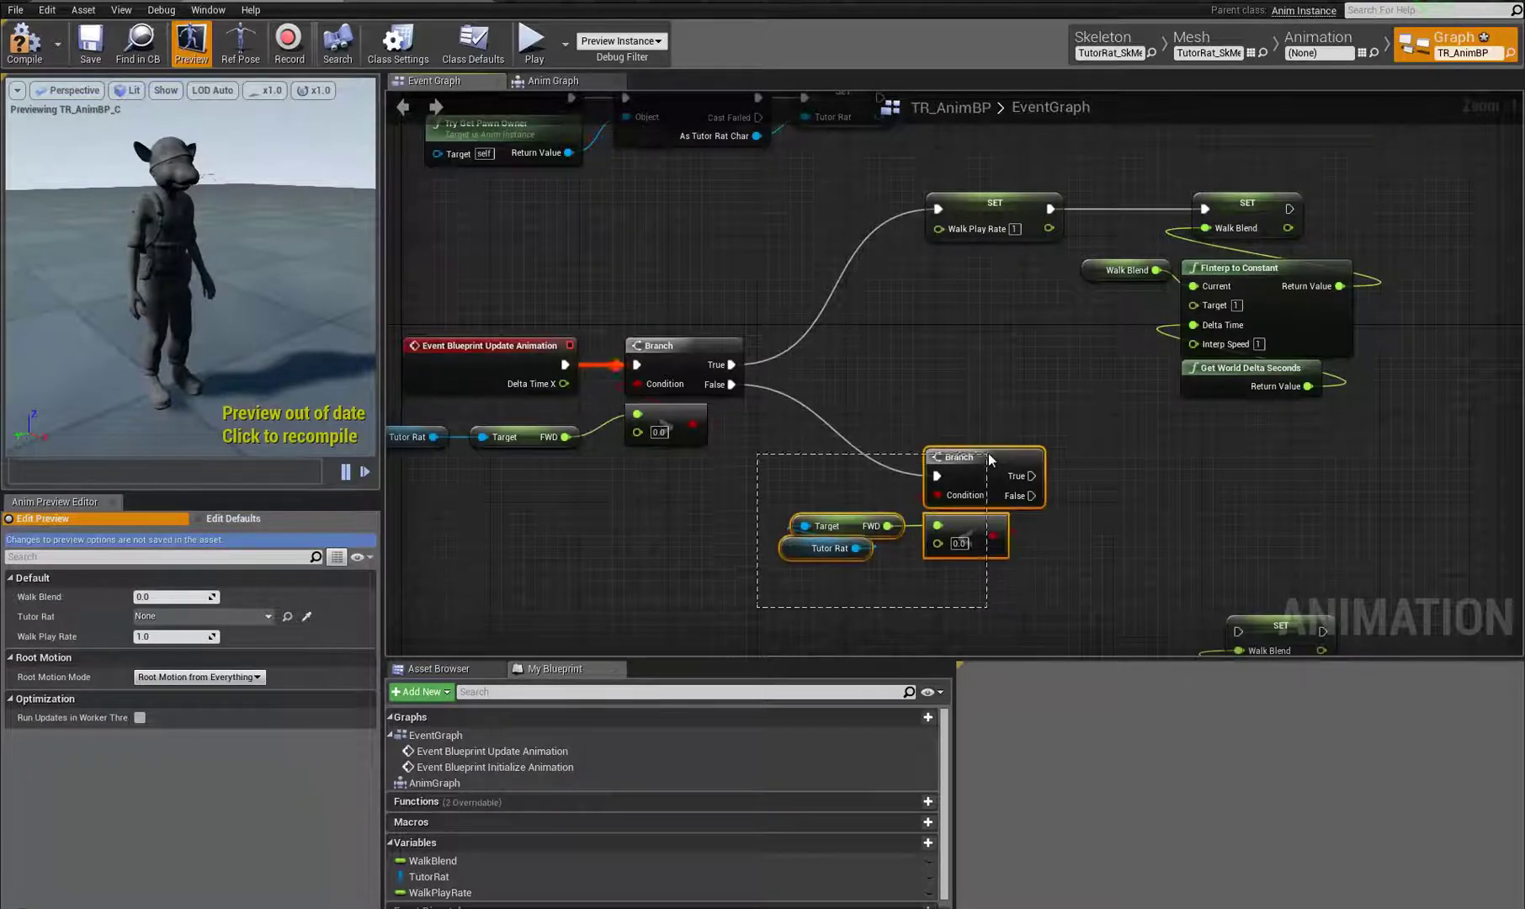
pyautogui.moveTo(988, 454); pyautogui.dragTo(990, 453)
pyautogui.moveTo(1222, 516); pyautogui.dragTo(1078, 339, button='right')
pyautogui.moveTo(920, 426); pyautogui.dragTo(1333, 570)
pyautogui.moveTo(1150, 358); pyautogui.dragTo(1253, 251)
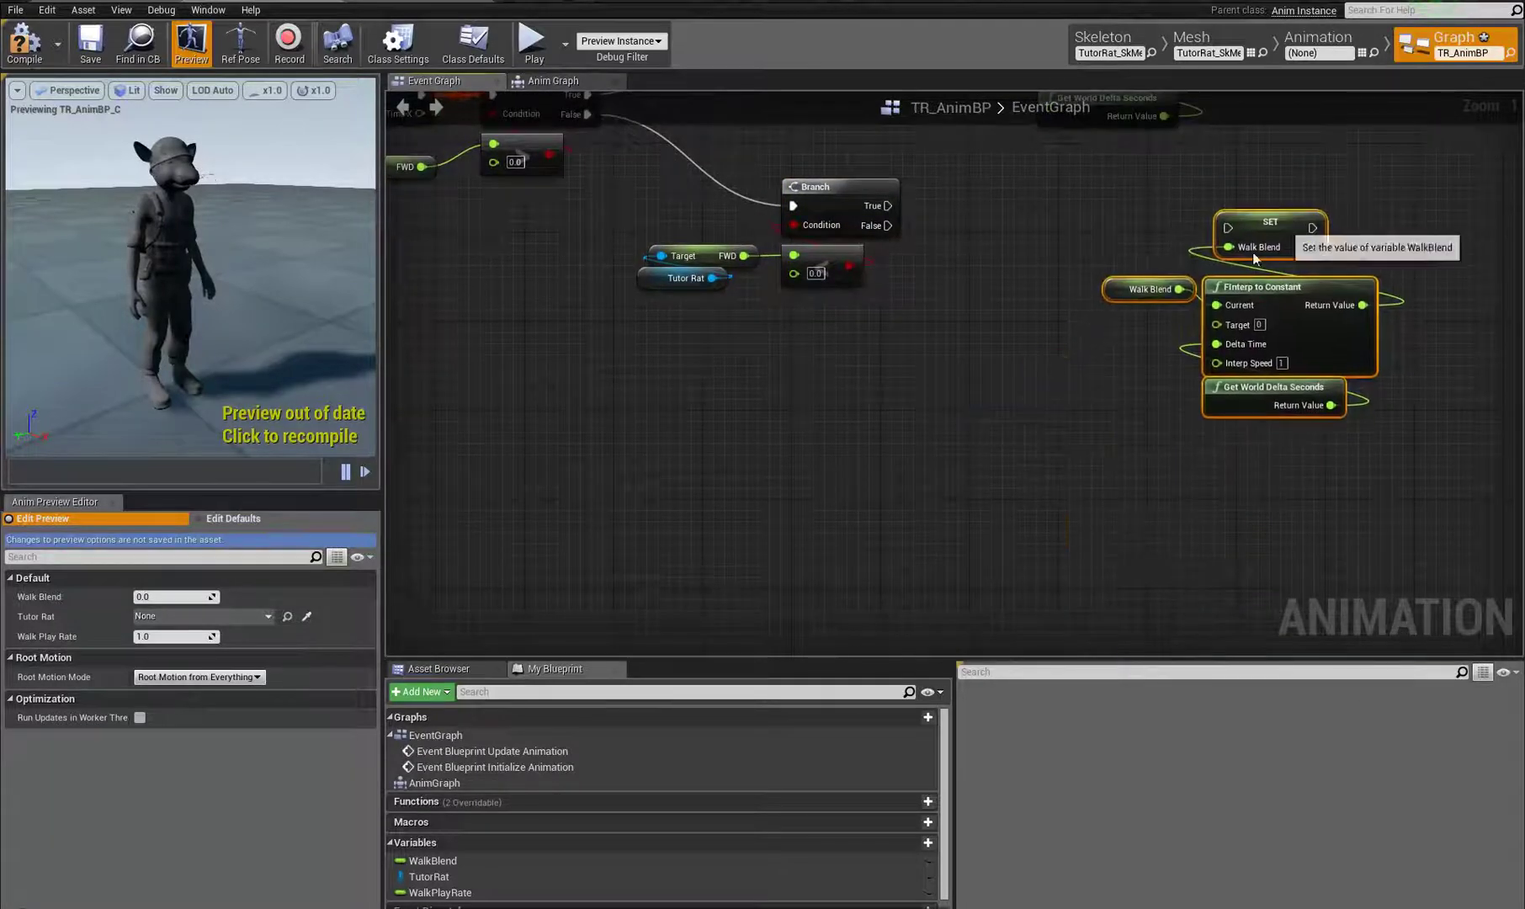
pyautogui.moveTo(919, 340); pyautogui.dragTo(918, 459, button='right')
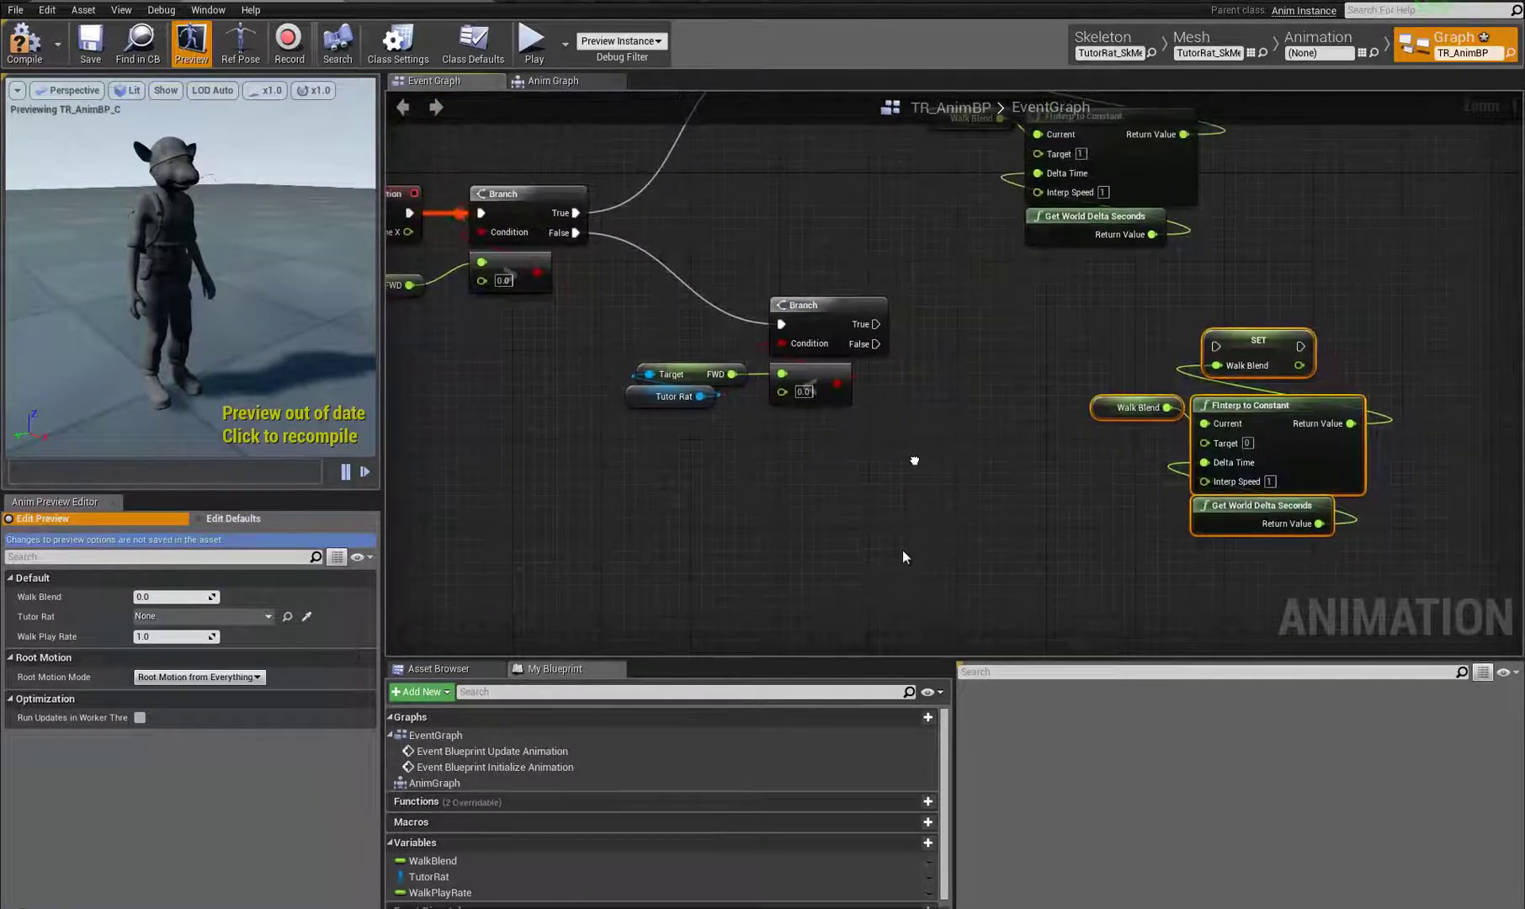
# Step: Duplicate the Set Walk Play Rate node next to the second Branch and set its value to -1
pyautogui.moveTo(978, 193); pyautogui.dragTo(980, 298, button='right')
pyautogui.click(846, 160)
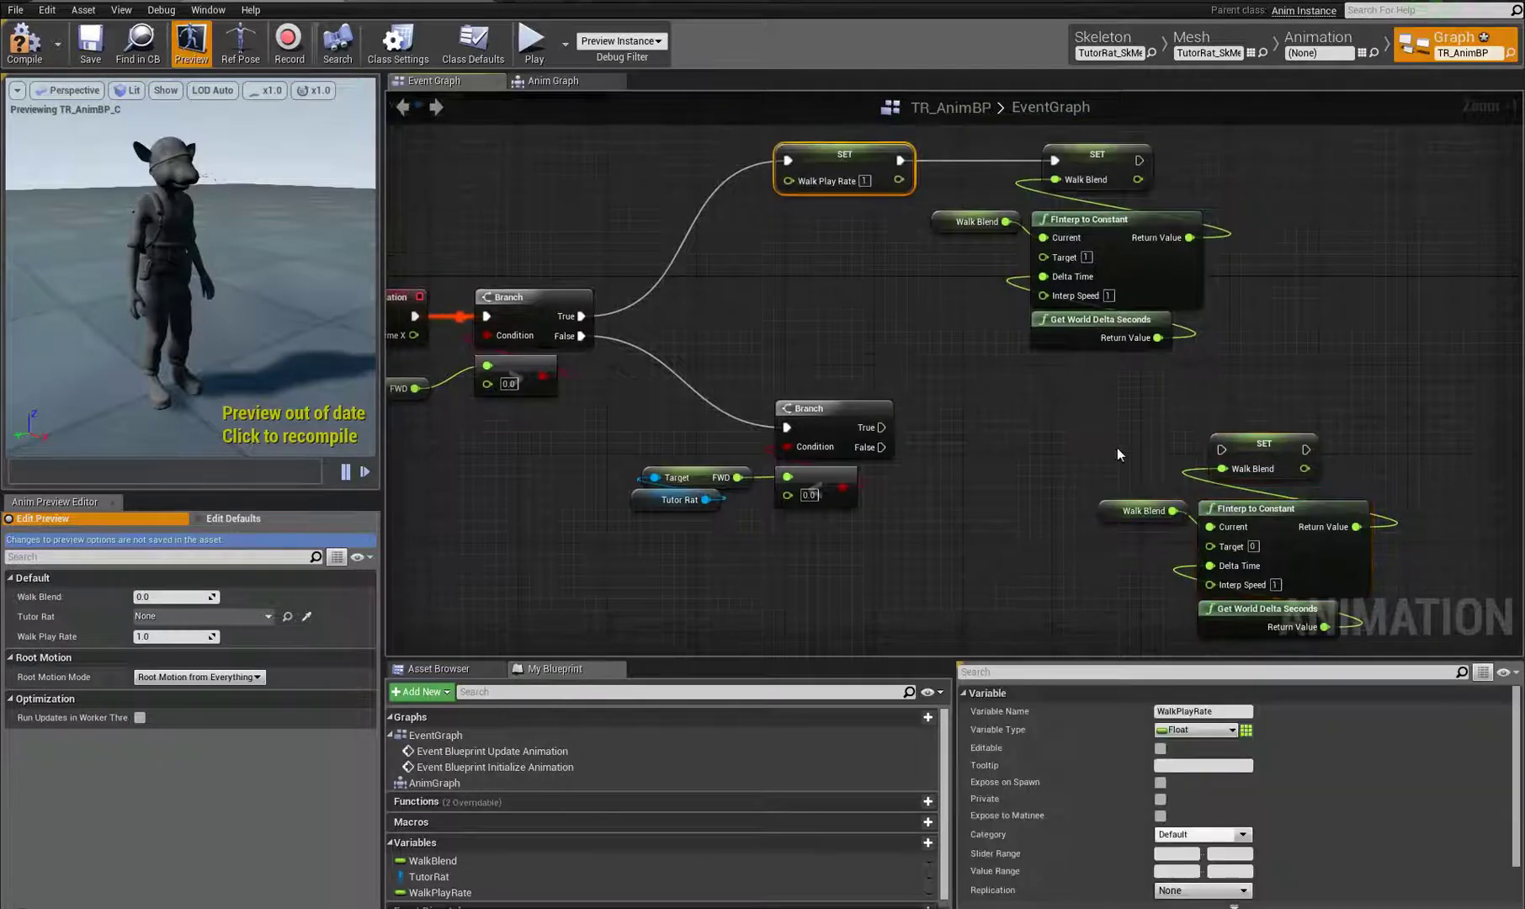
pyautogui.hotkey('ctrl', 'c')
pyautogui.hotkey('ctrl', 'v')
pyautogui.moveTo(1120, 442); pyautogui.dragTo(991, 377)
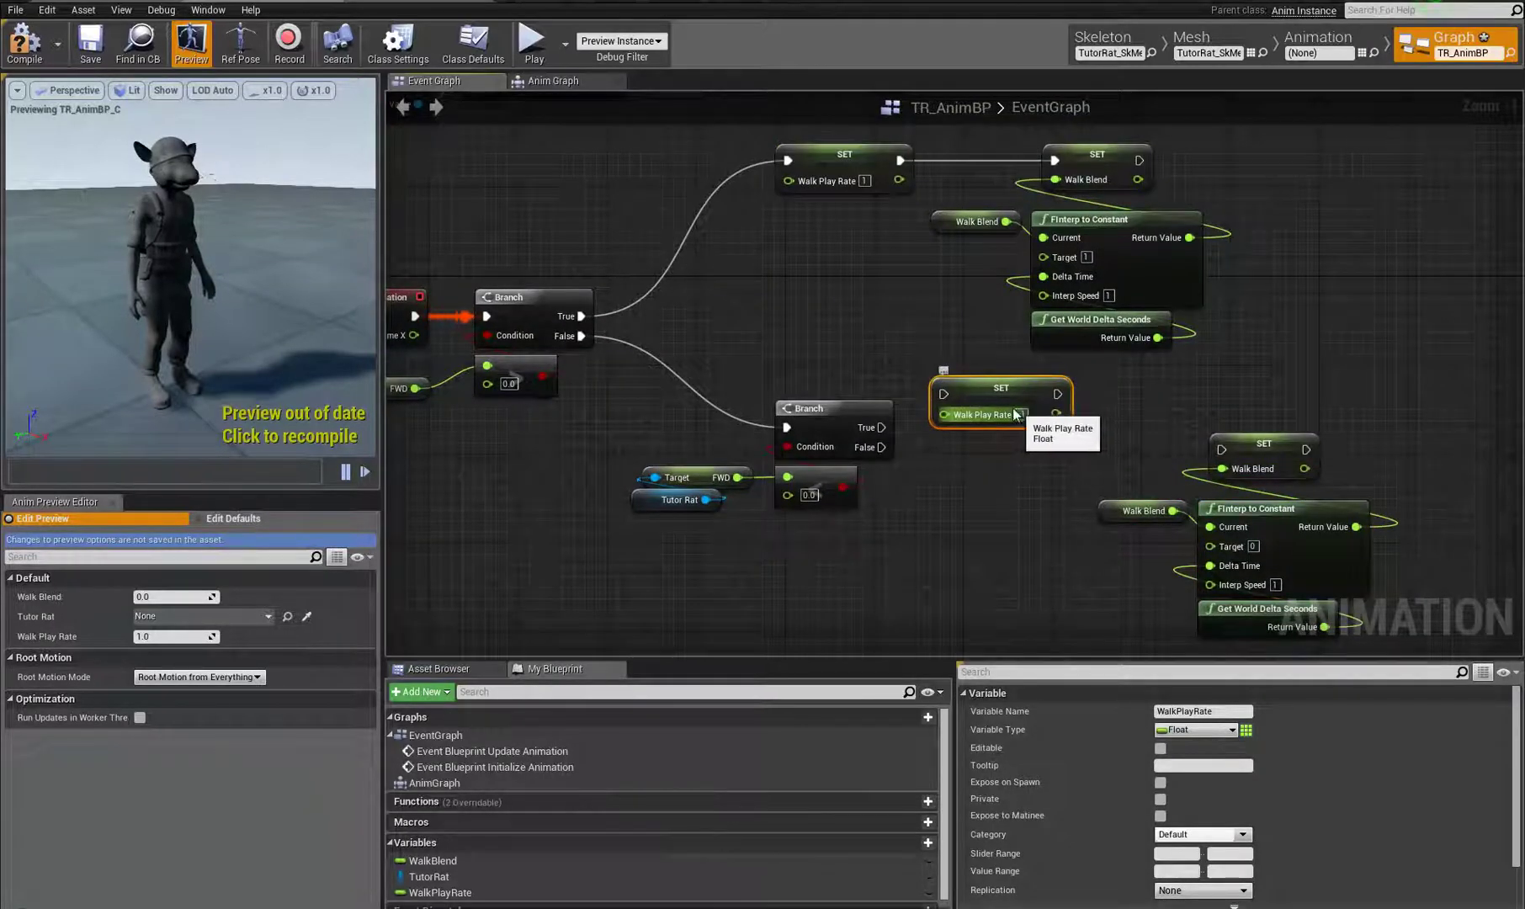
pyautogui.moveTo(1004, 399); pyautogui.dragTo(1027, 420)
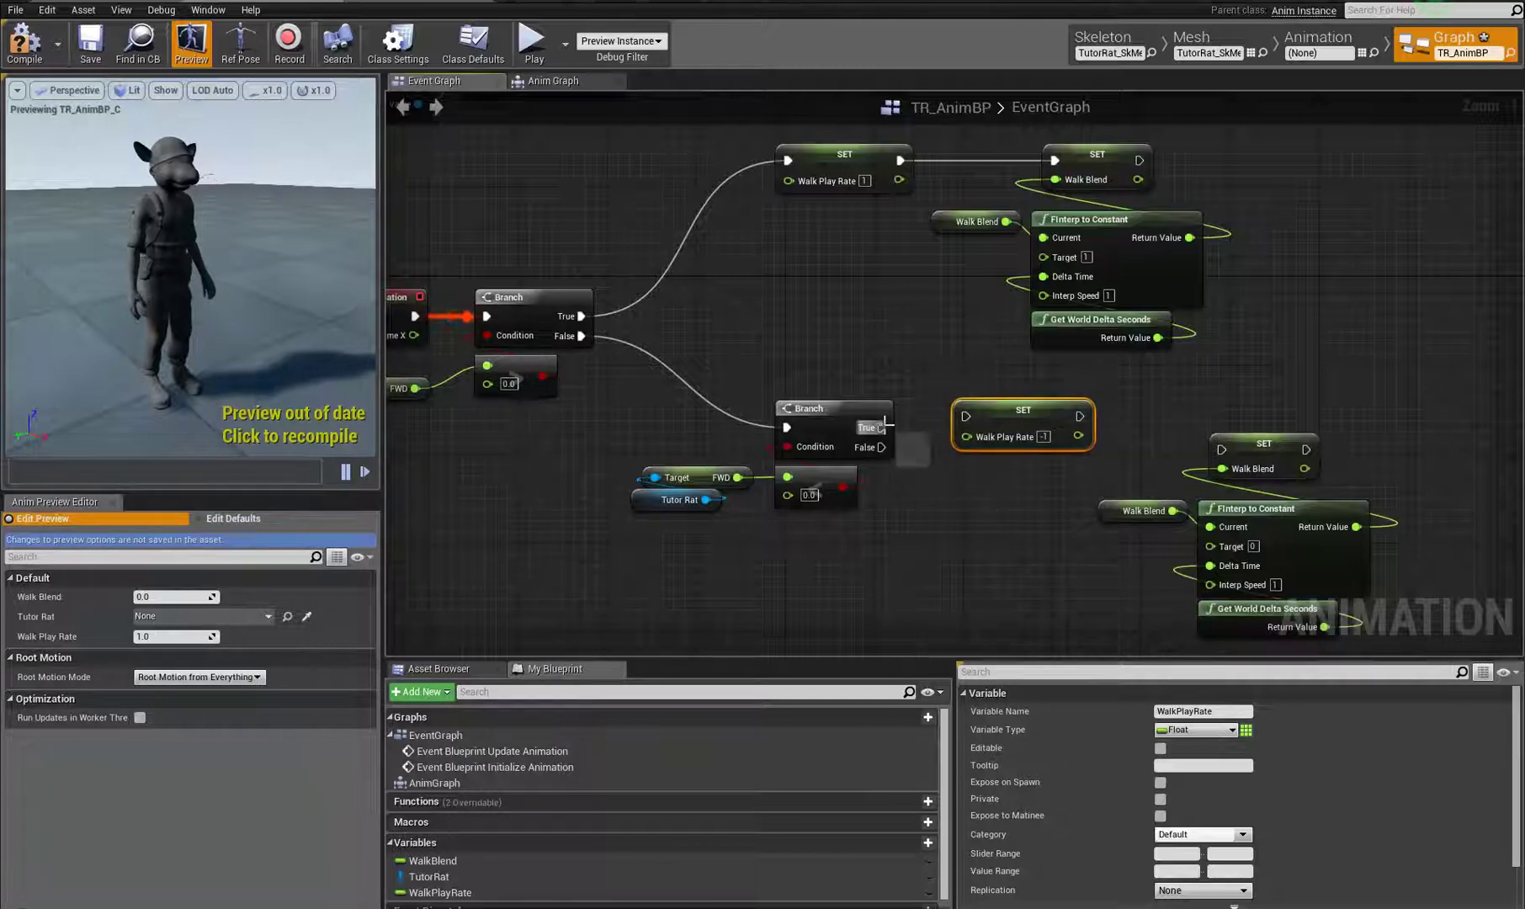
# Step: Wire the second Branch's True output through the -1 Walk Play Rate setter to the Walk Blend setter, and set its FInterp Target to 1
pyautogui.moveTo(882, 427); pyautogui.dragTo(974, 419)
pyautogui.moveTo(1144, 548); pyautogui.dragTo(1095, 522, button='right')
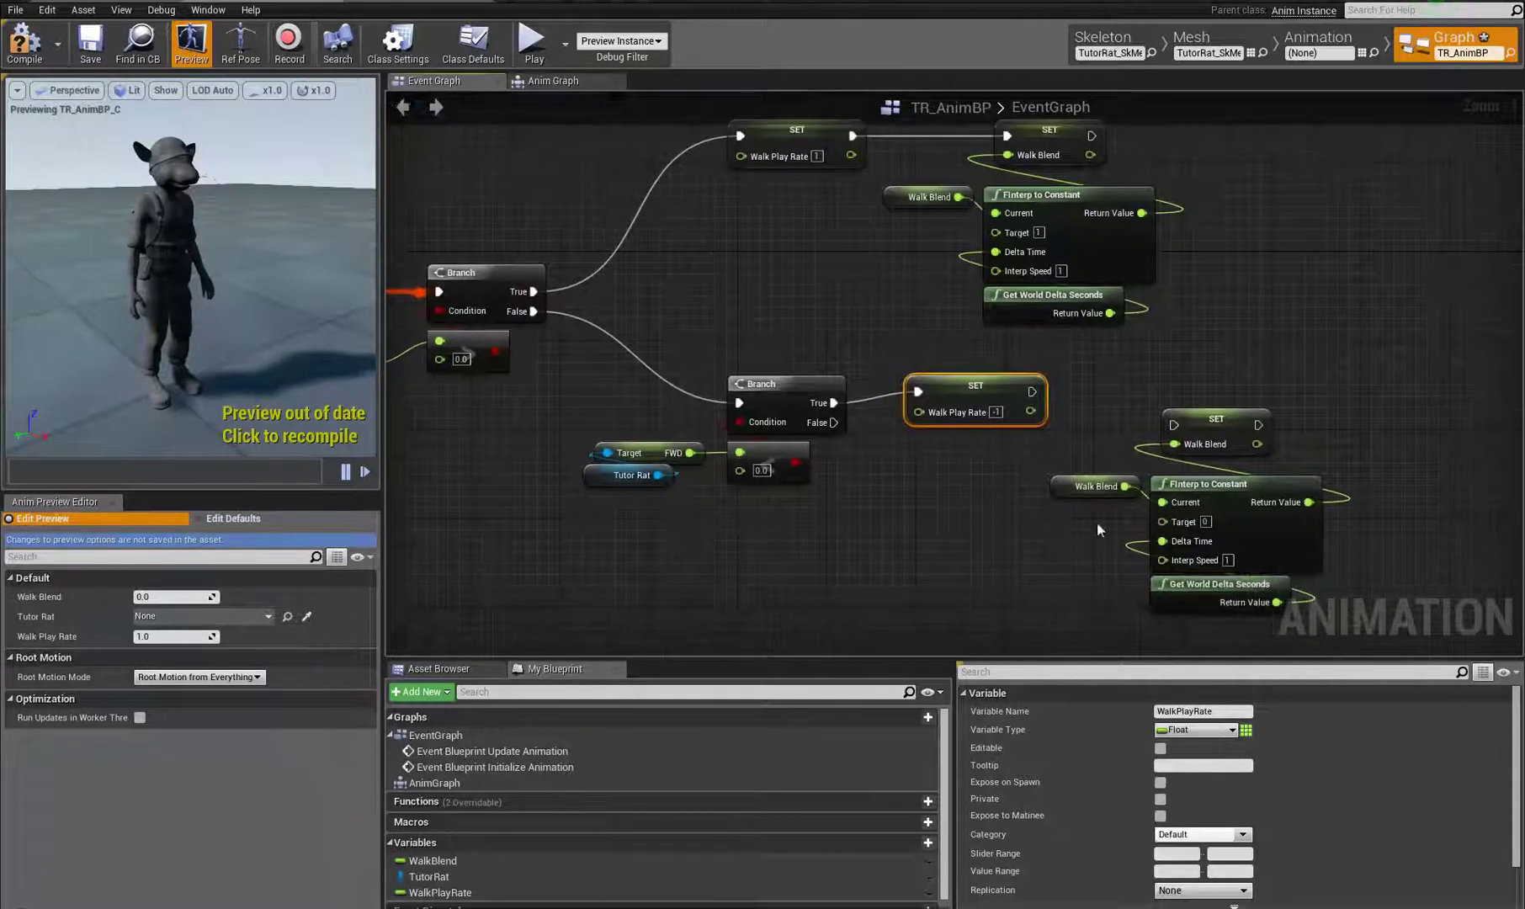
pyautogui.moveTo(1113, 627); pyautogui.dragTo(1247, 390)
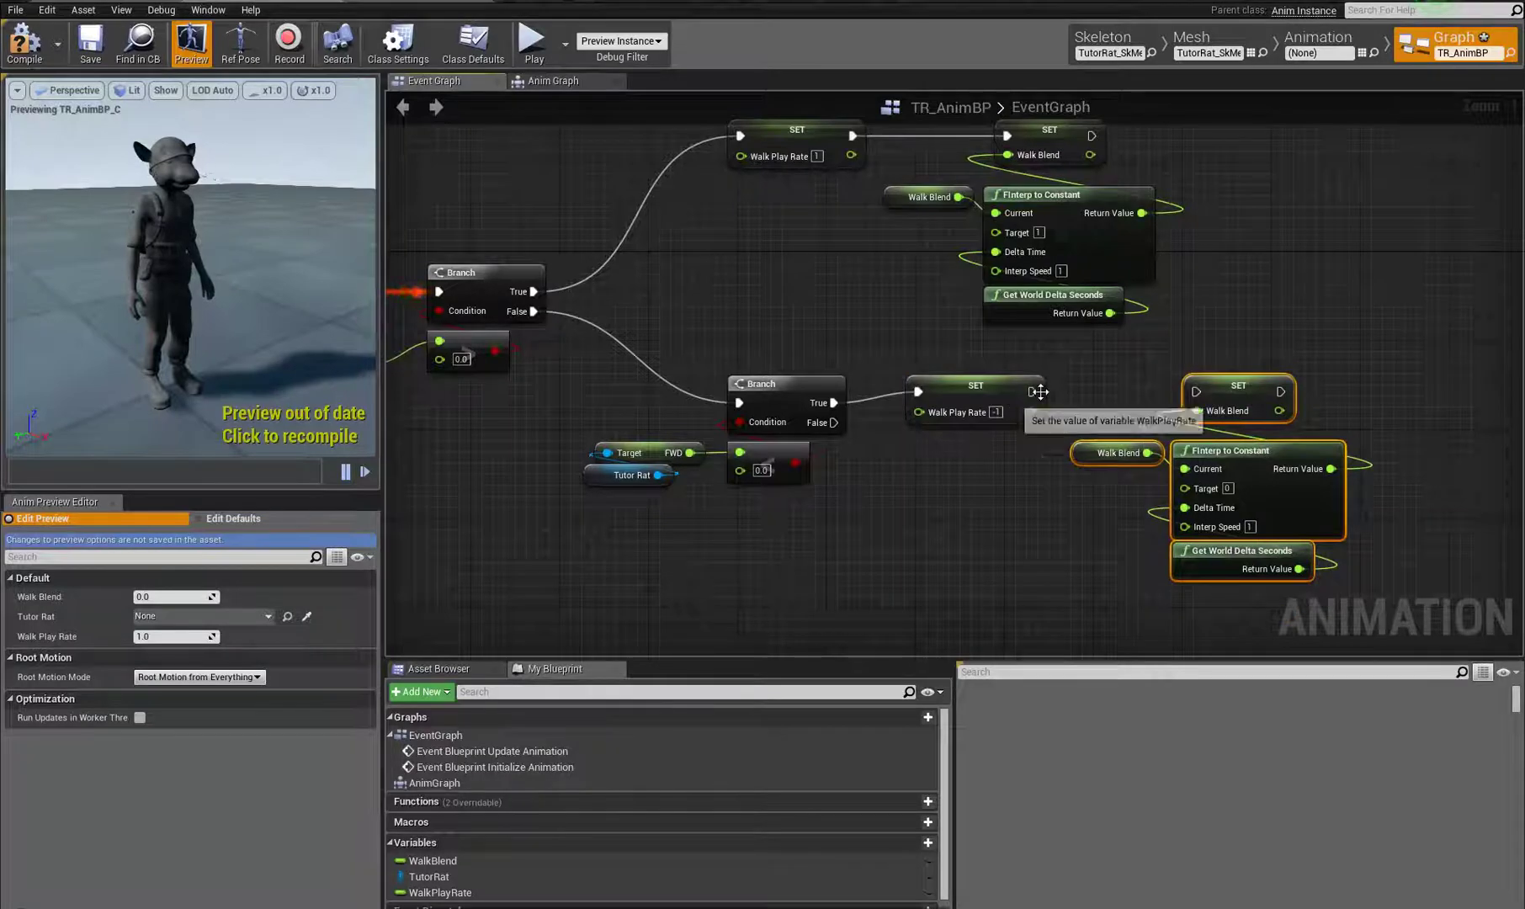
pyautogui.moveTo(1038, 393); pyautogui.dragTo(1198, 391)
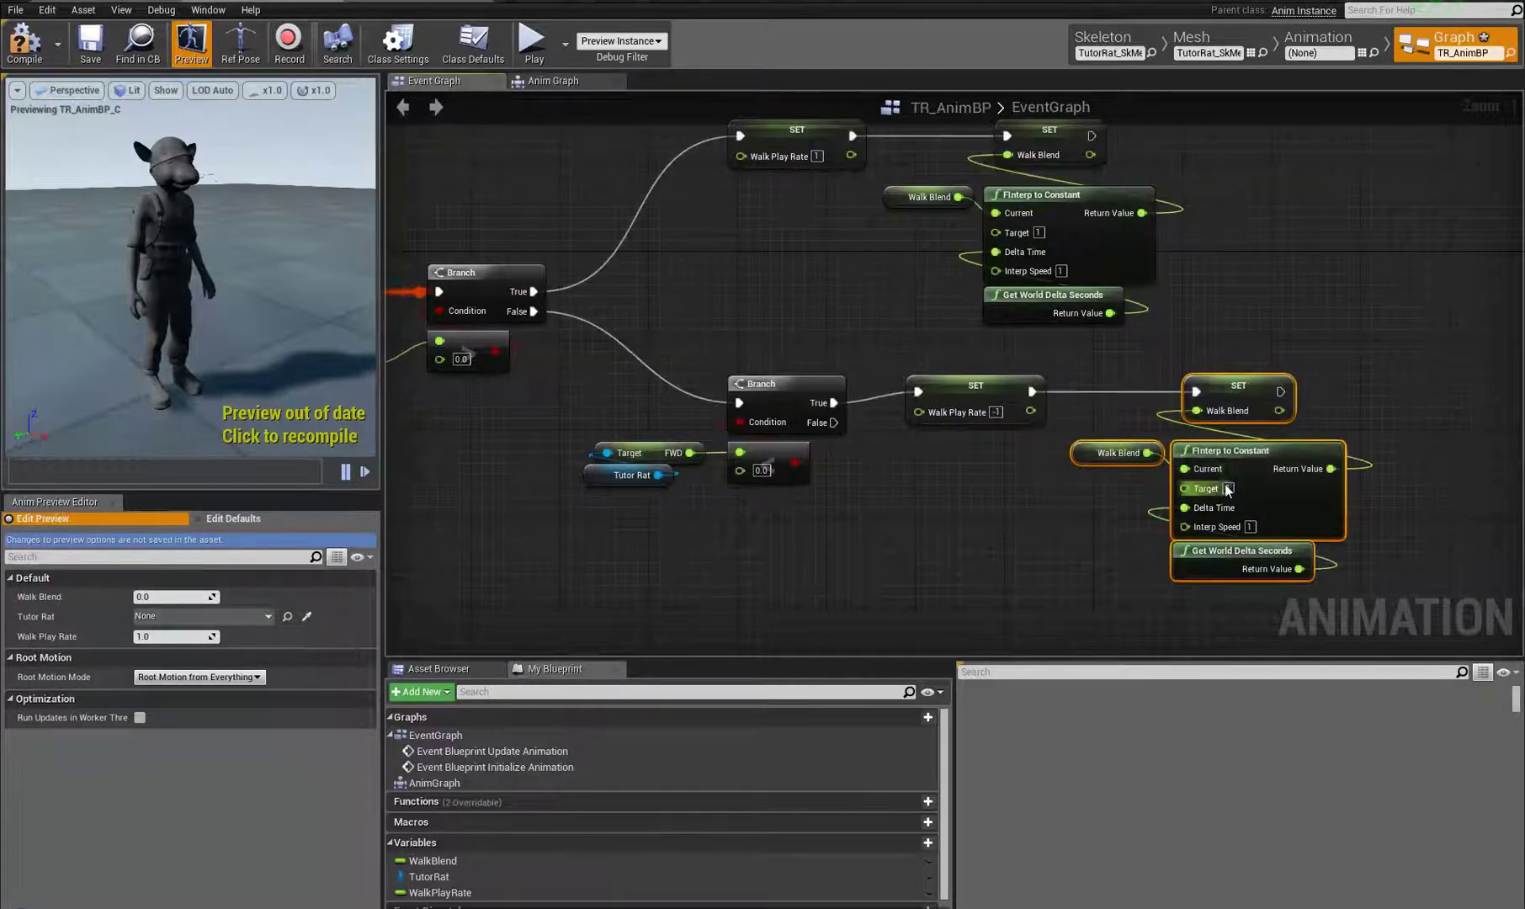
pyautogui.click(1314, 326)
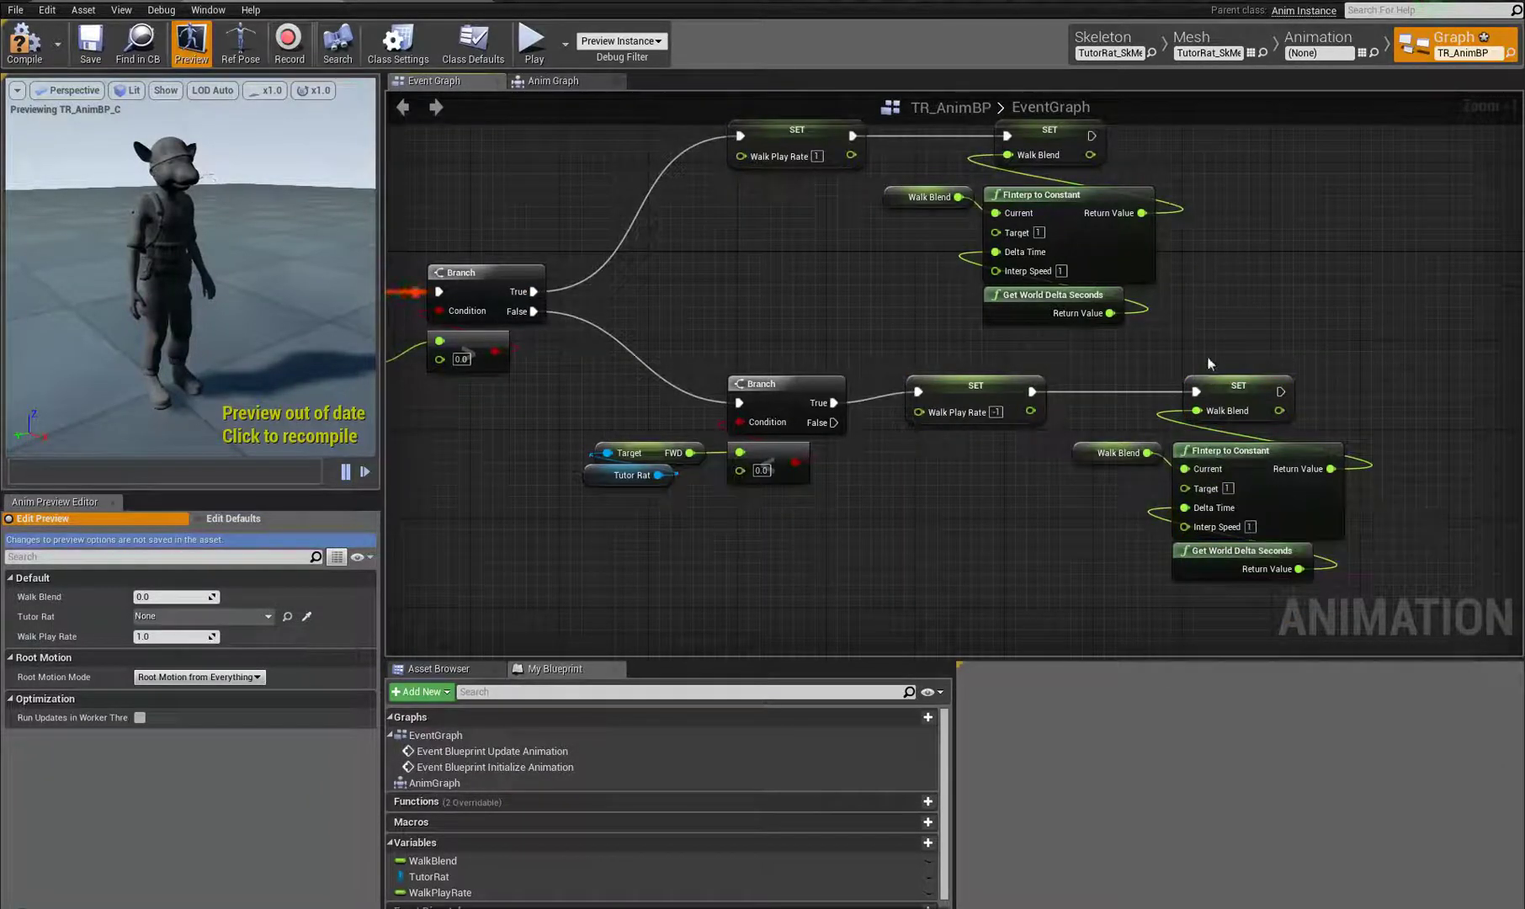
# Step: Duplicate the lower Walk Blend interpolation group beneath itself with Target 0 and connect the second Branch's False output to its setter
pyautogui.moveTo(1207, 340); pyautogui.dragTo(1209, 243, button='right')
pyautogui.moveTo(1126, 542); pyautogui.dragTo(1267, 303)
pyautogui.hotkey('ctrl', 'w')
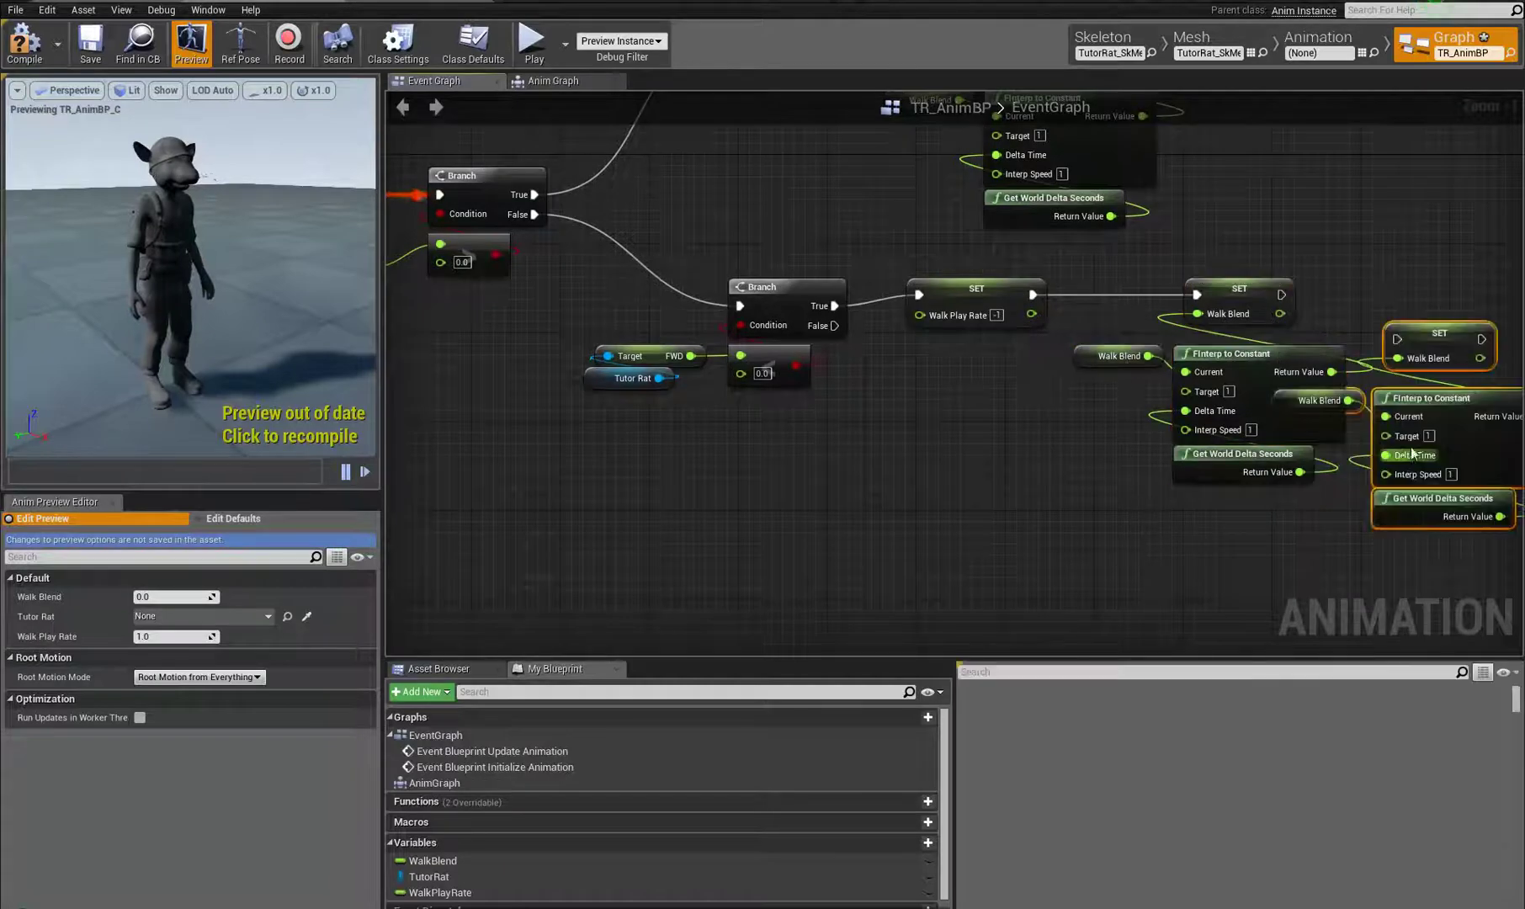
pyautogui.moveTo(1452, 328); pyautogui.dragTo(1239, 505)
pyautogui.moveTo(1001, 518); pyautogui.dragTo(967, 453, button='right')
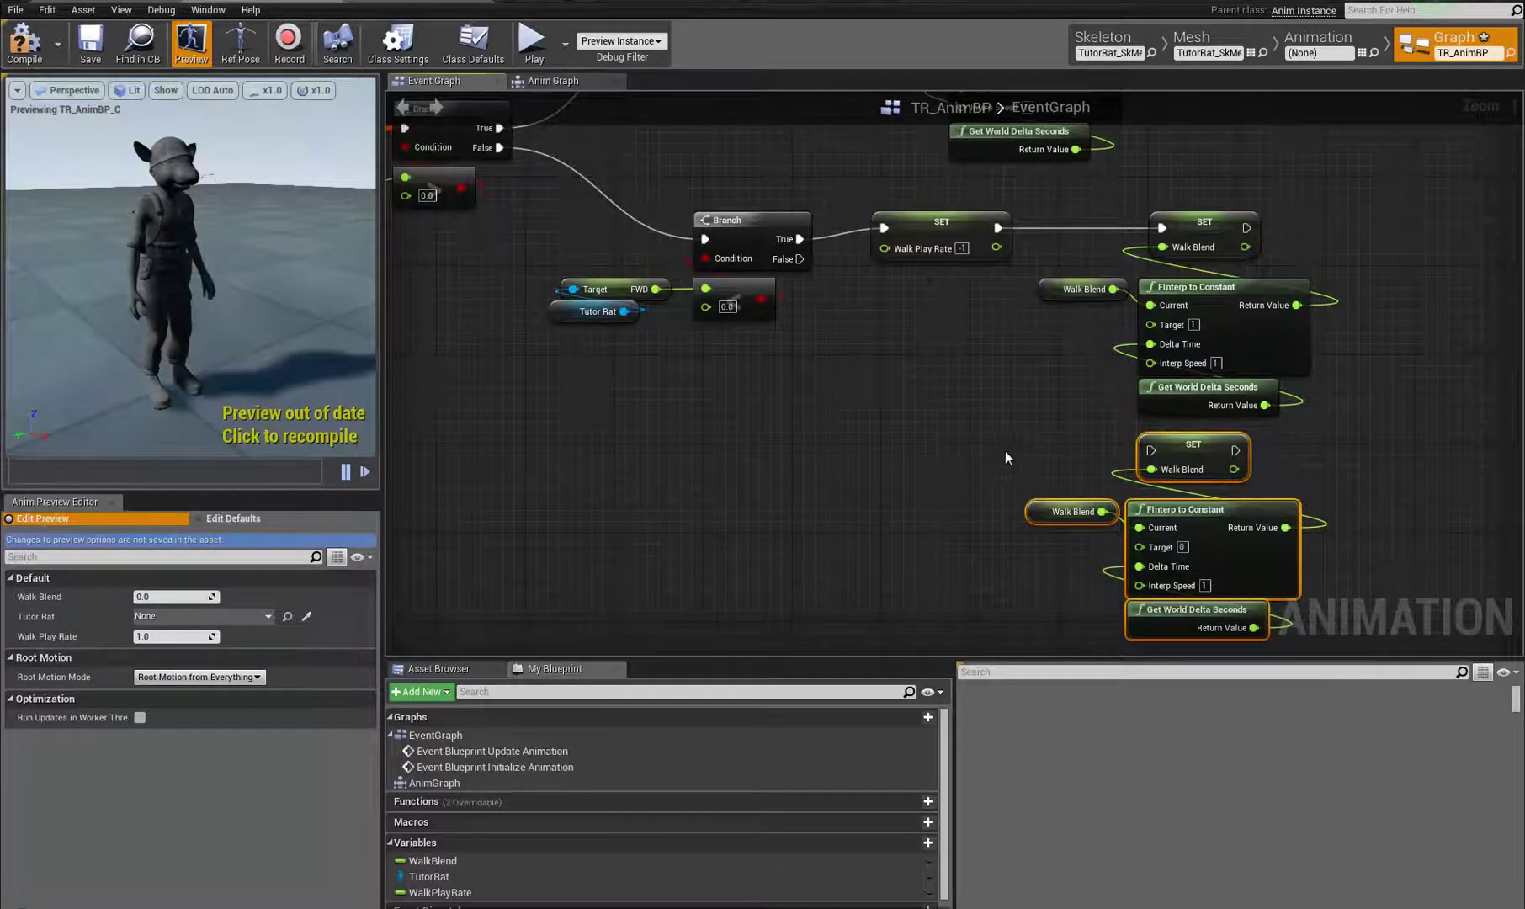
pyautogui.moveTo(799, 259); pyautogui.dragTo(1150, 450)
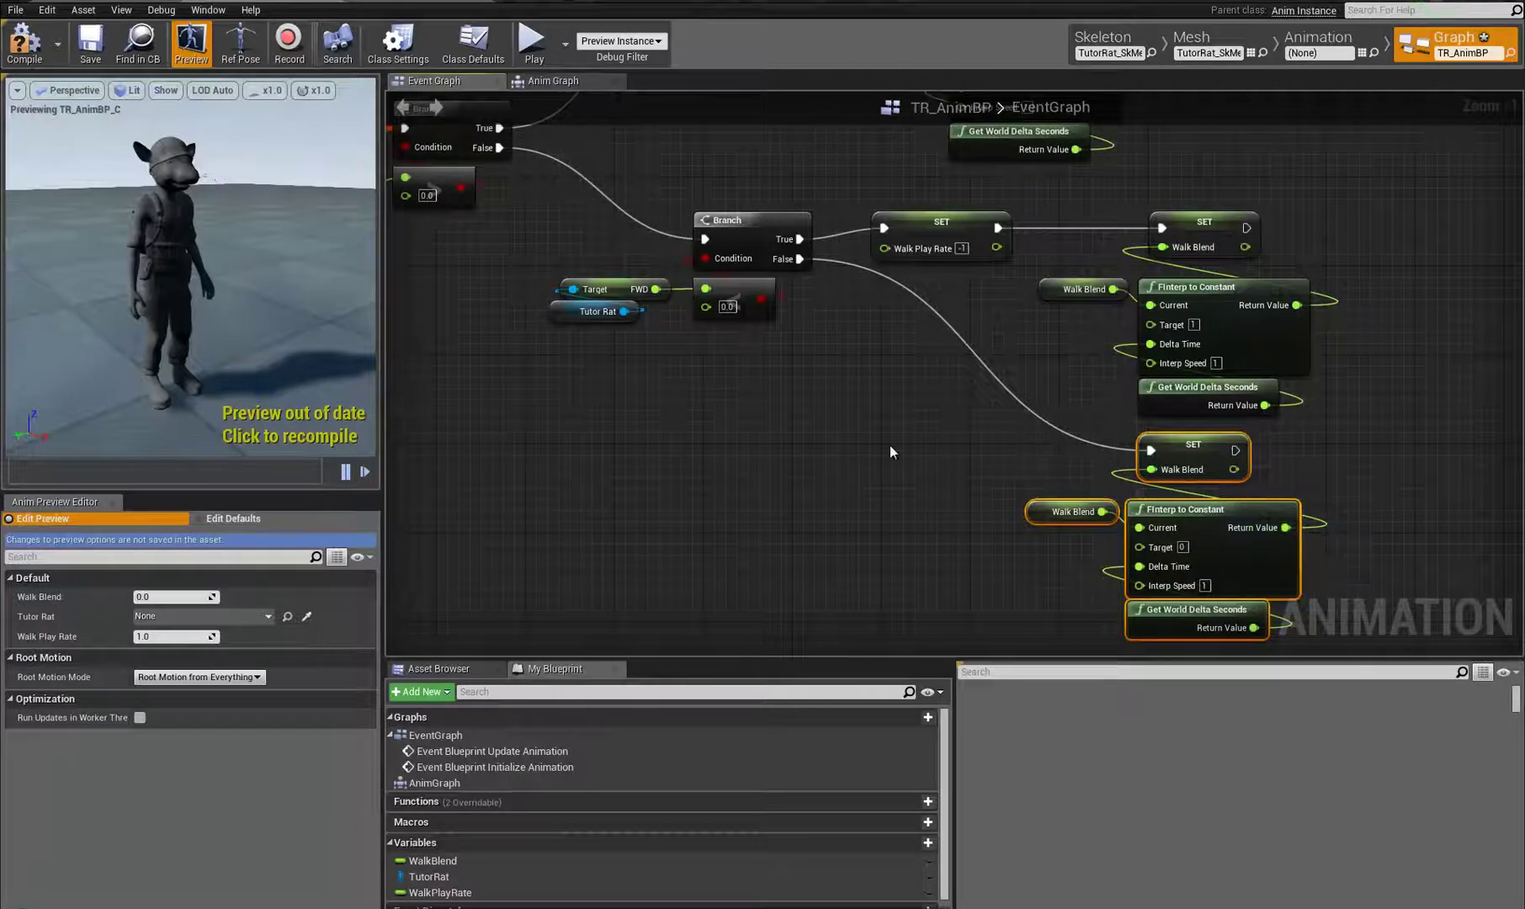
# Step: Review the completed branch logic in the TR_AnimBP event graph and compile the animation blueprint
pyautogui.scroll(-2, 890, 445)
pyautogui.moveTo(753, 406); pyautogui.dragTo(969, 590, button='right')
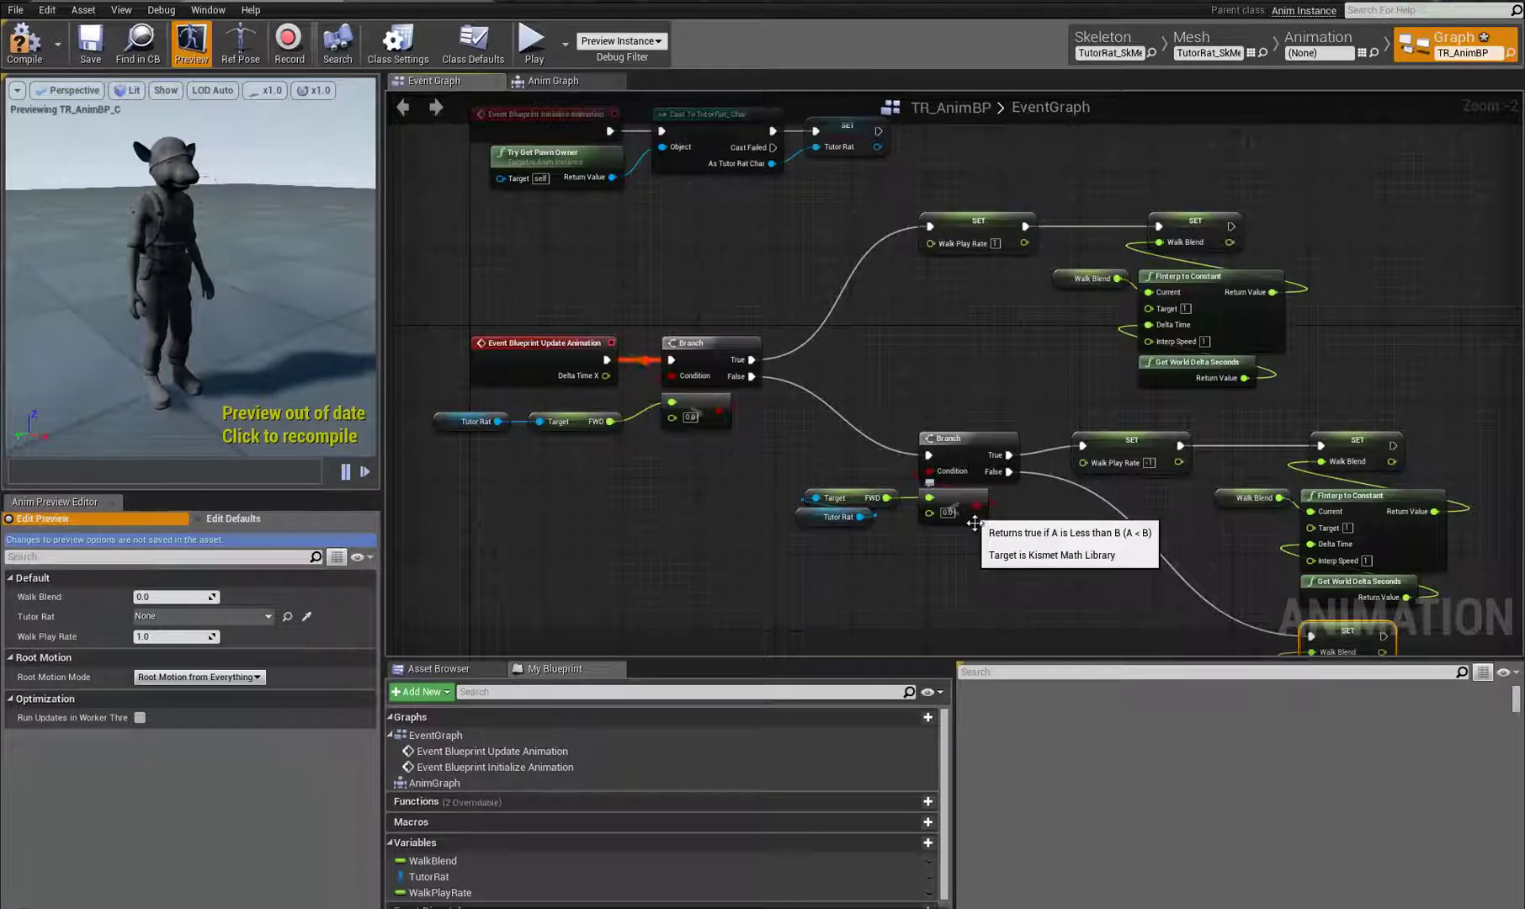
pyautogui.moveTo(1037, 577); pyautogui.dragTo(739, 343, button='right')
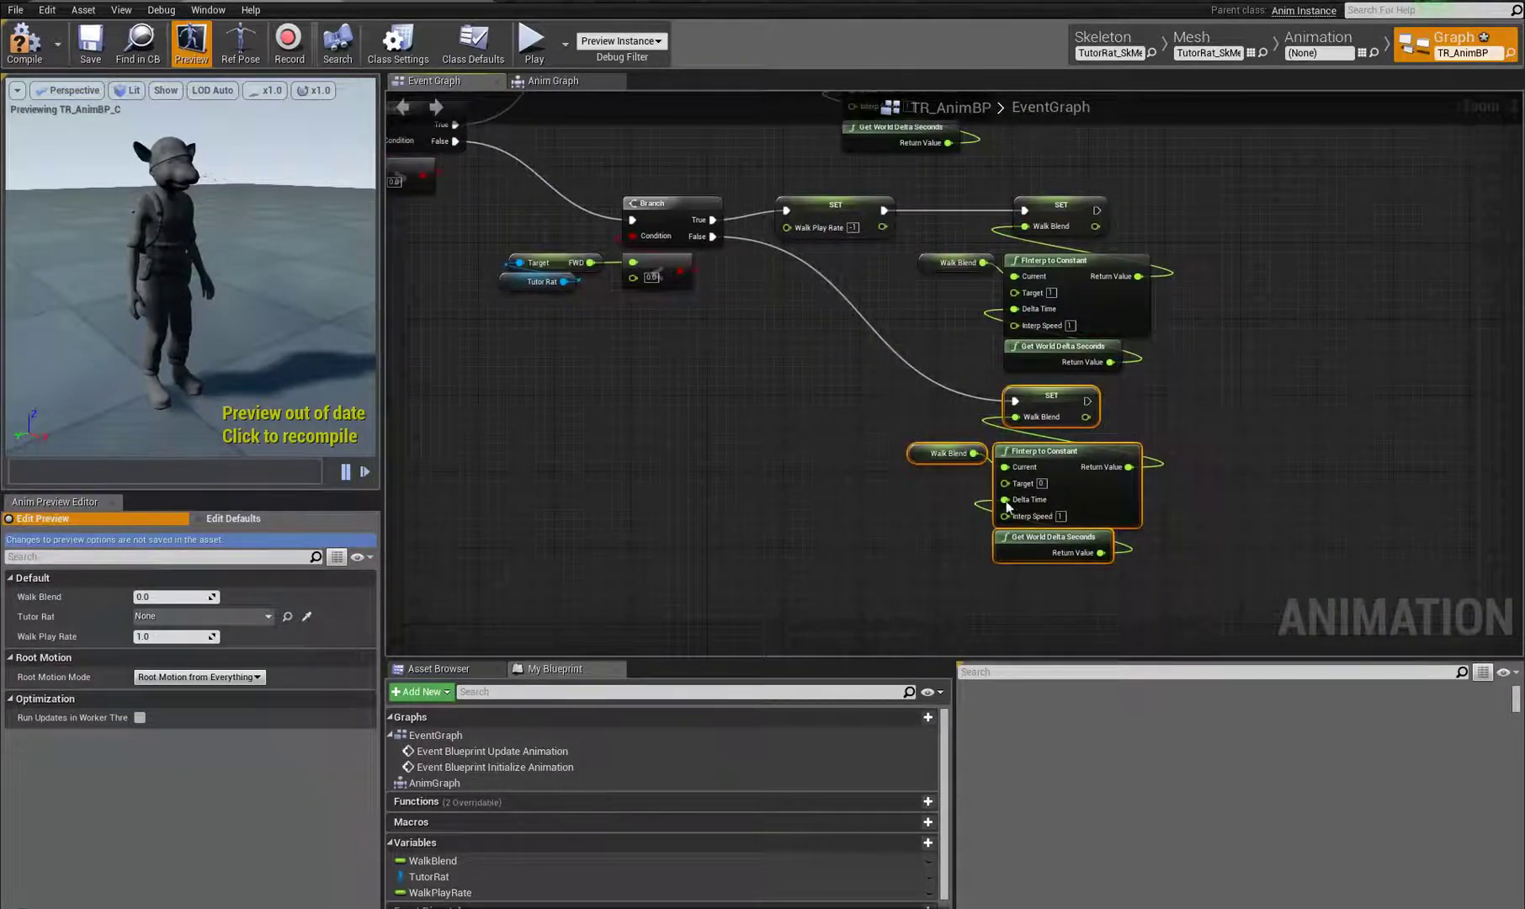
pyautogui.moveTo(1232, 401); pyautogui.dragTo(1233, 401)
pyautogui.moveTo(698, 475); pyautogui.dragTo(844, 550, button='right')
pyautogui.click(18, 48)
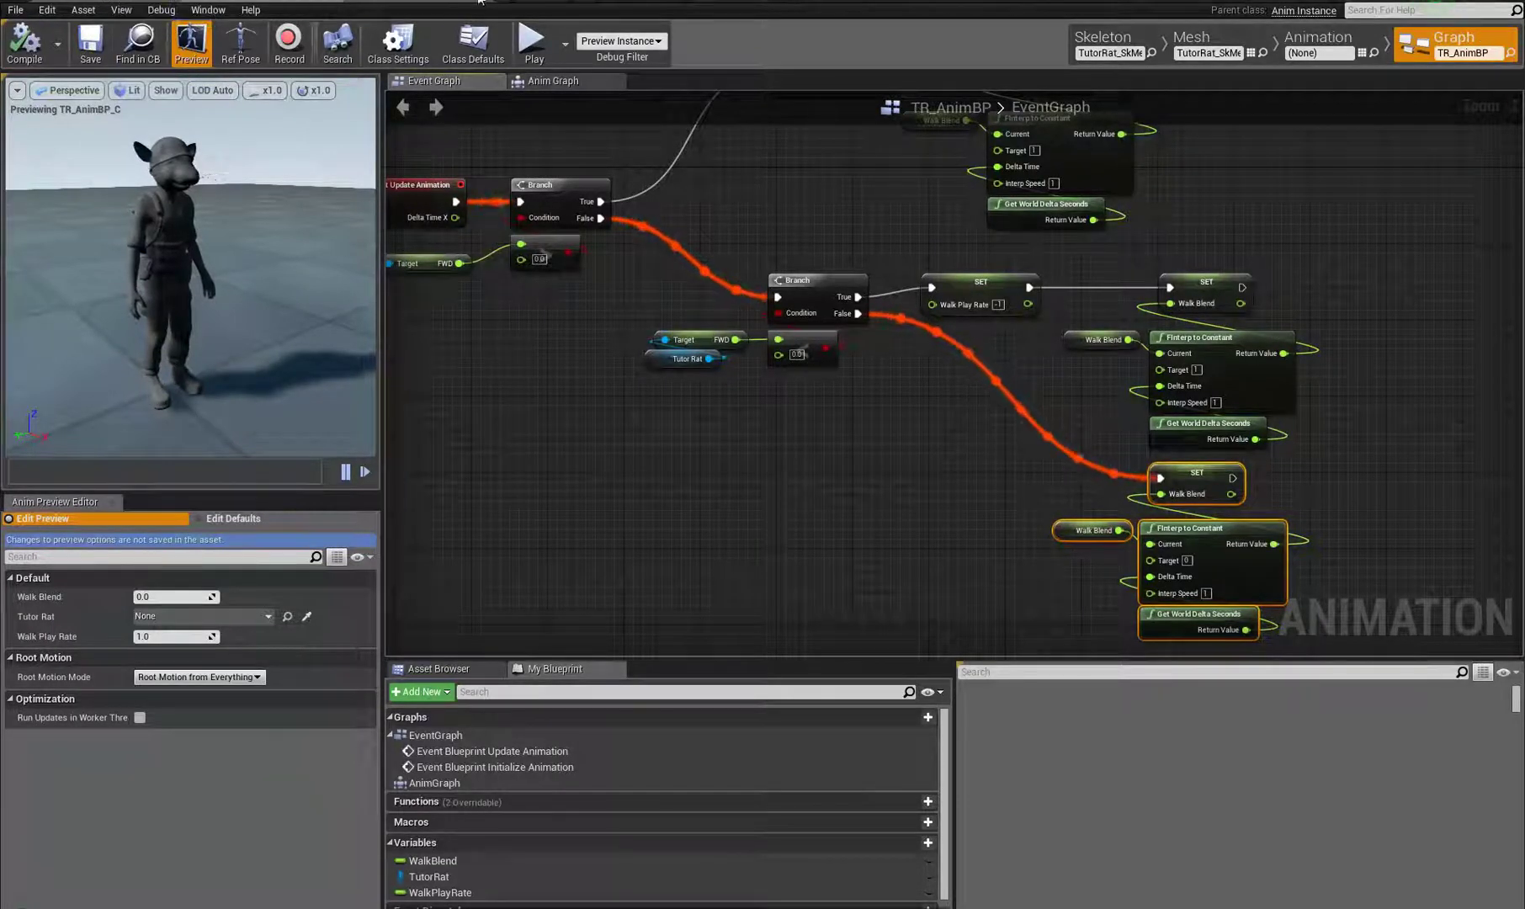
# Step: Open the Event Graph of the TutorRat_Char blueprint
pyautogui.click(358, 3)
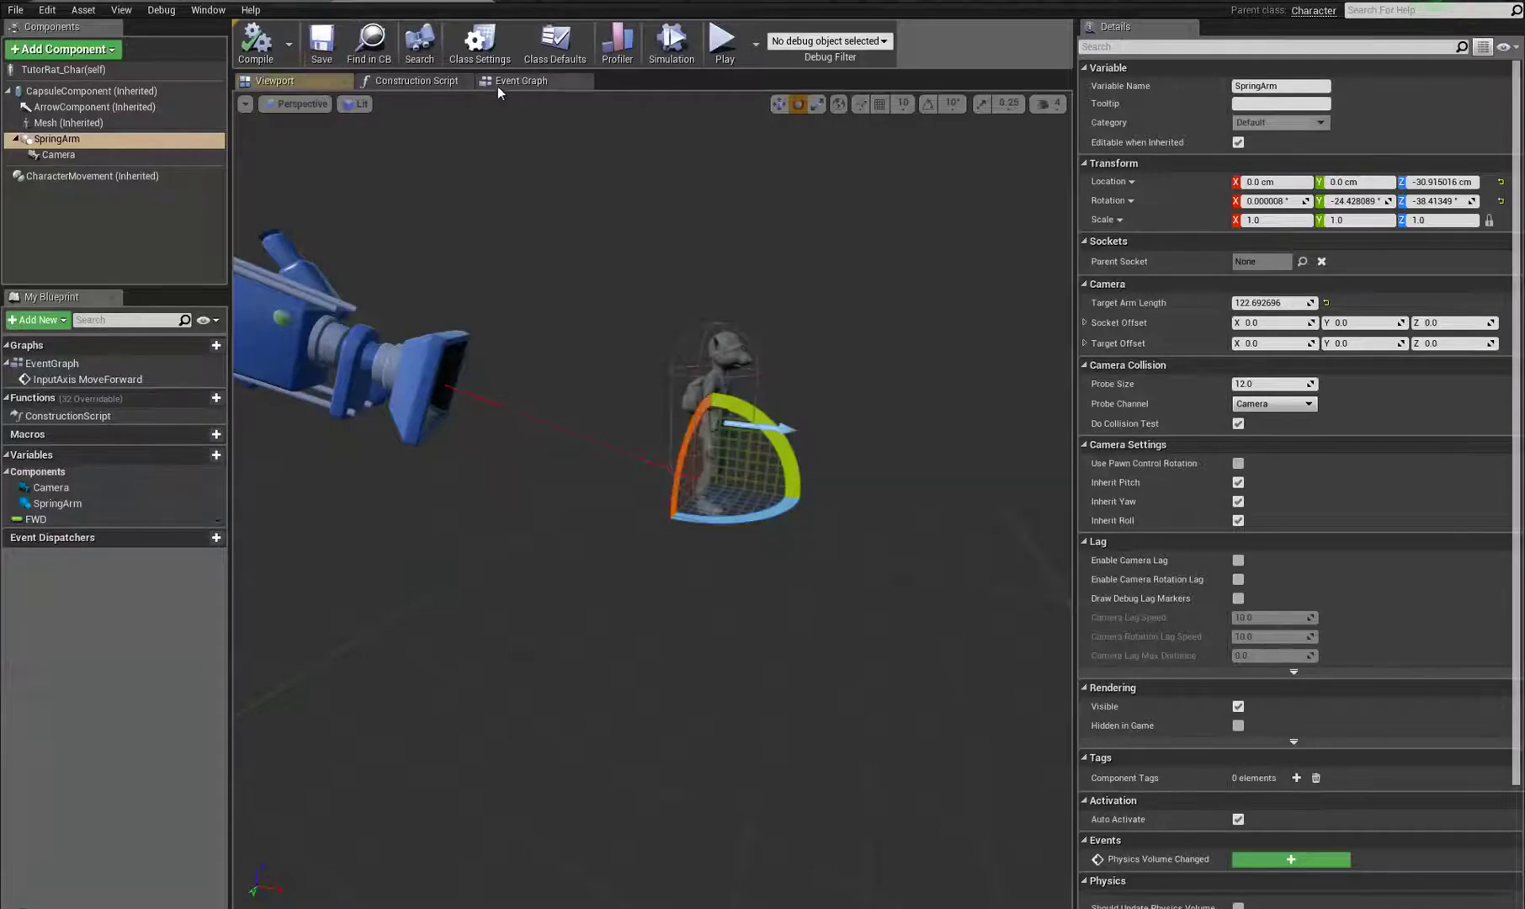
pyautogui.click(522, 81)
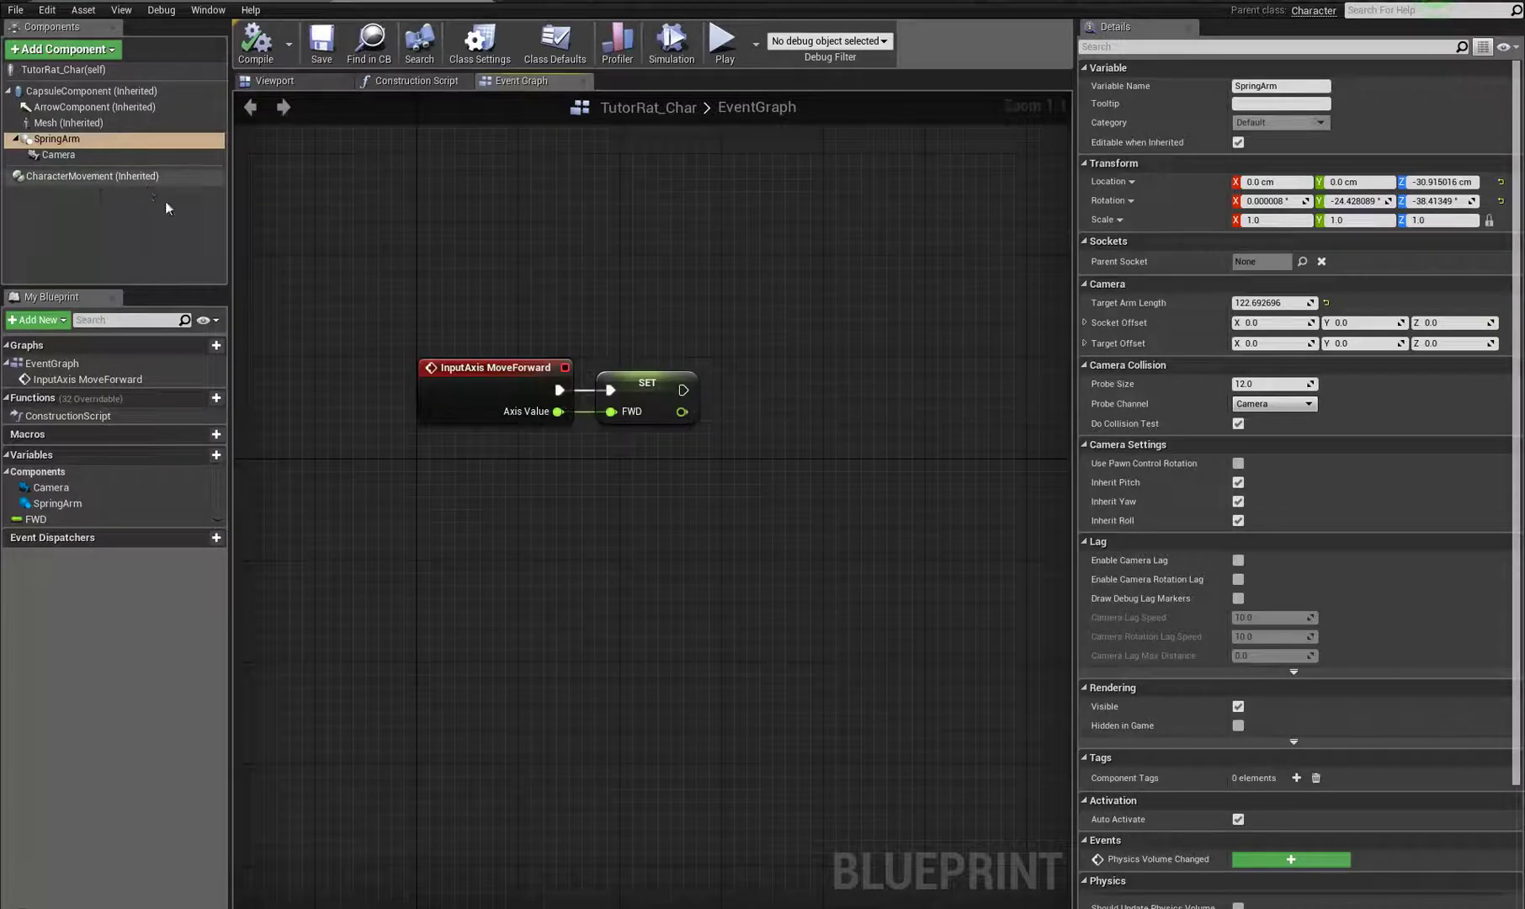
# Step: Try an Add Movement Input node beside the FWD setter and delete it from the graph
pyautogui.rightClick(713, 241)
pyautogui.write('add movemnt')
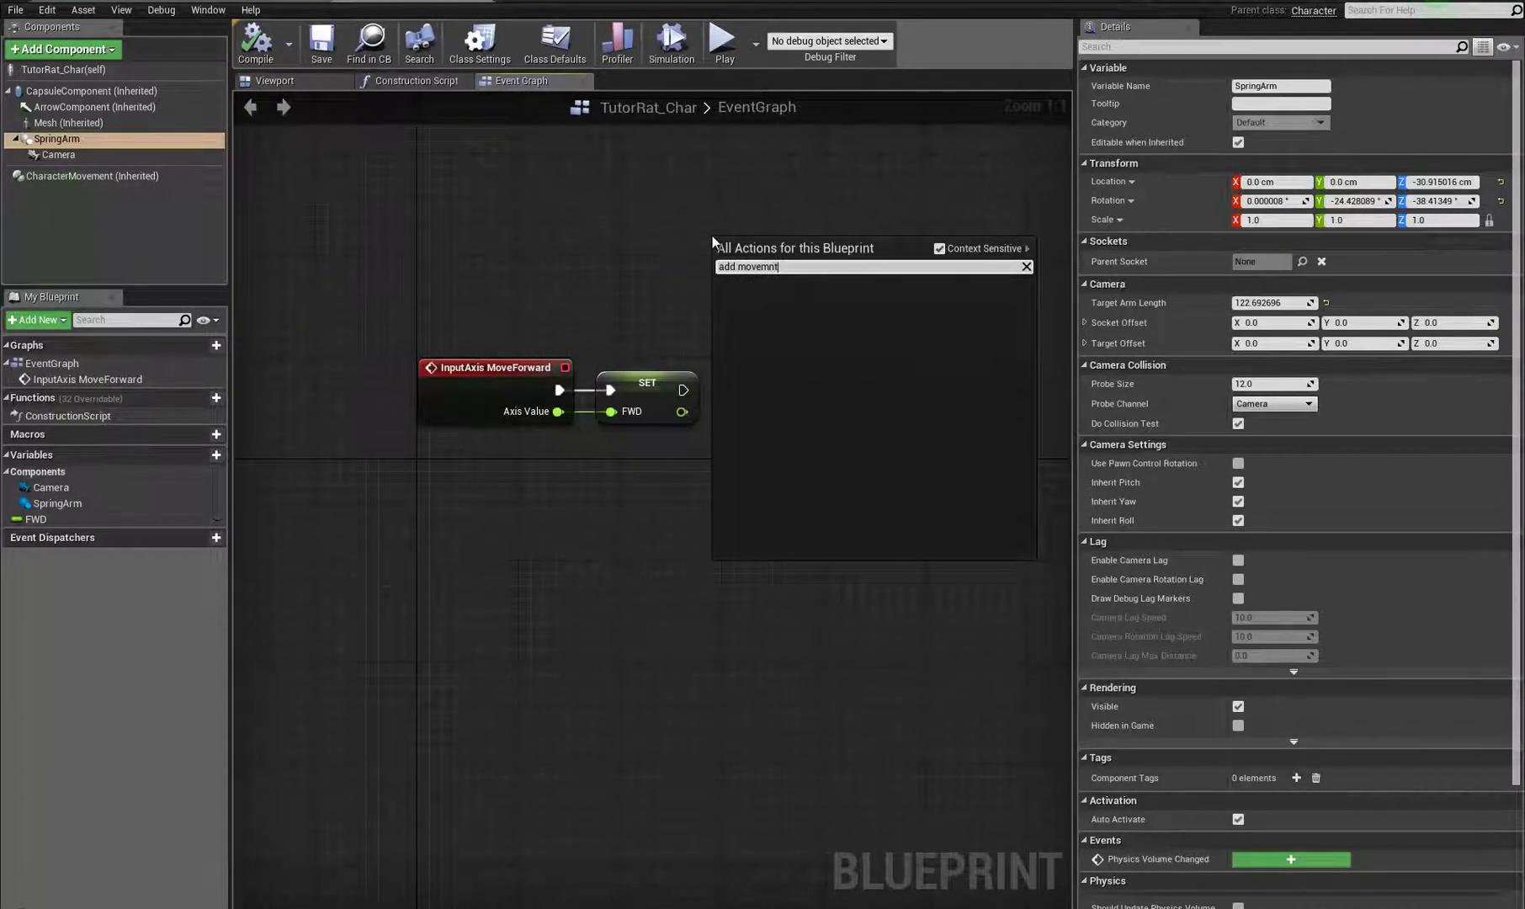
pyautogui.write('e')
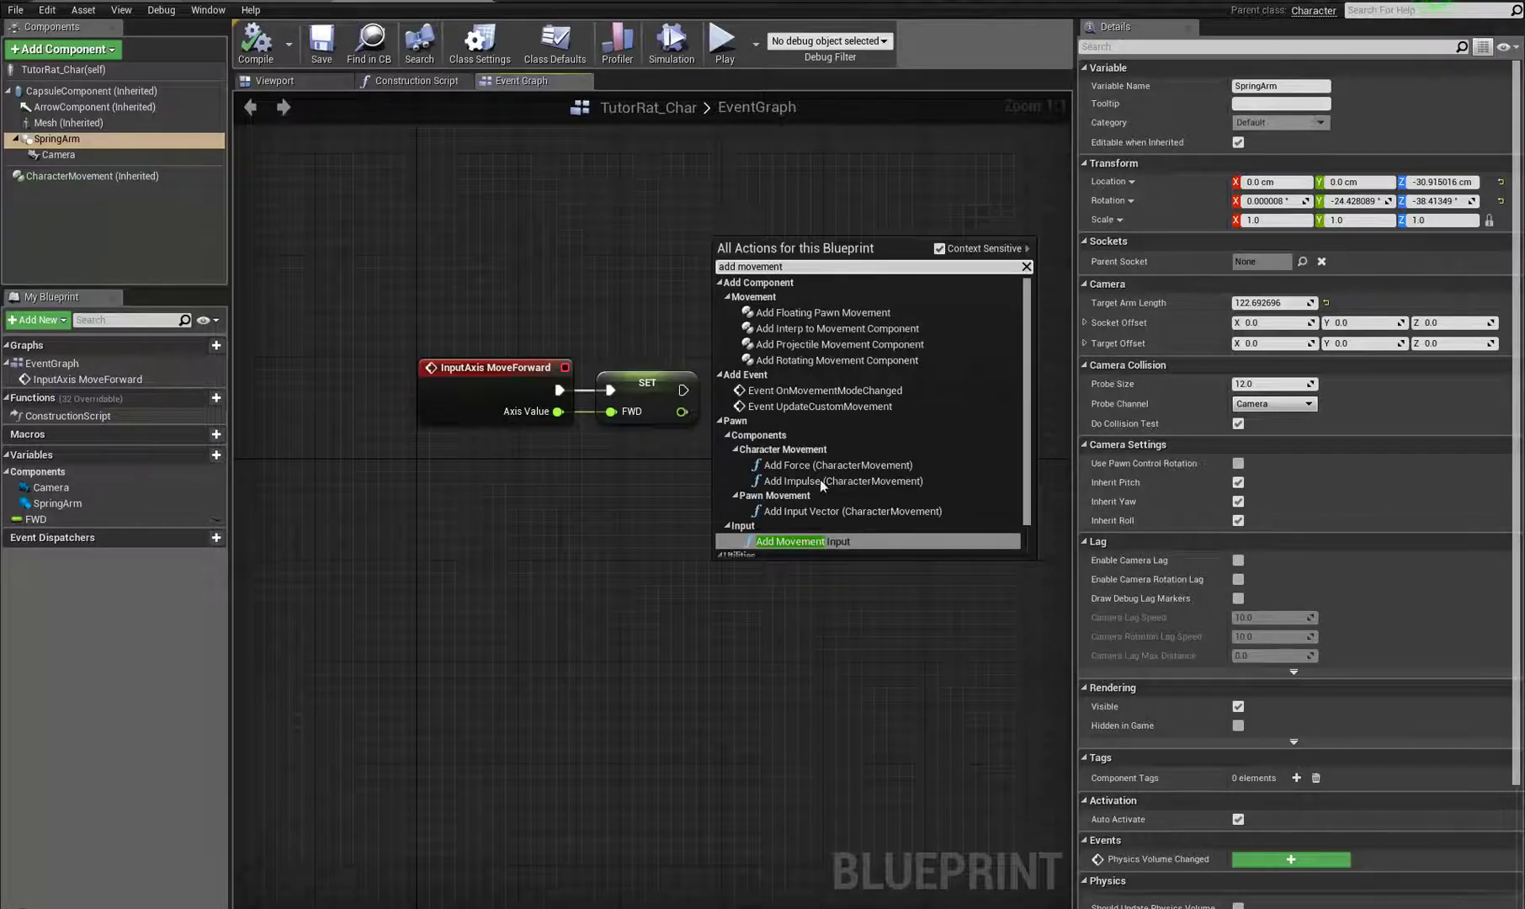
pyautogui.click(796, 541)
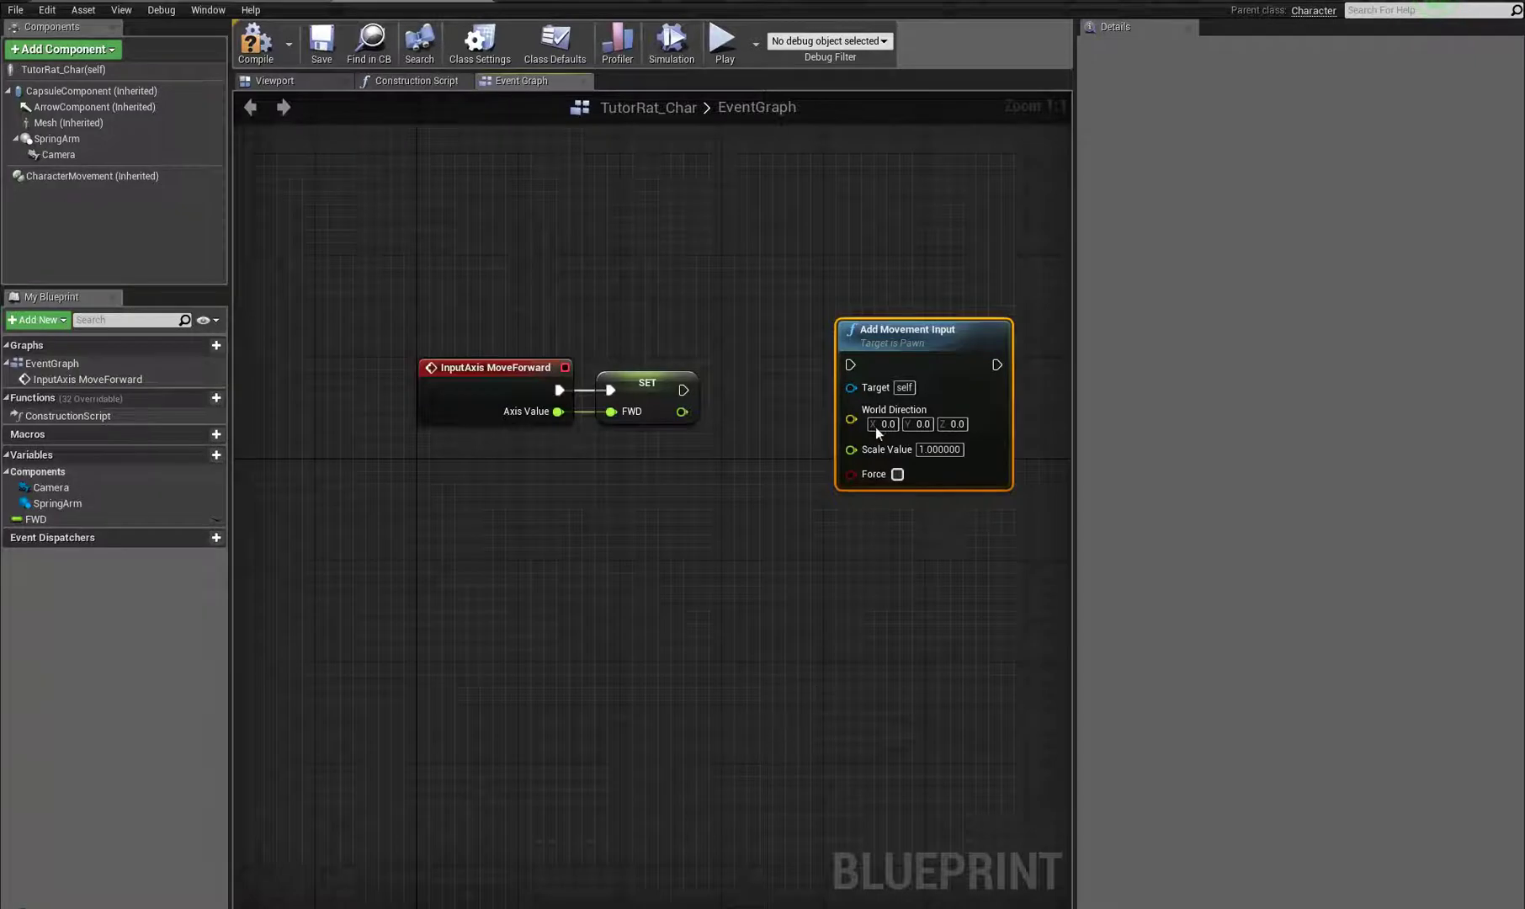
pyautogui.moveTo(961, 325); pyautogui.dragTo(691, 528)
pyautogui.press('Delete')
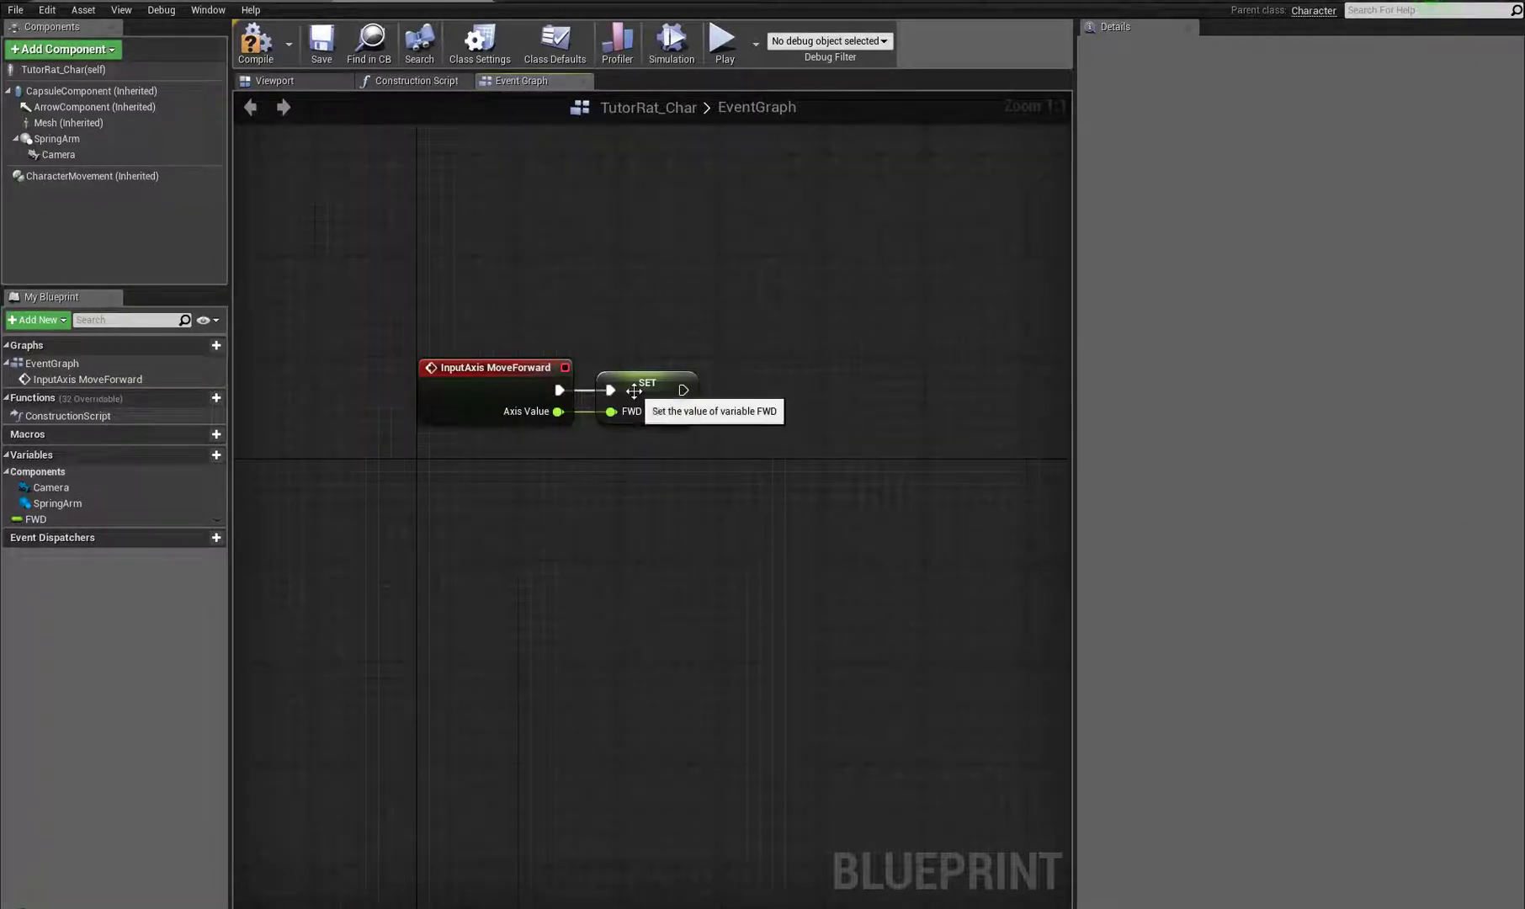
# Step: Compile TutorRat_Char and open the Max Walk Speed value of its CharacterMovement component
pyautogui.click(254, 44)
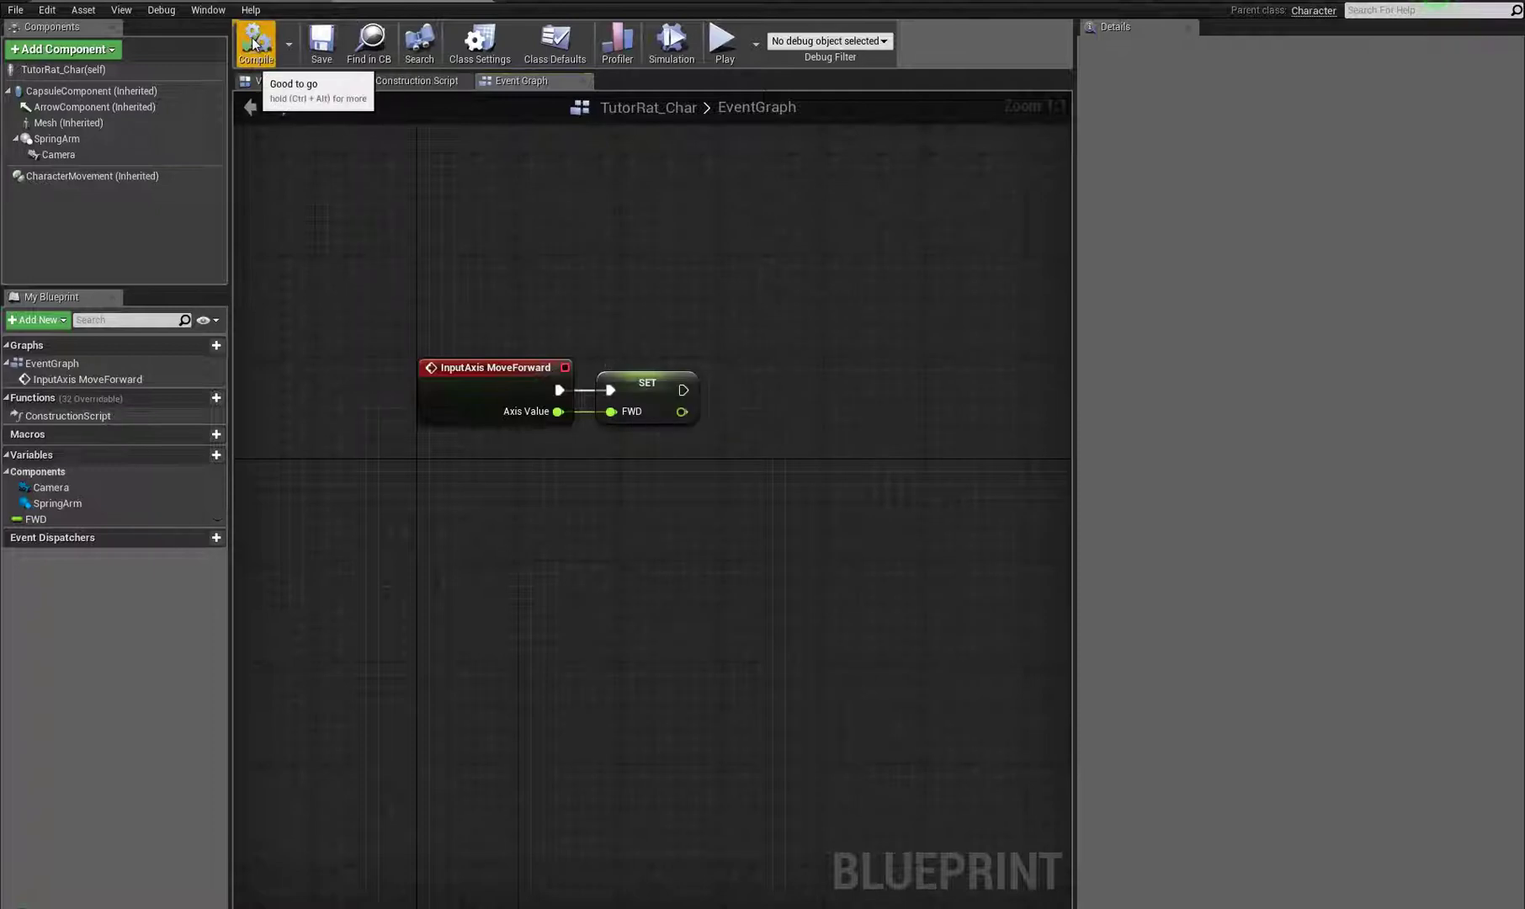
pyautogui.click(89, 177)
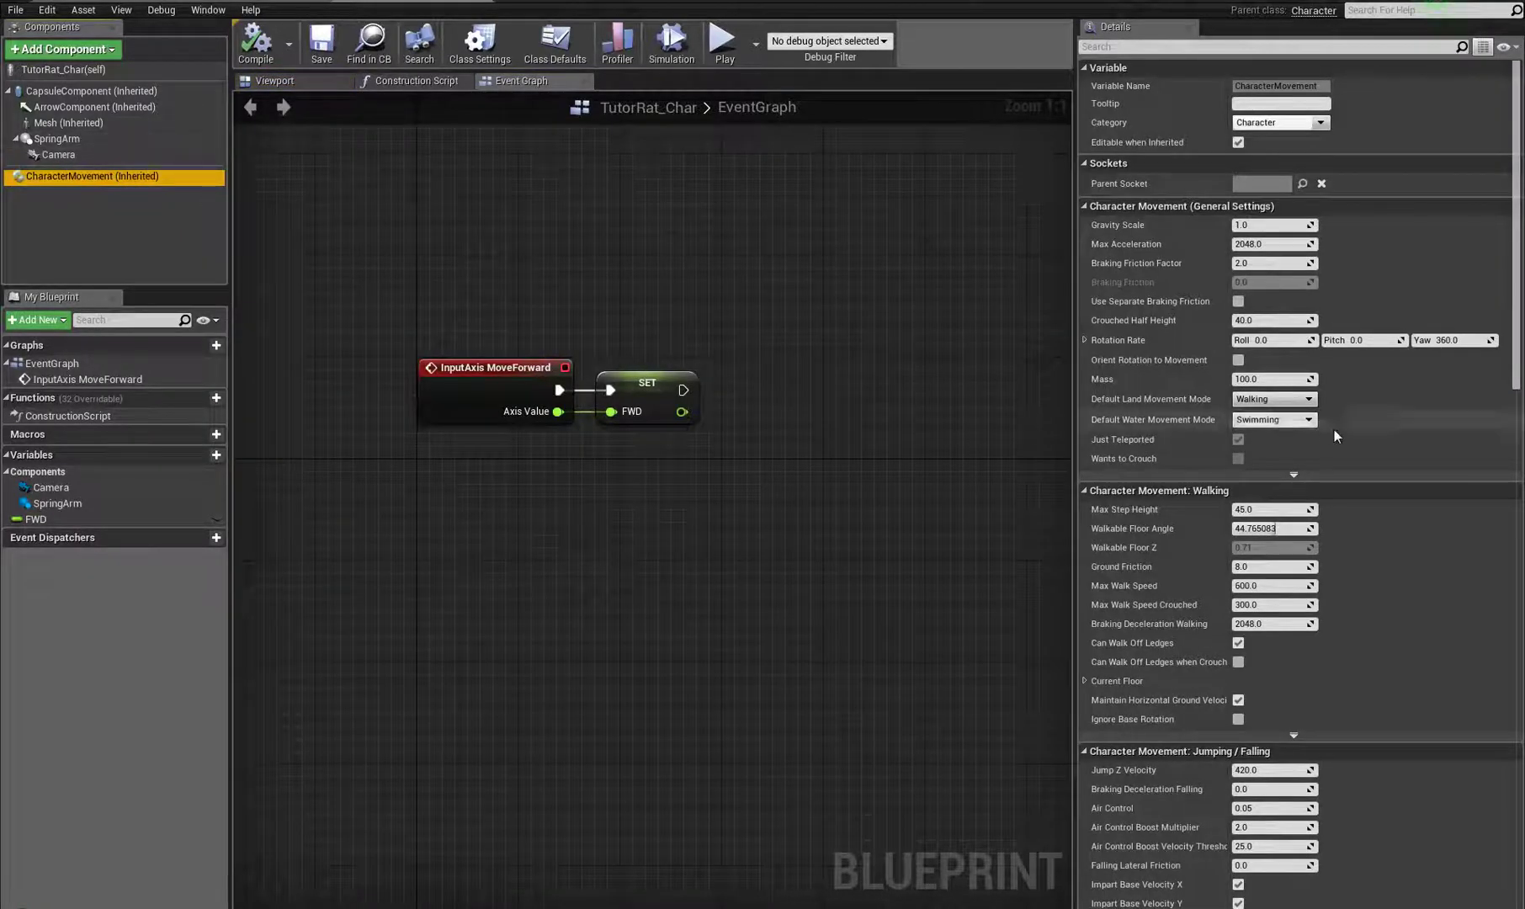
pyautogui.click(1252, 586)
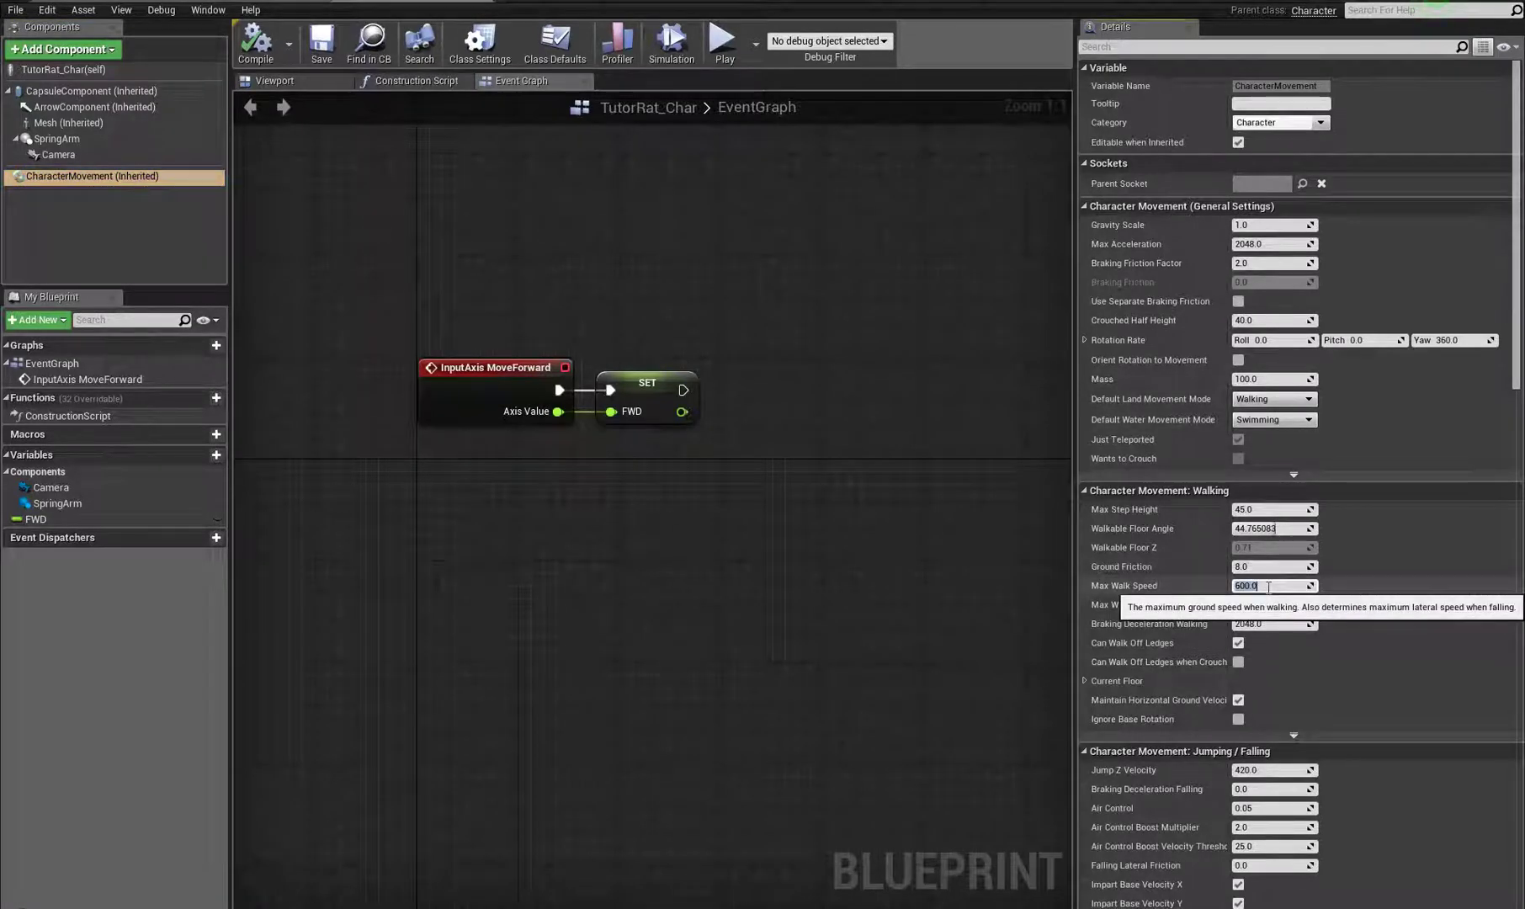
# Step: Play-test the level from the level editor, walking the rat forward and backward repeatedly, and stop the session
pyautogui.click(102, 3)
pyautogui.click(781, 46)
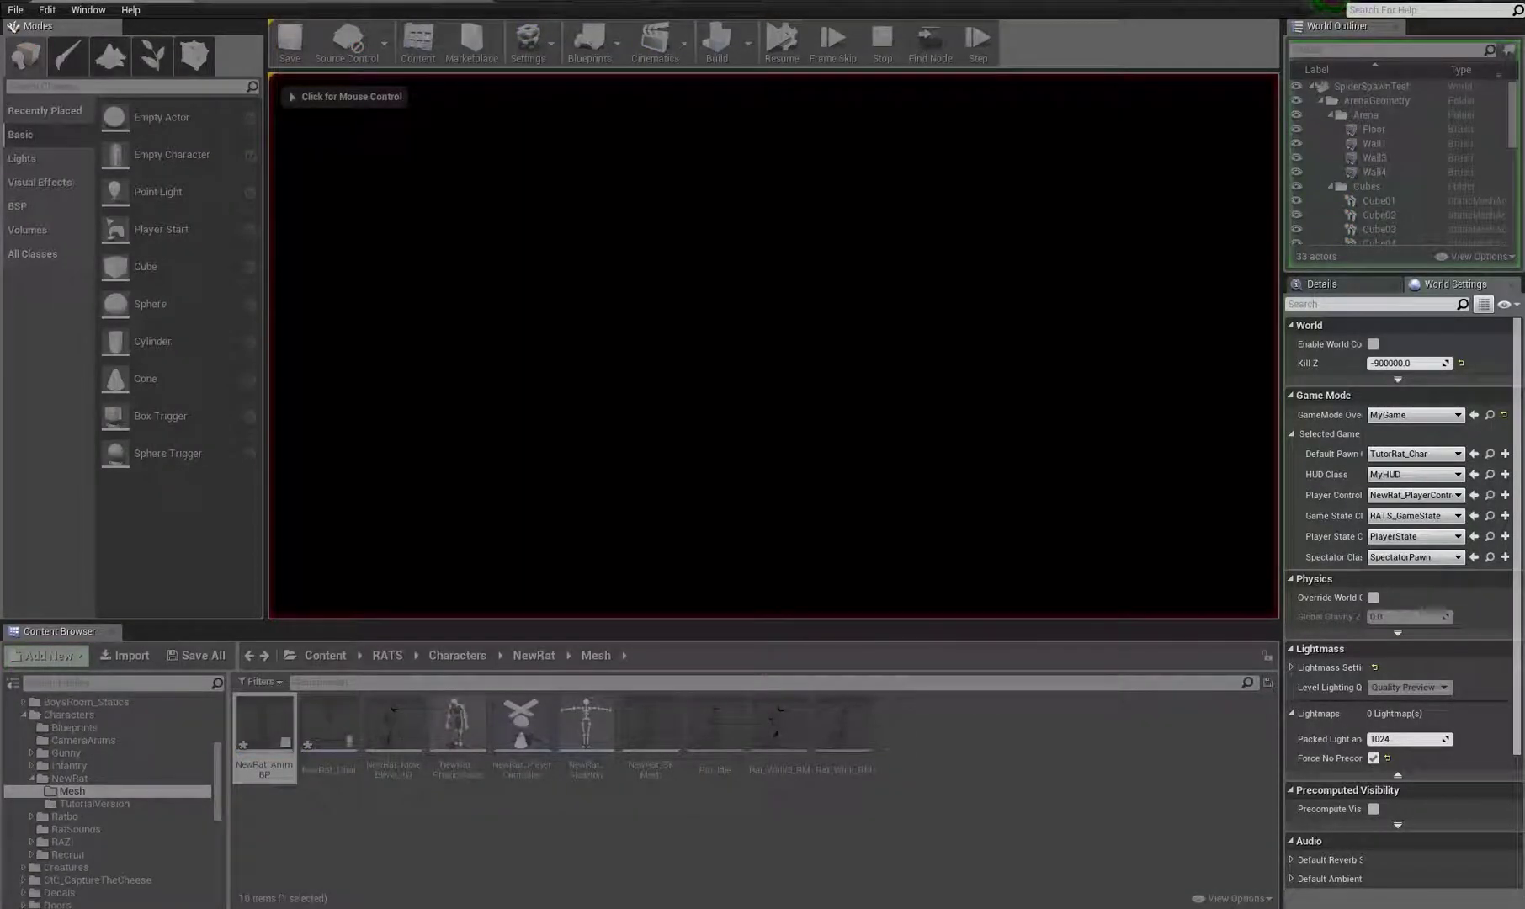
pyautogui.press('Escape')
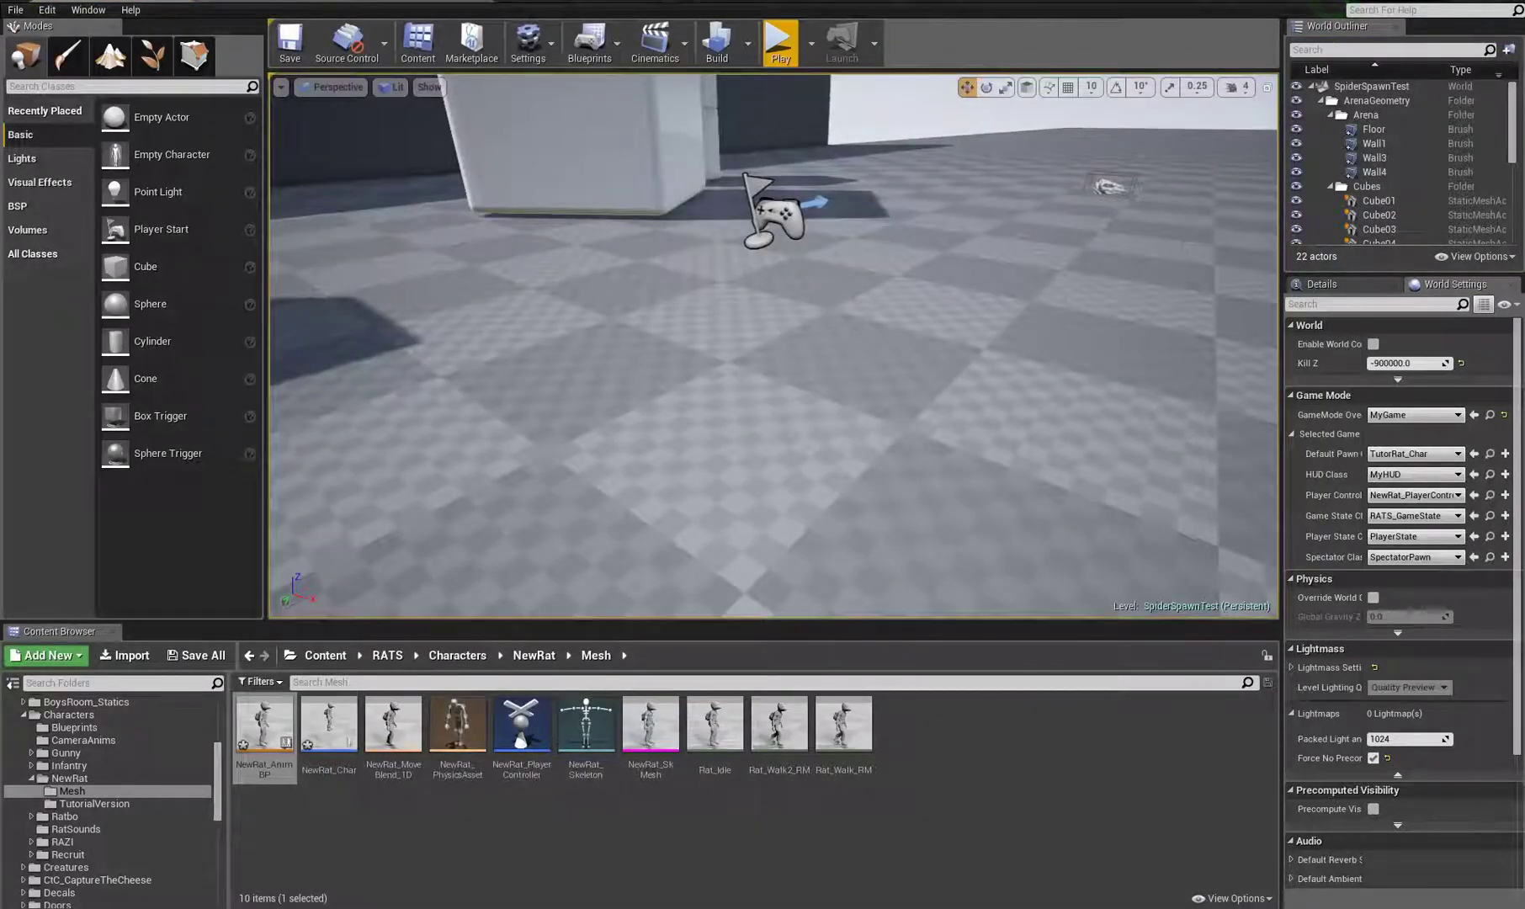
pyautogui.click(781, 47)
pyautogui.press('w')
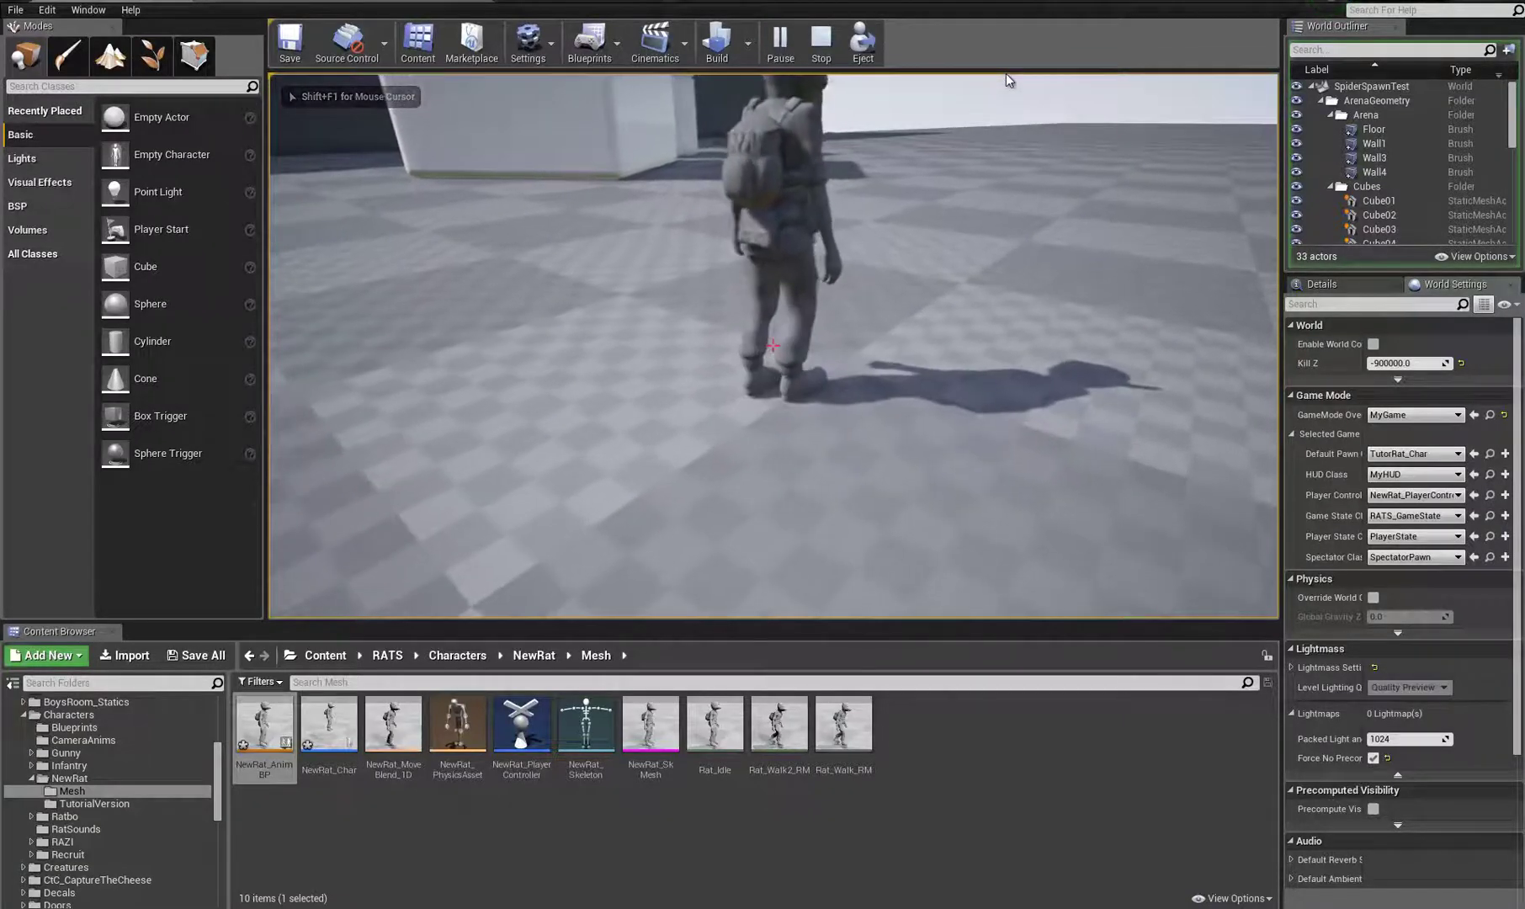
pyautogui.press('w')
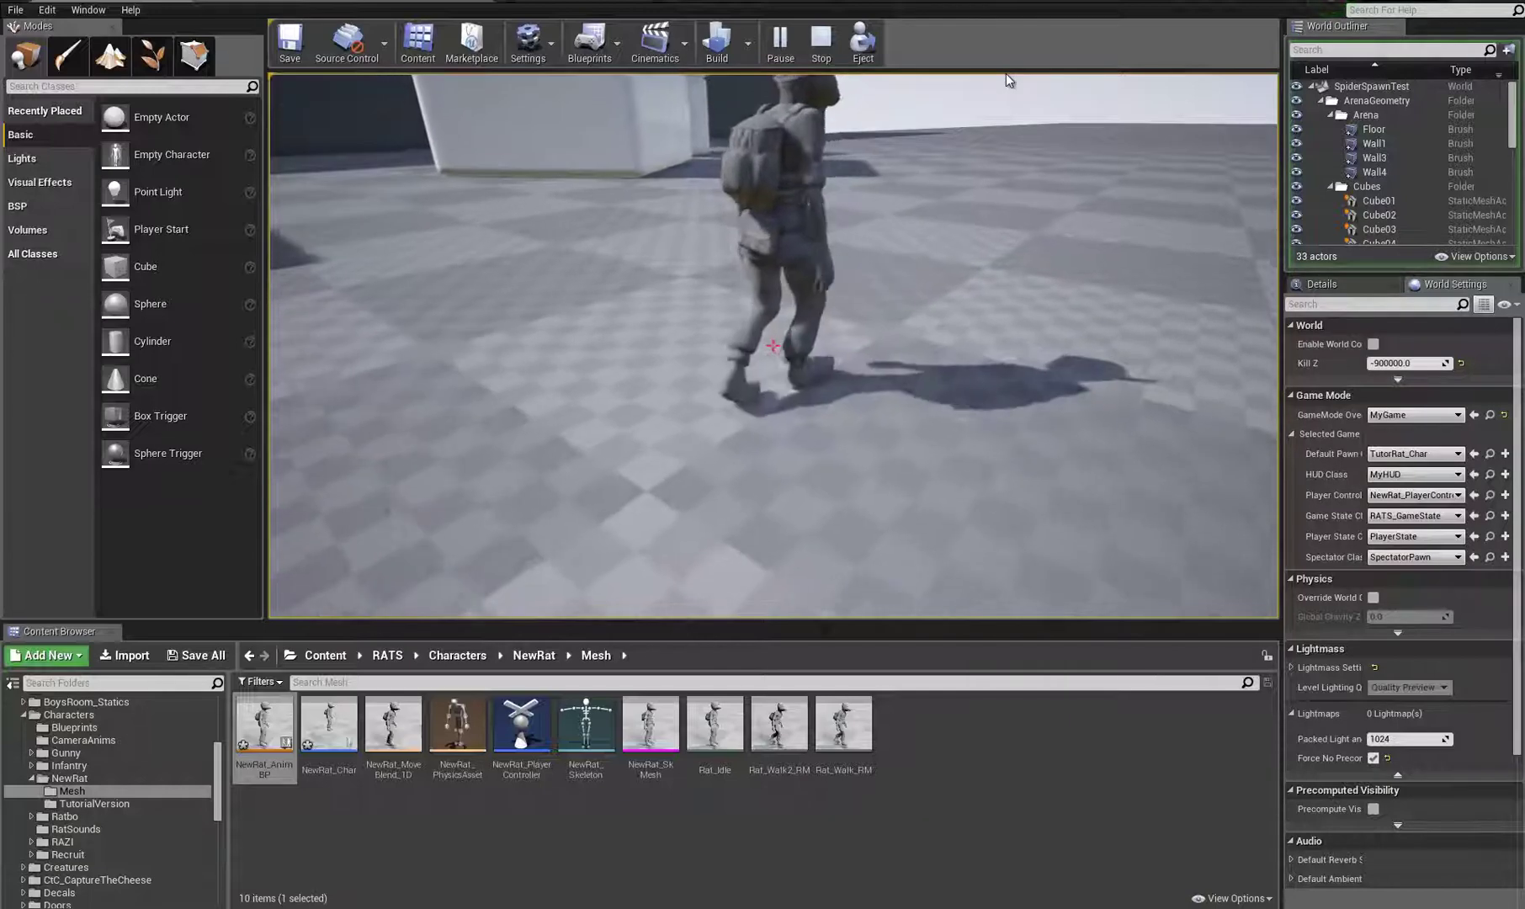
pyautogui.press('w')
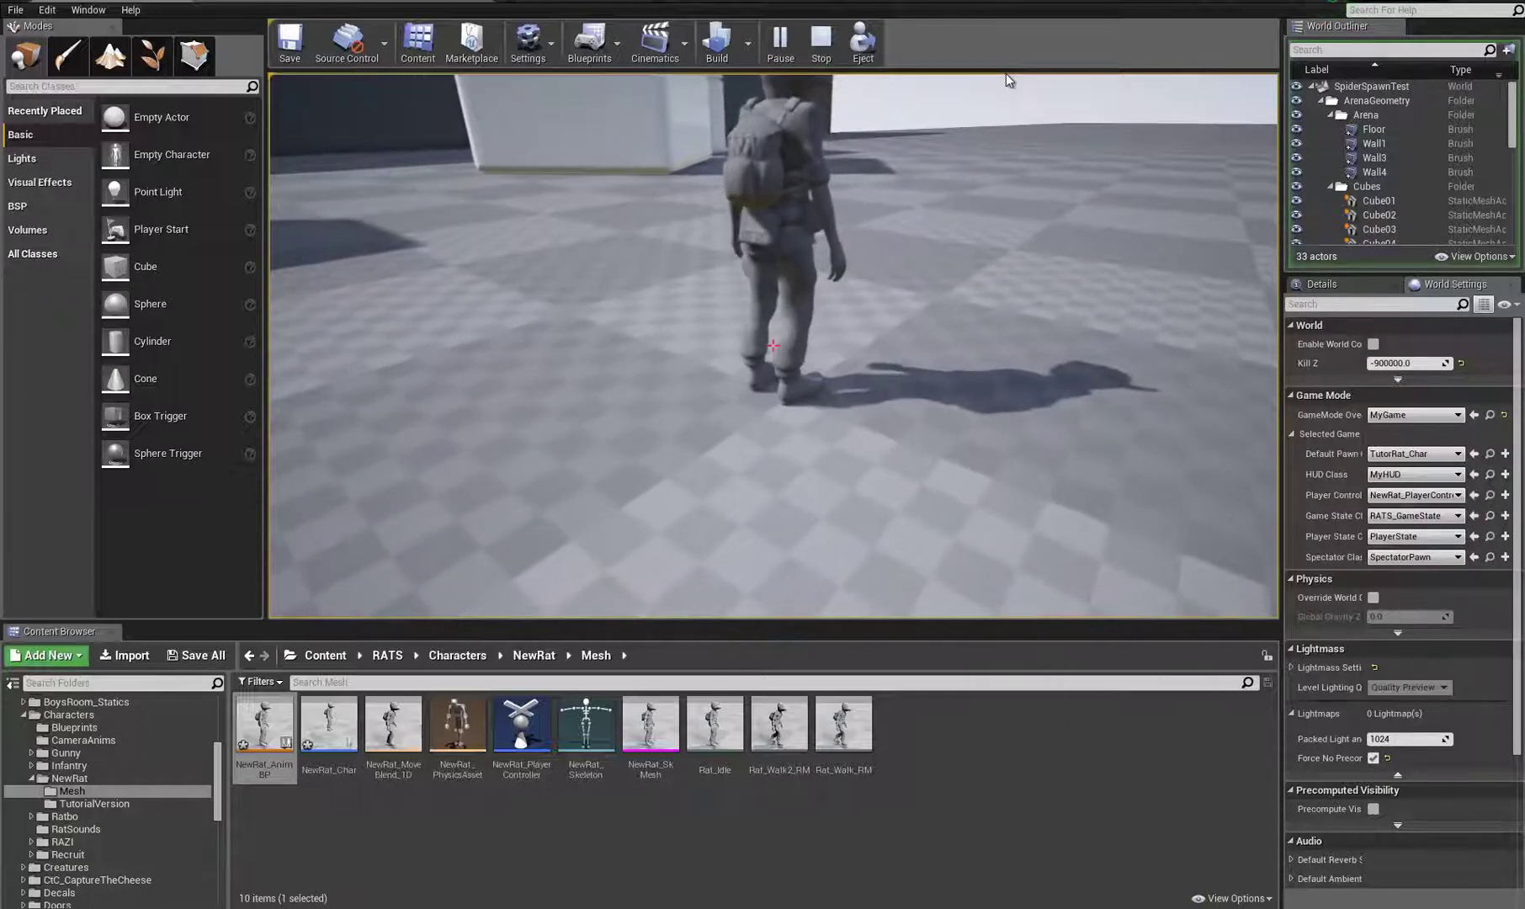
pyautogui.press('w')
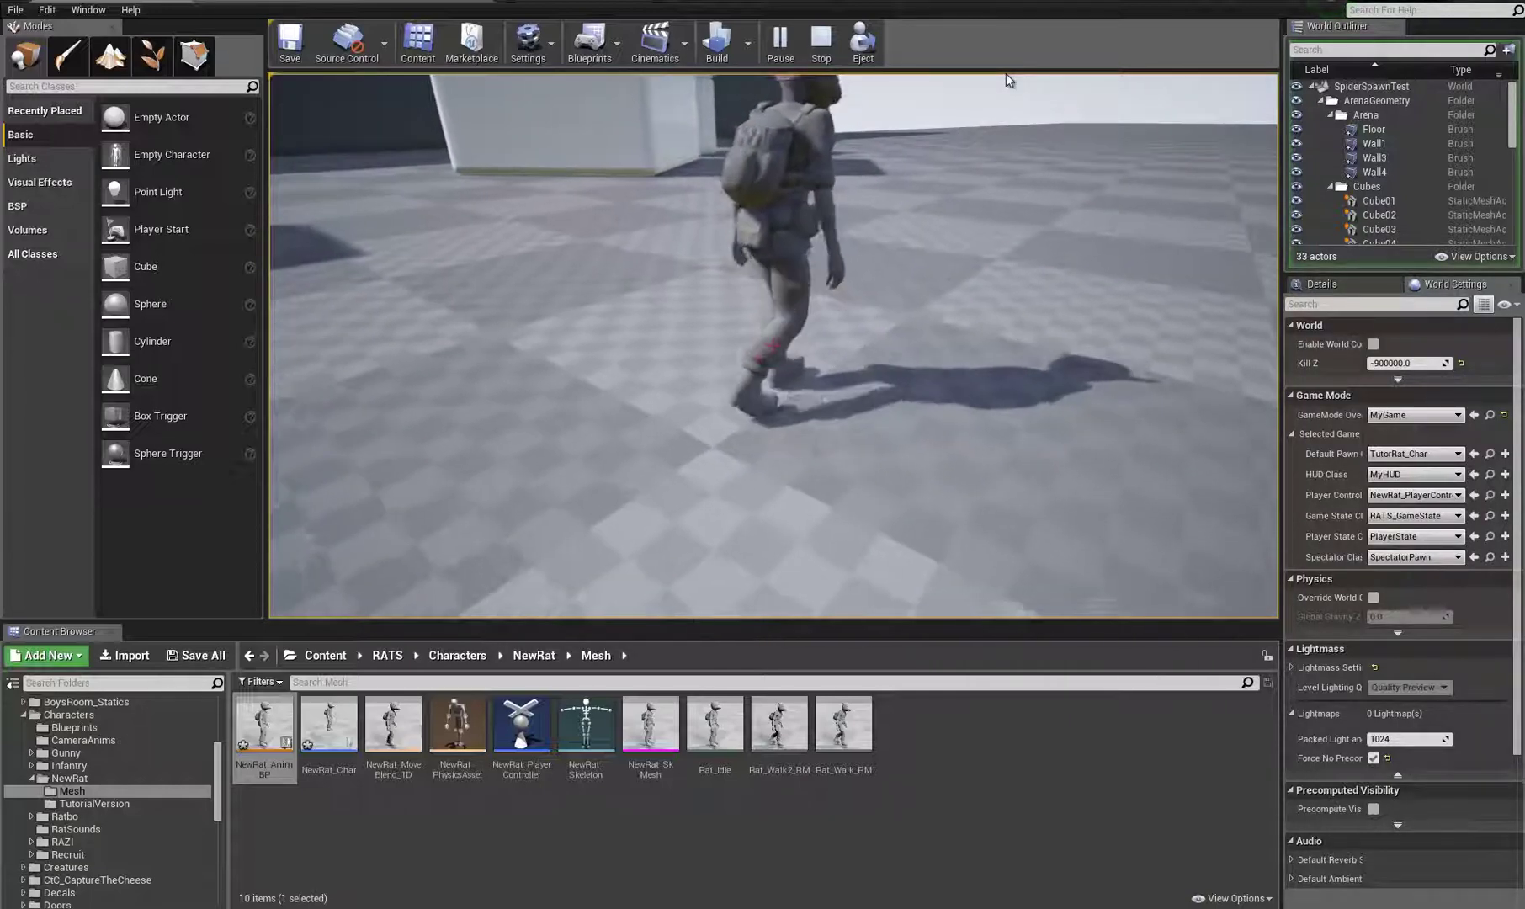
pyautogui.press('w')
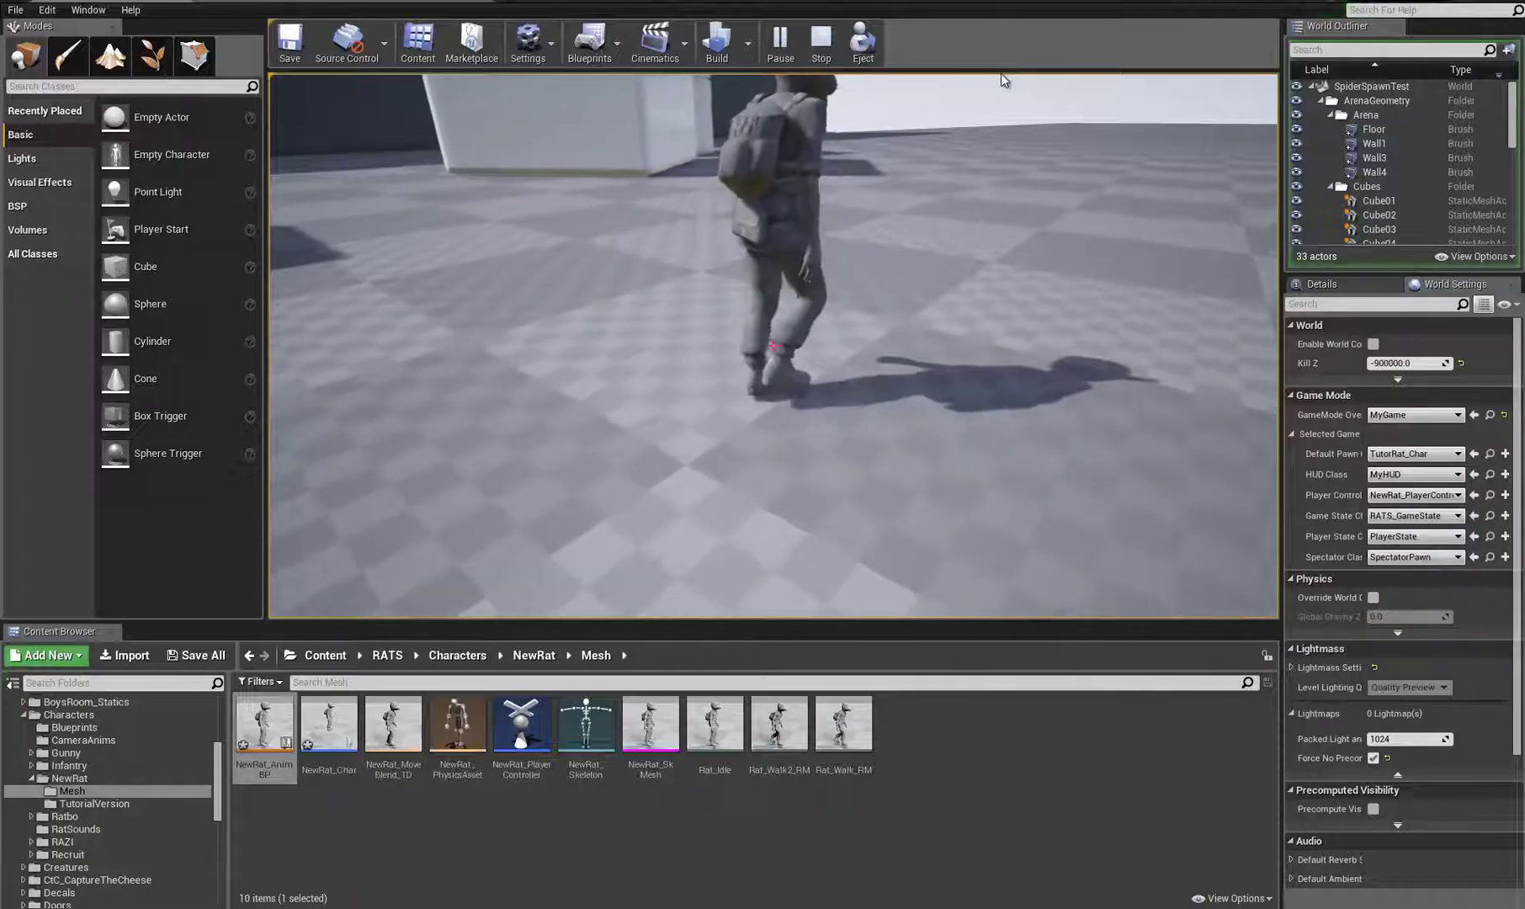
pyautogui.press('w')
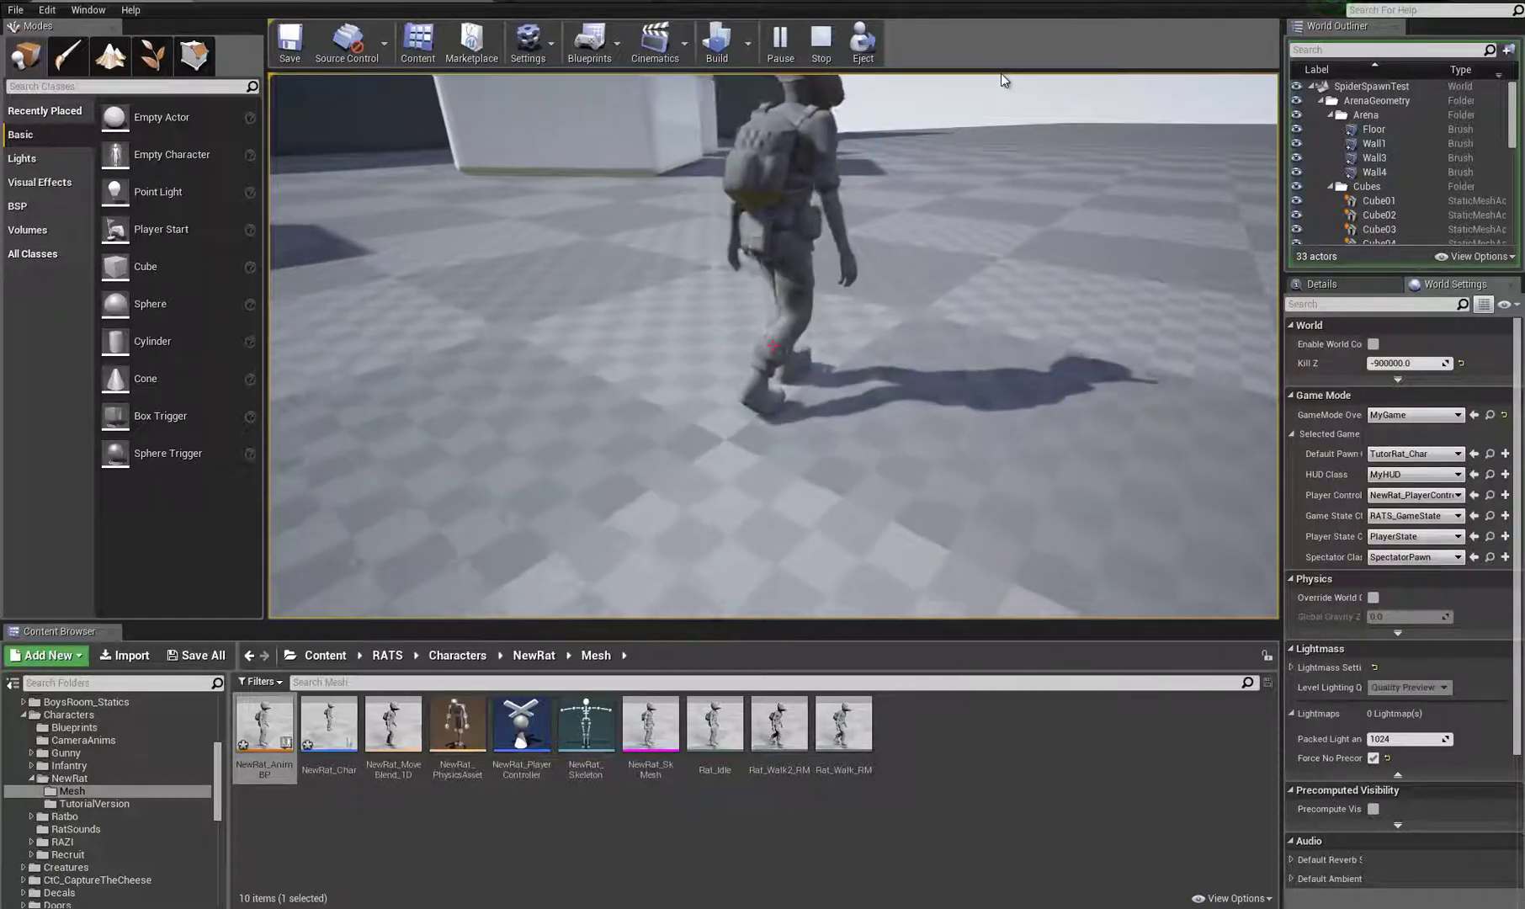
pyautogui.press('w')
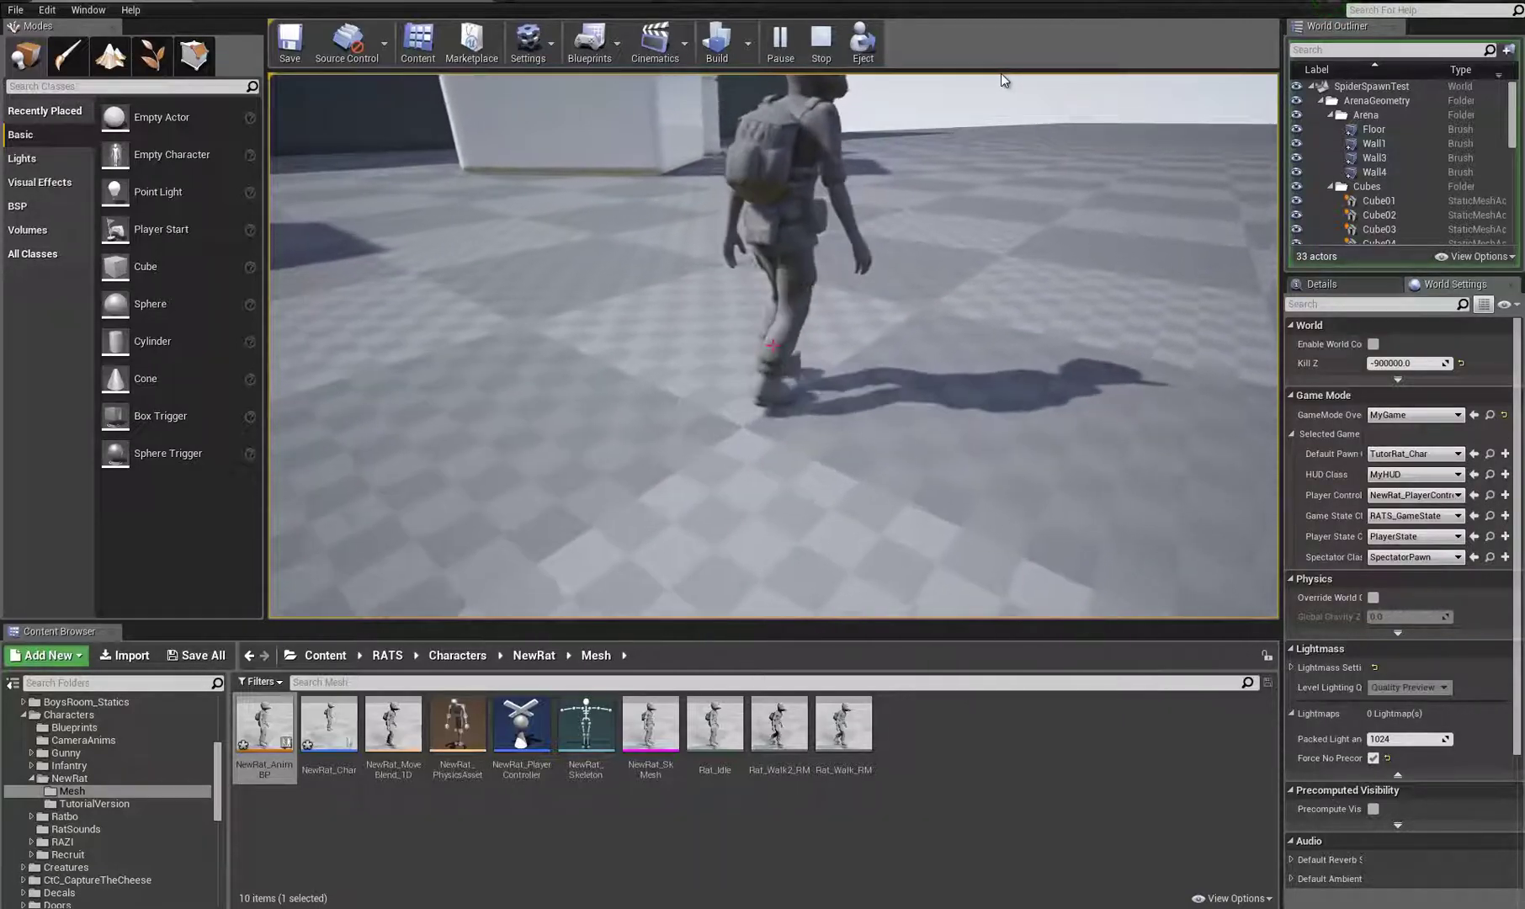
pyautogui.press('w')
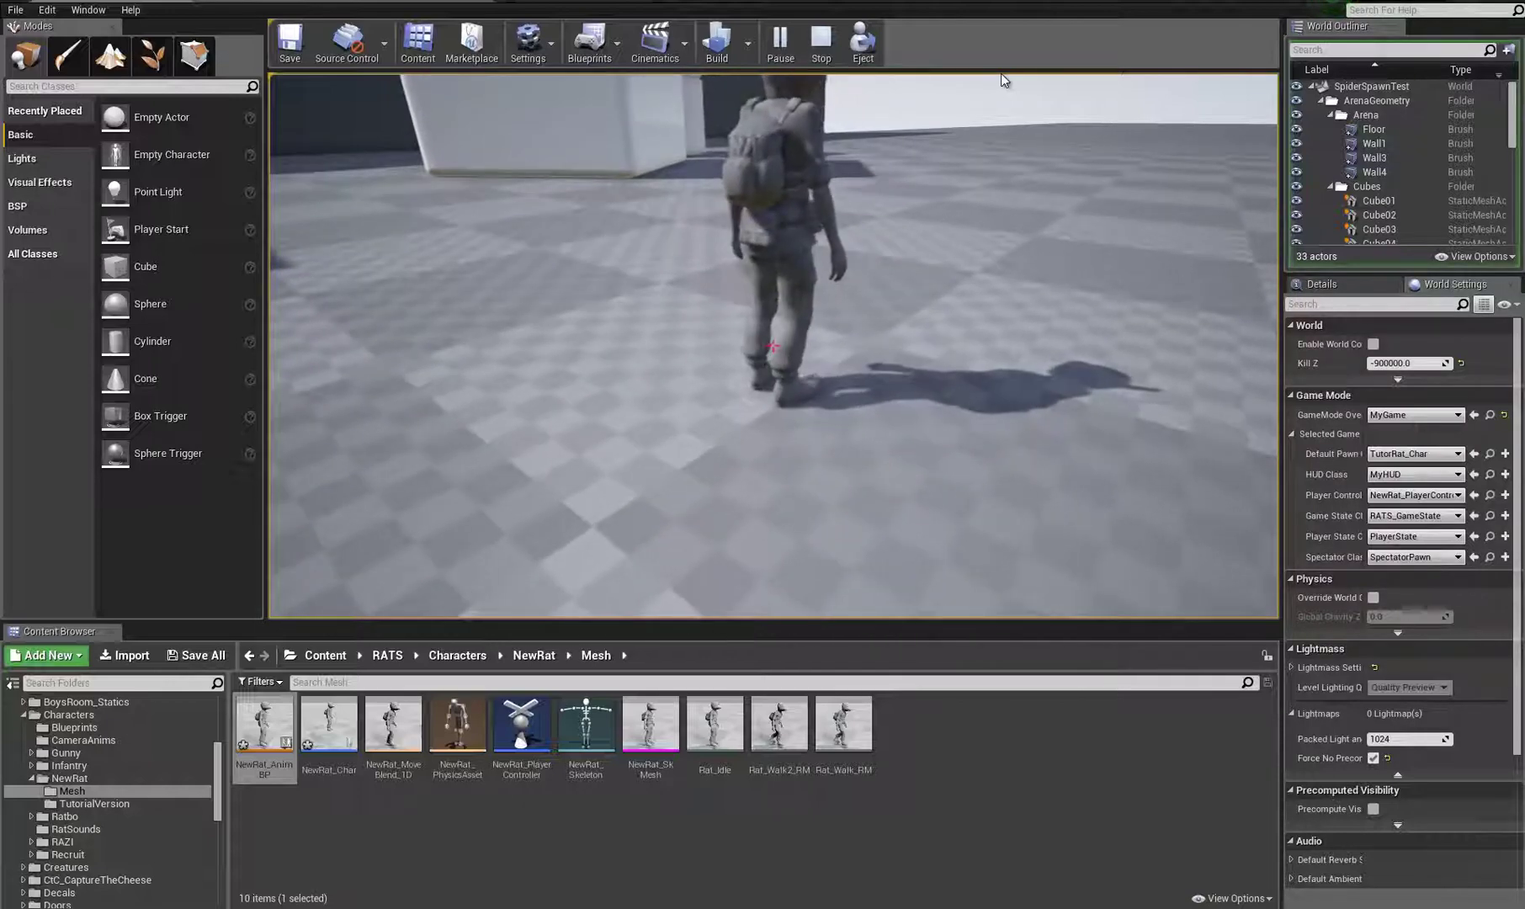
pyautogui.press('w')
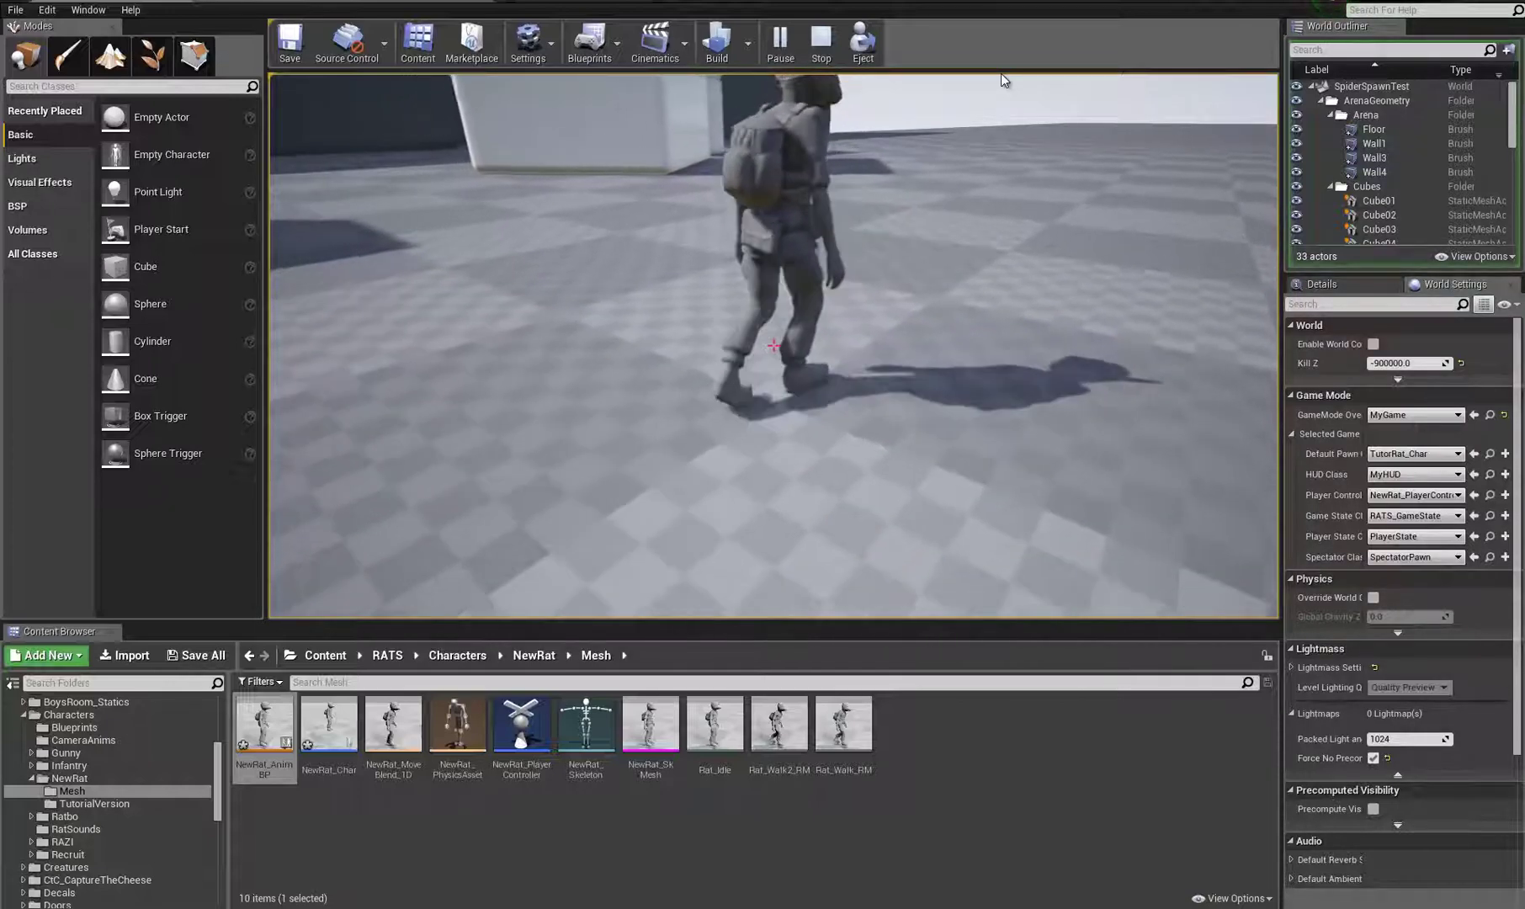
pyautogui.press('w')
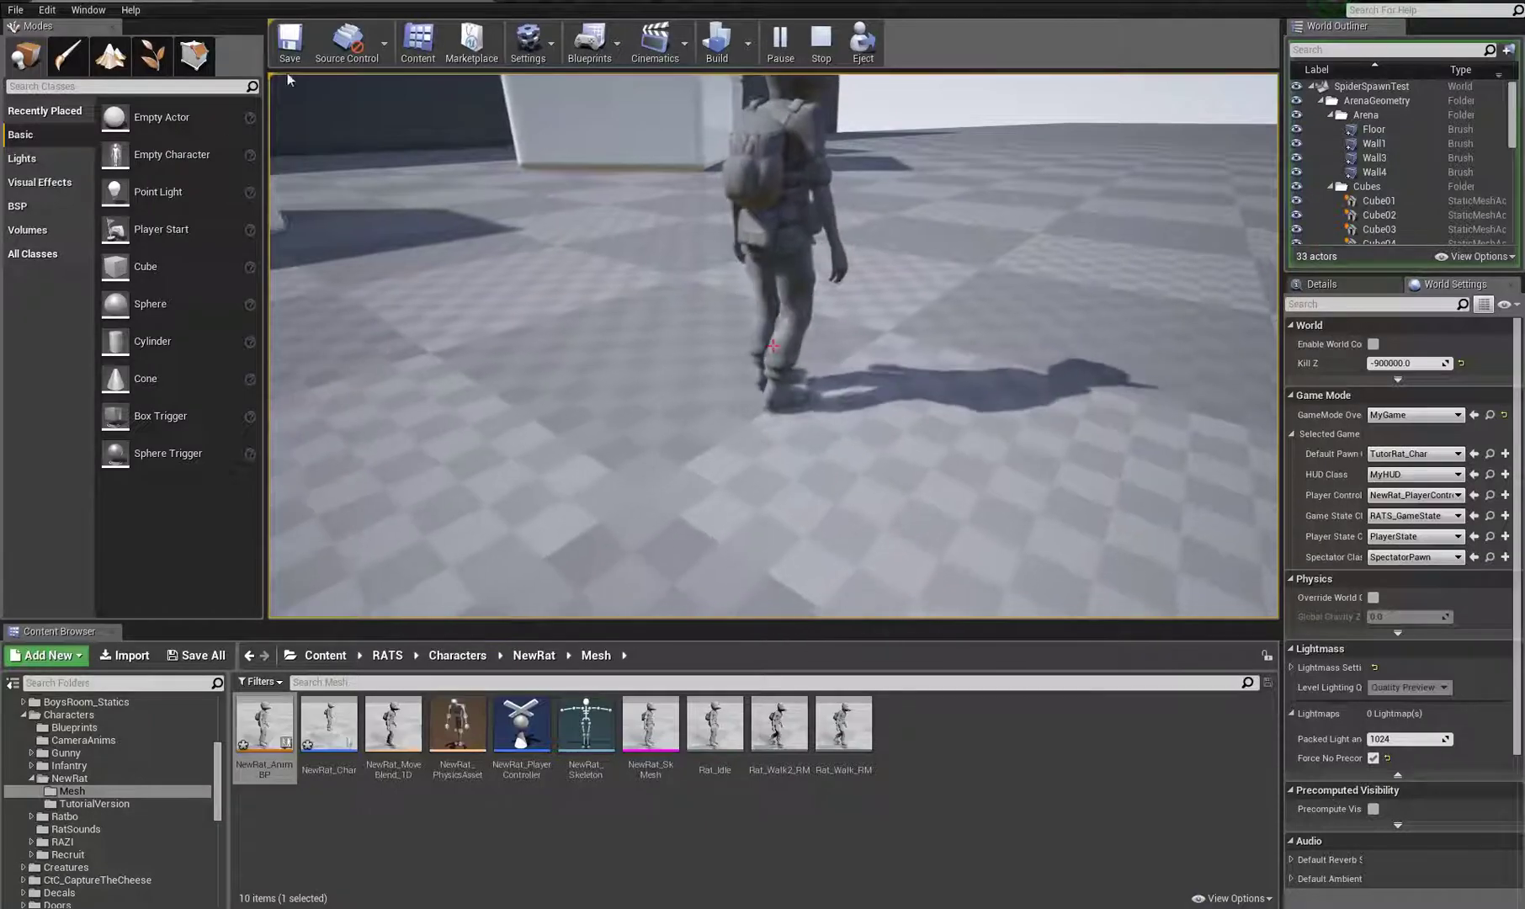
pyautogui.press('Escape')
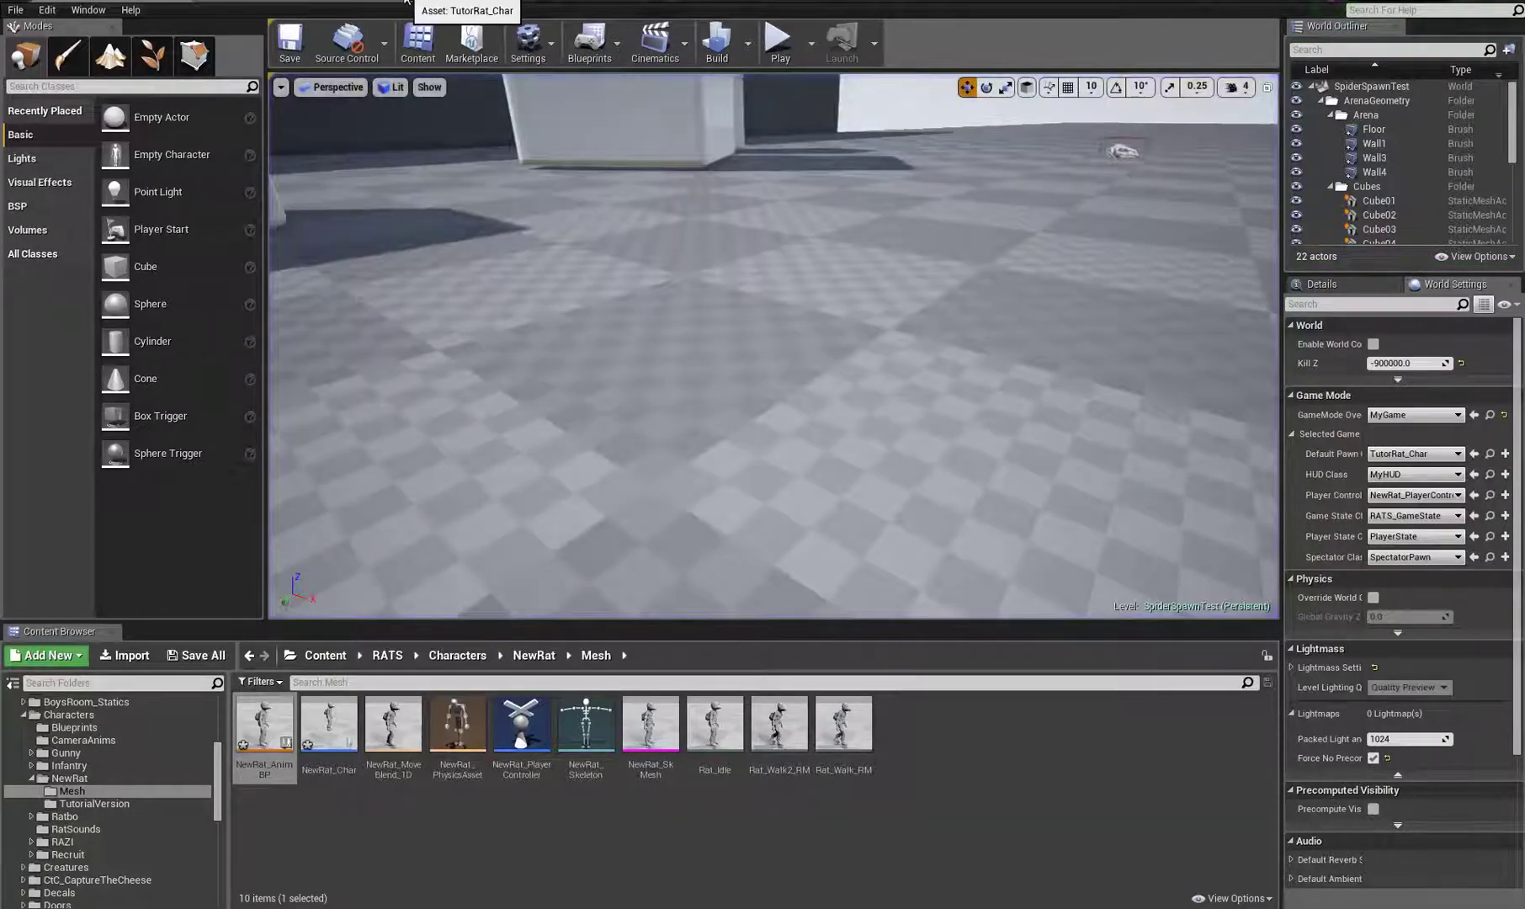
# Step: Return to the TutorRat_Char Event Graph and move the InputAxis MoveForward event and its FWD setter up together
pyautogui.click(407, 3)
pyautogui.moveTo(529, 303); pyautogui.dragTo(635, 308, button='right')
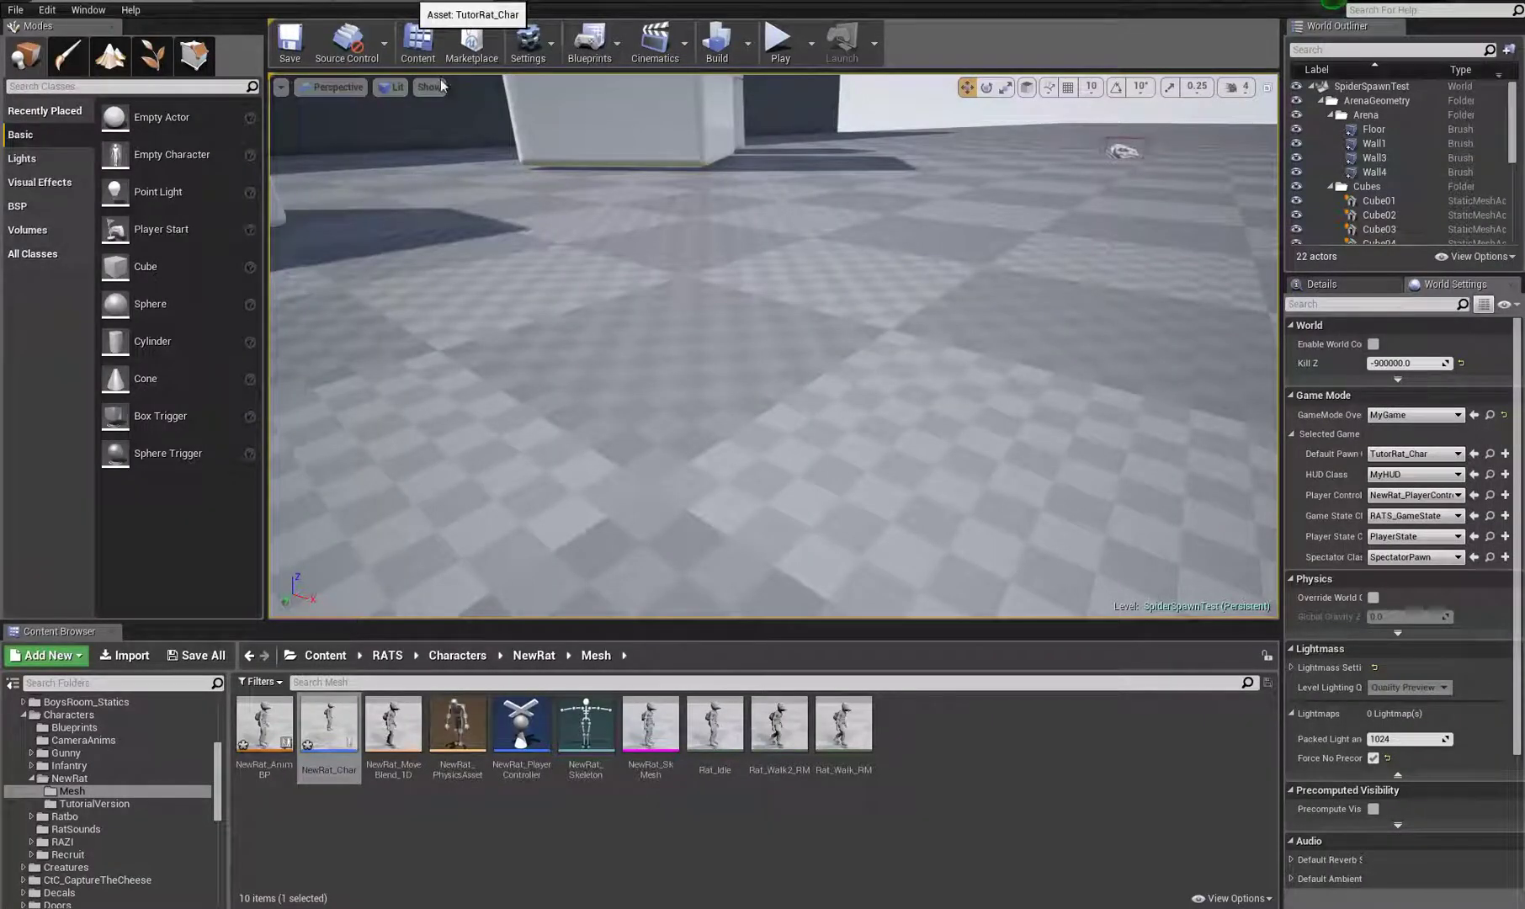
pyautogui.click(480, 4)
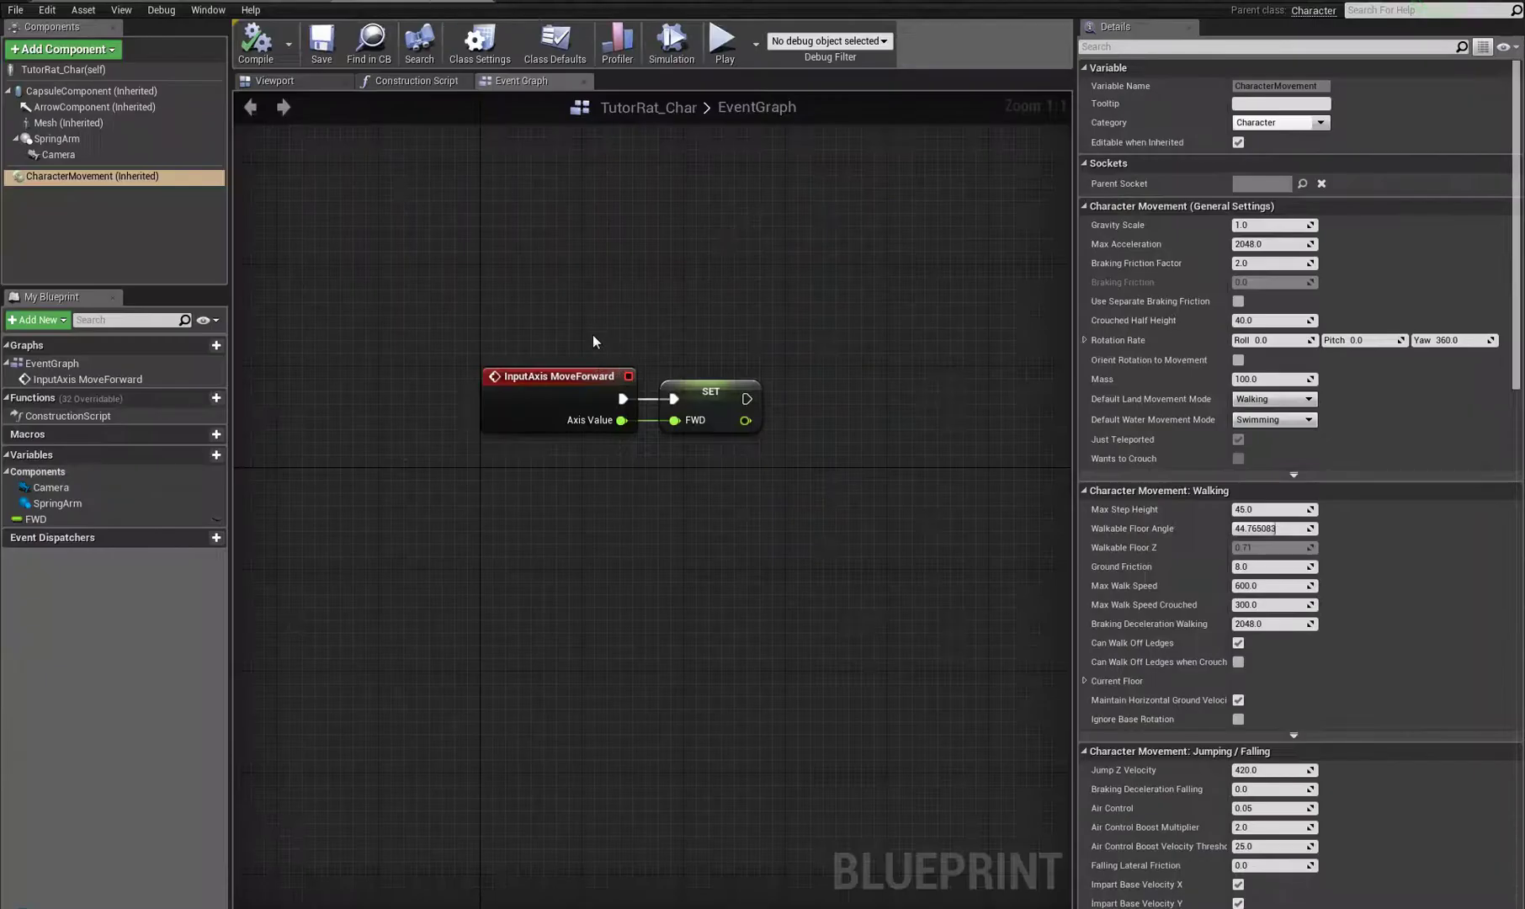
pyautogui.moveTo(579, 308); pyautogui.dragTo(562, 267, button='right')
pyautogui.moveTo(420, 497); pyautogui.dragTo(771, 286)
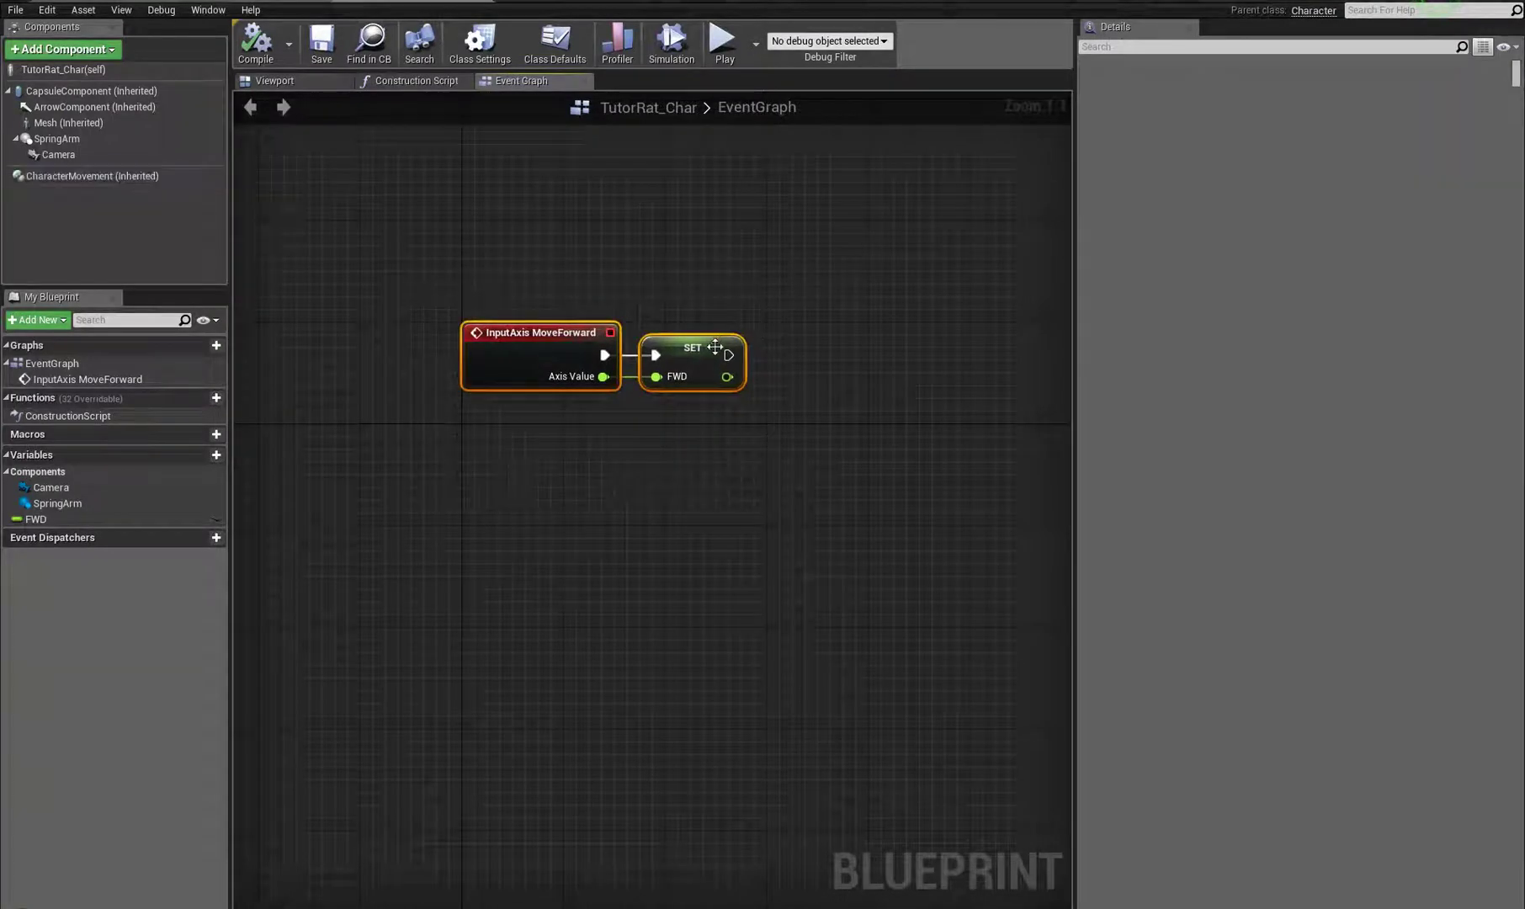
pyautogui.moveTo(715, 346); pyautogui.dragTo(713, 245)
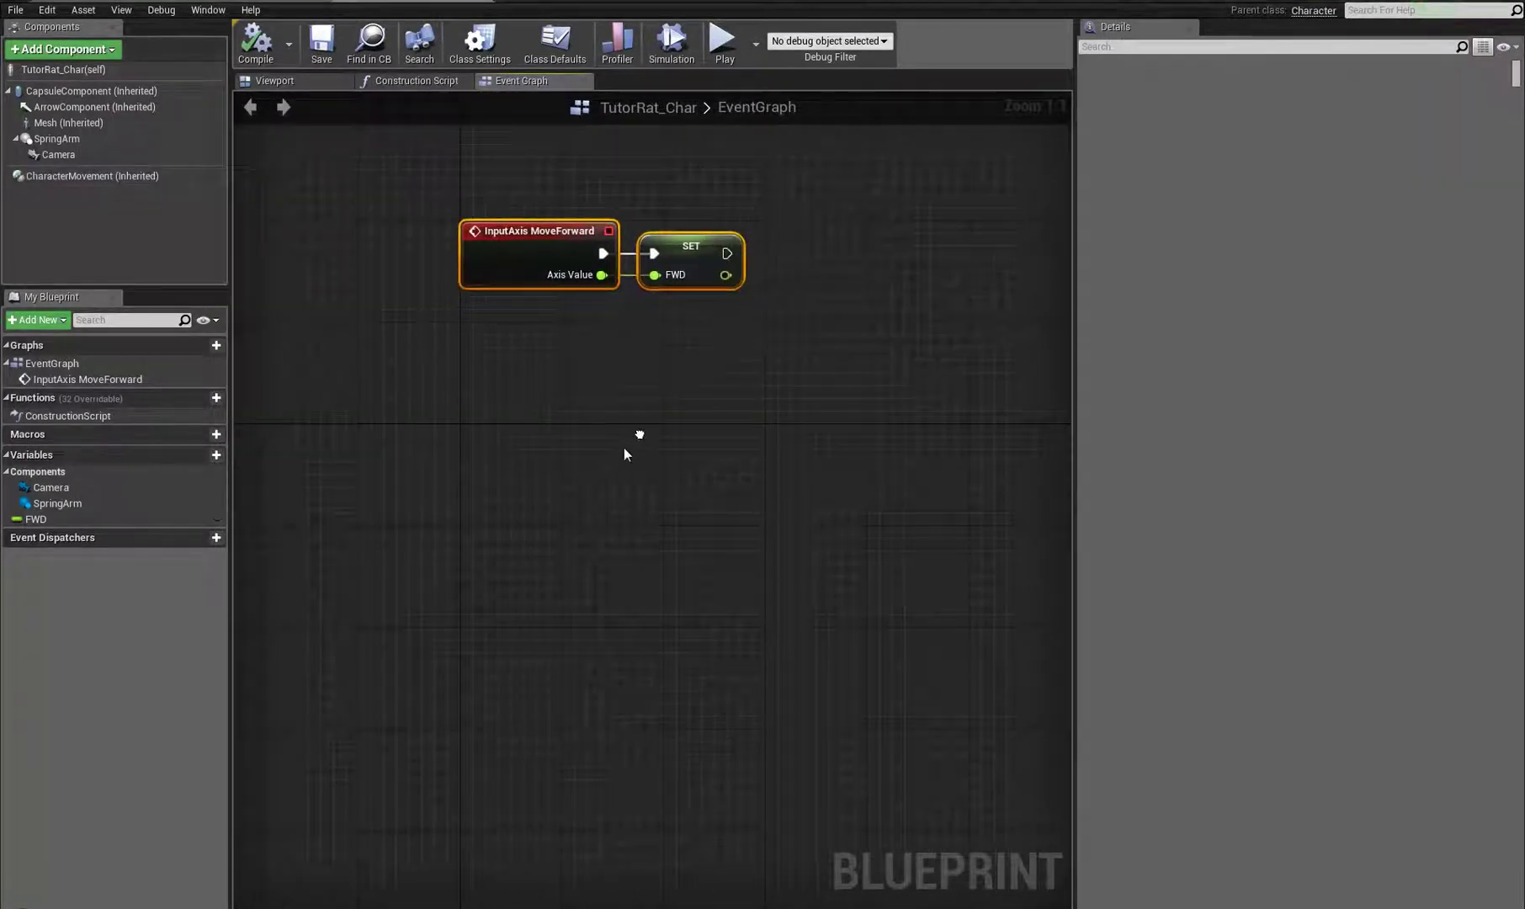
pyautogui.moveTo(624, 453); pyautogui.dragTo(622, 453, button='right')
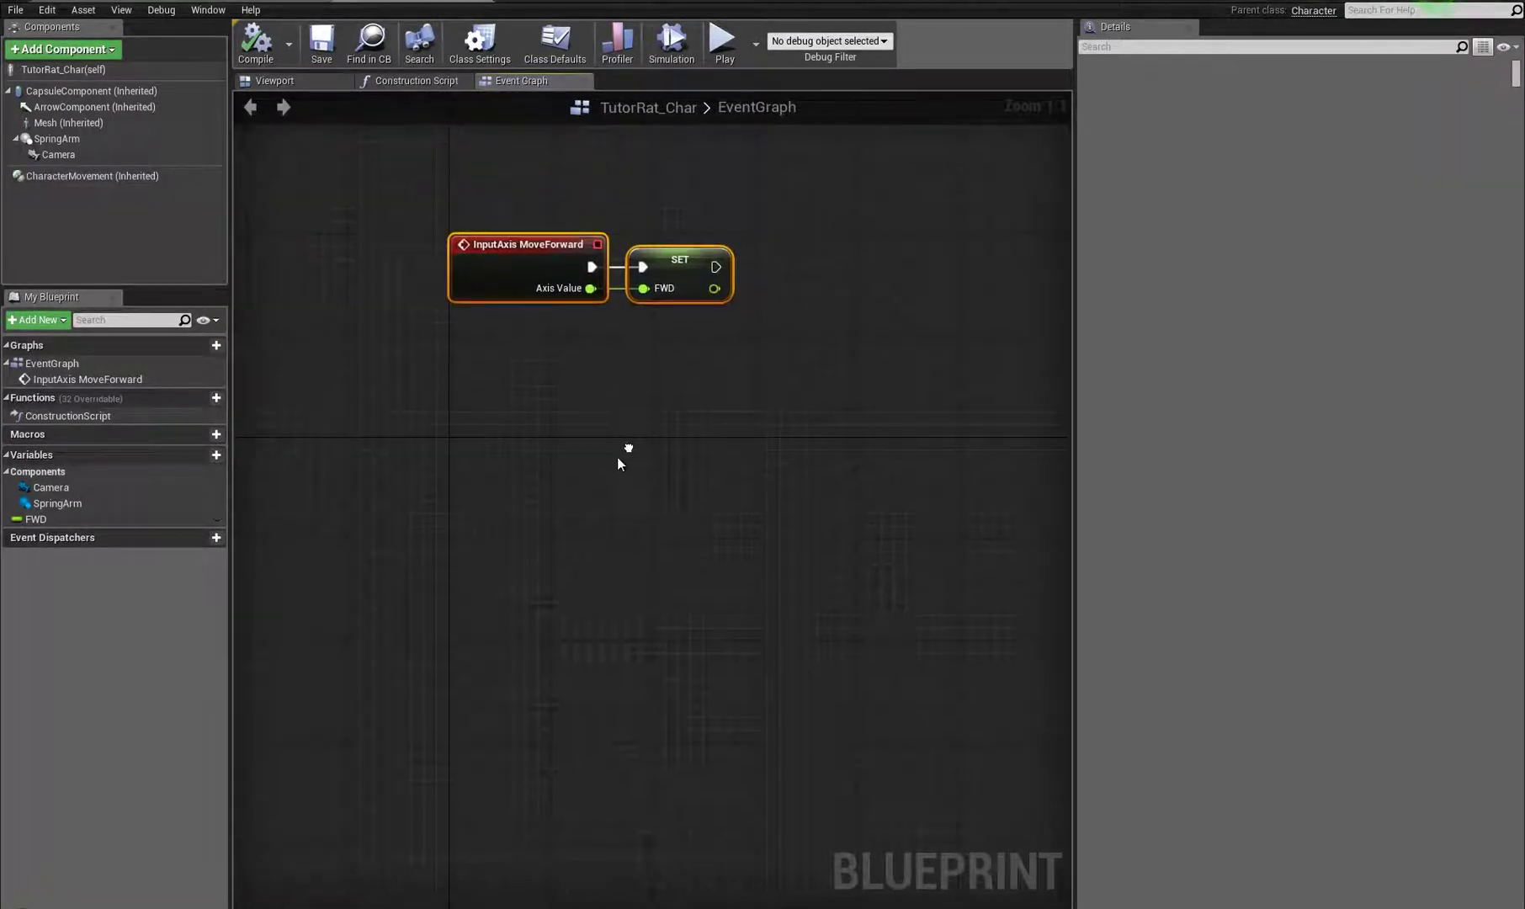
# Step: Add an InputAxis Turn event to the graph and place it below the MoveForward nodes
pyautogui.rightClick(556, 464)
pyautogui.write('turn')
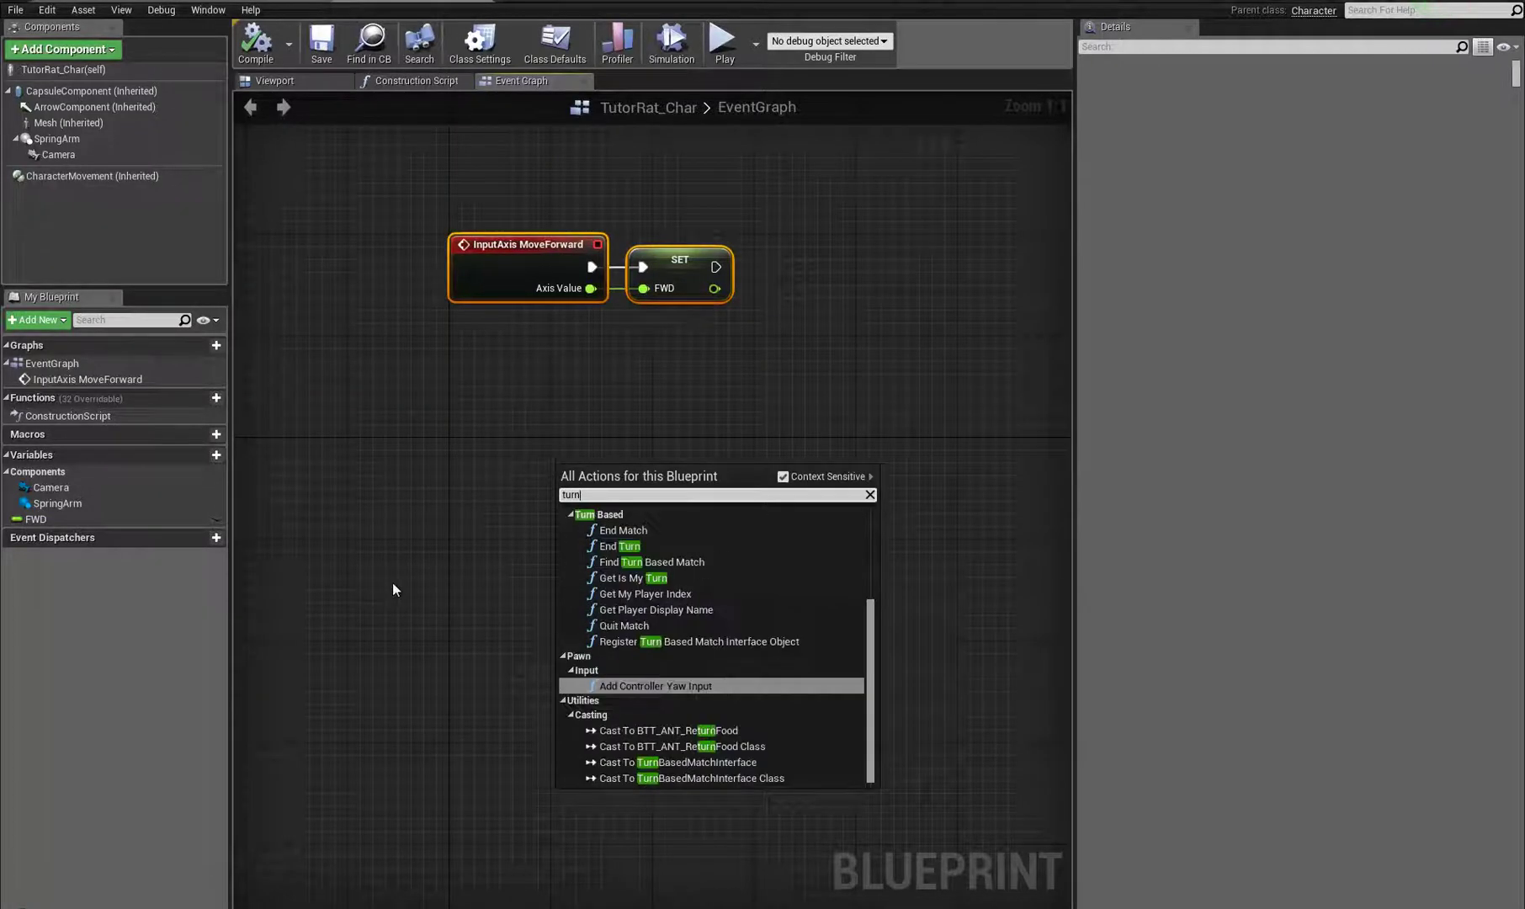
pyautogui.press('Home')
pyautogui.write('axis')
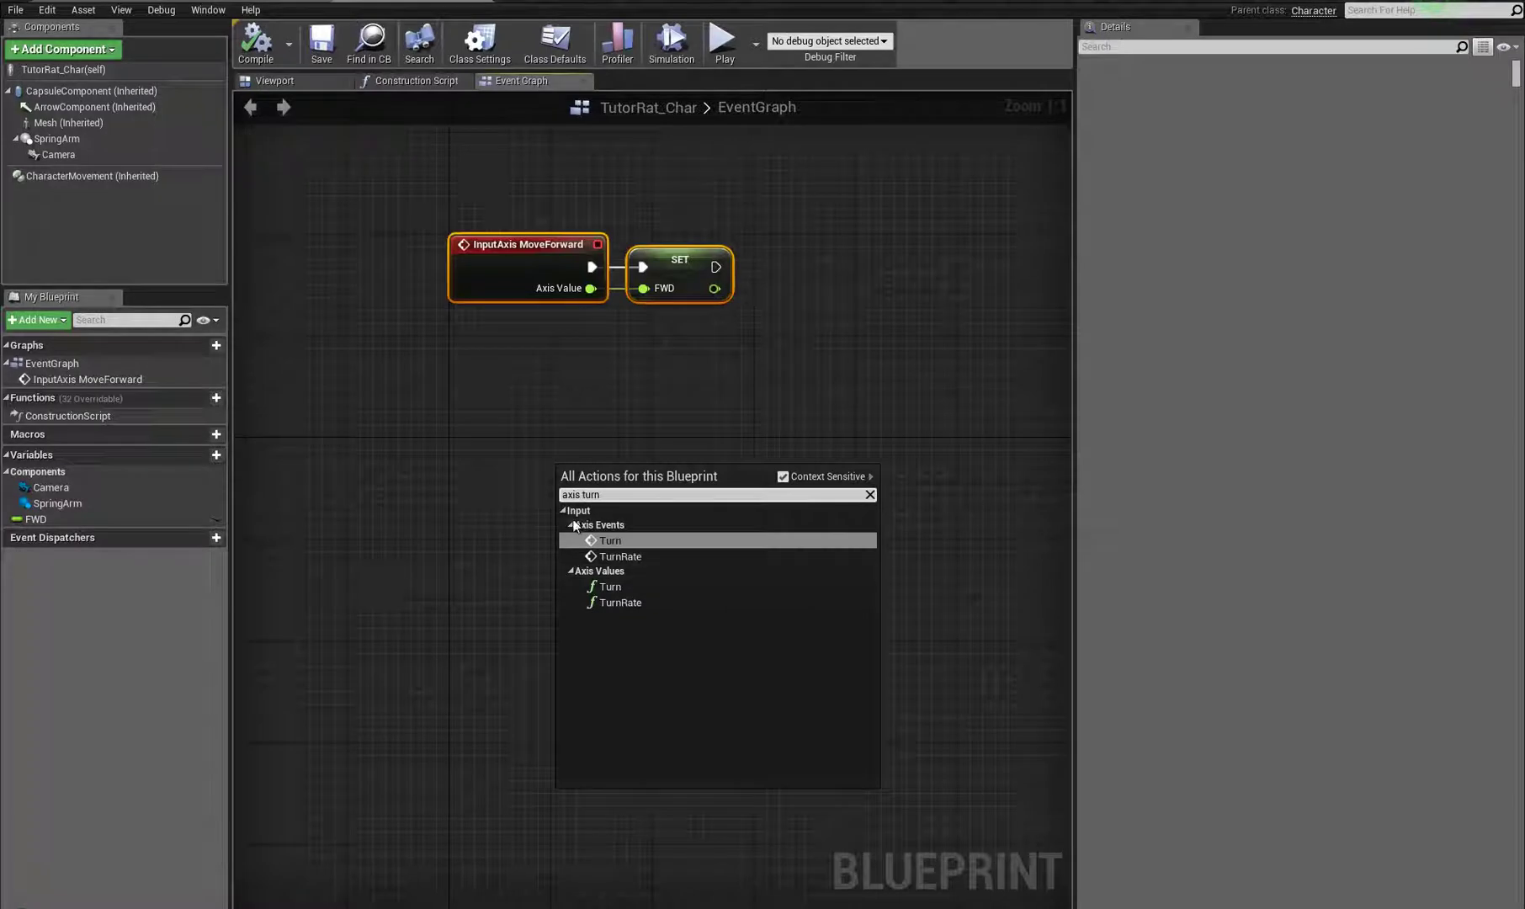
pyautogui.click(619, 541)
pyautogui.moveTo(633, 477); pyautogui.dragTo(548, 394)
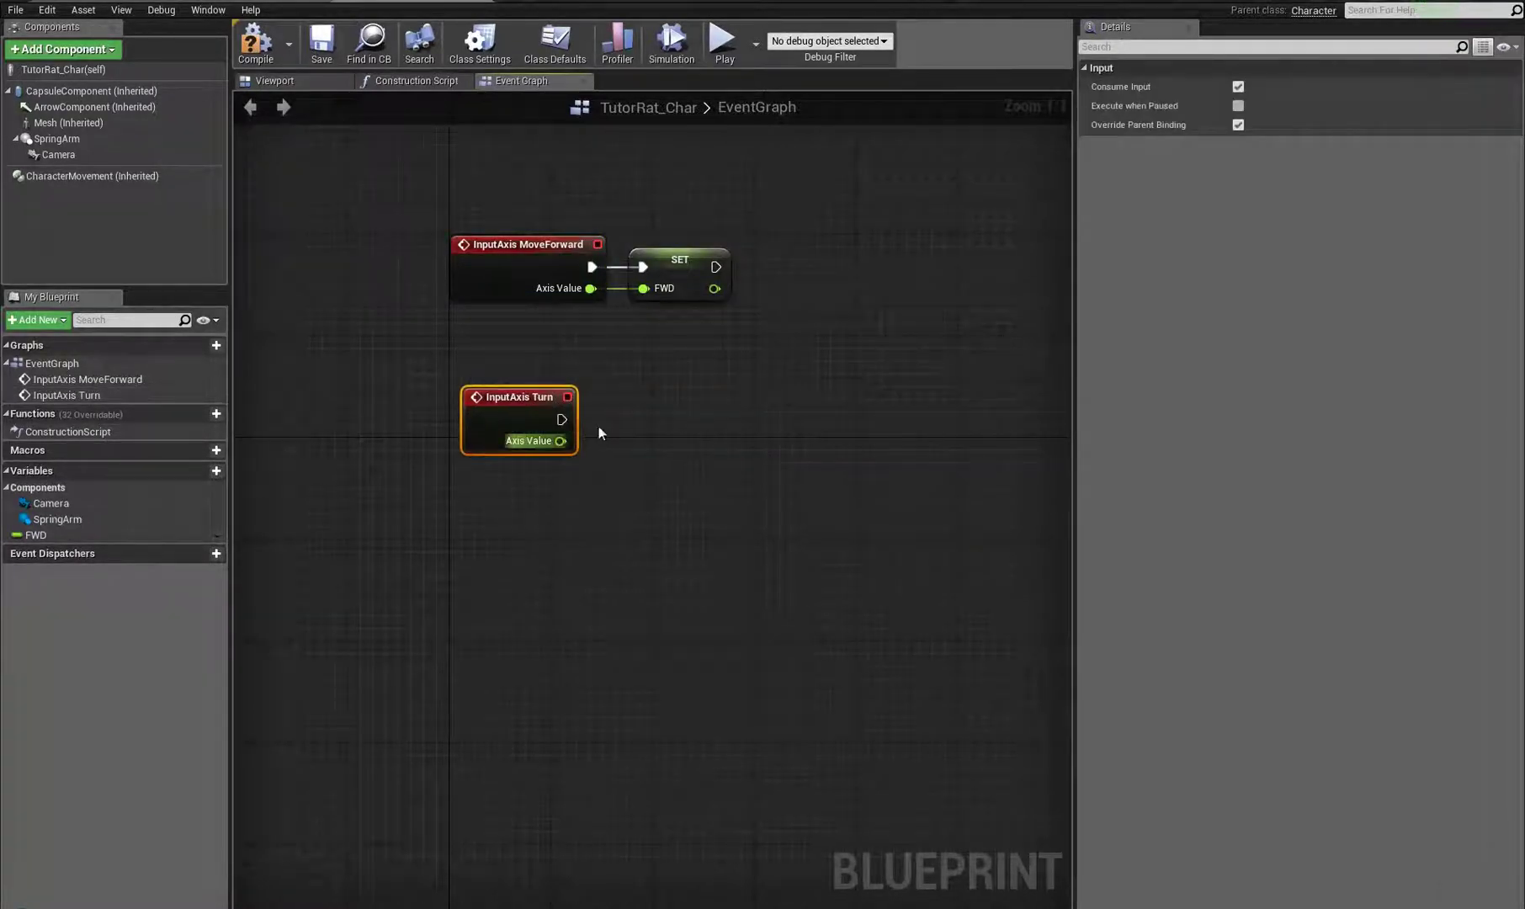
# Step: Add an Add Controller Yaw Input node and connect the Turn event's execution and Axis Value to it
pyautogui.rightClick(643, 419)
pyautogui.write('add control')
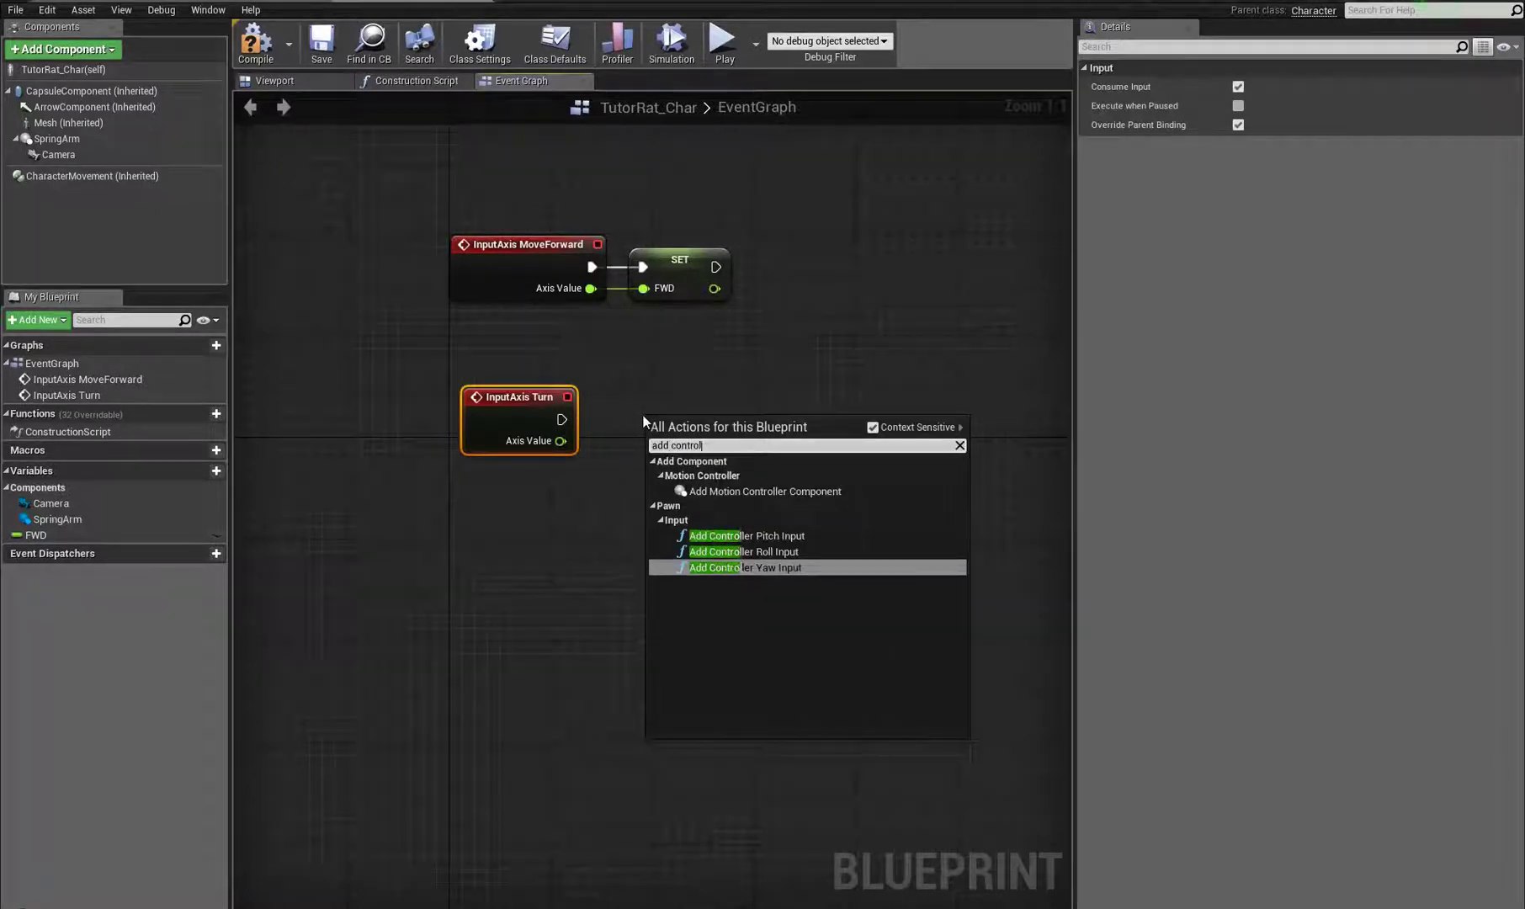
pyautogui.write('ler ya')
pyautogui.click(734, 492)
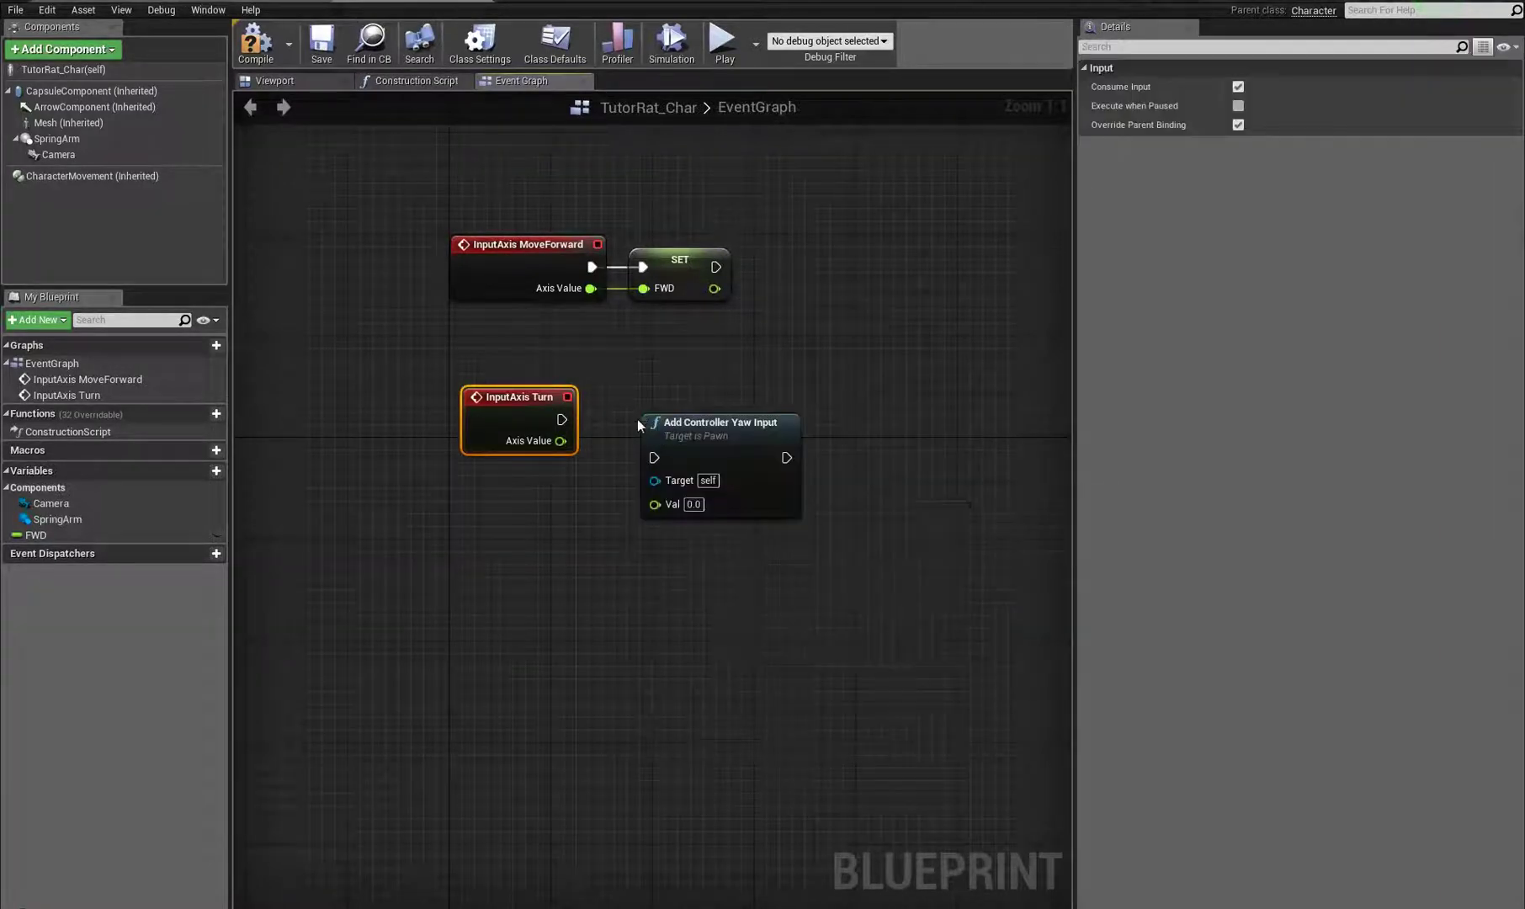
pyautogui.moveTo(653, 457); pyautogui.dragTo(651, 400)
pyautogui.moveTo(583, 447); pyautogui.dragTo(650, 468)
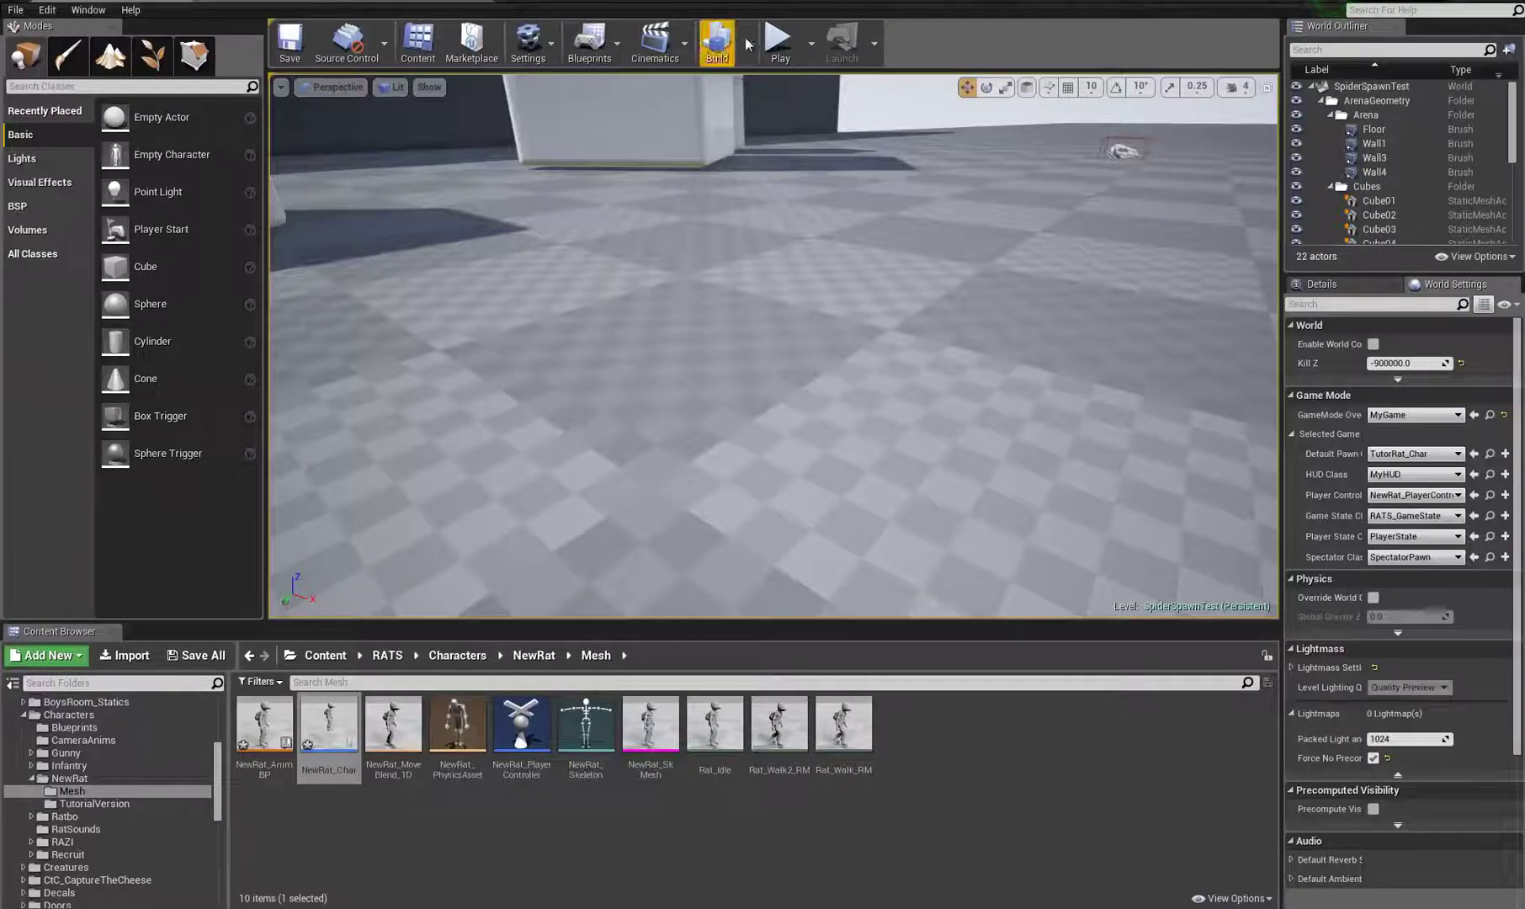
# Step: Play-test the level from the level editor, walking and turning the rat, and stop the session
pyautogui.click(777, 40)
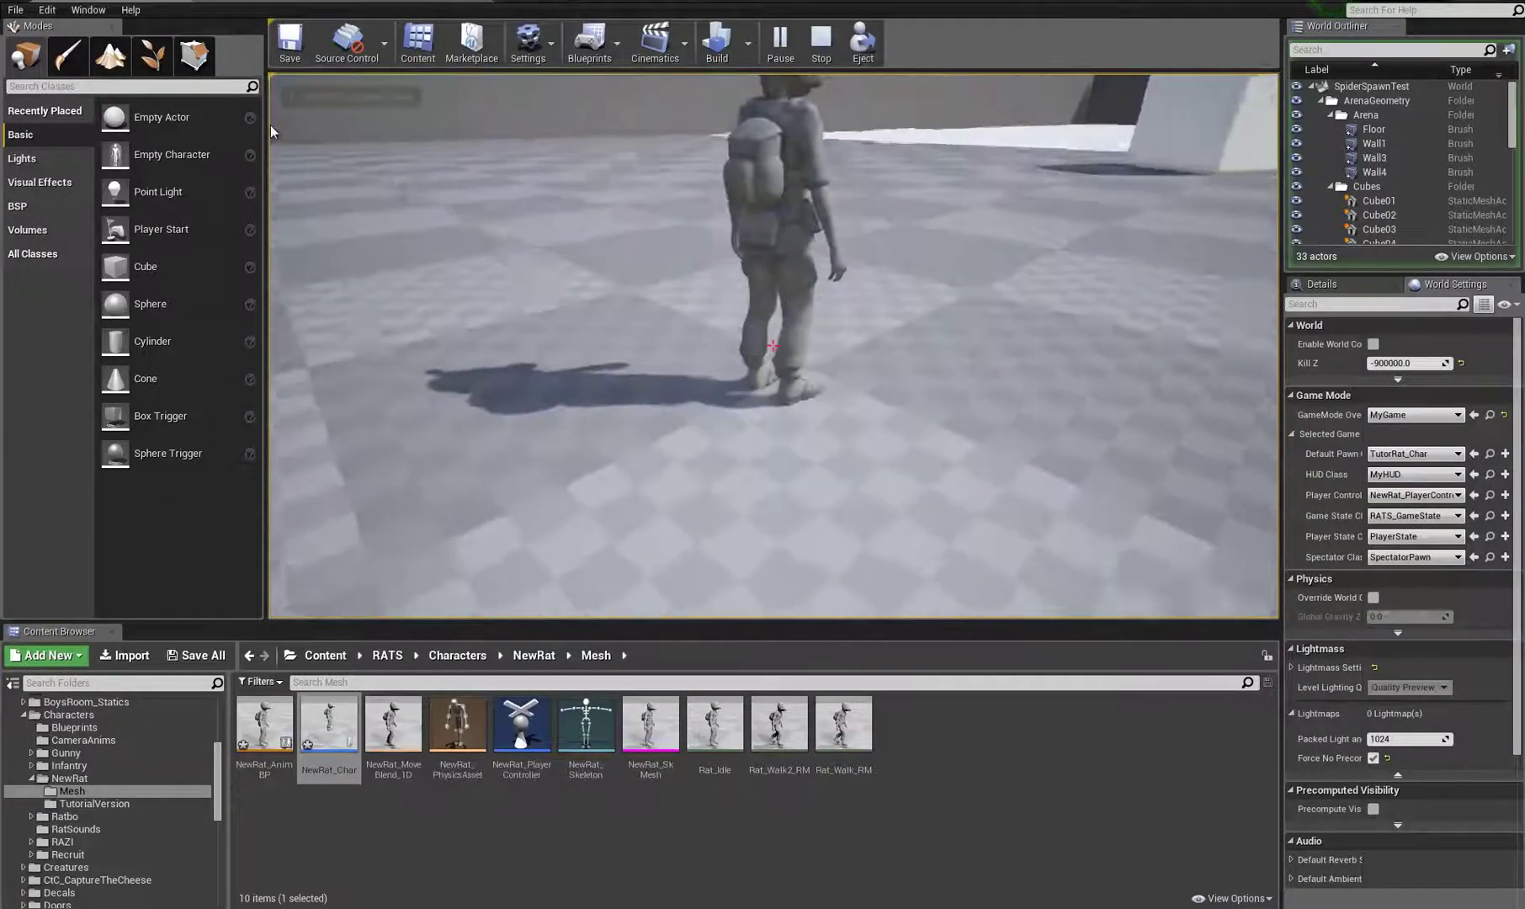
pyautogui.press('w')
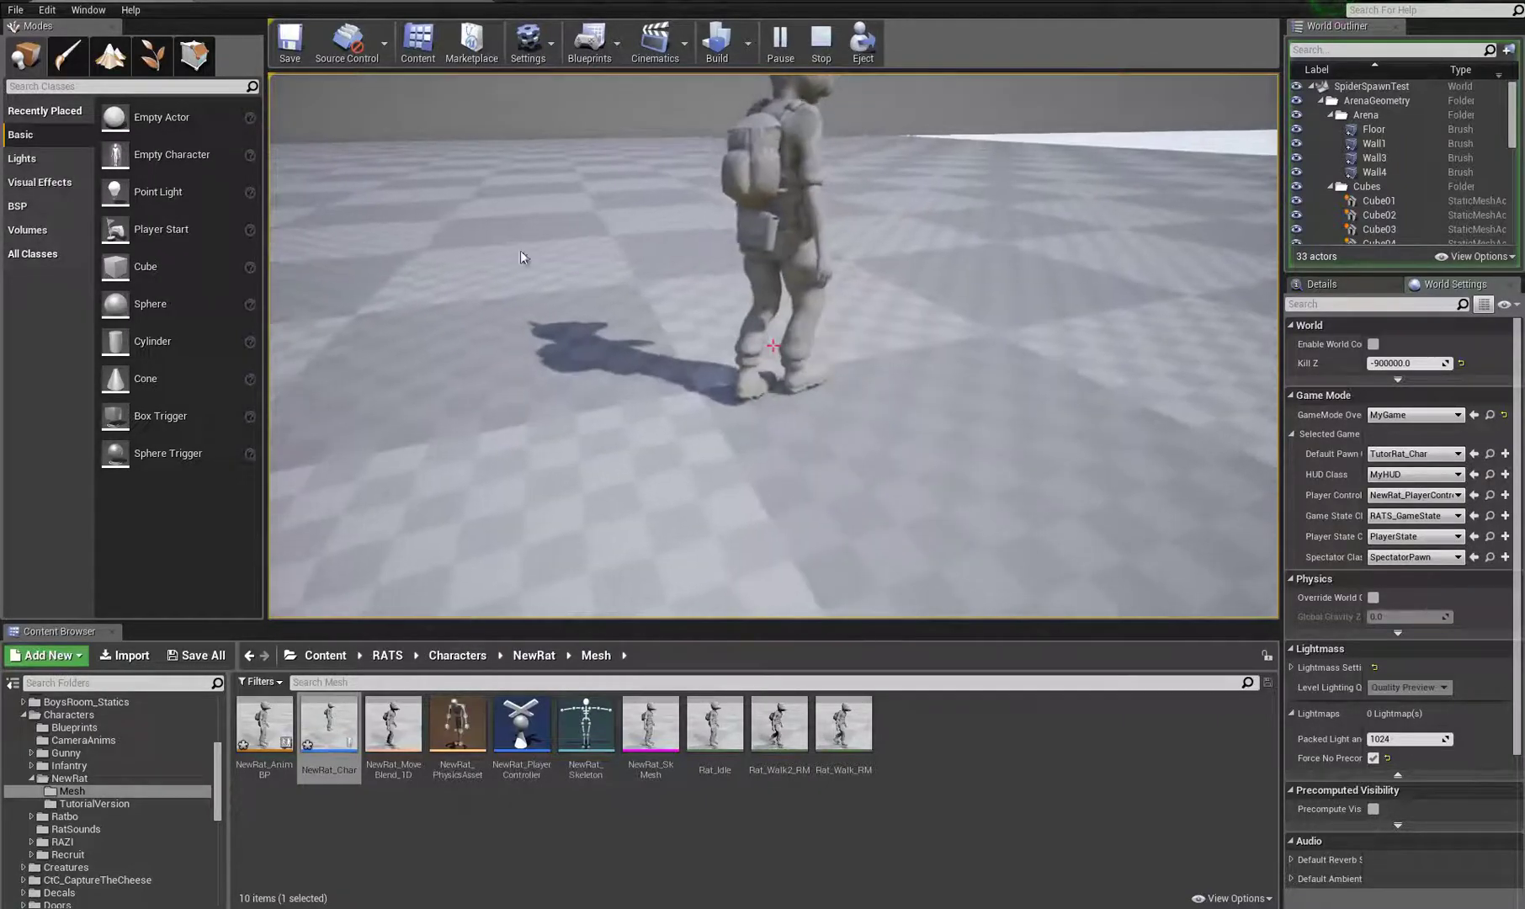
pyautogui.press('Escape')
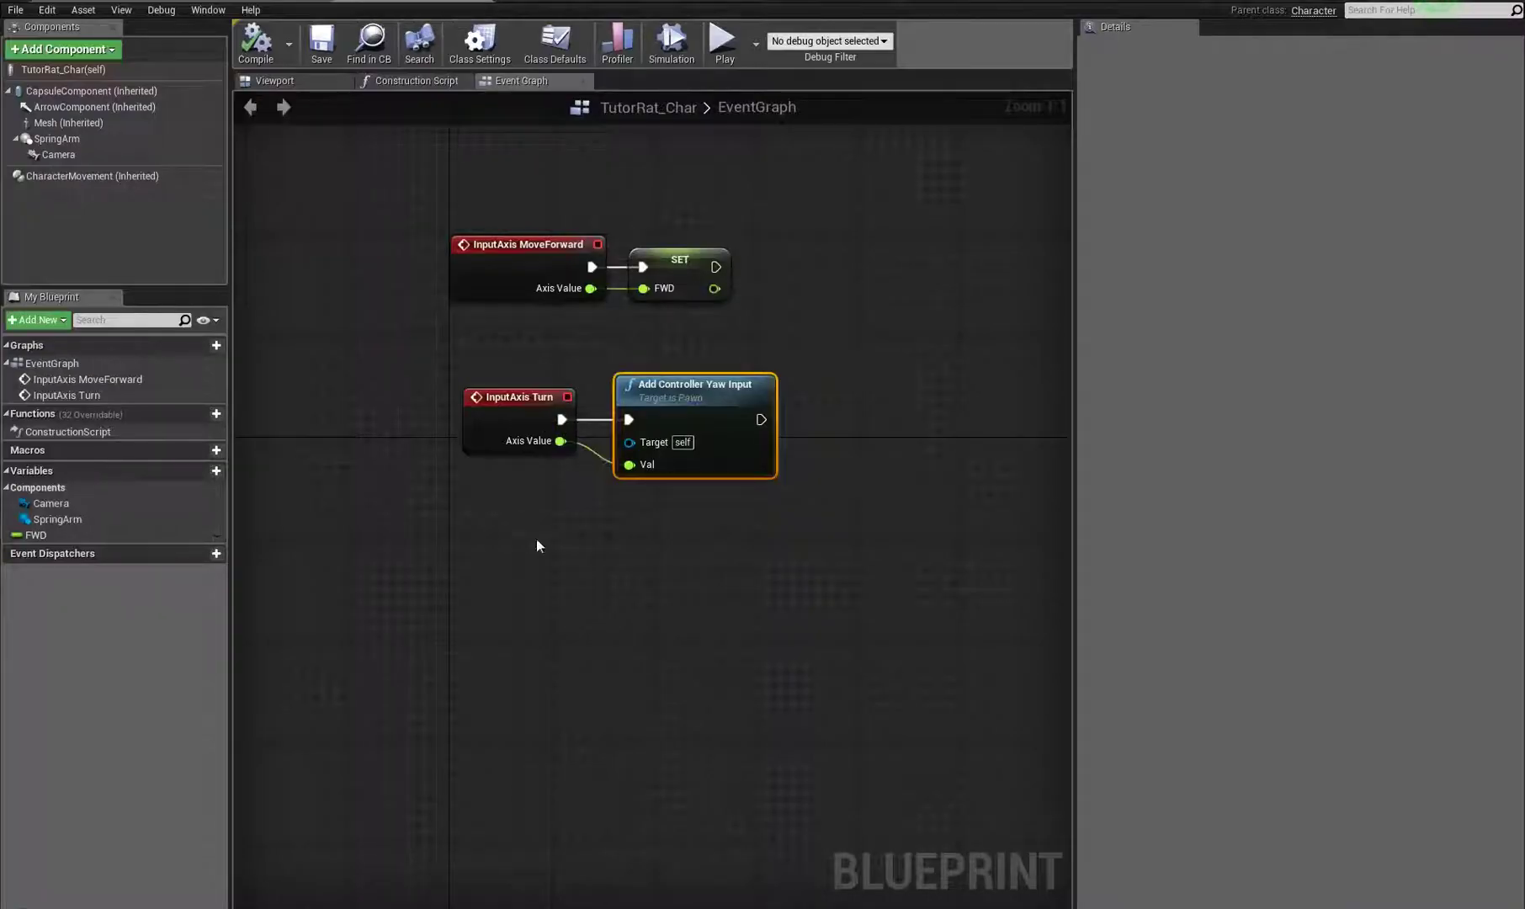
# Step: Add an InputAxis LookUp event to the TutorRat_Char graph and place it below the Turn nodes
pyautogui.moveTo(553, 528); pyautogui.dragTo(564, 520, button='right')
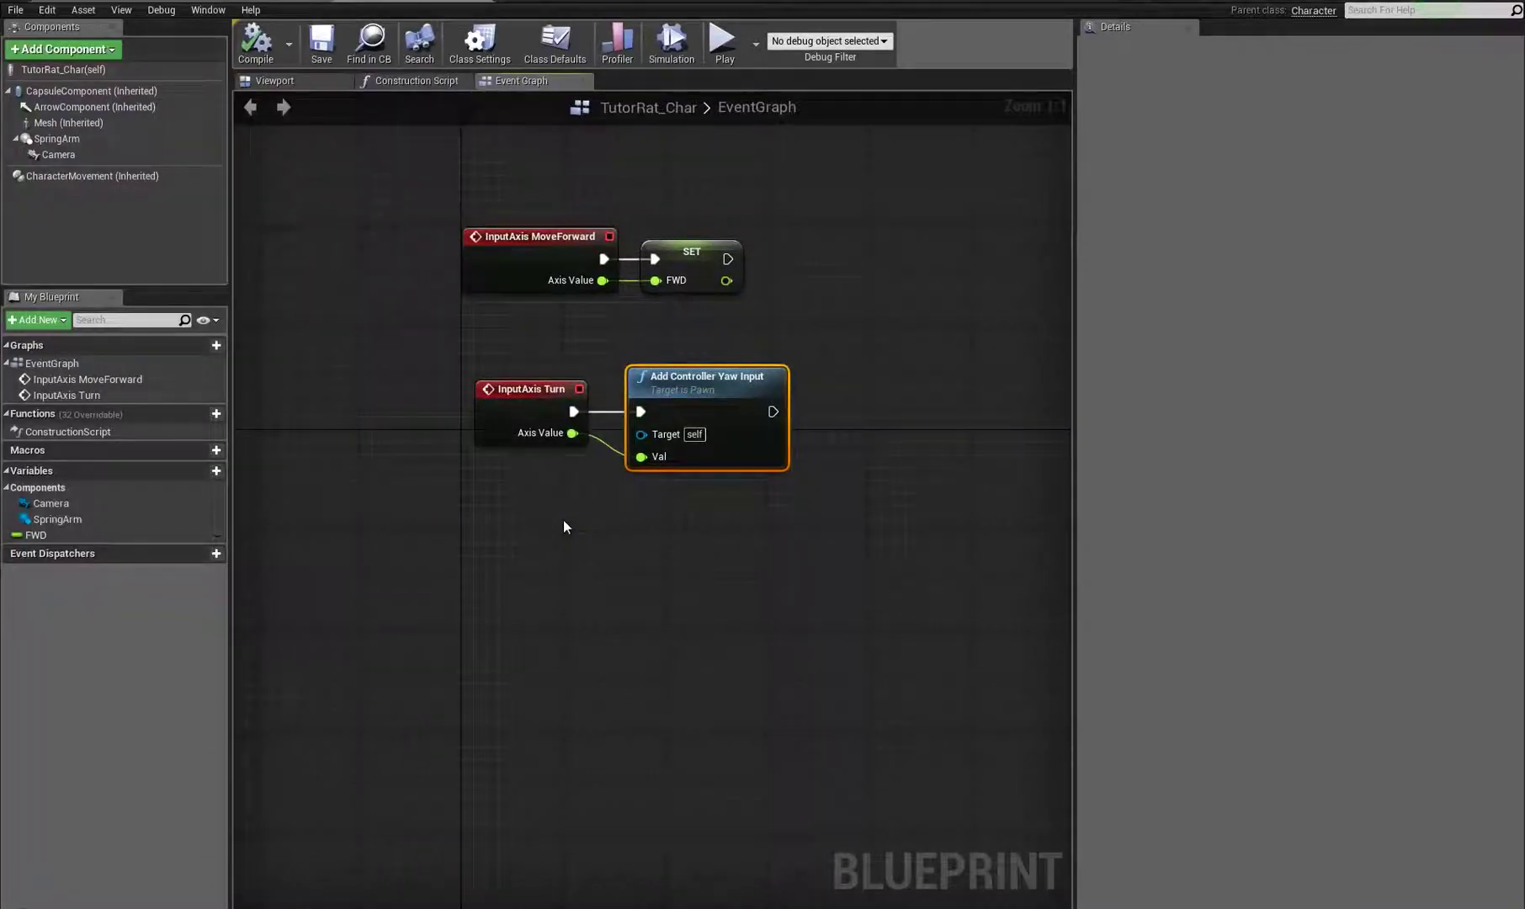
pyautogui.rightClick(468, 635)
pyautogui.write('lookup')
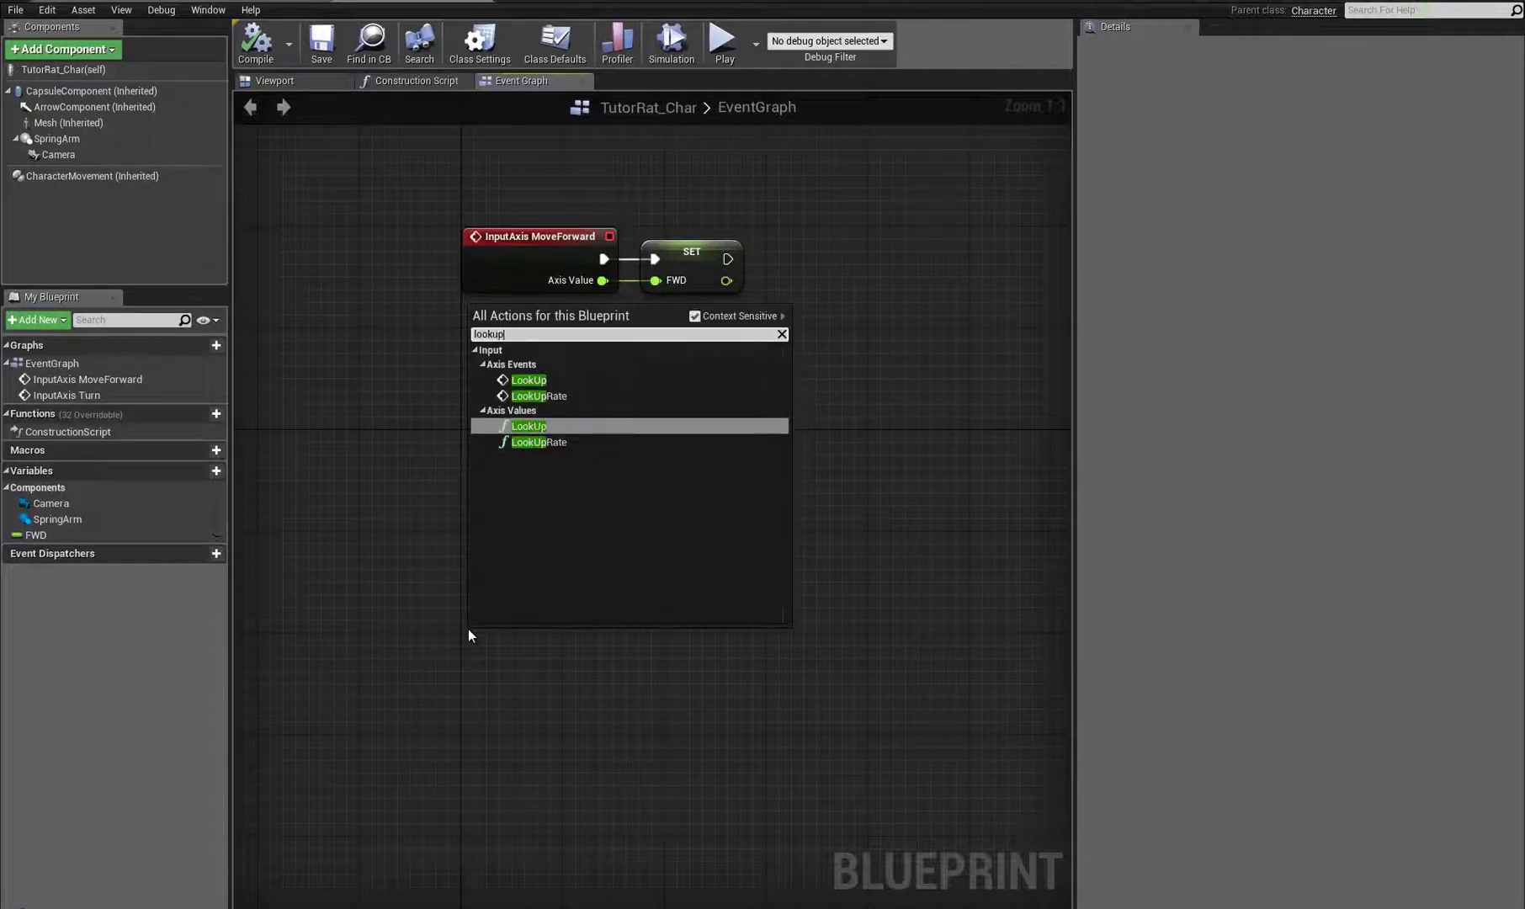
pyautogui.click(529, 380)
pyautogui.moveTo(545, 635); pyautogui.dragTo(540, 551)
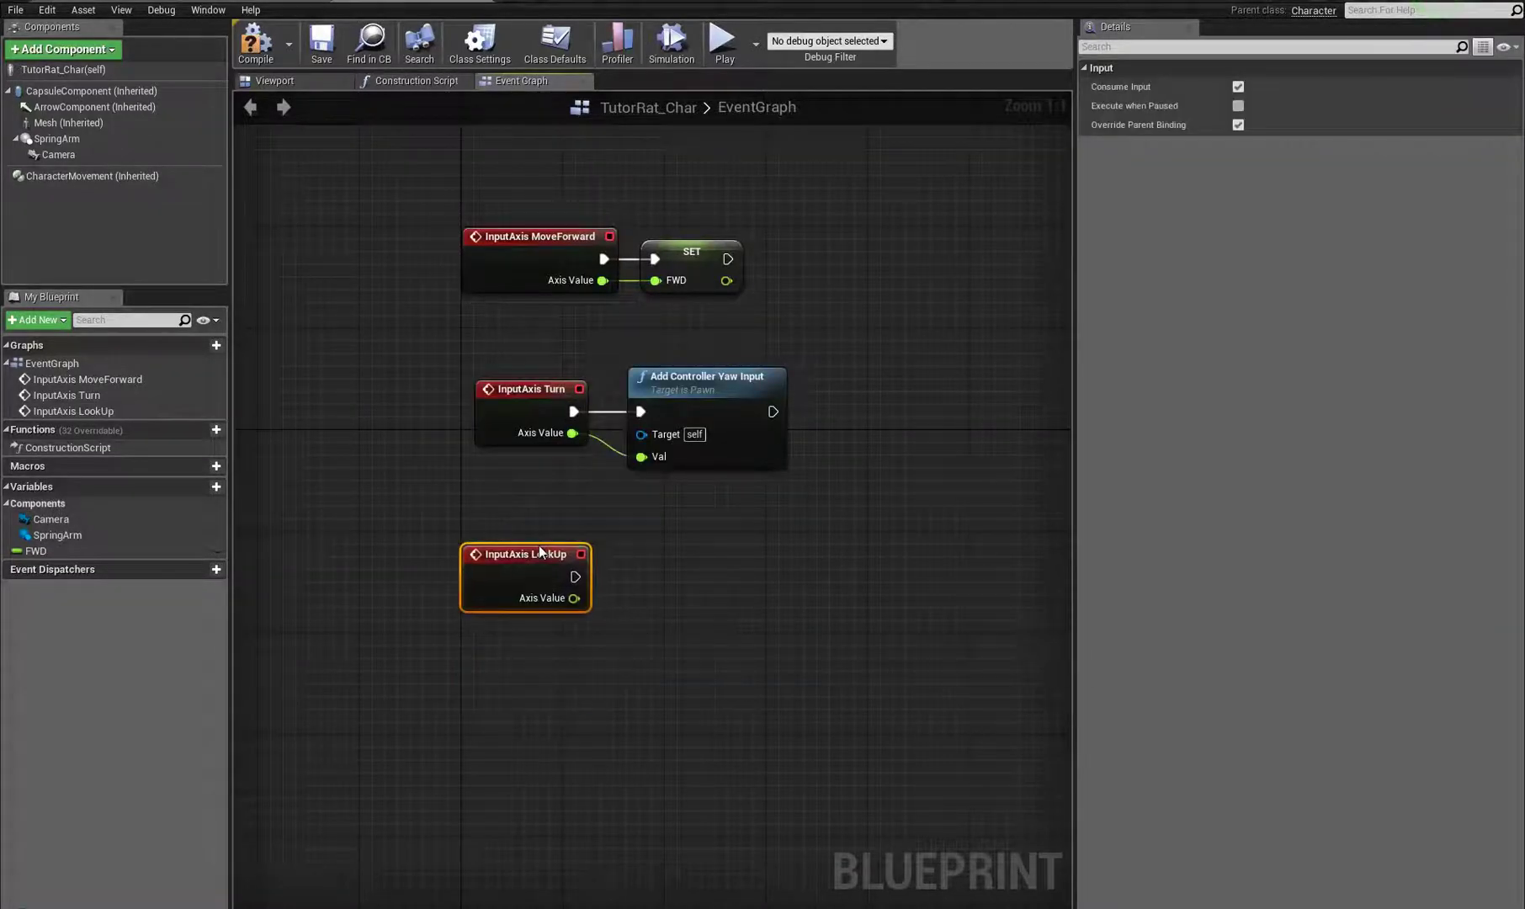
# Step: Place a SpringArm reference below the LookUp event and add an AddRelativeRotation node that targets it
pyautogui.click(715, 384)
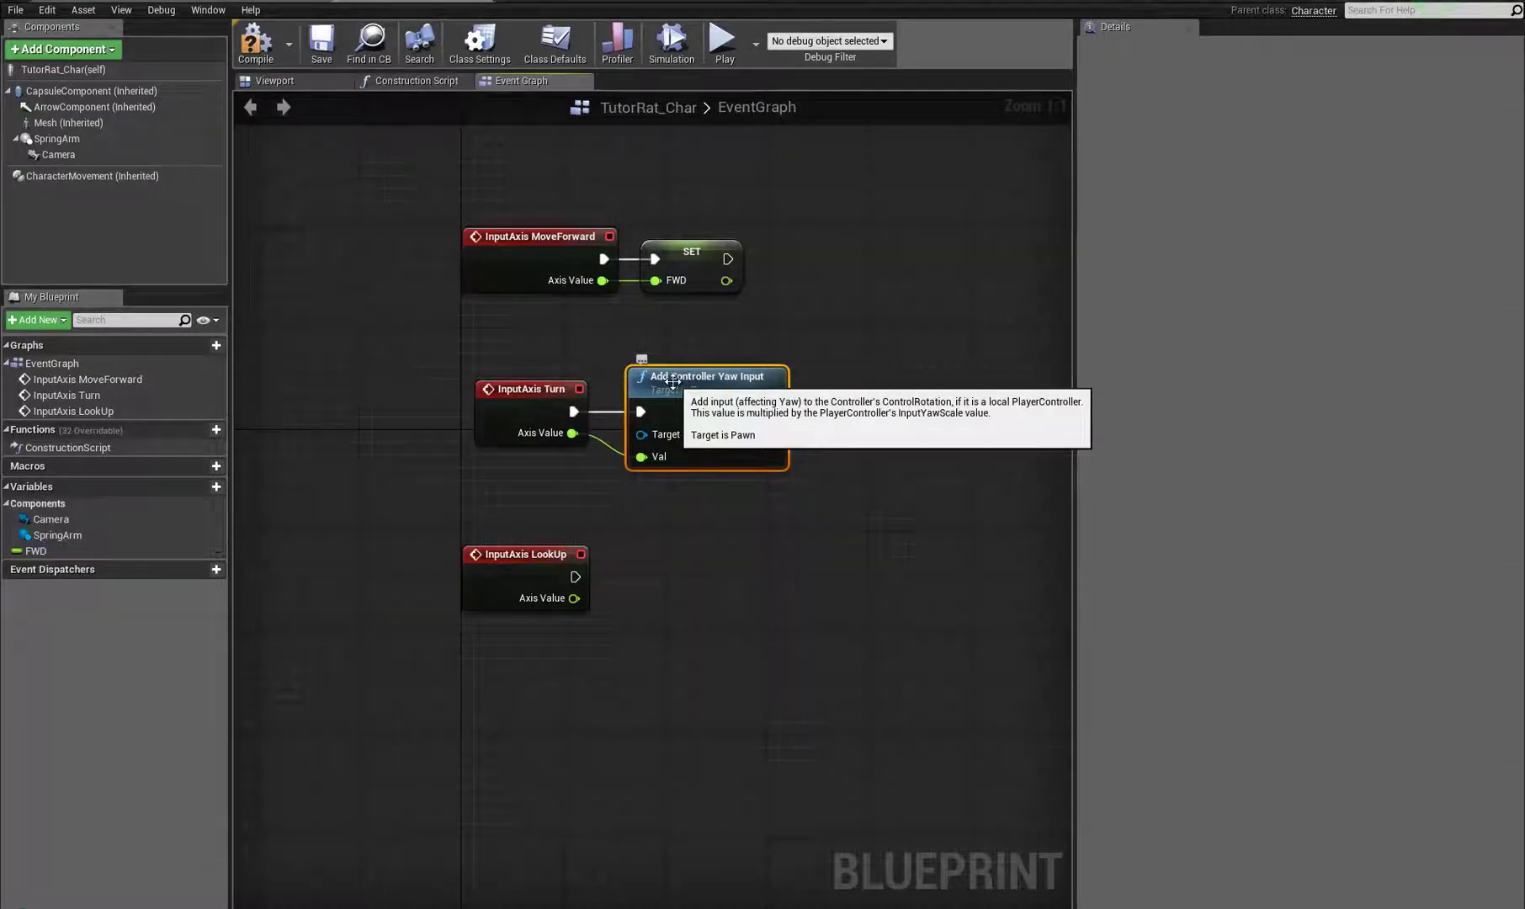
pyautogui.moveTo(57, 139); pyautogui.dragTo(744, 602)
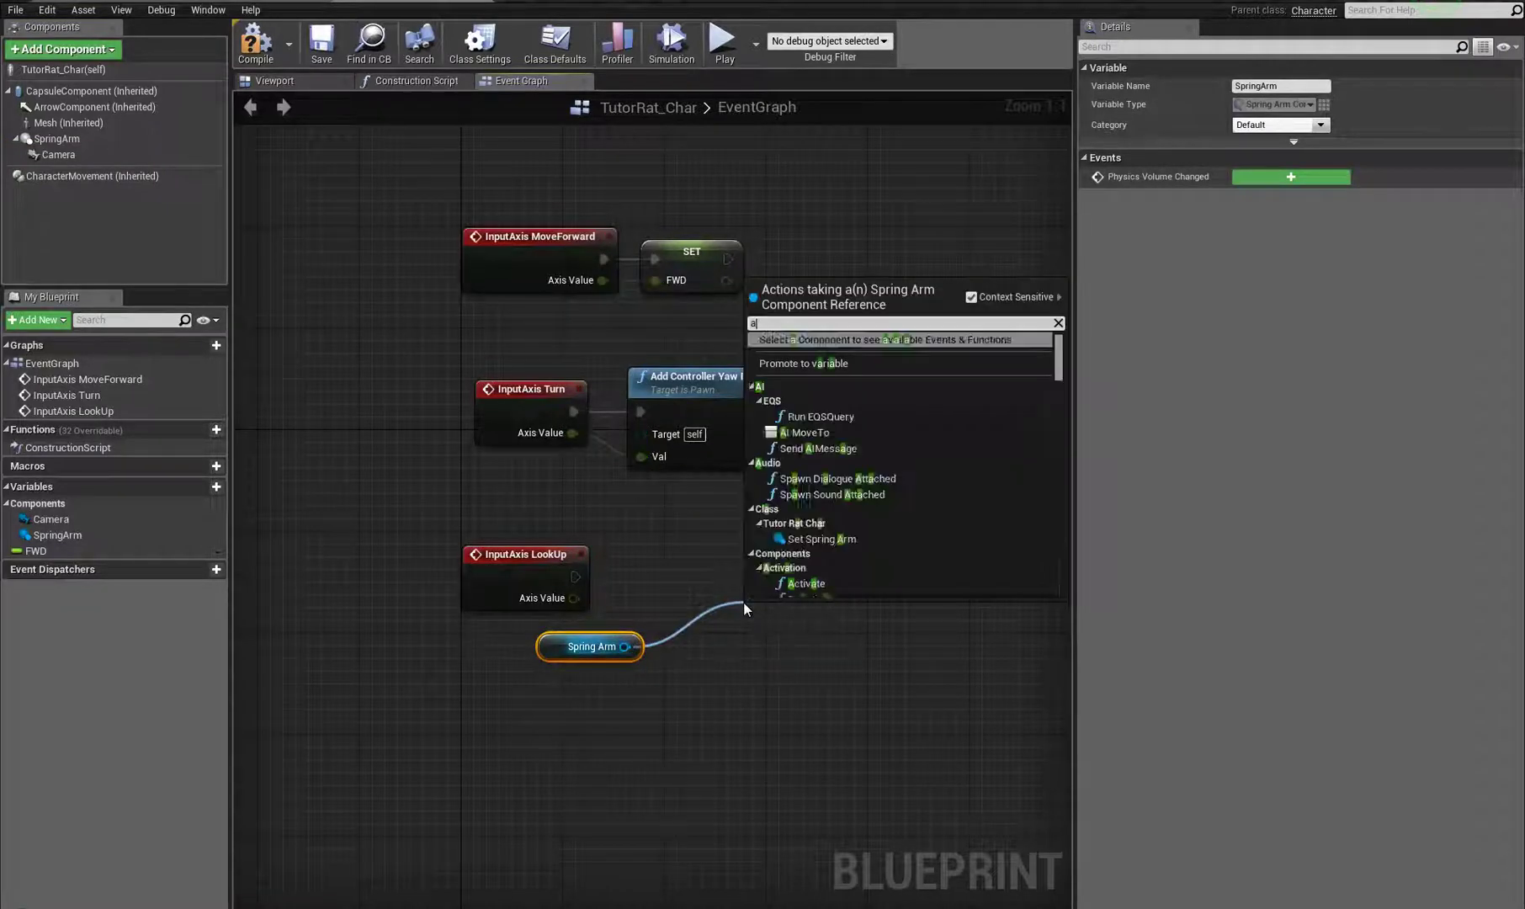
pyautogui.write('add relative')
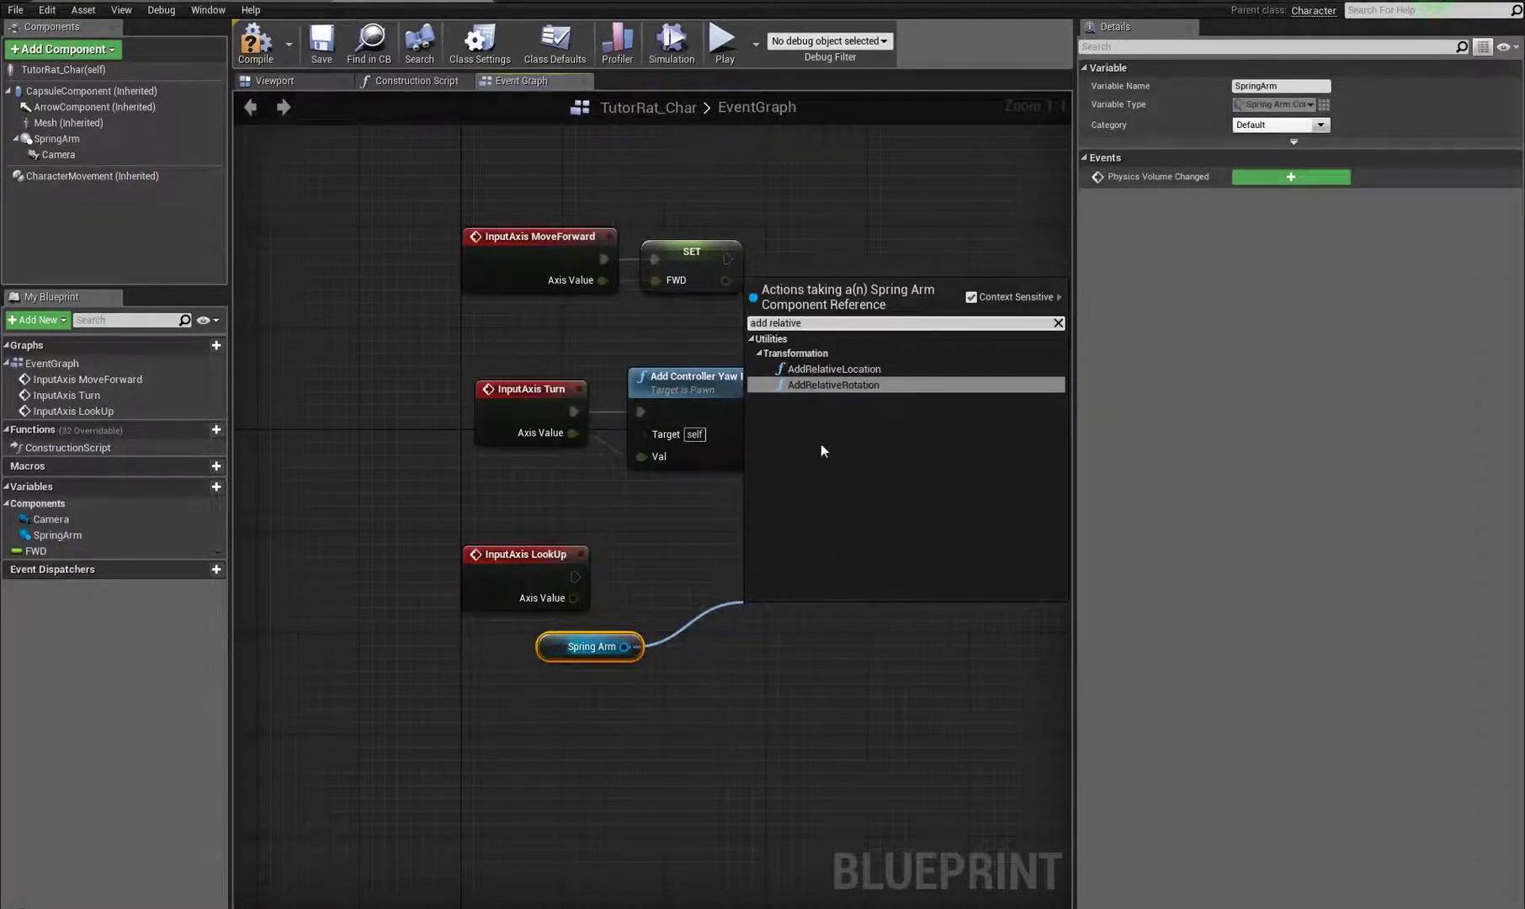
pyautogui.click(869, 370)
pyautogui.press('Delete')
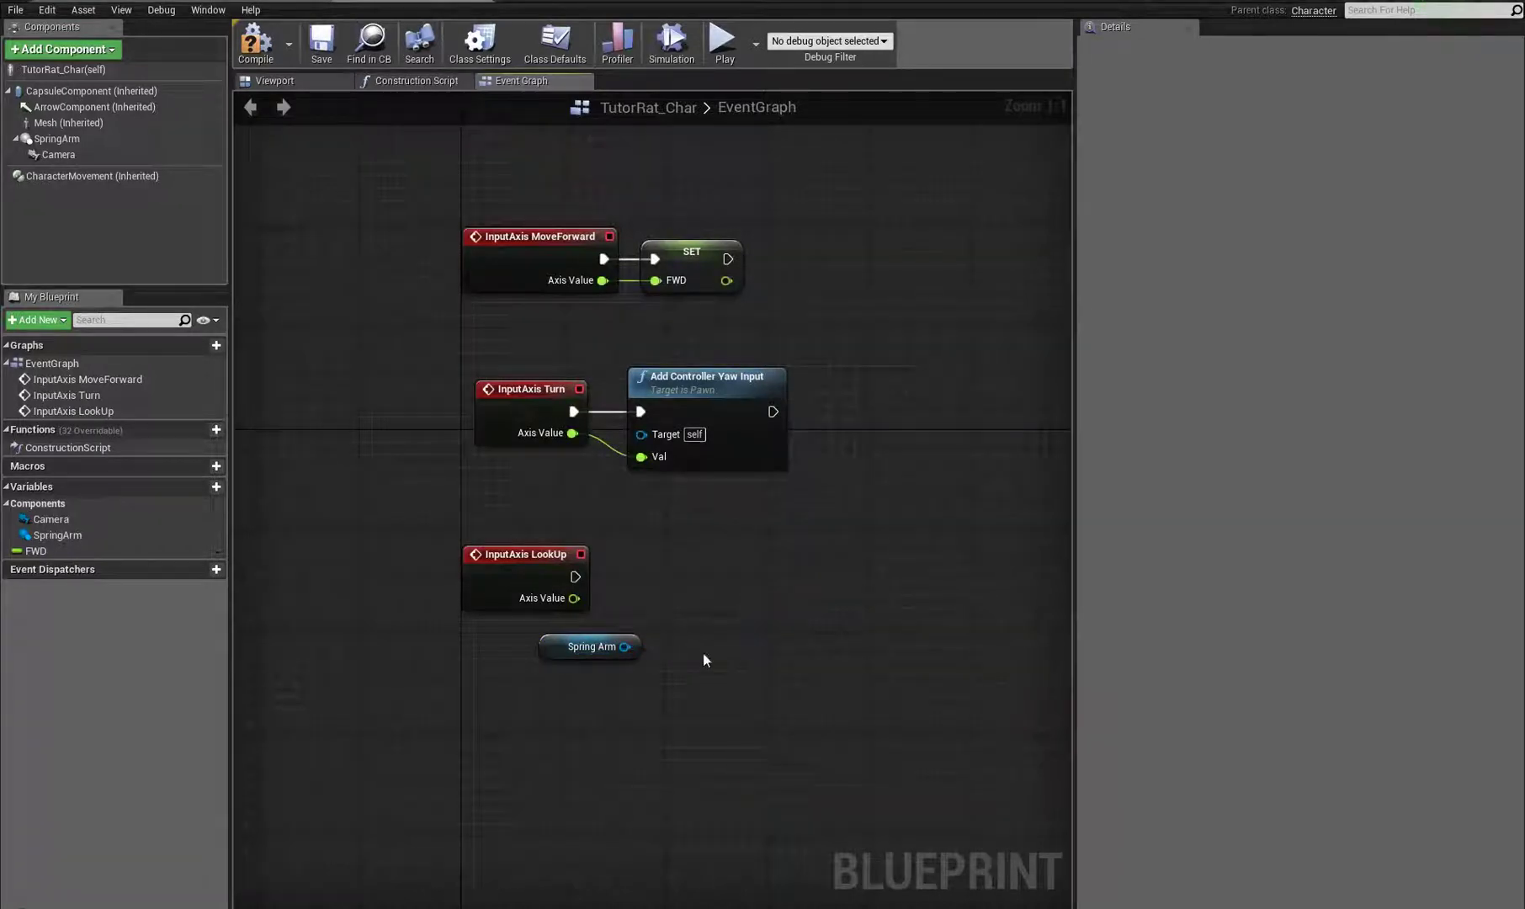
pyautogui.moveTo(627, 646); pyautogui.dragTo(751, 600)
pyautogui.write('add relo')
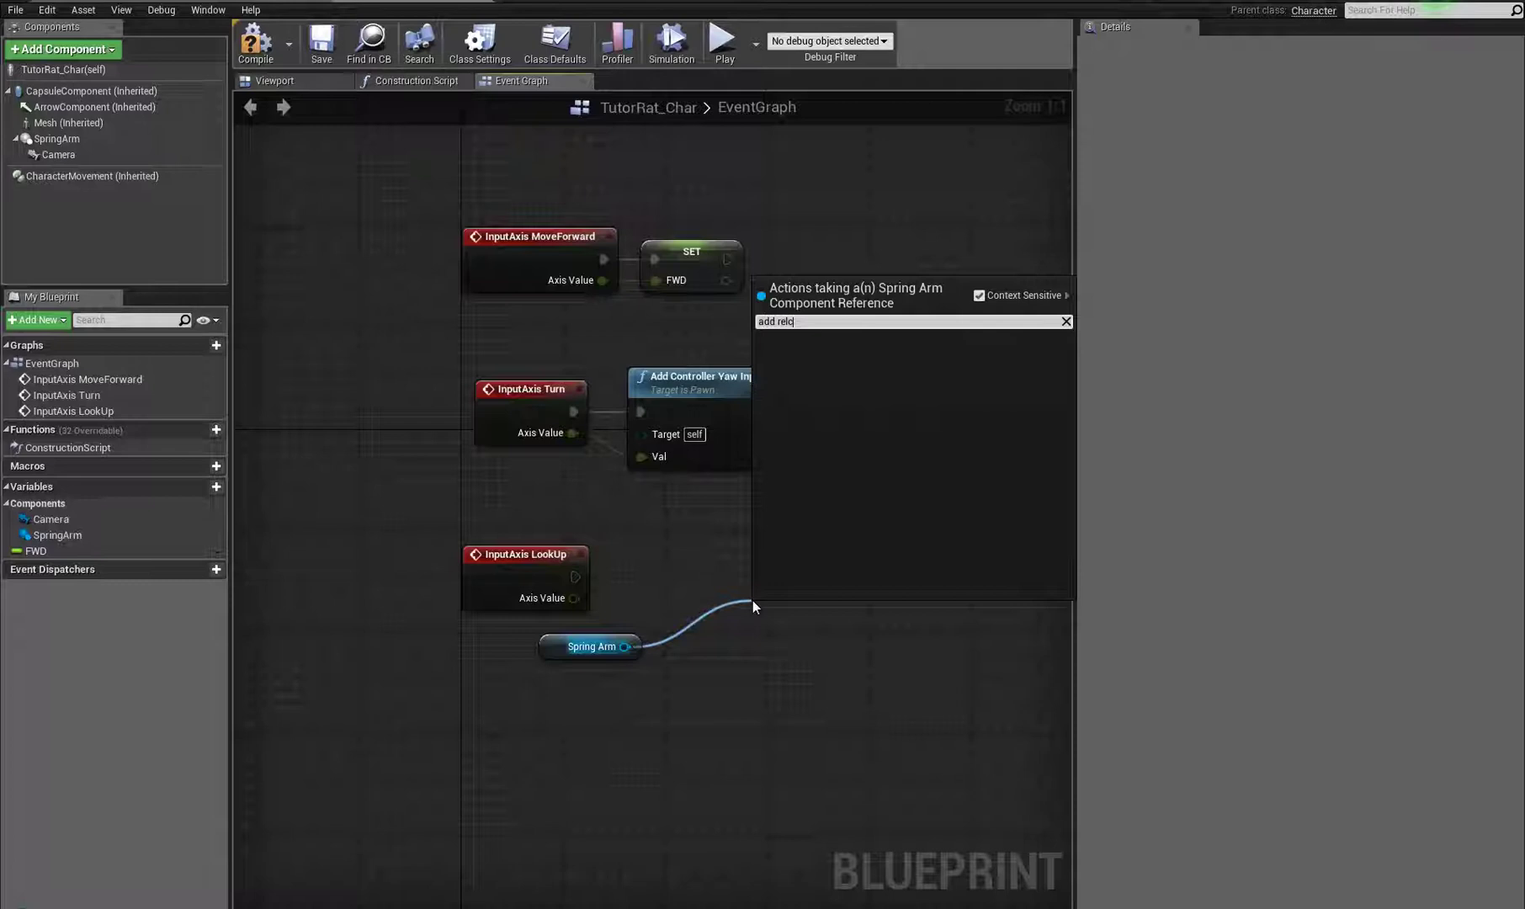
pyautogui.press('BackSpace')
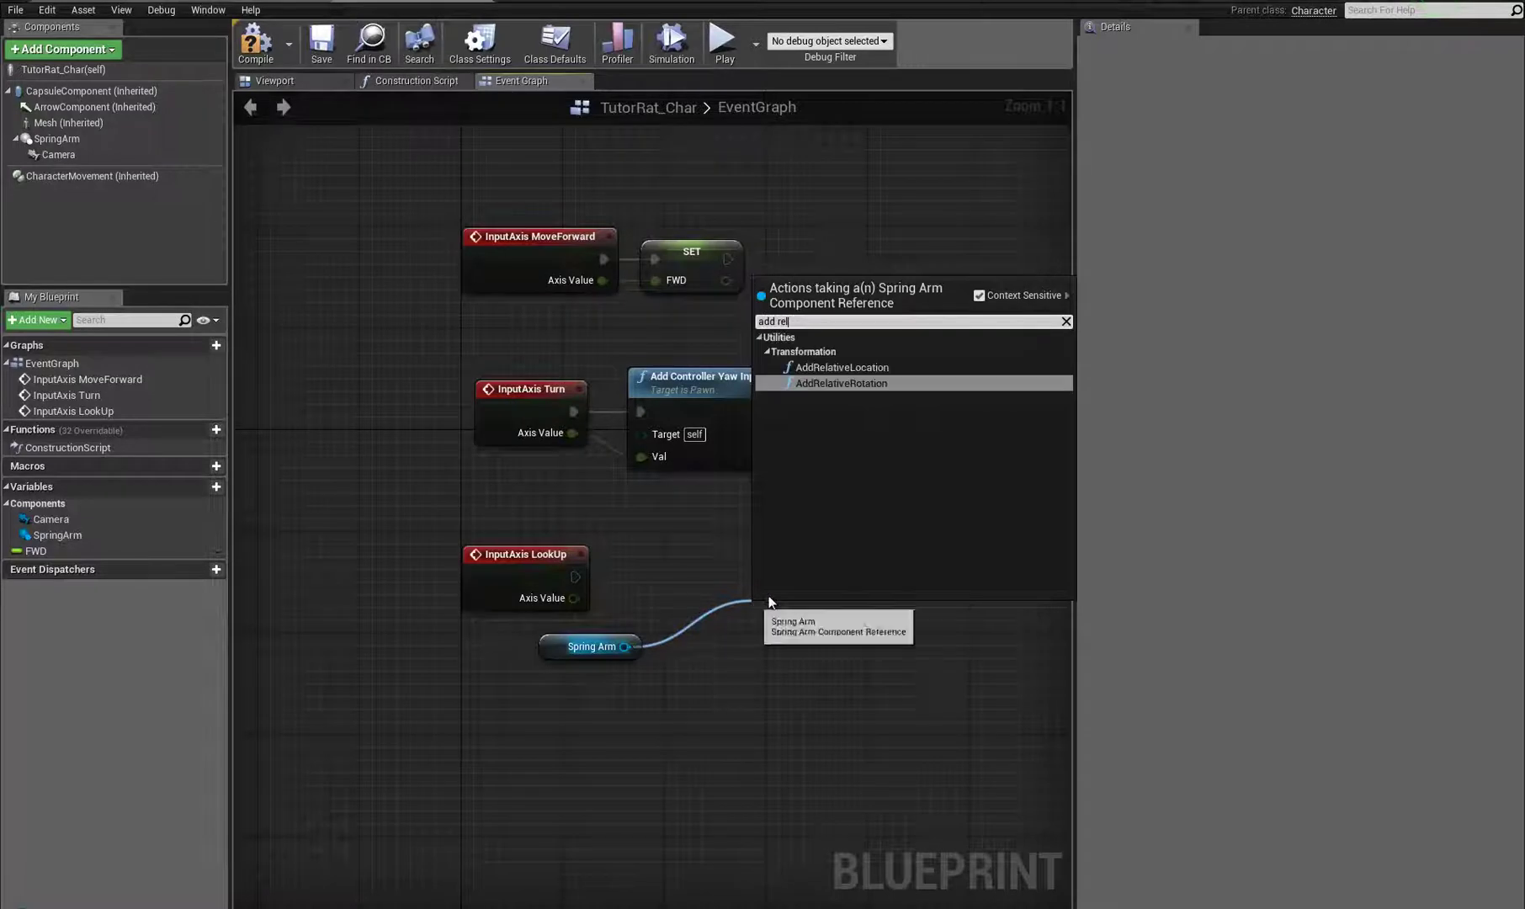
pyautogui.click(842, 384)
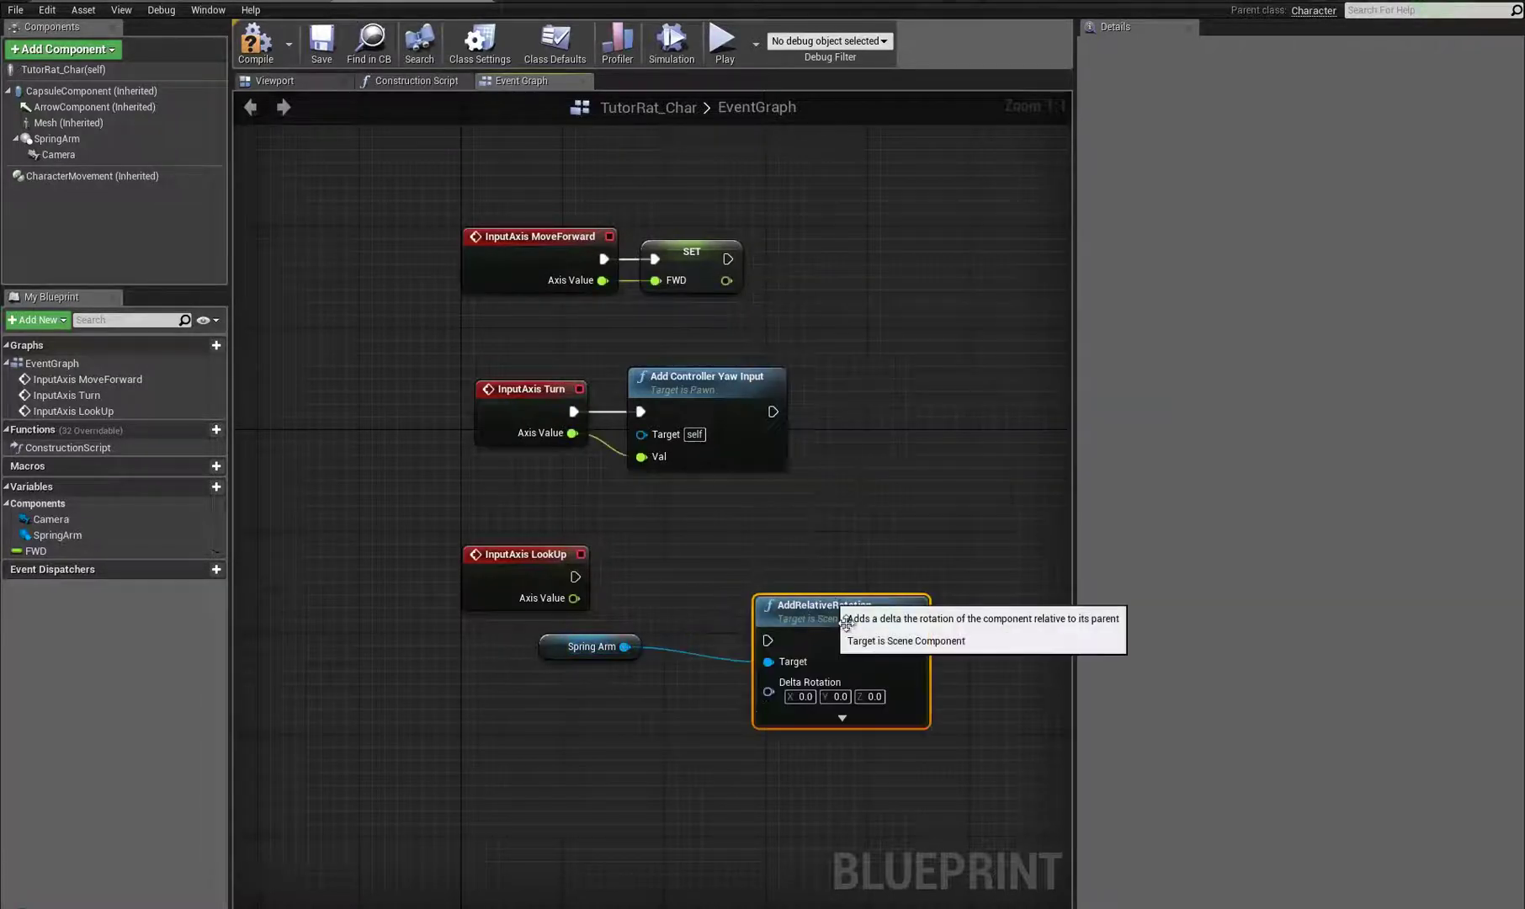
# Step: Split the Delta Rotation pin and connect the LookUp Axis Value to its Y (Pitch) input and the event's execution to AddRelativeRotation
pyautogui.rightClick(757, 656)
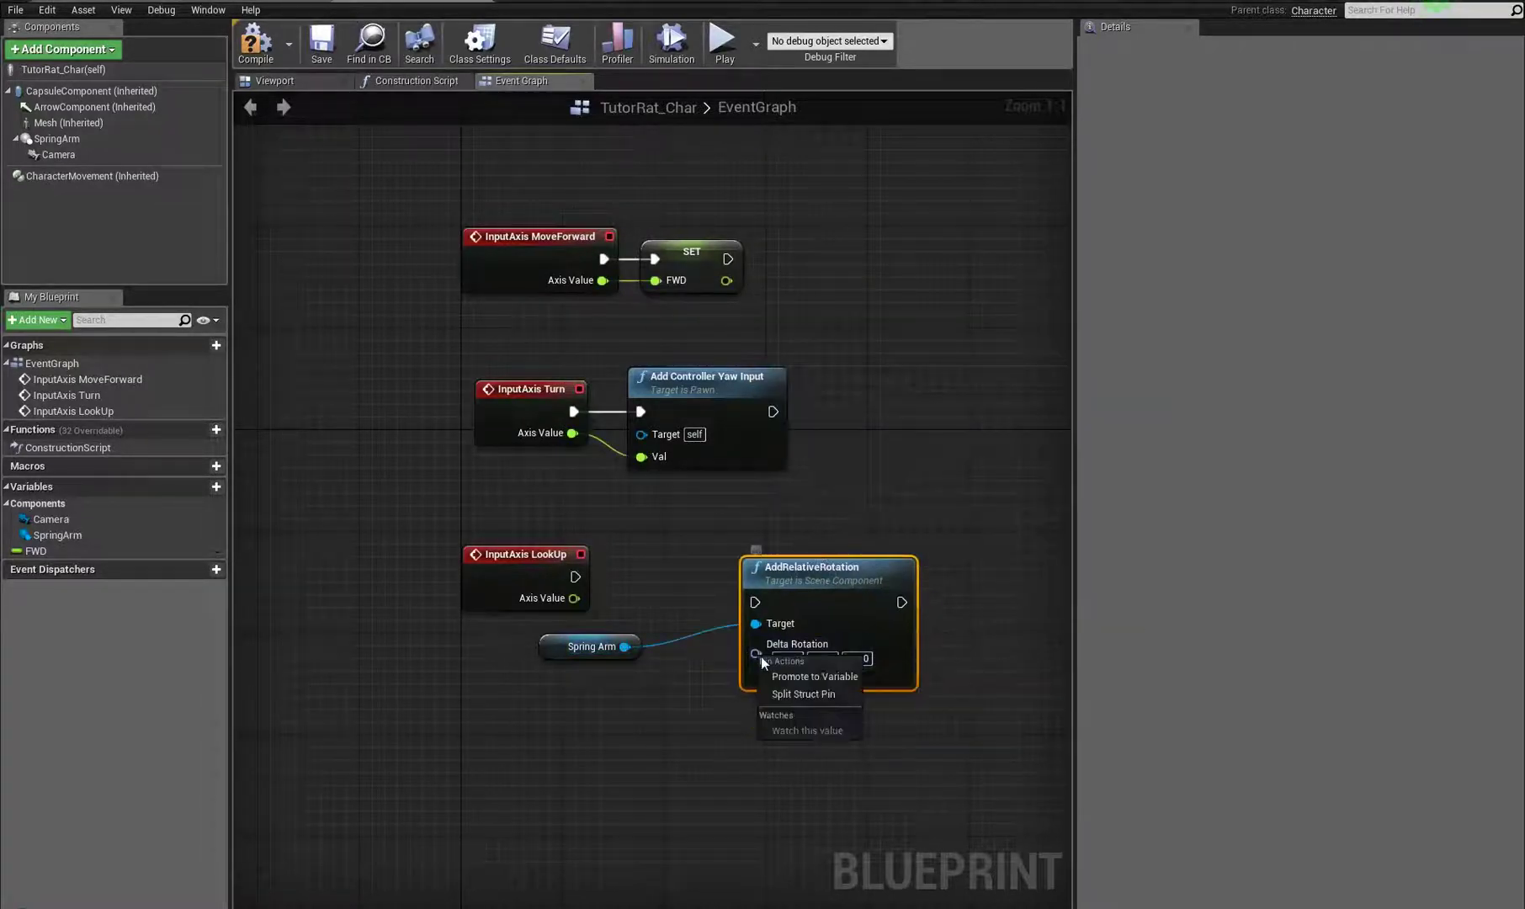
pyautogui.click(805, 693)
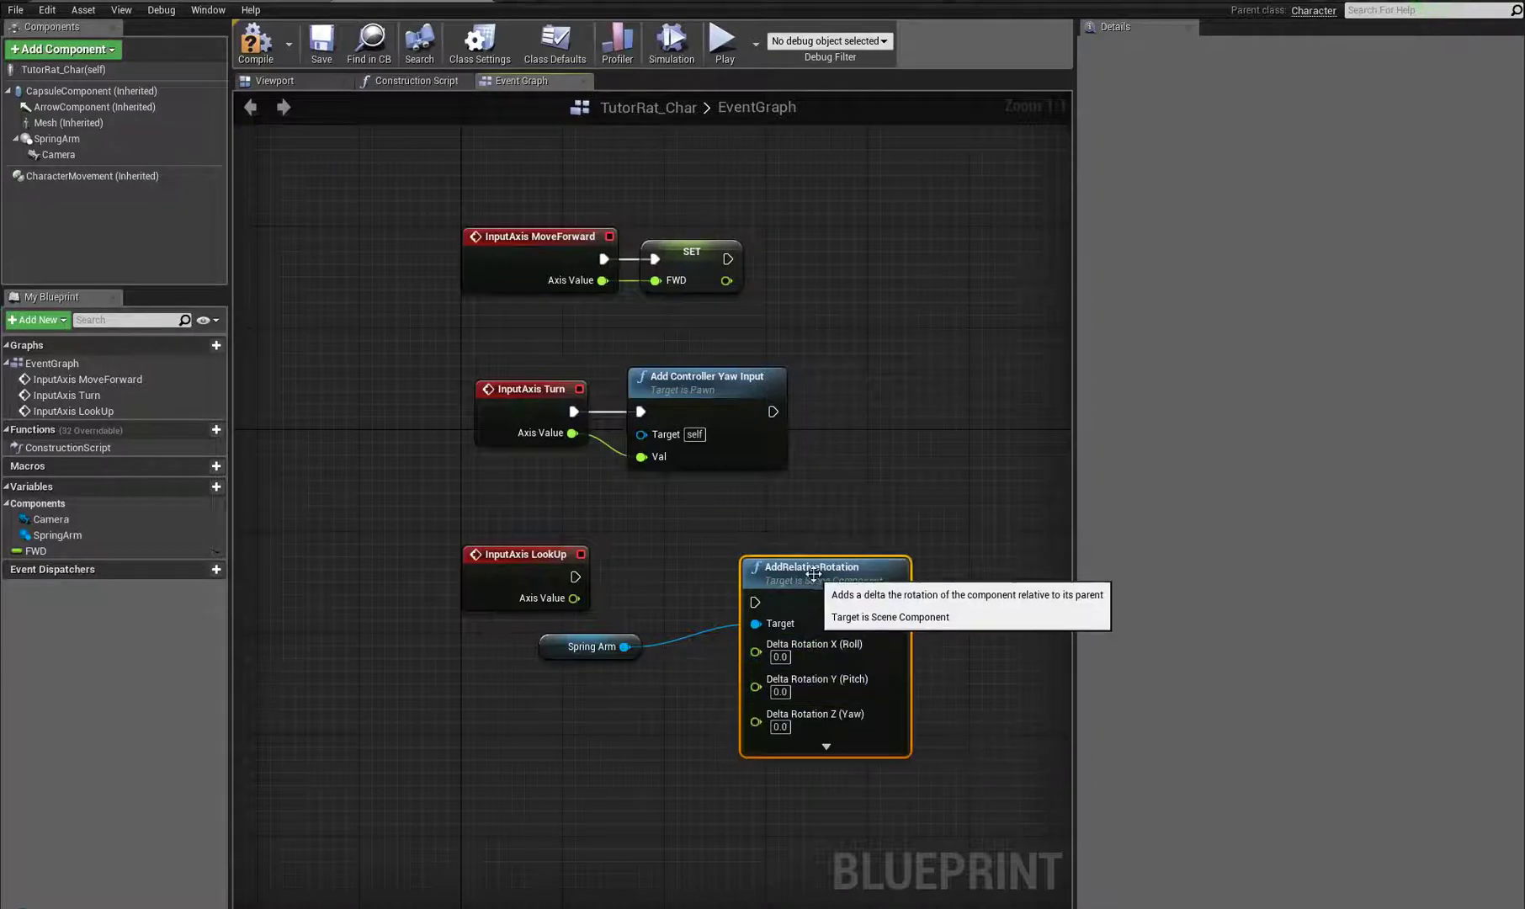
pyautogui.moveTo(573, 597); pyautogui.dragTo(576, 604)
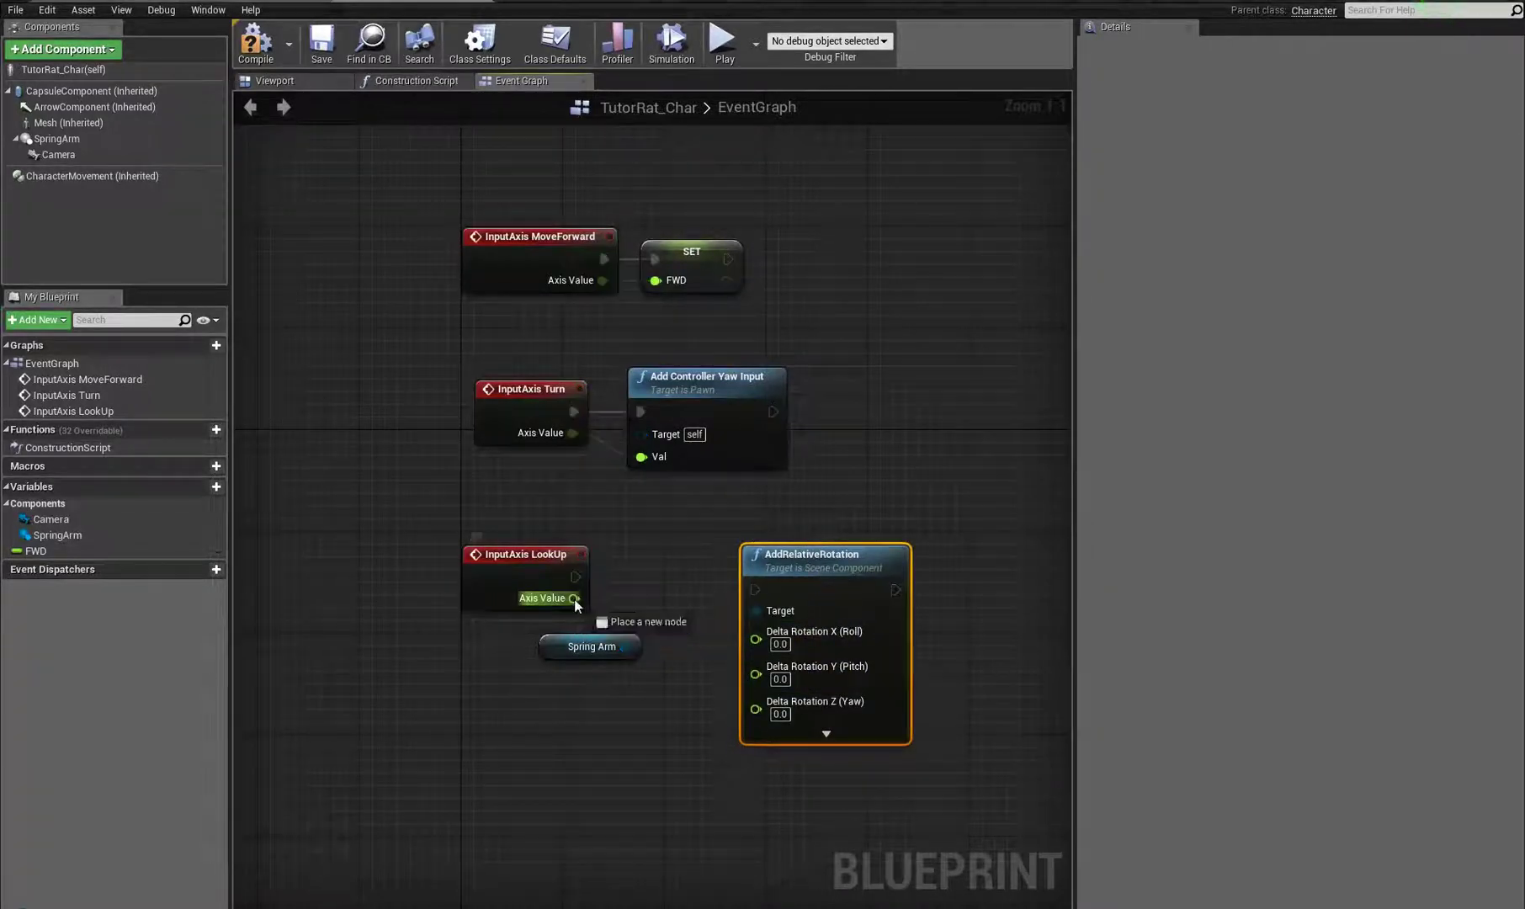
pyautogui.moveTo(759, 671); pyautogui.dragTo(759, 671)
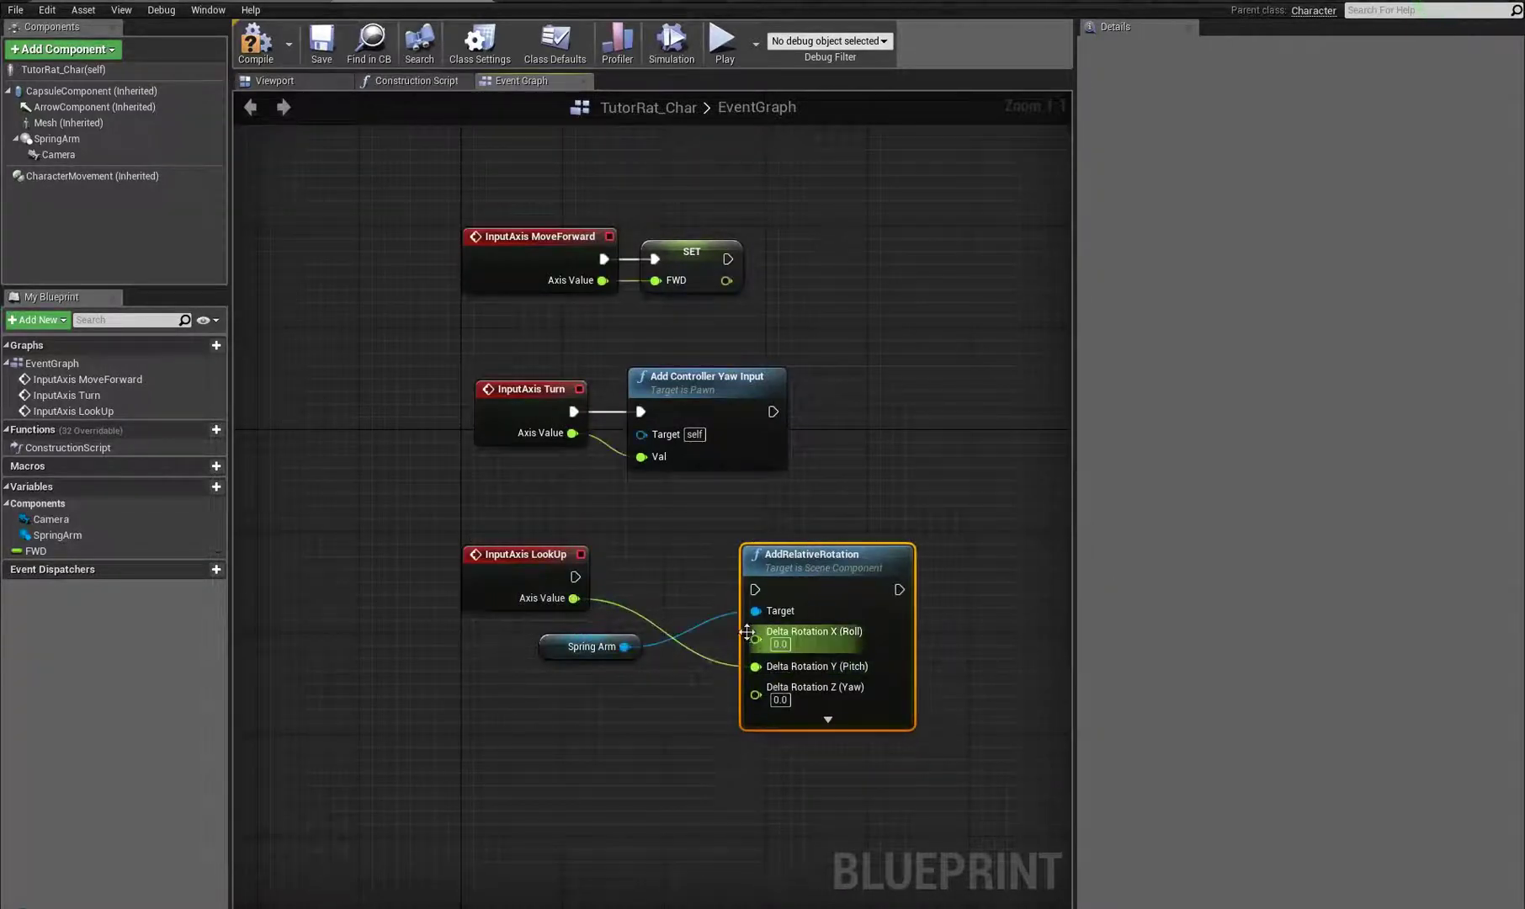
pyautogui.moveTo(755, 589); pyautogui.dragTo(576, 577)
# Step: Insert a float multiplication by -1 between the LookUp Axis Value and Delta Rotation Y (Pitch), and rearrange the nodes for it
pyautogui.moveTo(811, 558); pyautogui.dragTo(937, 540)
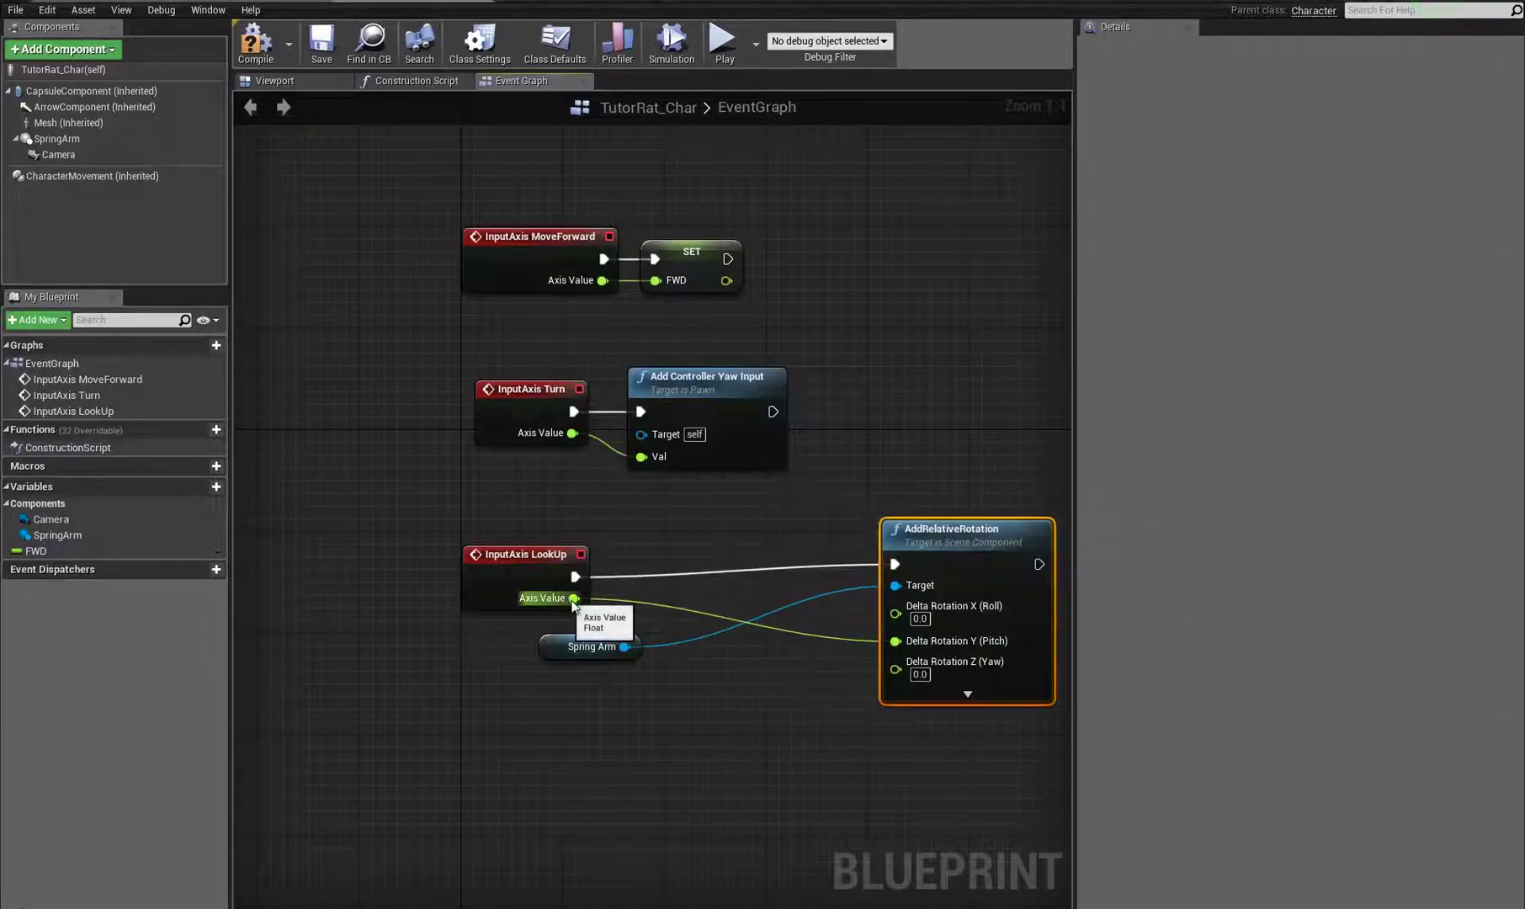
pyautogui.moveTo(546, 598); pyautogui.dragTo(680, 544)
pyautogui.write('*')
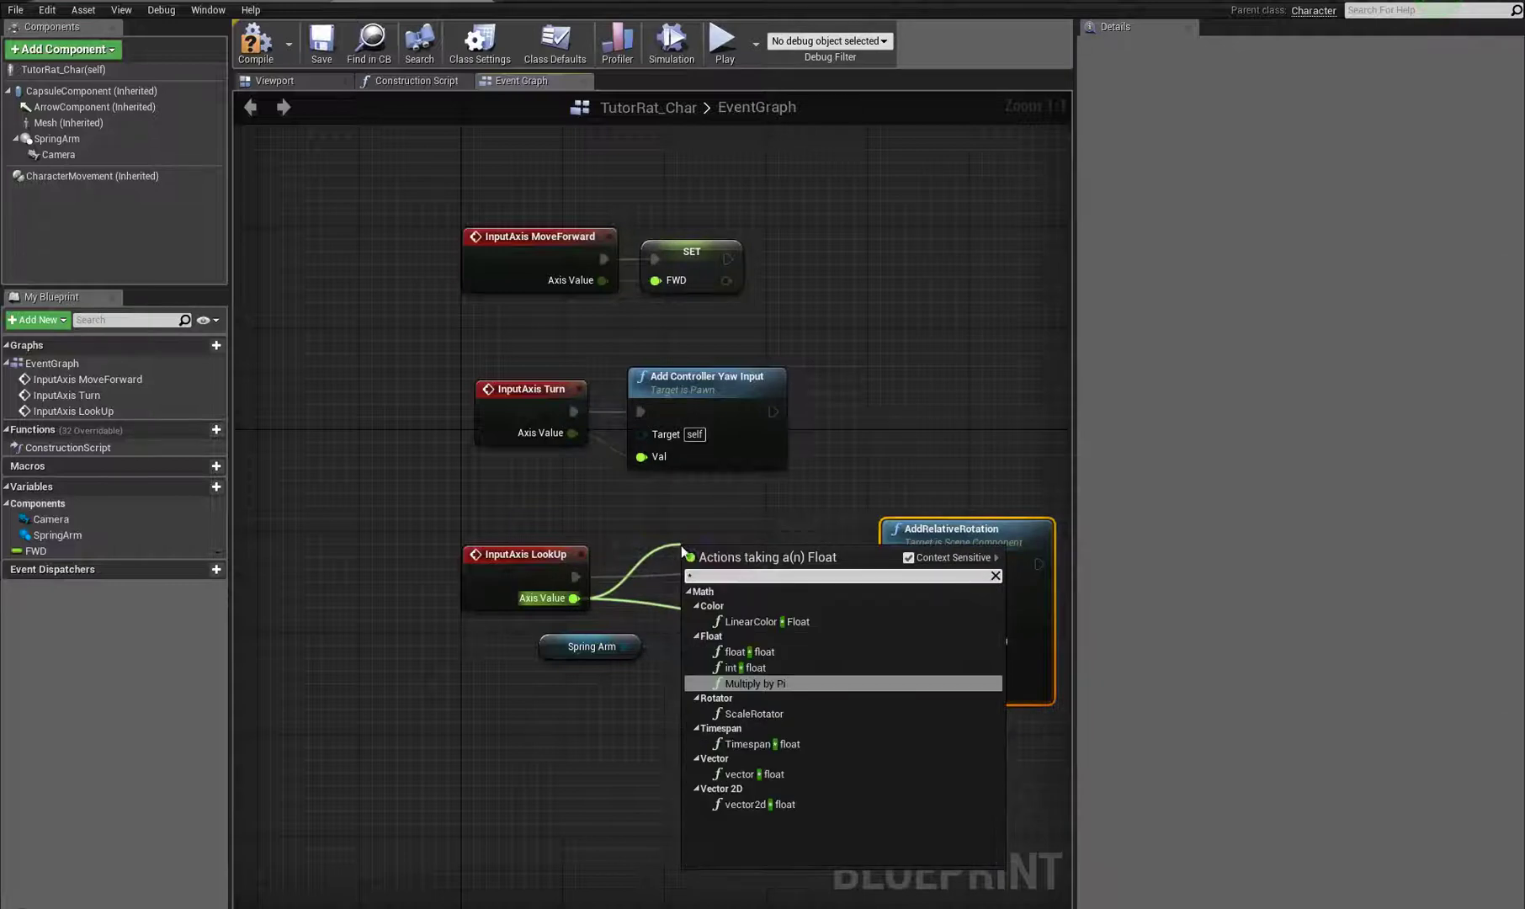
pyautogui.click(755, 652)
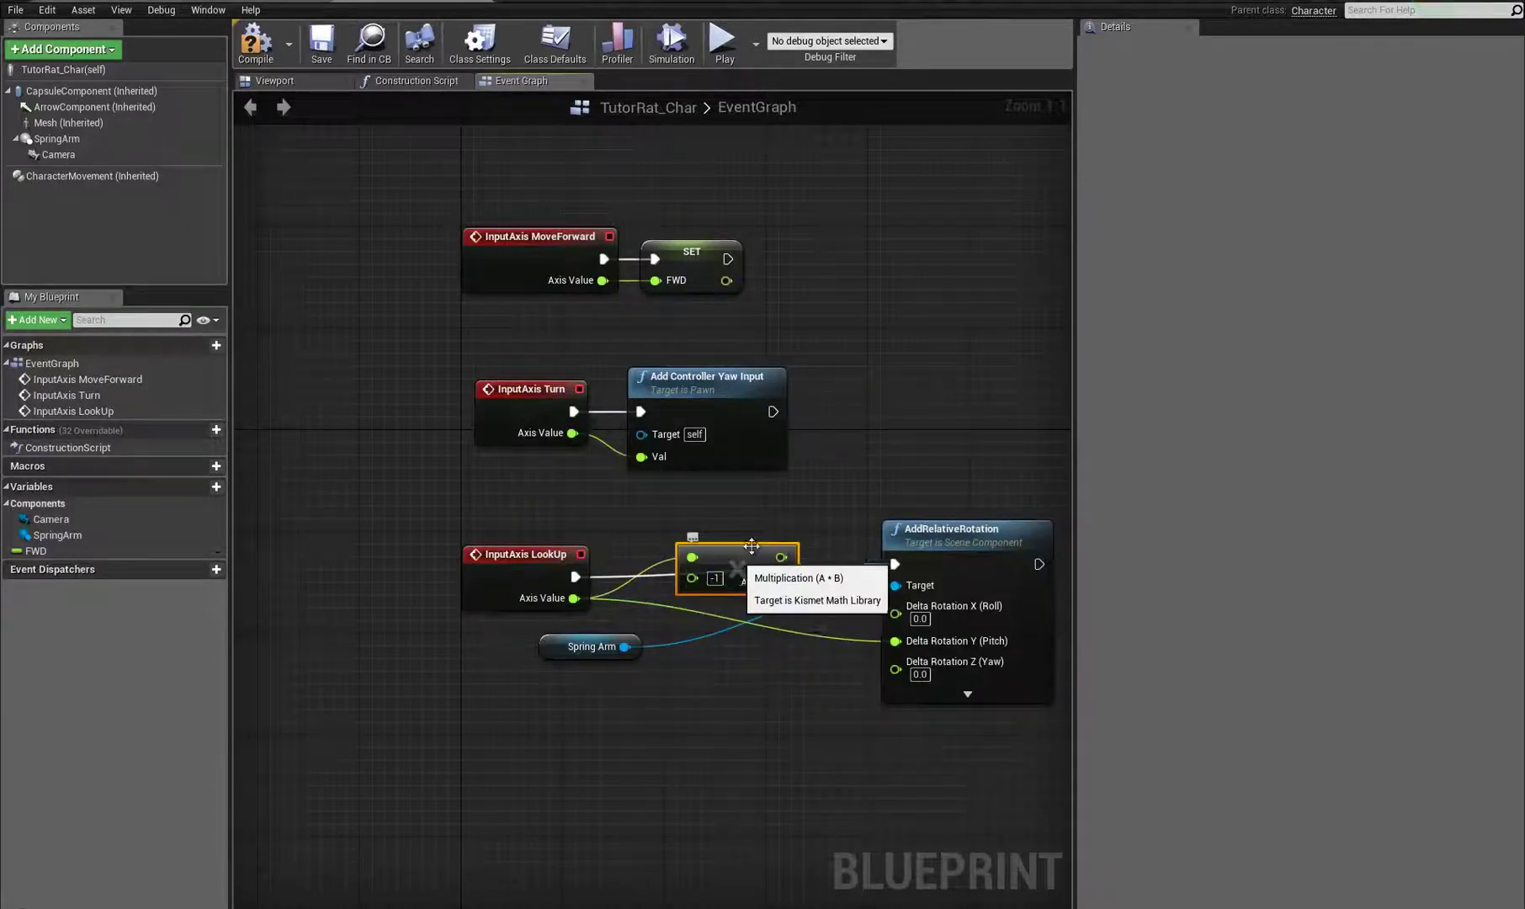
pyautogui.moveTo(762, 558); pyautogui.dragTo(897, 641)
pyautogui.moveTo(767, 627); pyautogui.dragTo(792, 653)
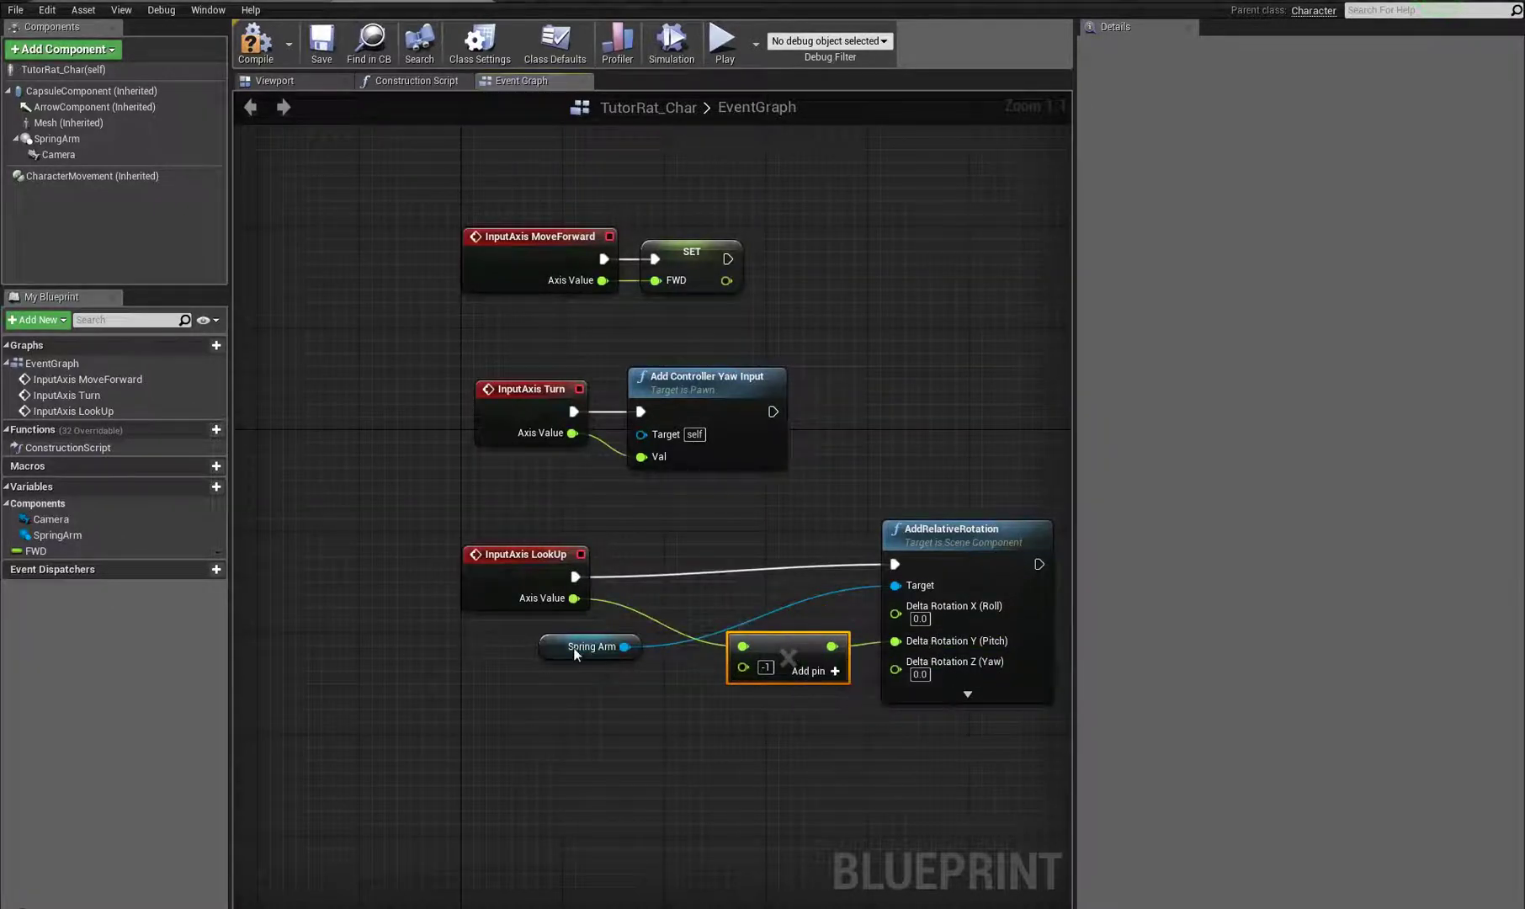
pyautogui.moveTo(558, 650); pyautogui.dragTo(799, 600)
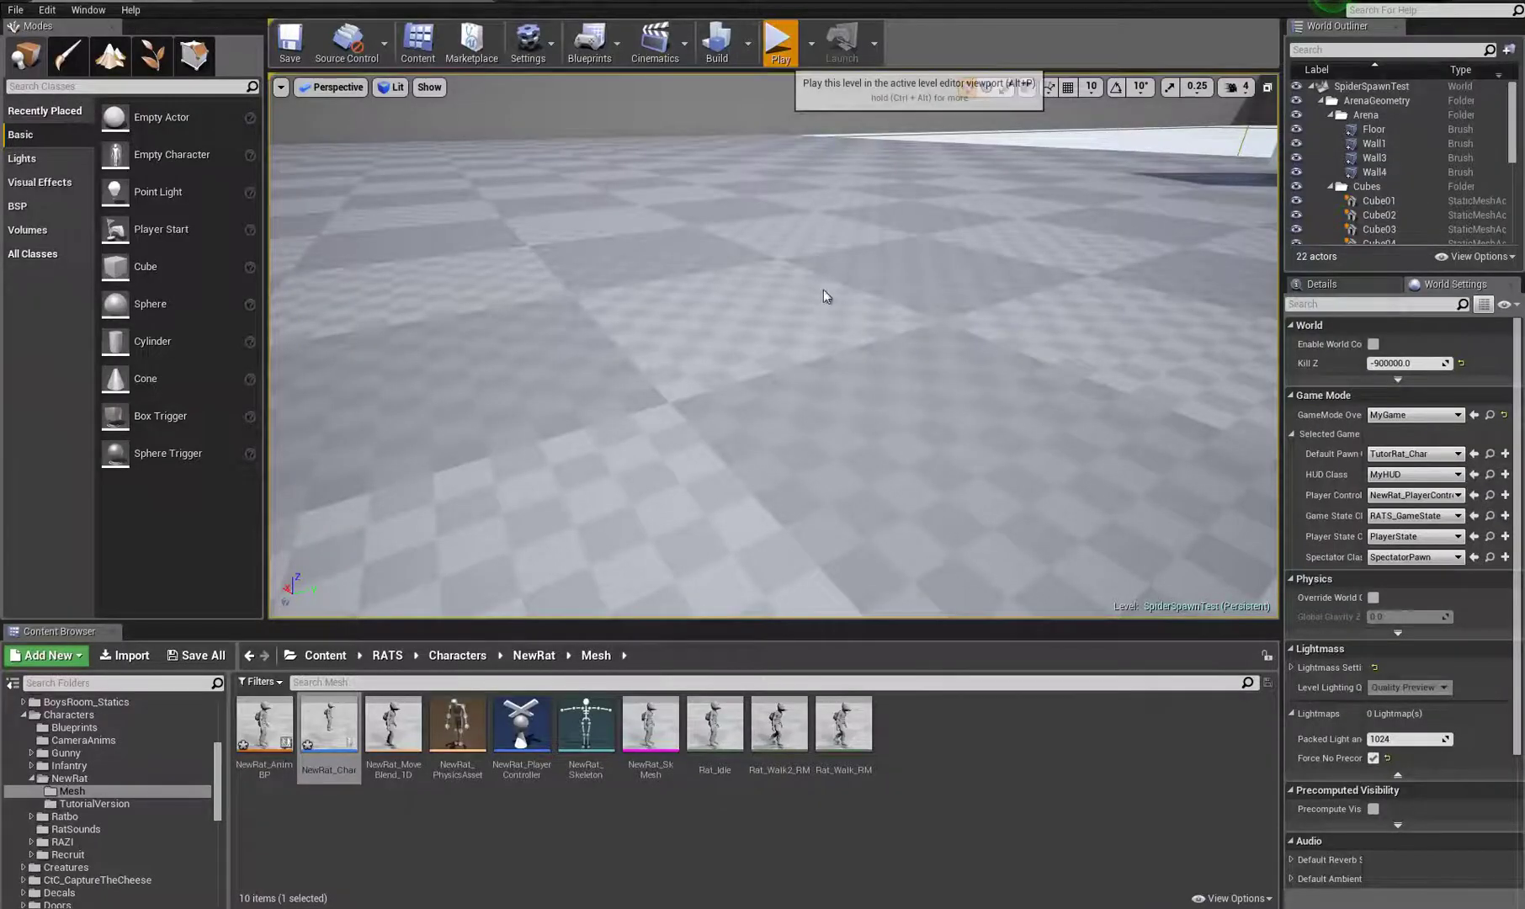
# Step: Play-test the level by walking the rat character forward while turning and pitching the camera, and end the session
pyautogui.click(779, 40)
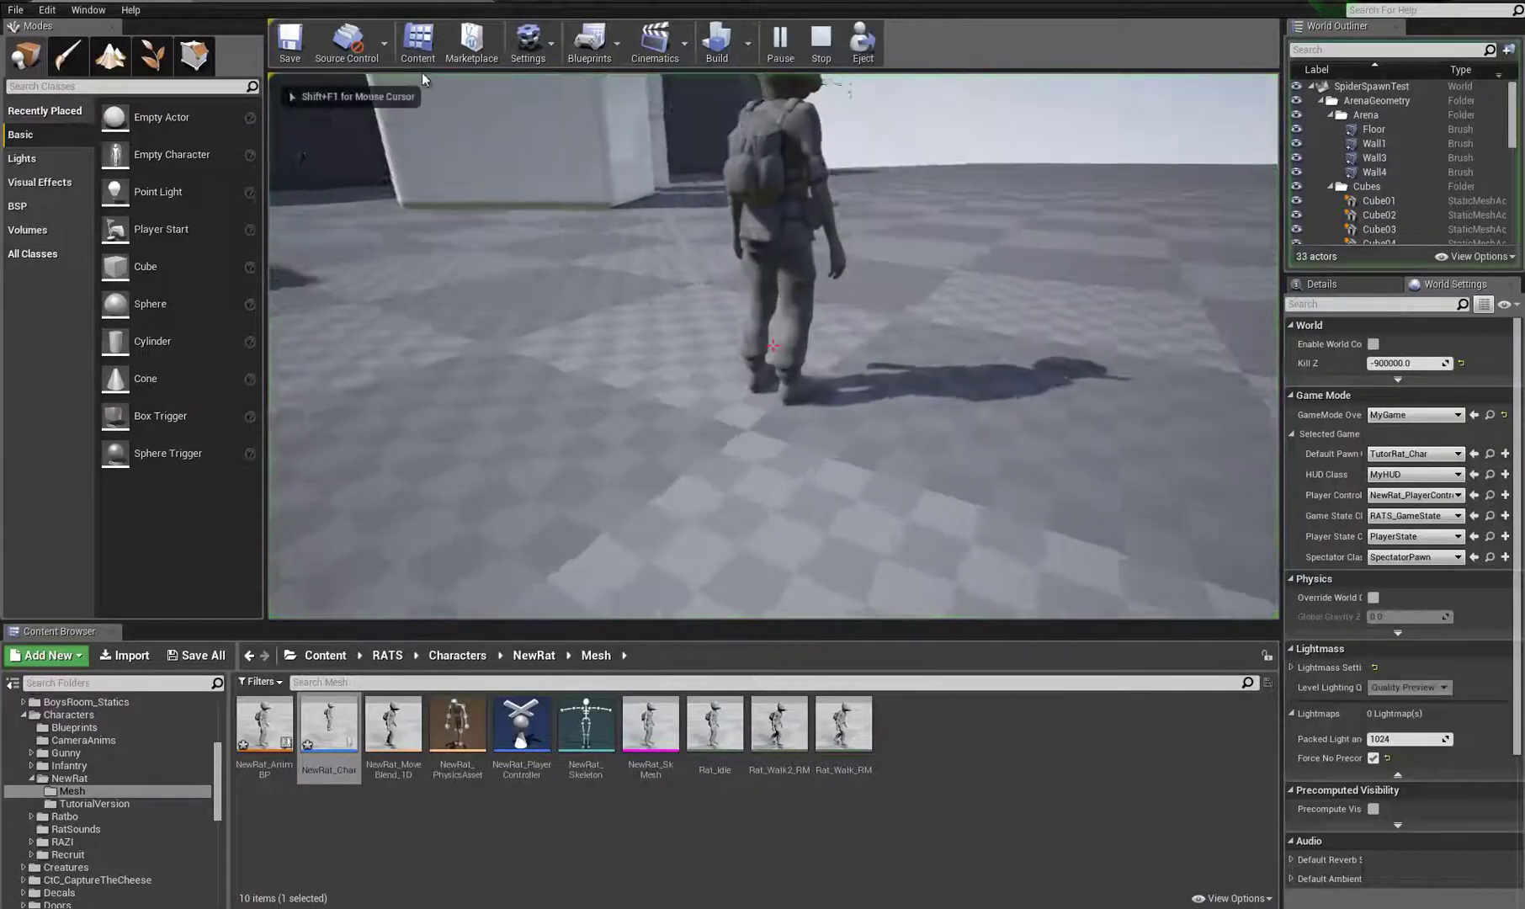
pyautogui.press('w')
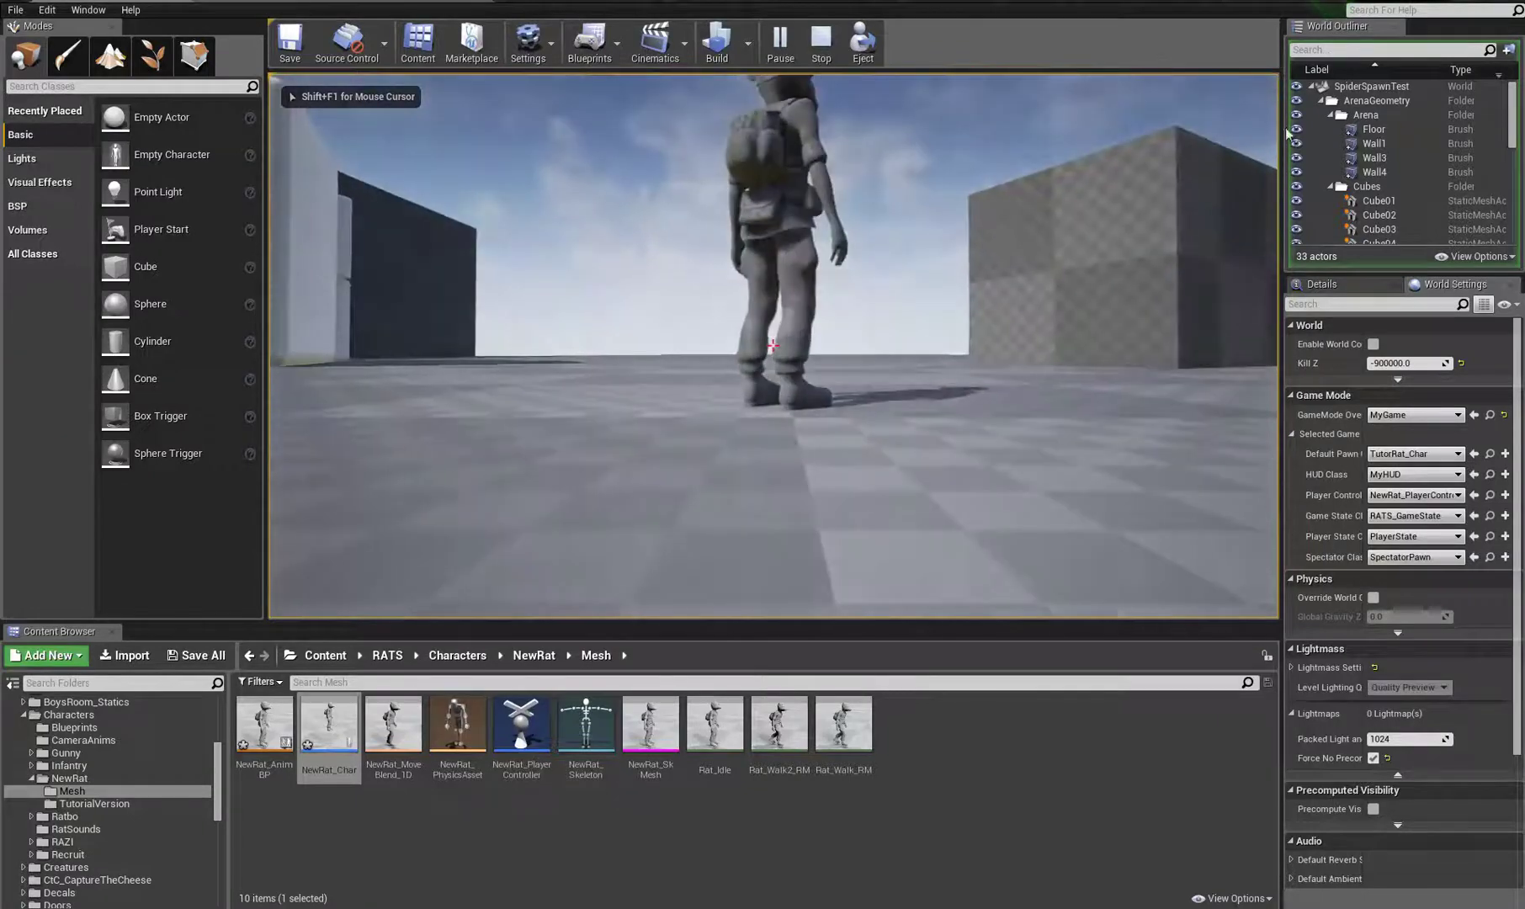
pyautogui.hotkey('shift', 'F1')
pyautogui.press('w')
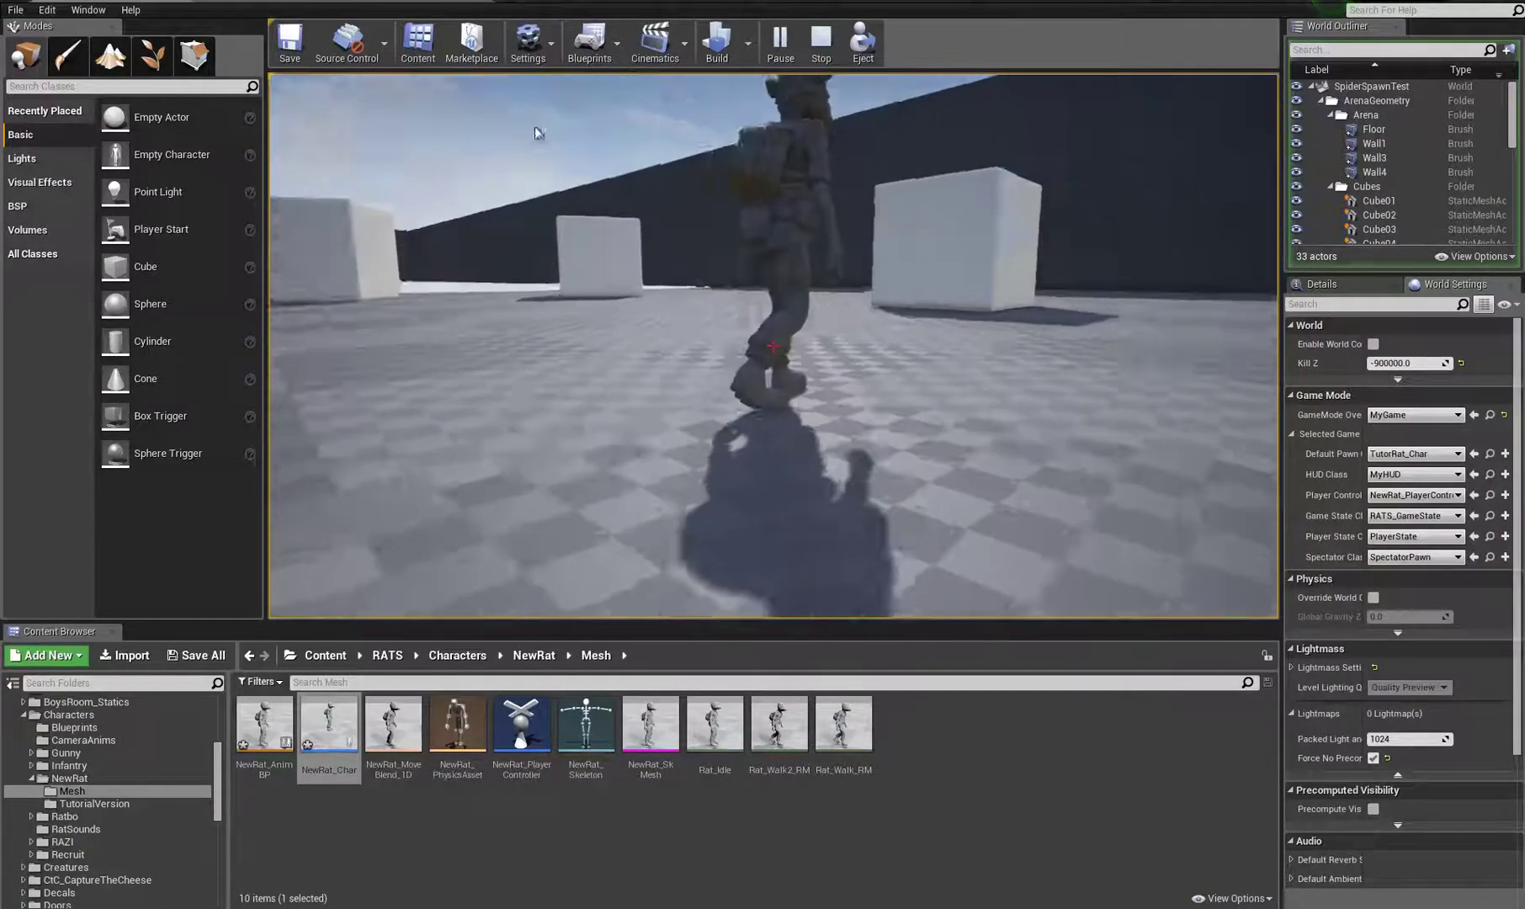
pyautogui.press('Escape')
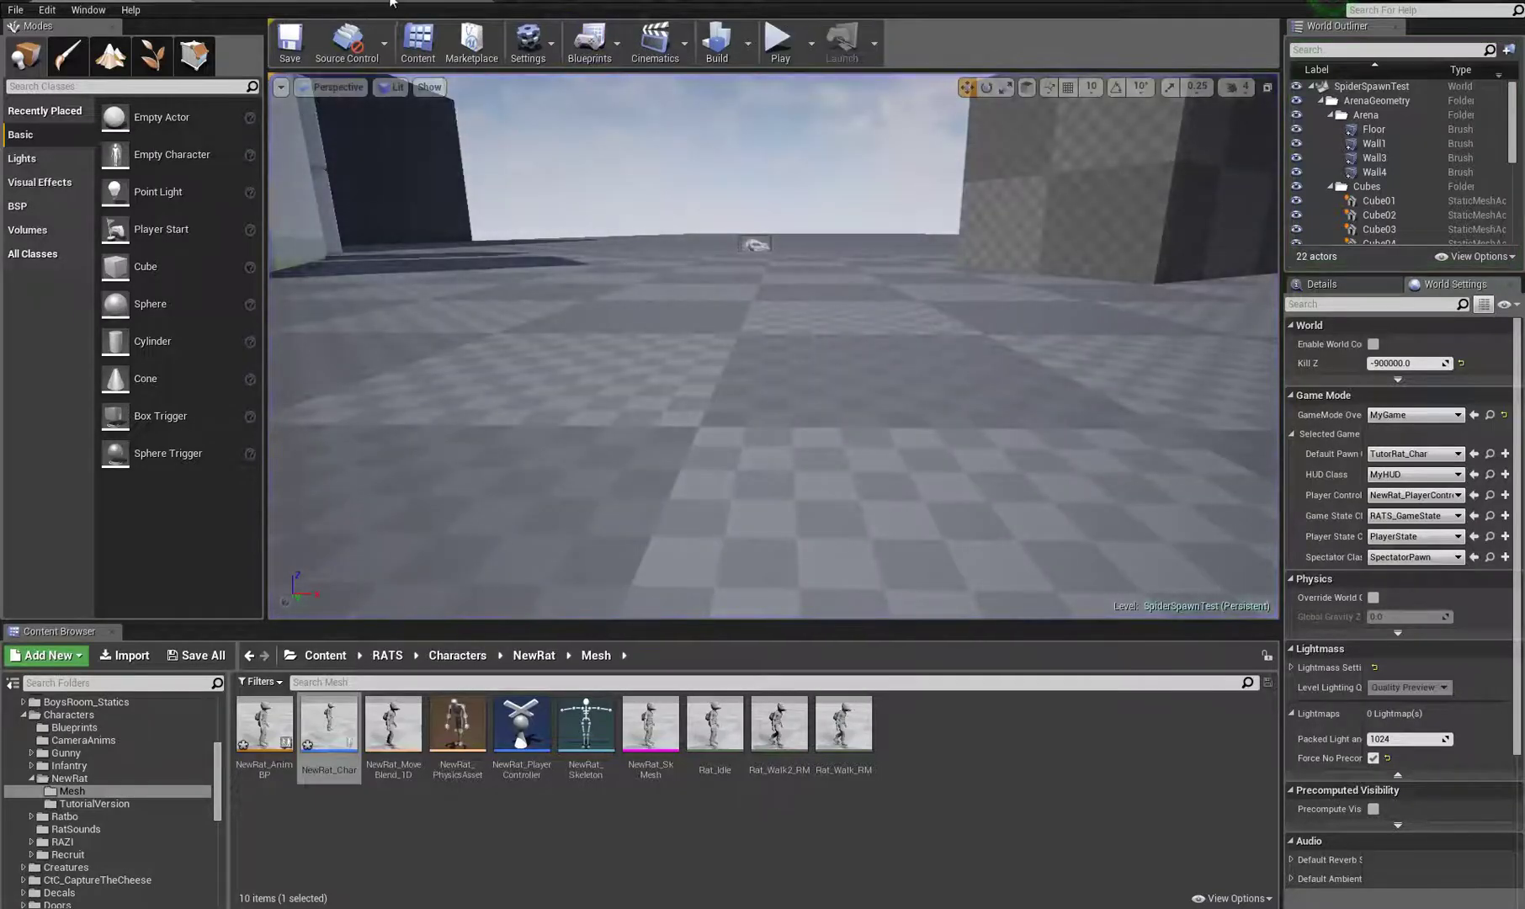
# Step: Select the SpringArm component in TutorRat_Char, and briefly play-test the camera rotation in the level again
pyautogui.click(392, 2)
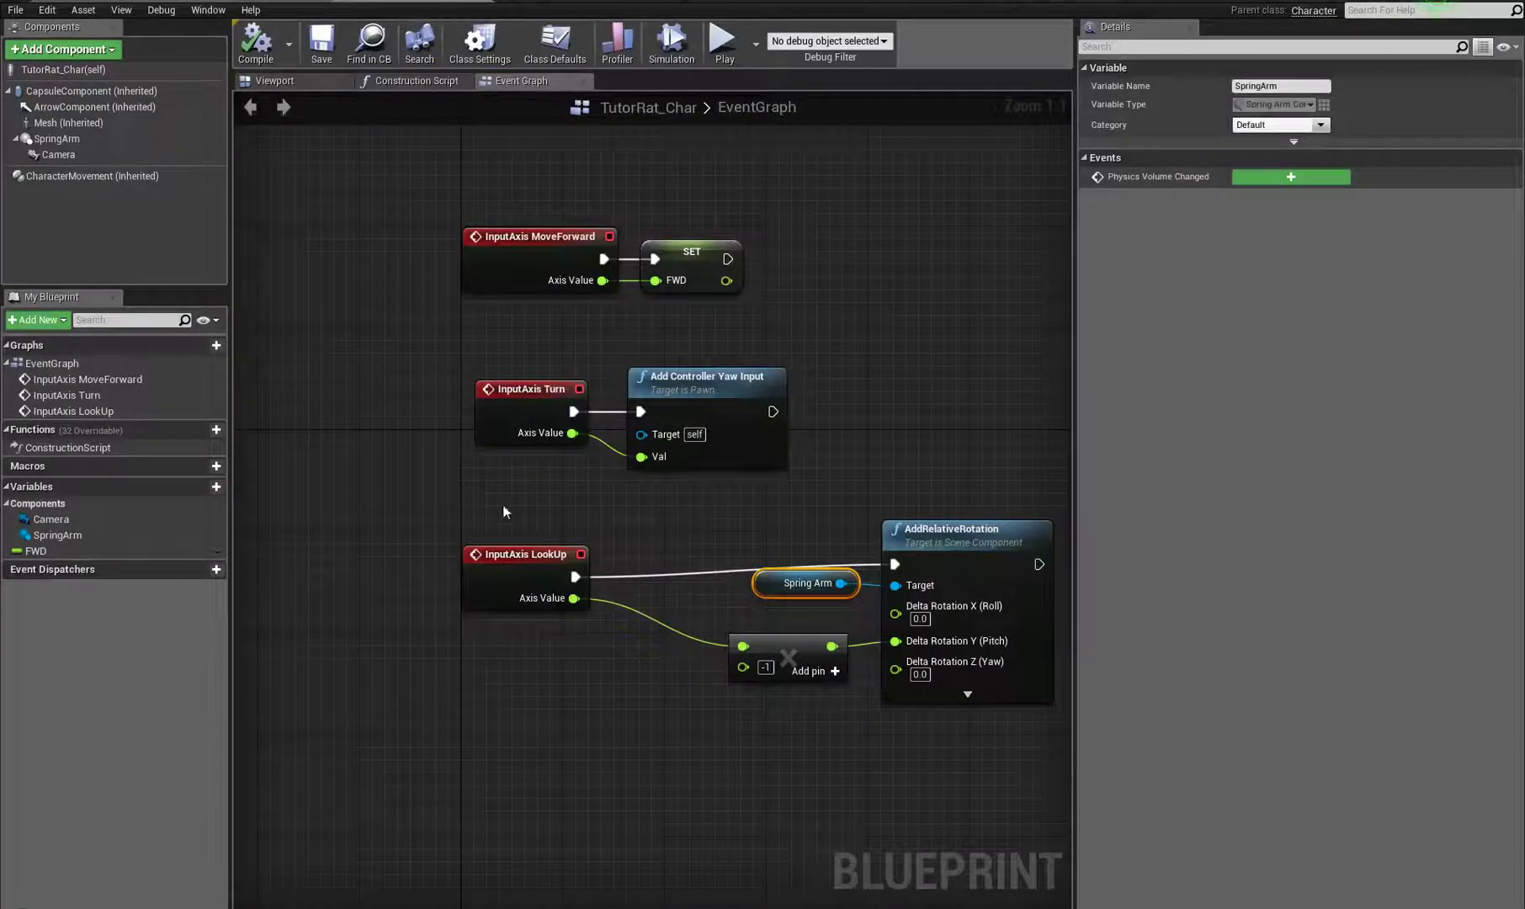
pyautogui.click(52, 138)
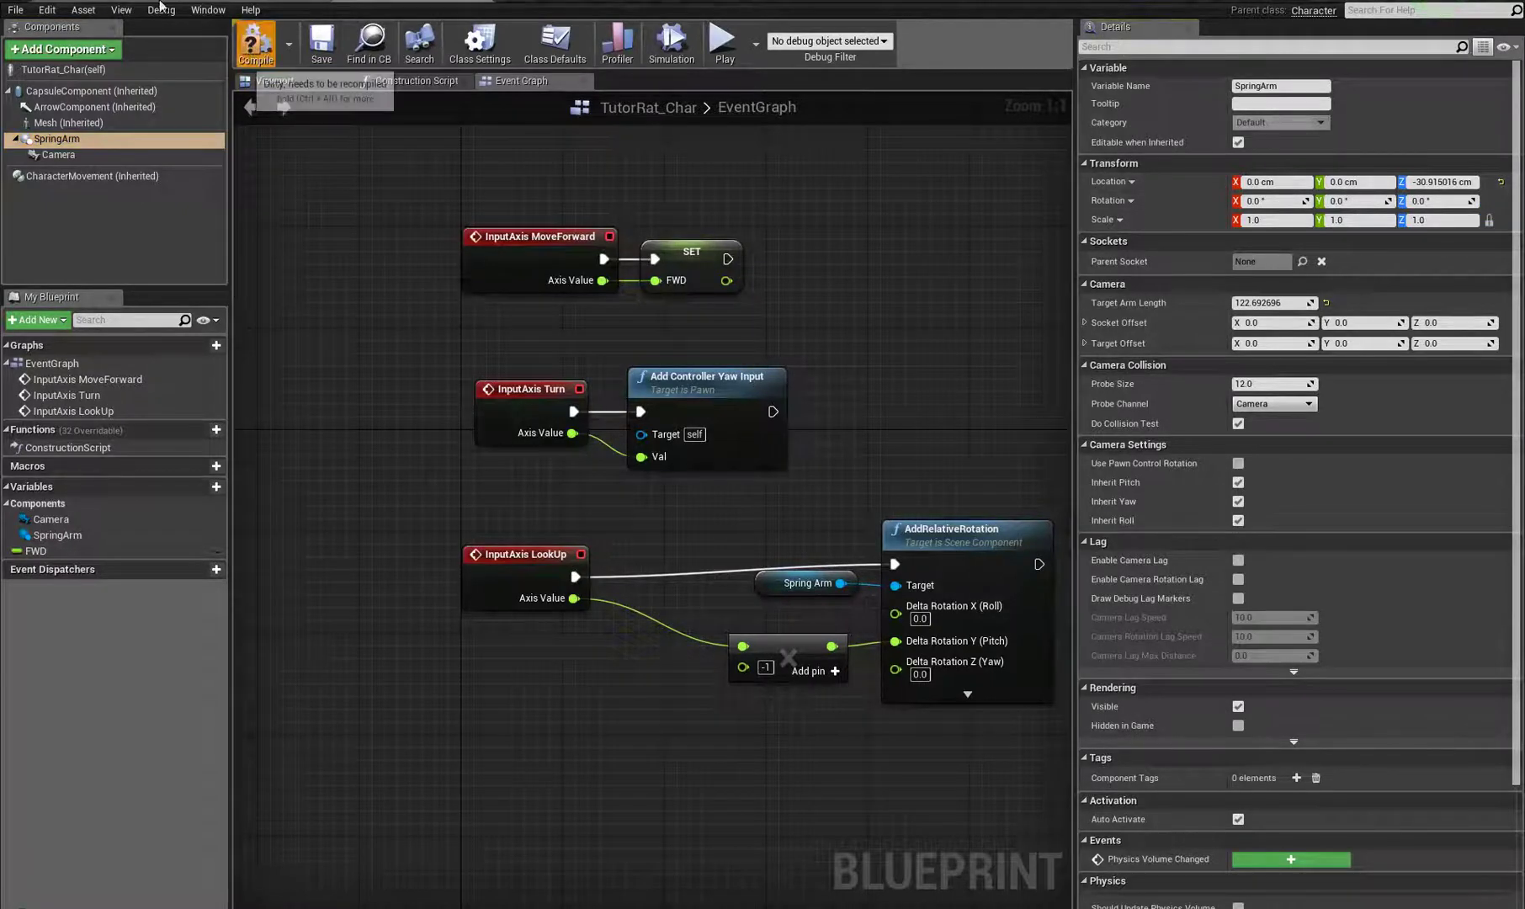
pyautogui.click(206, 2)
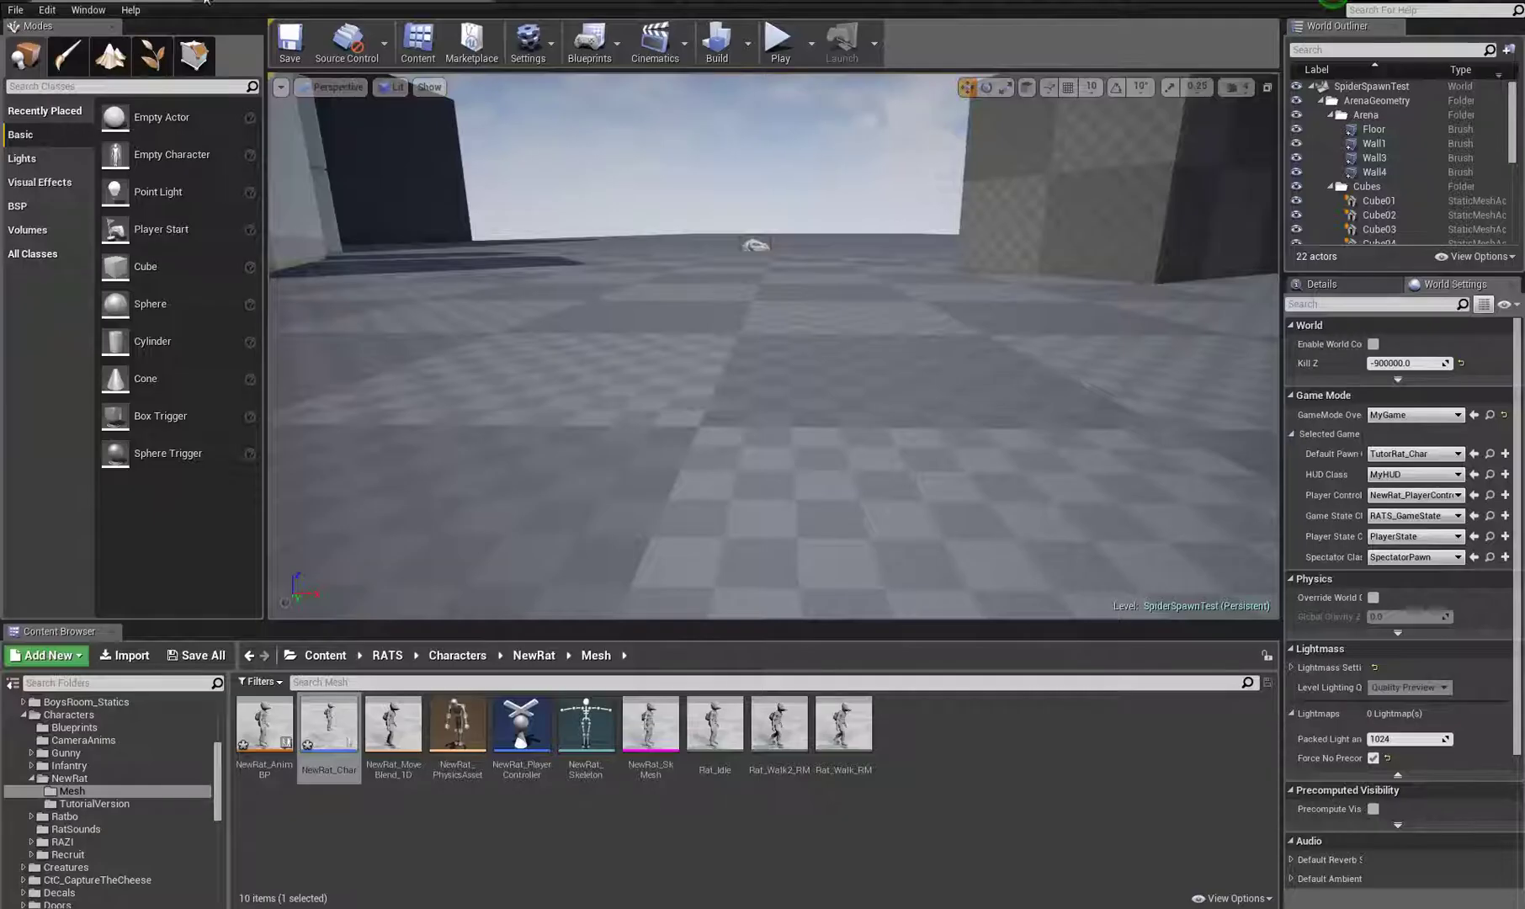
pyautogui.click(780, 42)
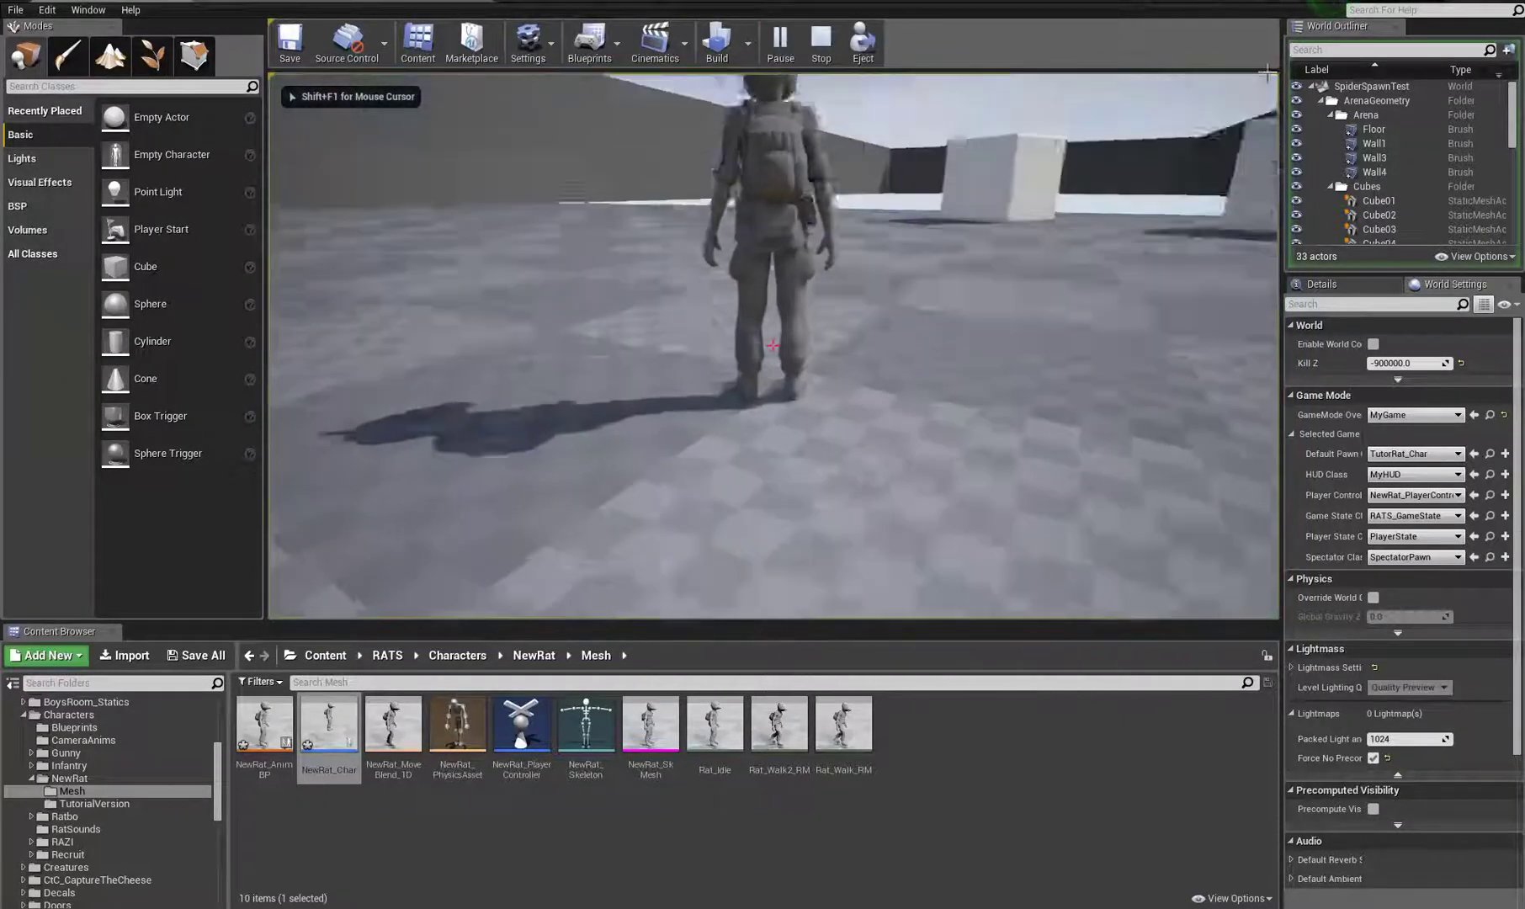
pyautogui.press('Escape')
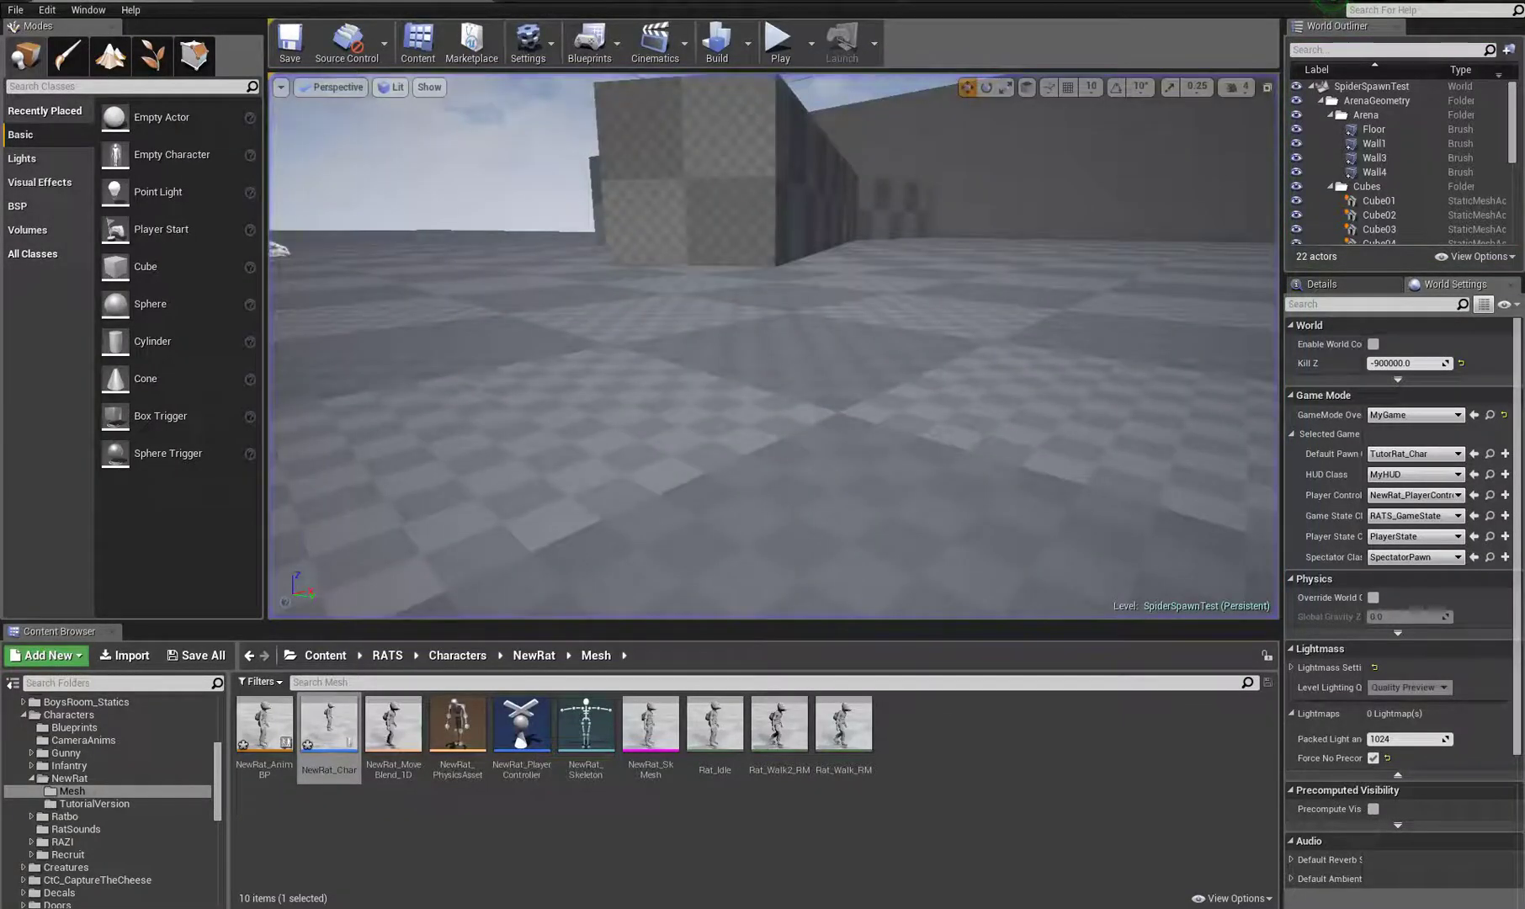
# Step: Move the SpringArm in the TutorRat_Char viewport to about Y 18.7 cm and Z 25.2 cm, and compile the blueprint
pyautogui.click(363, 2)
pyautogui.click(286, 81)
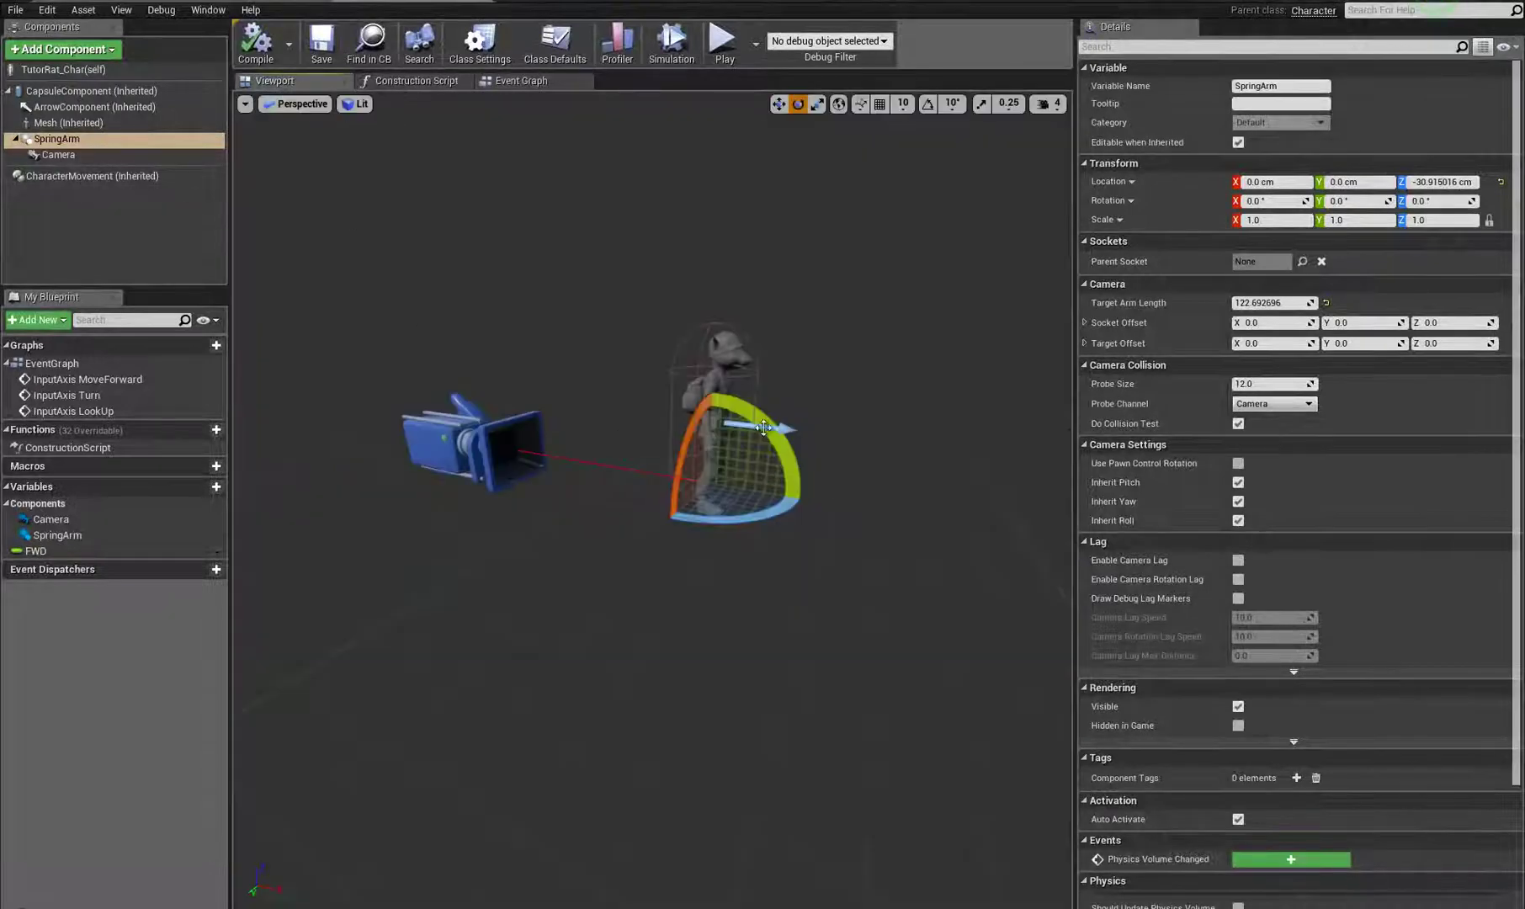
pyautogui.moveTo(811, 458); pyautogui.dragTo(825, 468, button='right')
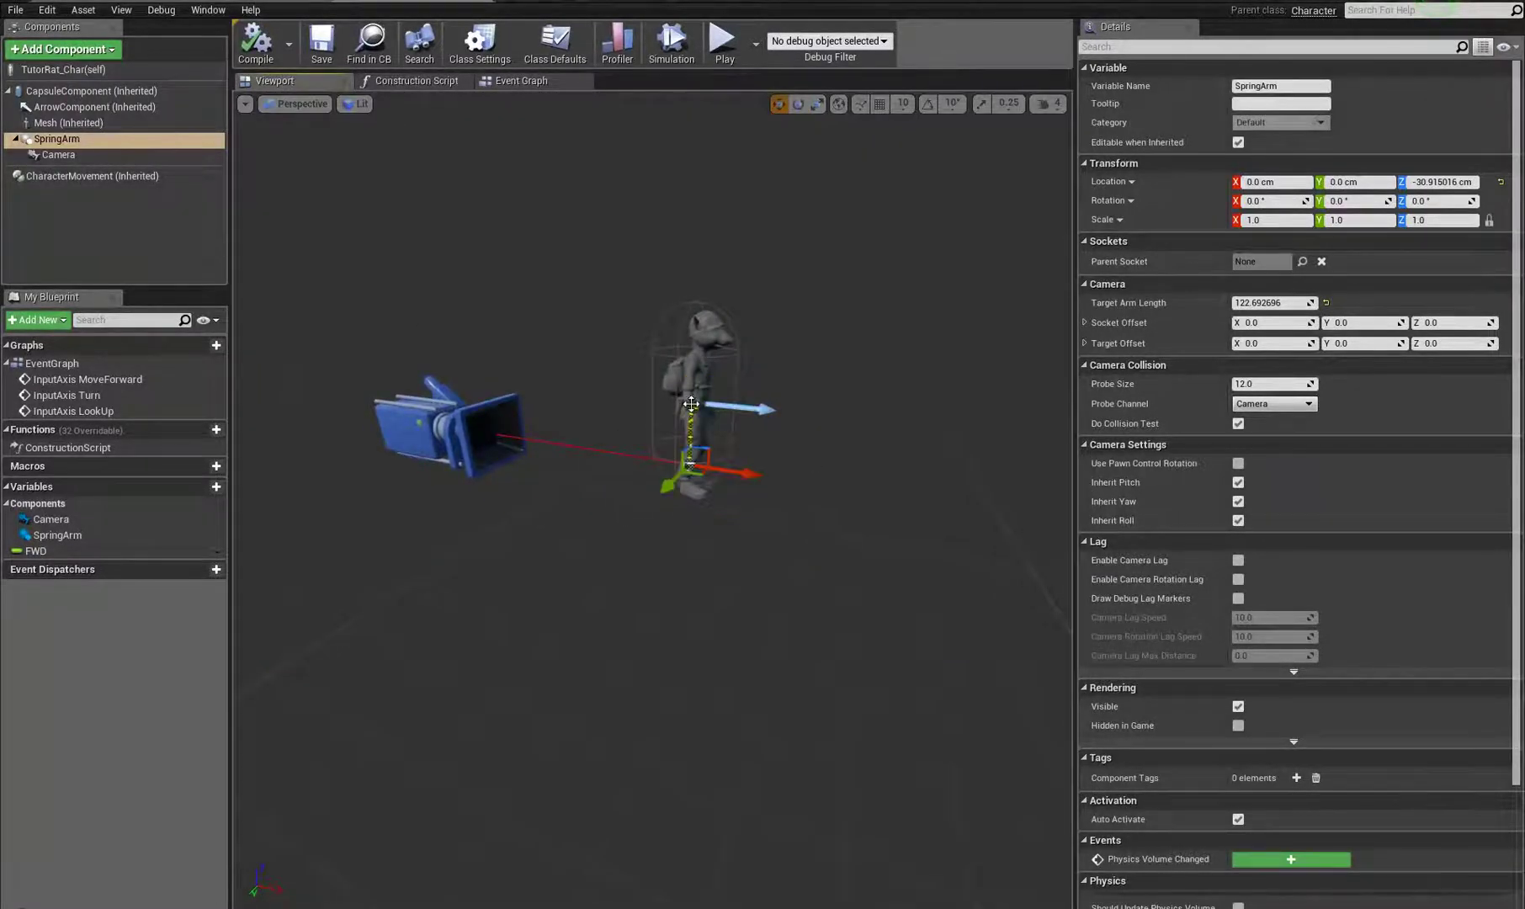
pyautogui.moveTo(801, 394); pyautogui.dragTo(17, 403, button='right')
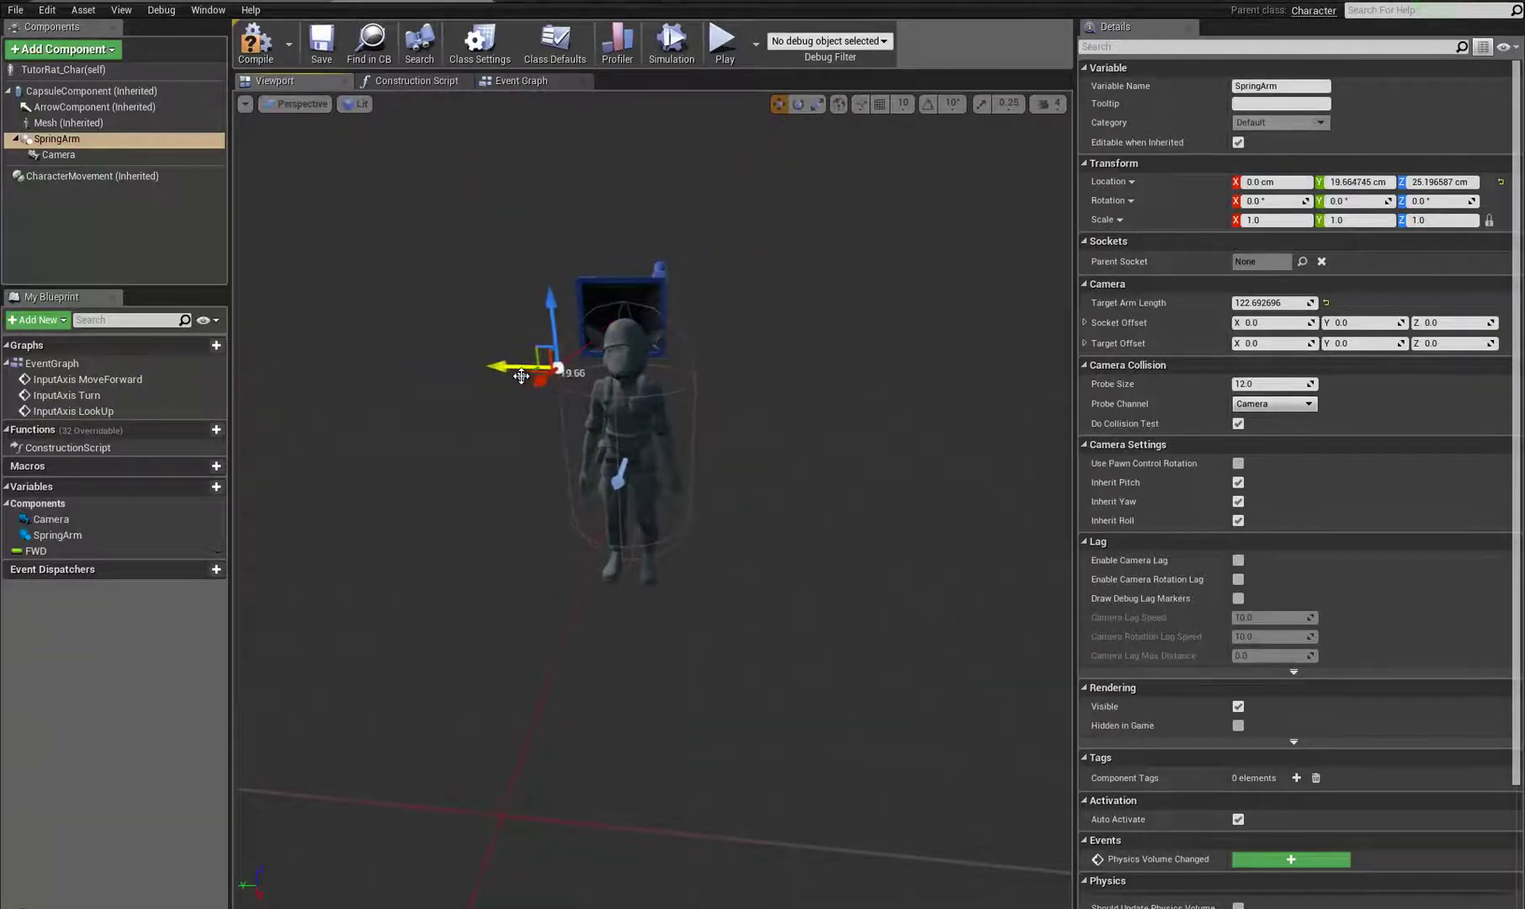
pyautogui.moveTo(533, 454); pyautogui.dragTo(694, 587, button='right')
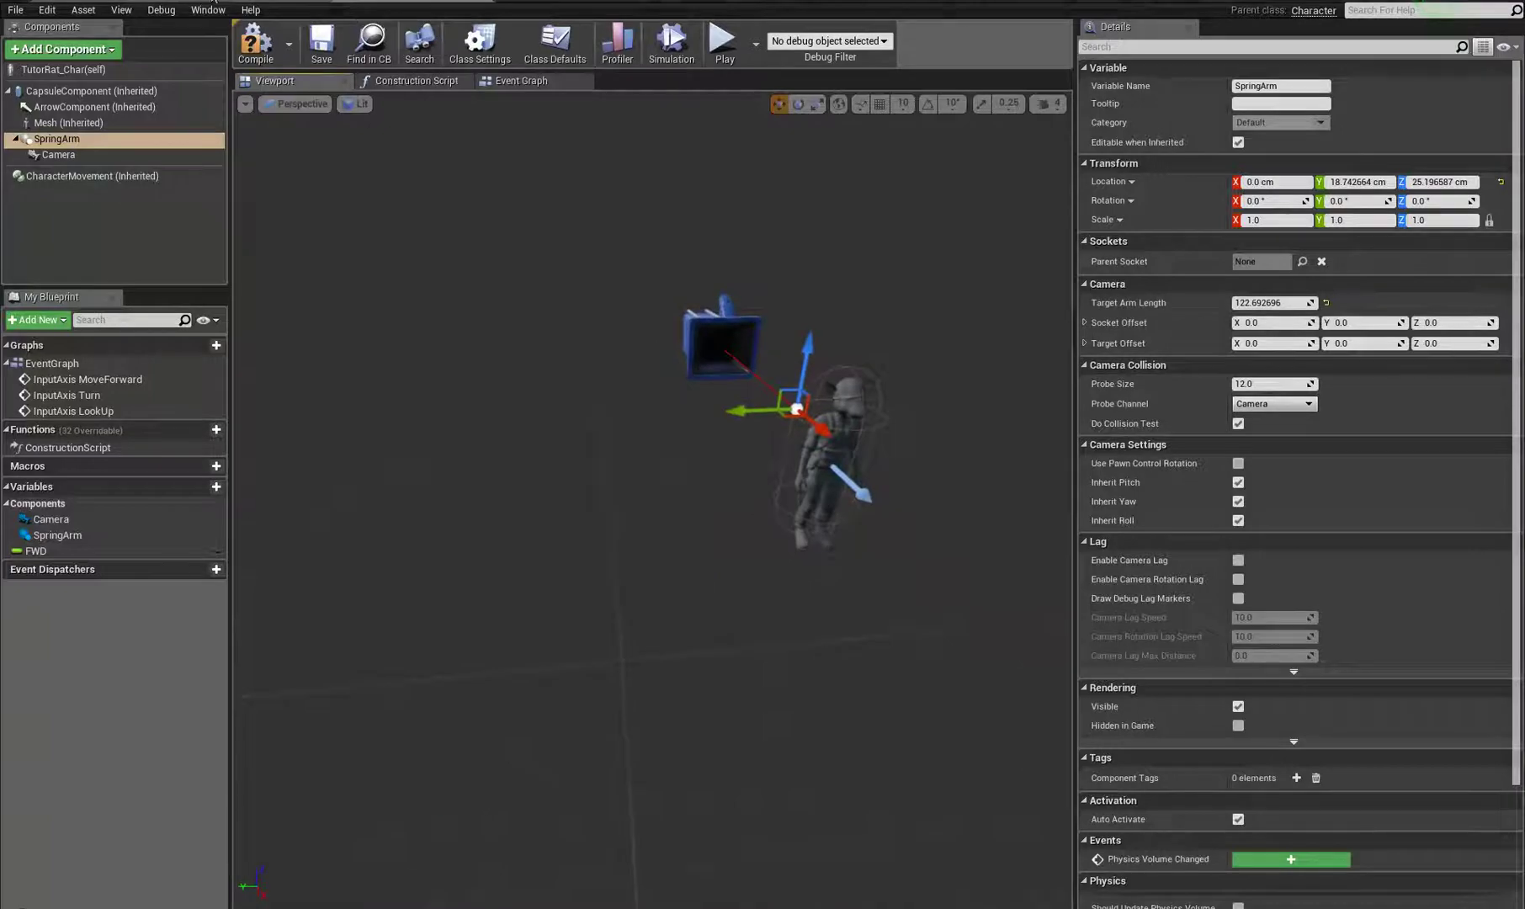
pyautogui.click(252, 47)
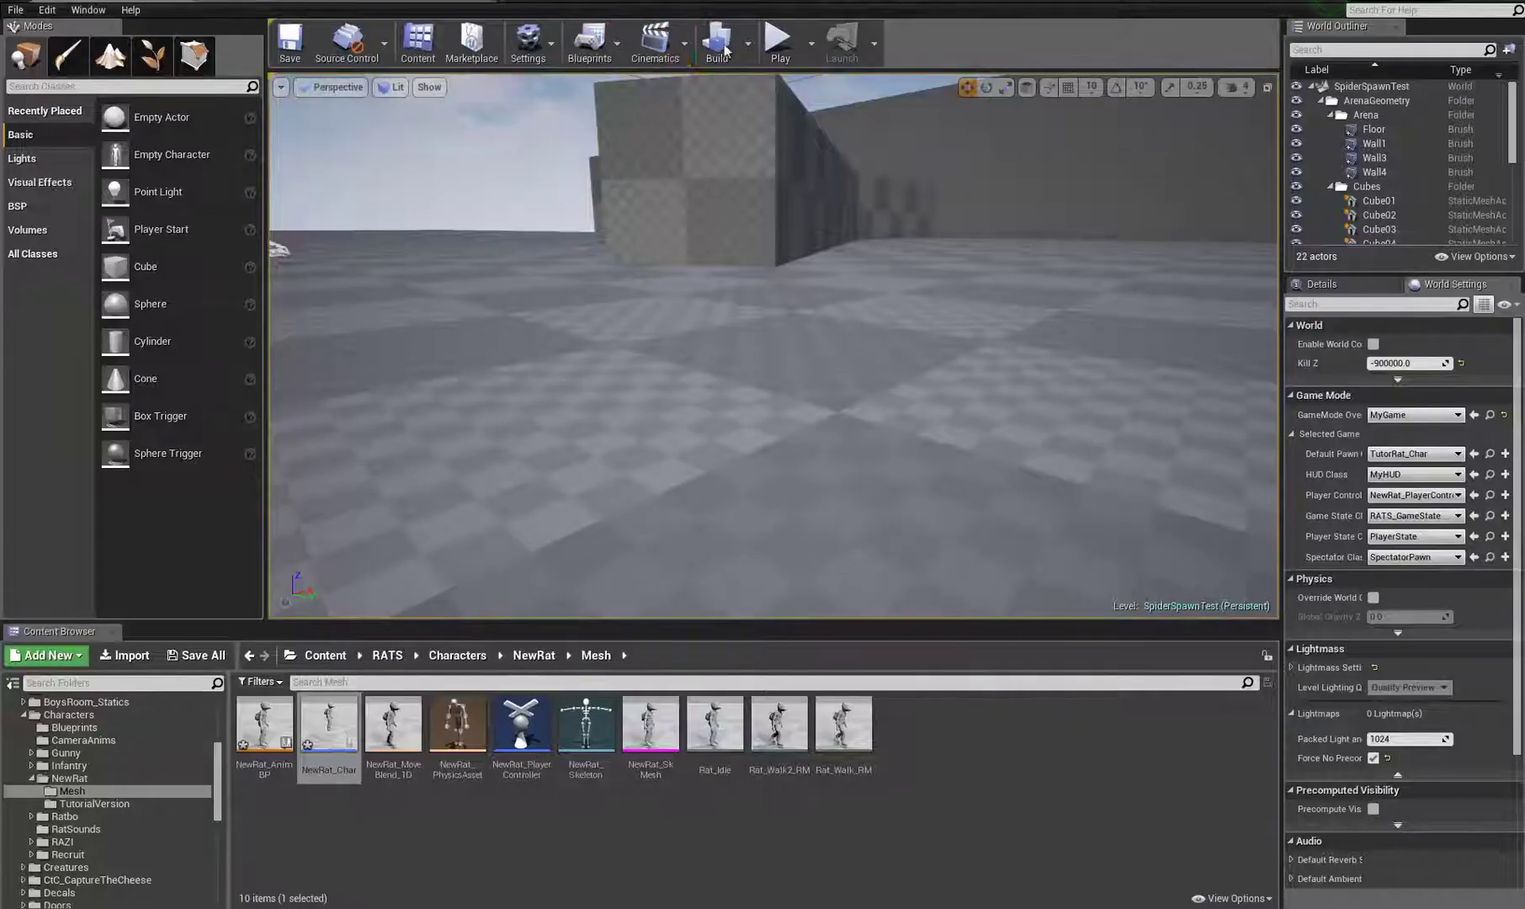
# Step: Play-test the over-the-shoulder camera by walking the character forward through the arena, and end the session
pyautogui.click(774, 42)
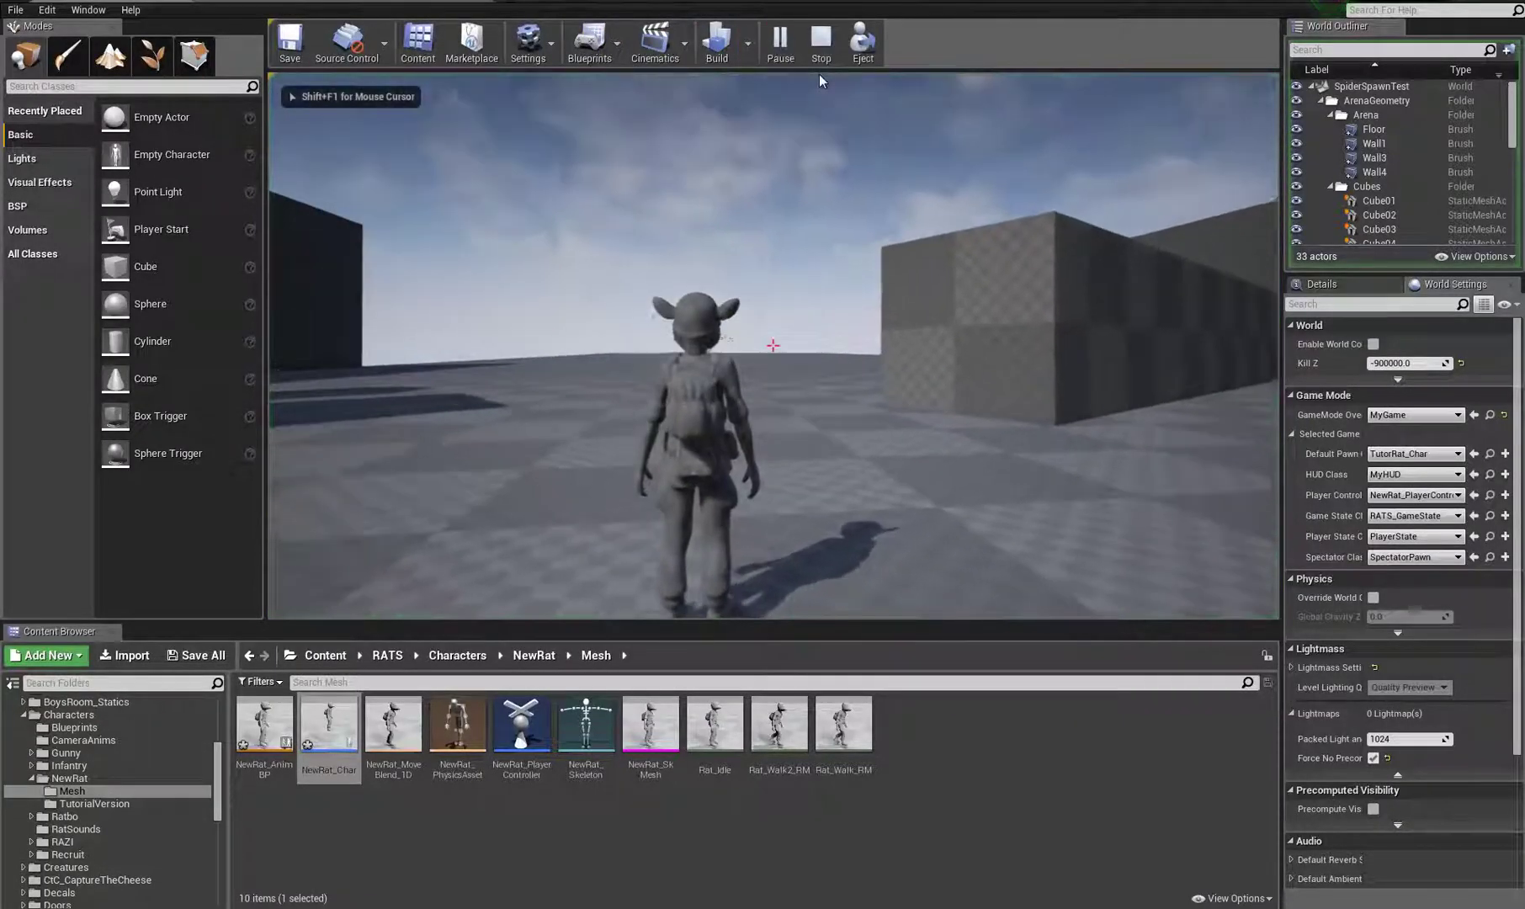
pyautogui.press('w')
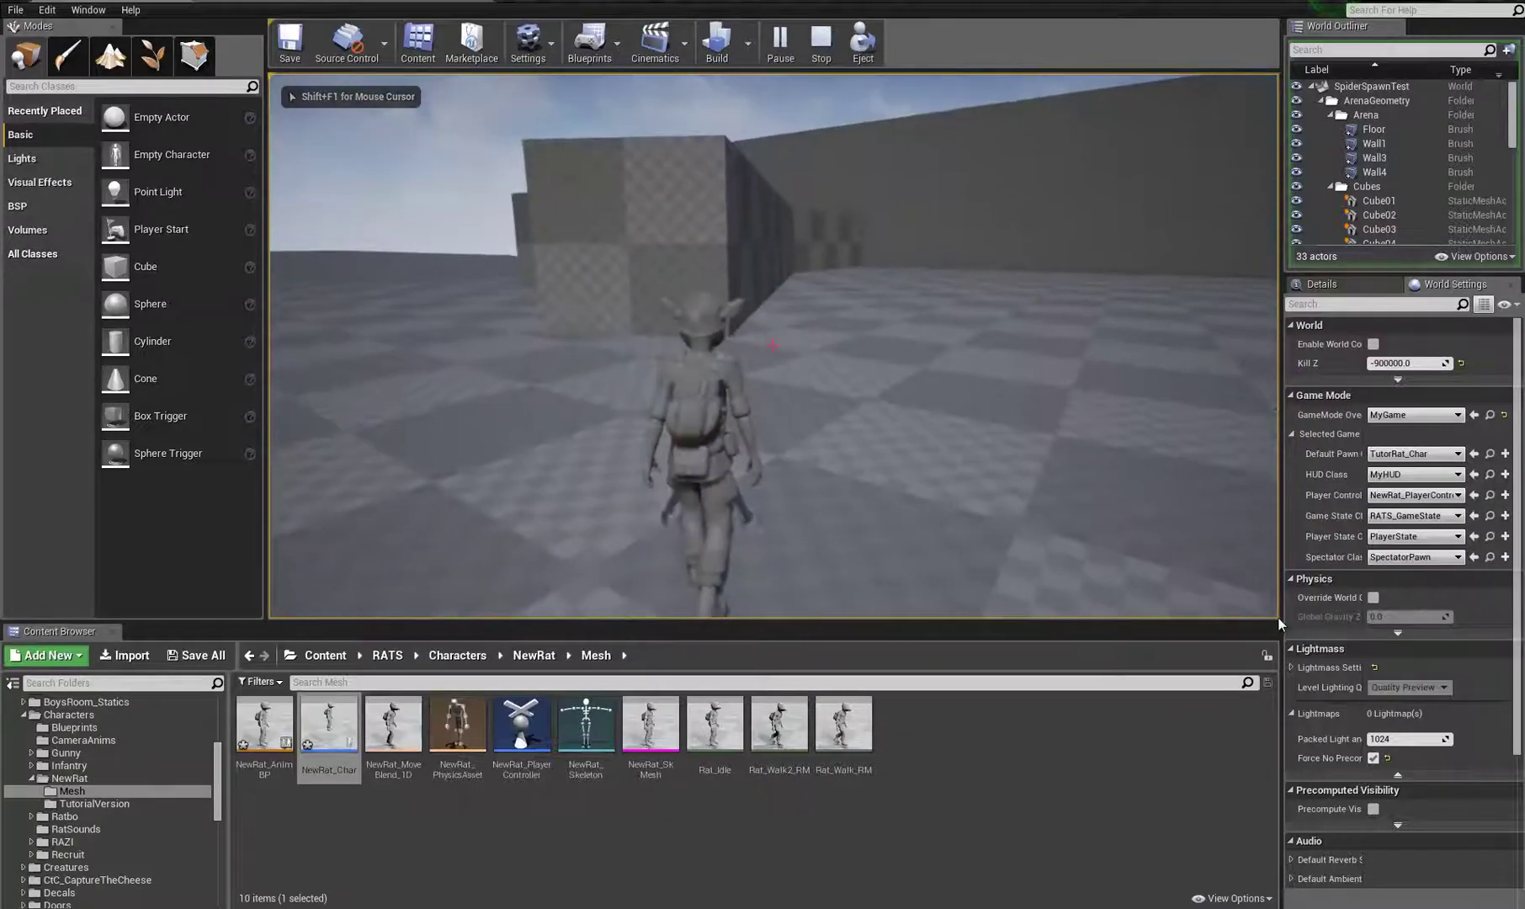
pyautogui.press('w')
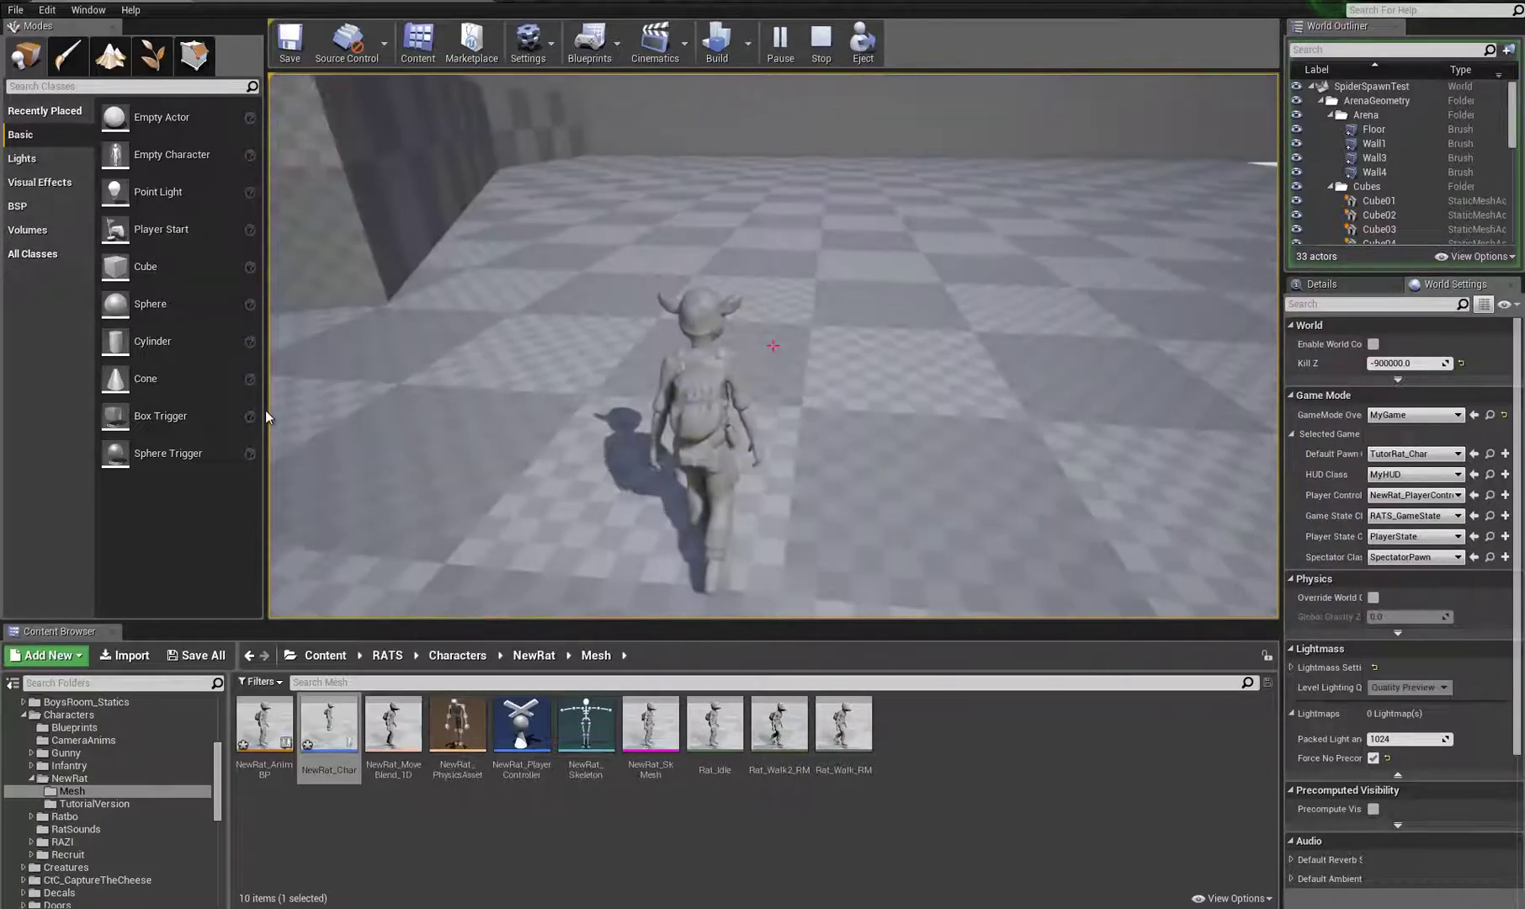
pyautogui.press('Escape')
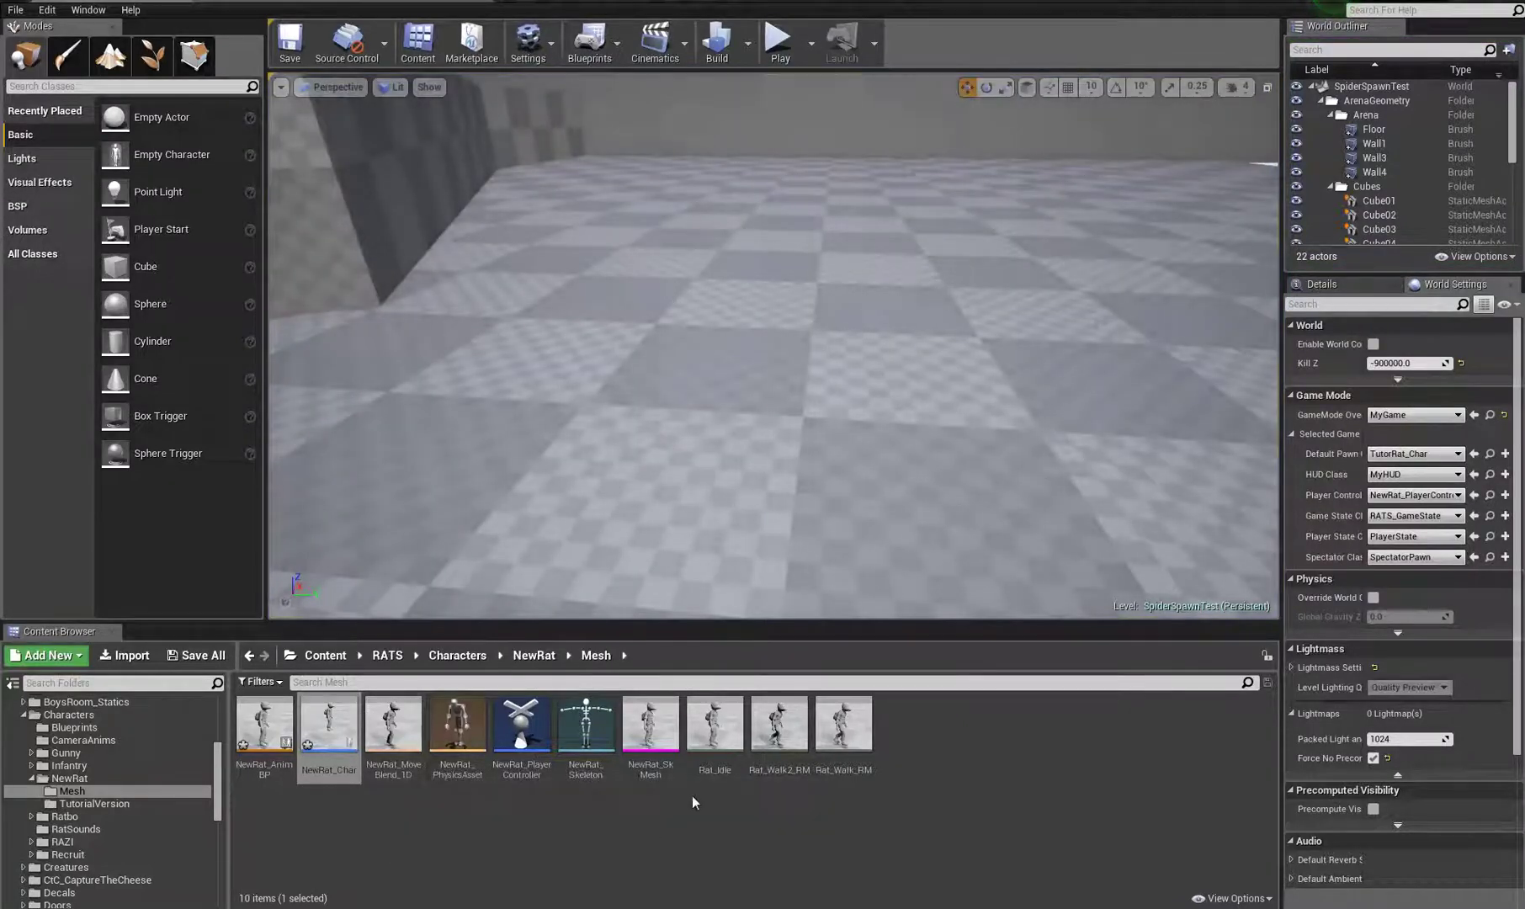
# Step: Open the TR_Walk animation from the TutorialVersion folder, set its Rate Scale to 2.0, and save it
pyautogui.click(93, 804)
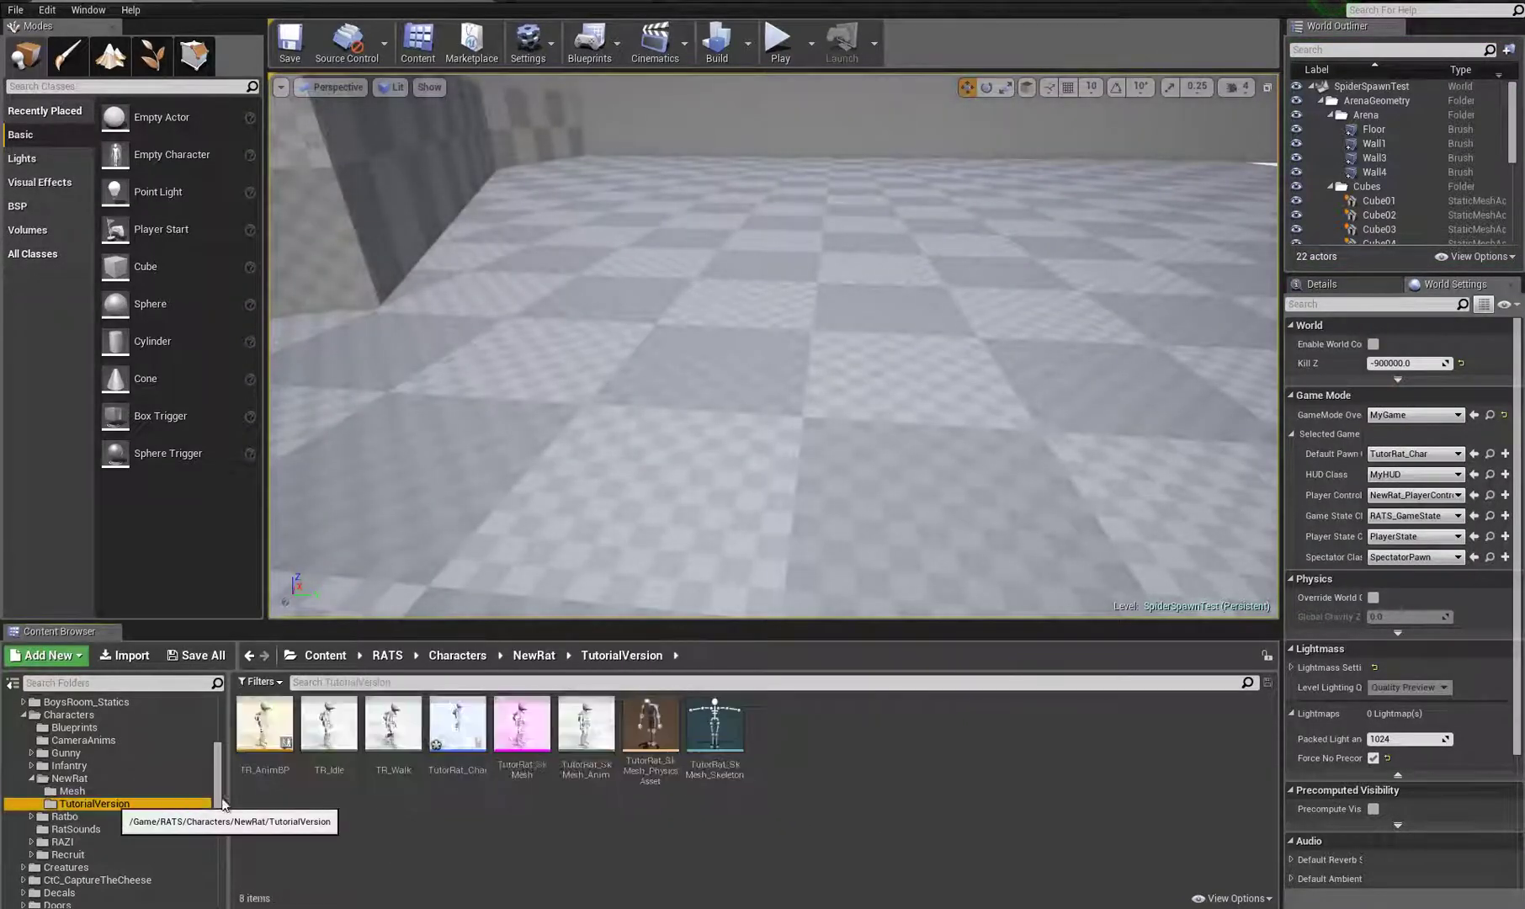
pyautogui.doubleClick(394, 725)
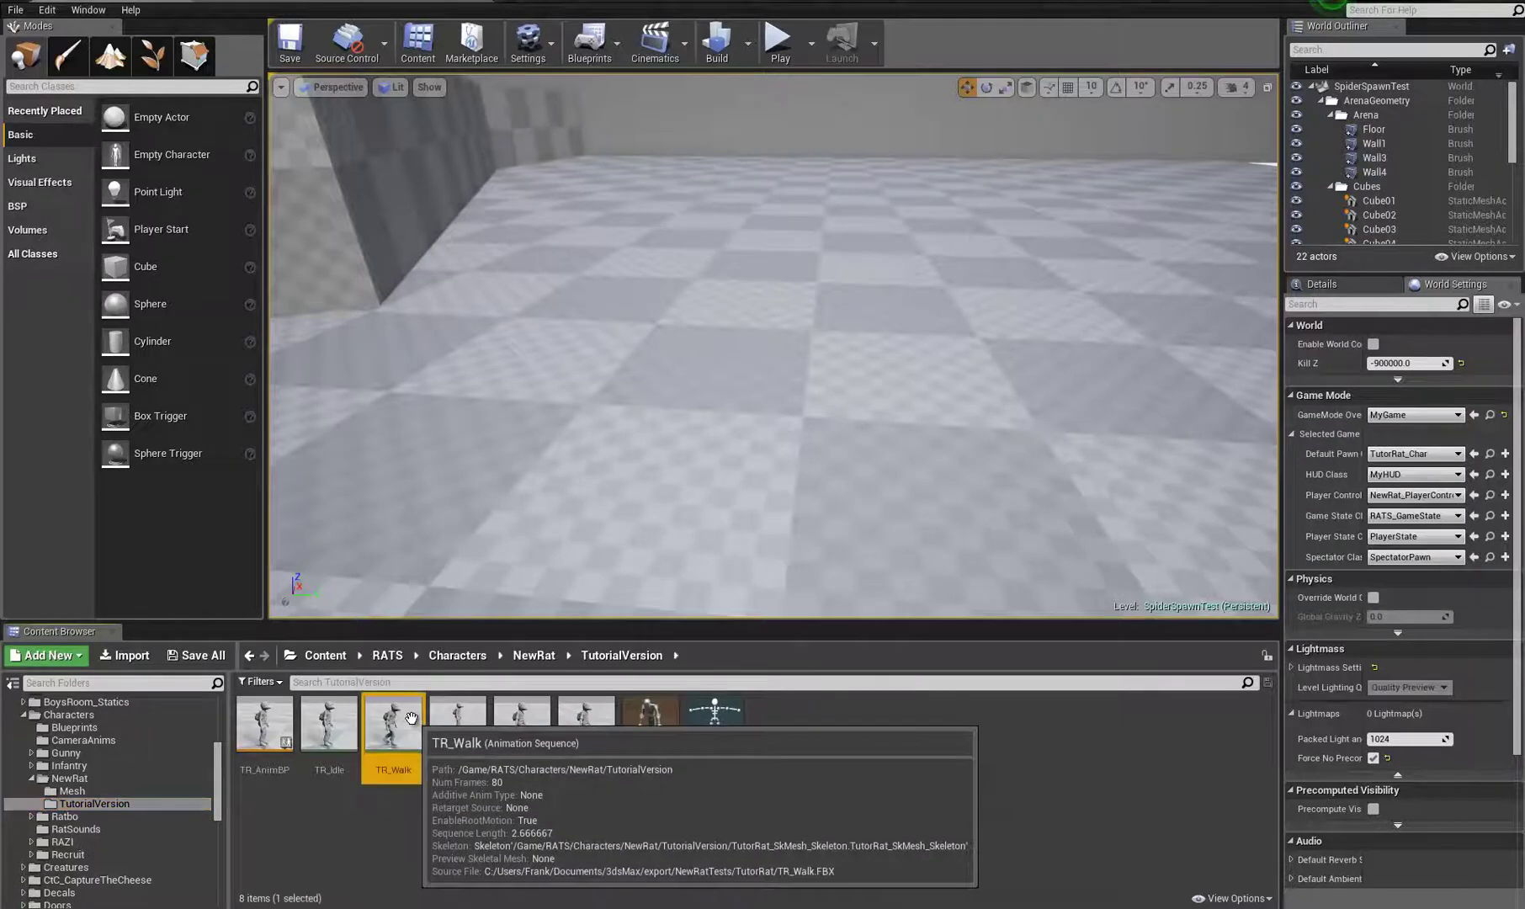
pyautogui.click(183, 605)
pyautogui.write('2')
pyautogui.press('Tab')
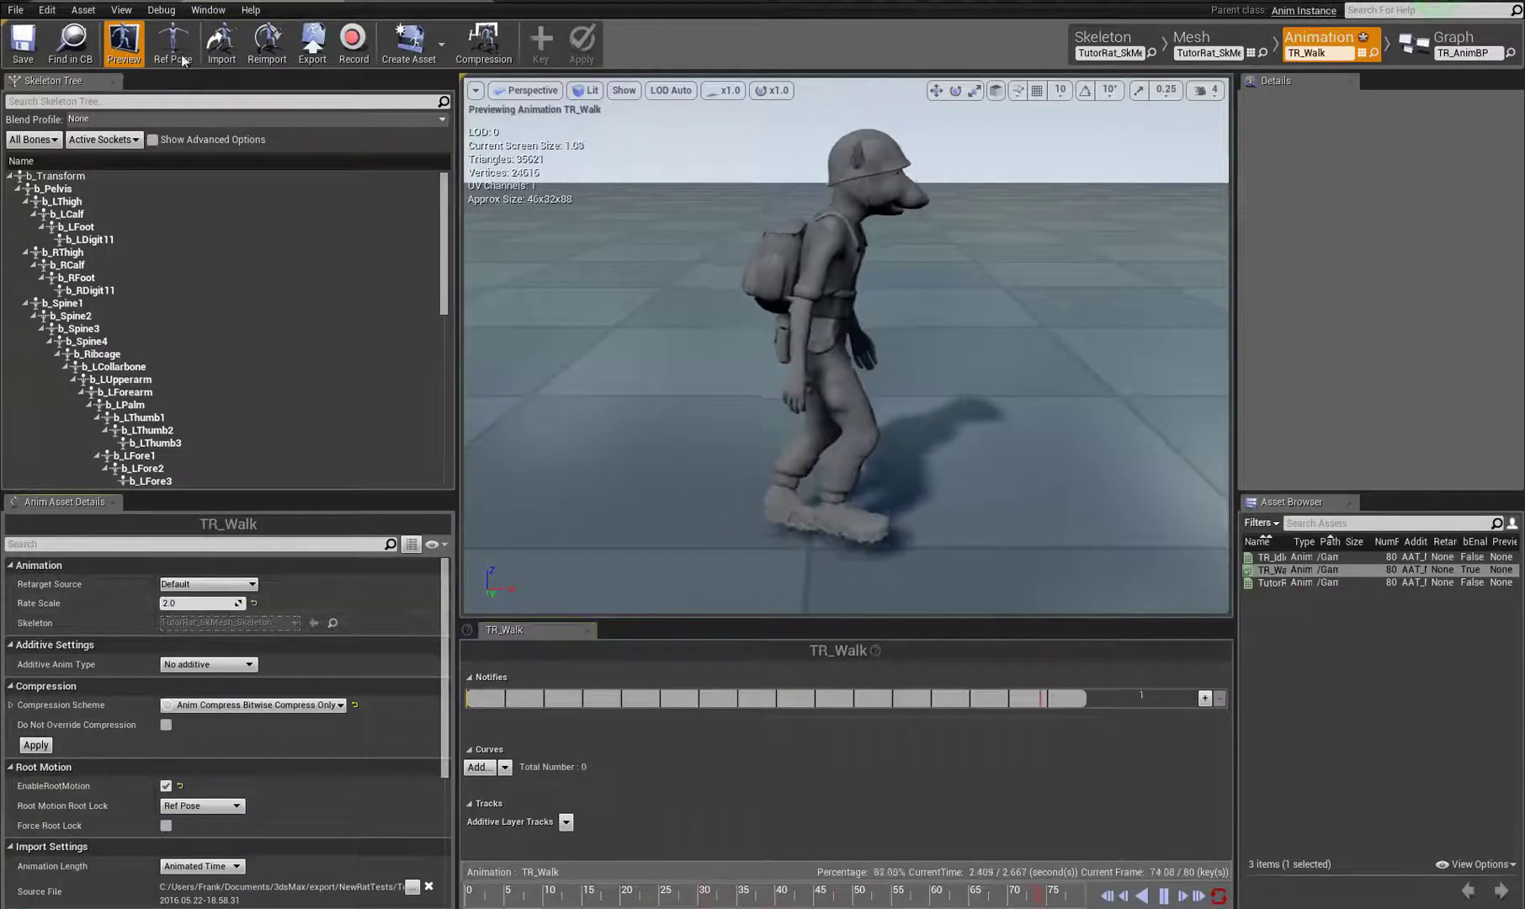
pyautogui.click(24, 42)
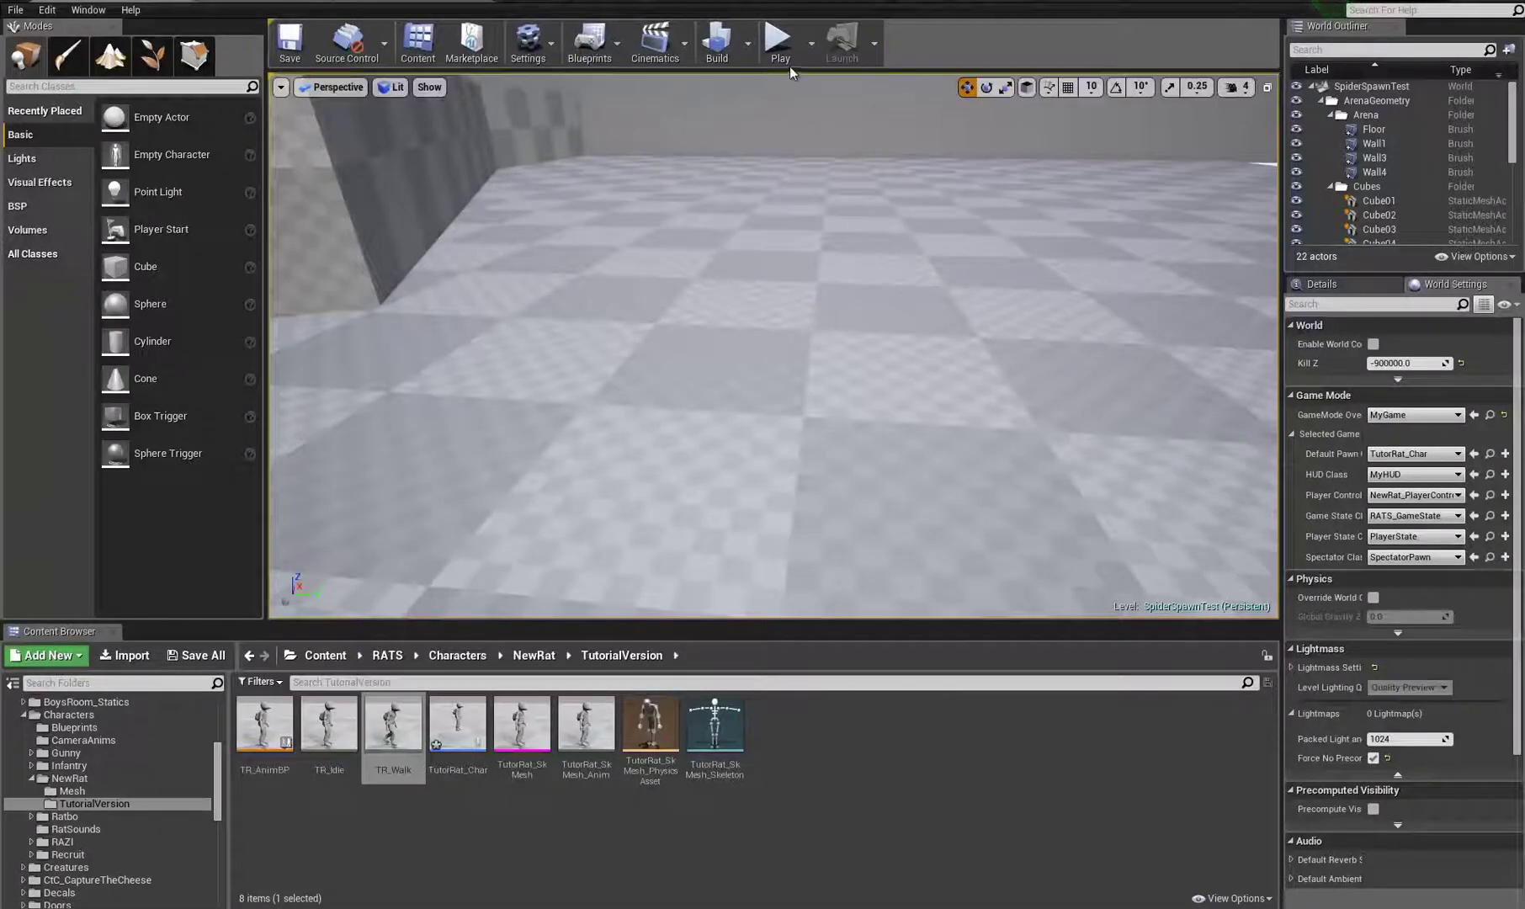
# Step: Play-test the faster walk by steering the character around the arena's walls and cubes with the camera
pyautogui.click(775, 51)
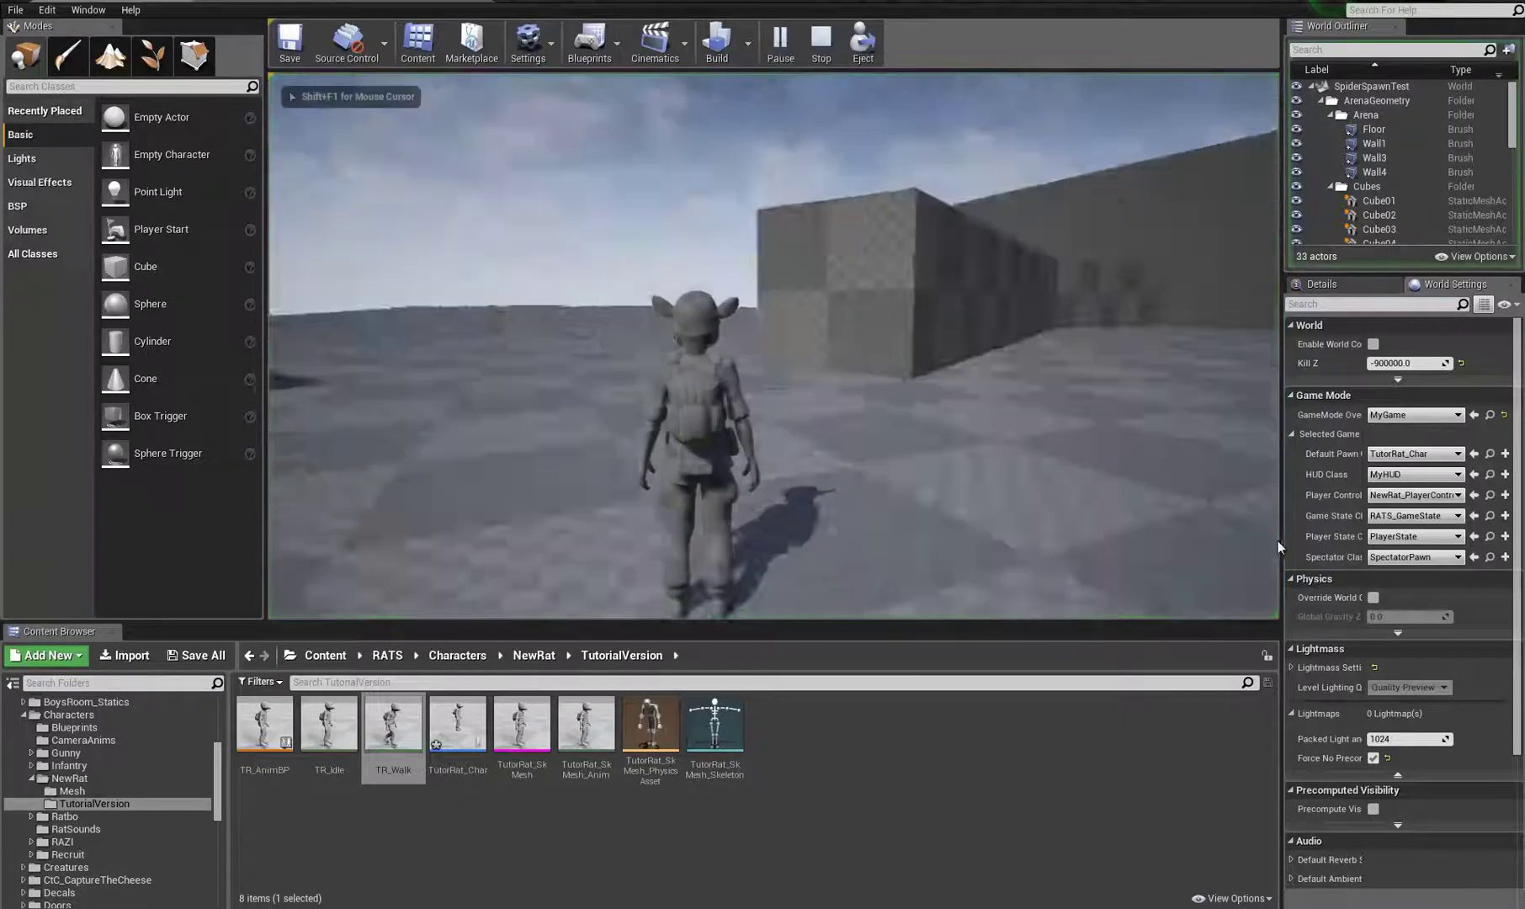
pyautogui.press('w')
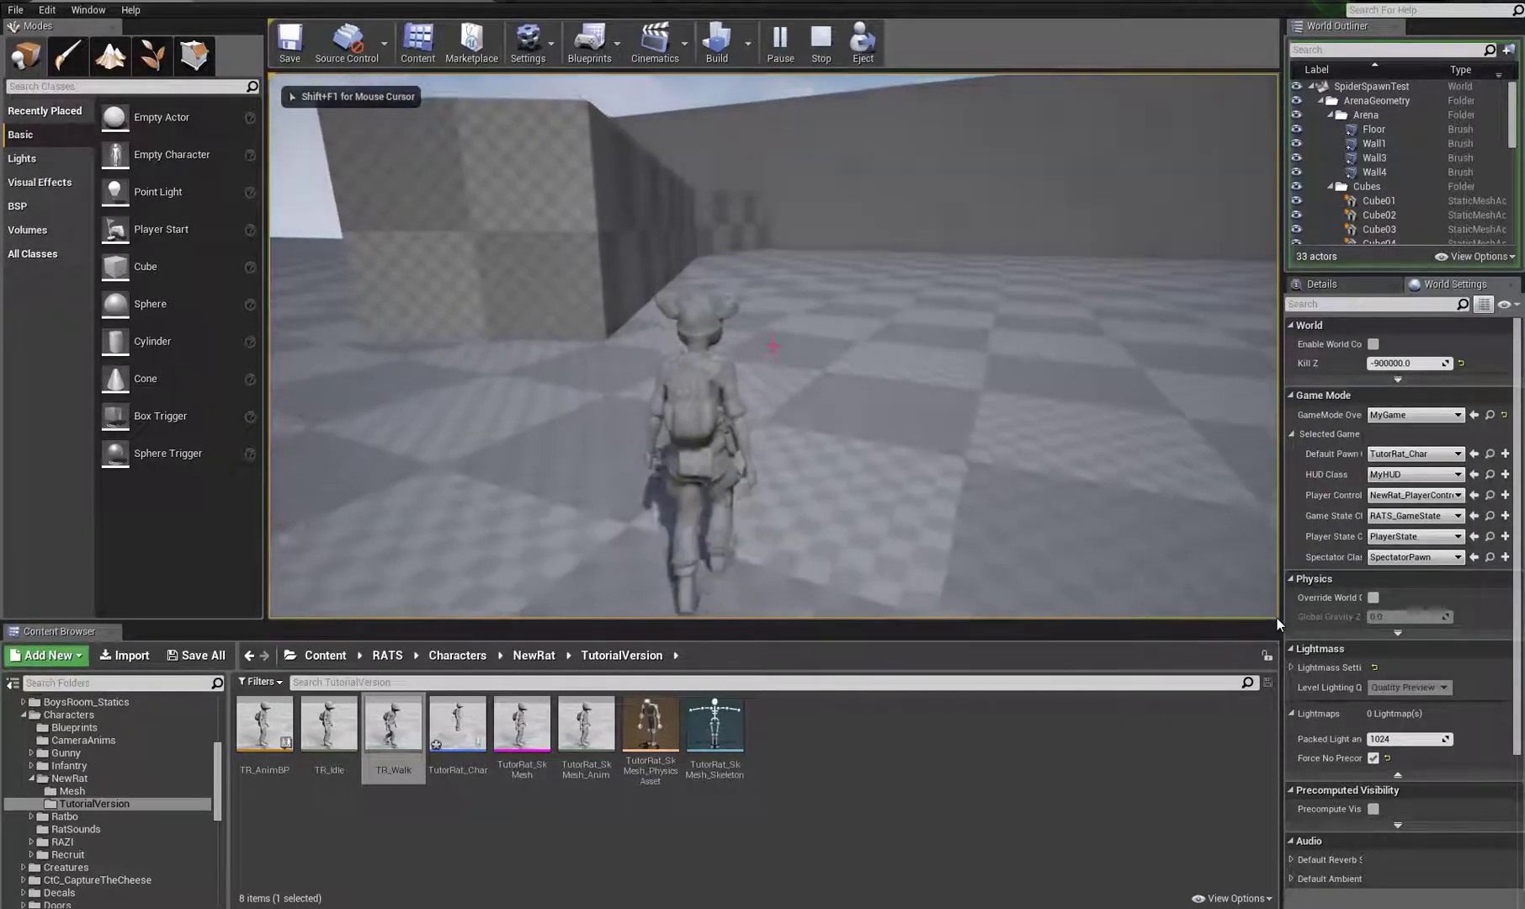
pyautogui.press('w')
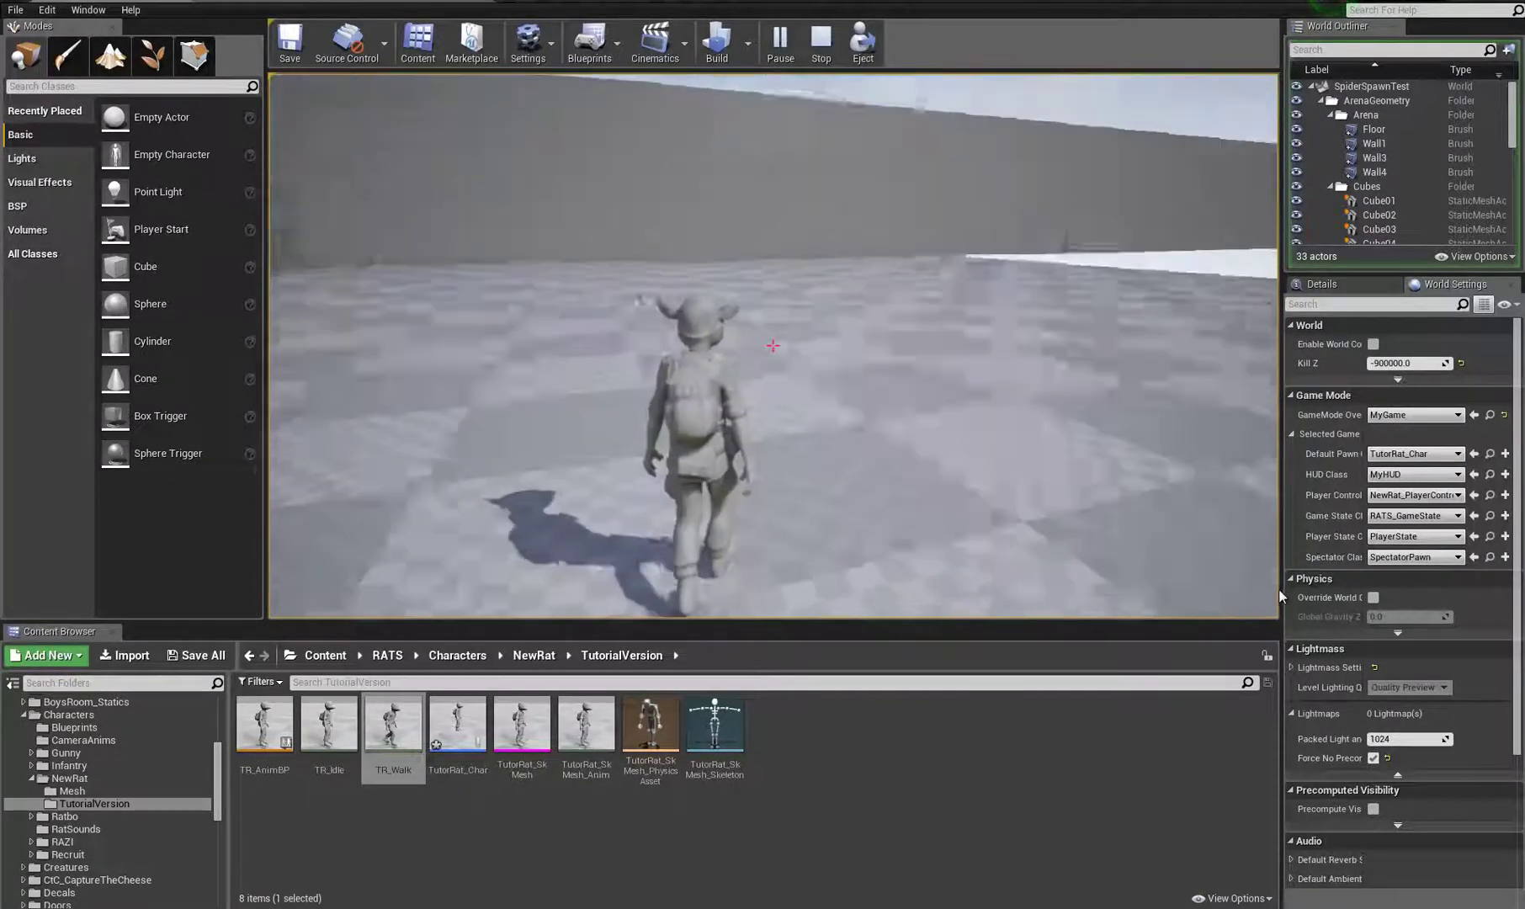
pyautogui.press('w')
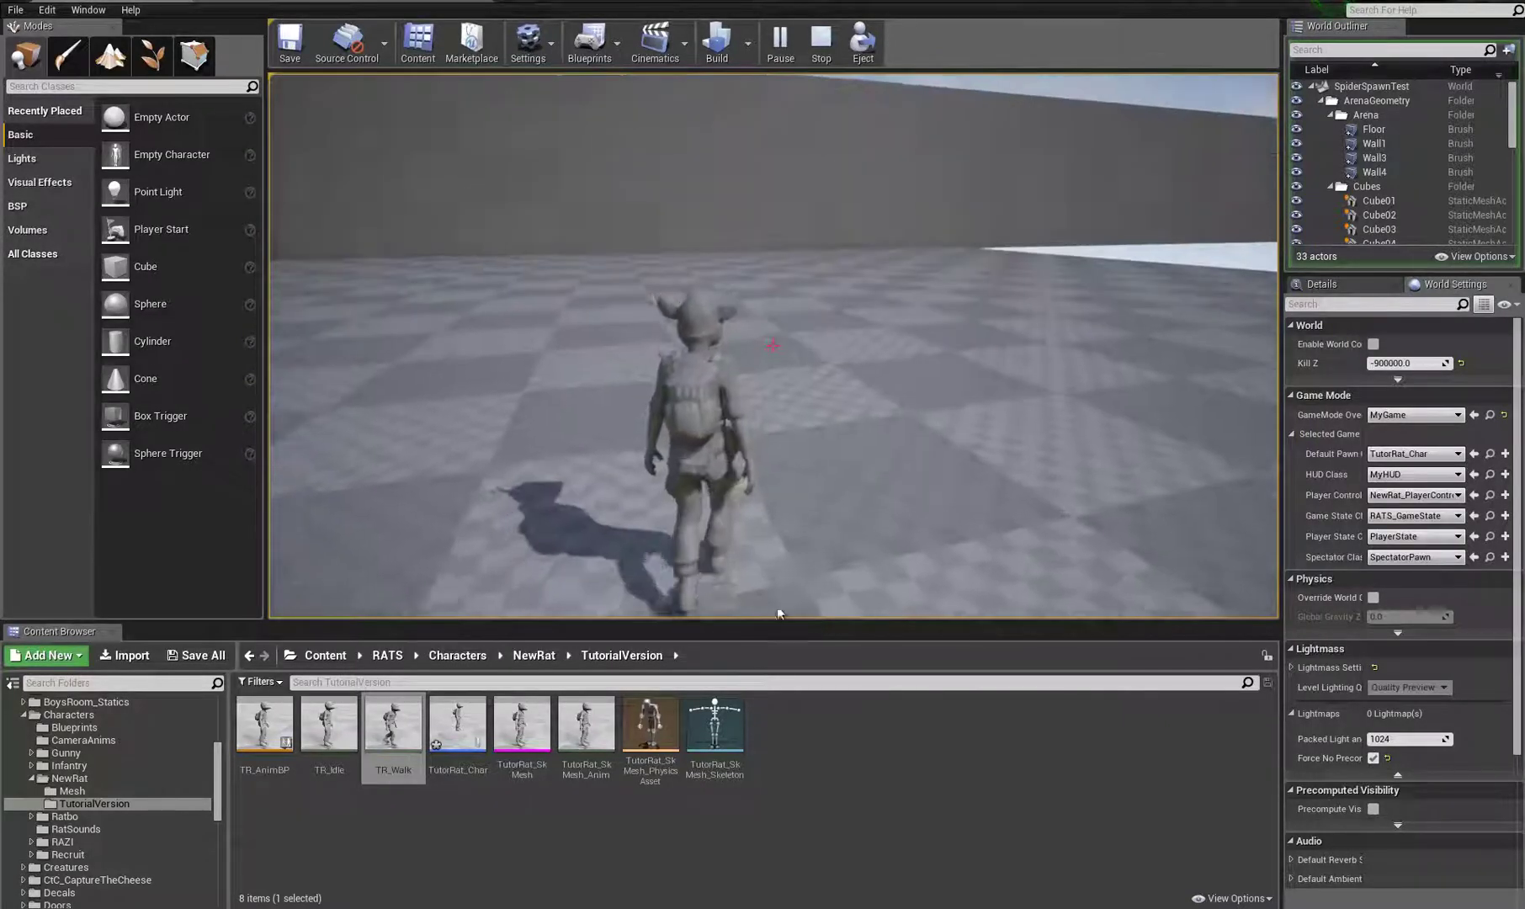
pyautogui.press('w')
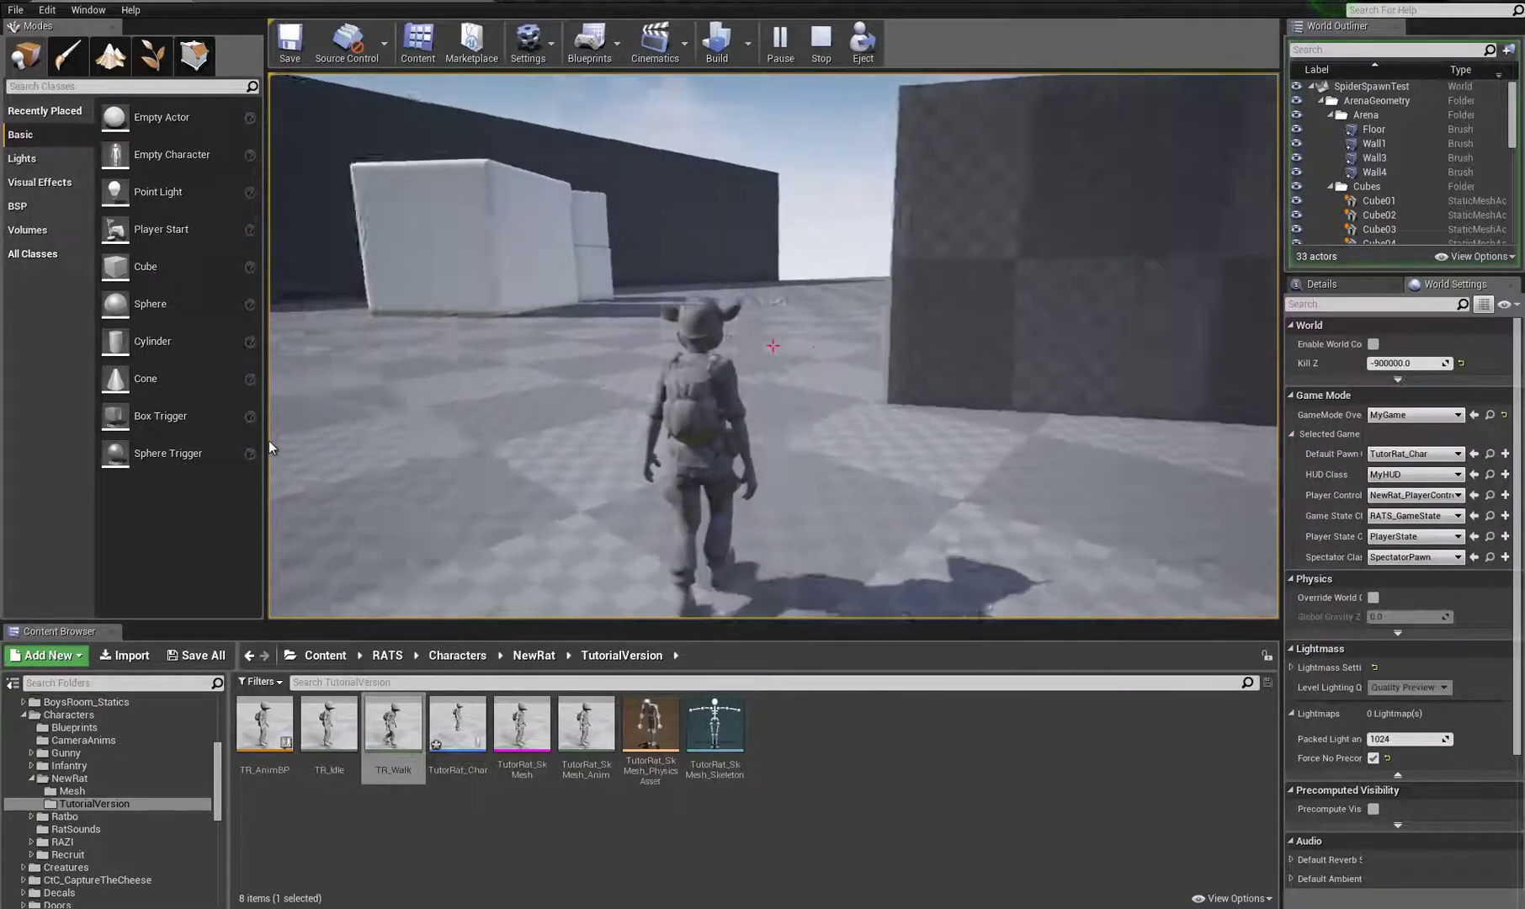
pyautogui.press('w')
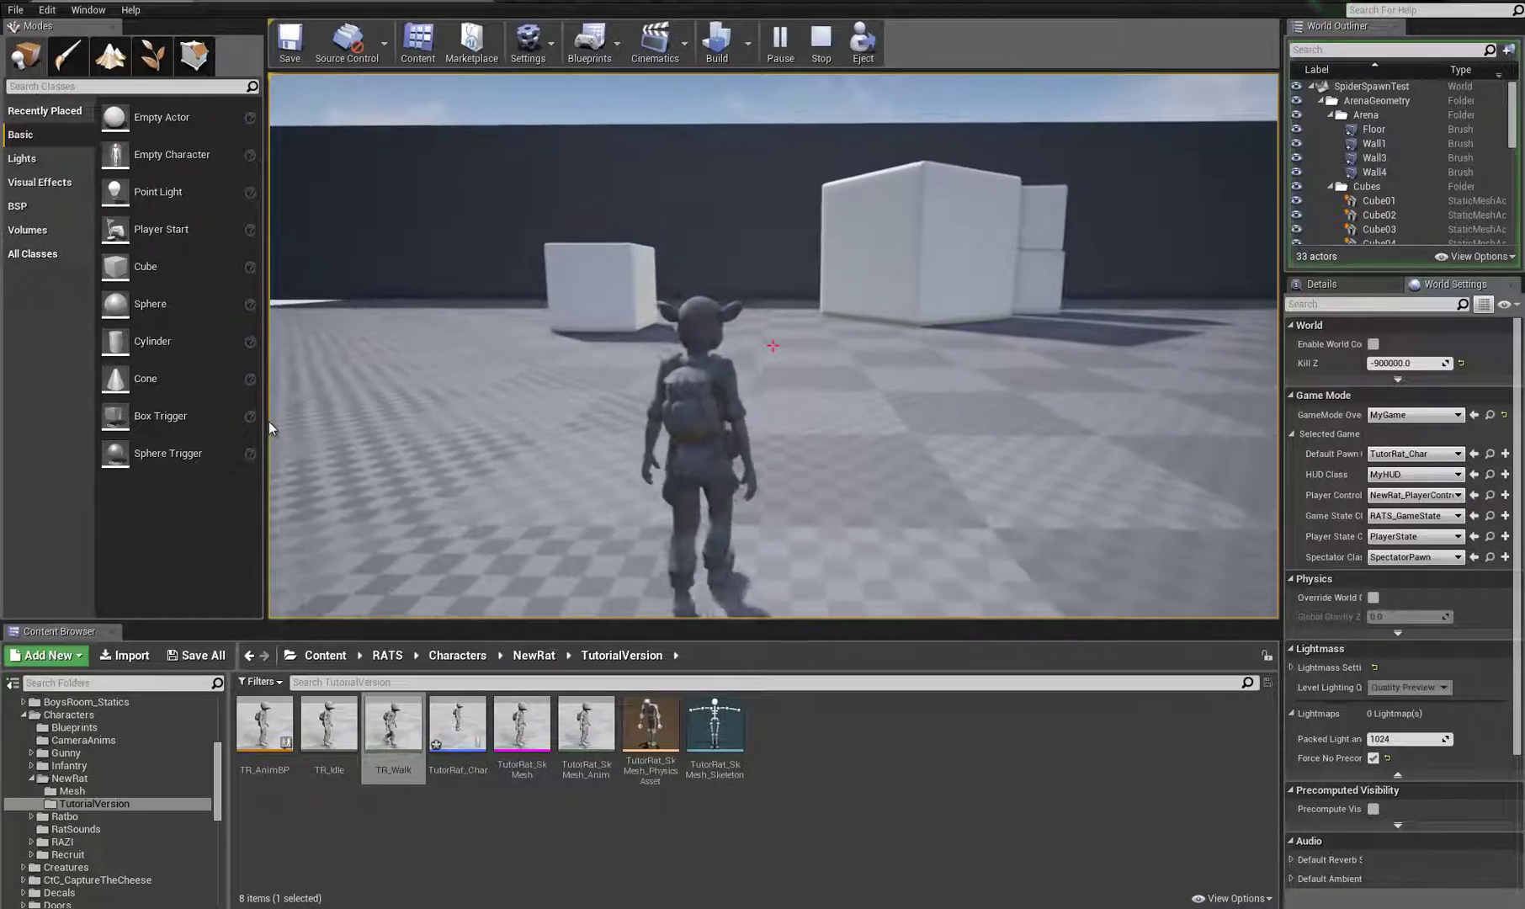
pyautogui.press('w')
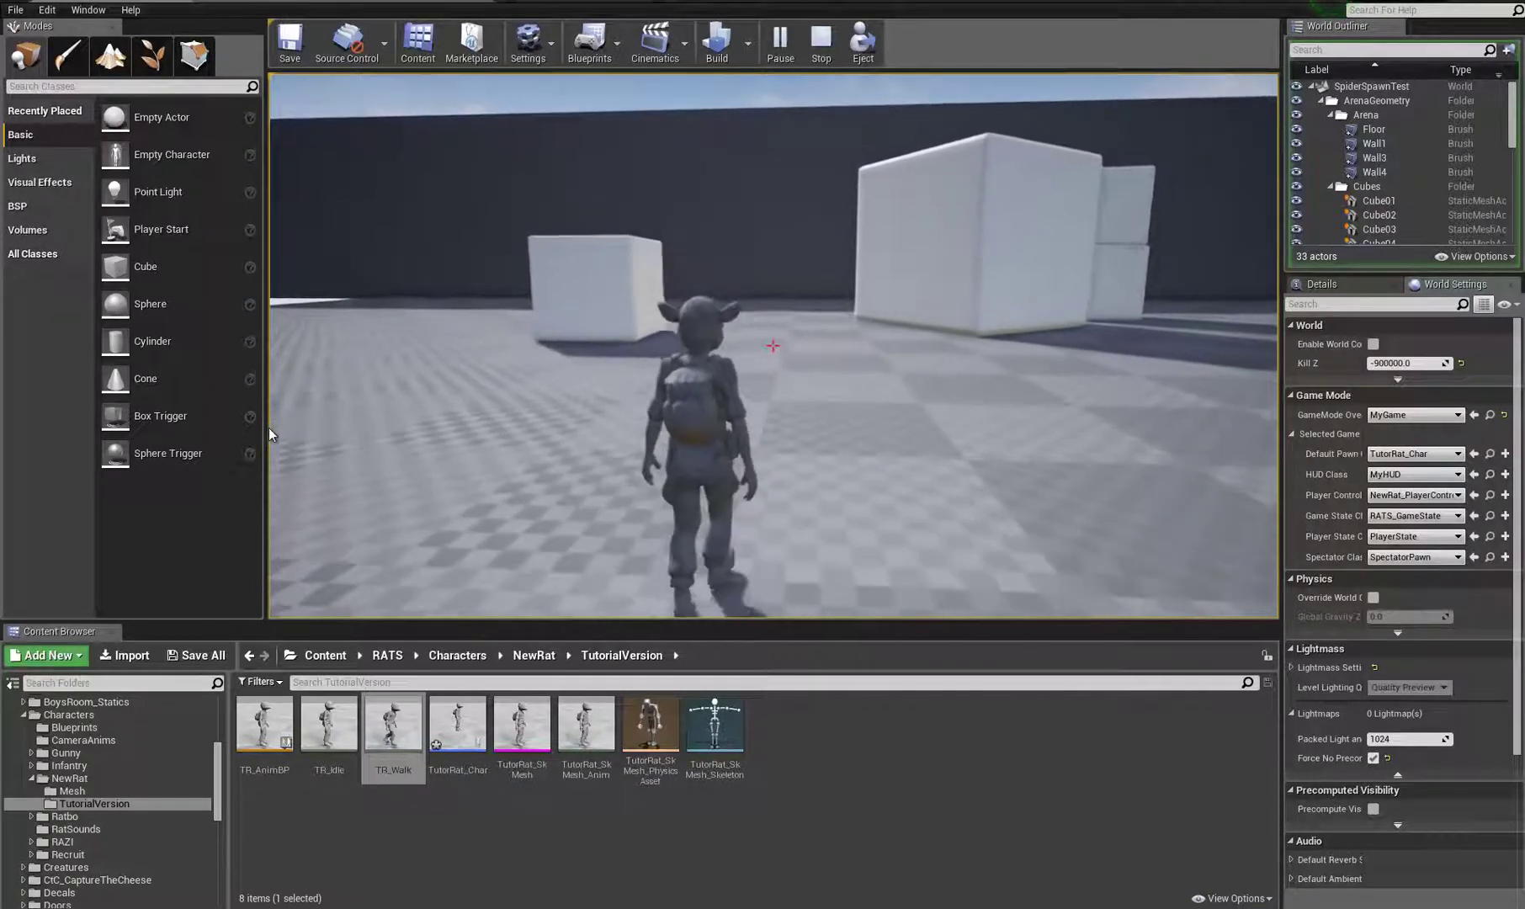
pyautogui.press('w')
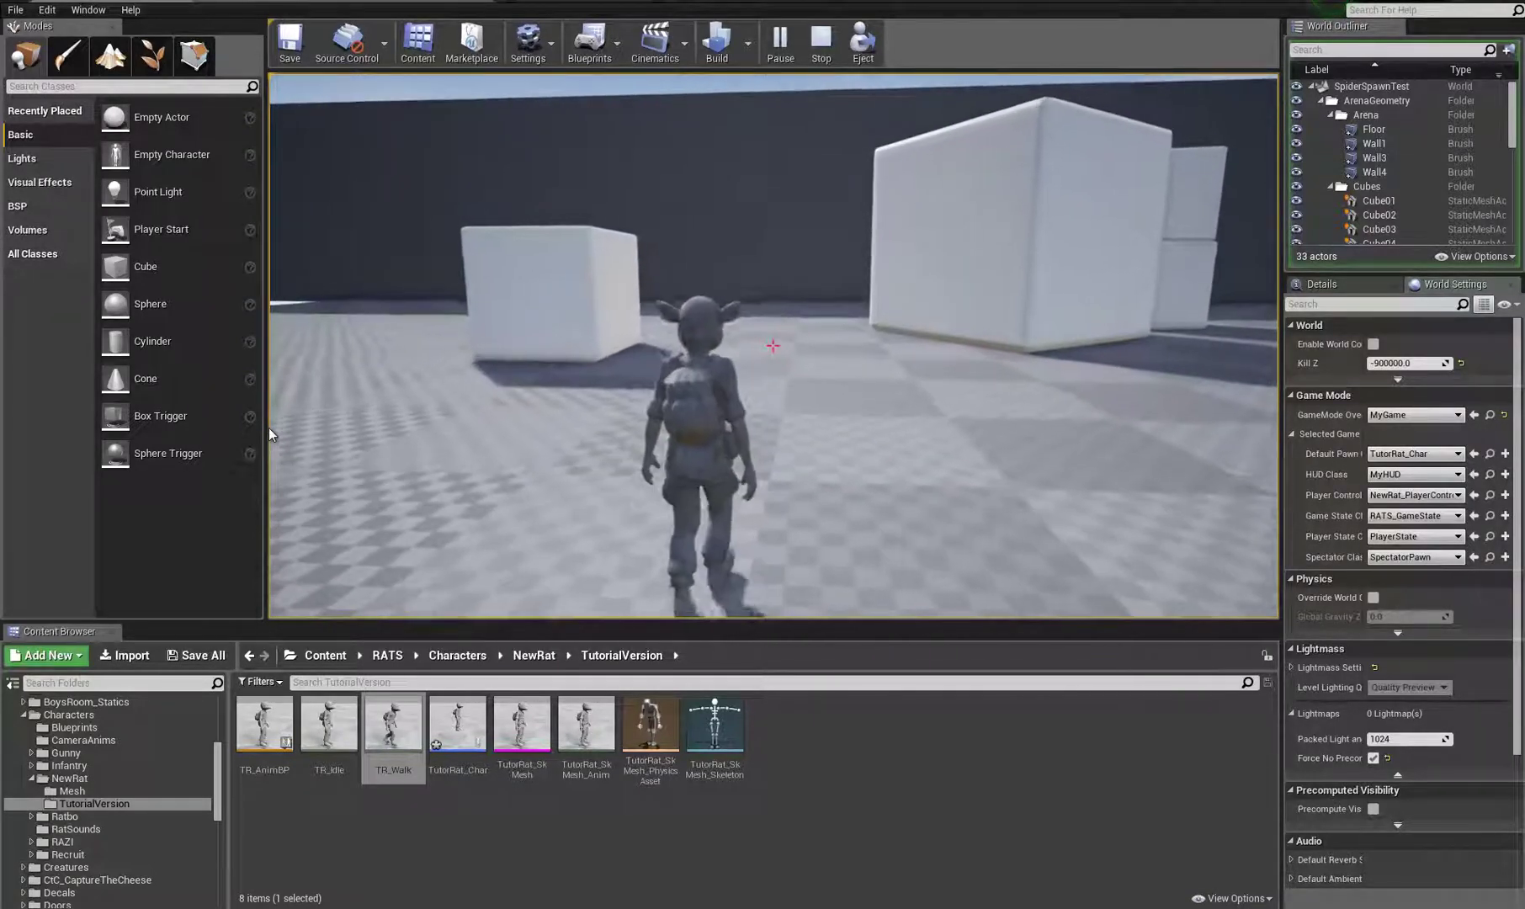
pyautogui.press('w')
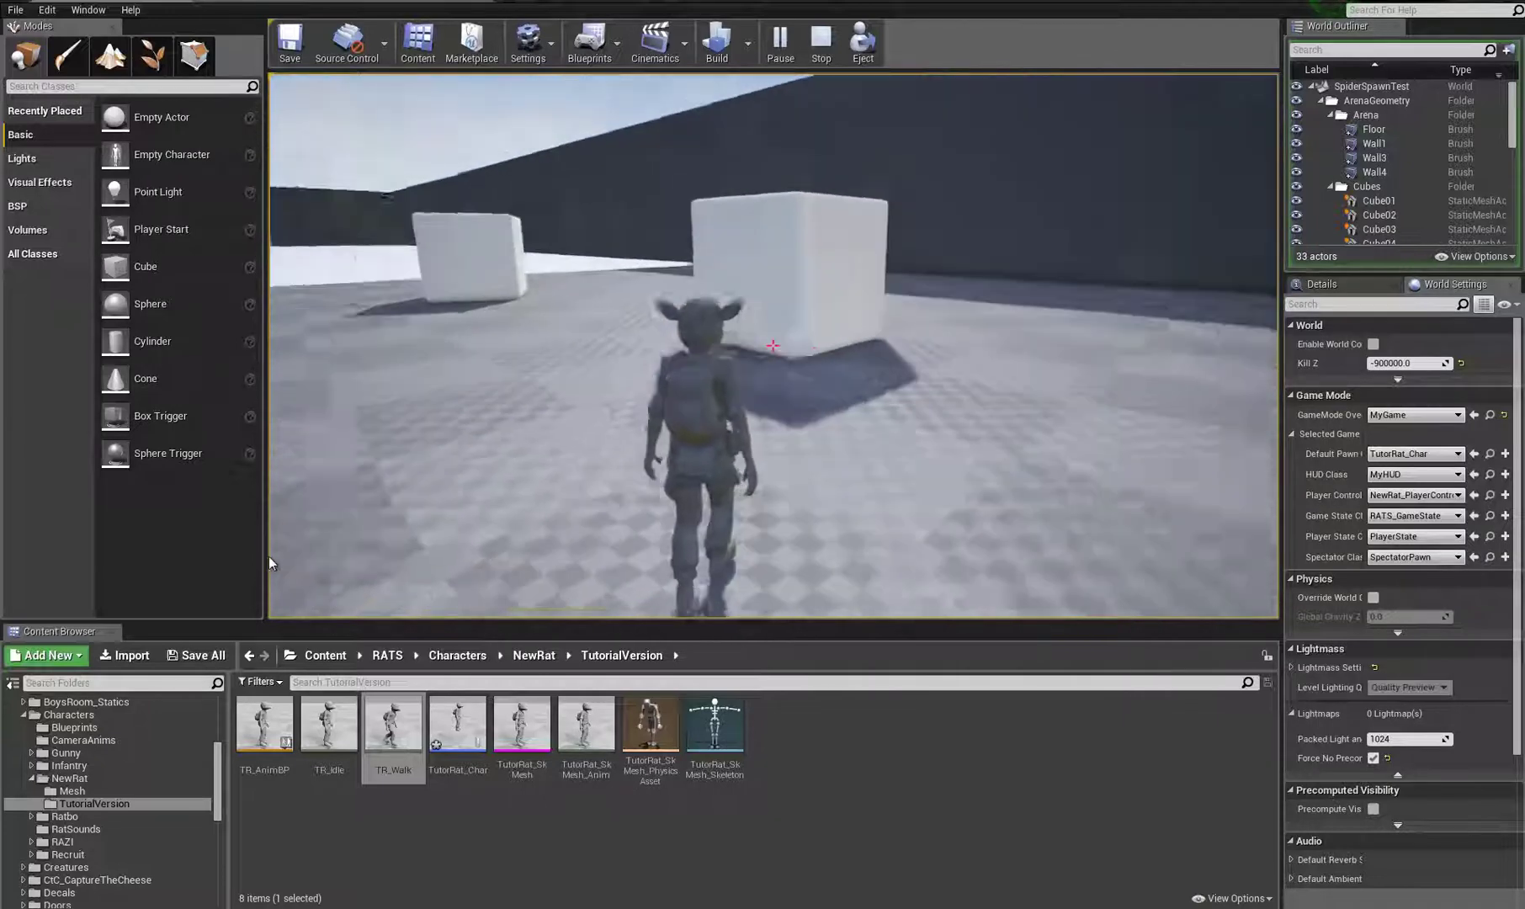
pyautogui.press('w')
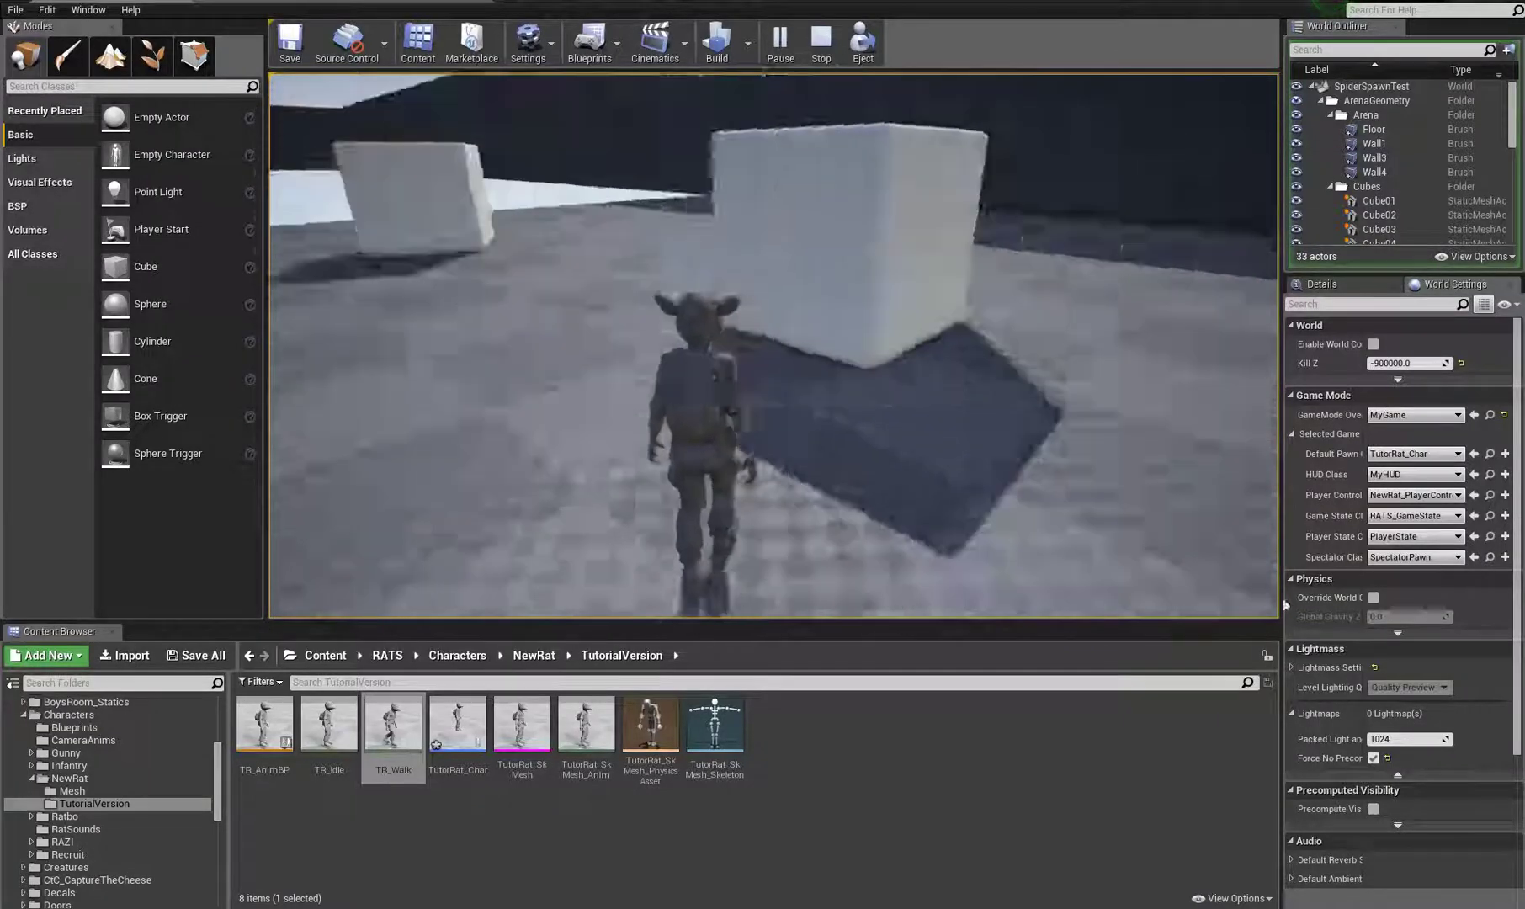
pyautogui.press('w')
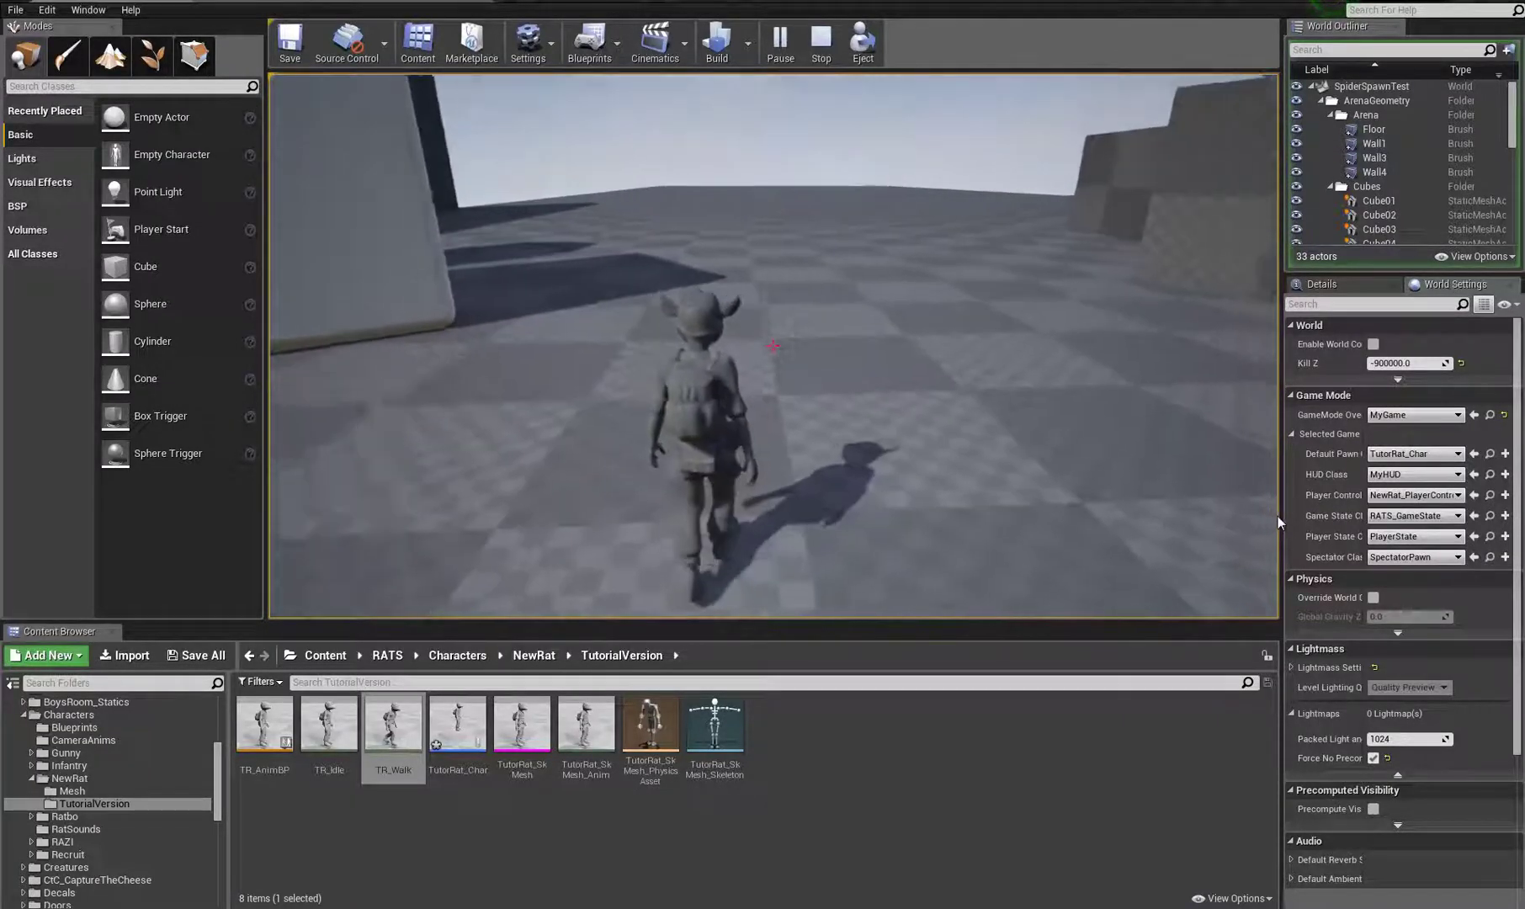
pyautogui.press('w')
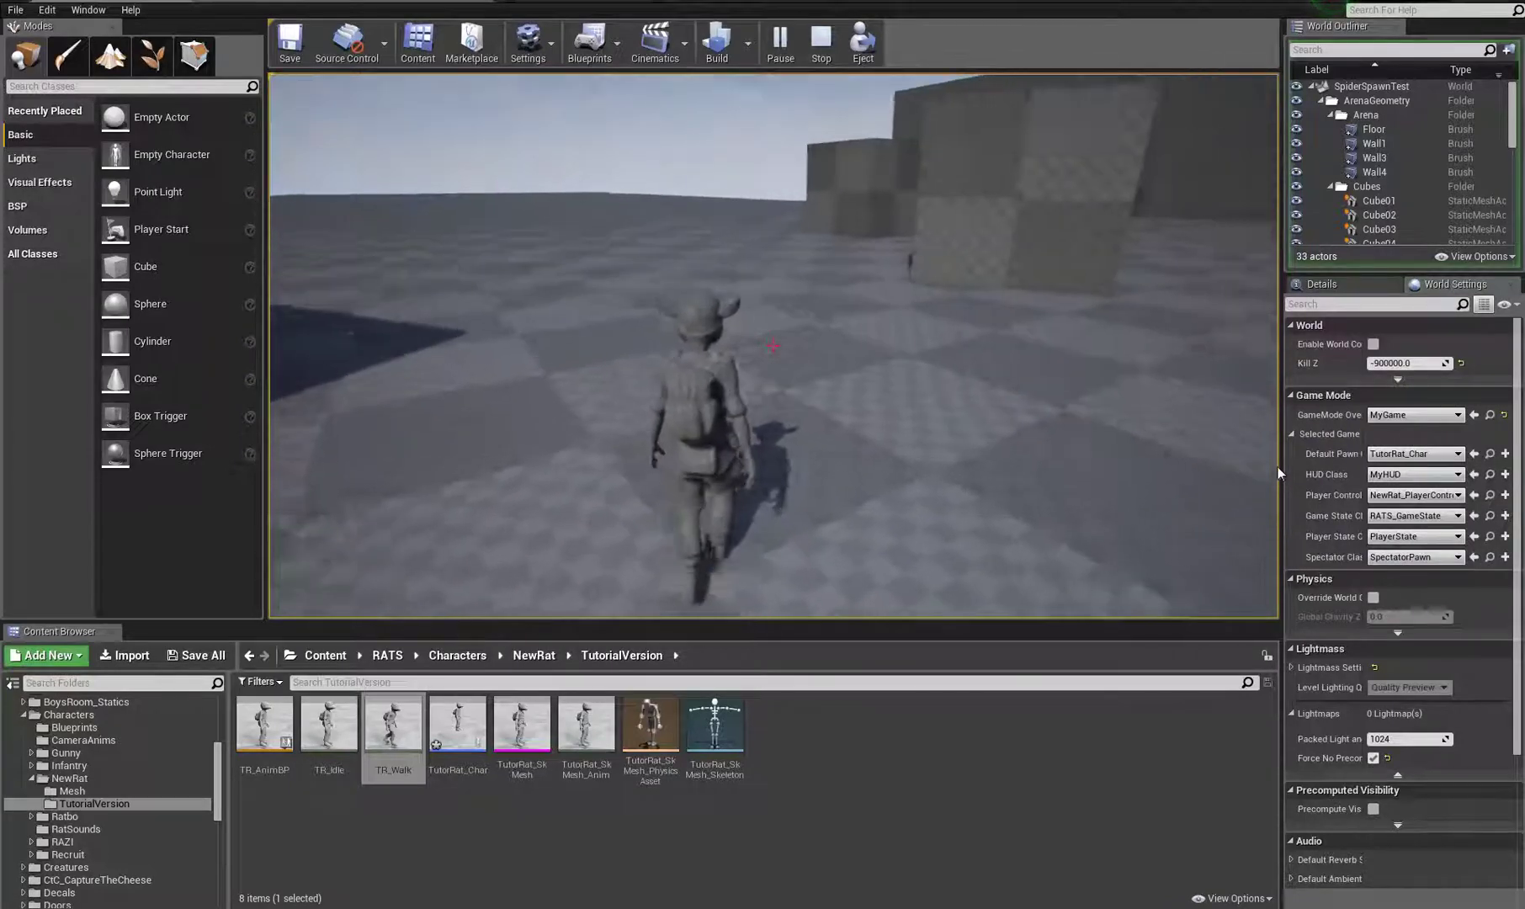
pyautogui.press('w')
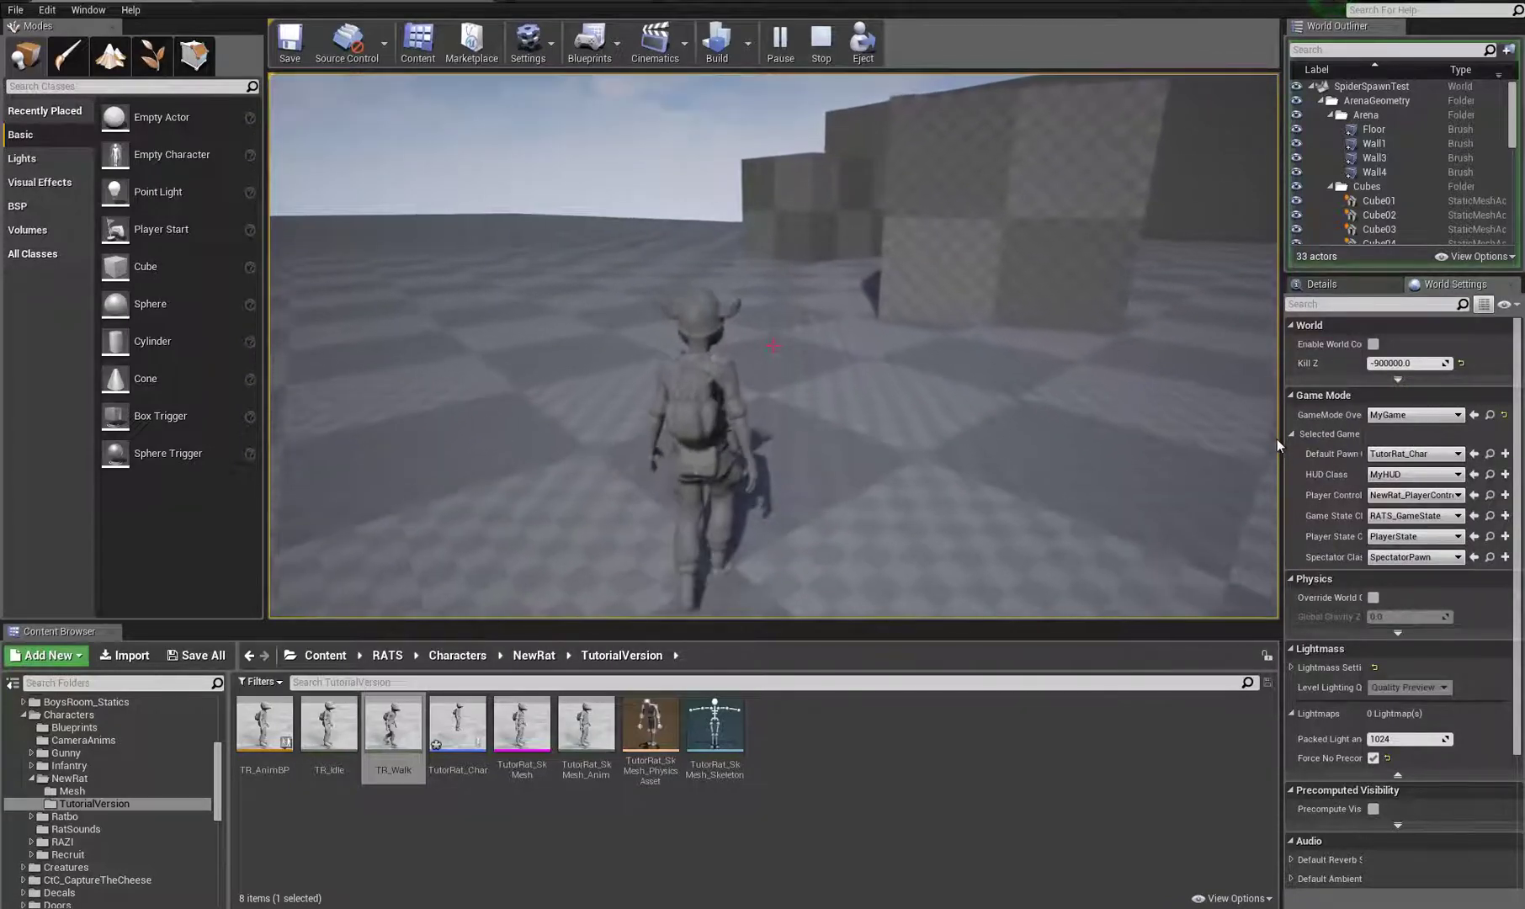
# Step: Keep walking the character forward through the arena past the wall toward the white cubes, and end the play session
pyautogui.press('w')
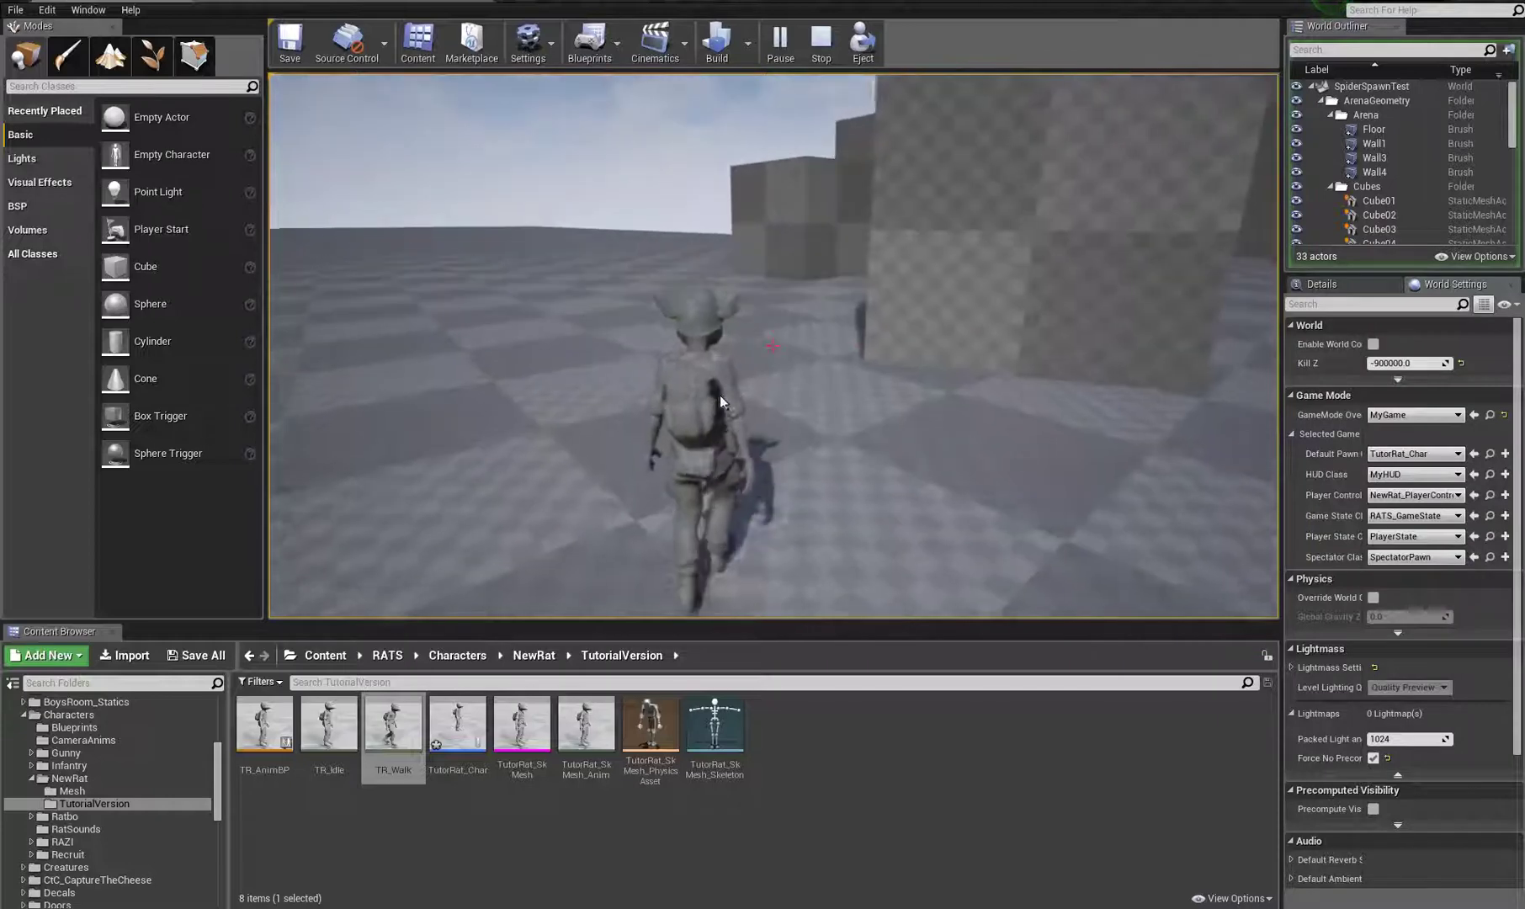
pyautogui.press('w')
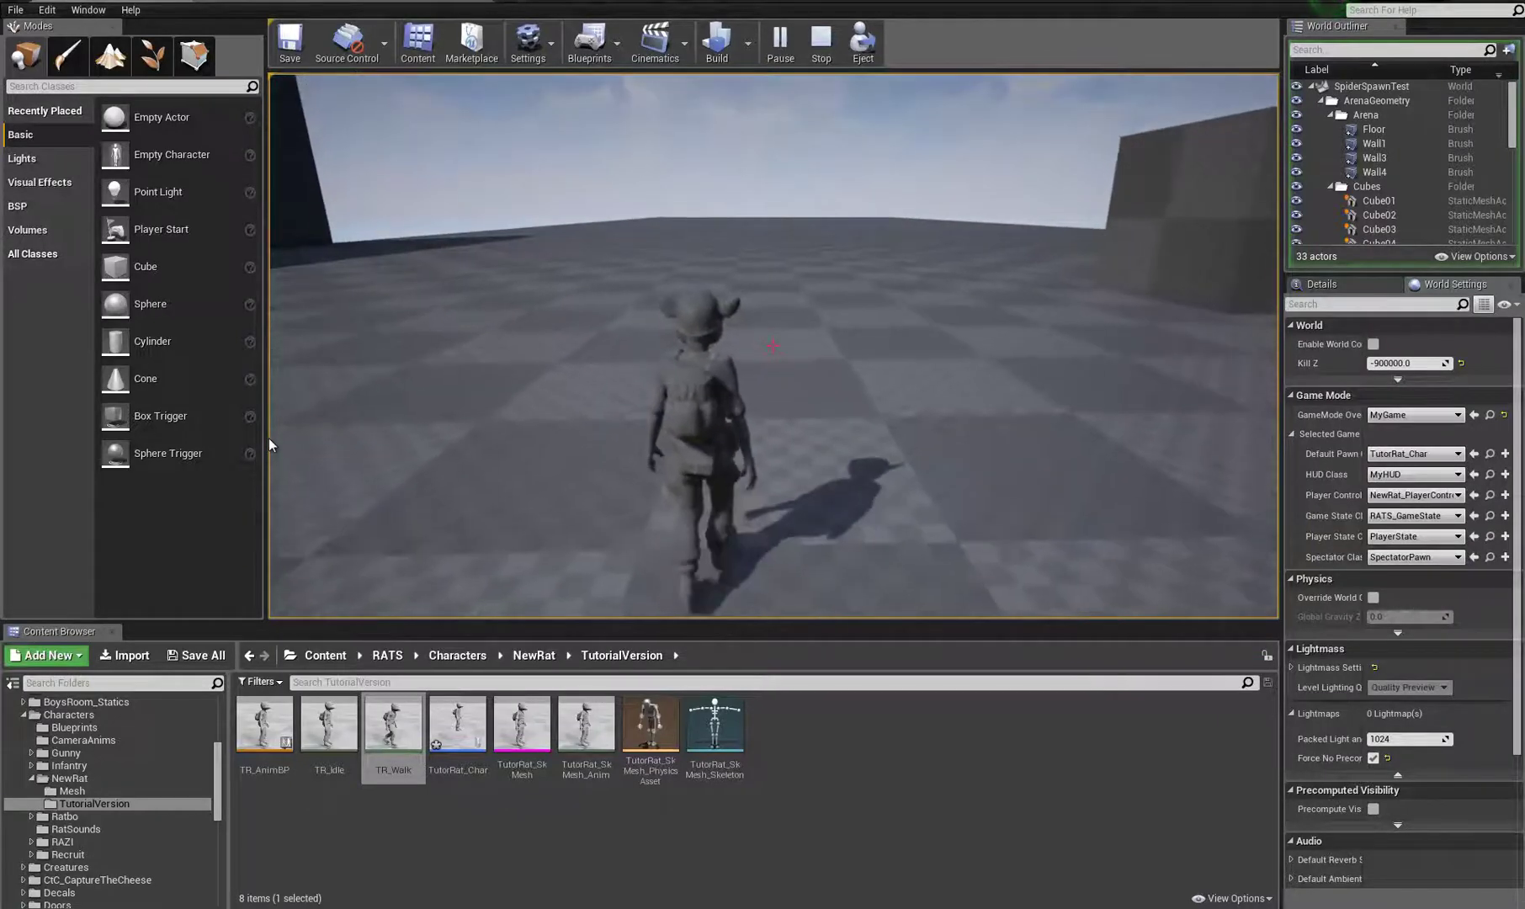
pyautogui.press('w')
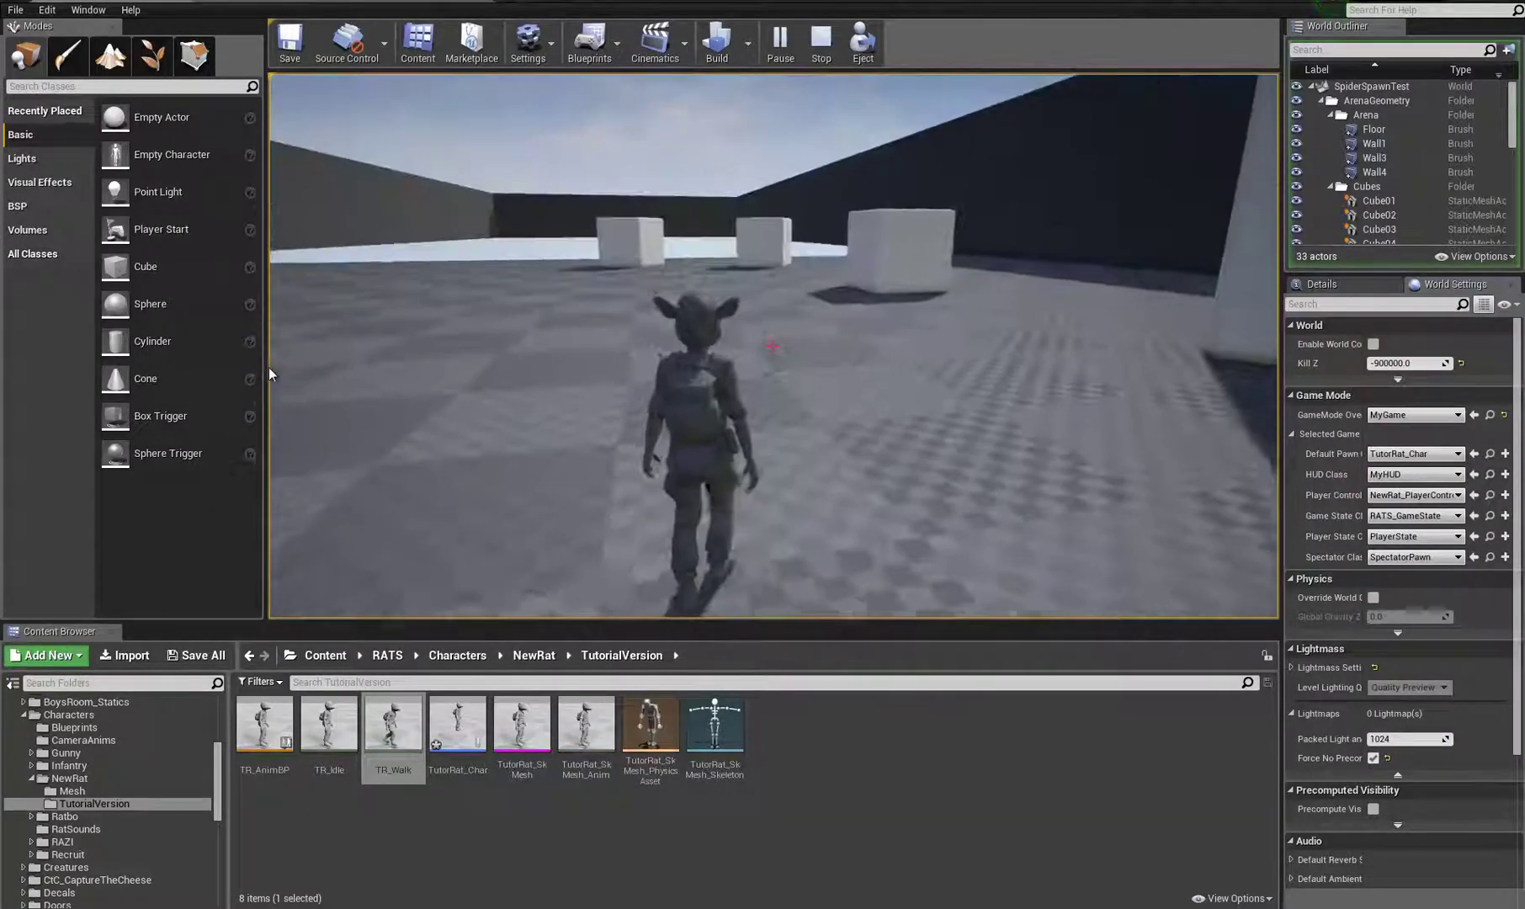
pyautogui.press('w')
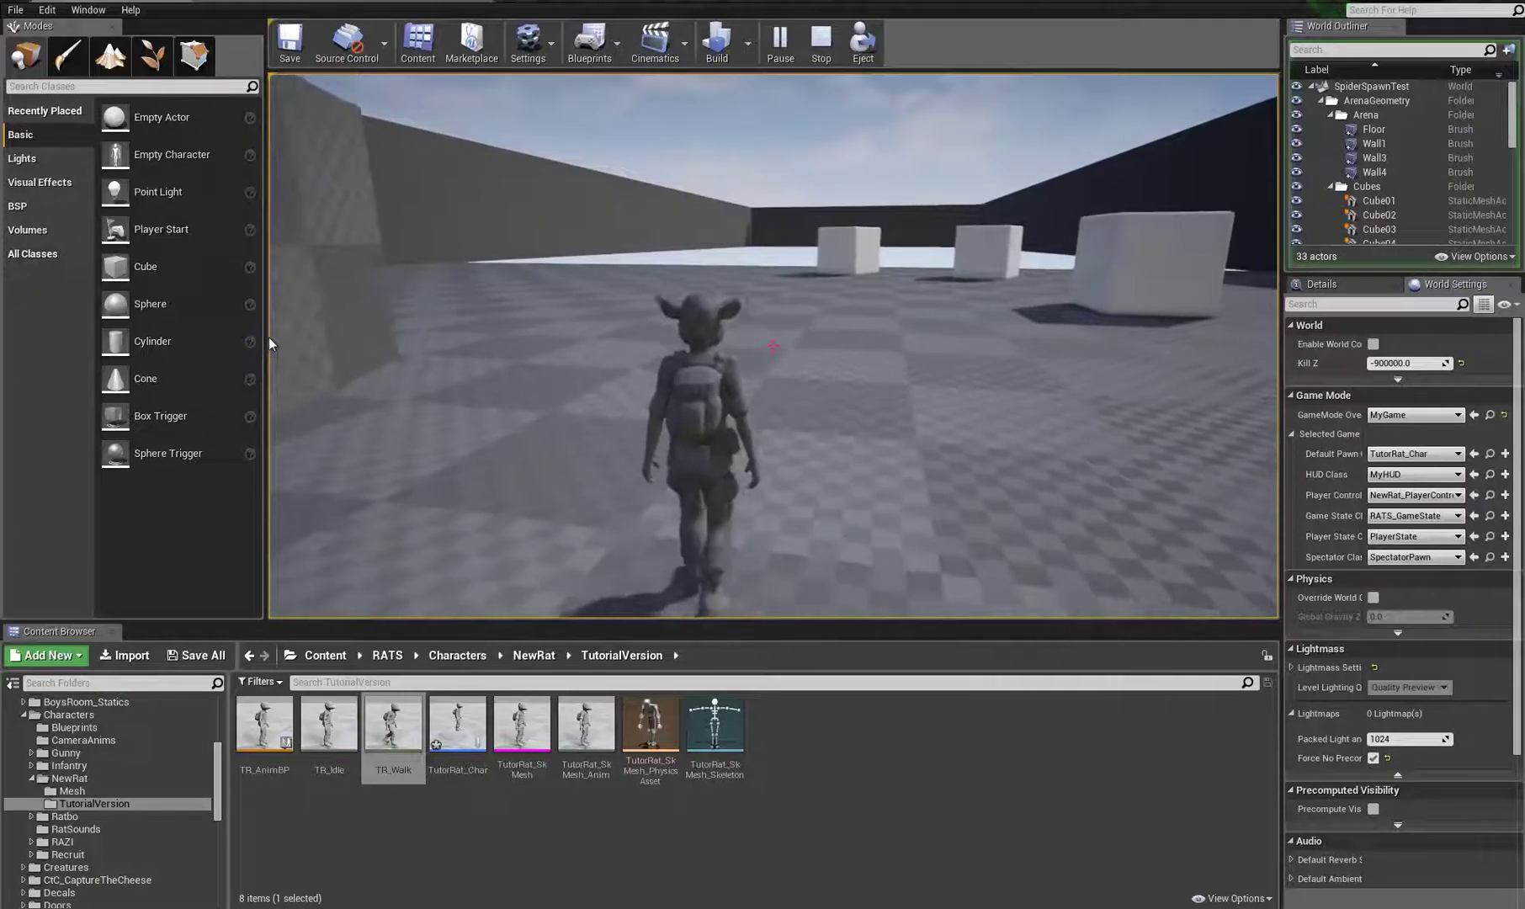
pyautogui.press('w')
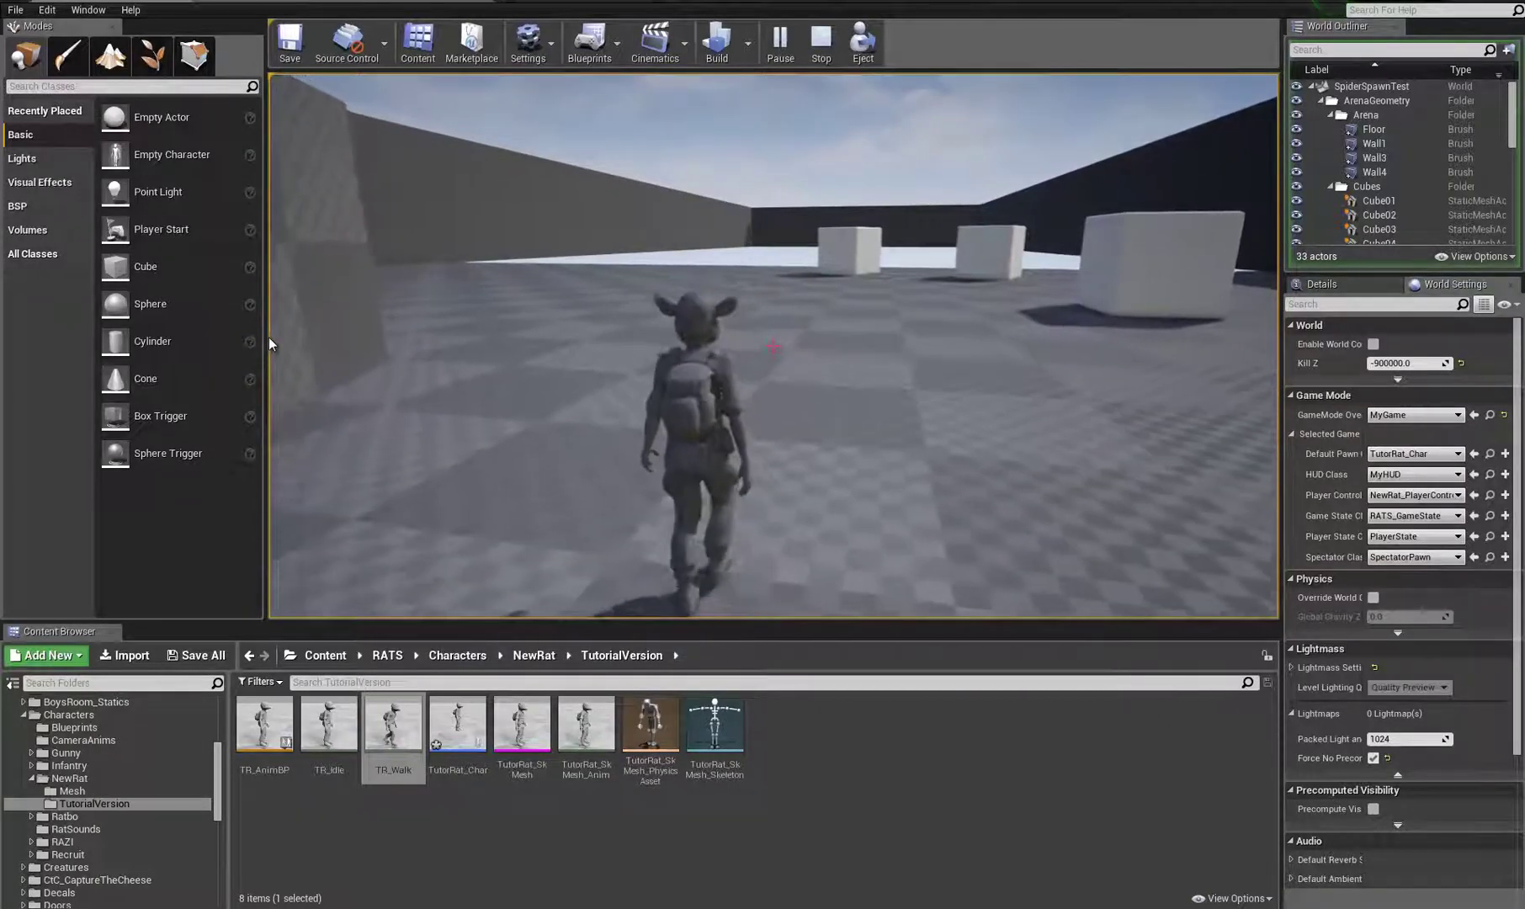
pyautogui.press('w')
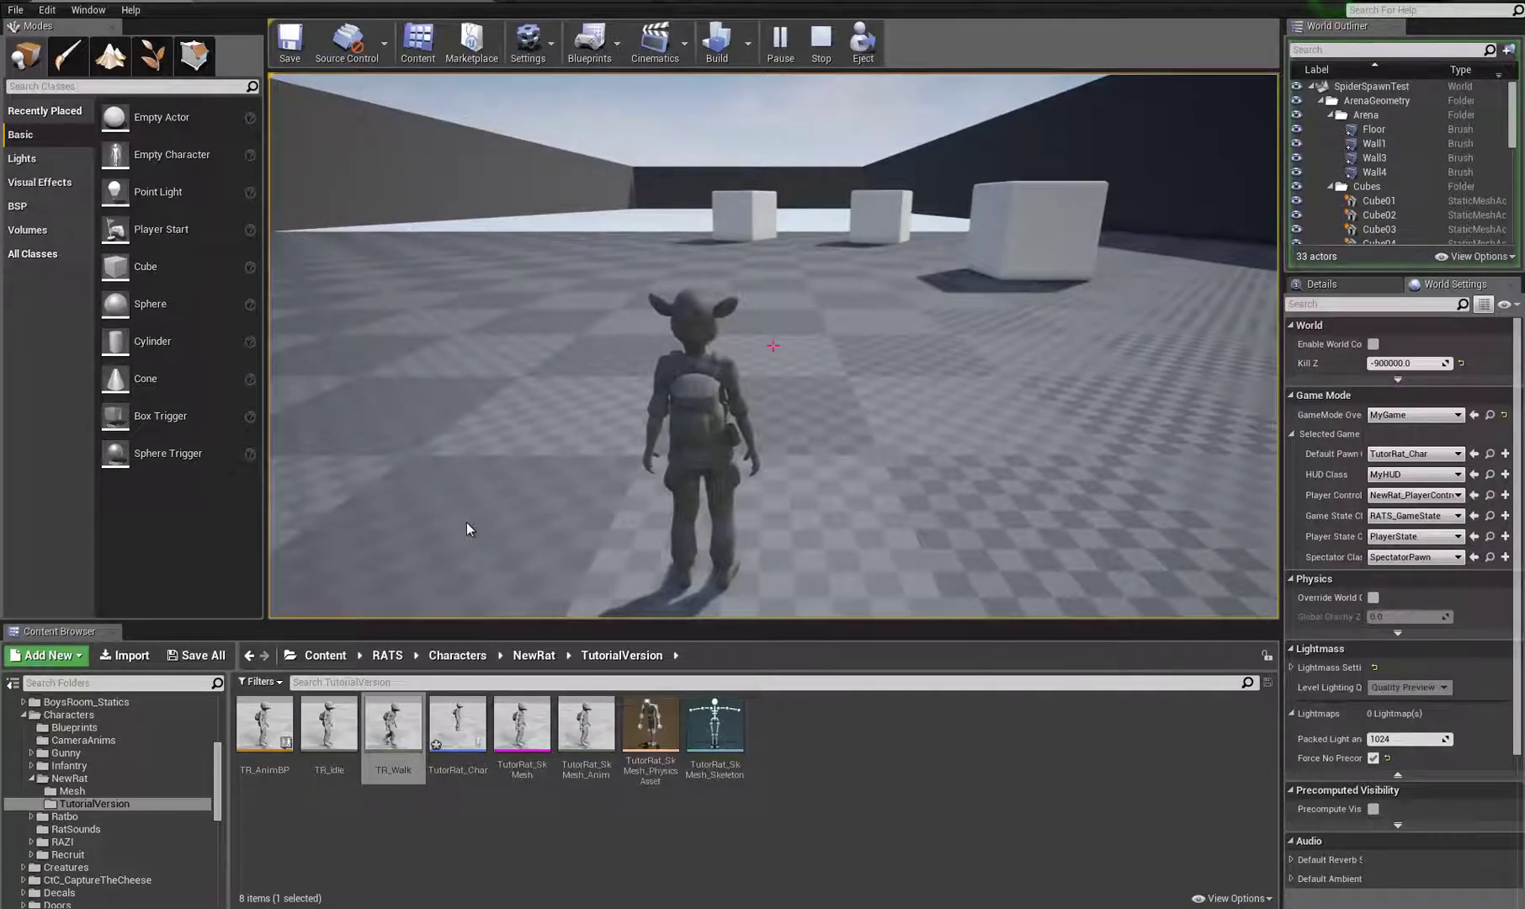
pyautogui.press('w')
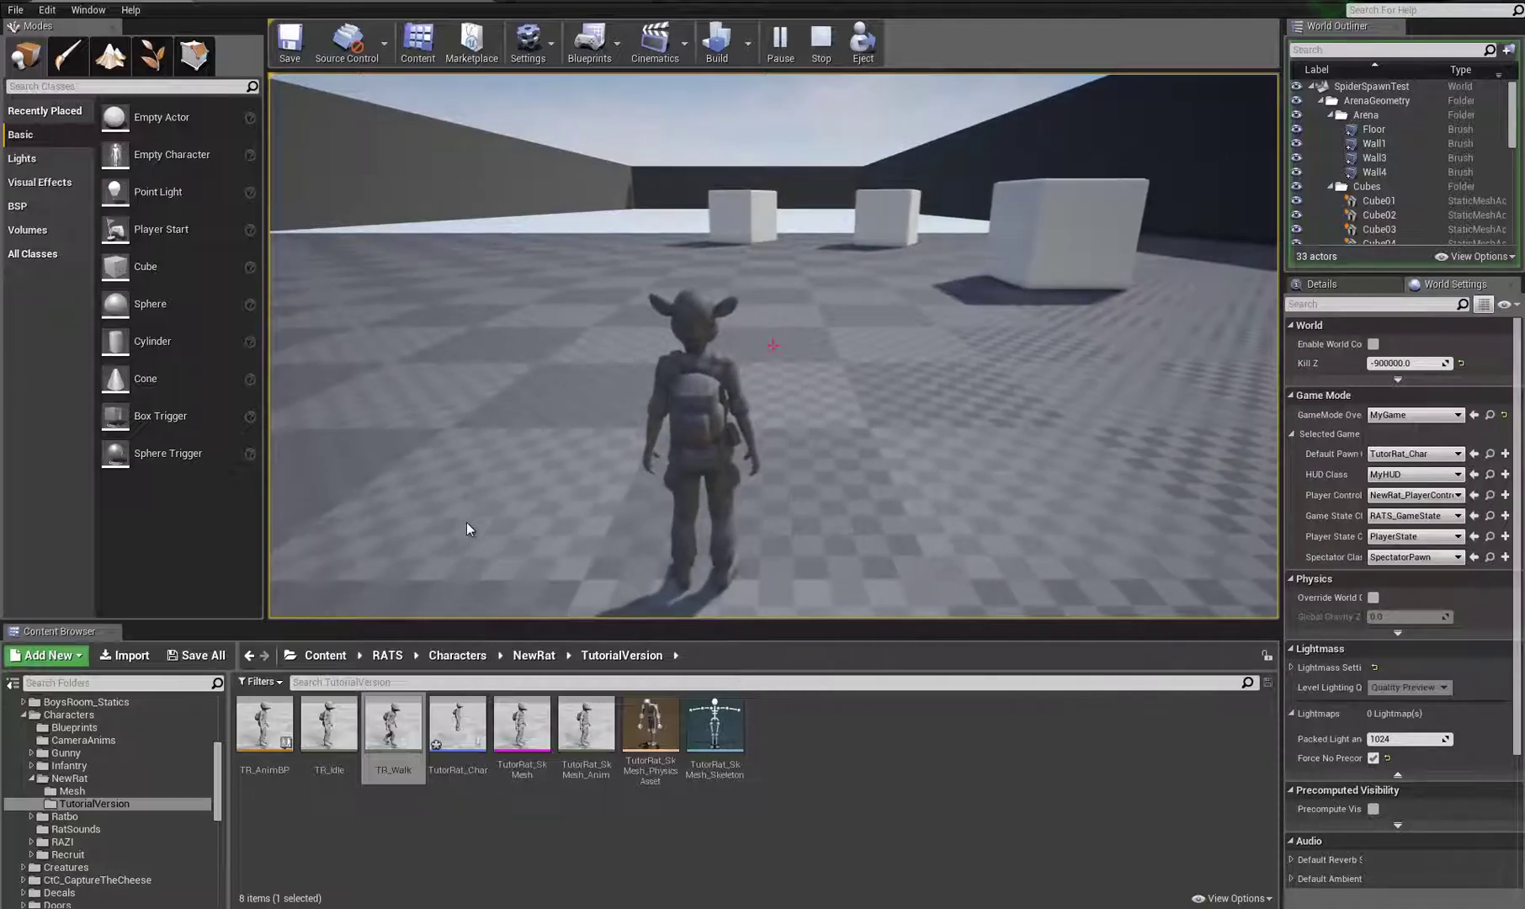
pyautogui.press('Escape')
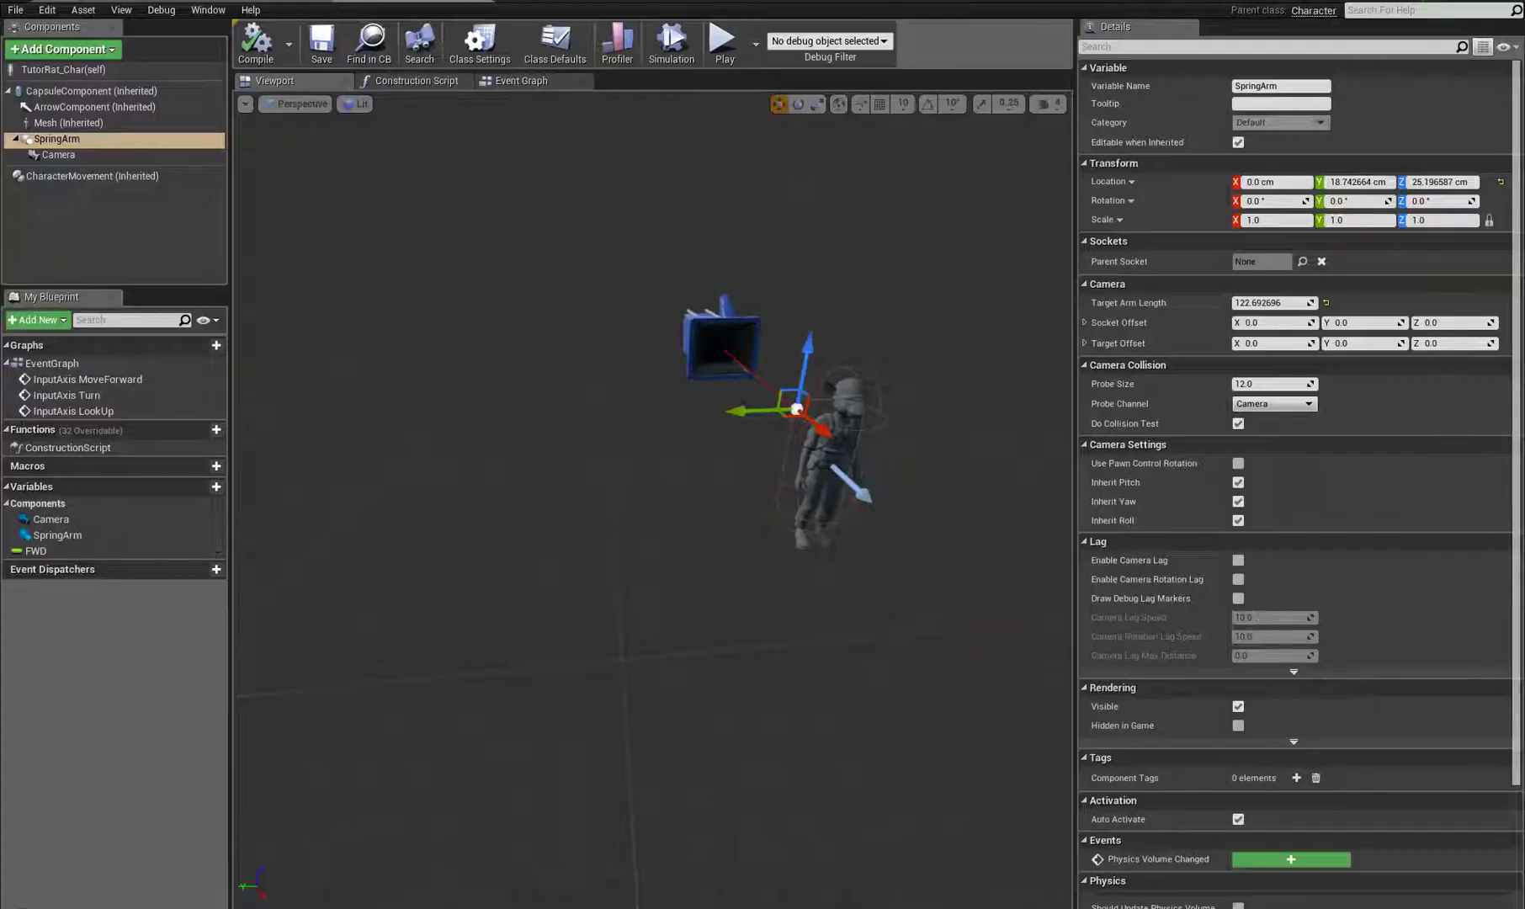
# Step: Set the TR_Walk animation's Rate Scale back to 1.0 and save the animation
pyautogui.click(240, 3)
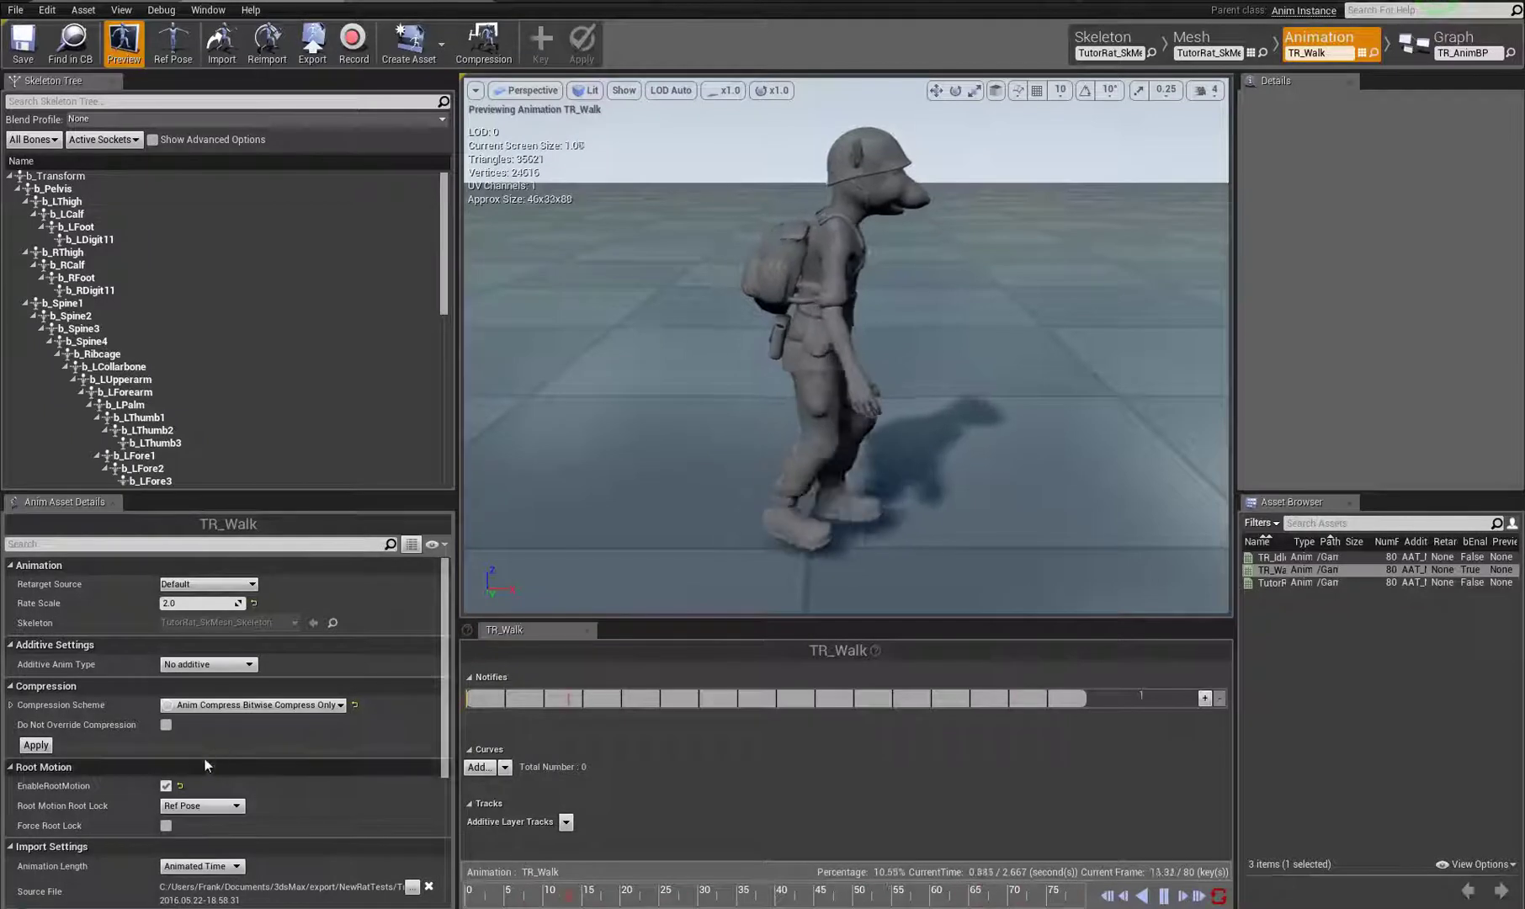
pyautogui.click(202, 602)
pyautogui.write('1')
pyautogui.press('Tab')
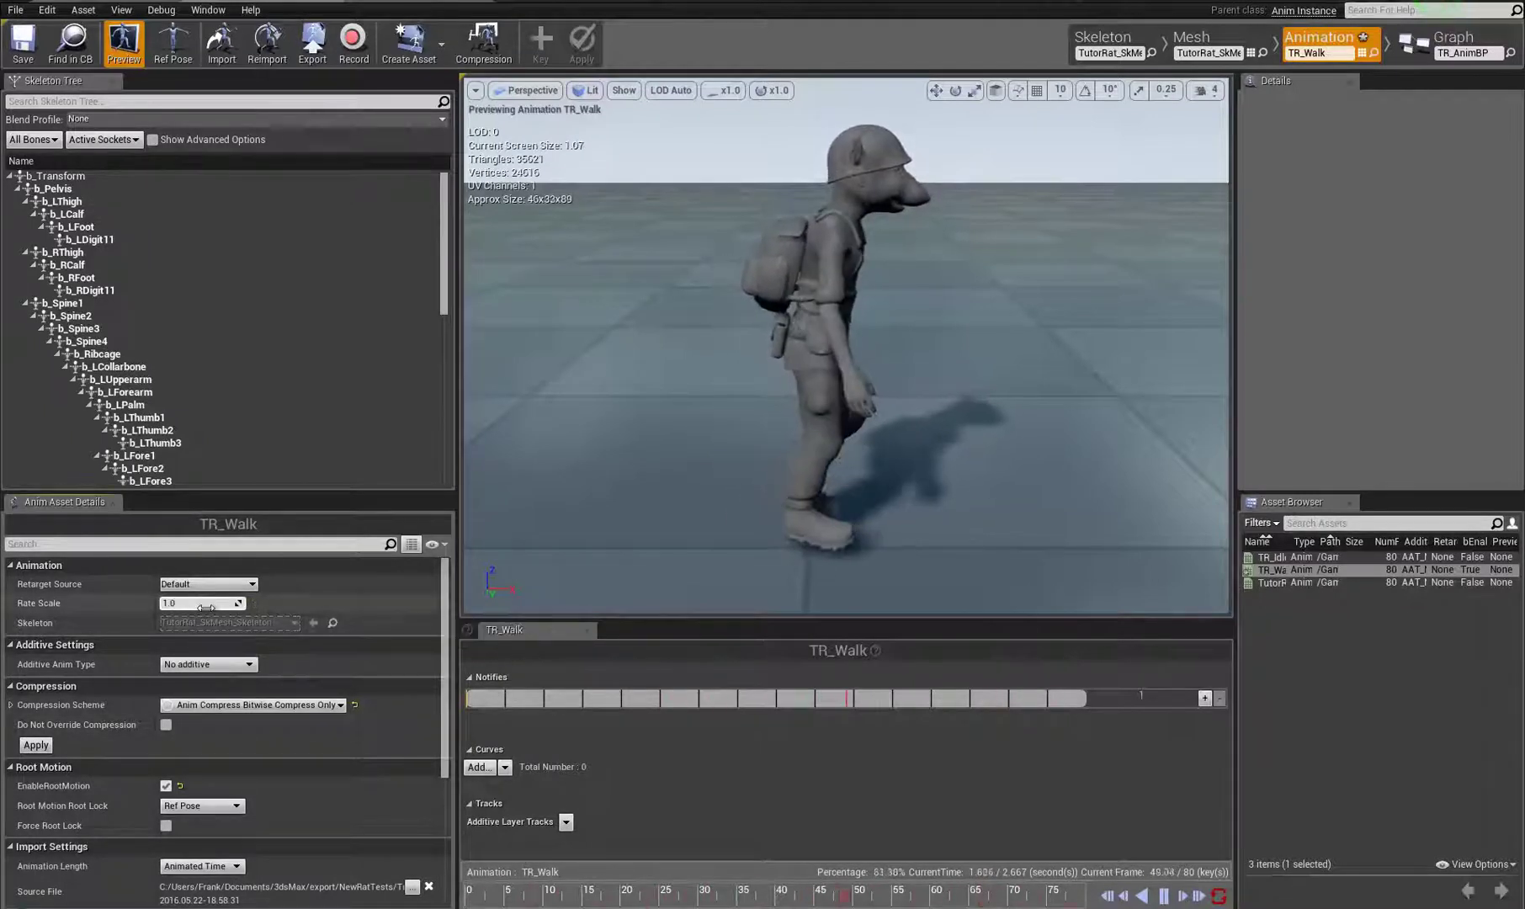
pyautogui.click(22, 42)
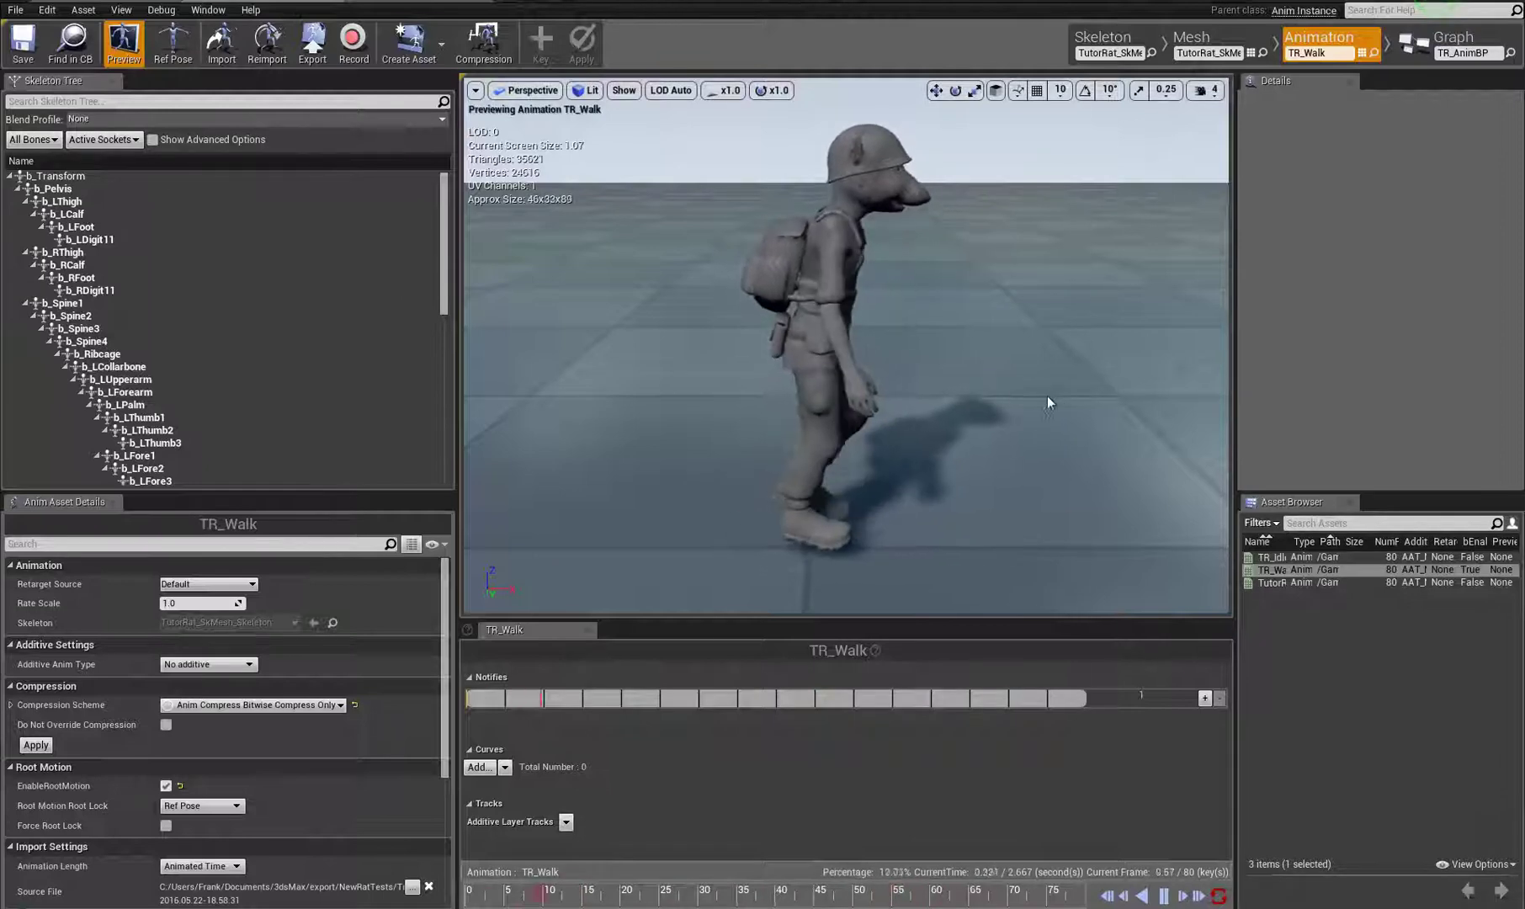
# Step: Open the AnimGraph of TR_AnimBP and shift the Blend and Walk Blend nodes slightly to line up with Play TR_Idle
pyautogui.click(1440, 37)
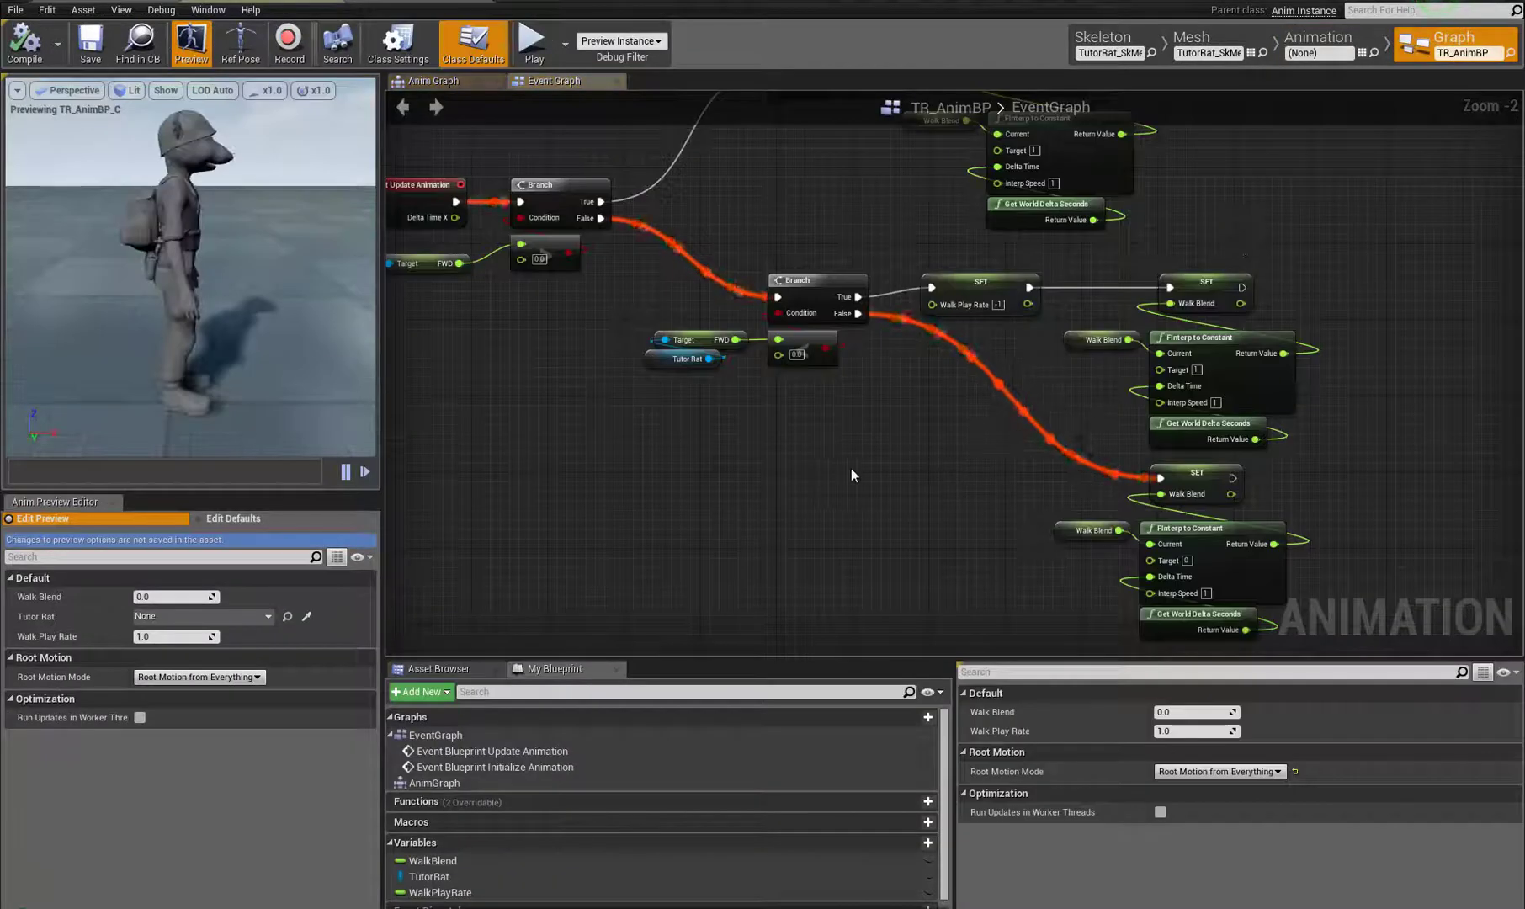
pyautogui.click(465, 80)
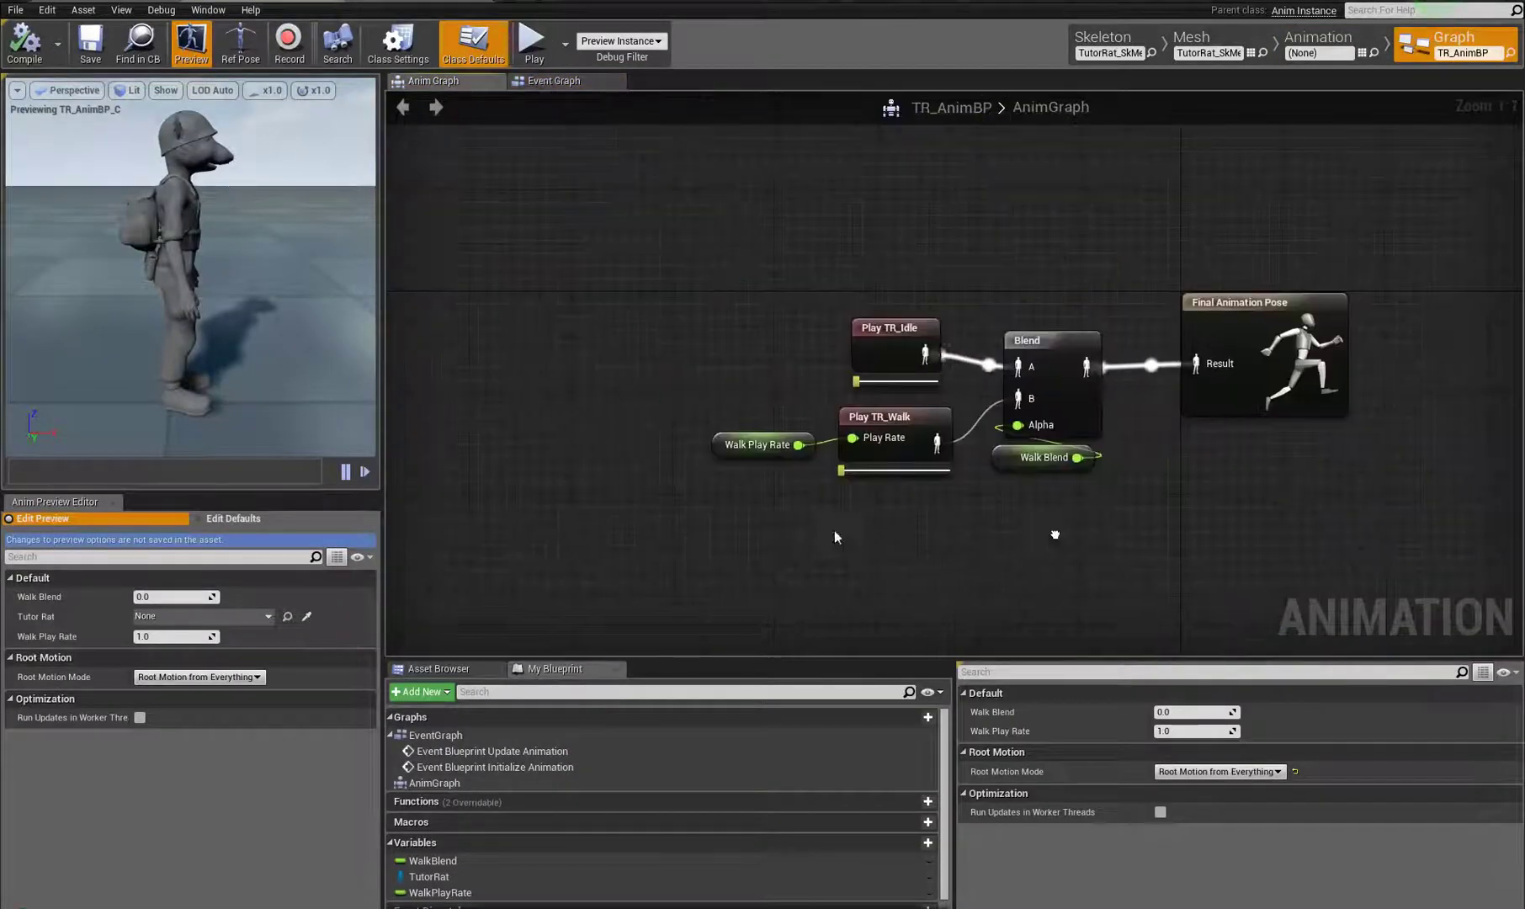
pyautogui.moveTo(1055, 534); pyautogui.dragTo(910, 531, button='right')
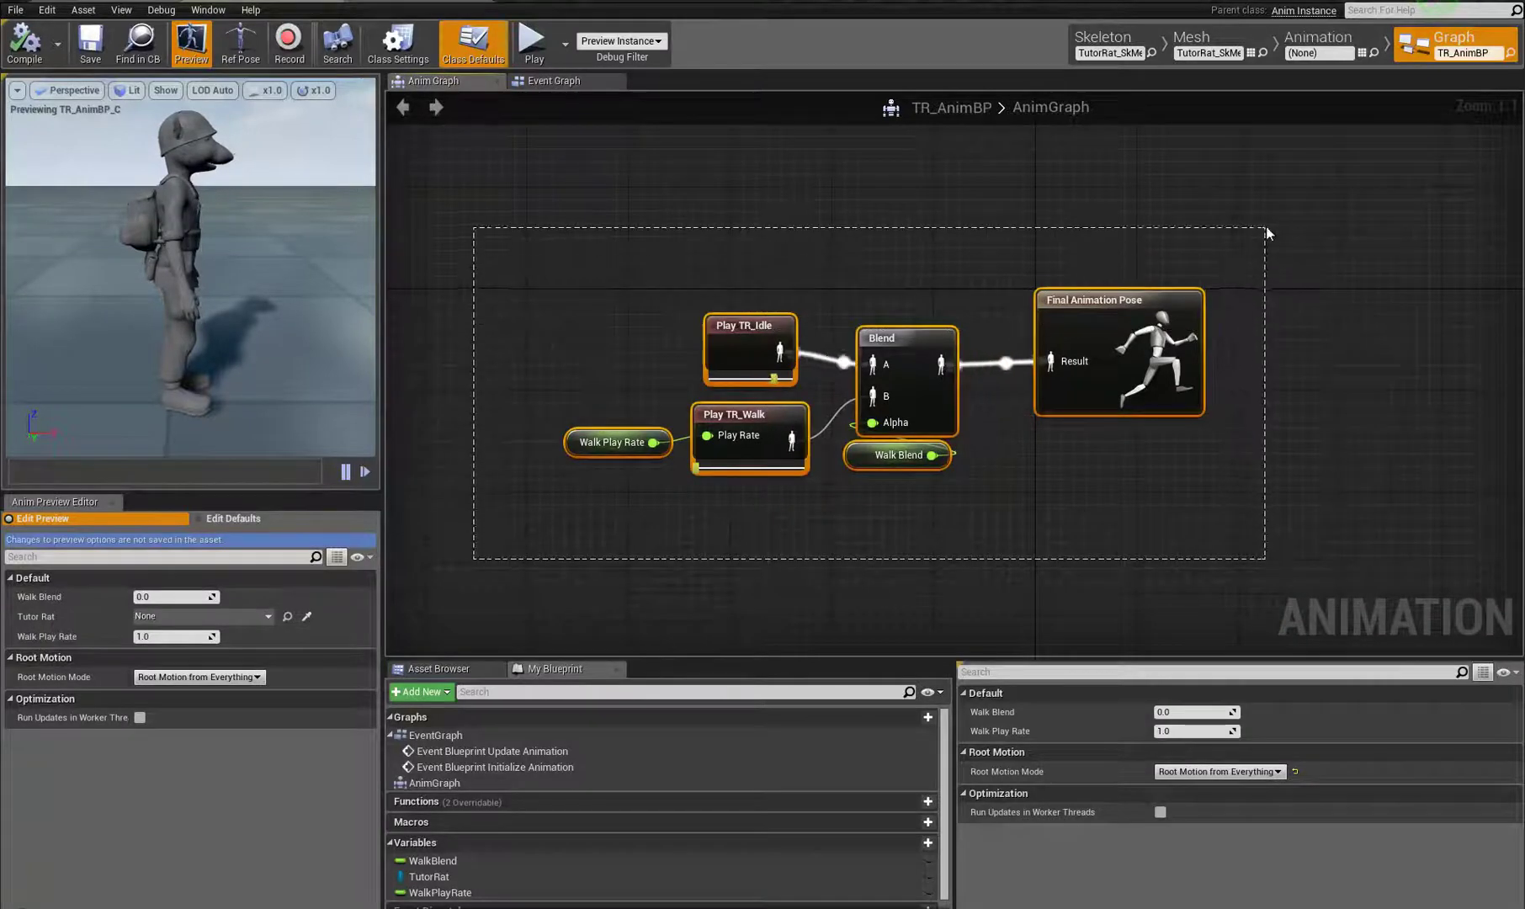
pyautogui.moveTo(1265, 227); pyautogui.dragTo(1265, 226)
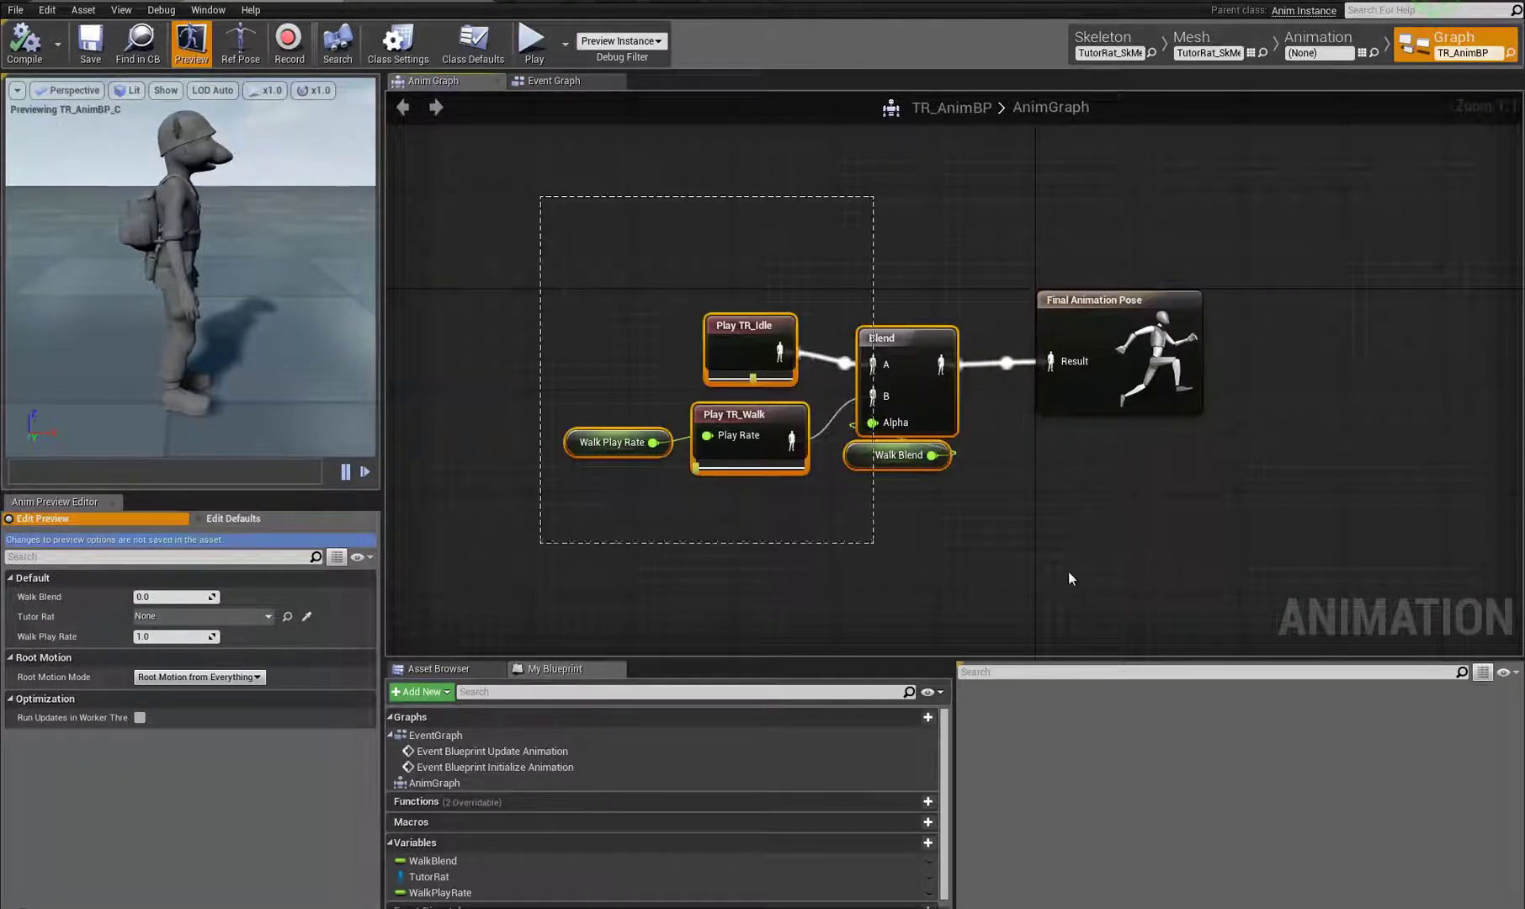
pyautogui.moveTo(1069, 572); pyautogui.dragTo(984, 593)
pyautogui.moveTo(659, 181); pyautogui.dragTo(711, 226, button='right')
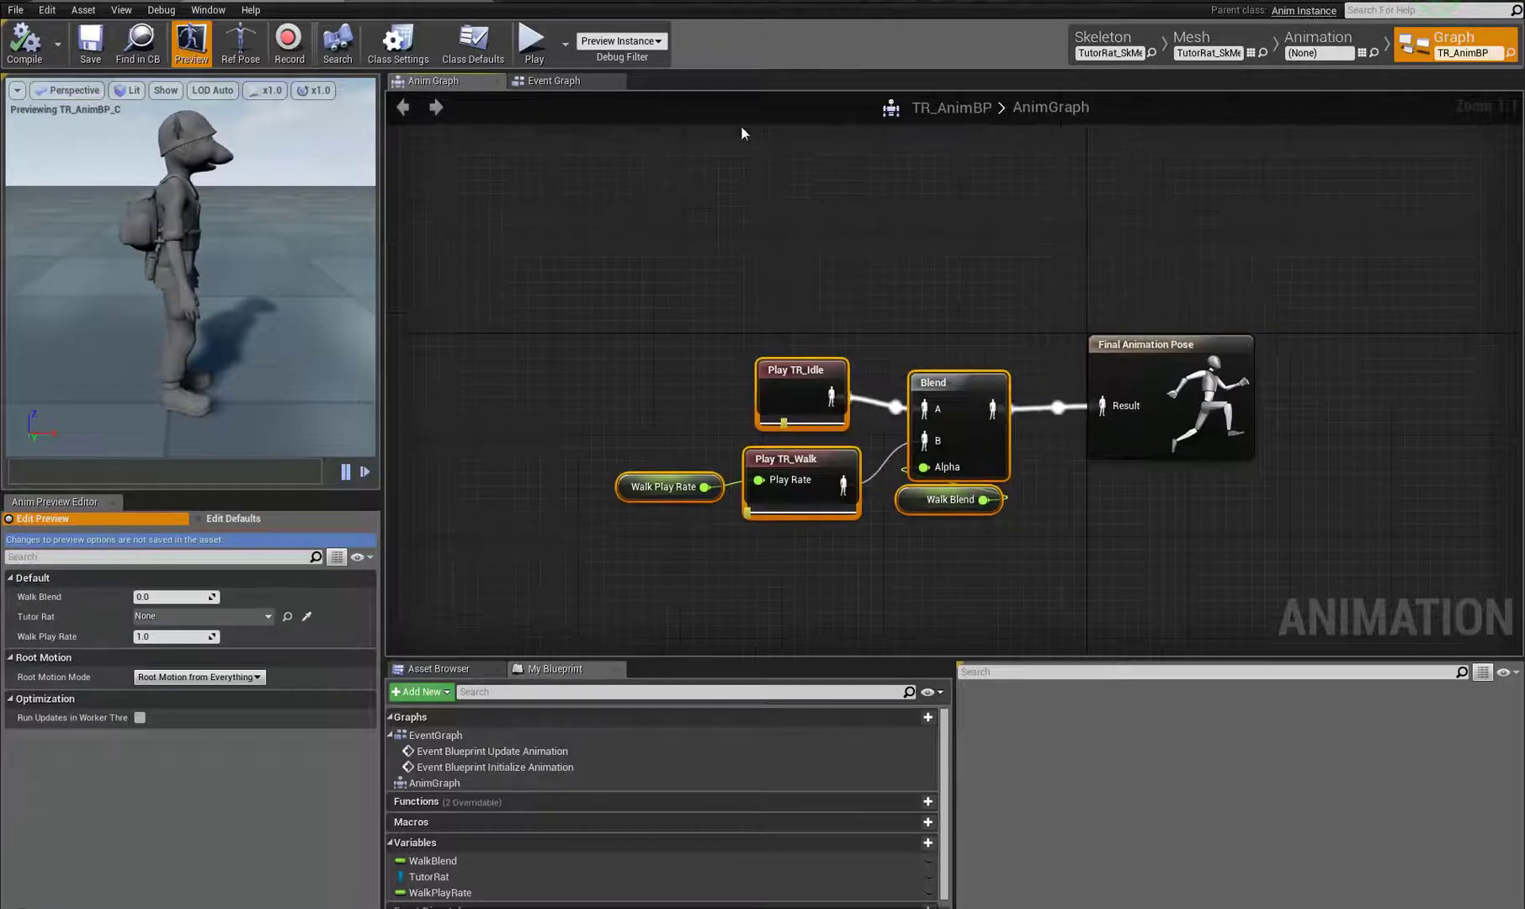
pyautogui.moveTo(876, 224); pyautogui.dragTo(905, 202, button='right')
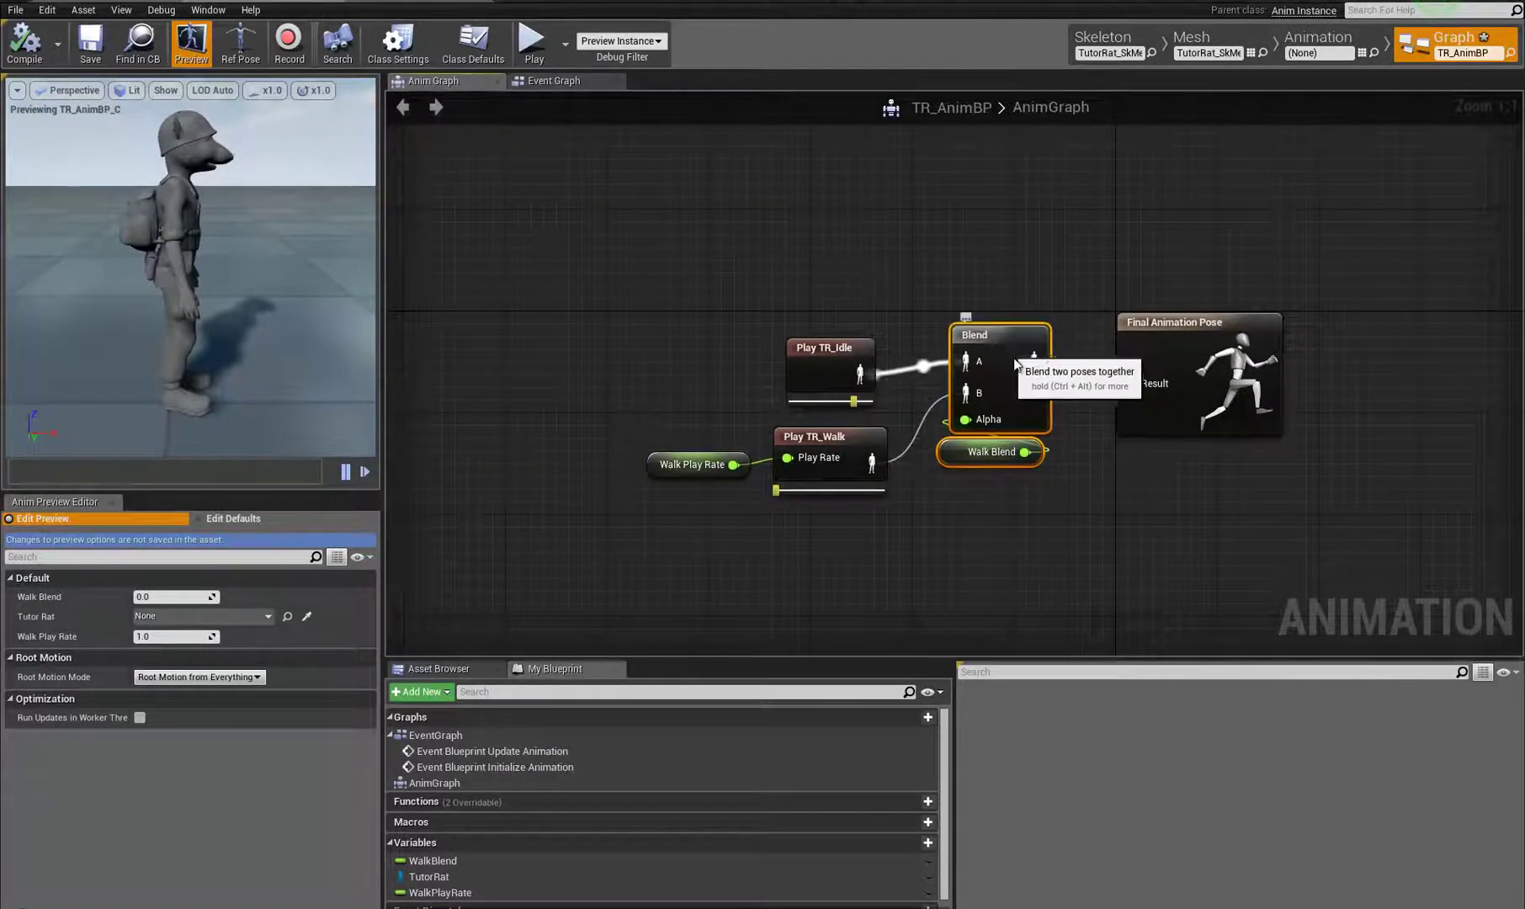
pyautogui.moveTo(1004, 350); pyautogui.dragTo(1016, 361)
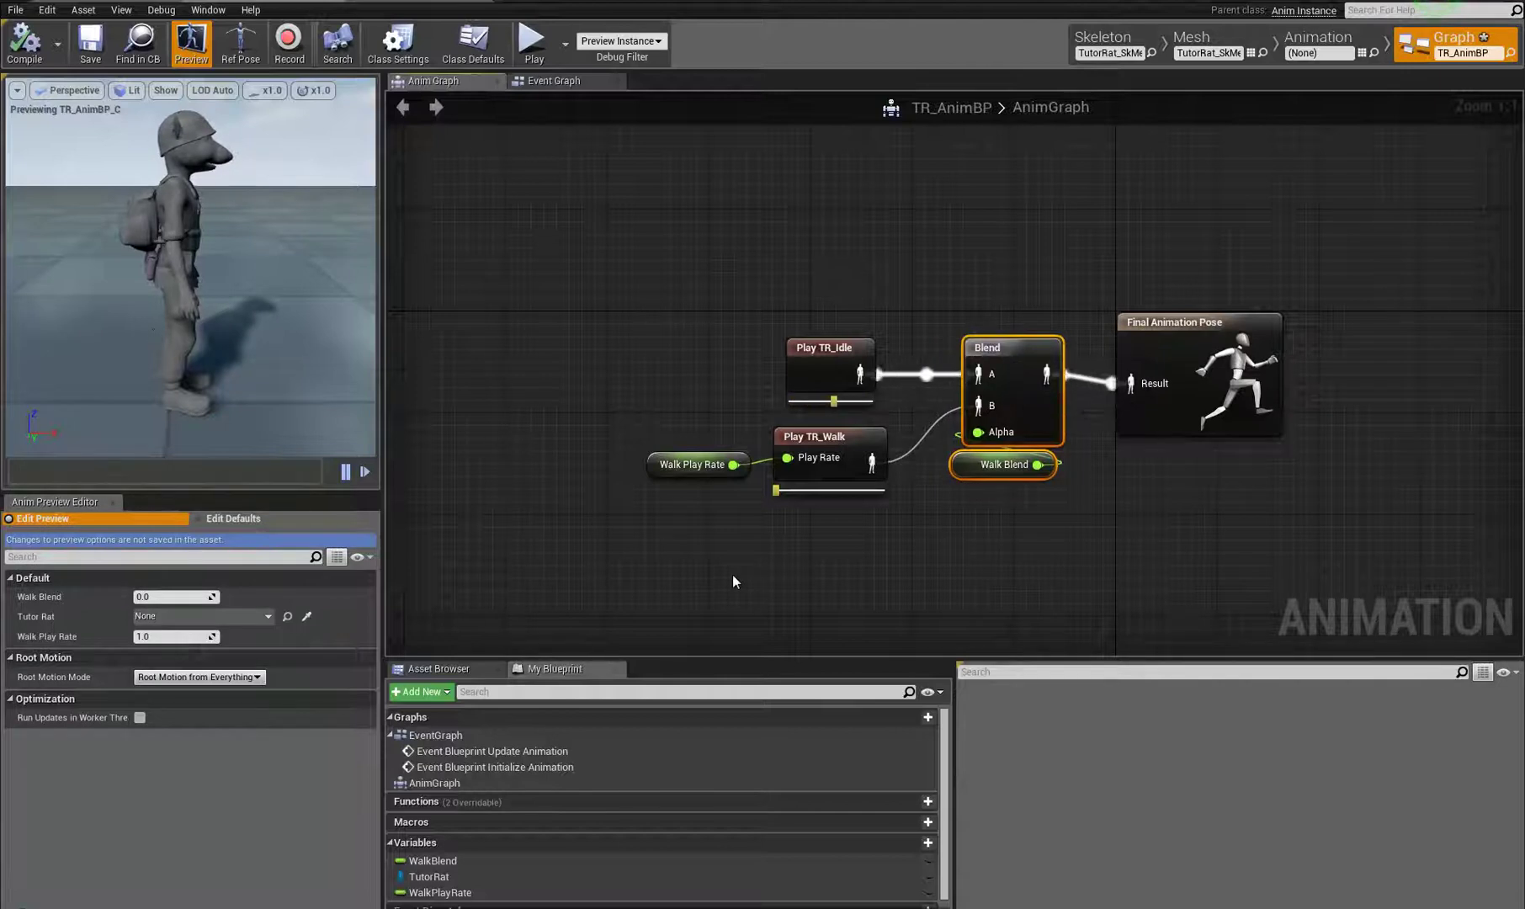
pyautogui.moveTo(1078, 295); pyautogui.dragTo(1075, 313)
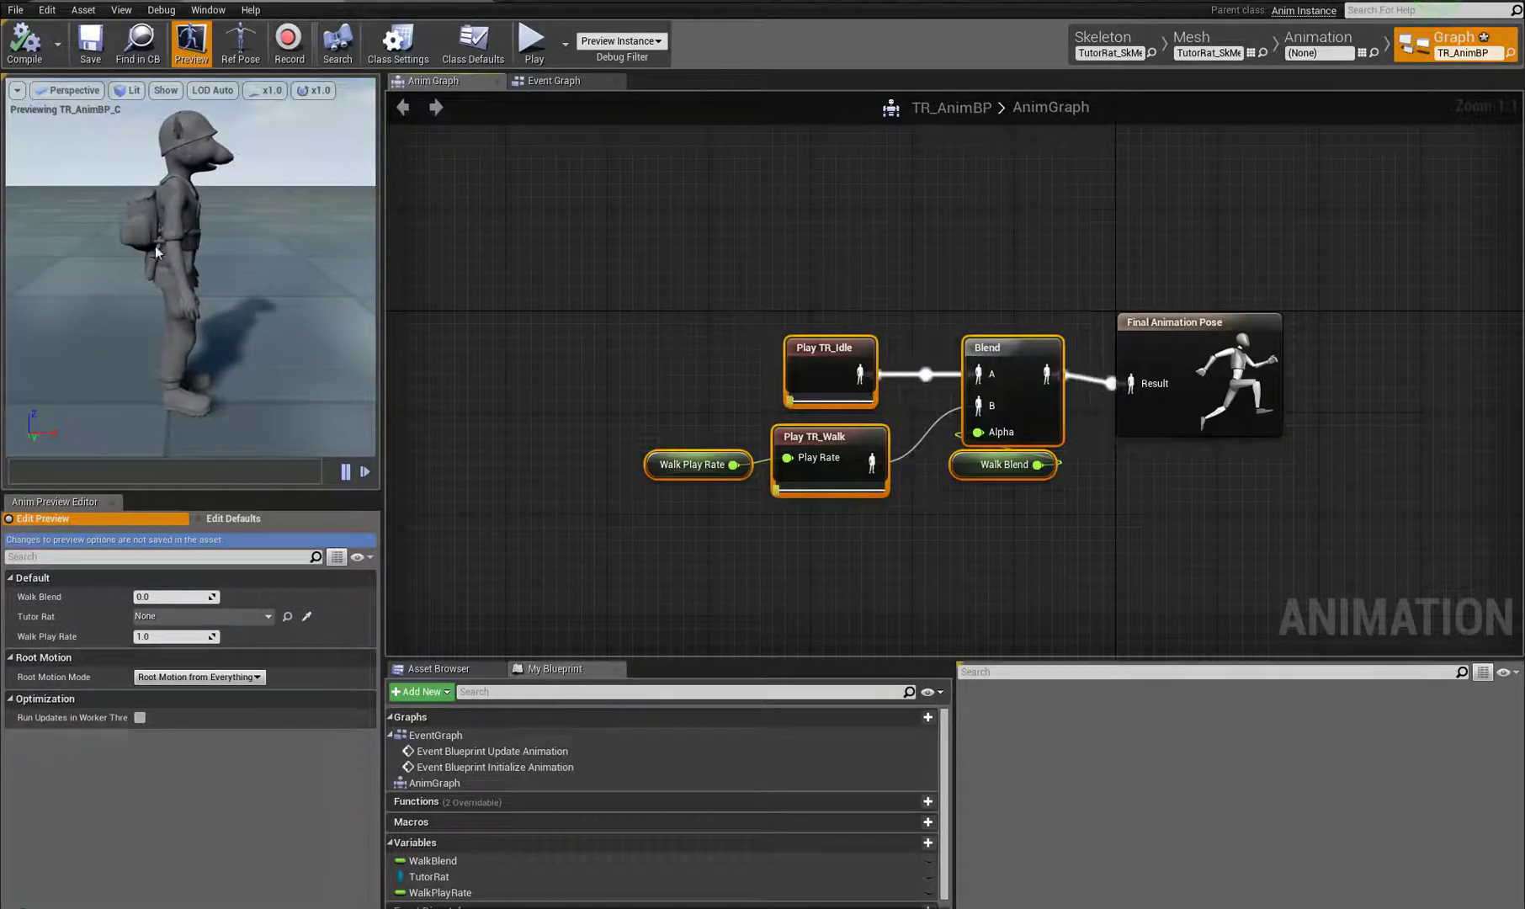
pyautogui.keyDown('alt'); pyautogui.moveTo(160, 256); pyautogui.dragTo(1, 167); pyautogui.keyUp('alt')
pyautogui.keyDown('alt'); pyautogui.moveTo(0, 166); pyautogui.dragTo(234, 259, button='right'); pyautogui.keyUp('alt')
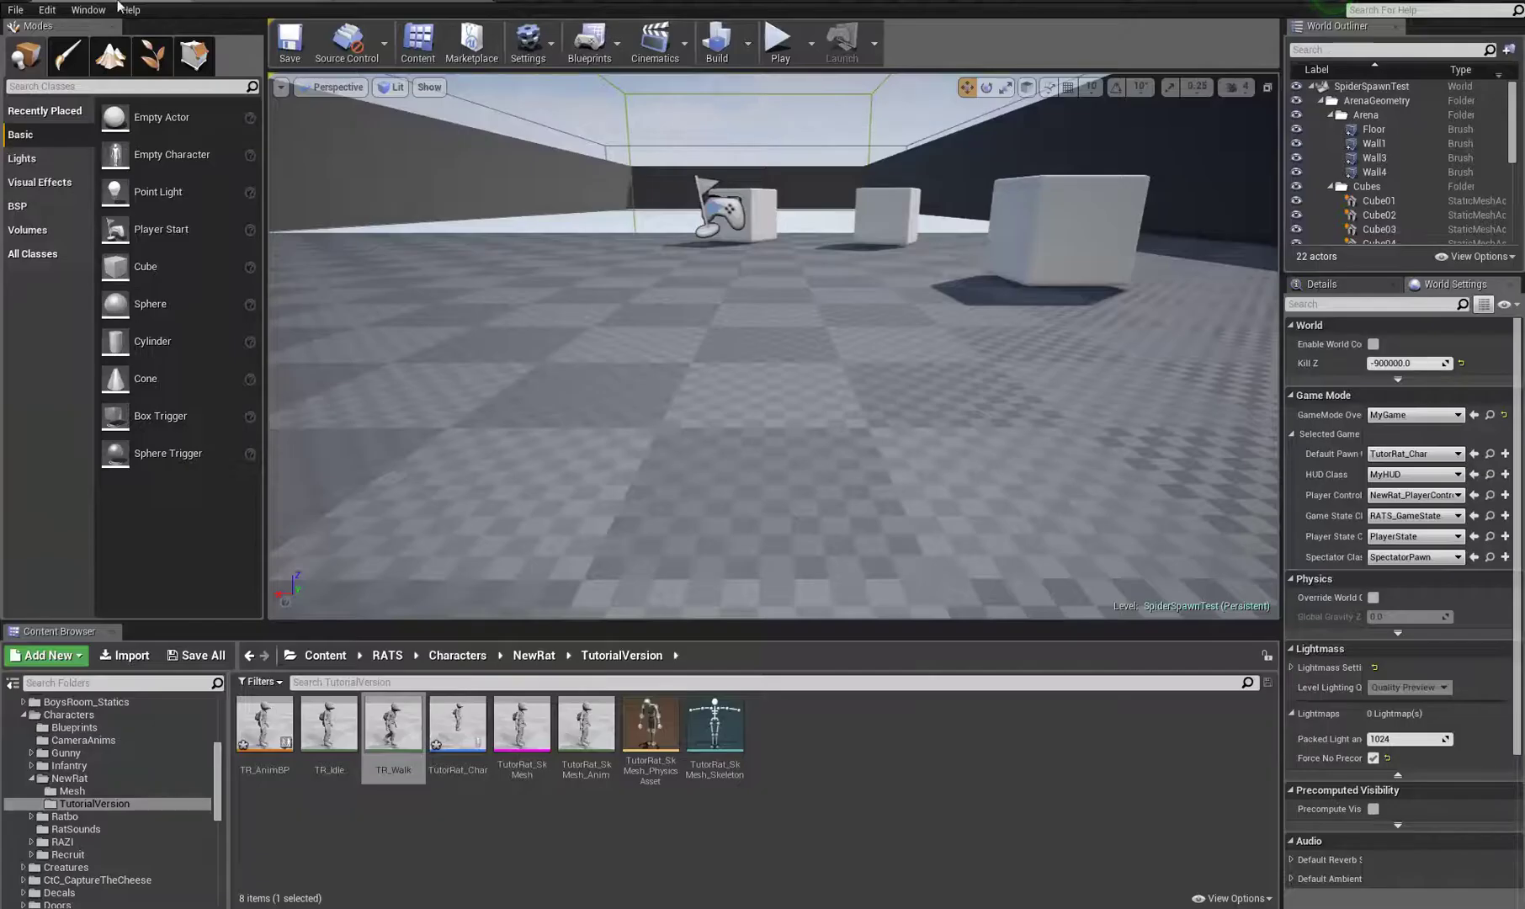
pyautogui.moveTo(900, 349); pyautogui.dragTo(1064, 295)
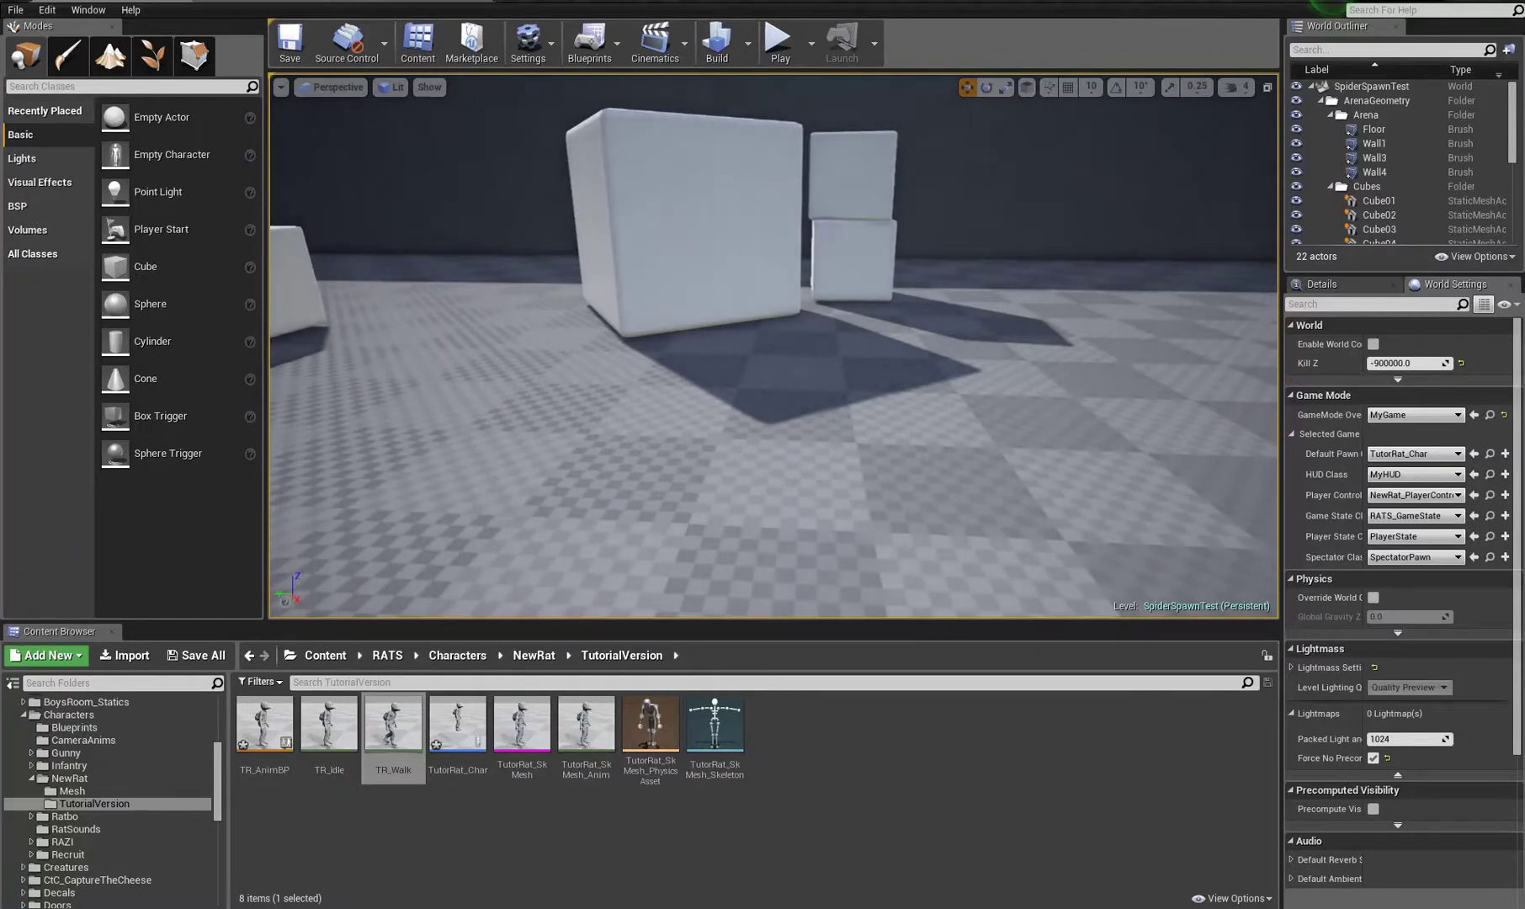